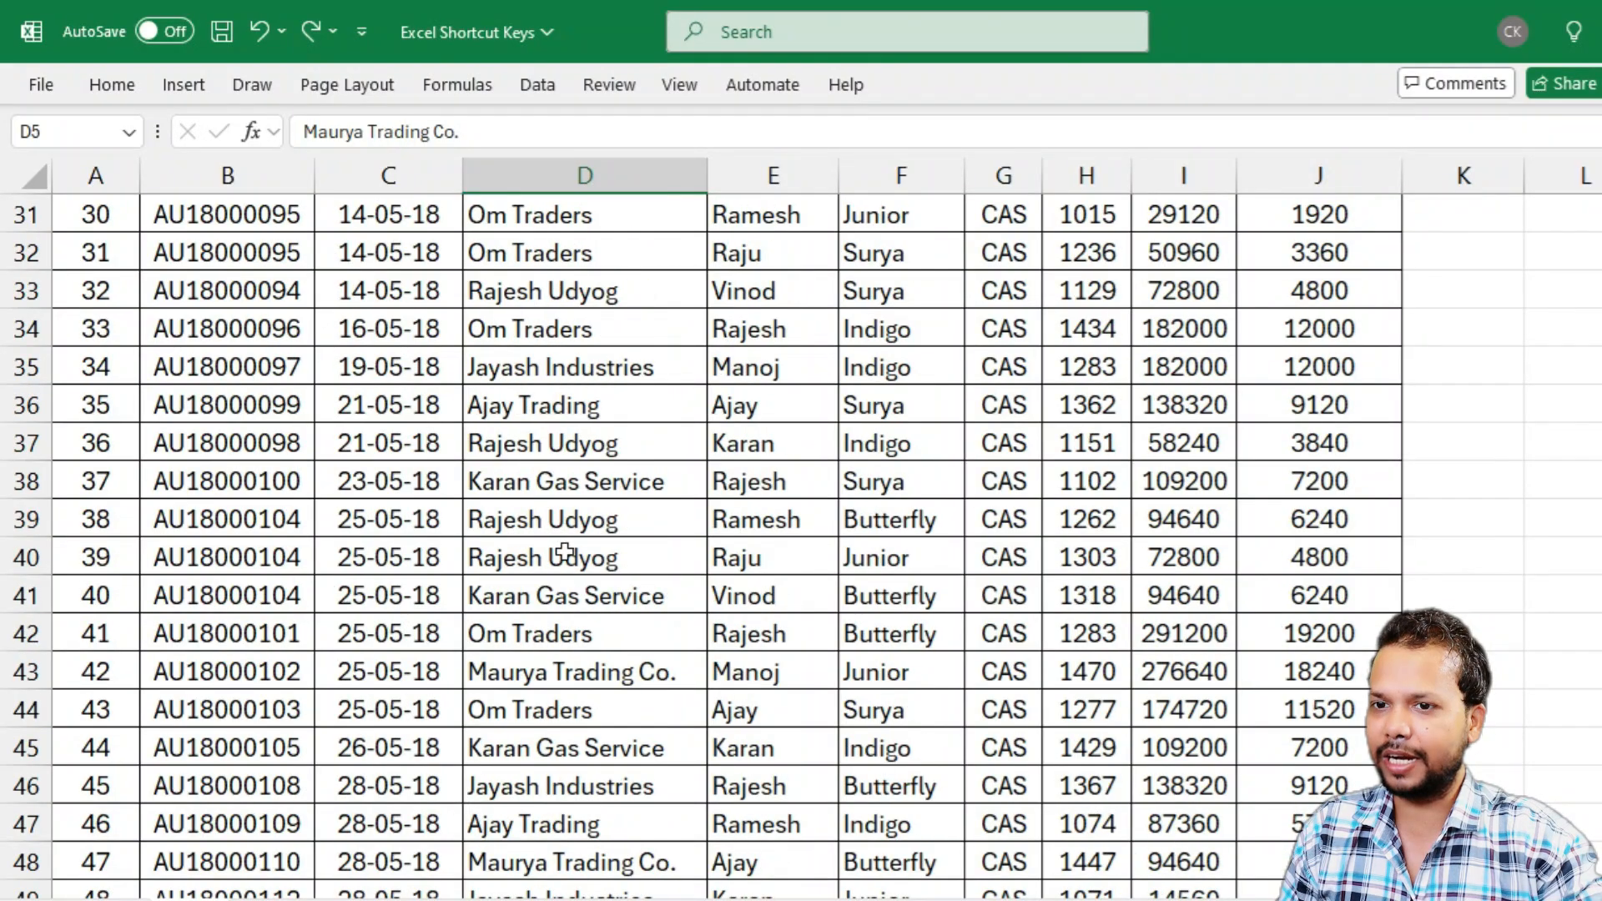
# Turn on header-row filters for the purchase order table
pyautogui.scroll(10, 559, 546)
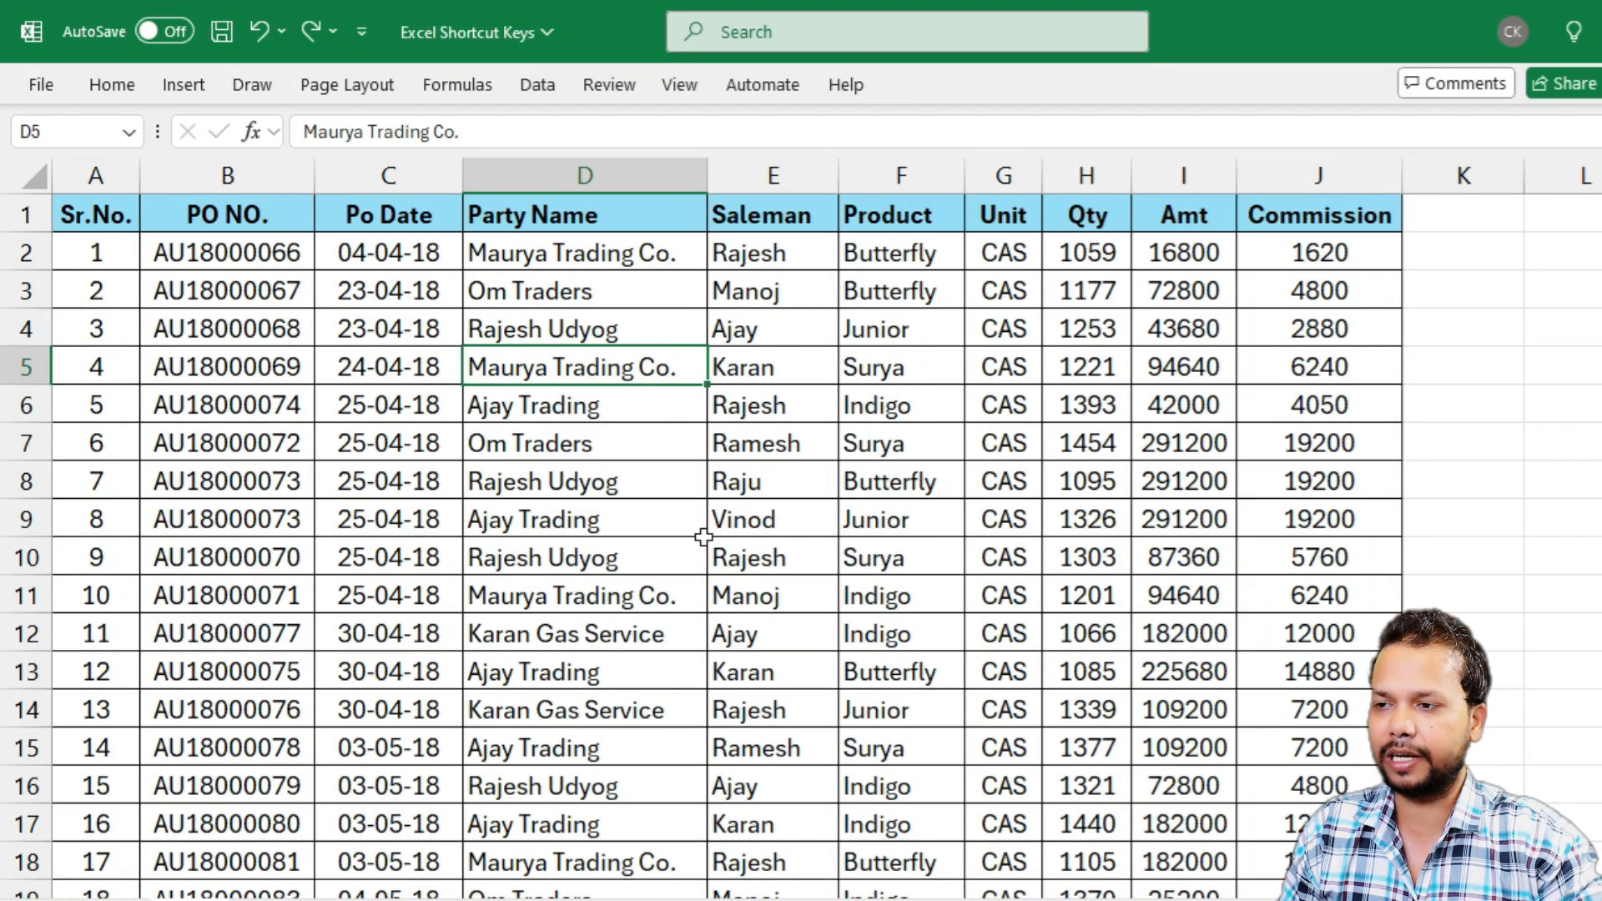
pyautogui.click(674, 443)
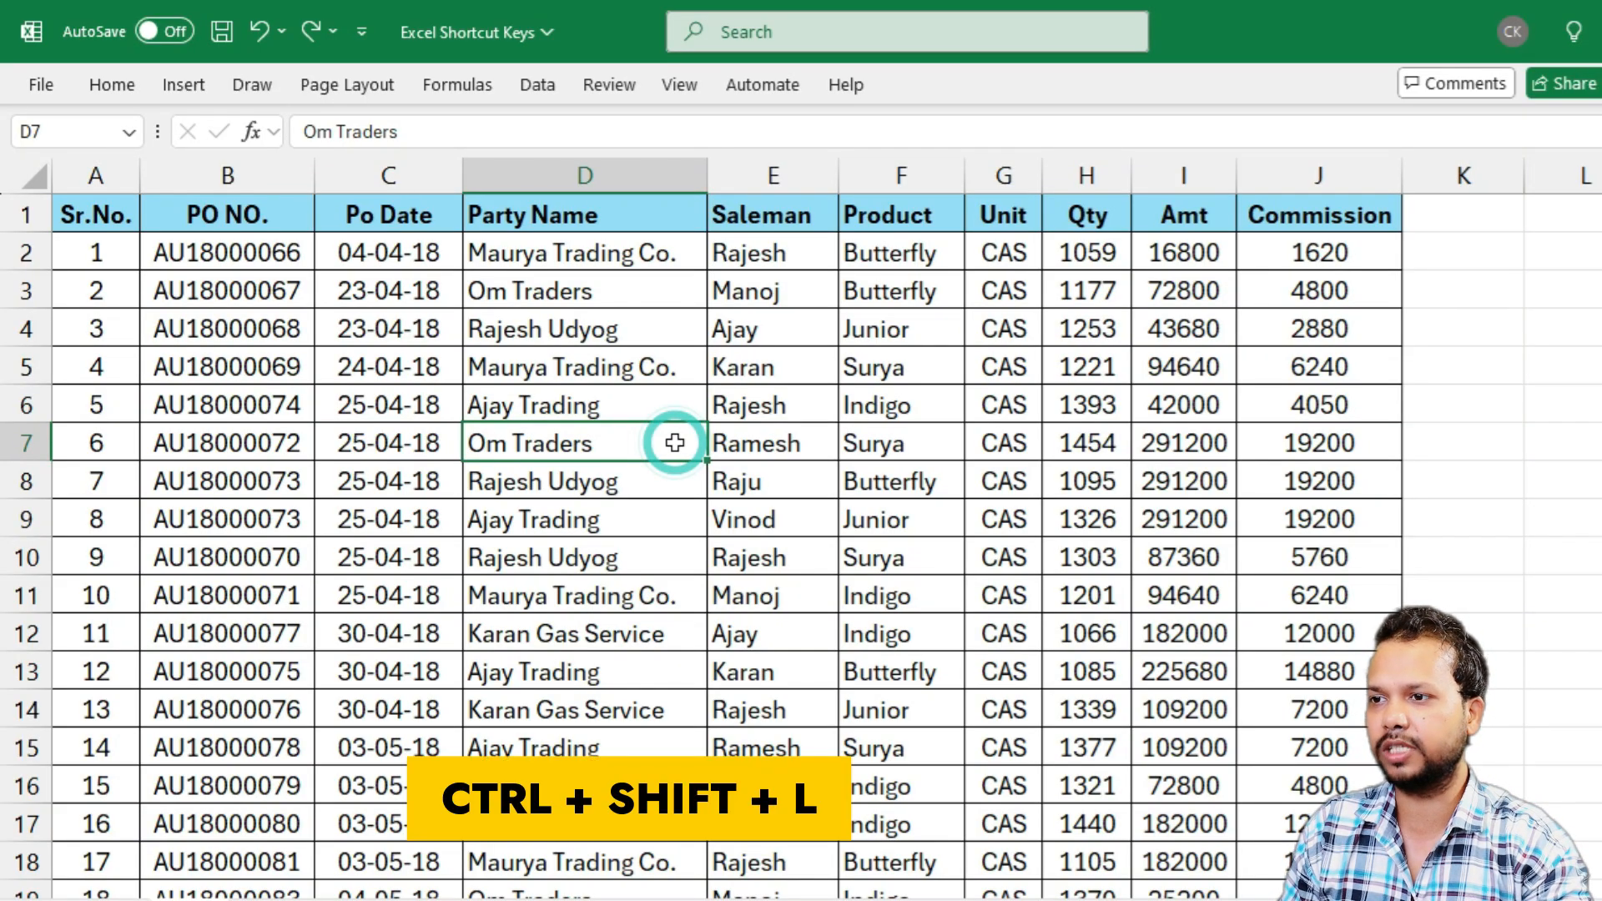
pyautogui.hotkey('ctrl', 'shift', 'l')
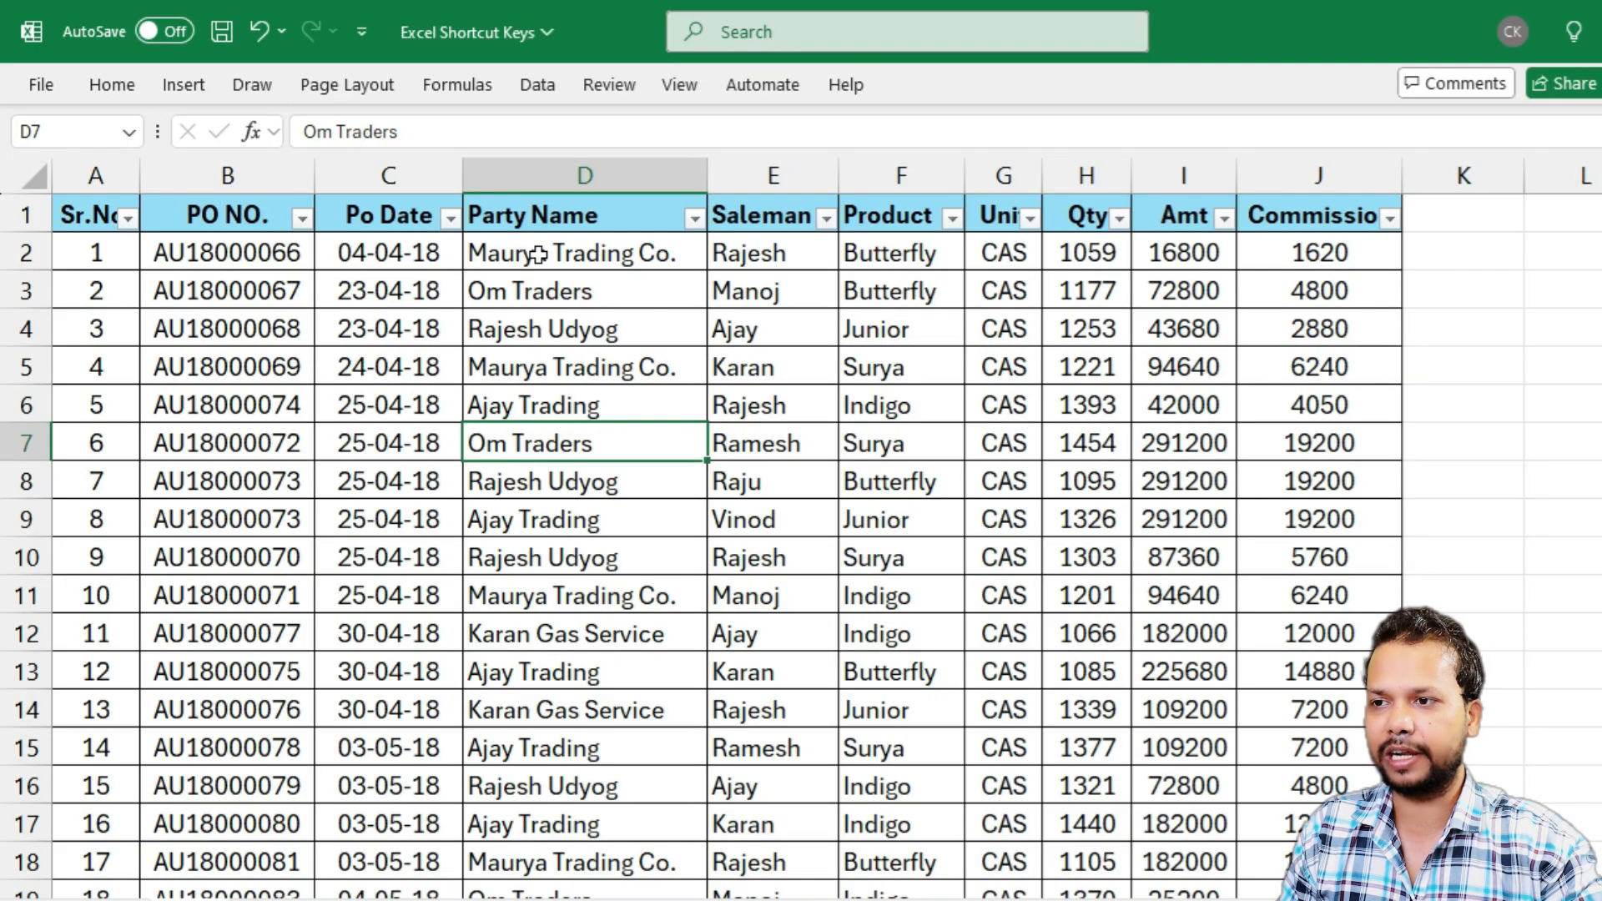
# Filter the Party Name column to show only Ajay Trading, and remove the table's filters again
pyautogui.click(694, 219)
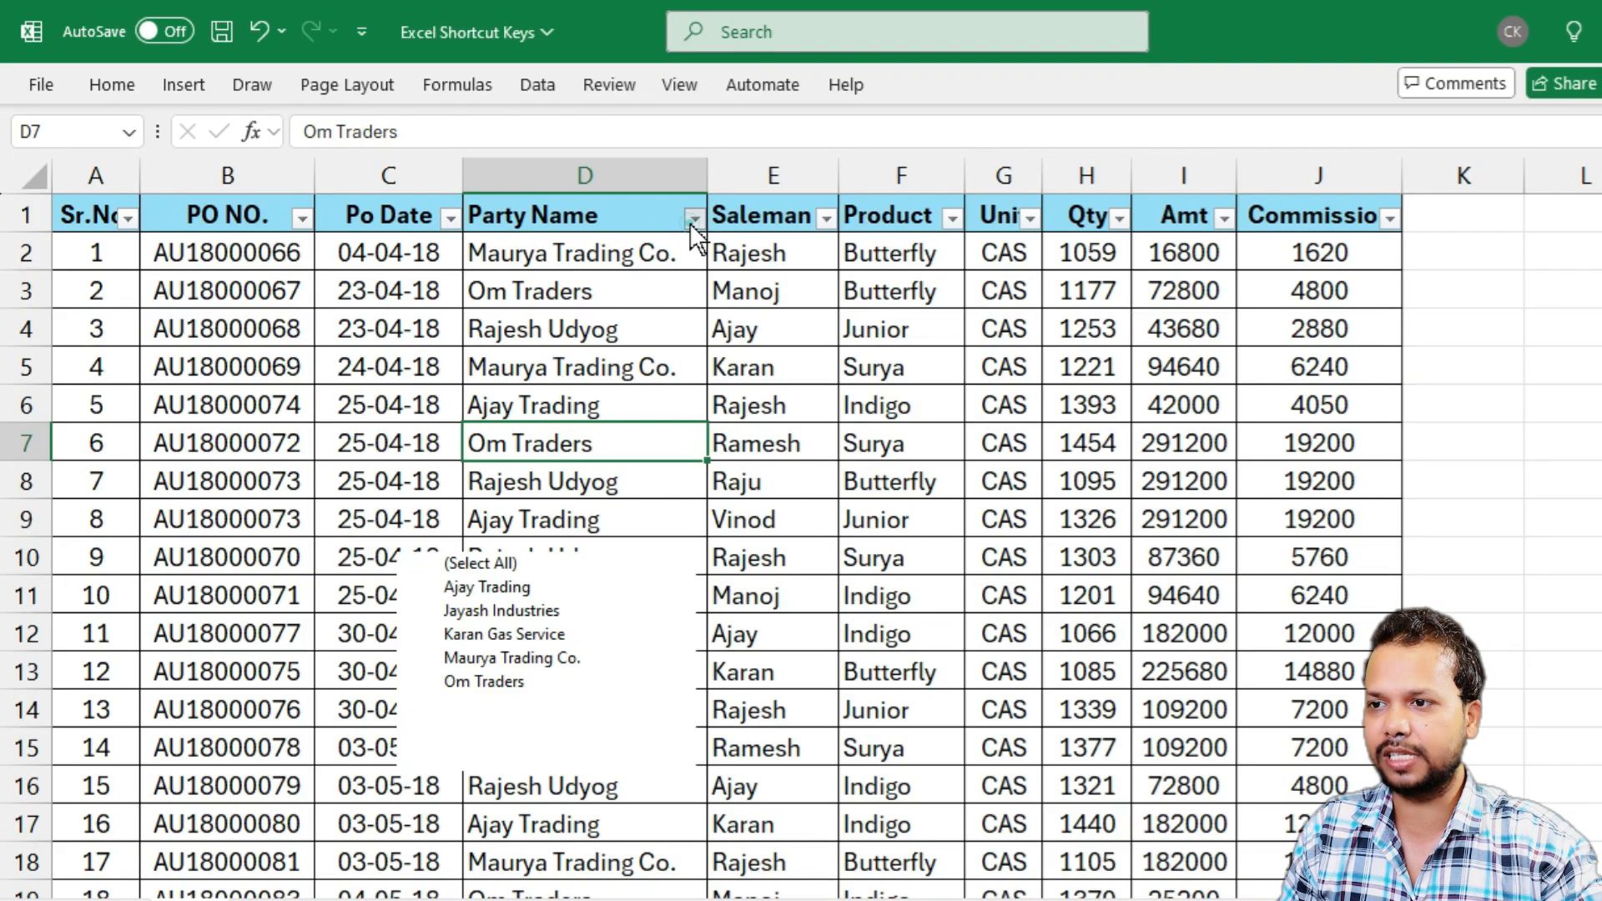
pyautogui.click(448, 564)
pyautogui.click(449, 592)
pyautogui.click(592, 803)
pyautogui.click(751, 471)
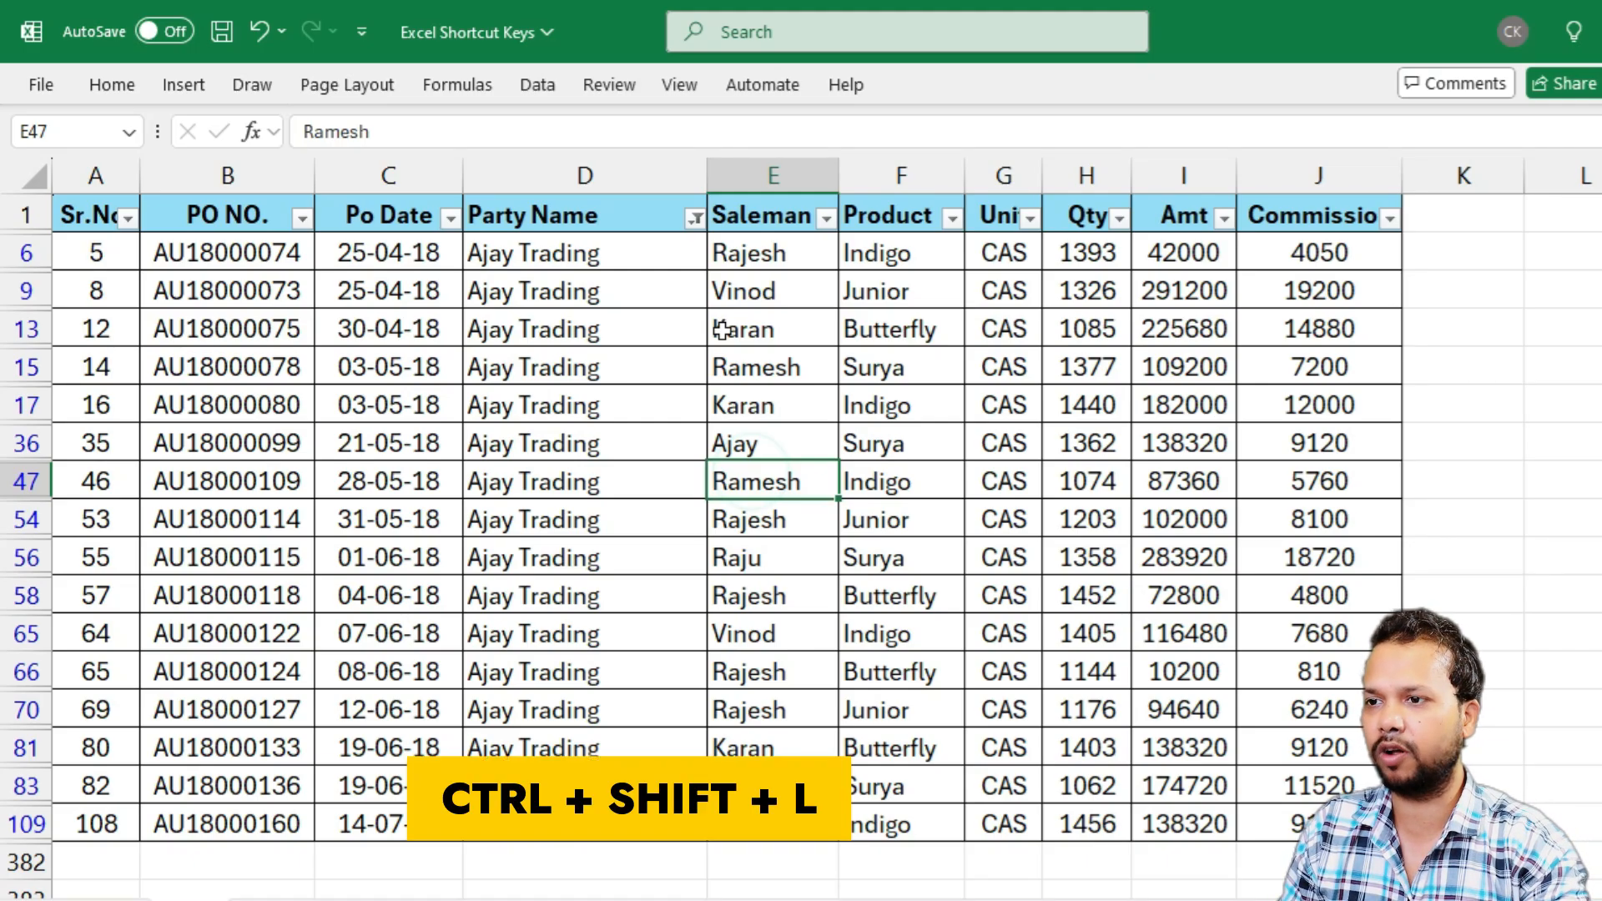
pyautogui.hotkey('ctrl', 'shift', 'l')
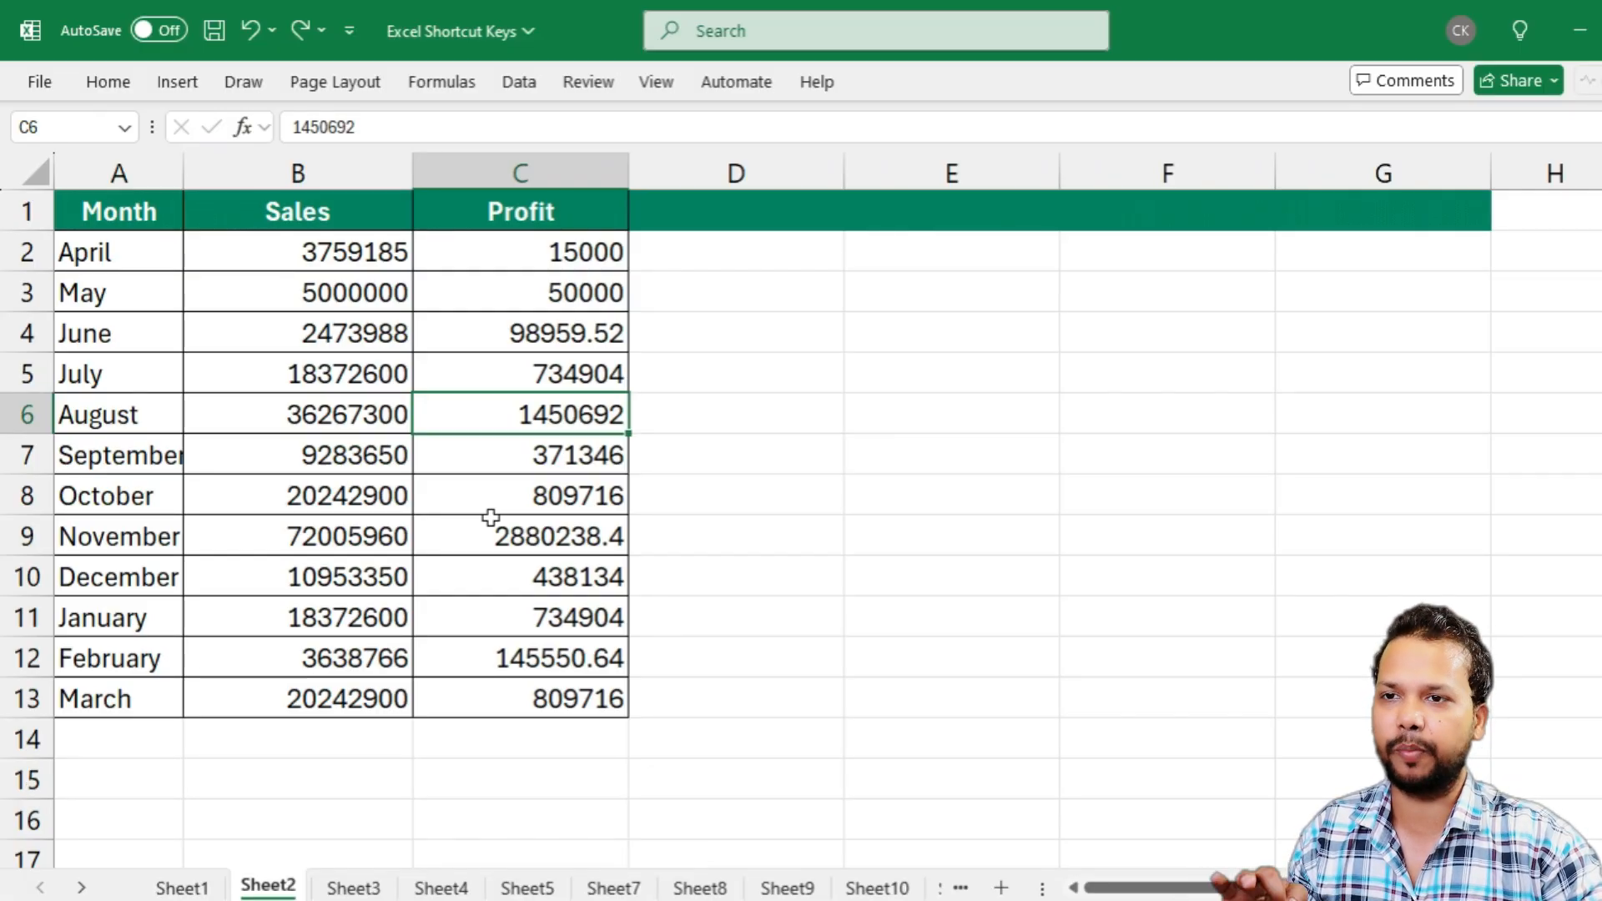
pyautogui.moveTo(244, 256); pyautogui.dragTo(226, 698)
pyautogui.moveTo(470, 250); pyautogui.dragTo(455, 698)
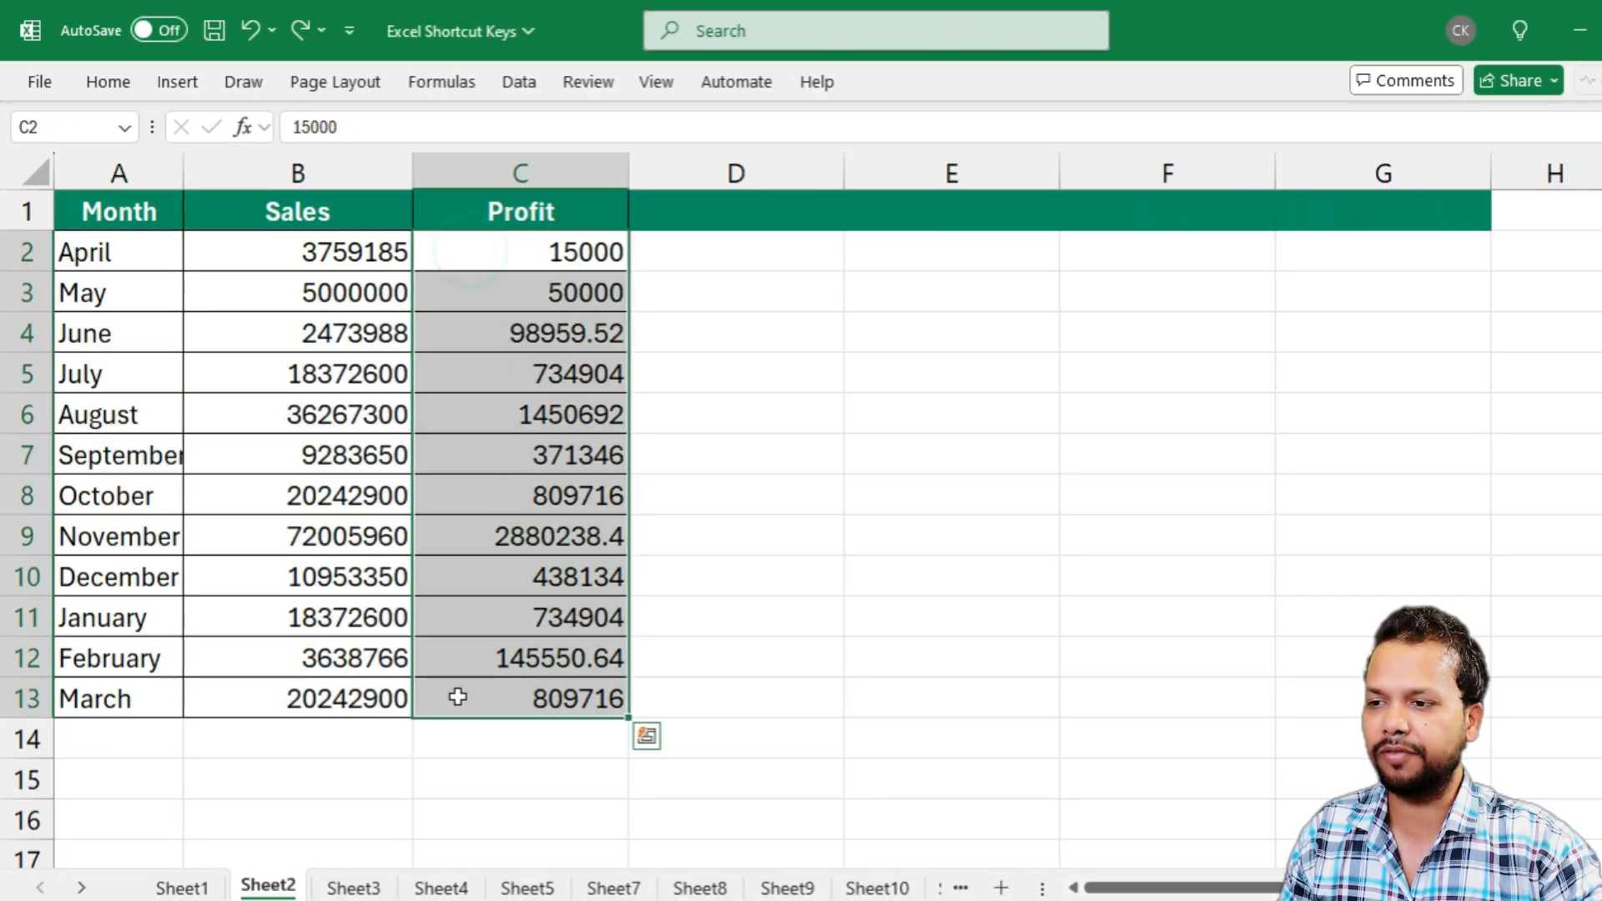
pyautogui.click(317, 457)
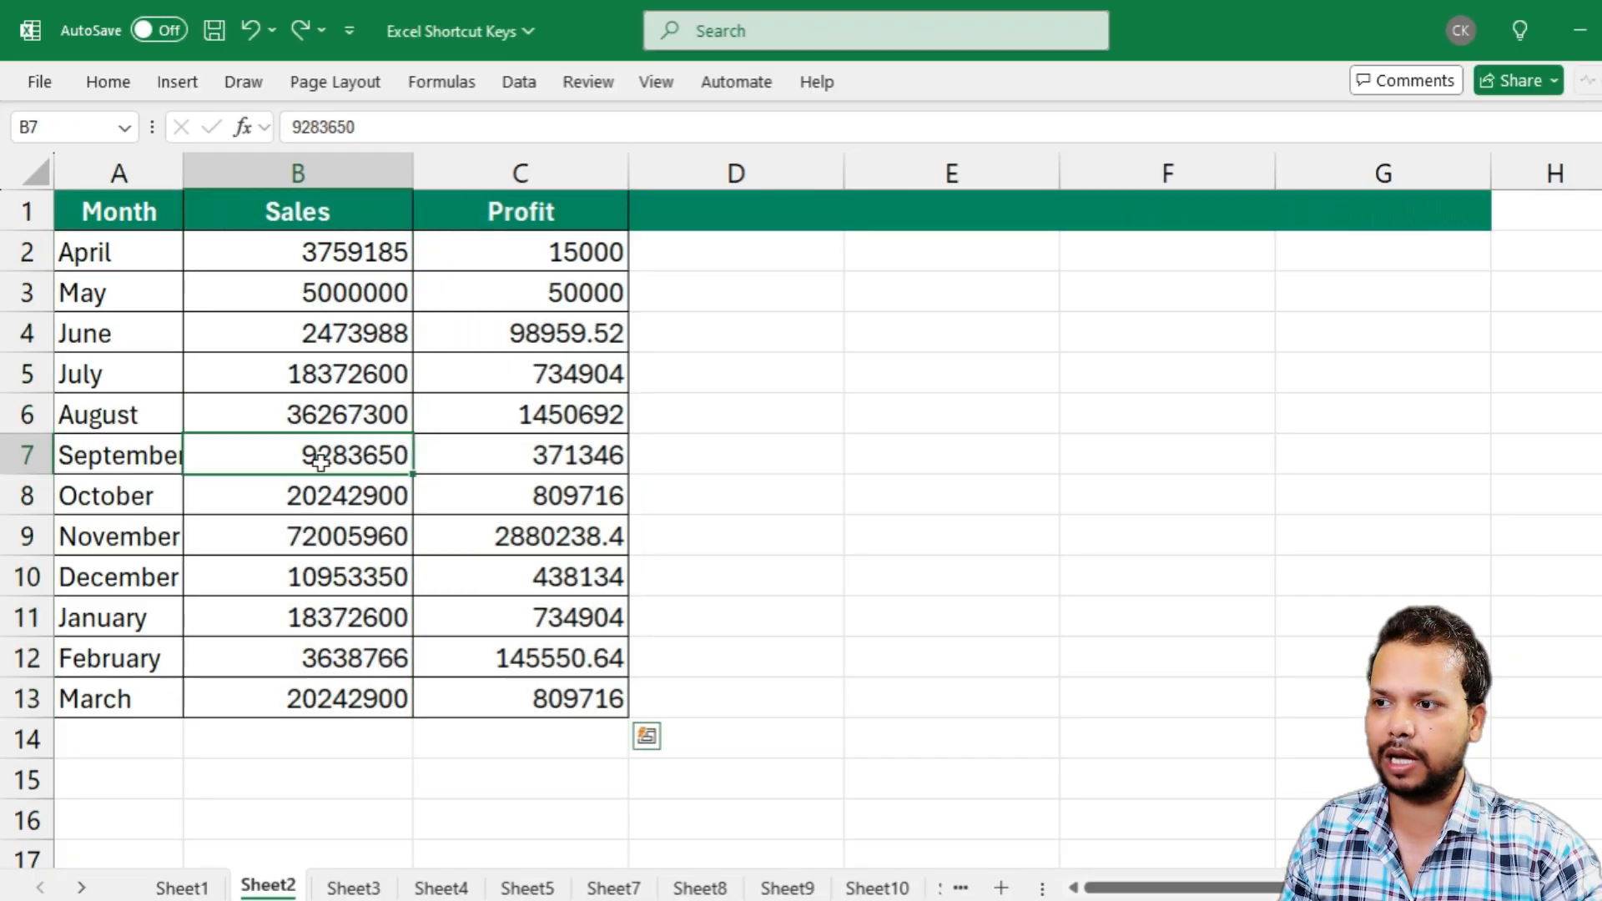
pyautogui.click(227, 253)
# Choose the Accounting number category for the Sales and Profit values in B2:C13, previewing Currency for comparison
pyautogui.moveTo(278, 259); pyautogui.dragTo(549, 686)
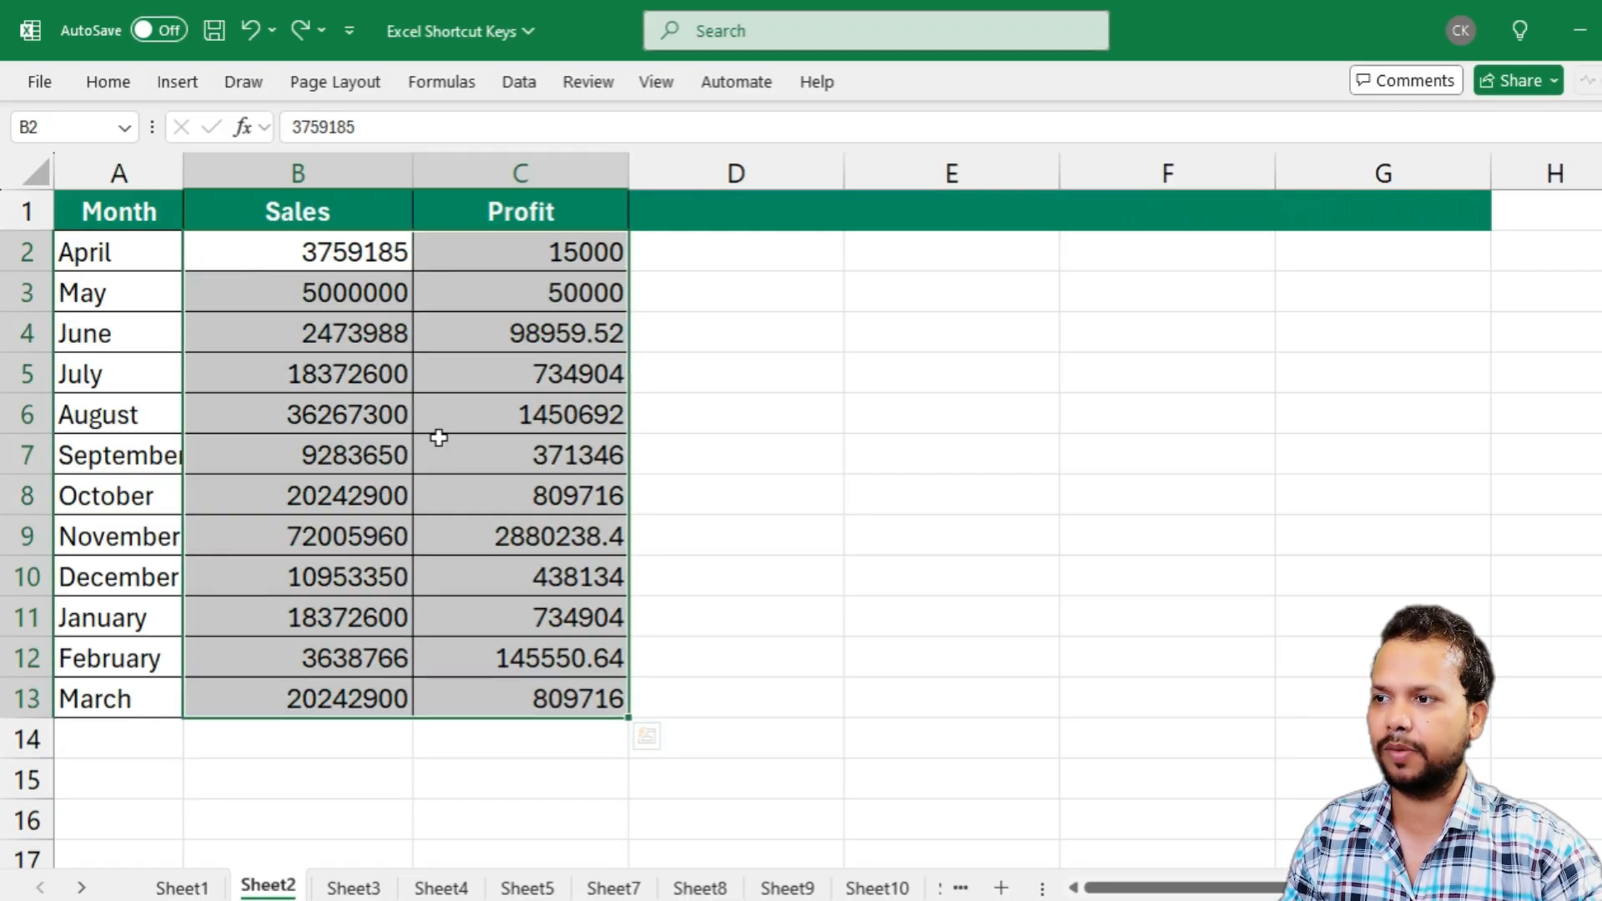
pyautogui.hotkey('ctrl', '1')
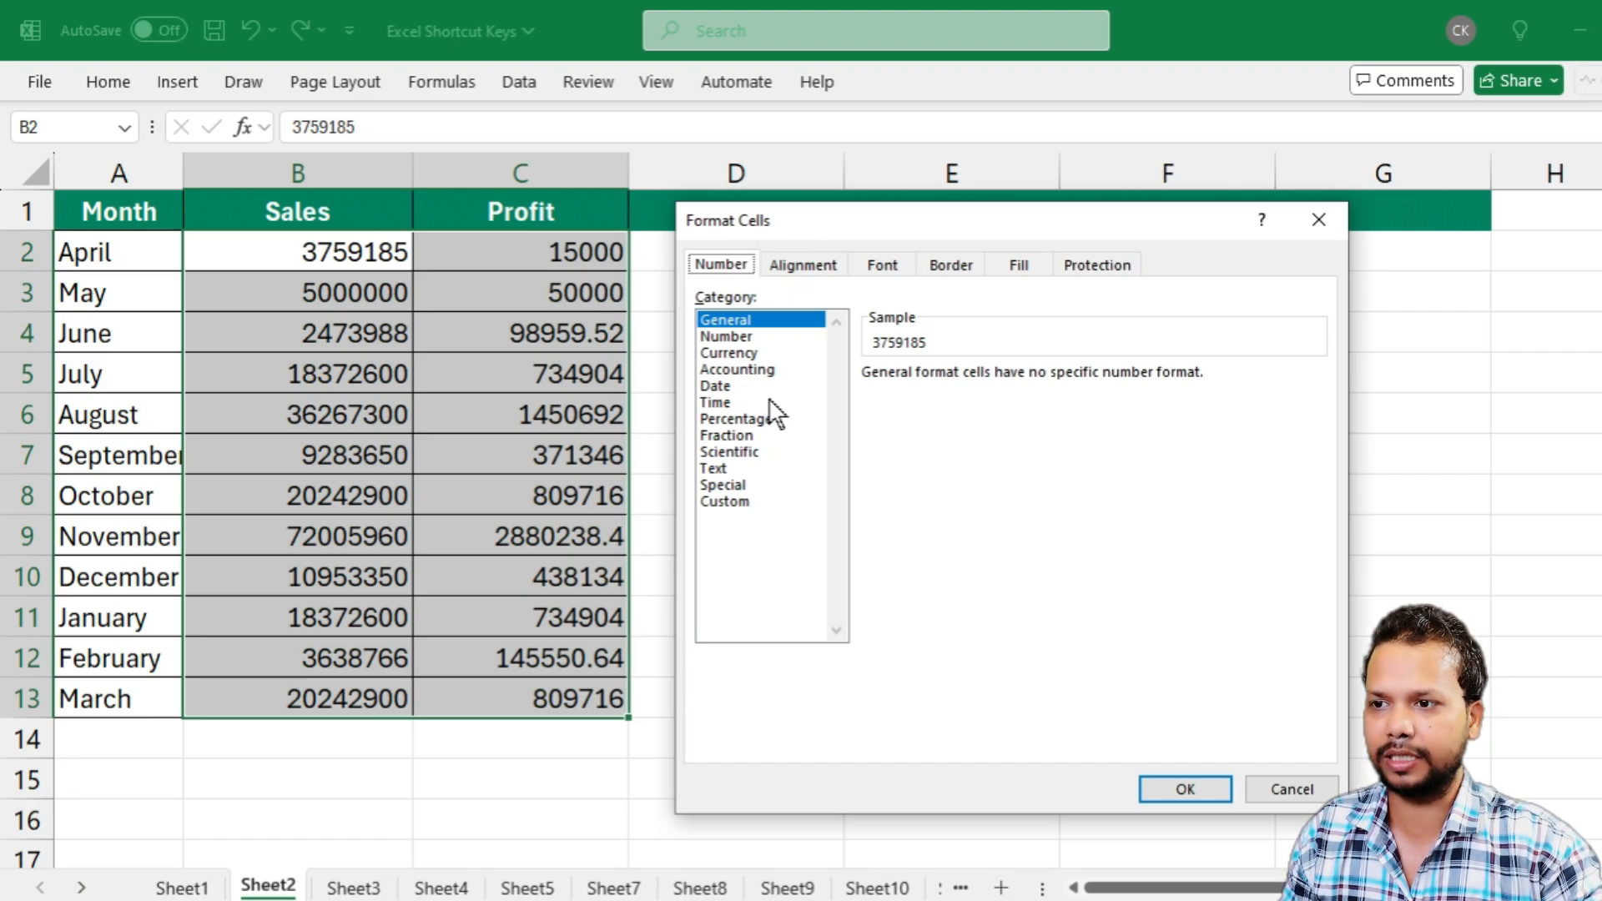
pyautogui.click(745, 370)
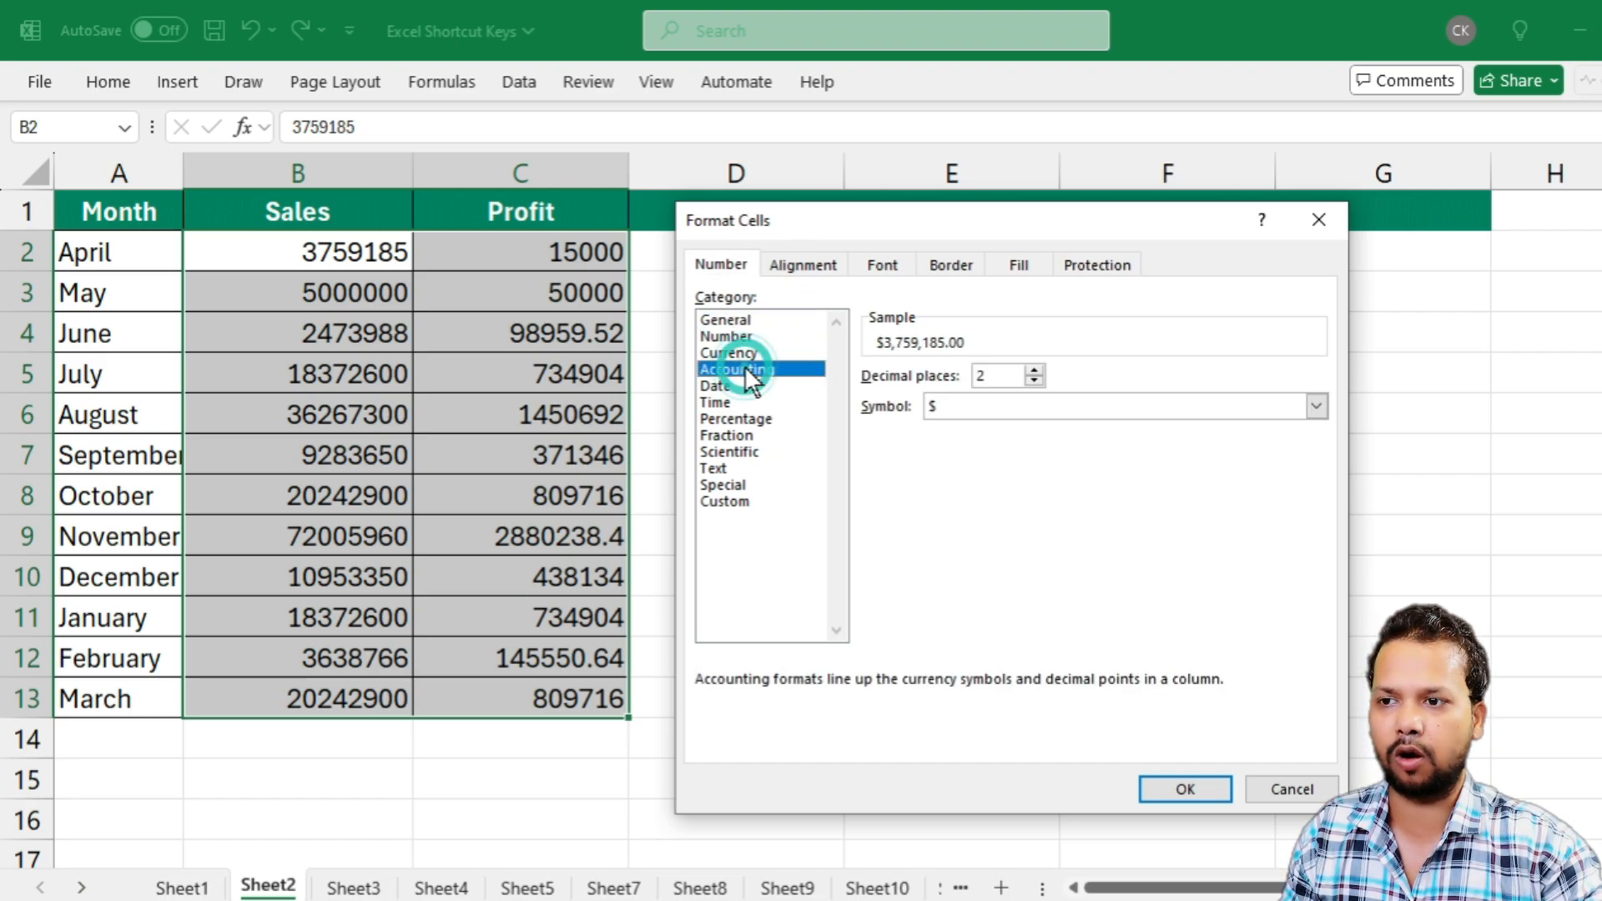
pyautogui.click(738, 353)
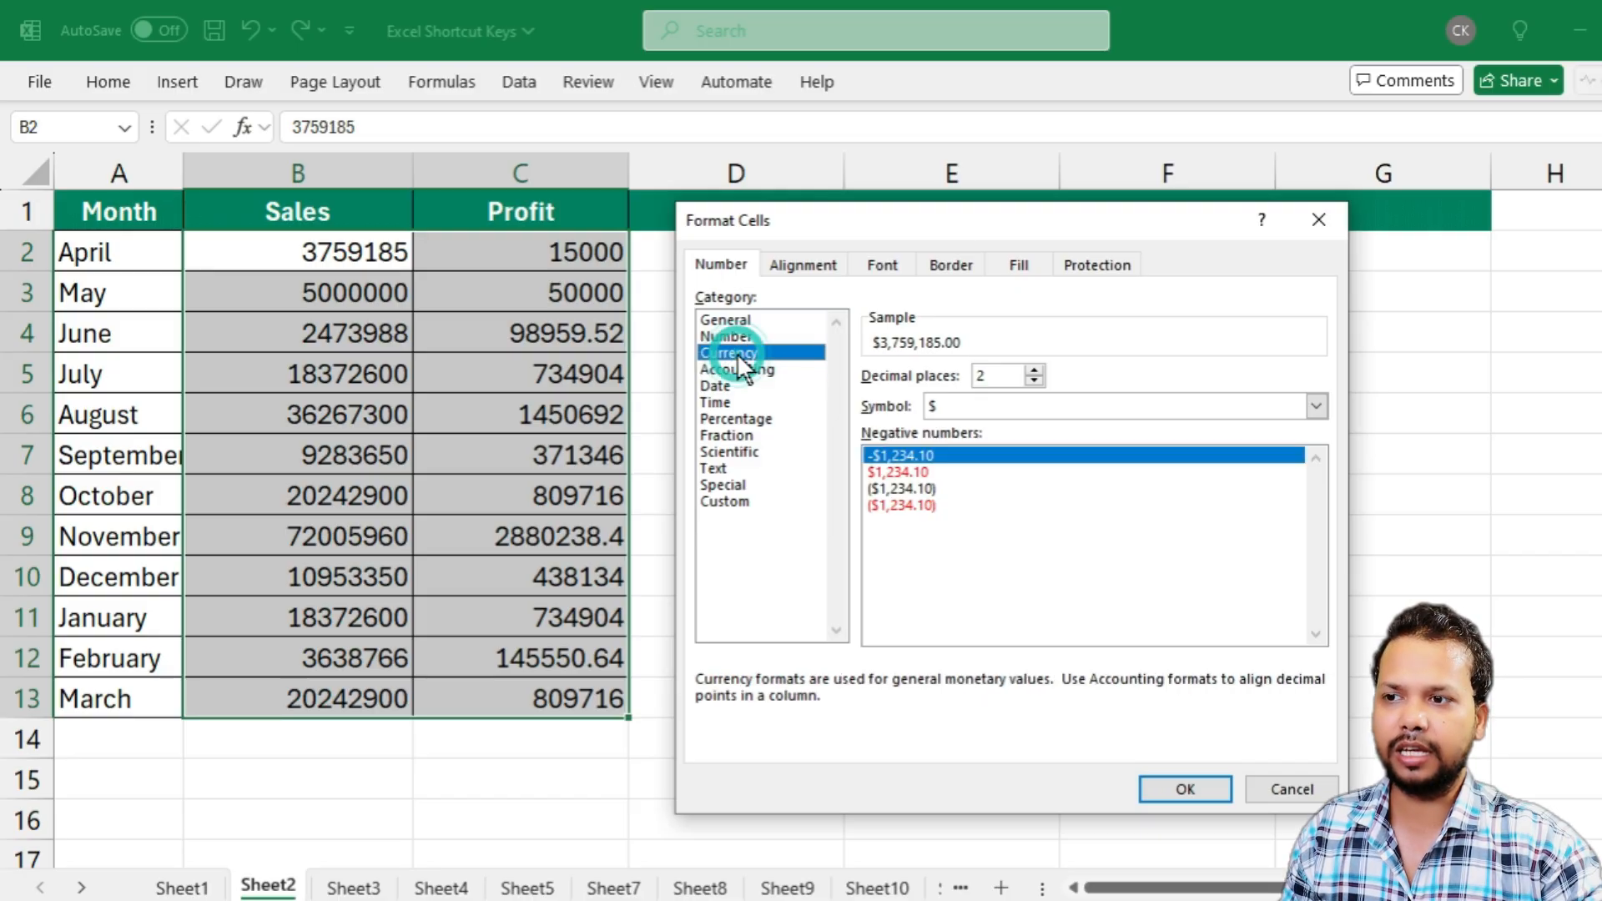
pyautogui.click(739, 371)
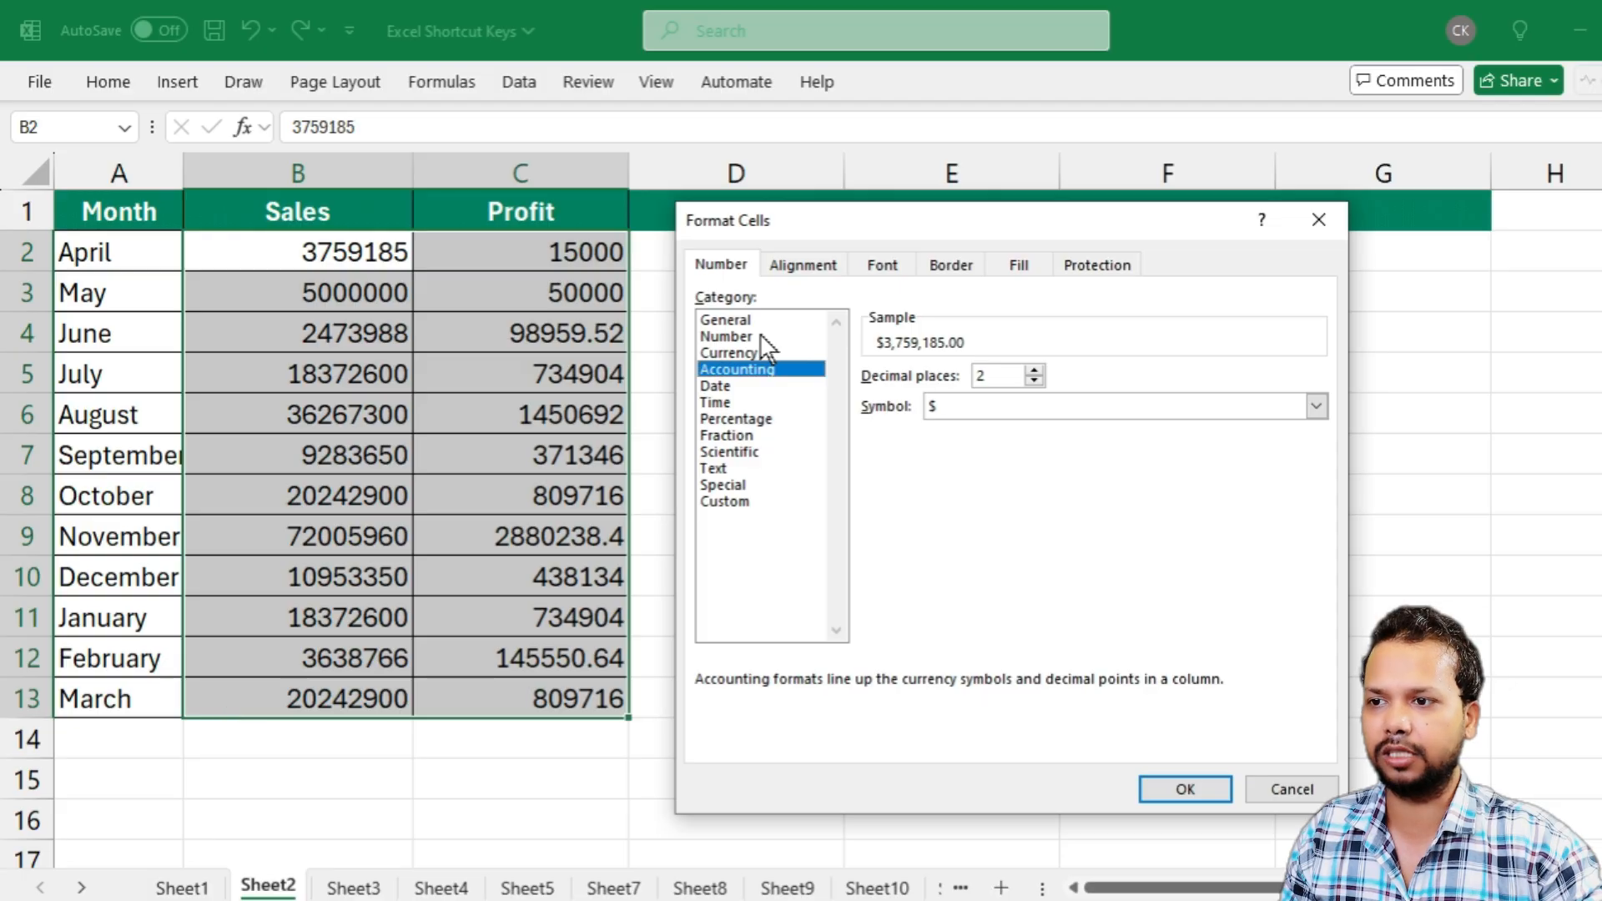
pyautogui.click(714, 352)
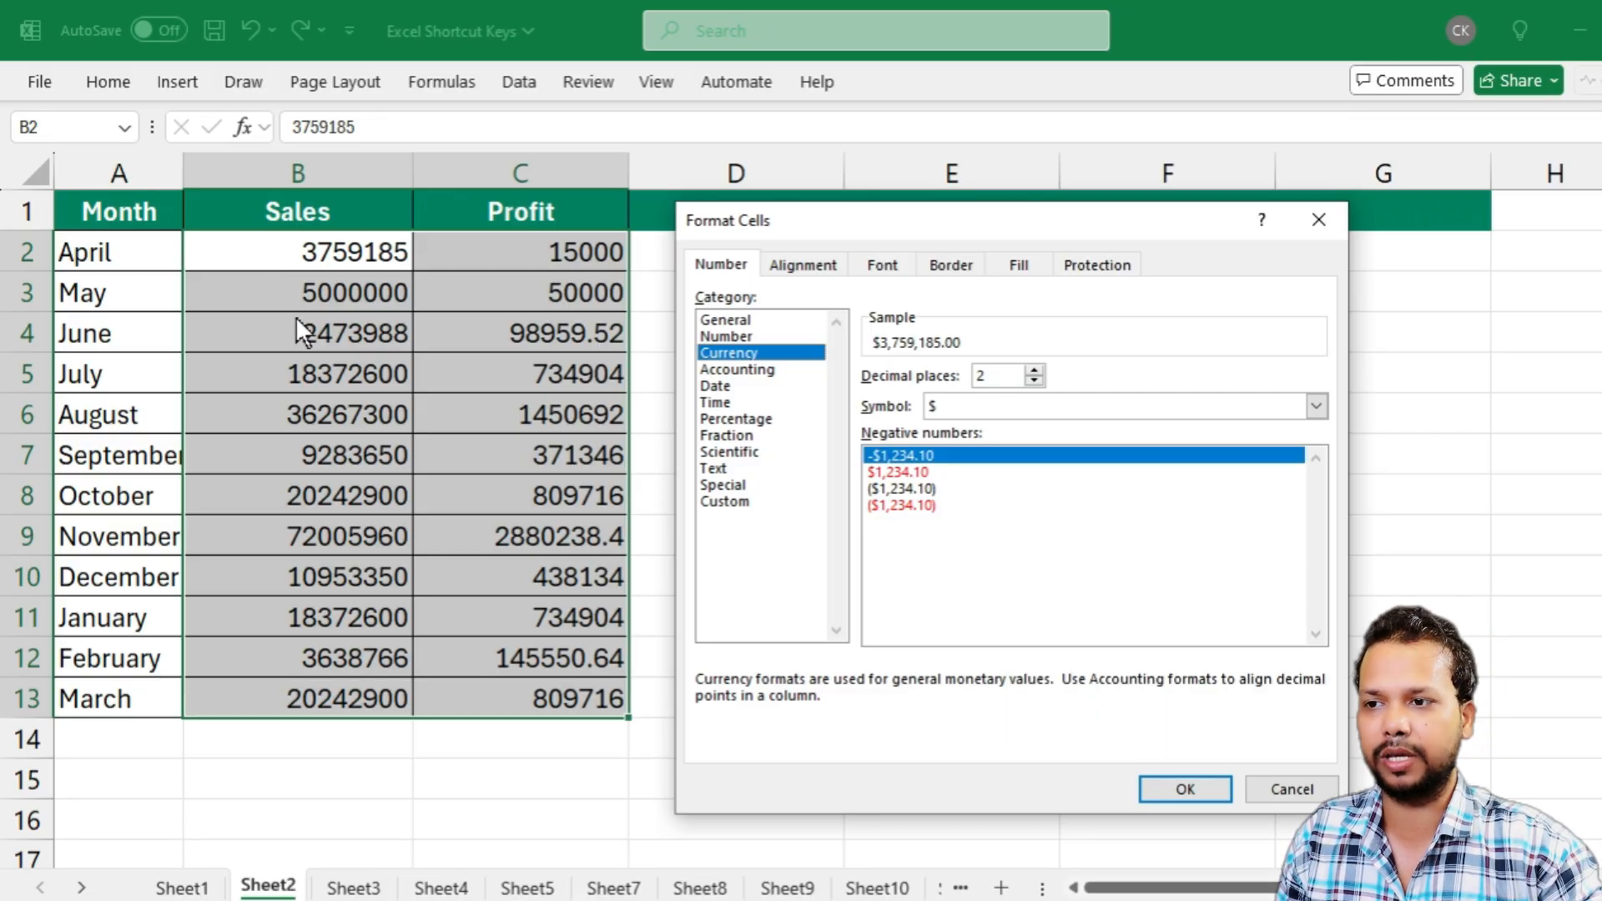
pyautogui.click(746, 370)
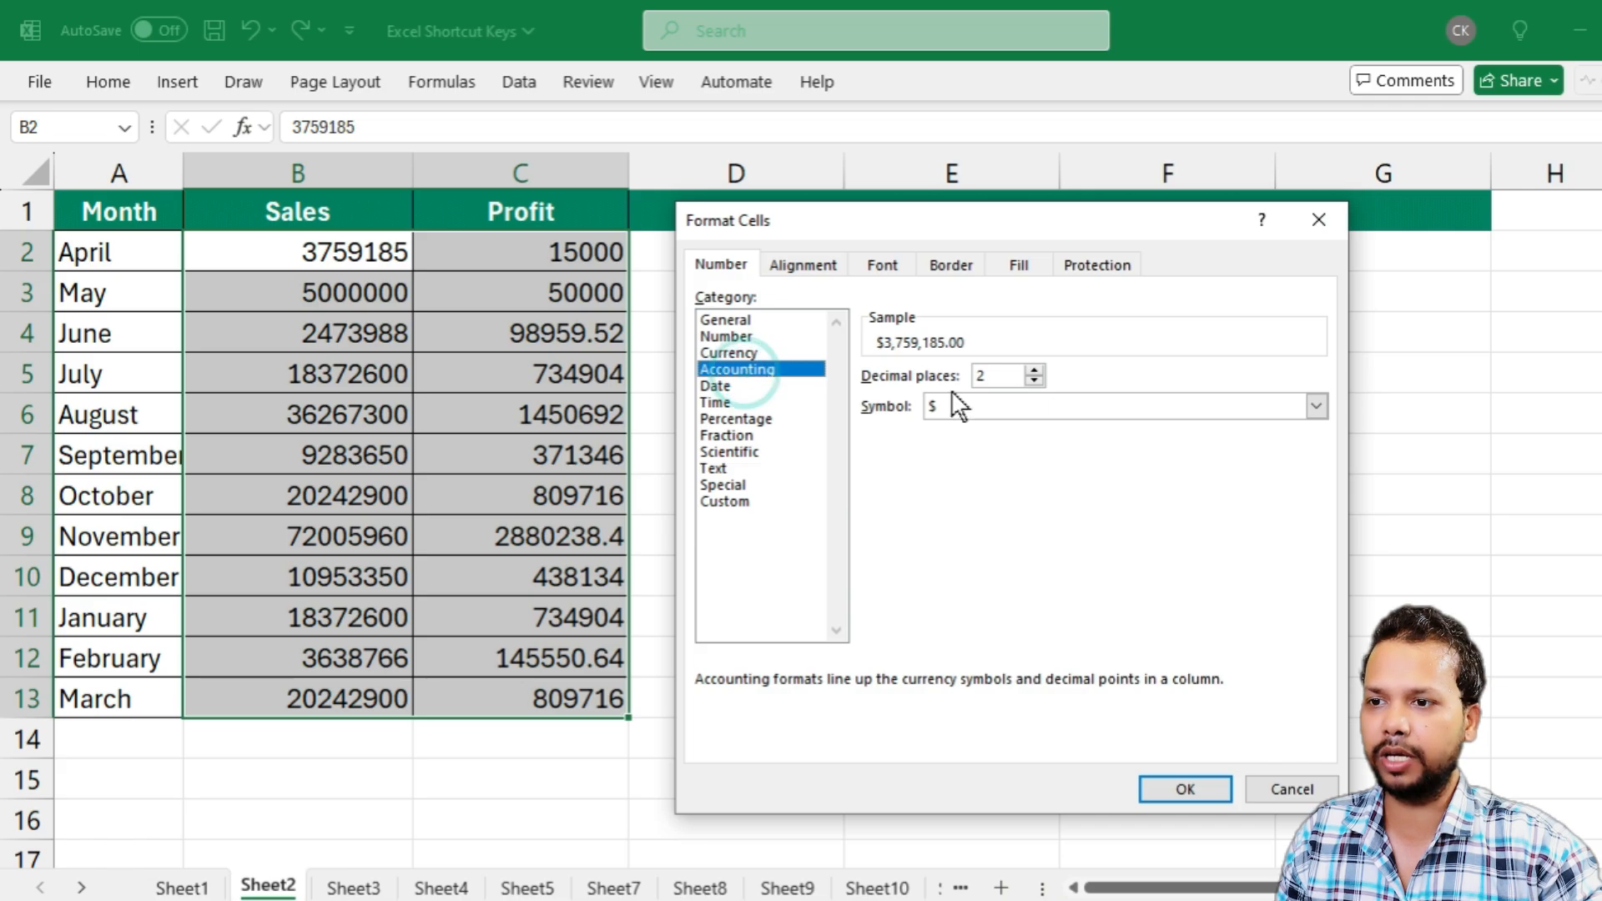
# Set the Accounting symbol to ₹ Konkani and apply the format to the Sales and Profit values
pyautogui.click(1318, 409)
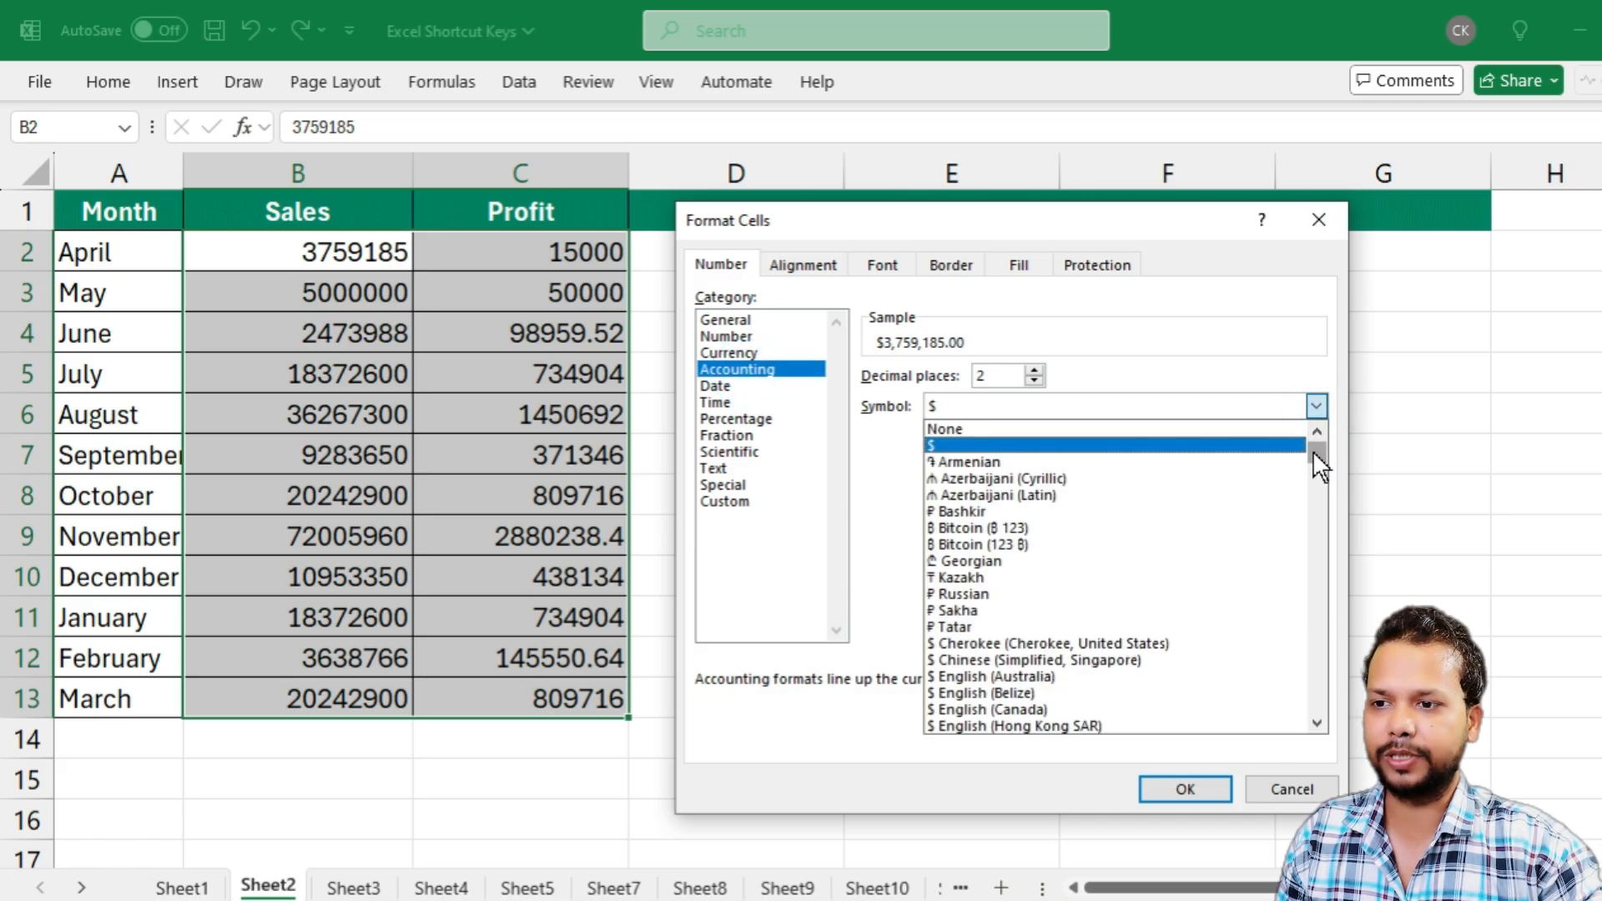
pyautogui.scroll(-1, 1313, 452)
pyautogui.click(1316, 409)
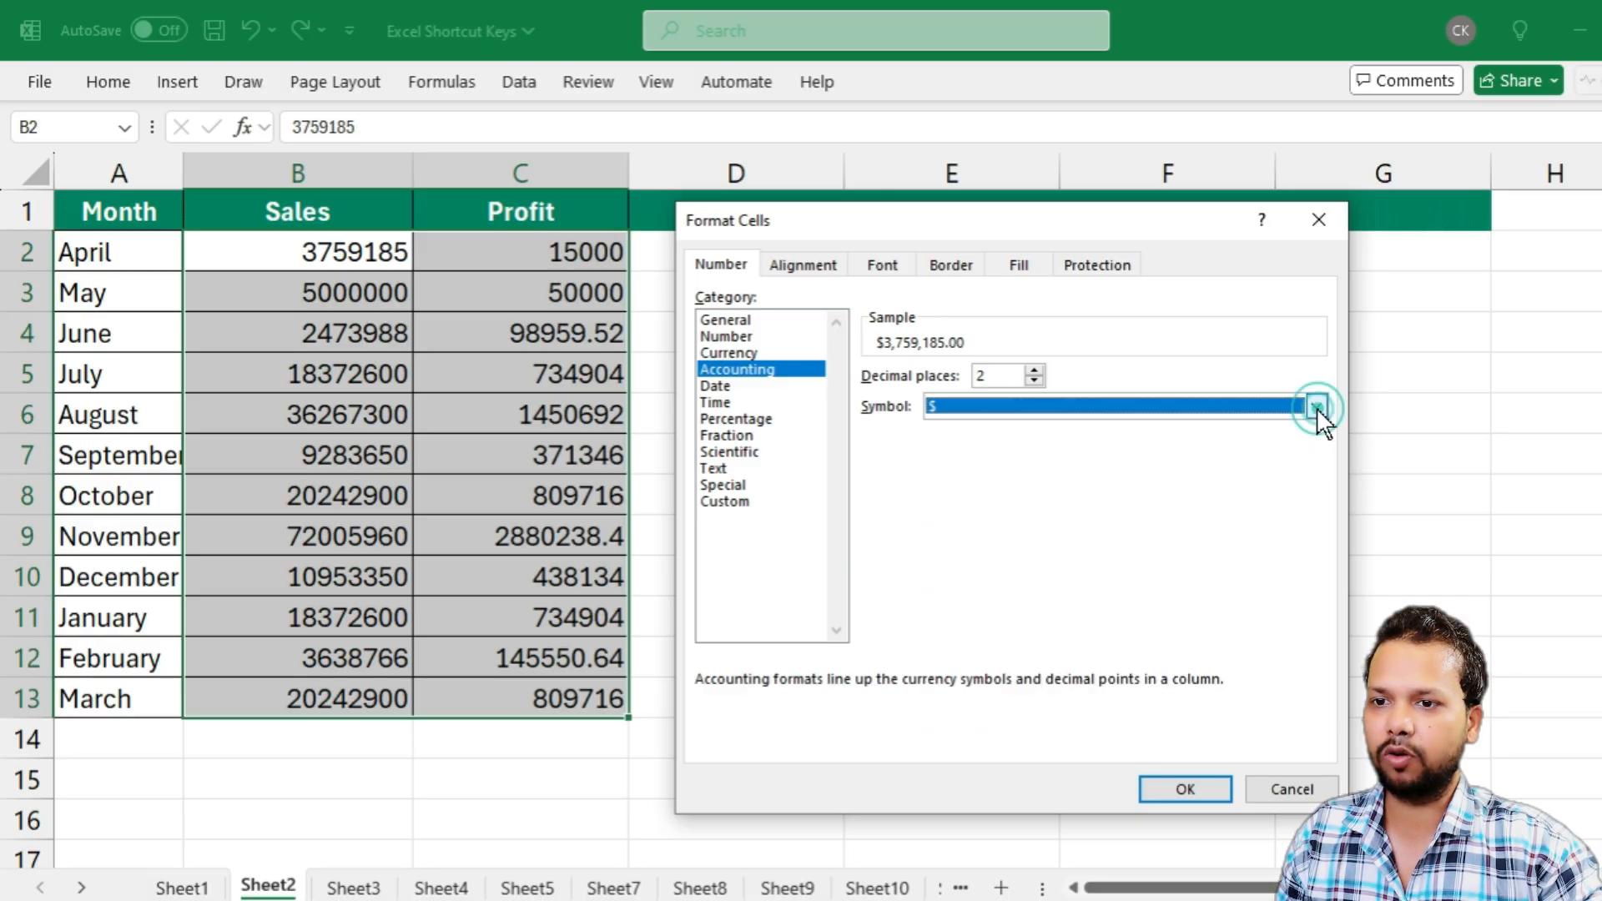
pyautogui.click(1319, 404)
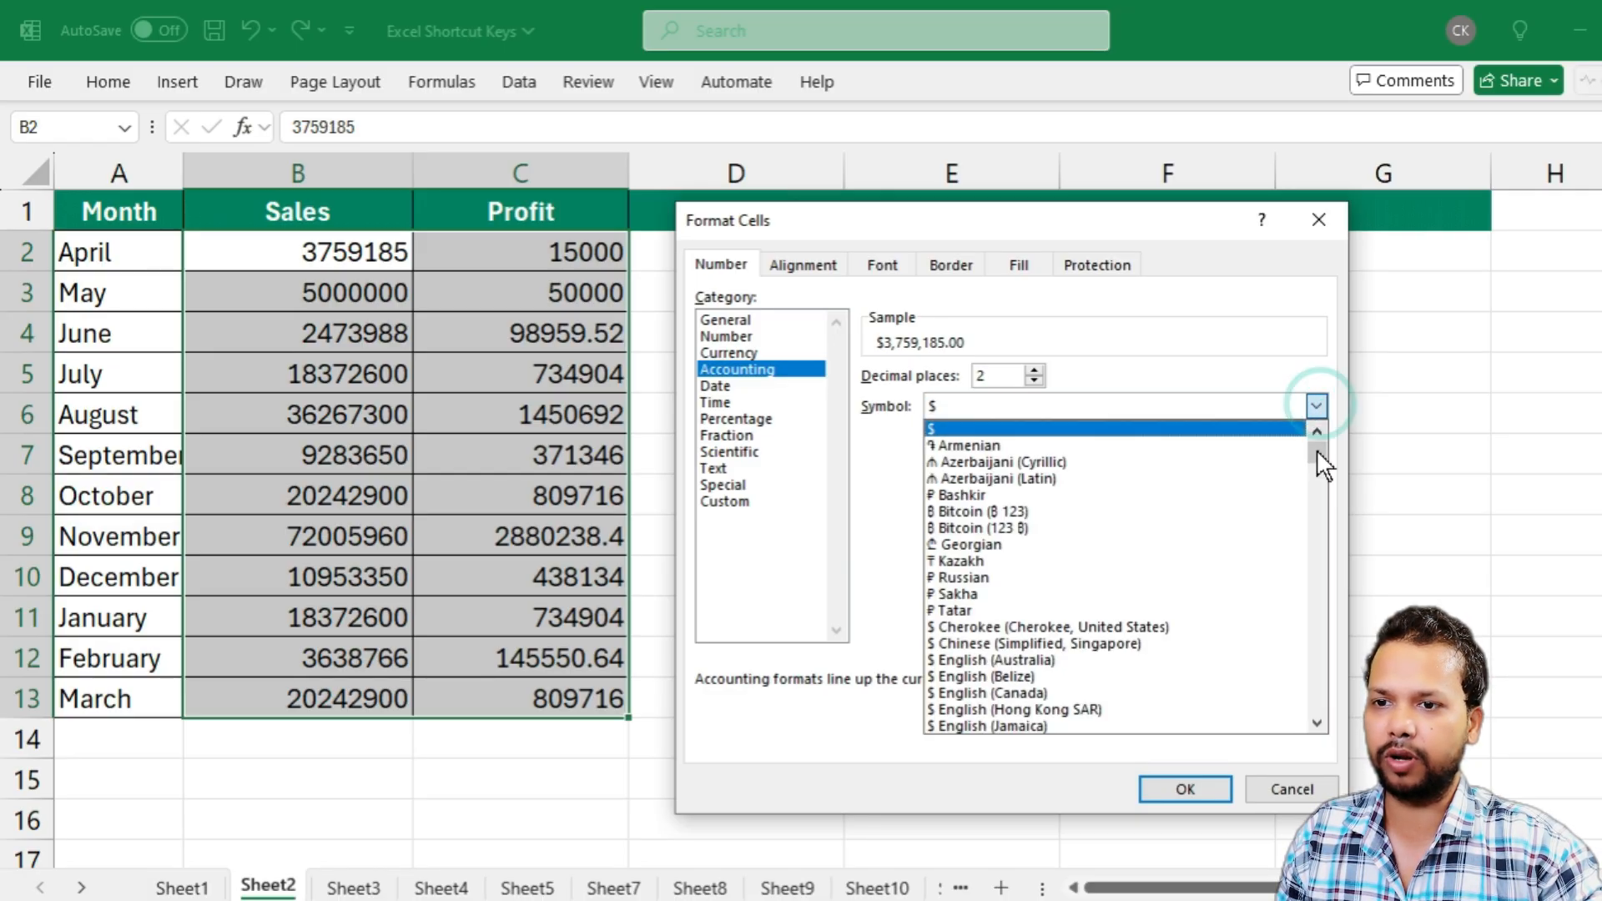
pyautogui.moveTo(1317, 449); pyautogui.dragTo(1321, 524)
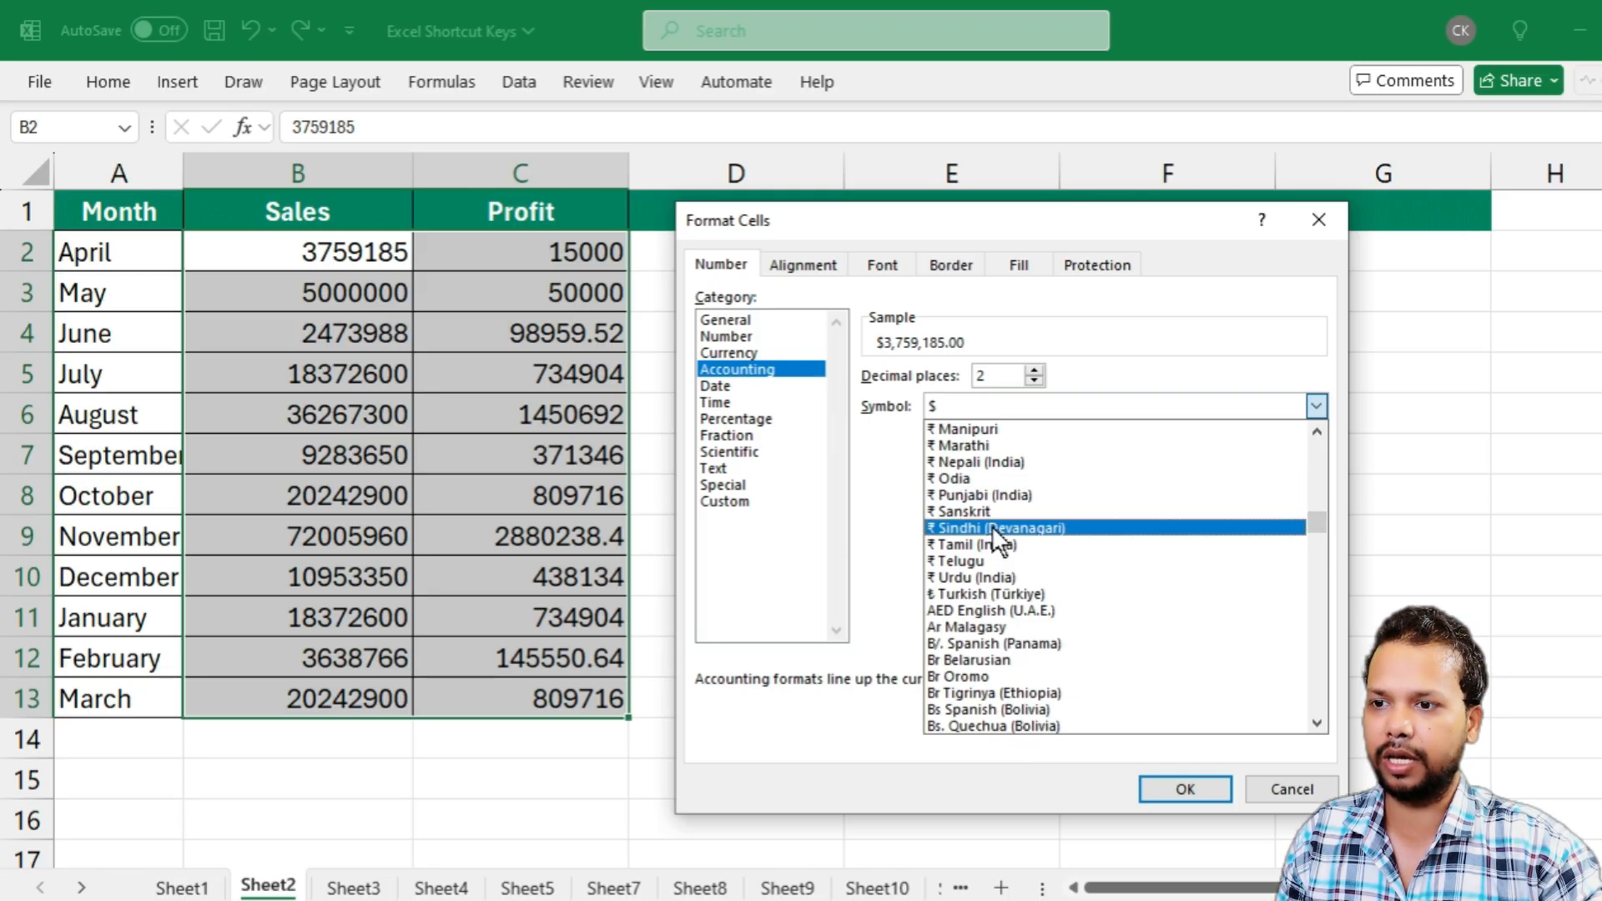
pyautogui.scroll(1, 986, 478)
pyautogui.scroll(4, 986, 478)
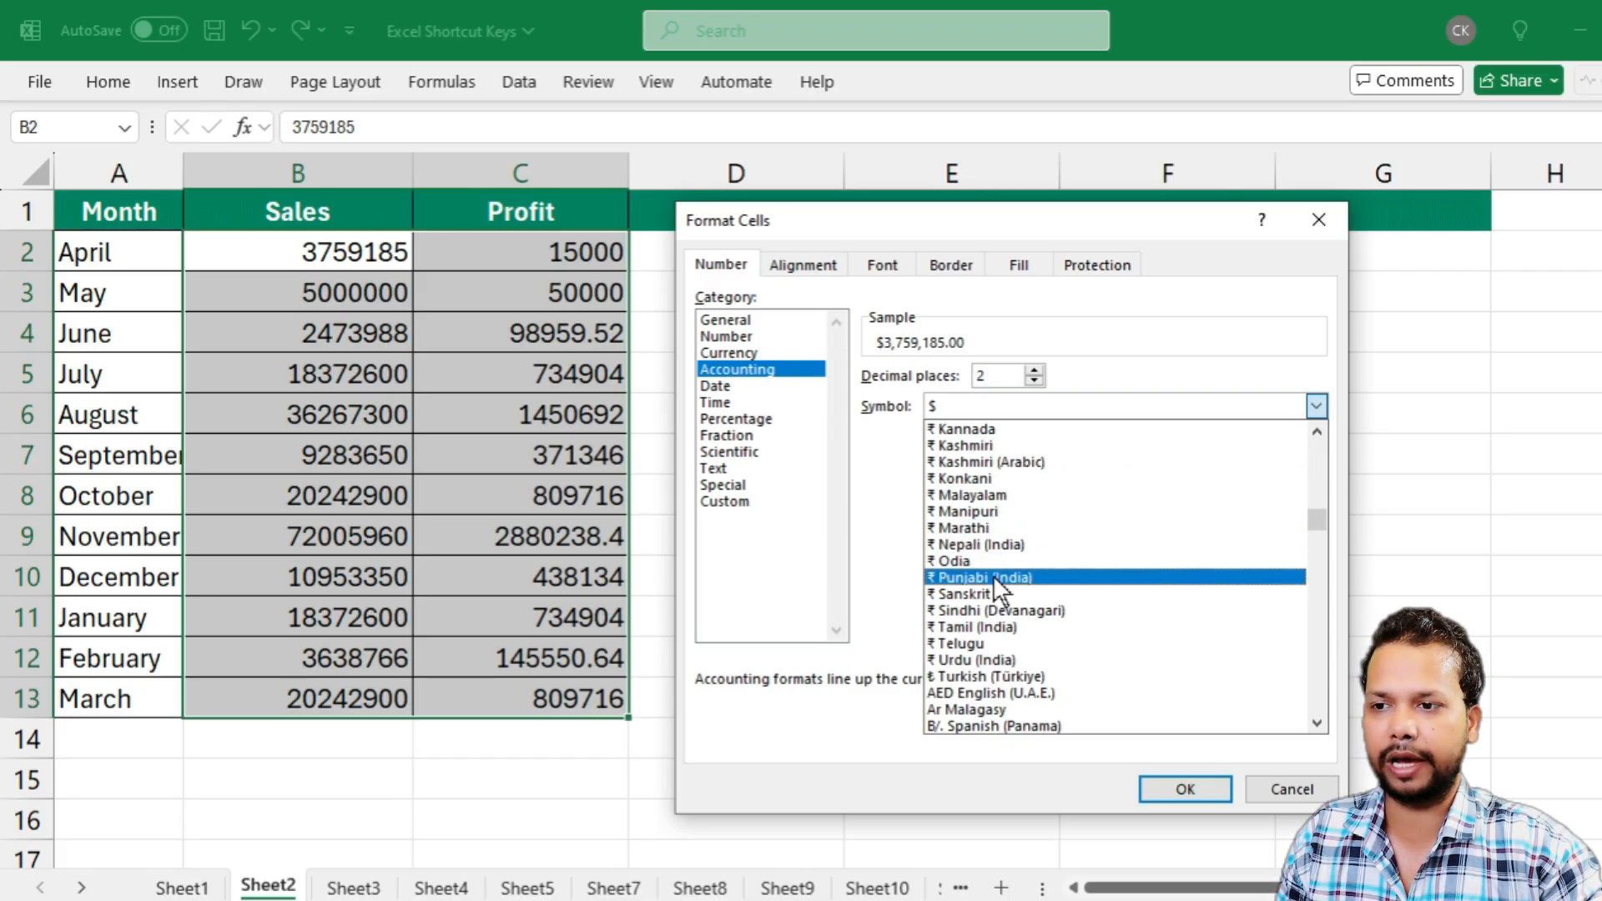
pyautogui.click(974, 479)
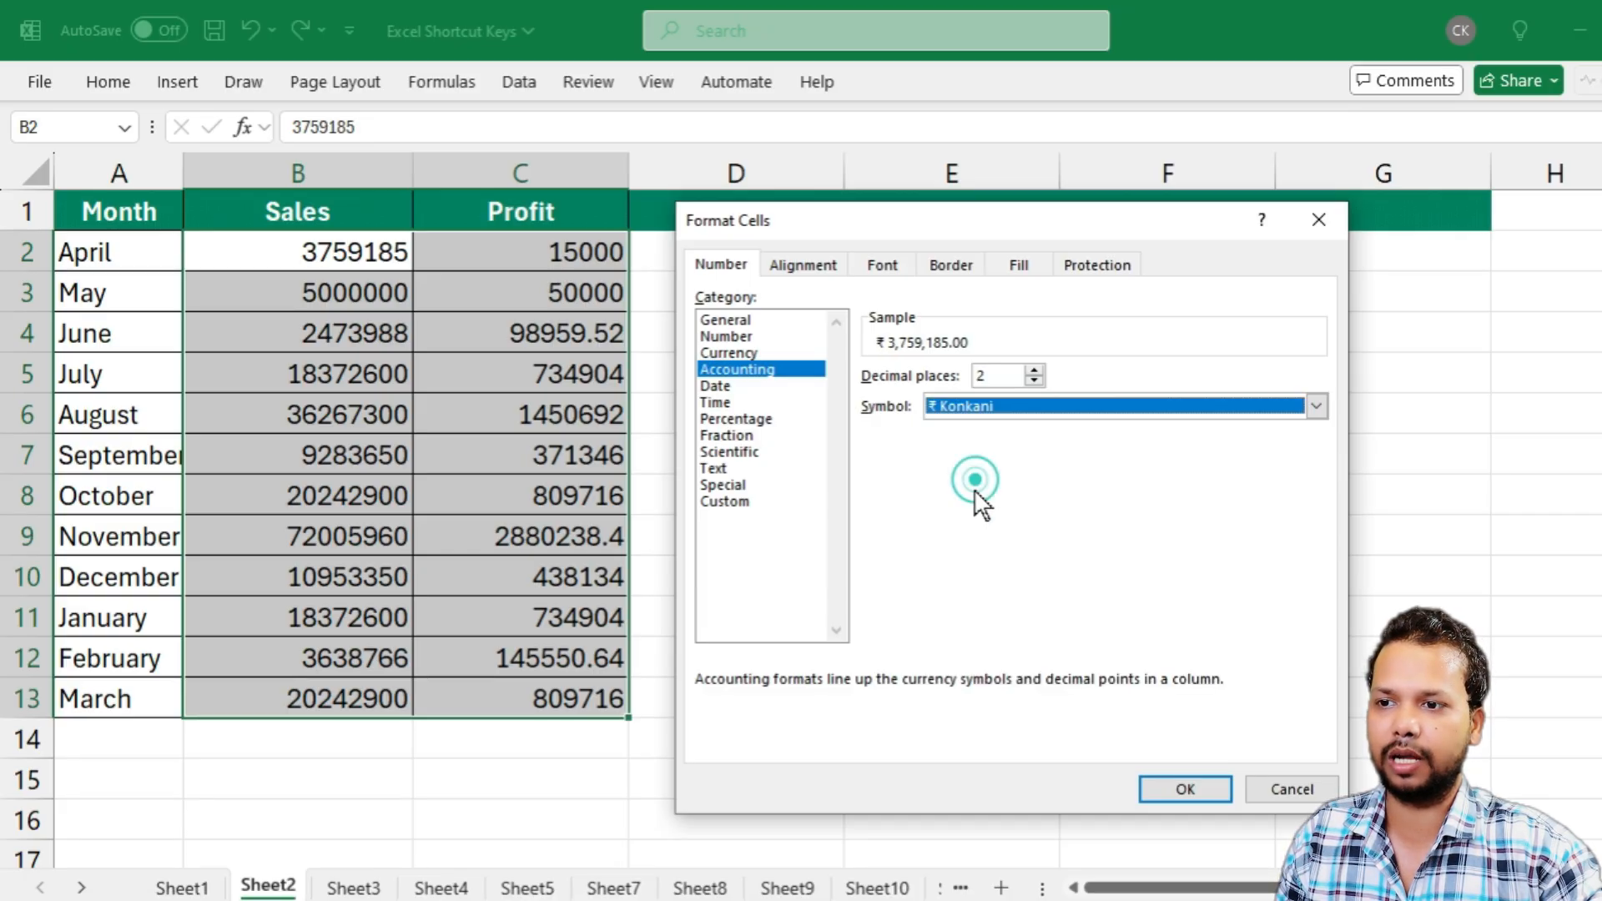
pyautogui.click(1163, 786)
pyautogui.click(518, 414)
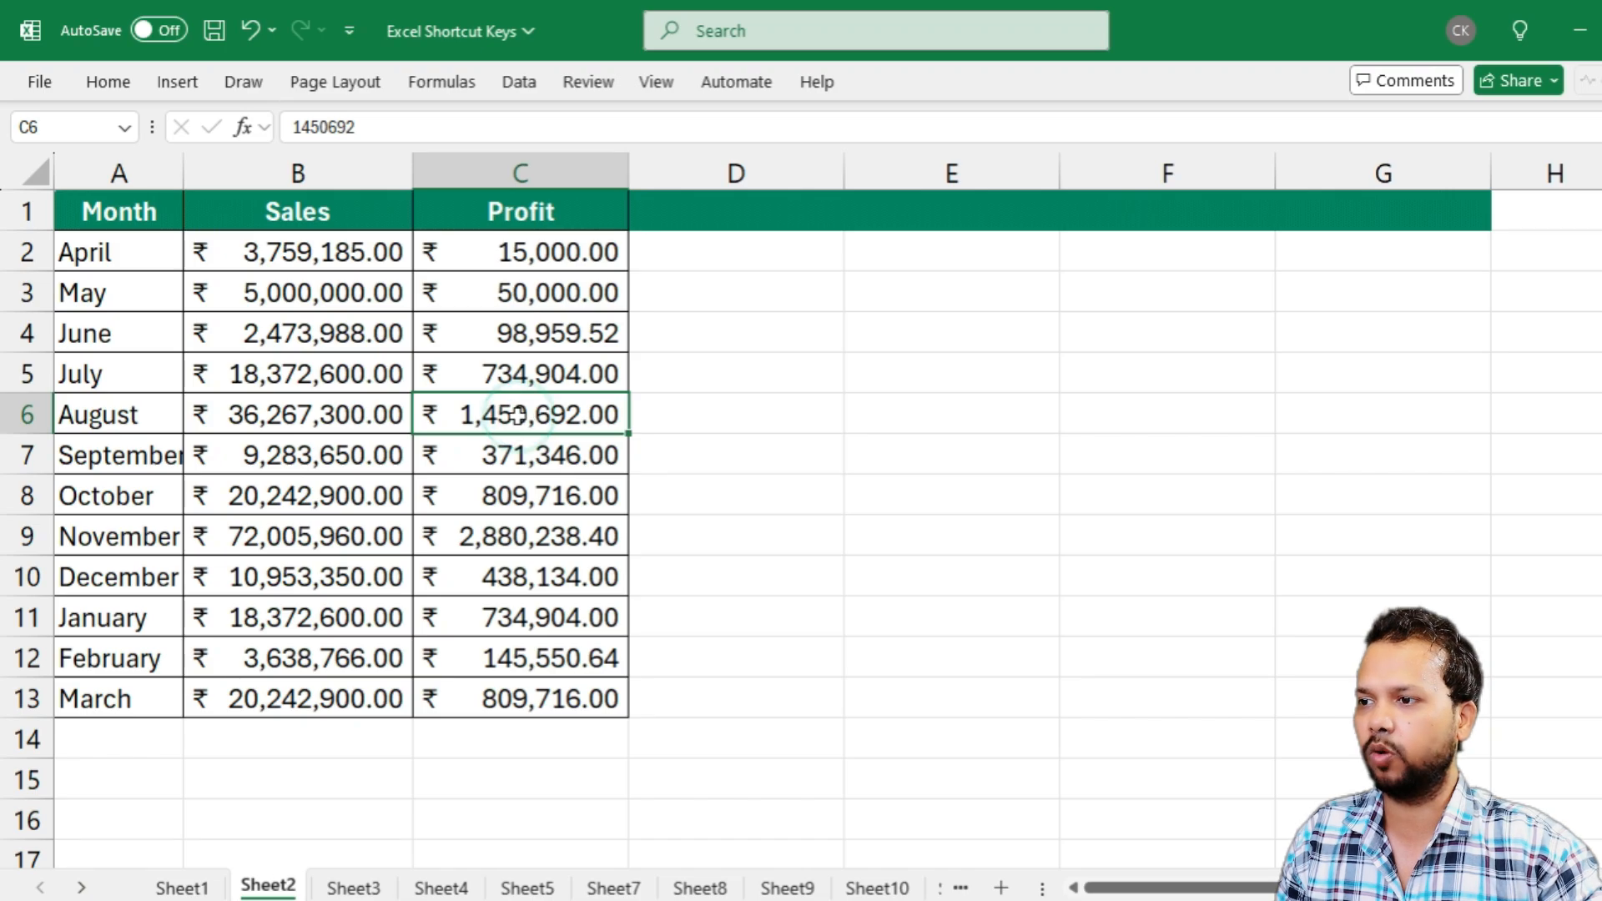
pyautogui.moveTo(260, 251); pyautogui.dragTo(584, 680)
pyautogui.click(469, 562)
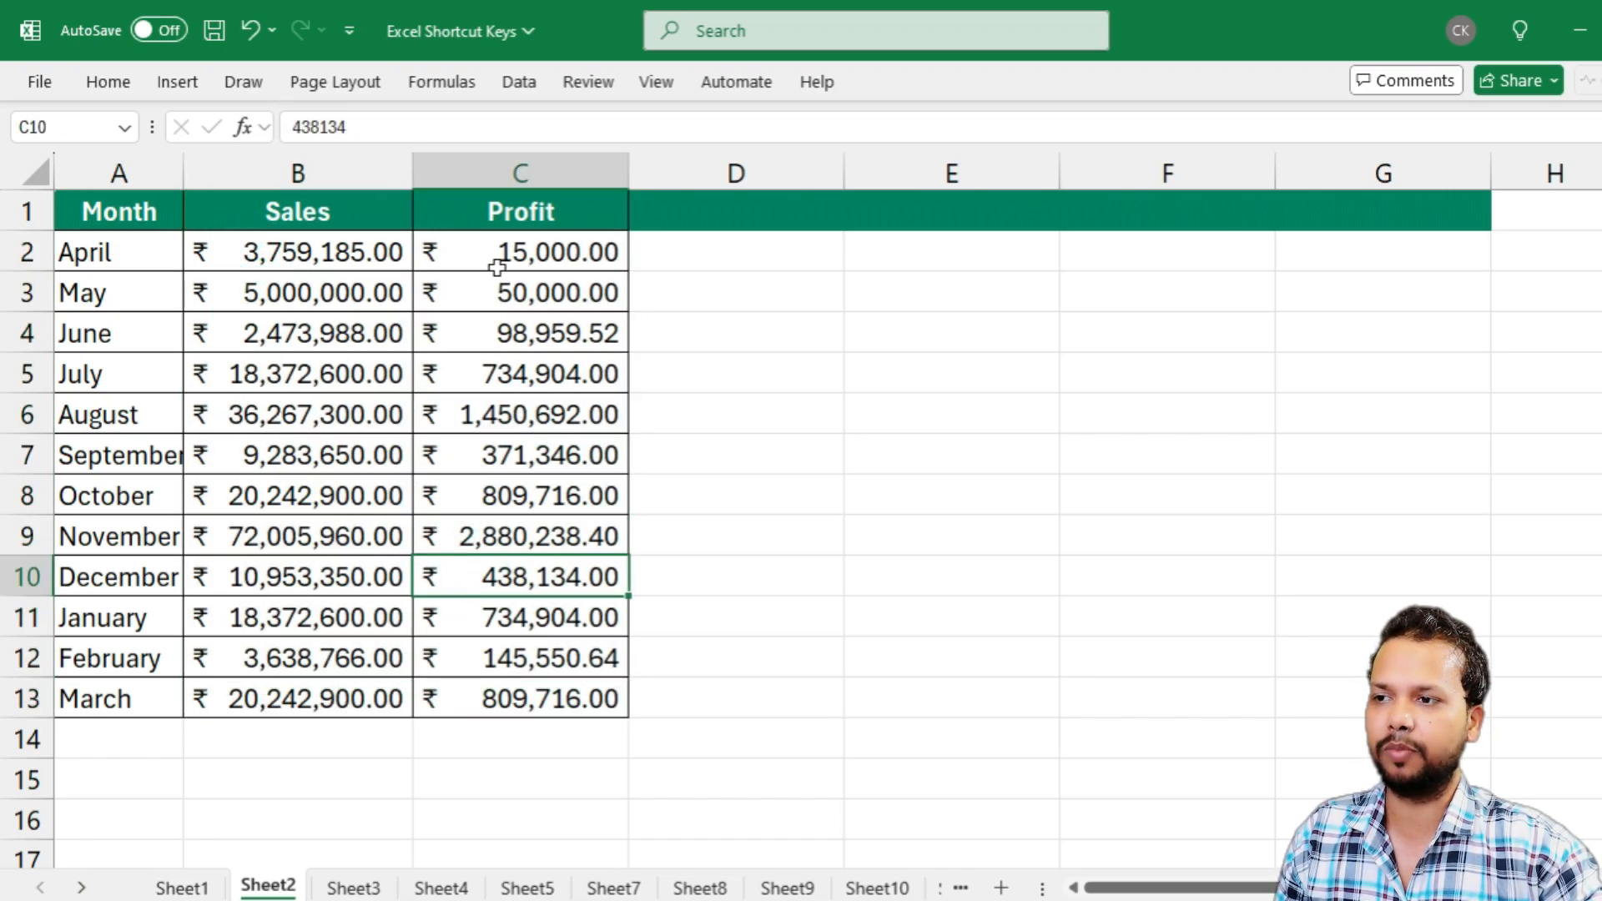
pyautogui.moveTo(493, 250); pyautogui.dragTo(496, 700)
pyautogui.click(483, 572)
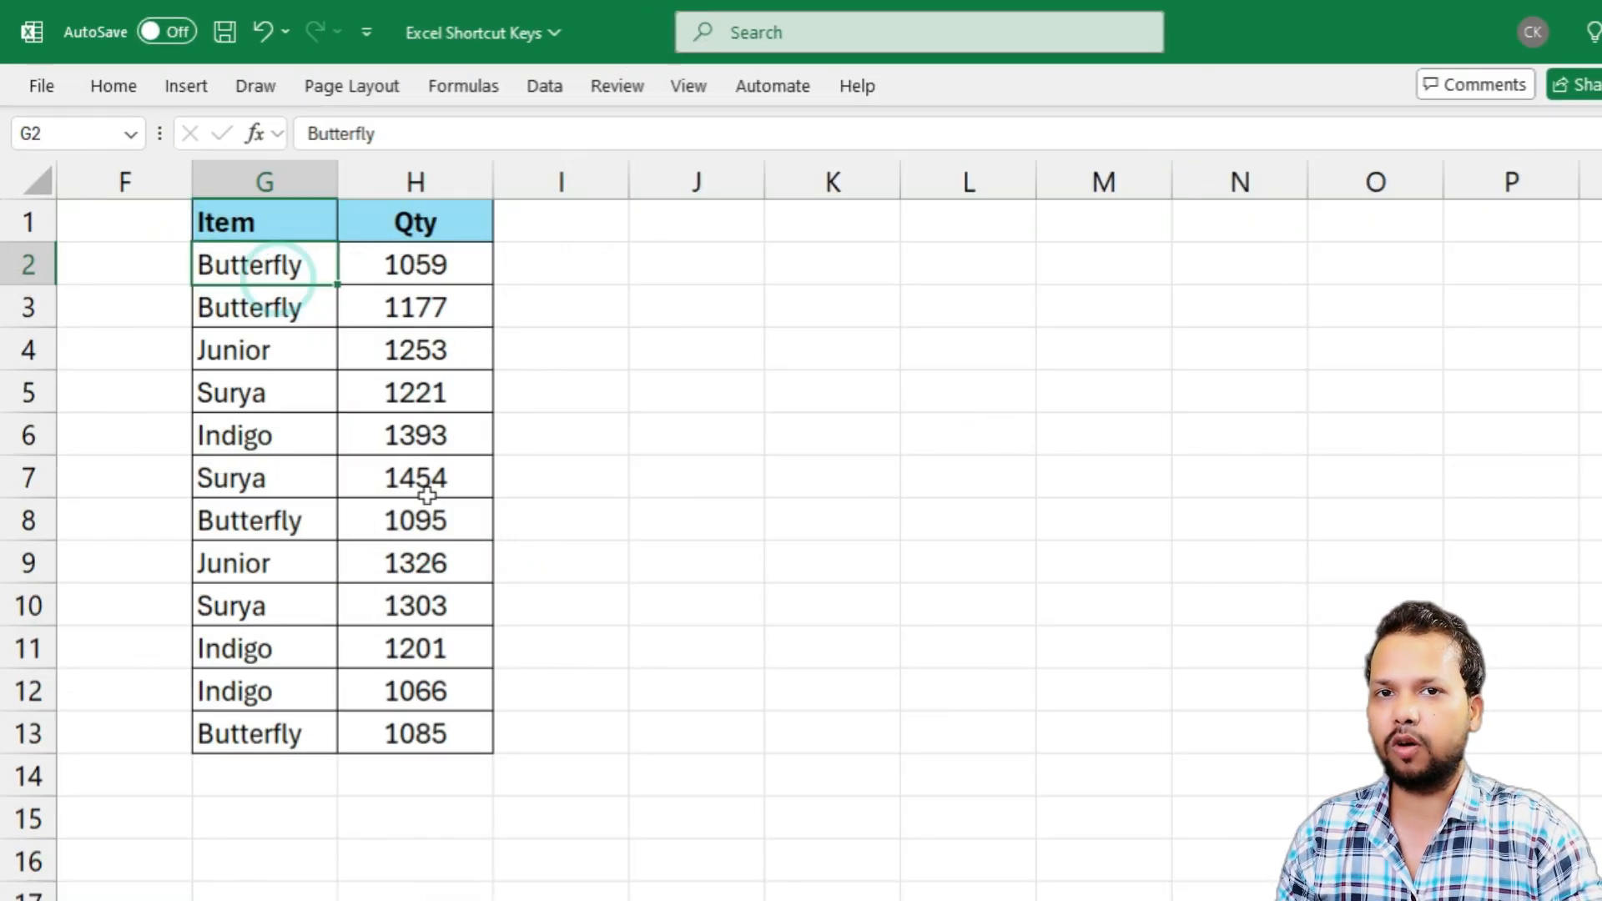
pyautogui.moveTo(261, 227); pyautogui.dragTo(264, 776)
pyautogui.moveTo(443, 213); pyautogui.dragTo(439, 714)
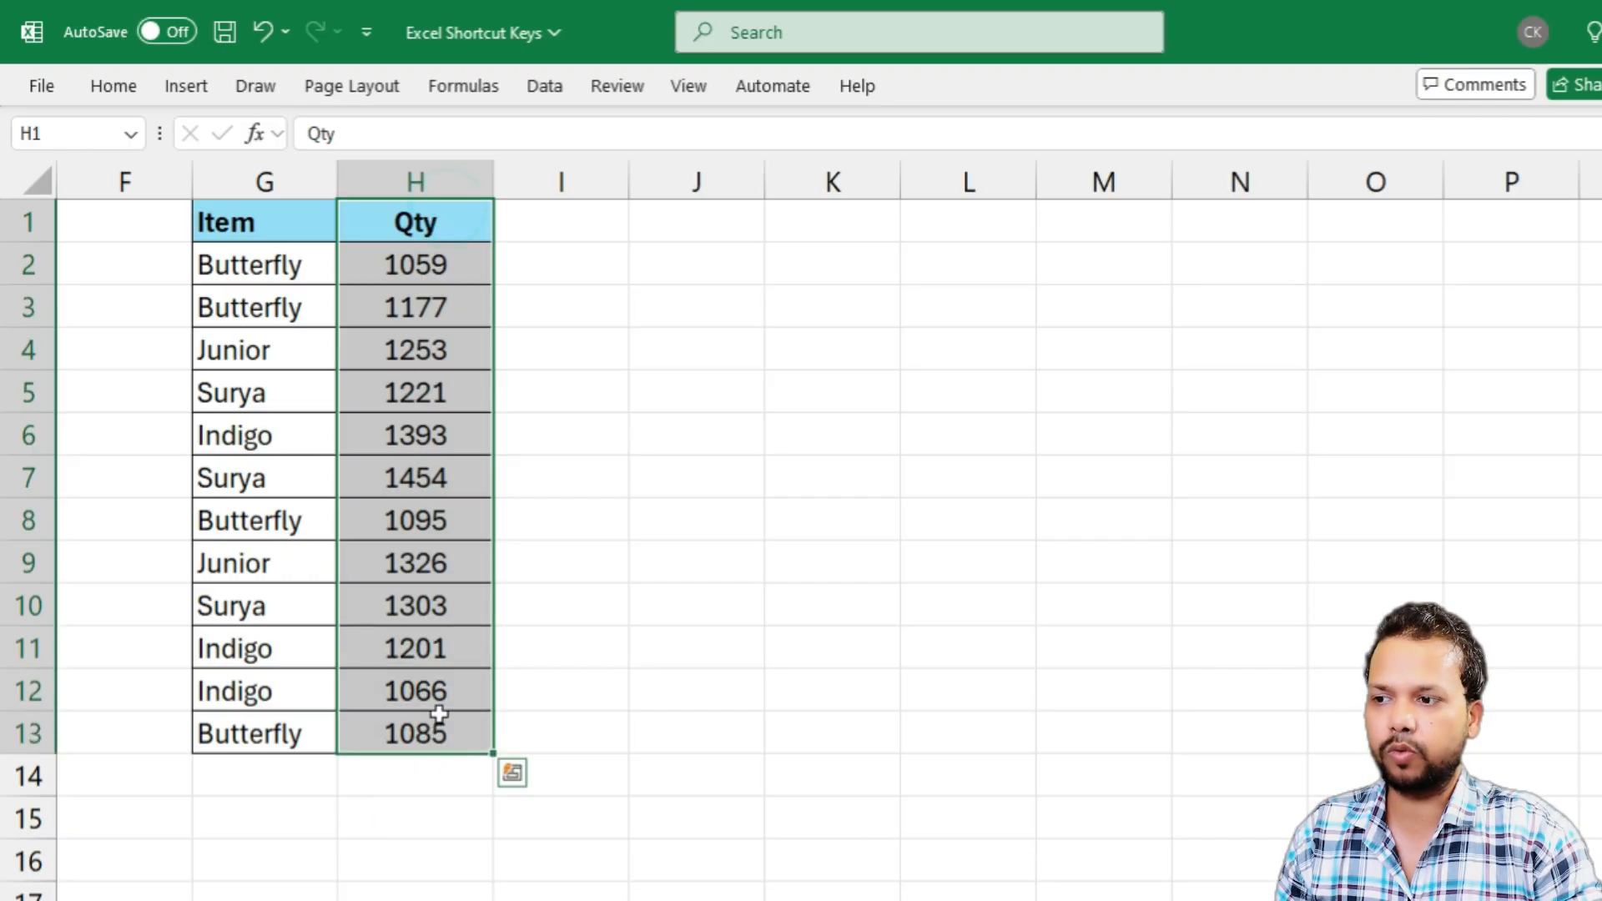
pyautogui.click(429, 442)
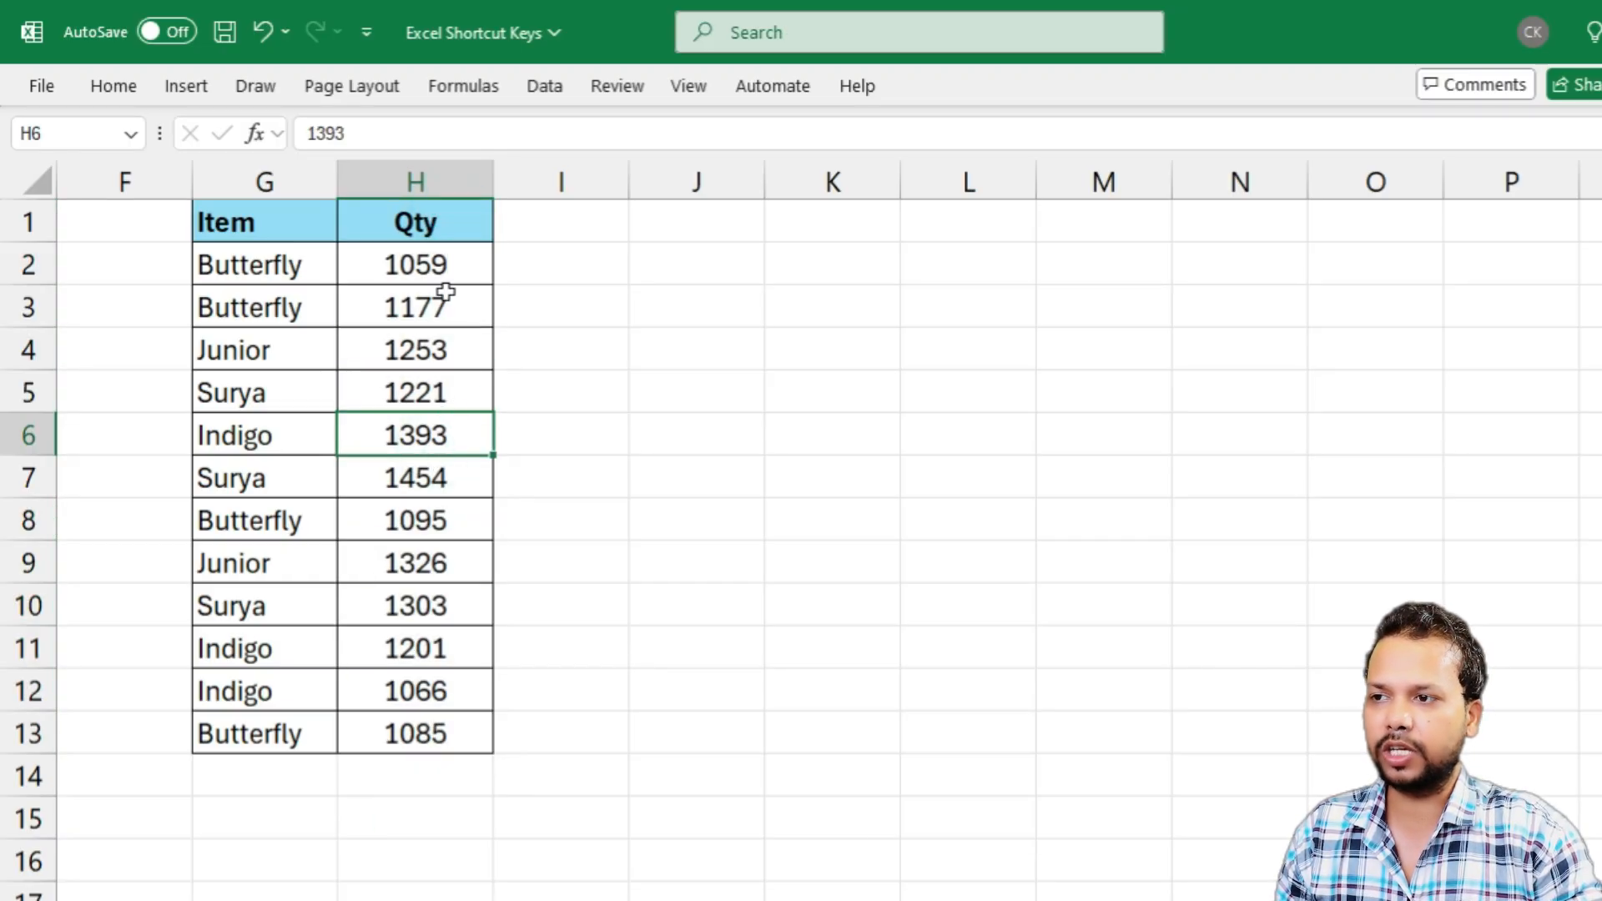
# Select the Qty values in H2:H13 and choose the Custom number format category for them
pyautogui.moveTo(446, 288); pyautogui.dragTo(428, 731)
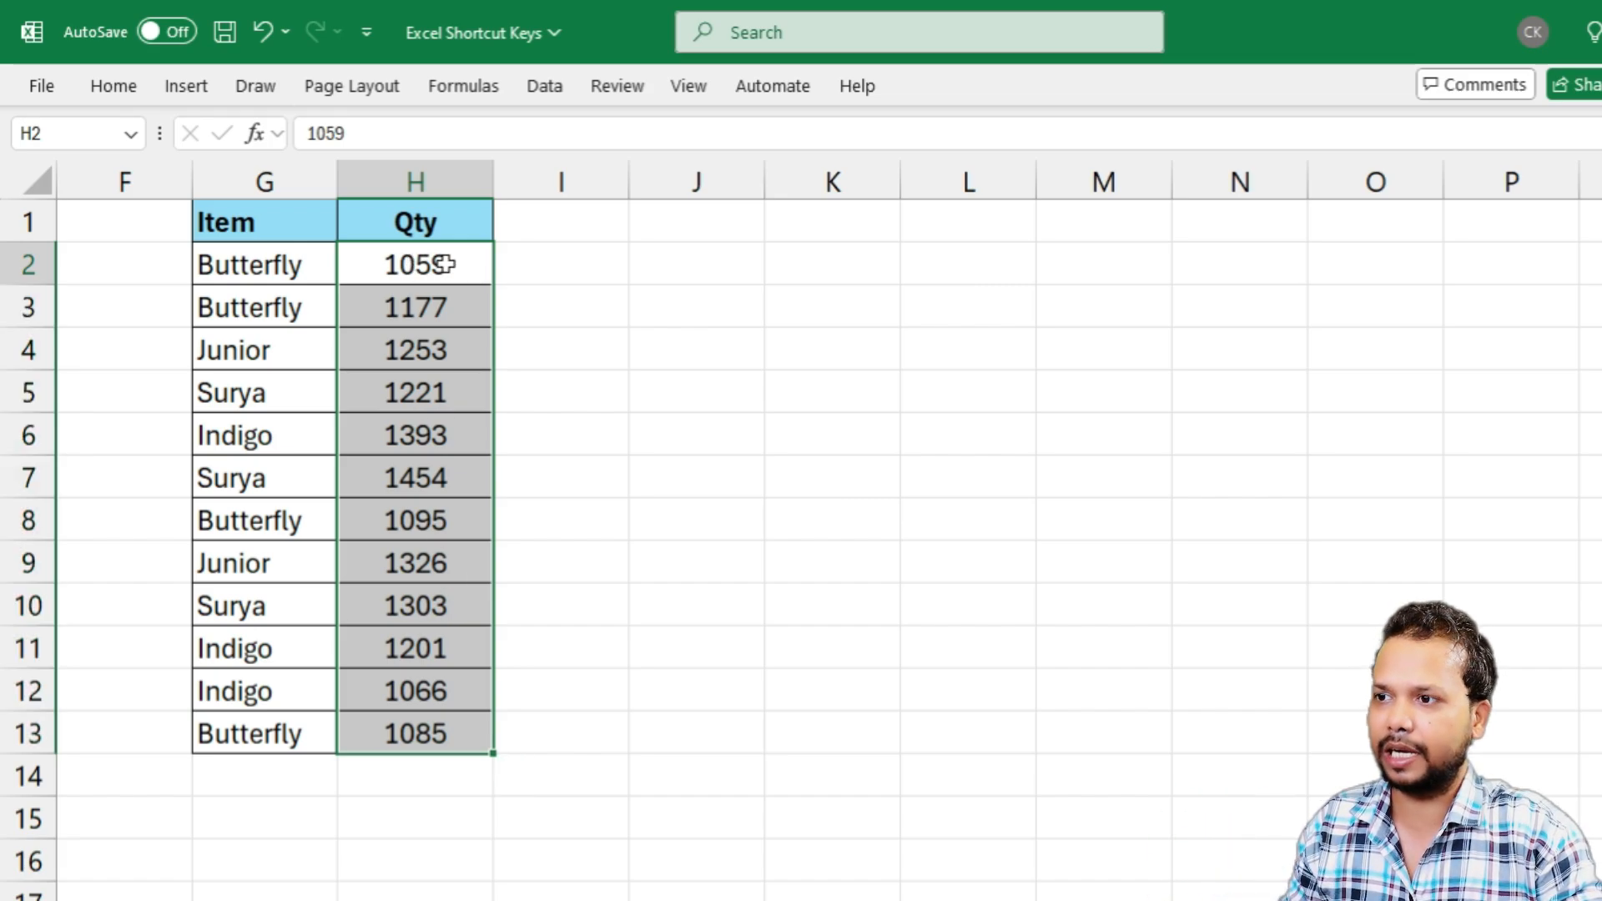
pyautogui.click(440, 265)
pyautogui.moveTo(436, 266); pyautogui.dragTo(425, 733)
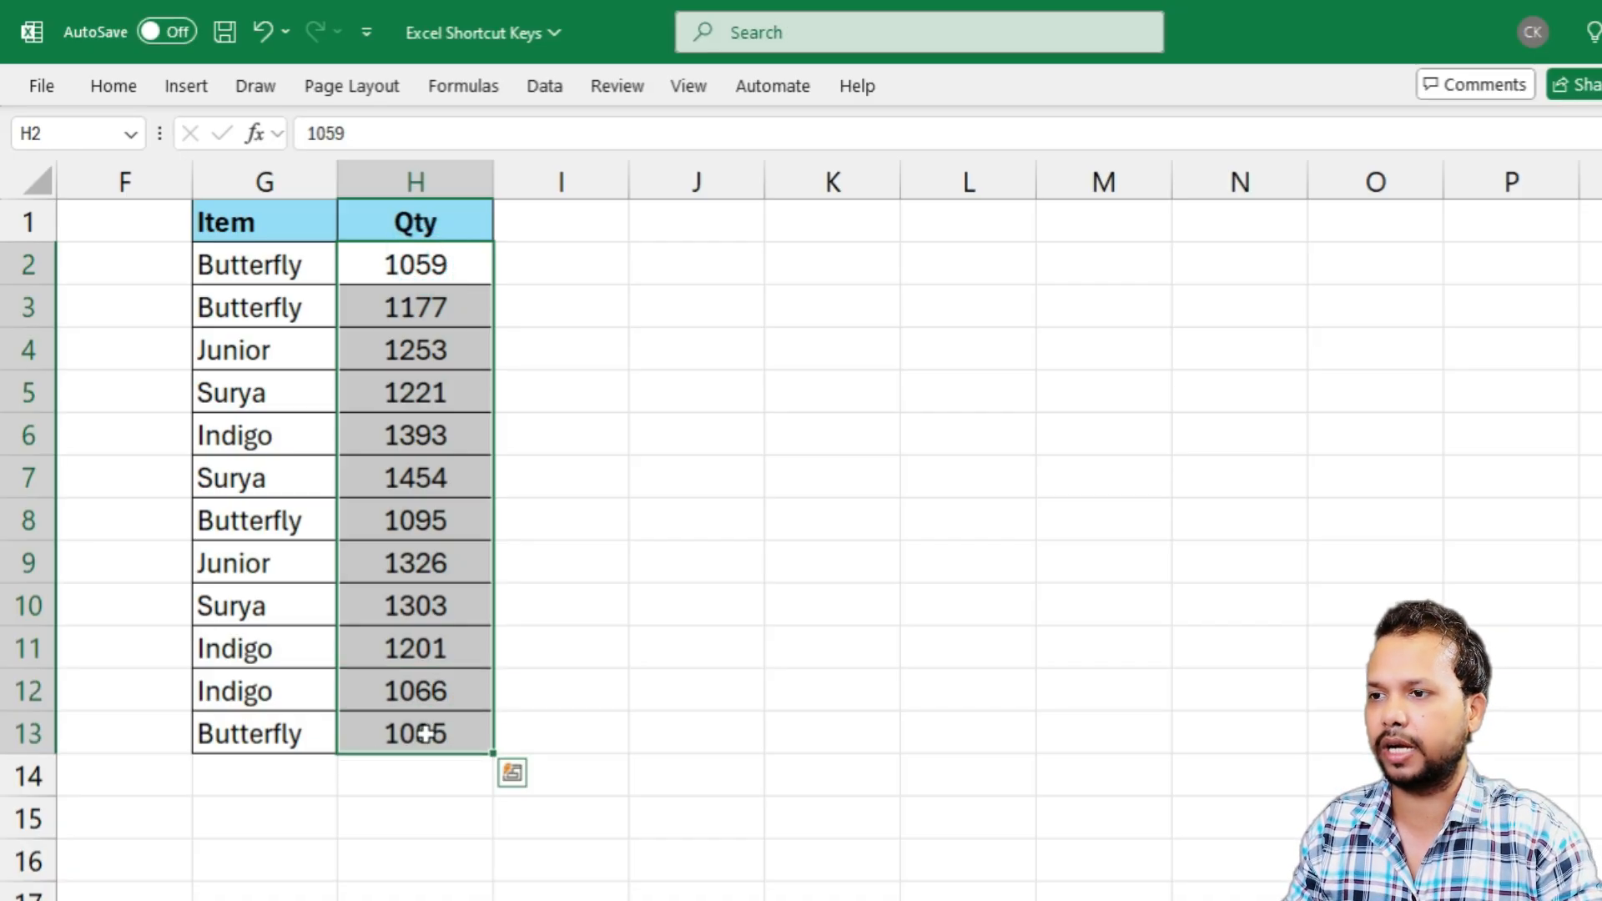
pyautogui.hotkey('ctrl', '1')
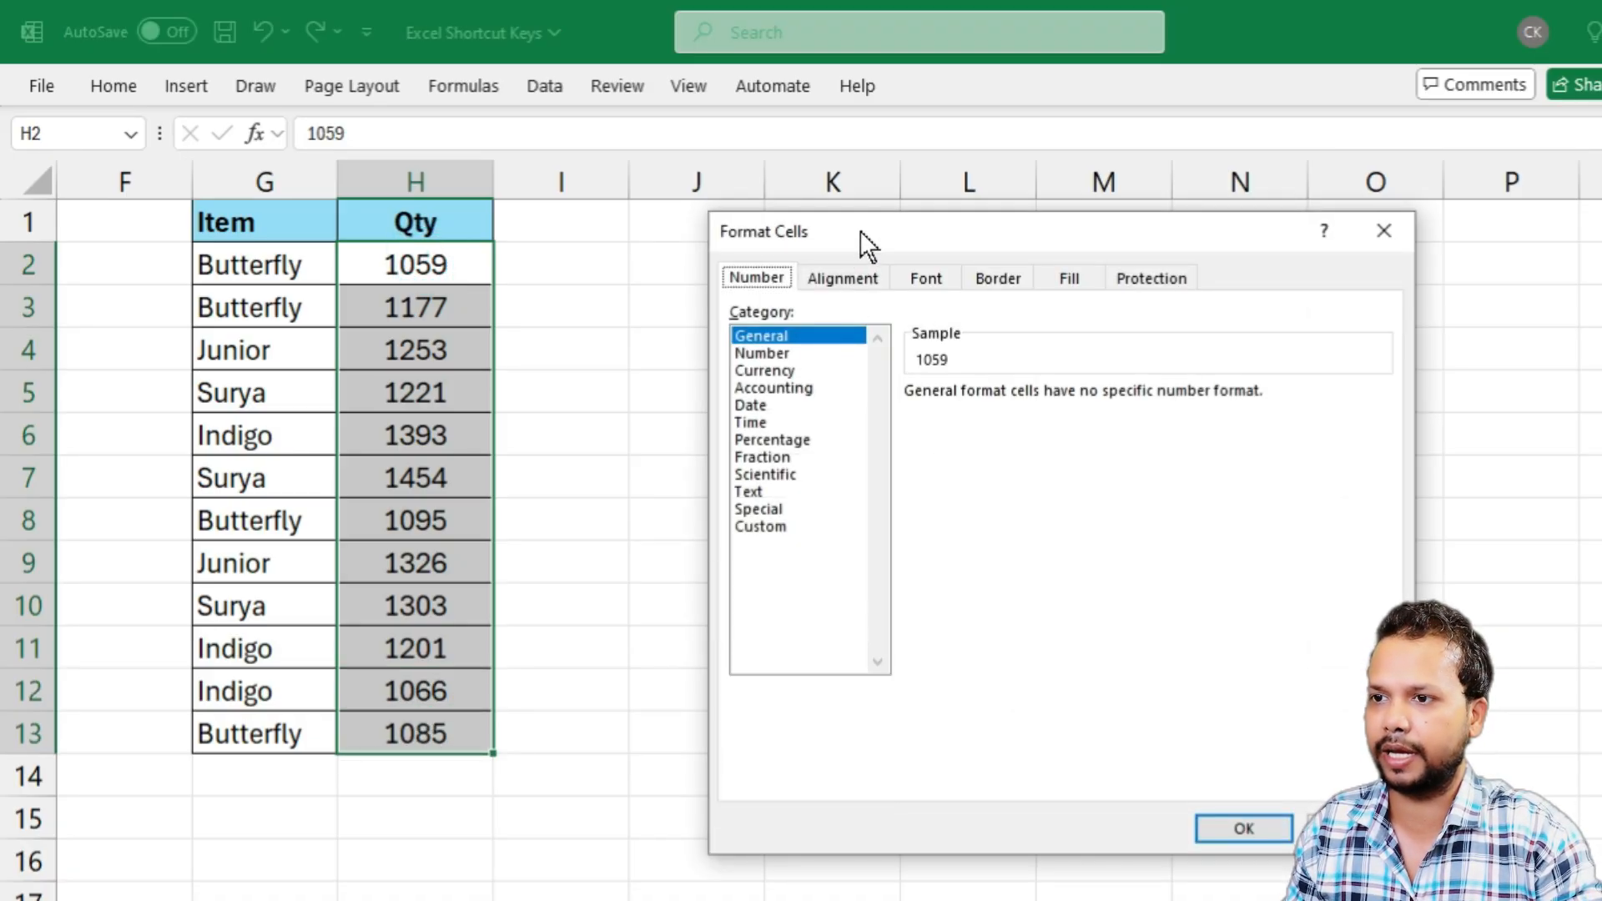
pyautogui.moveTo(859, 230); pyautogui.dragTo(714, 235)
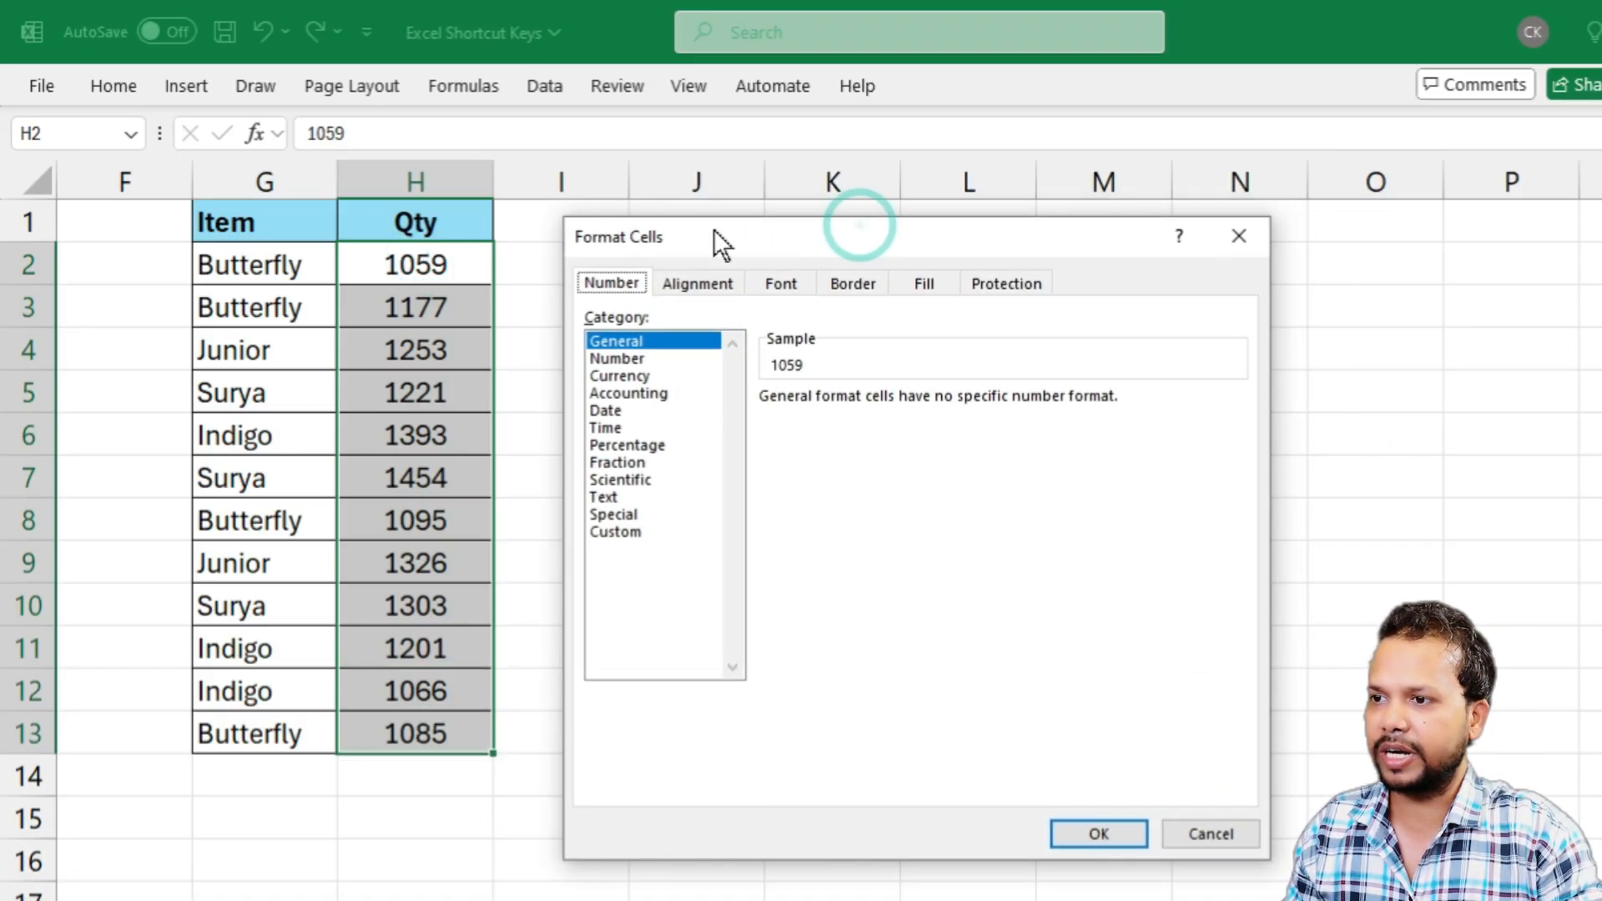
pyautogui.click(623, 532)
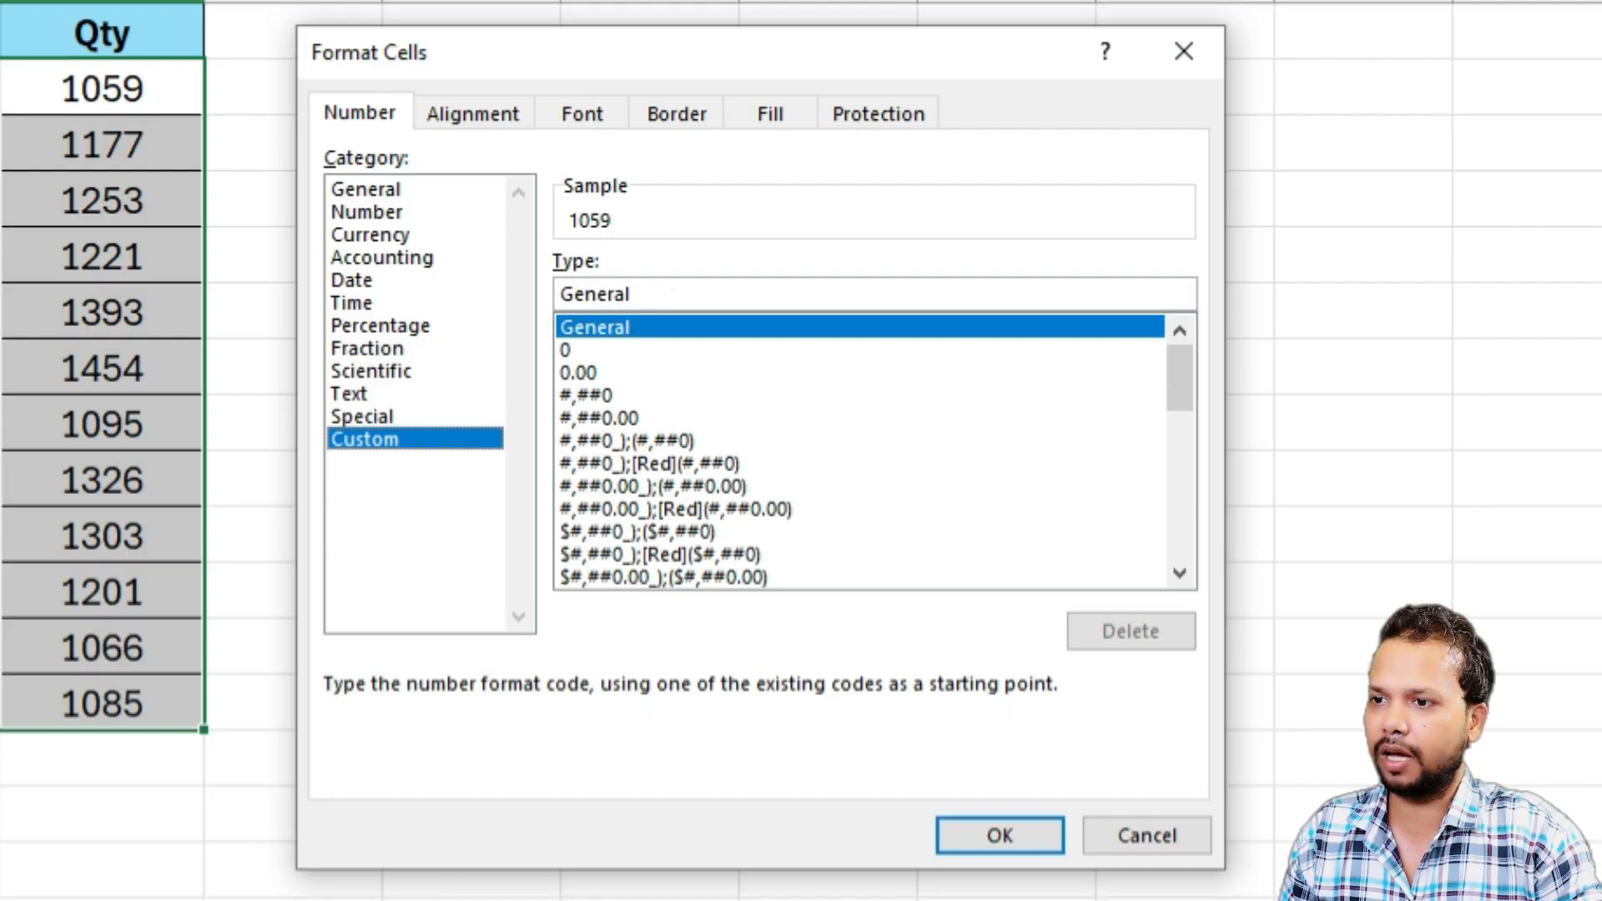
# Replace the General code with the custom format 0 "Set" and apply it to the selected Qty values
pyautogui.doubleClick(654, 285)
pyautogui.press('BackSpace')
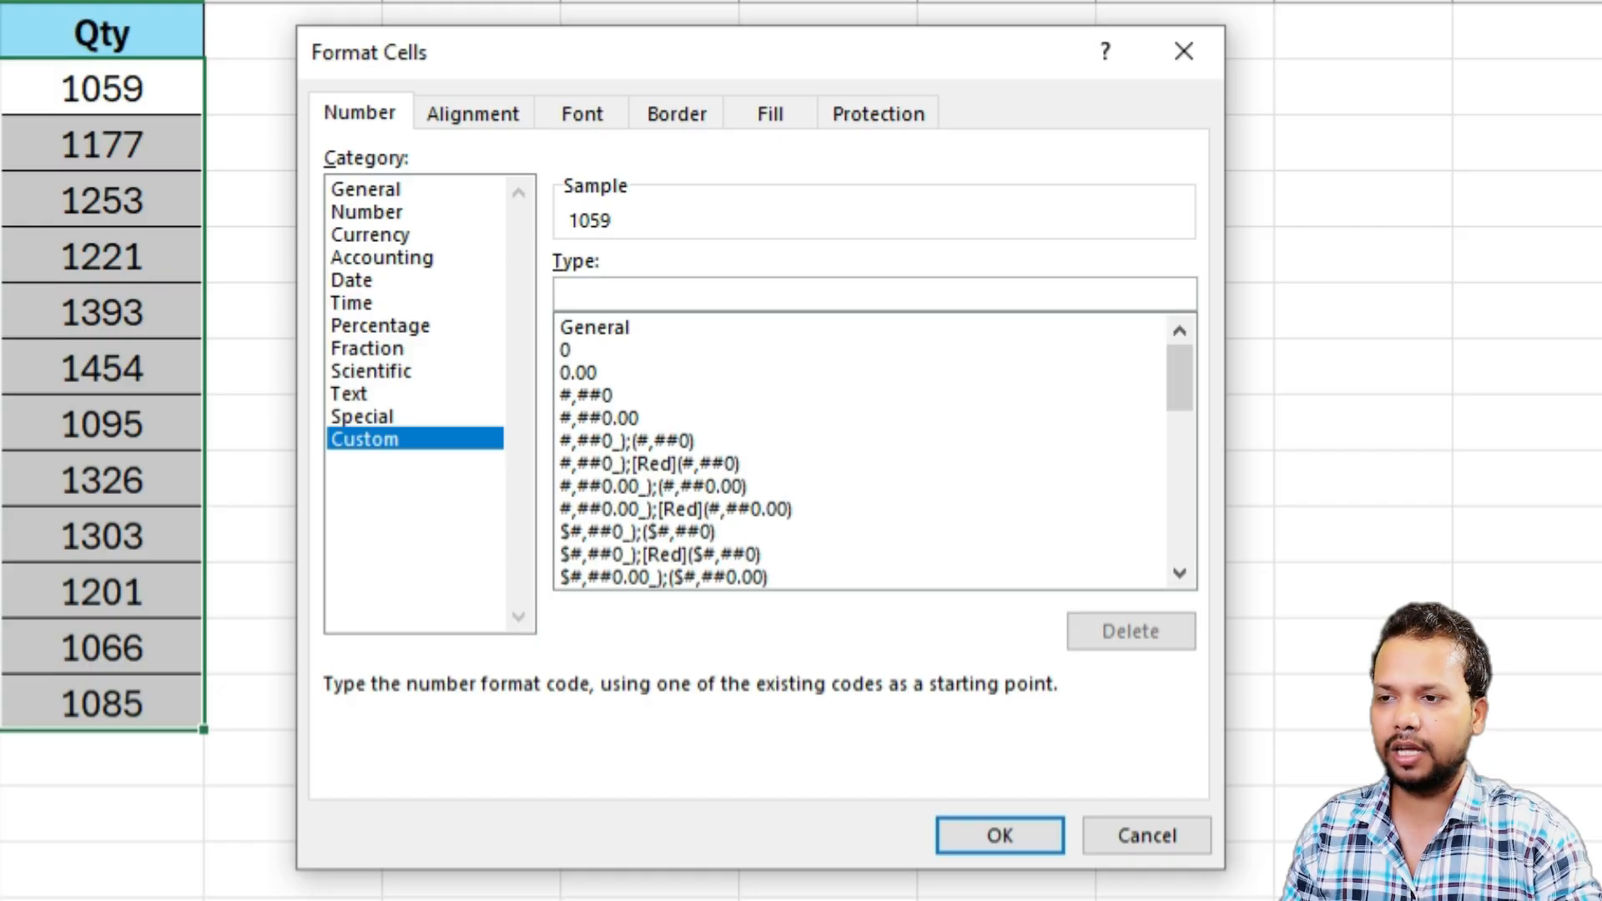
pyautogui.write('0')
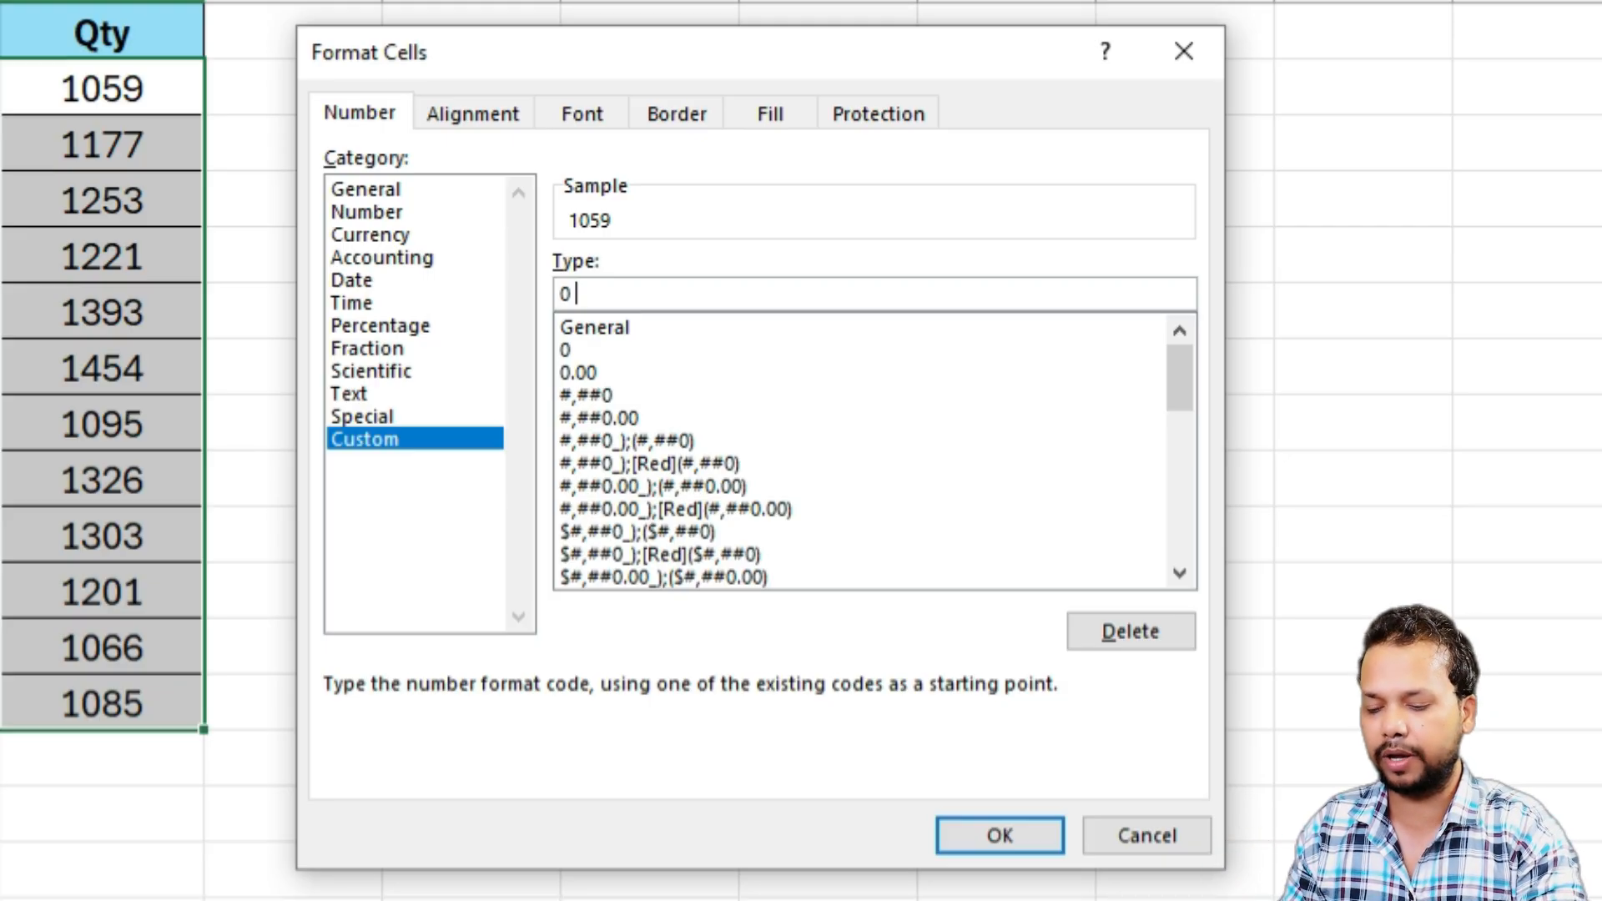
pyautogui.write('"')
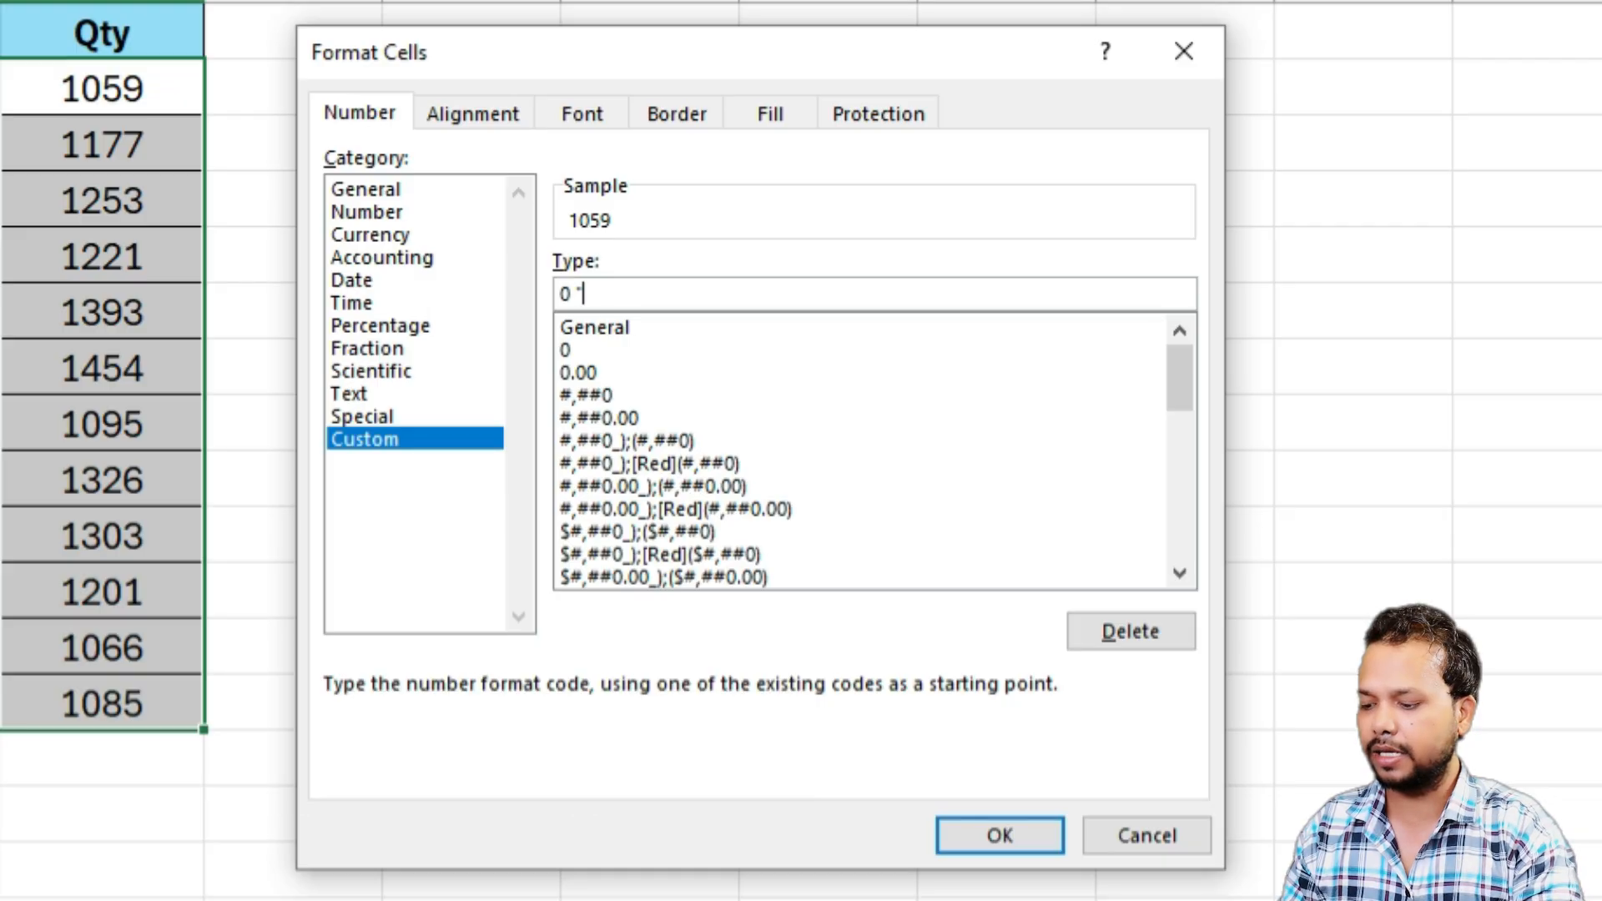
pyautogui.write('Set')
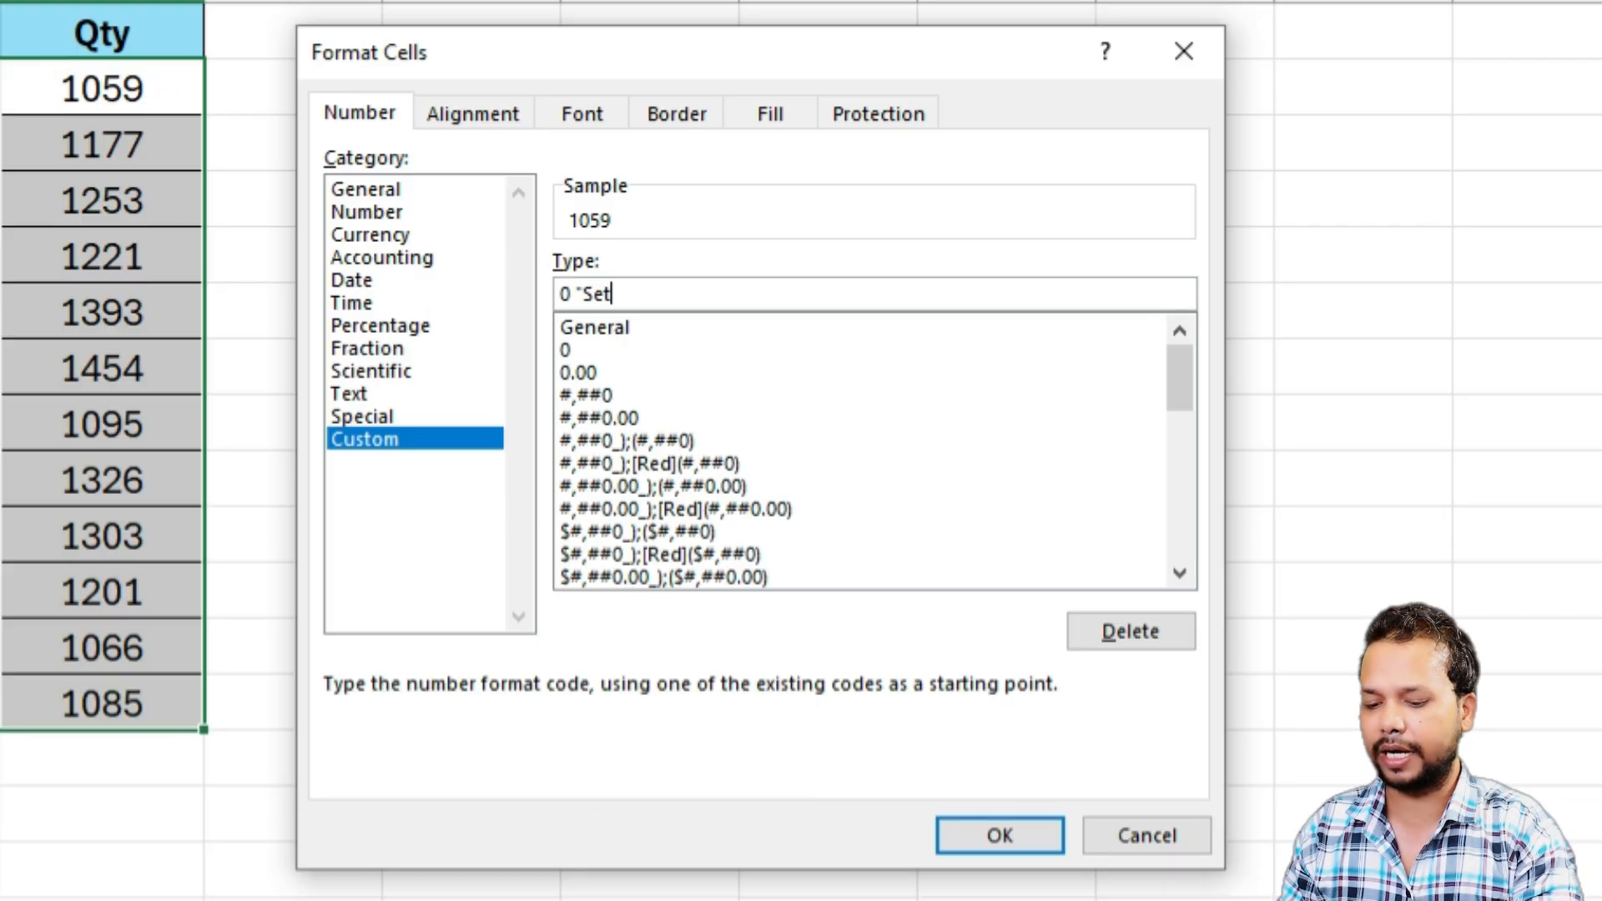
pyautogui.write('"')
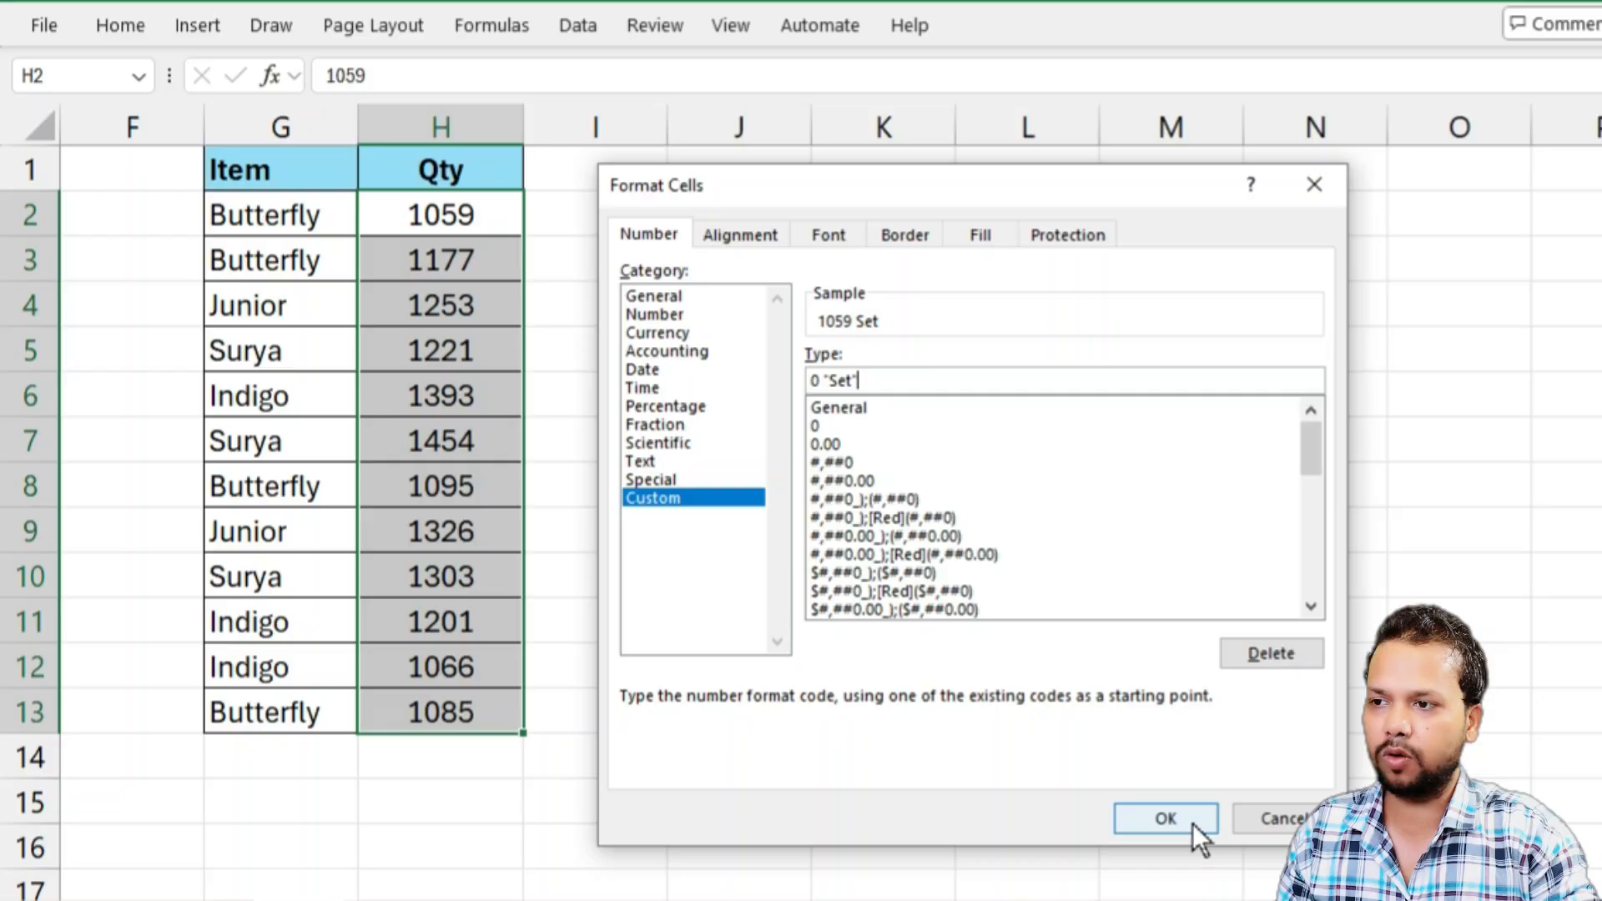
pyautogui.click(1000, 835)
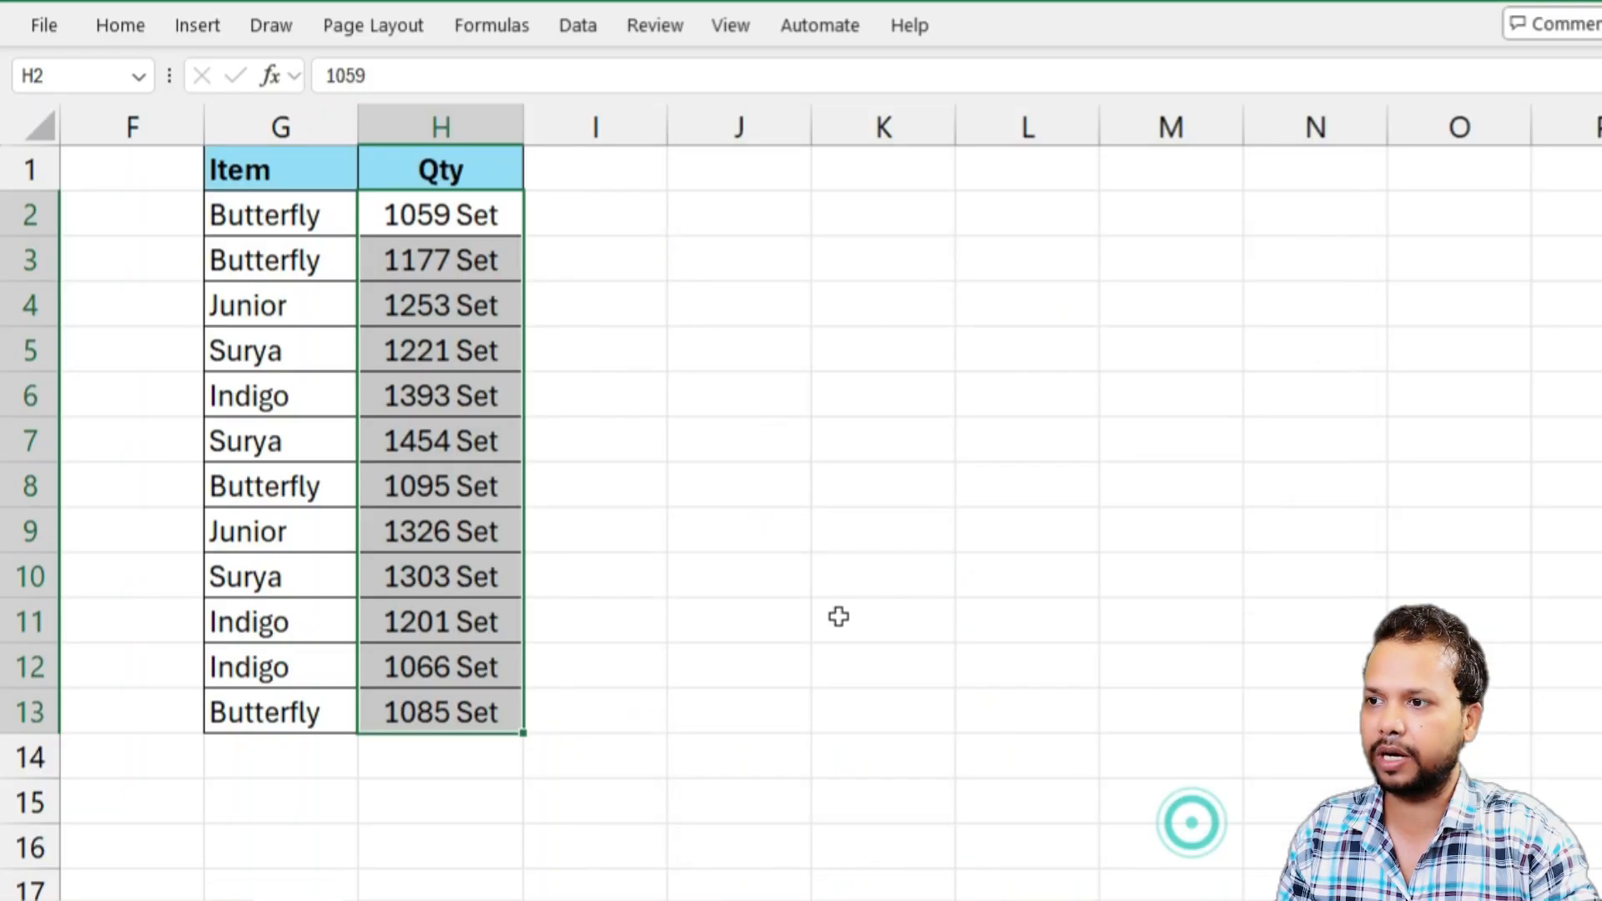
# Check the formatted Qty values in H2:H13 and total them with an AutoSum formula in H15
pyautogui.click(436, 214)
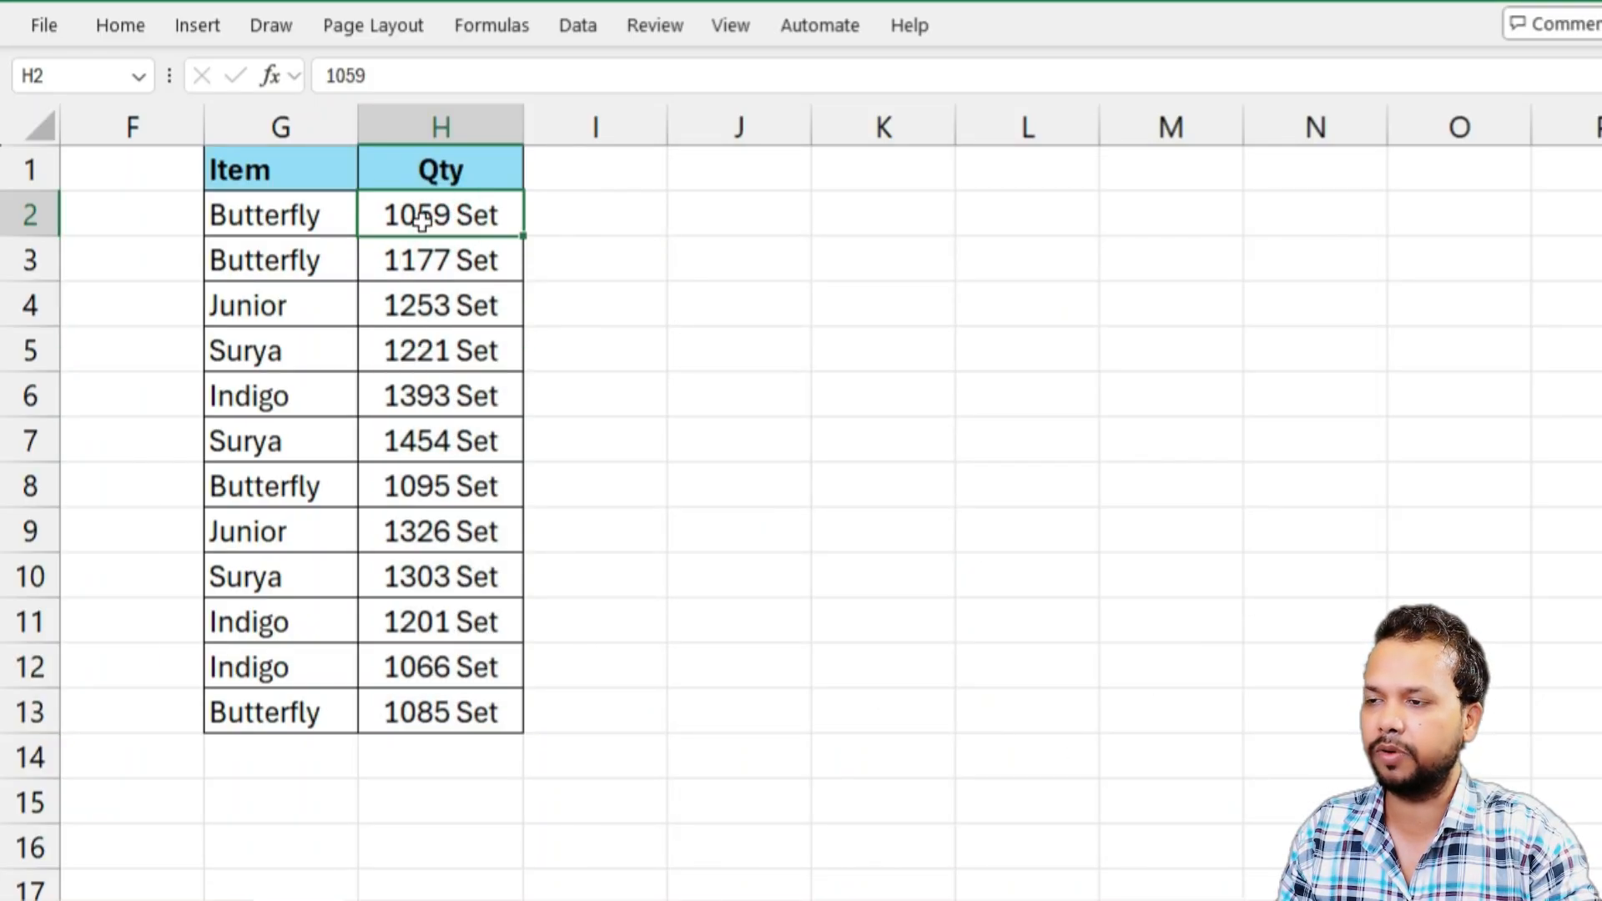
pyautogui.moveTo(433, 214); pyautogui.dragTo(418, 712)
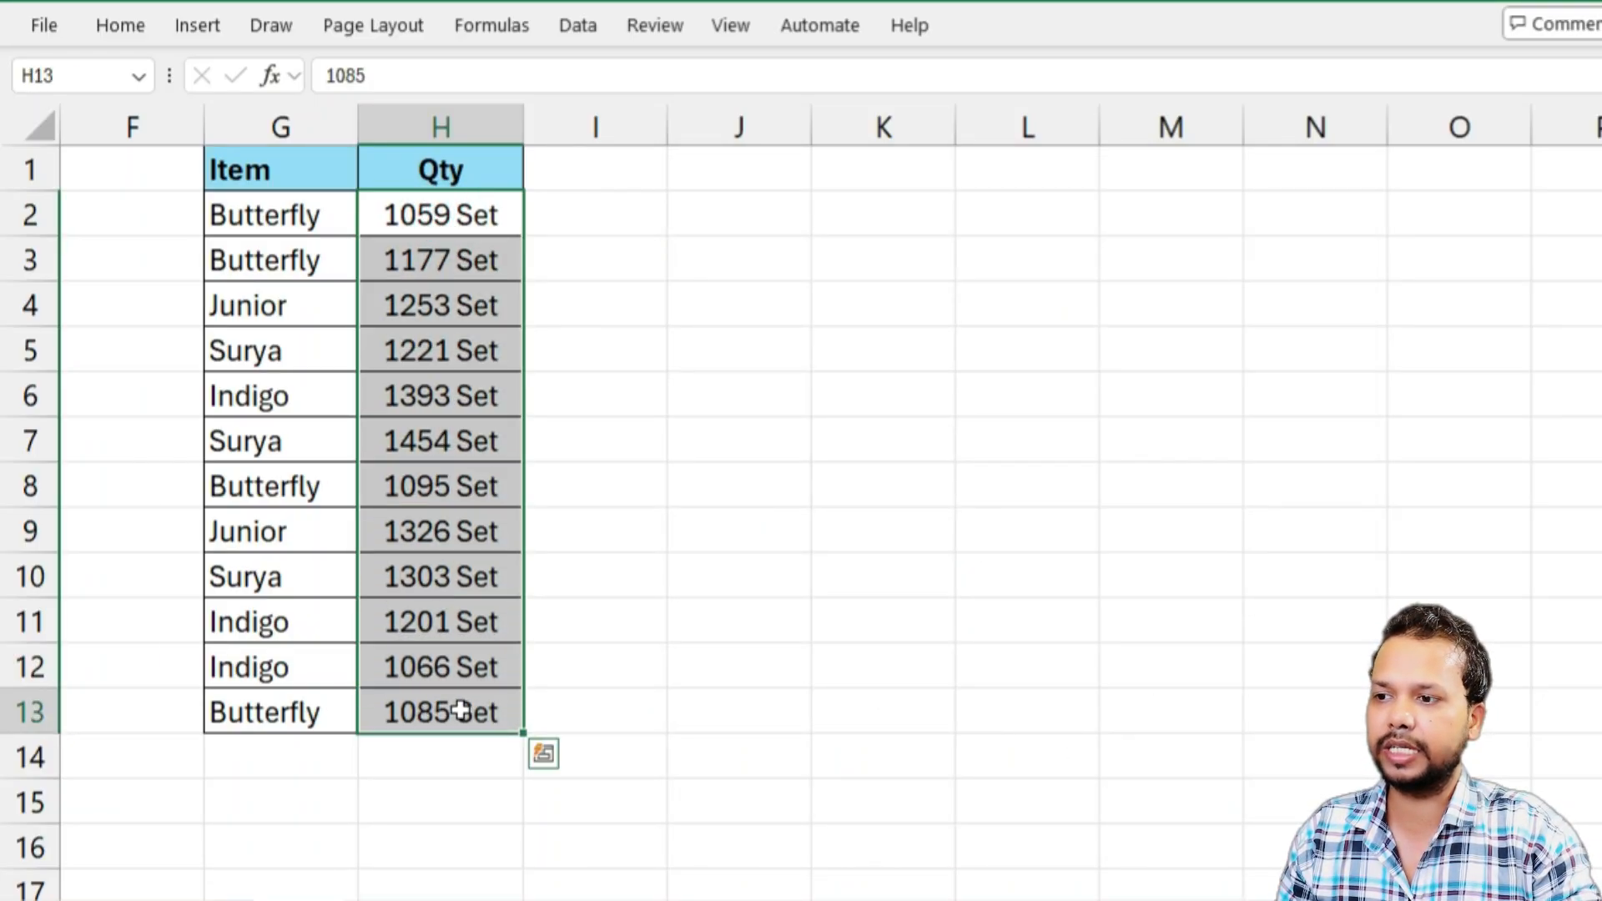
pyautogui.click(462, 710)
pyautogui.click(443, 794)
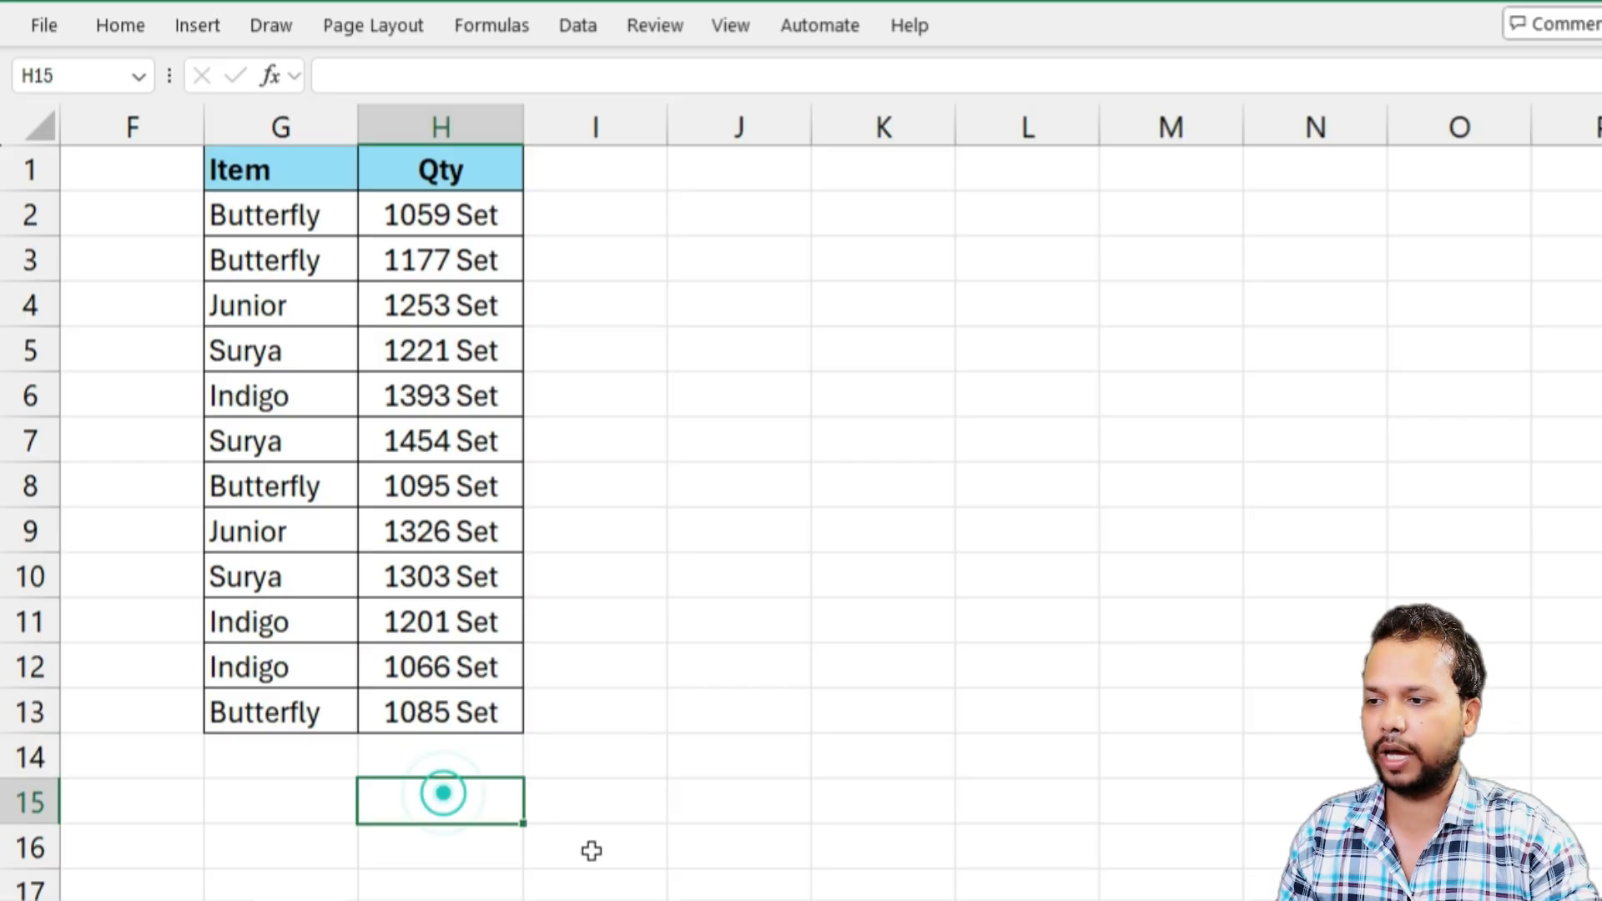
pyautogui.hotkey('alt', '=')
pyautogui.press('Return')
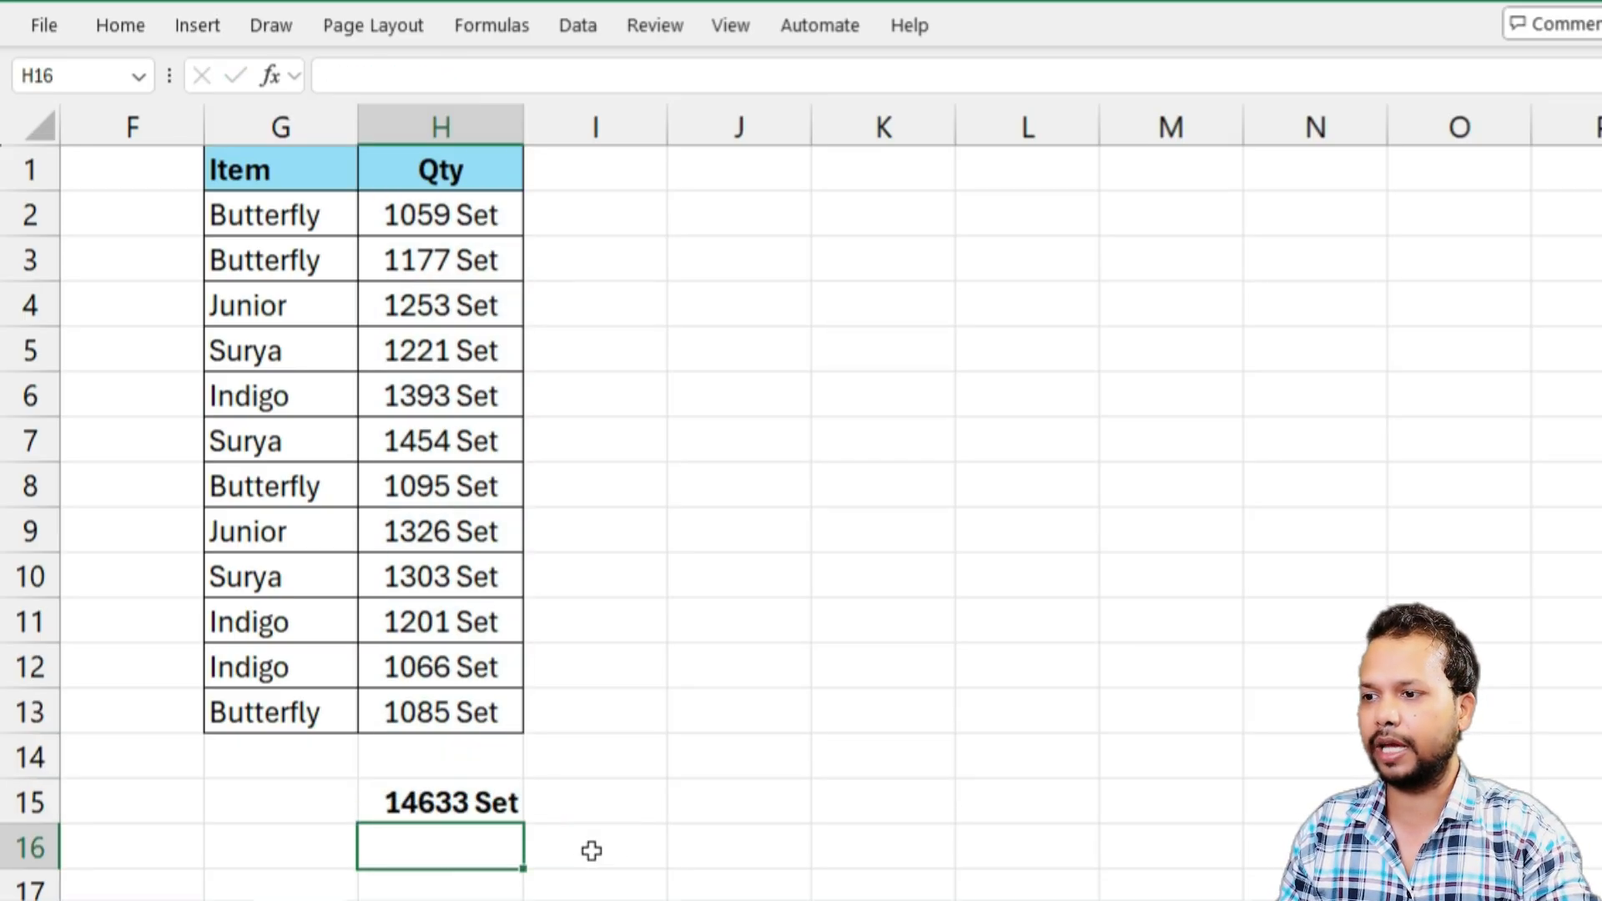
pyautogui.press('Up')
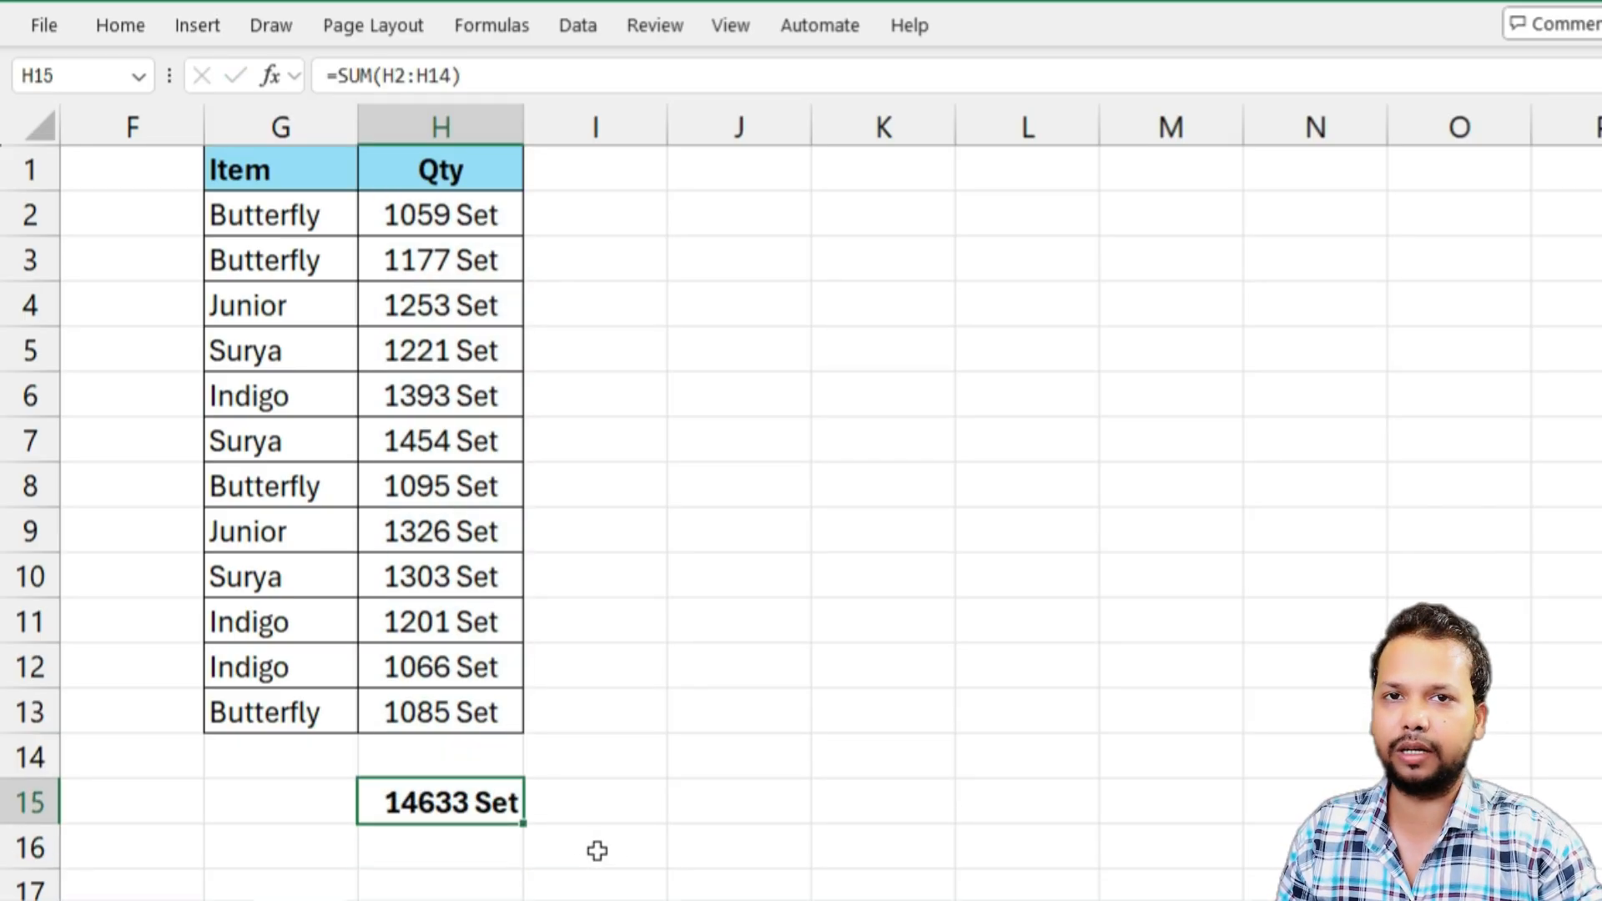
# Look through every number format category for the Qty value in H12, from General to Custom
pyautogui.click(397, 675)
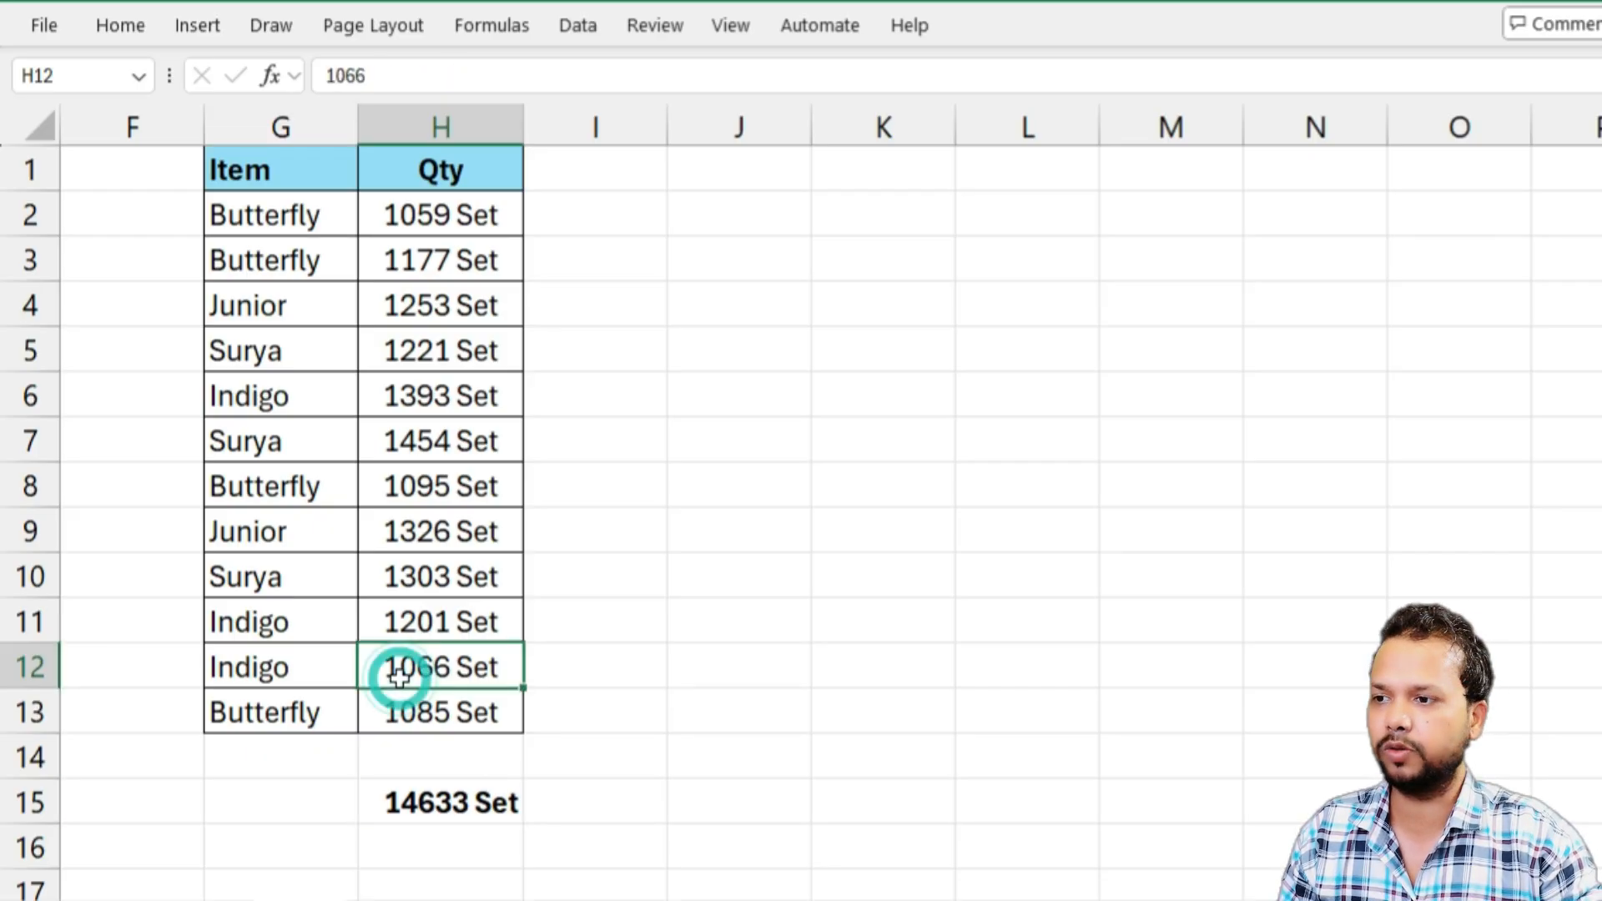
pyautogui.hotkey('ctrl', '1')
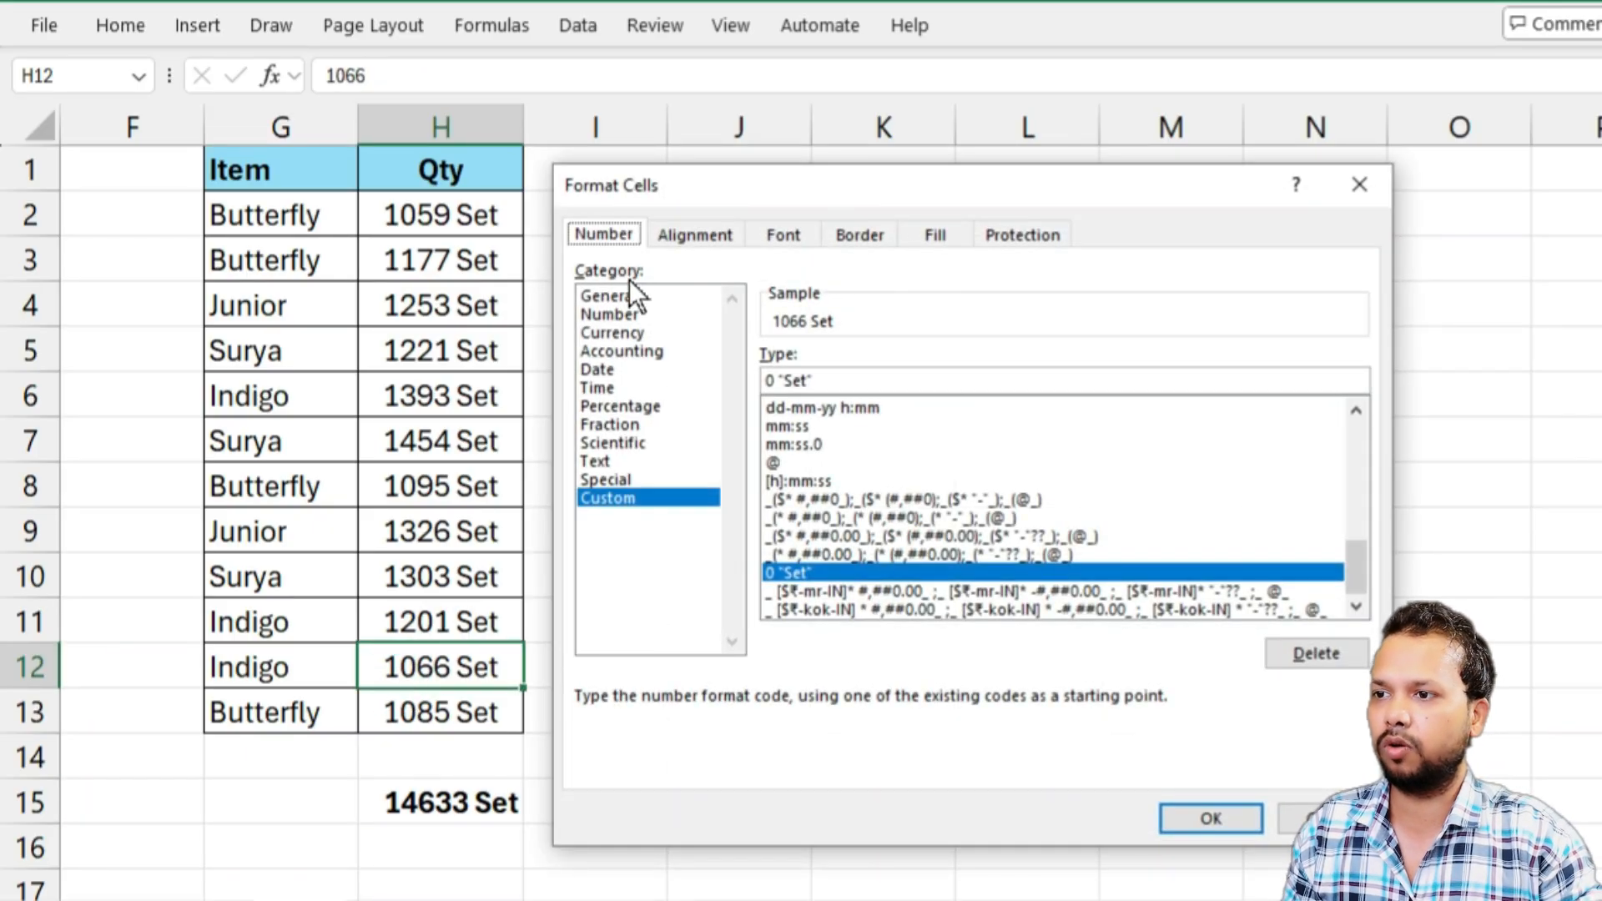
pyautogui.click(607, 296)
pyautogui.click(608, 314)
pyautogui.click(609, 332)
pyautogui.click(612, 351)
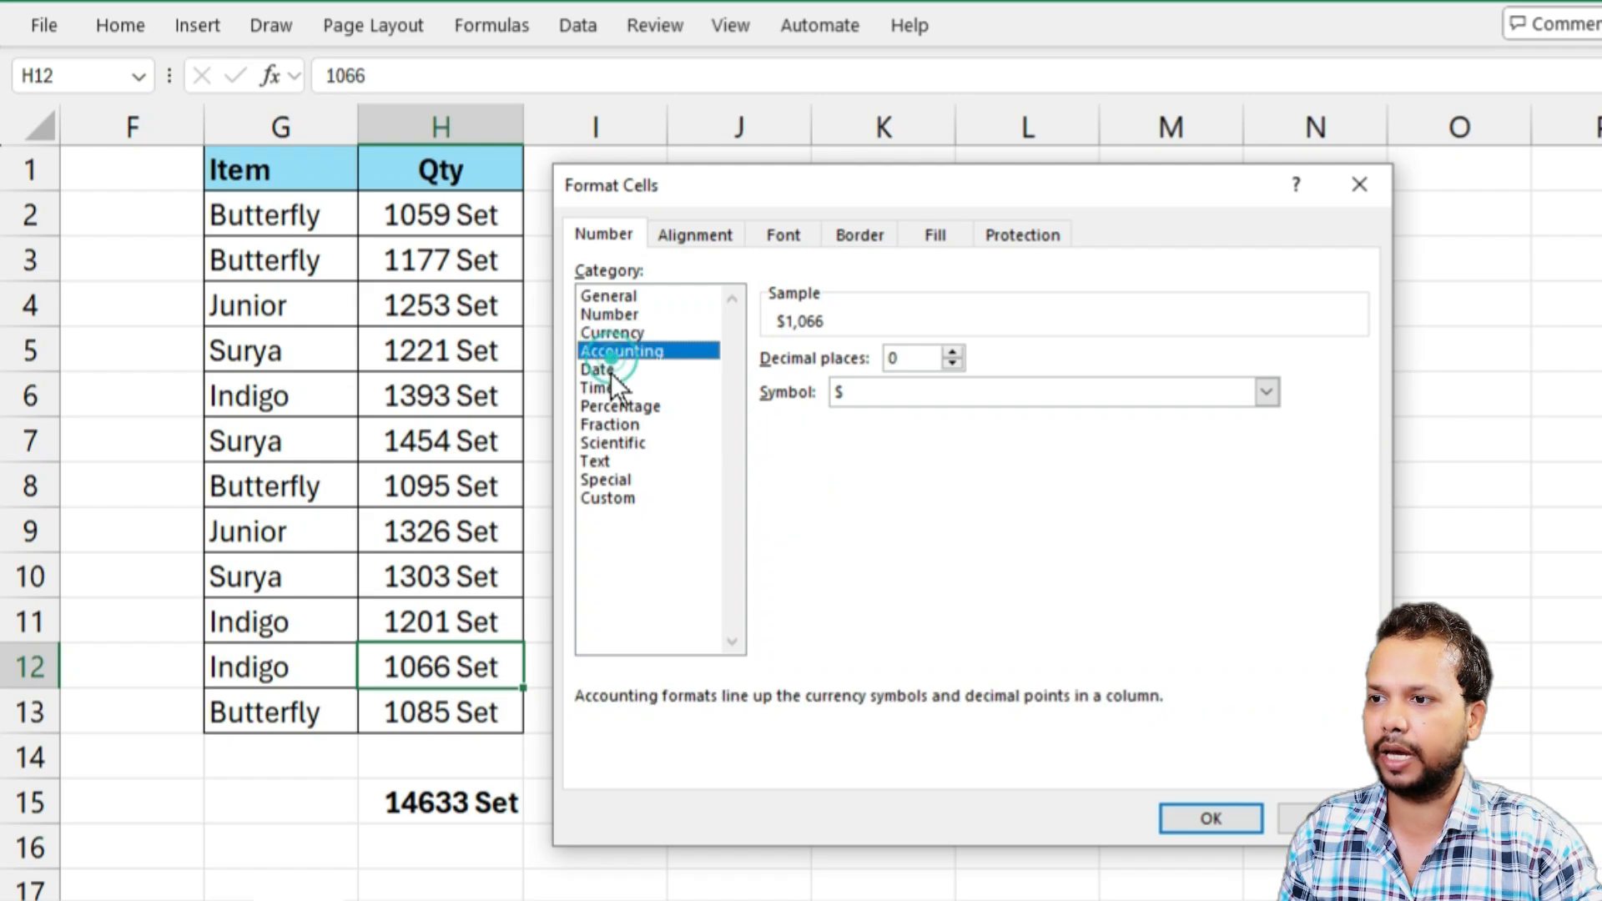
pyautogui.click(611, 371)
pyautogui.click(610, 388)
pyautogui.click(610, 406)
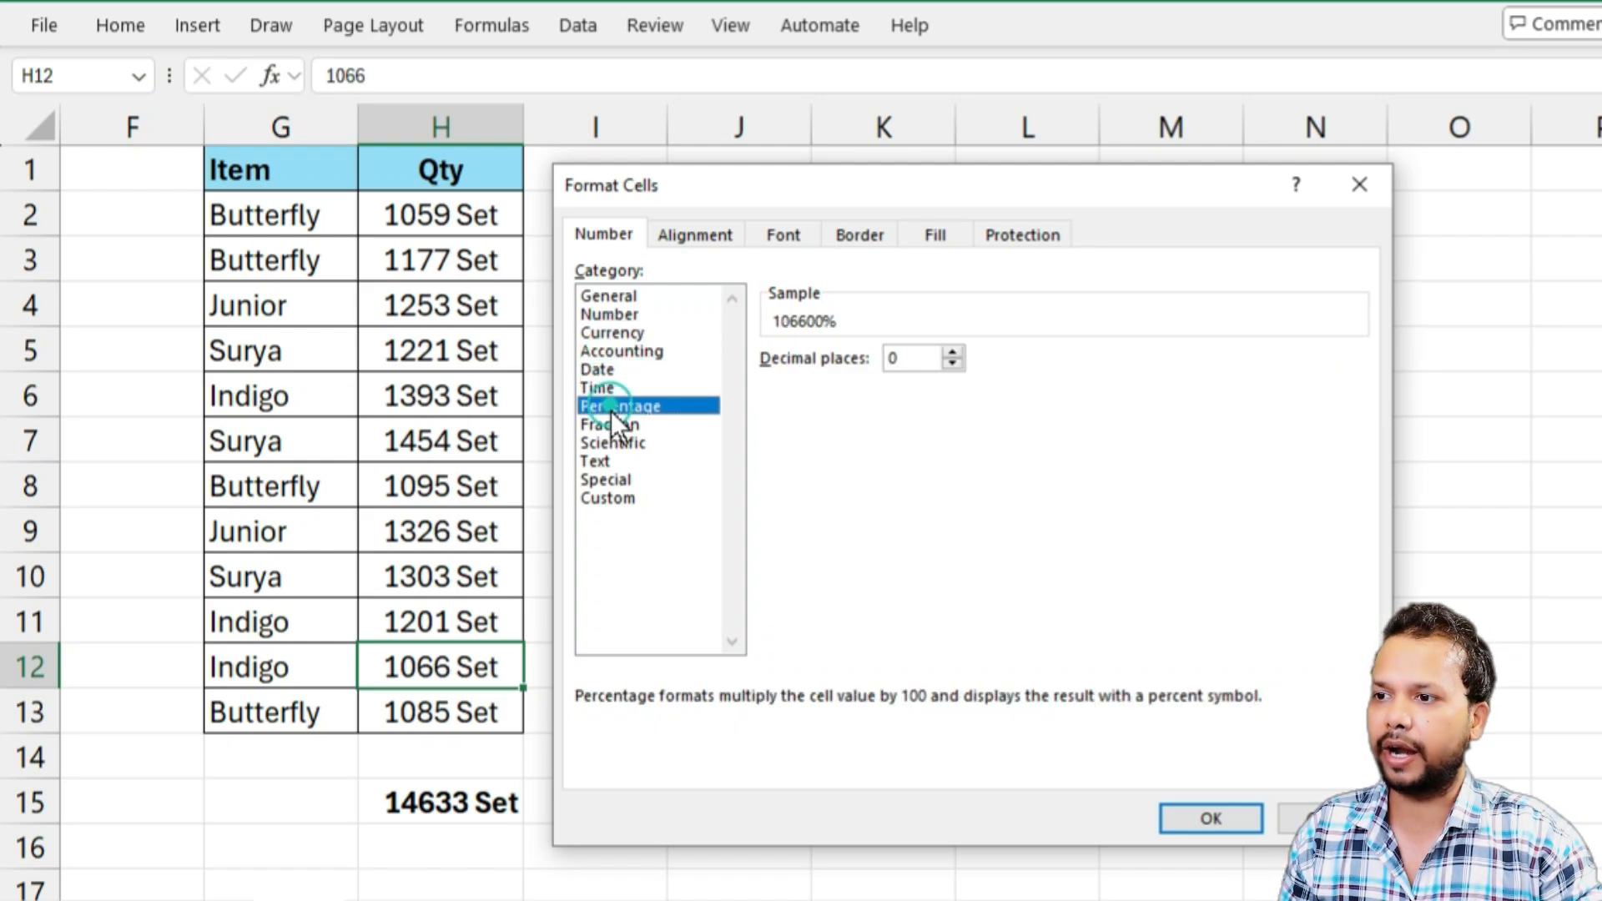
pyautogui.click(608, 424)
pyautogui.click(609, 443)
pyautogui.click(602, 460)
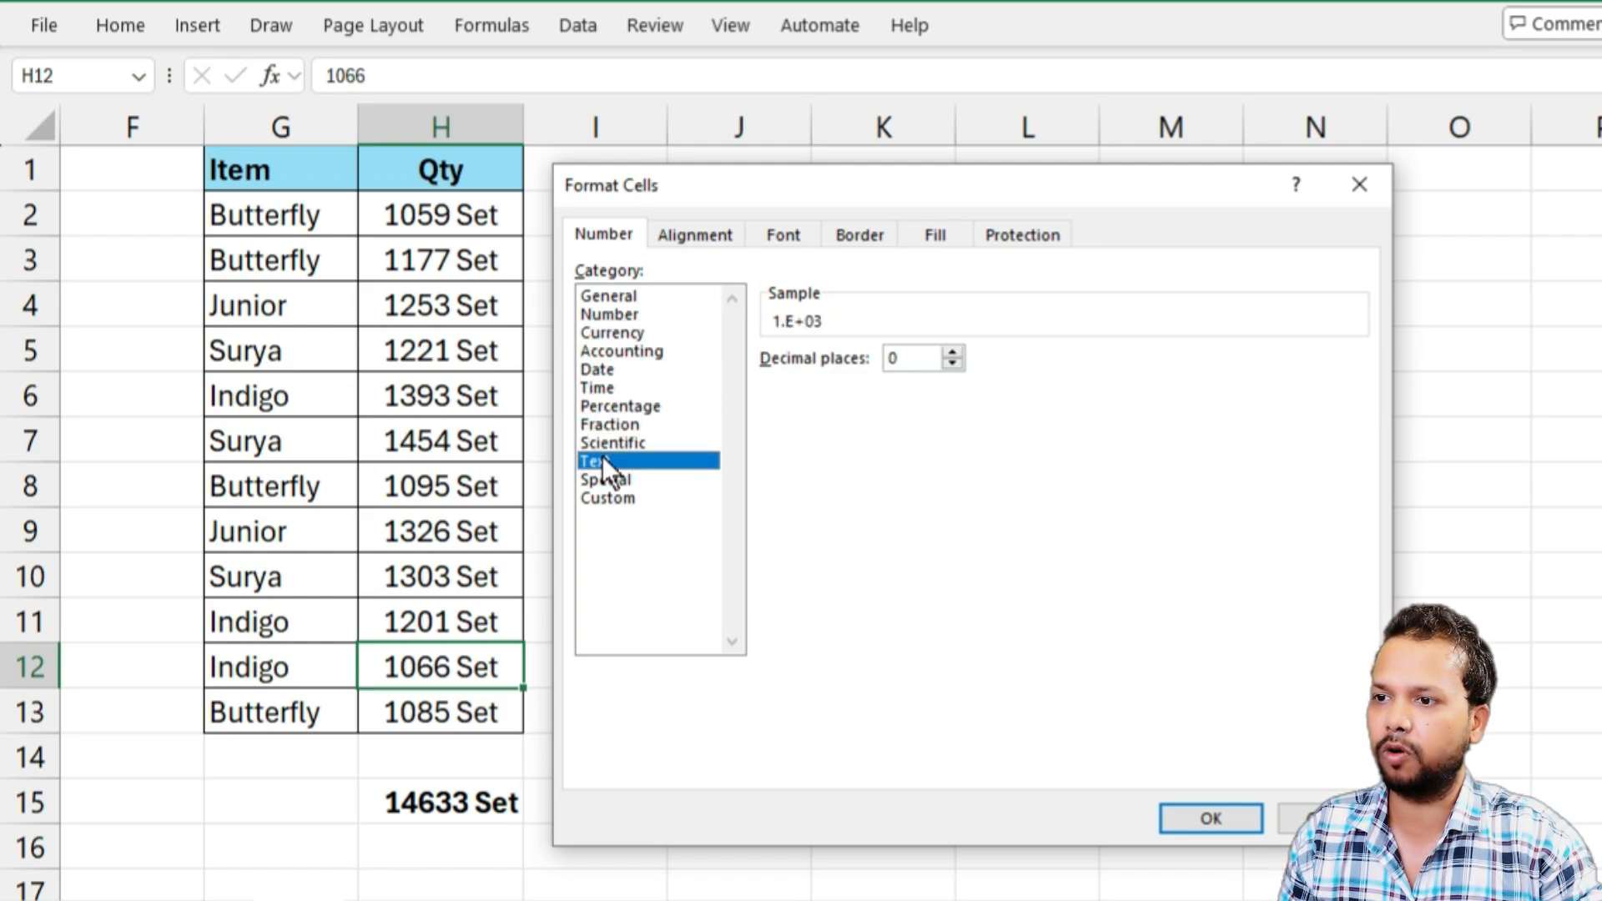
pyautogui.click(599, 479)
pyautogui.click(601, 497)
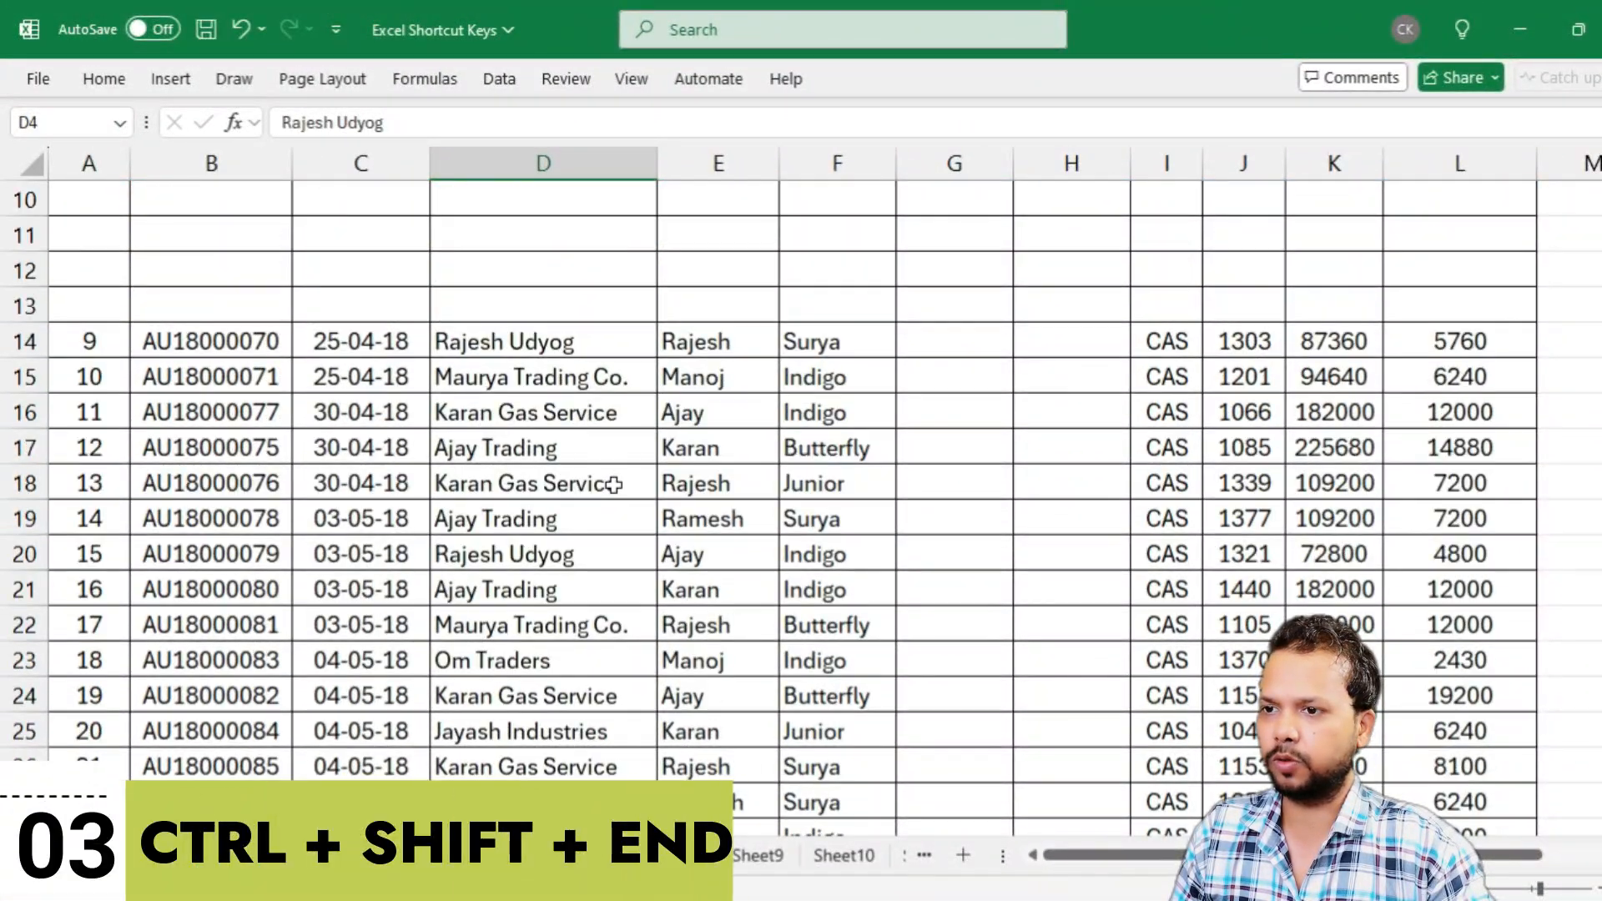
# Look over the Sheet1 data with its blank rows and columns, and select the contiguous block around D4
pyautogui.scroll(-14, 613, 485)
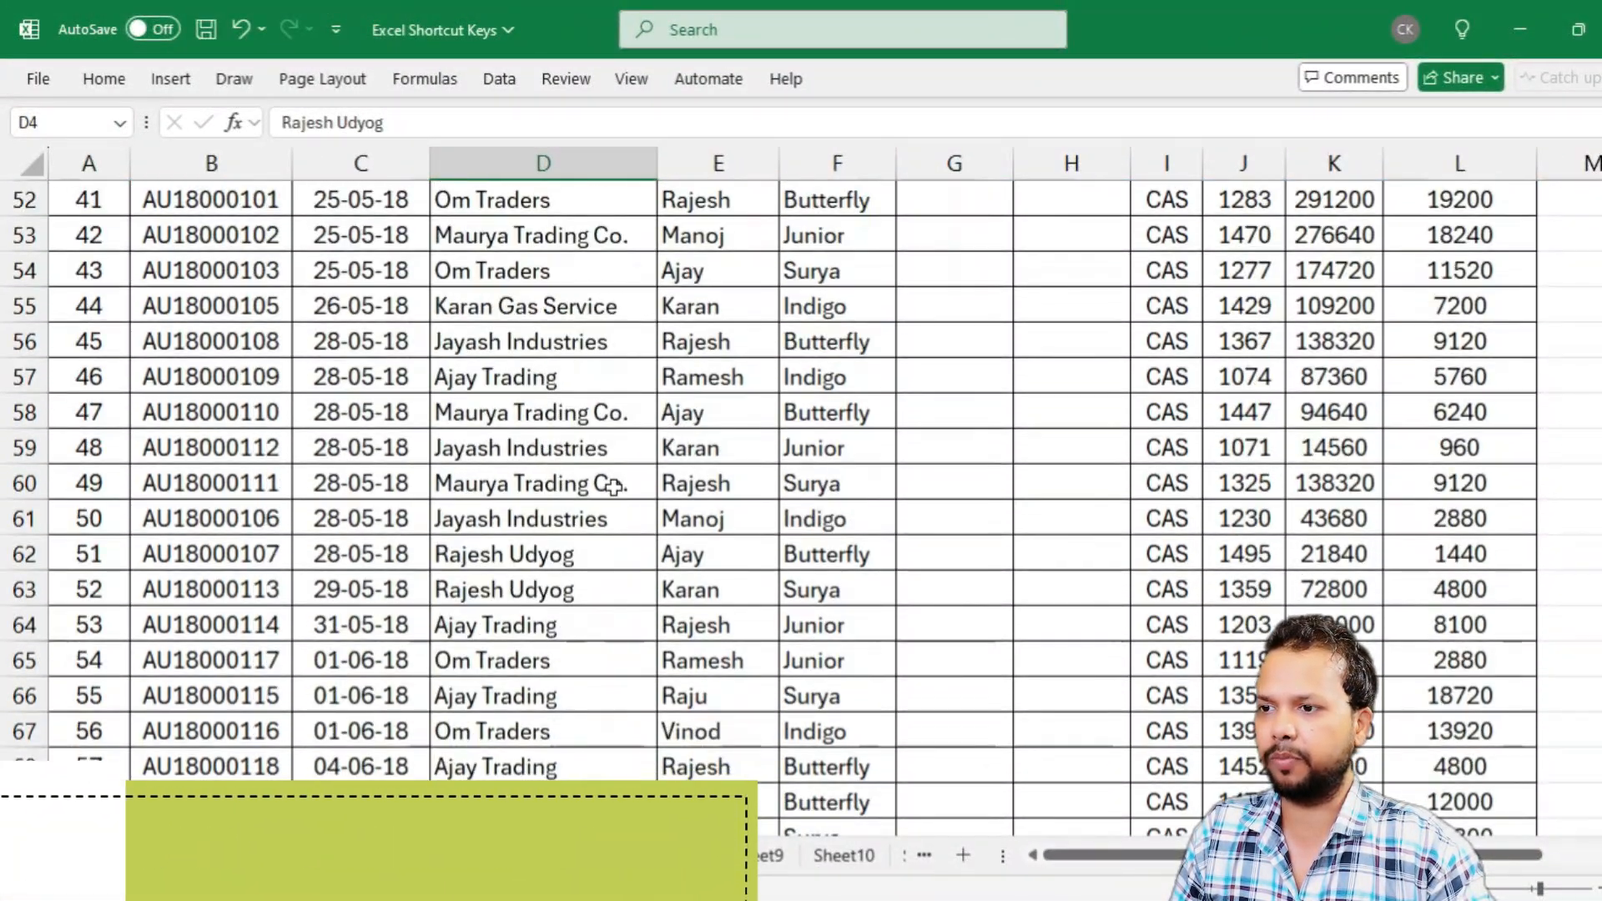
pyautogui.scroll(-3, 614, 484)
pyautogui.scroll(20, 601, 465)
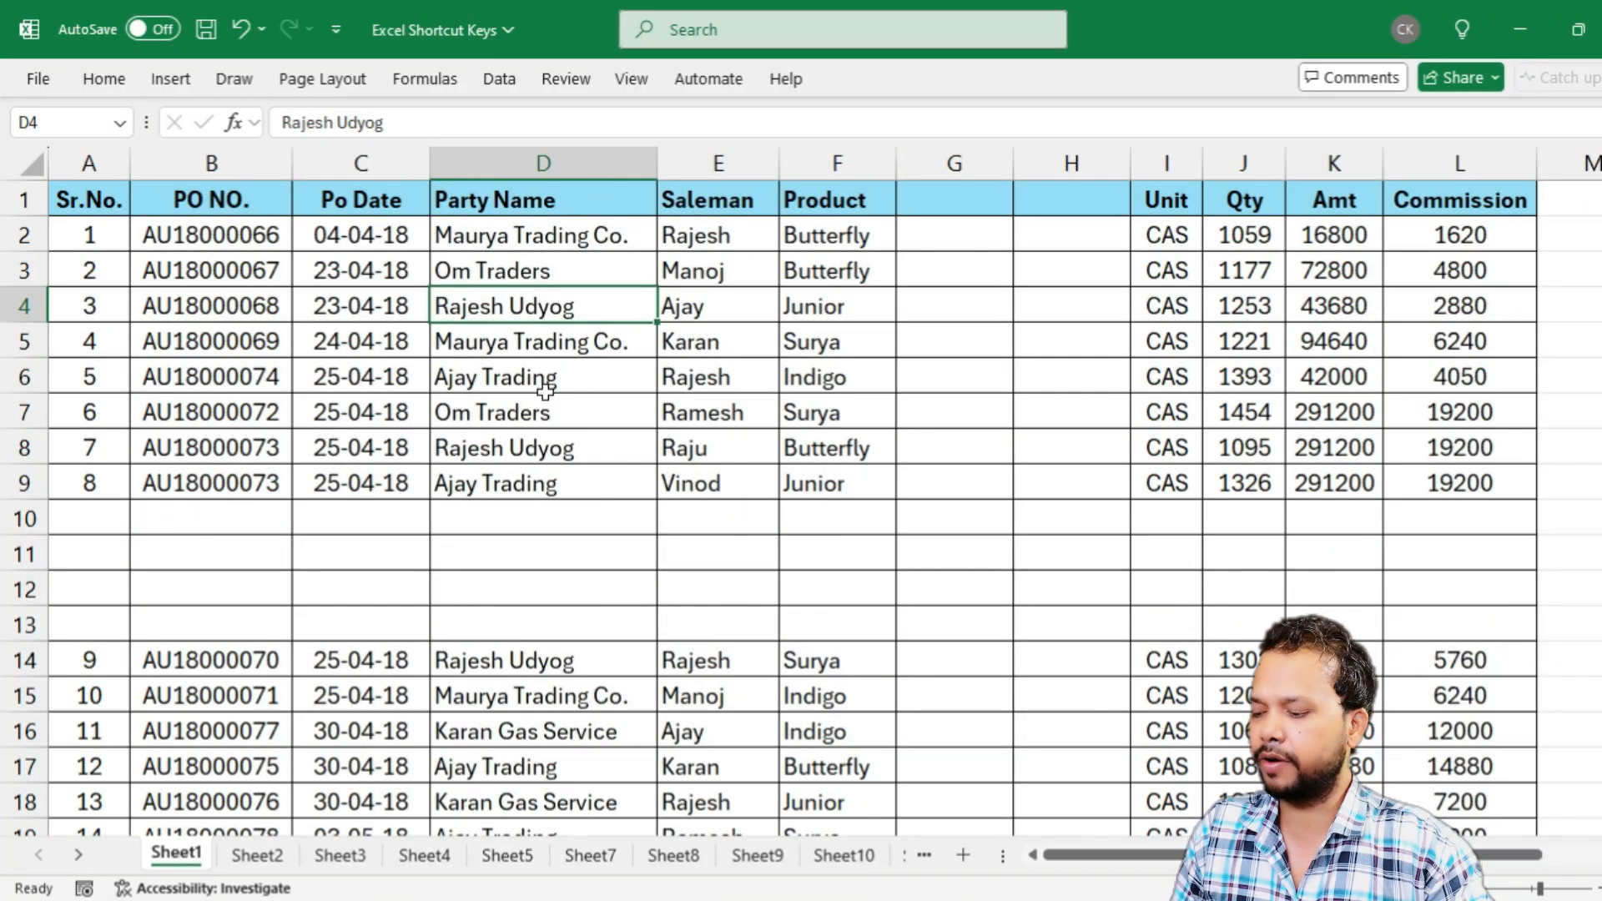
pyautogui.hotkey('ctrl', 'a')
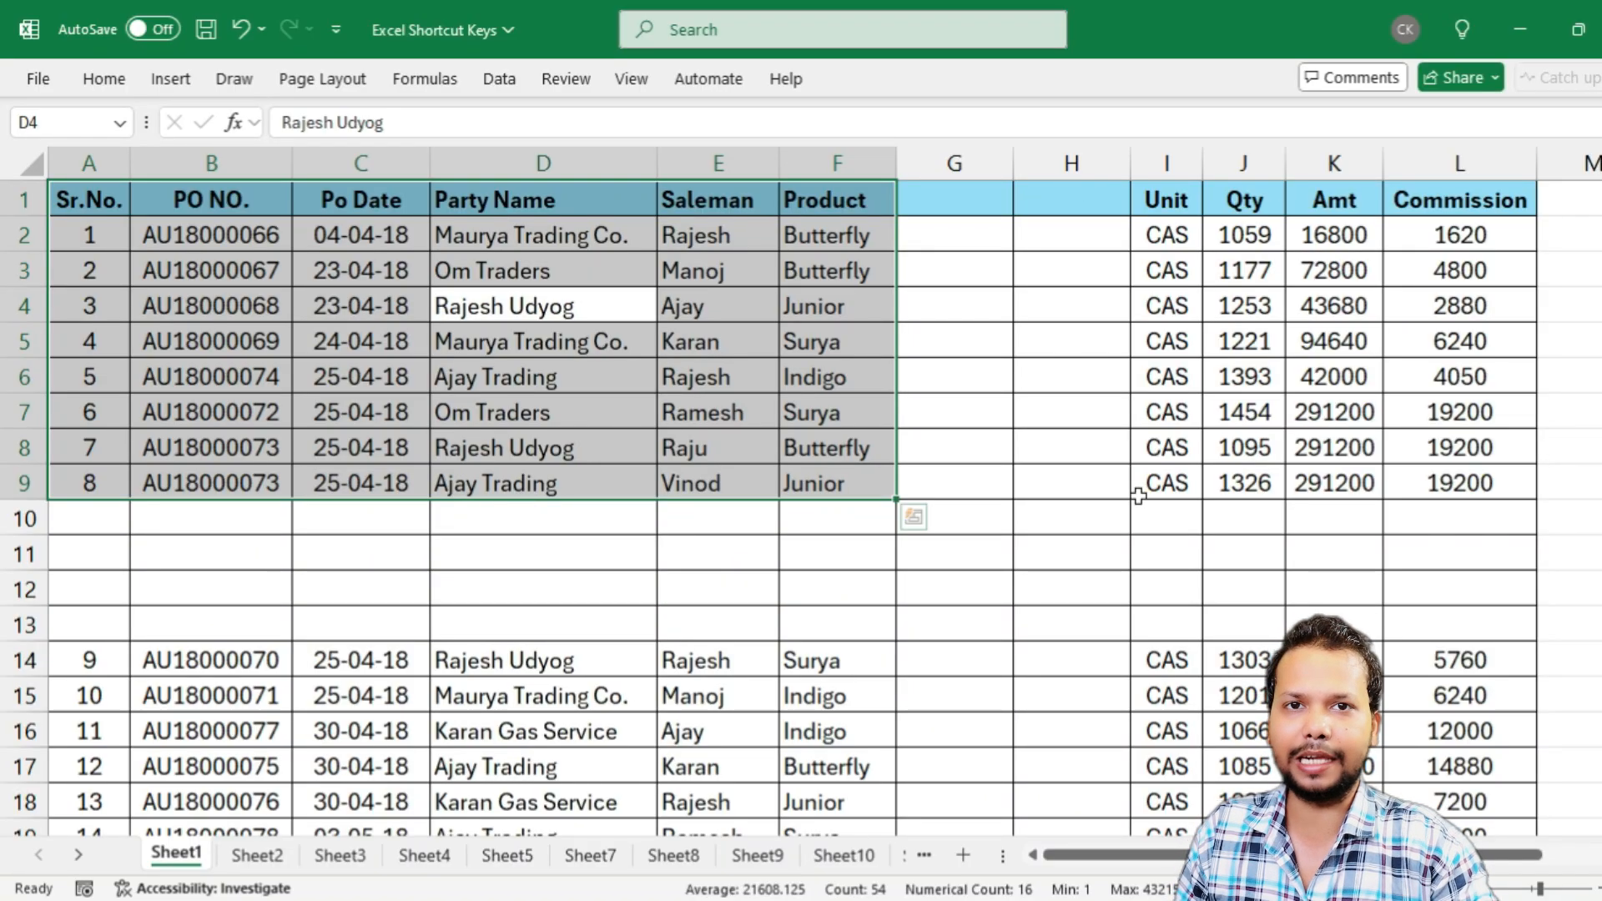
# Highlight blank columns G:H and the blank rows starting at row 10 to examine the gaps splitting the table
pyautogui.click(984, 418)
pyautogui.moveTo(954, 158); pyautogui.dragTo(1076, 159)
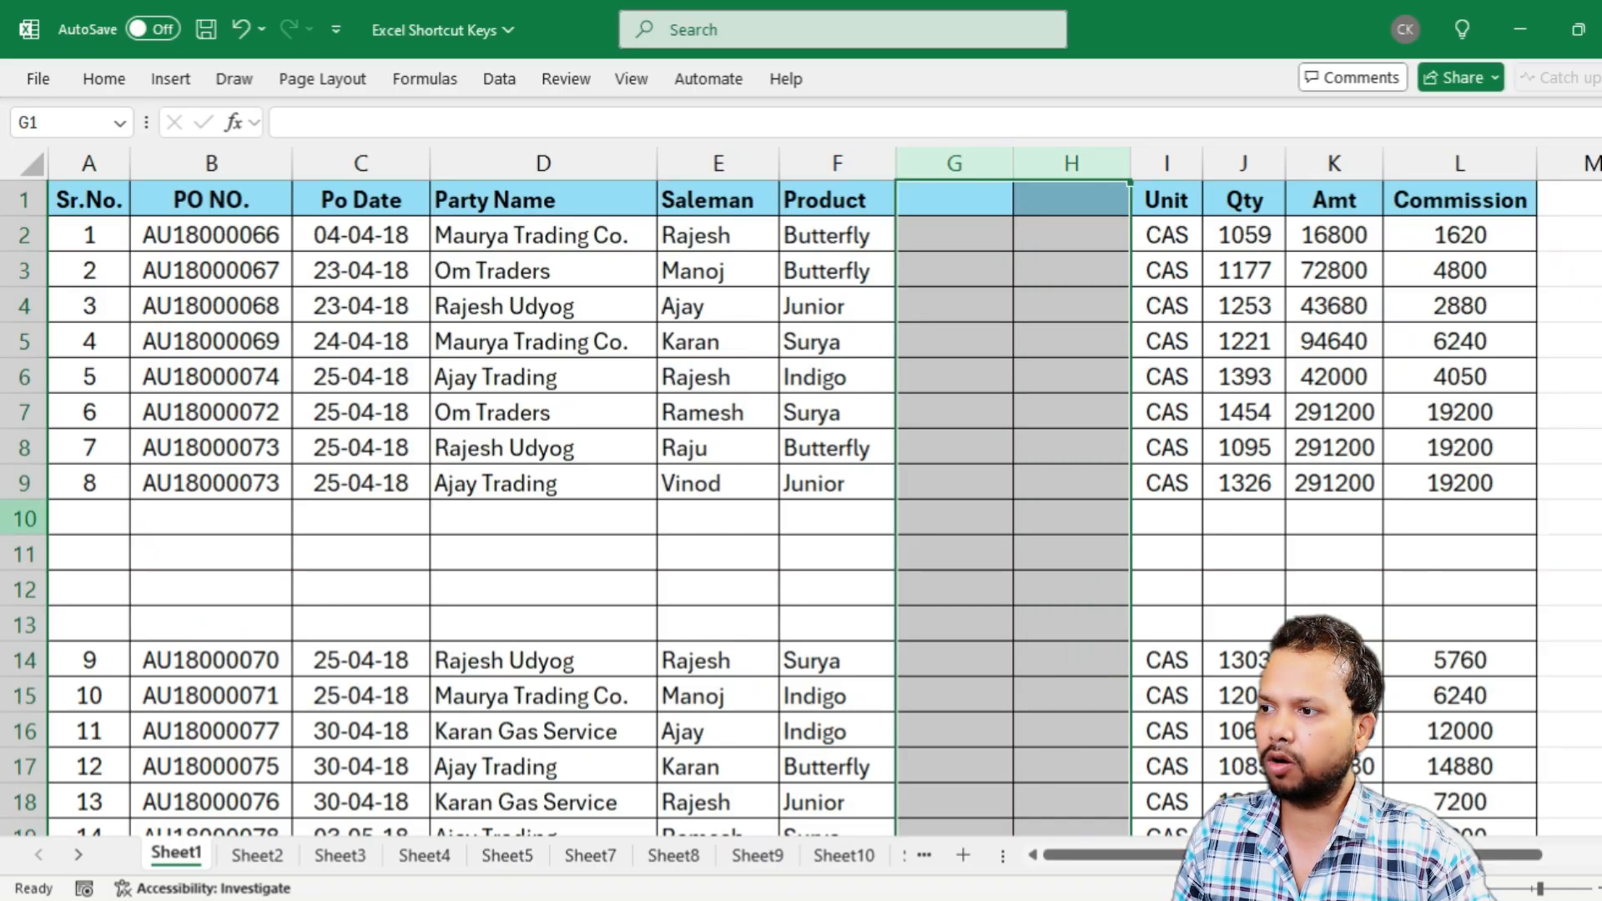
pyautogui.moveTo(15, 518); pyautogui.dragTo(15, 660)
pyautogui.click(382, 519)
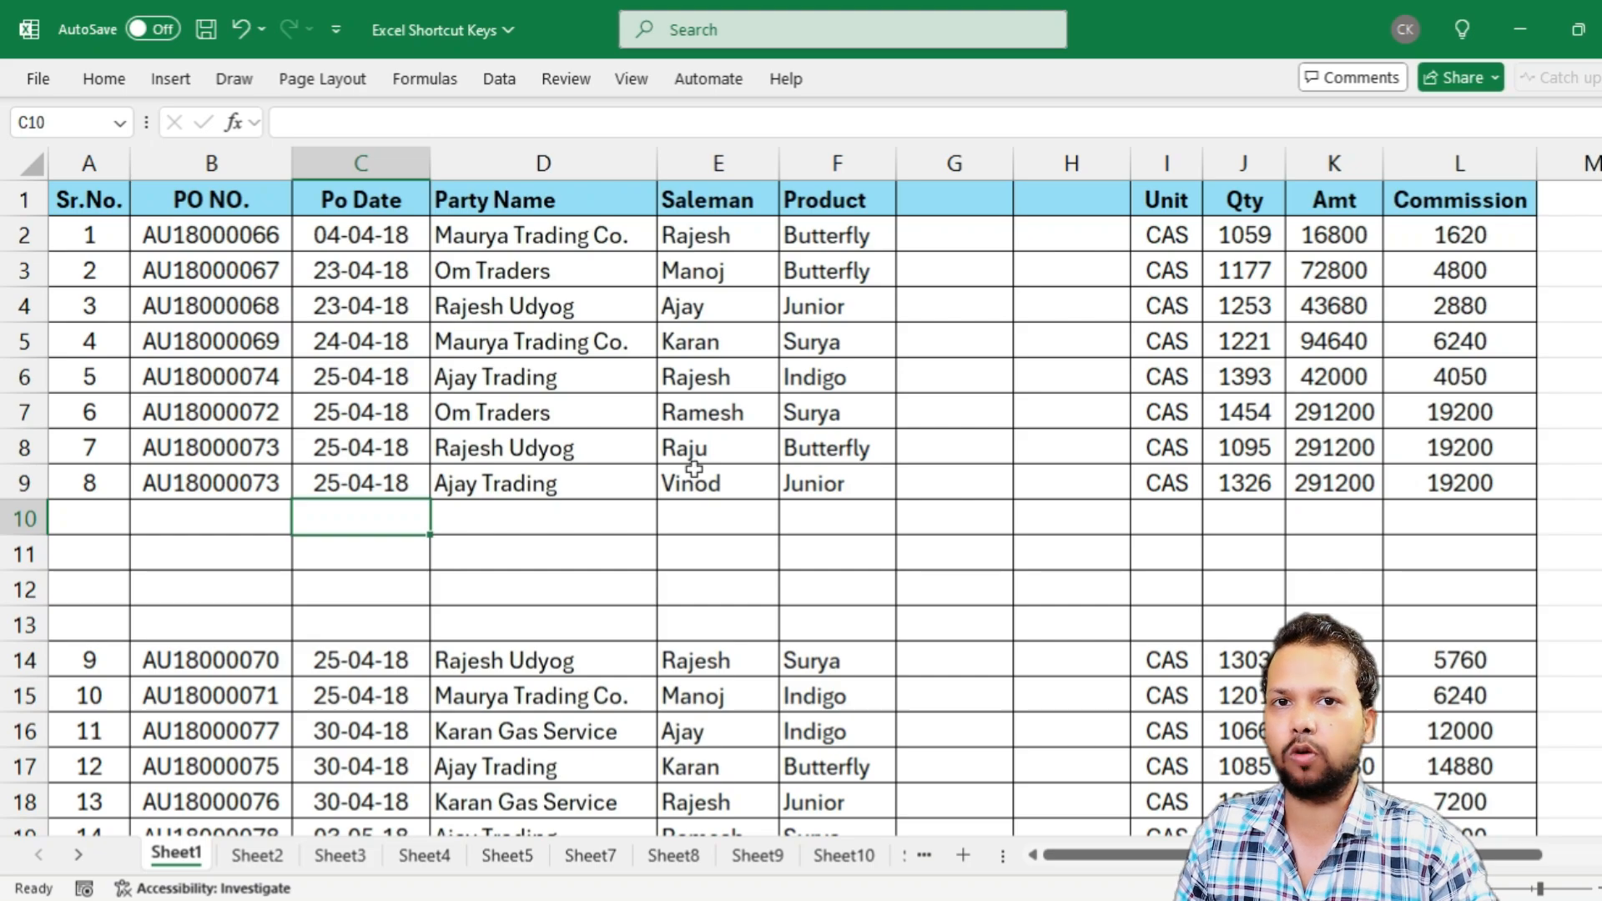
pyautogui.click(723, 414)
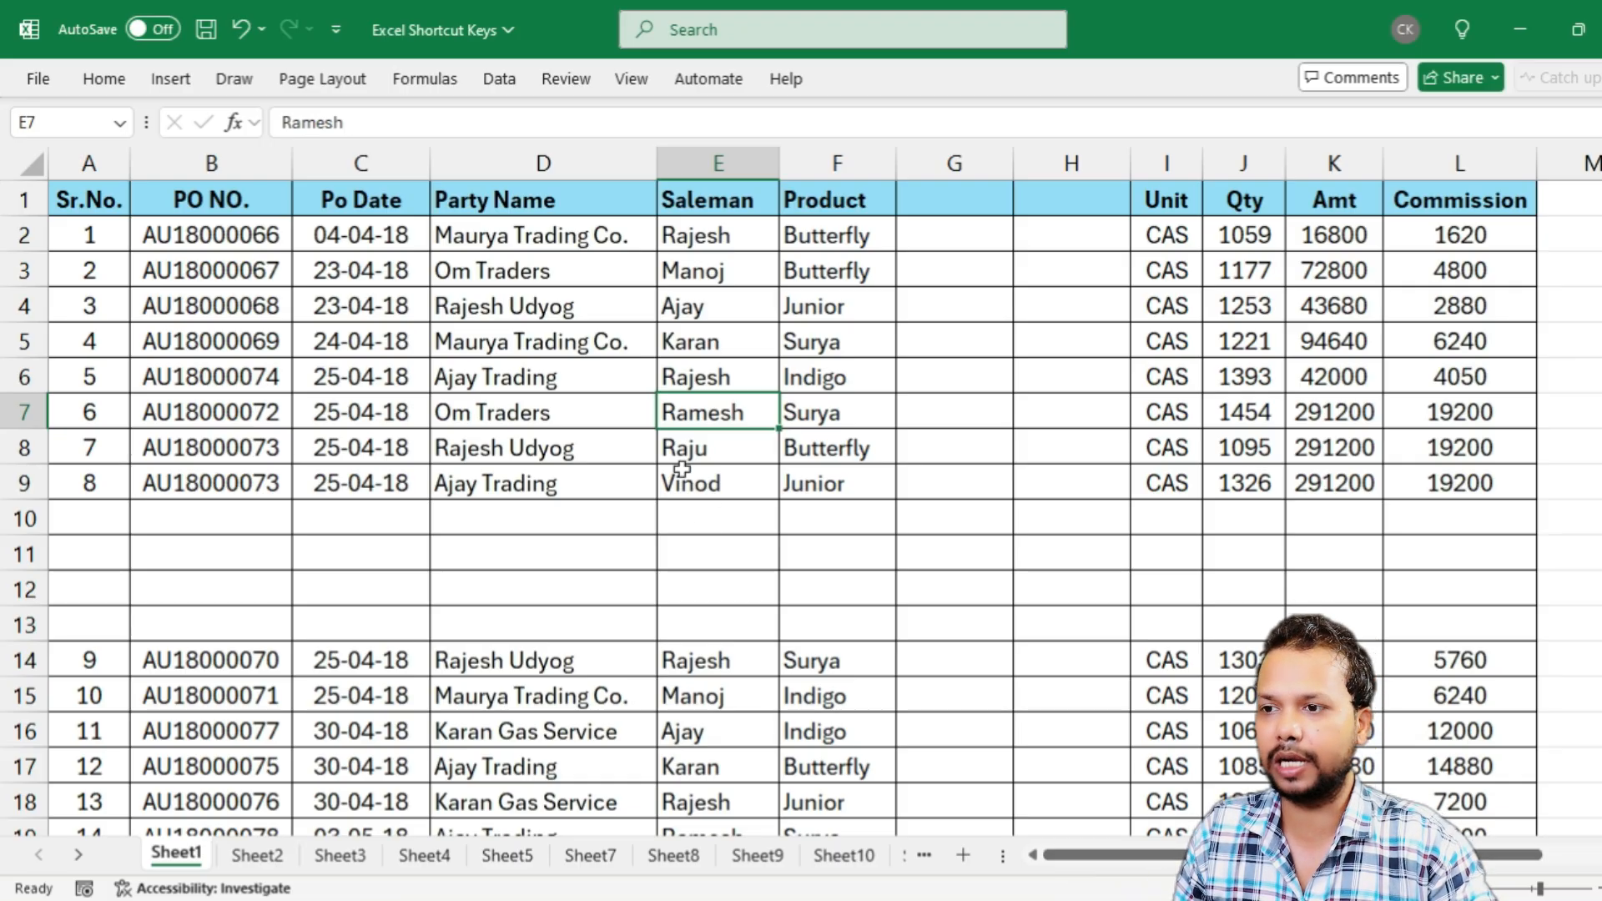
pyautogui.click(544, 451)
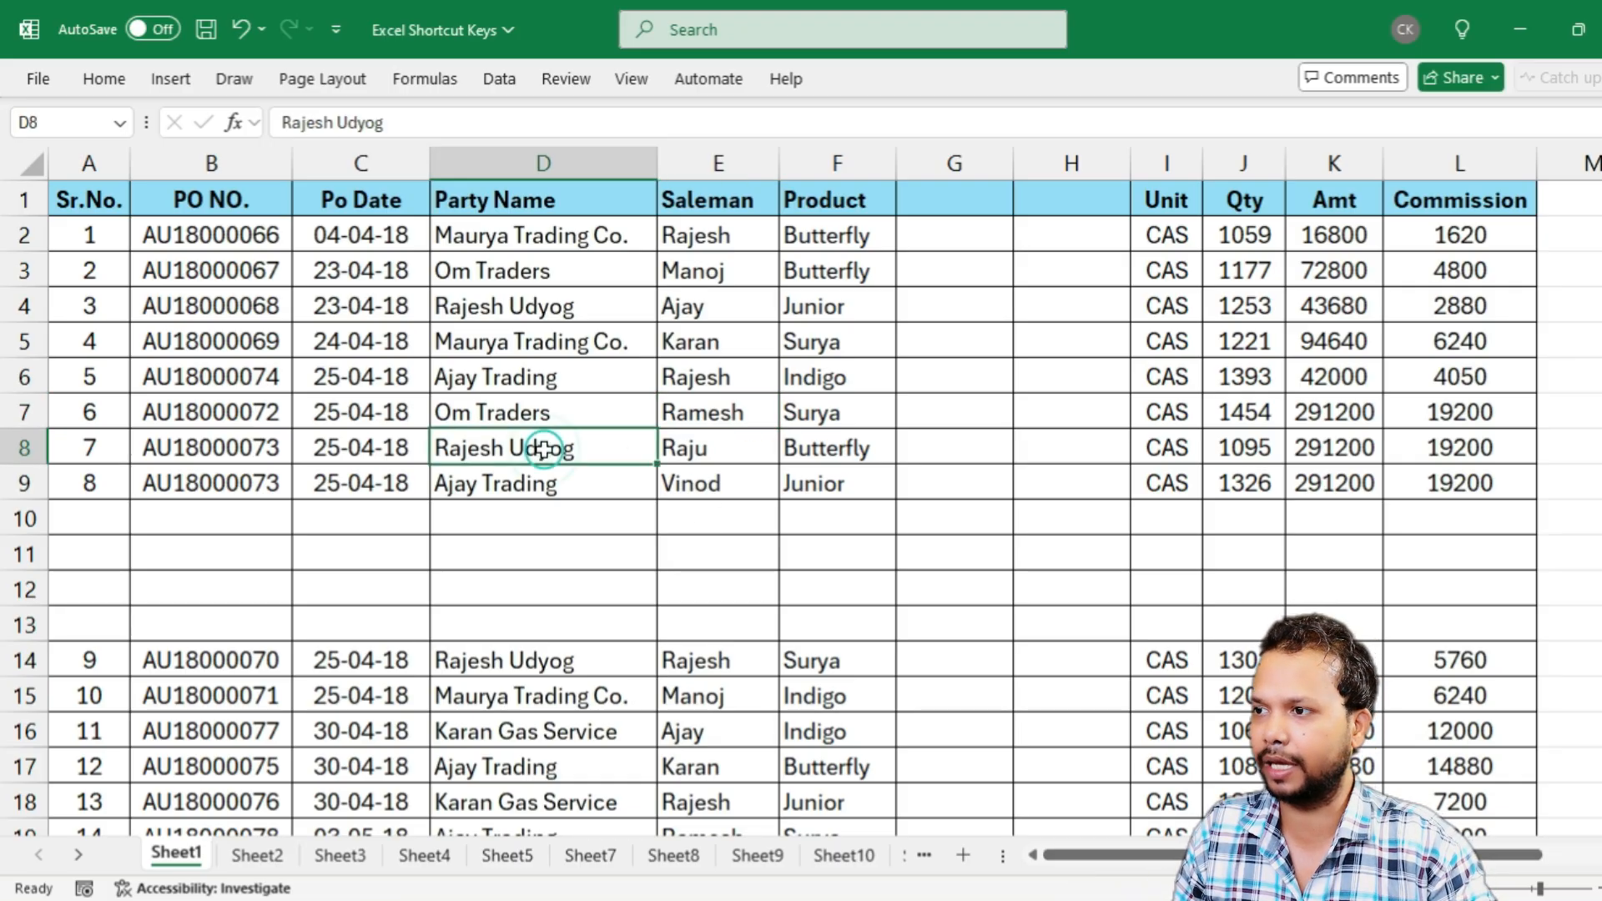
pyautogui.click(327, 410)
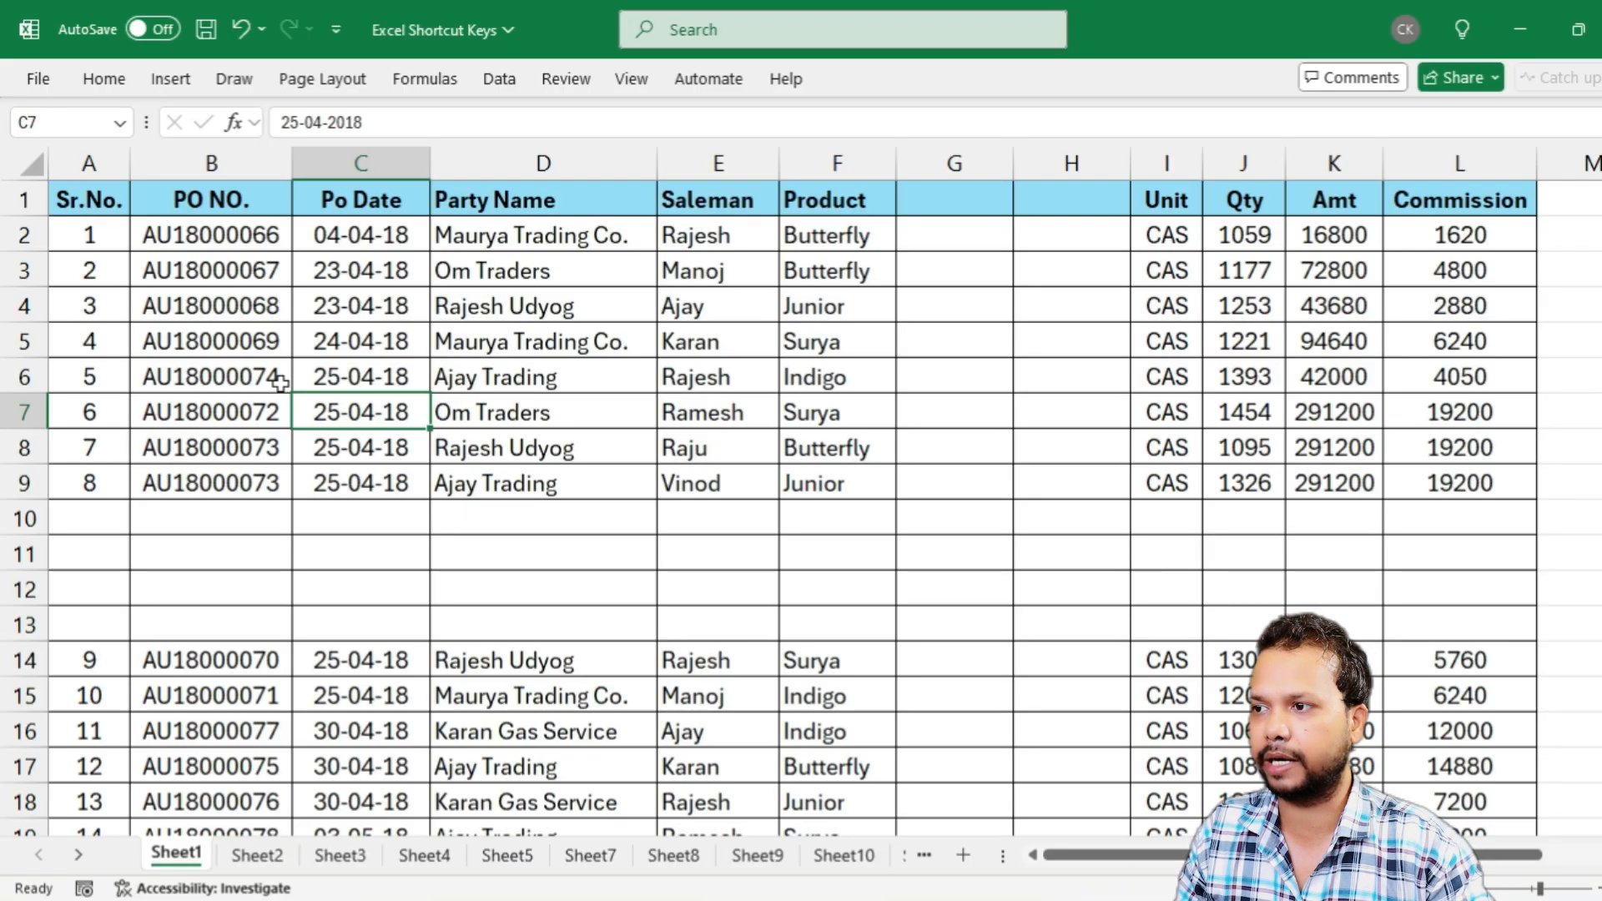
# Extend the selection from A1 to the last used cell of Sheet1 and look over the selected range
pyautogui.click(76, 197)
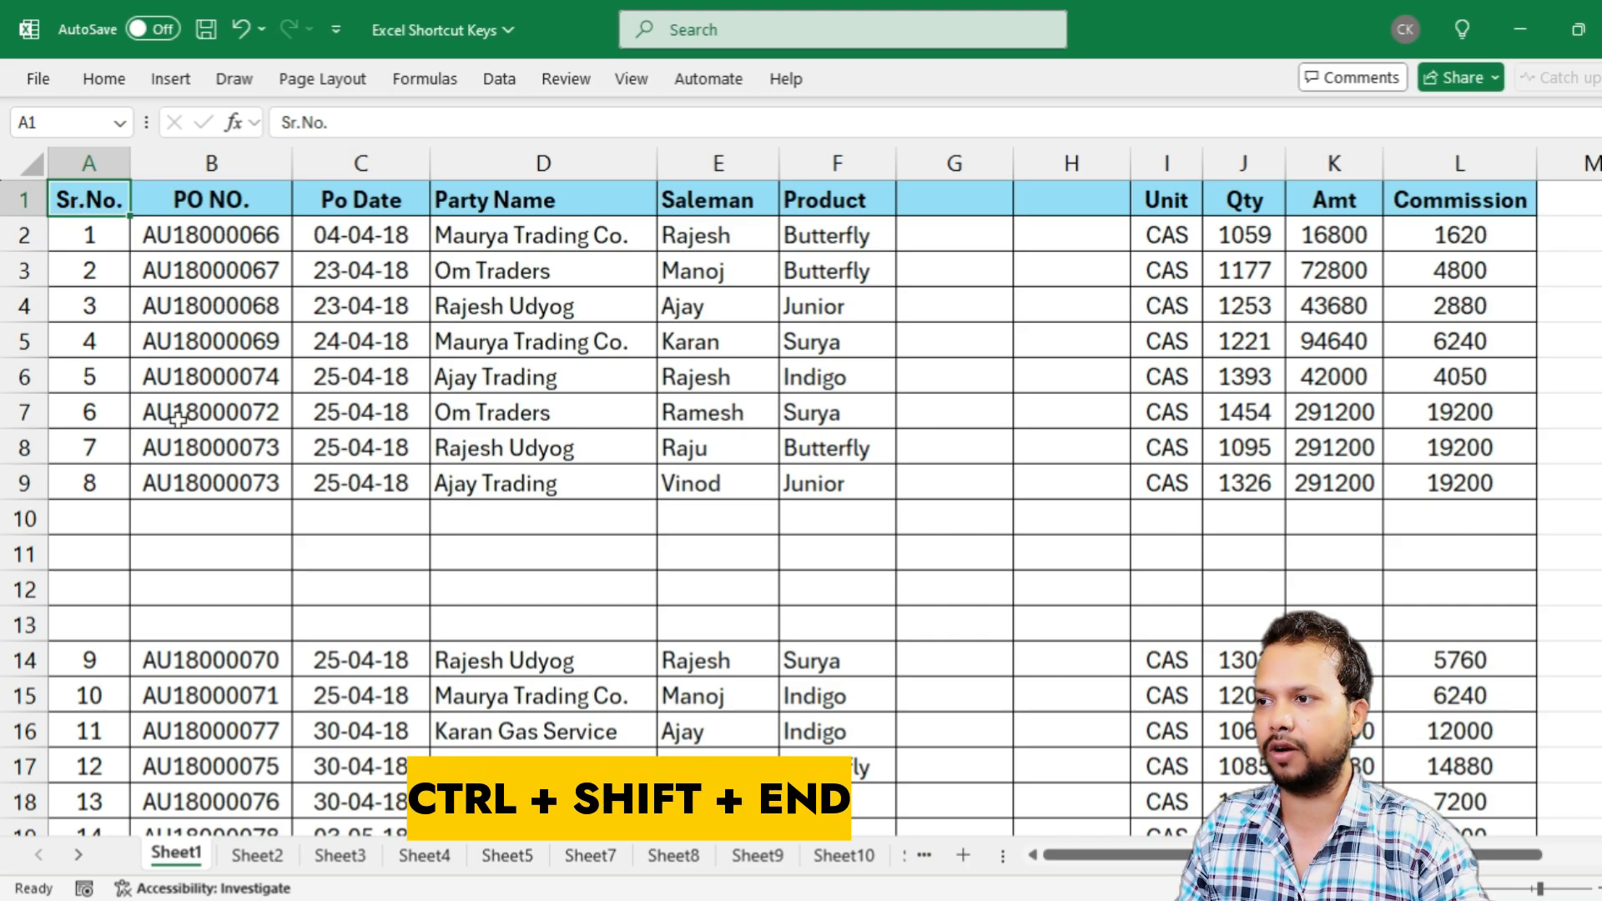
pyautogui.hotkey('ctrl', 'shift', 'End')
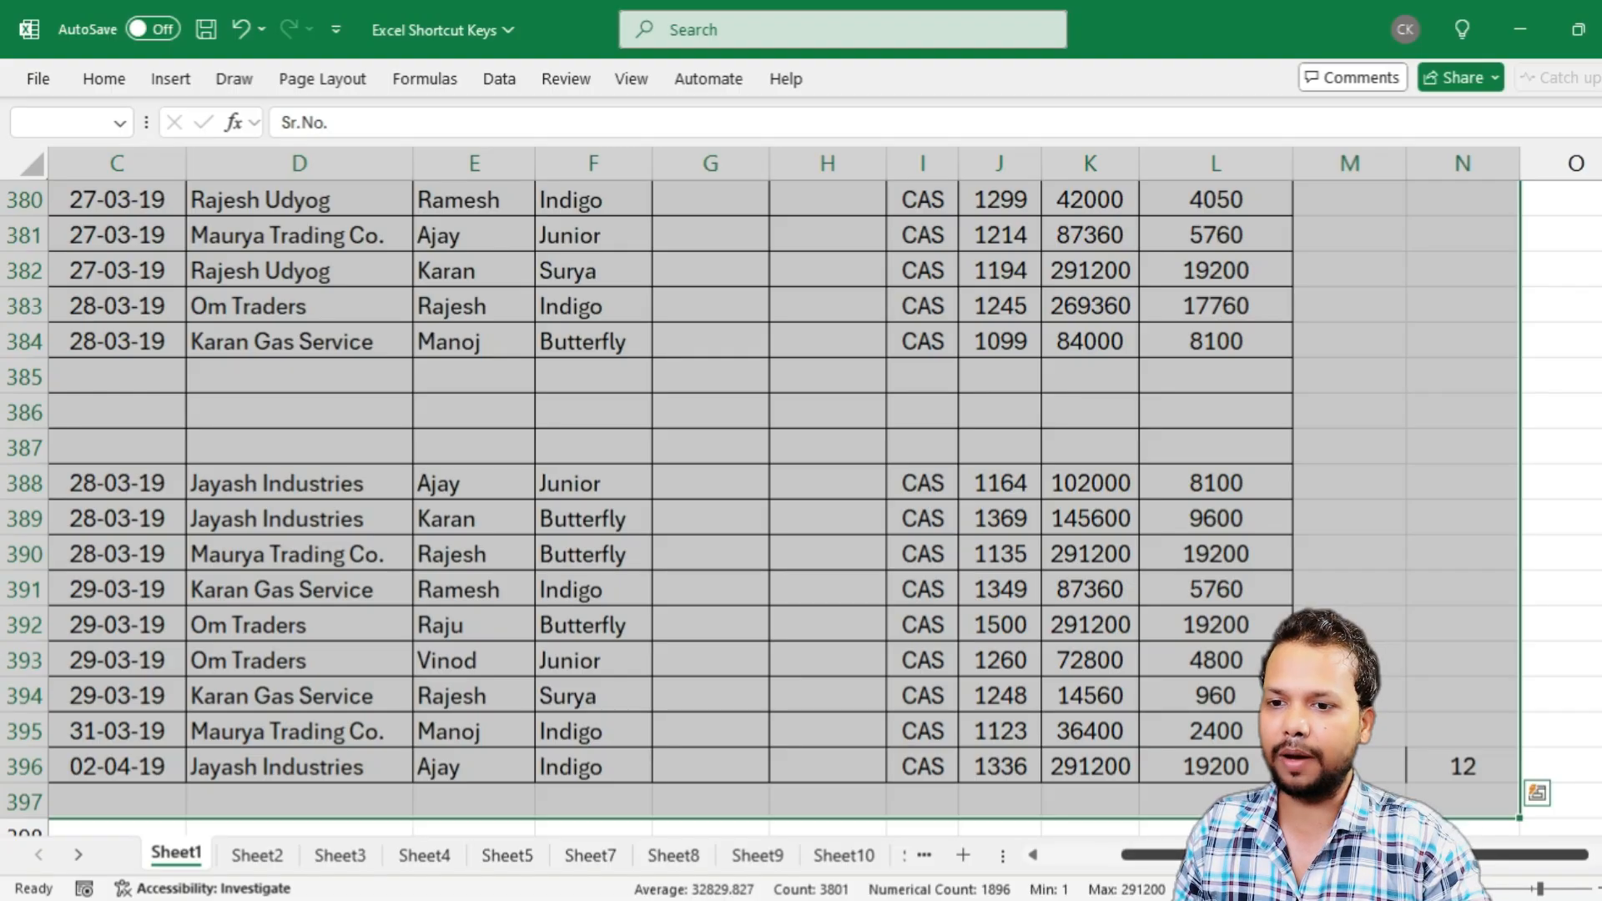
pyautogui.scroll(-4, 1074, 697)
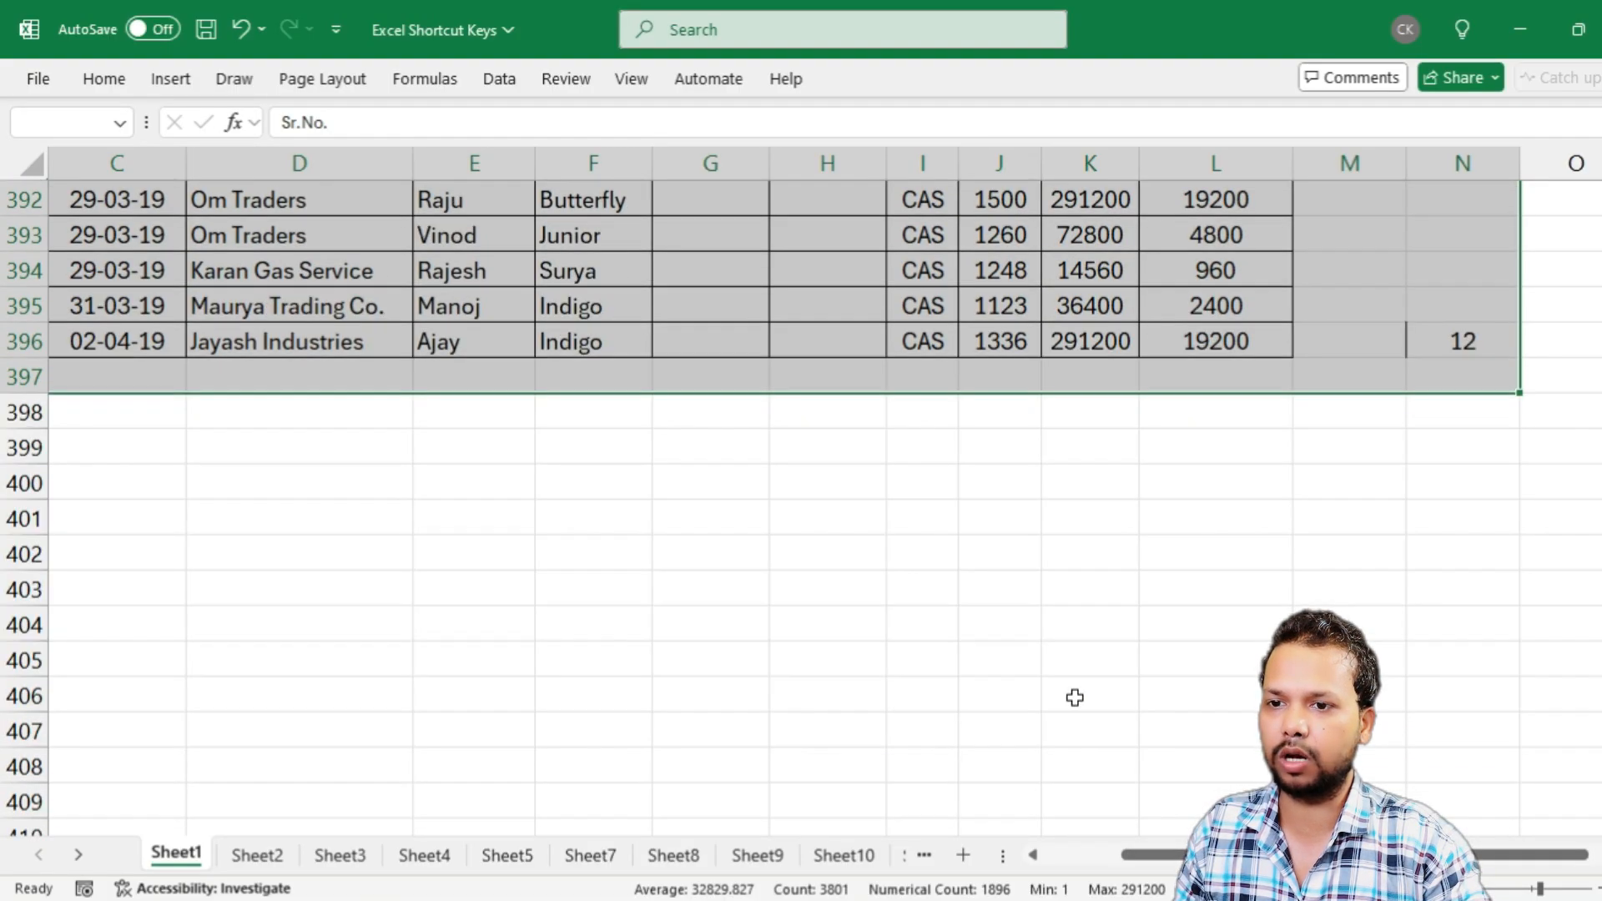
pyautogui.scroll(4, 1075, 697)
pyautogui.scroll(20, 1074, 698)
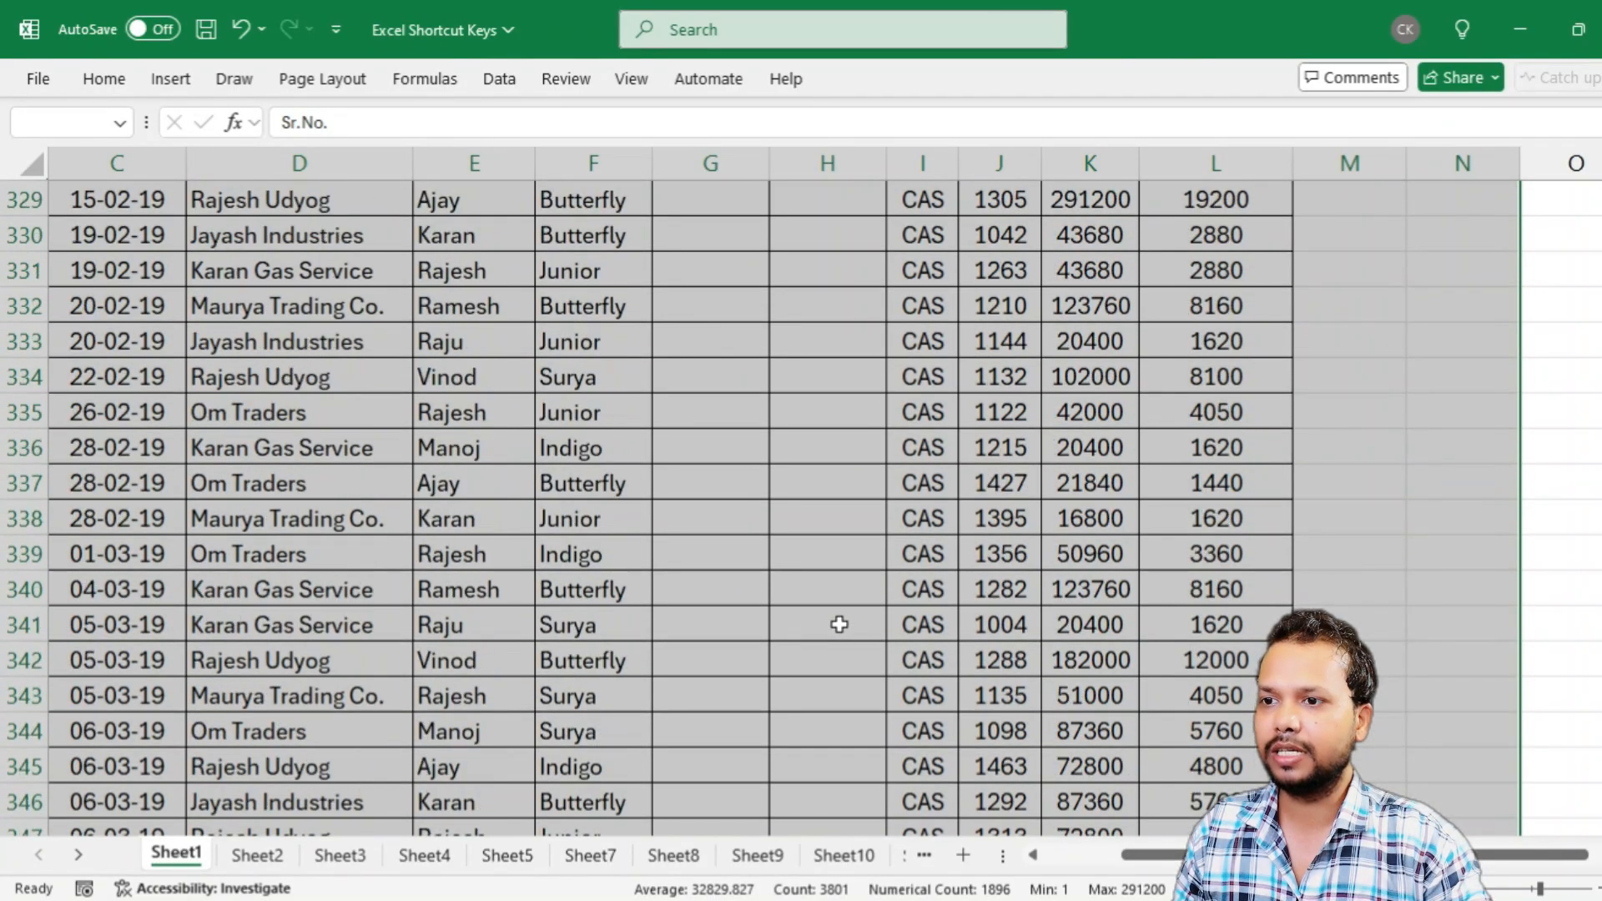
pyautogui.scroll(20, 876, 625)
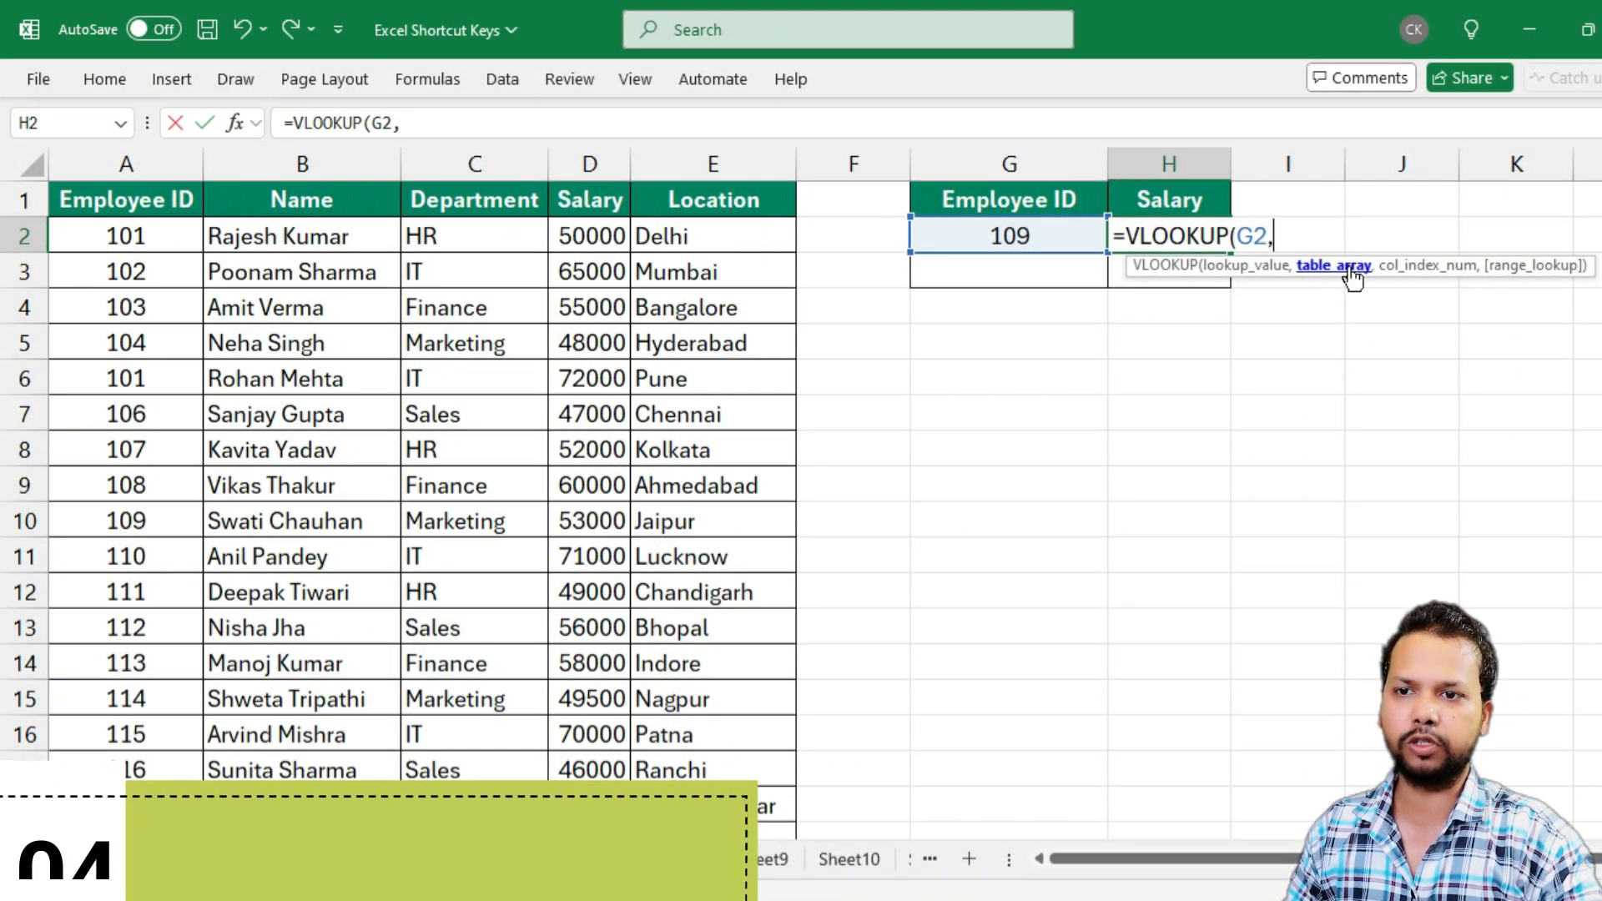
# Set A1:E31 as the table array of the VLOOKUP in H2, and return to the formula cell to begin the next argument
pyautogui.click(126, 205)
pyautogui.hotkey('ctrl', 'shift', 'Right')
pyautogui.hotkey('ctrl', 'shift', 'Down')
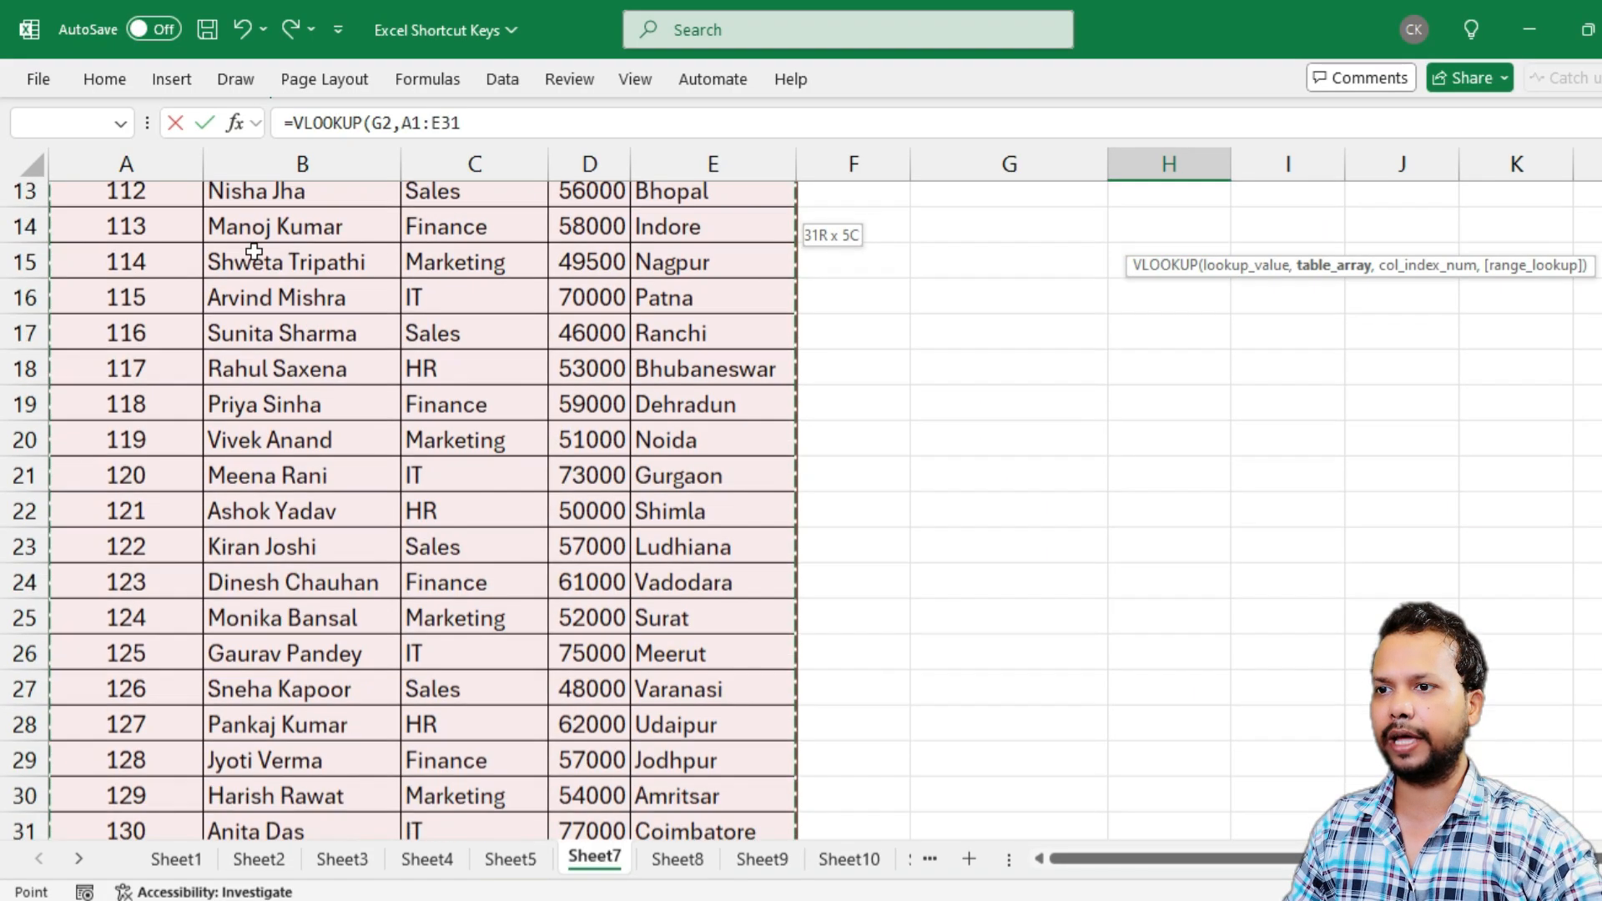
pyautogui.scroll(-1, 537, 613)
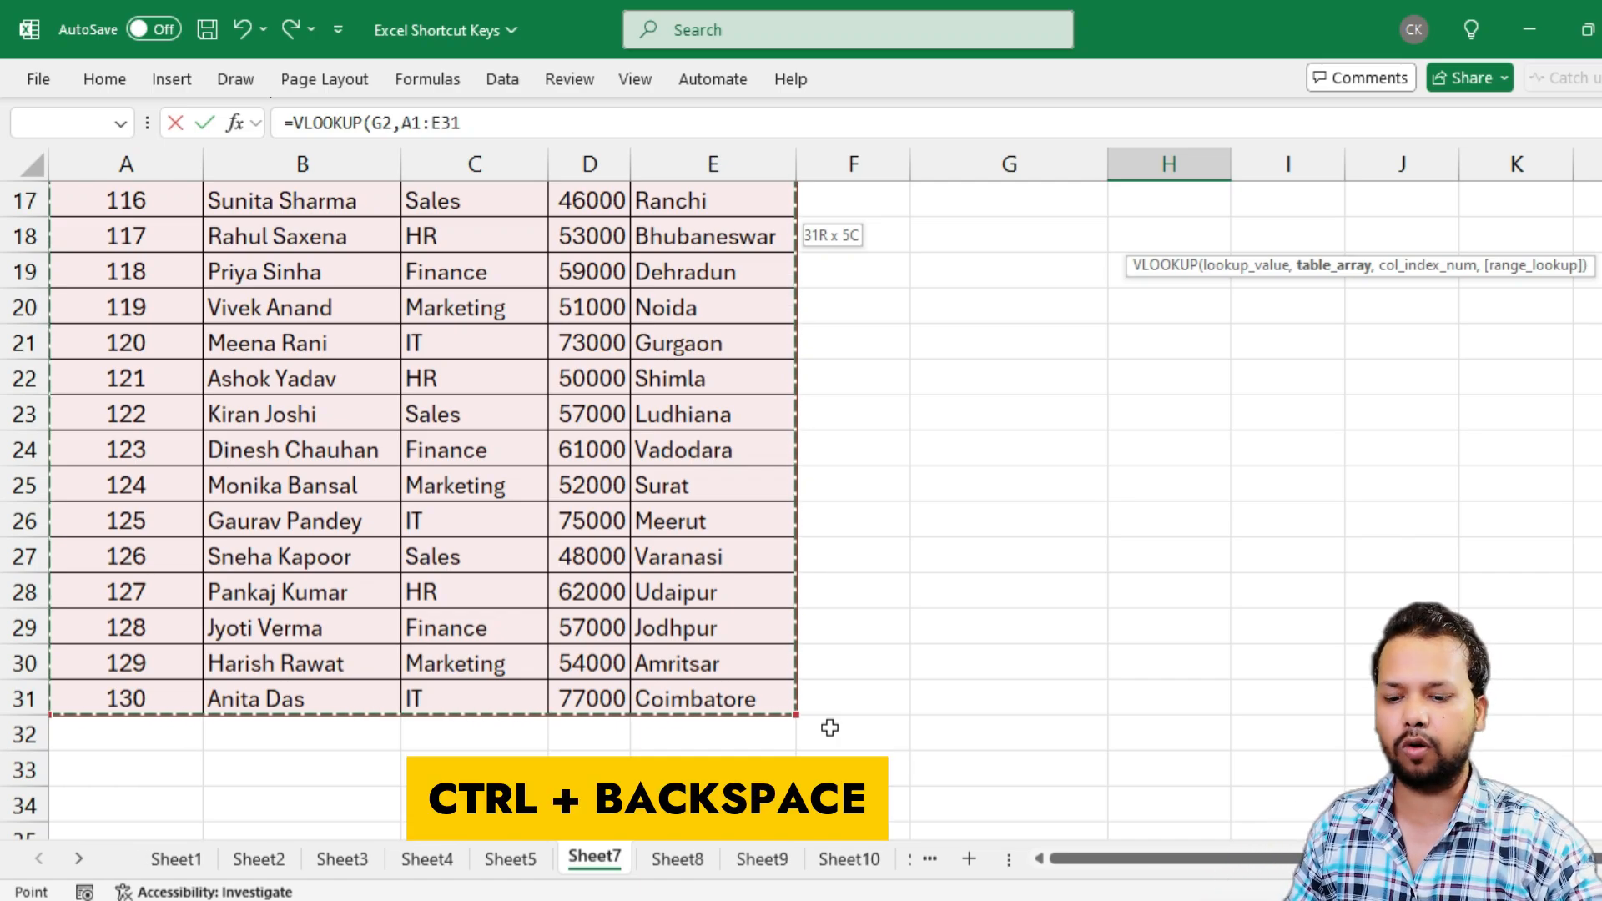
pyautogui.hotkey('ctrl', 'BackSpace')
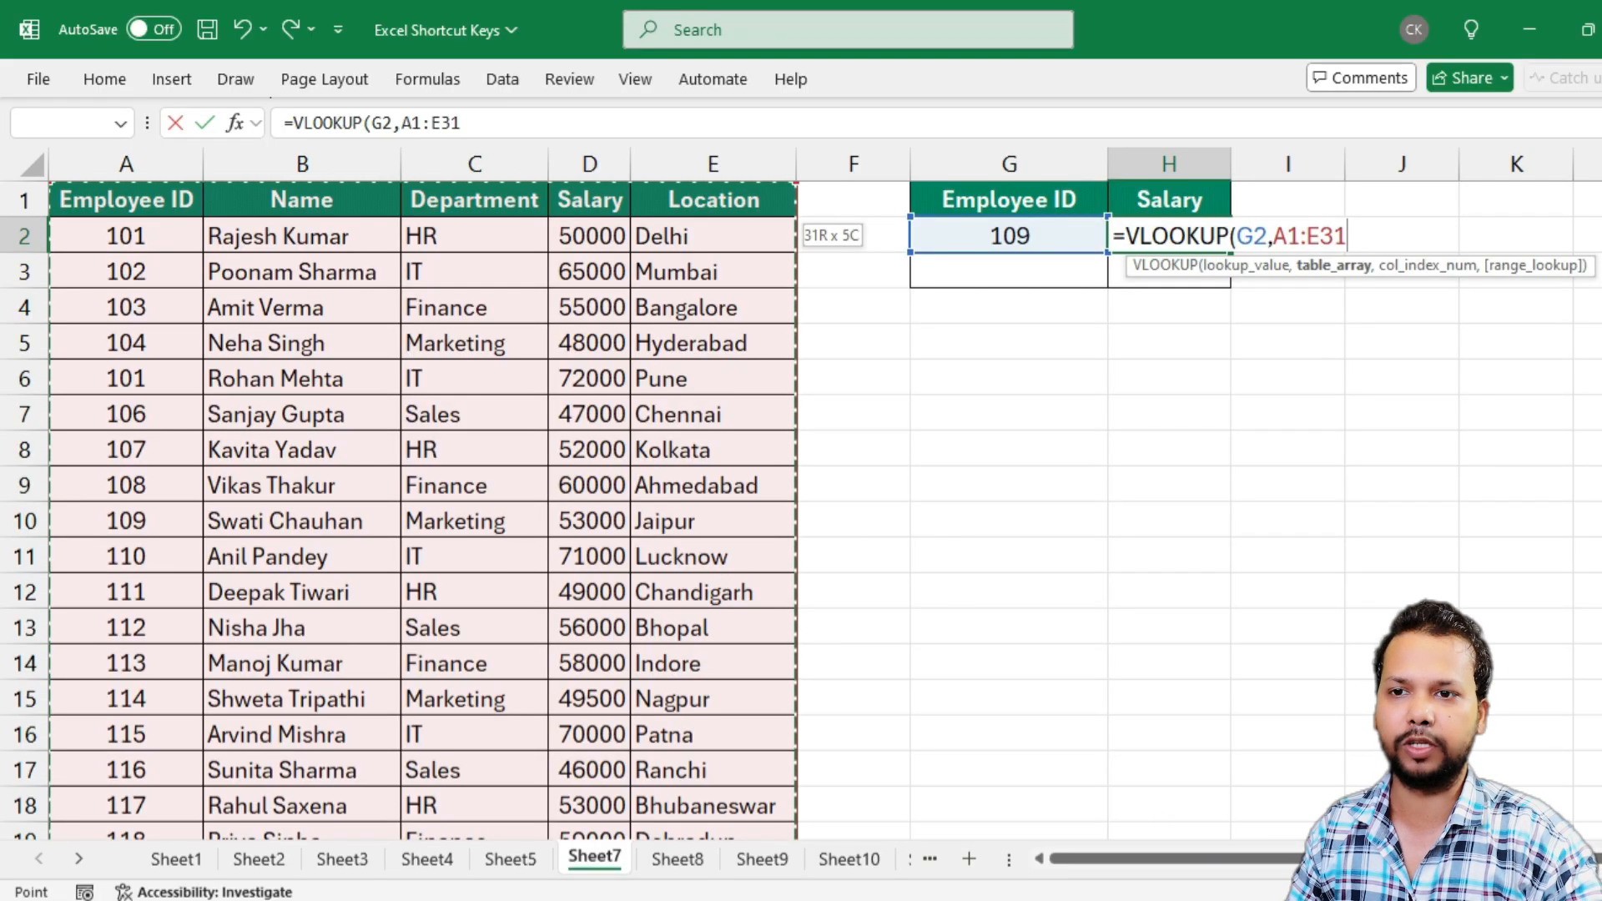
pyautogui.write(',')
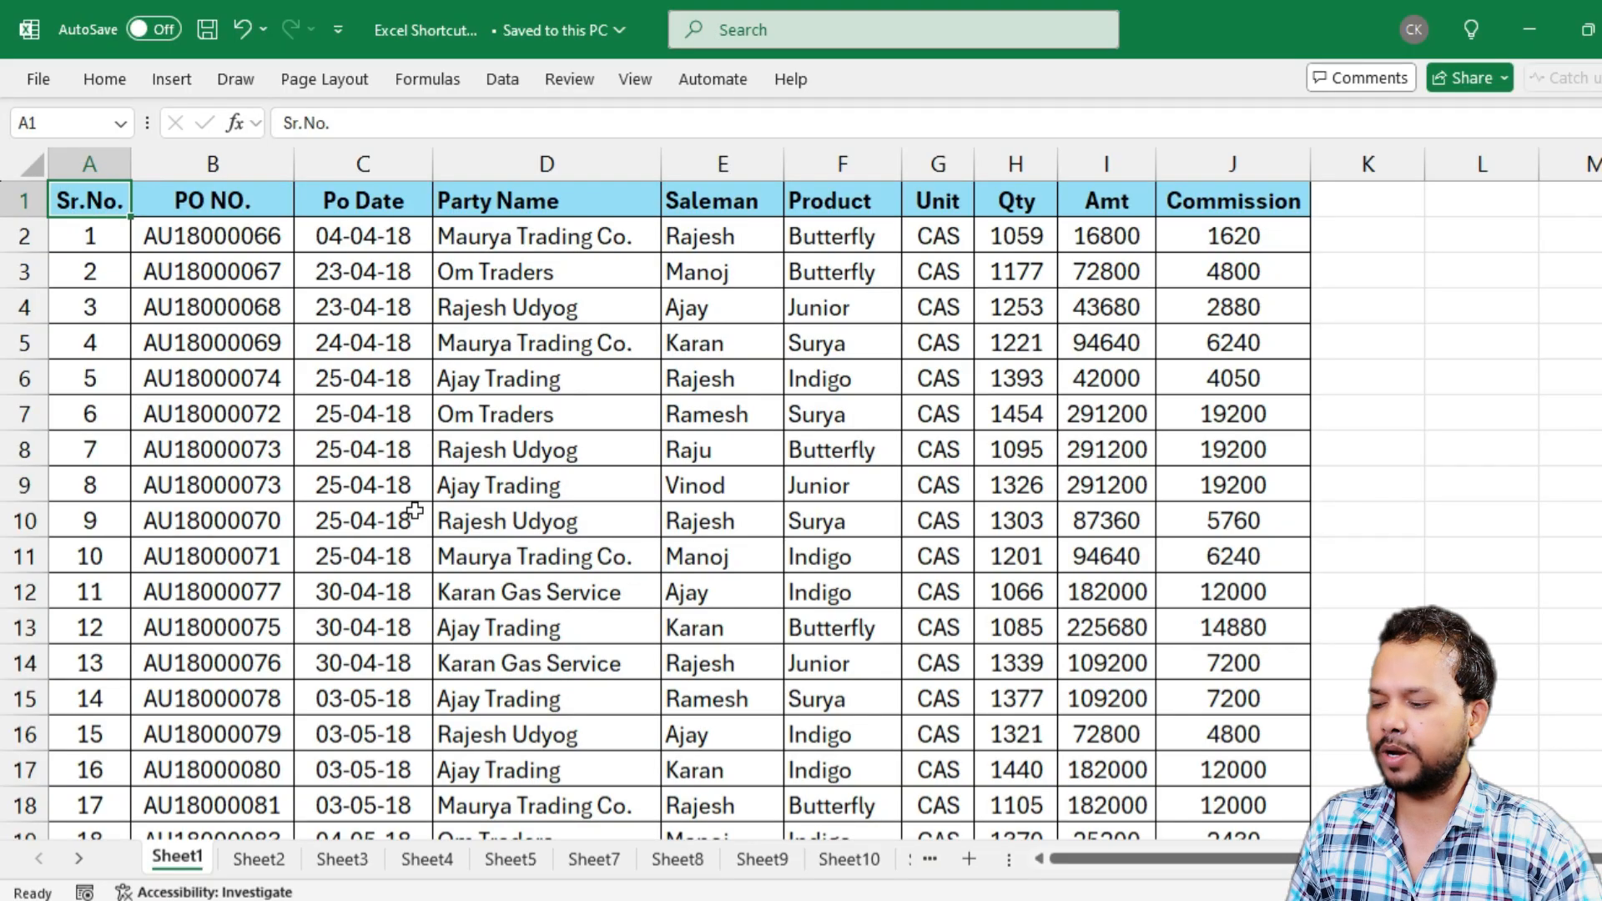
# Select the gap-free Sheet1 table from A1 through its last used cell, J381
pyautogui.hotkey('ctrl', 'shift', 'End')
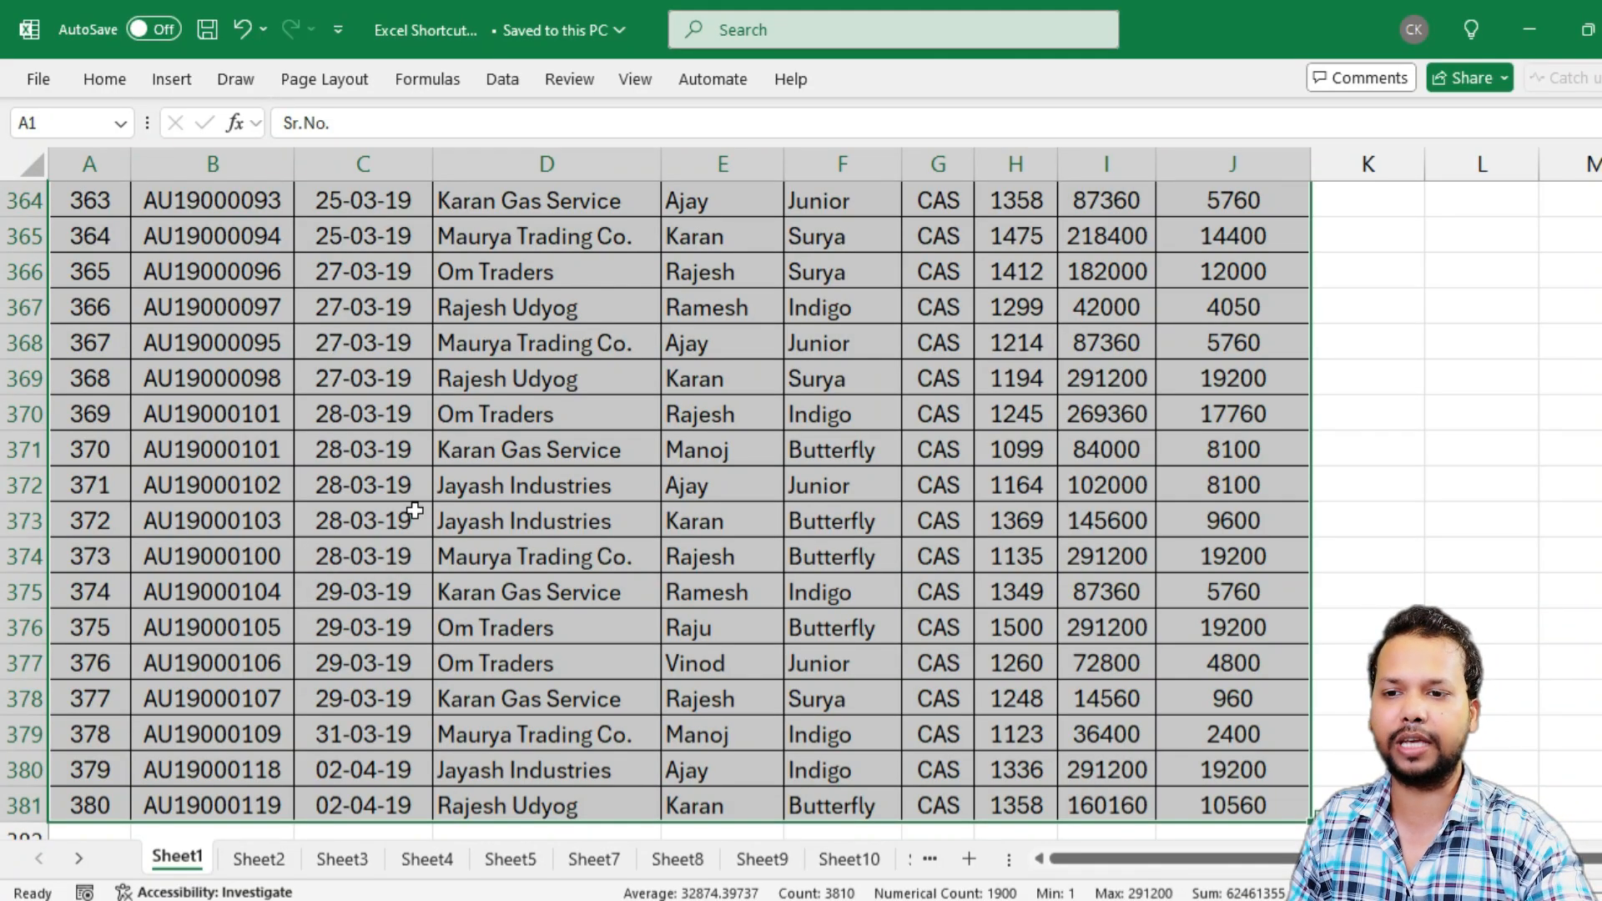
# Return the view to active cell A1 of the selected Sheet1 table and reduce the selection to that cell
pyautogui.hotkey('ctrl', 'BackSpace')
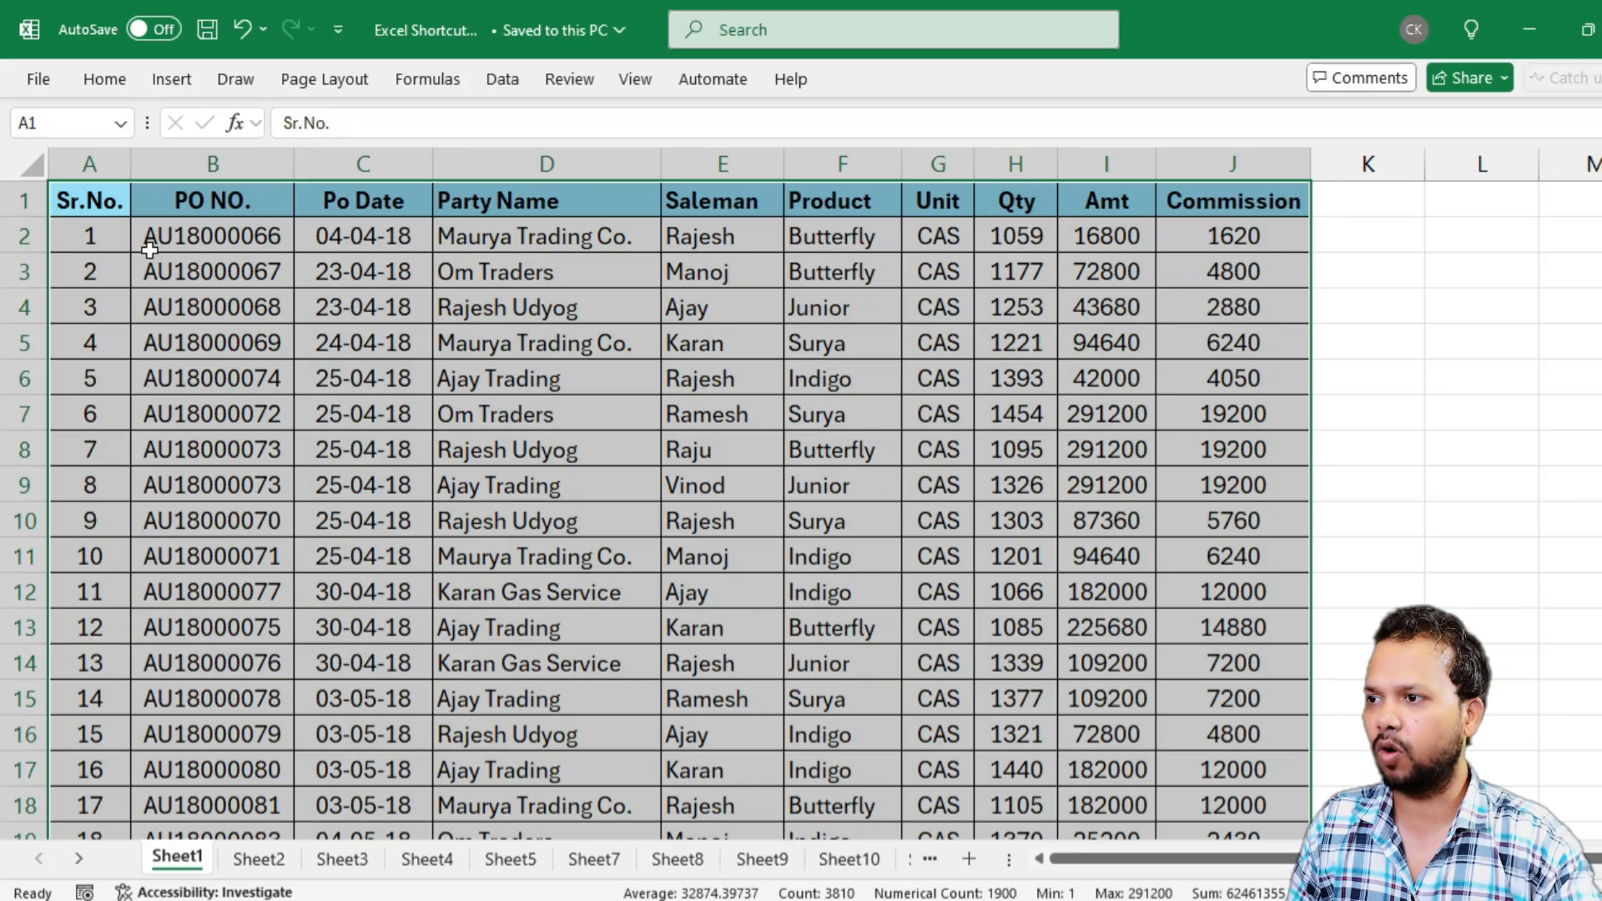
pyautogui.click(105, 210)
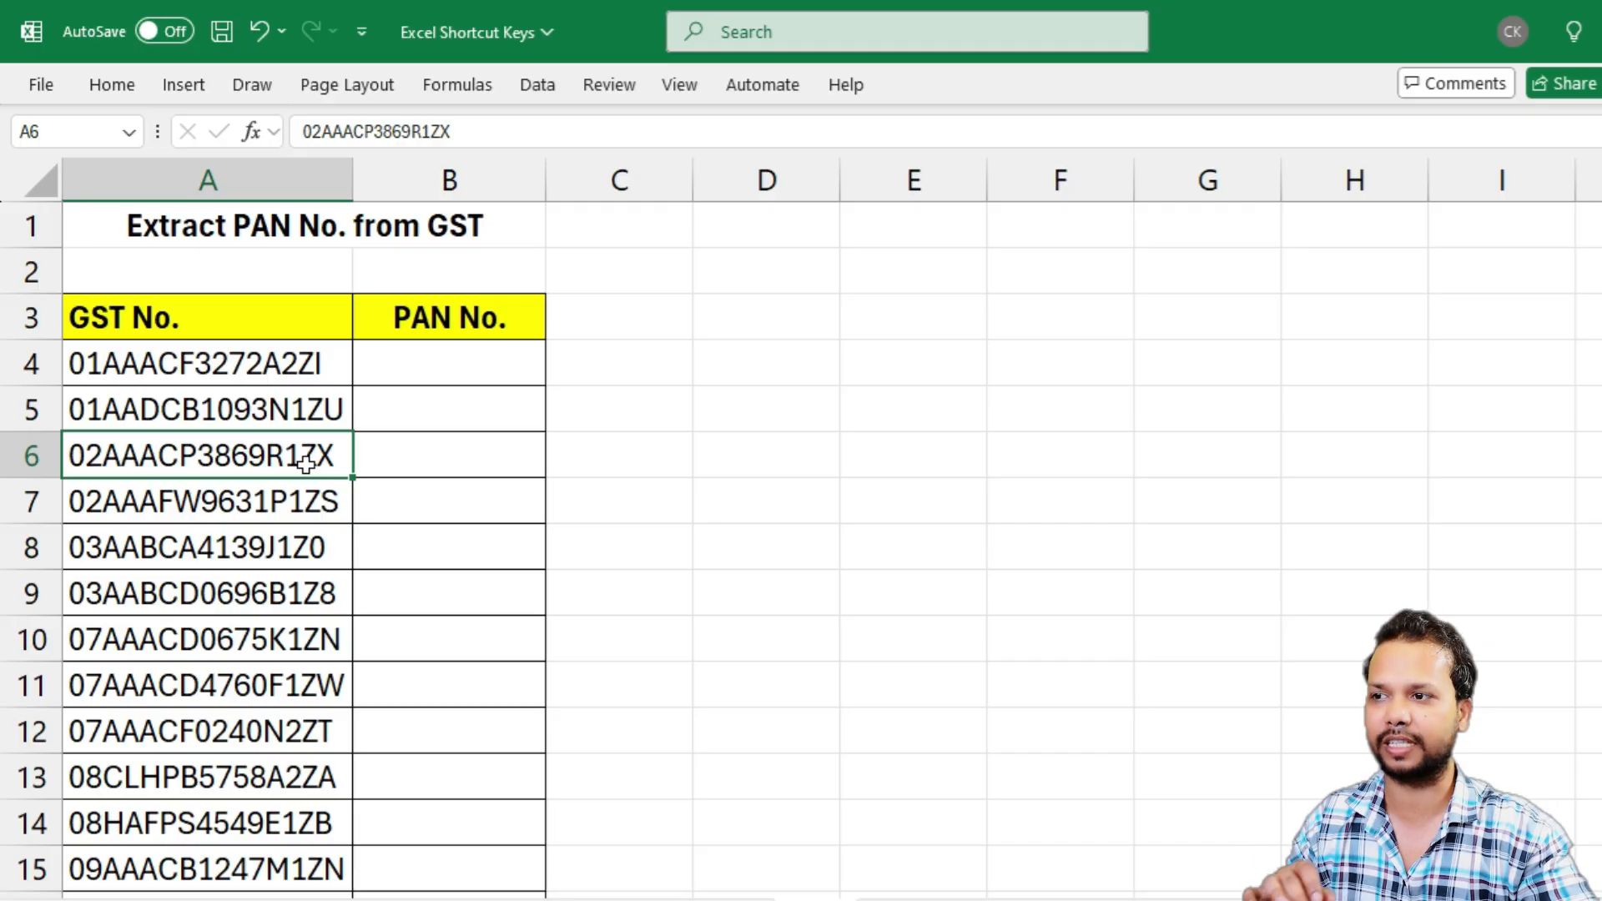
# Copy the PAN portion of the GST number in A4, without its first two and last three characters, into B4
pyautogui.scroll(-5, 272, 579)
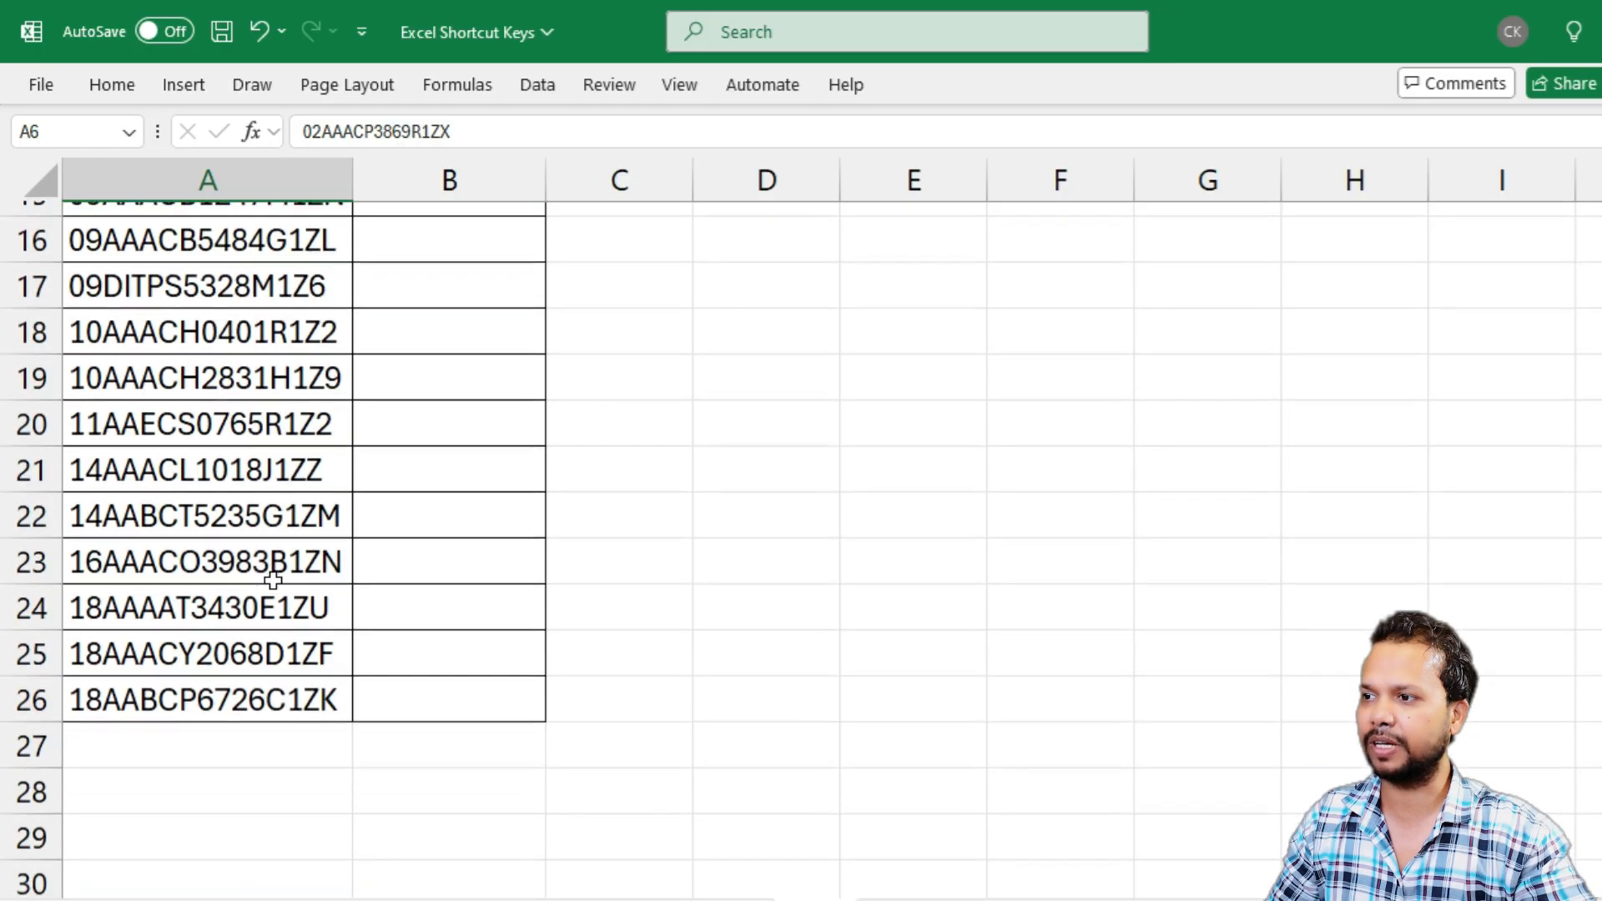
pyautogui.scroll(3, 275, 583)
pyautogui.scroll(2, 273, 580)
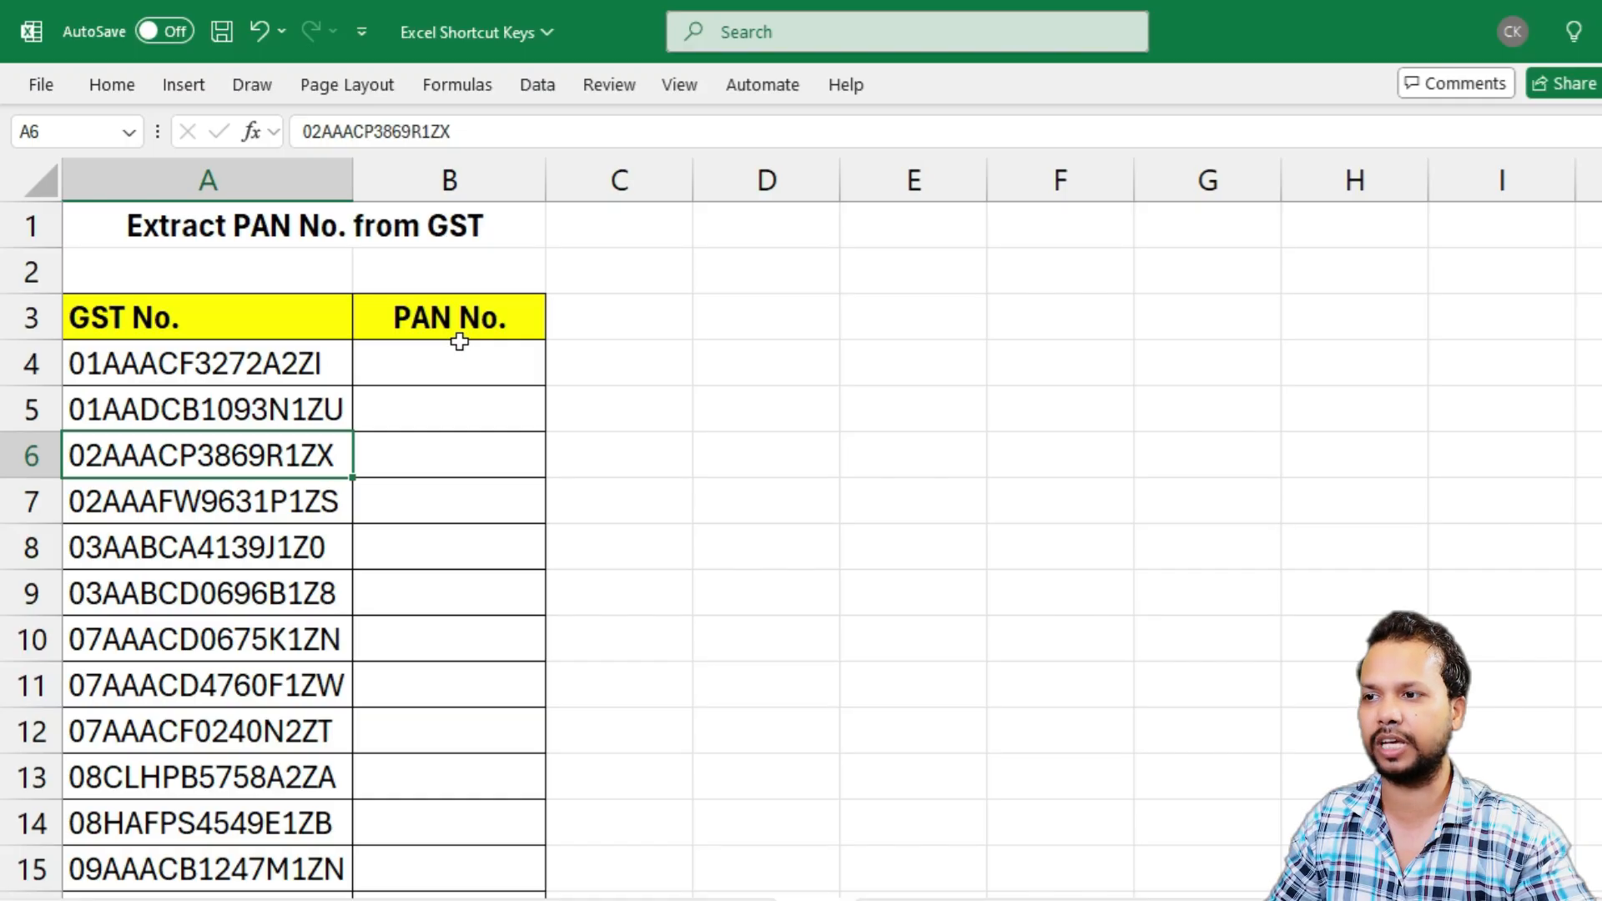
pyautogui.doubleClick(118, 365)
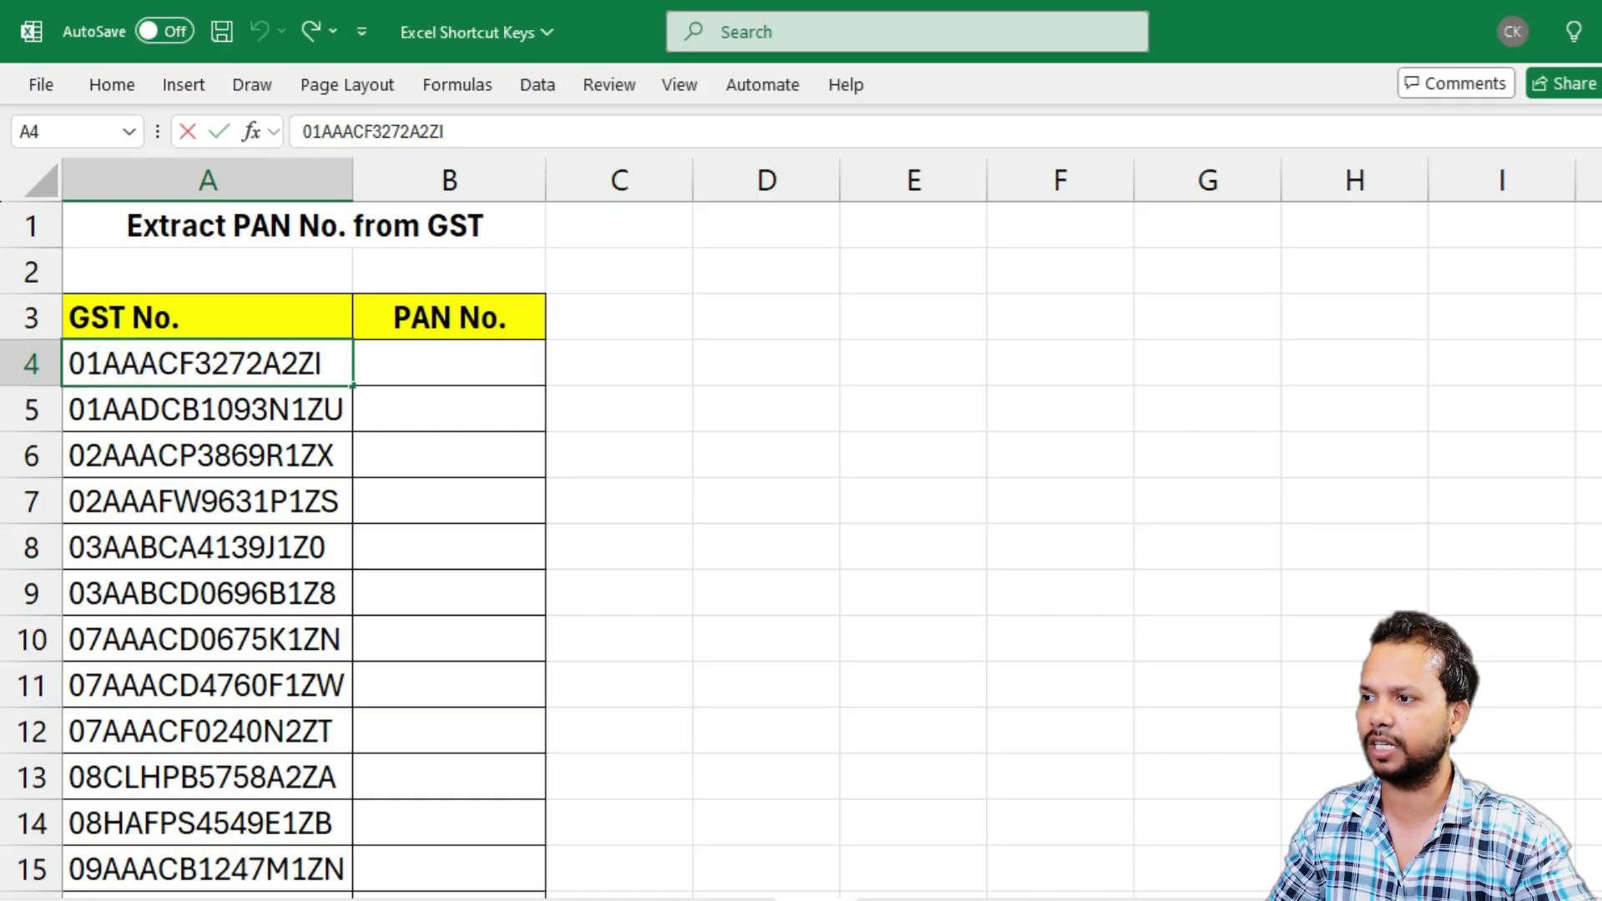
pyautogui.moveTo(102, 363); pyautogui.dragTo(280, 363)
pyautogui.hotkey('ctrl', 'c')
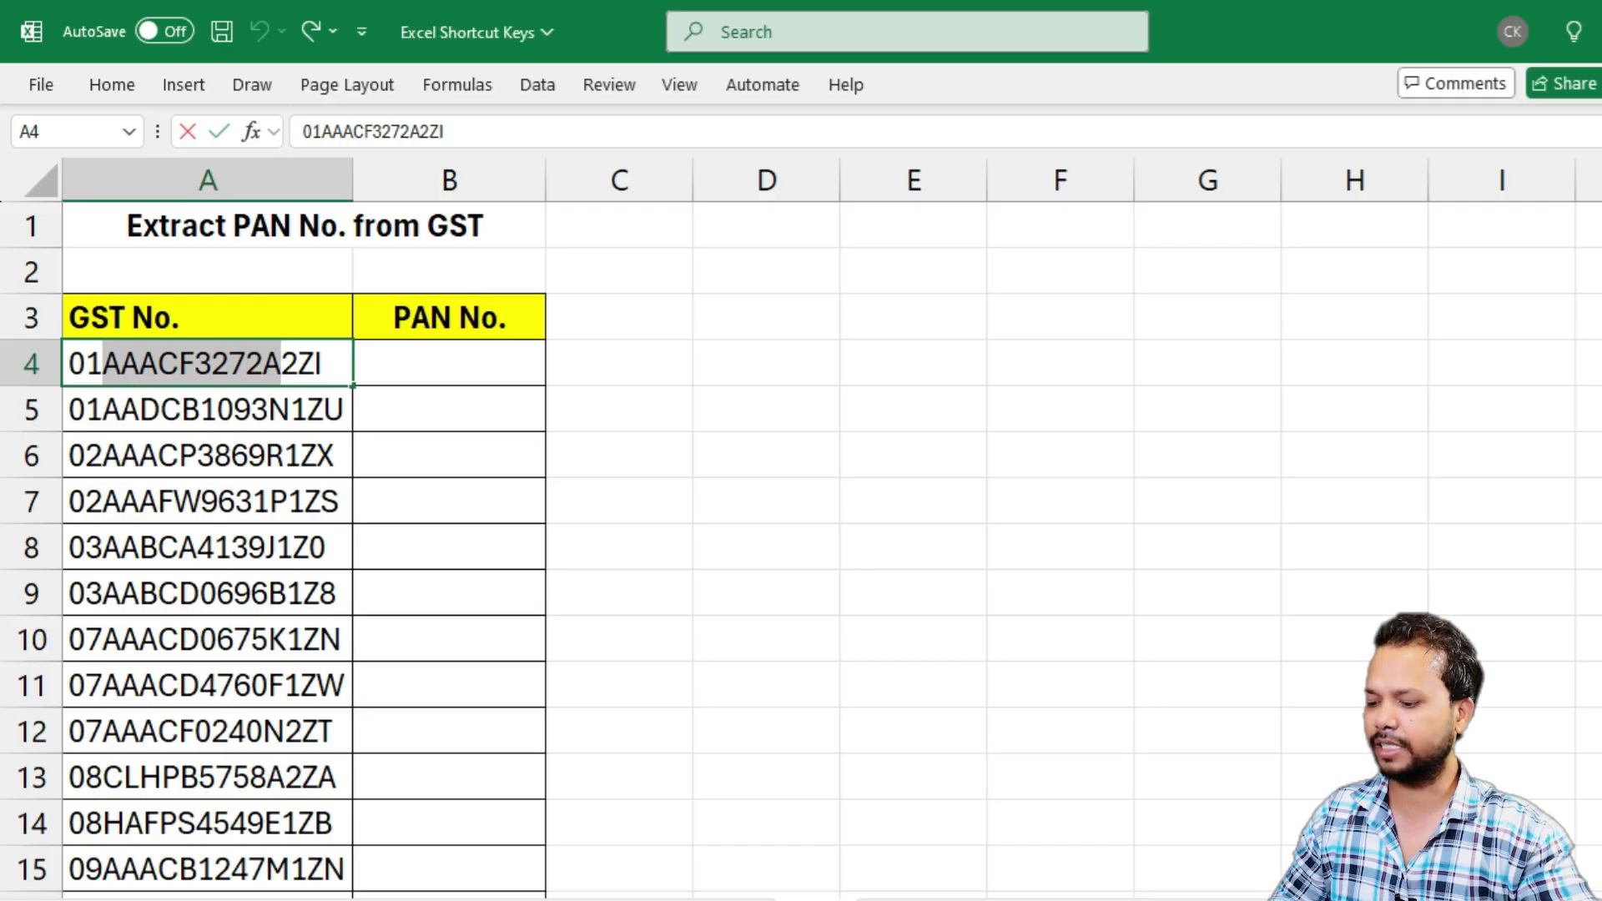
pyautogui.click(461, 370)
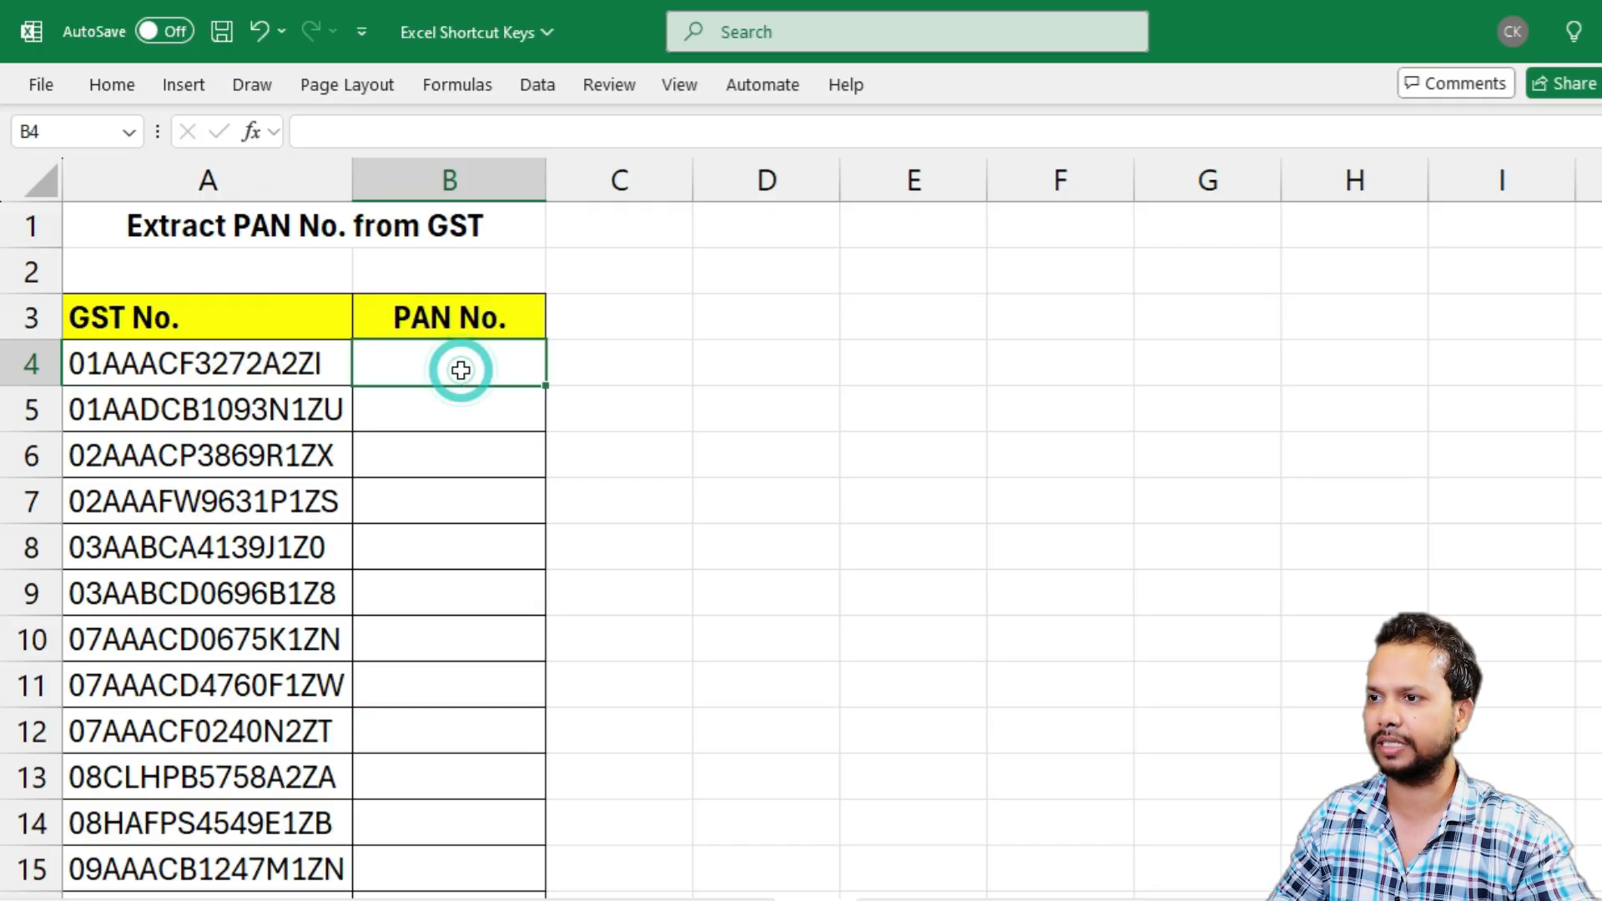
pyautogui.hotkey('ctrl', 'v')
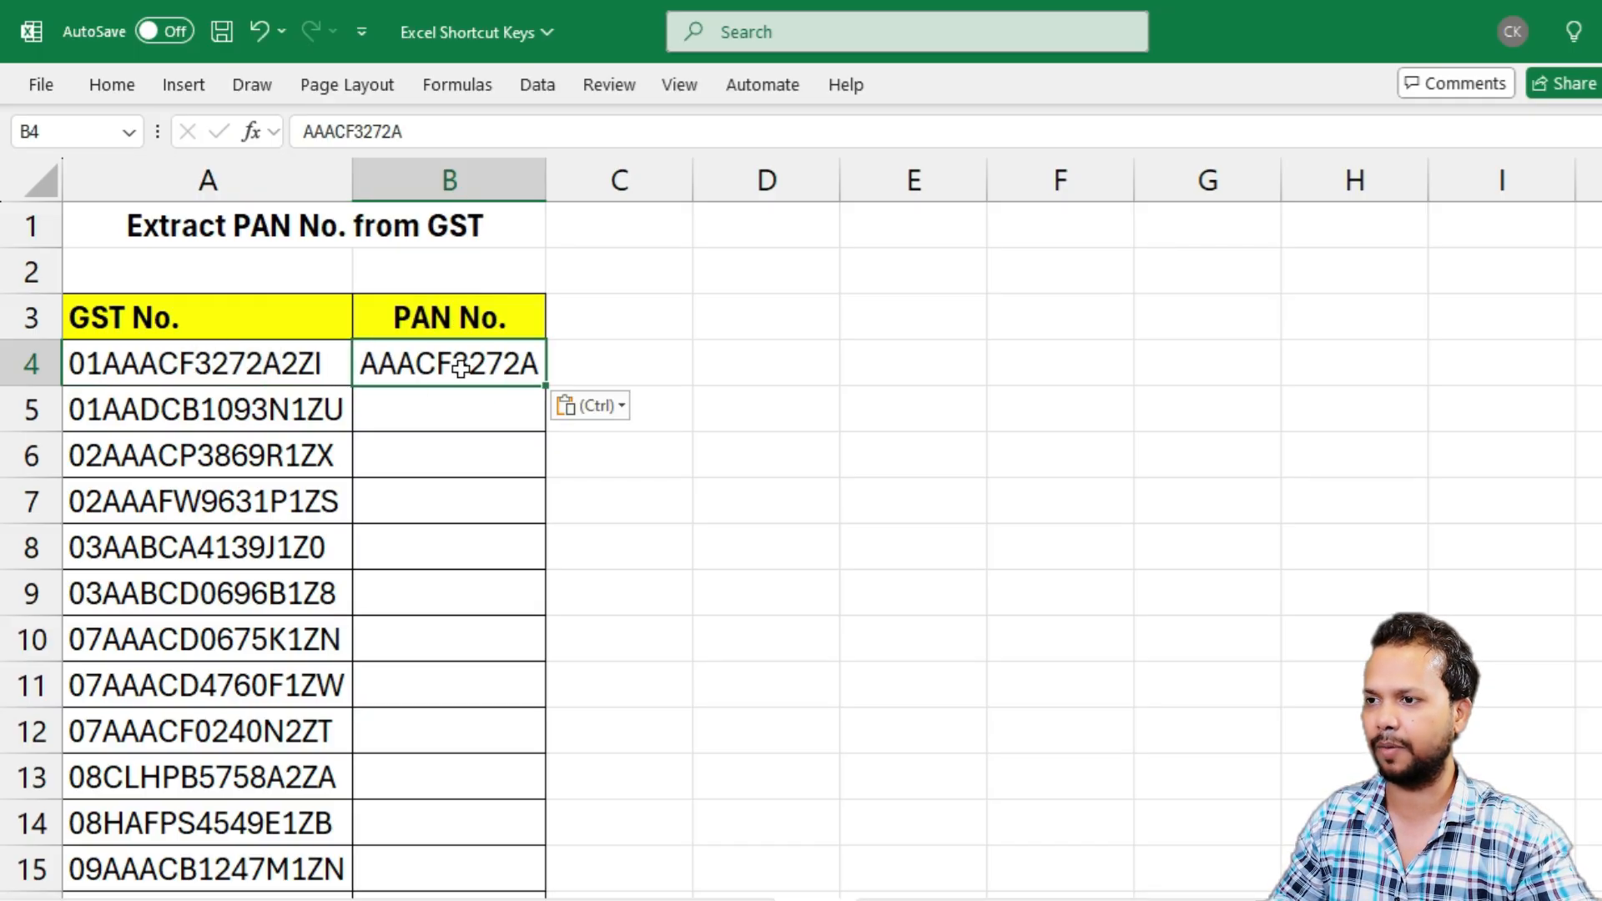
# Flash Fill the rest of the PAN No. column from the B4 example and check the extracted values against the GST numbers
pyautogui.hotkey('ctrl', 'e')
pyautogui.click(425, 425)
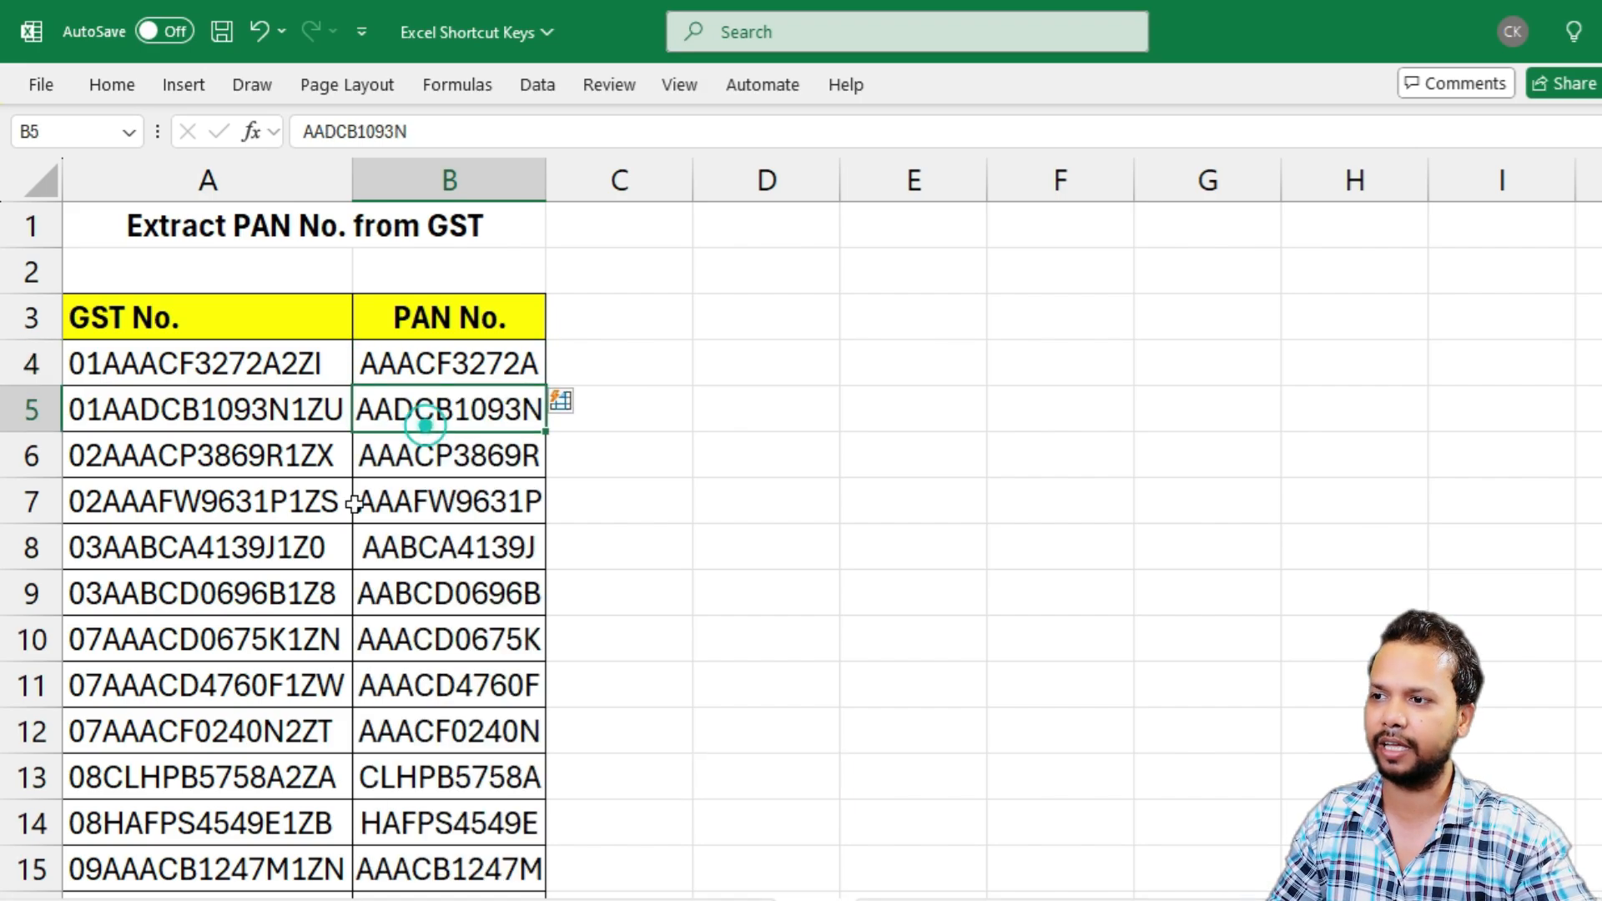
pyautogui.press('Left')
pyautogui.moveTo(169, 390); pyautogui.dragTo(170, 899)
pyautogui.click(463, 548)
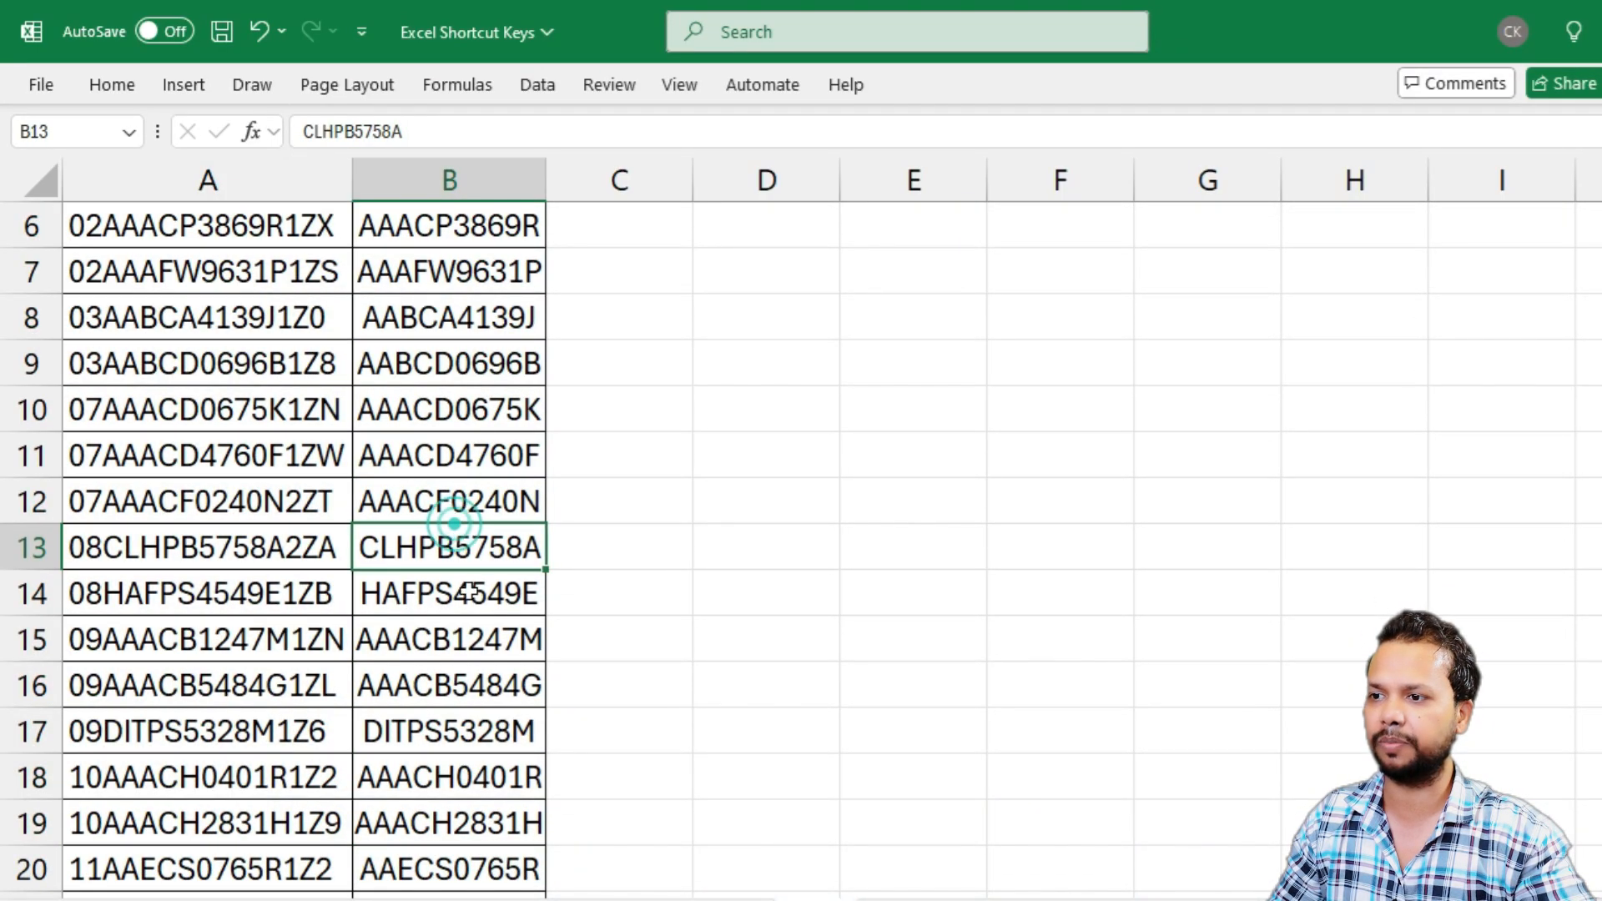
pyautogui.scroll(-3, 470, 638)
pyautogui.scroll(5, 470, 638)
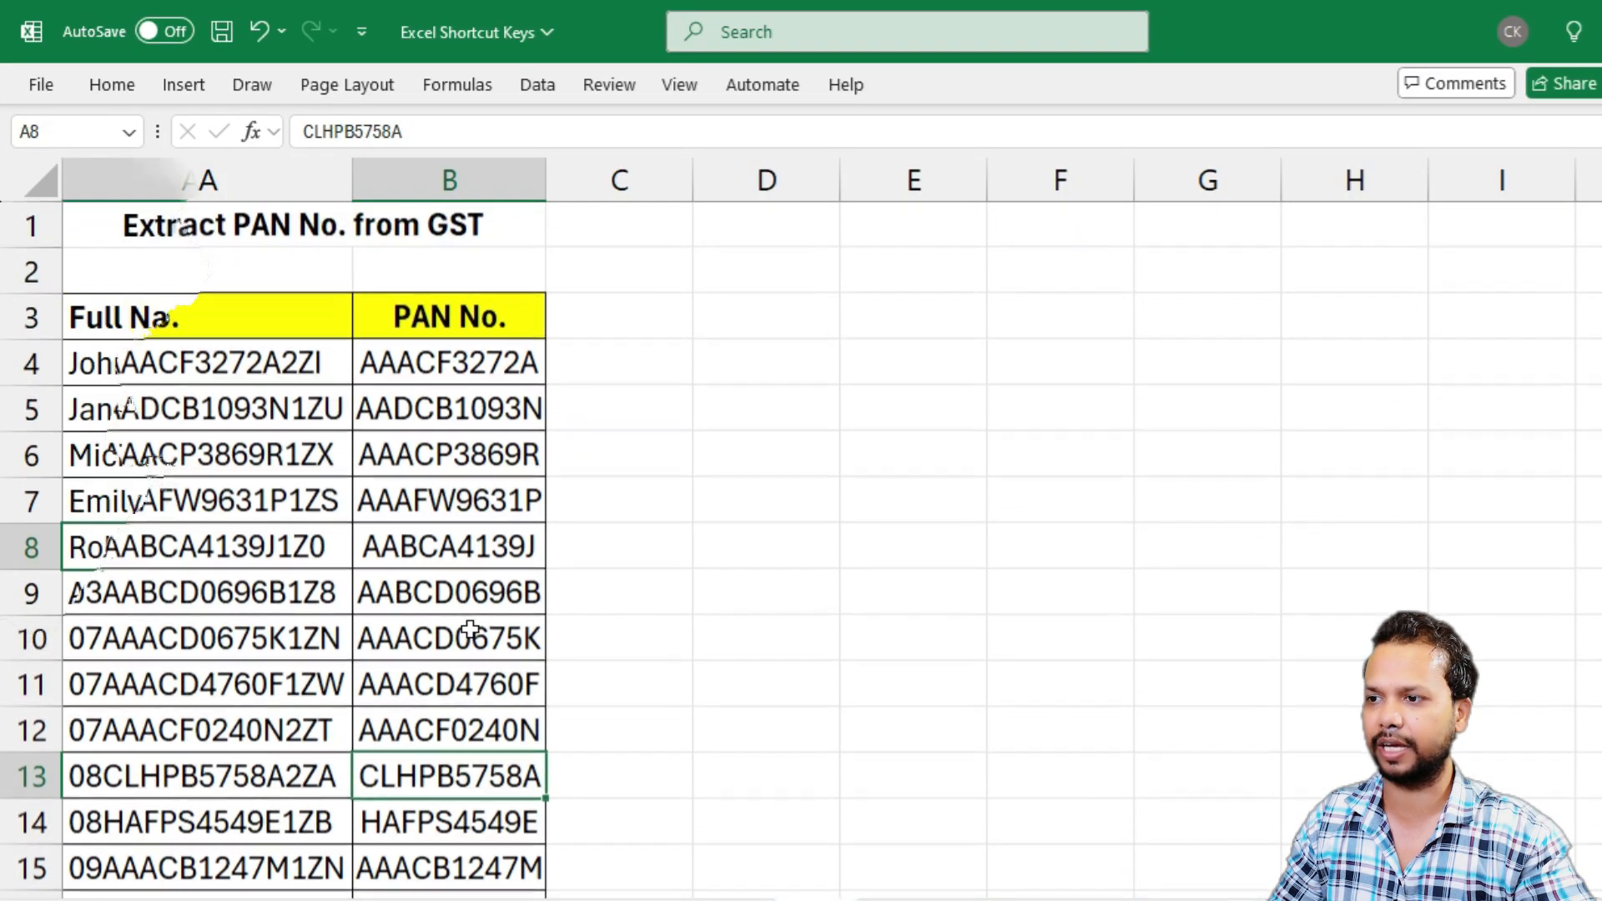
# Highlight the Full Name, First Name and Last Name columns to examine the layout of the name extraction table
pyautogui.click(236, 313)
pyautogui.hotkey('ctrl', 'shift', 'Down')
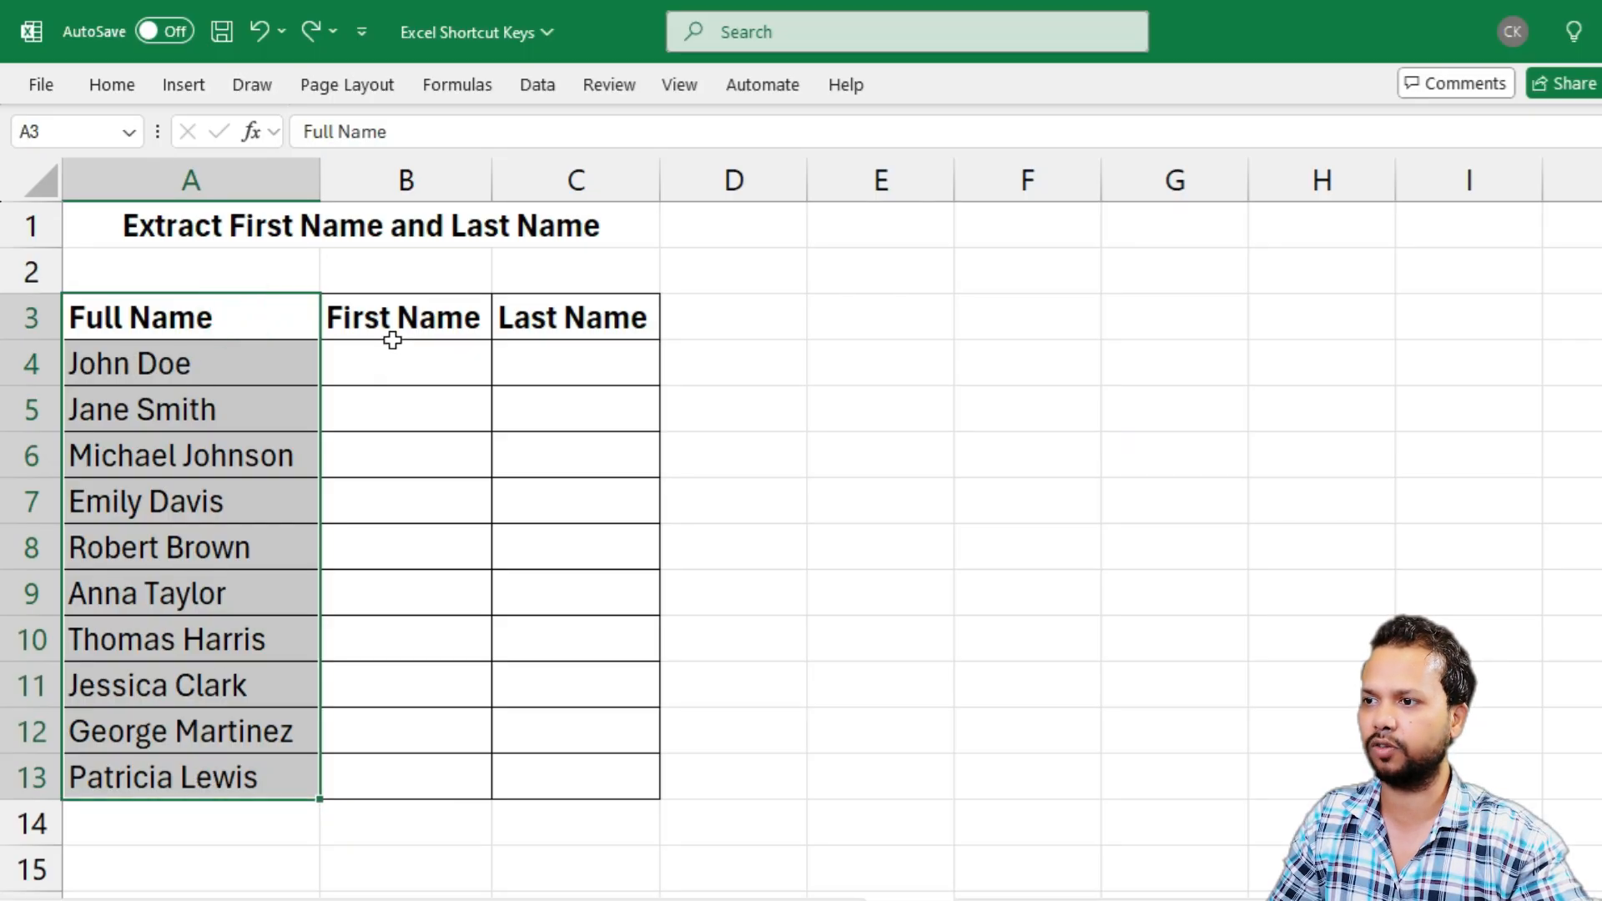
pyautogui.moveTo(390, 332); pyautogui.dragTo(390, 503)
pyautogui.moveTo(576, 321); pyautogui.dragTo(587, 500)
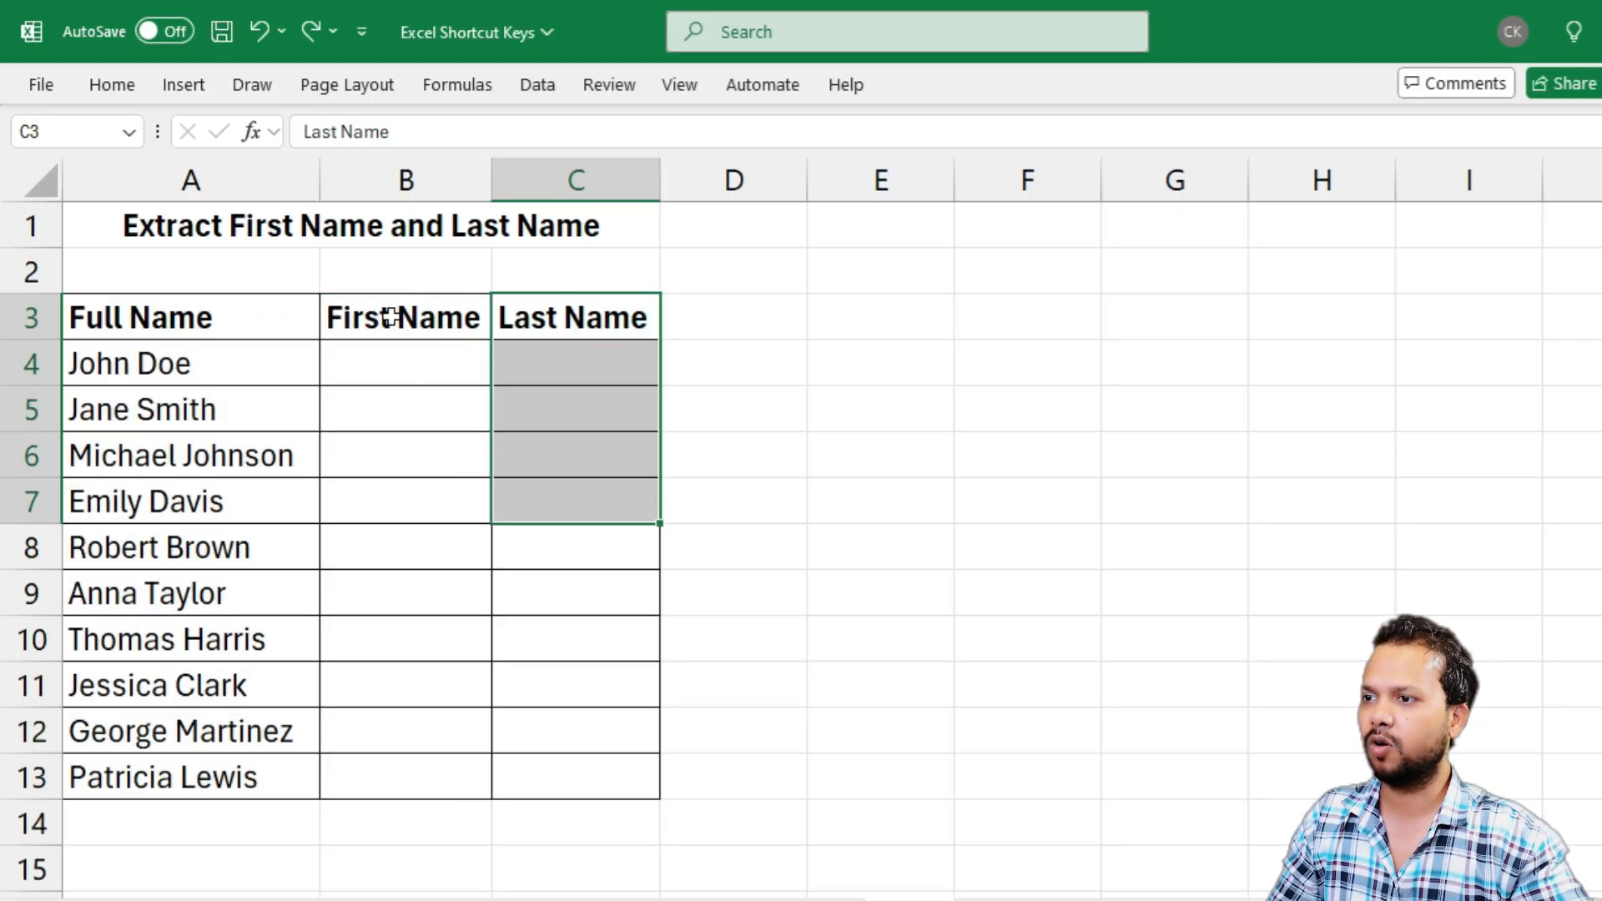
pyautogui.moveTo(386, 317); pyautogui.dragTo(404, 799)
pyautogui.moveTo(566, 305); pyautogui.dragTo(511, 772)
pyautogui.click(371, 561)
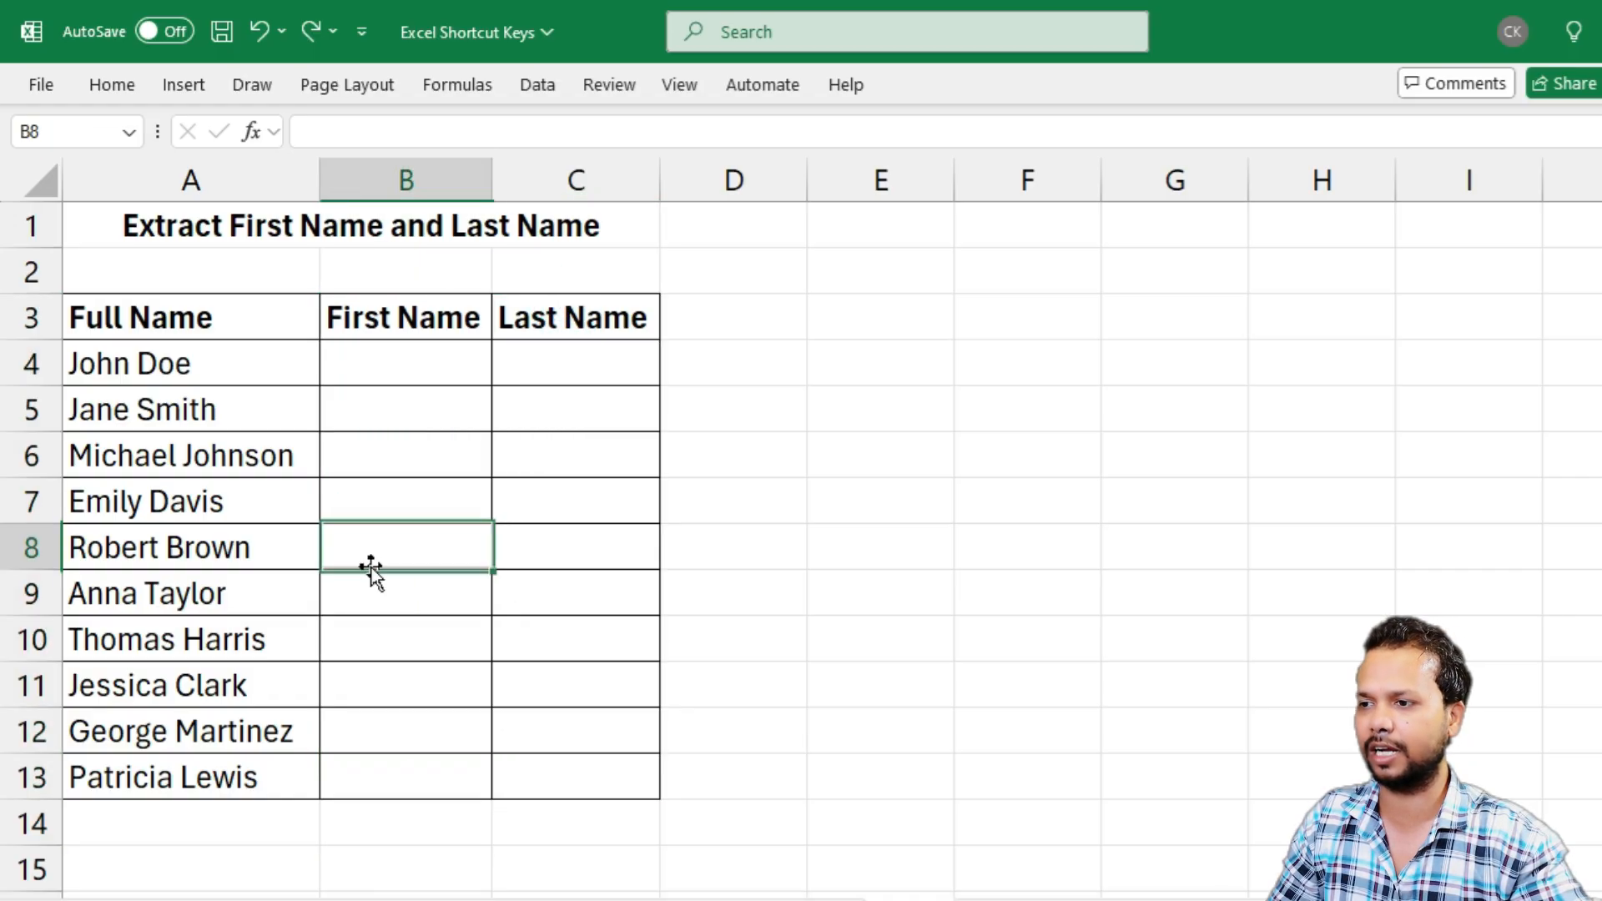
# Enter the first name from A4 in B4 and the last name in C4 as example values
pyautogui.click(164, 361)
pyautogui.click(376, 359)
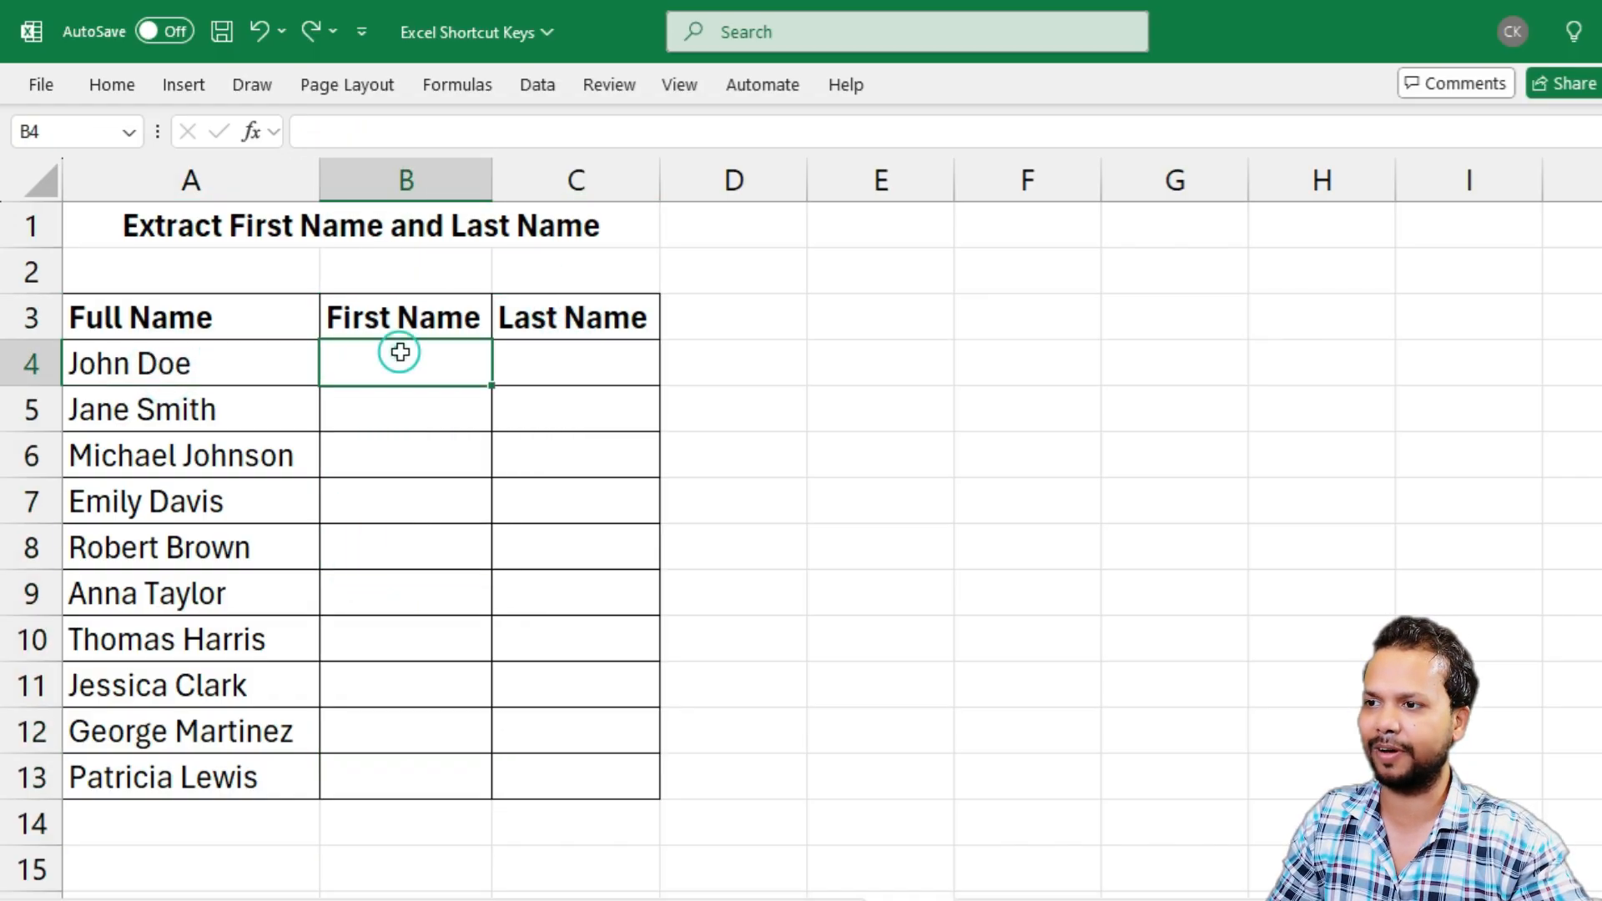
pyautogui.write('John')
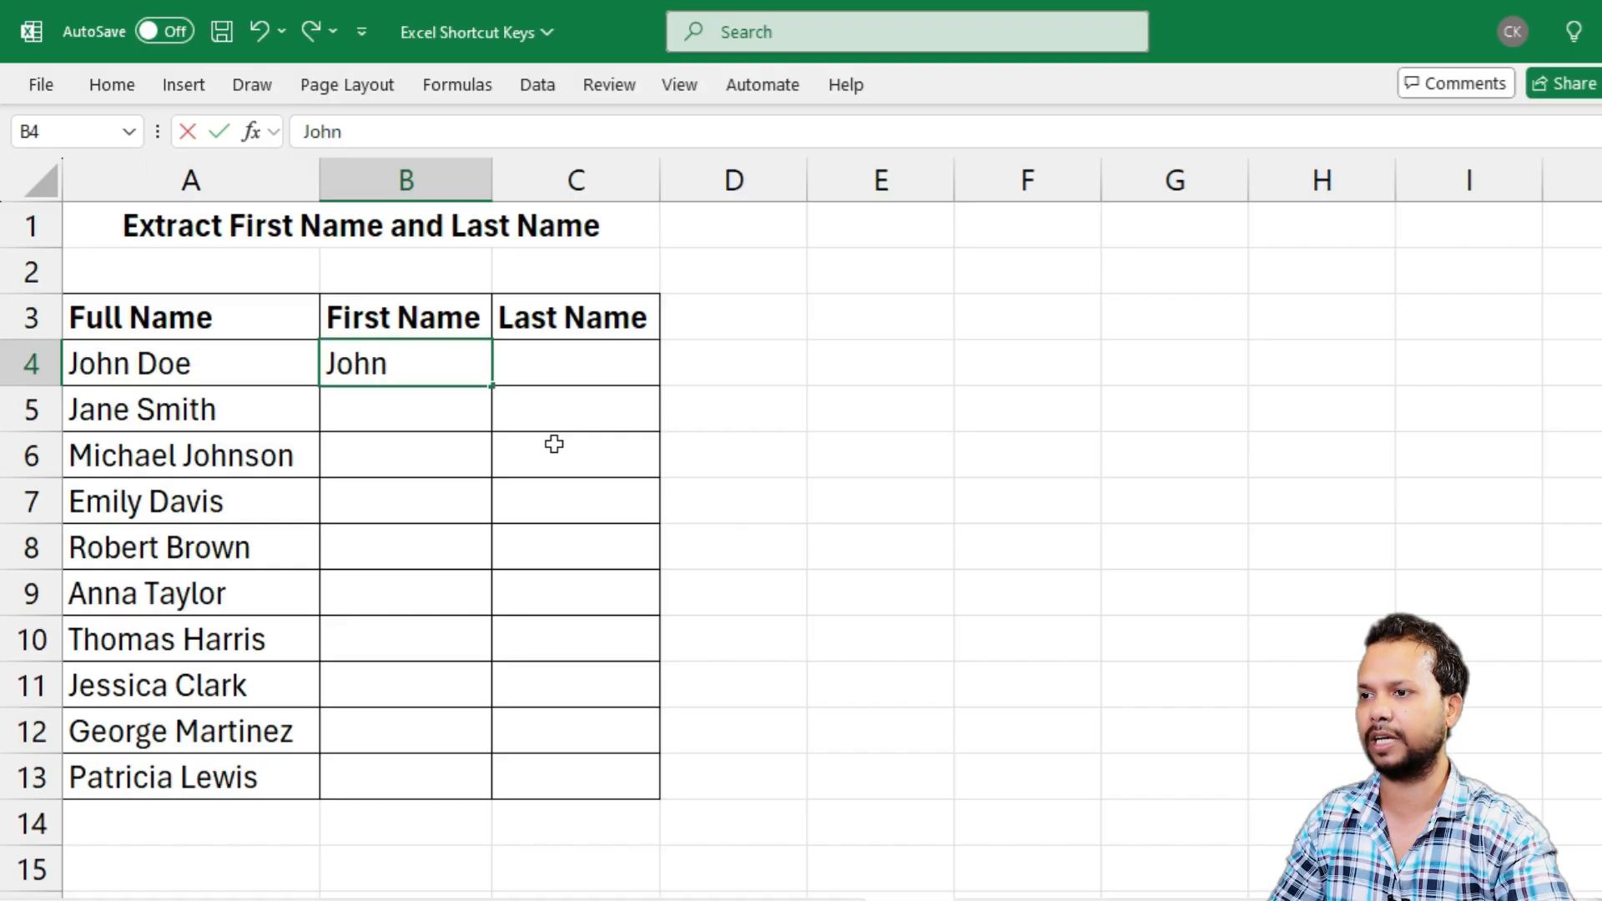
pyautogui.press('Tab')
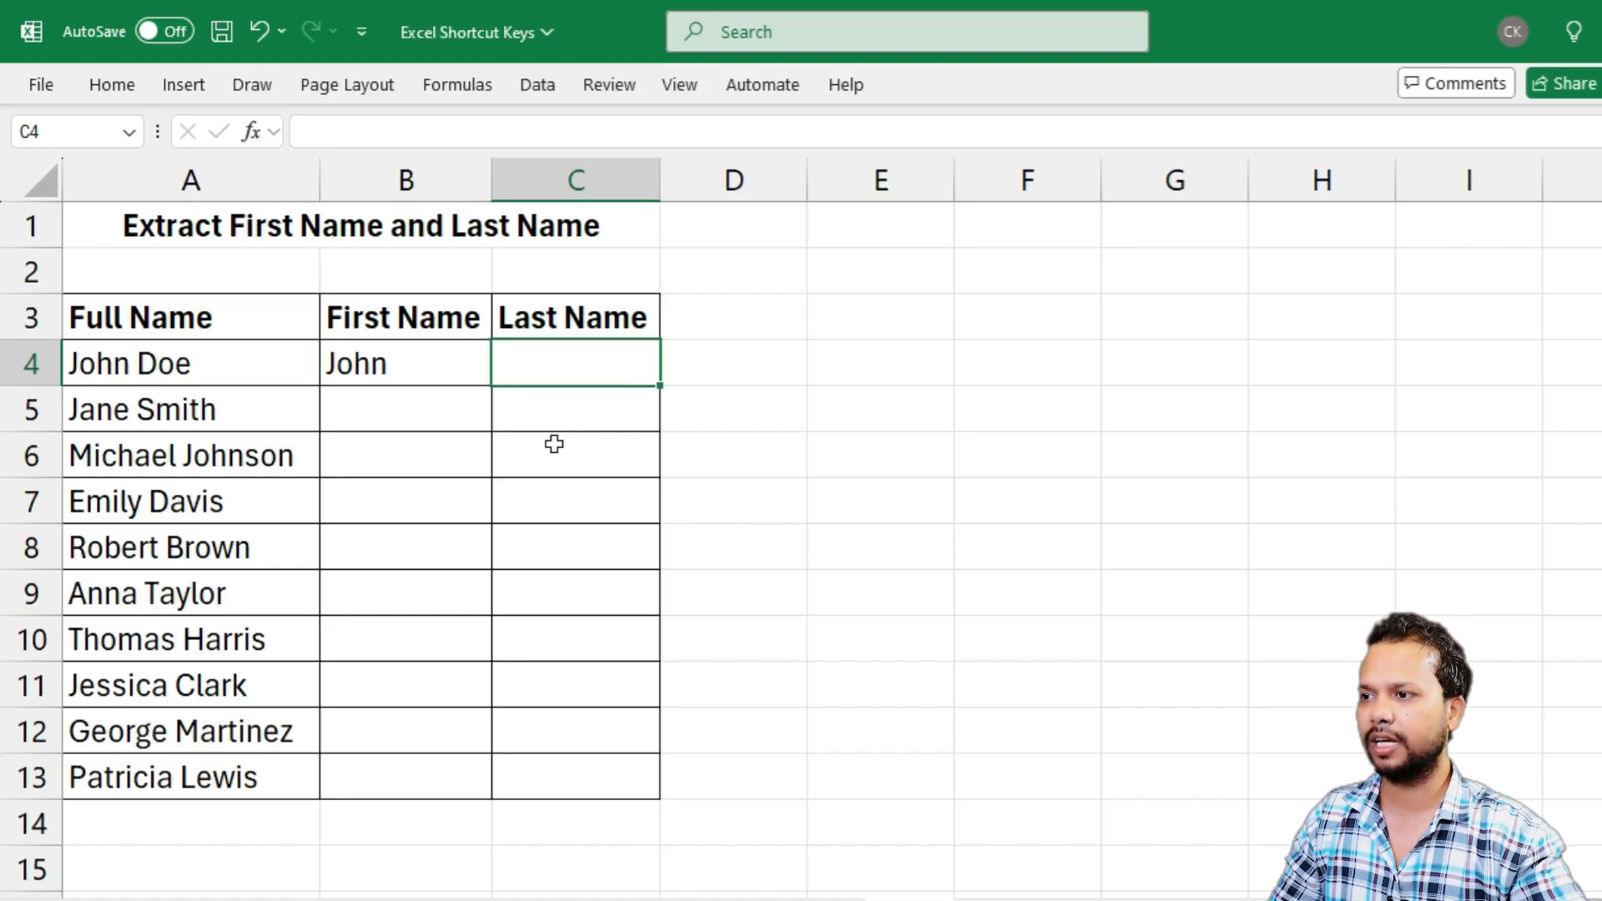
pyautogui.write('Doe')
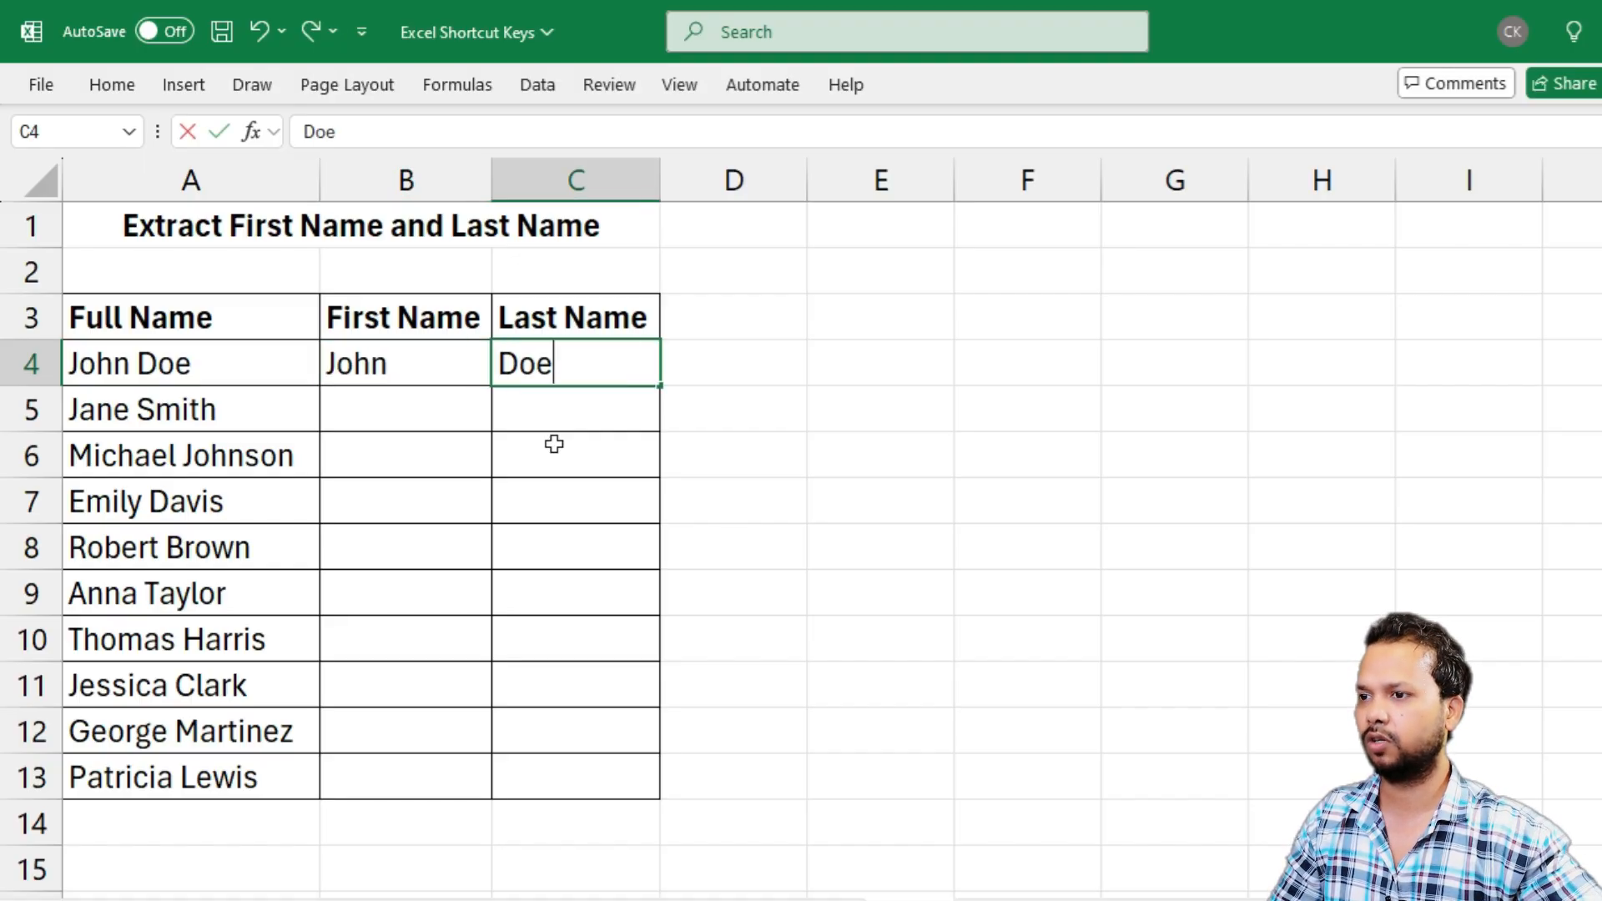
pyautogui.press('Return')
# Flash Fill the First Name column from the B4 example and compare the results with the full names
pyautogui.click(418, 346)
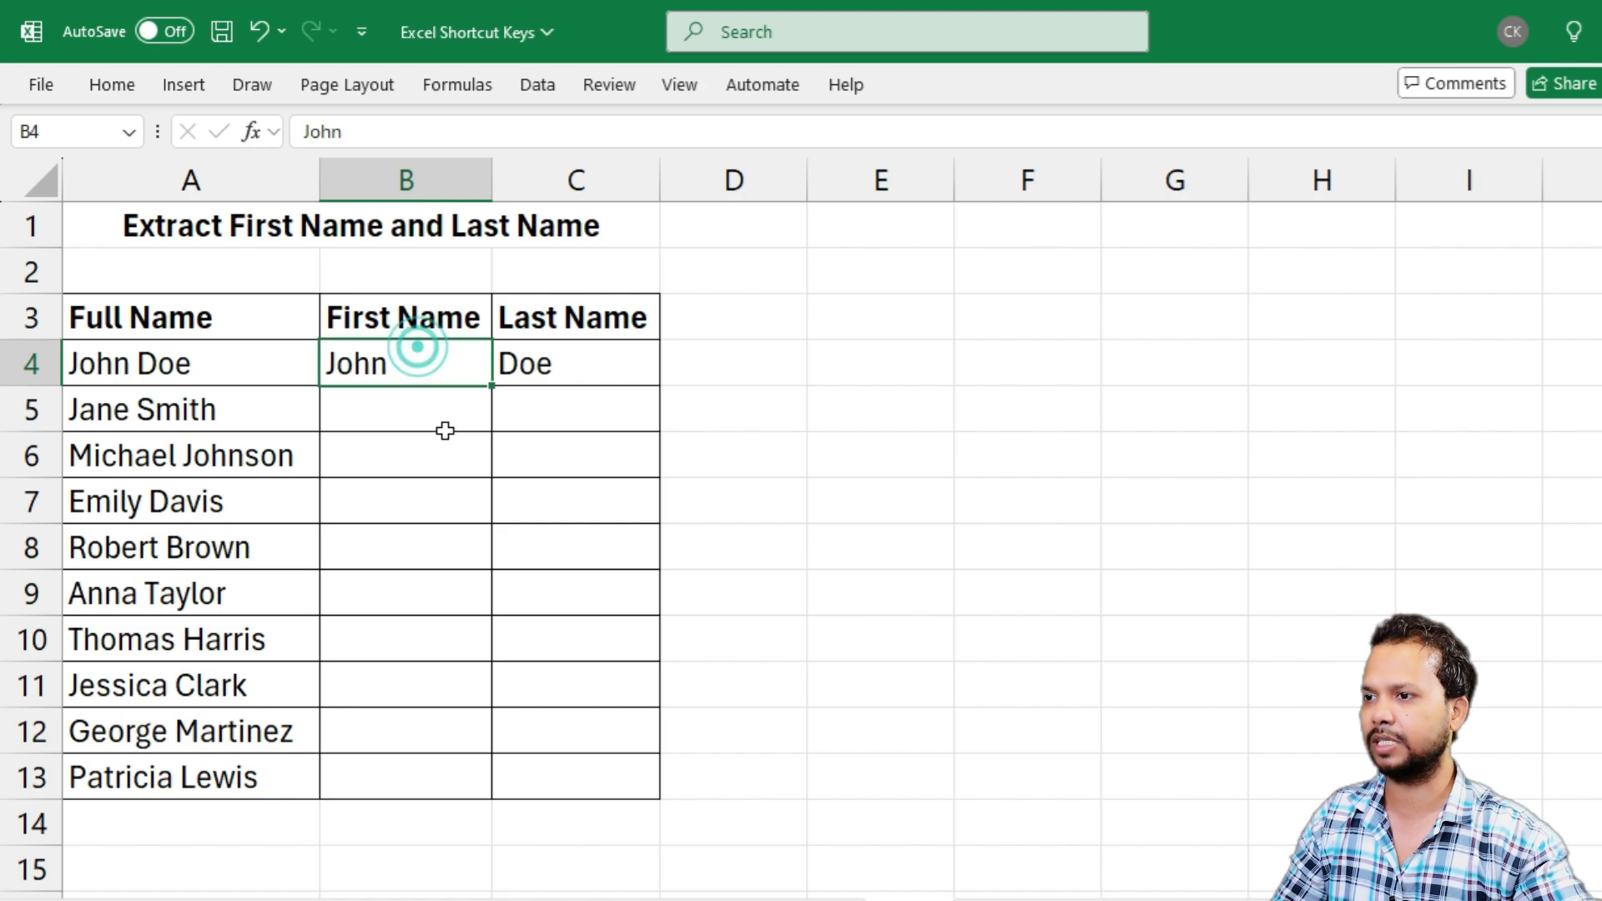
pyautogui.hotkey('ctrl', 'e')
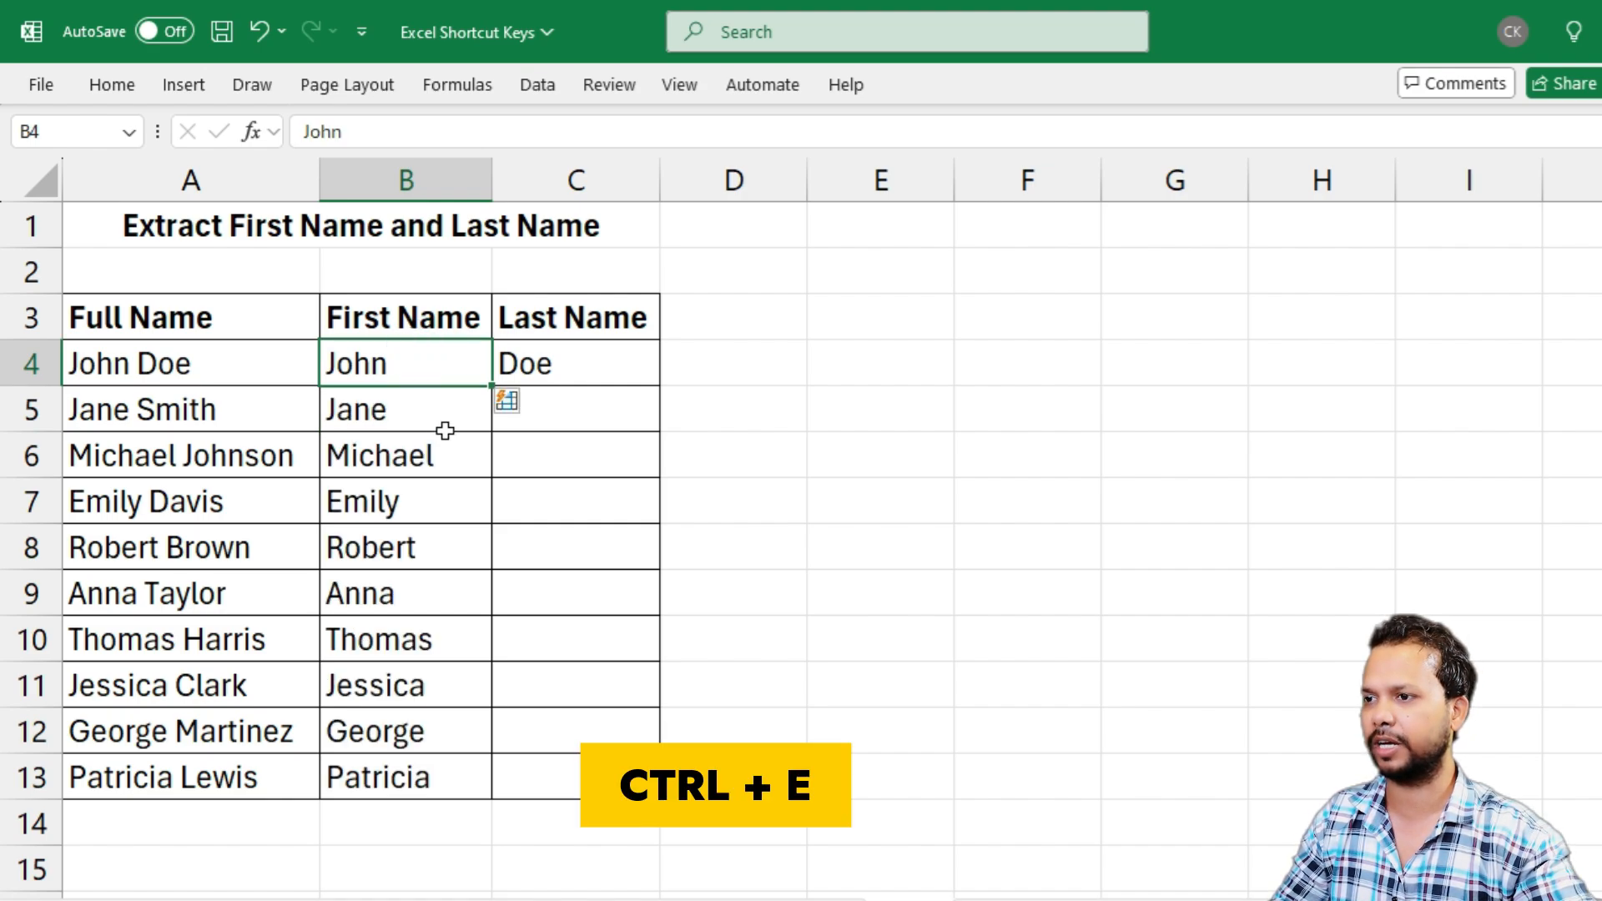
pyautogui.moveTo(233, 358); pyautogui.dragTo(215, 772)
pyautogui.moveTo(435, 363); pyautogui.dragTo(386, 773)
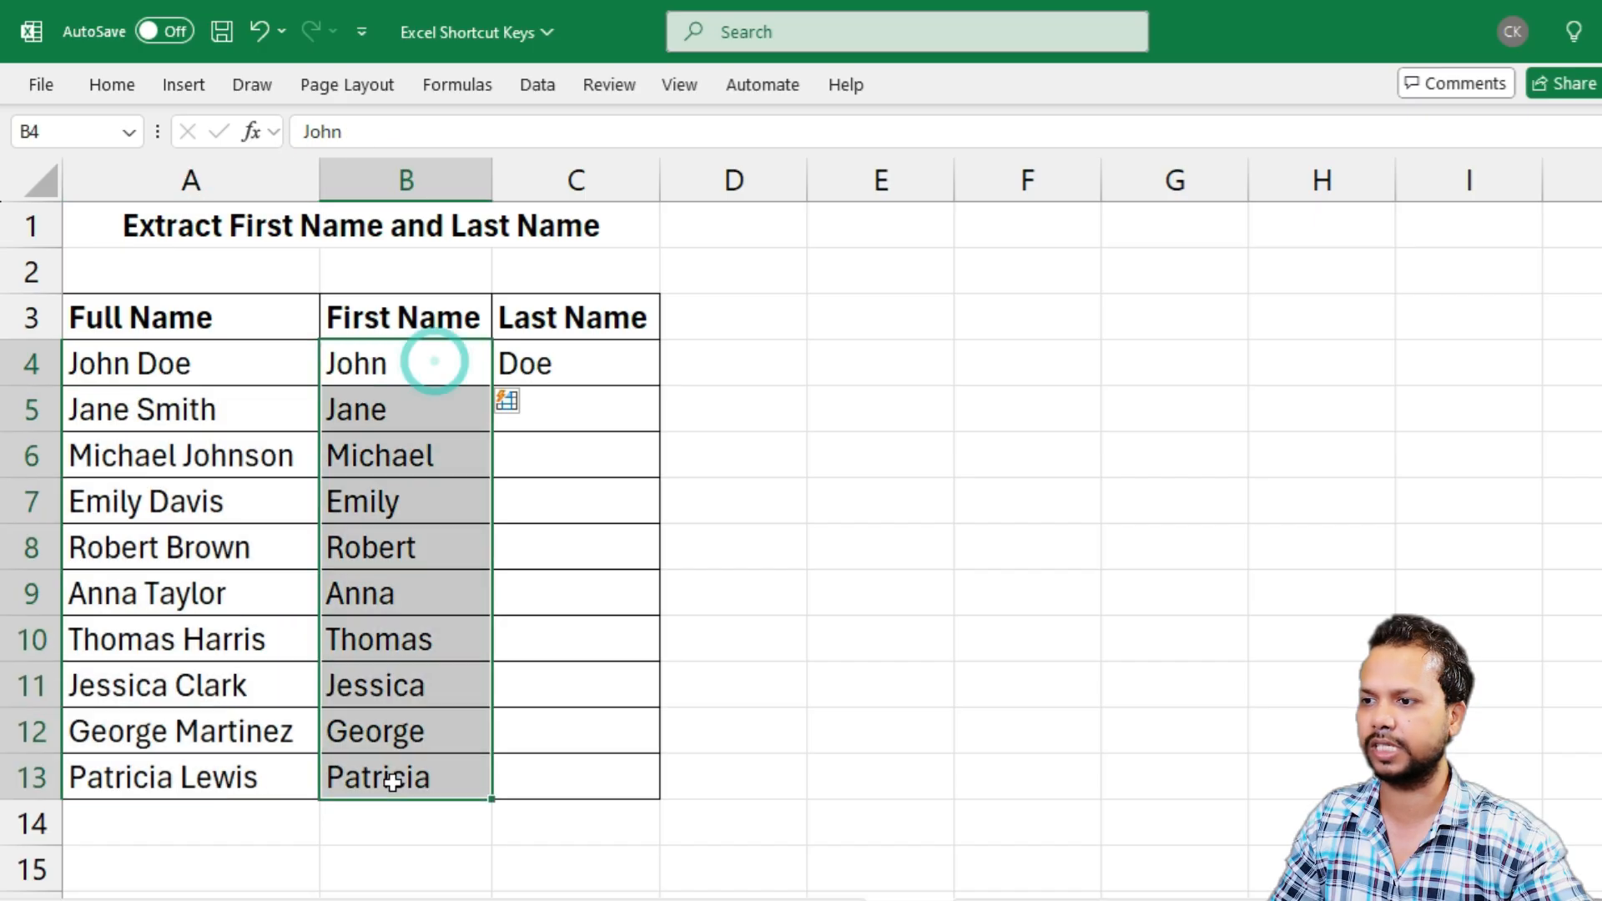
# Flash Fill the Last Name column from the C4 example and compare the results with the full names
pyautogui.click(584, 360)
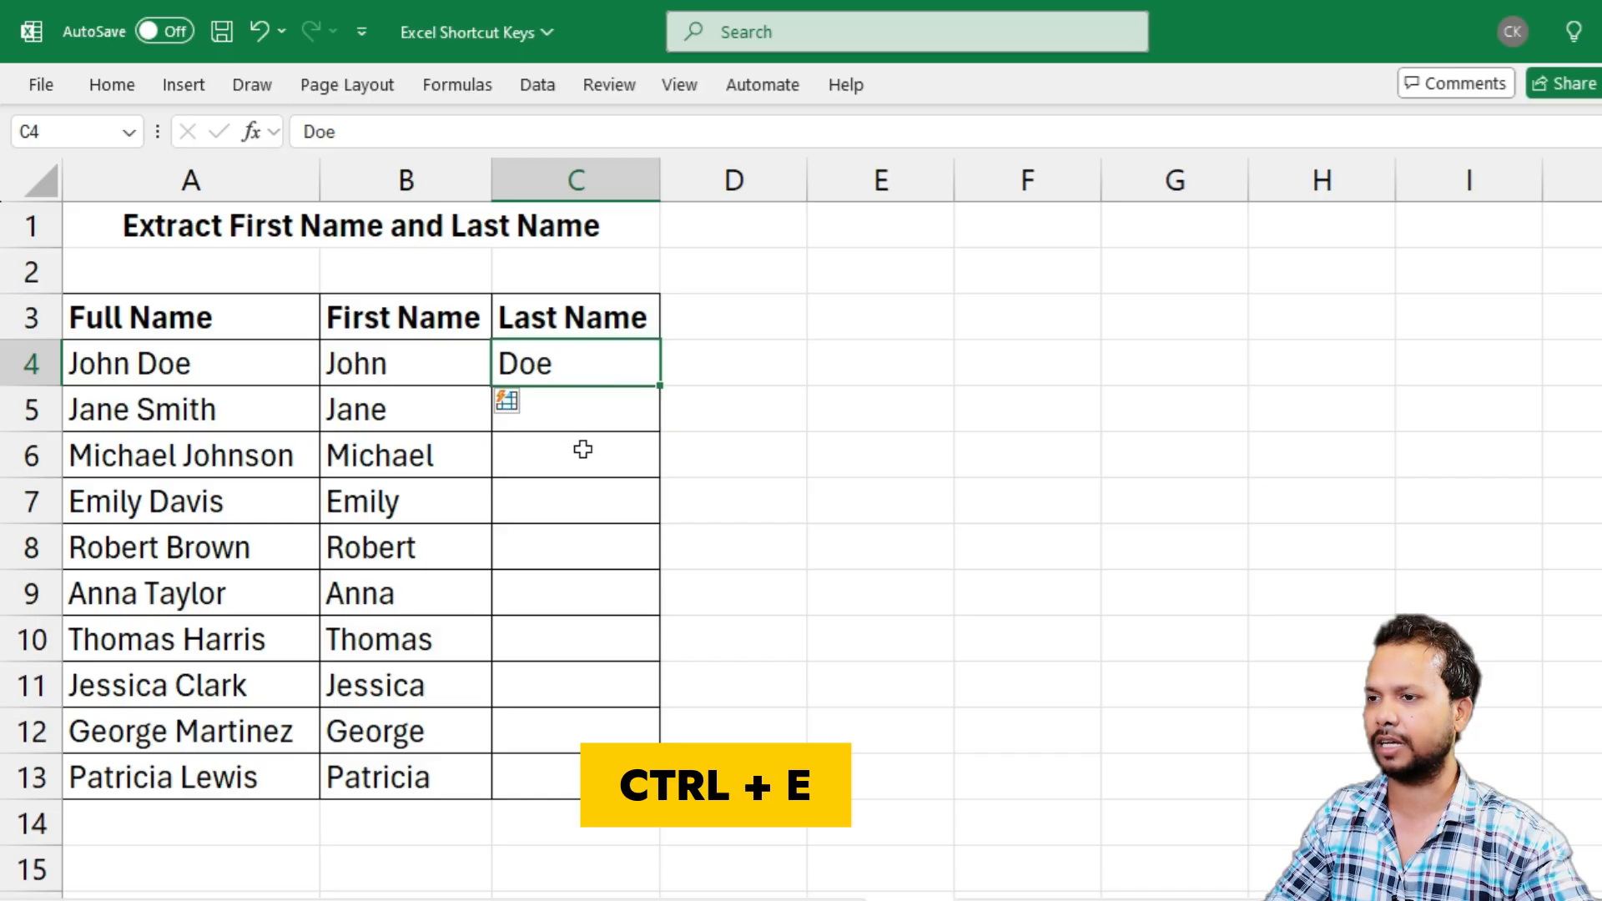
pyautogui.hotkey('ctrl', 'e')
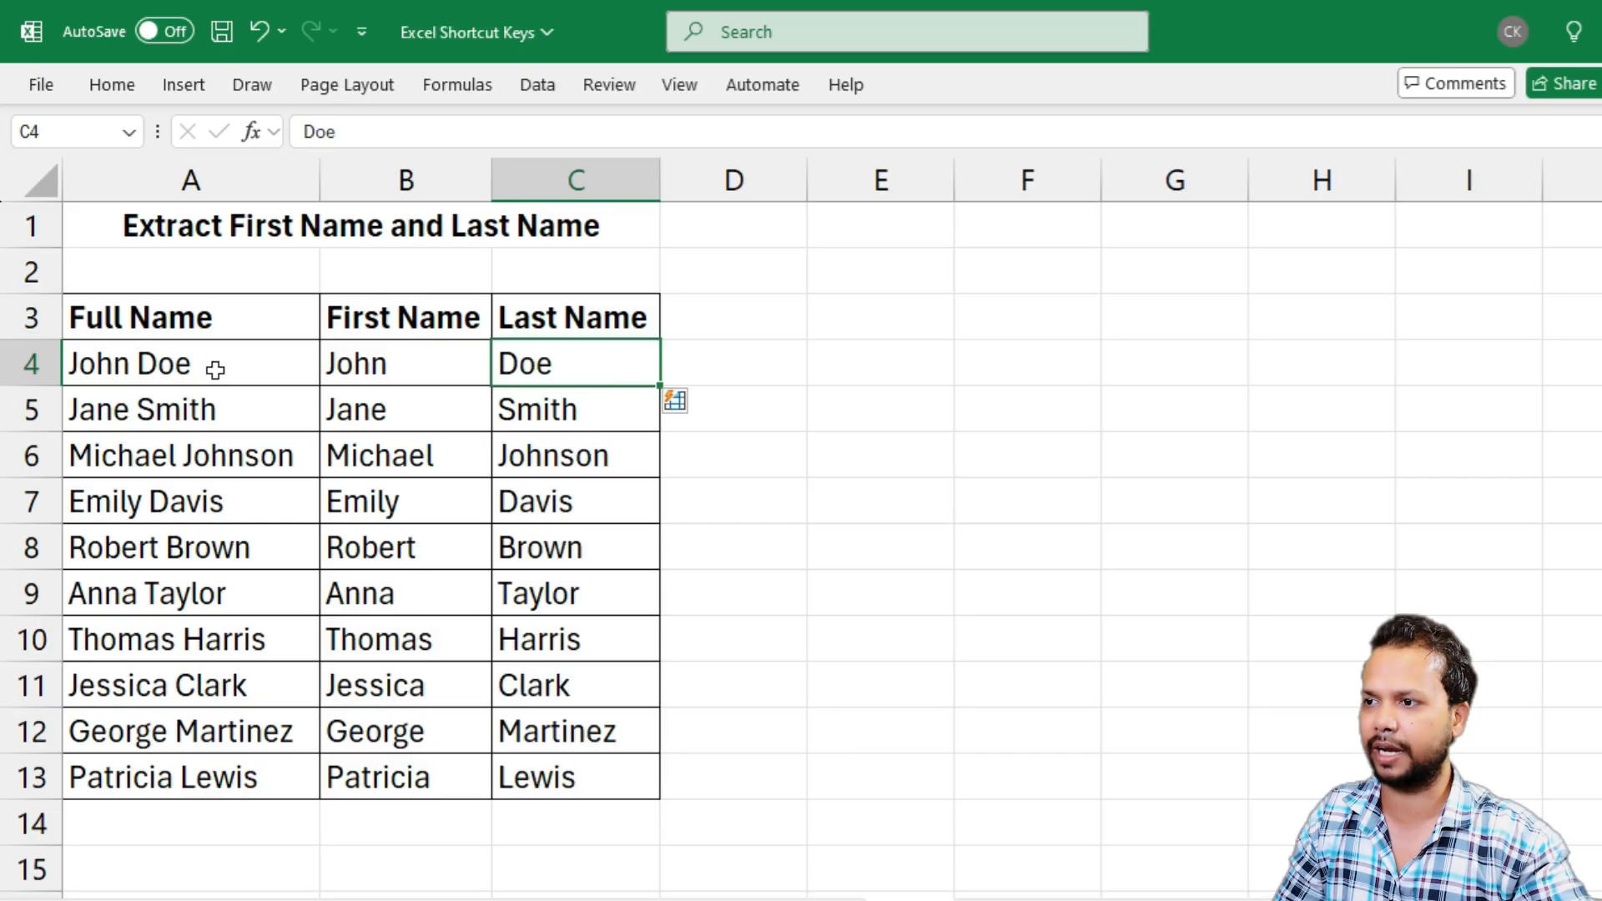
pyautogui.moveTo(214, 364); pyautogui.dragTo(188, 776)
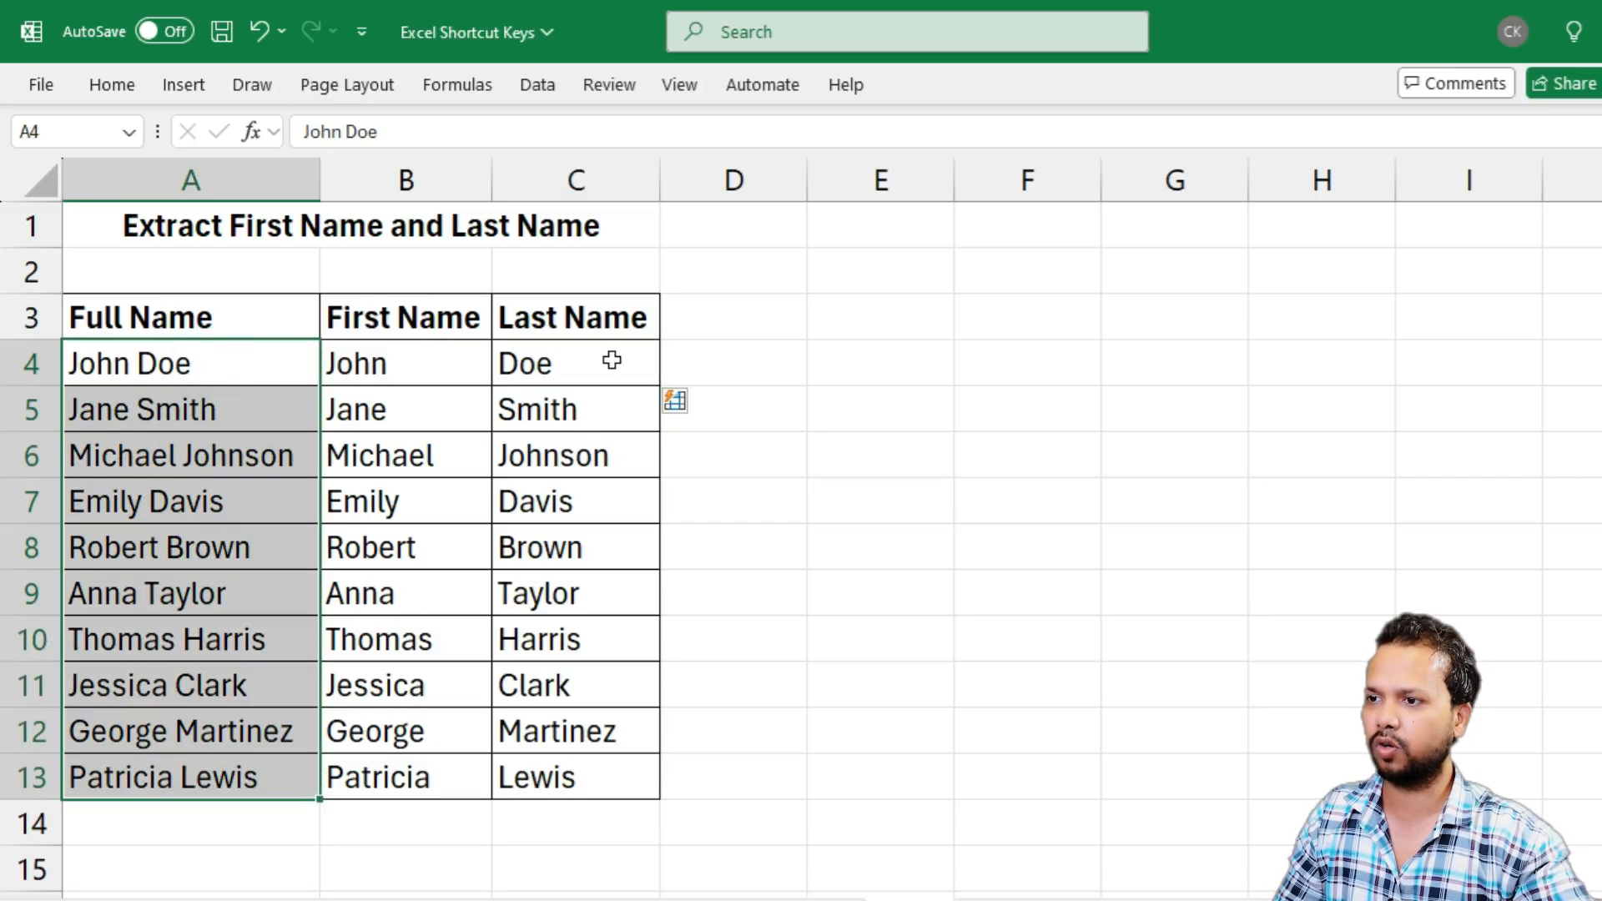
pyautogui.moveTo(611, 358); pyautogui.dragTo(593, 759)
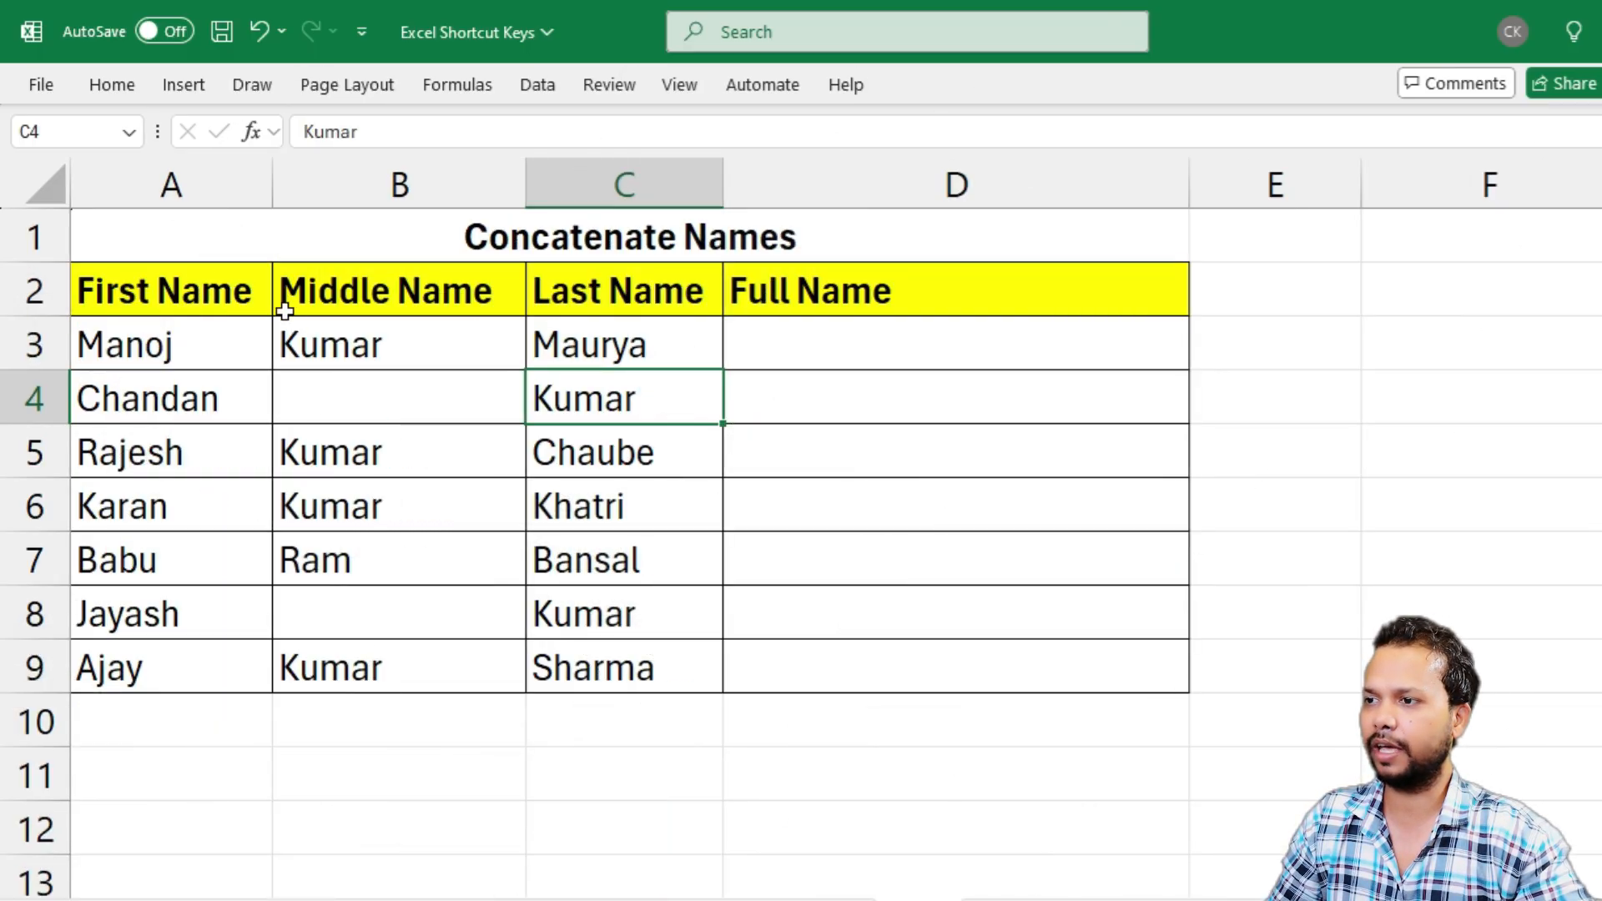
# In the Concatenate Names table, enter "Shri" followed by row 3's first, middle and last names as the full name in D3
pyautogui.moveTo(197, 286); pyautogui.dragTo(197, 625)
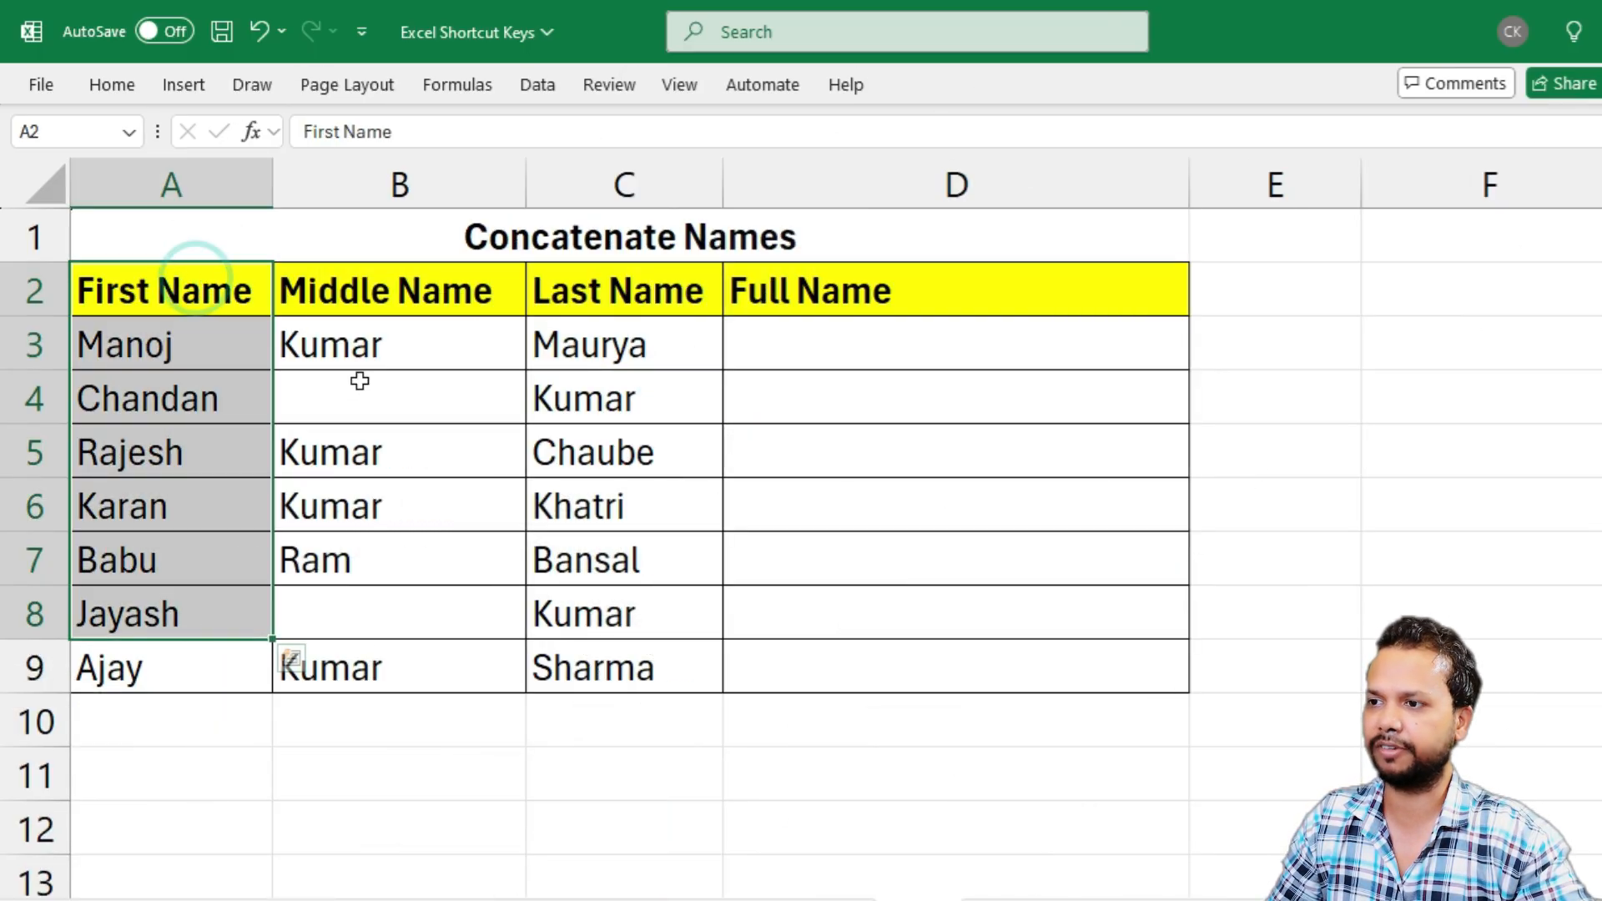
pyautogui.moveTo(382, 313); pyautogui.dragTo(383, 659)
pyautogui.moveTo(668, 300); pyautogui.dragTo(634, 666)
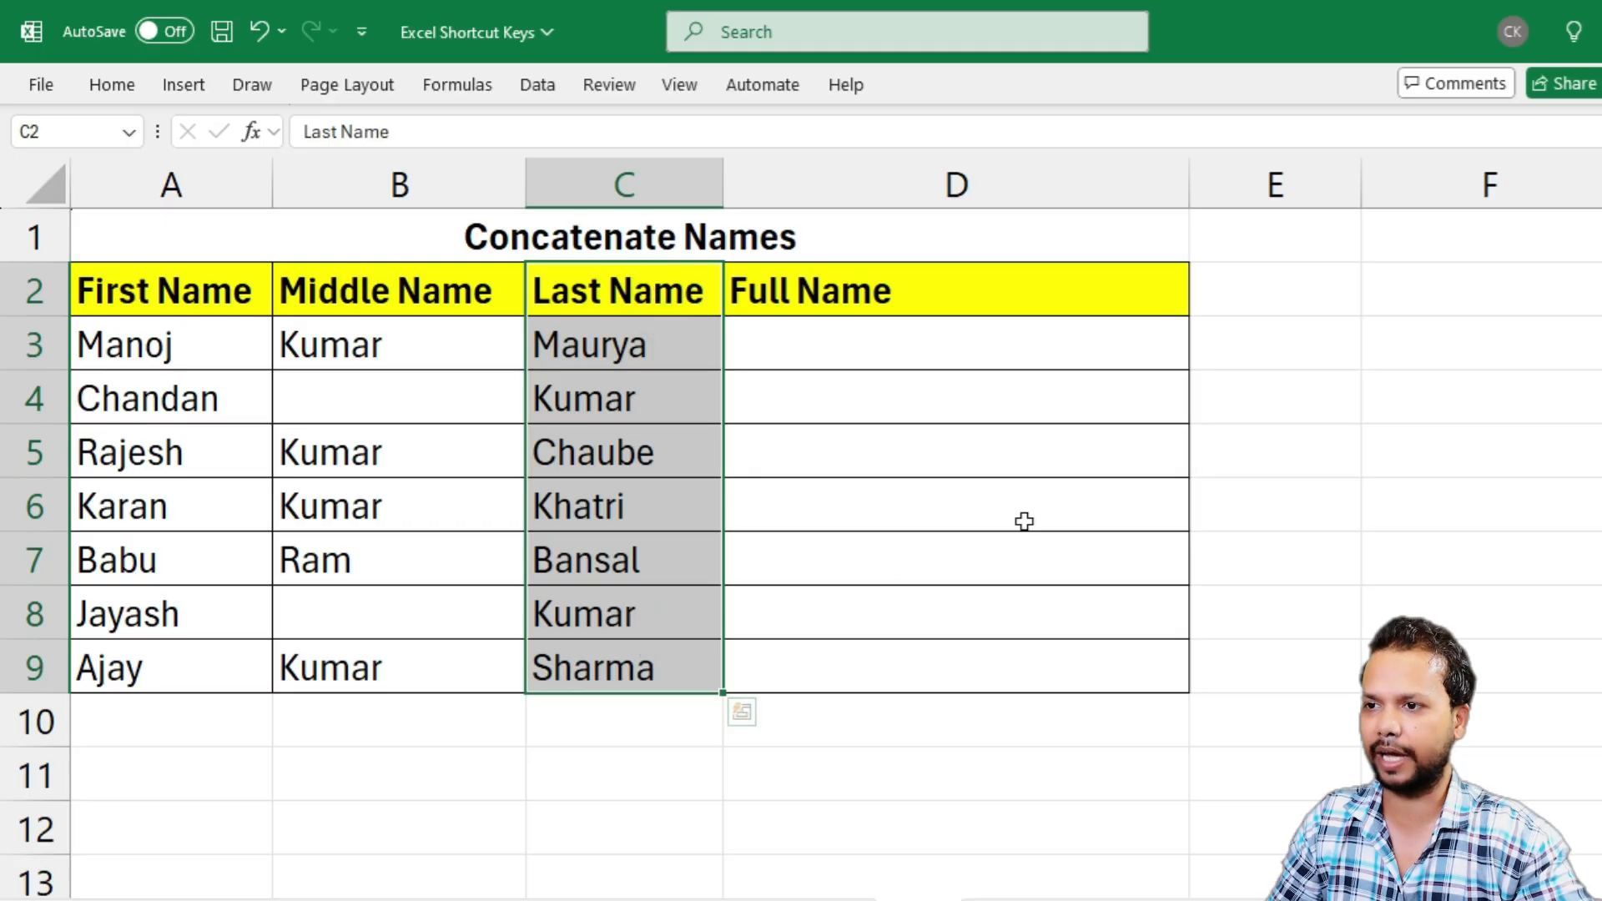
pyautogui.click(787, 346)
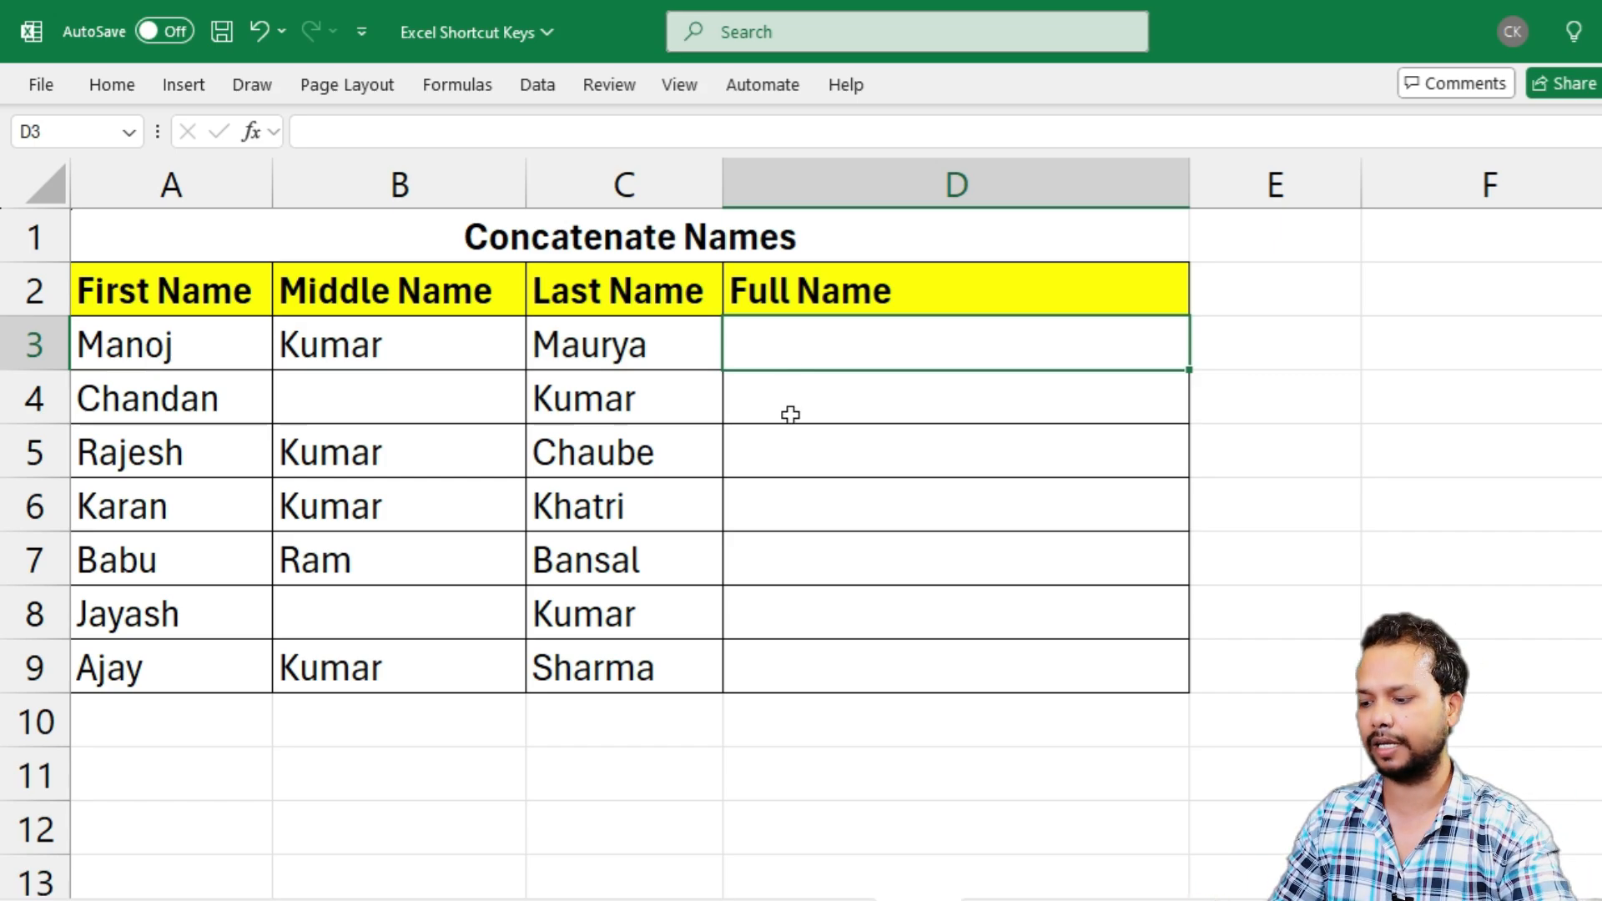
pyautogui.write('Shri')
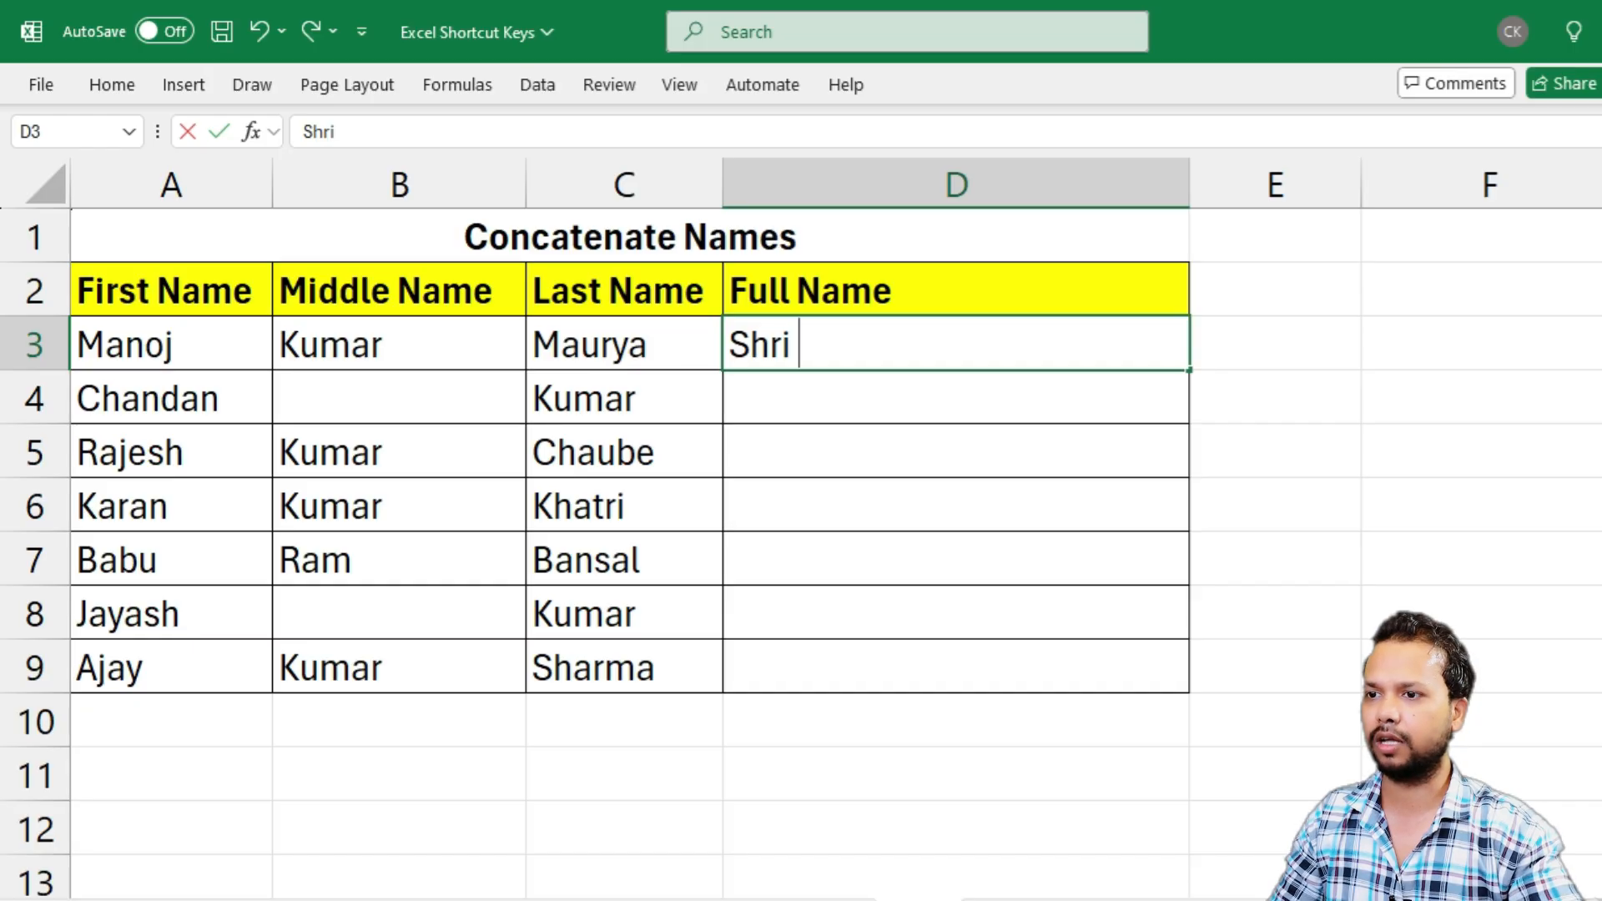
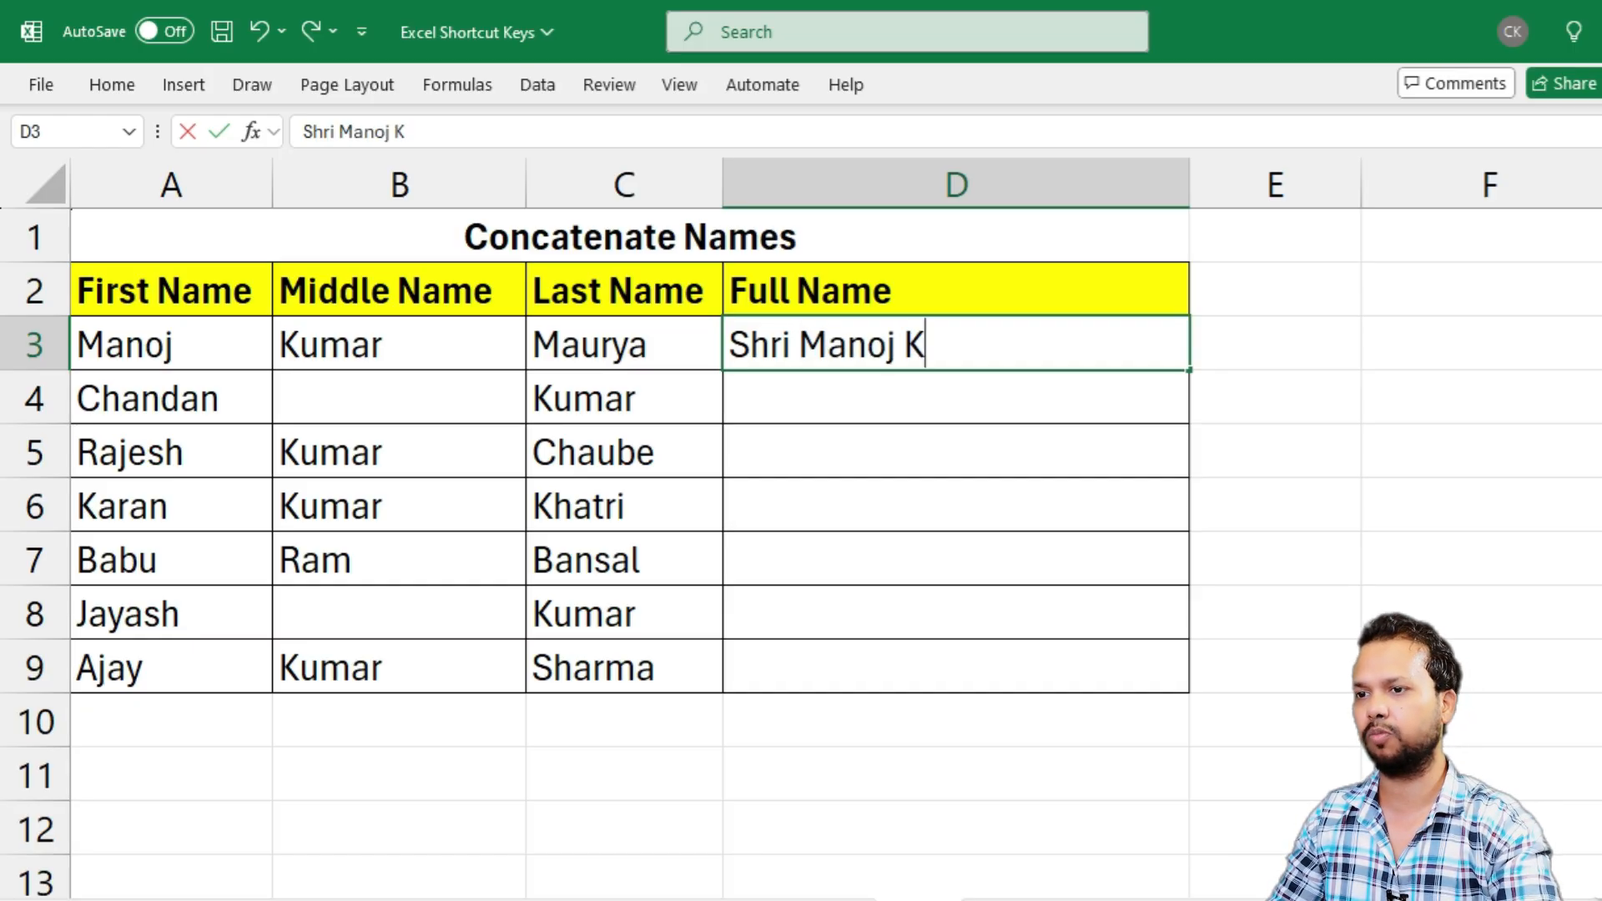
pyautogui.press('Return')
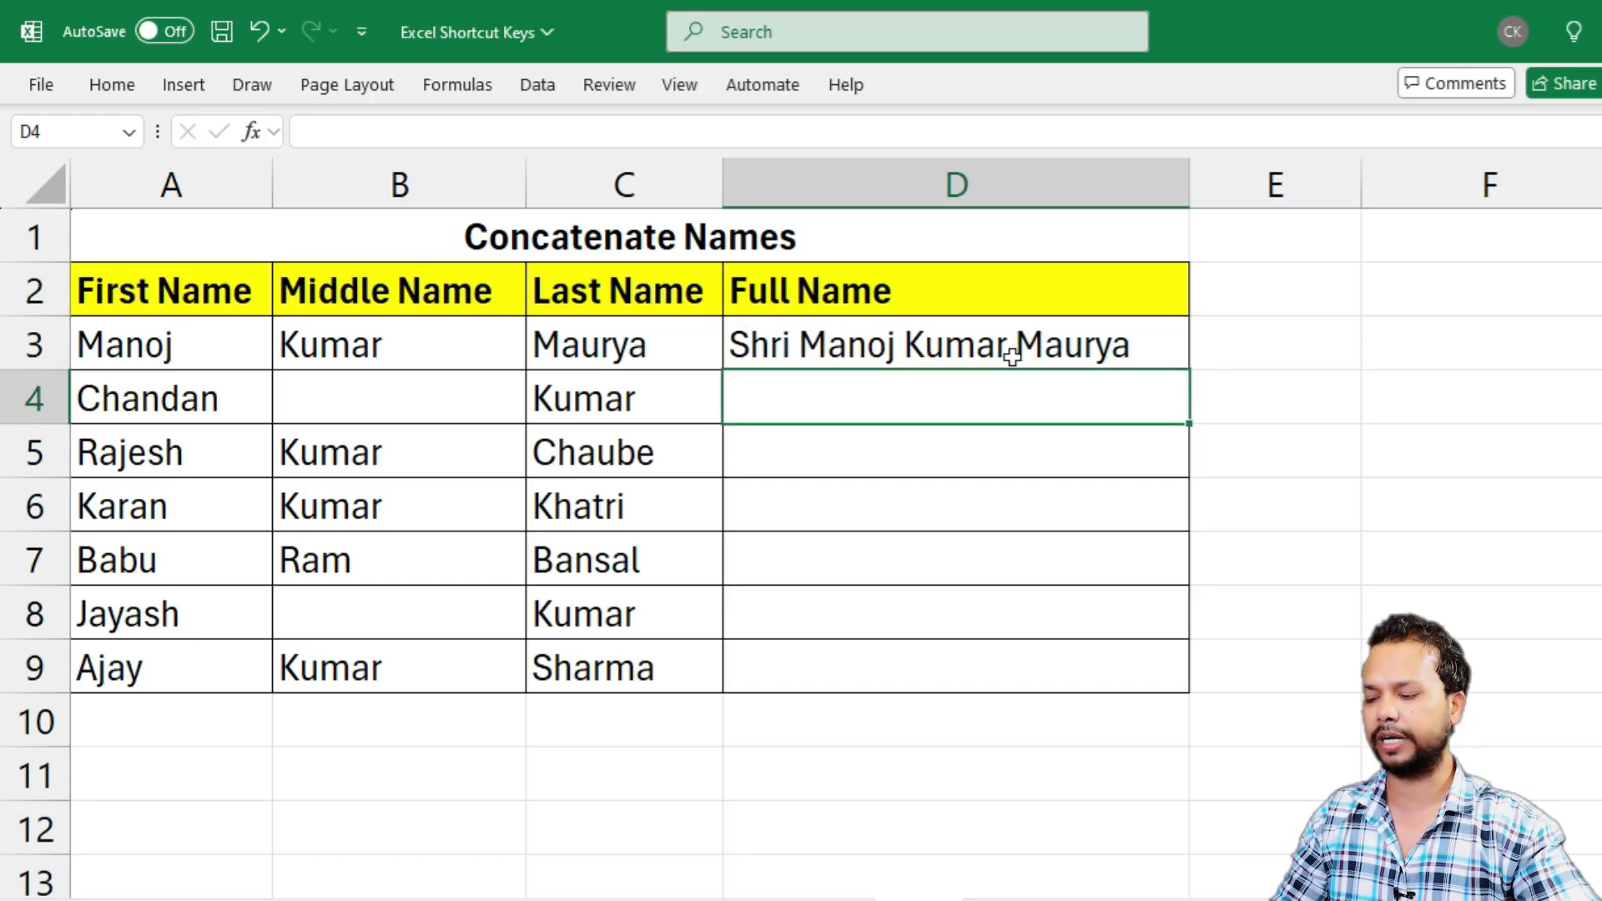
# Flash Fill the remaining Full Name cells D4:D9 from the D3 example and compare them with the separate name columns
pyautogui.hotkey('ctrl', 'e')
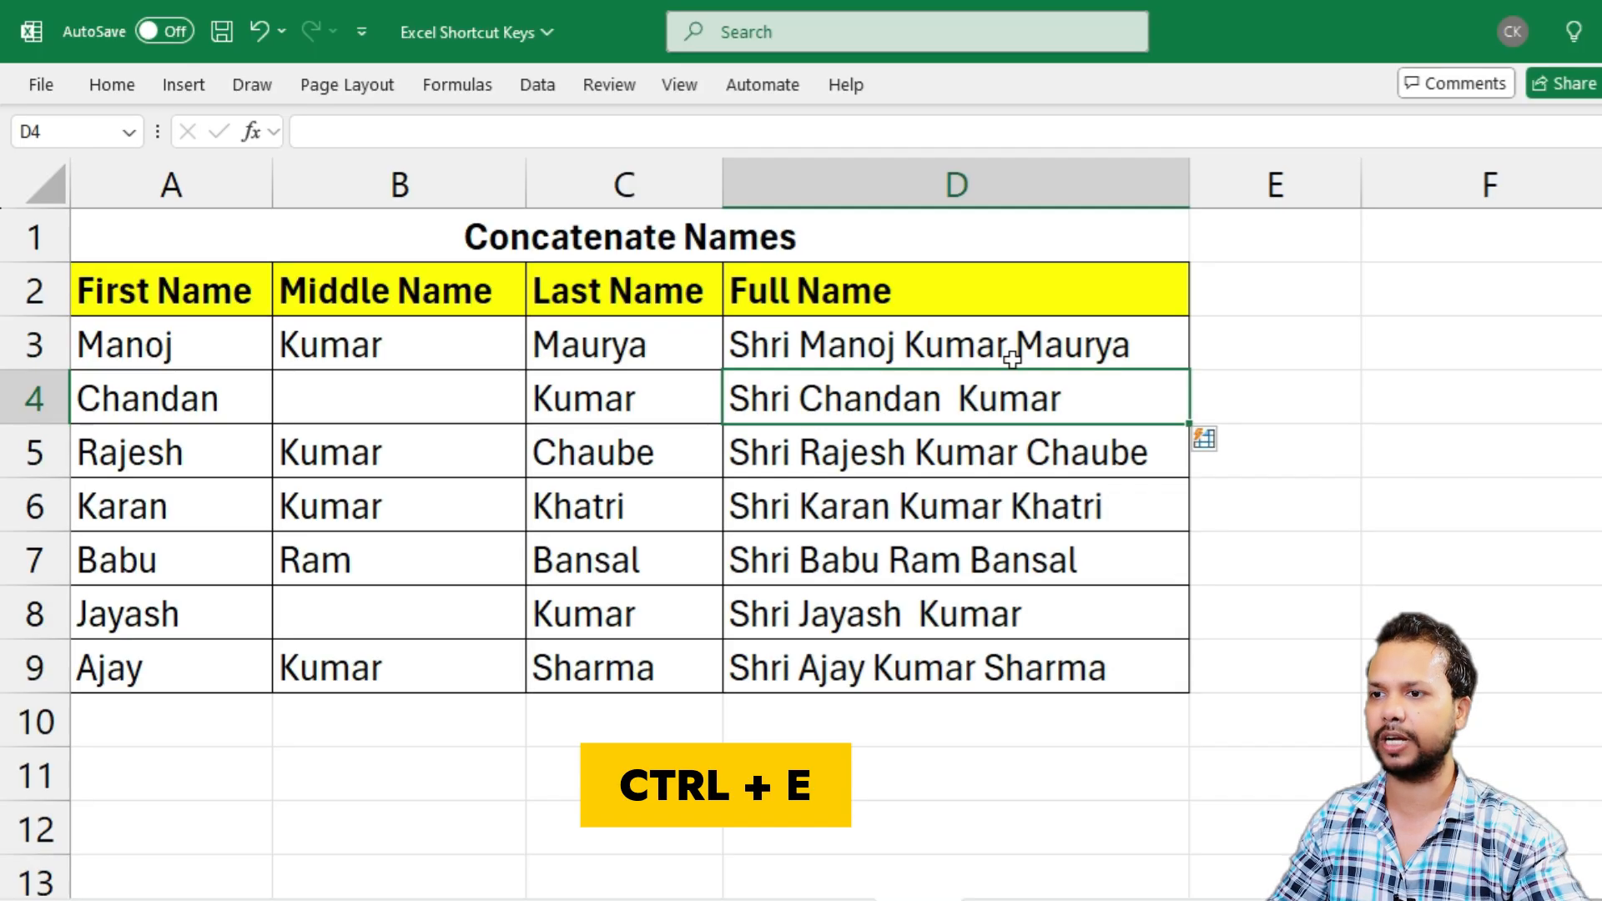
pyautogui.moveTo(148, 398); pyautogui.dragTo(535, 417)
pyautogui.moveTo(125, 505); pyautogui.dragTo(643, 547)
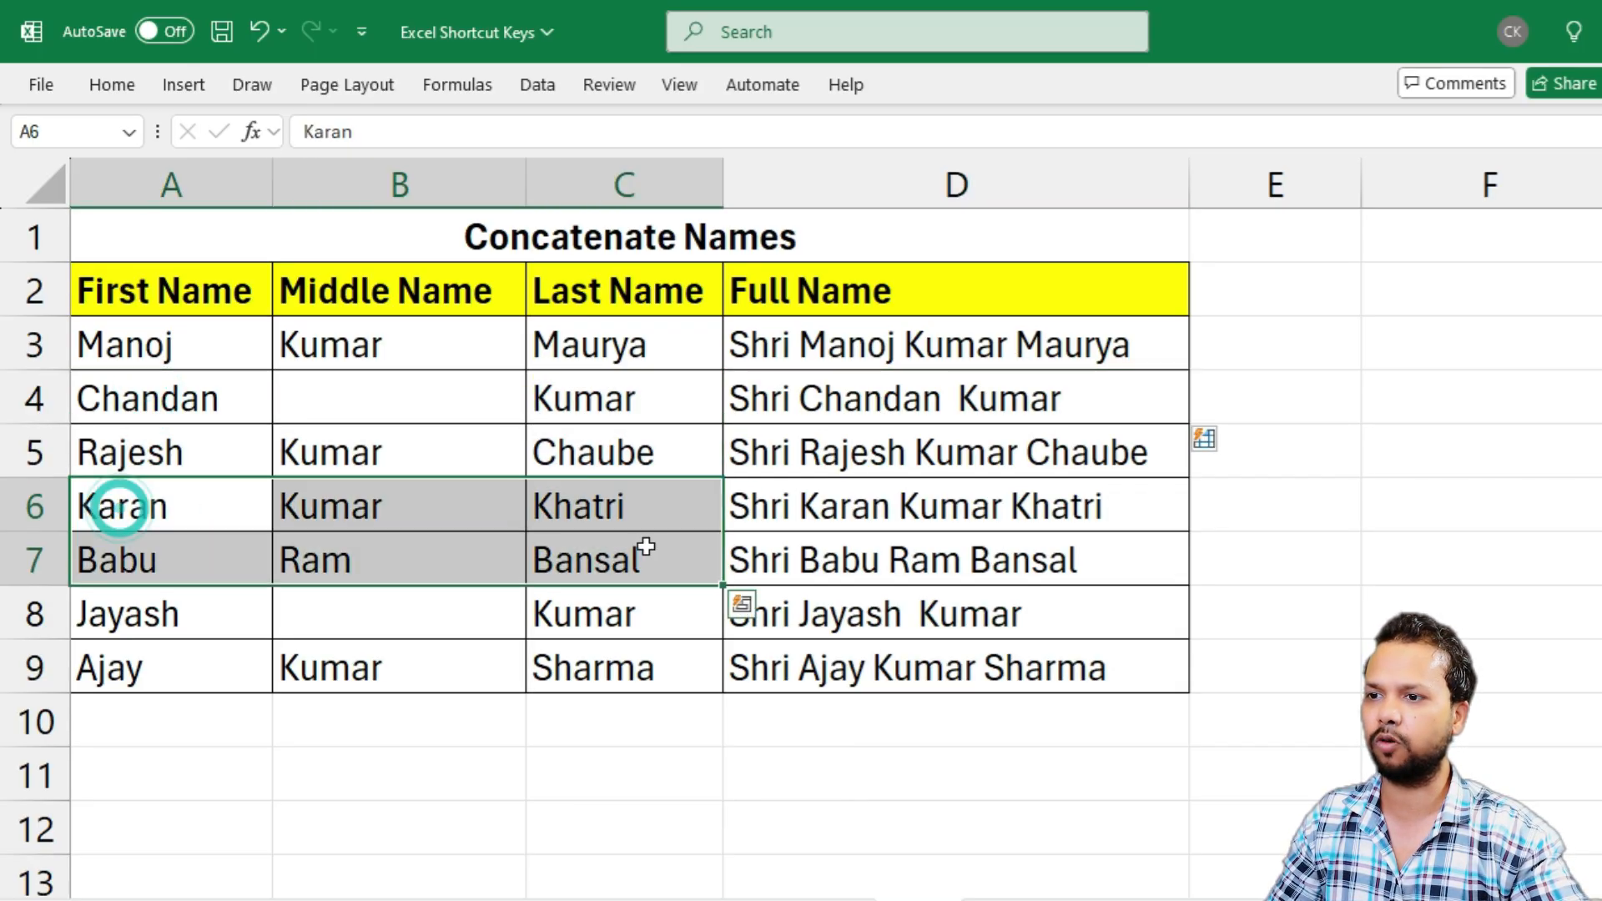
pyautogui.moveTo(833, 343); pyautogui.dragTo(851, 665)
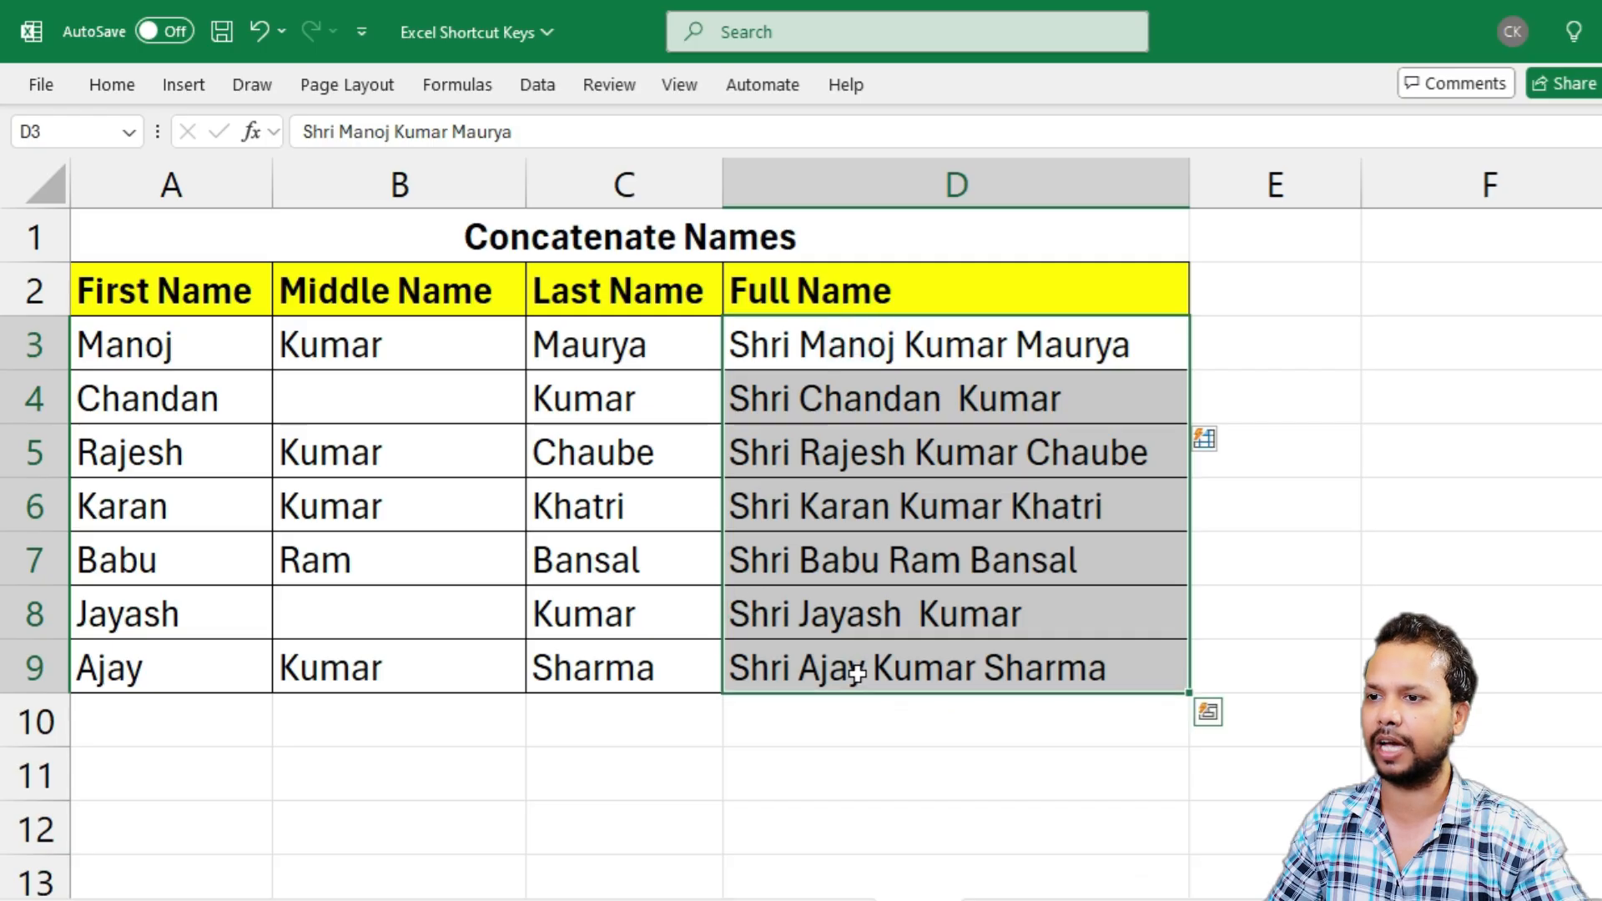
pyautogui.click(870, 564)
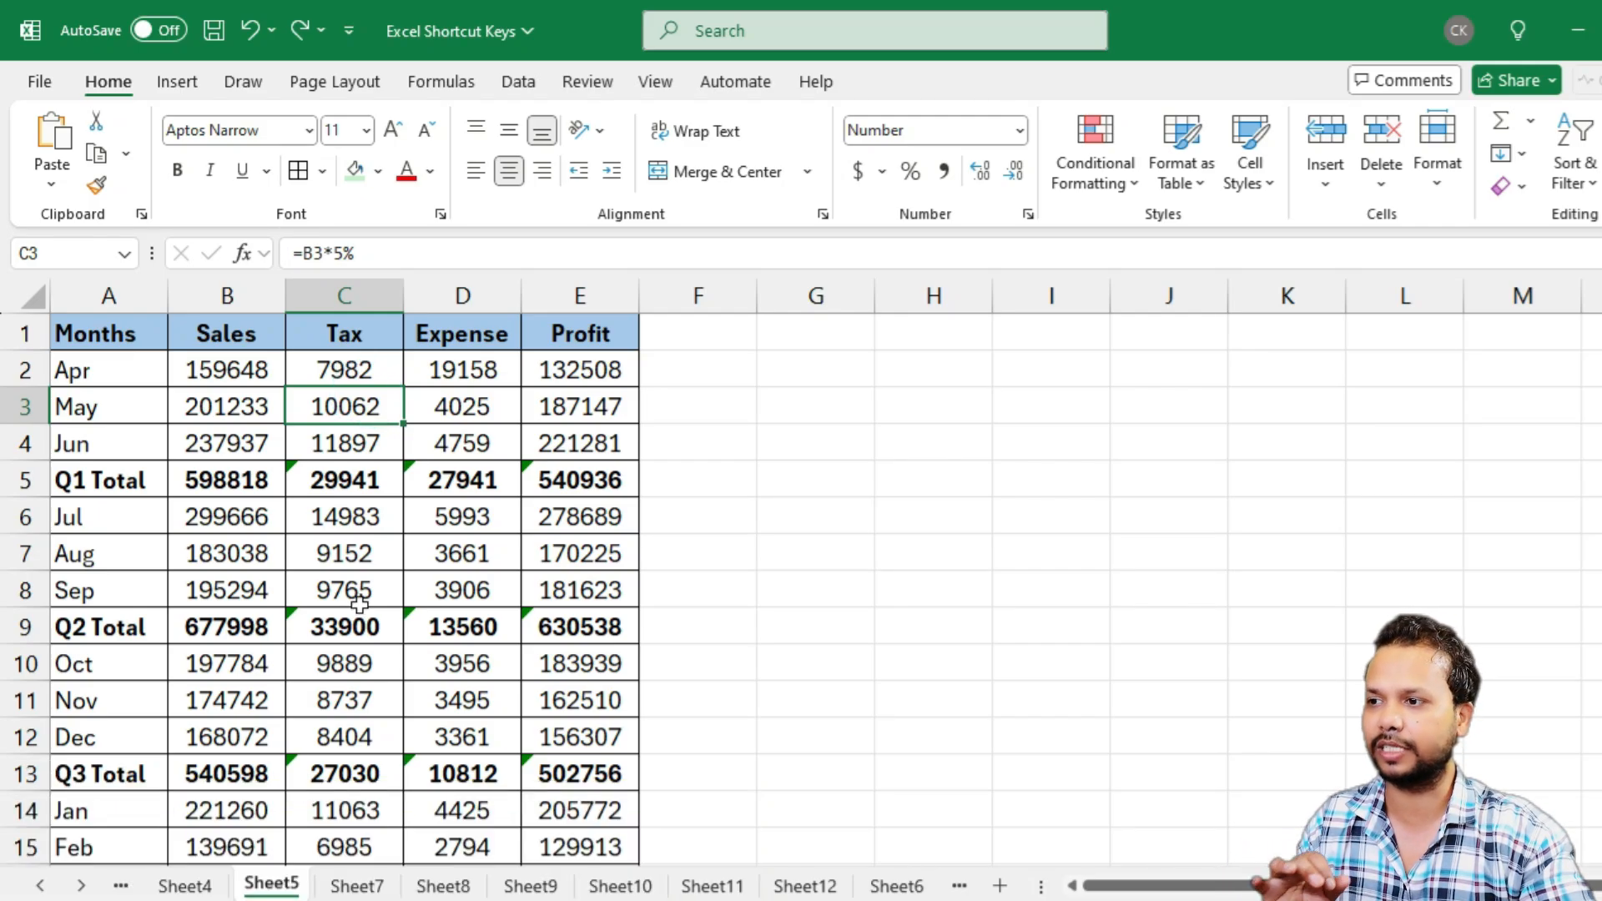
# Fill the Q1 Total row, cells A5:E5, with the lightest green theme color
pyautogui.moveTo(83, 478); pyautogui.dragTo(578, 467)
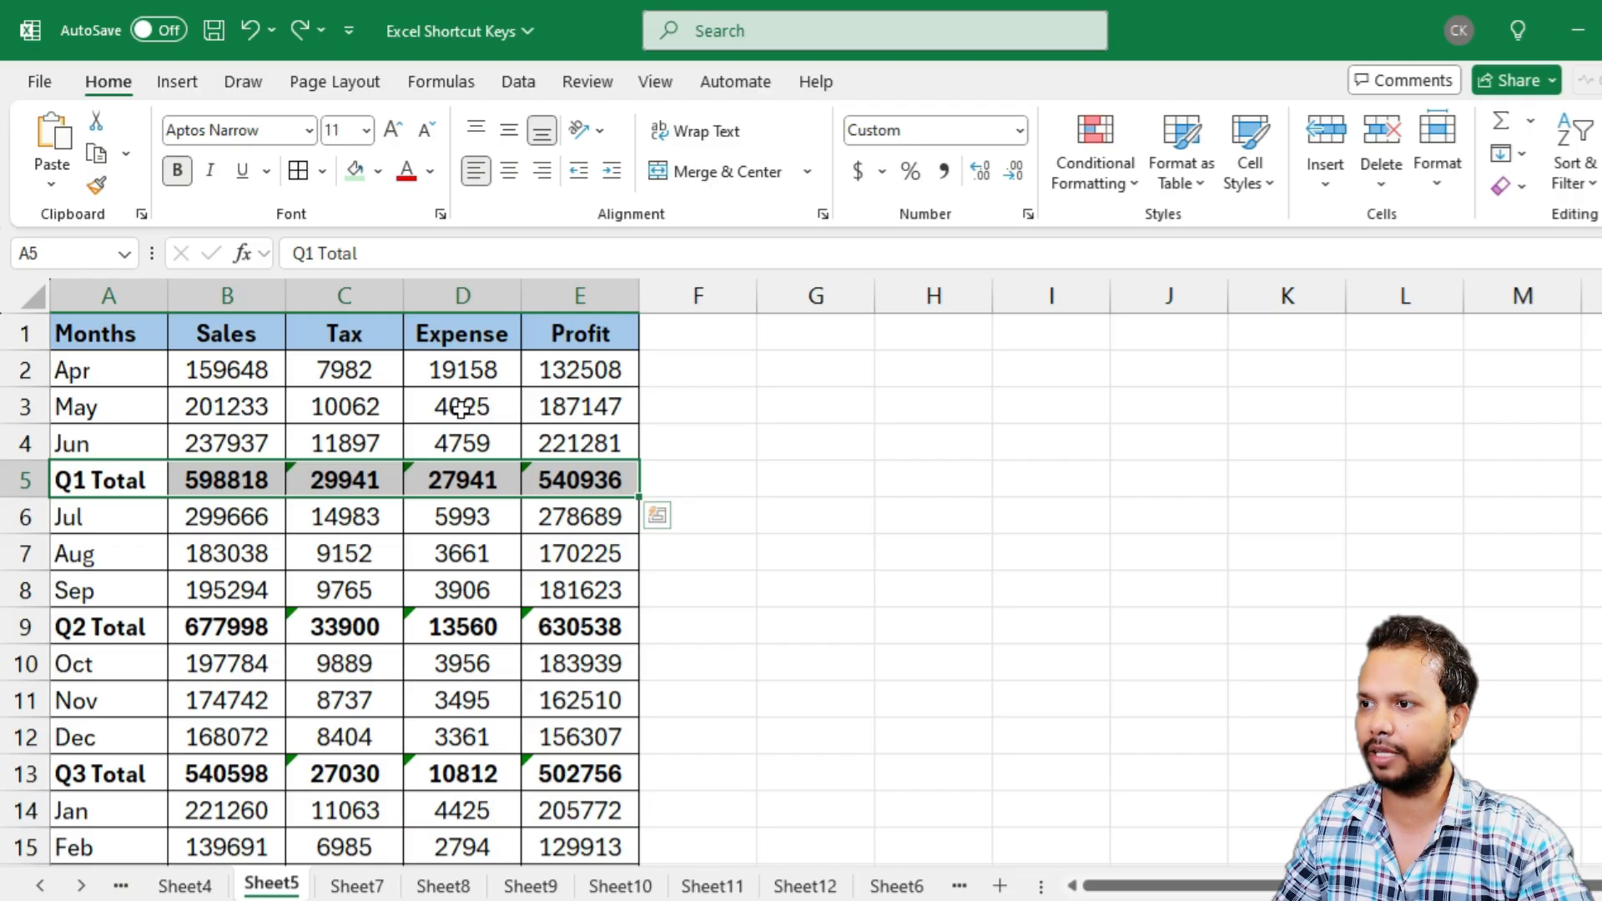
pyautogui.click(378, 171)
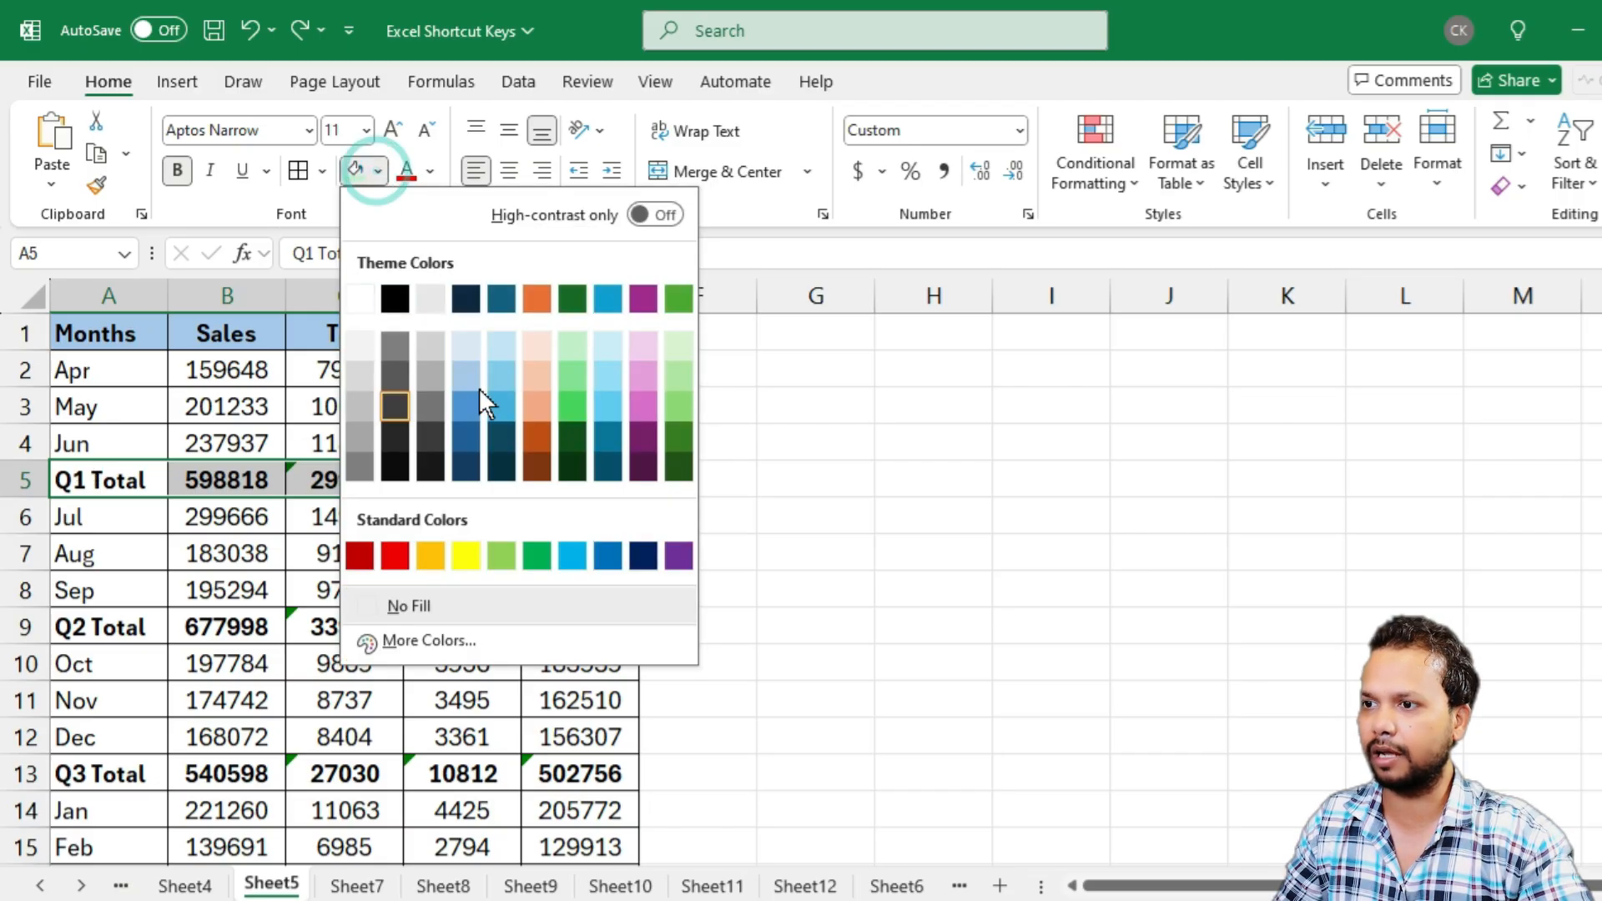
pyautogui.click(568, 338)
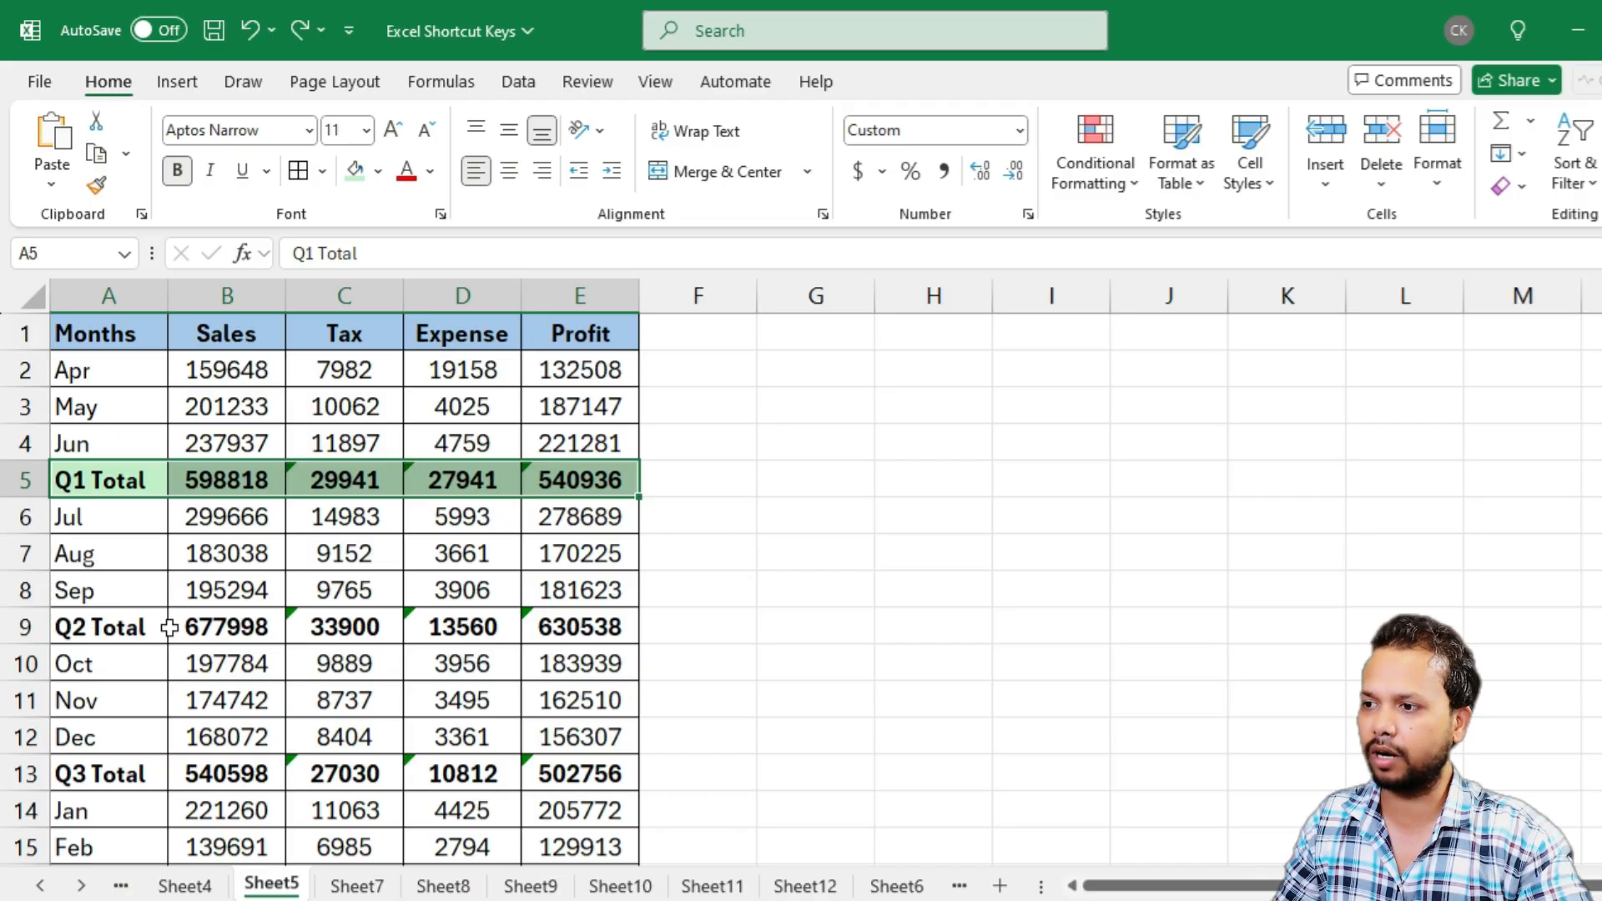
# Select the Q2, Q3 and Q4 Total rows together across columns A to E and repeat the light green fill on them
pyautogui.scroll(-1, 167, 639)
pyautogui.scroll(-1, 116, 705)
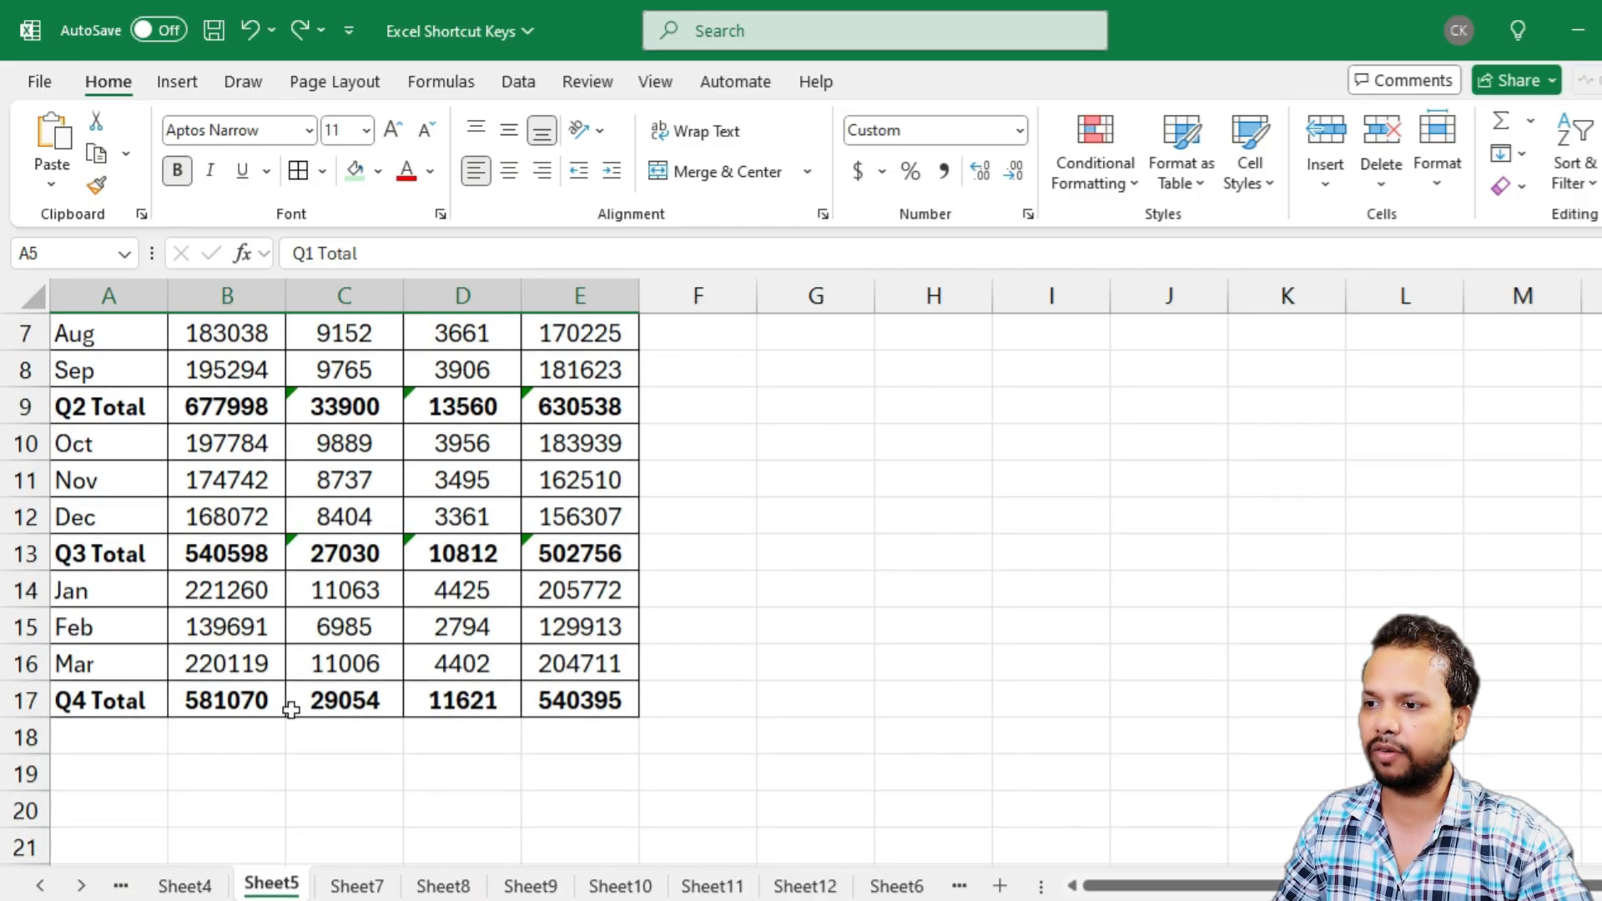
pyautogui.scroll(2, 299, 569)
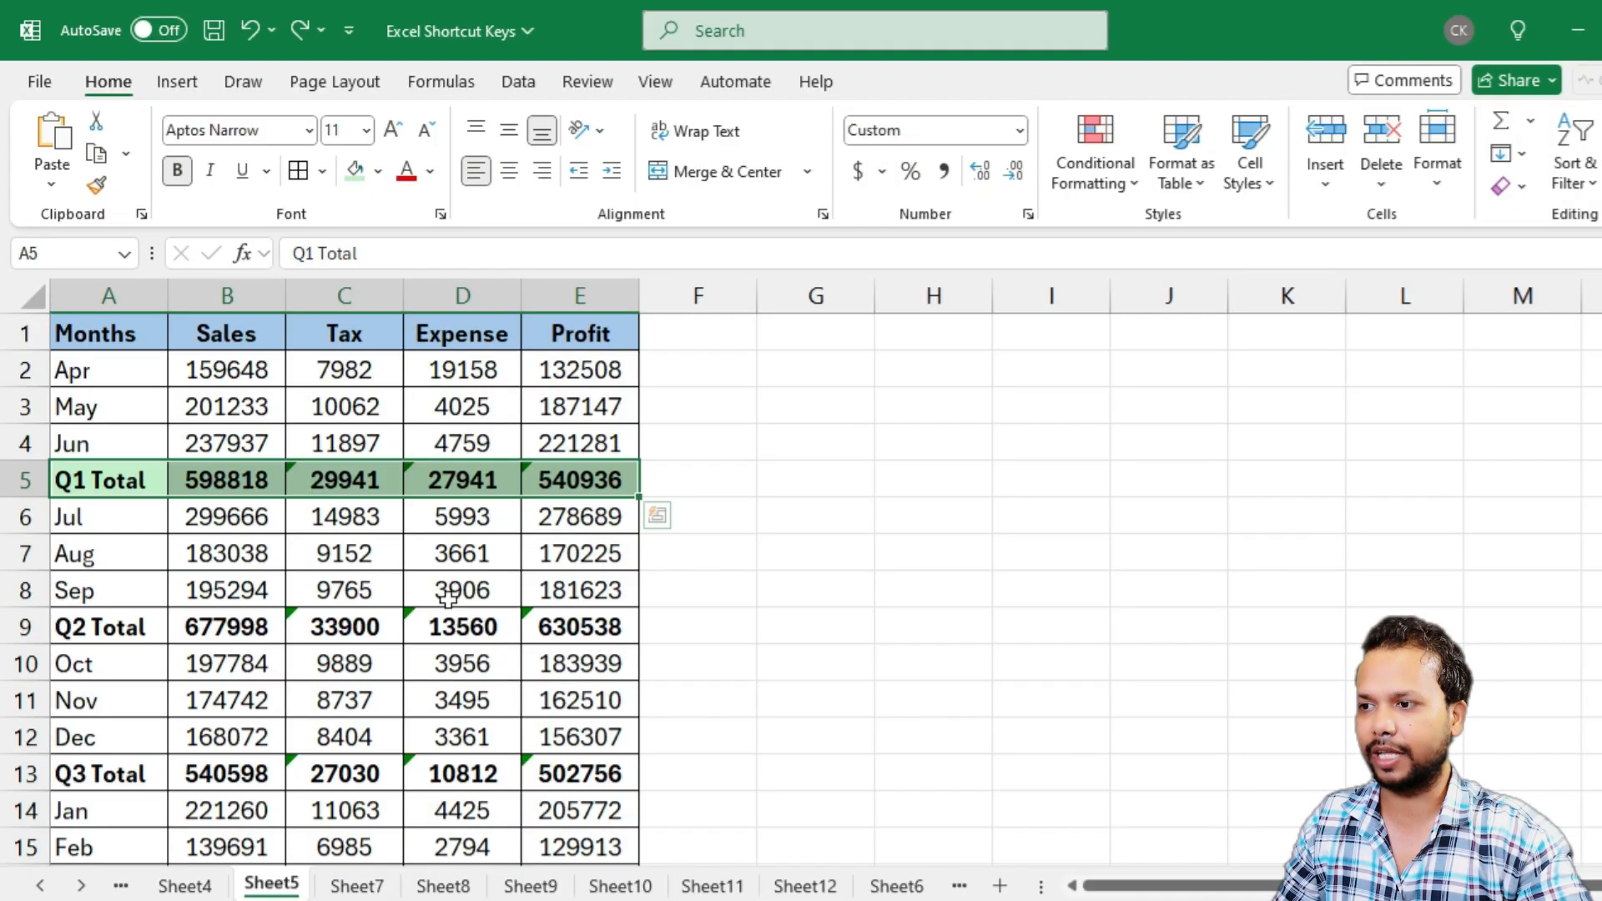
pyautogui.moveTo(81, 629); pyautogui.dragTo(554, 629)
pyautogui.scroll(-2, 302, 656)
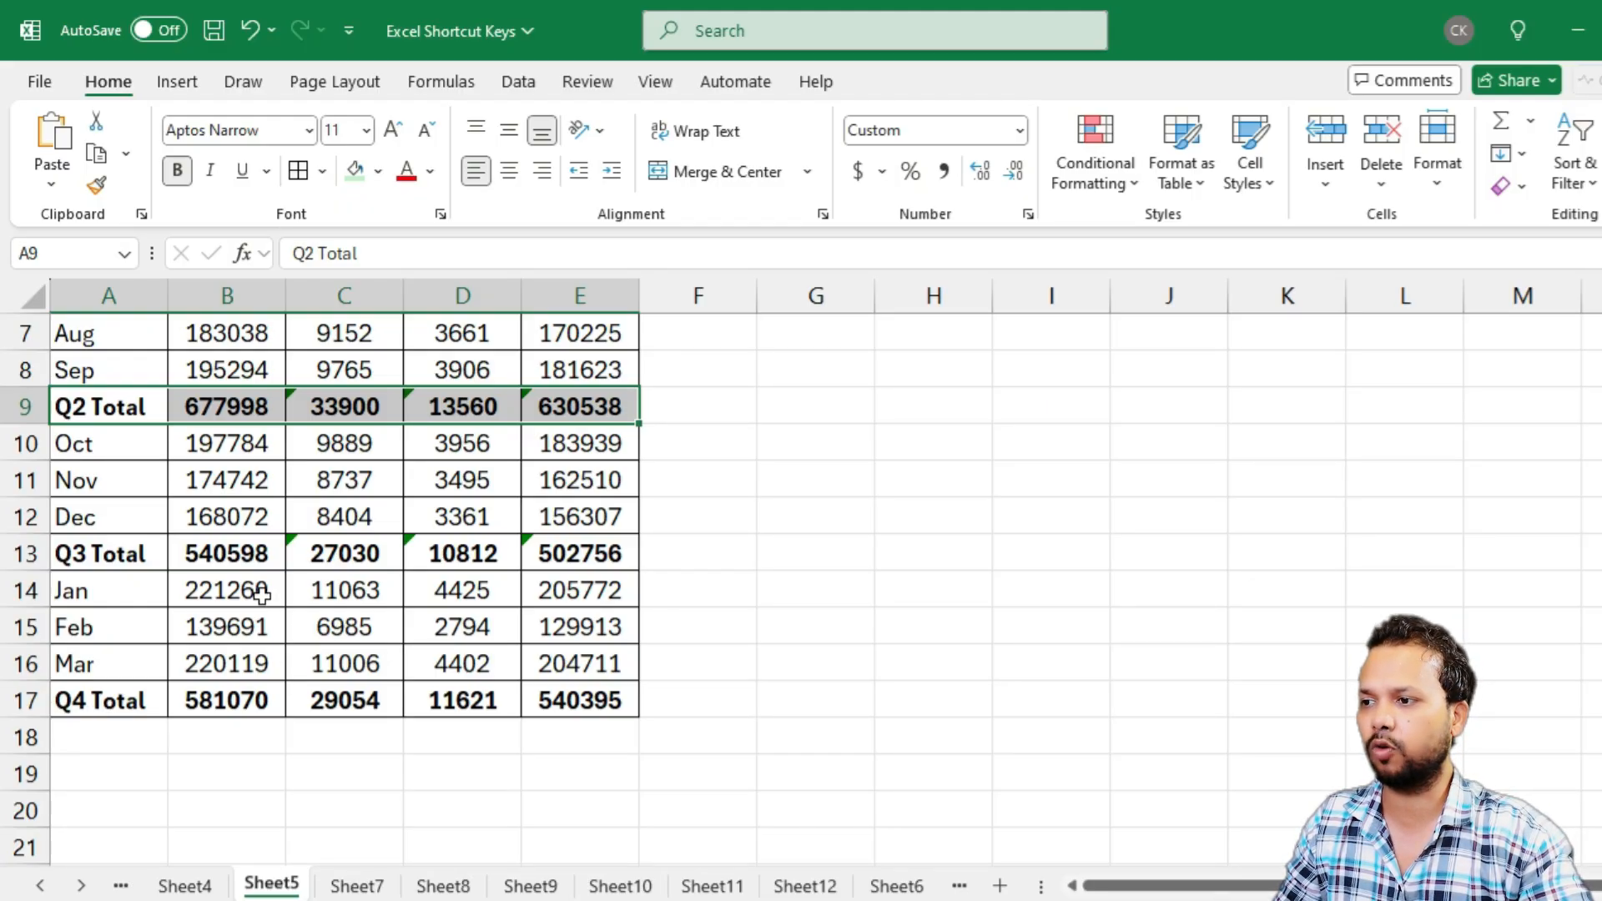
pyautogui.moveTo(116, 554); pyautogui.dragTo(578, 554)
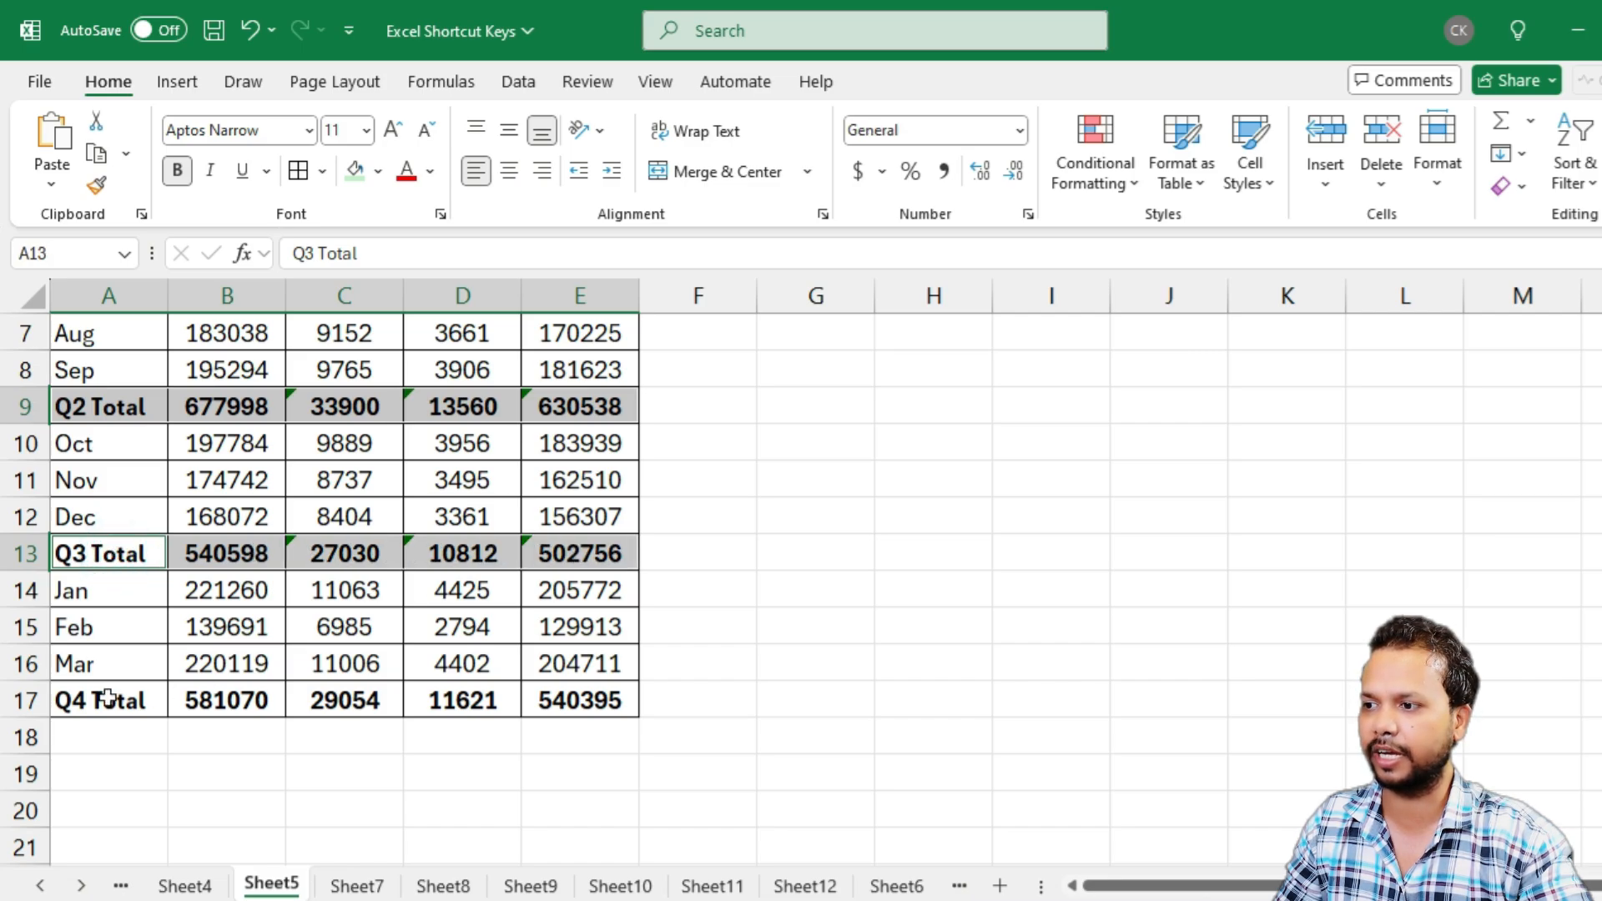
pyautogui.moveTo(106, 698); pyautogui.dragTo(561, 686)
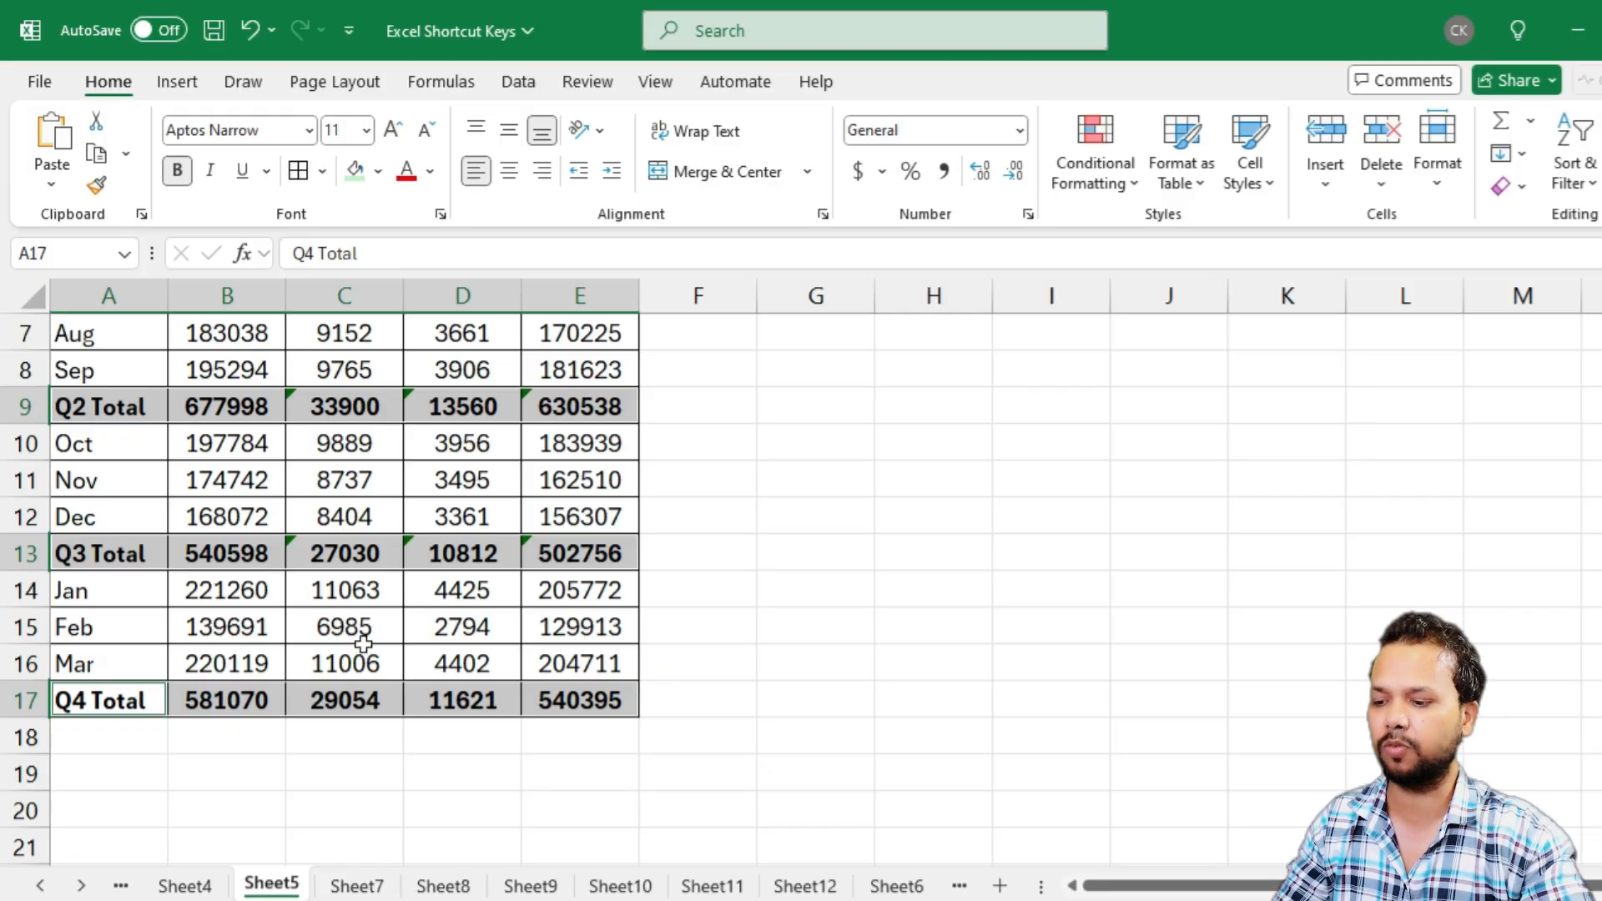
pyautogui.press('F4')
pyautogui.click(248, 605)
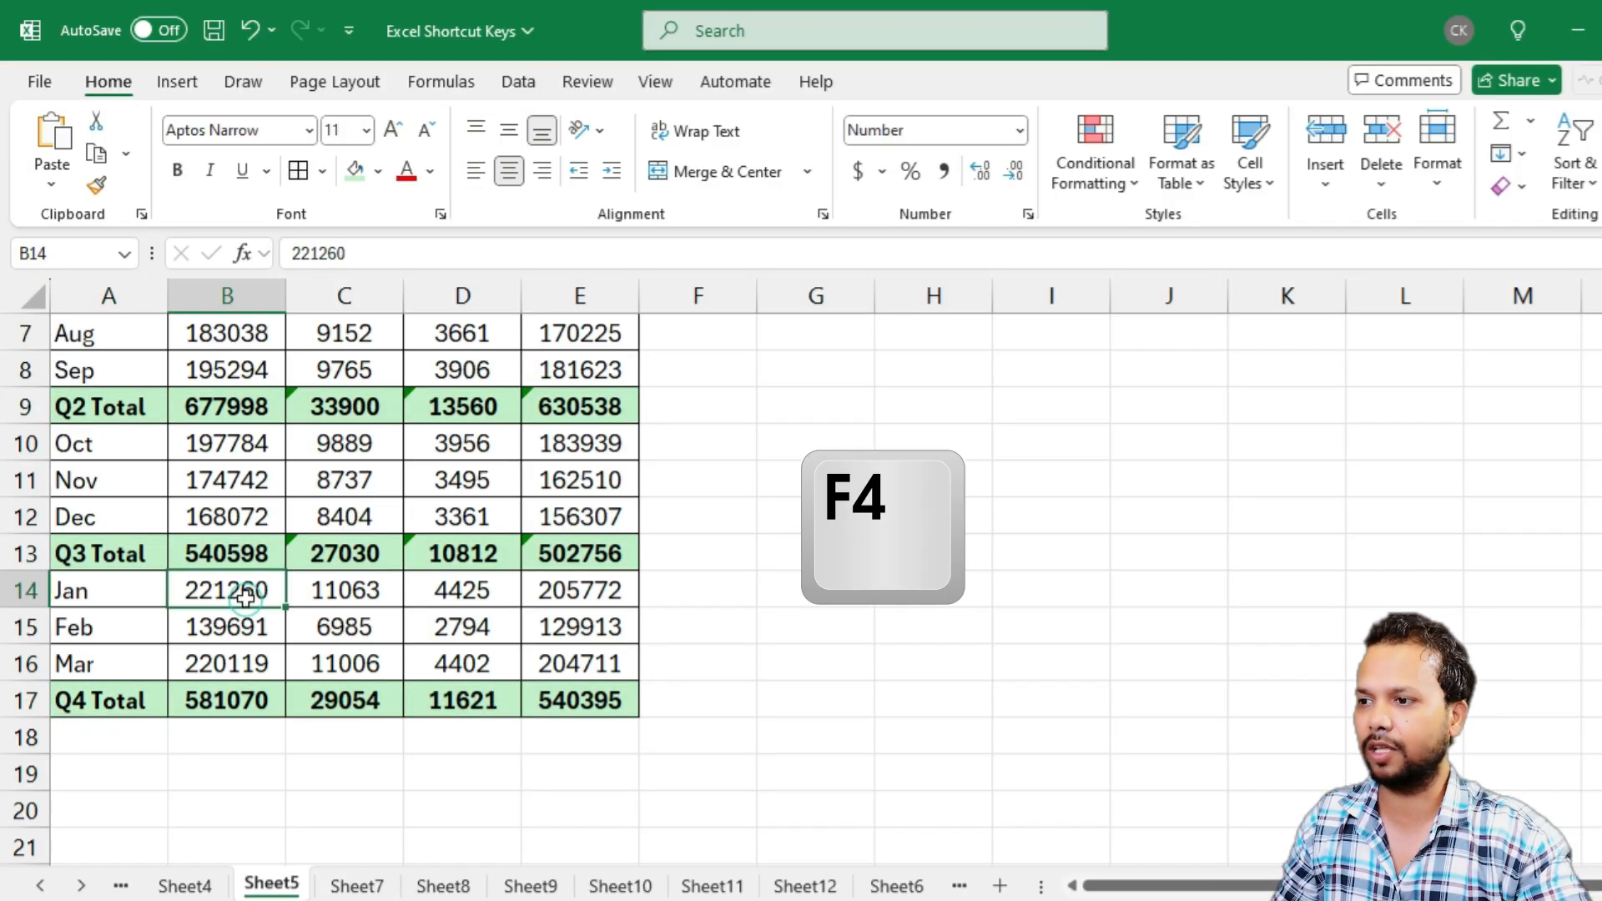
# On Sheet7, repeat the light green fill on the employee table rows with IDs 104, 108, 106 and 111
pyautogui.scroll(-1, 553, 742)
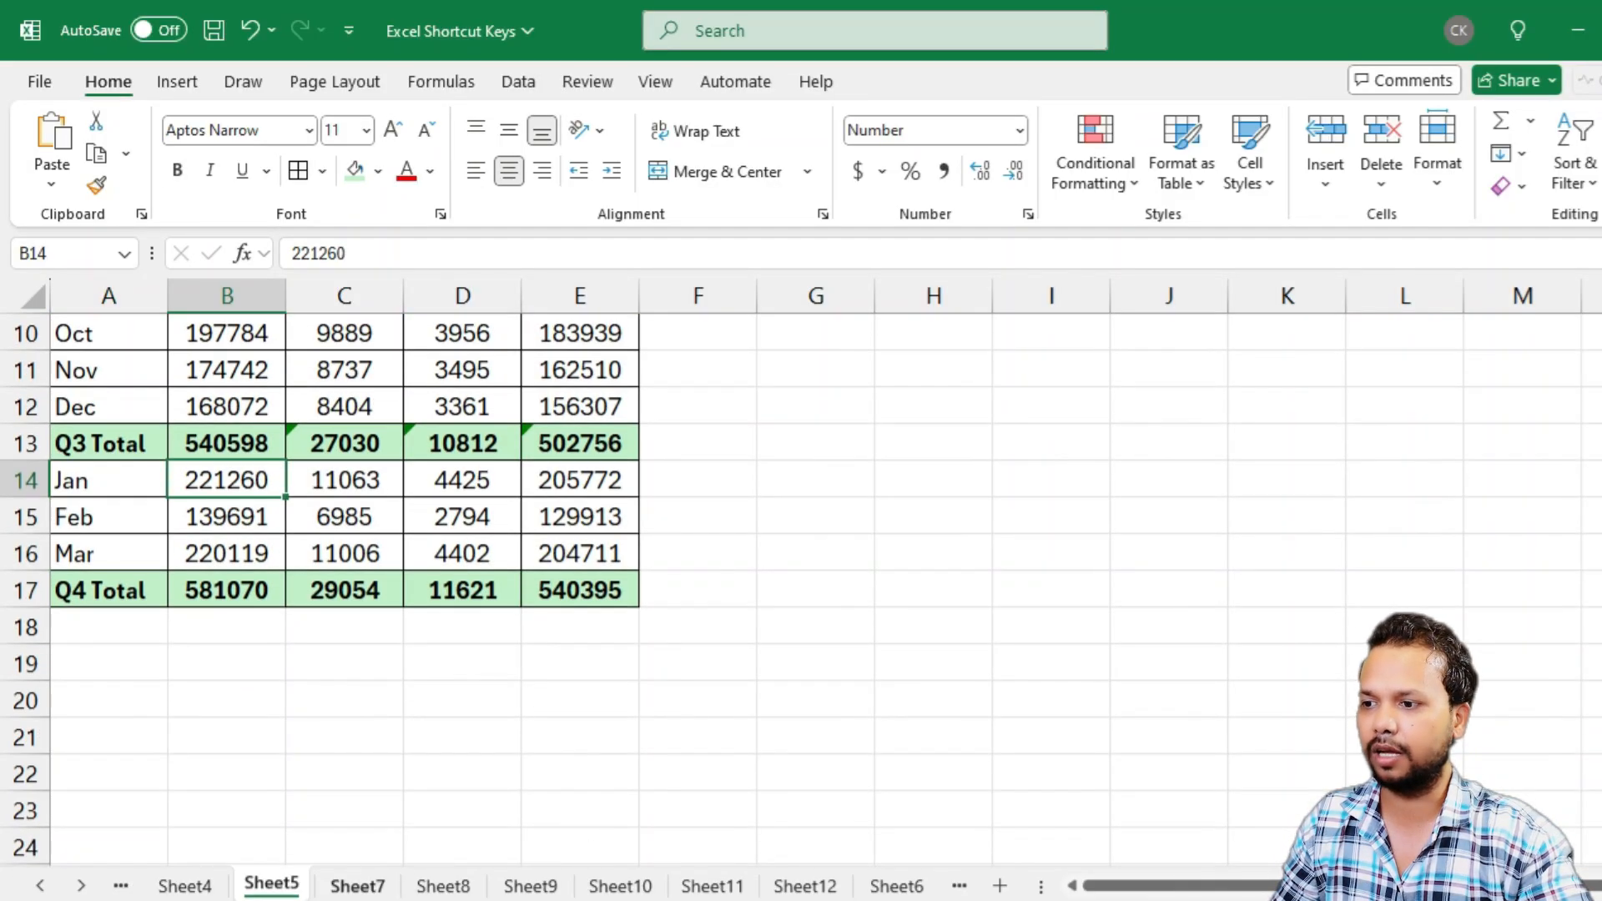
pyautogui.click(356, 886)
pyautogui.moveTo(201, 482); pyautogui.dragTo(790, 479)
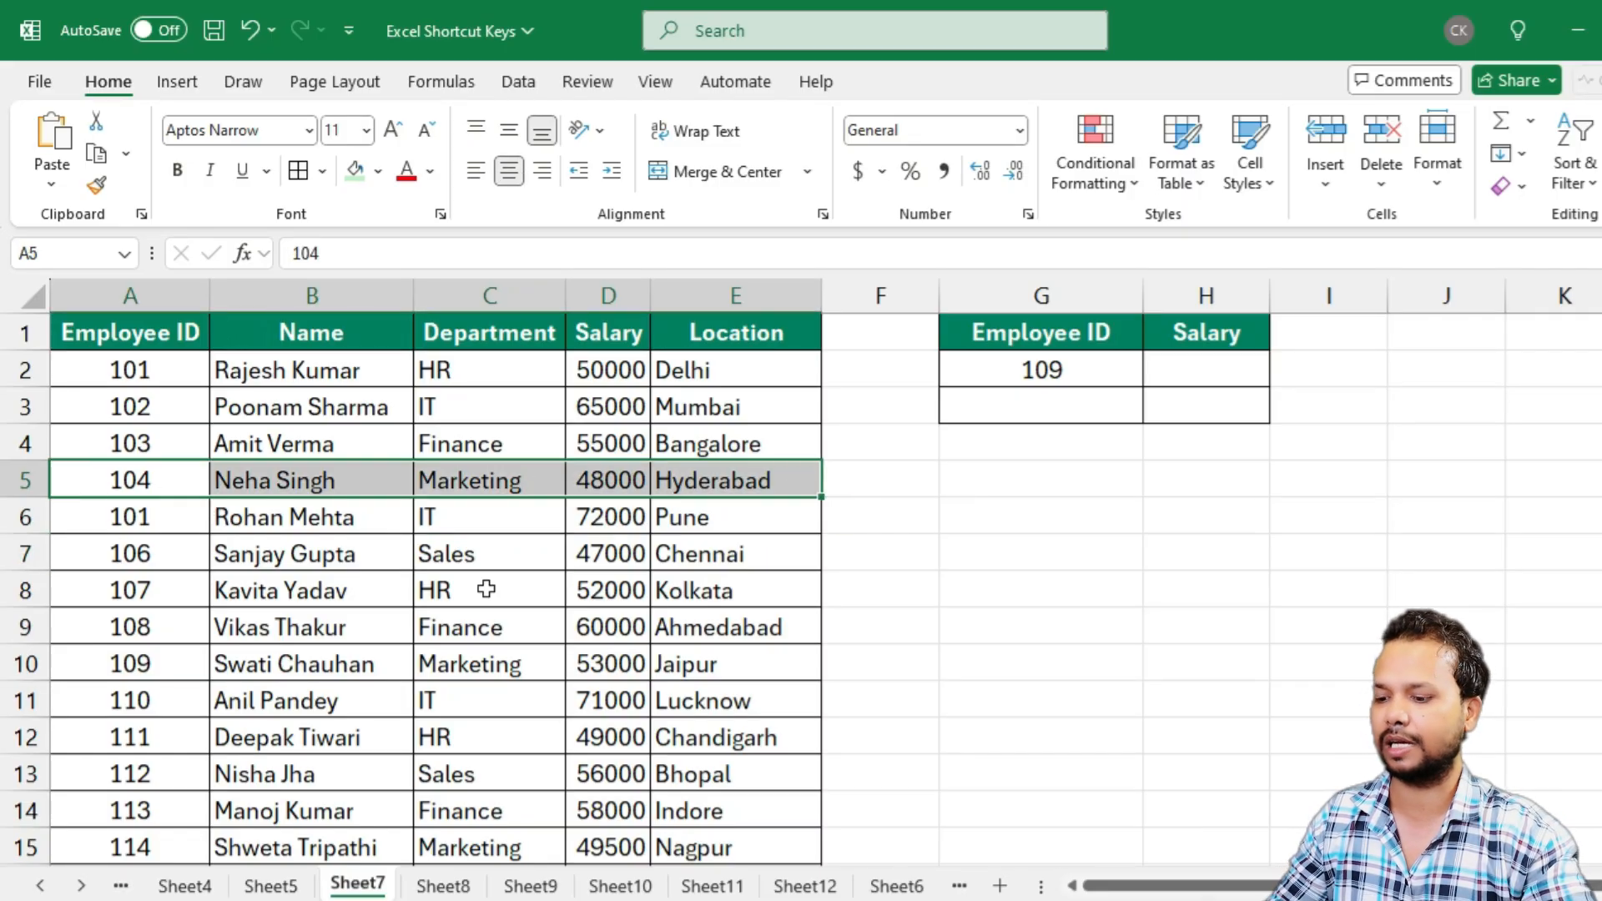
pyautogui.press('F4')
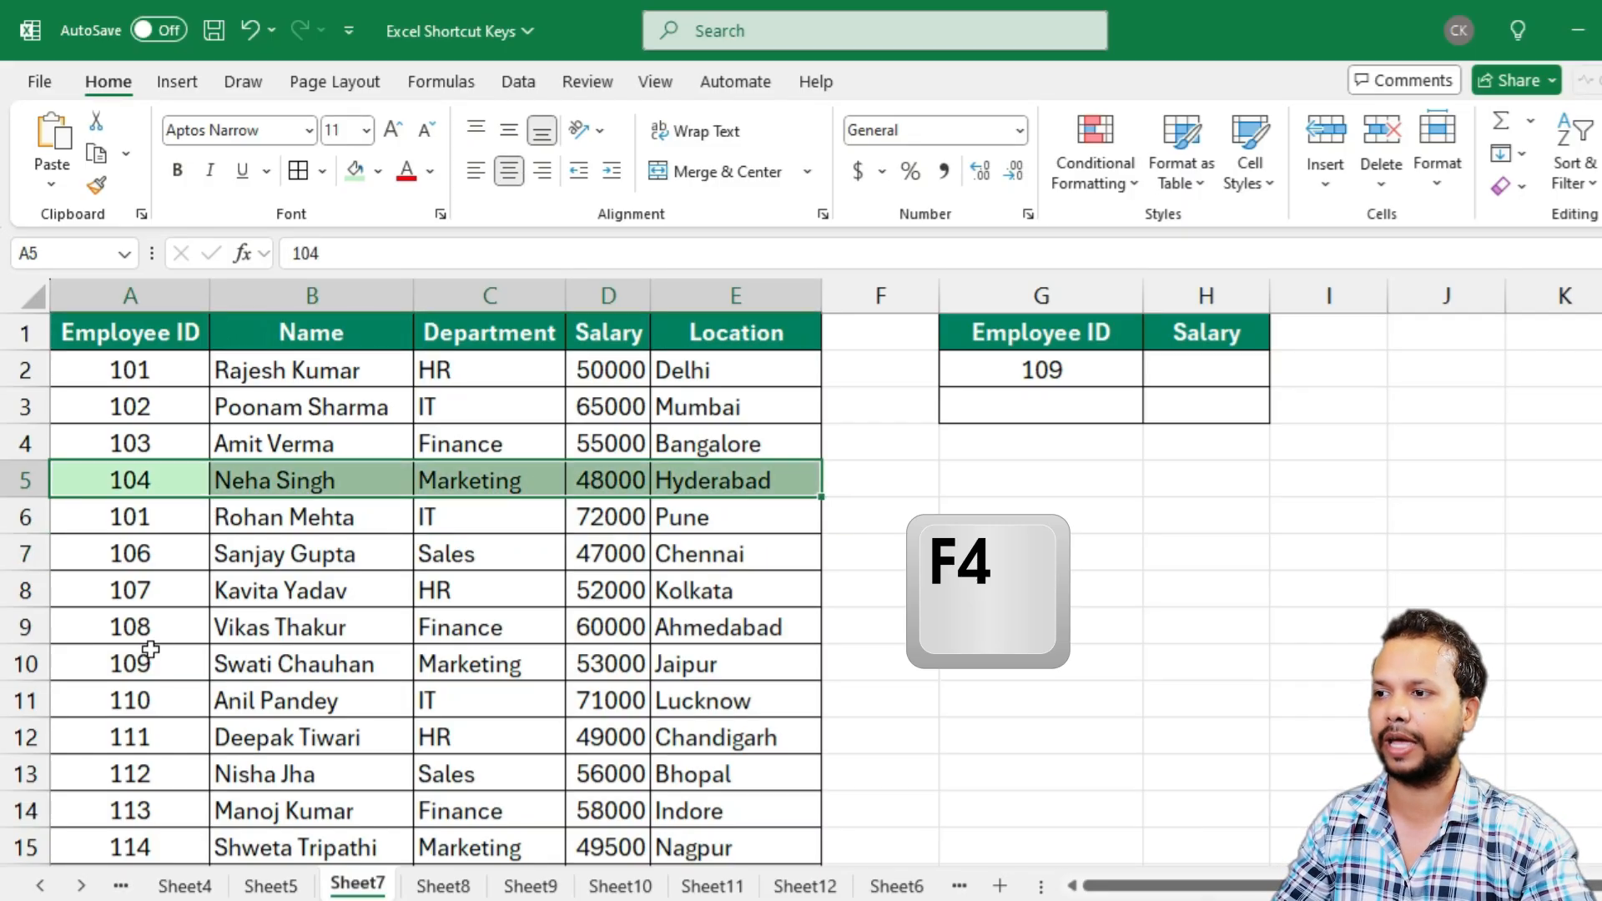
pyautogui.click(131, 630)
pyautogui.moveTo(128, 626); pyautogui.dragTo(734, 626)
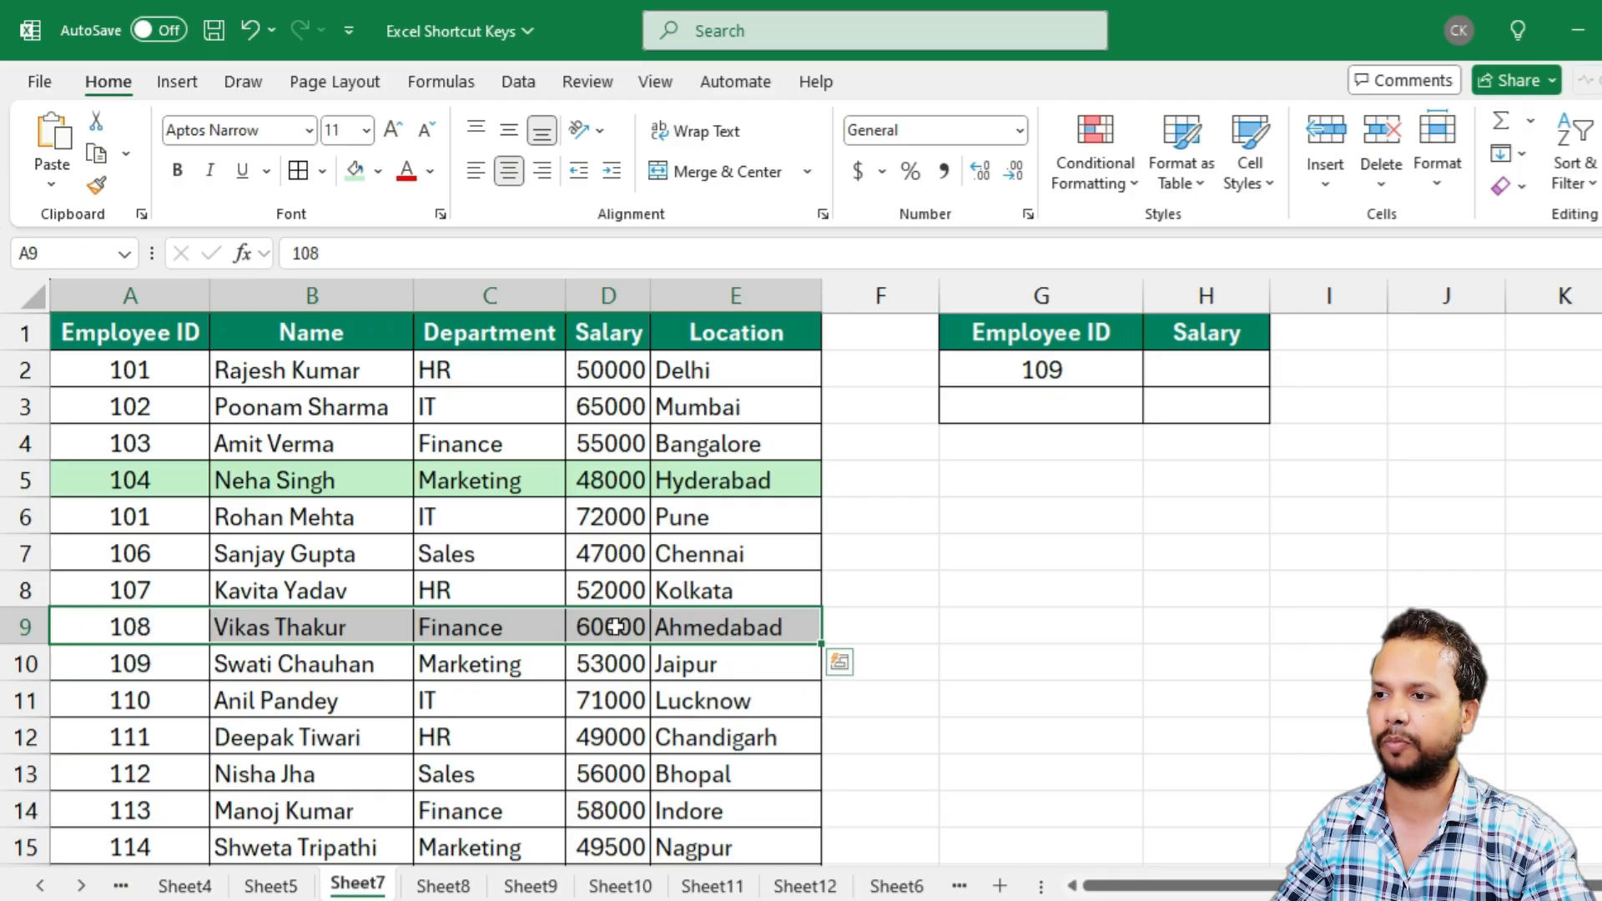
pyautogui.press('F4')
pyautogui.moveTo(95, 555); pyautogui.dragTo(734, 554)
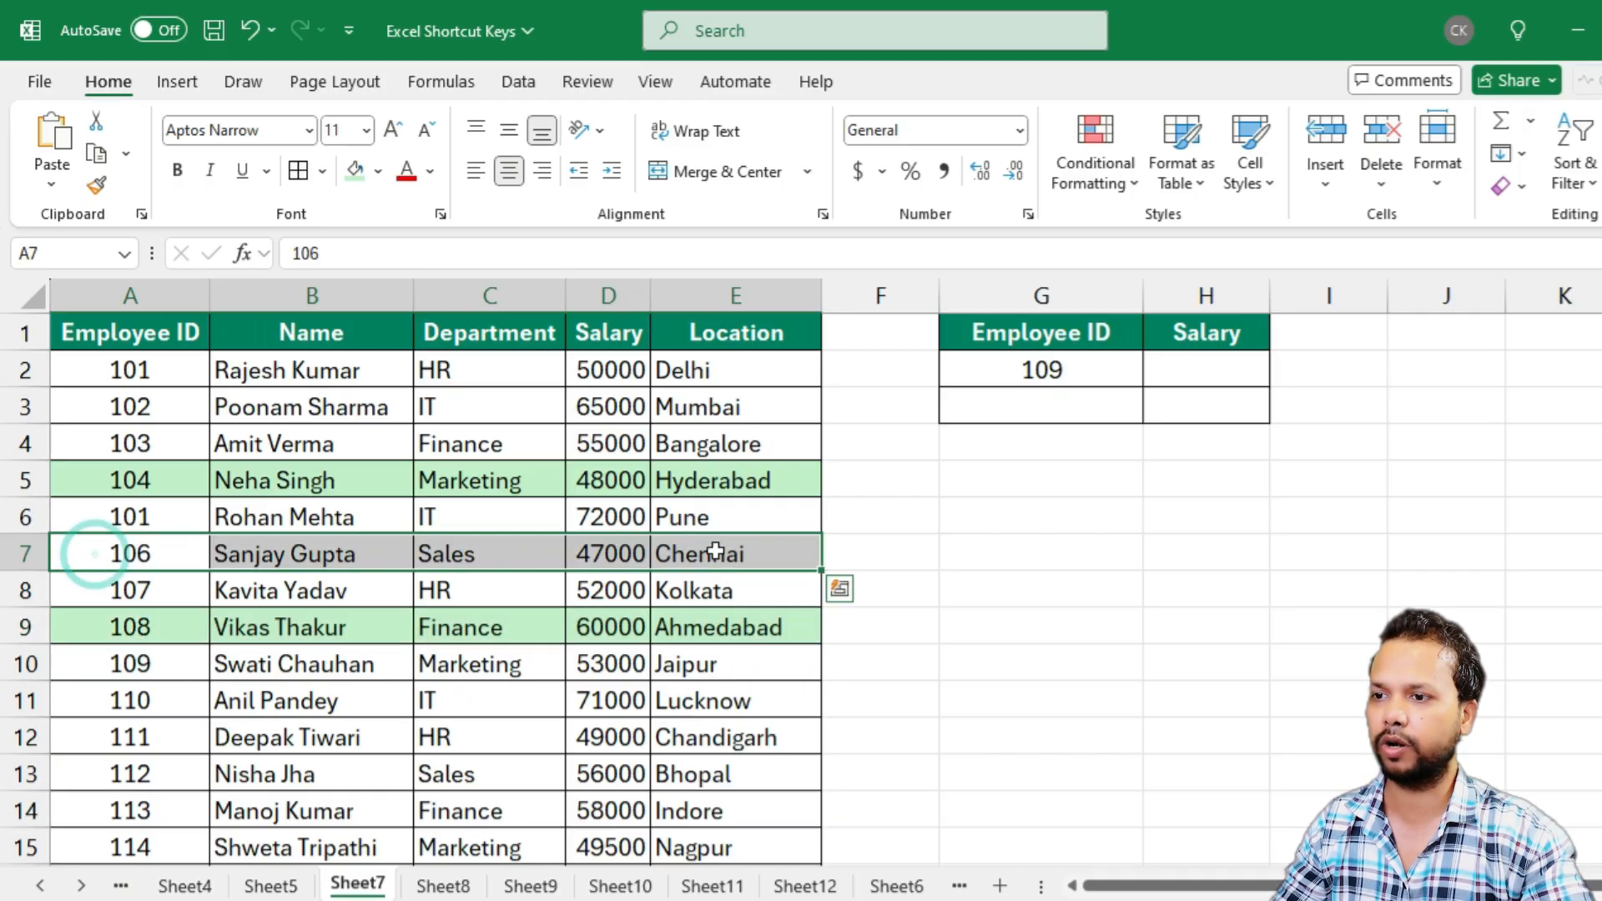
pyautogui.press('F4')
pyautogui.moveTo(125, 734); pyautogui.dragTo(751, 737)
pyautogui.press('F4')
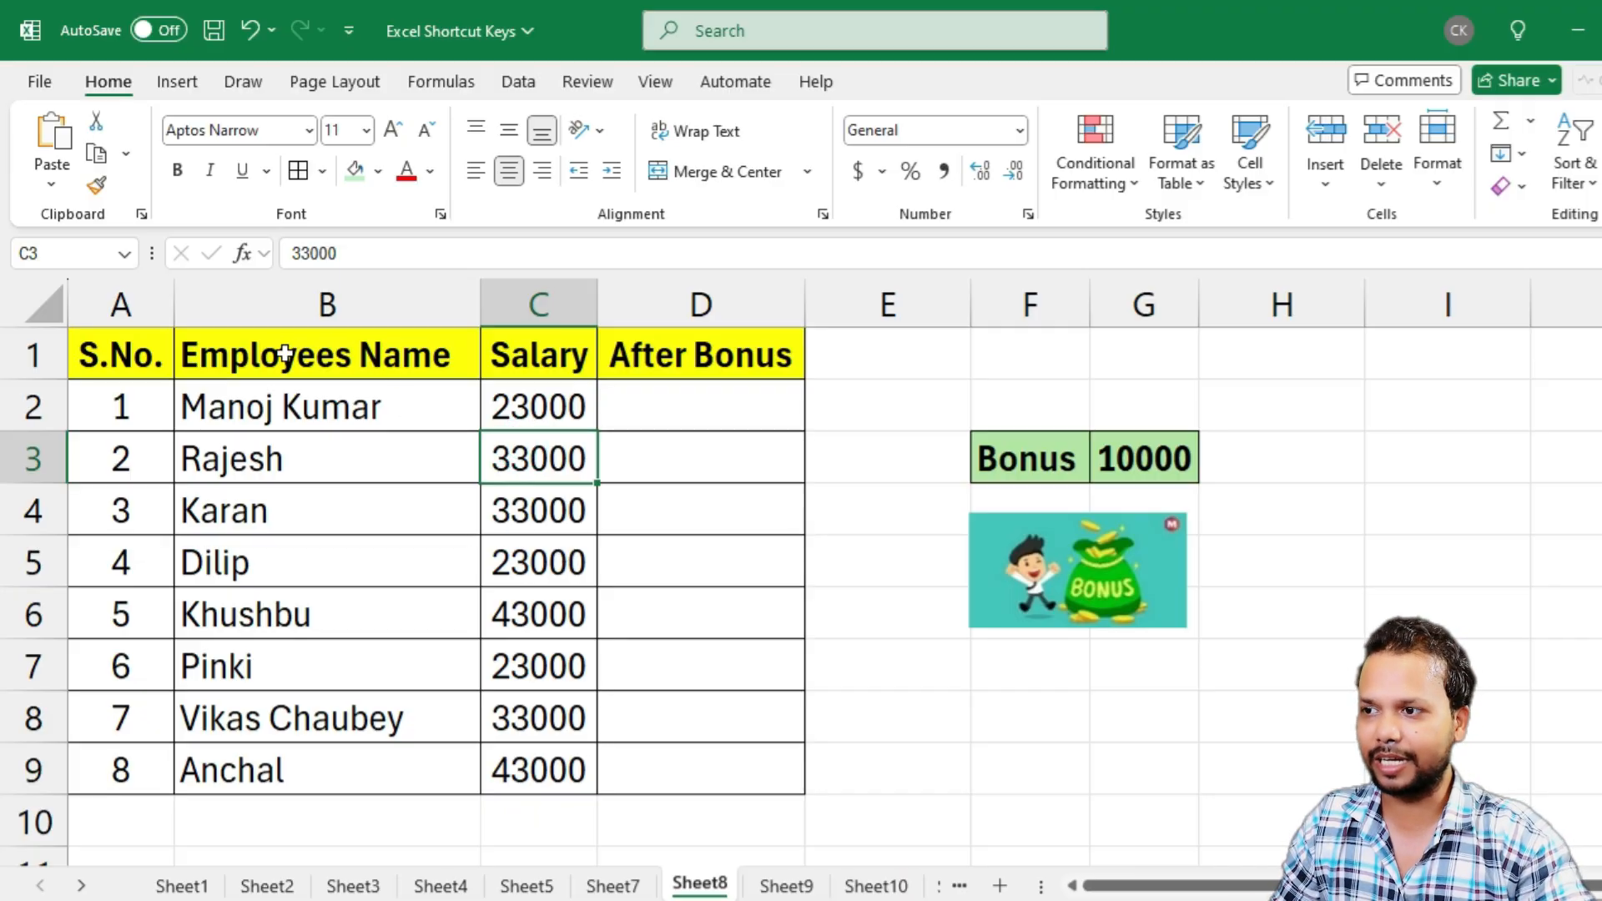
# On Sheet8, examine the Employees Name, Salary and After Bonus columns together with the bonus amount in G3
pyautogui.moveTo(284, 354); pyautogui.dragTo(250, 761)
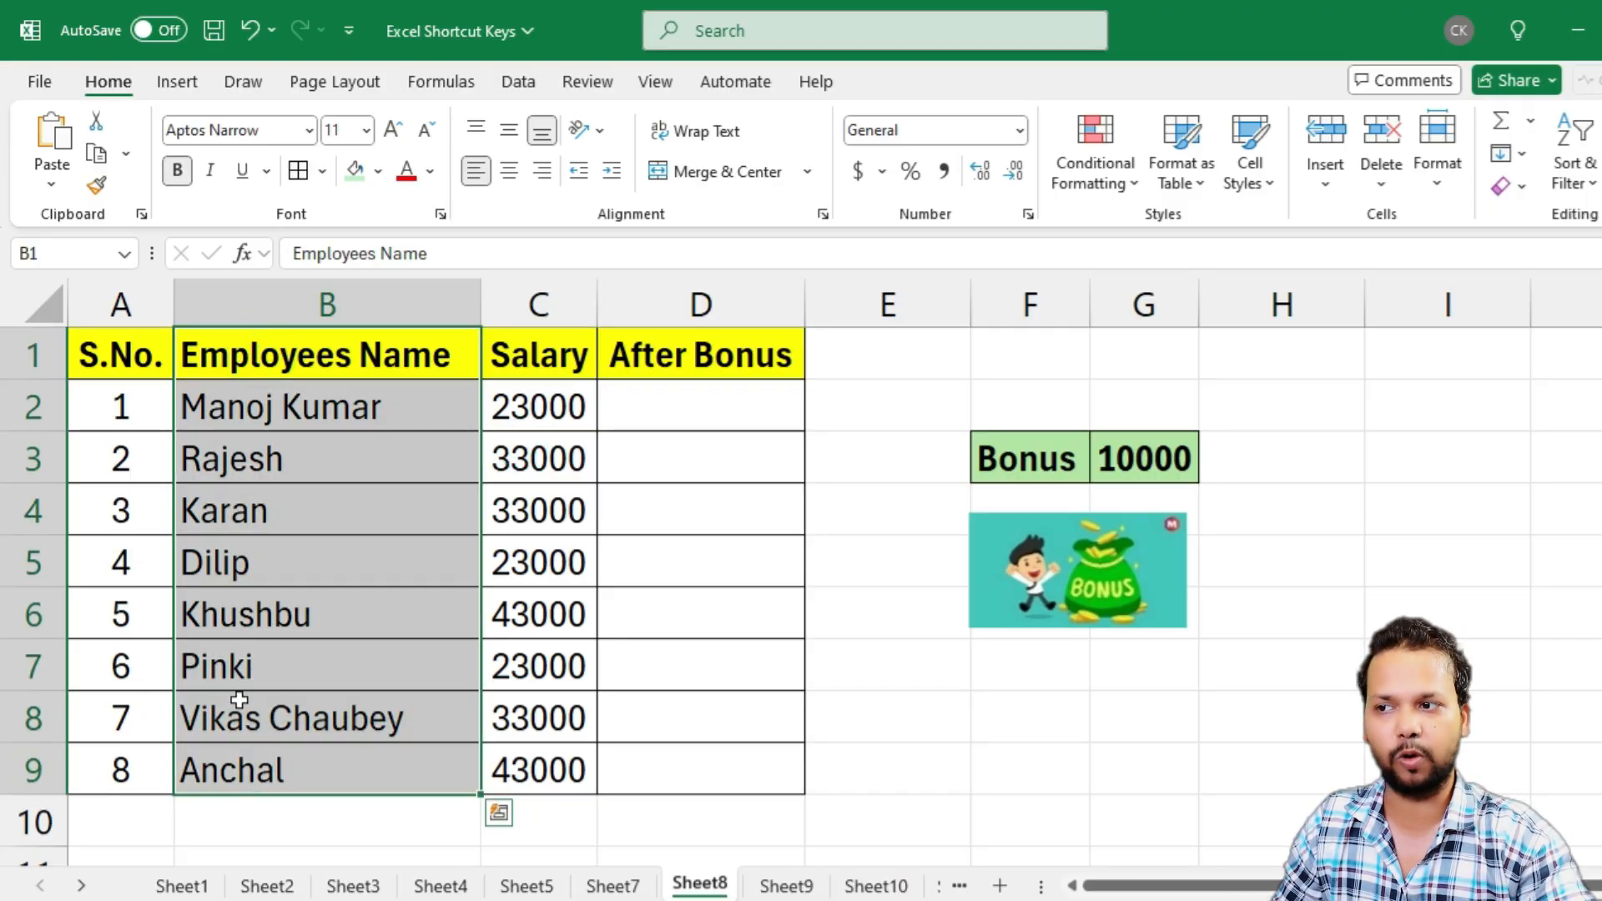
pyautogui.moveTo(548, 355); pyautogui.dragTo(500, 761)
pyautogui.click(699, 367)
pyautogui.moveTo(702, 390); pyautogui.dragTo(674, 749)
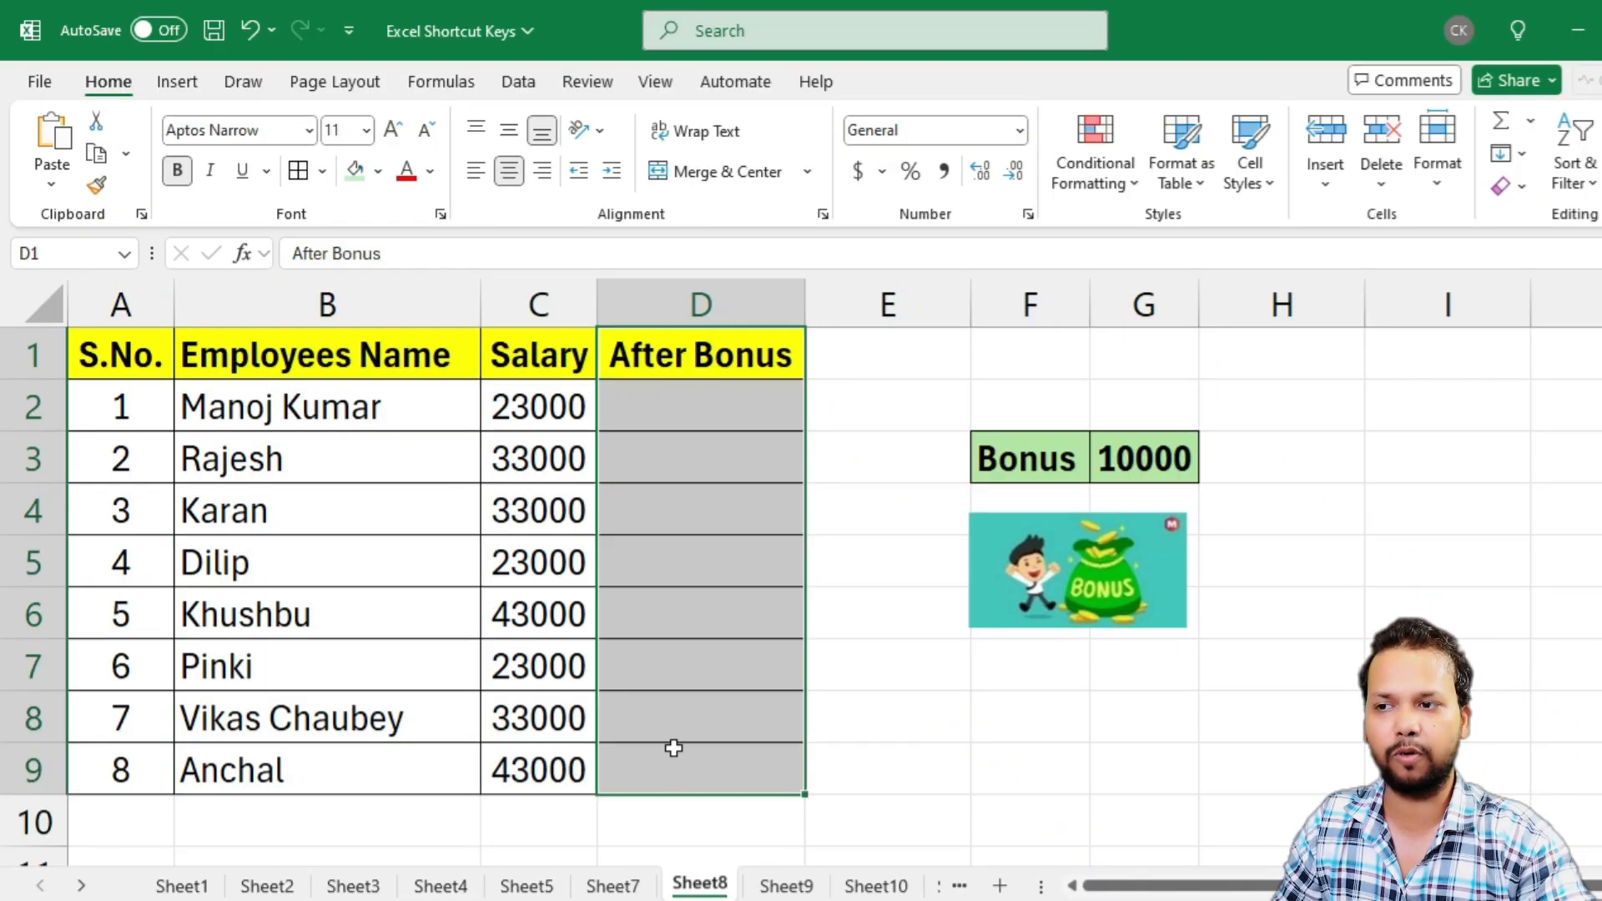
pyautogui.click(693, 404)
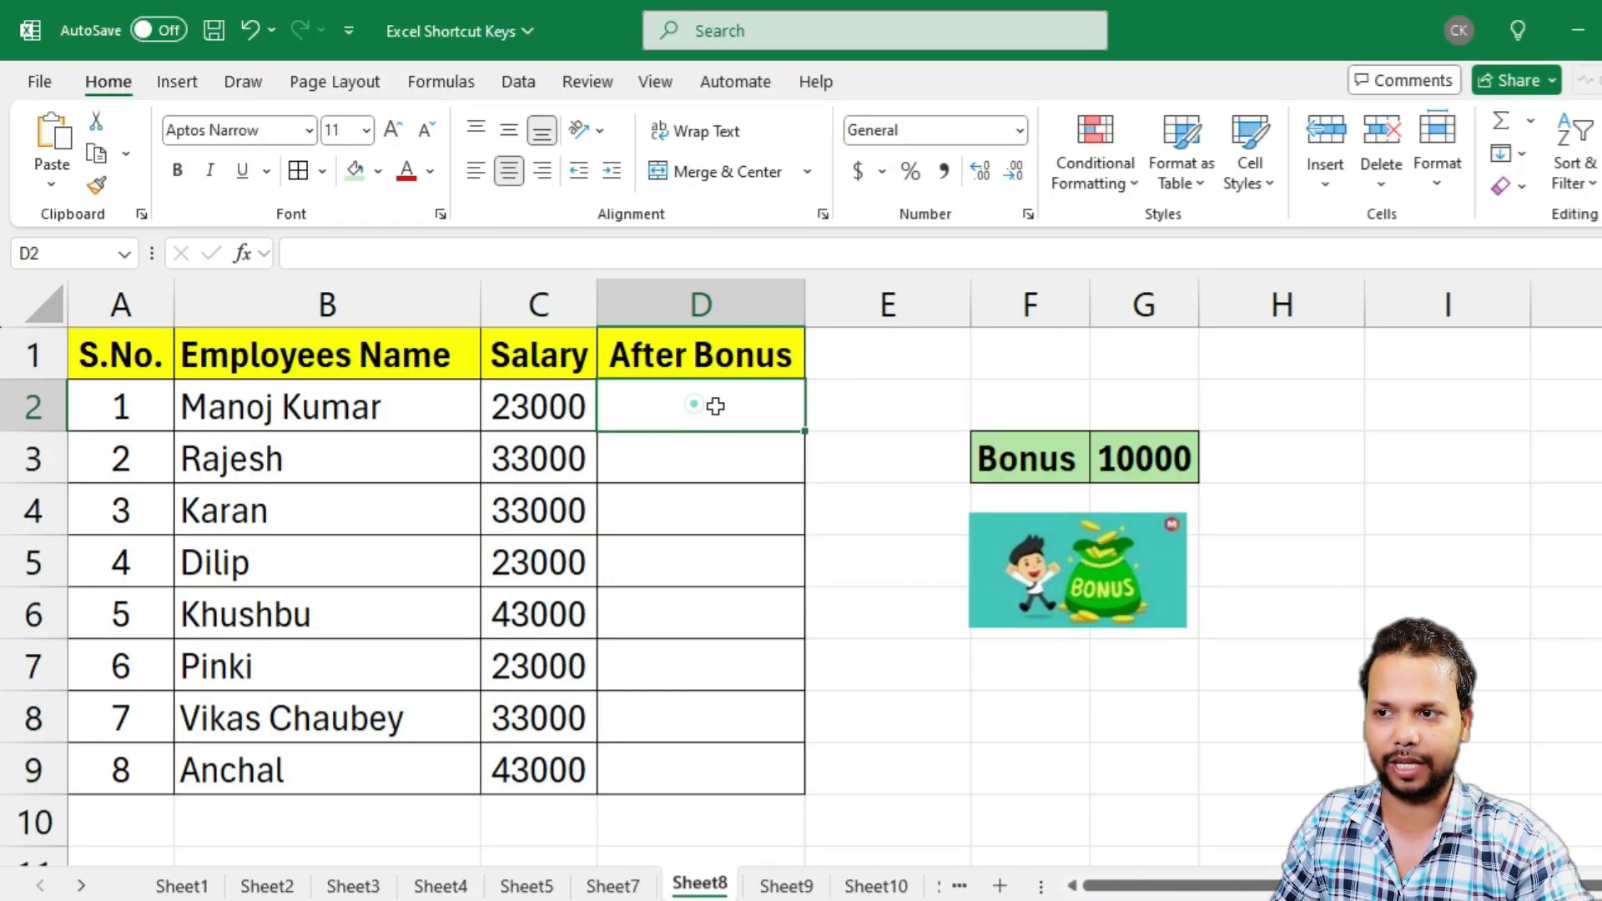
pyautogui.click(1116, 467)
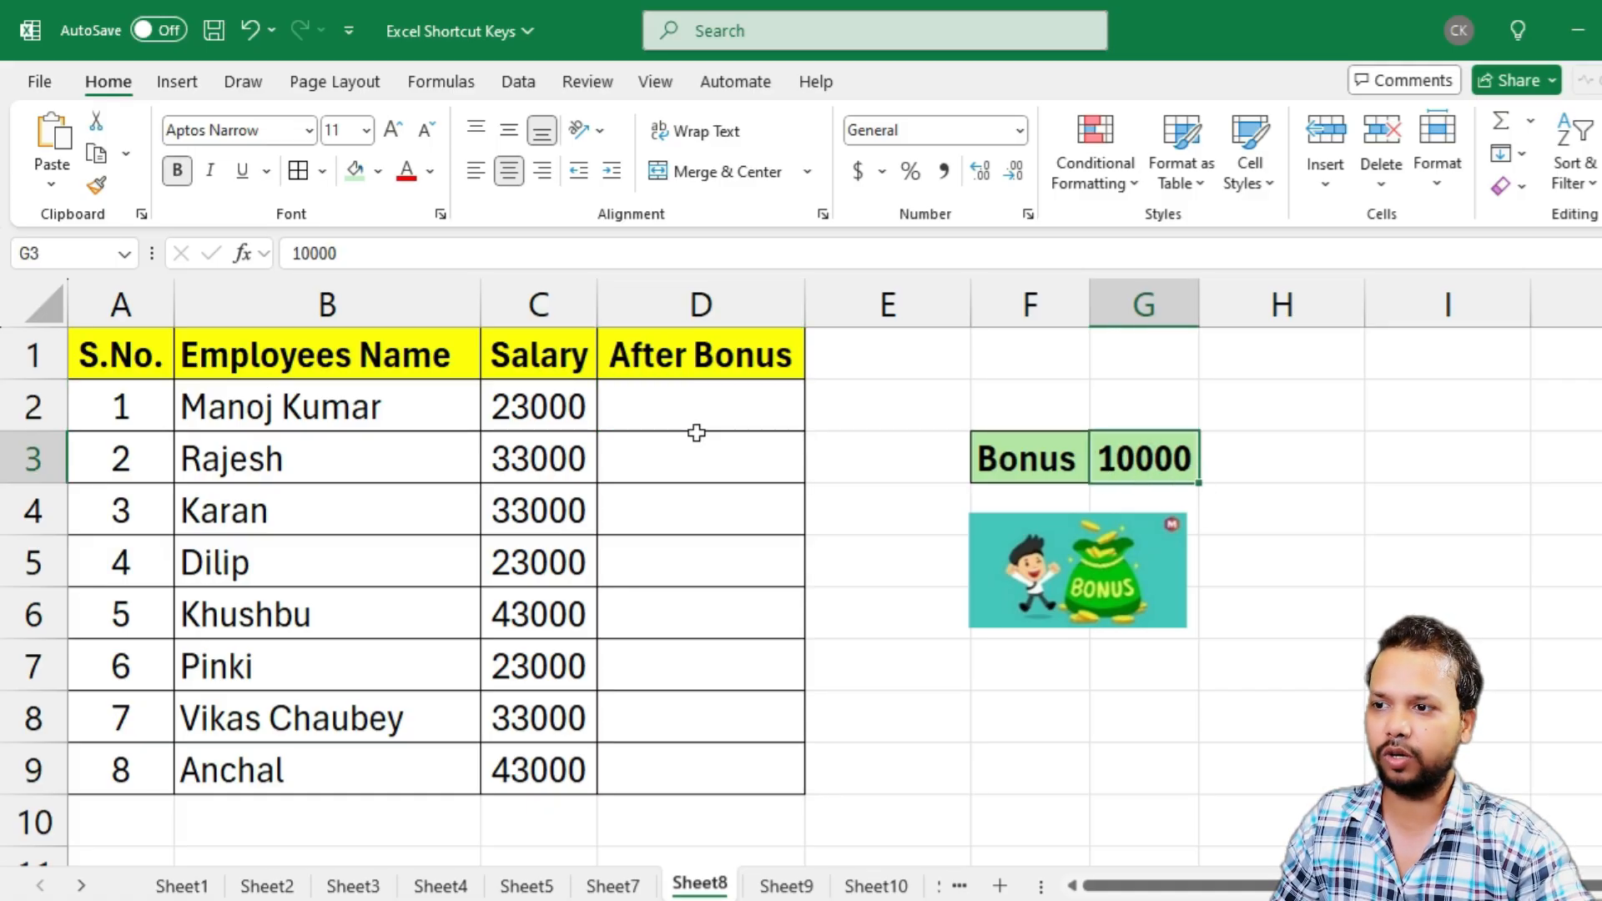
pyautogui.moveTo(568, 399); pyautogui.dragTo(538, 769)
pyautogui.click(1103, 464)
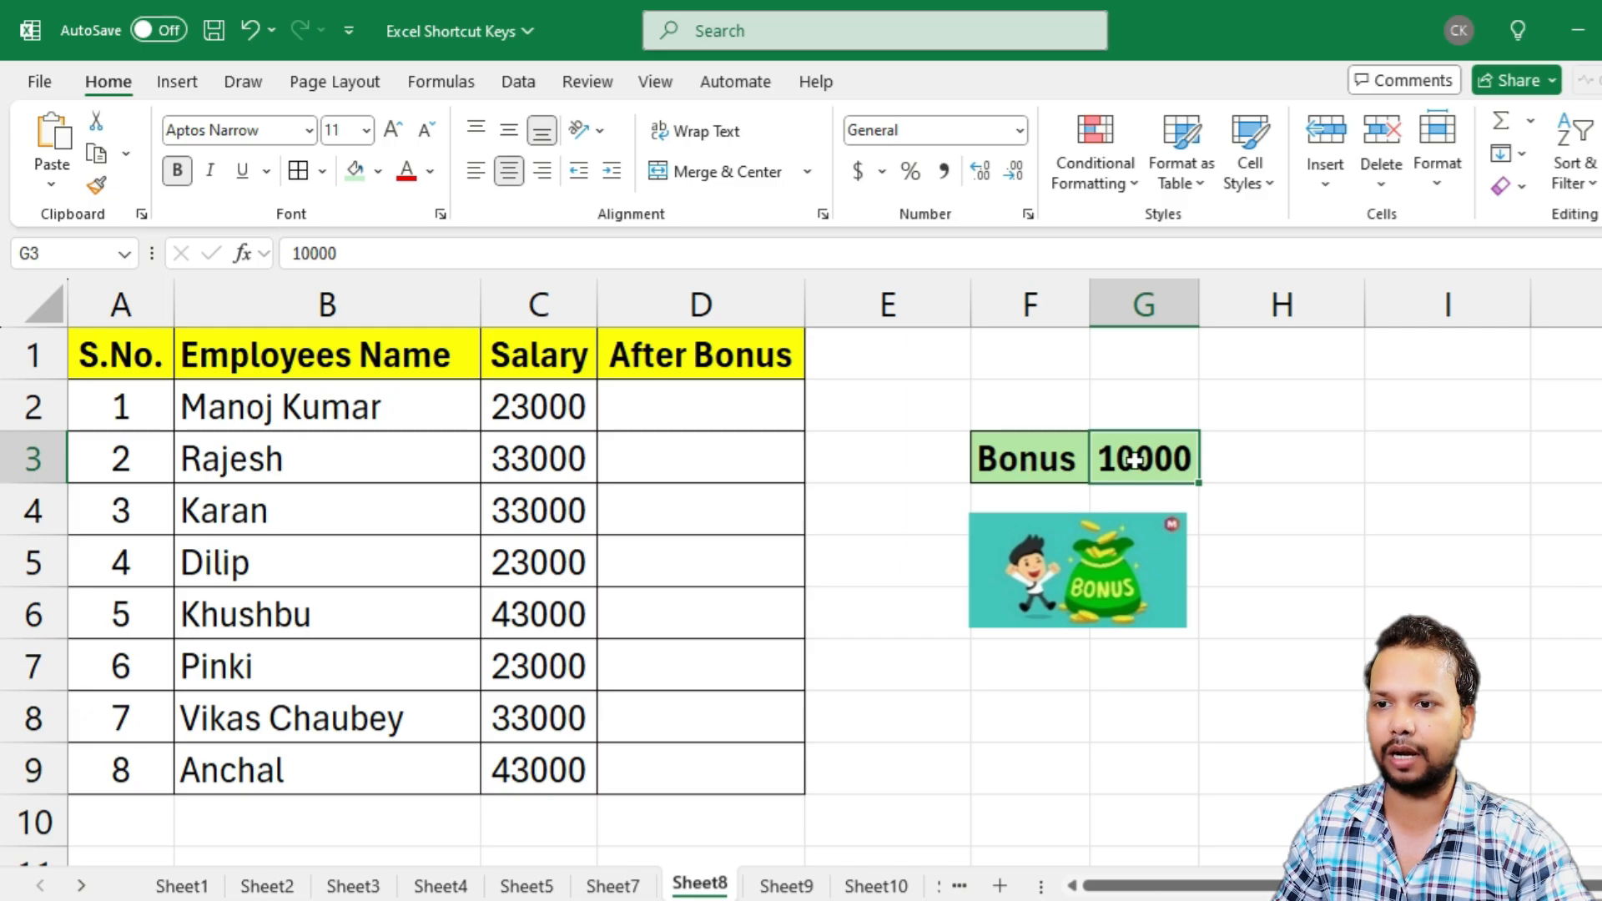
pyautogui.click(683, 392)
pyautogui.moveTo(712, 344); pyautogui.dragTo(688, 753)
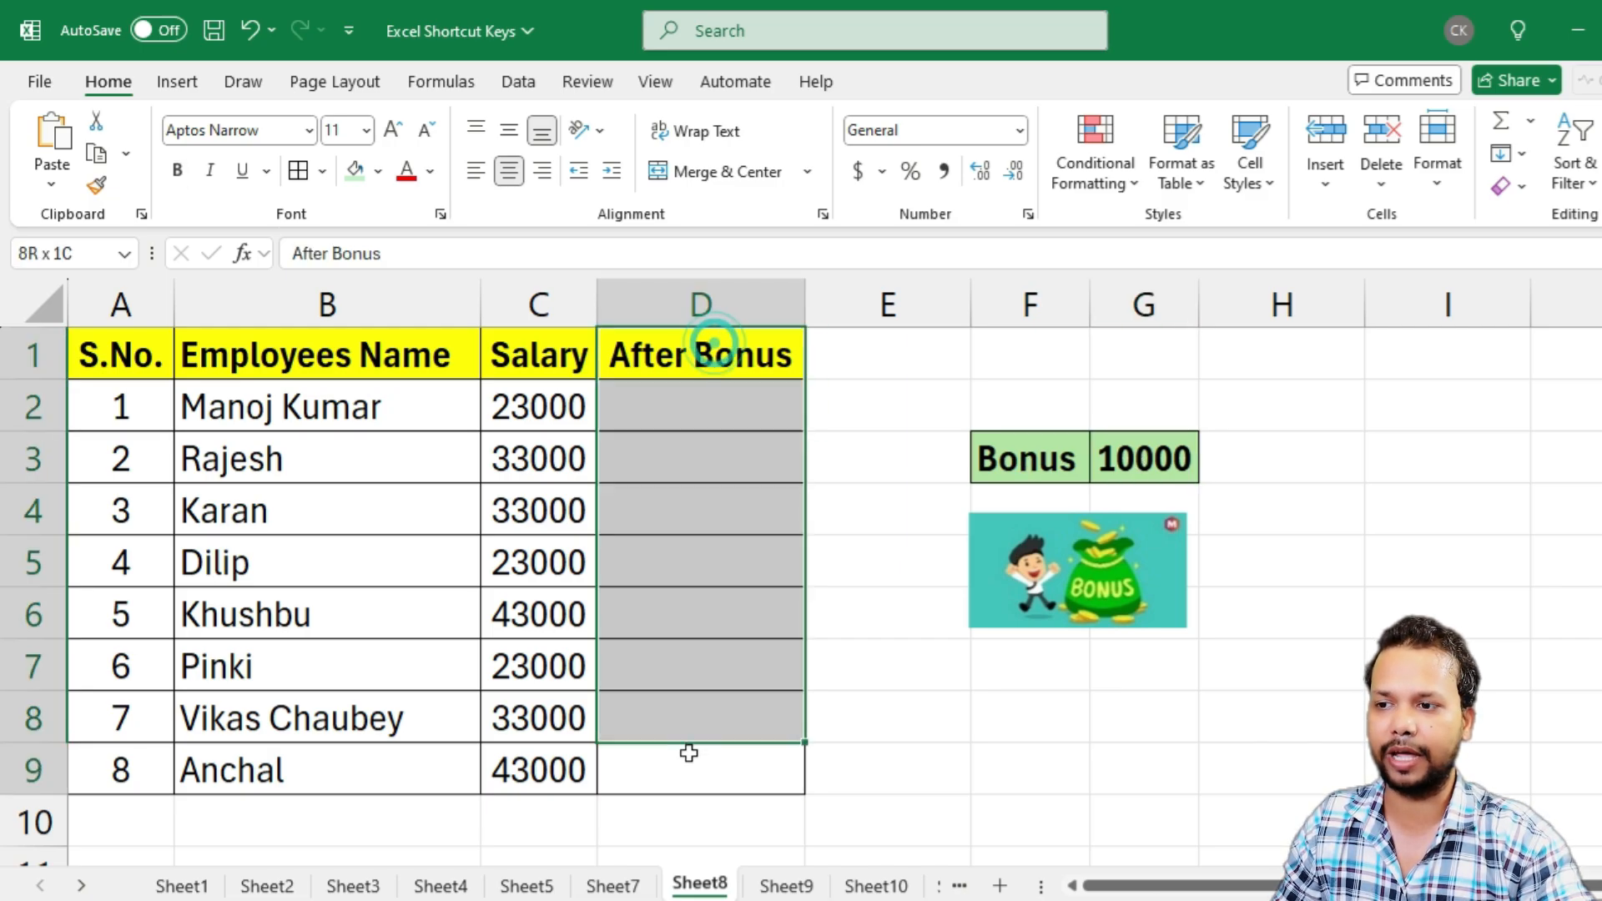
# Enter the formula =C2+G3 in D2 to add the bonus to the first employee's salary
pyautogui.click(680, 401)
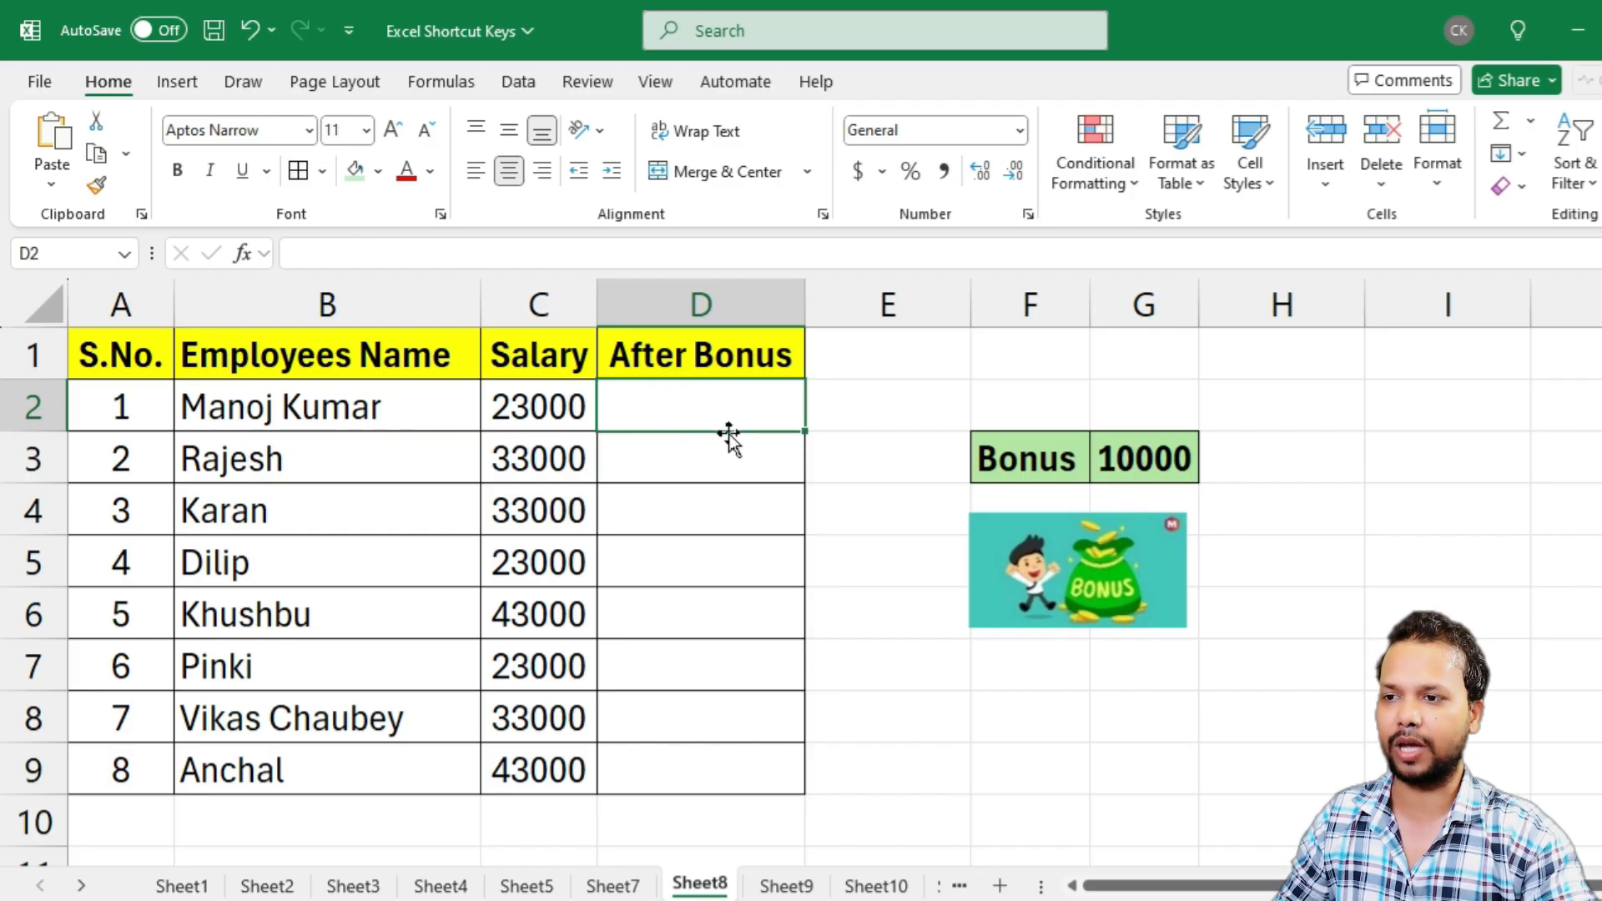
pyautogui.click(687, 407)
pyautogui.write('=')
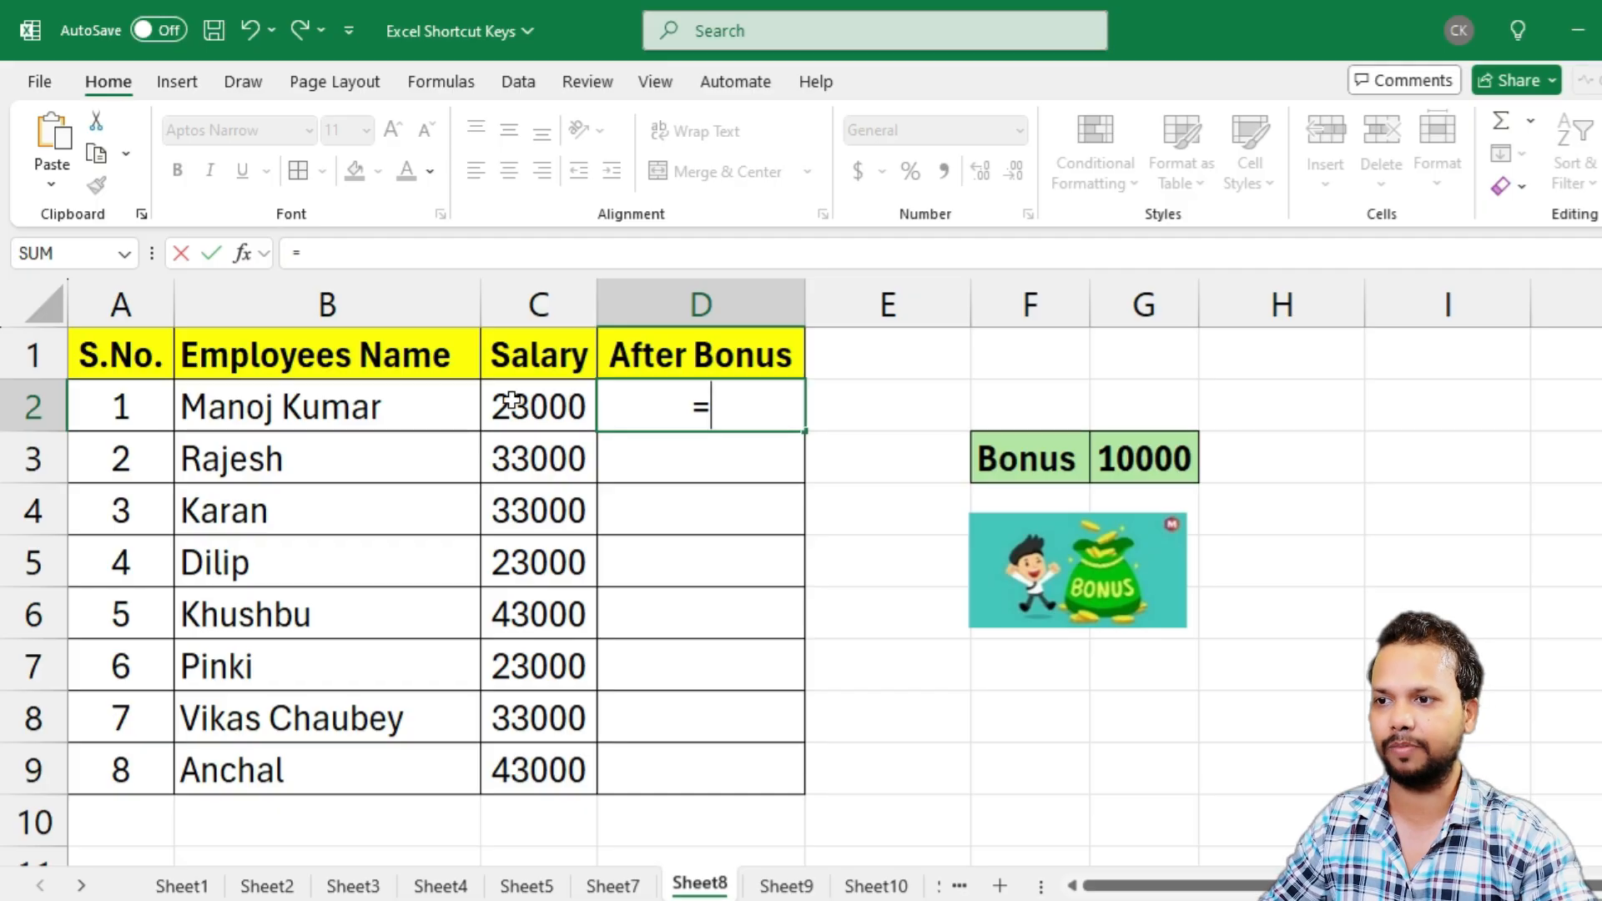
pyautogui.click(536, 407)
pyautogui.write('+')
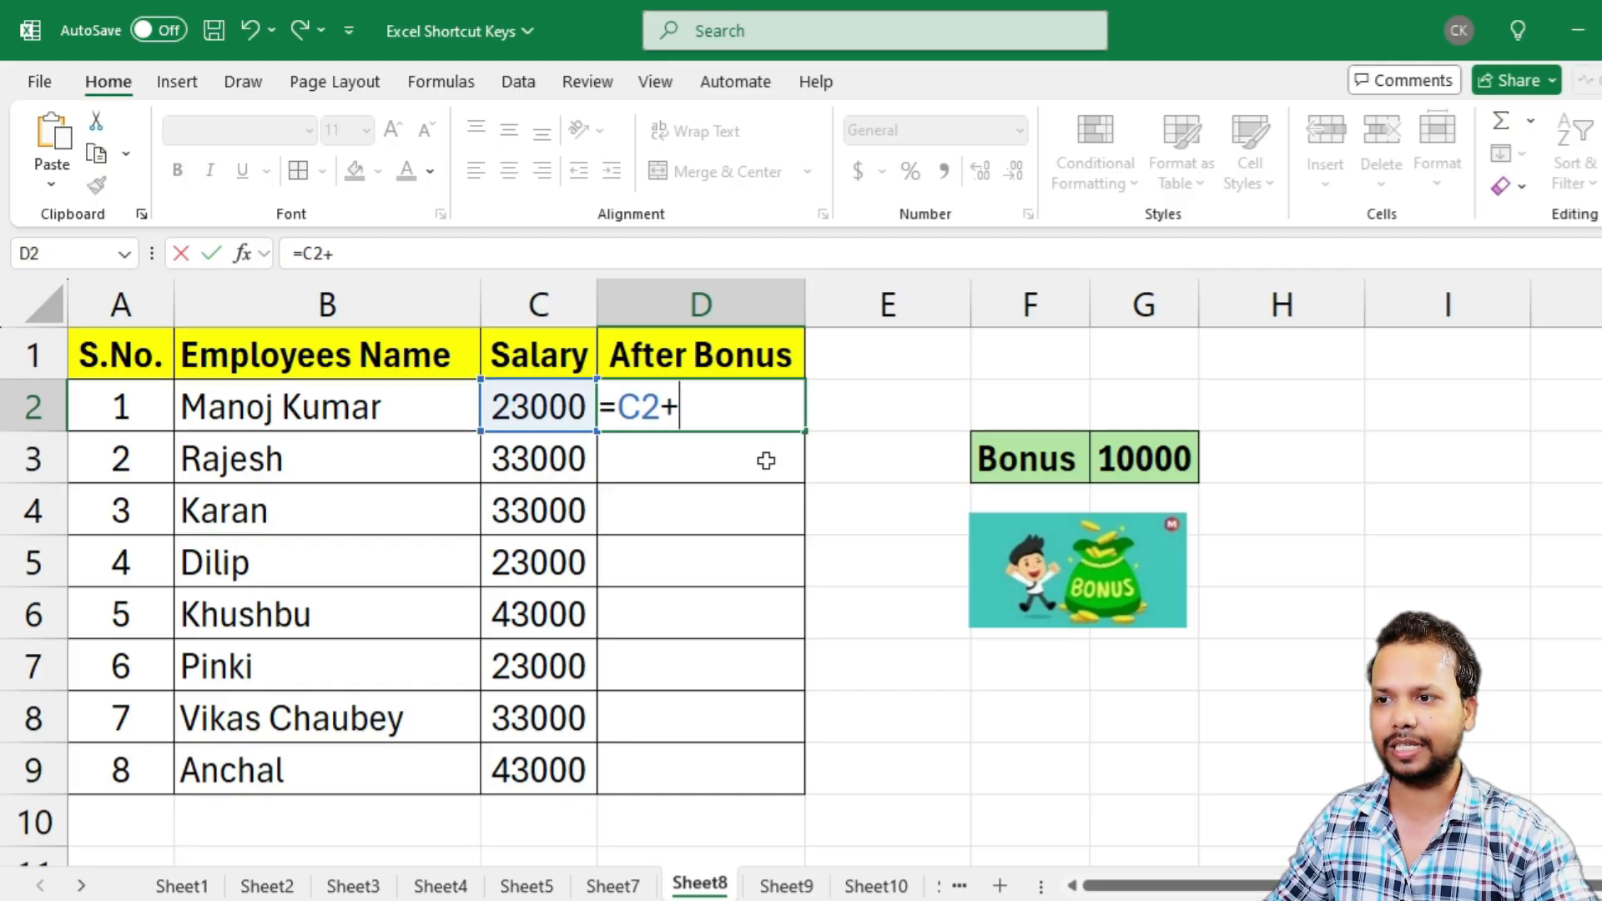
pyautogui.click(1137, 458)
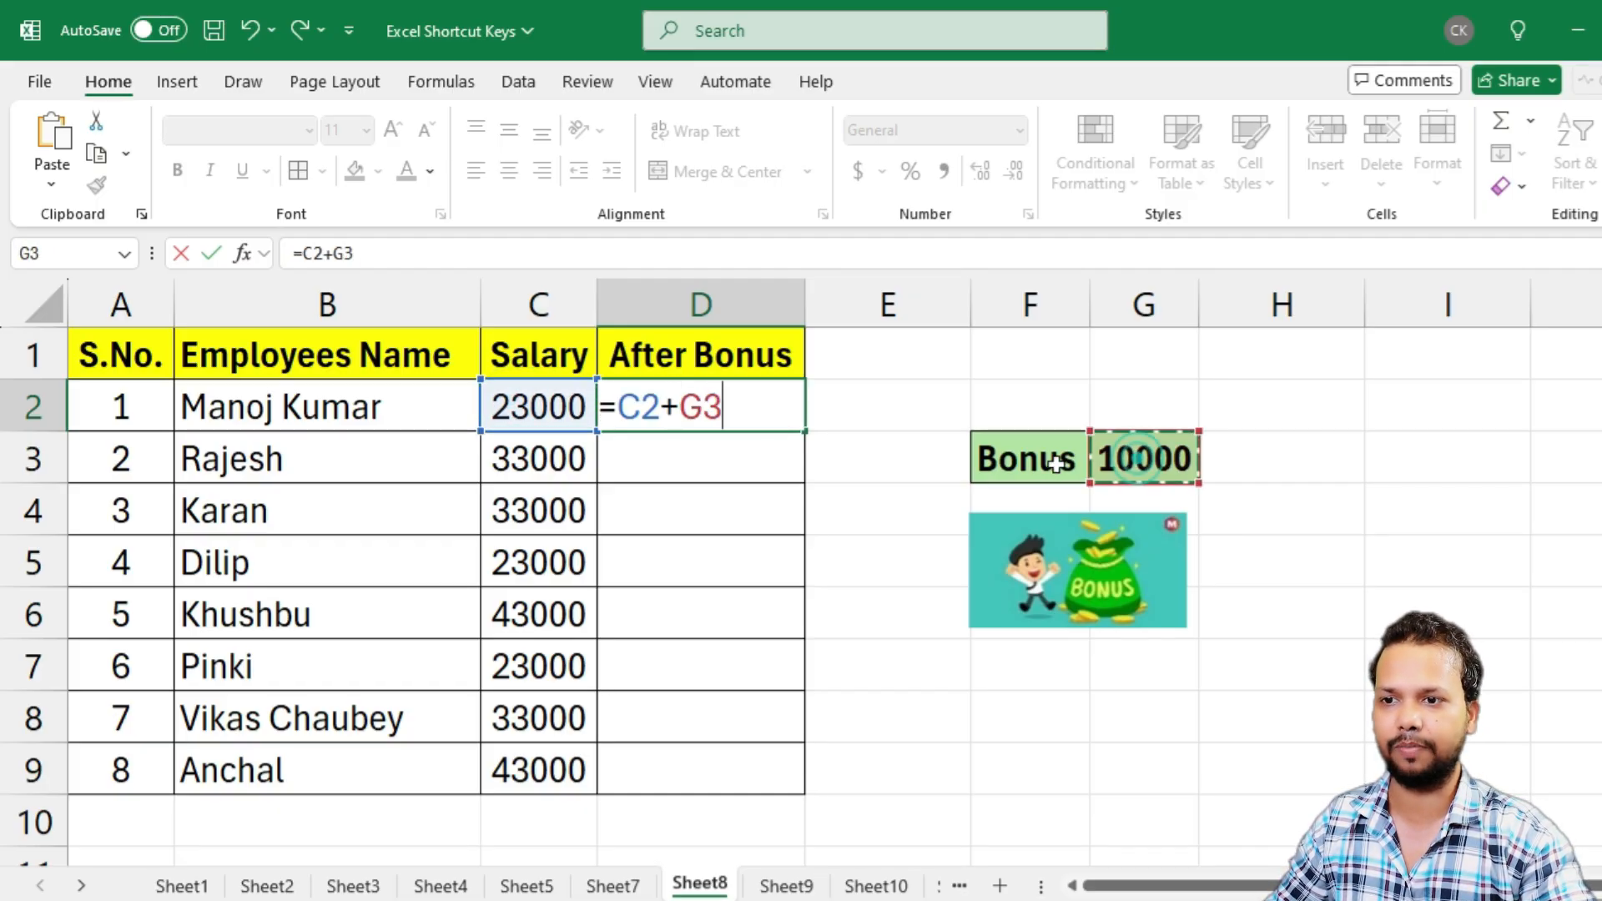
pyautogui.press('Return')
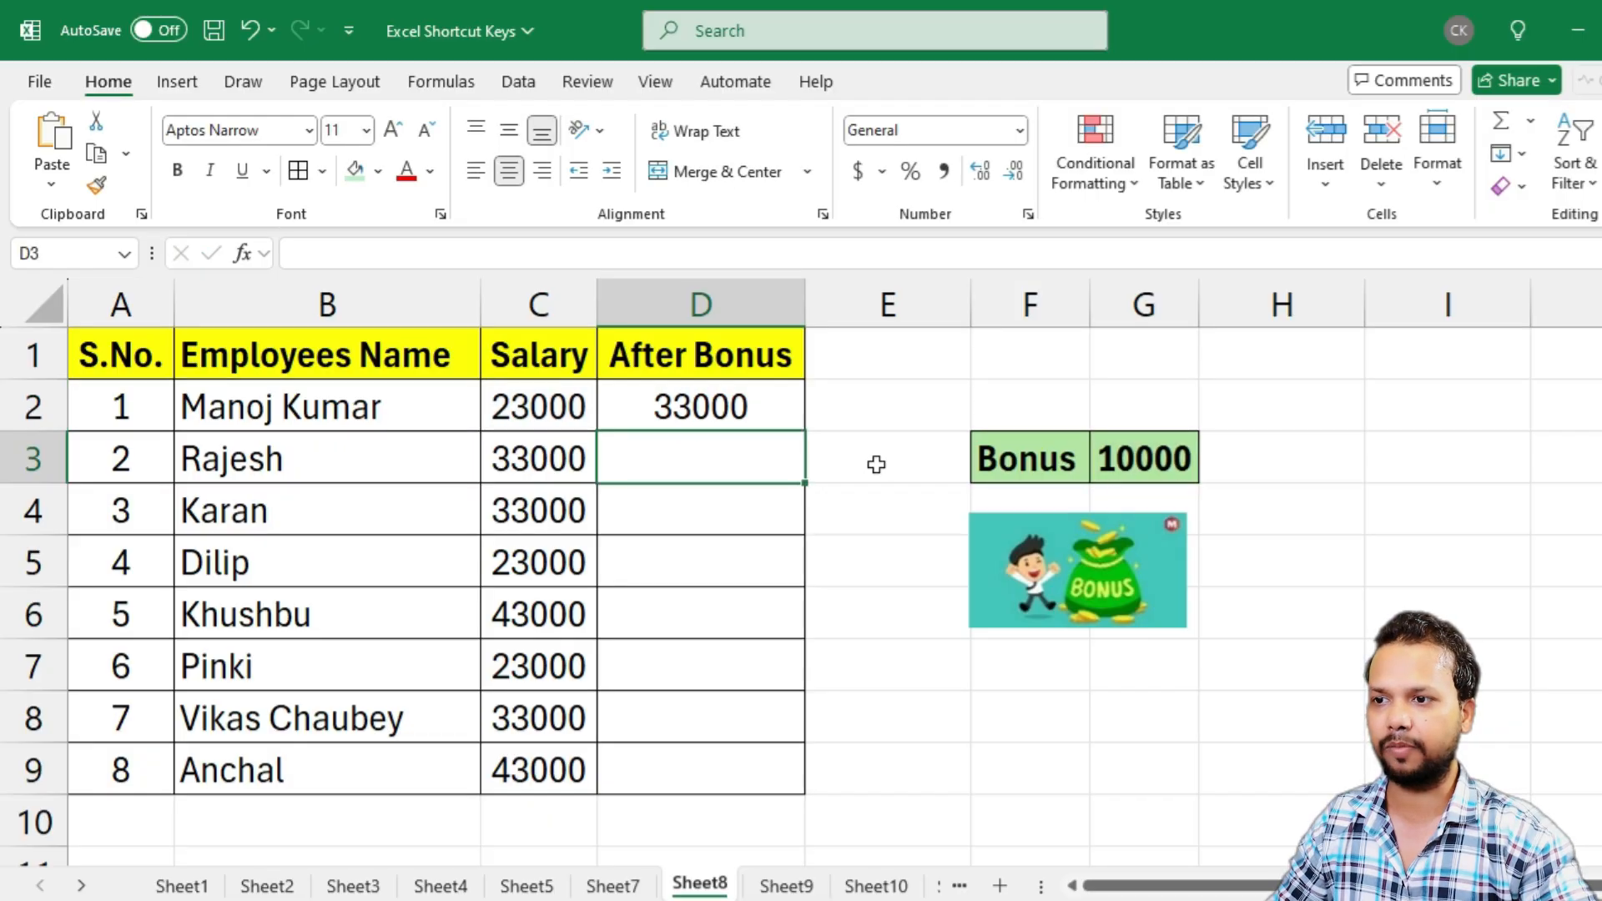
# Check D2 against the salary in C2 and the bonus in G3, and copy its formula down through D9
pyautogui.click(700, 406)
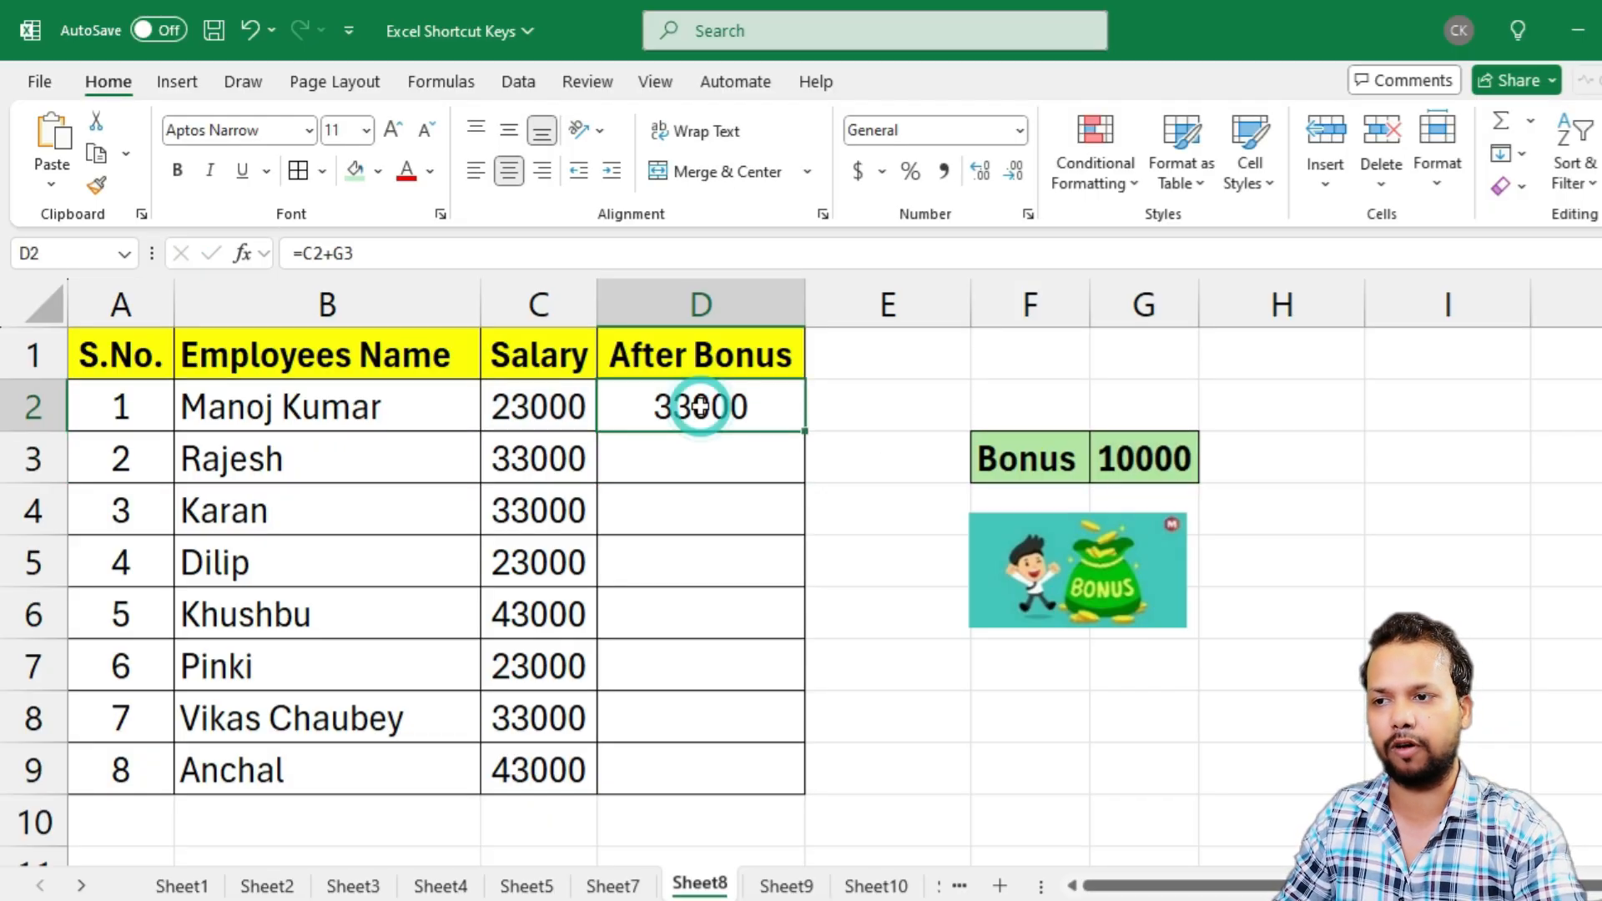
pyautogui.moveTo(535, 391); pyautogui.dragTo(659, 395)
pyautogui.click(719, 401)
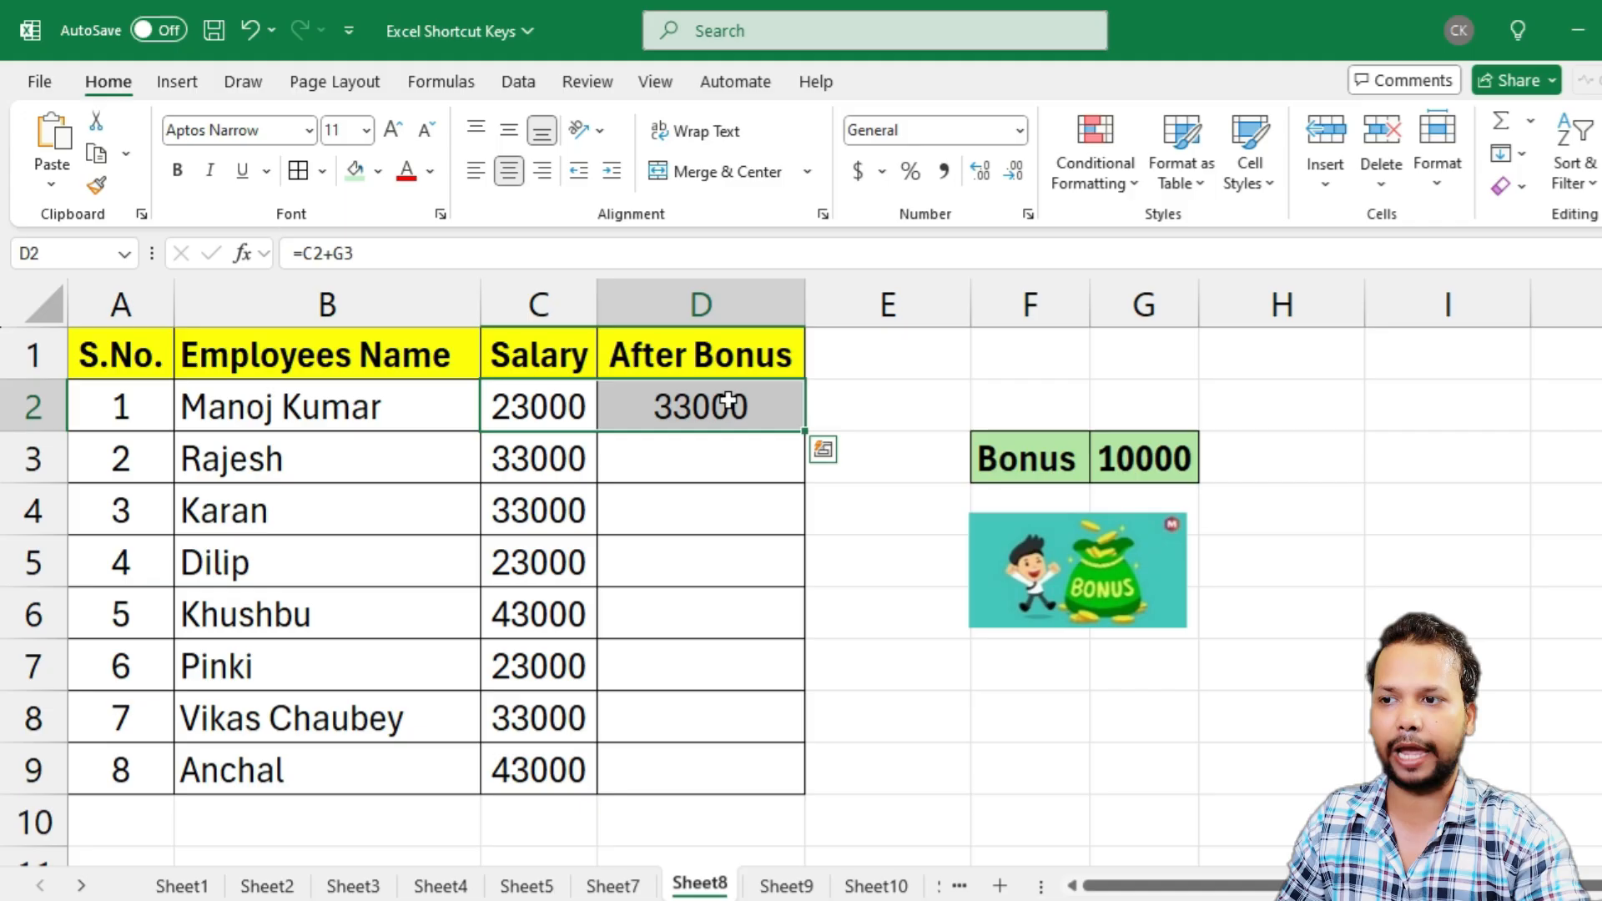
pyautogui.click(553, 400)
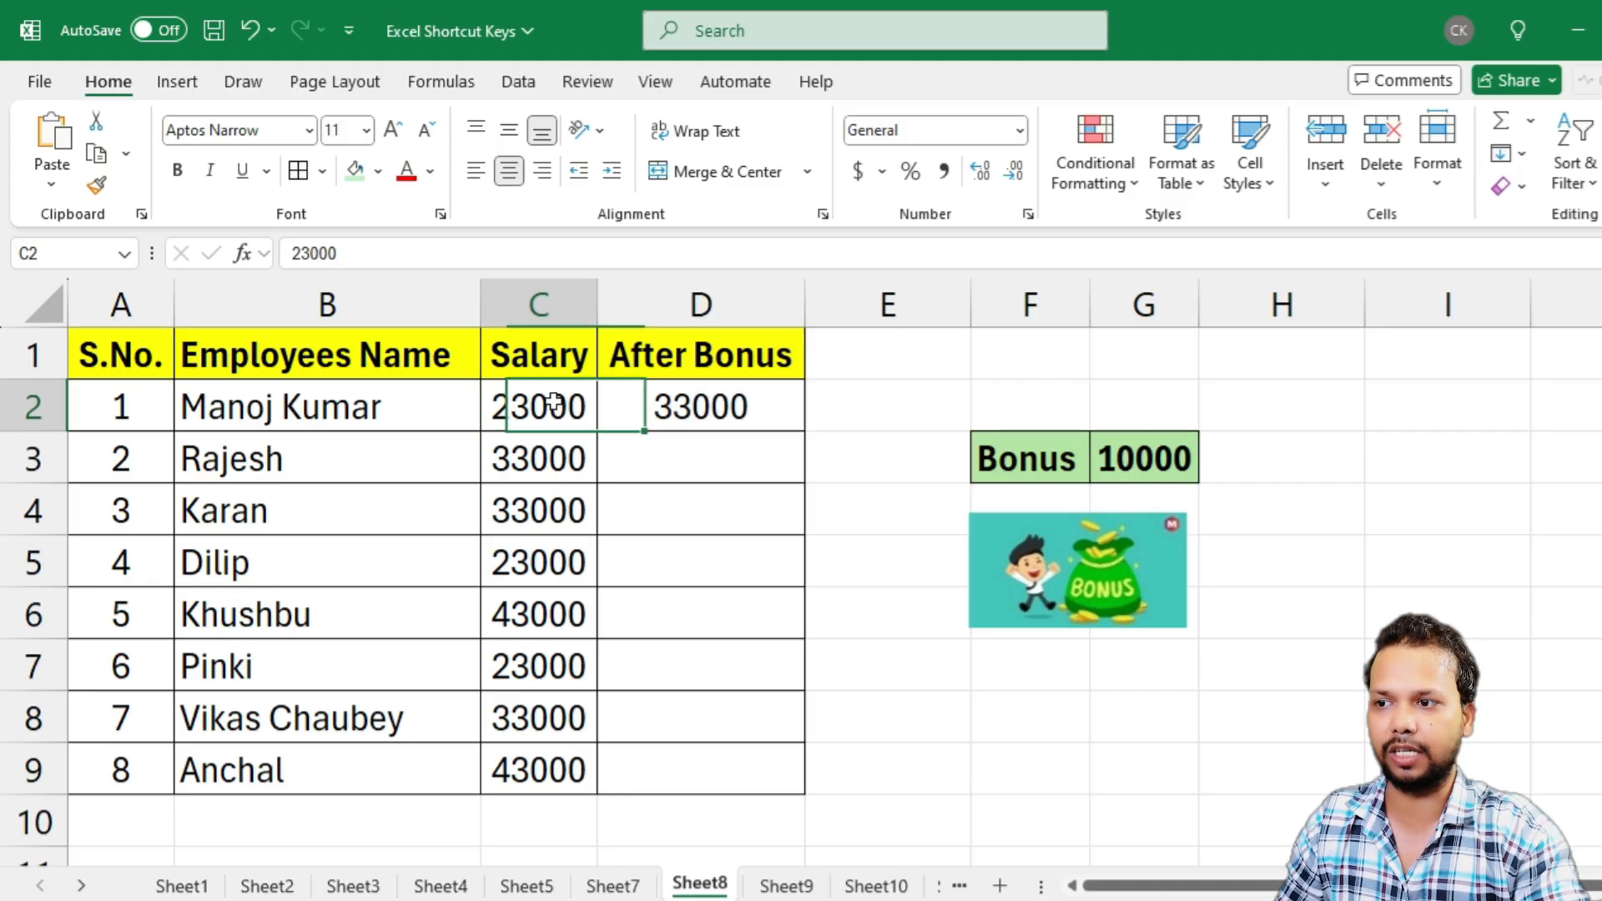
pyautogui.click(1110, 462)
pyautogui.click(720, 406)
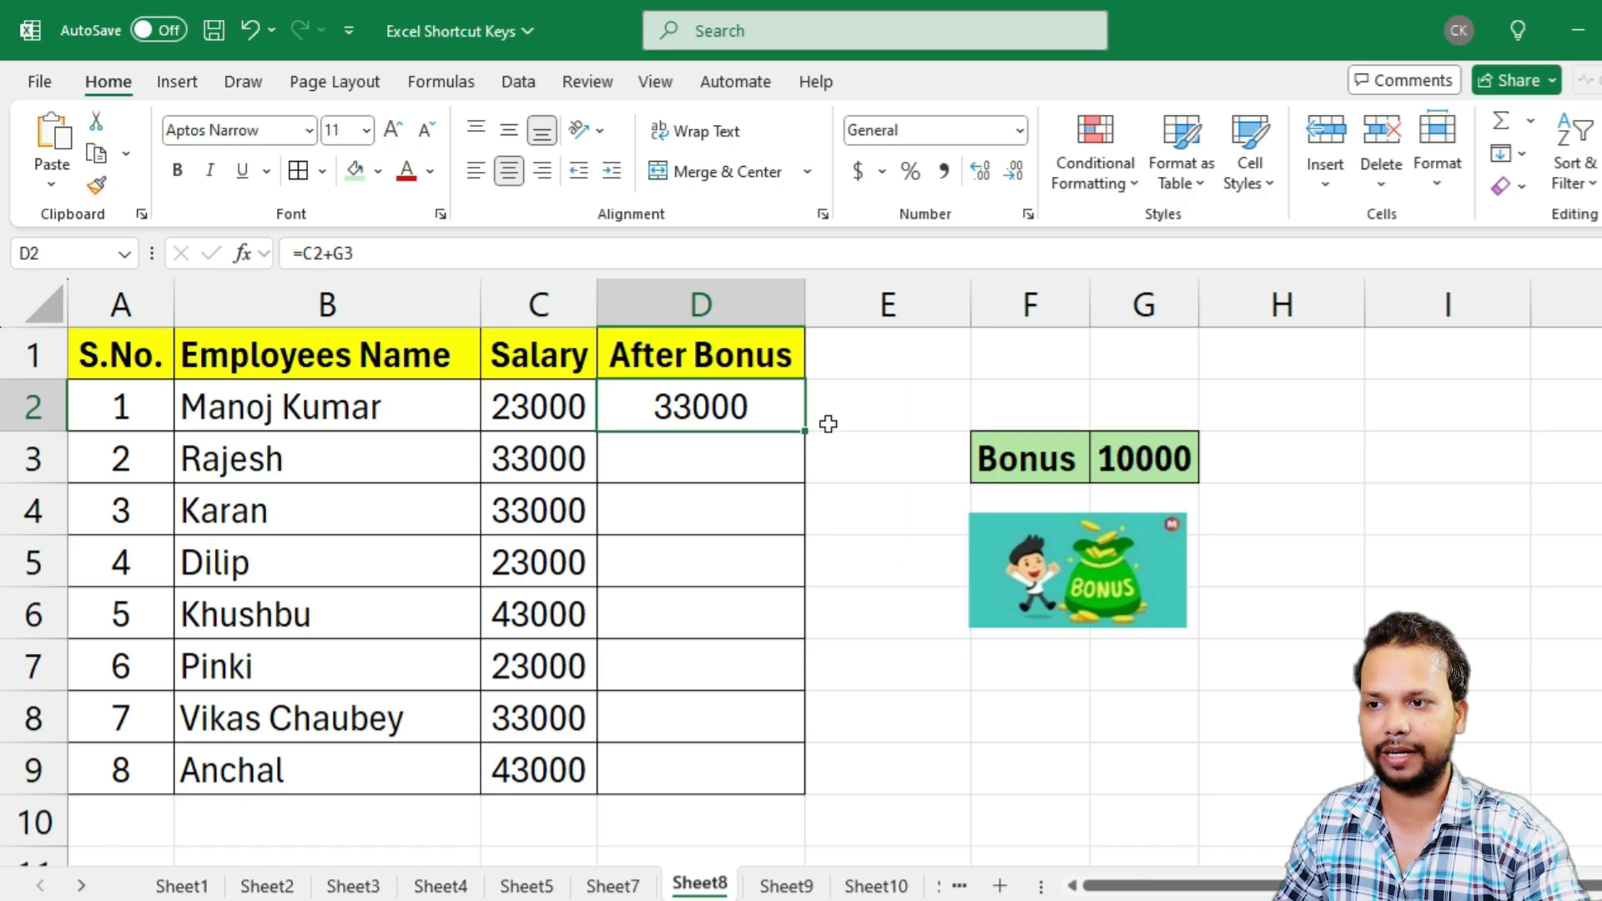
pyautogui.doubleClick(808, 434)
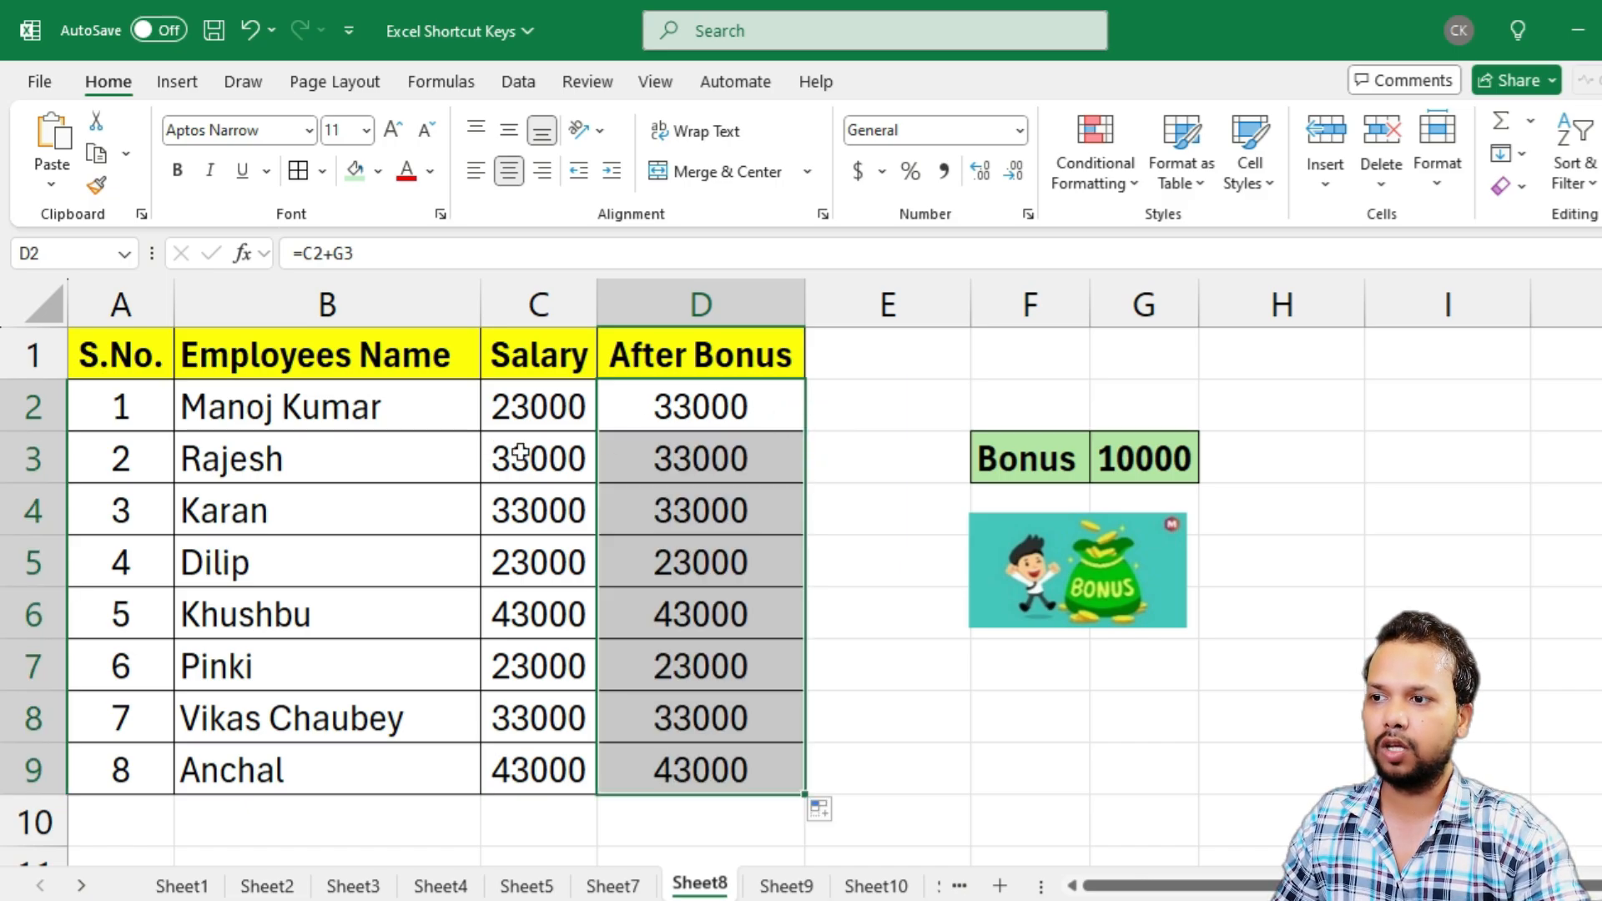
# Compare each Salary value with its After Bonus result row by row from row 3 to row 9
pyautogui.moveTo(506, 447); pyautogui.dragTo(718, 449)
pyautogui.moveTo(528, 514); pyautogui.dragTo(705, 519)
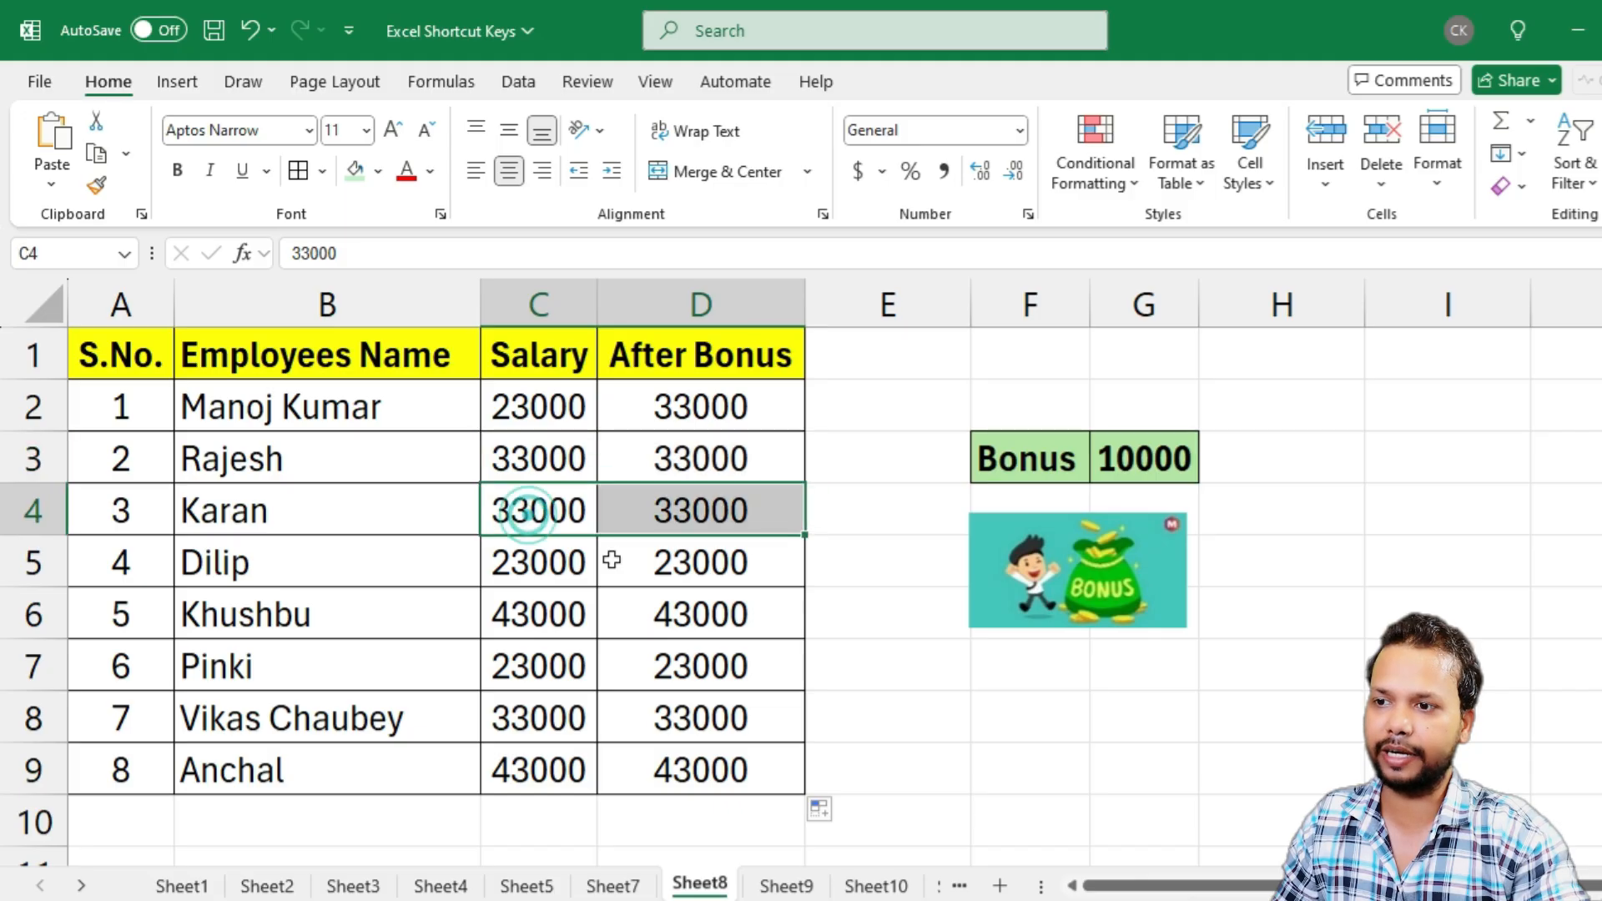
pyautogui.moveTo(532, 569); pyautogui.dragTo(672, 575)
pyautogui.moveTo(530, 617); pyautogui.dragTo(679, 615)
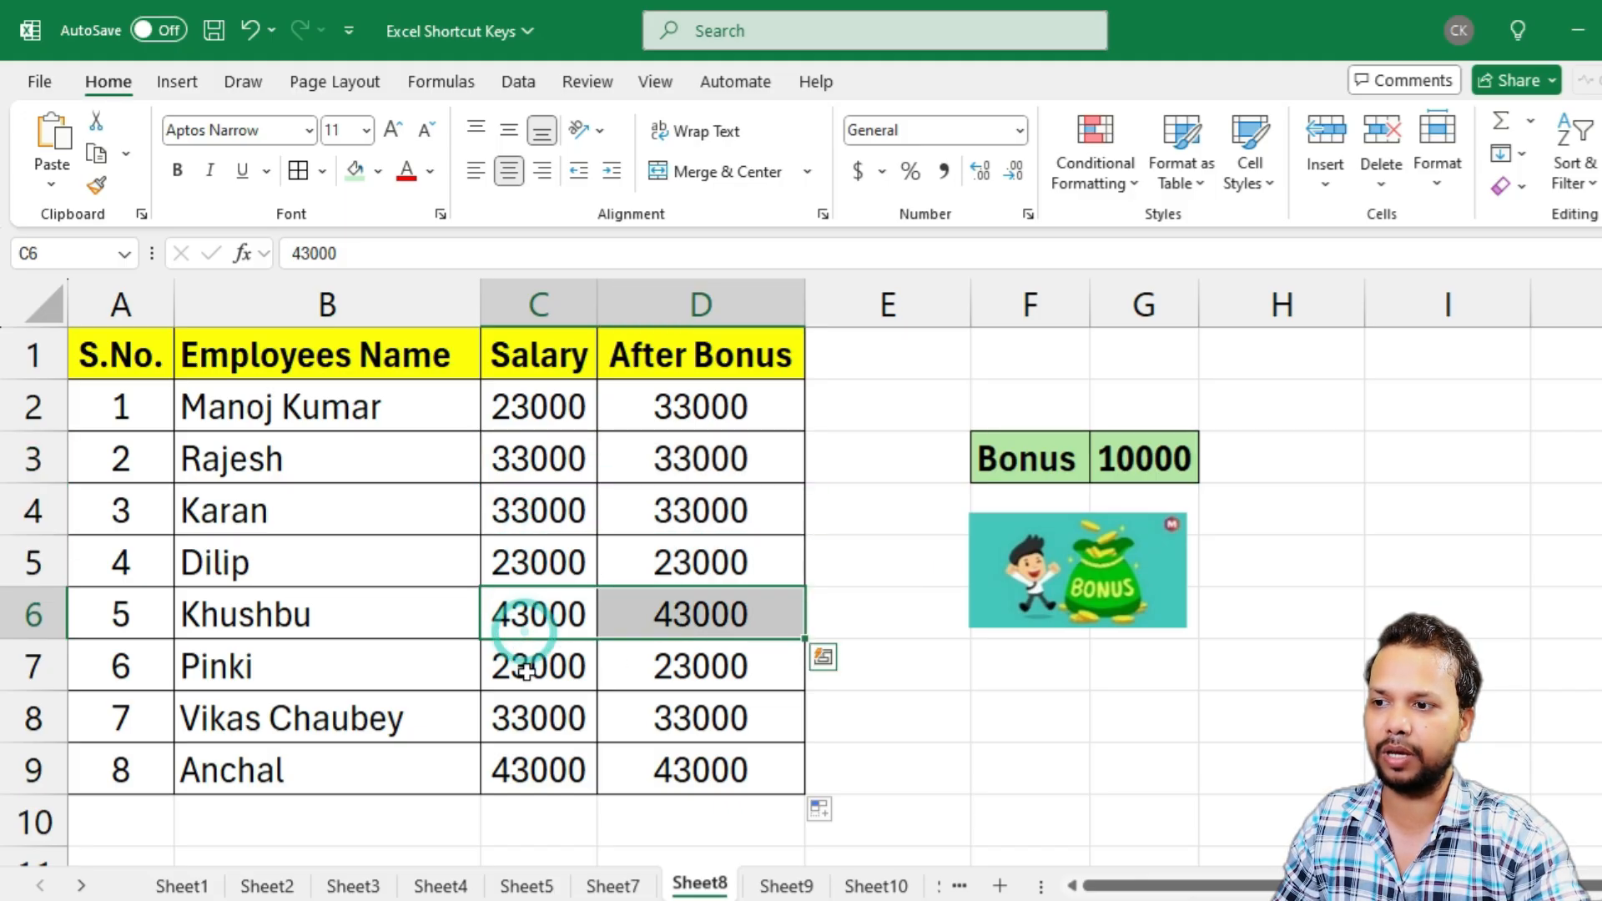
pyautogui.moveTo(531, 664); pyautogui.dragTo(716, 677)
pyautogui.moveTo(497, 723); pyautogui.dragTo(693, 725)
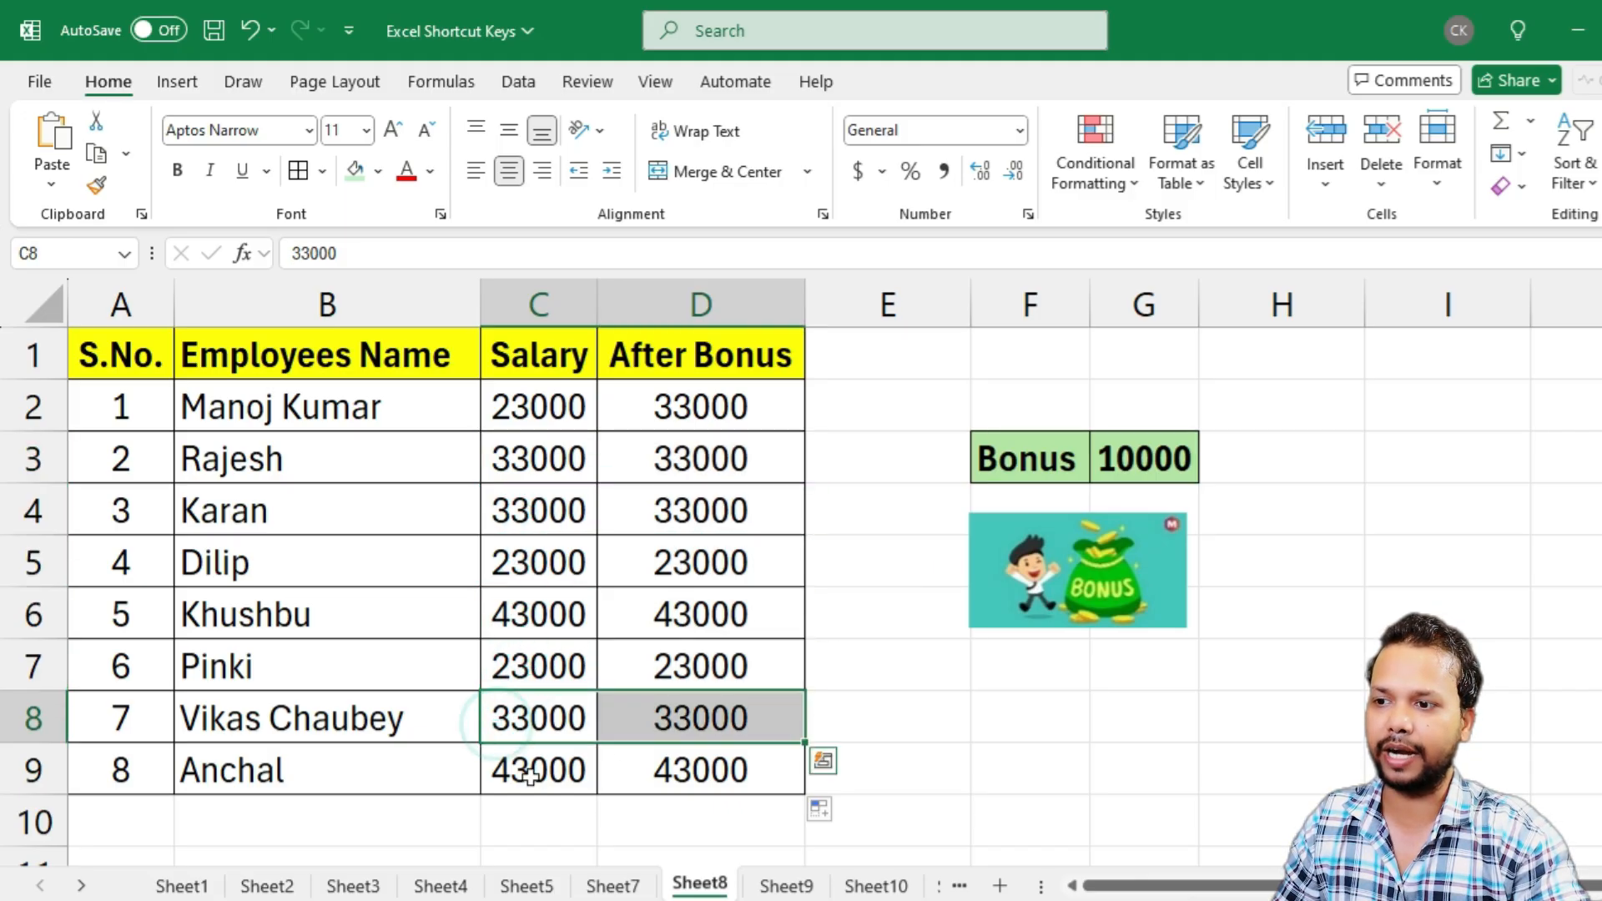
pyautogui.moveTo(530, 776); pyautogui.dragTo(729, 779)
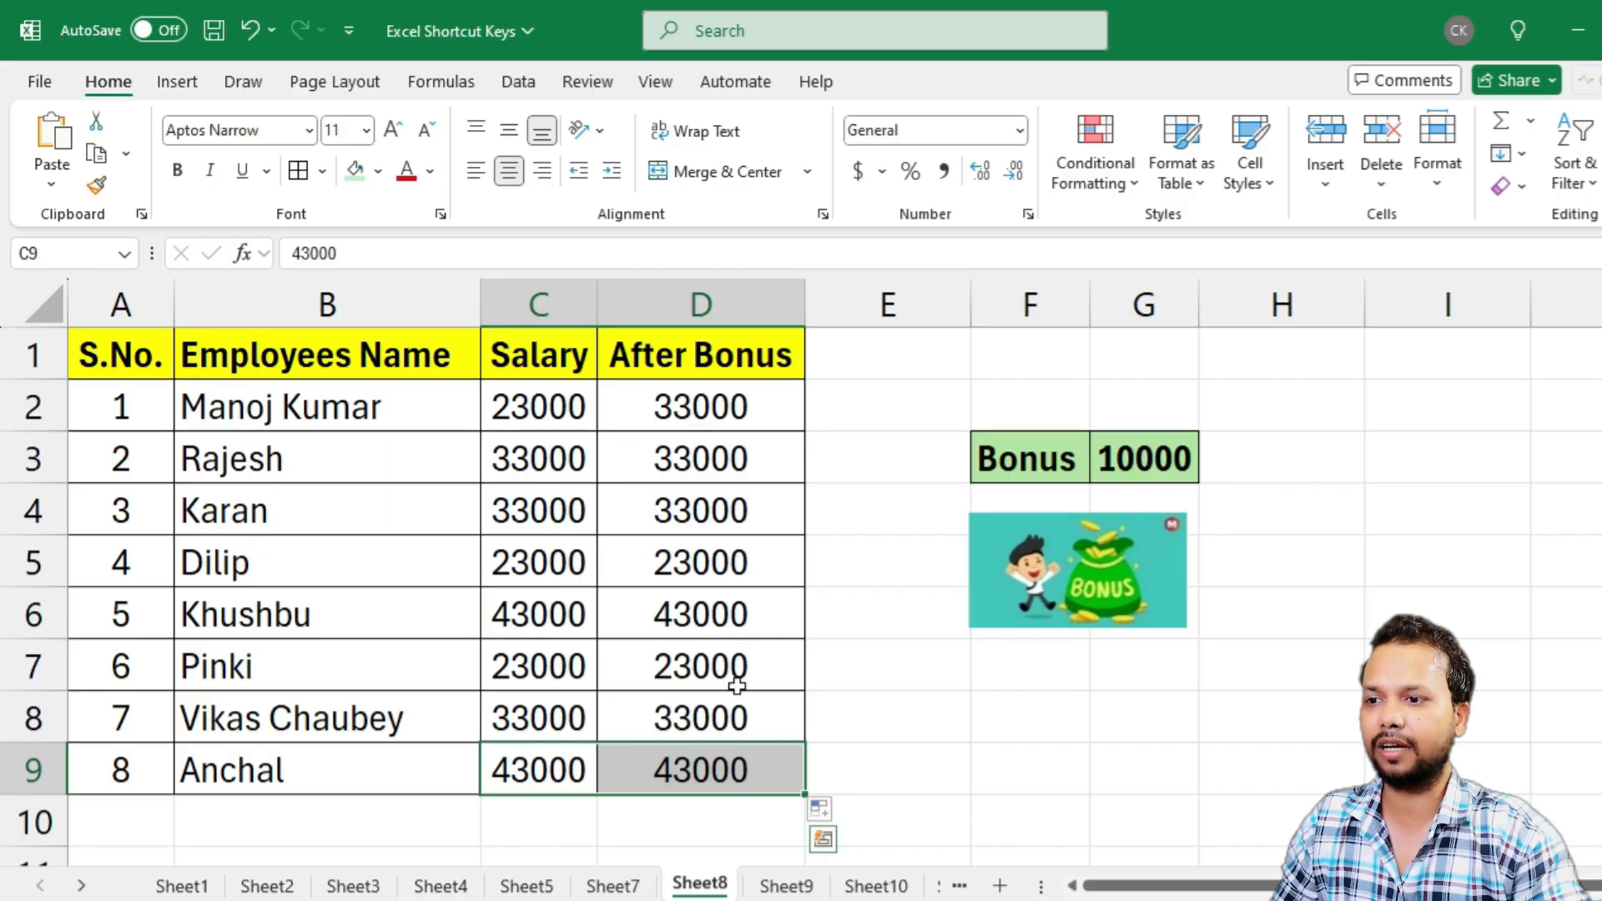
# Inspect the cell references in the After Bonus formulas of D7, D2 and D6, checking which bonus cell each one uses
pyautogui.click(731, 668)
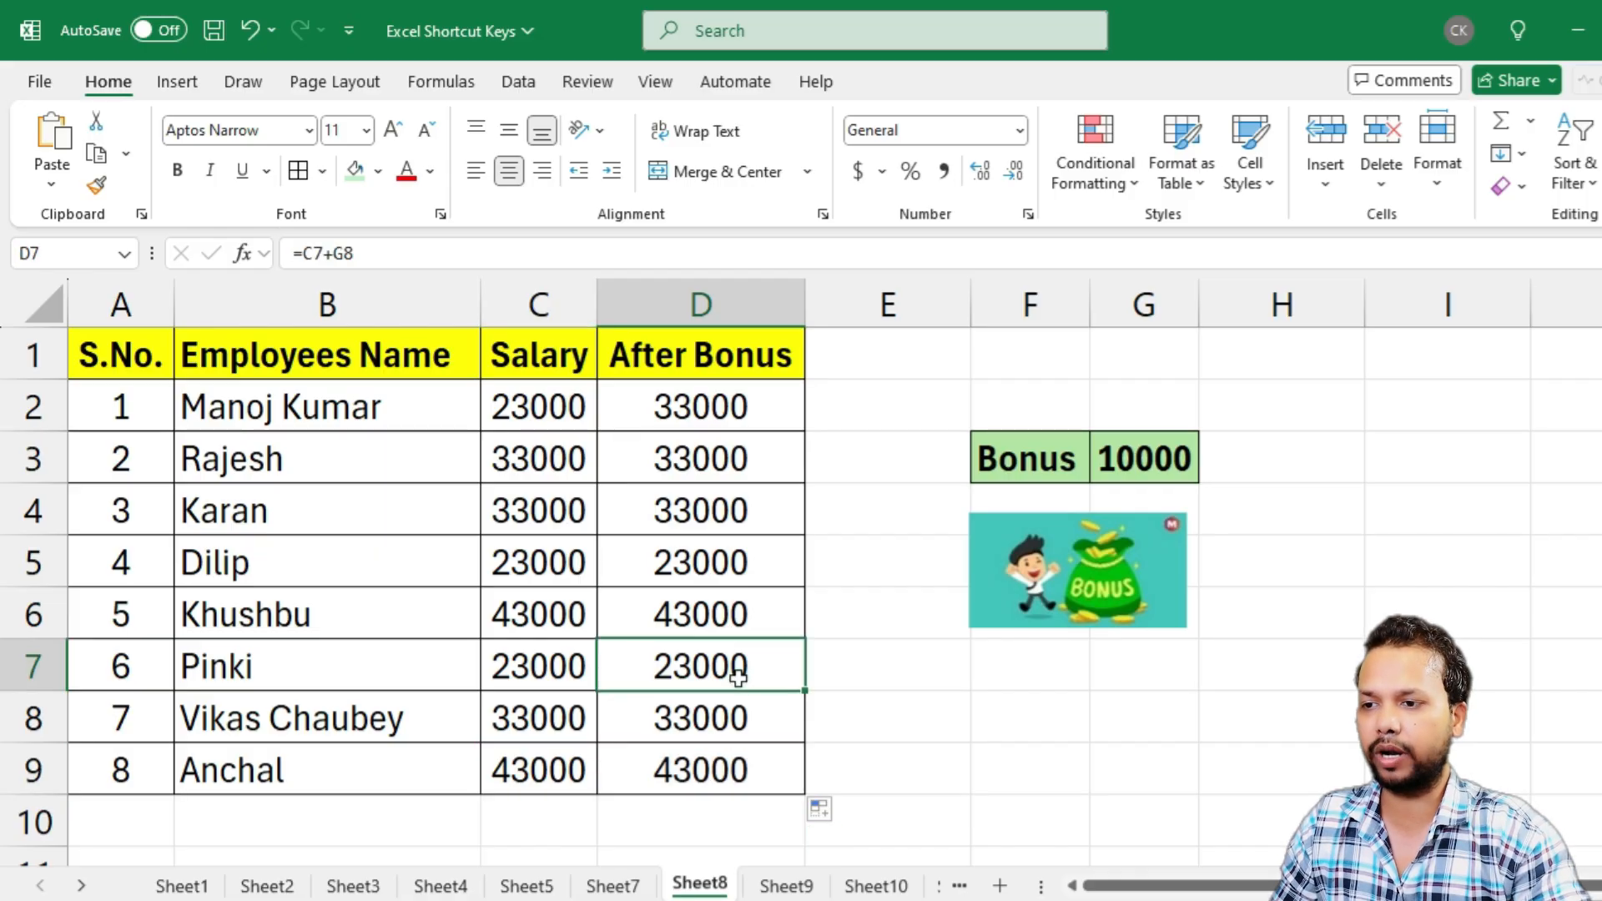
pyautogui.click(720, 412)
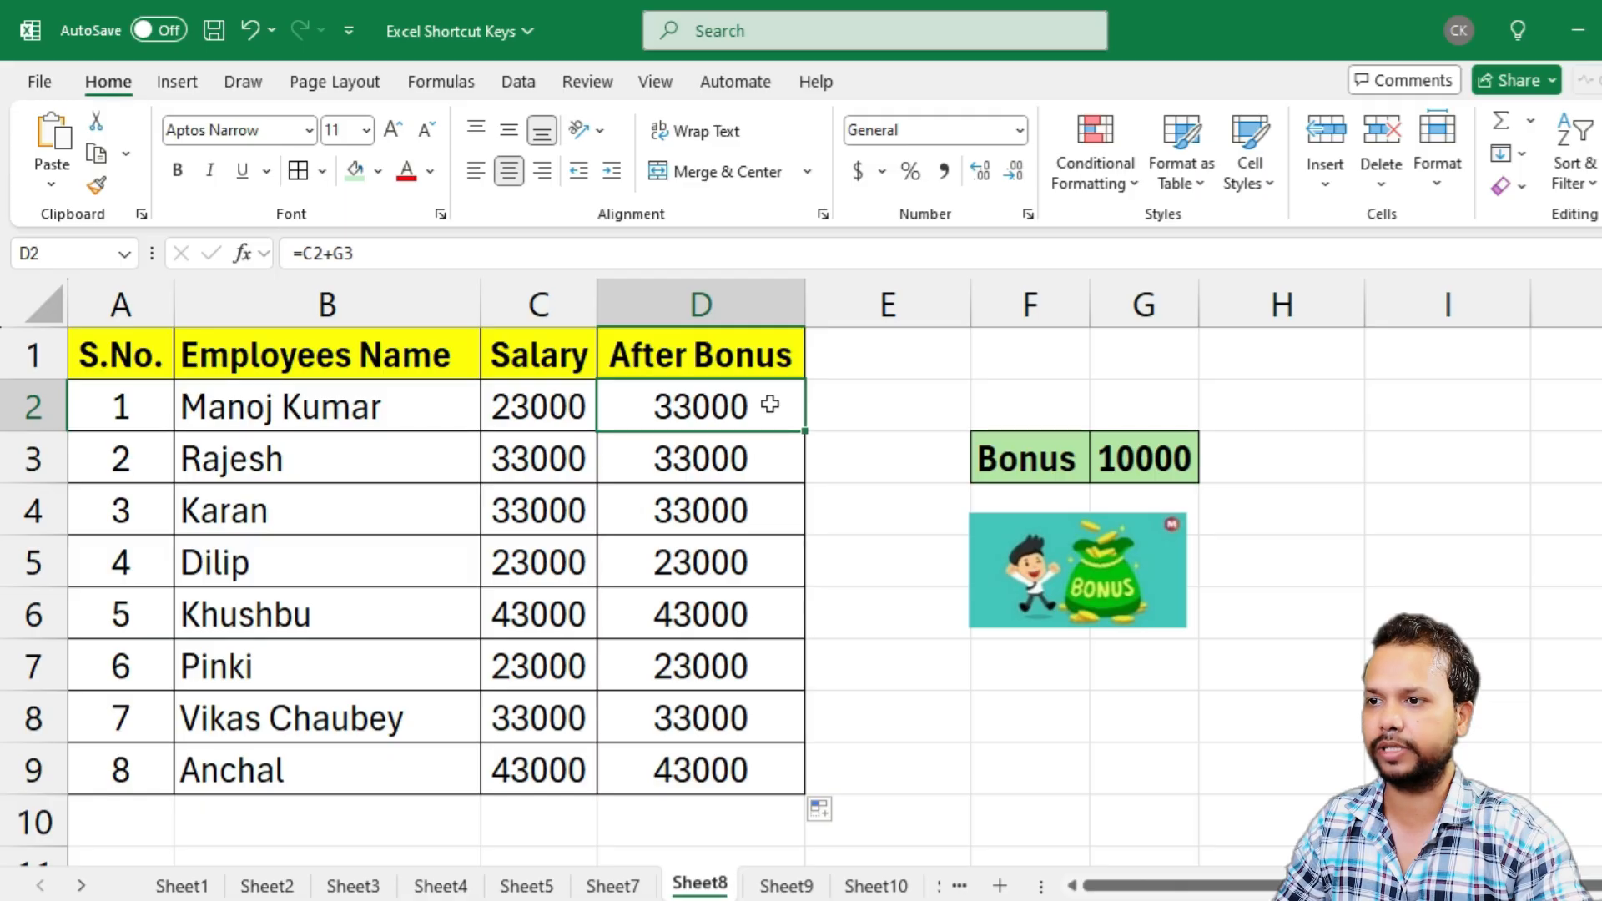
pyautogui.press('F2')
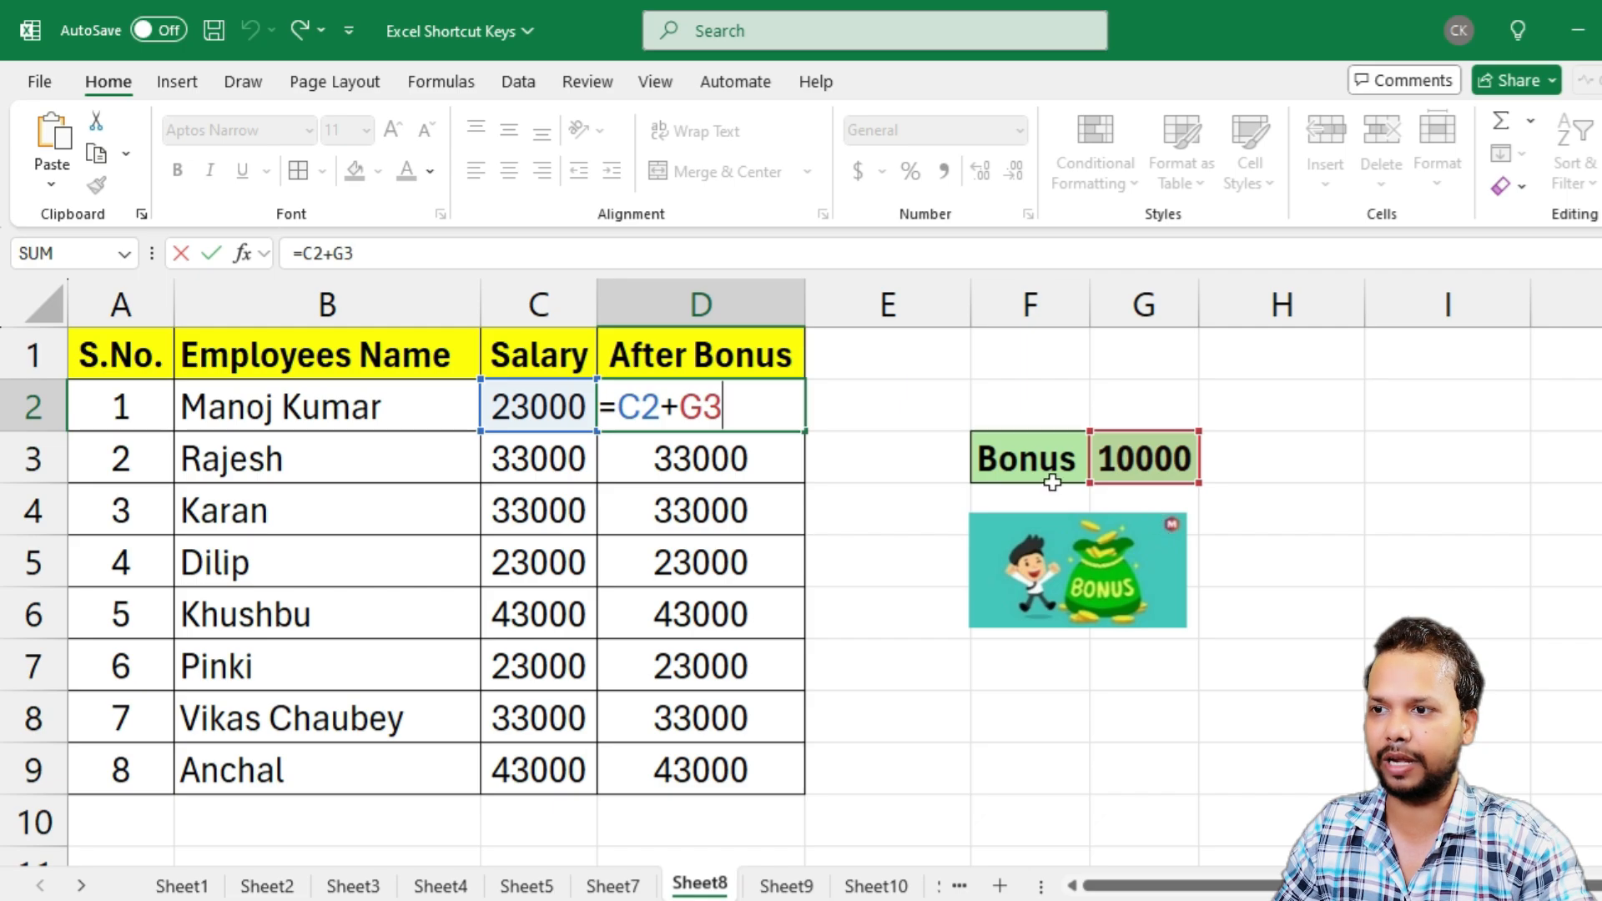
pyautogui.click(717, 613)
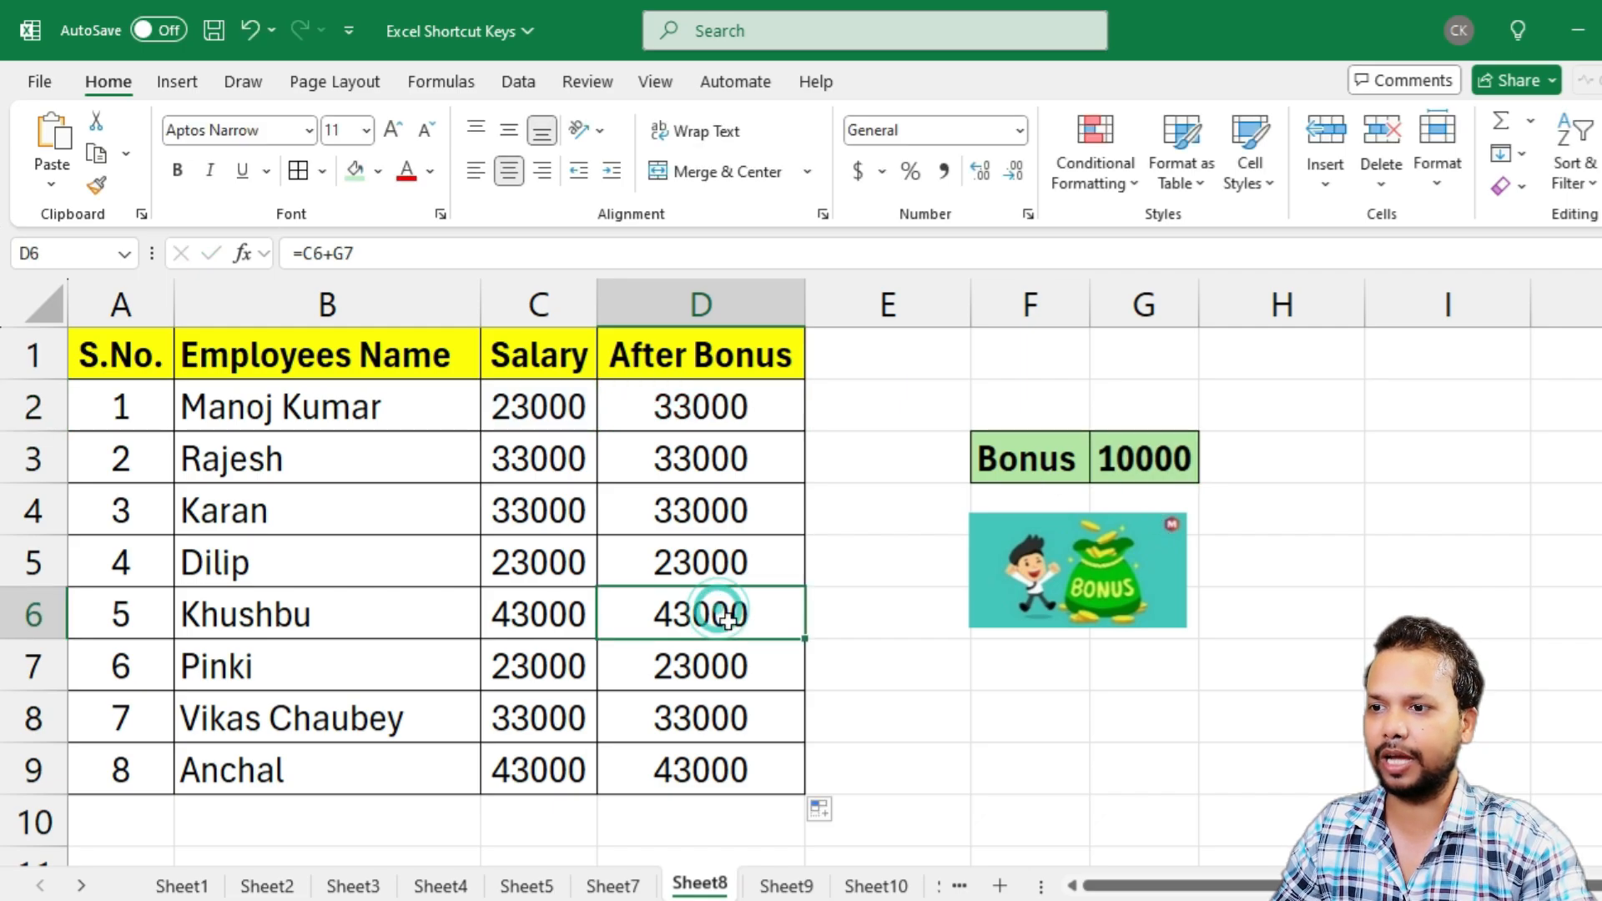
pyautogui.press('F2')
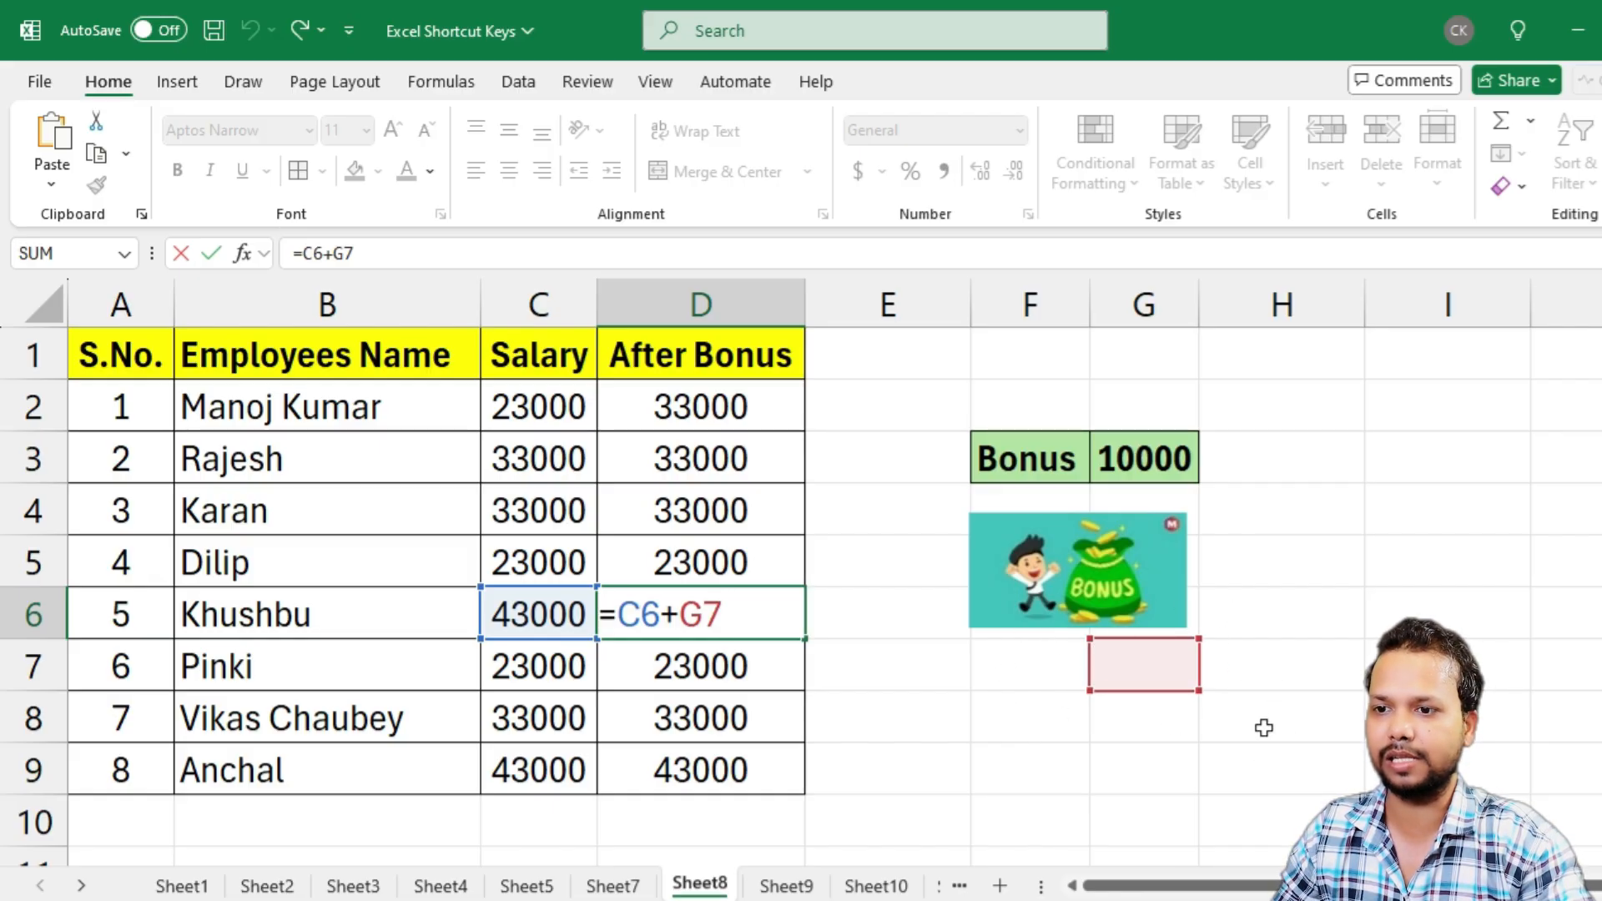
pyautogui.hotkey('ctrl', 'Return')
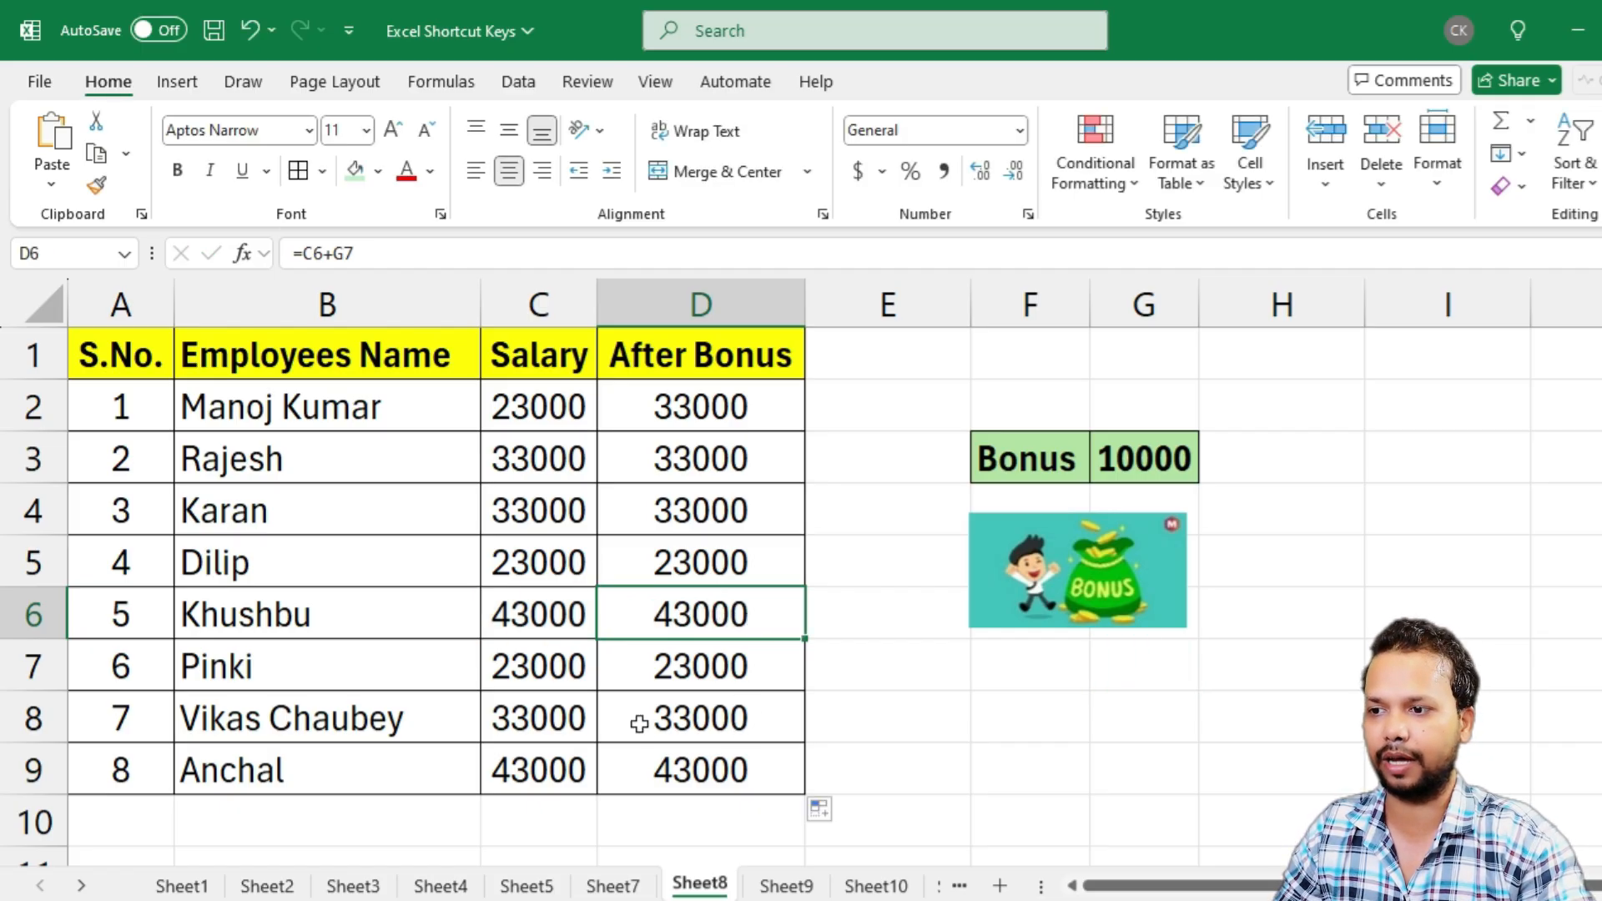
# Examine the D8 formula to see which salary and bonus cells it adds
pyautogui.click(768, 716)
pyautogui.press('F2')
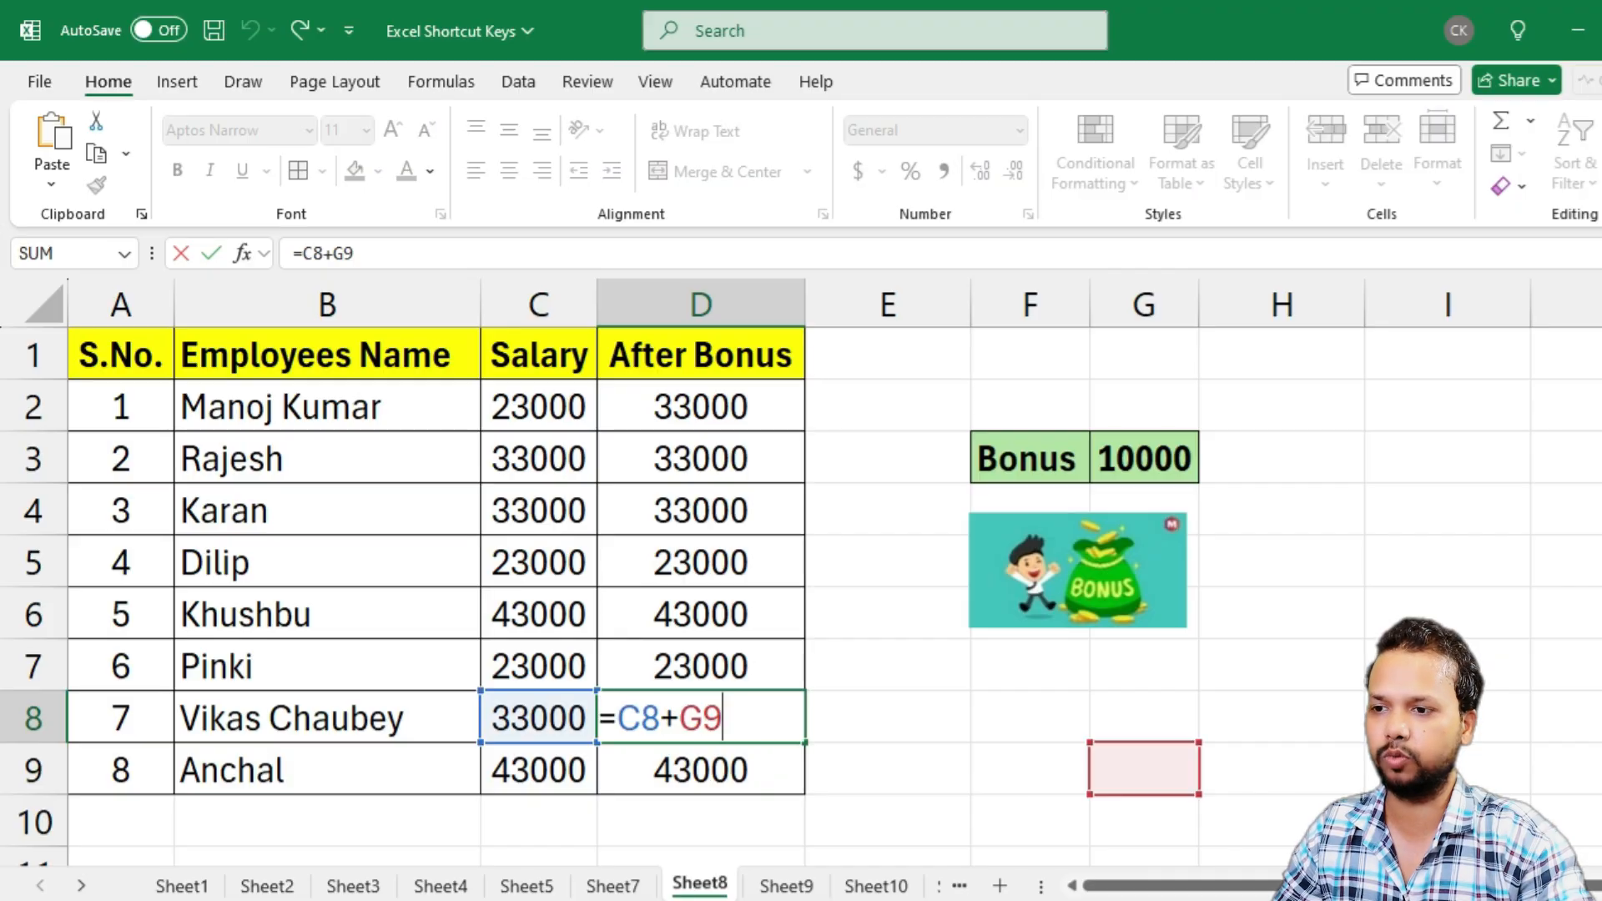
pyautogui.press('Escape')
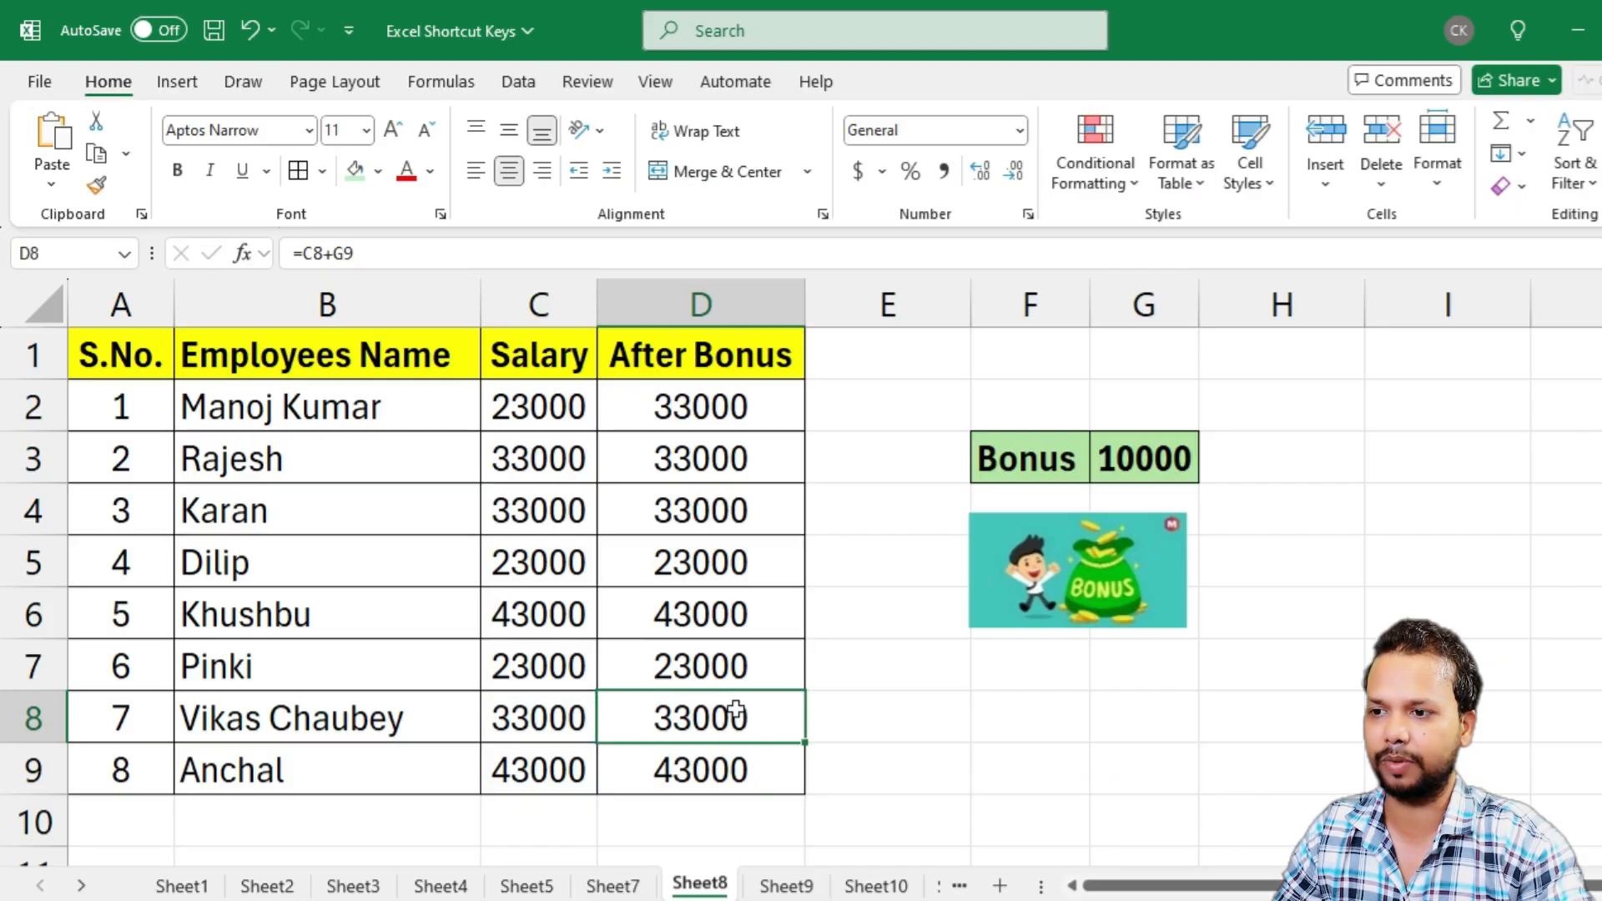
pyautogui.press('F2')
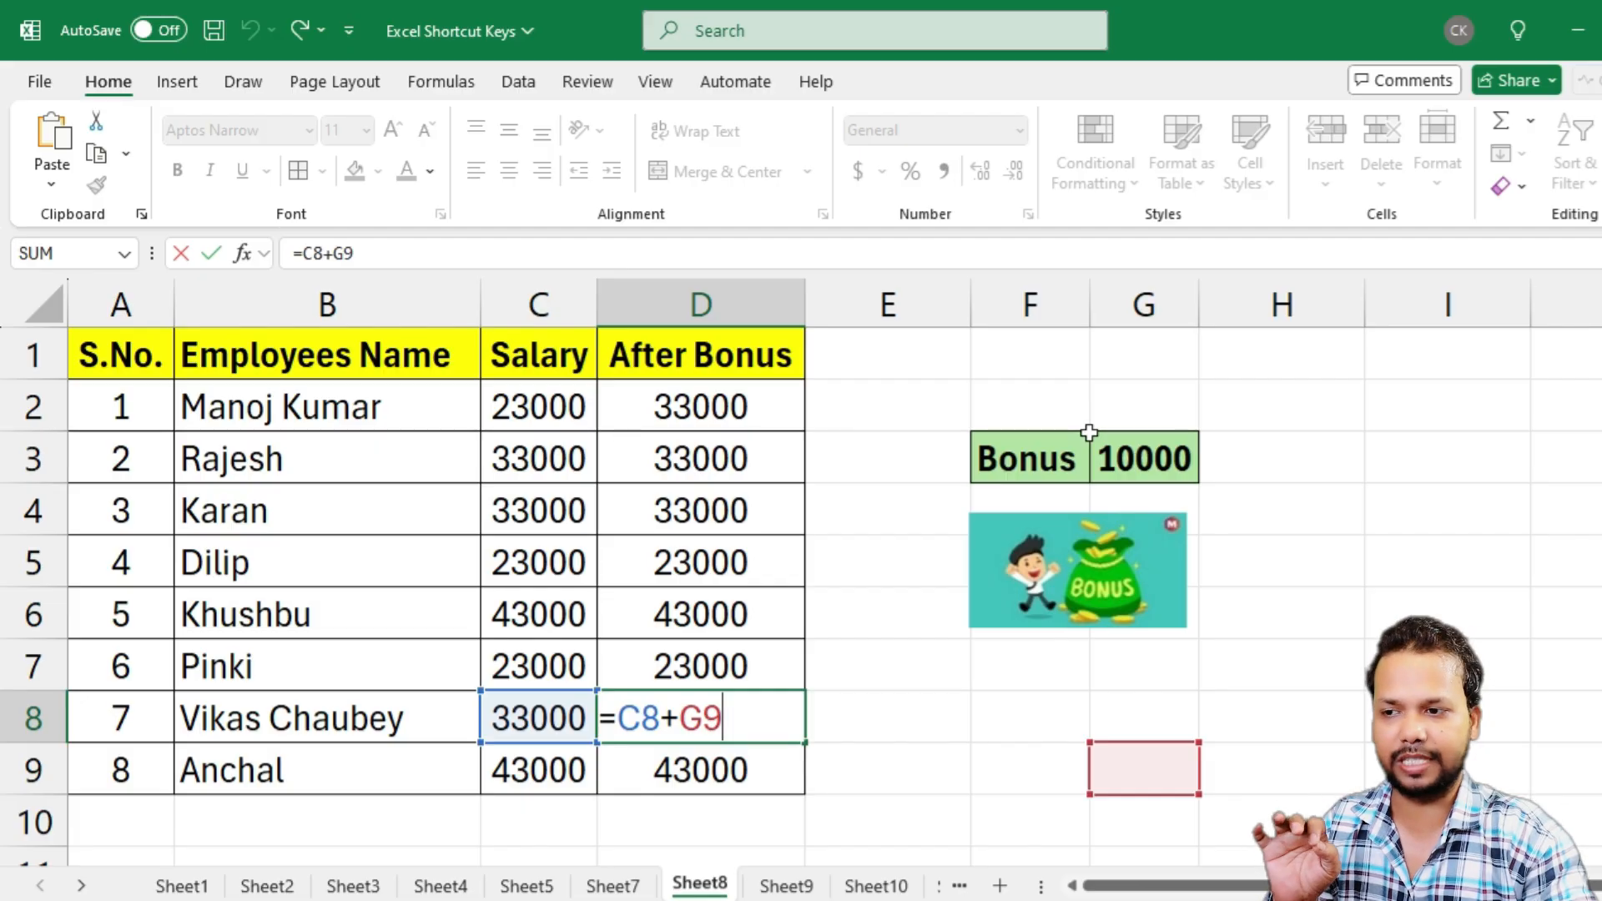
pyautogui.hotkey('ctrl', 'Return')
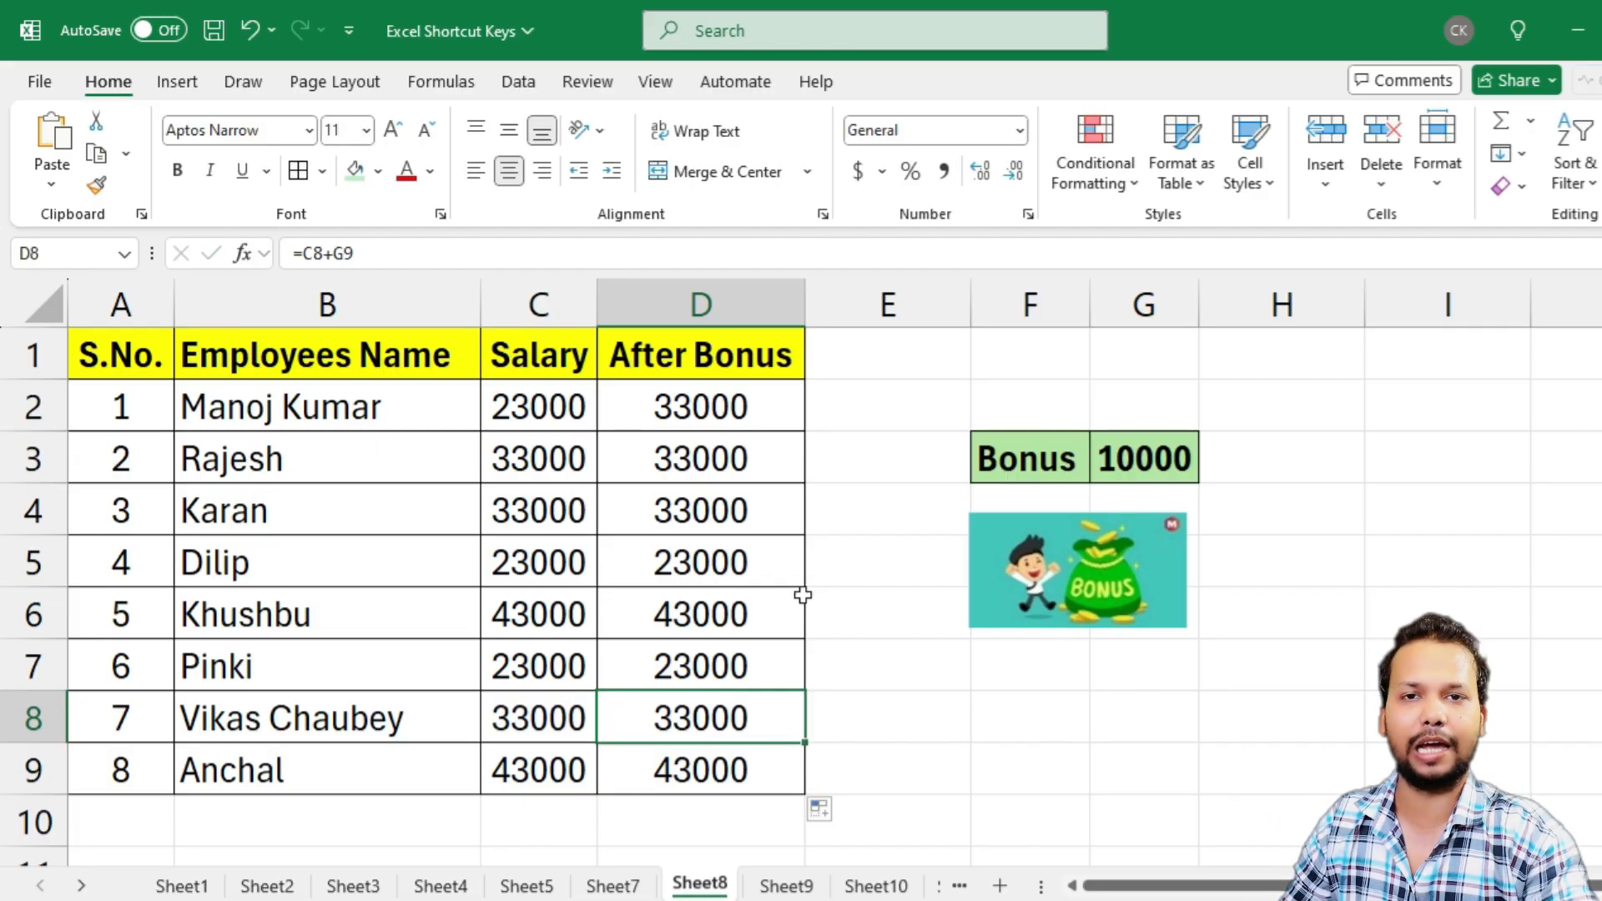
# Undo the formula copied down the After Bonus column and clear the formula in D2
pyautogui.hotkey('ctrl', 'z')
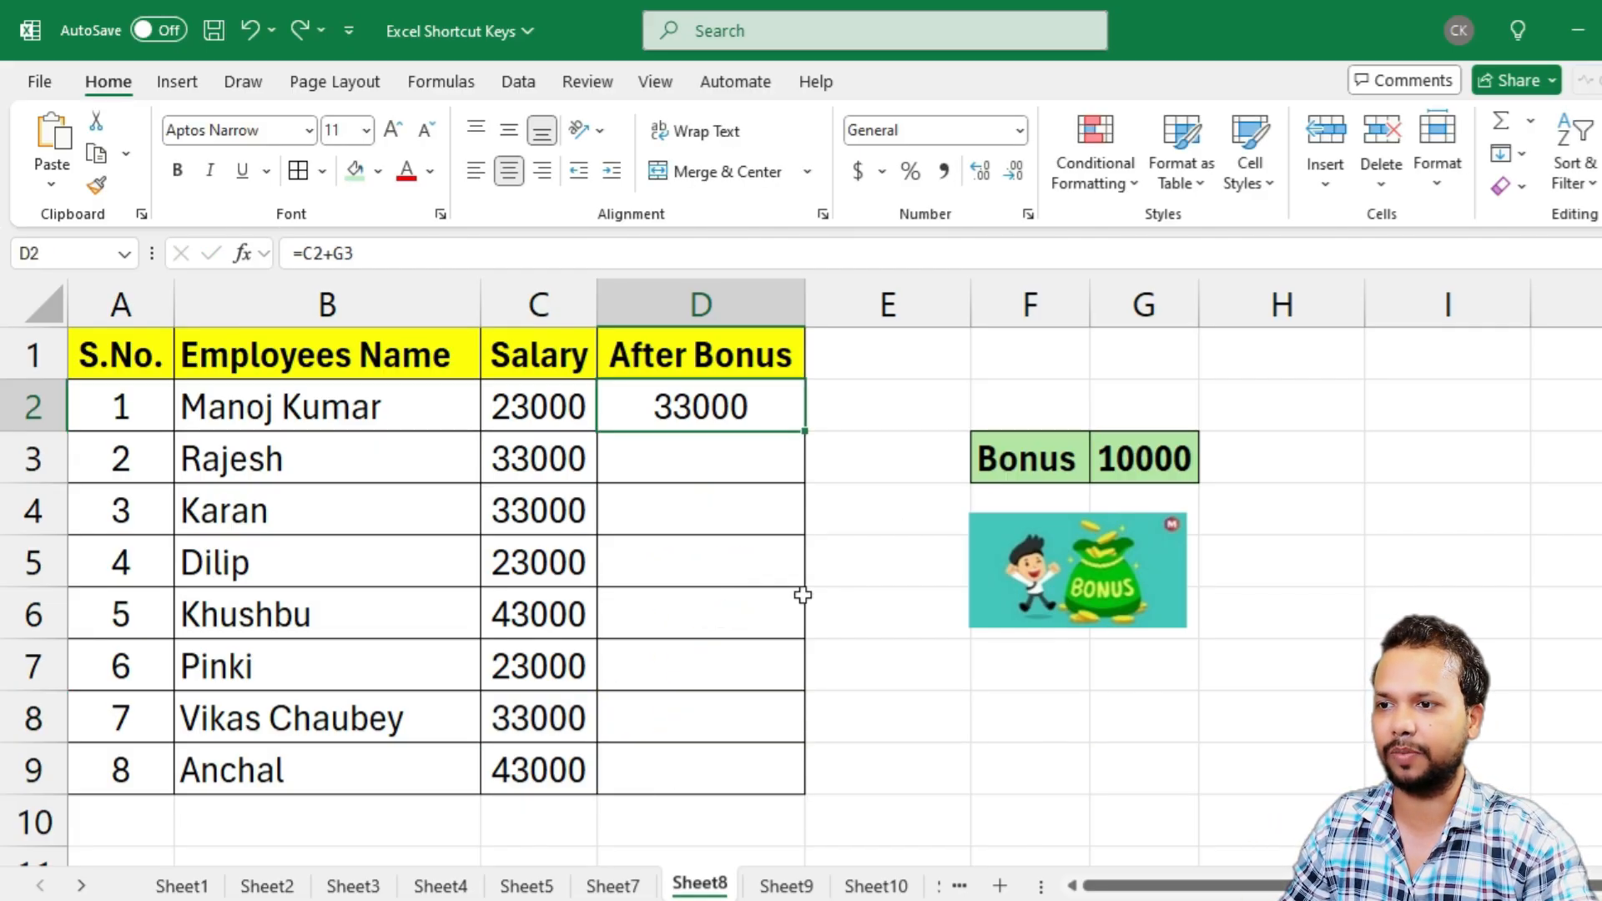
pyautogui.click(746, 404)
pyautogui.press('Delete')
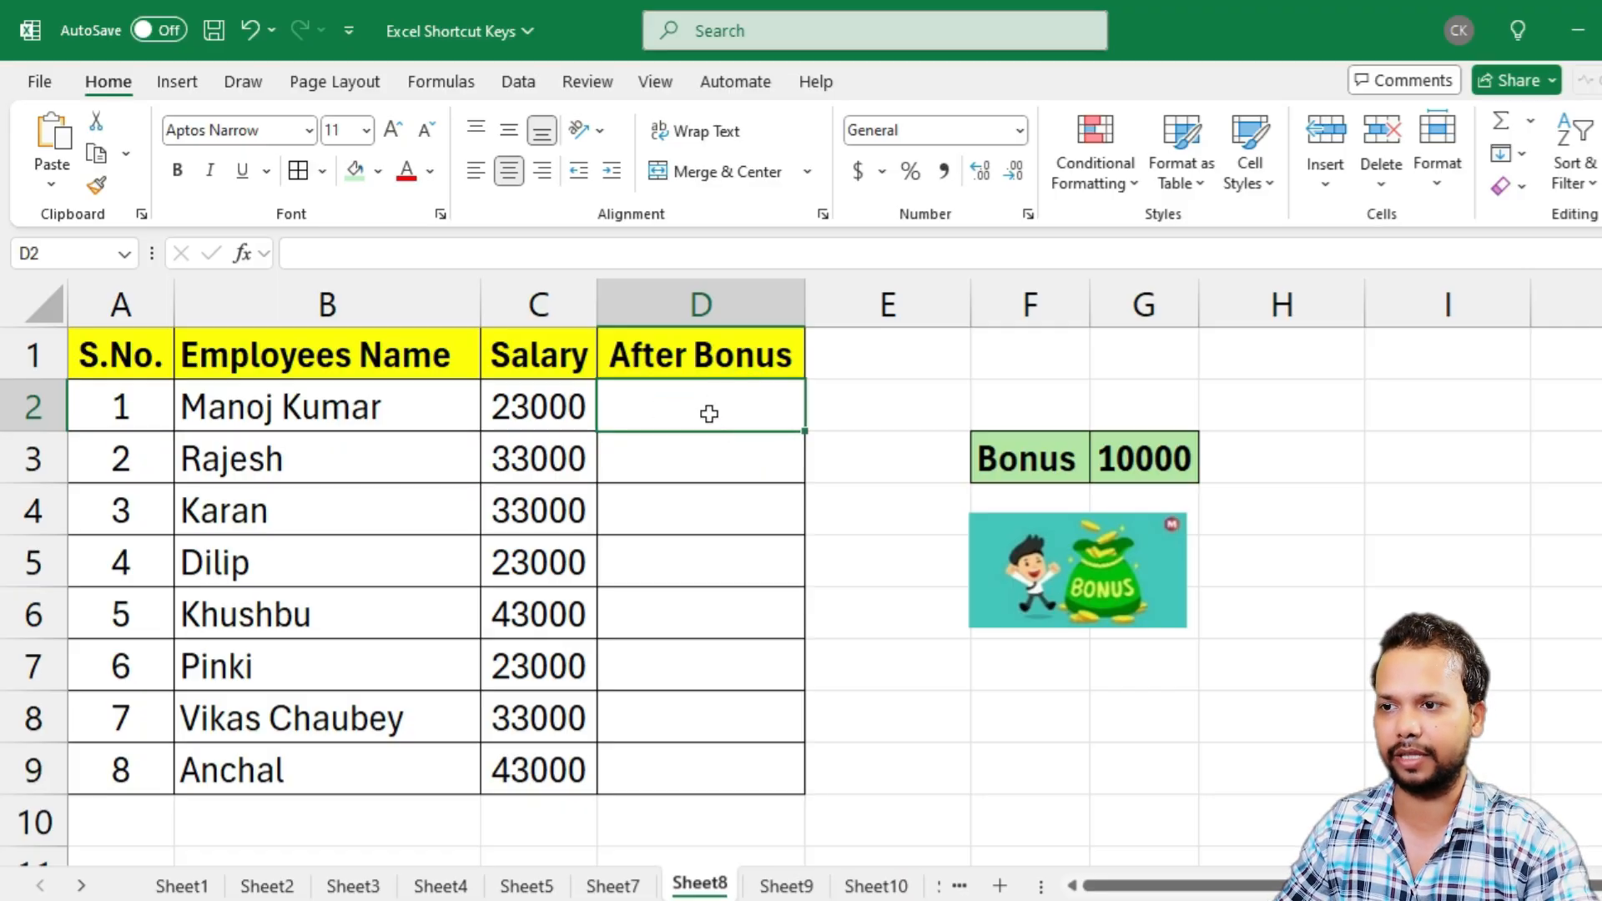
# Enter =C2+$G$3 in D2 with the bonus cell as an absolute reference, and copy the formula down through D9
pyautogui.click(709, 413)
pyautogui.write('=')
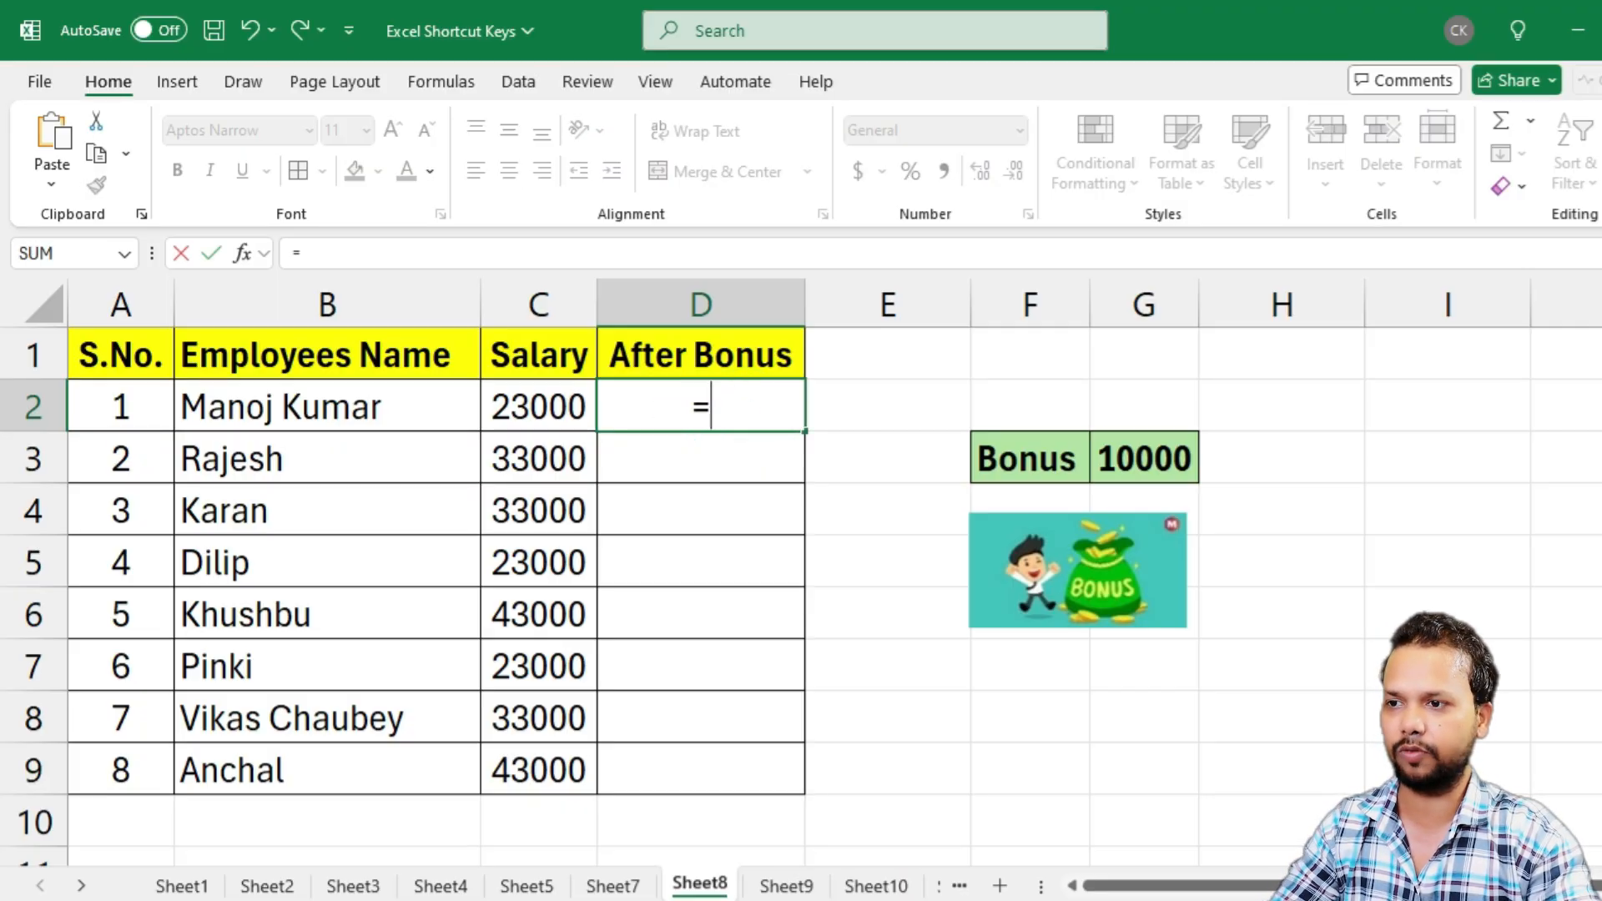
pyautogui.click(536, 404)
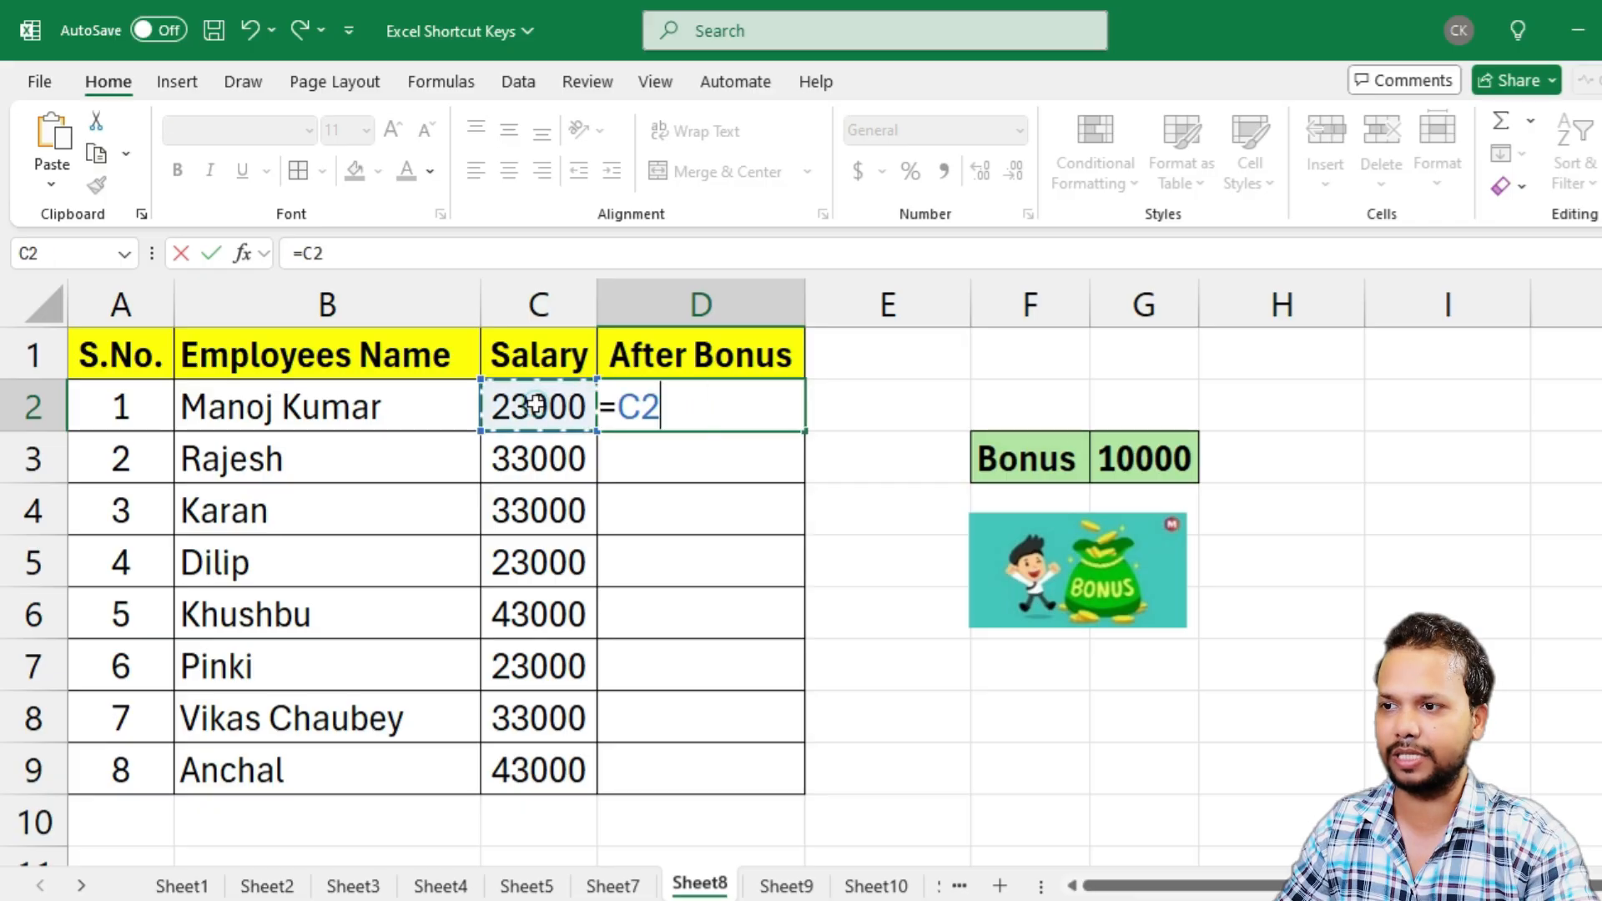
pyautogui.write('+')
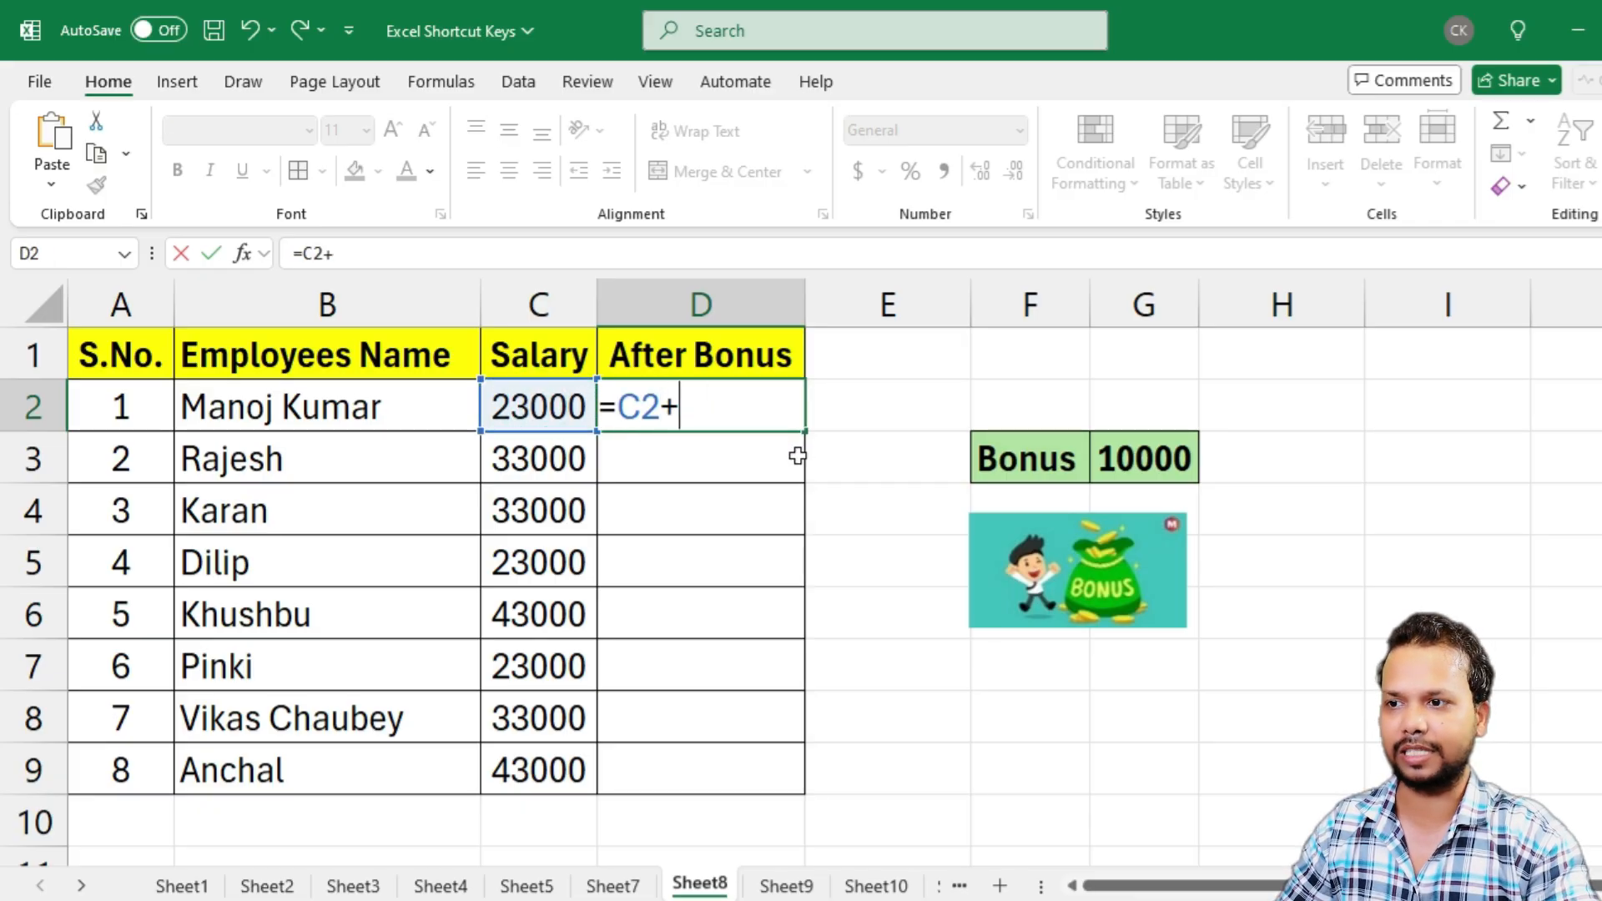
pyautogui.click(1135, 456)
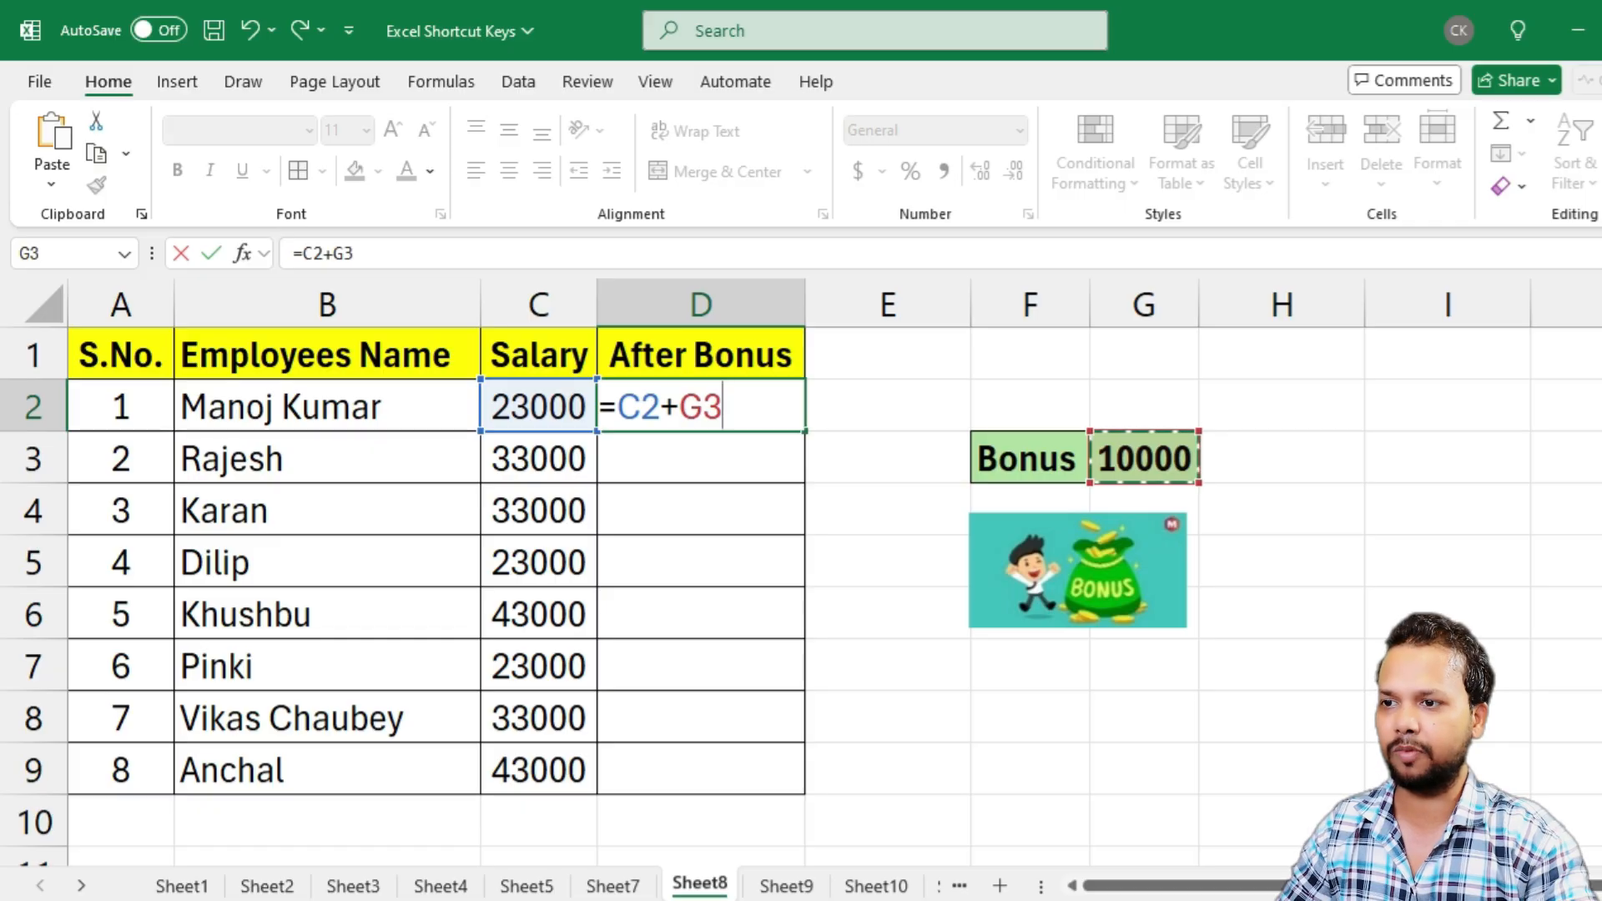
pyautogui.press('F4')
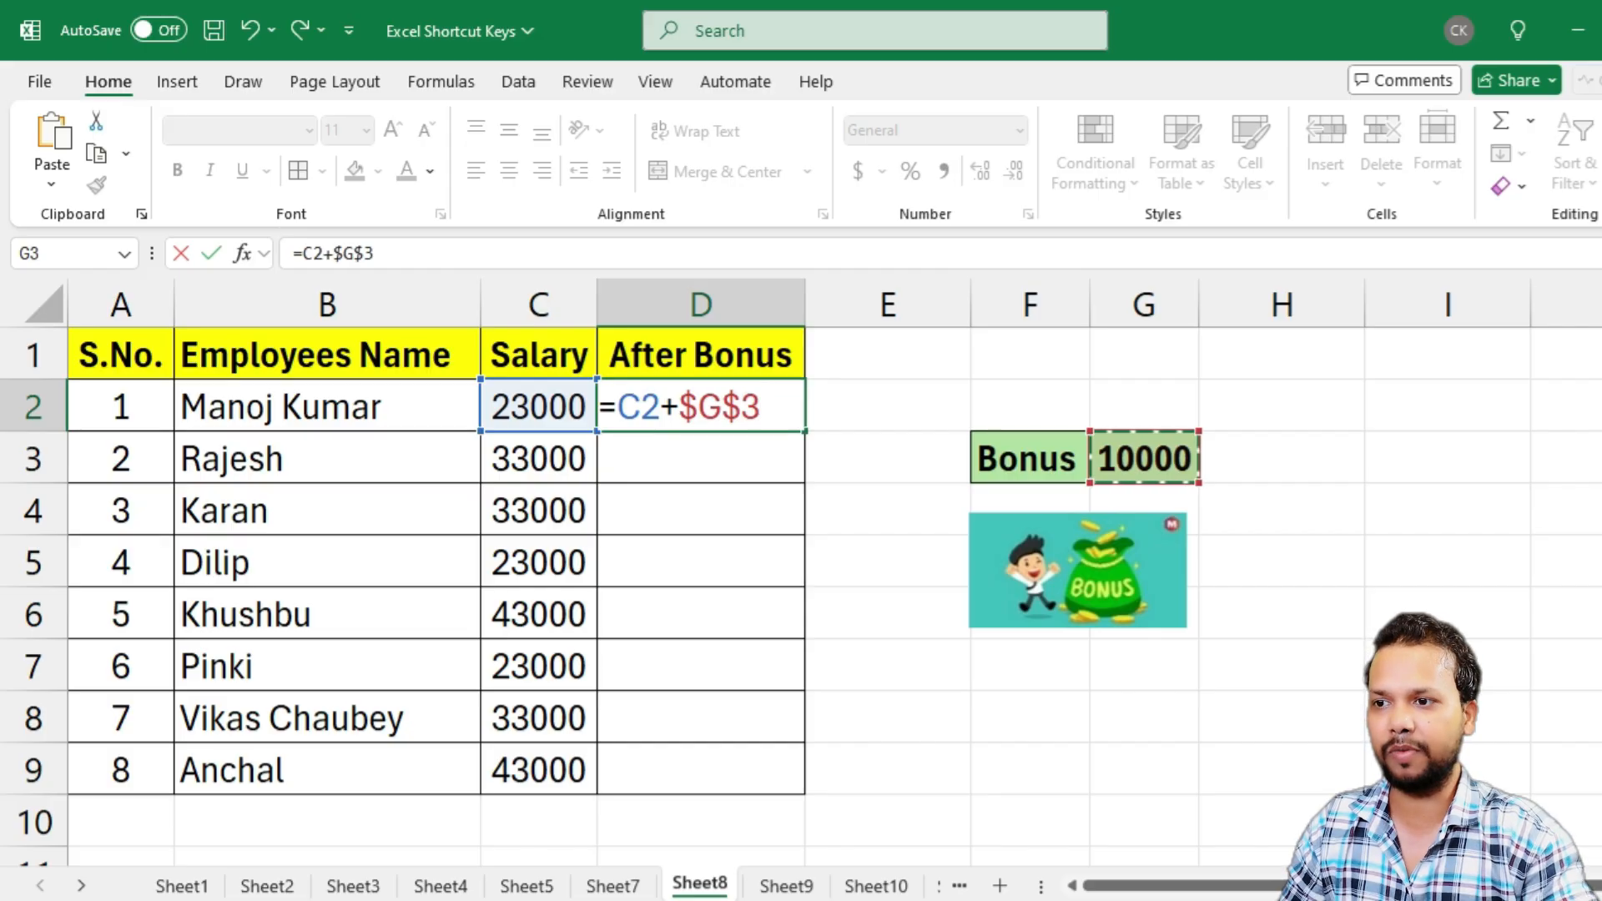
pyautogui.press('Return')
pyautogui.click(719, 406)
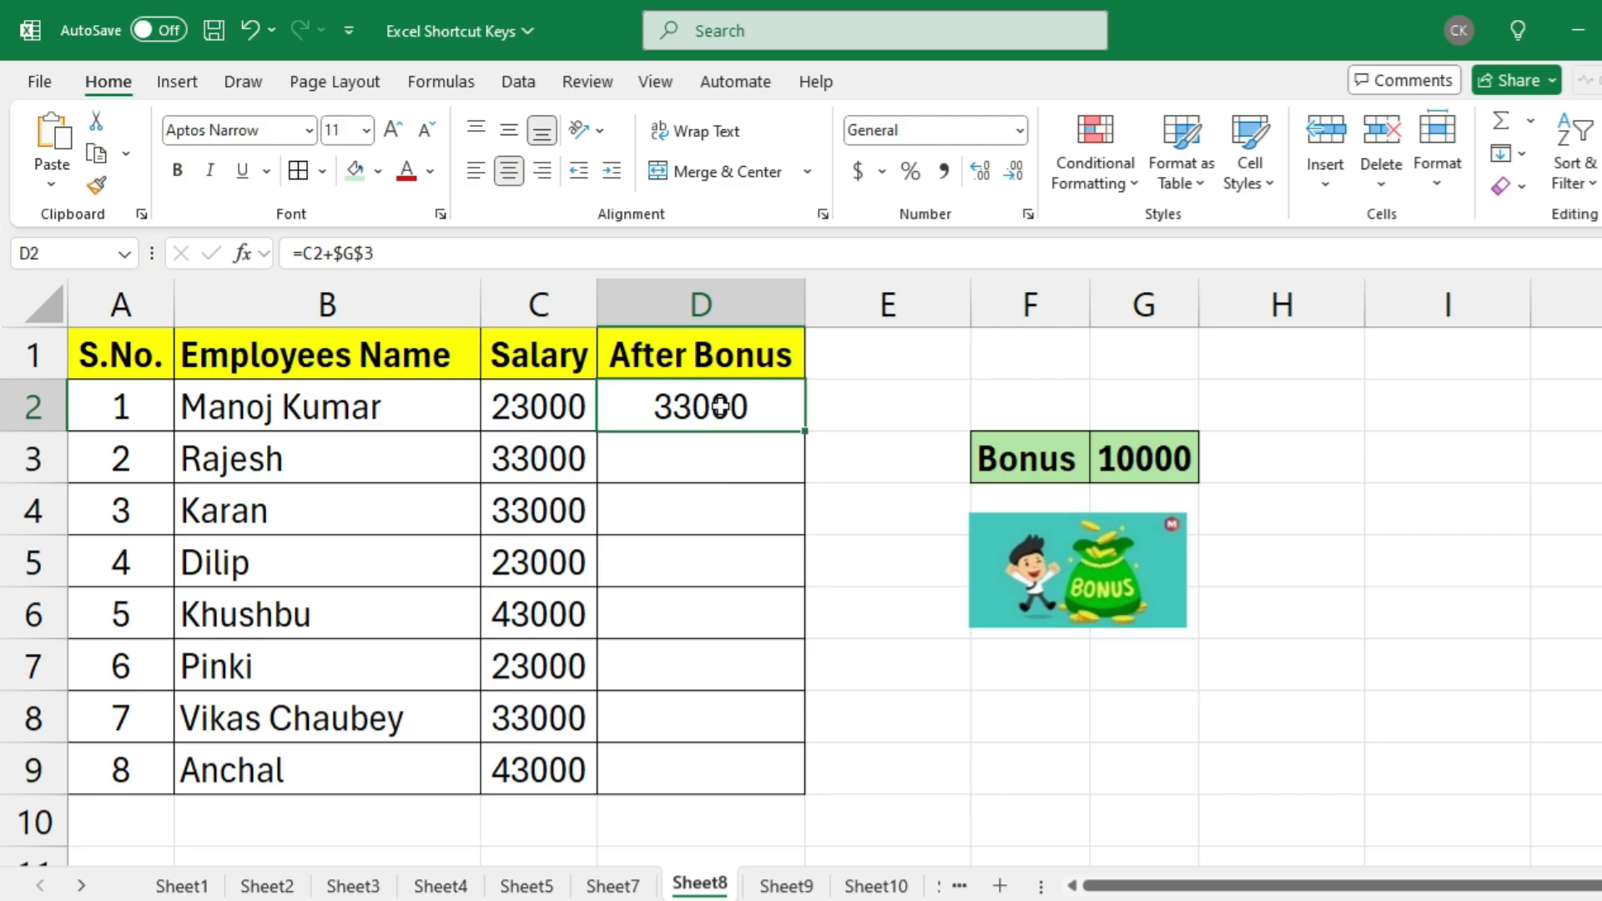
pyautogui.doubleClick(805, 436)
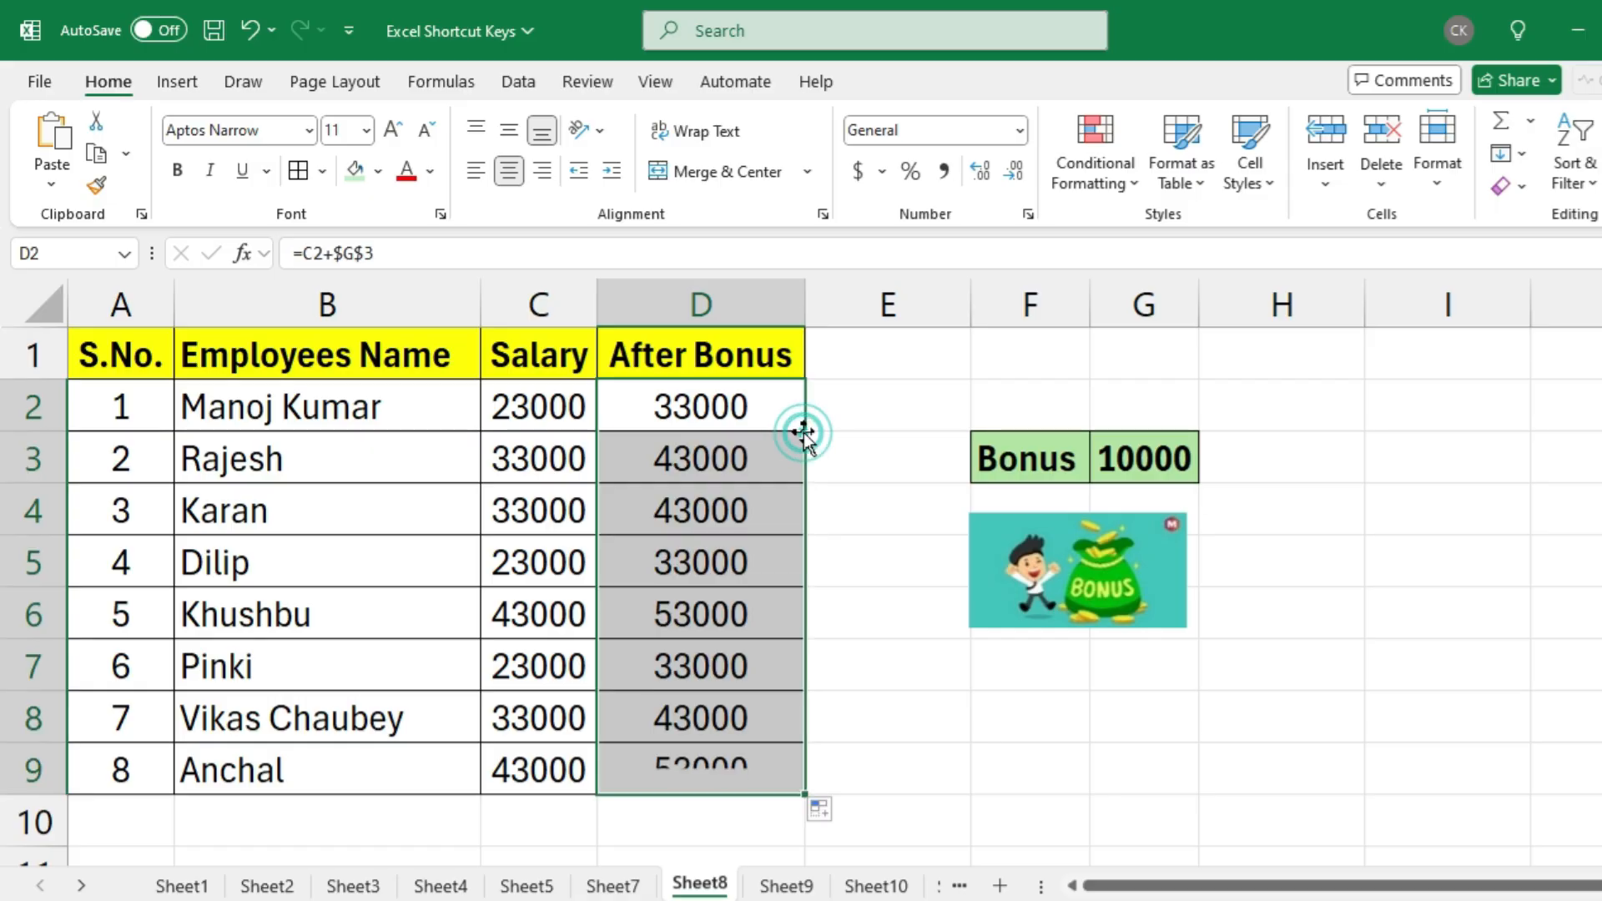
# Check the recalculated After Bonus amounts against the salaries in rows 3, 4, 6, 7, 8 and 9
pyautogui.click(709, 460)
pyautogui.click(720, 511)
pyautogui.click(500, 459)
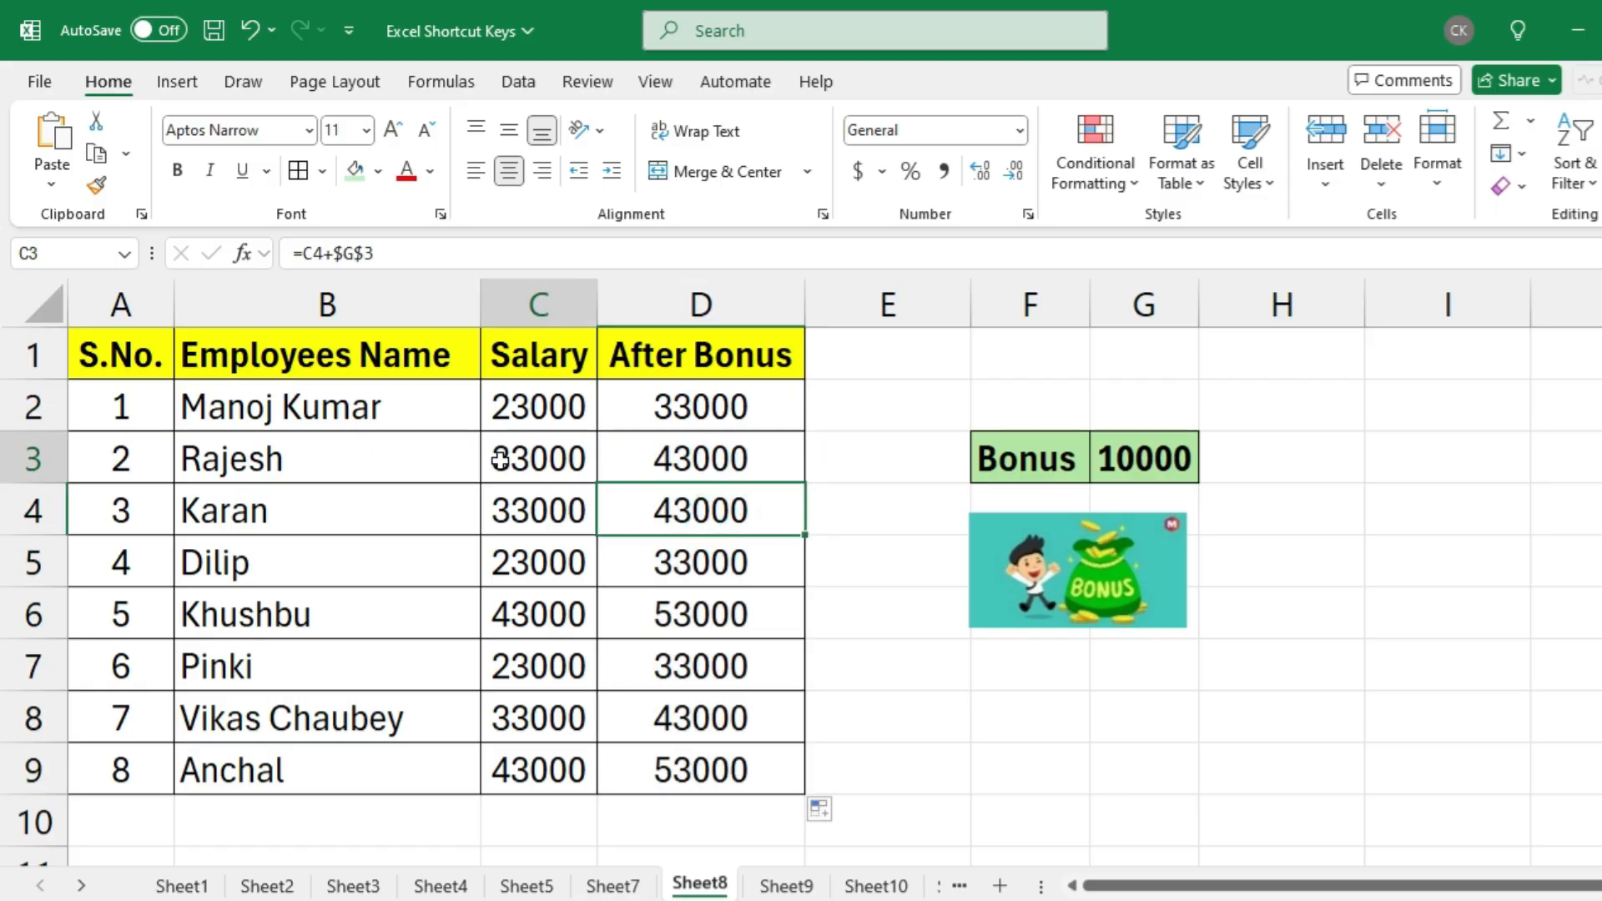
pyautogui.hotkey('shift', 'Right')
pyautogui.click(538, 511)
pyautogui.hotkey('shift', 'Right')
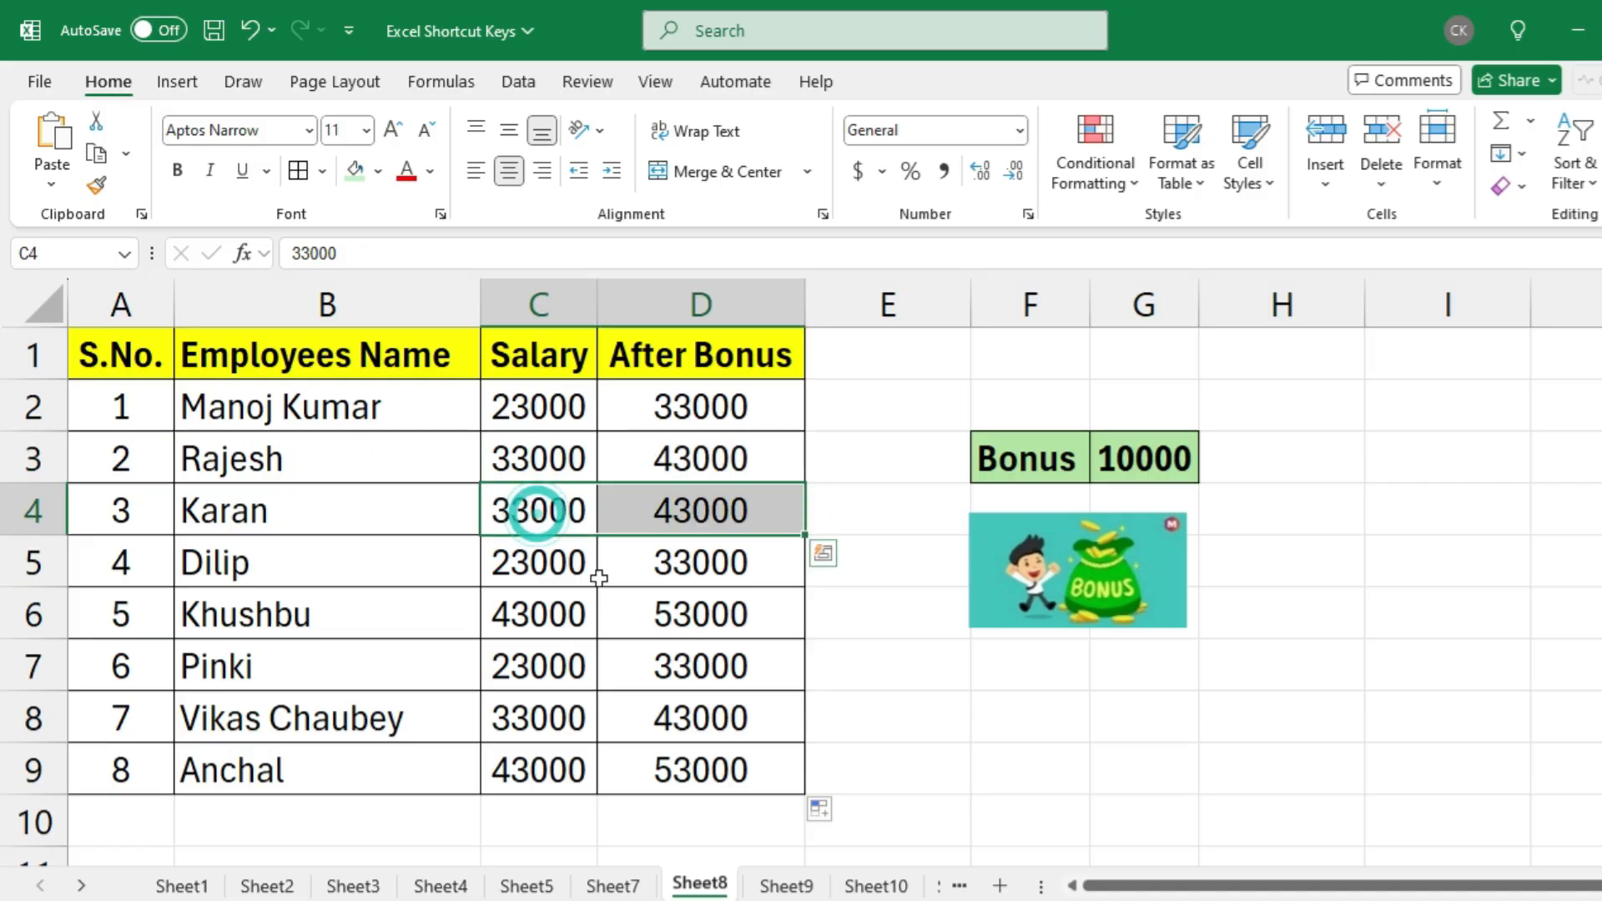
pyautogui.click(515, 619)
pyautogui.hotkey('shift', 'Right')
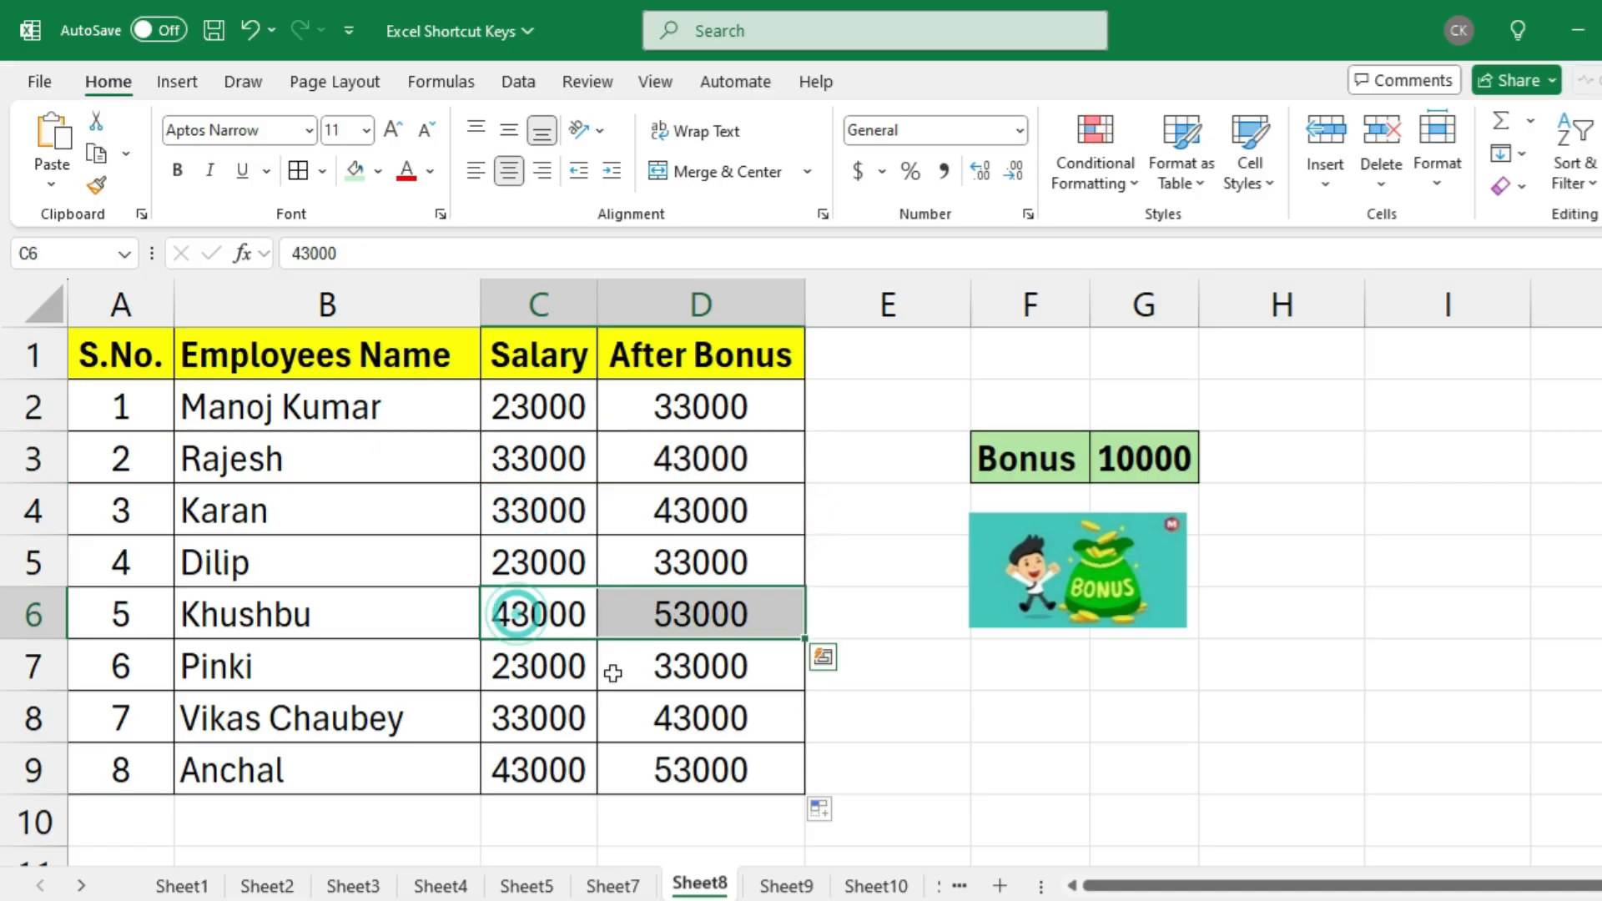
pyautogui.click(528, 657)
pyautogui.hotkey('shift', 'Right')
pyautogui.click(524, 720)
pyautogui.hotkey('shift', 'Right')
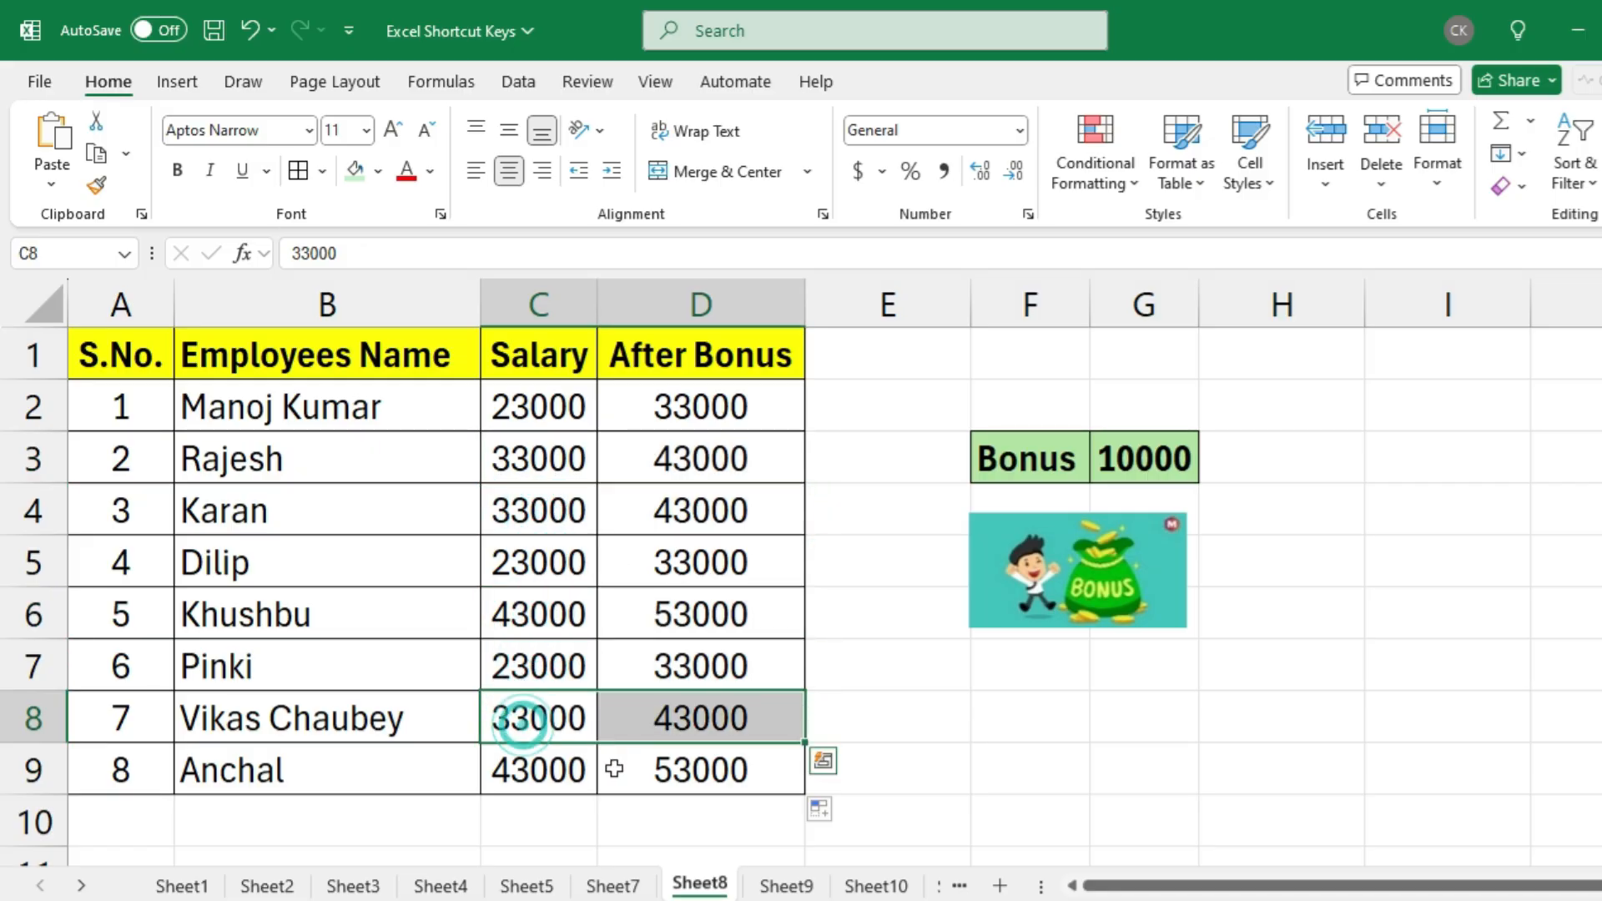
pyautogui.click(525, 768)
pyautogui.hotkey('shift', 'Right')
# Inspect the After Bonus formulas in D4, D7, D9 and D2 for their references to the bonus cell
pyautogui.click(674, 513)
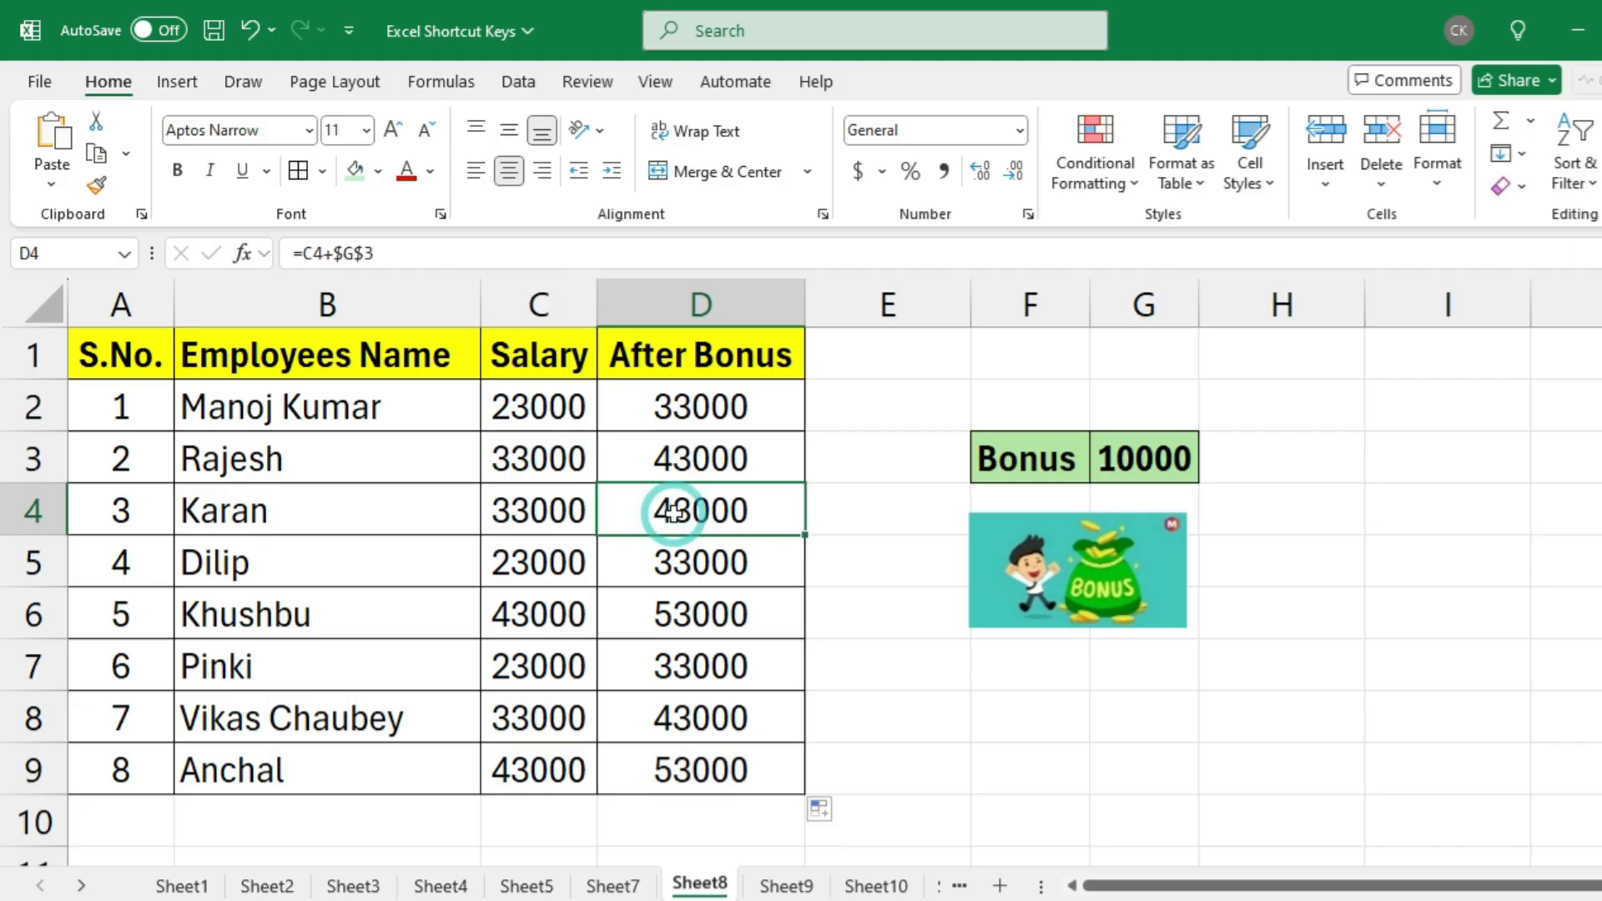
pyautogui.click(738, 660)
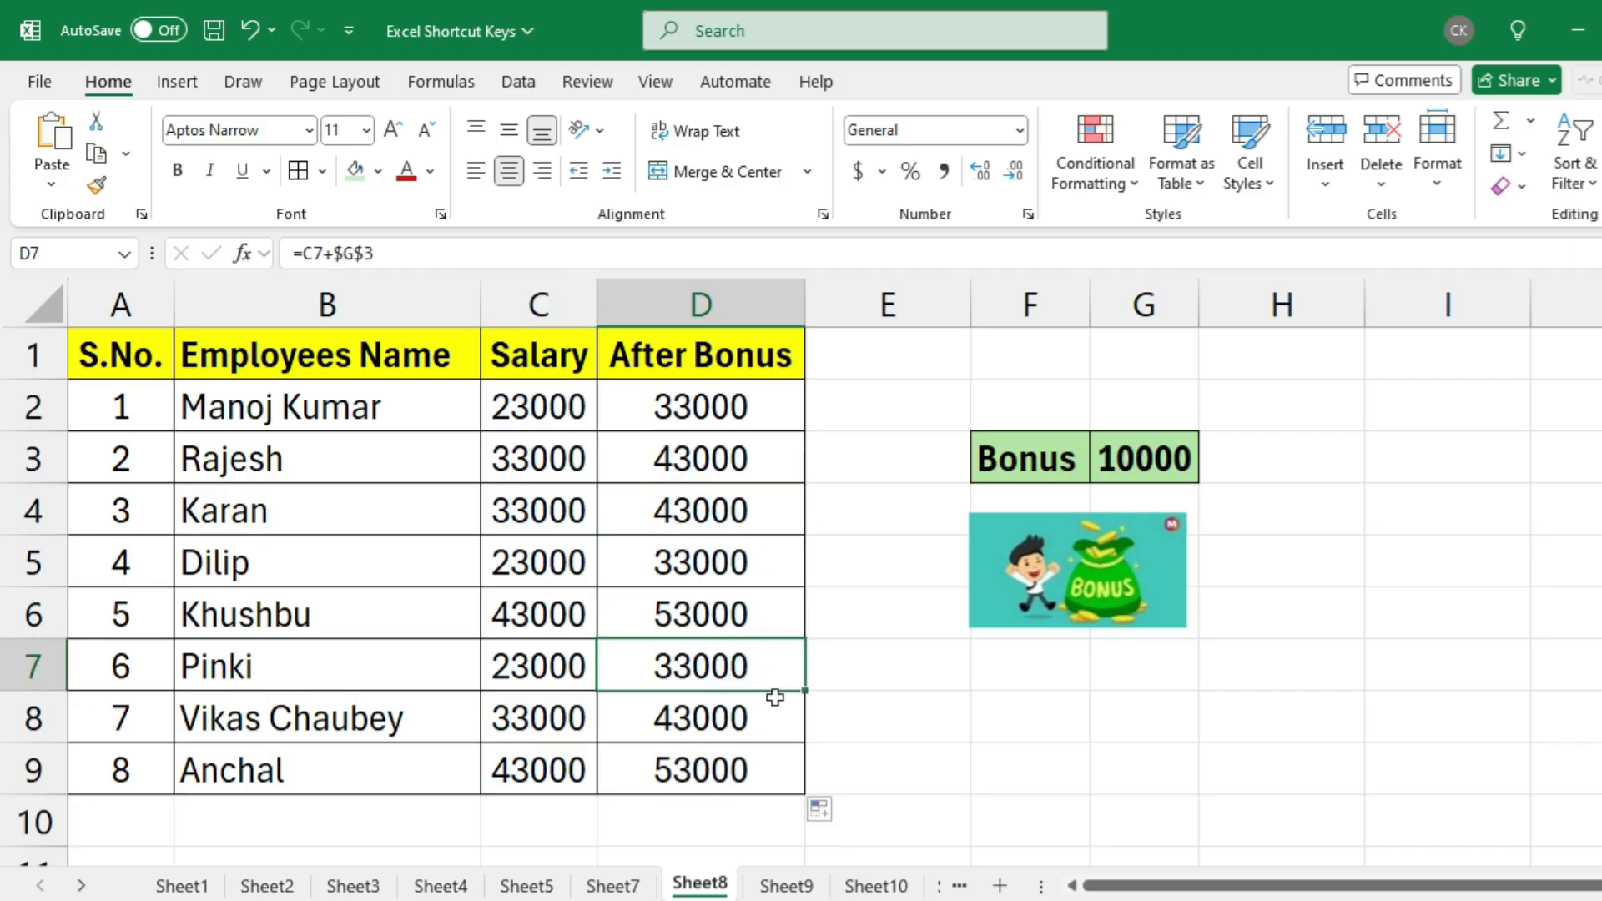
pyautogui.press('F2')
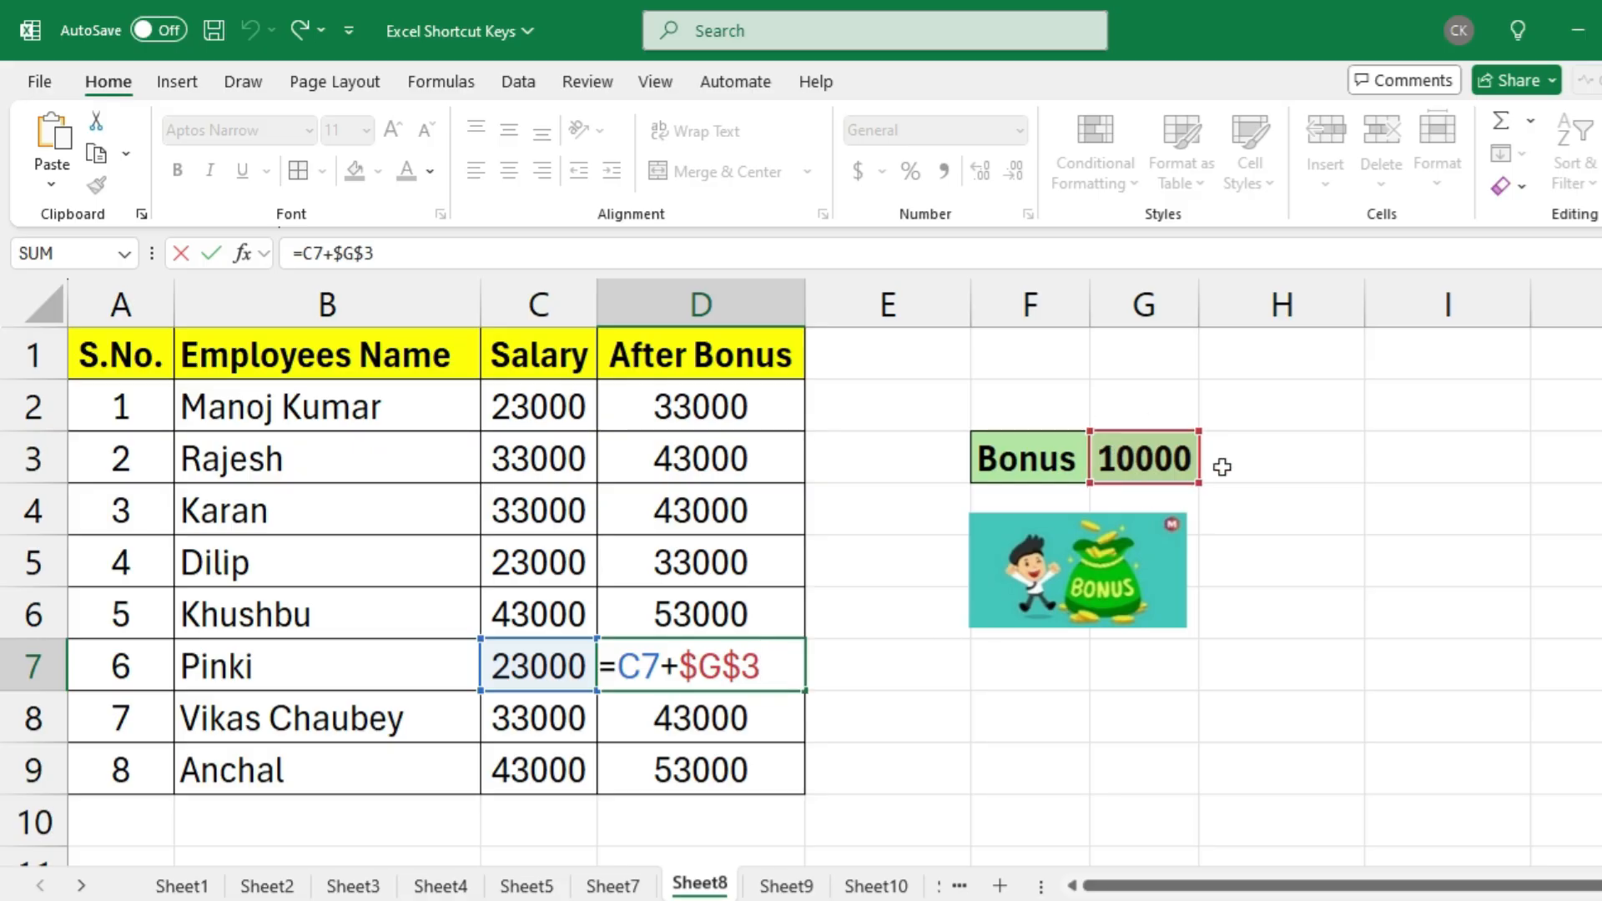
pyautogui.press('Escape')
pyautogui.click(713, 768)
pyautogui.press('F2')
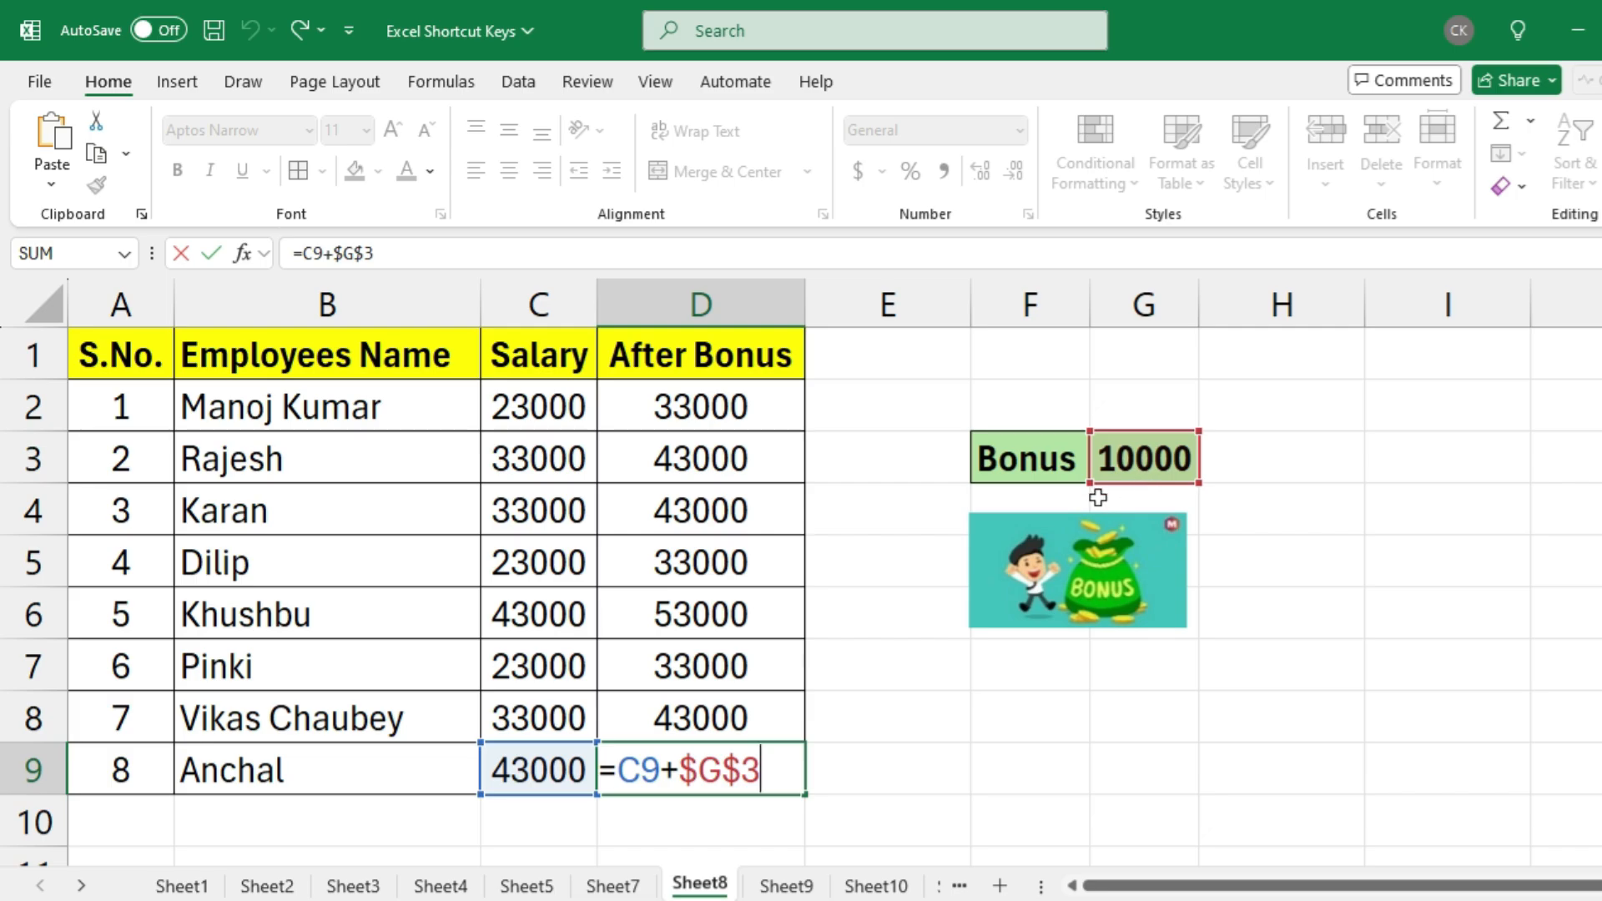
pyautogui.press('Escape')
pyautogui.doubleClick(759, 409)
pyautogui.press('Escape')
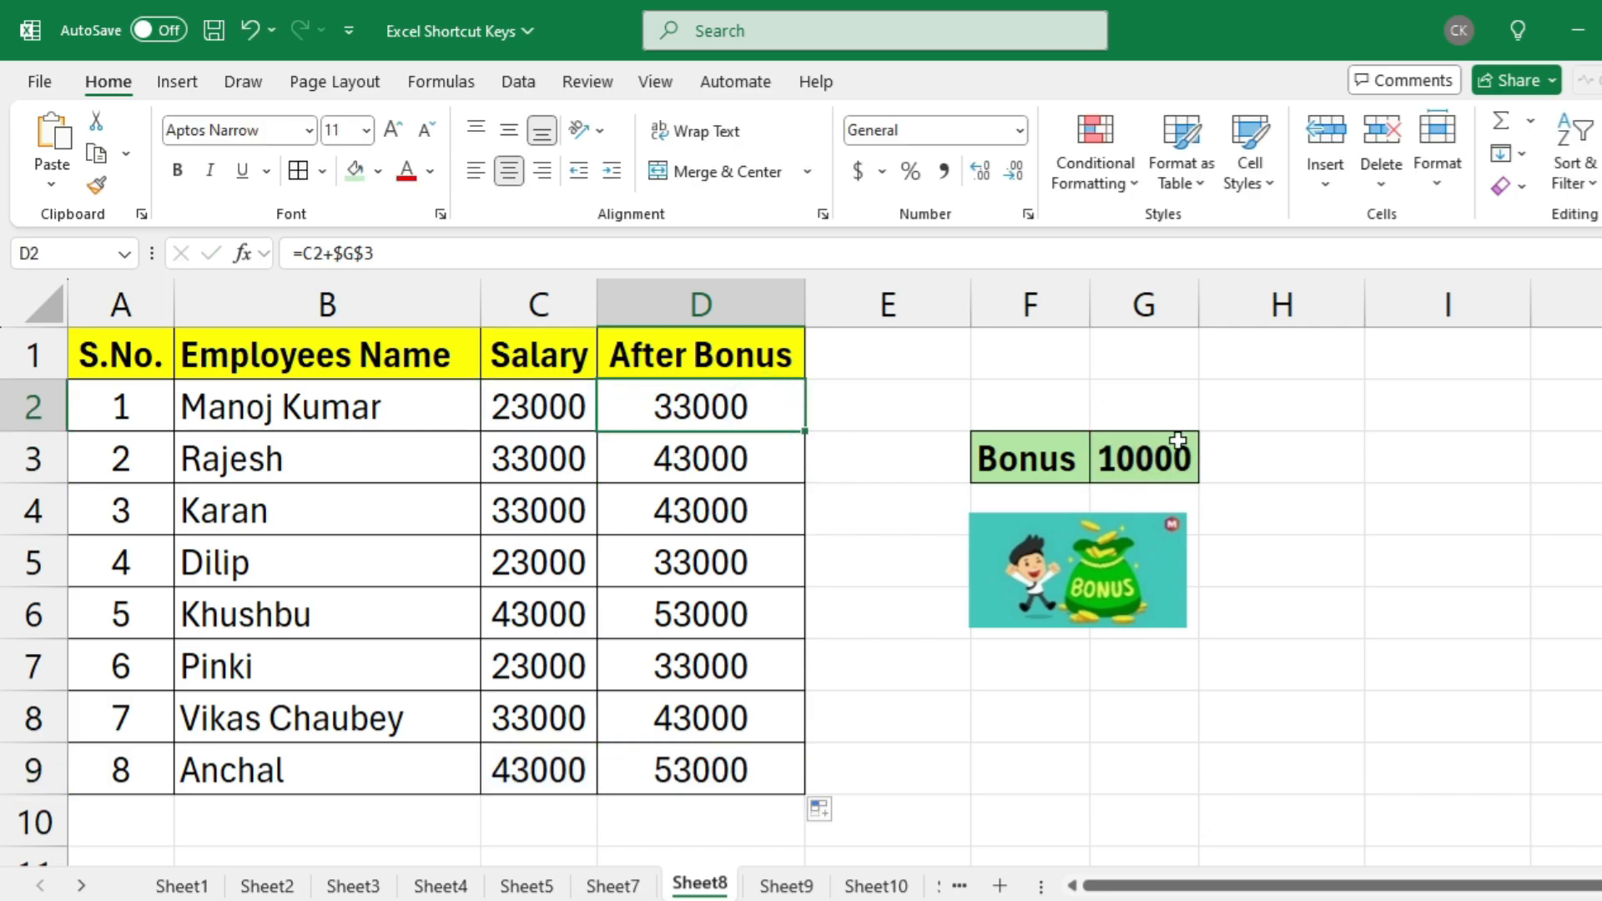
# Set the bonus in G3 to 15000 and review the After Bonus results in D2:D9
pyautogui.click(1177, 443)
pyautogui.write('15000')
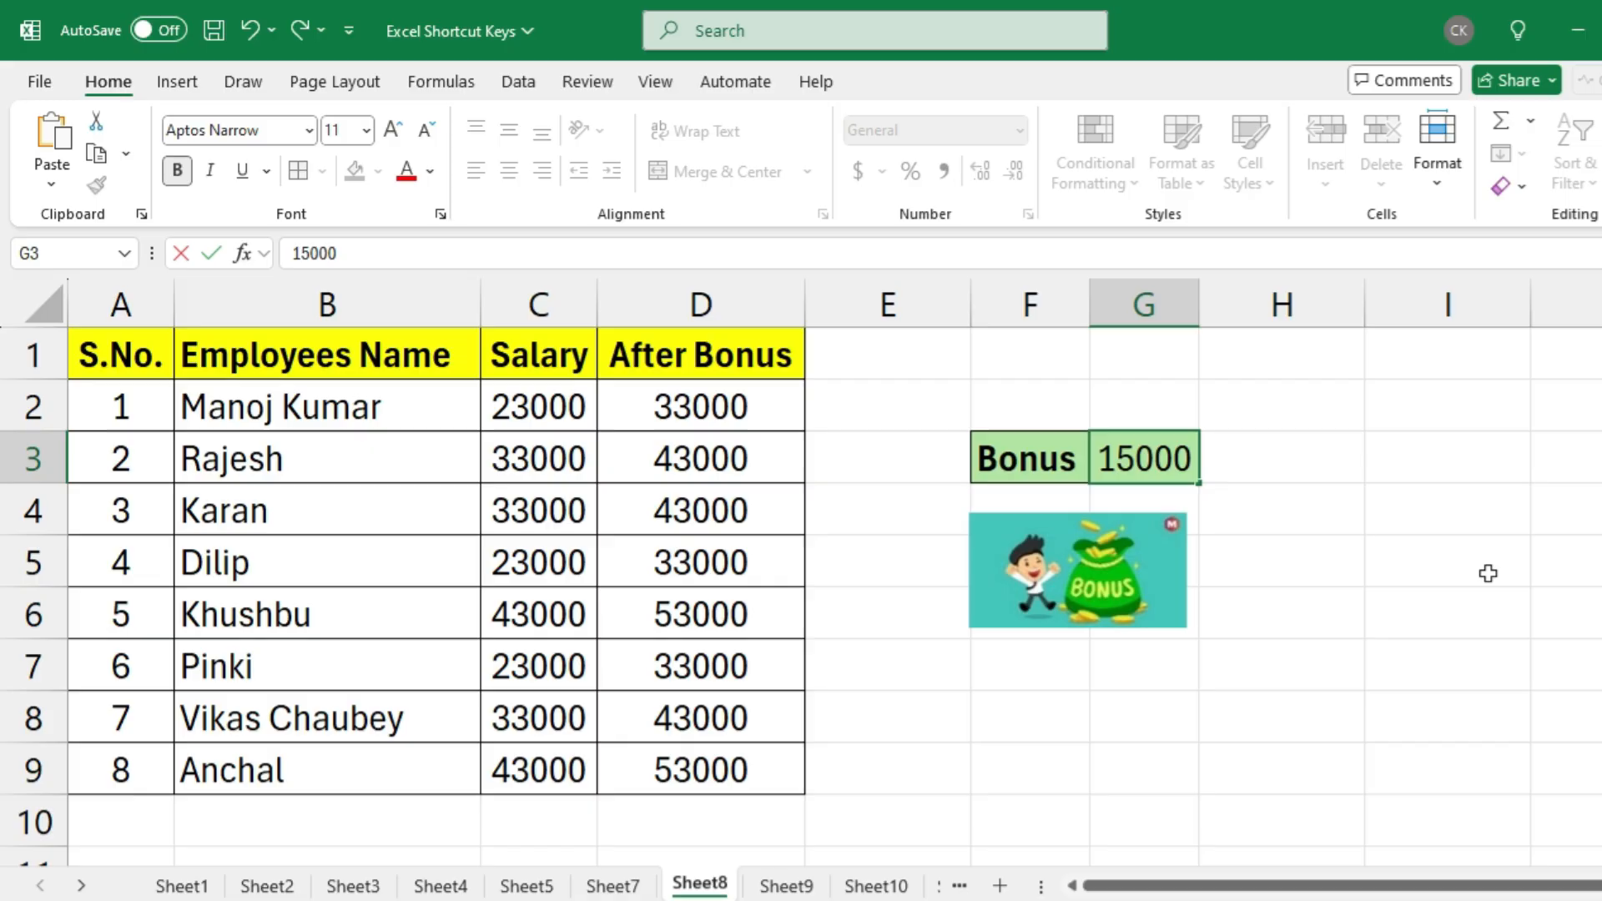
pyautogui.press('Return')
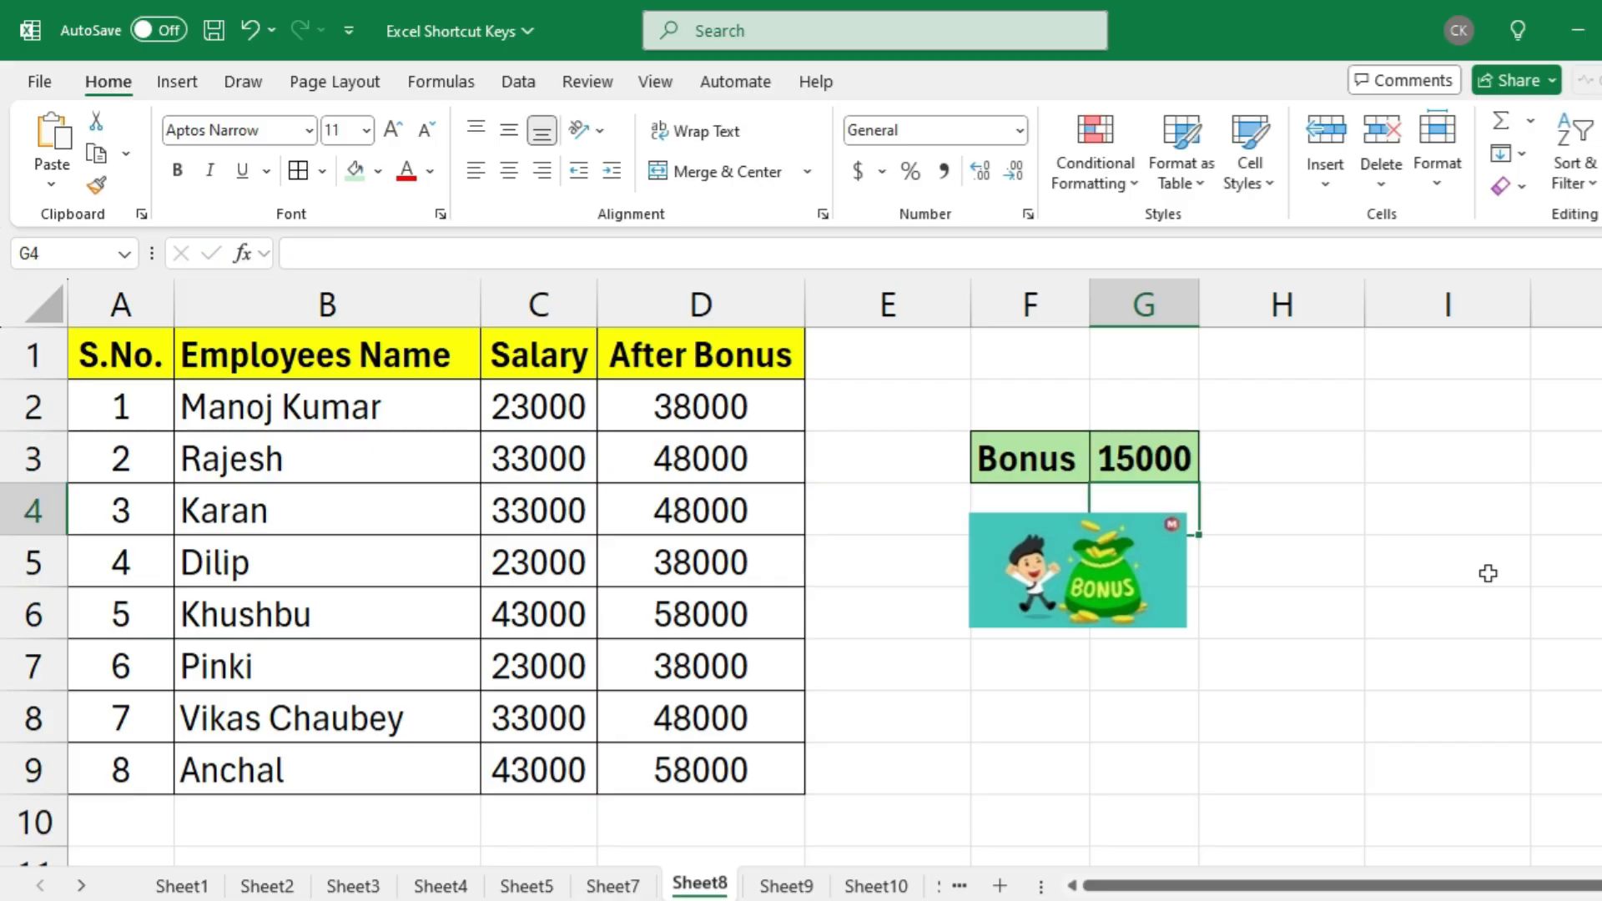
pyautogui.click(738, 400)
pyautogui.hotkey('ctrl', 'shift', 'Down')
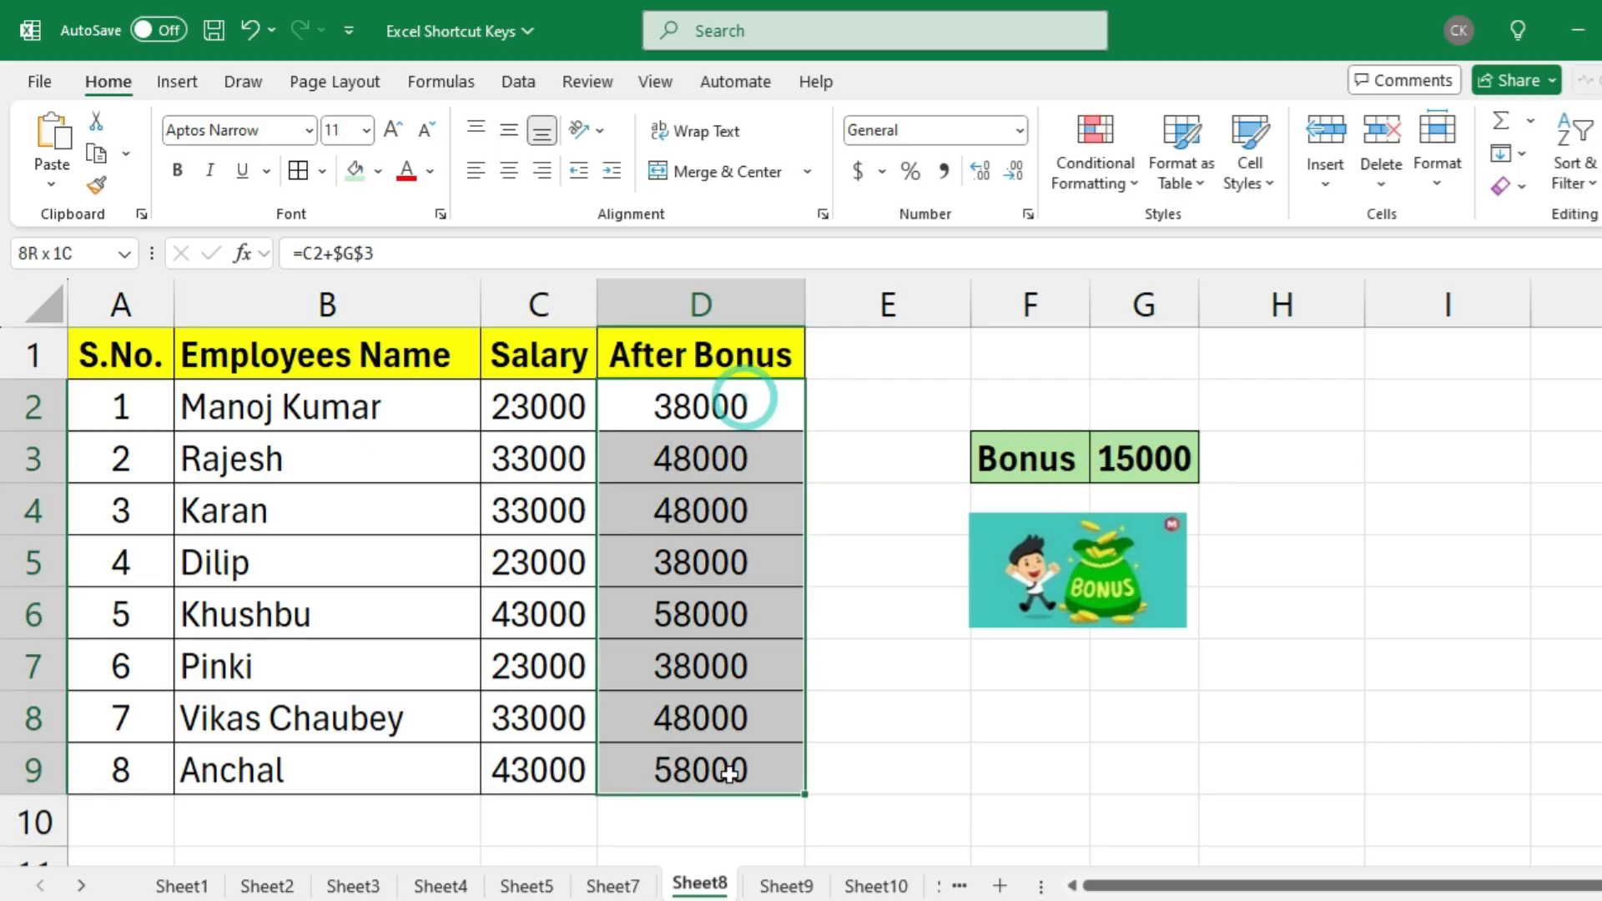
# Set the bonus amount in G3 to 20000
pyautogui.click(1118, 471)
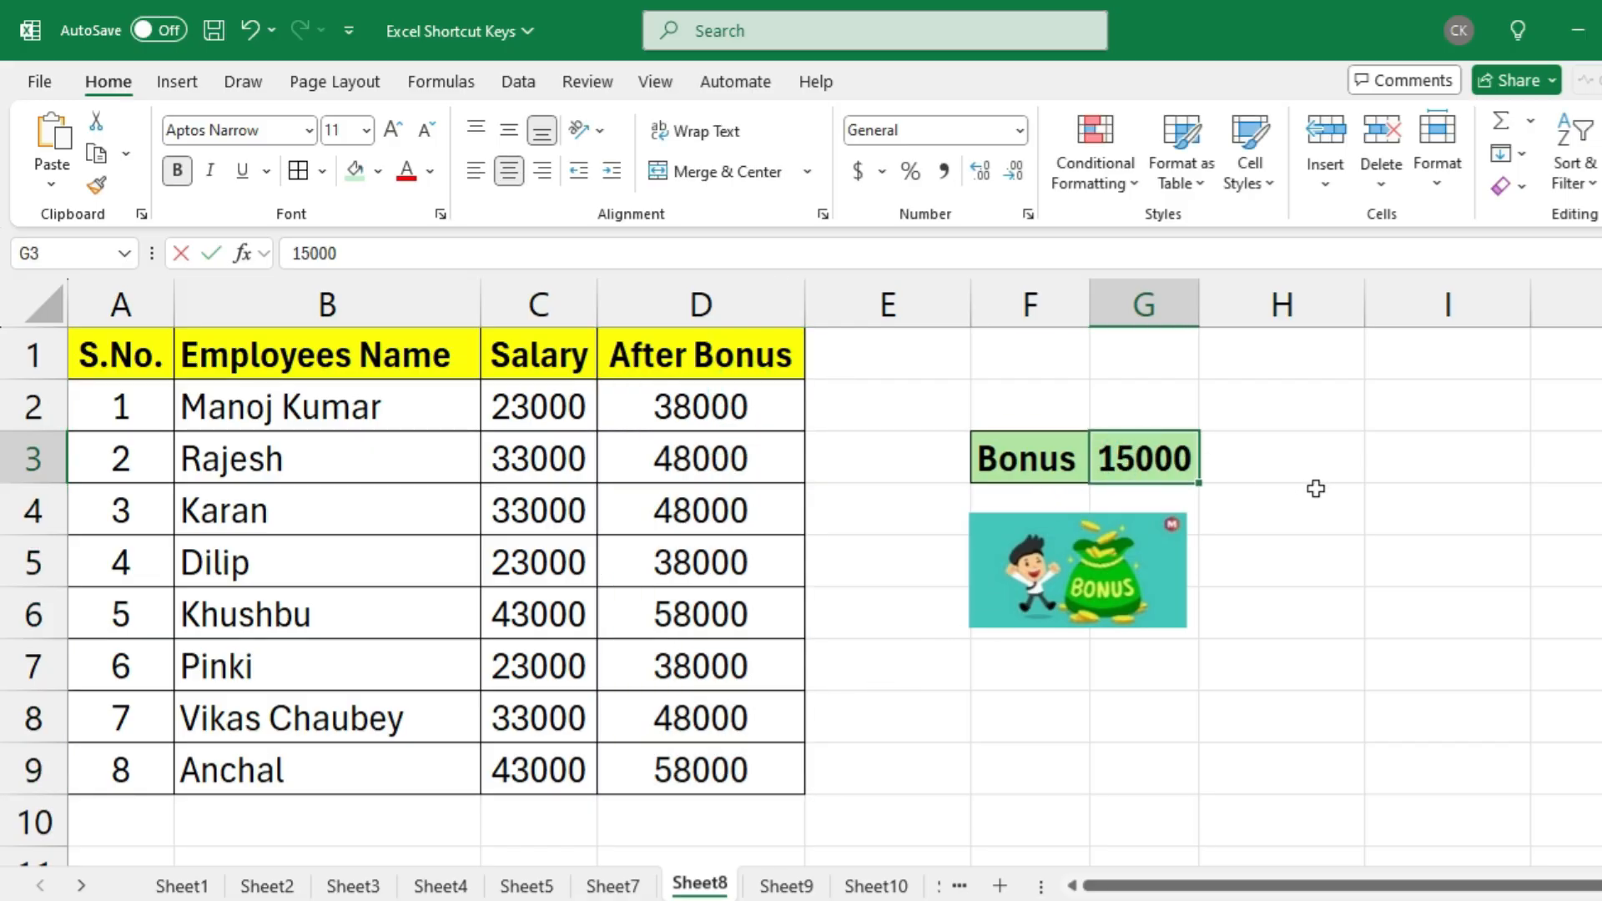
pyautogui.write('20000')
pyautogui.press('Return')
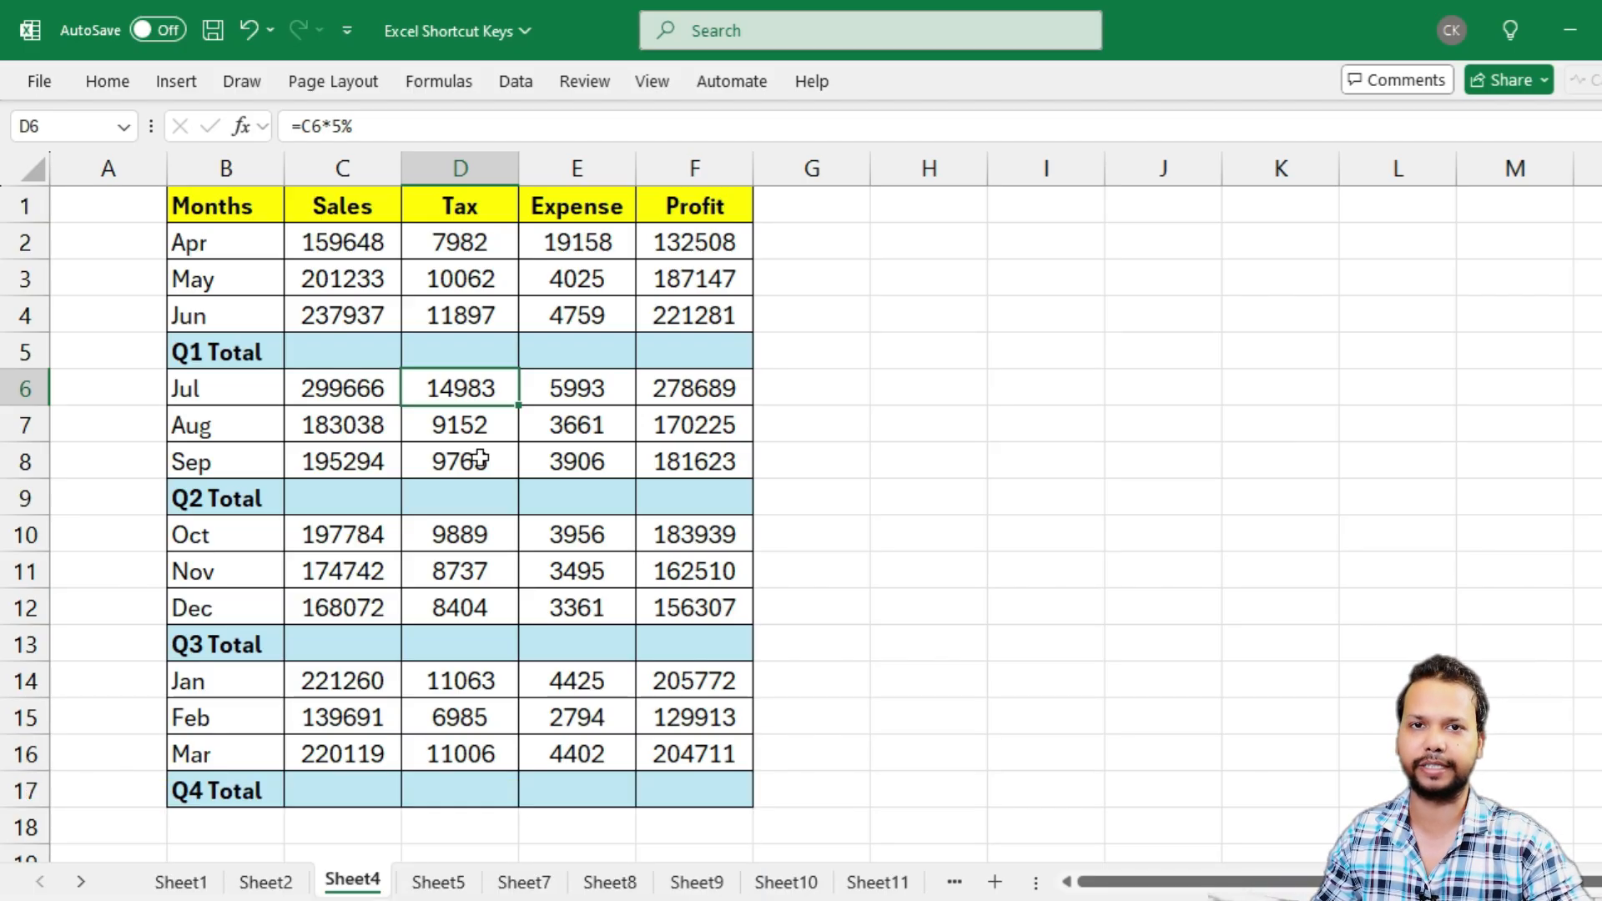
# Look over the blank Q1, Q2, Q3 and Q4 Total rows across the Sales to Profit columns
pyautogui.moveTo(318, 354); pyautogui.dragTo(646, 357)
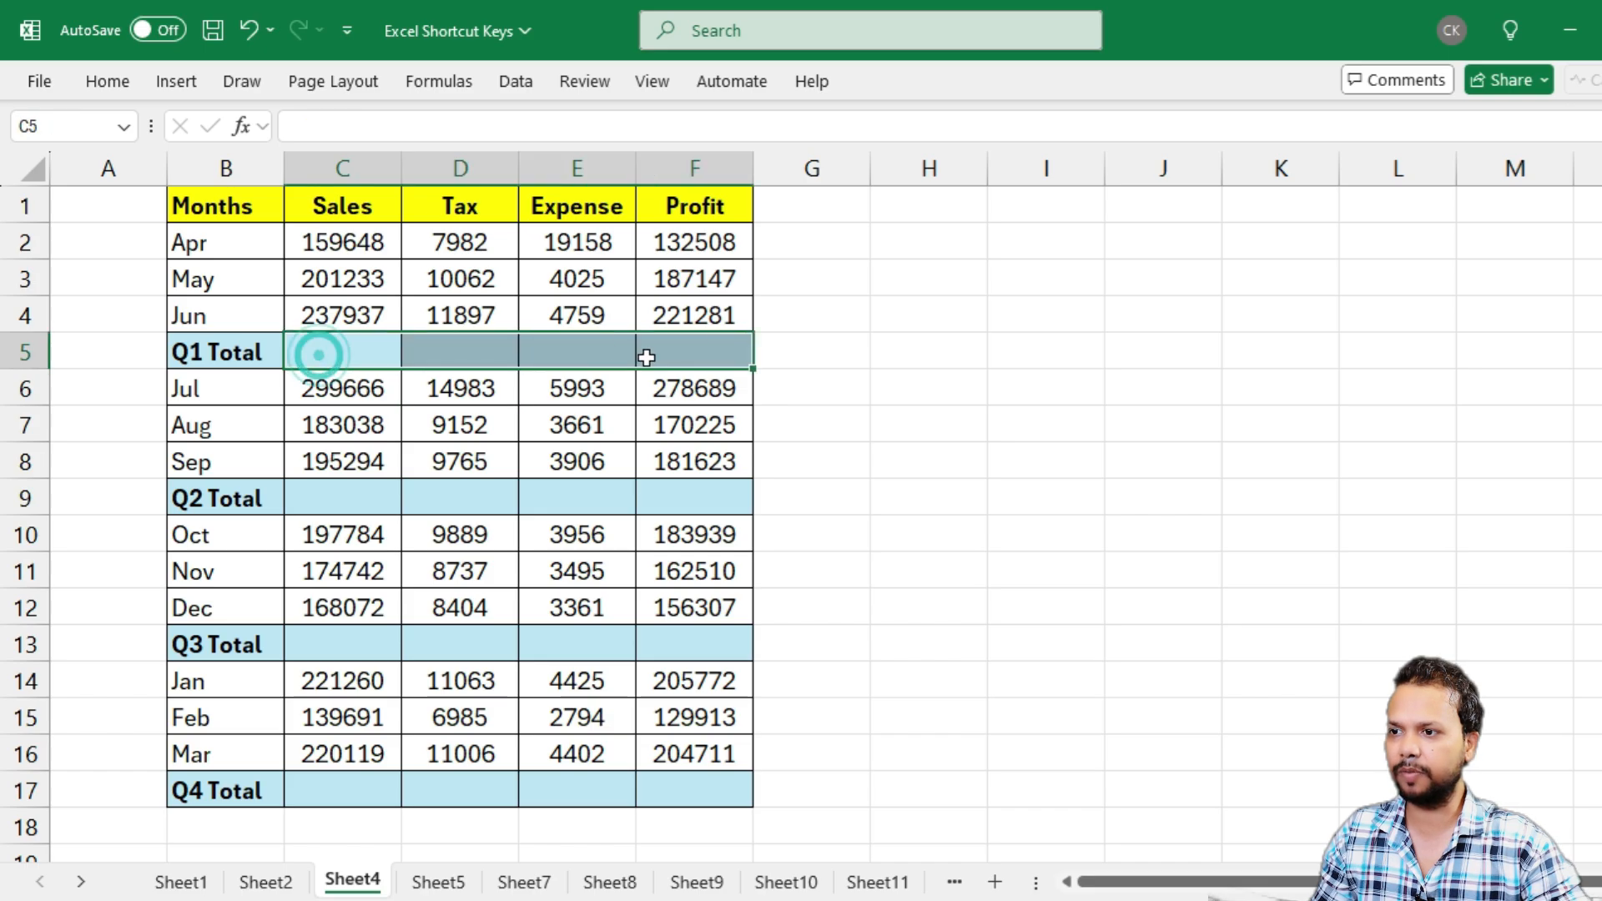
pyautogui.moveTo(310, 486); pyautogui.dragTo(701, 466)
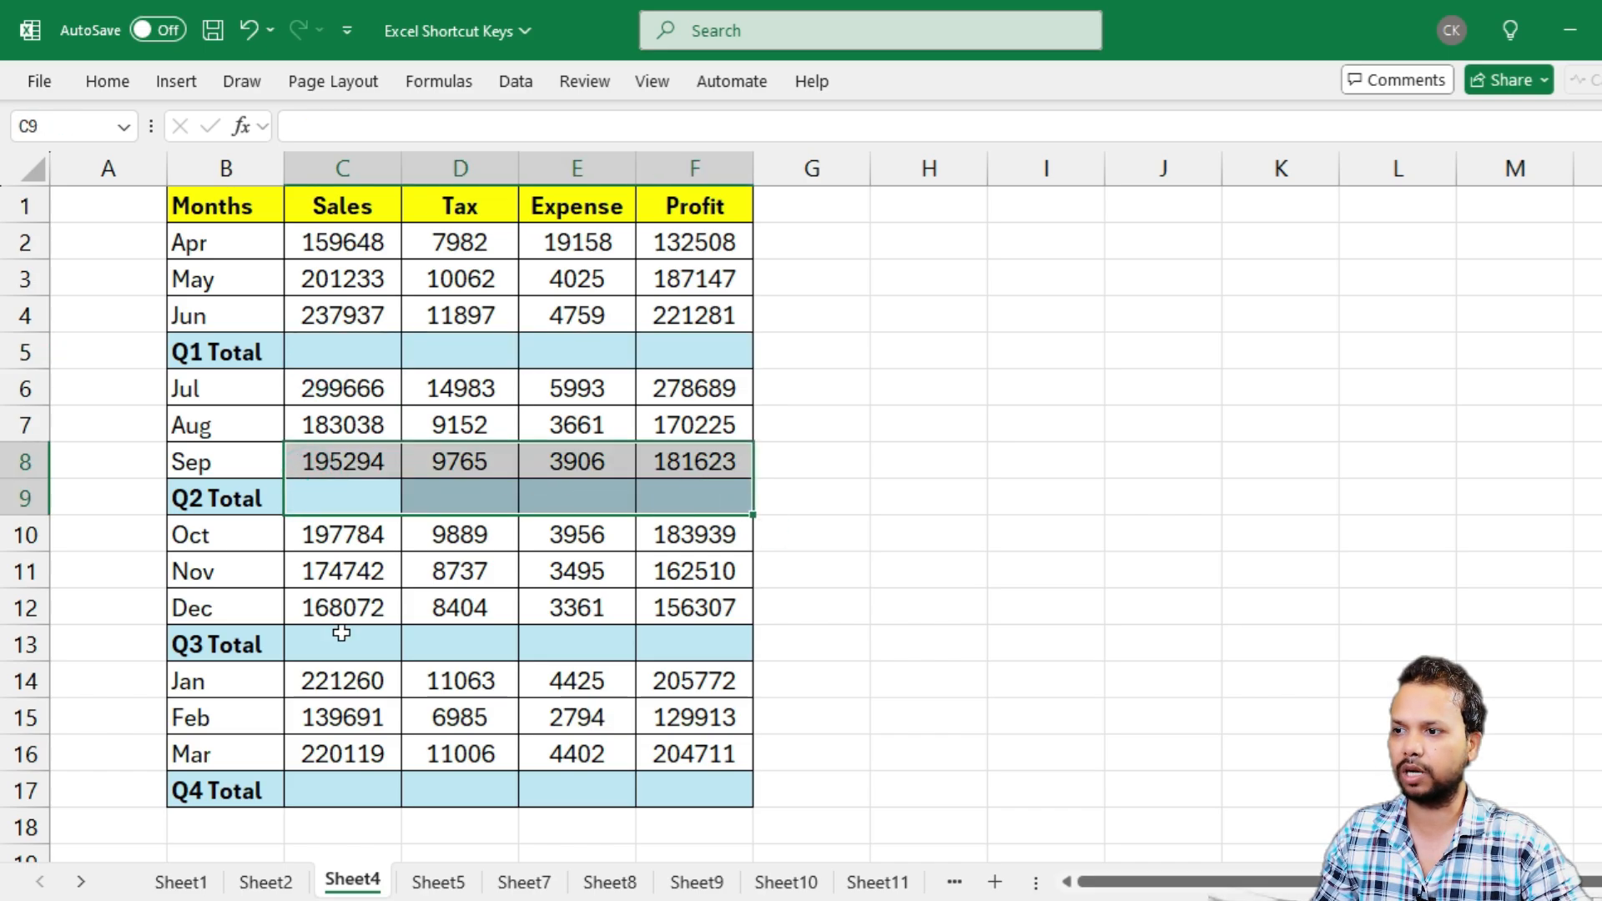
pyautogui.moveTo(342, 633); pyautogui.dragTo(693, 644)
pyautogui.moveTo(315, 783); pyautogui.dragTo(624, 788)
pyautogui.click(426, 565)
# Select C5:F5, C9:F9, C13:F13 and C17:F17 together and fill all quarterly totals with AutoSum
pyautogui.click(329, 346)
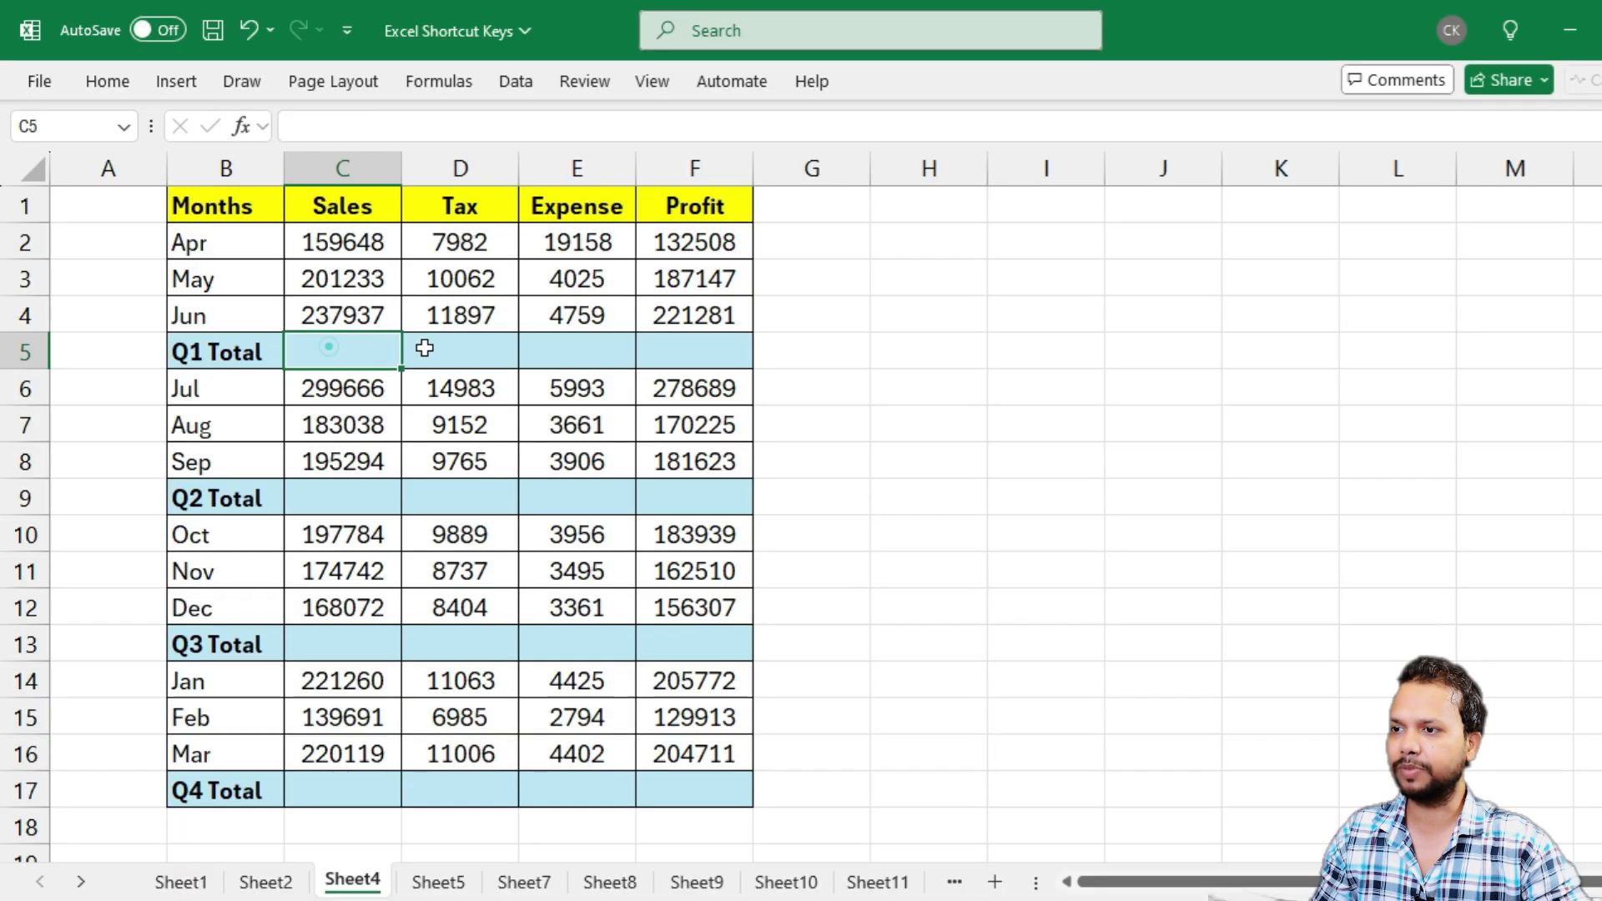
pyautogui.moveTo(425, 348); pyautogui.dragTo(698, 350)
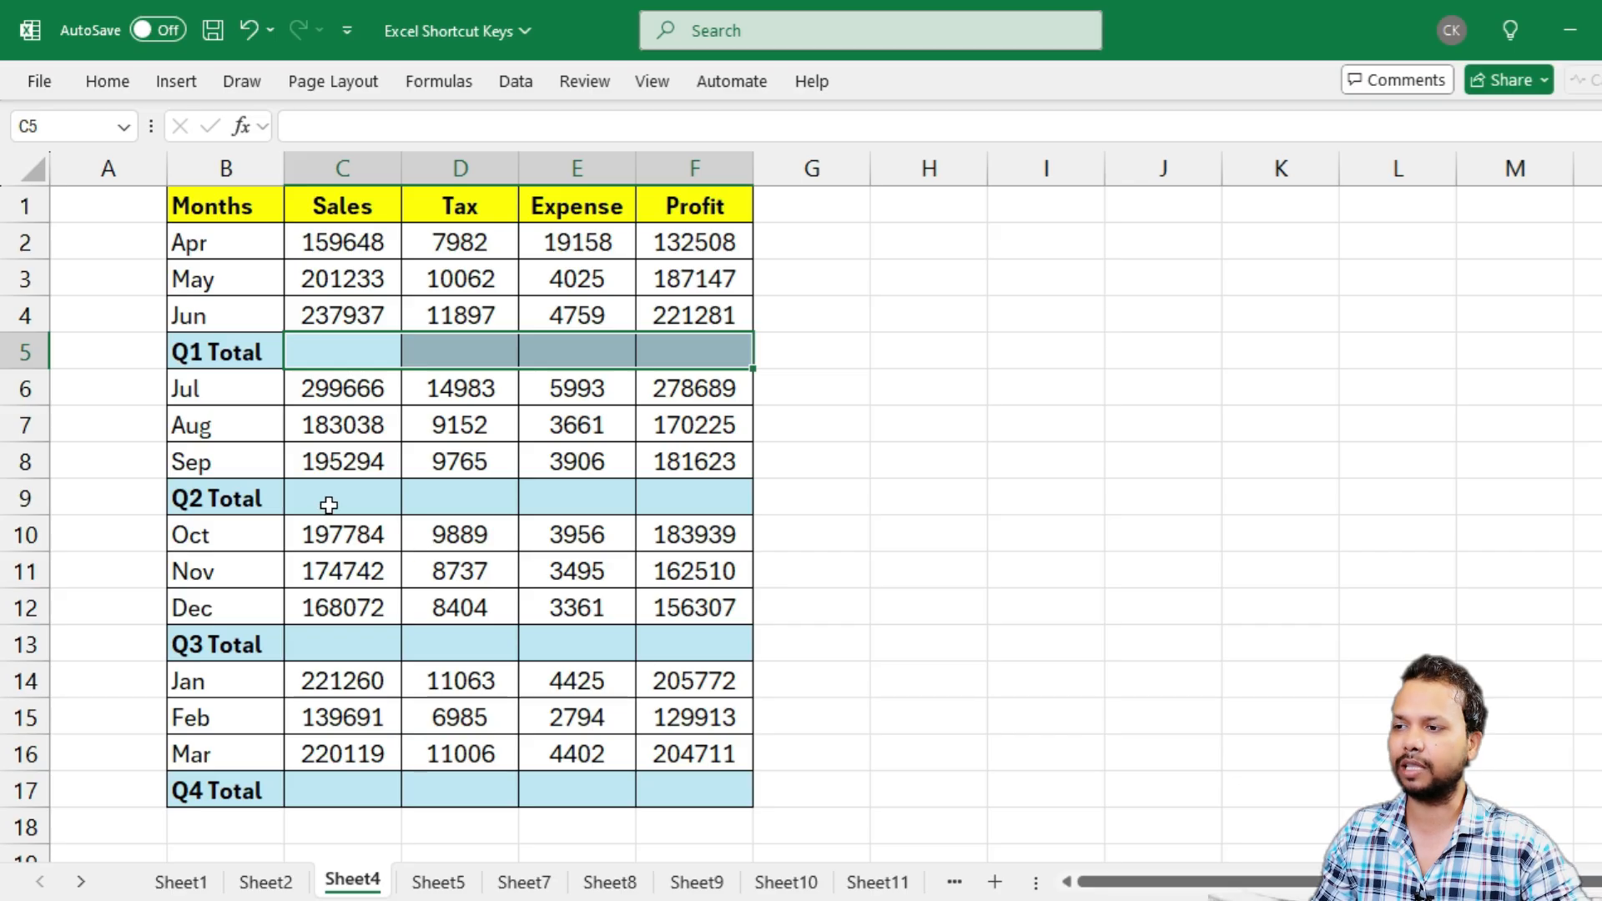
pyautogui.moveTo(317, 498); pyautogui.dragTo(676, 504)
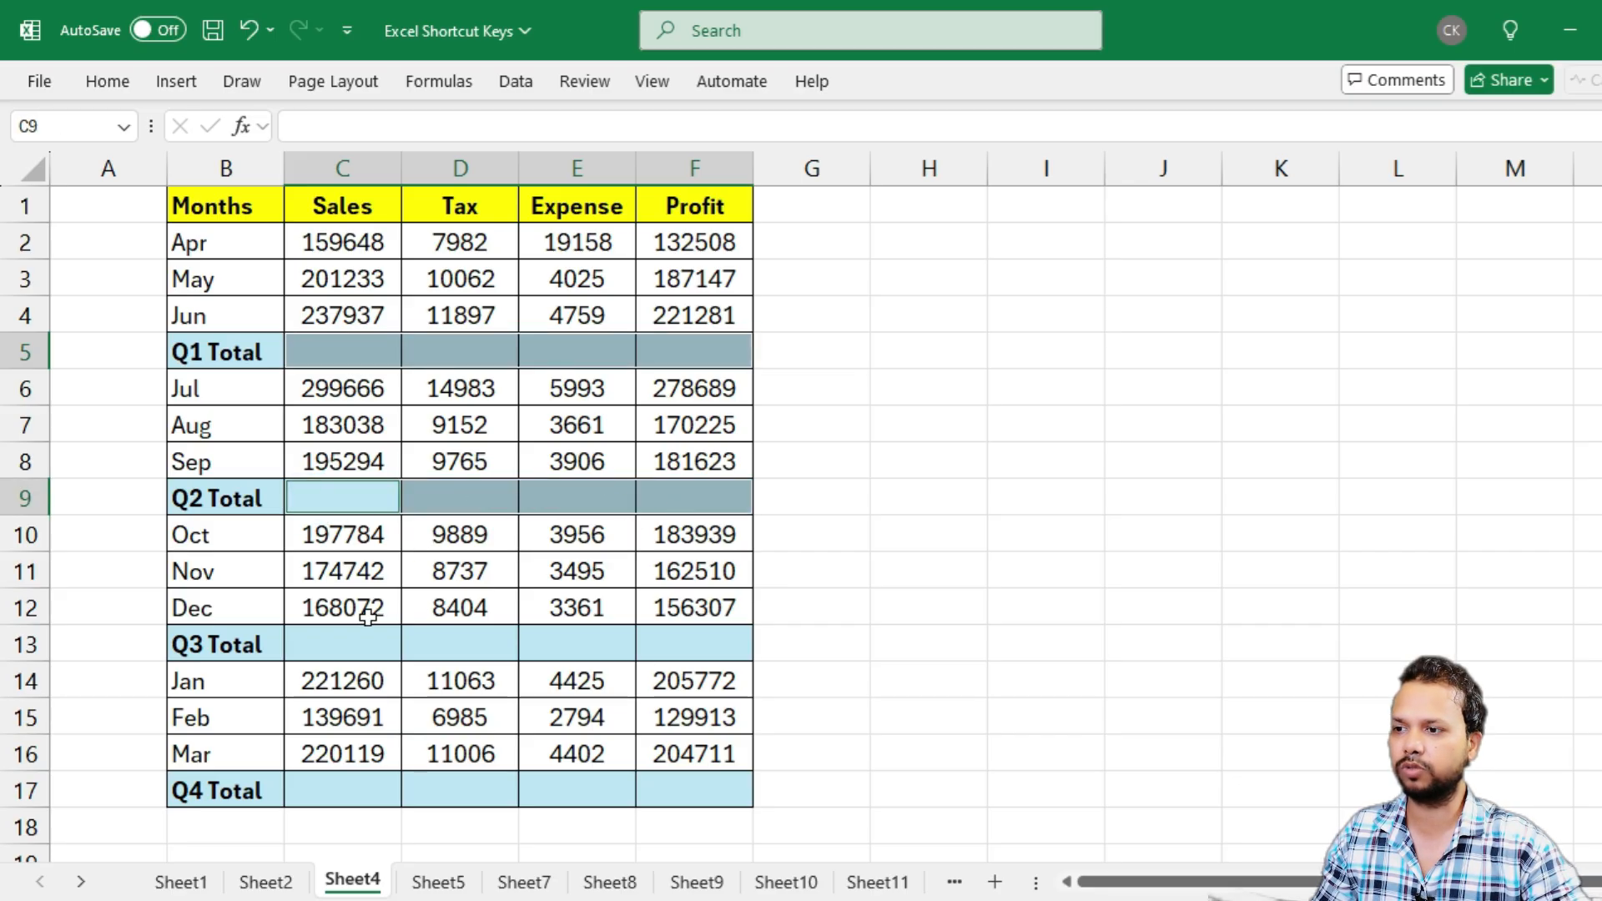
pyautogui.moveTo(304, 640); pyautogui.dragTo(692, 644)
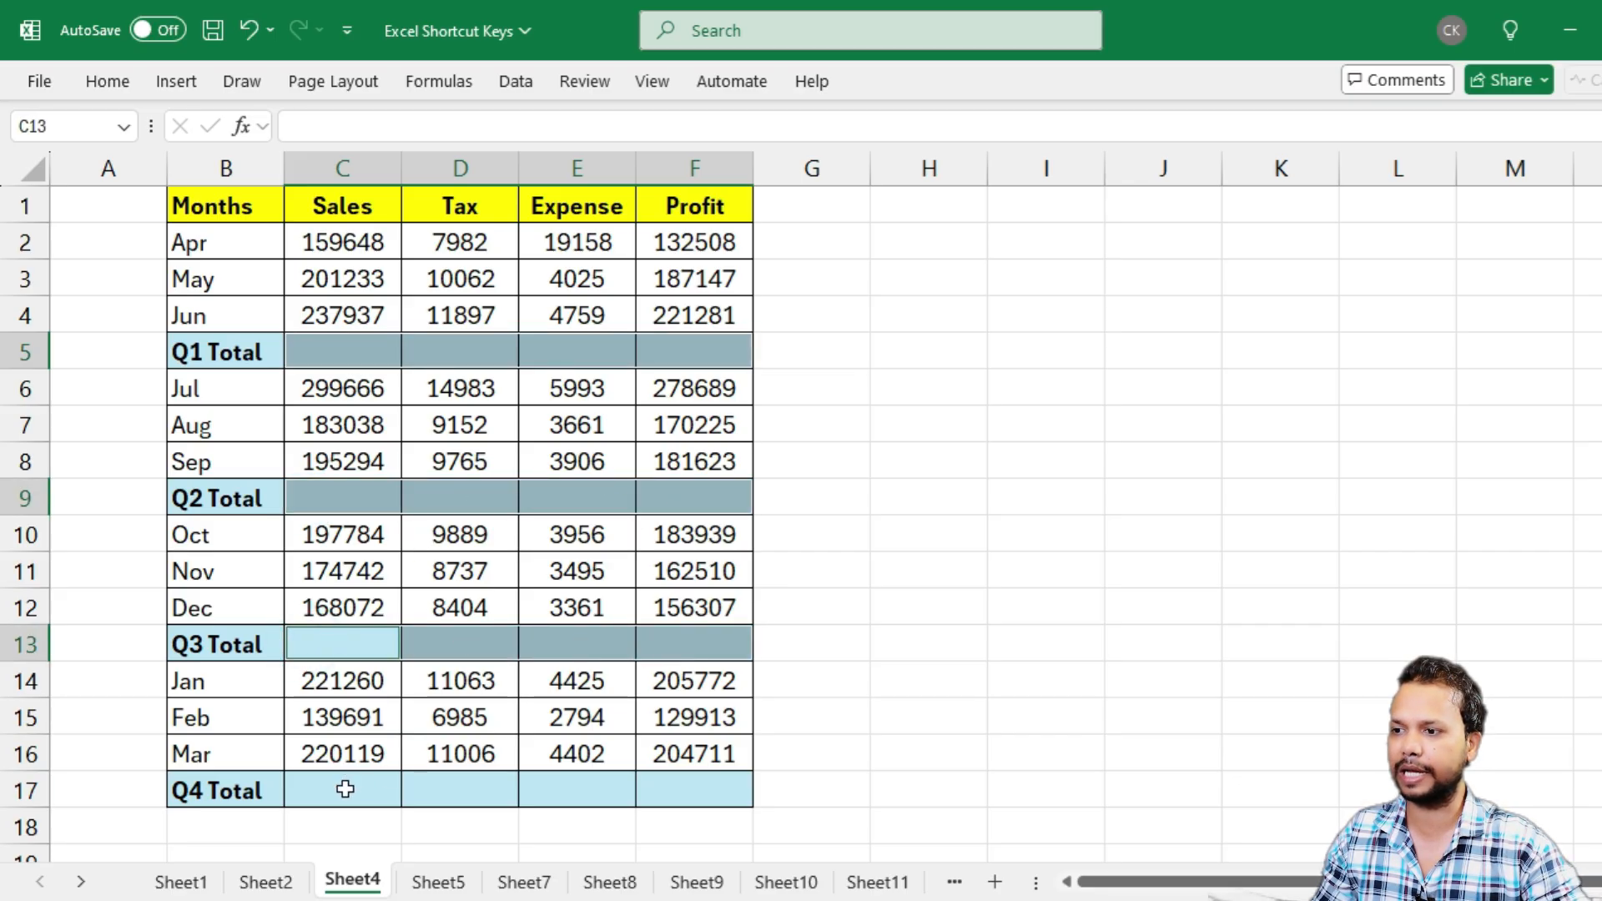
pyautogui.moveTo(344, 789); pyautogui.dragTo(678, 769)
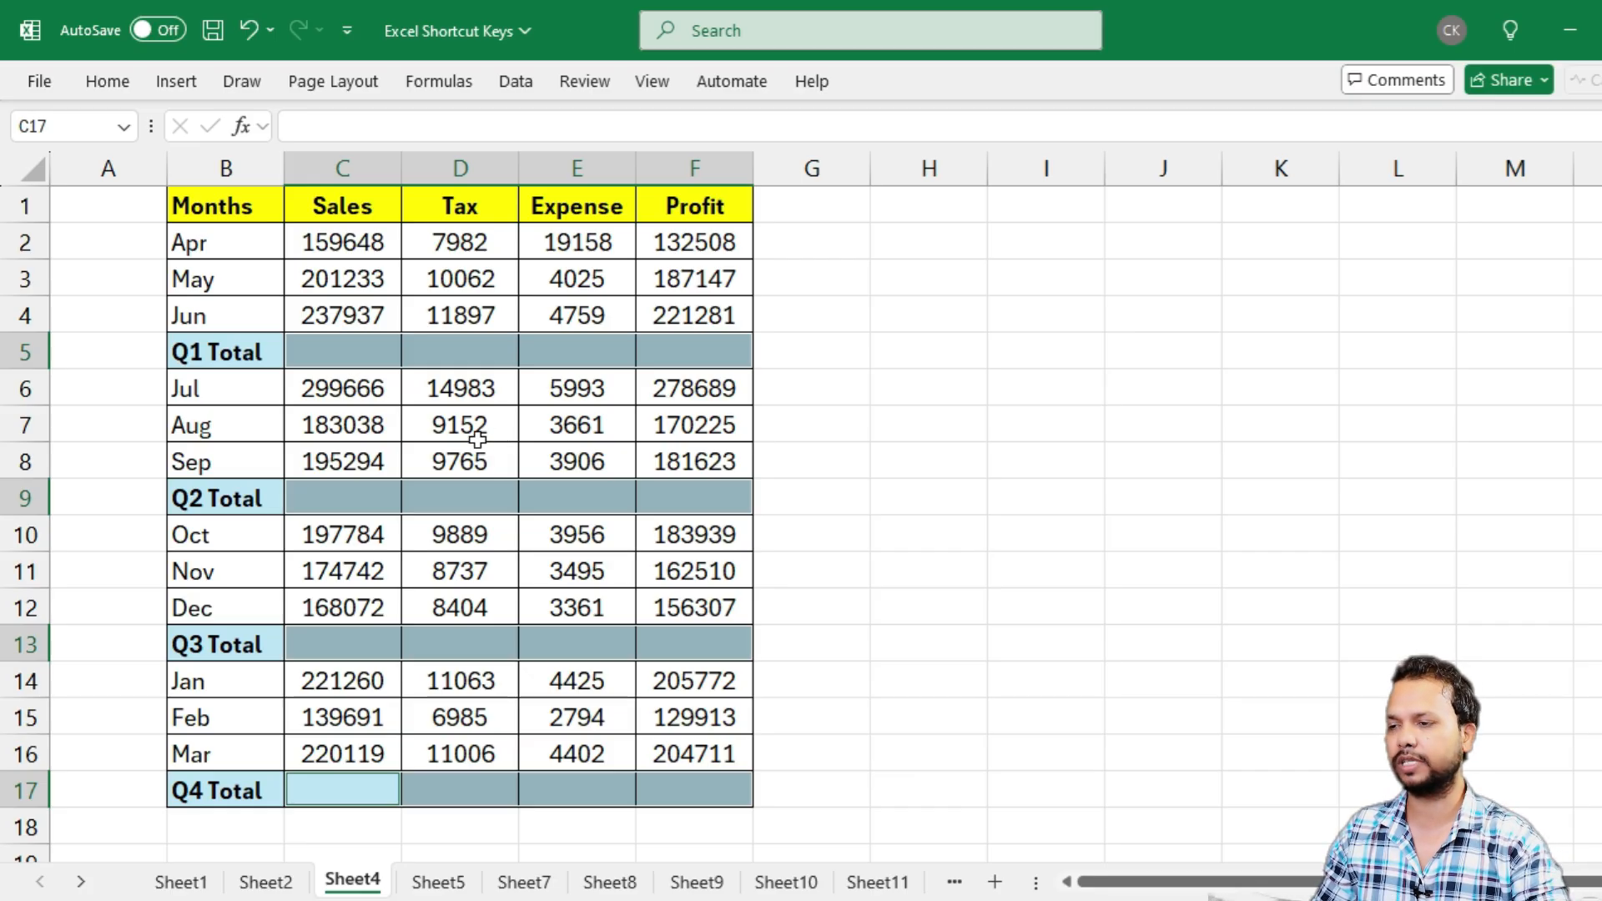
pyautogui.hotkey('alt', '=')
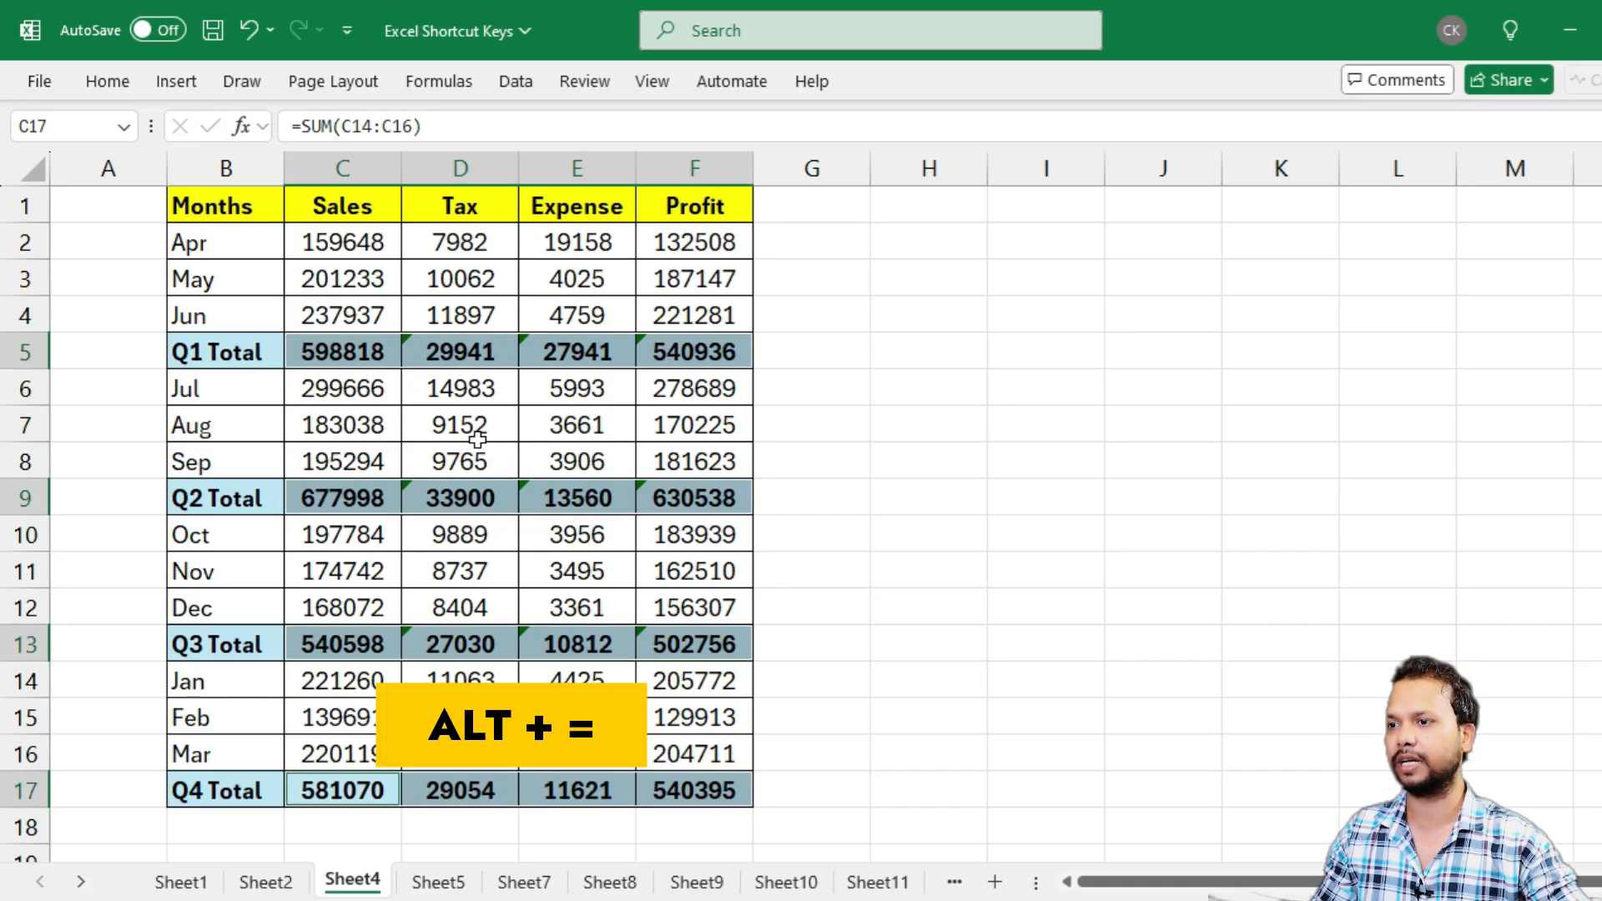
# Inspect the SUM formulas in D9, E13, F17 and D17 for the months each one adds up
pyautogui.click(456, 499)
pyautogui.press('F2')
pyautogui.press('Escape')
pyautogui.click(591, 642)
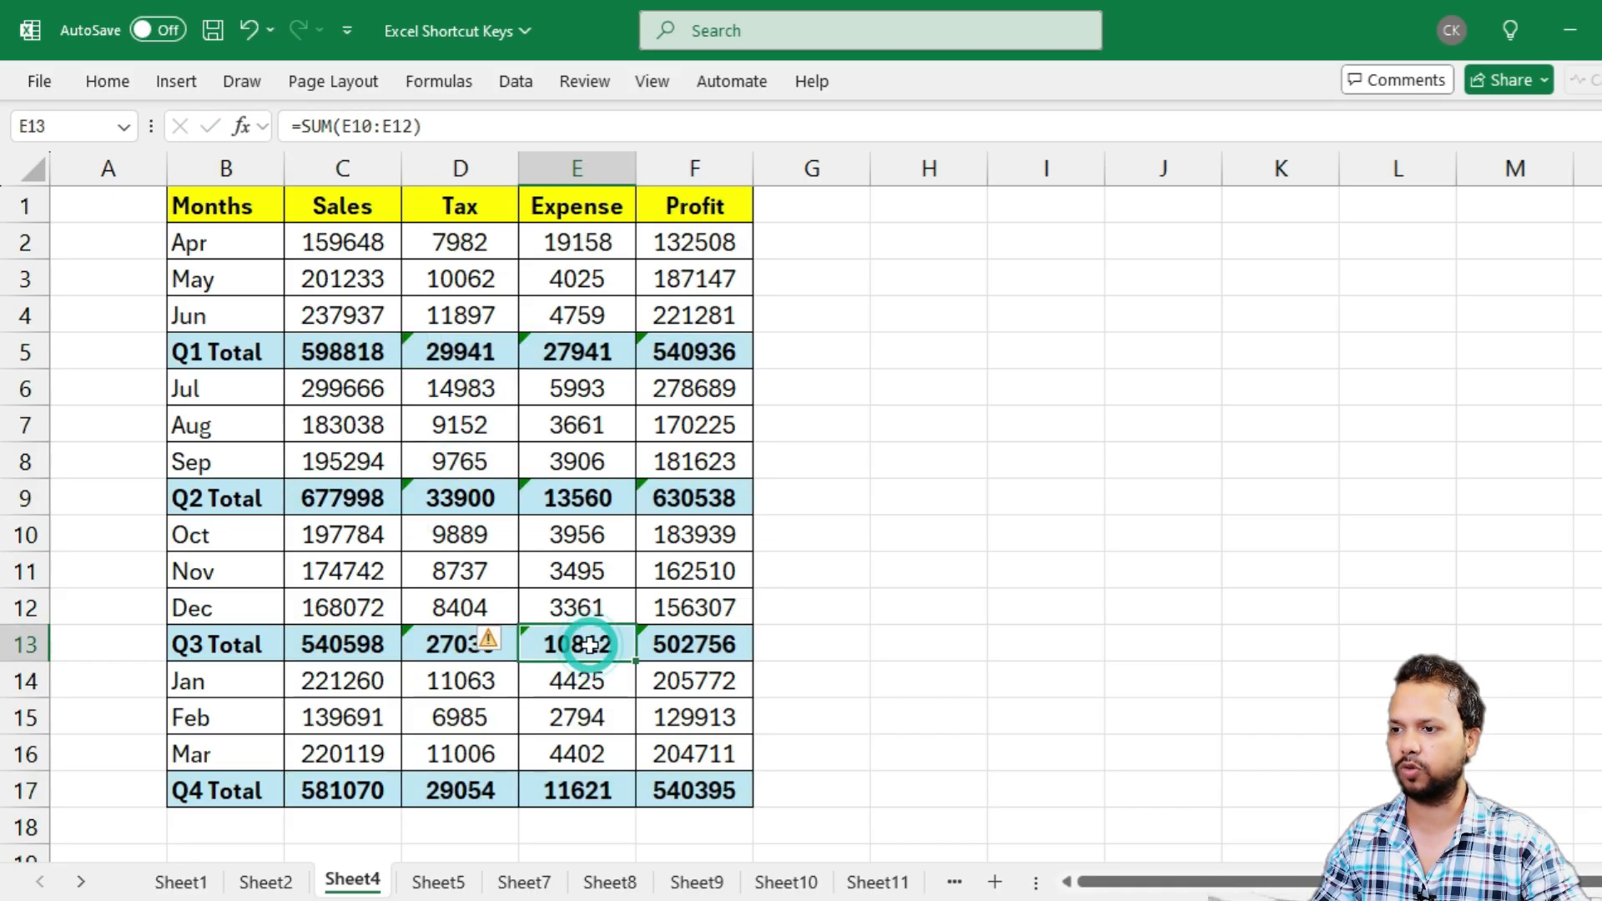
pyautogui.press('F2')
pyautogui.press('Escape')
pyautogui.click(673, 793)
pyautogui.press('F2')
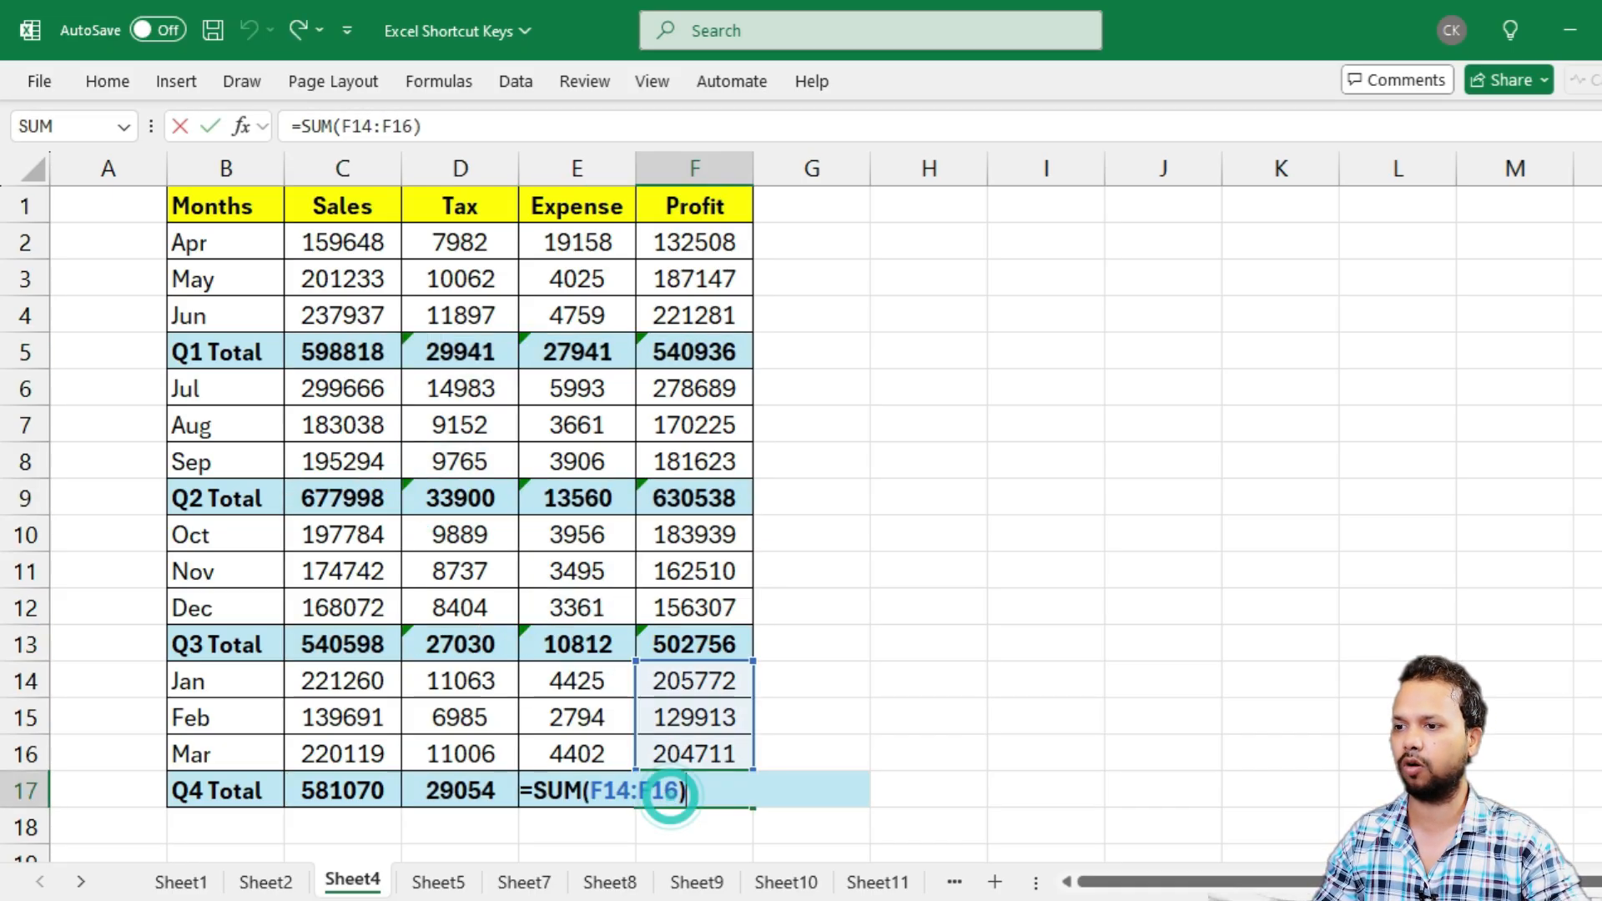
pyautogui.press('Escape')
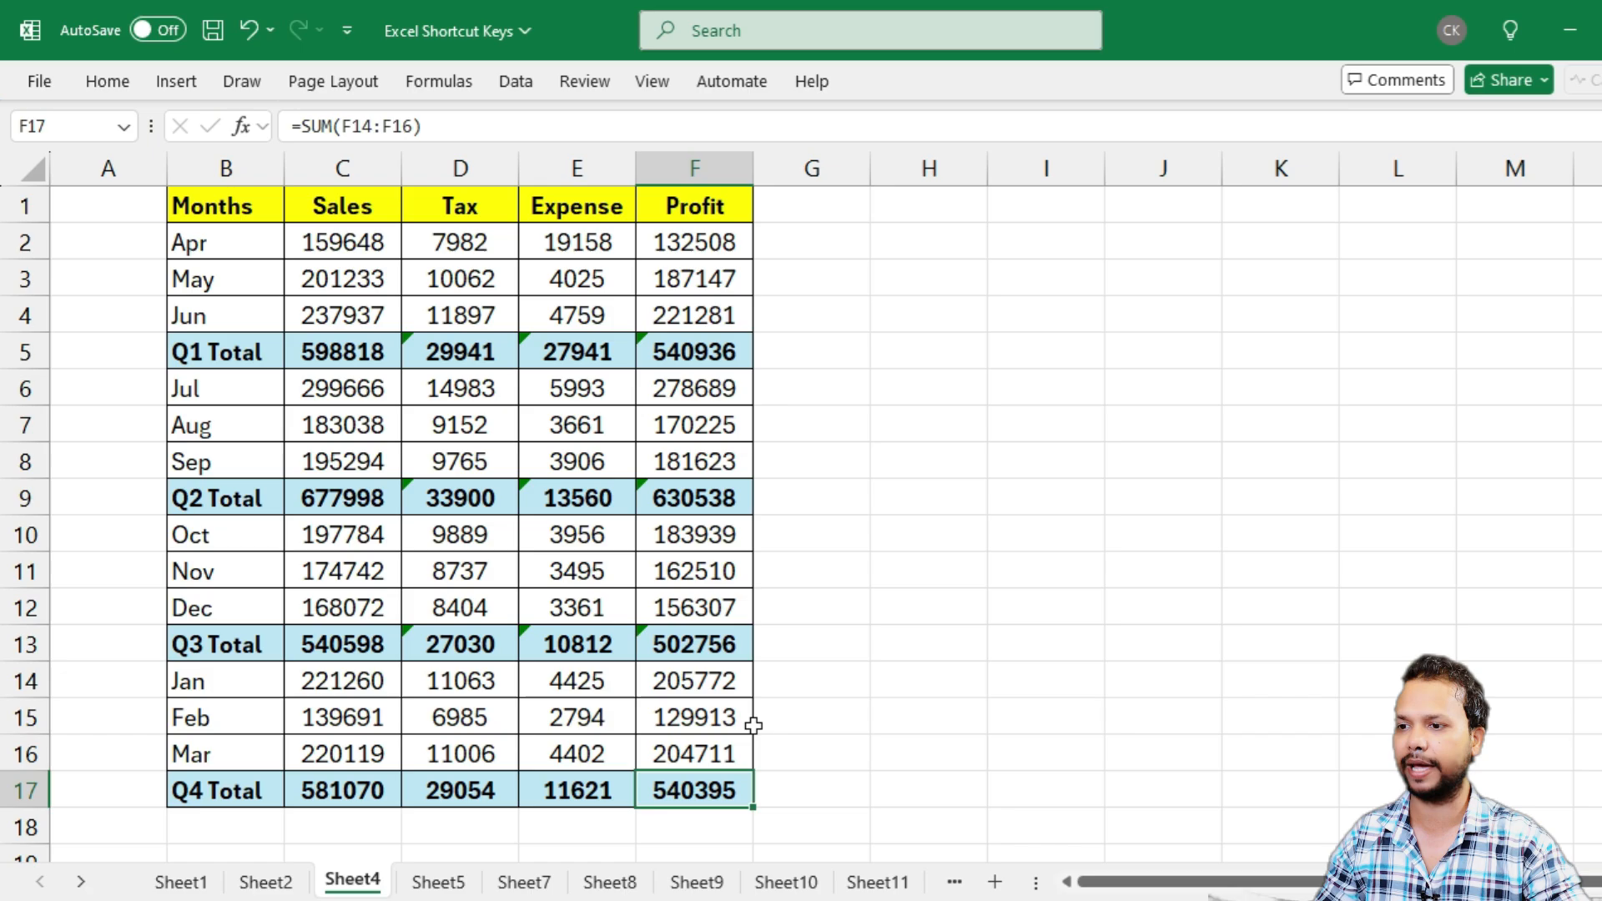
pyautogui.click(448, 788)
pyautogui.press('F2')
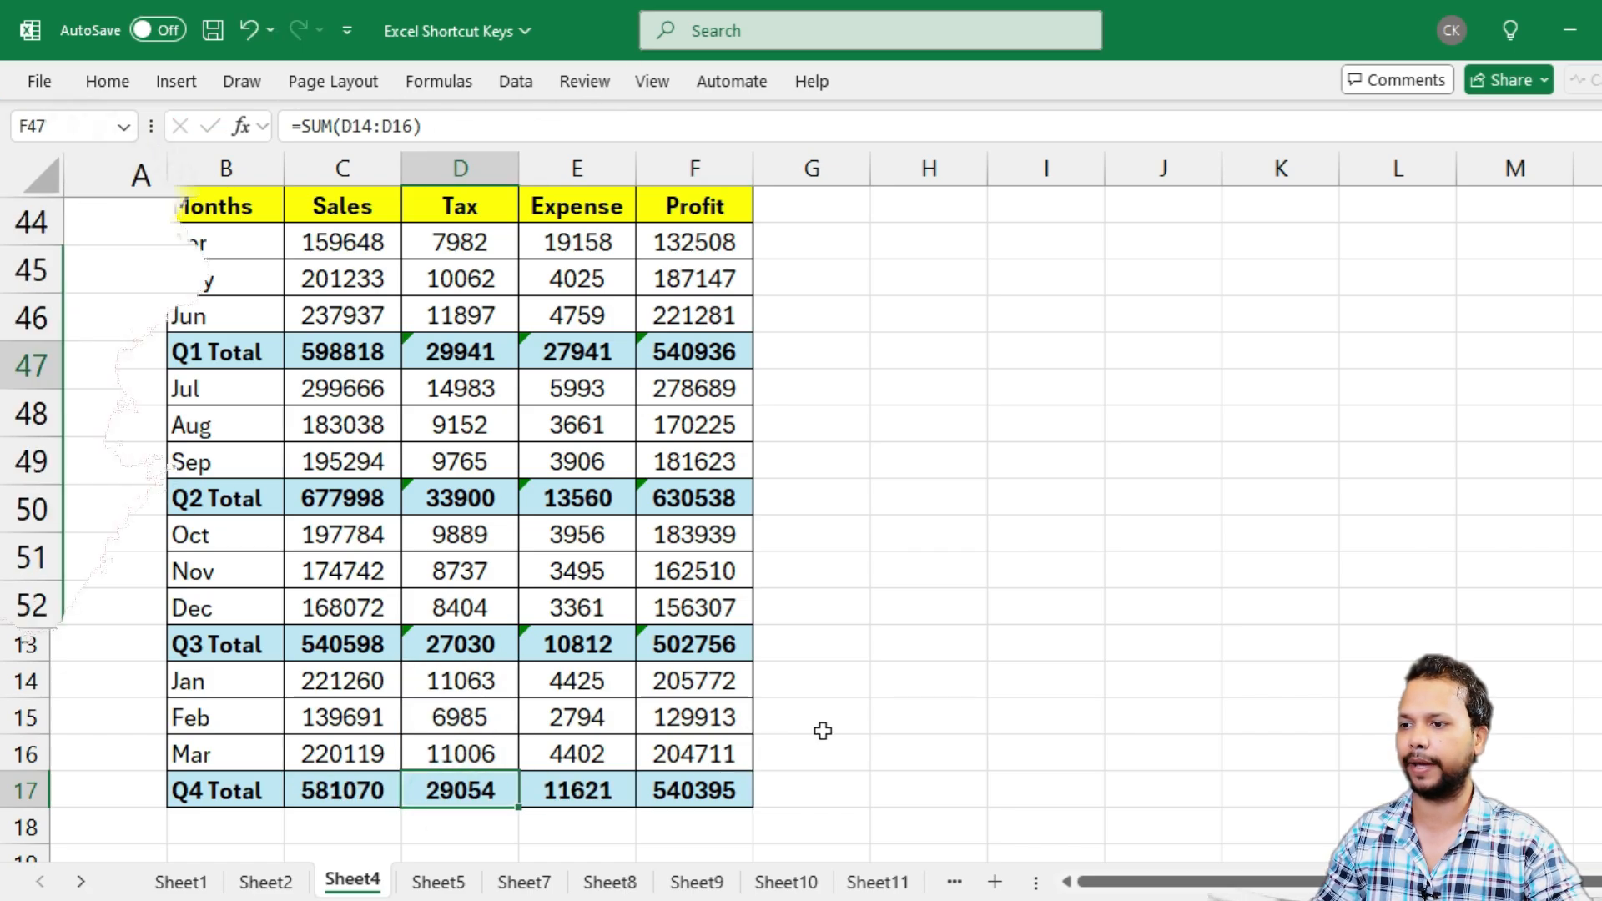
# Review the Student, Hindi, English, Science and Marks columns of the student marks table in rows 44 to 52
pyautogui.moveTo(300, 218); pyautogui.dragTo(288, 604)
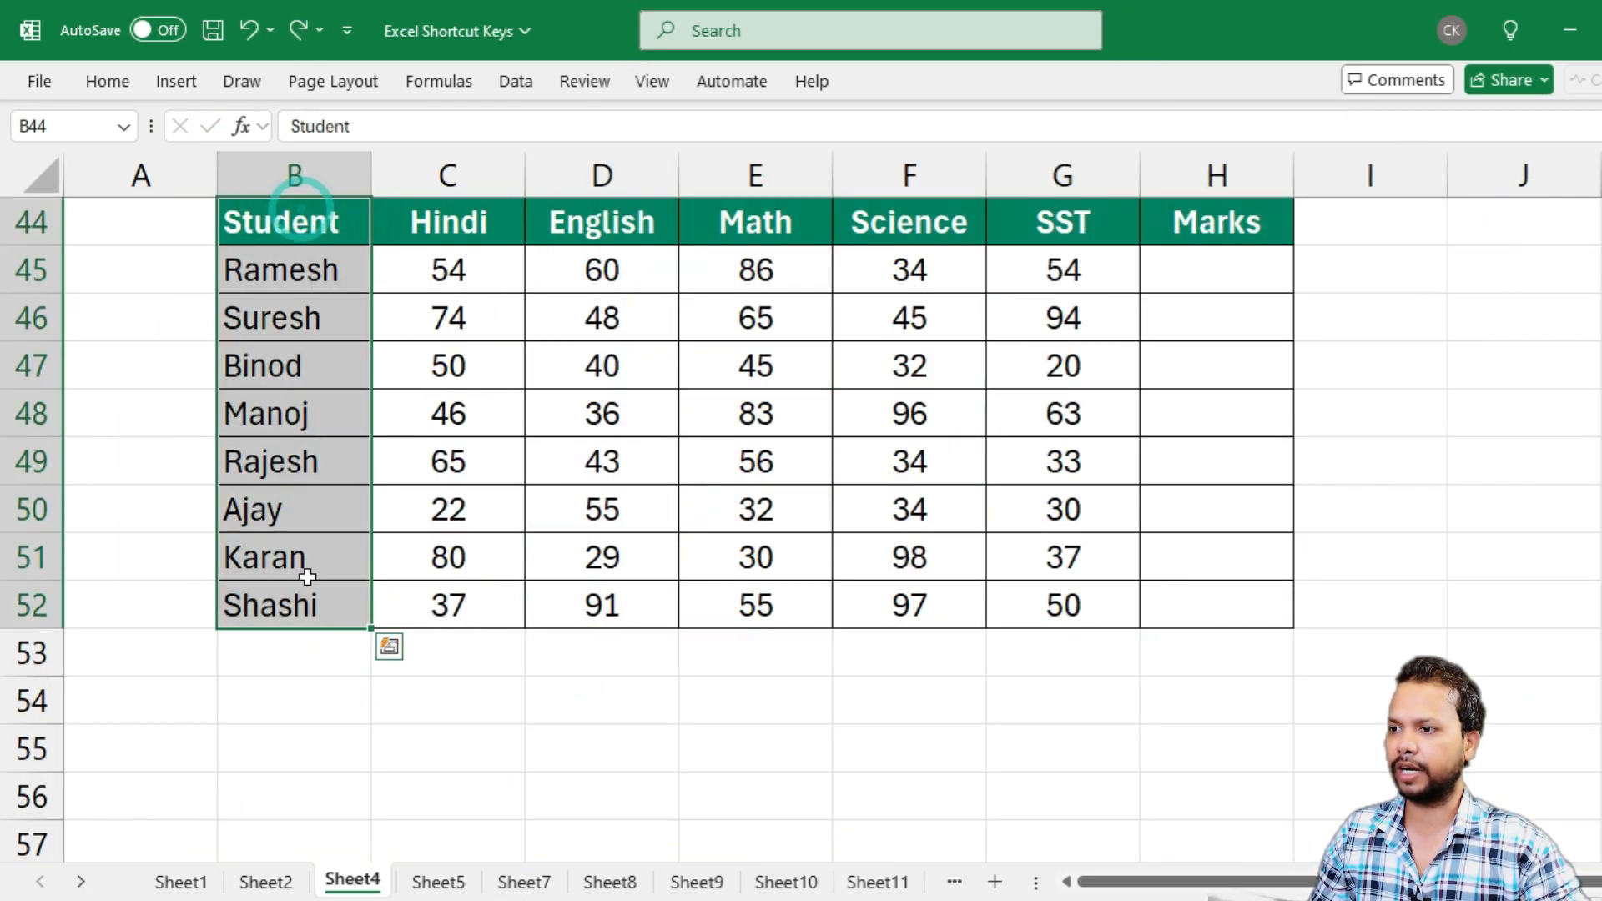
pyautogui.moveTo(469, 236); pyautogui.dragTo(426, 606)
pyautogui.moveTo(602, 227); pyautogui.dragTo(602, 602)
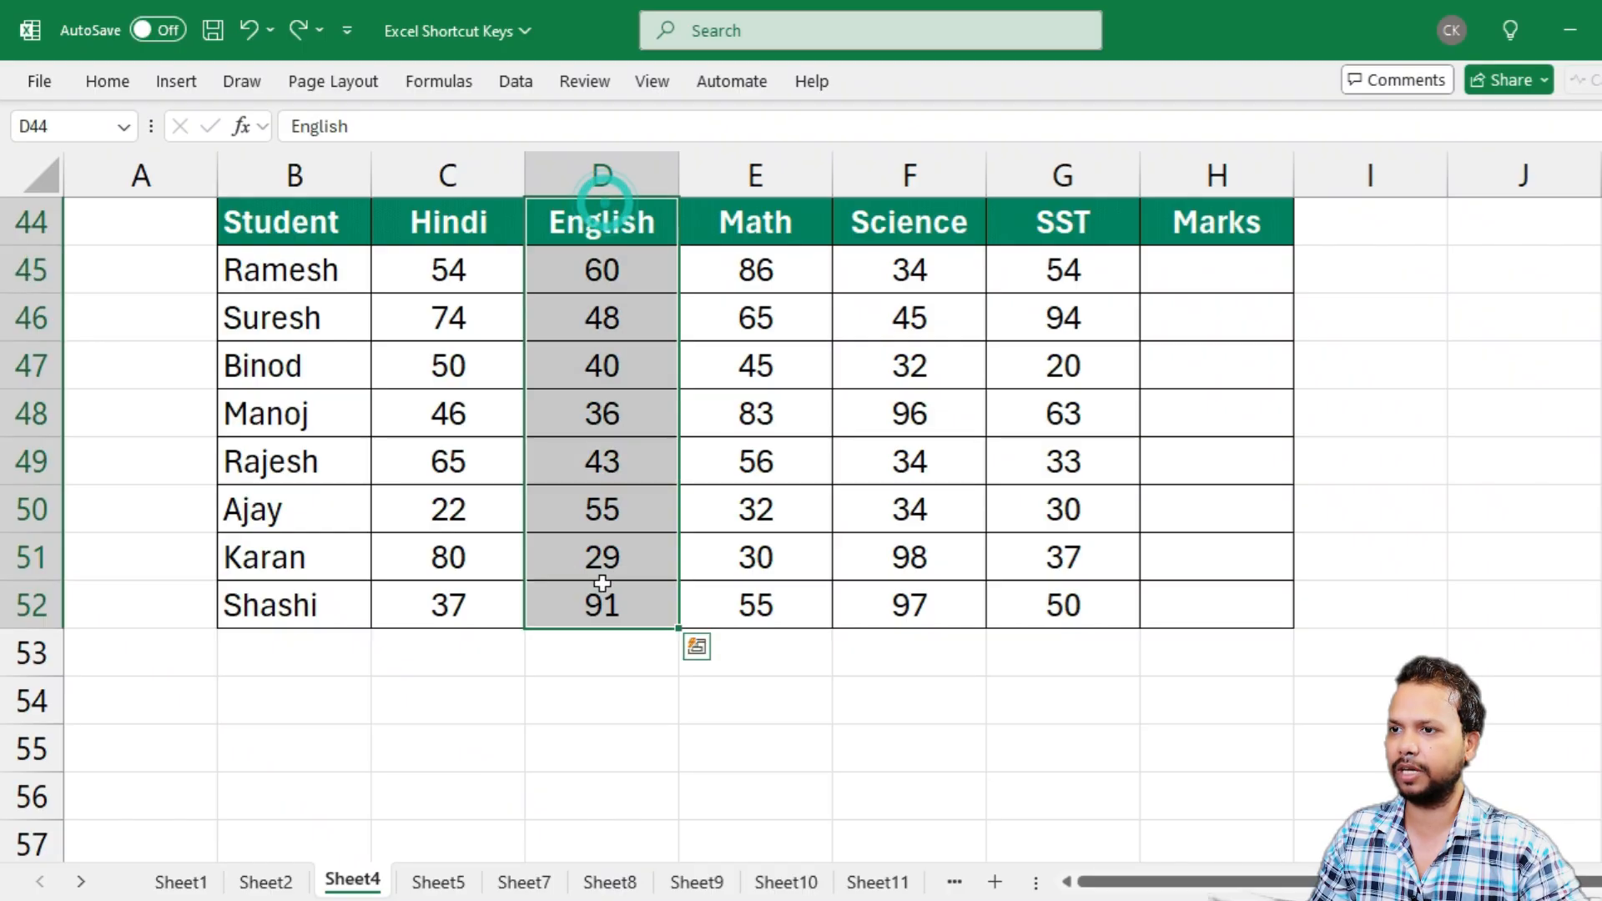
pyautogui.moveTo(923, 222); pyautogui.dragTo(918, 557)
pyautogui.moveTo(1235, 236); pyautogui.dragTo(1230, 609)
# Fill the Marks column H45:H52 with each student's subject total using AutoSum
pyautogui.click(1195, 448)
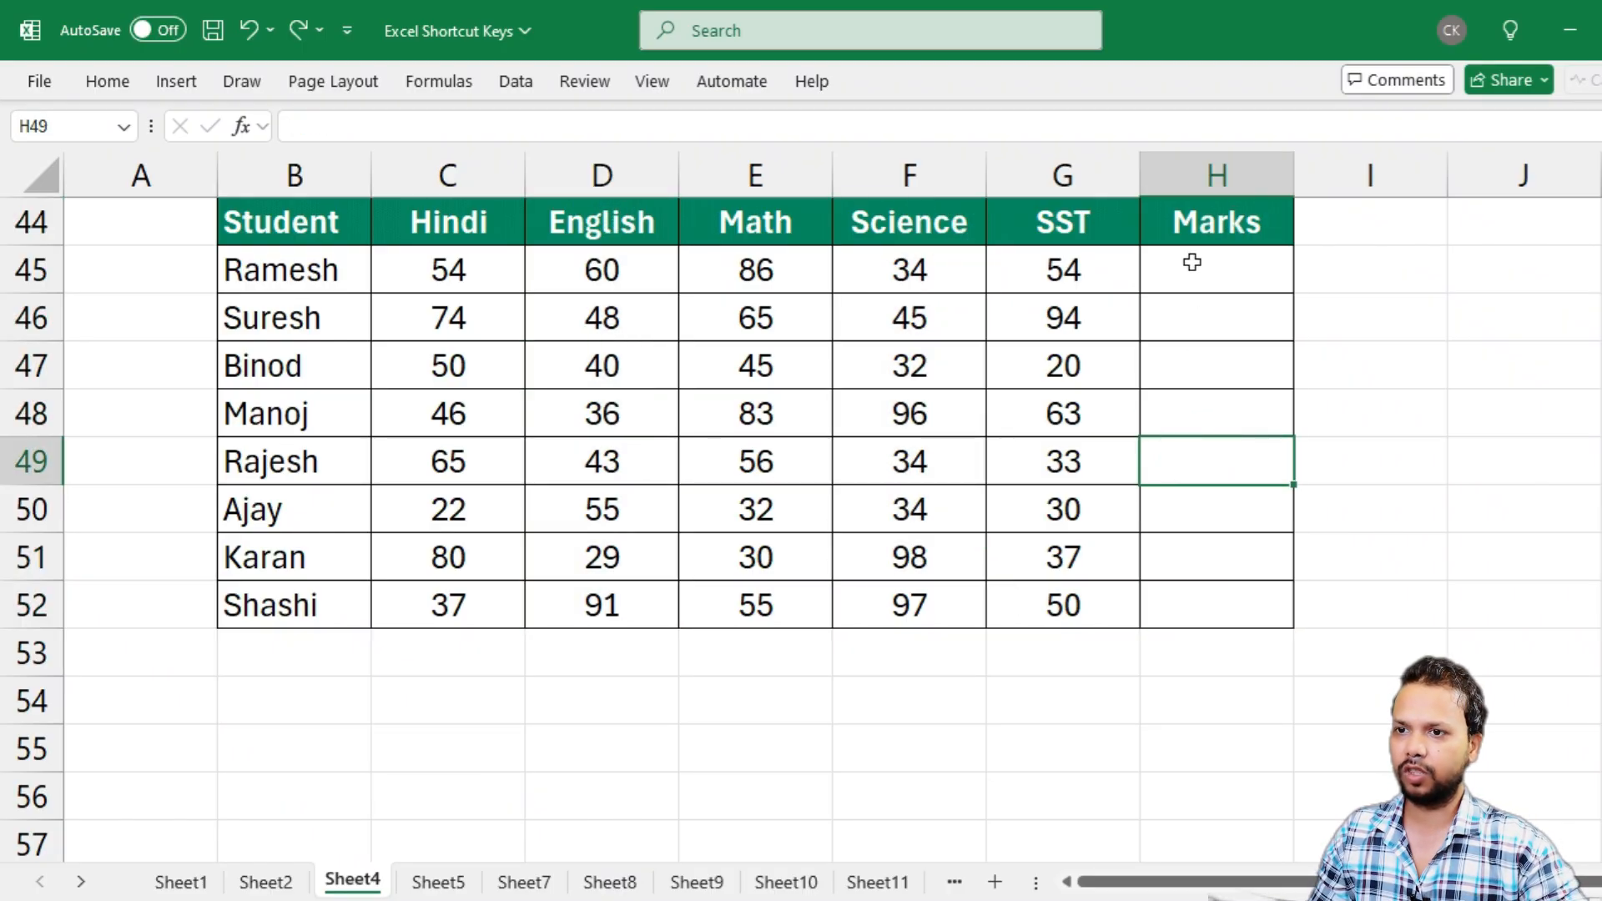
pyautogui.moveTo(1190, 257); pyautogui.dragTo(1187, 600)
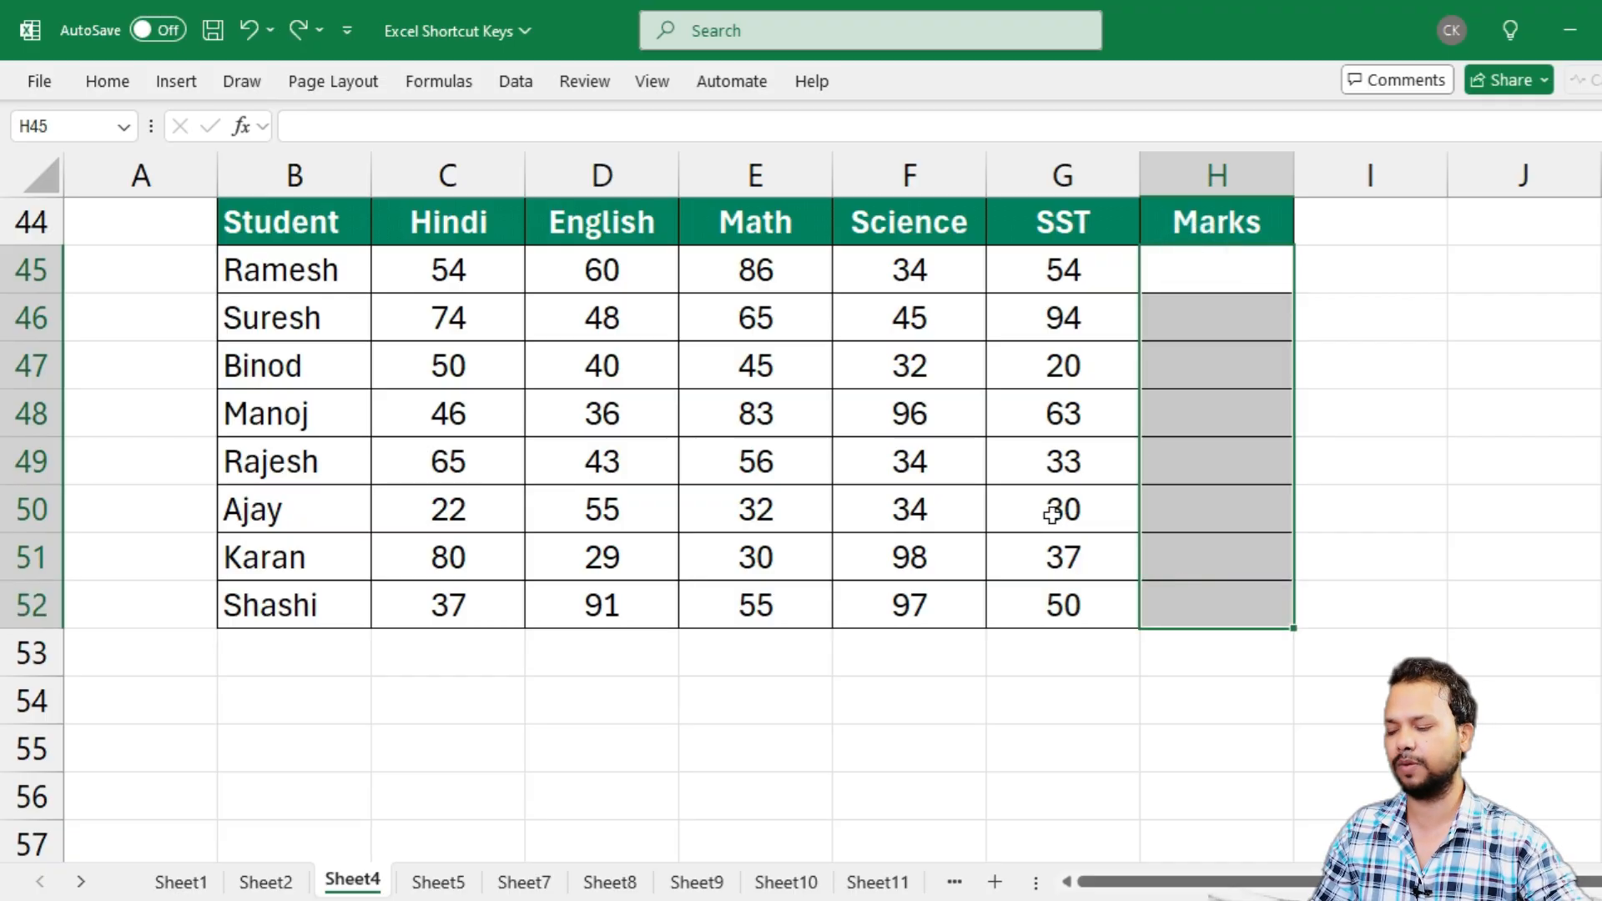
pyautogui.hotkey('alt', '=')
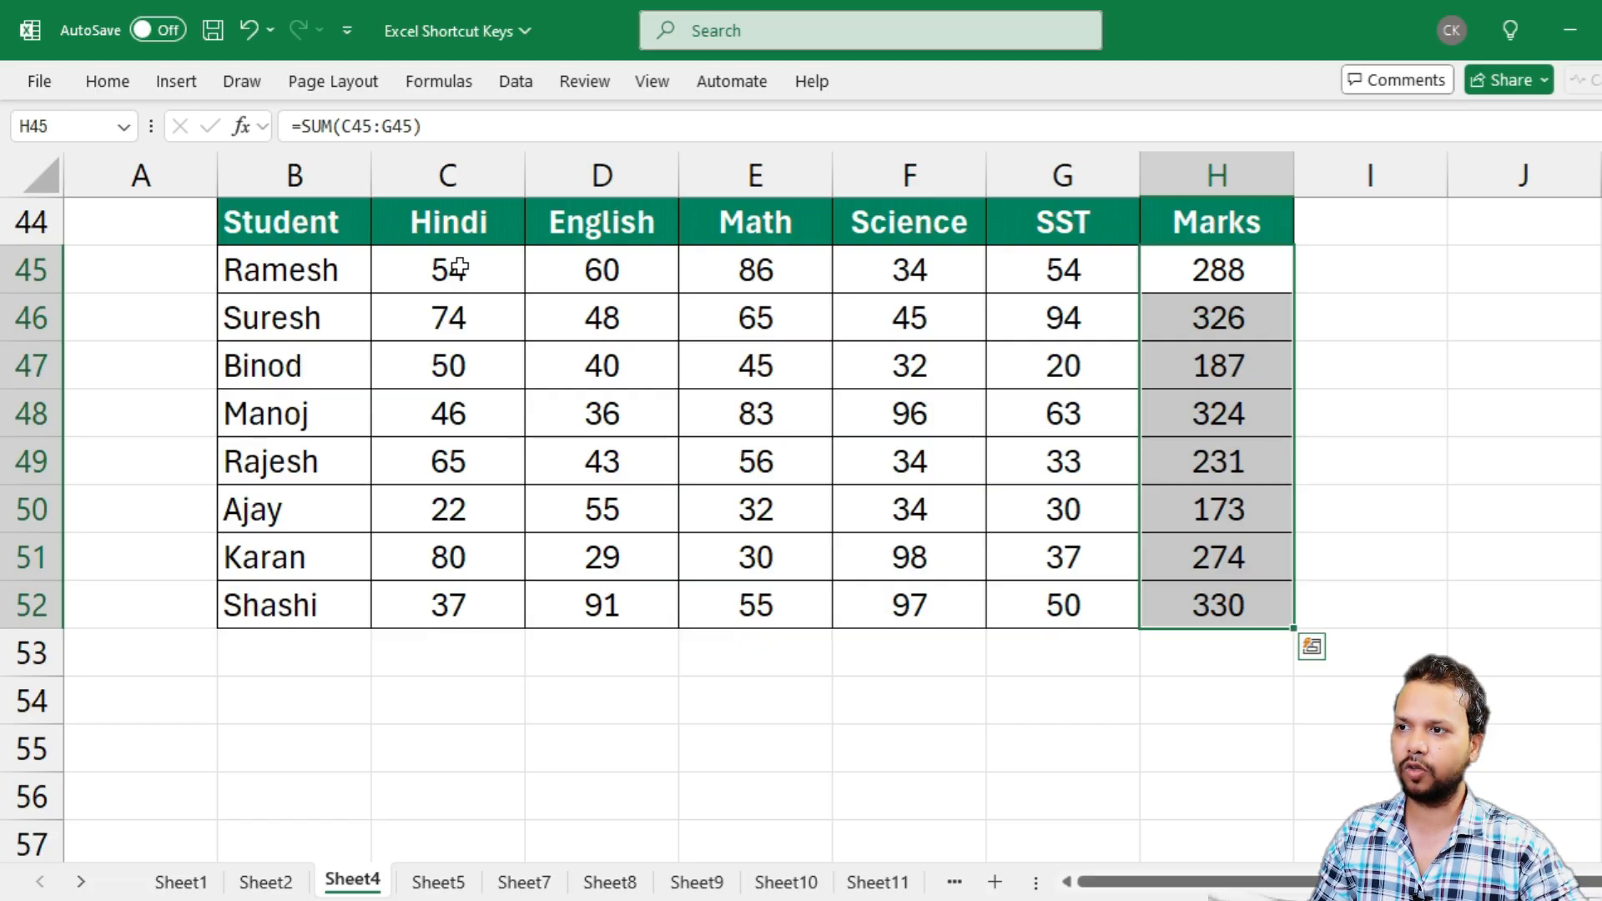
# Inspect the Marks formulas in H45, H46, H47 and H48 for the subject ranges they sum
pyautogui.moveTo(460, 267); pyautogui.dragTo(1077, 276)
pyautogui.click(1191, 268)
pyautogui.doubleClick(1179, 268)
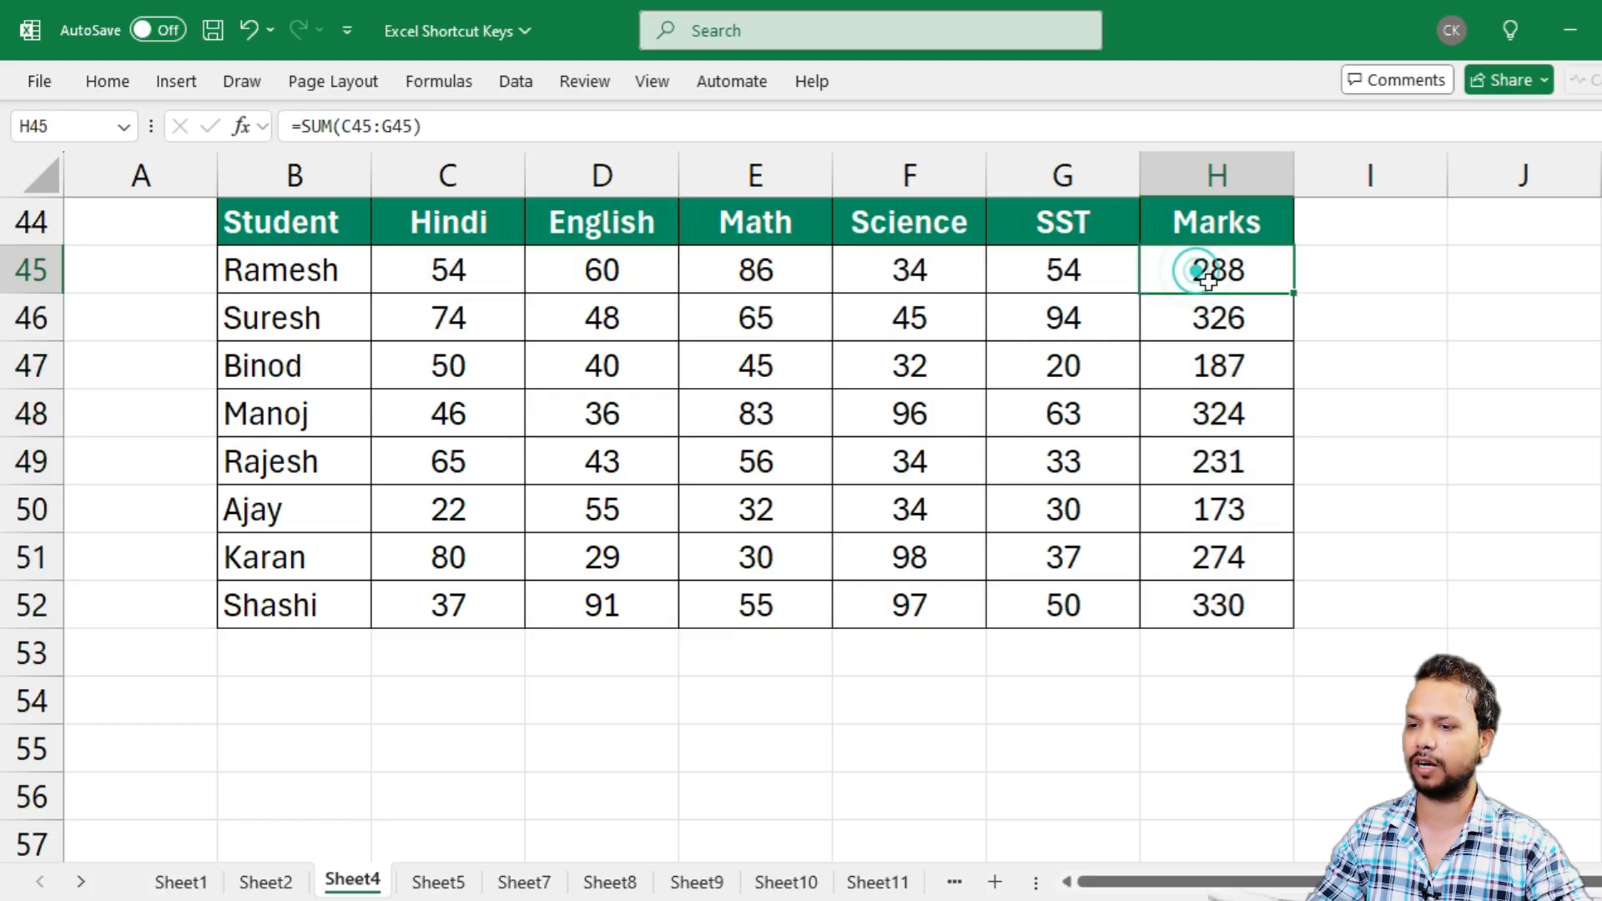
pyautogui.press('Escape')
pyautogui.click(1223, 314)
pyautogui.doubleClick(1223, 317)
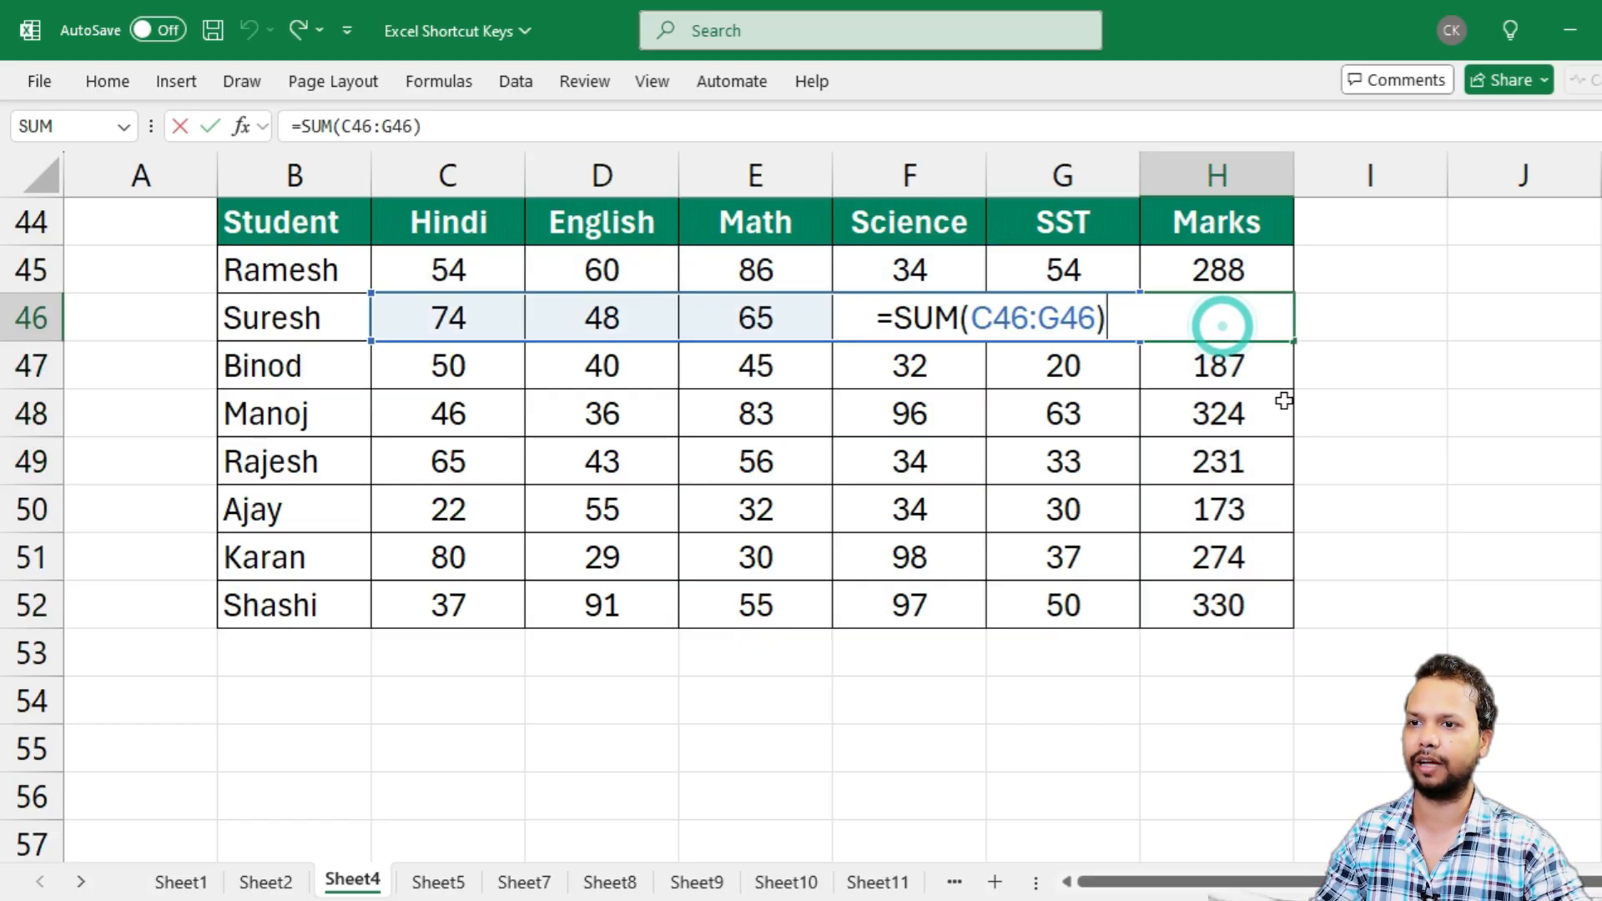
pyautogui.press('Escape')
pyautogui.click(1169, 369)
pyautogui.doubleClick(1169, 369)
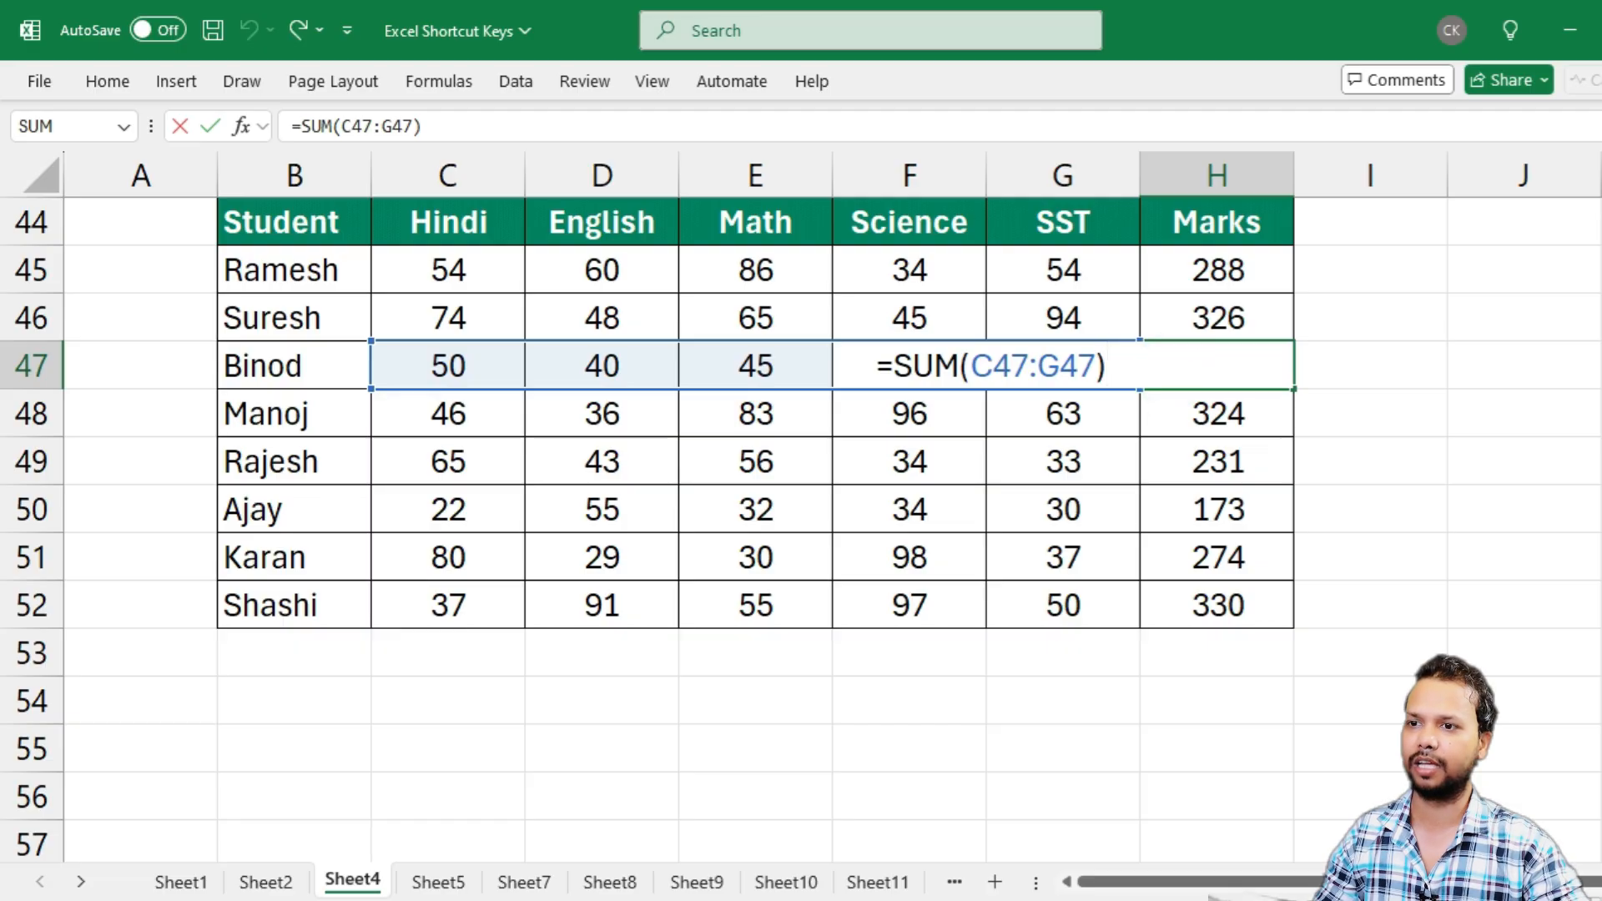
pyautogui.press('Escape')
pyautogui.click(1184, 409)
pyautogui.doubleClick(1180, 409)
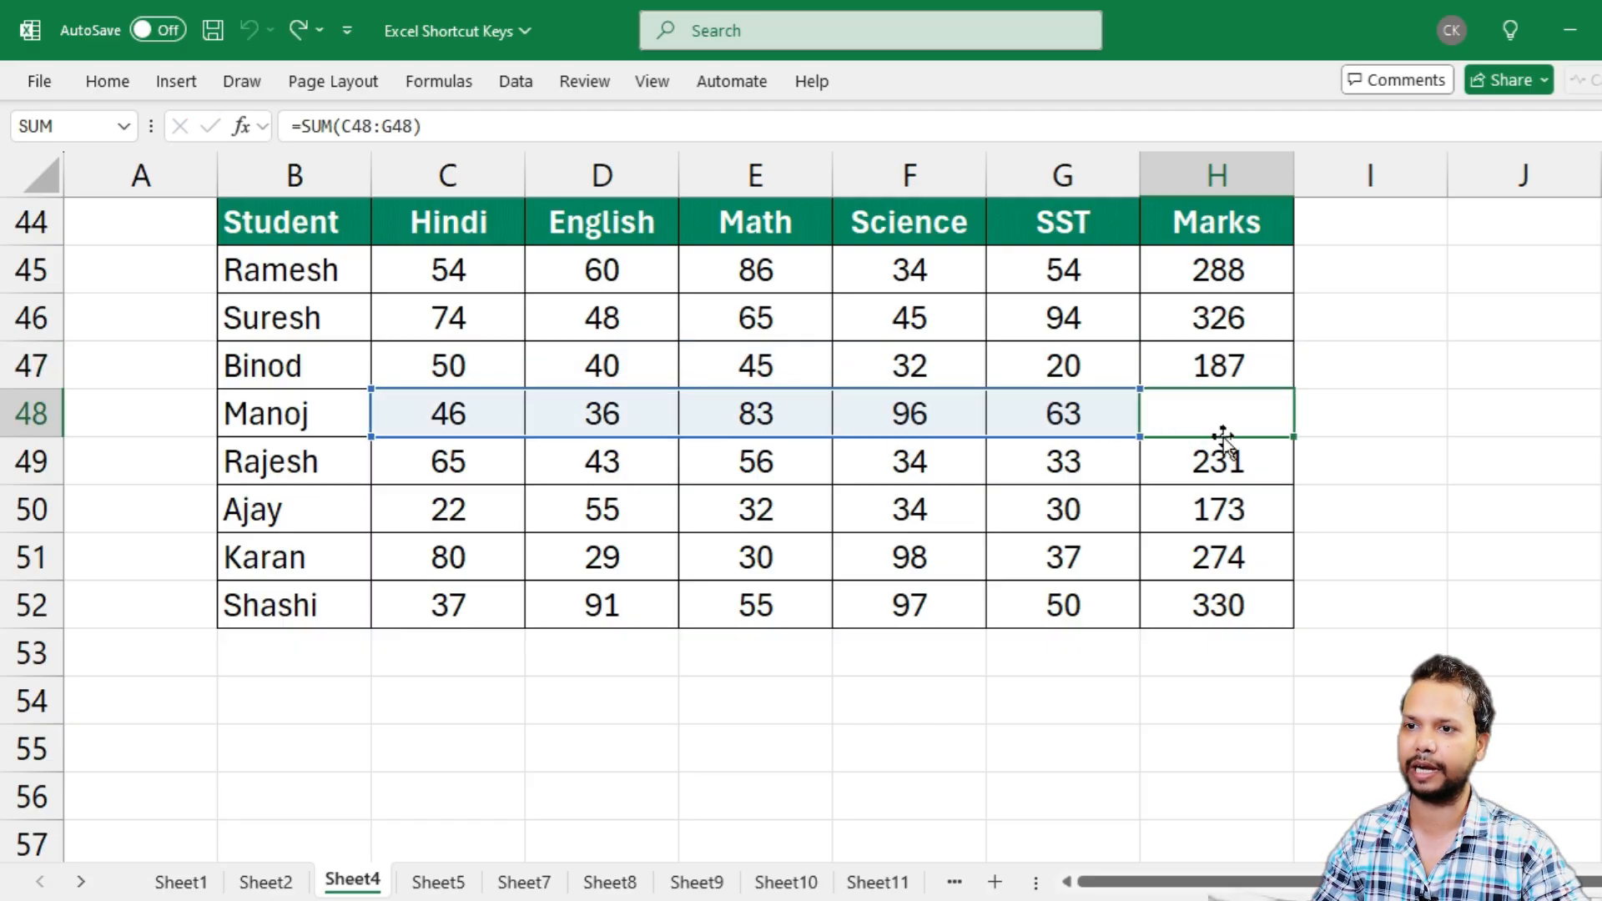
pyautogui.hotkey('ctrl', 'Return')
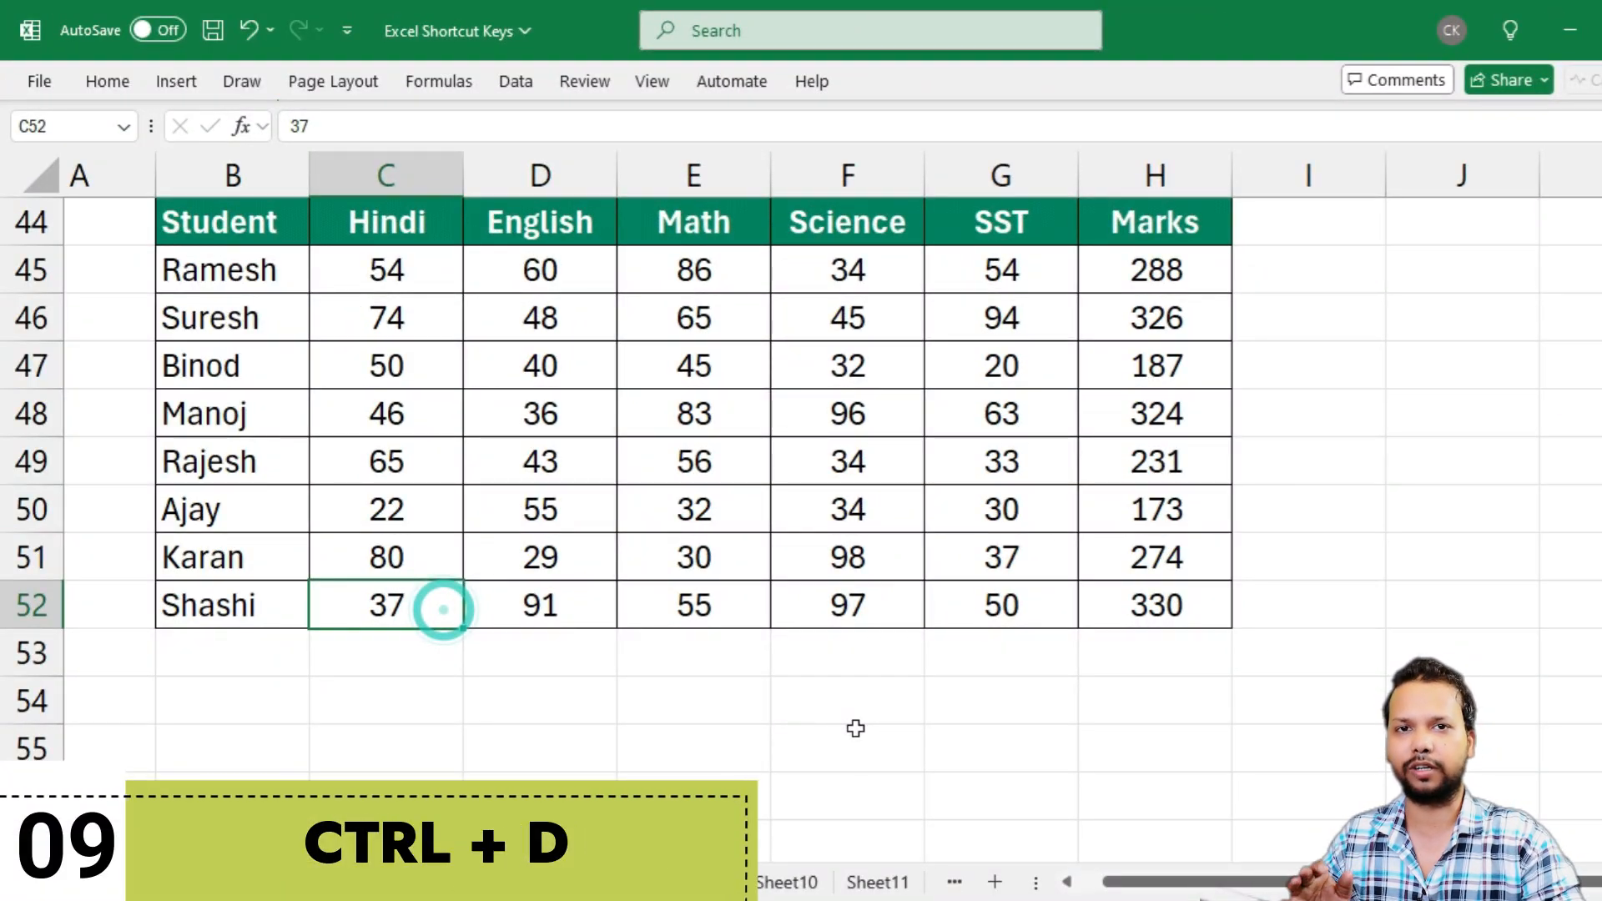
# Copy the last student row, B52:H52, into B53:H53 with Fill Down
pyautogui.moveTo(215, 604); pyautogui.dragTo(1098, 608)
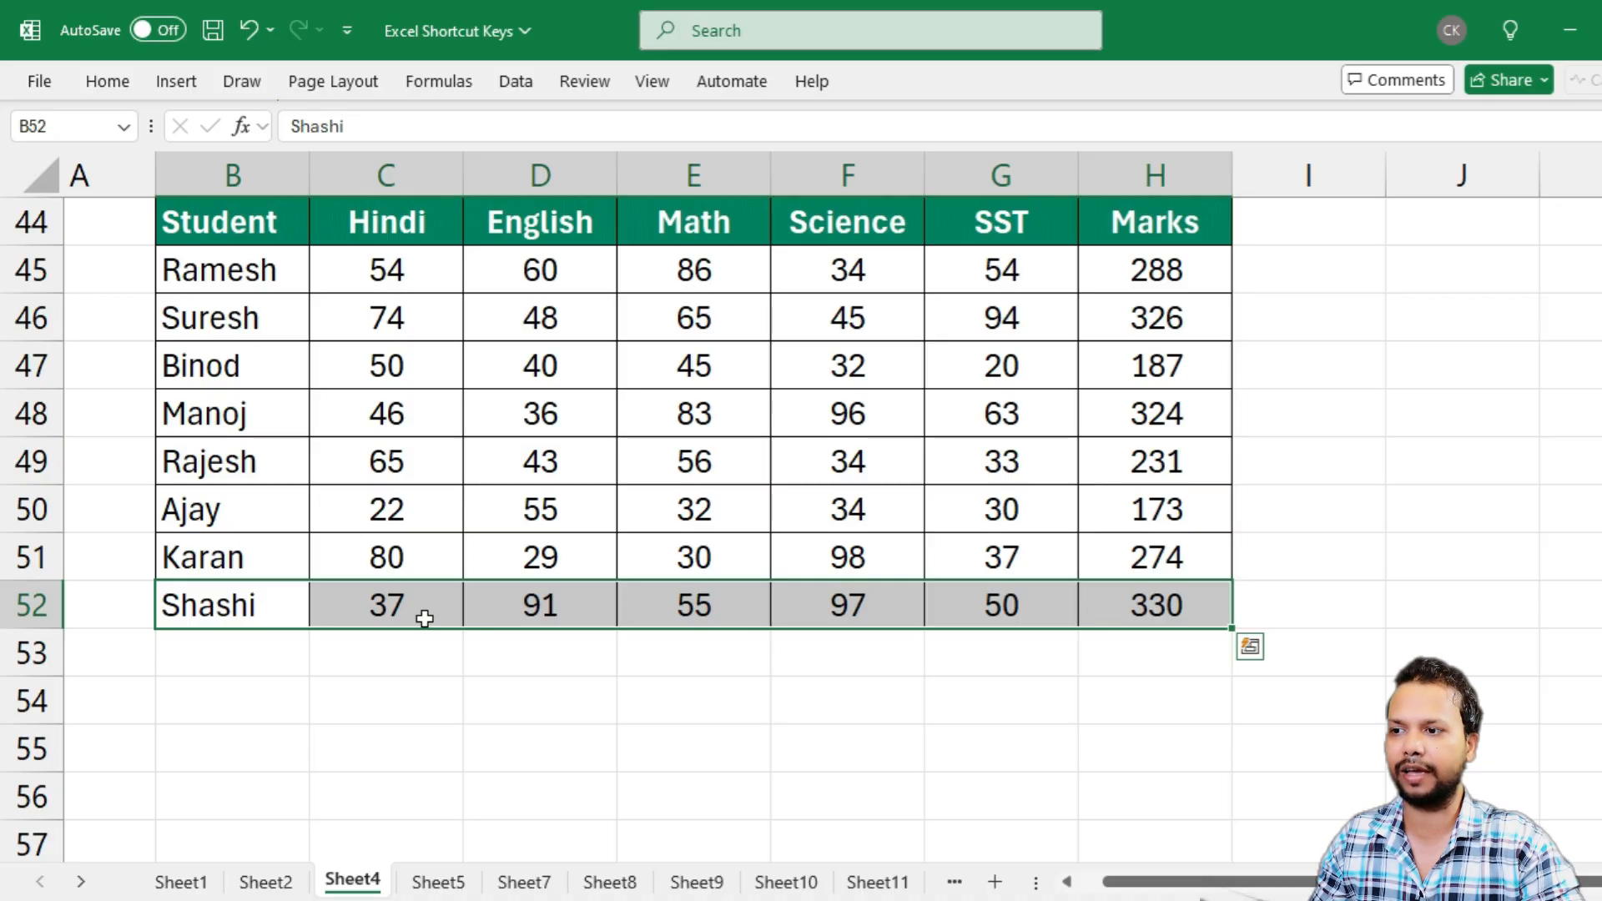
pyautogui.click(184, 657)
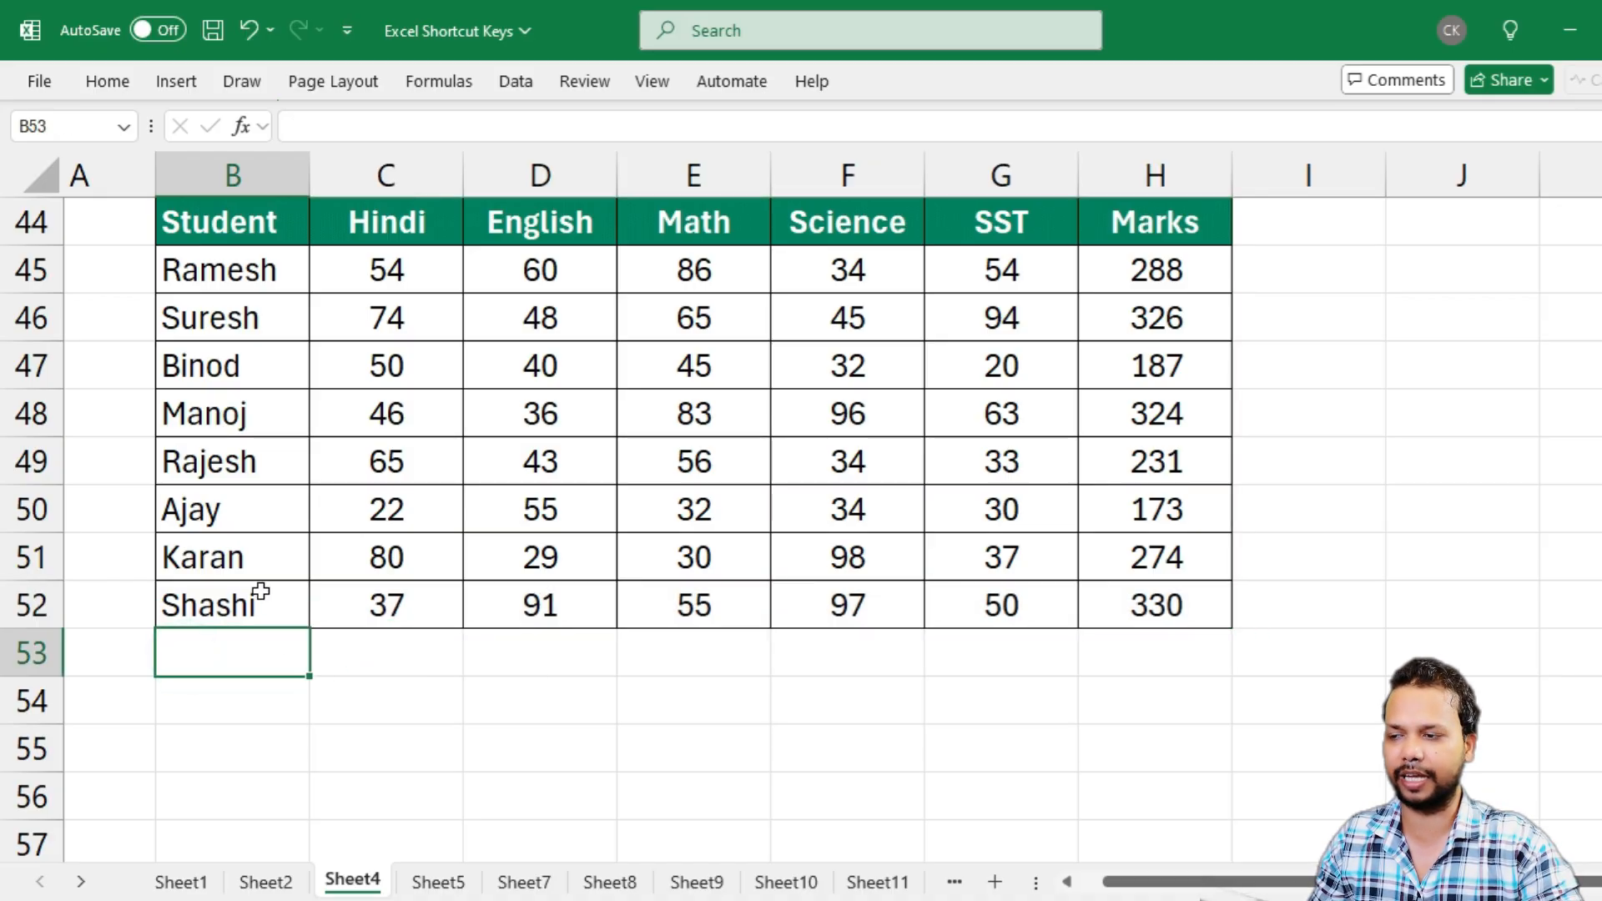
pyautogui.moveTo(197, 654); pyautogui.dragTo(1141, 640)
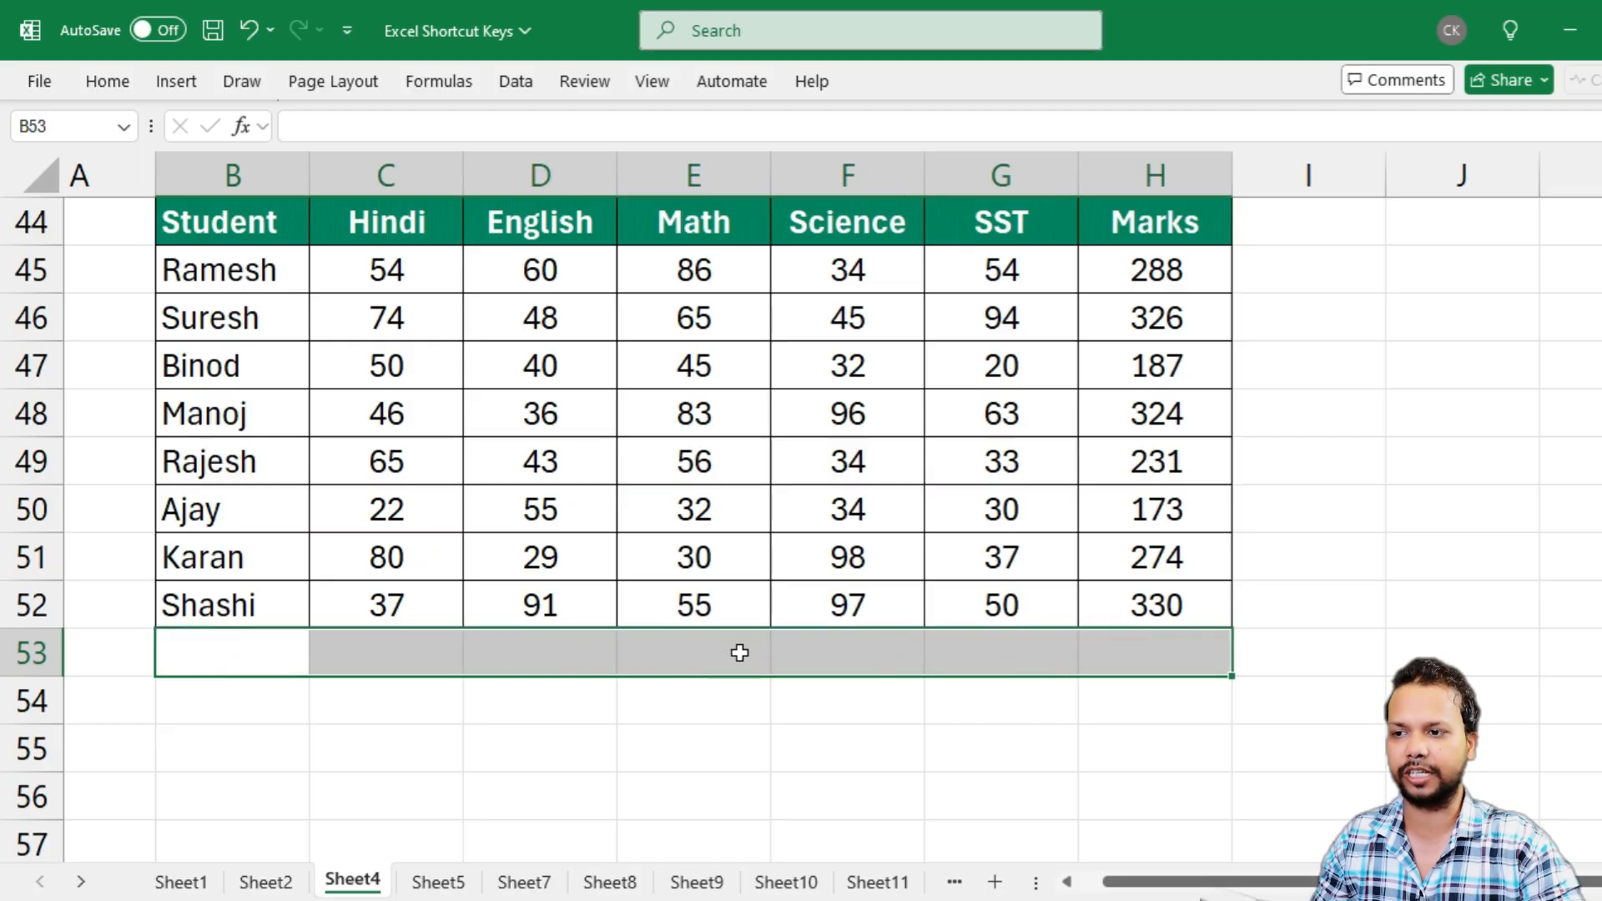
pyautogui.hotkey('ctrl', 'd')
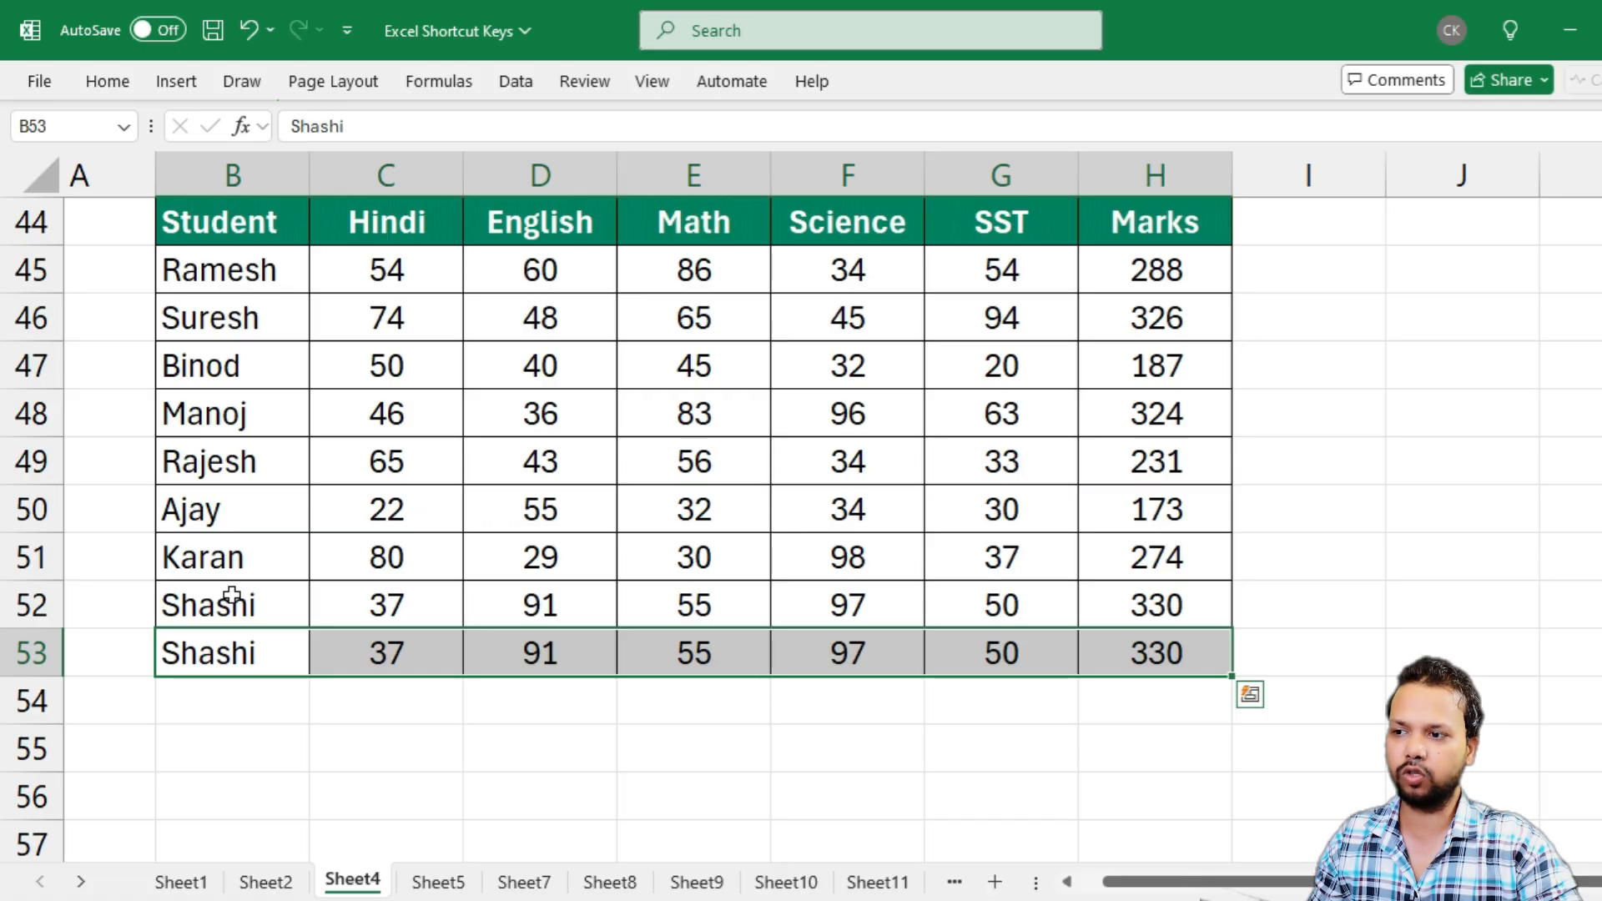
# Compare the copied row 53 with row 52 and inspect the formula in H53
pyautogui.moveTo(224, 601); pyautogui.dragTo(1004, 621)
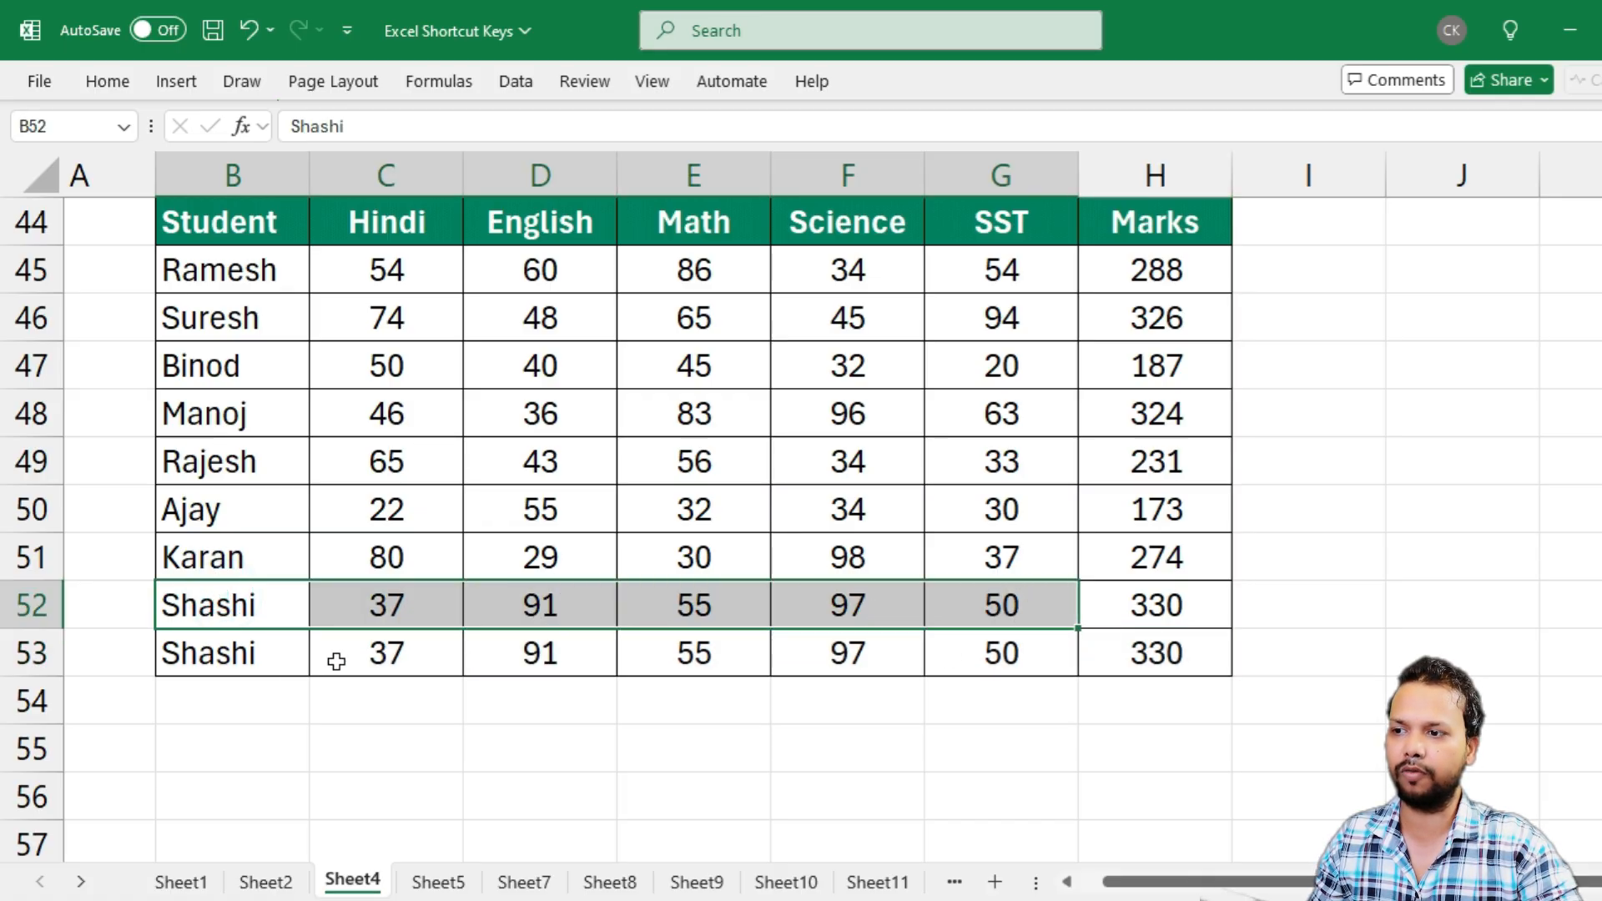
pyautogui.moveTo(213, 661); pyautogui.dragTo(1076, 654)
pyautogui.click(1146, 652)
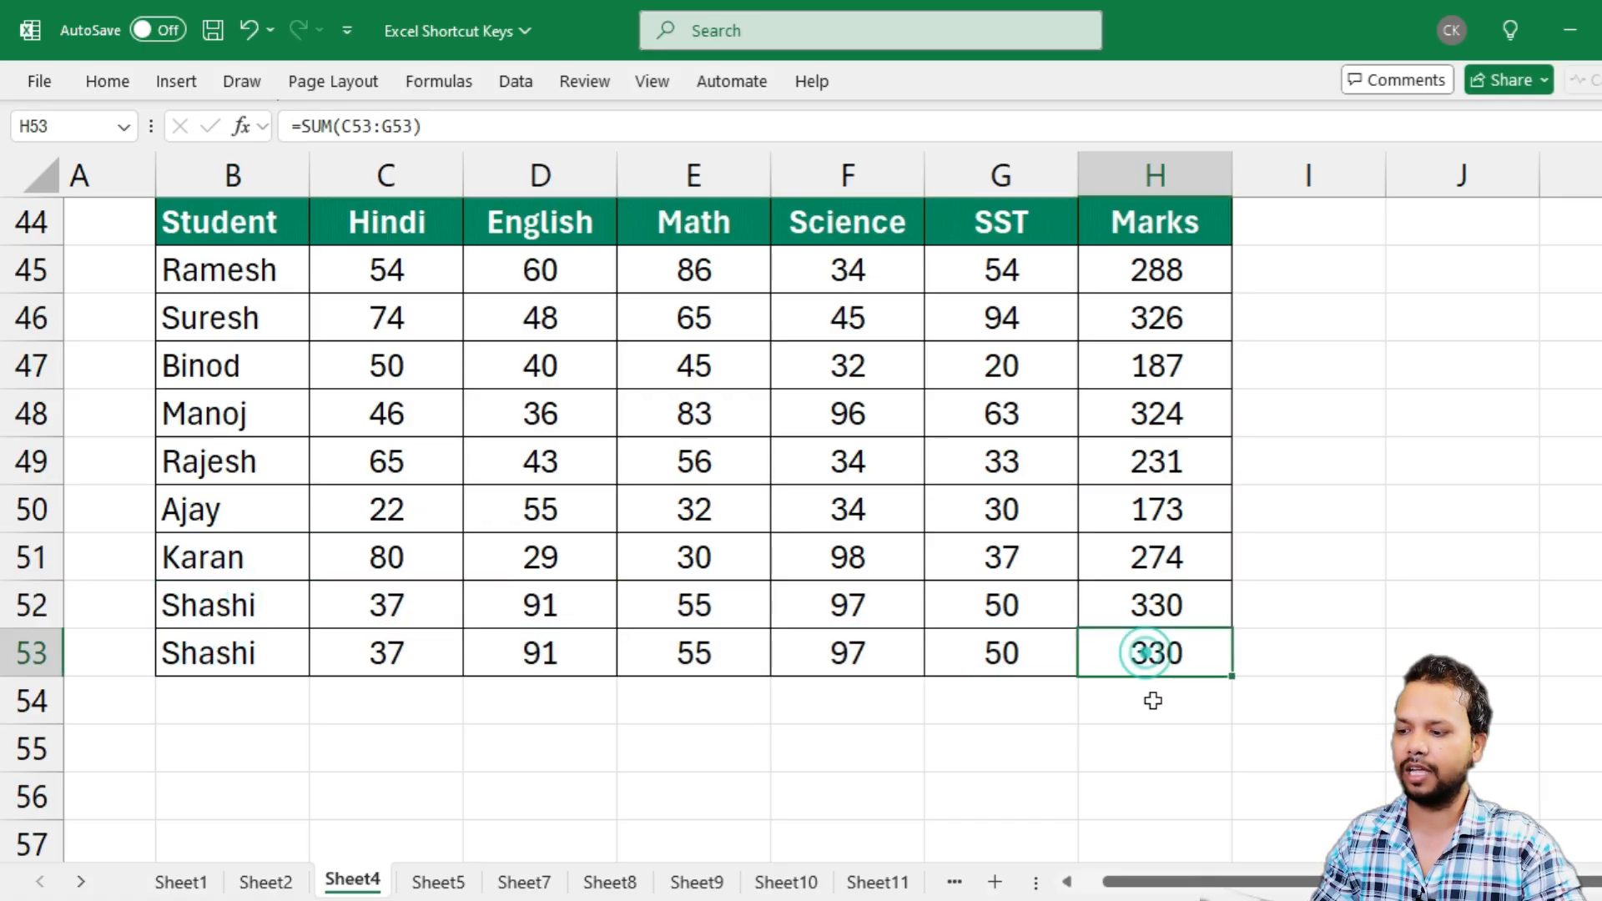
pyautogui.press('F2')
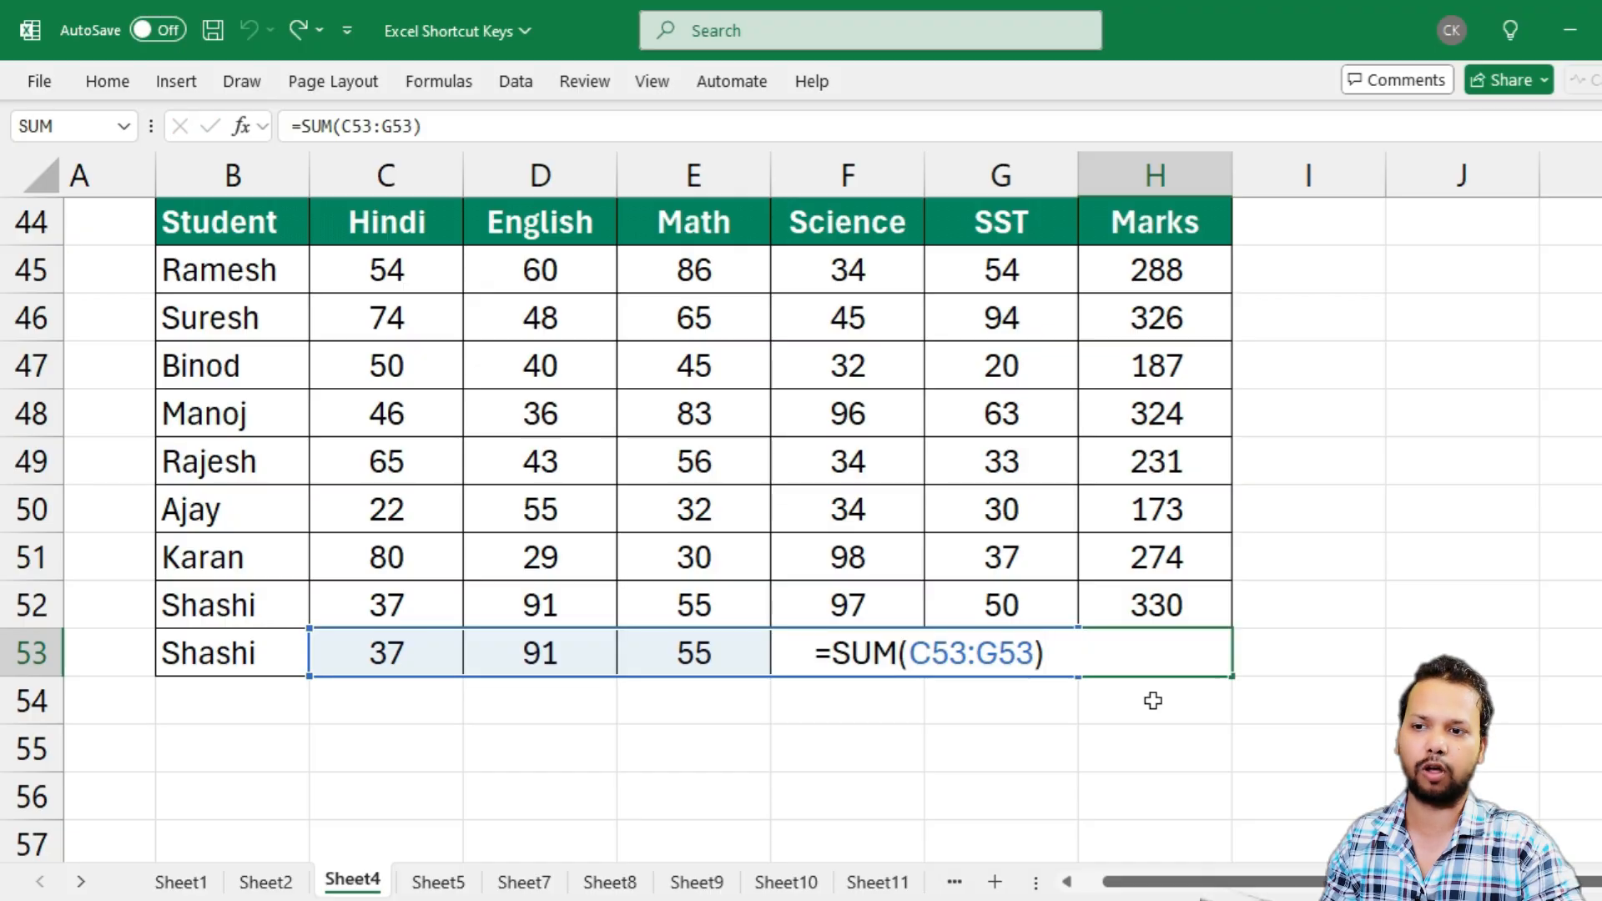
pyautogui.press('Escape')
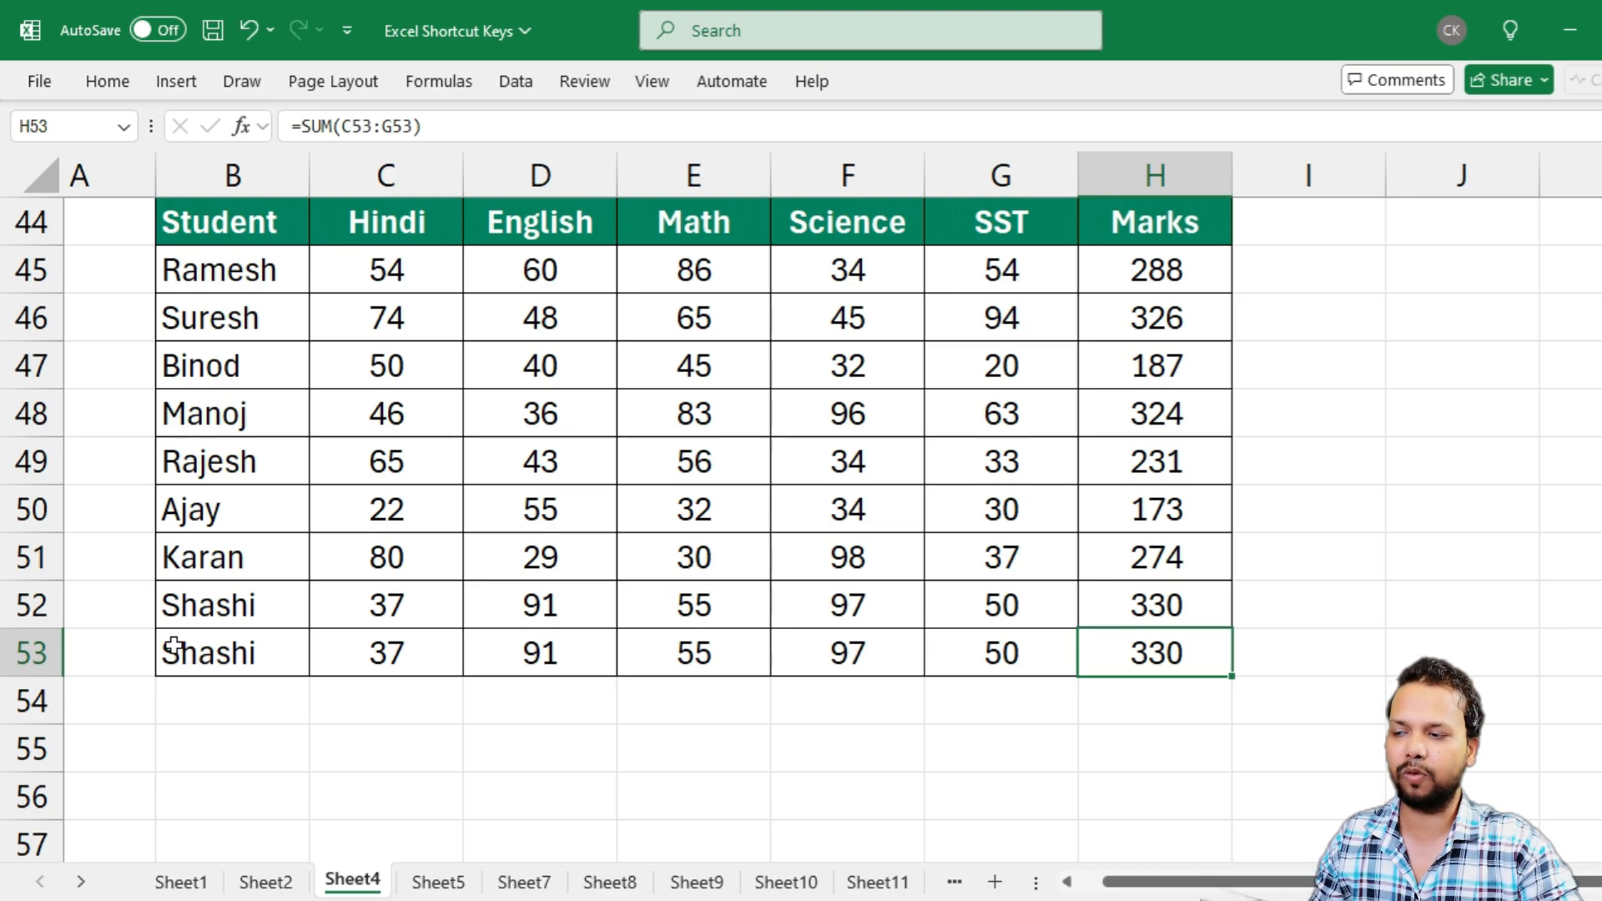
# Fill the student record in B53:H53 down through row 59 and review the last filled row
pyautogui.moveTo(173, 647); pyautogui.dragTo(1142, 658)
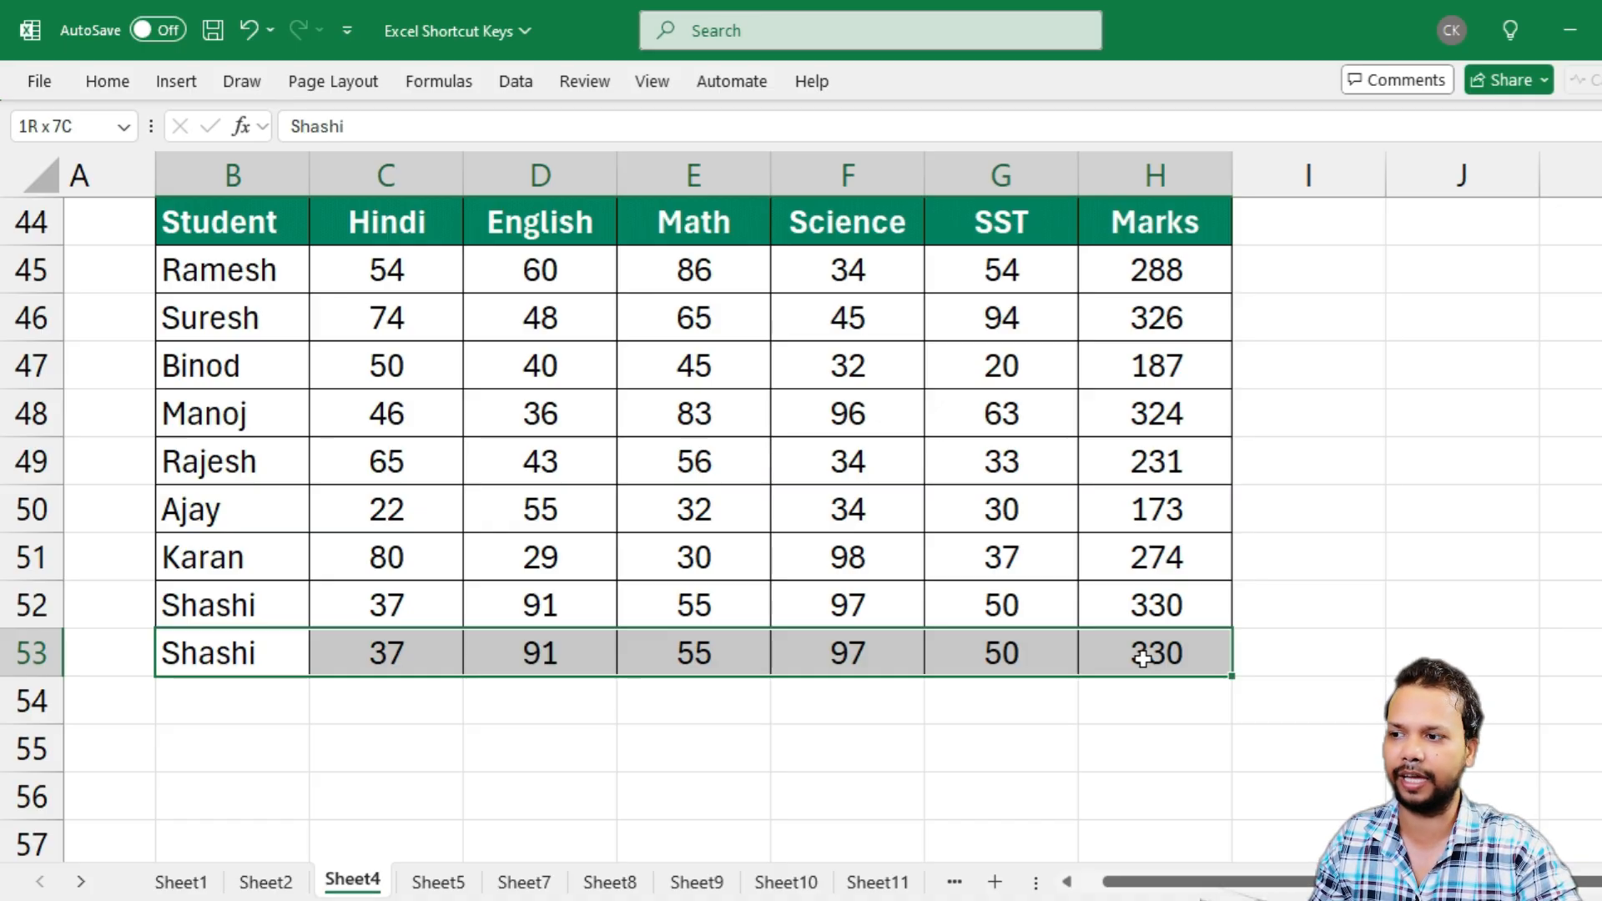
pyautogui.moveTo(1142, 659); pyautogui.dragTo(1148, 485)
pyautogui.scroll(1, 834, 459)
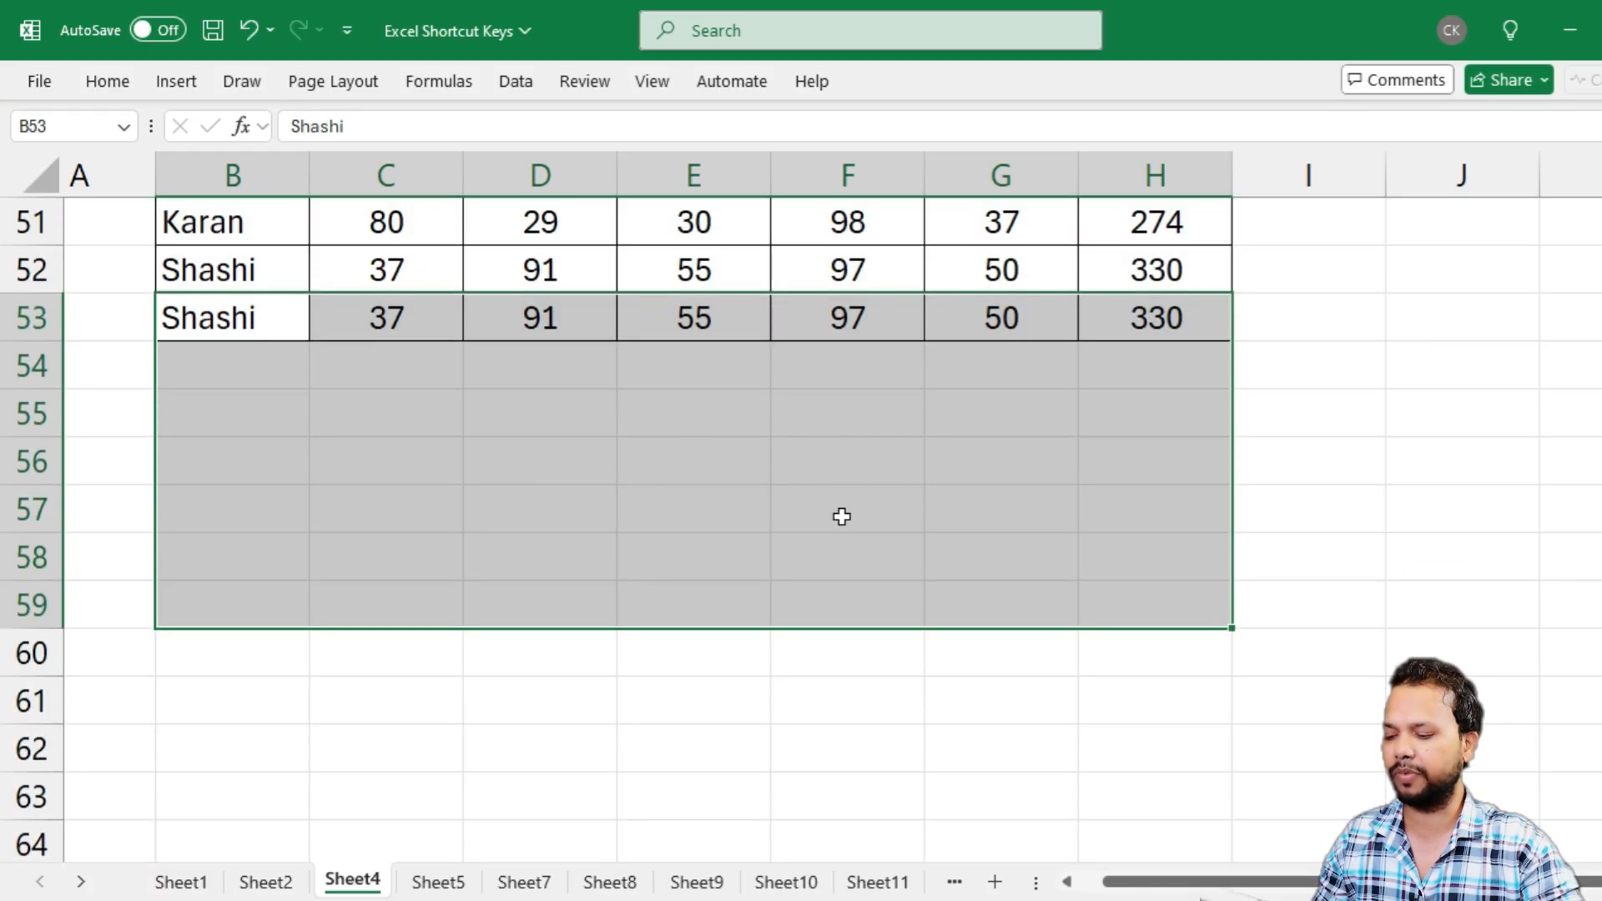
pyautogui.hotkey('ctrl', 'd')
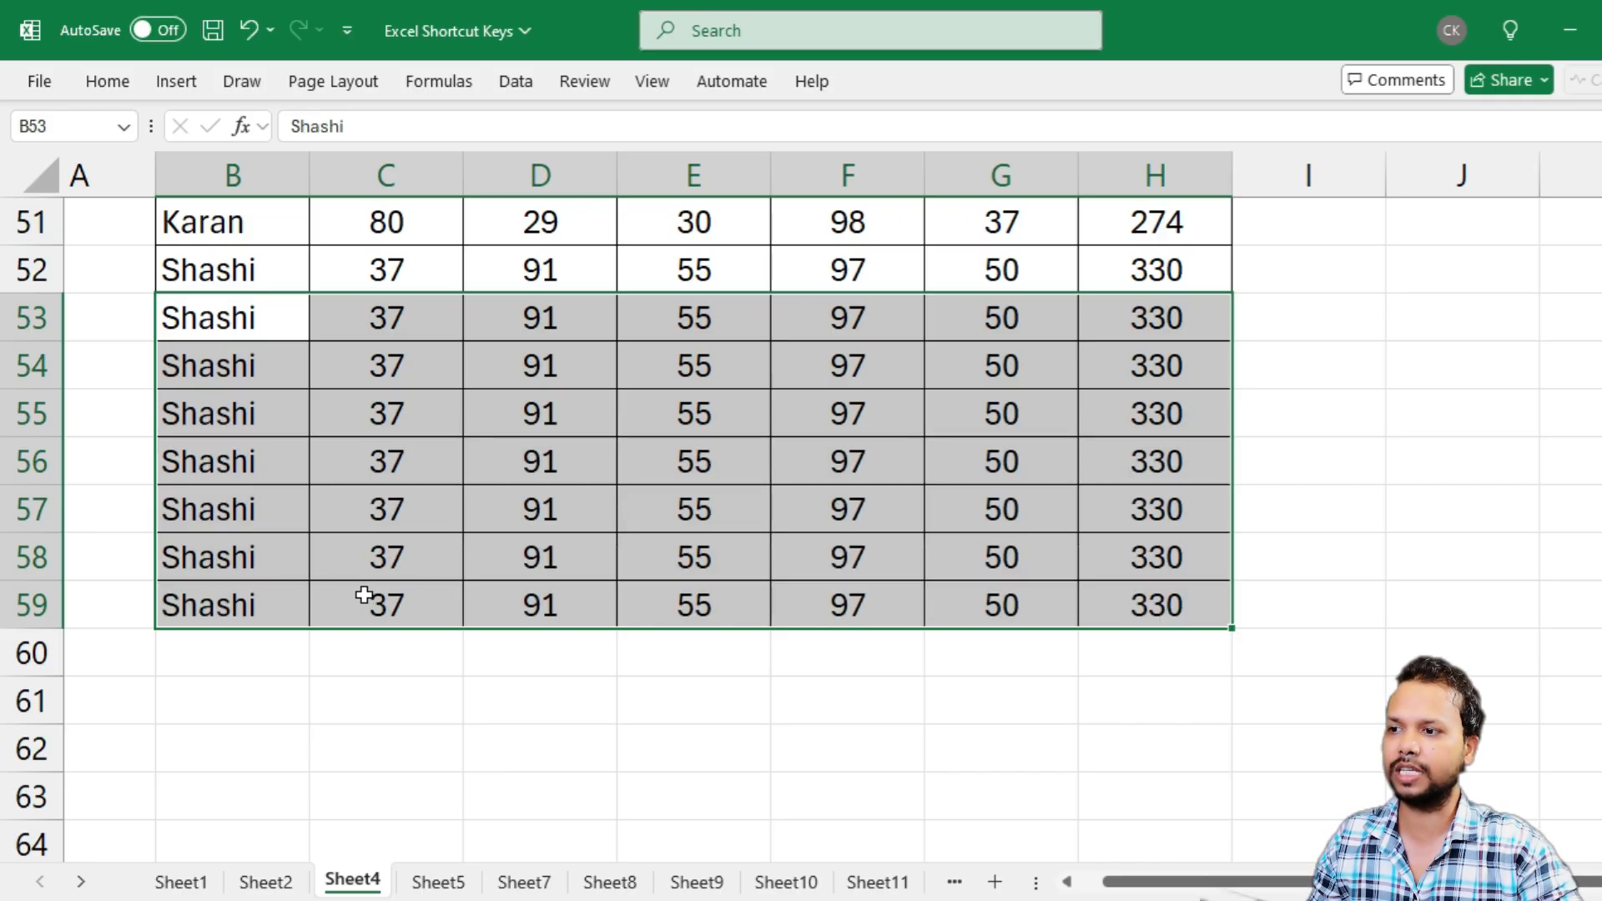
pyautogui.moveTo(210, 610); pyautogui.dragTo(1135, 602)
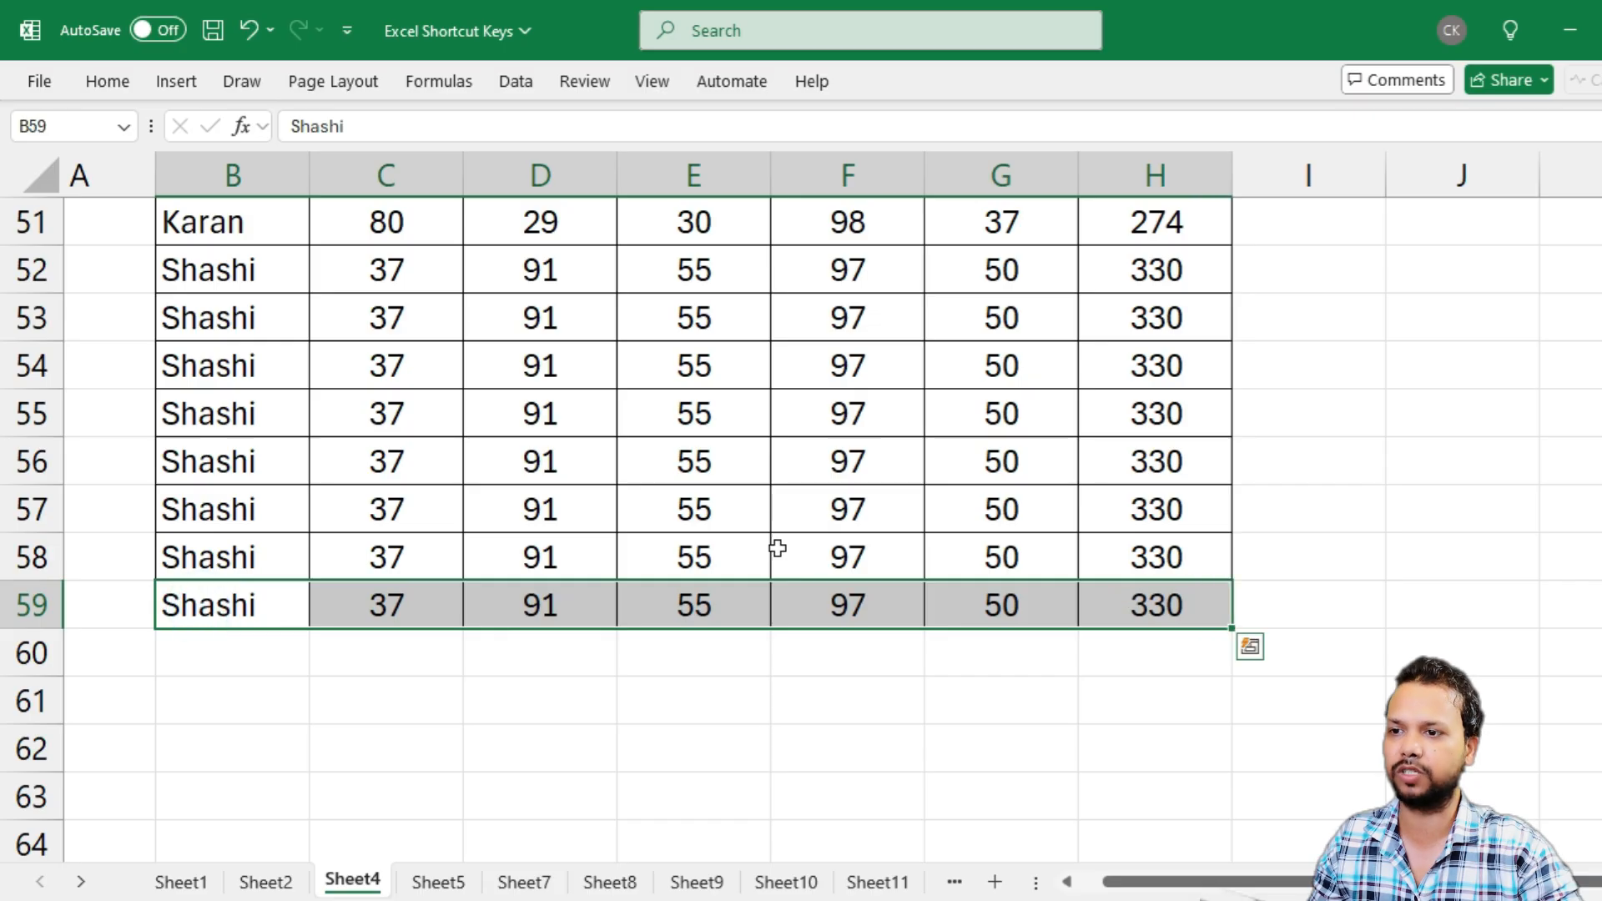
pyautogui.click(708, 518)
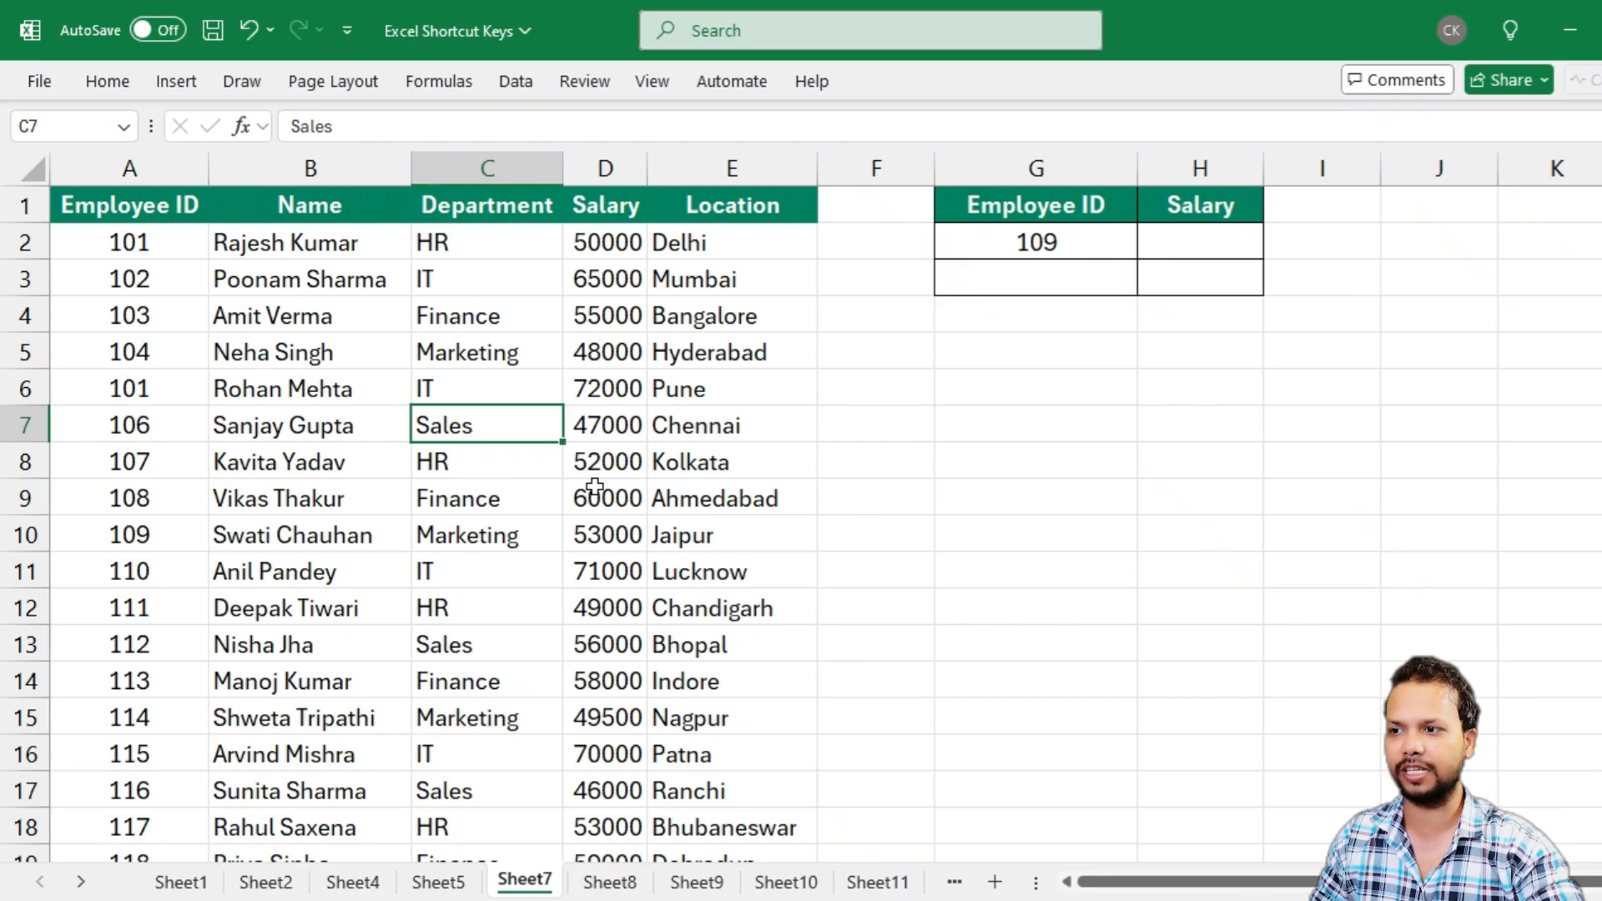
# Apply all borders to the whole employee table in columns A to E and review the bordered rows
pyautogui.hotkey('ctrl', 'a')
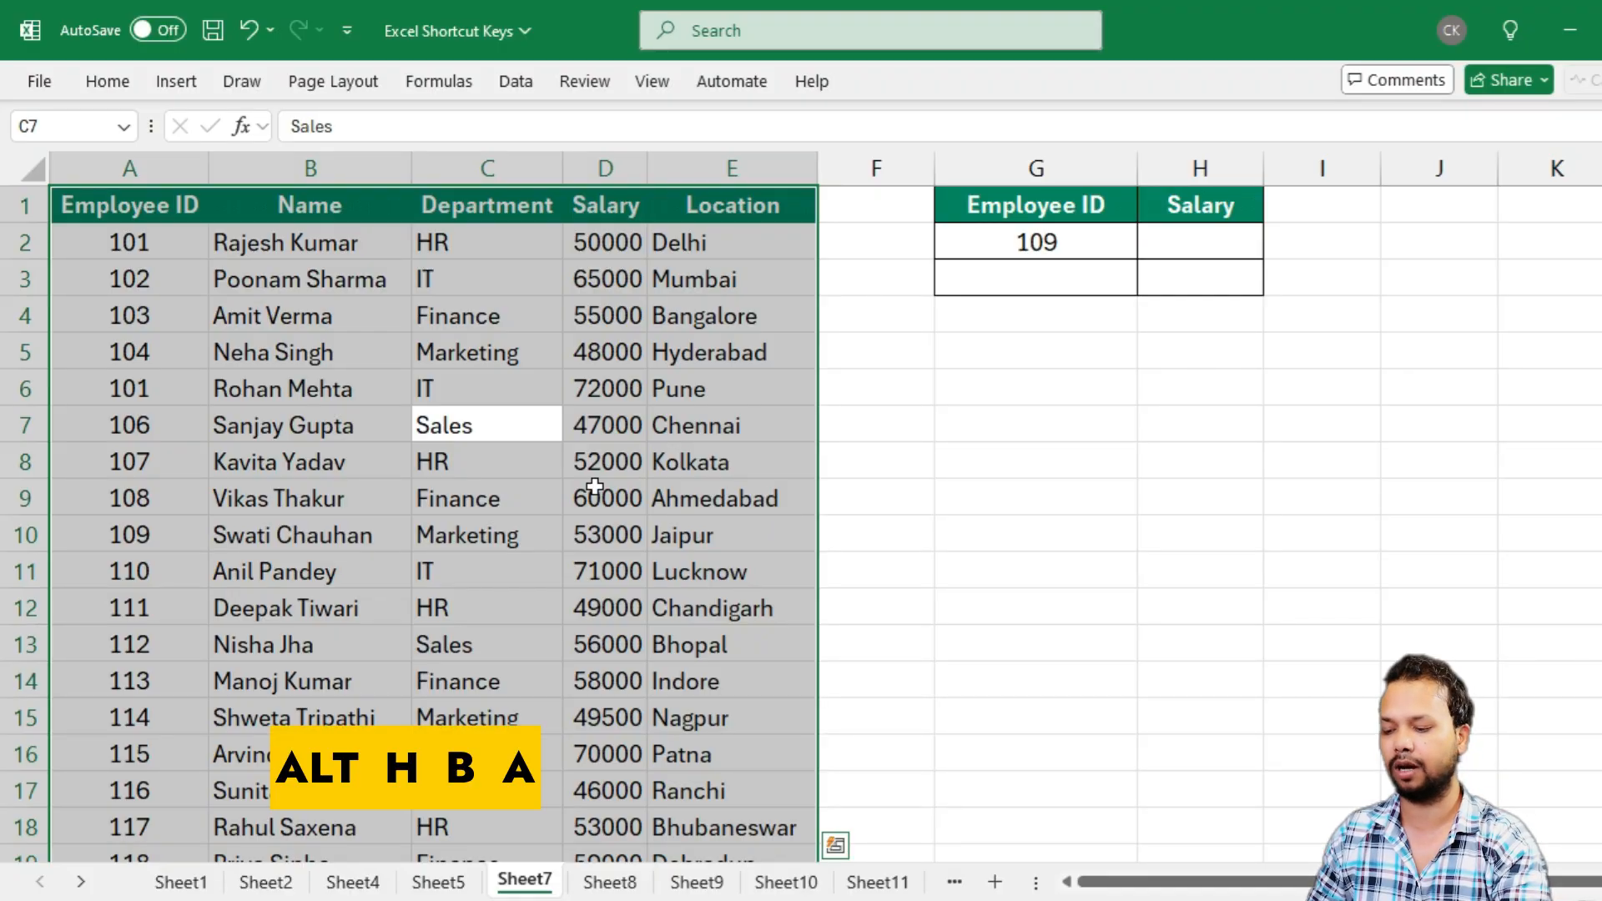
pyautogui.hotkey('alt', 'h')
pyautogui.press('b')
pyautogui.press('a')
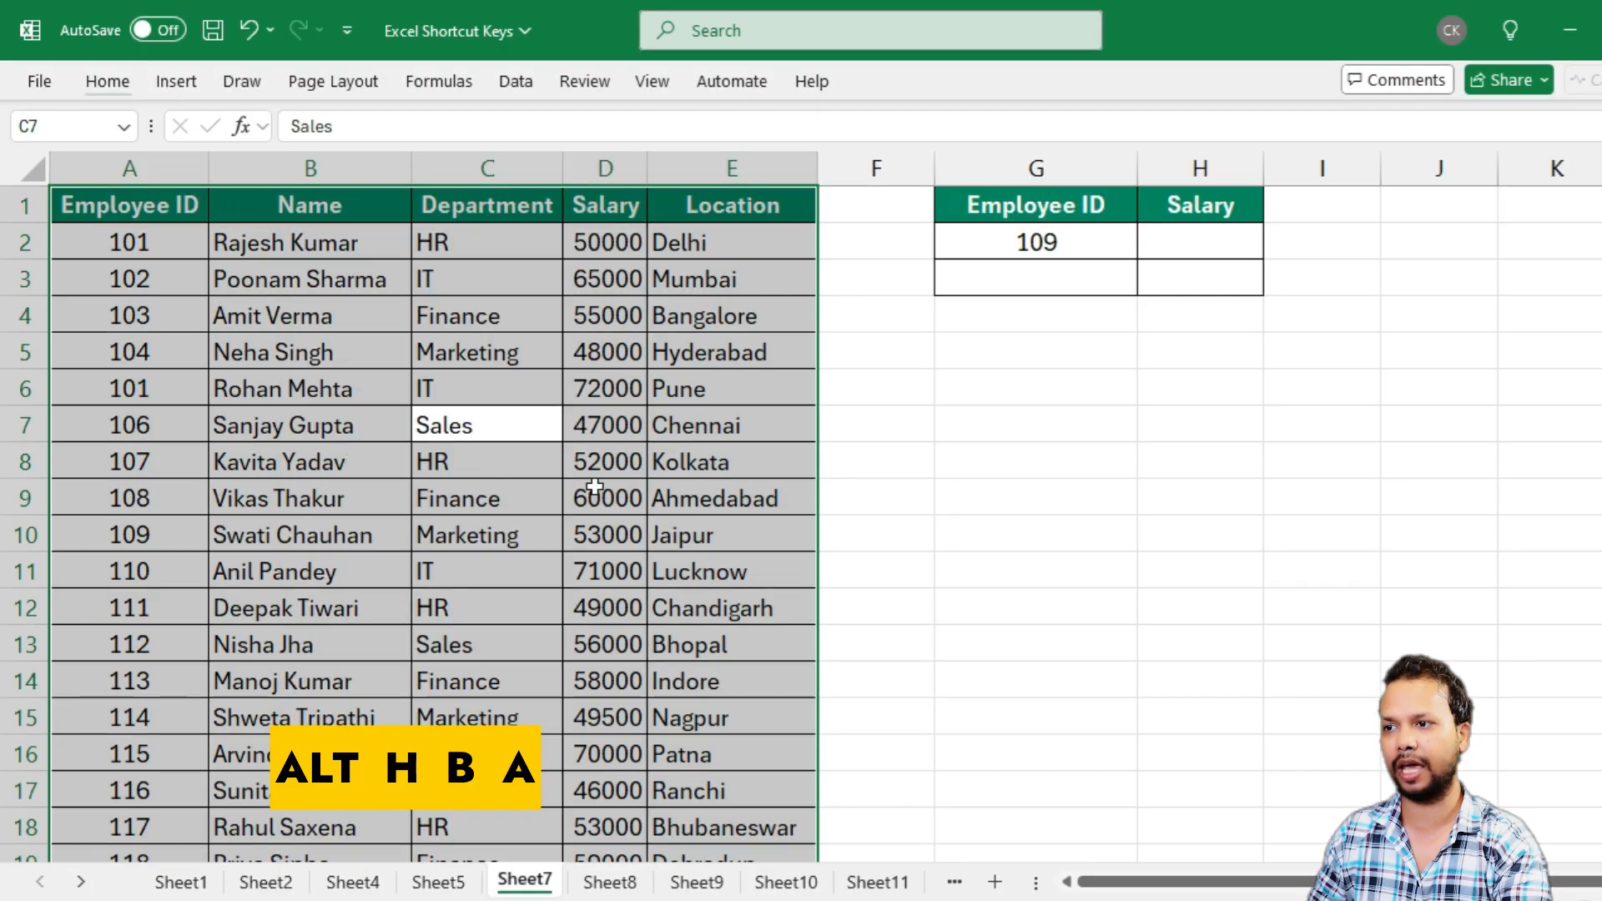
pyautogui.click(488, 465)
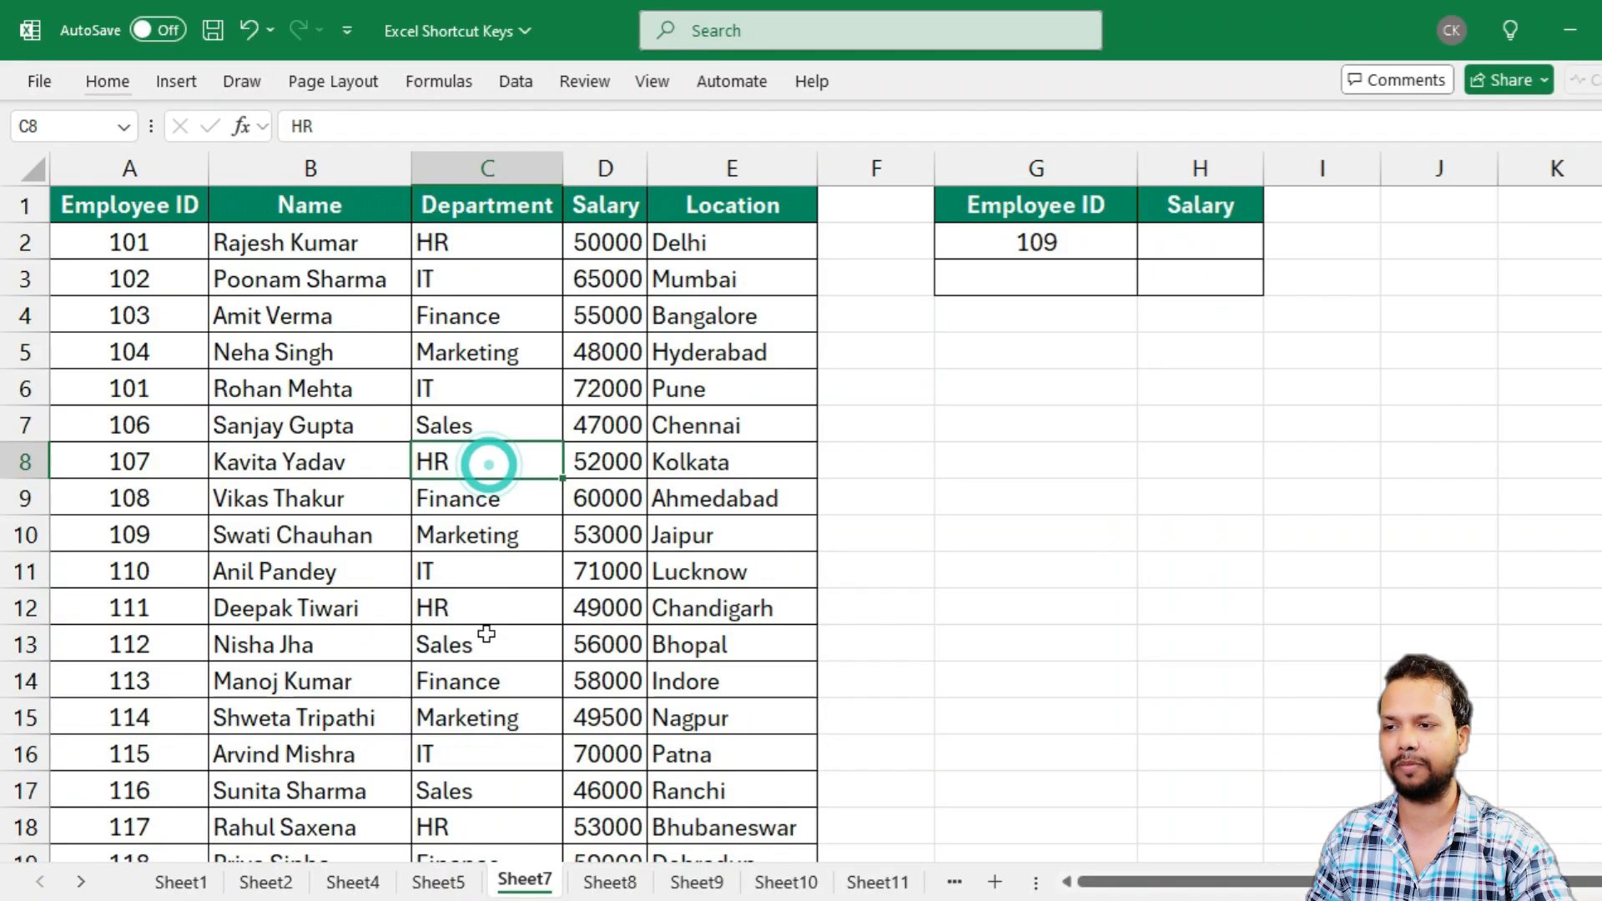
pyautogui.scroll(-7, 490, 623)
pyautogui.scroll(5, 413, 436)
pyautogui.scroll(2, 414, 435)
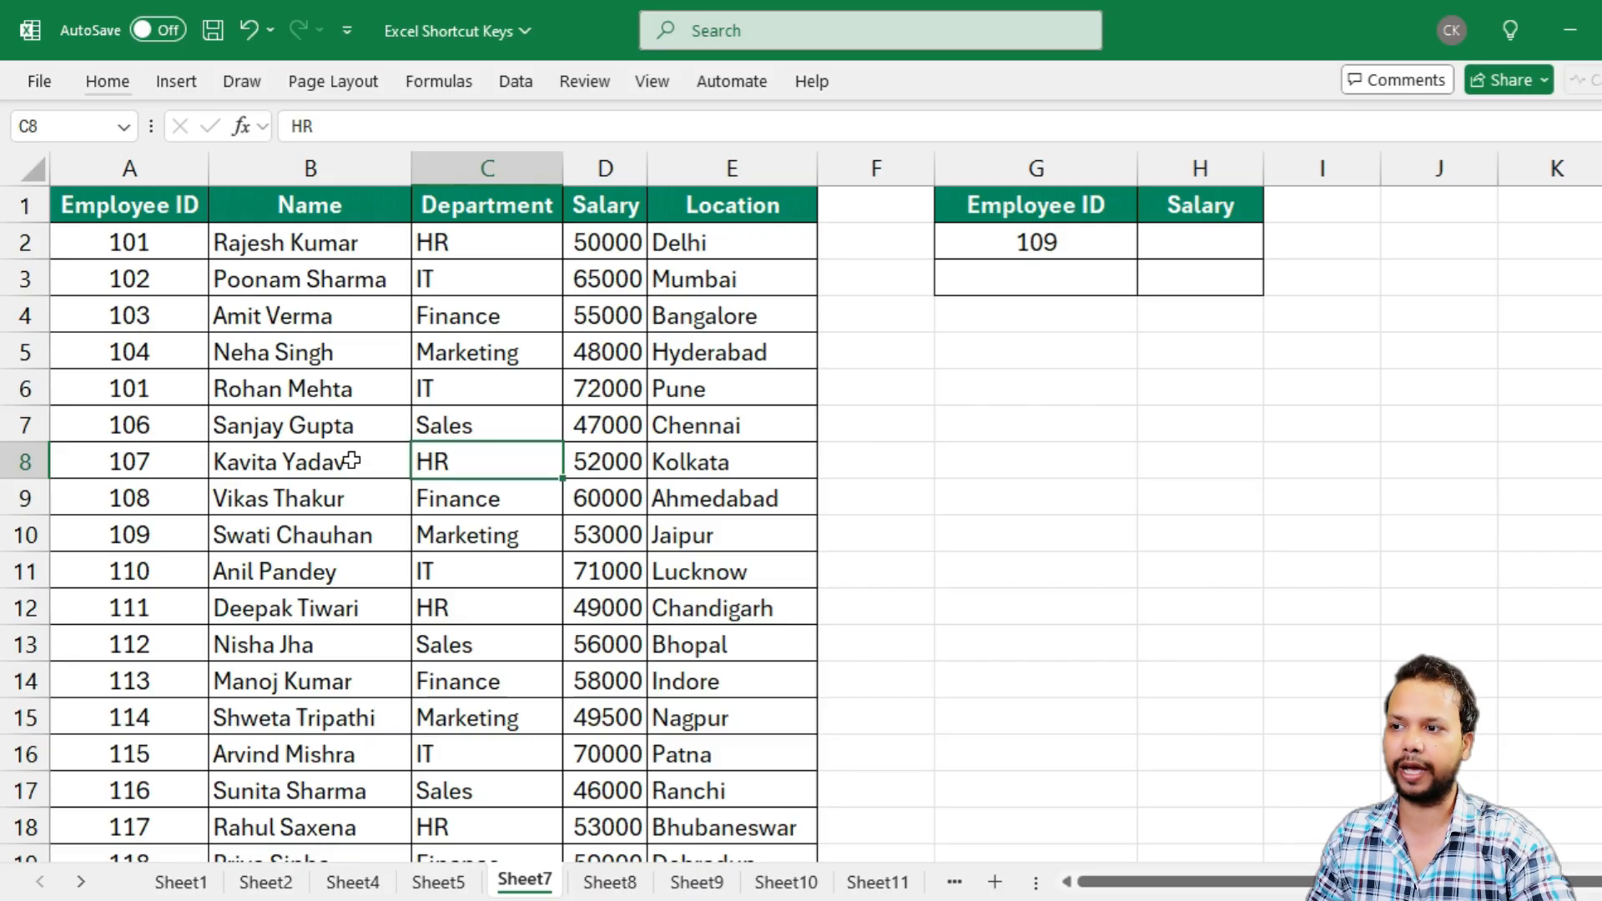
# Remove all borders from the employee table in columns A to E
pyautogui.hotkey('ctrl', 'a')
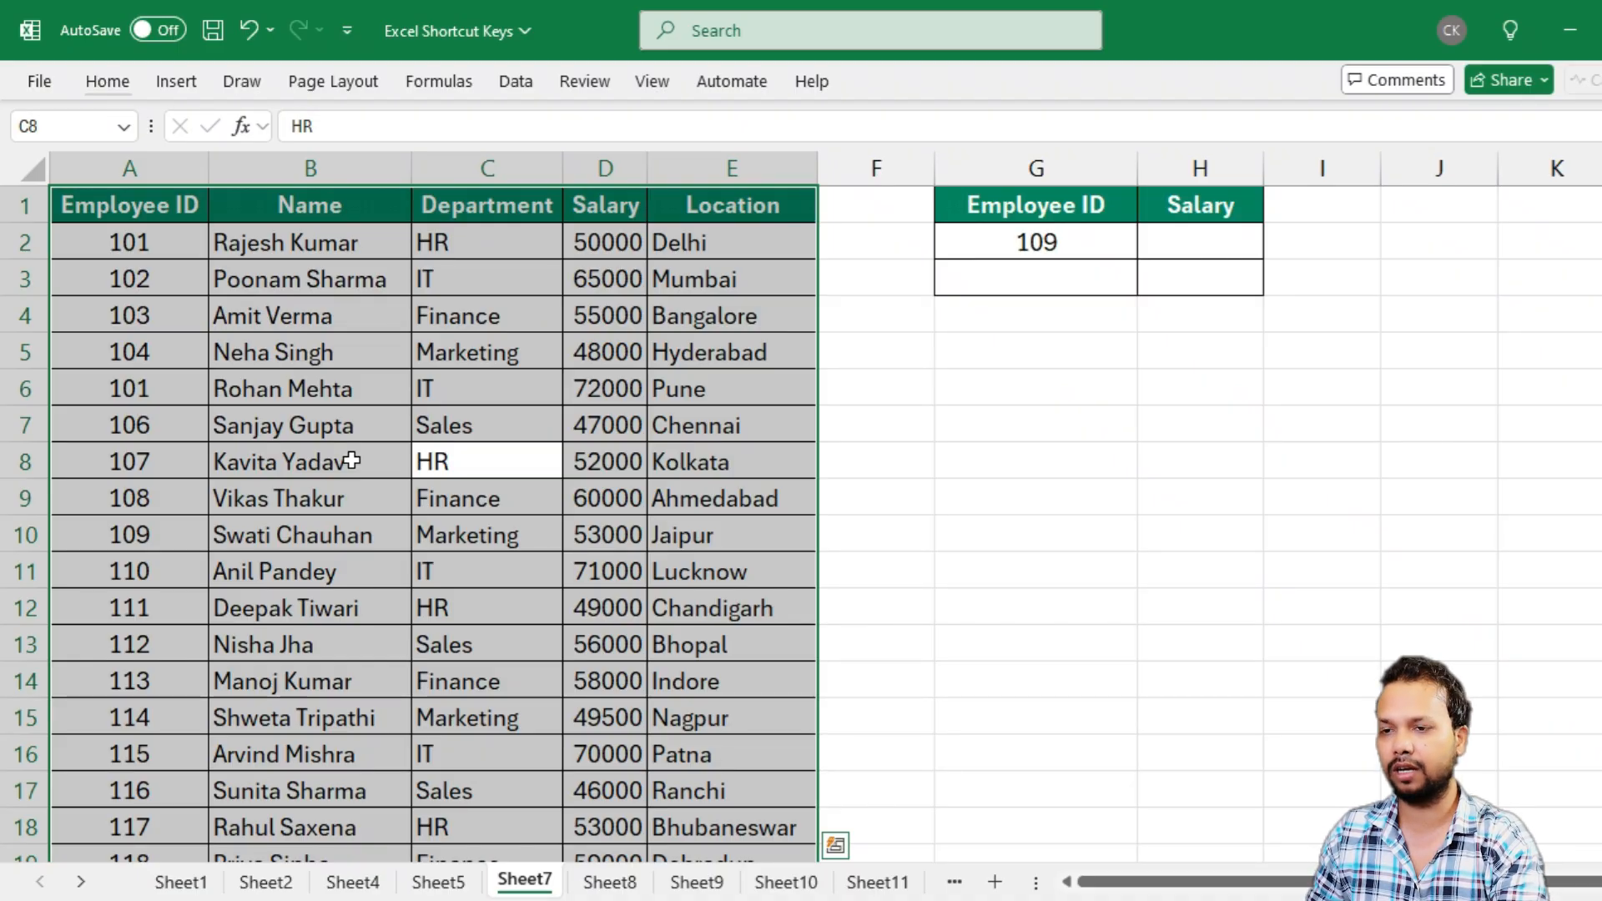
pyautogui.press('alt')
pyautogui.press('h')
pyautogui.press('b')
pyautogui.press('n')
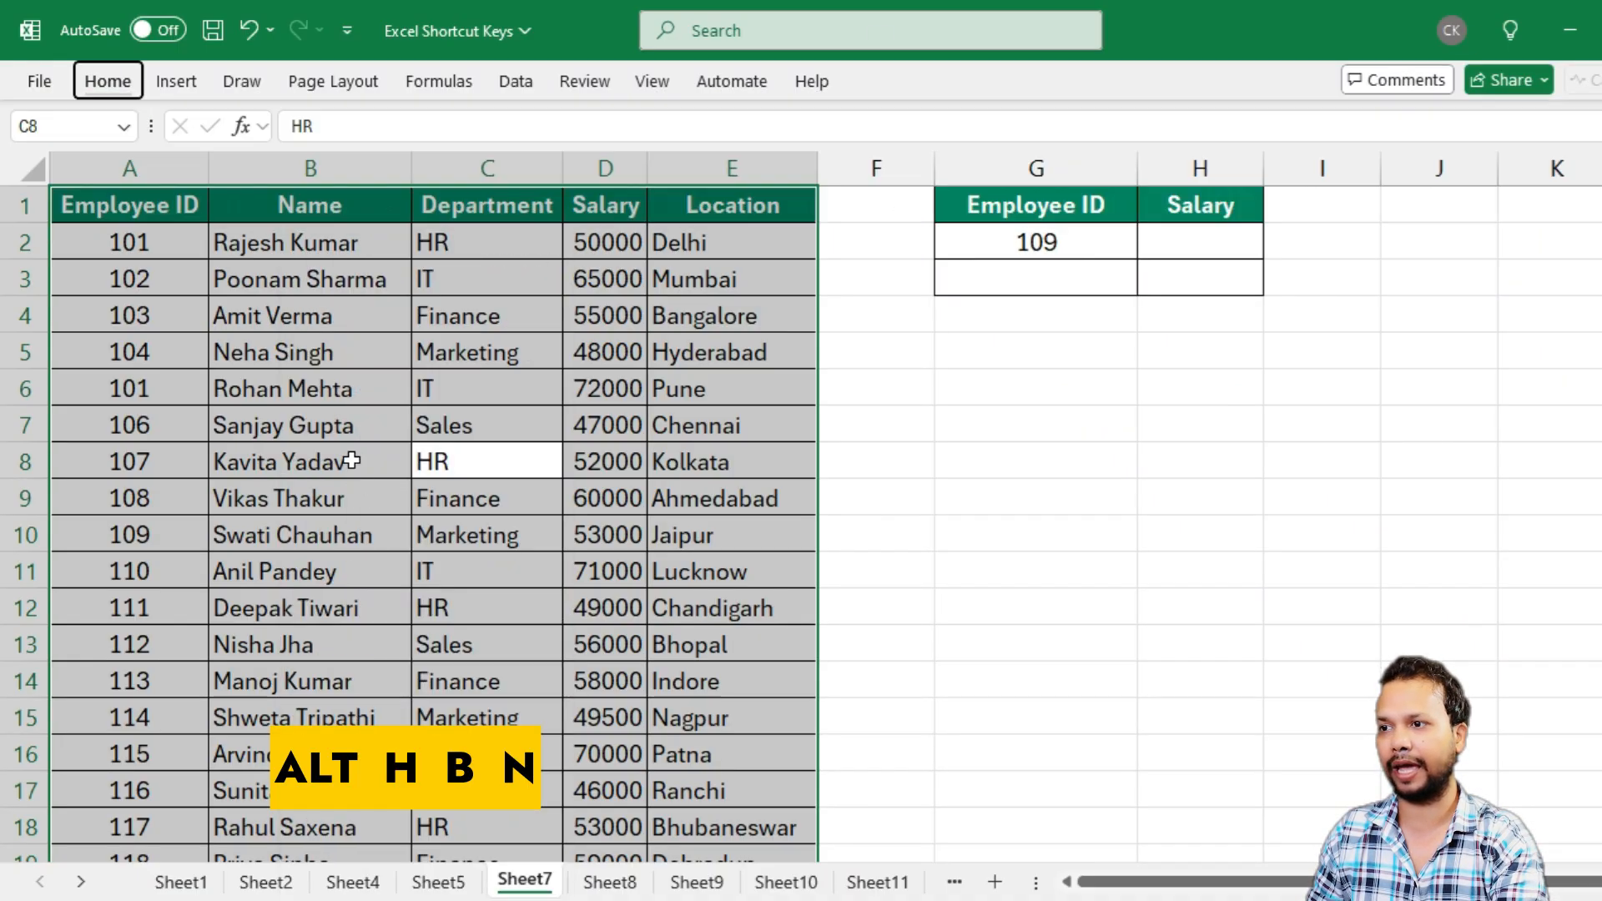
pyautogui.click(352, 459)
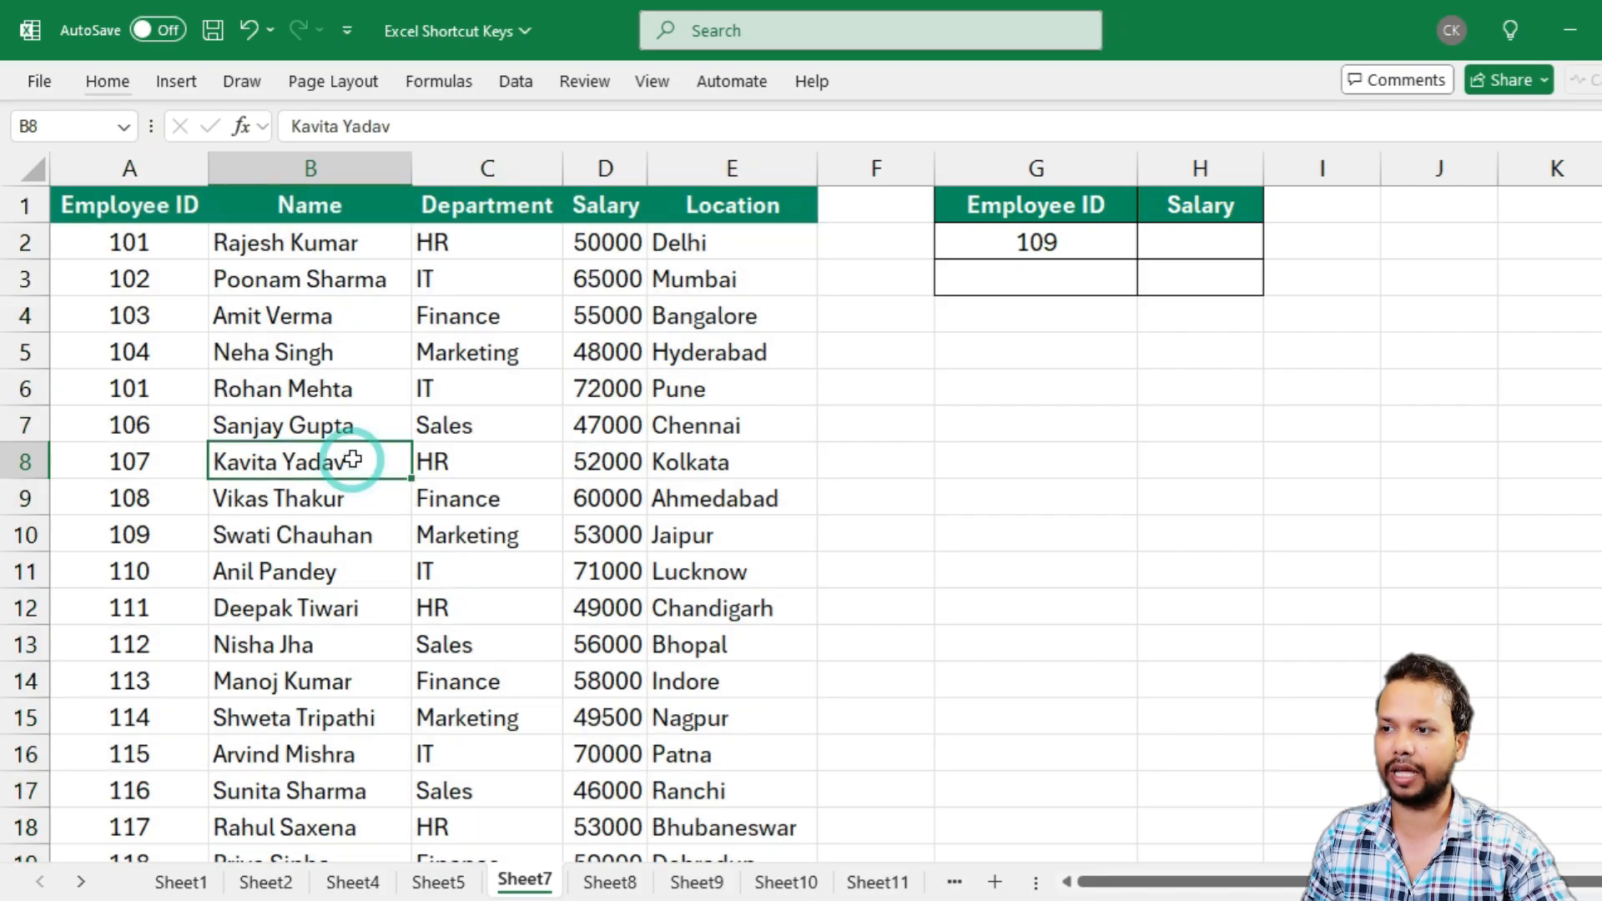
pyautogui.click(529, 461)
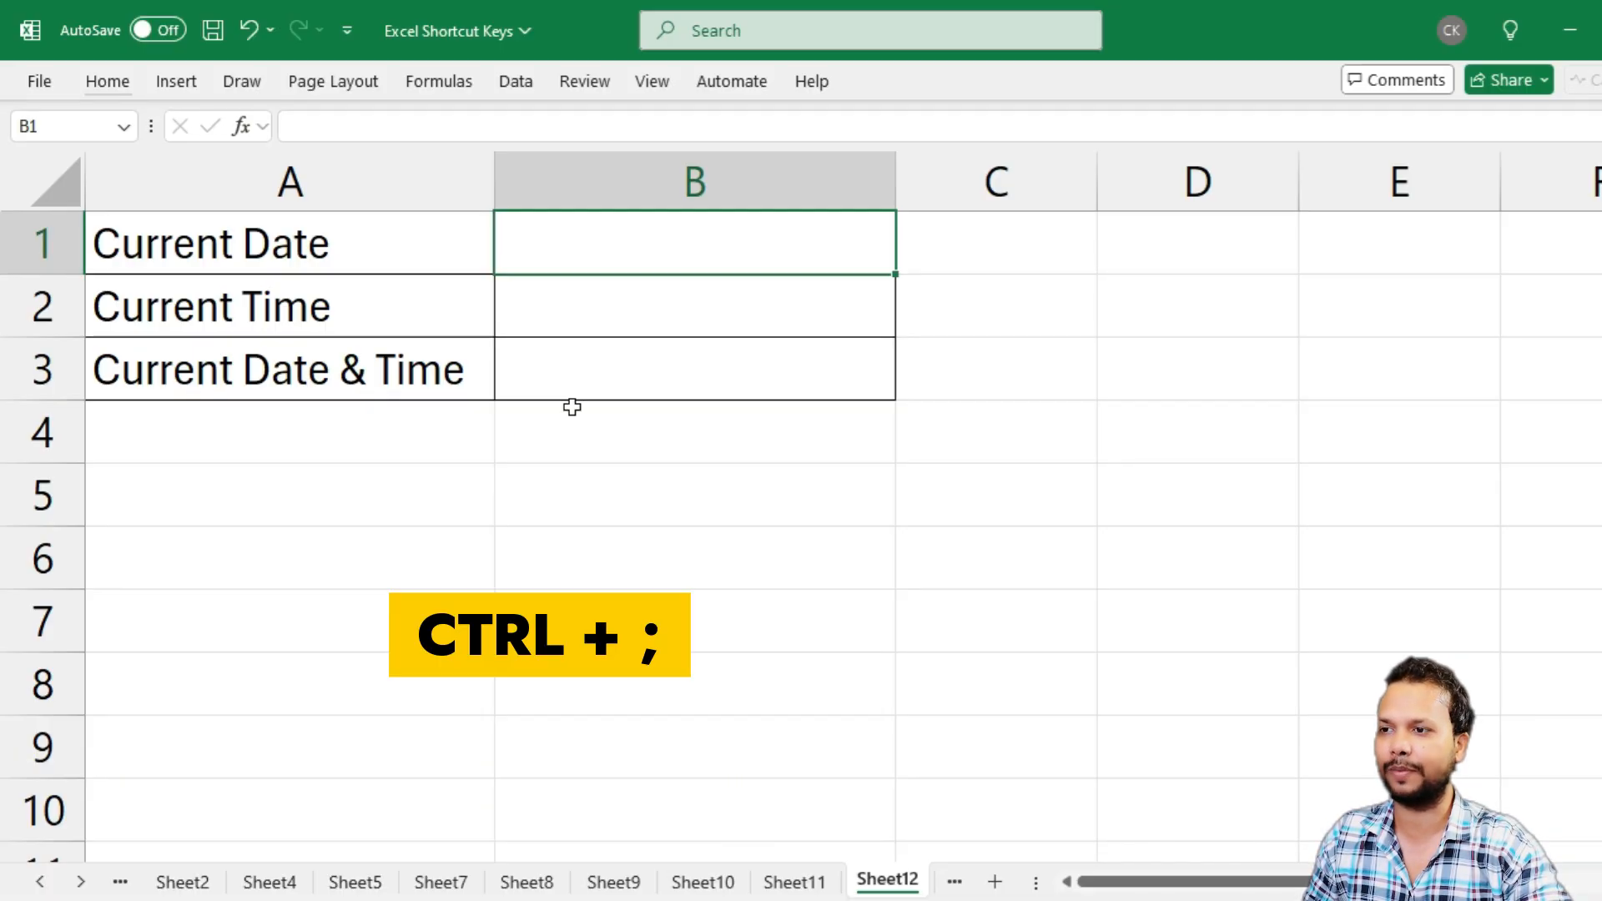
# Insert the current date, 15-04-2025, in B1 and the current time, 6:53 PM, in B2 as static values
pyautogui.hotkey('ctrl', ';')
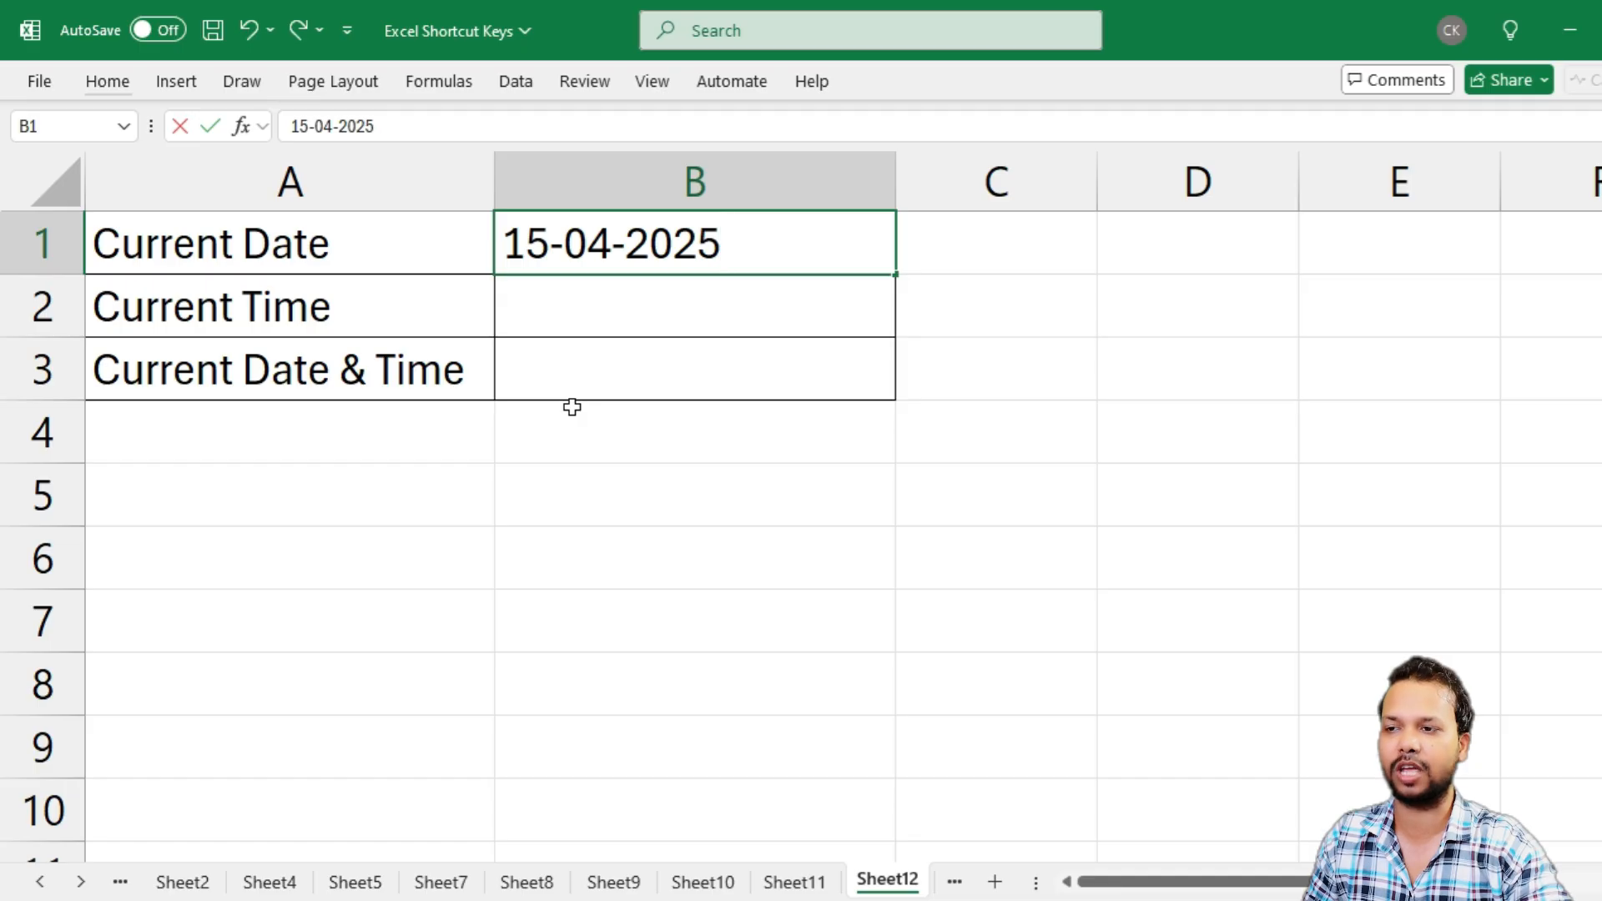
pyautogui.press('Return')
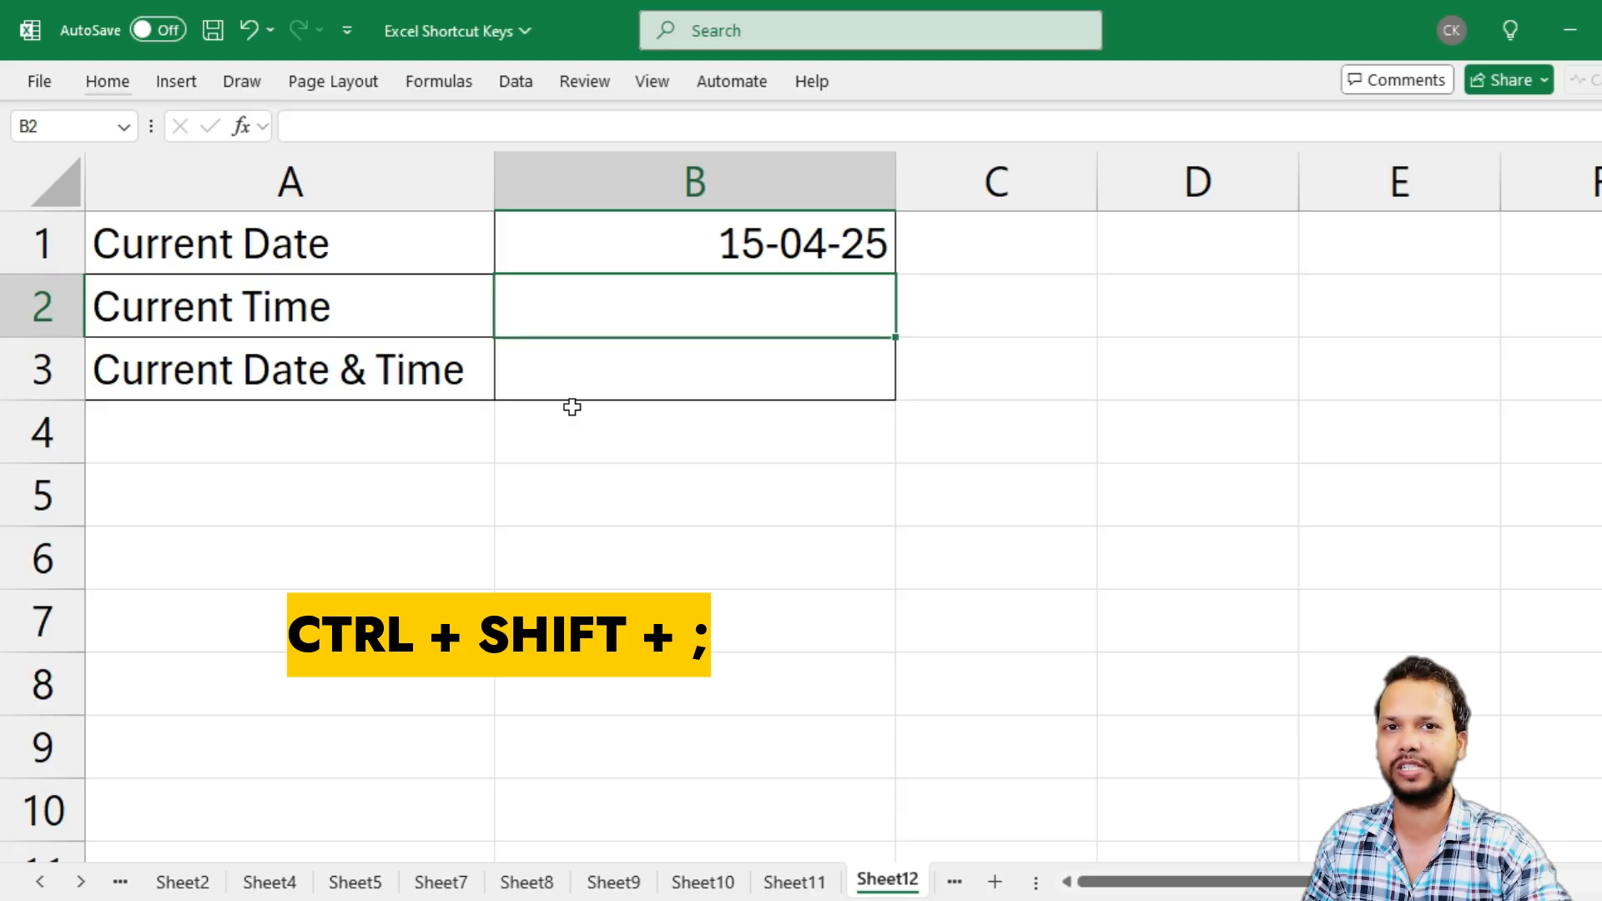
pyautogui.hotkey('ctrl', 'shift', ';')
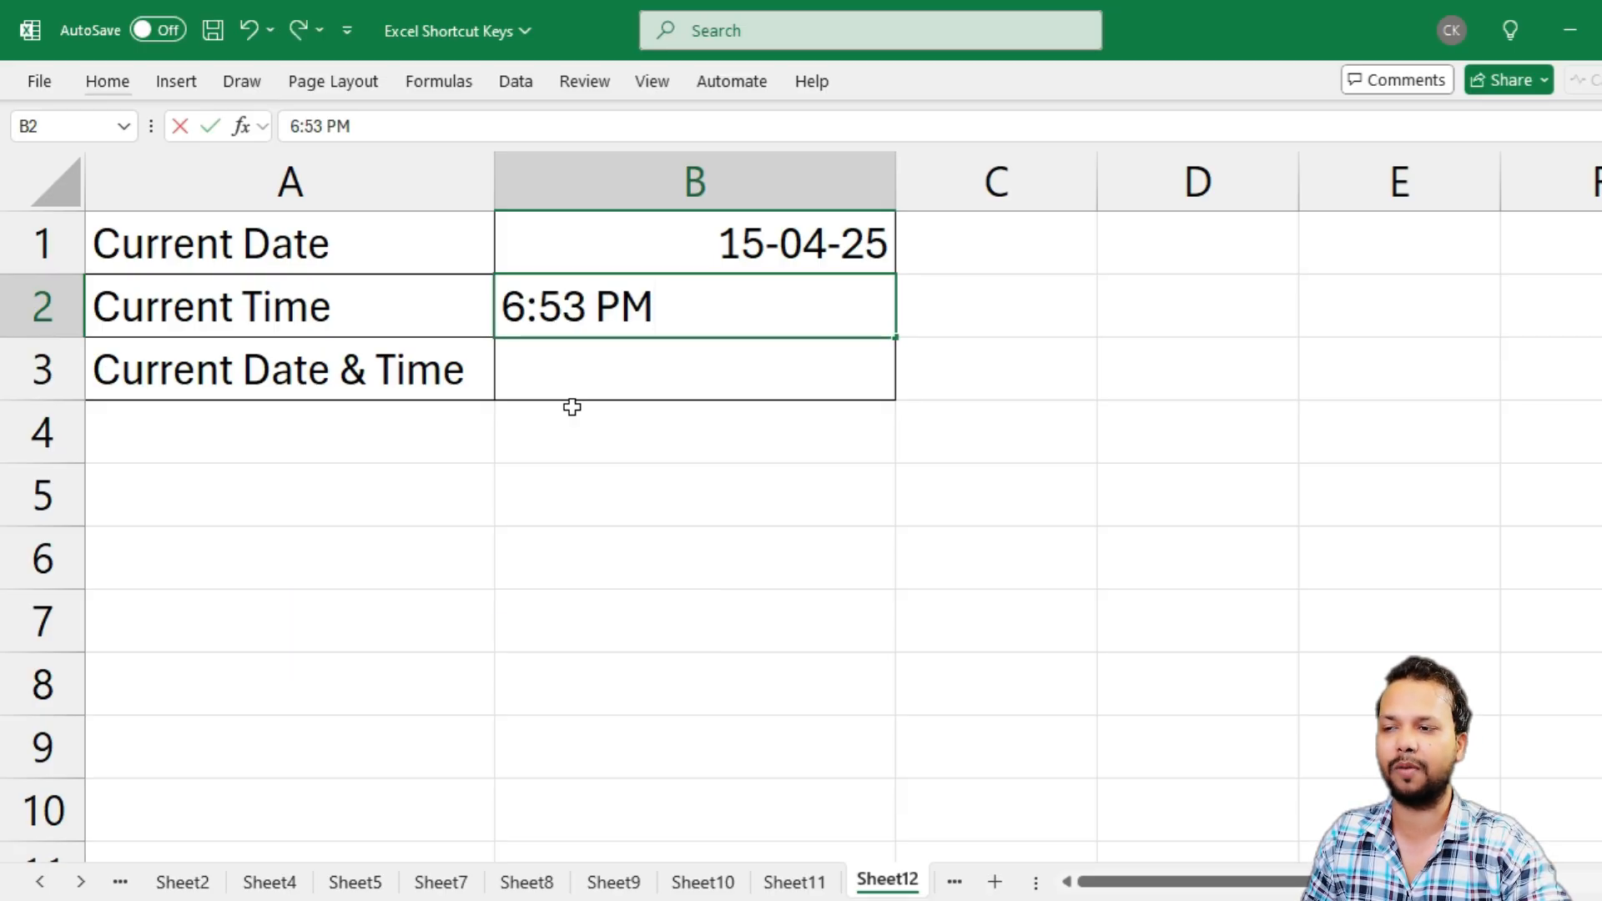
pyautogui.press('Return')
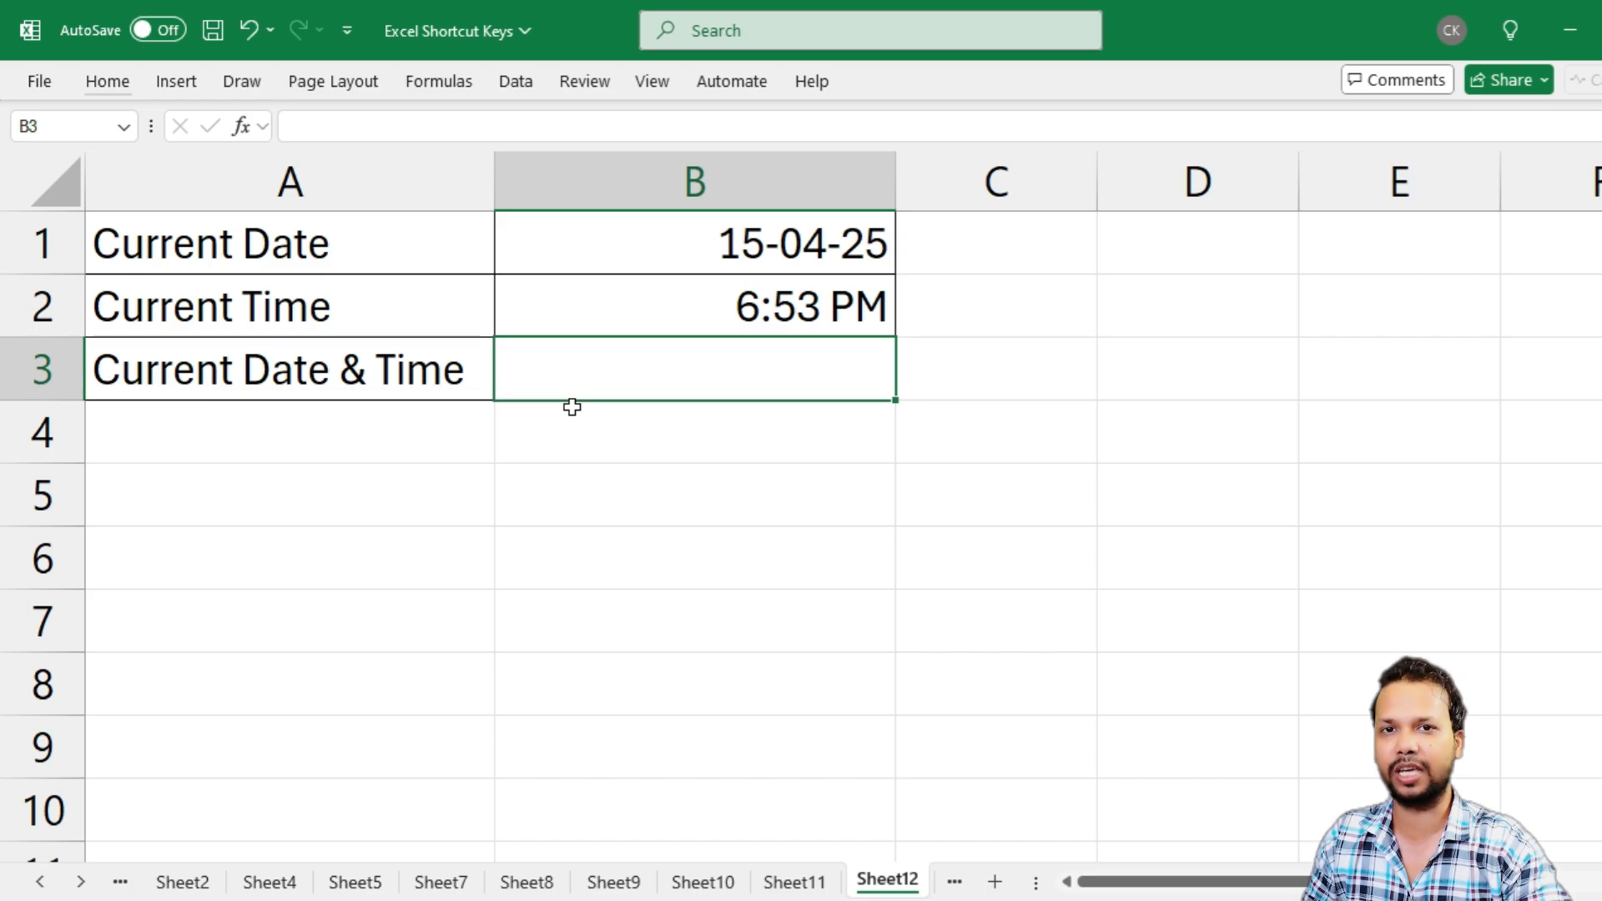
# Insert the current date and time together in B3 as 15-04-2025 6:53 PM, separated by a space
pyautogui.hotkey('ctrl', ';')
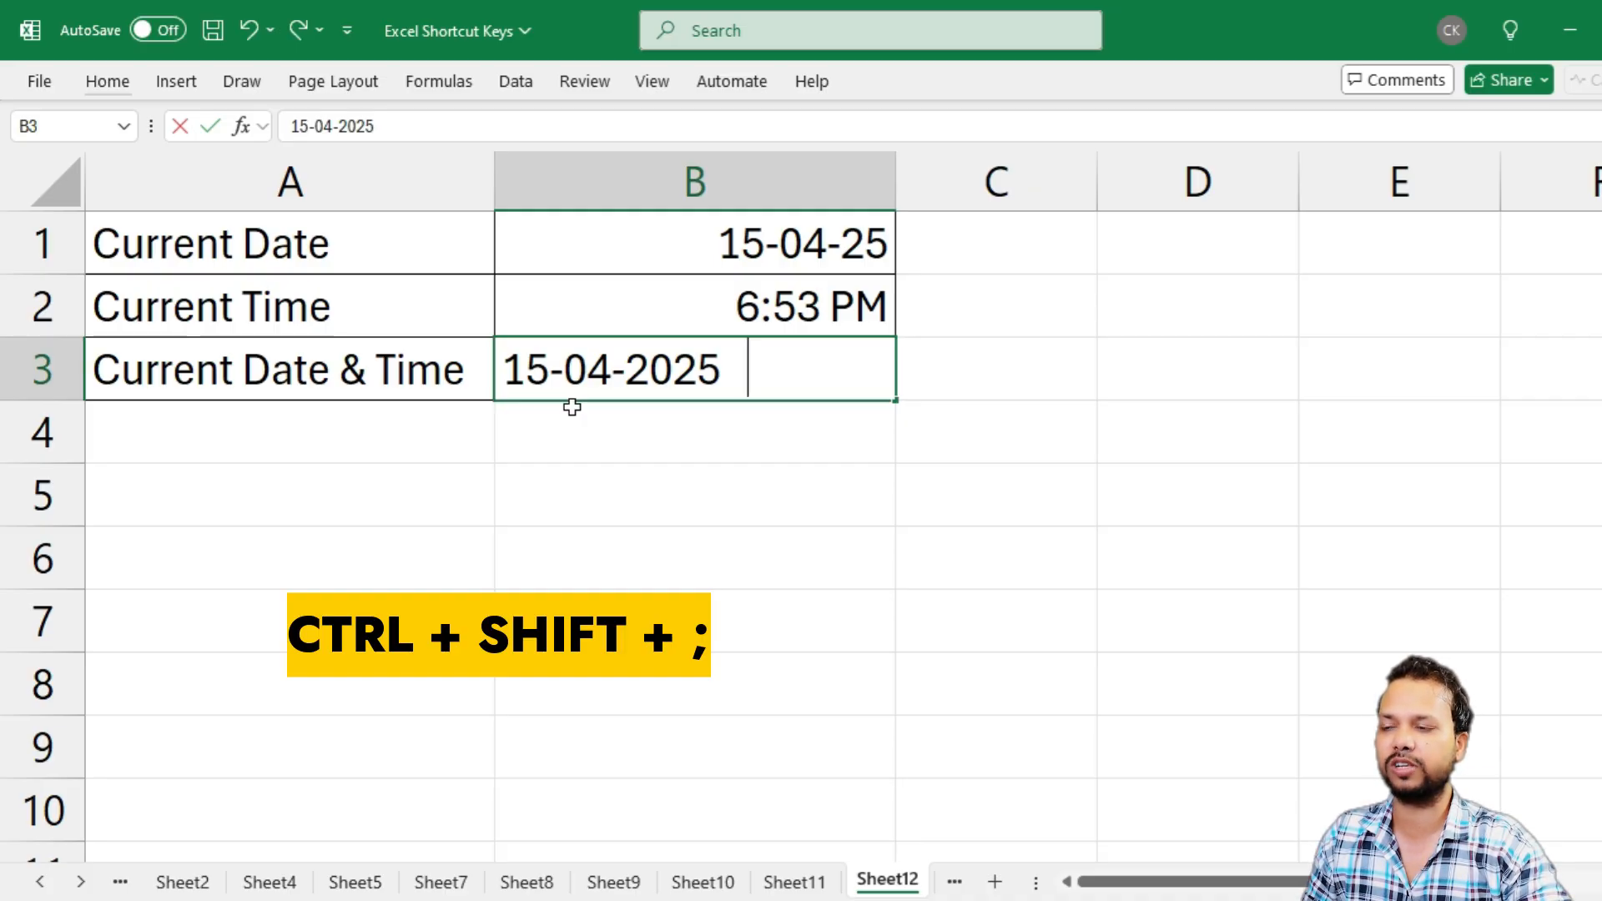
pyautogui.hotkey('ctrl', 'shift', ';')
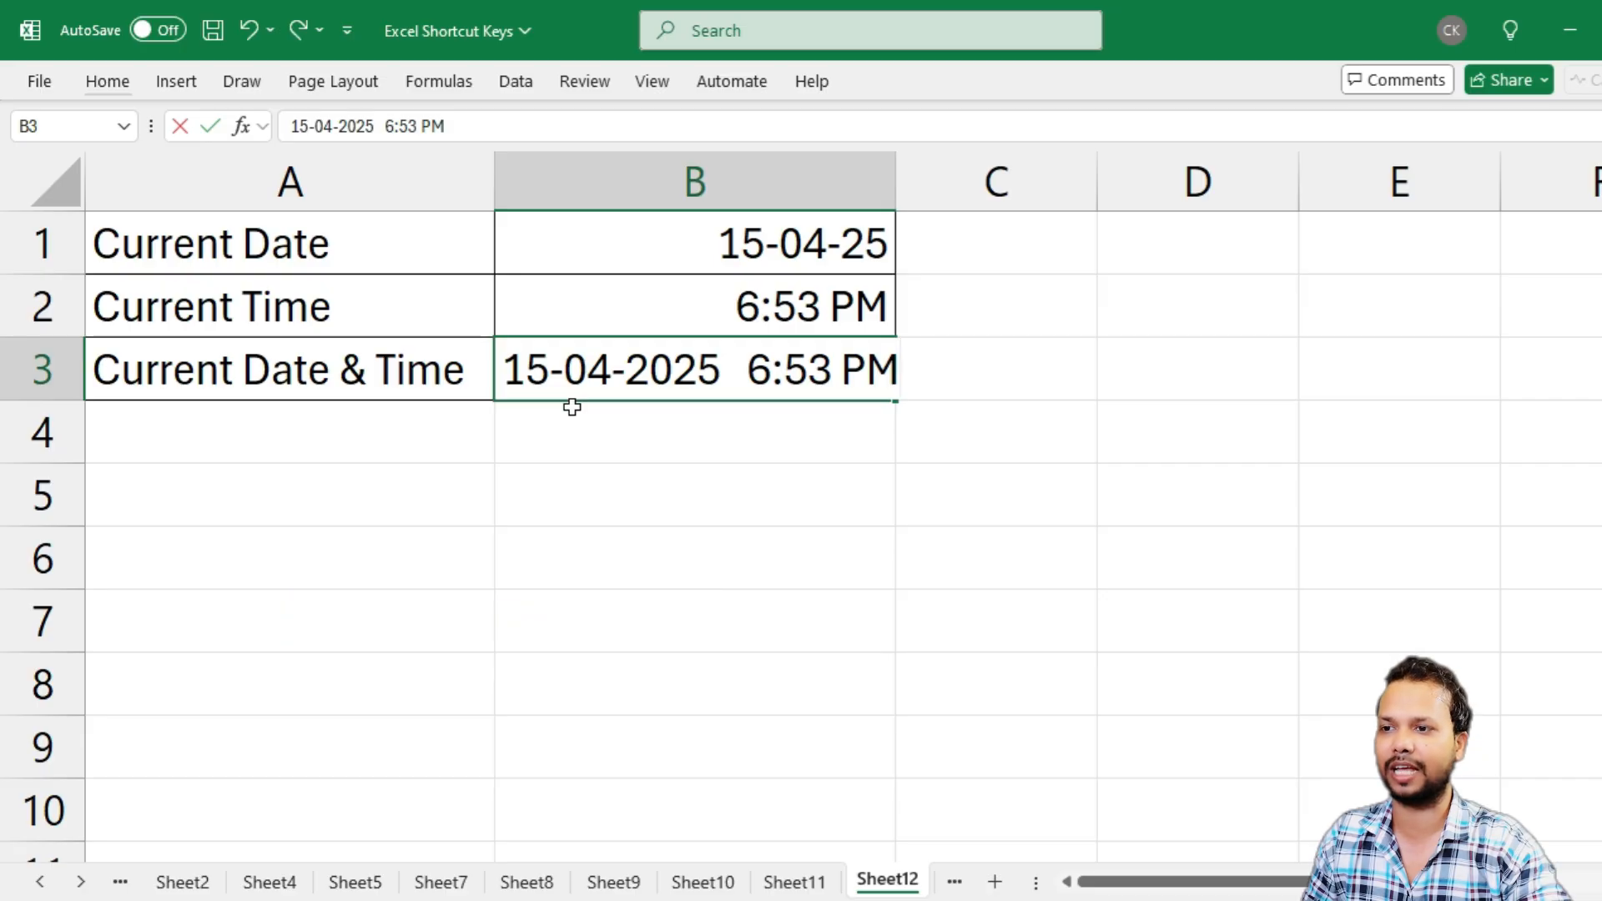
pyautogui.press('Return')
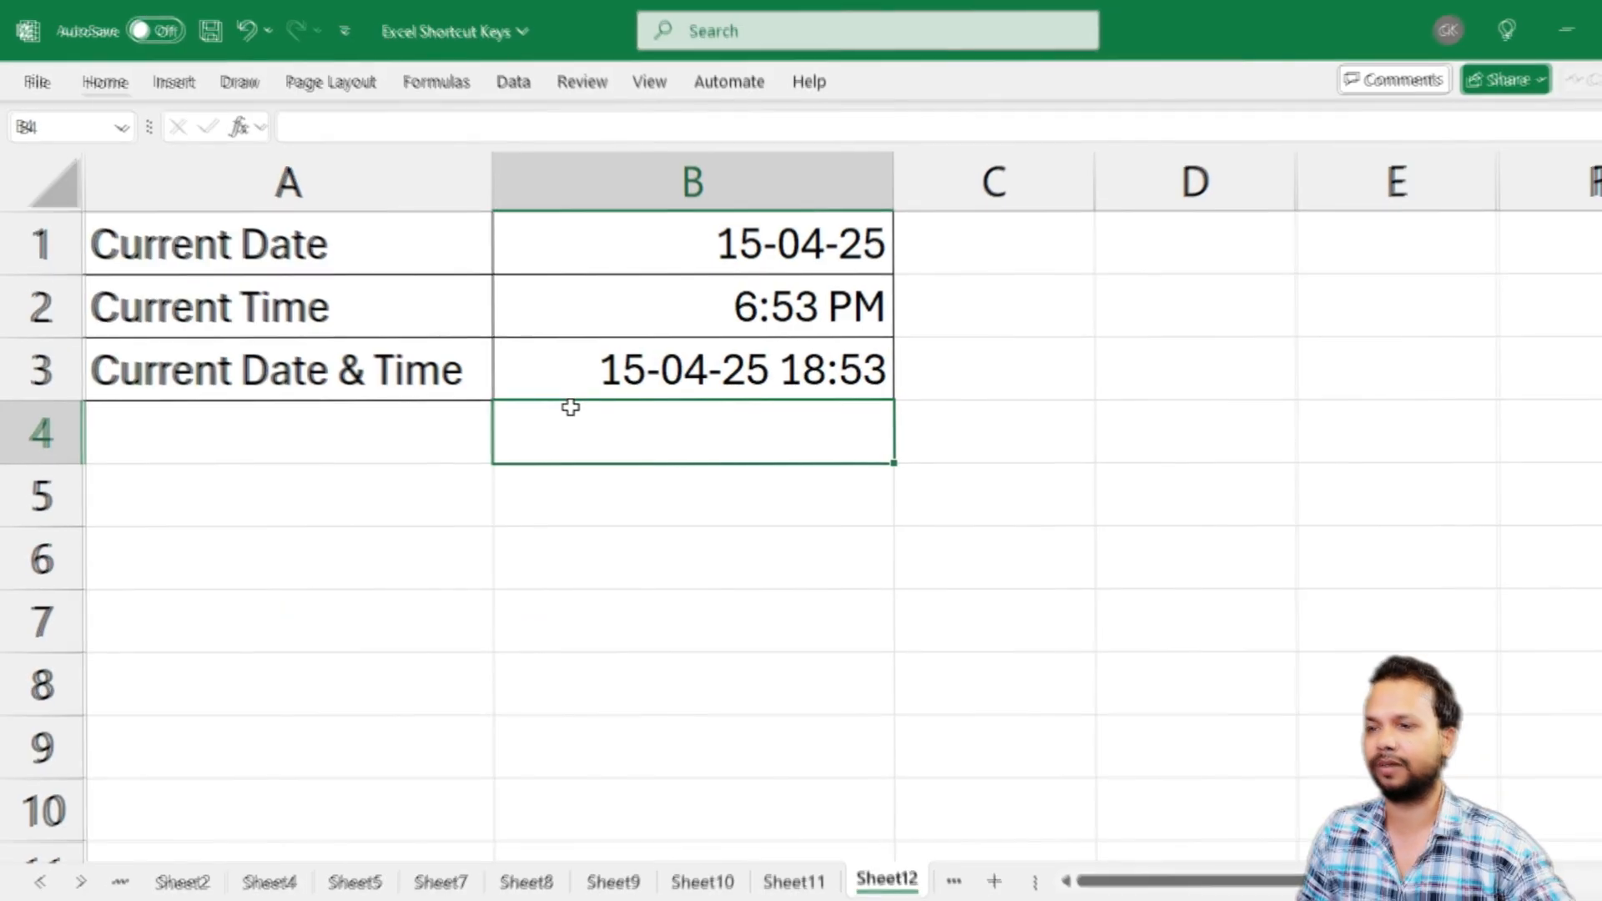
# Temporarily show formulas instead of values on Sheet6 to examine those in the Amount column and the average cells in column G
pyautogui.click(387, 451)
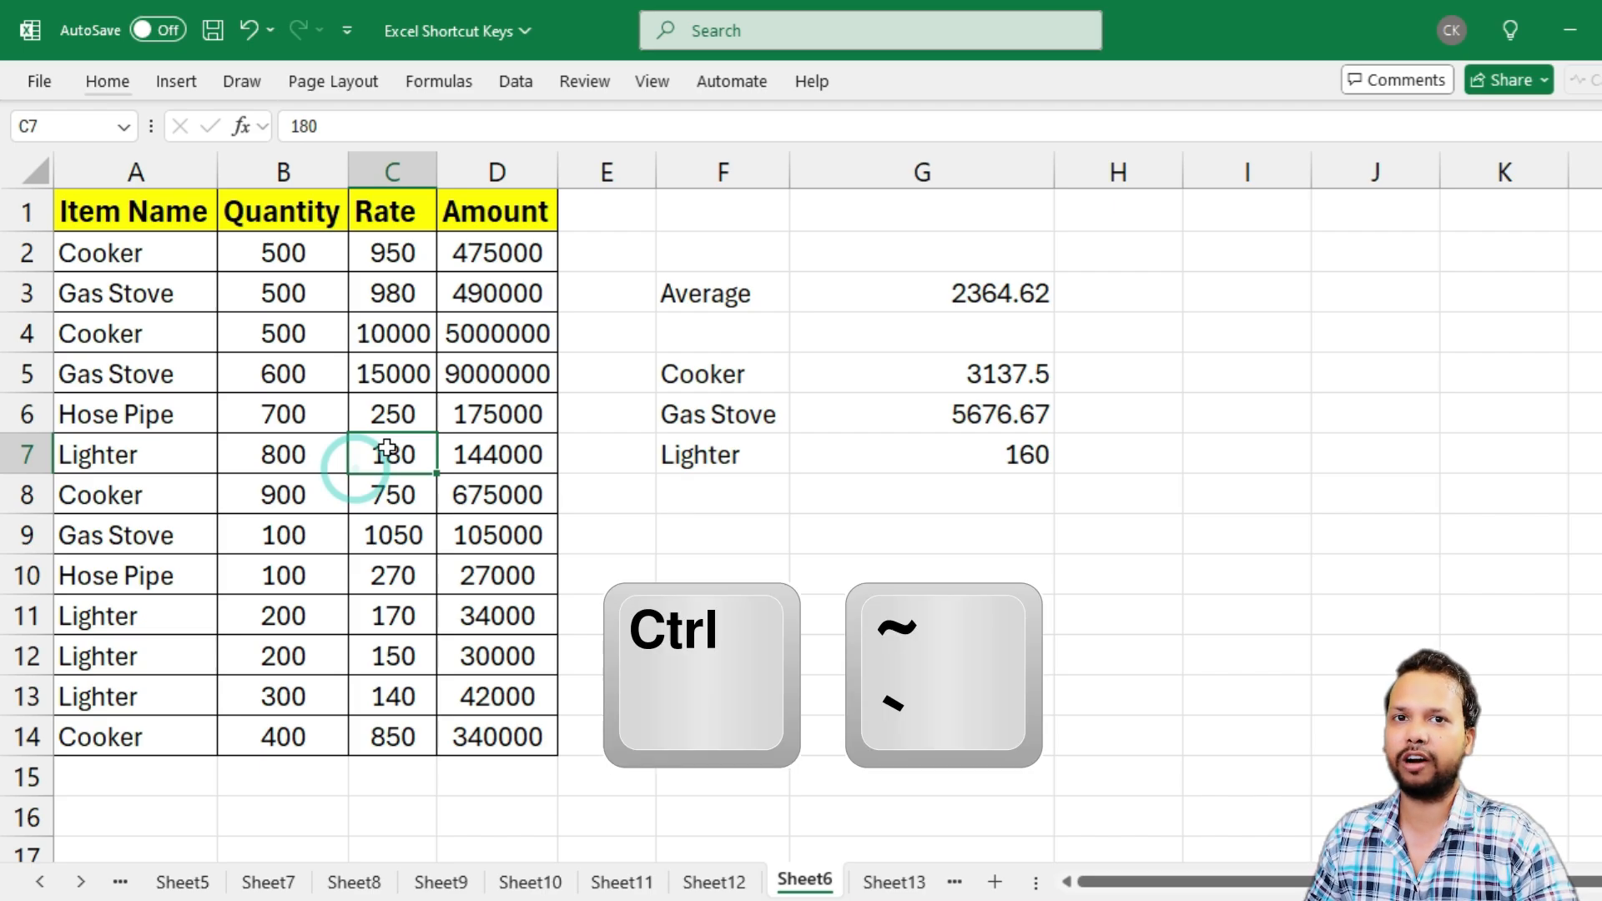
pyautogui.hotkey('ctrl', '`')
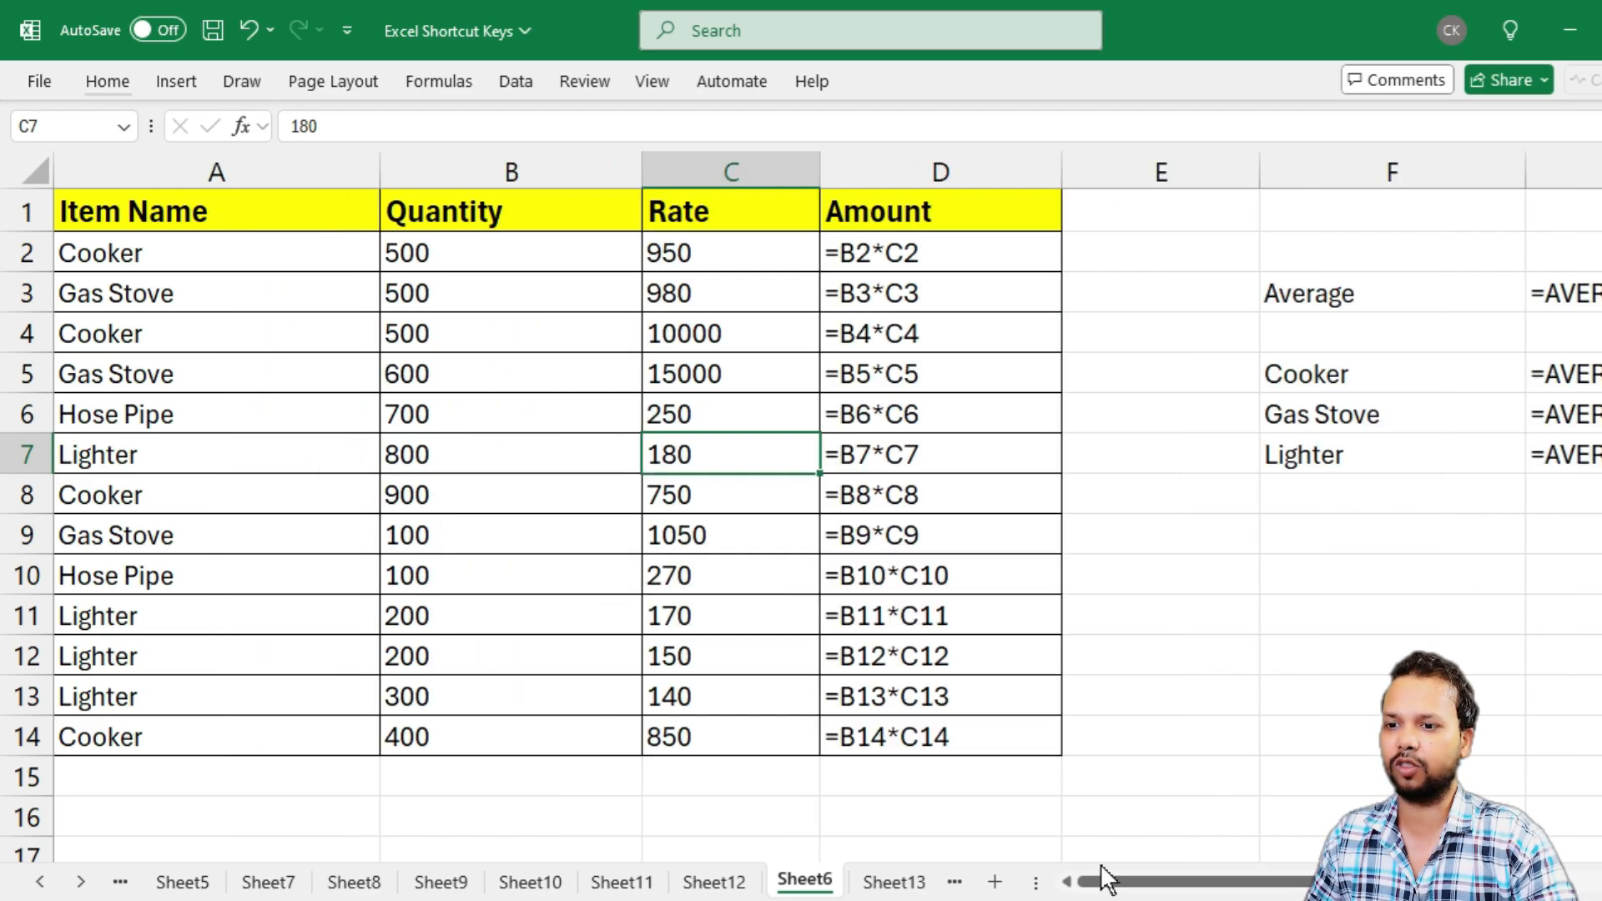
pyautogui.moveTo(1106, 878); pyautogui.dragTo(1276, 891)
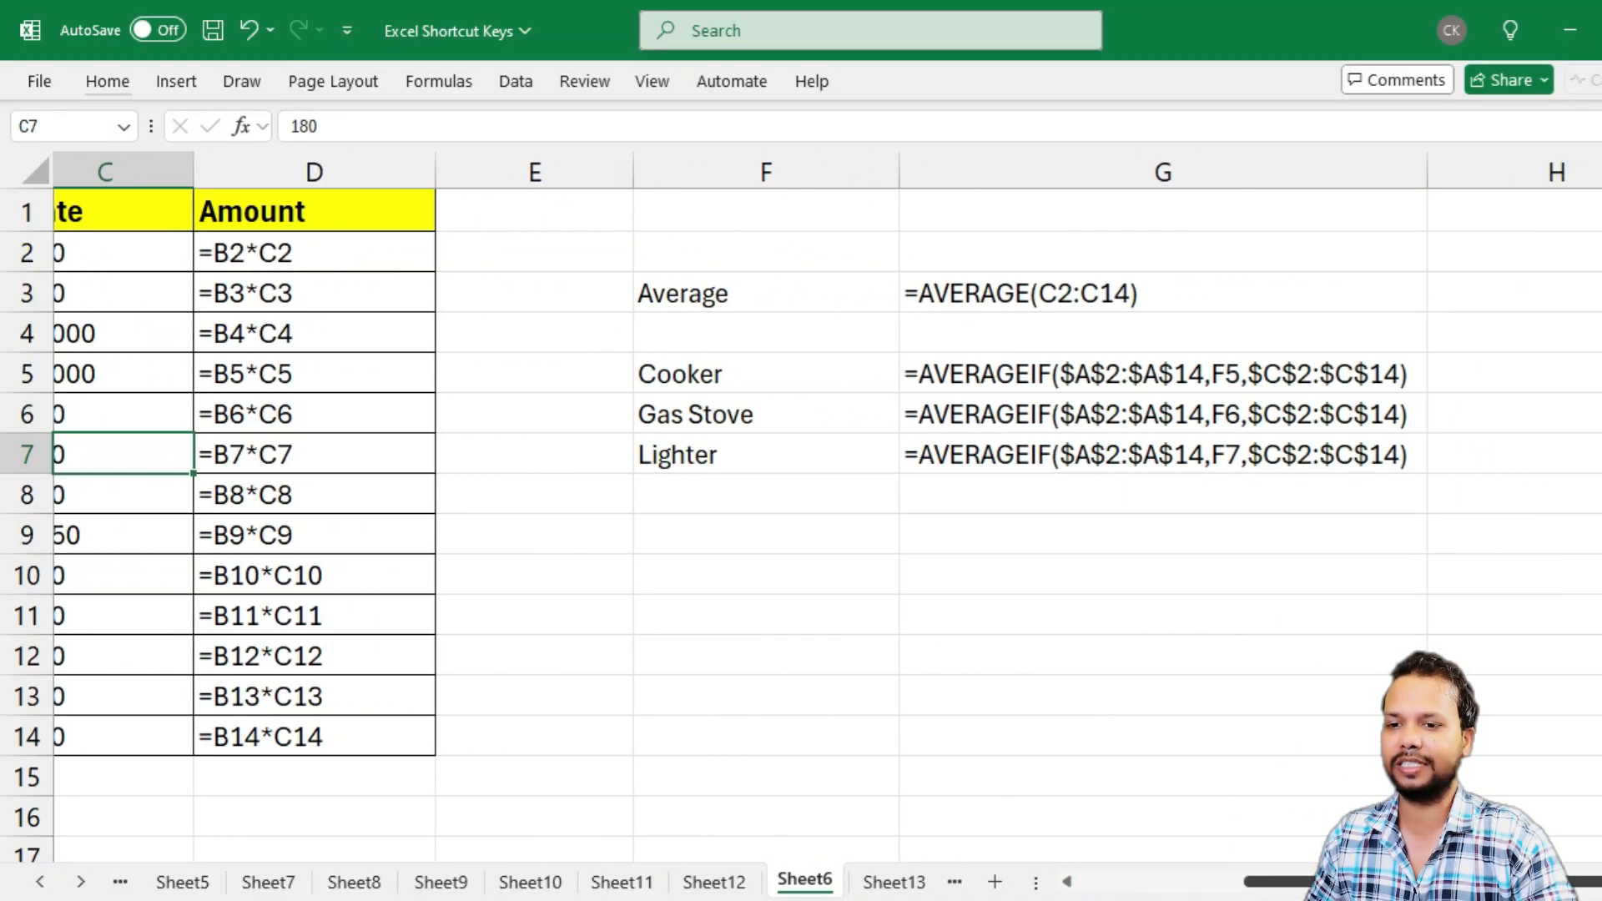
pyautogui.moveTo(1277, 883); pyautogui.dragTo(1114, 884)
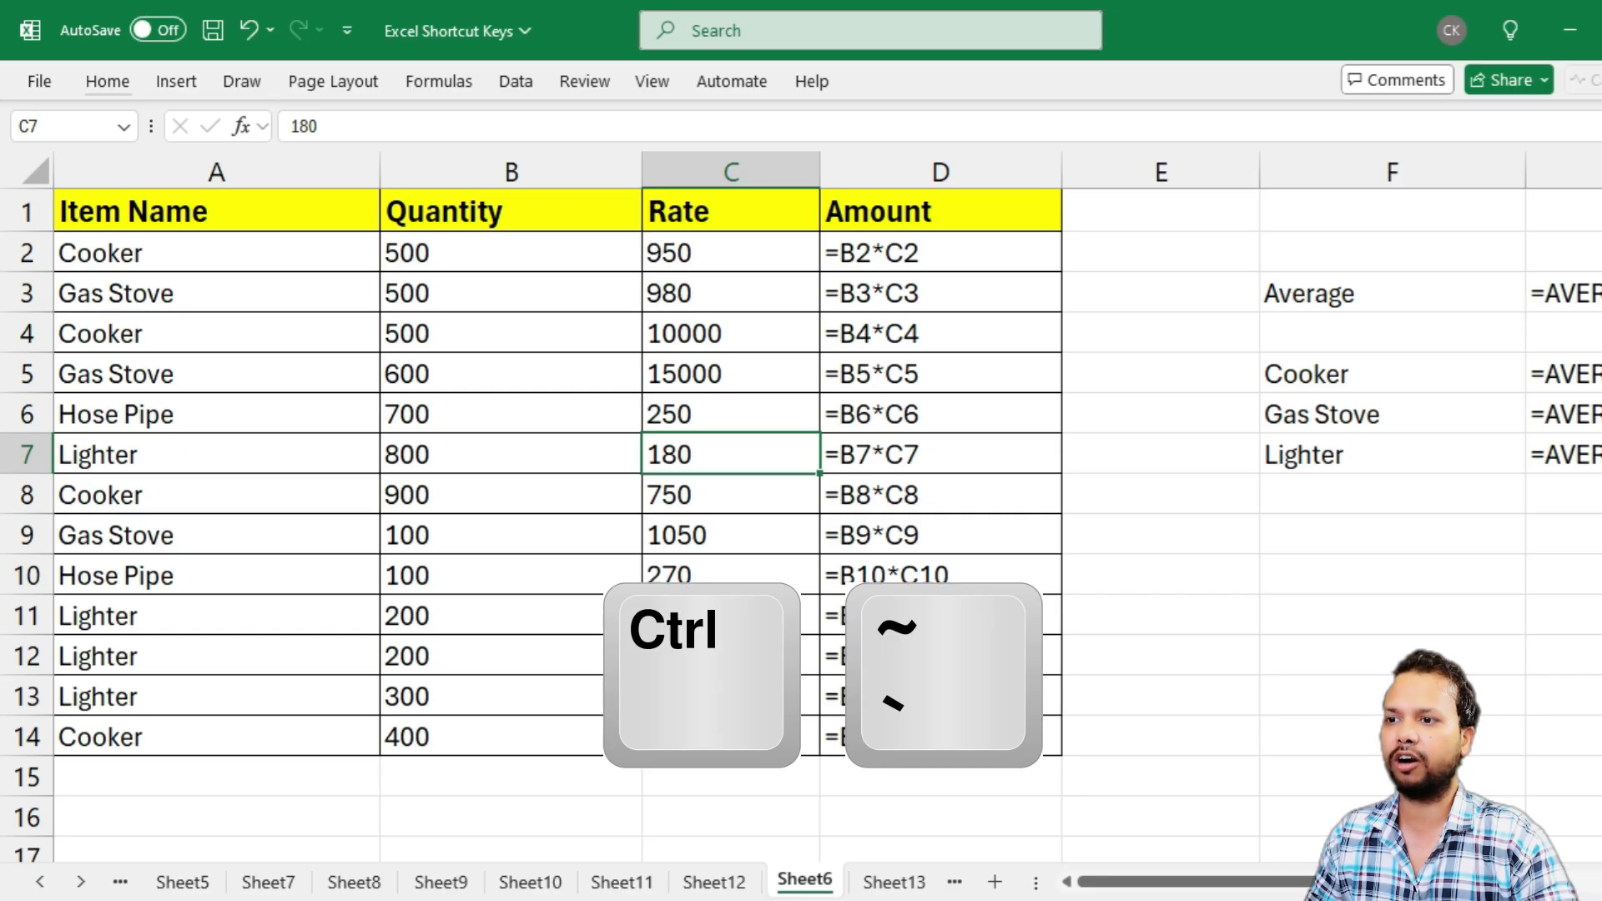
pyautogui.hotkey('ctrl', '`')
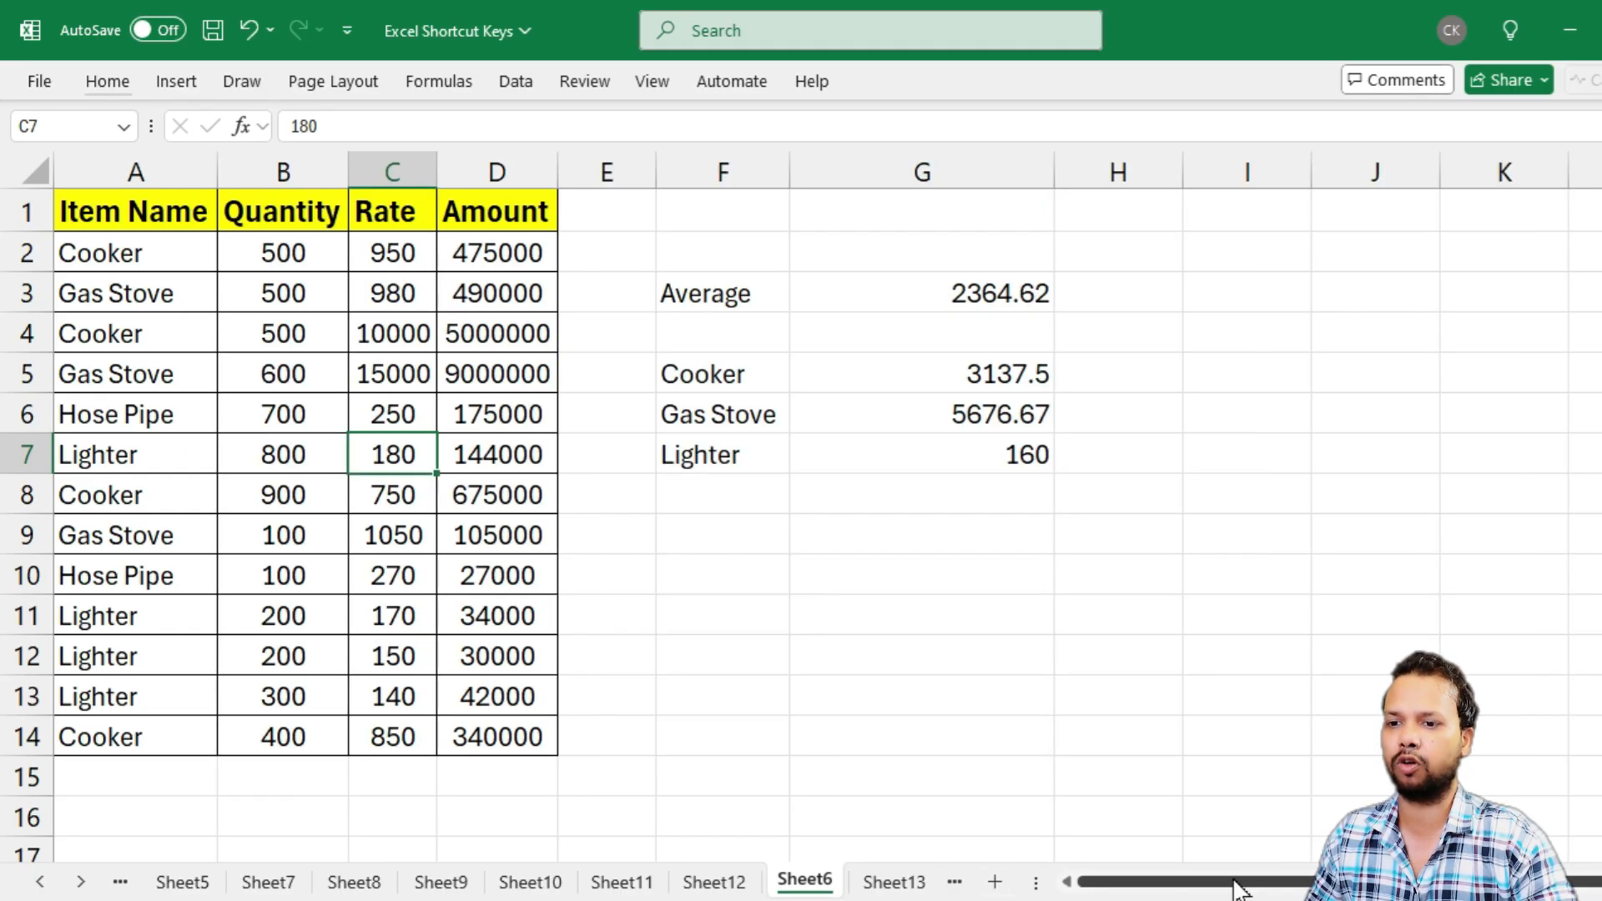
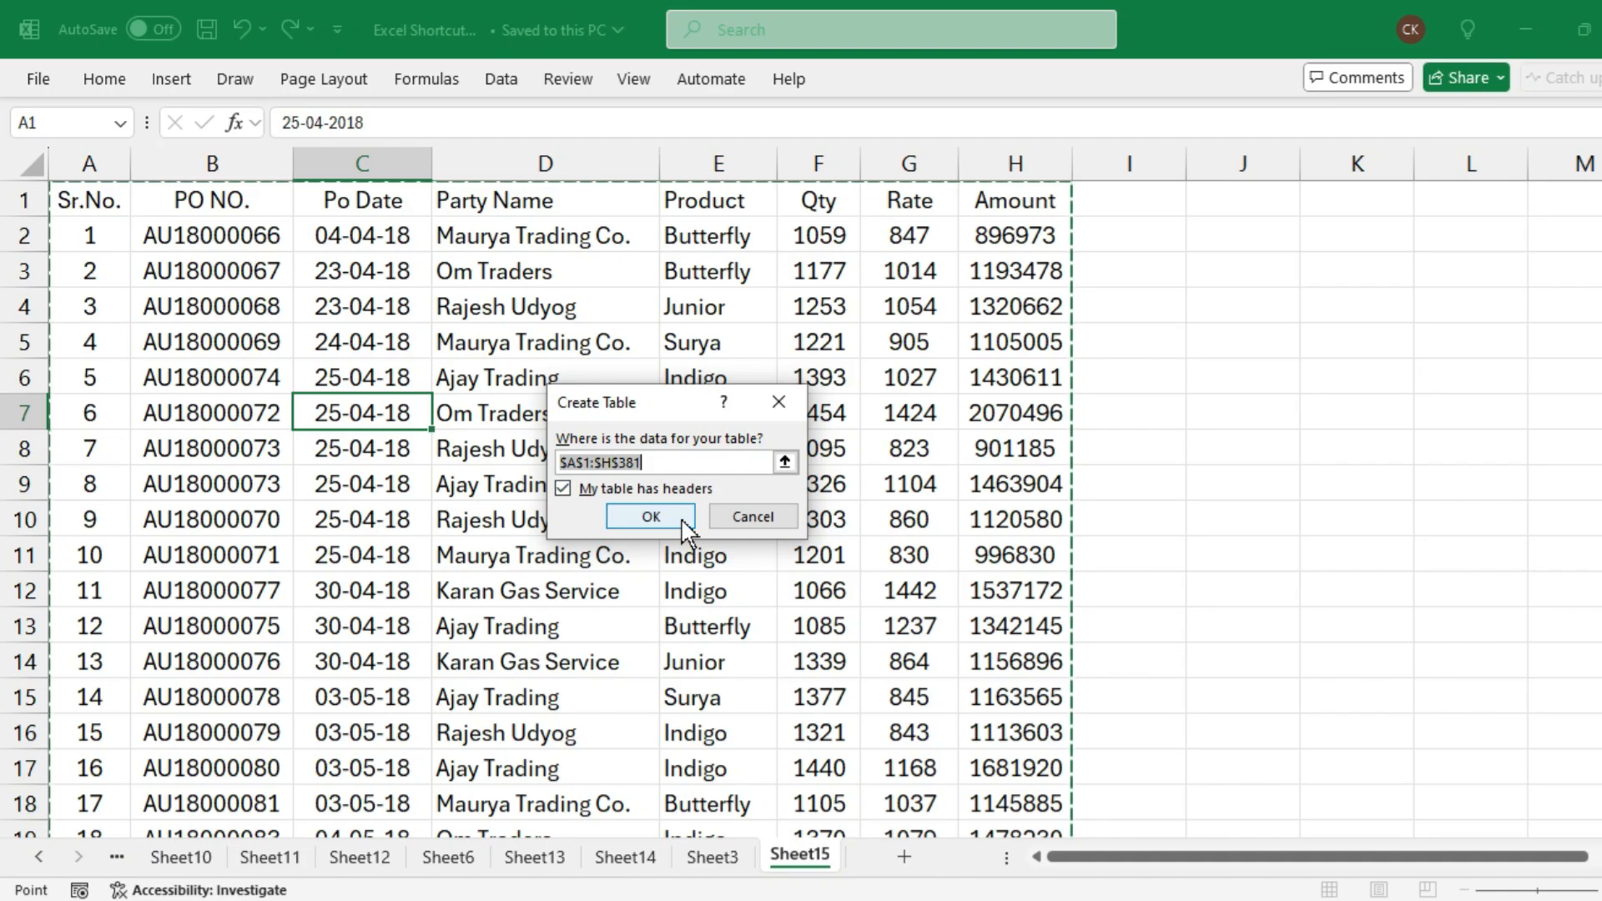
# Convert the purchase order data in A1:H381 on Sheet15 into a table with headers
pyautogui.click(650, 516)
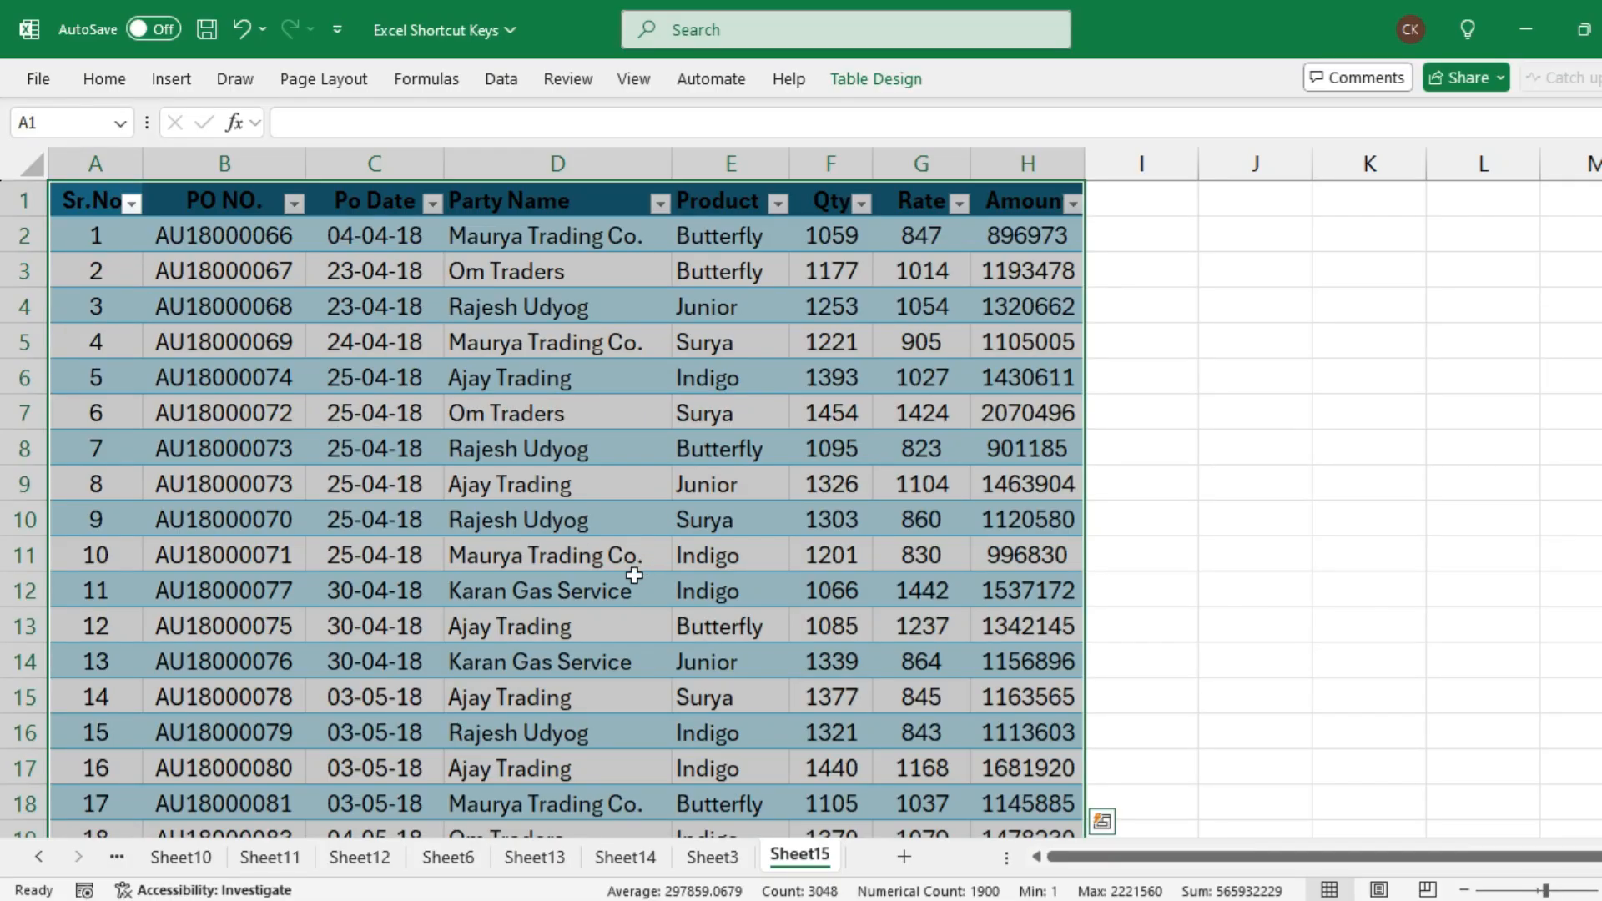
pyautogui.scroll(-4, 575, 605)
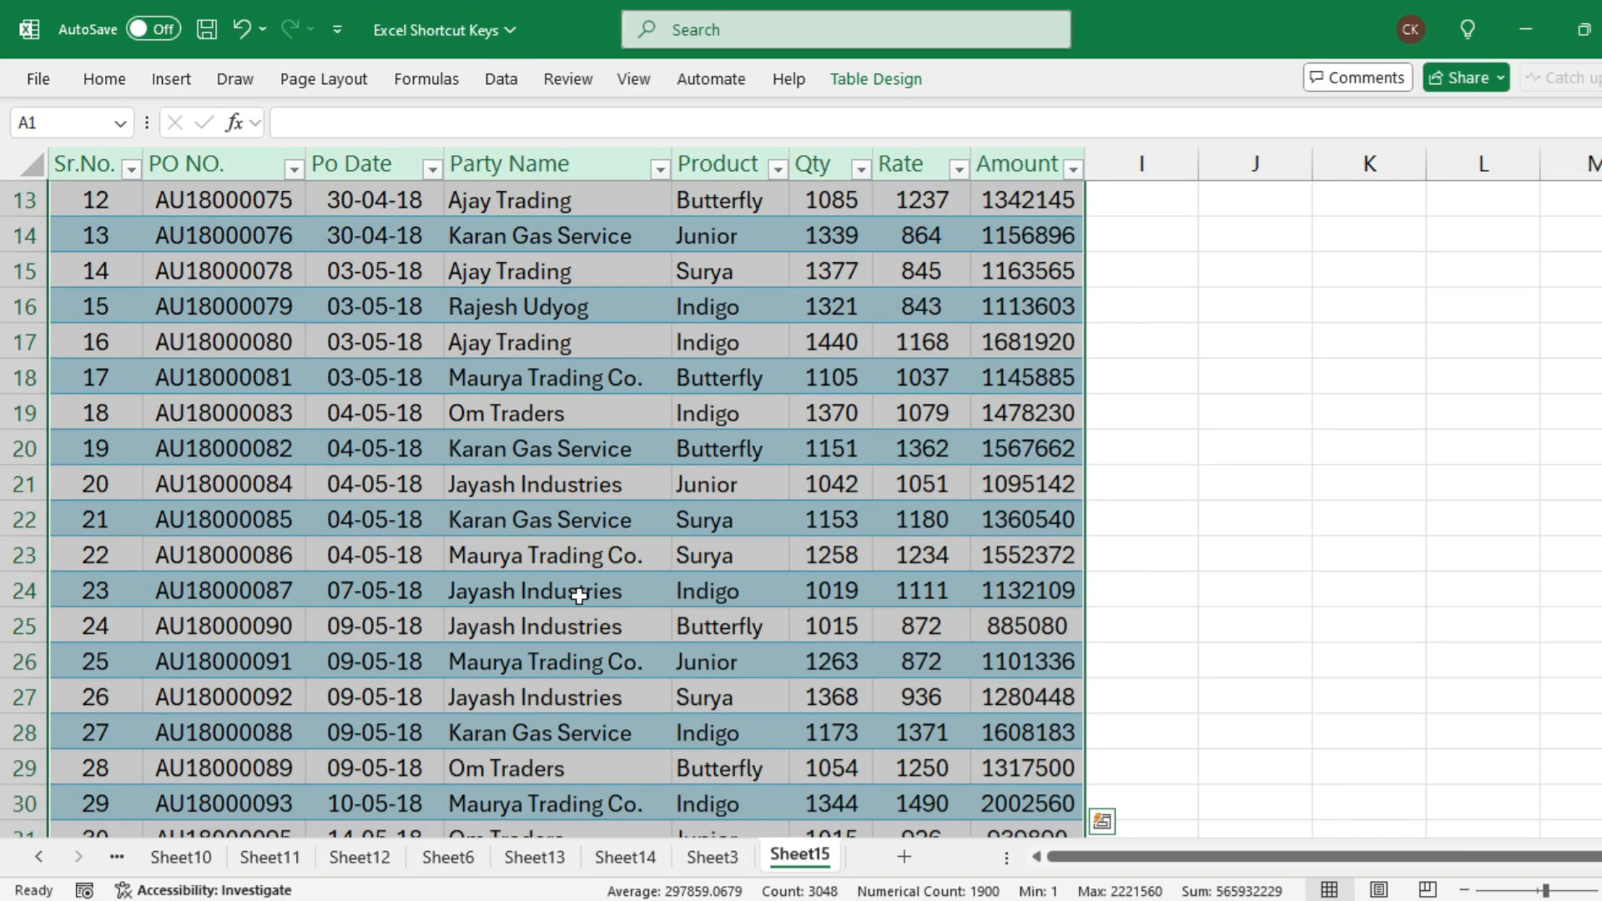
pyautogui.scroll(4, 582, 594)
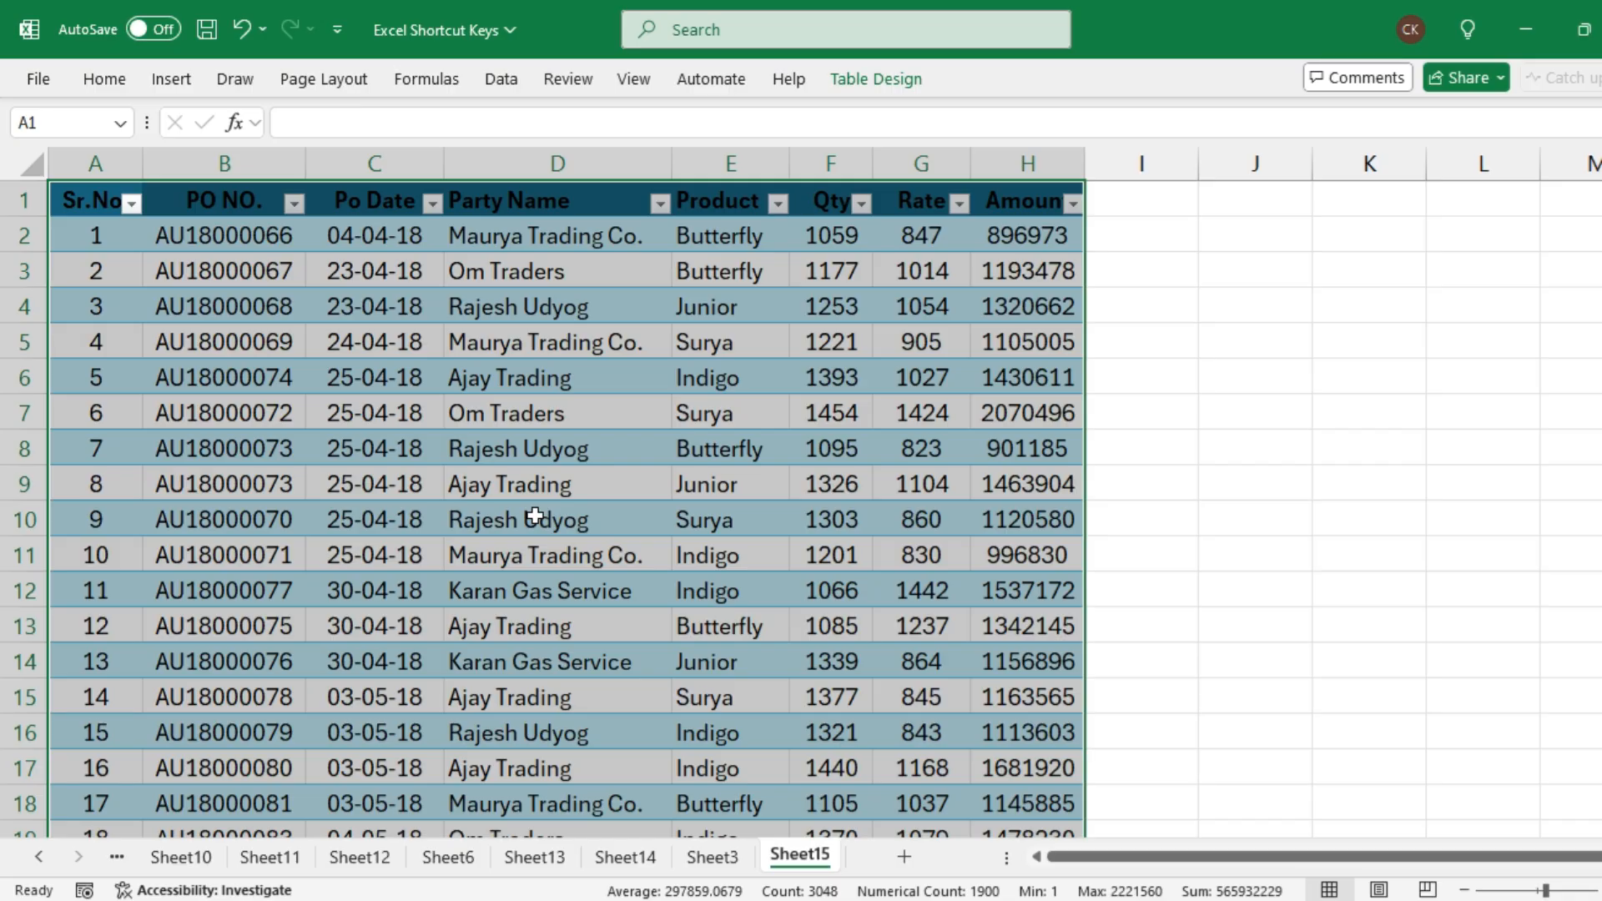
# Try several table styles on the purchase order table and settle on Light Orange, Table Style Light 17
pyautogui.click(868, 79)
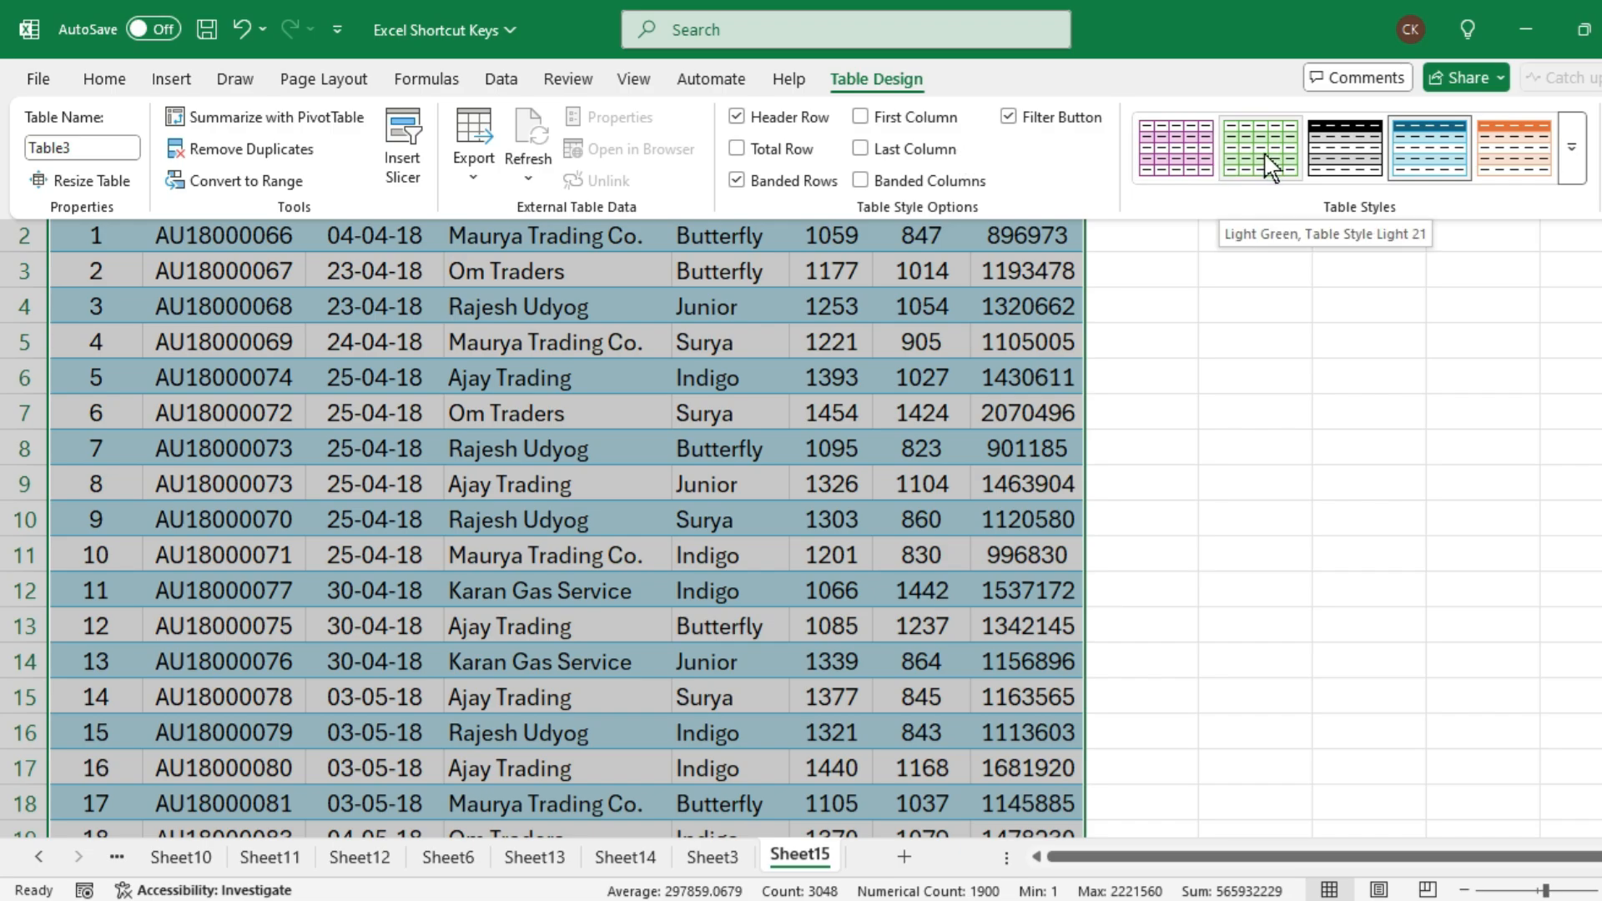
pyautogui.click(1181, 155)
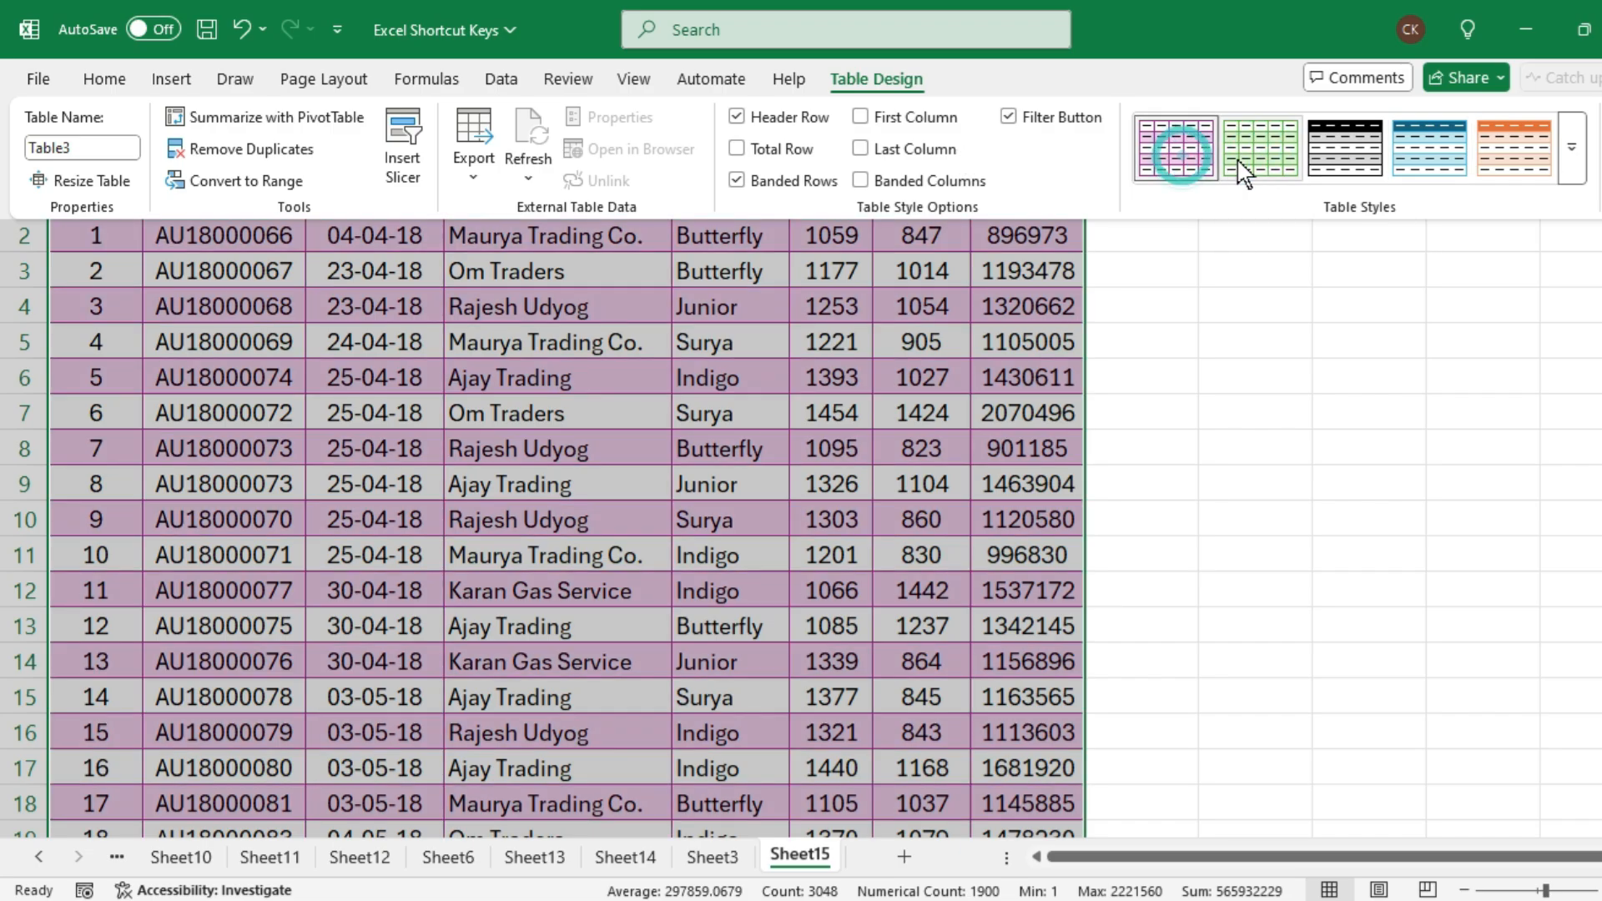
pyautogui.click(1242, 158)
pyautogui.click(1421, 163)
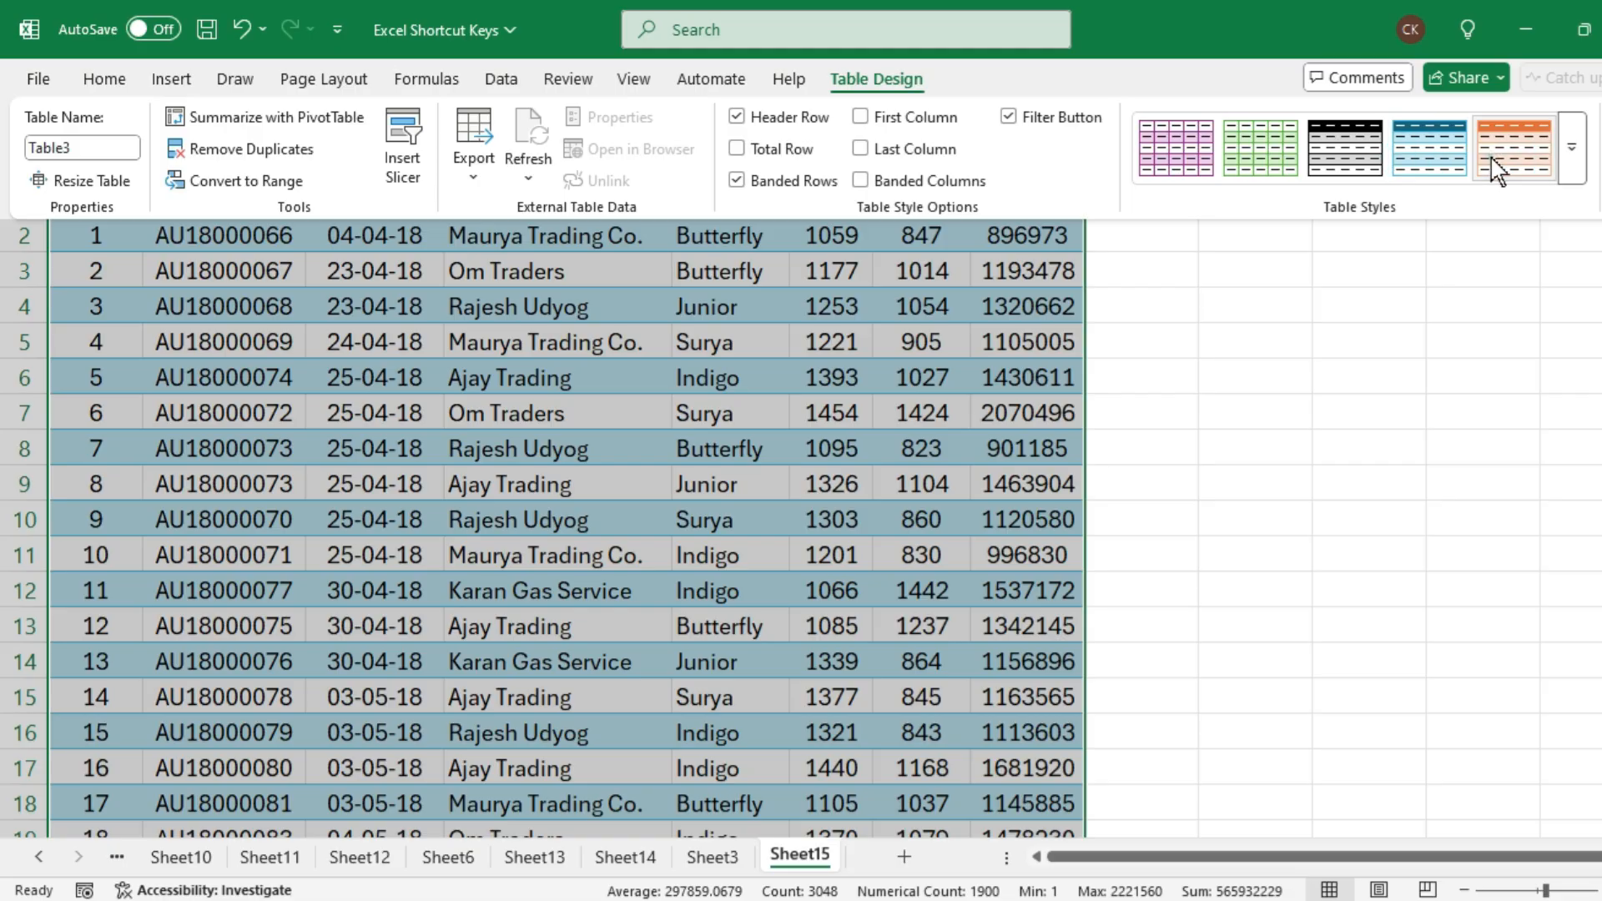
pyautogui.click(1495, 165)
pyautogui.click(1572, 151)
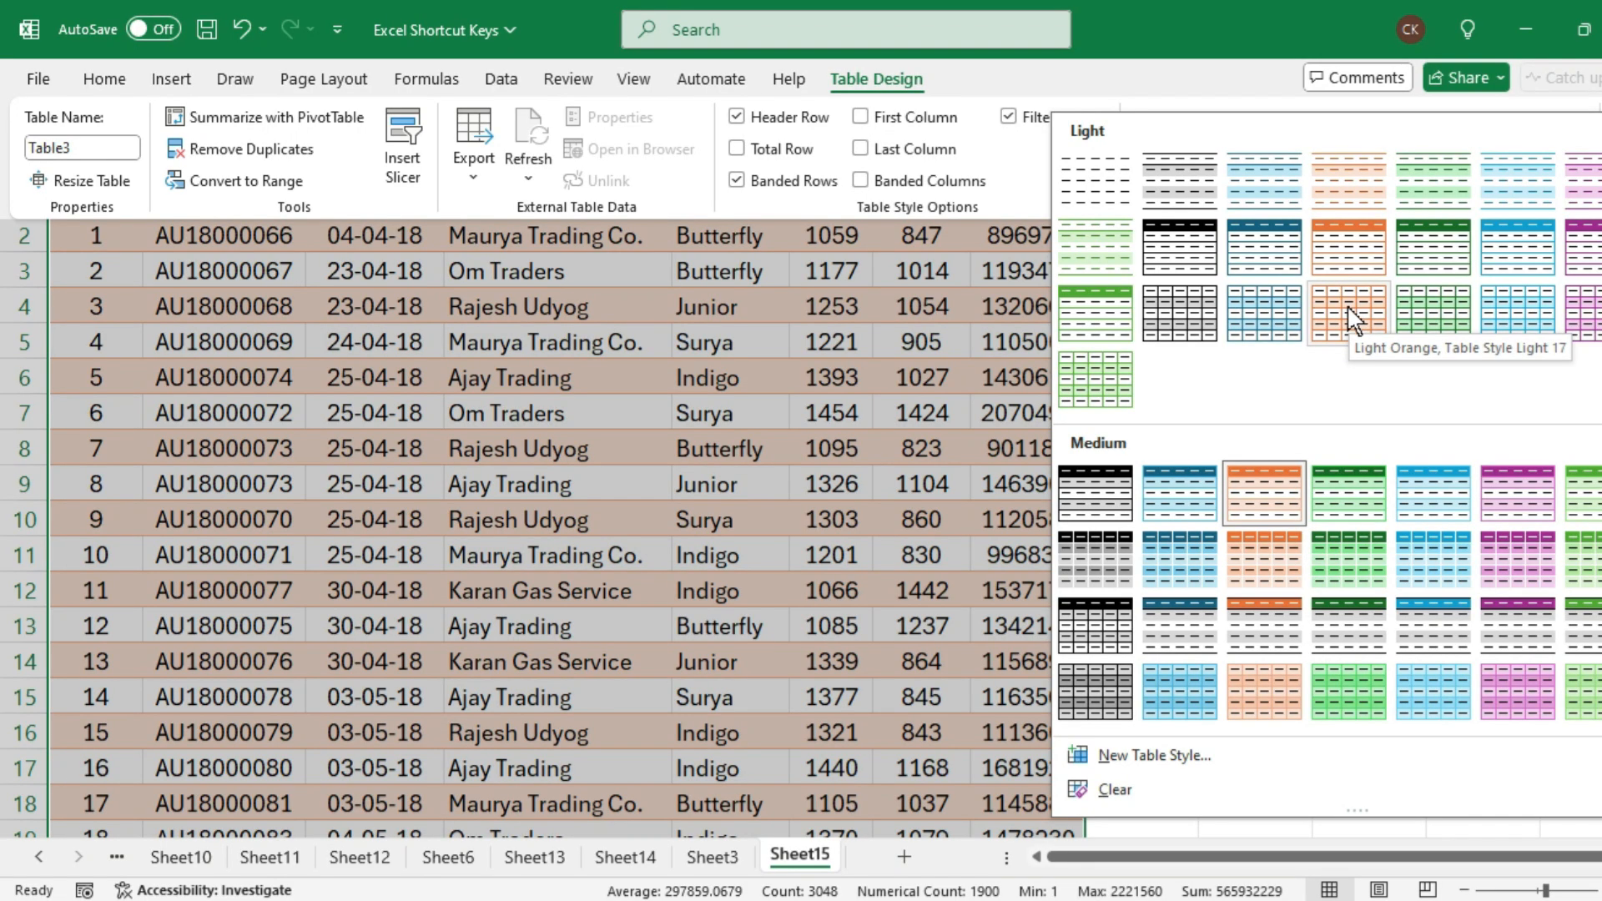
pyautogui.click(1353, 327)
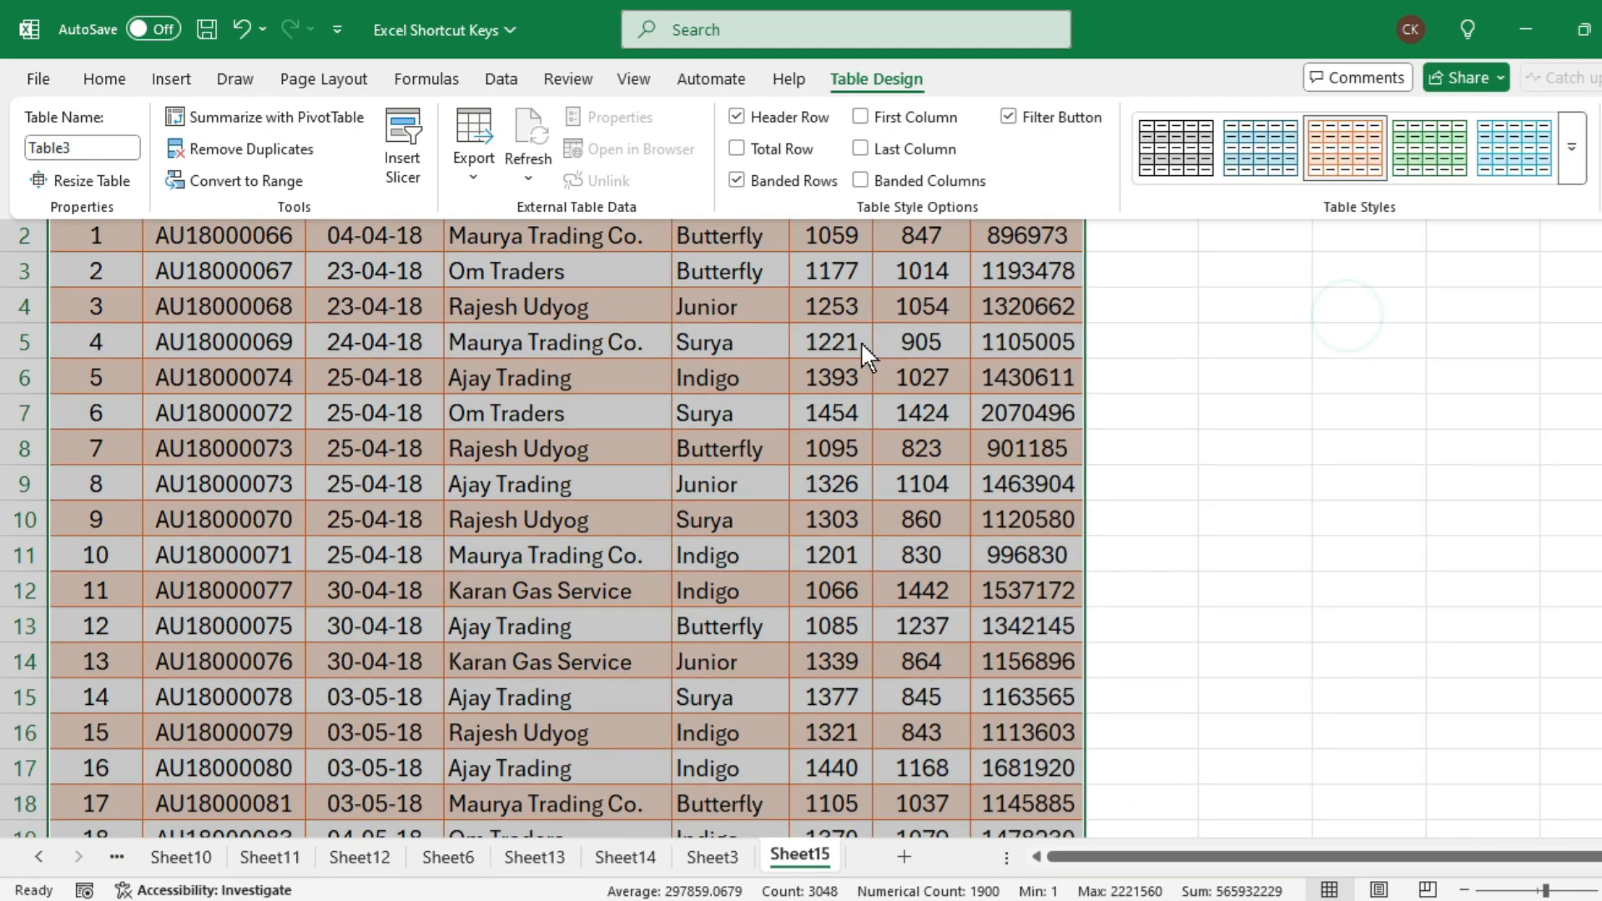
pyautogui.click(831, 319)
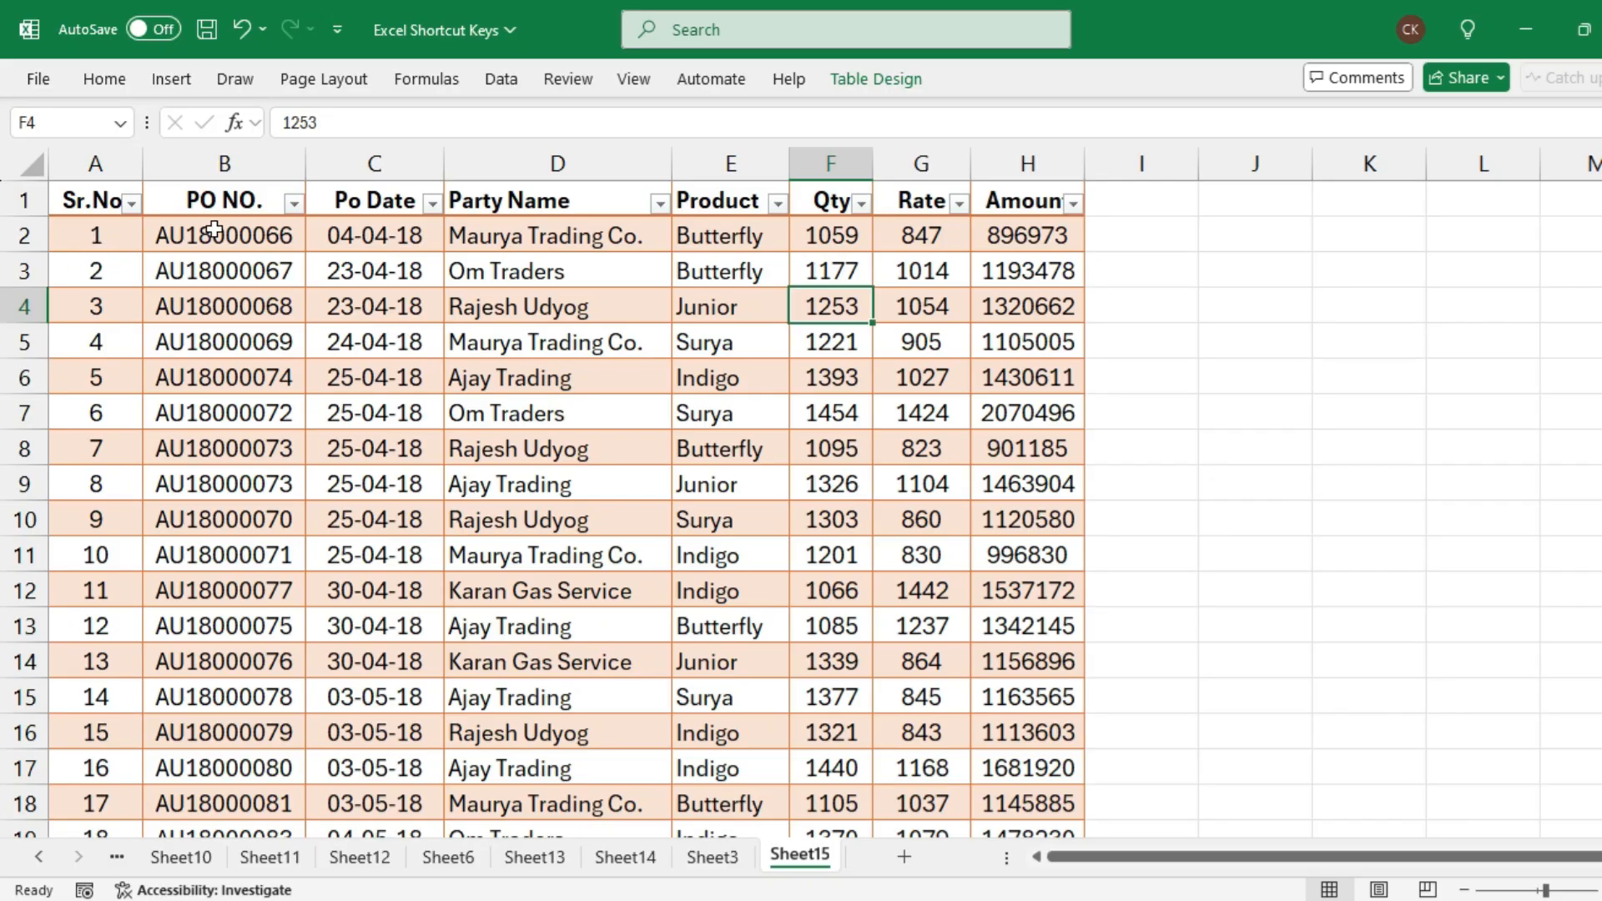
# Check the filter lists in the Sr.No., Po Date, Party Name and Product headers without applying a filter
pyautogui.click(132, 203)
pyautogui.click(384, 223)
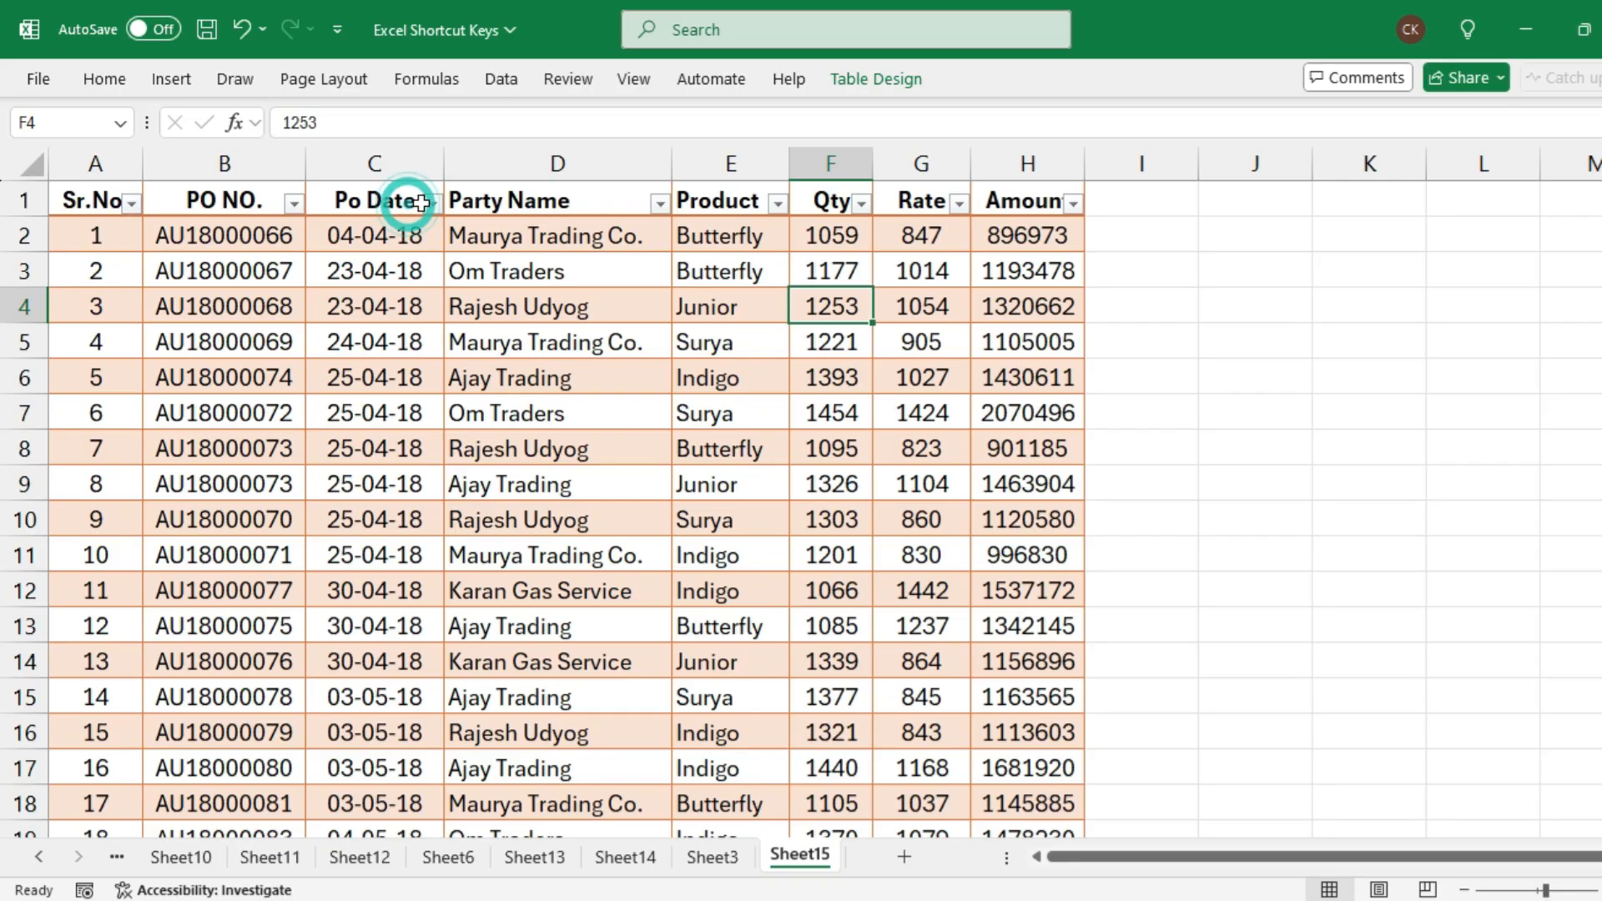
pyautogui.click(431, 203)
pyautogui.click(659, 203)
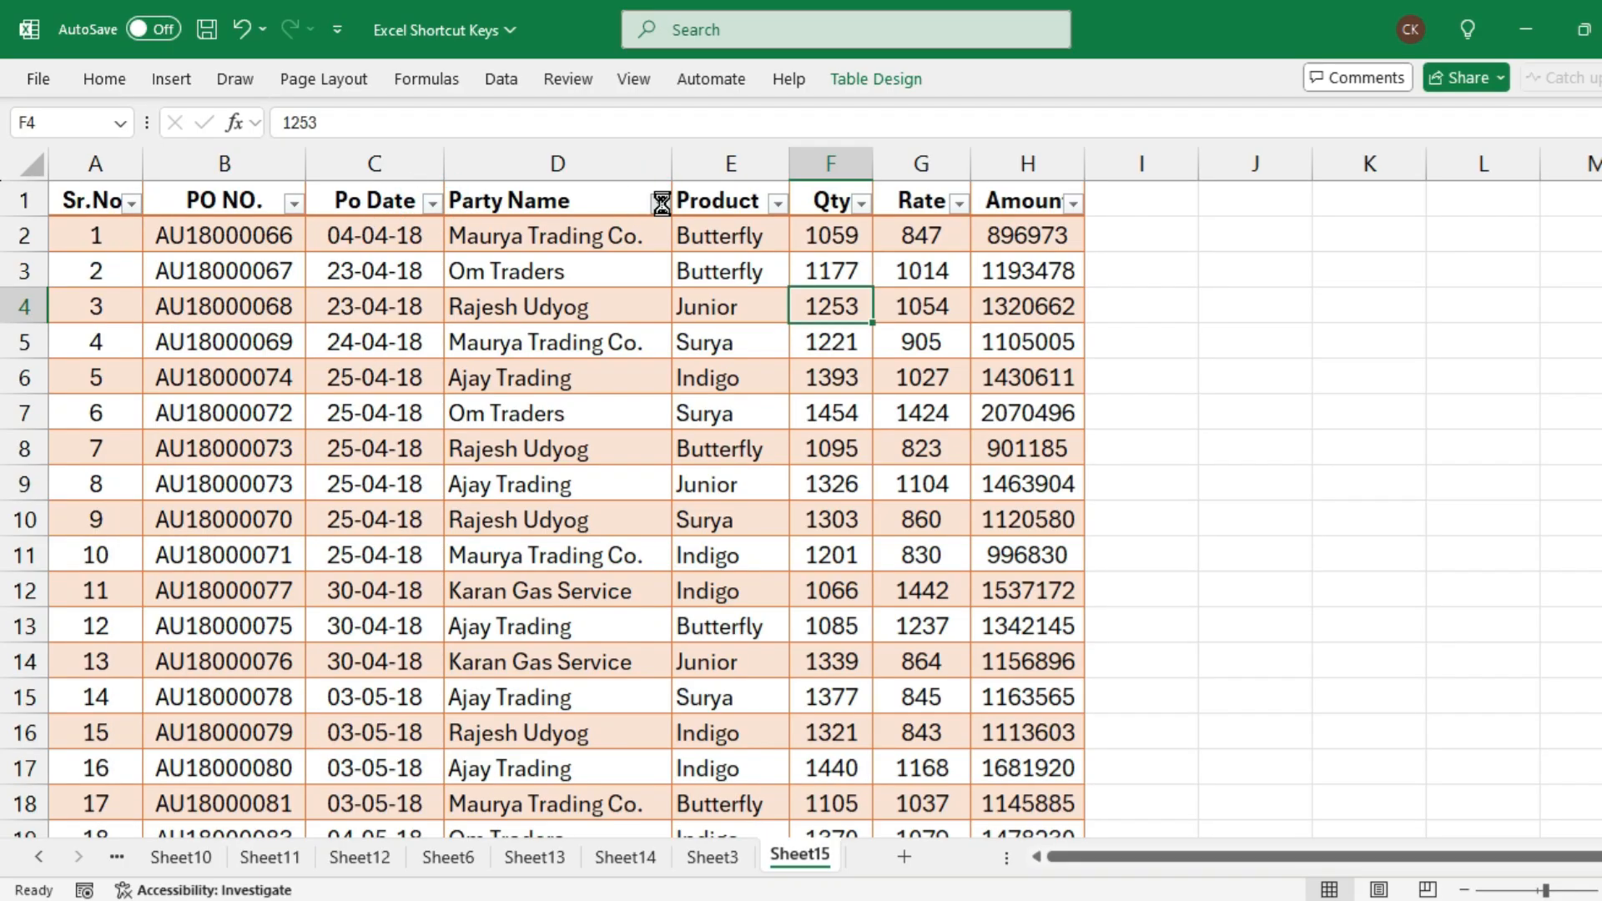
pyautogui.click(659, 204)
pyautogui.click(776, 205)
pyautogui.click(716, 269)
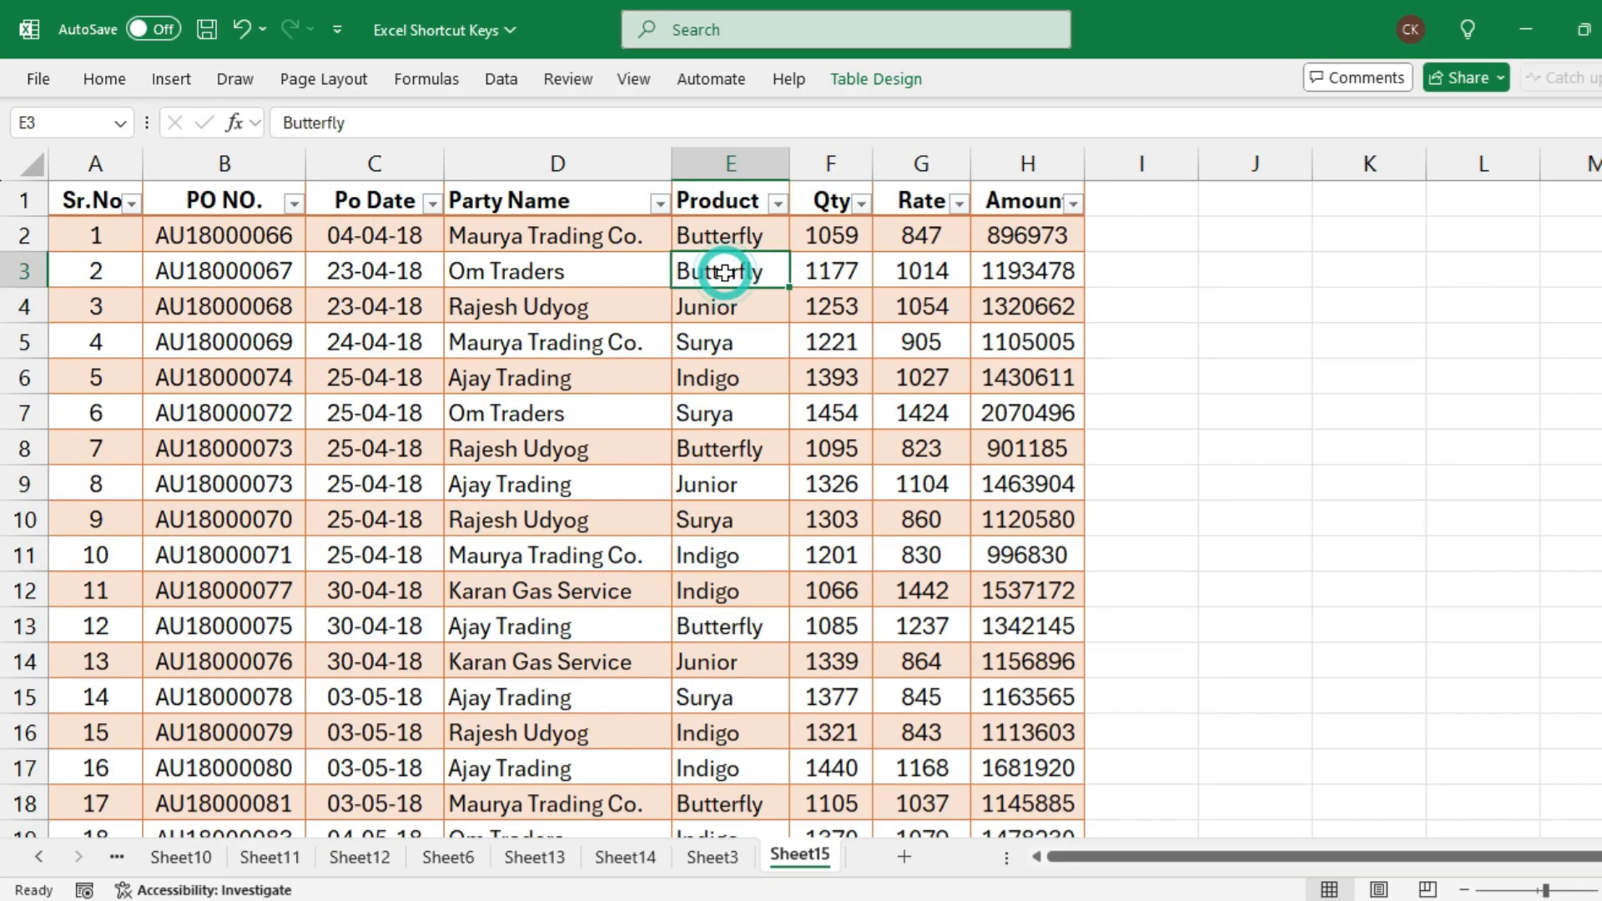
# Look through the table down to its last record, checking how the column headers behave further down
pyautogui.scroll(-5, 537, 458)
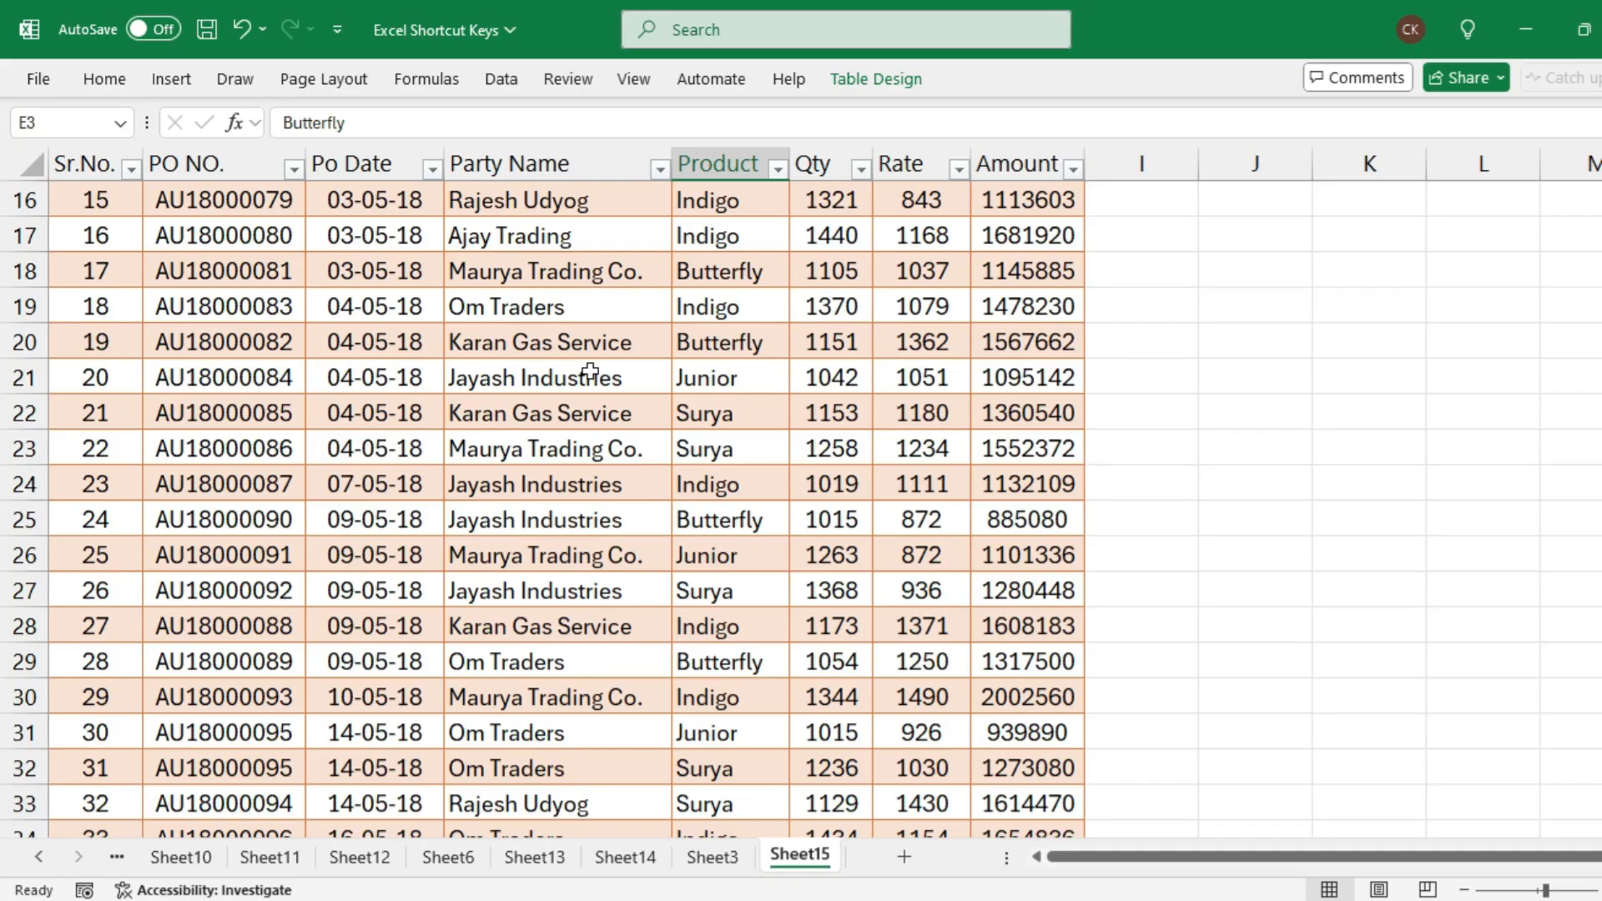
pyautogui.scroll(-11, 589, 375)
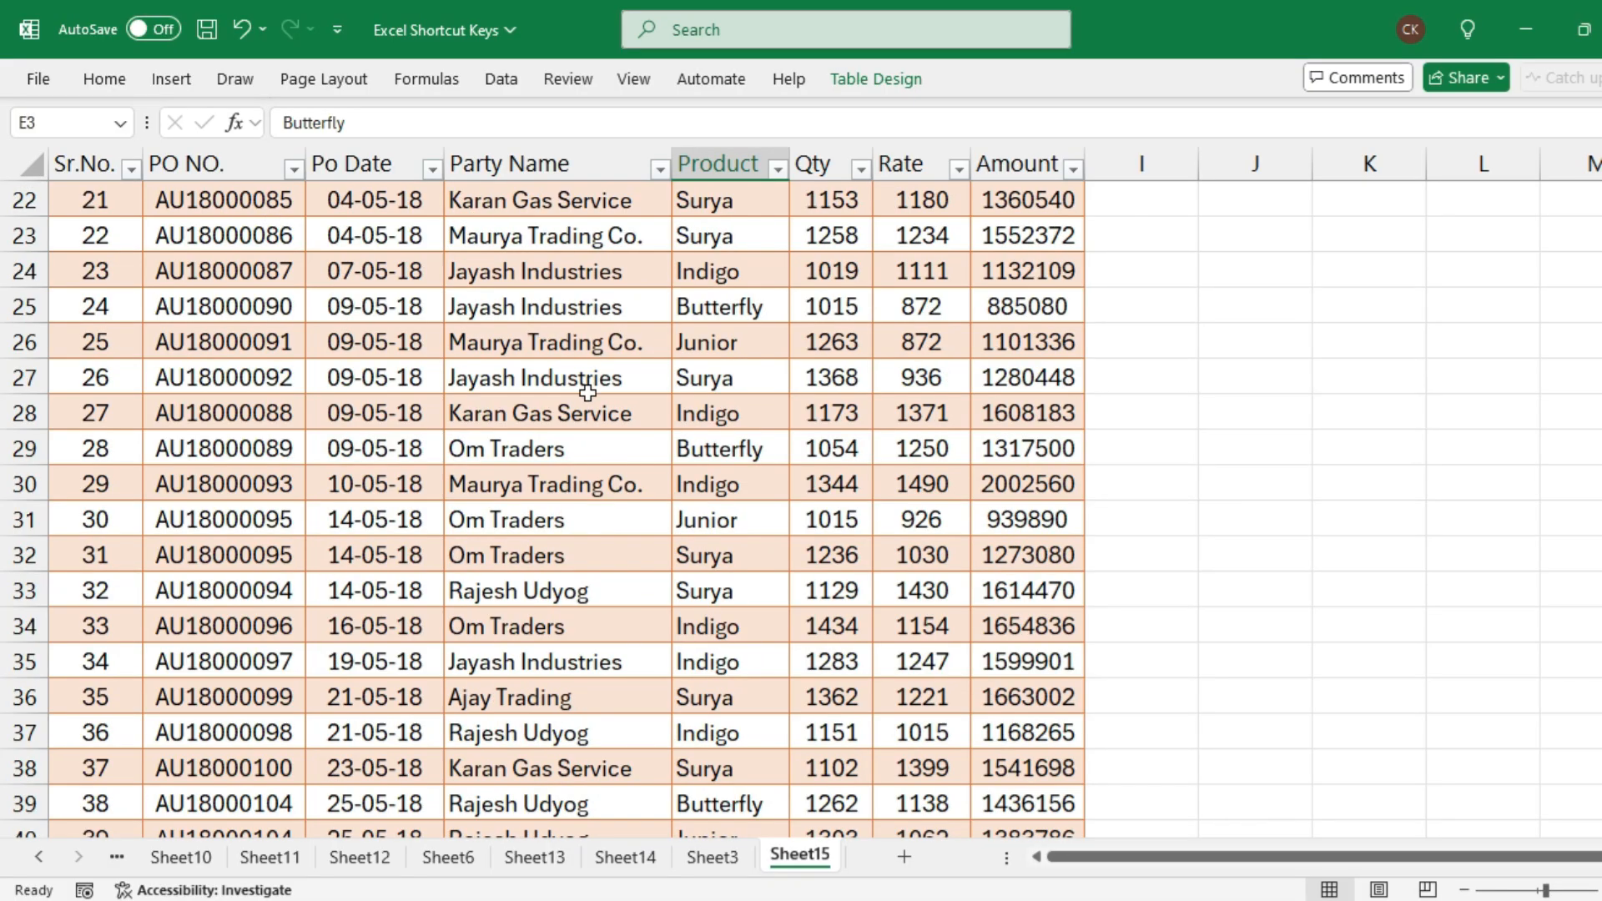
pyautogui.scroll(-6, 584, 376)
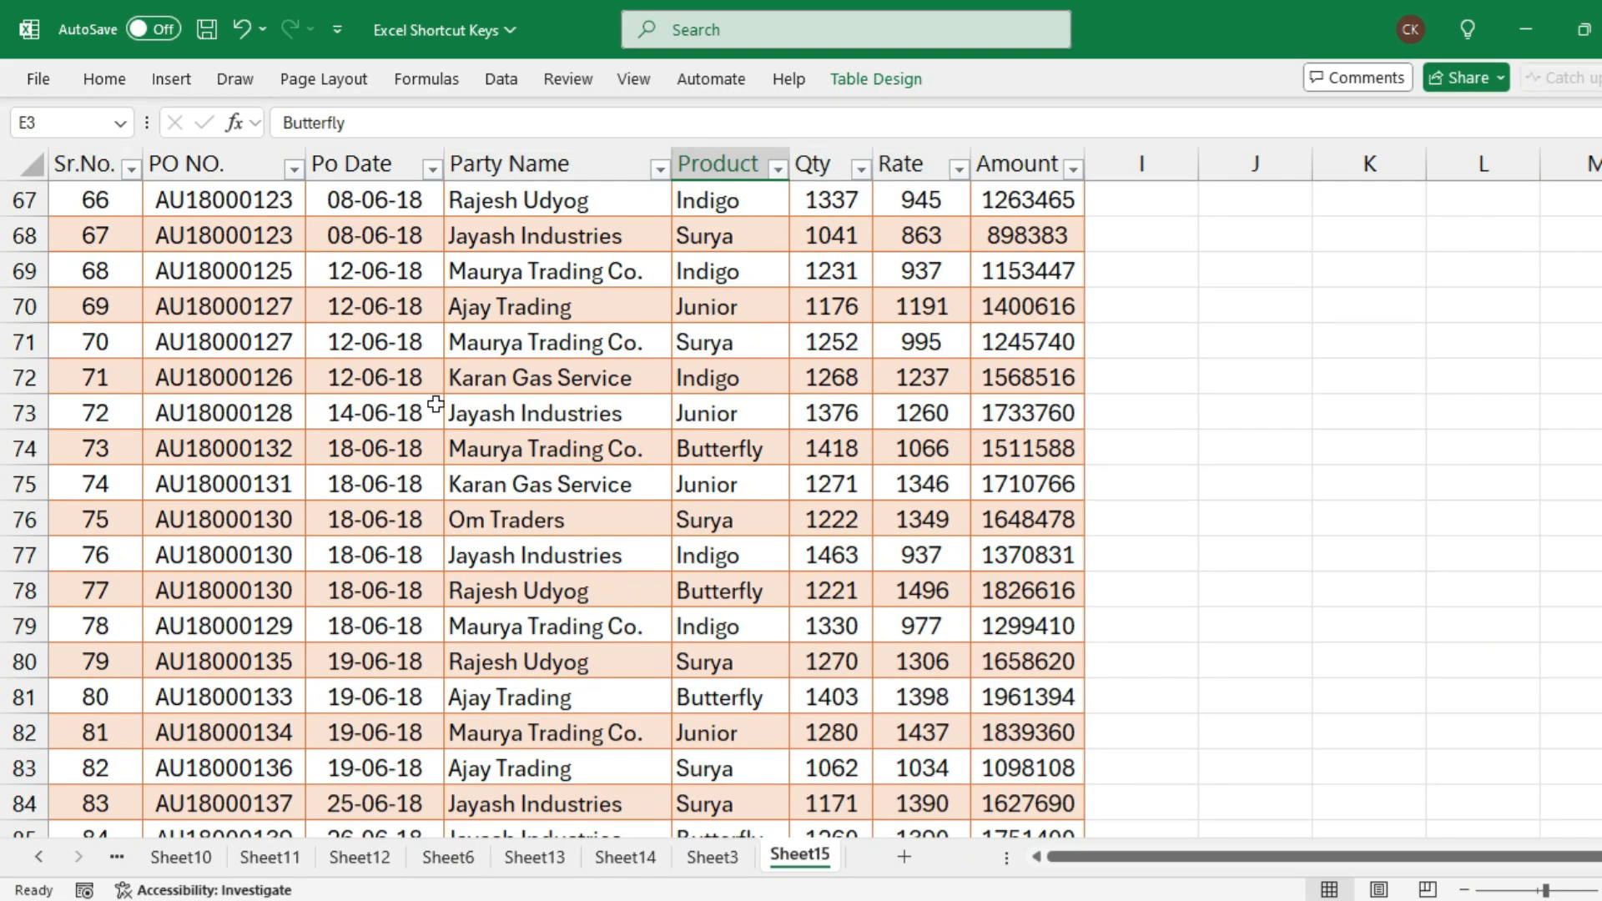
pyautogui.scroll(6, 473, 401)
pyautogui.scroll(-20, 576, 493)
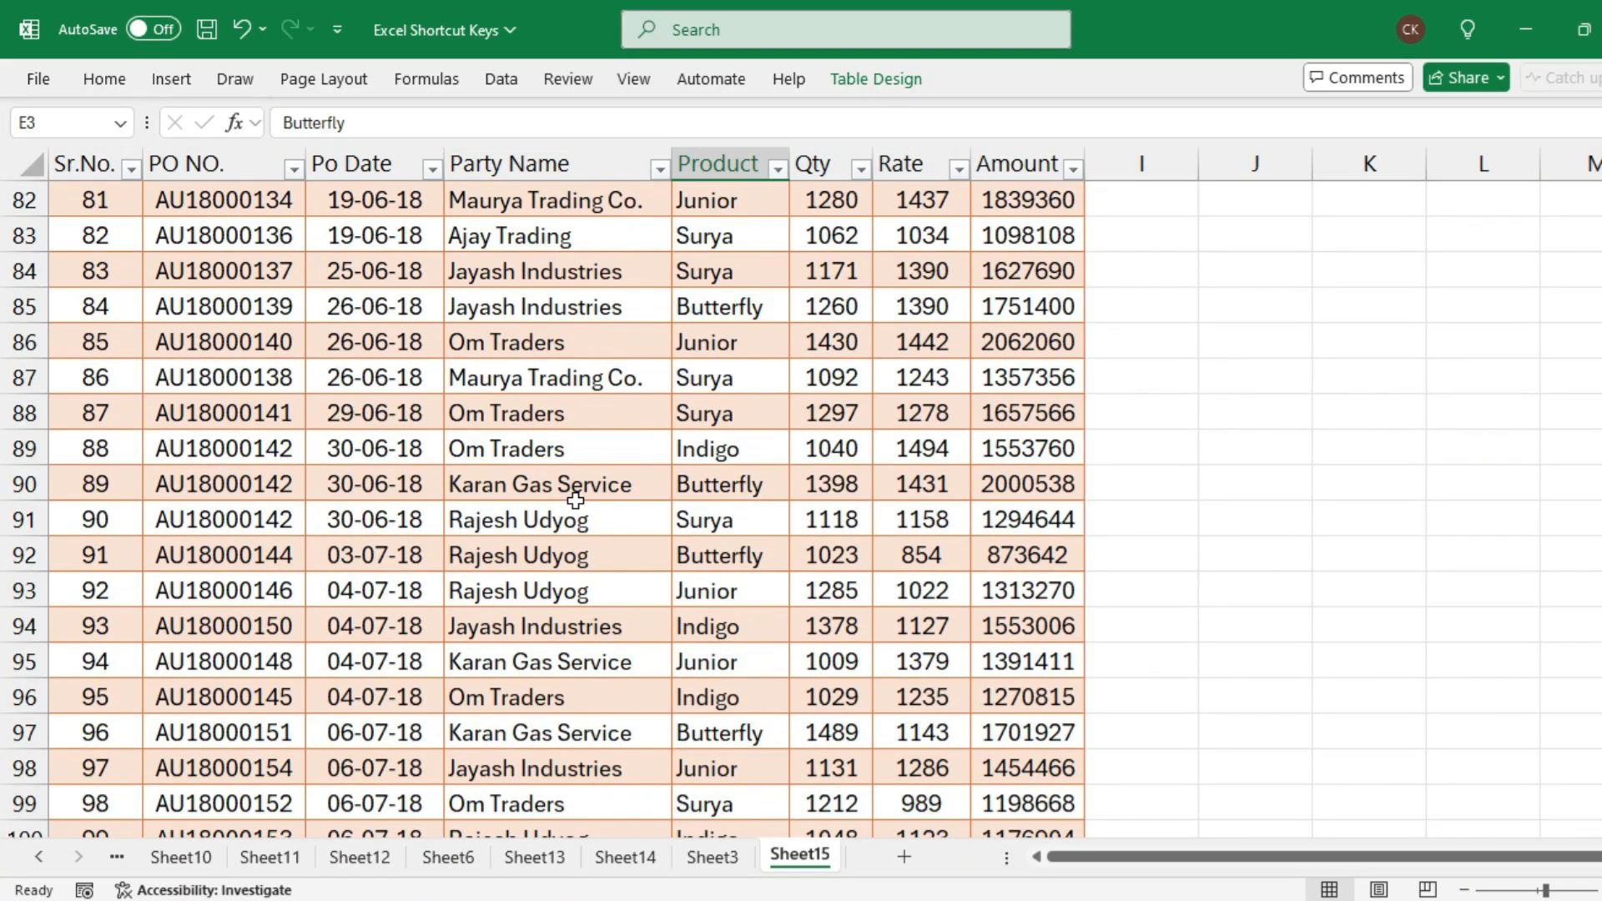
pyautogui.scroll(-20, 576, 495)
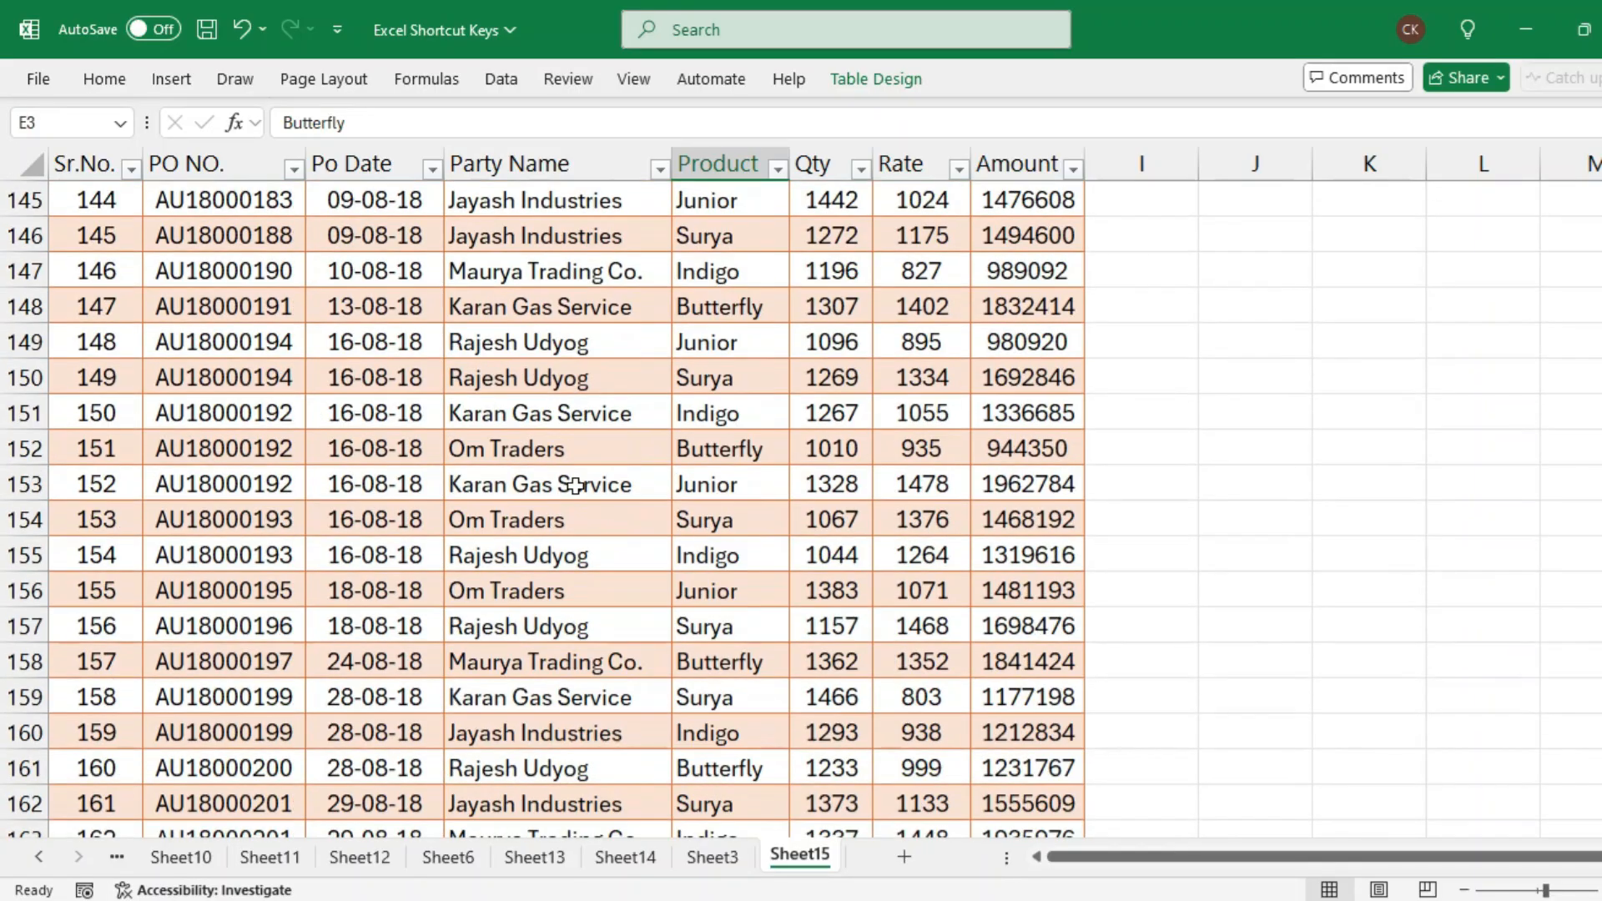
pyautogui.scroll(-20, 580, 482)
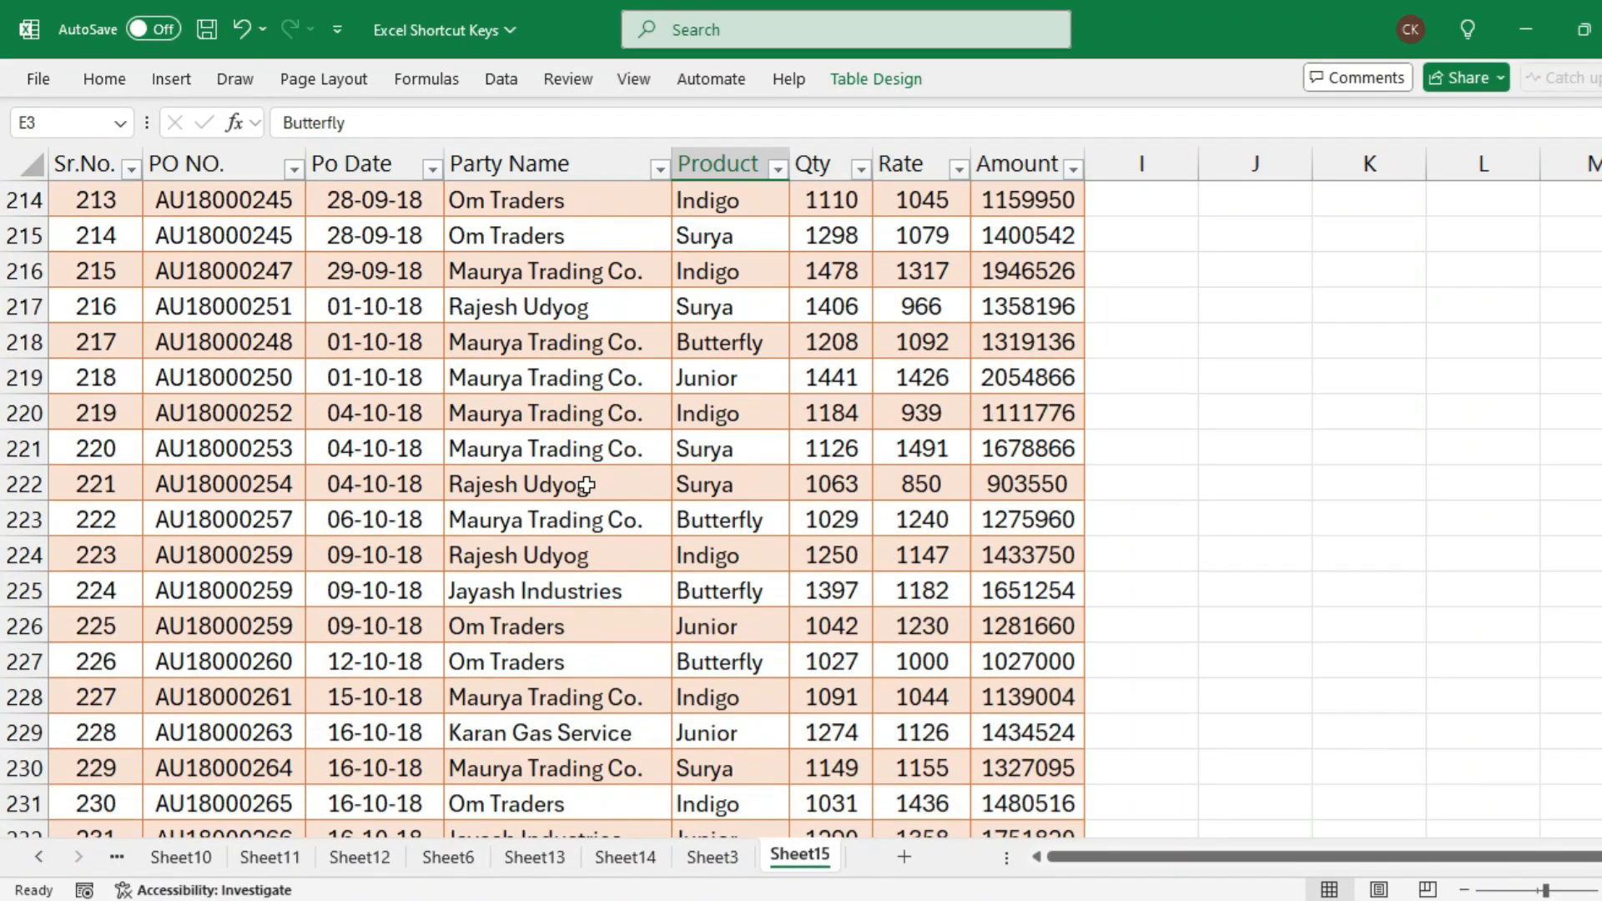
pyautogui.scroll(-17, 589, 483)
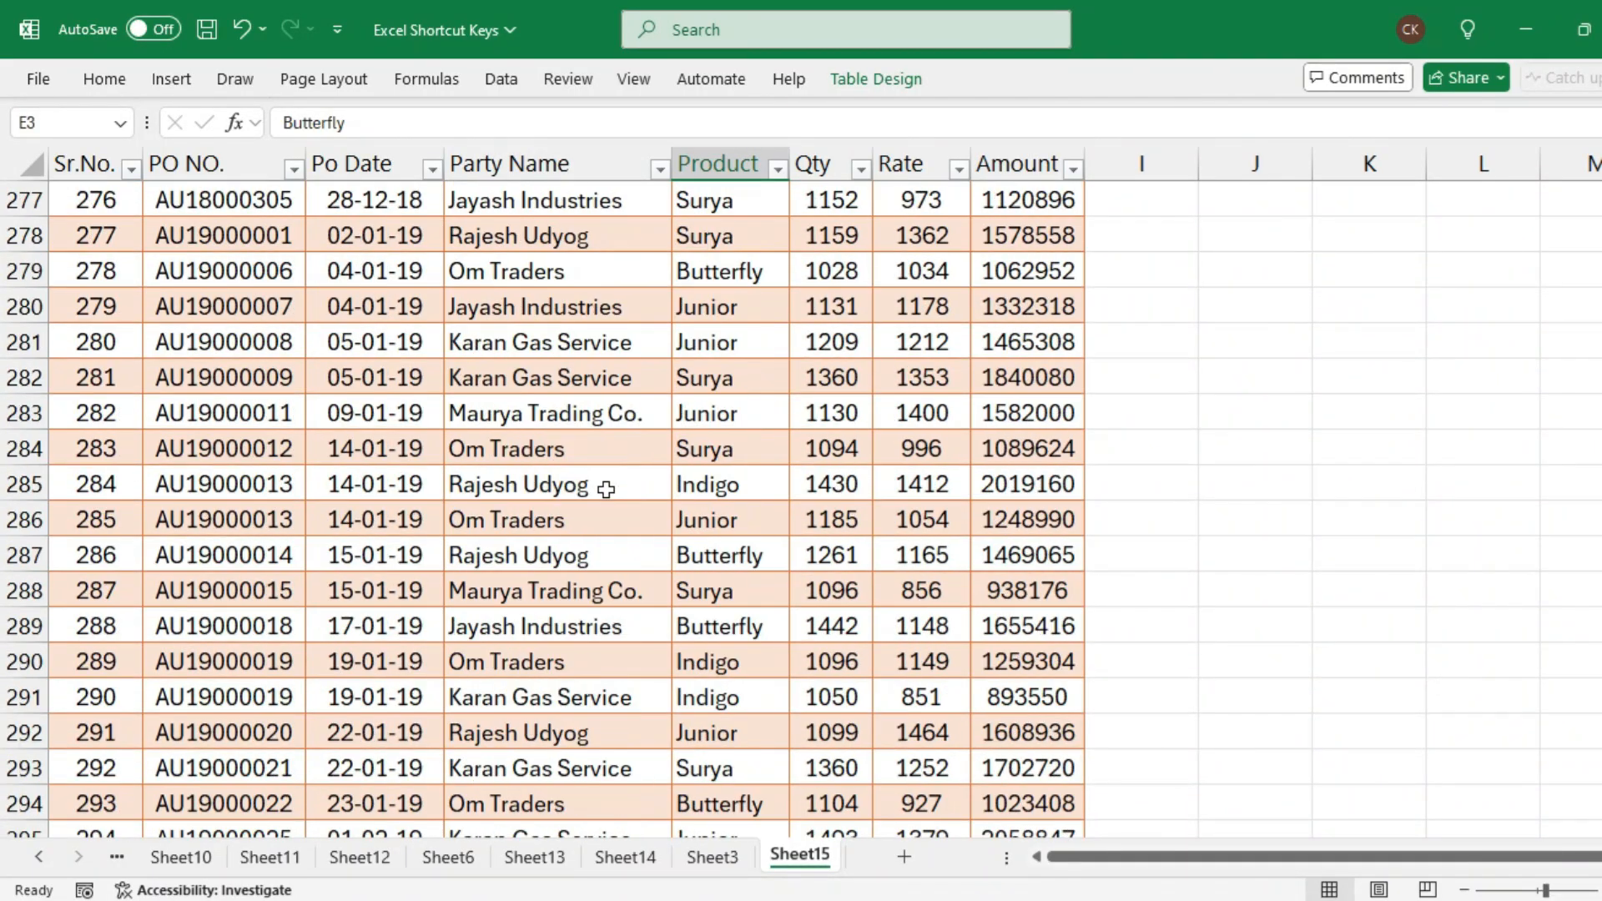
pyautogui.scroll(-20, 605, 490)
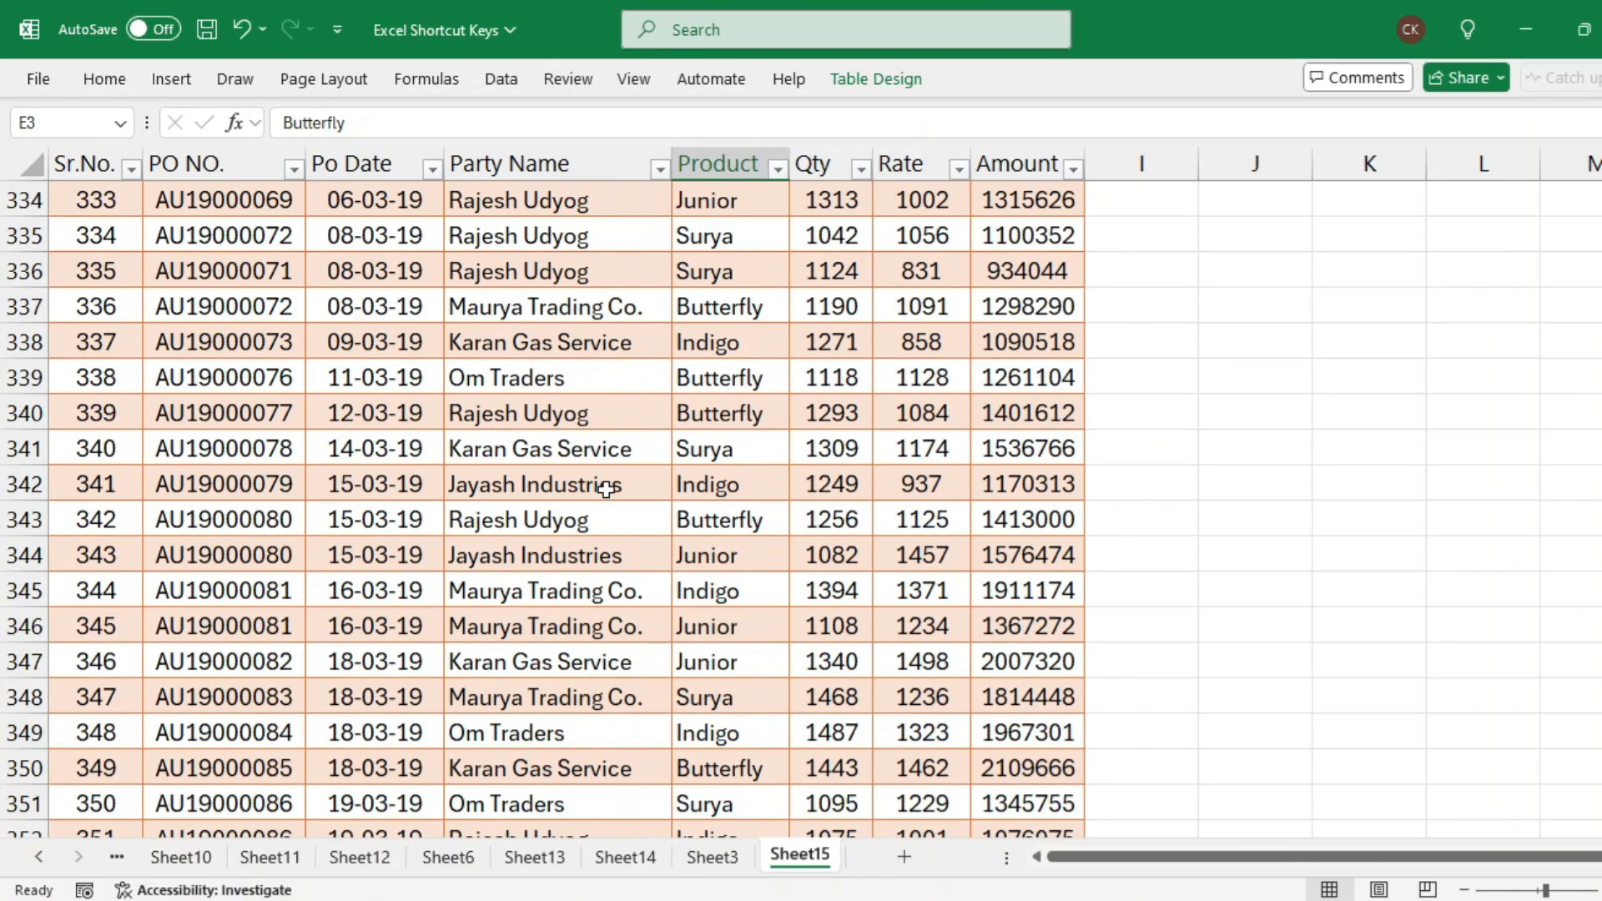
pyautogui.scroll(-4, 607, 491)
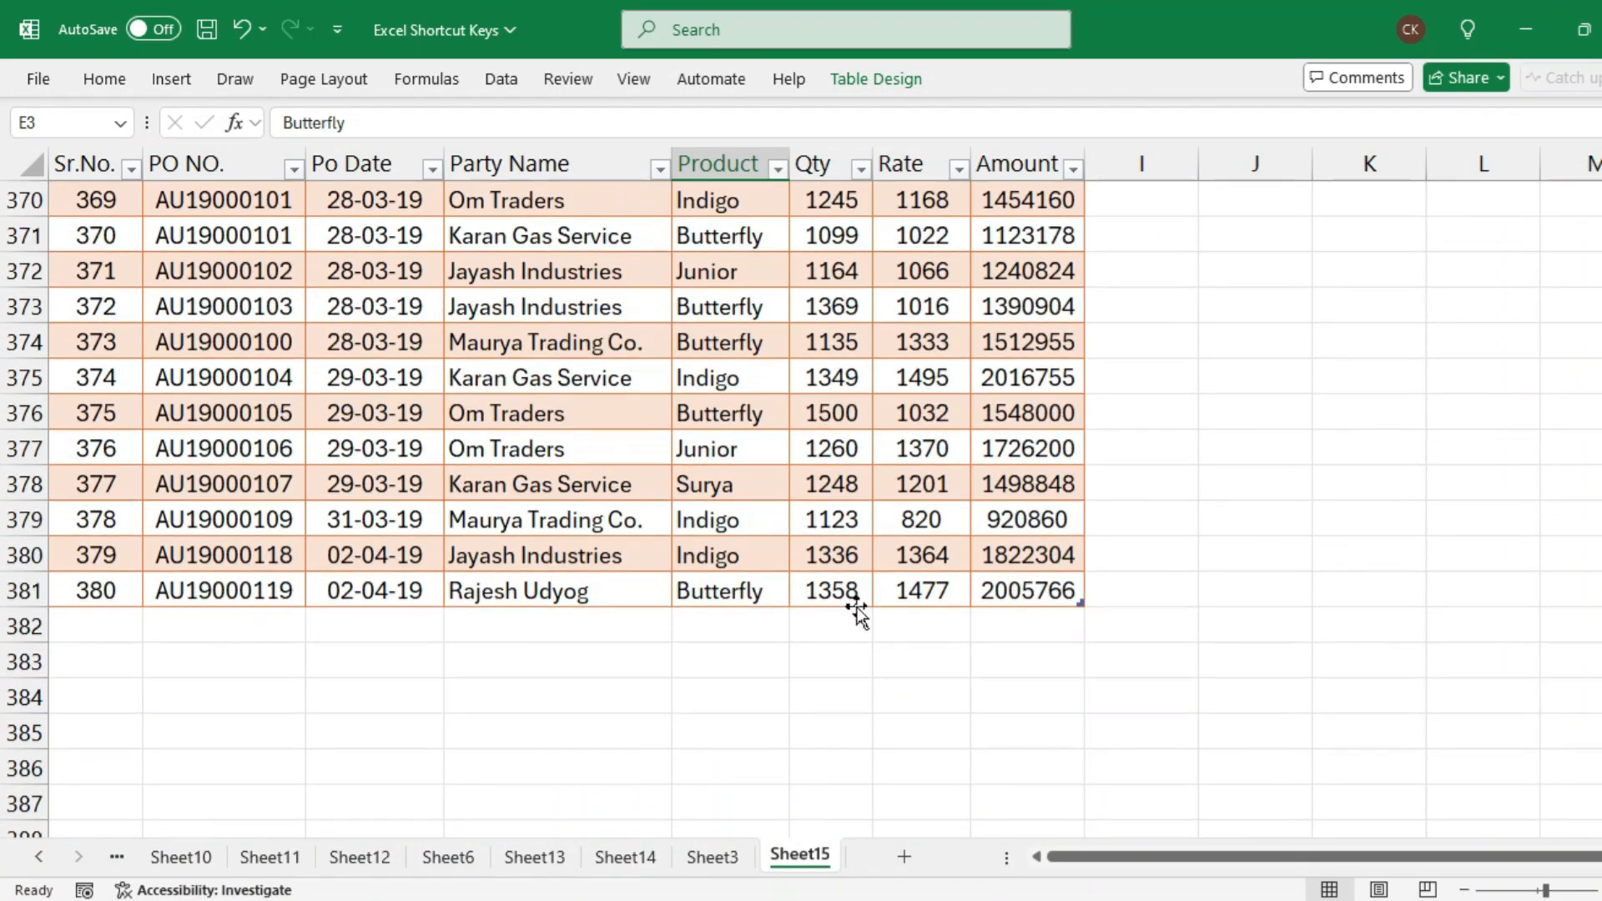
# Add a total row beneath the table's last record
pyautogui.click(1008, 589)
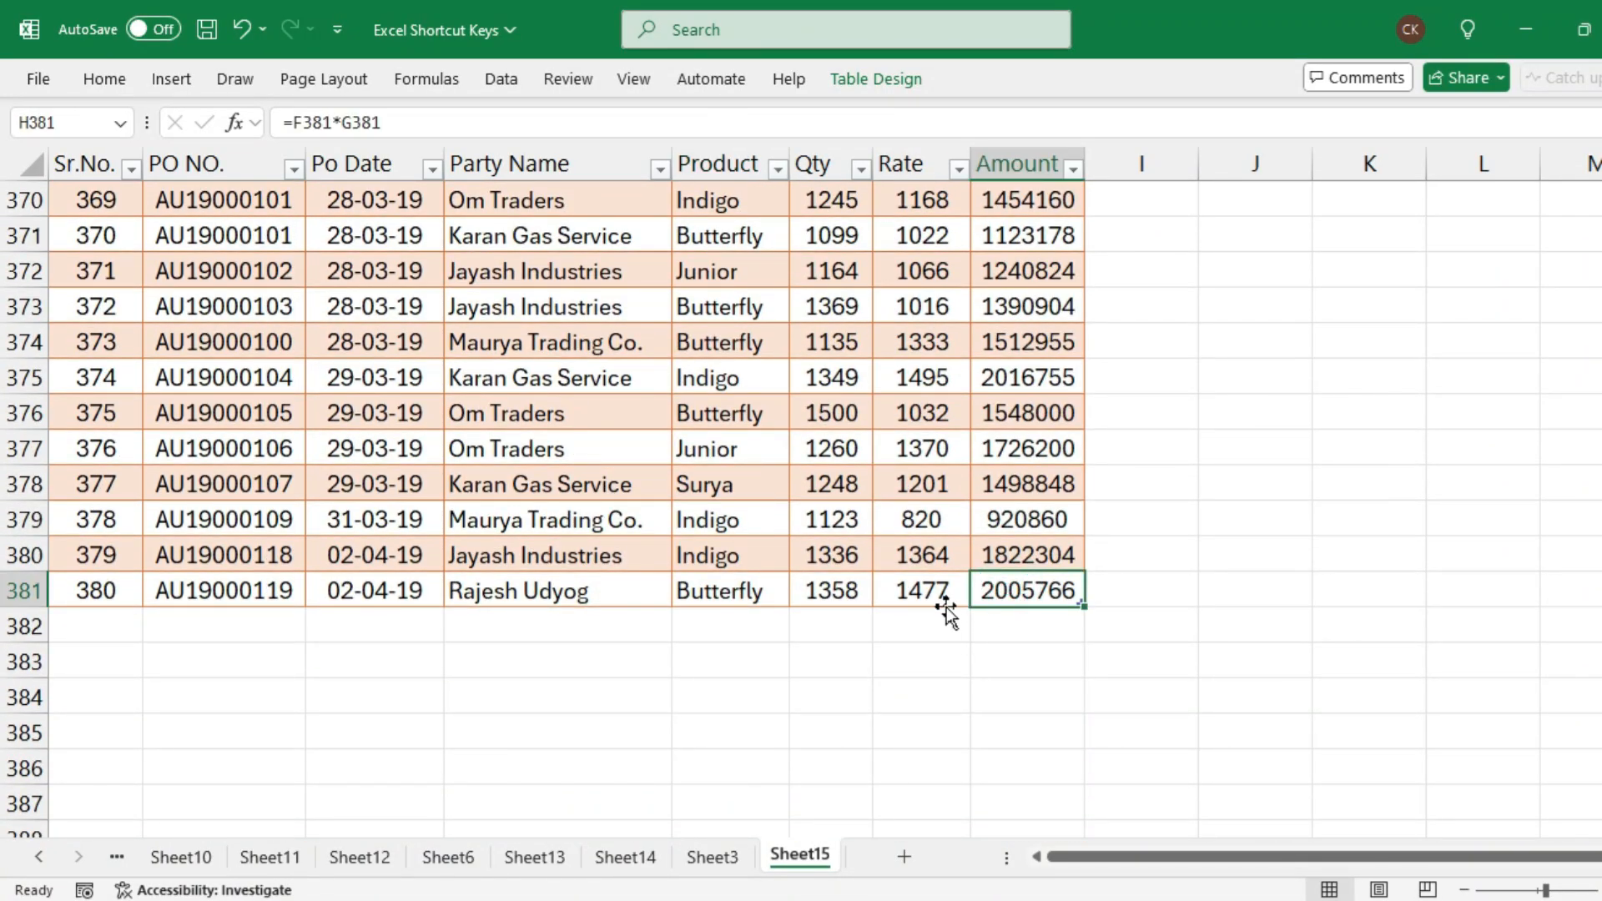
pyautogui.click(841, 586)
pyautogui.moveTo(401, 618); pyautogui.dragTo(1008, 625)
pyautogui.click(626, 544)
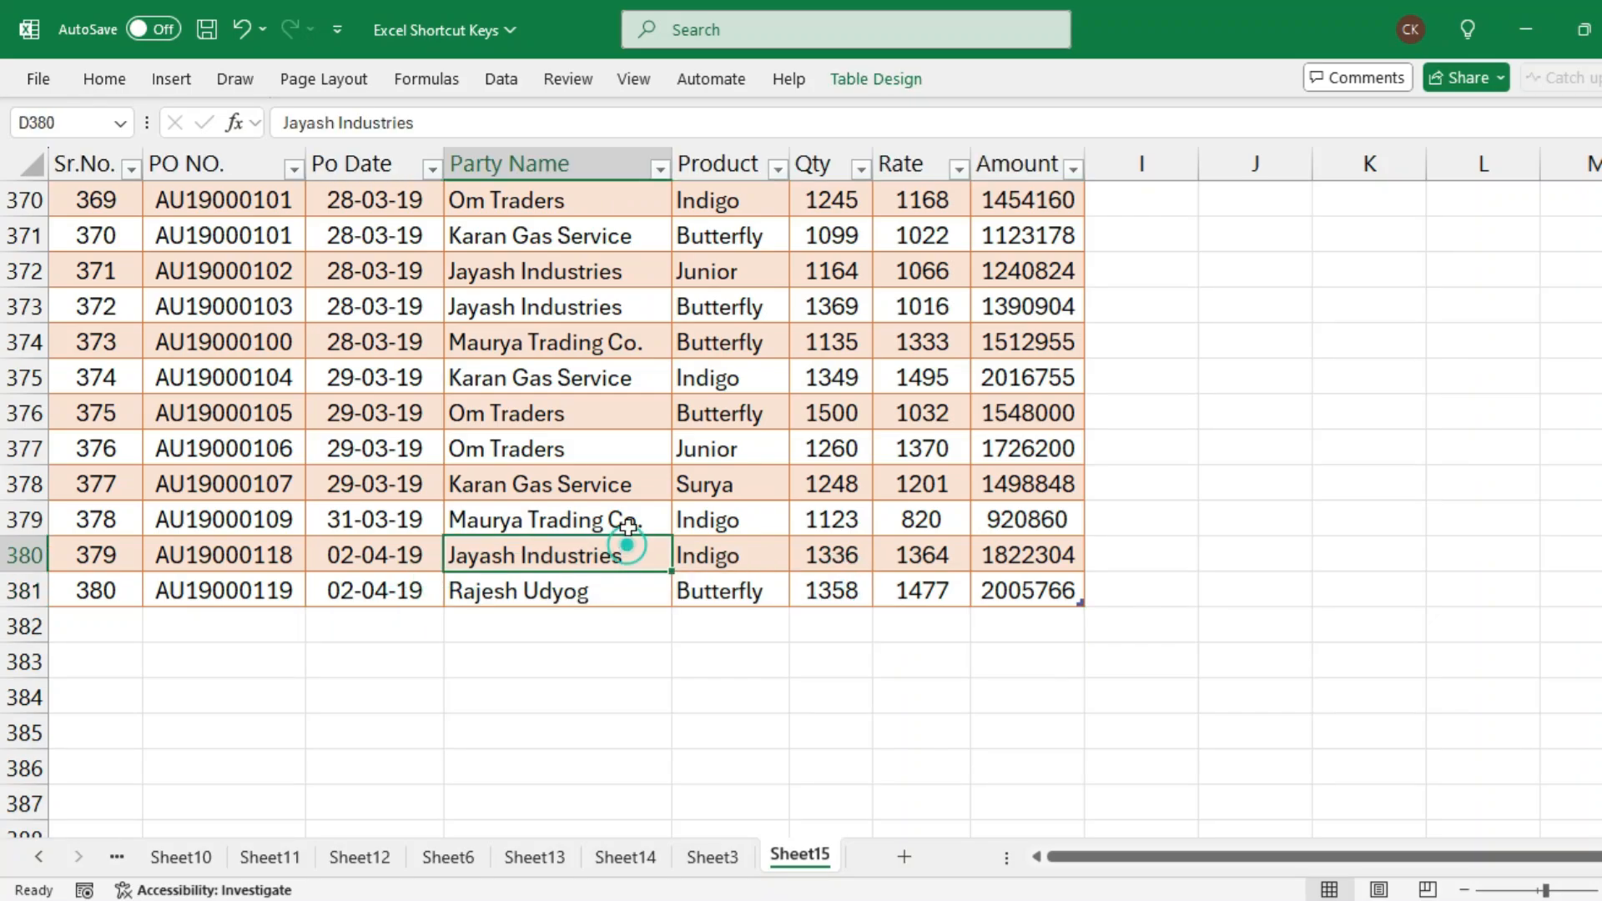
pyautogui.click(685, 444)
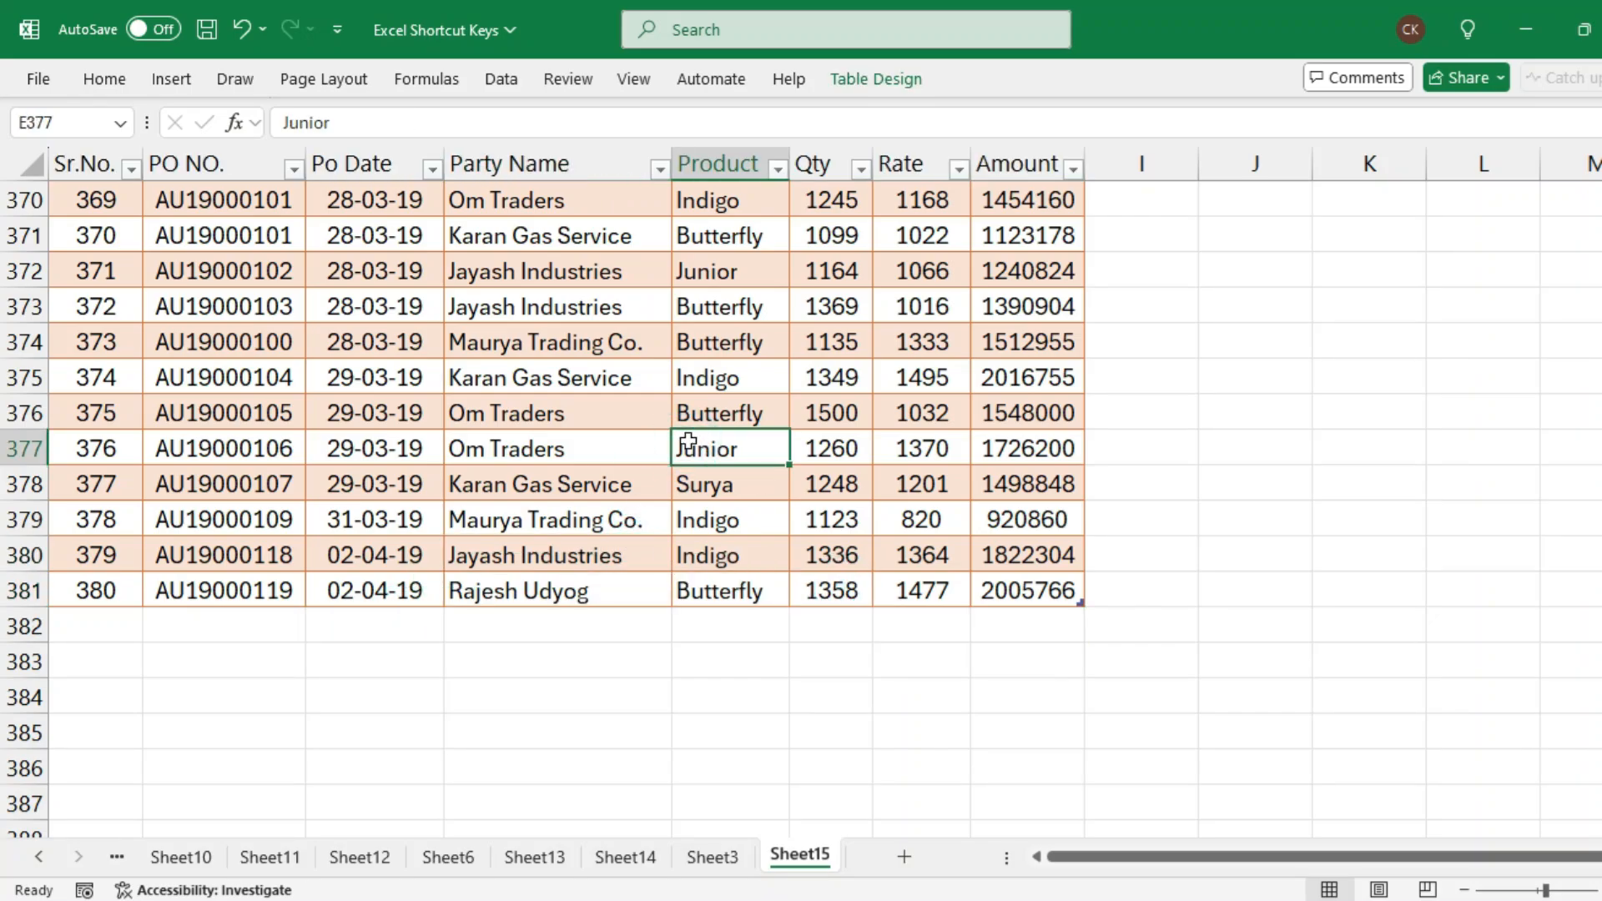
pyautogui.click(874, 80)
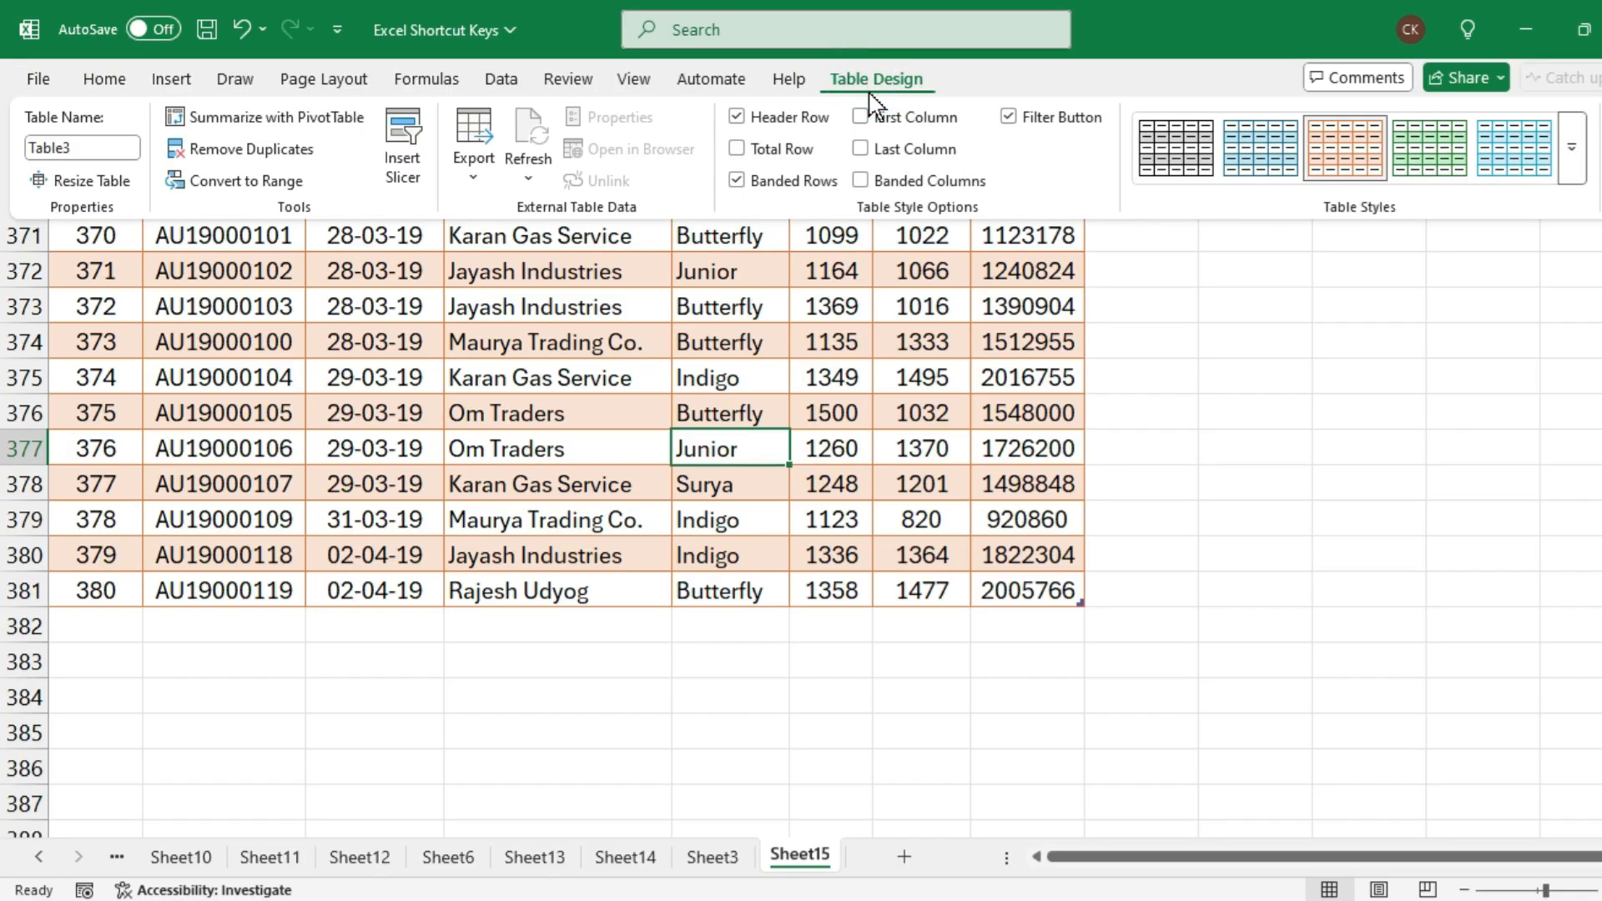
pyautogui.click(736, 156)
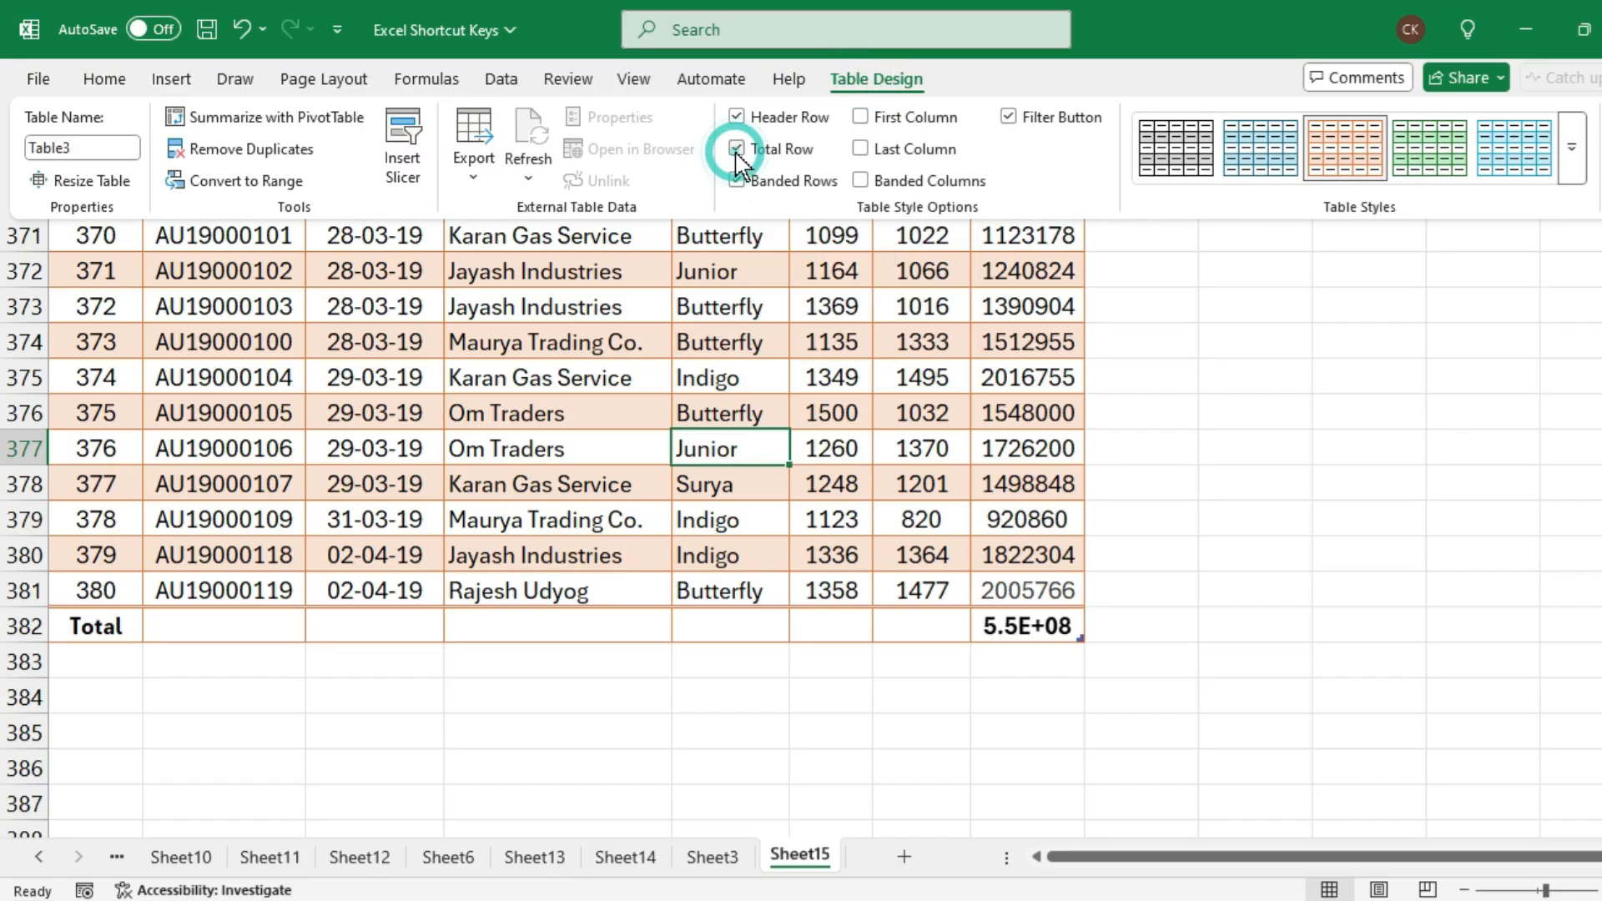
# Autofit the Amount column and inspect the formula in its total cell
pyautogui.click(98, 626)
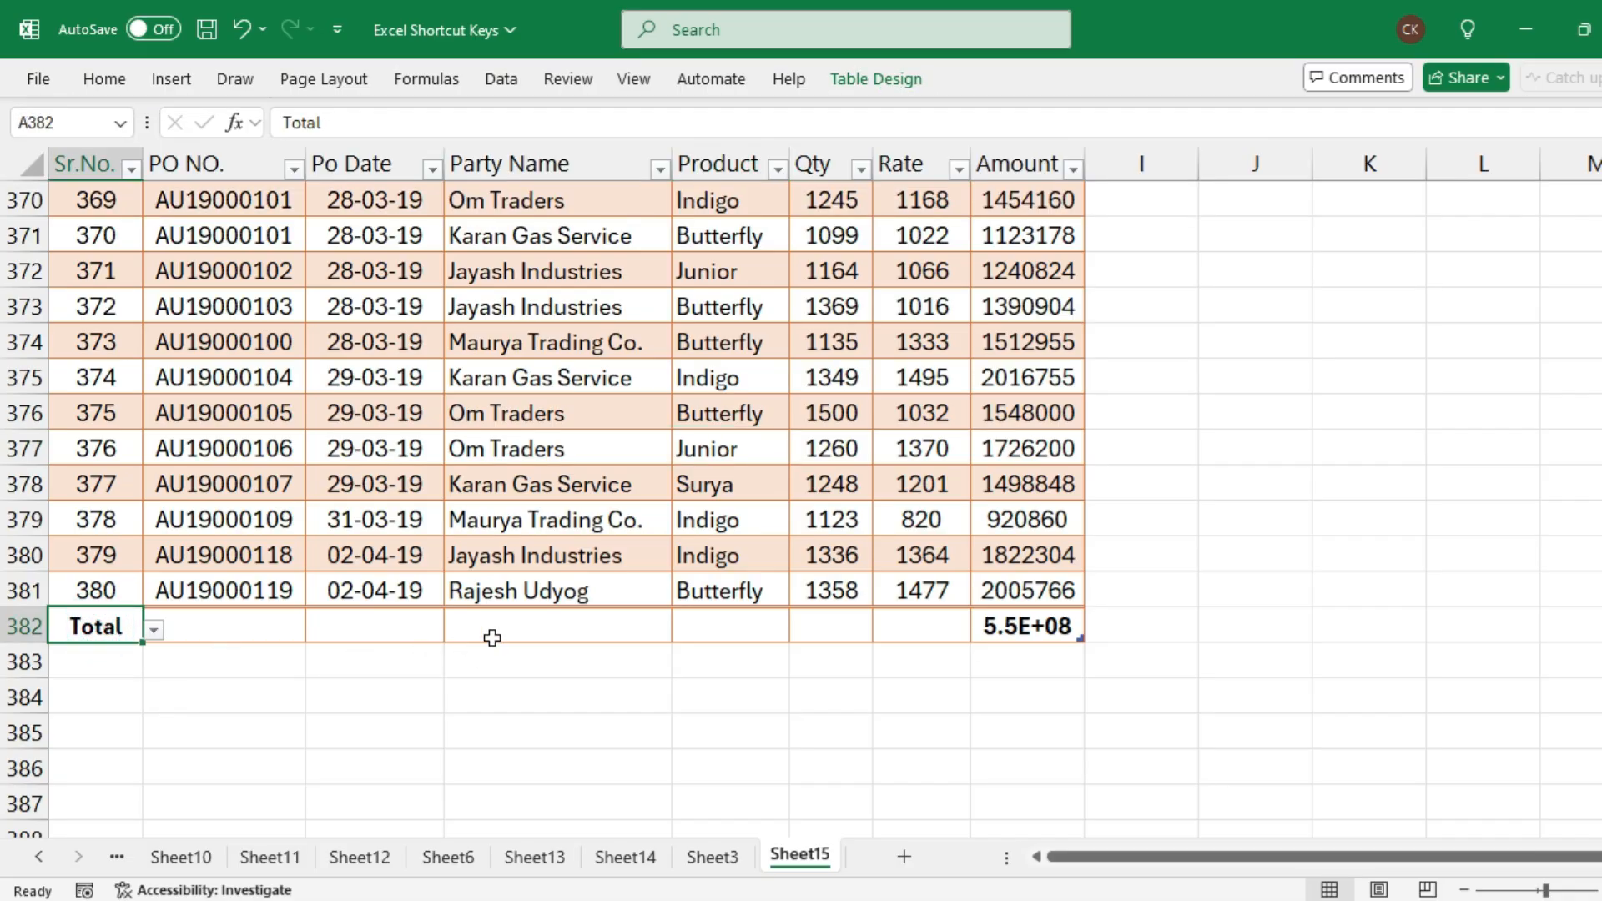
pyautogui.doubleClick(1084, 159)
pyautogui.click(1041, 632)
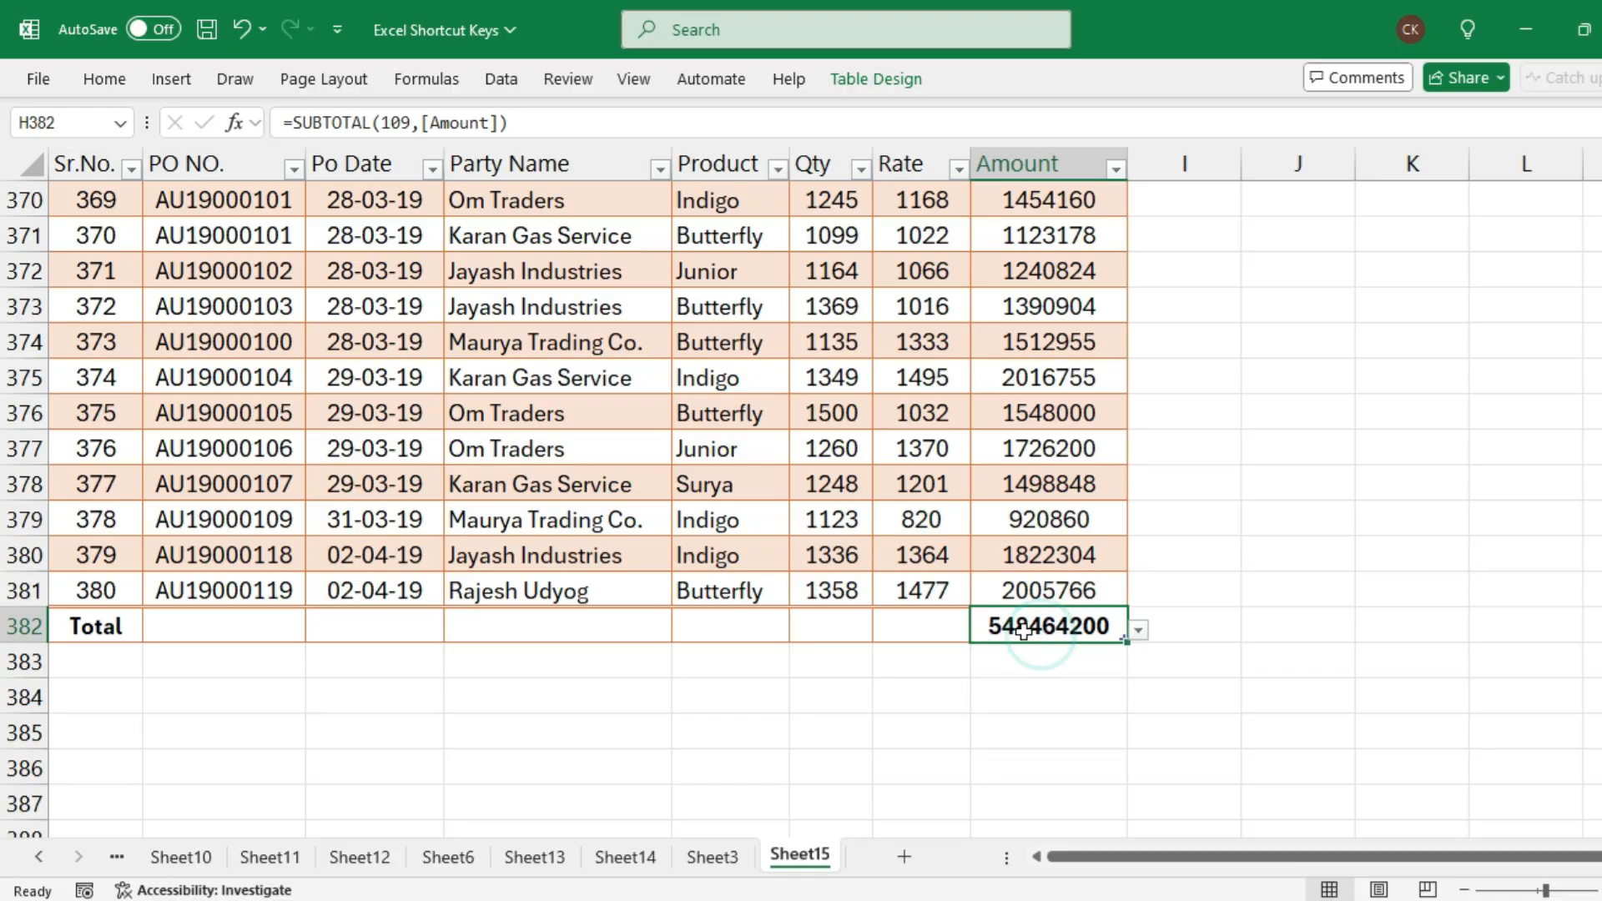
# Set the Qty column's total in F382 to Sum and autofit the column
pyautogui.click(841, 631)
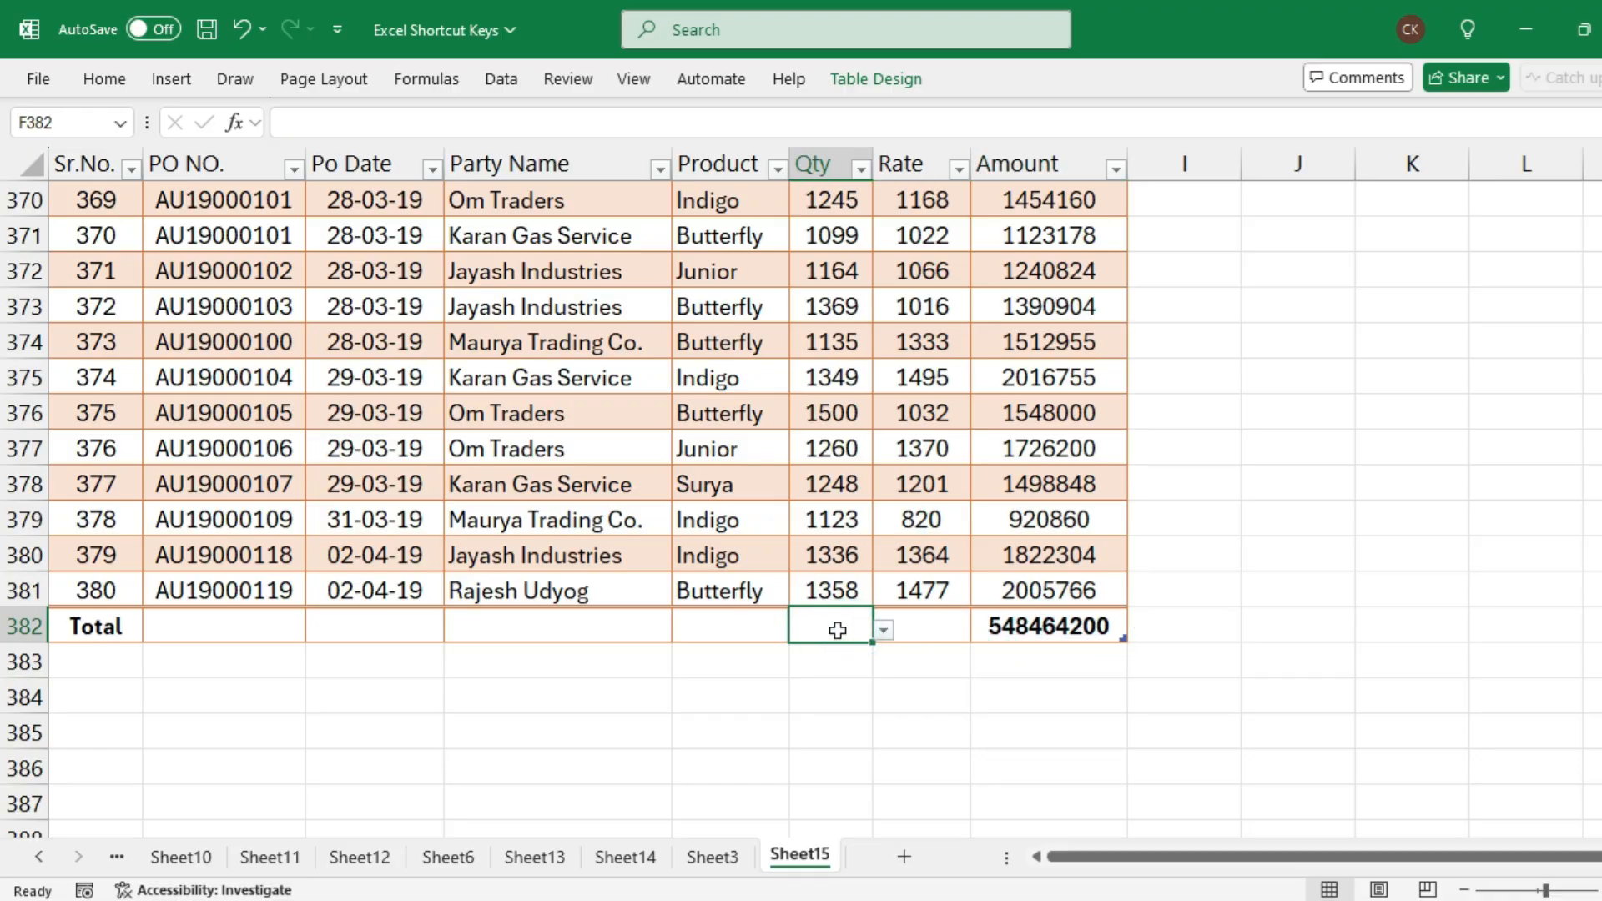
pyautogui.click(820, 630)
pyautogui.click(883, 630)
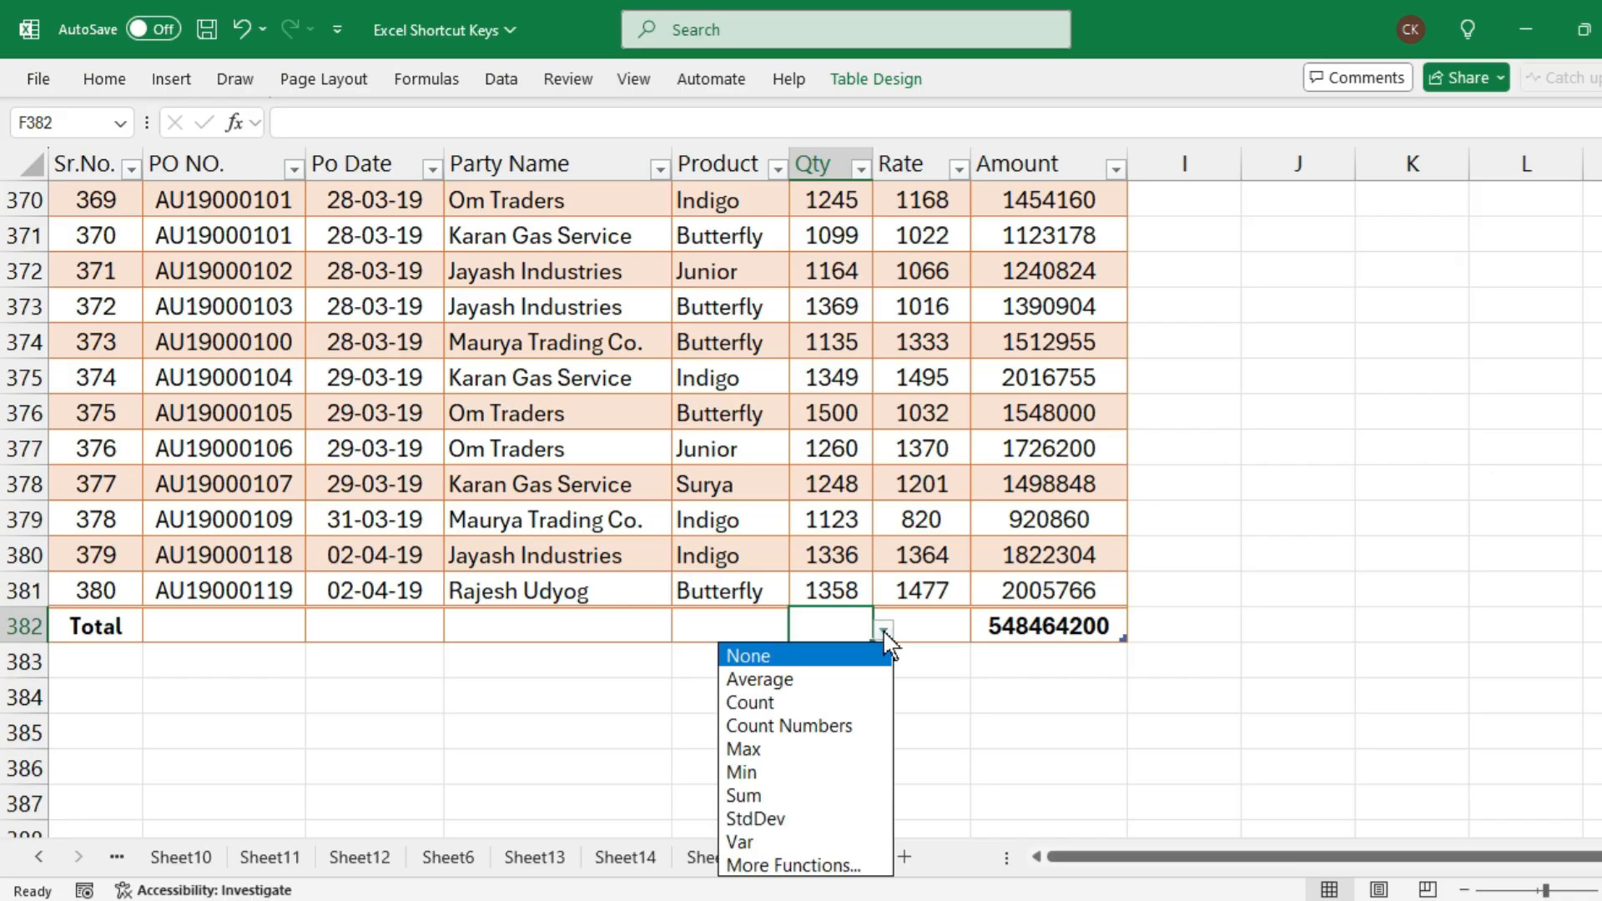
pyautogui.click(793, 803)
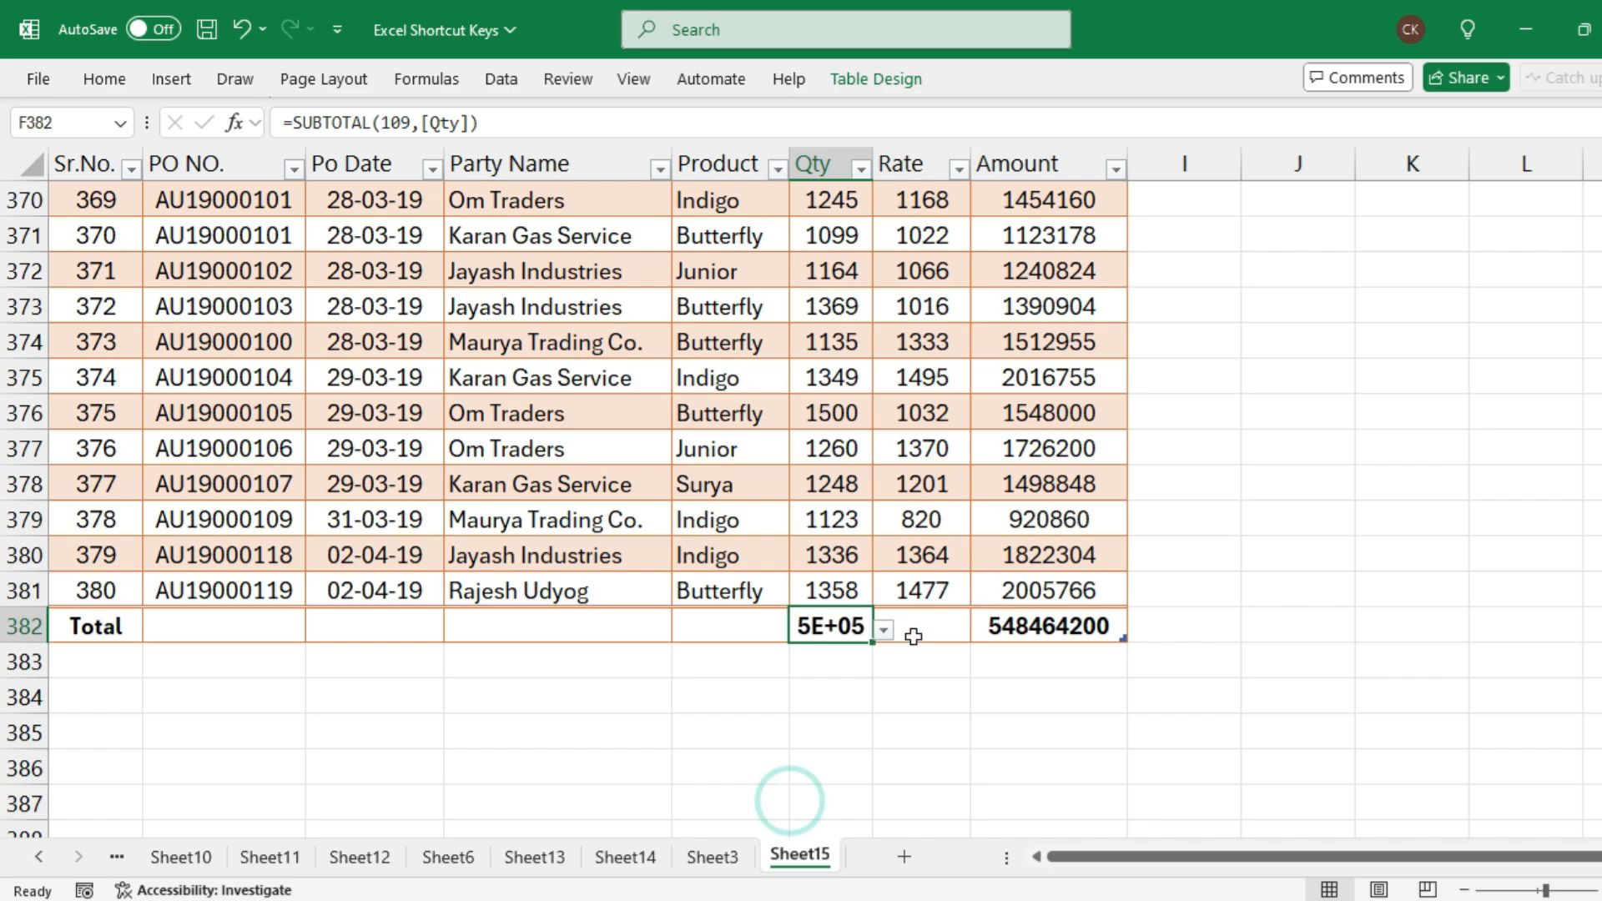
pyautogui.doubleClick(868, 151)
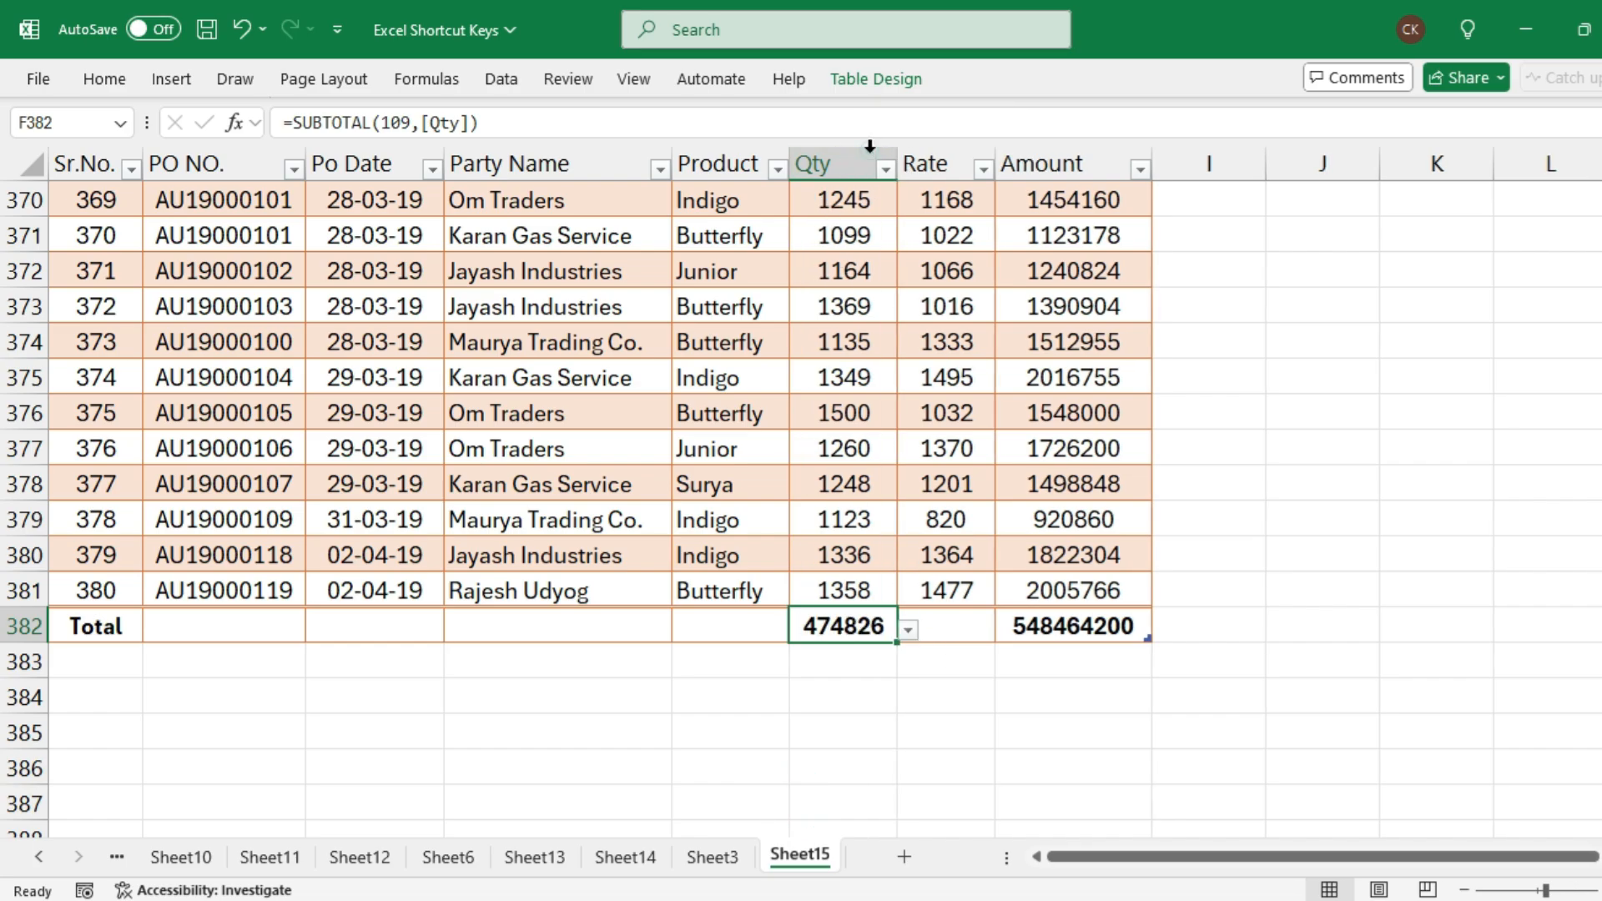
# Set the Rate column's total in G382 to Max and clear that cell again
pyautogui.click(936, 627)
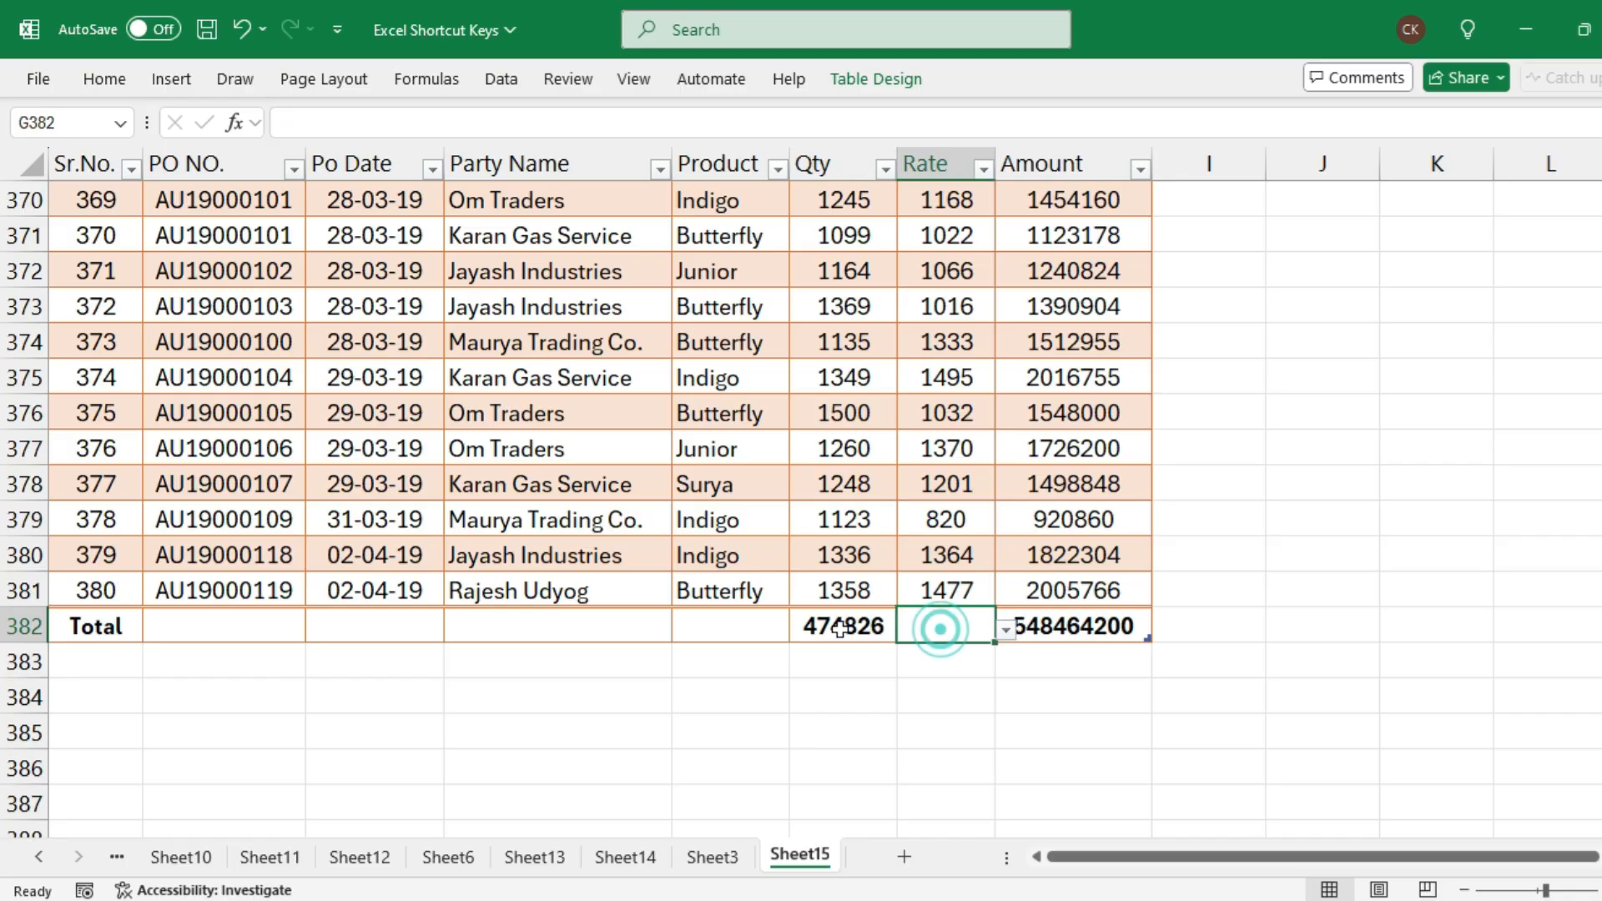
pyautogui.click(835, 630)
pyautogui.click(961, 625)
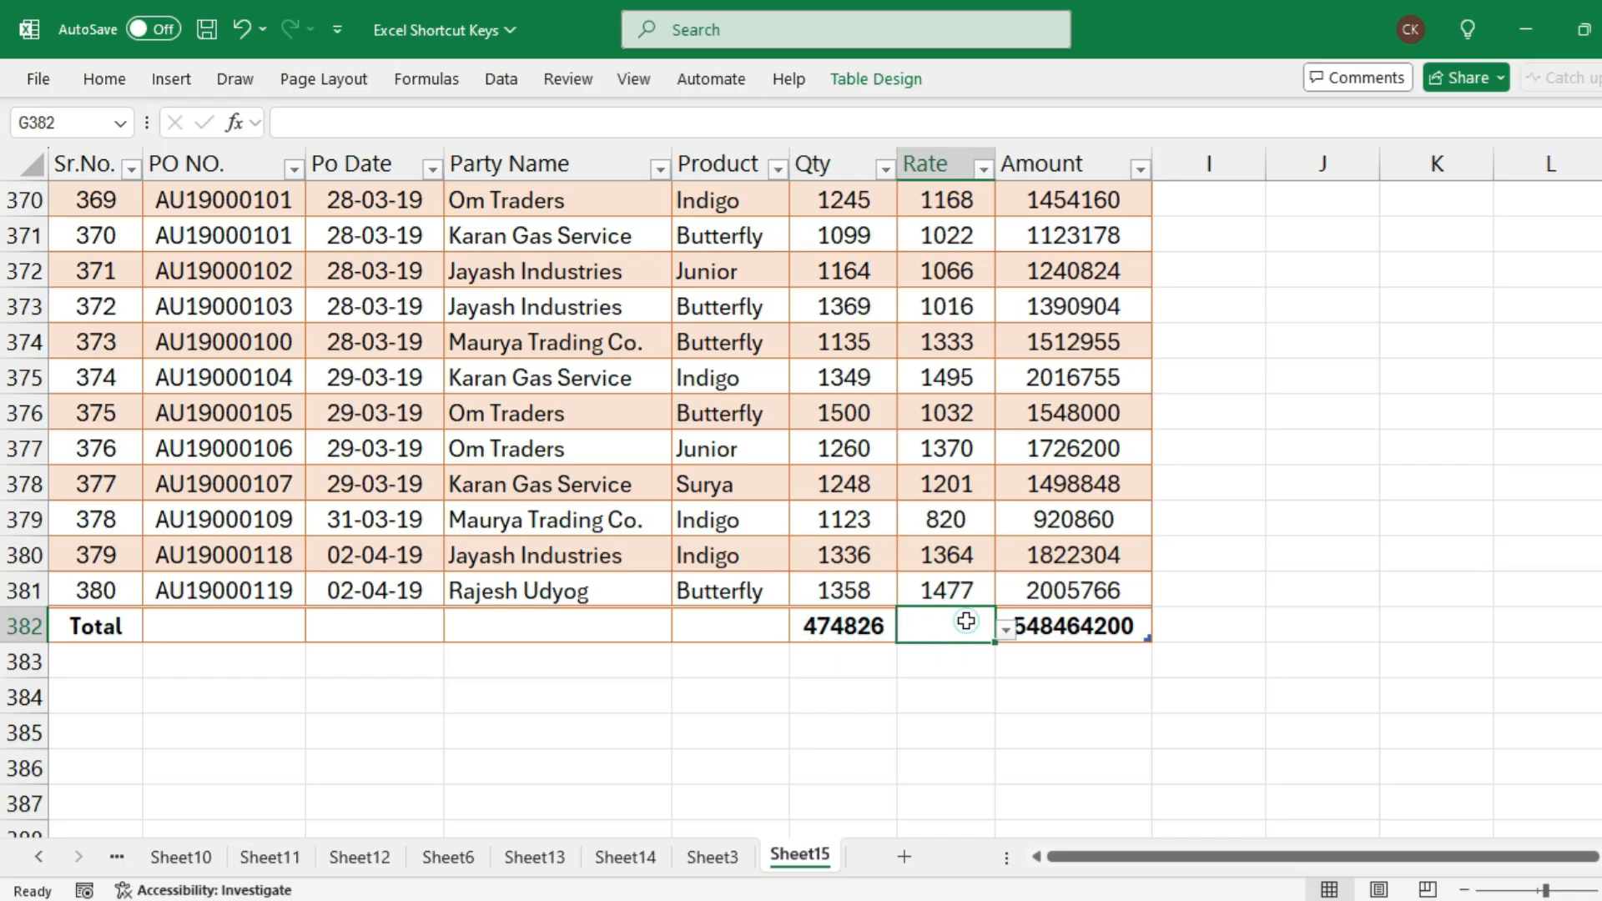
pyautogui.click(1004, 632)
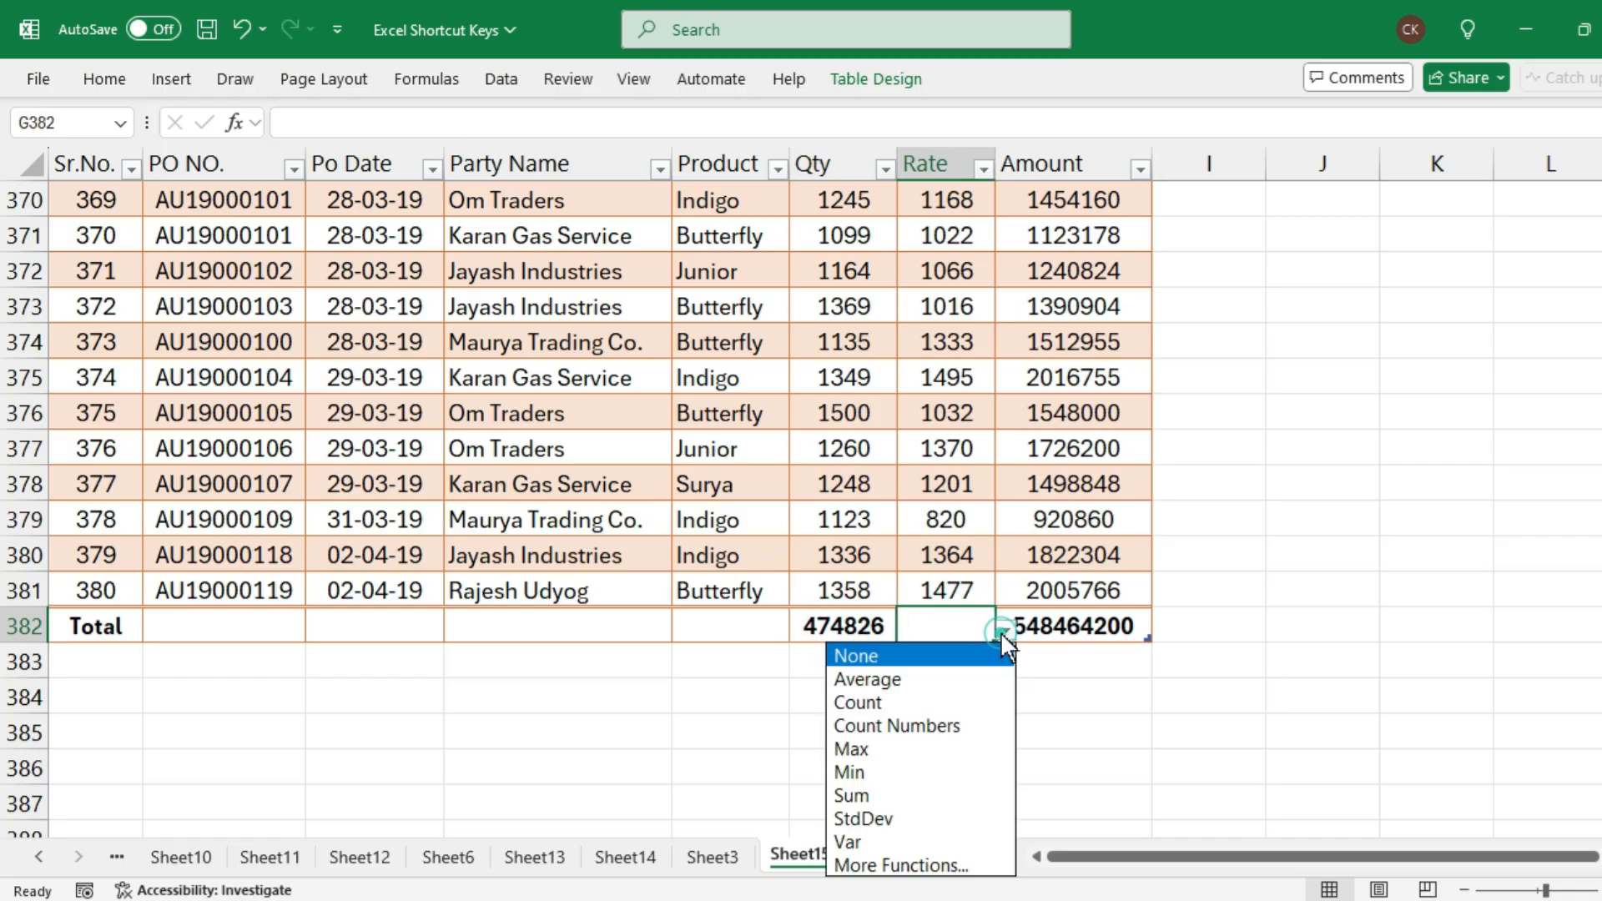
pyautogui.click(935, 751)
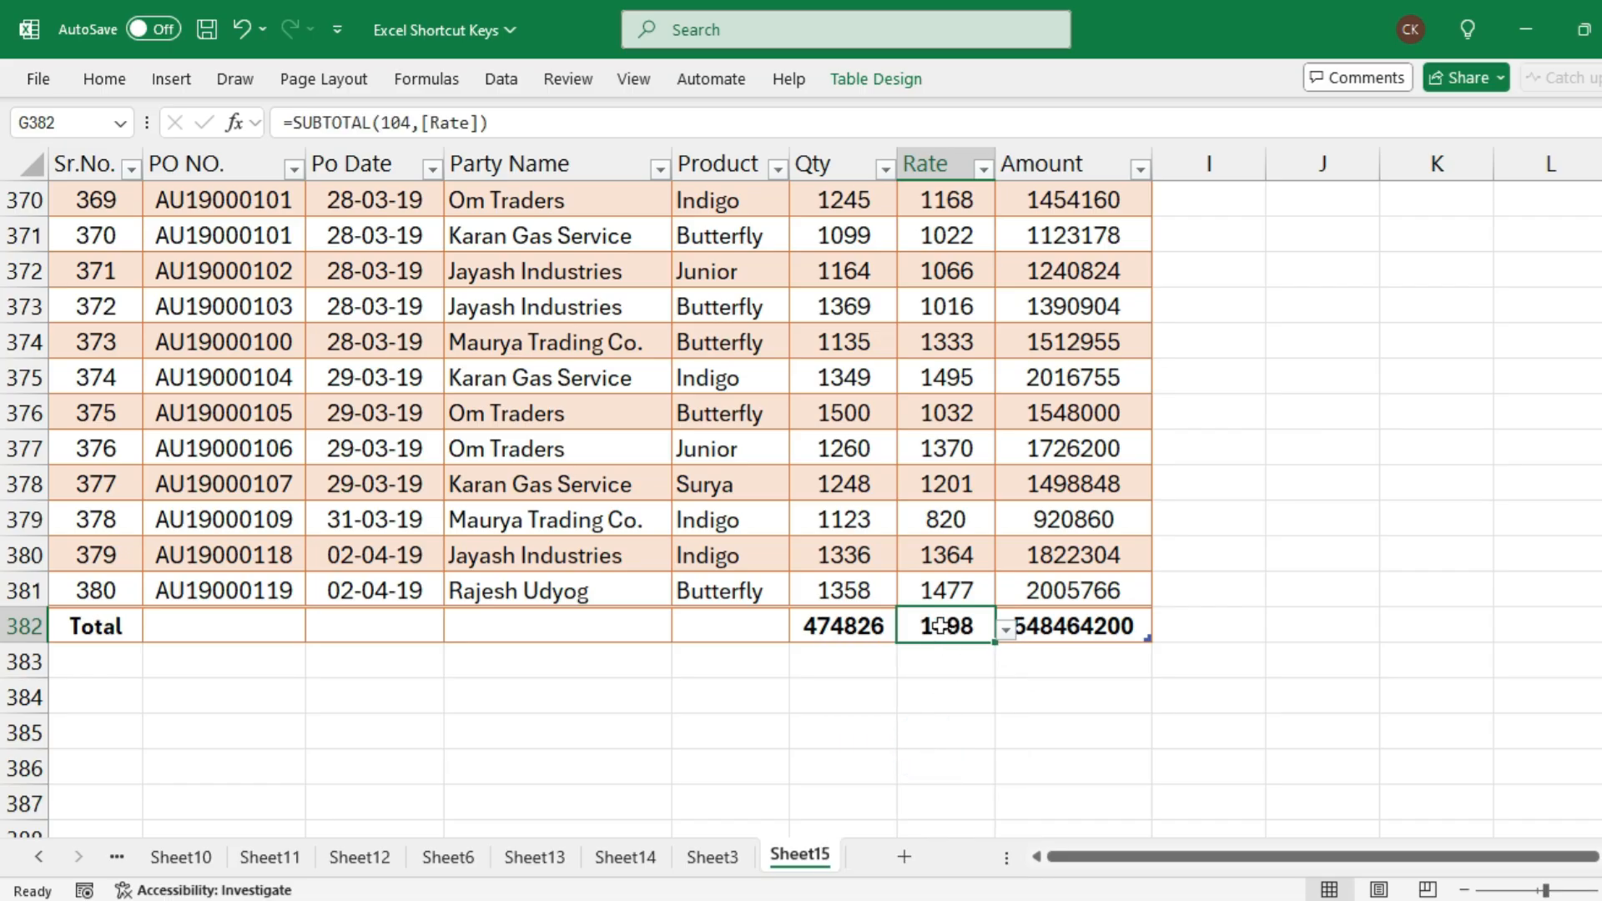
pyautogui.press('Delete')
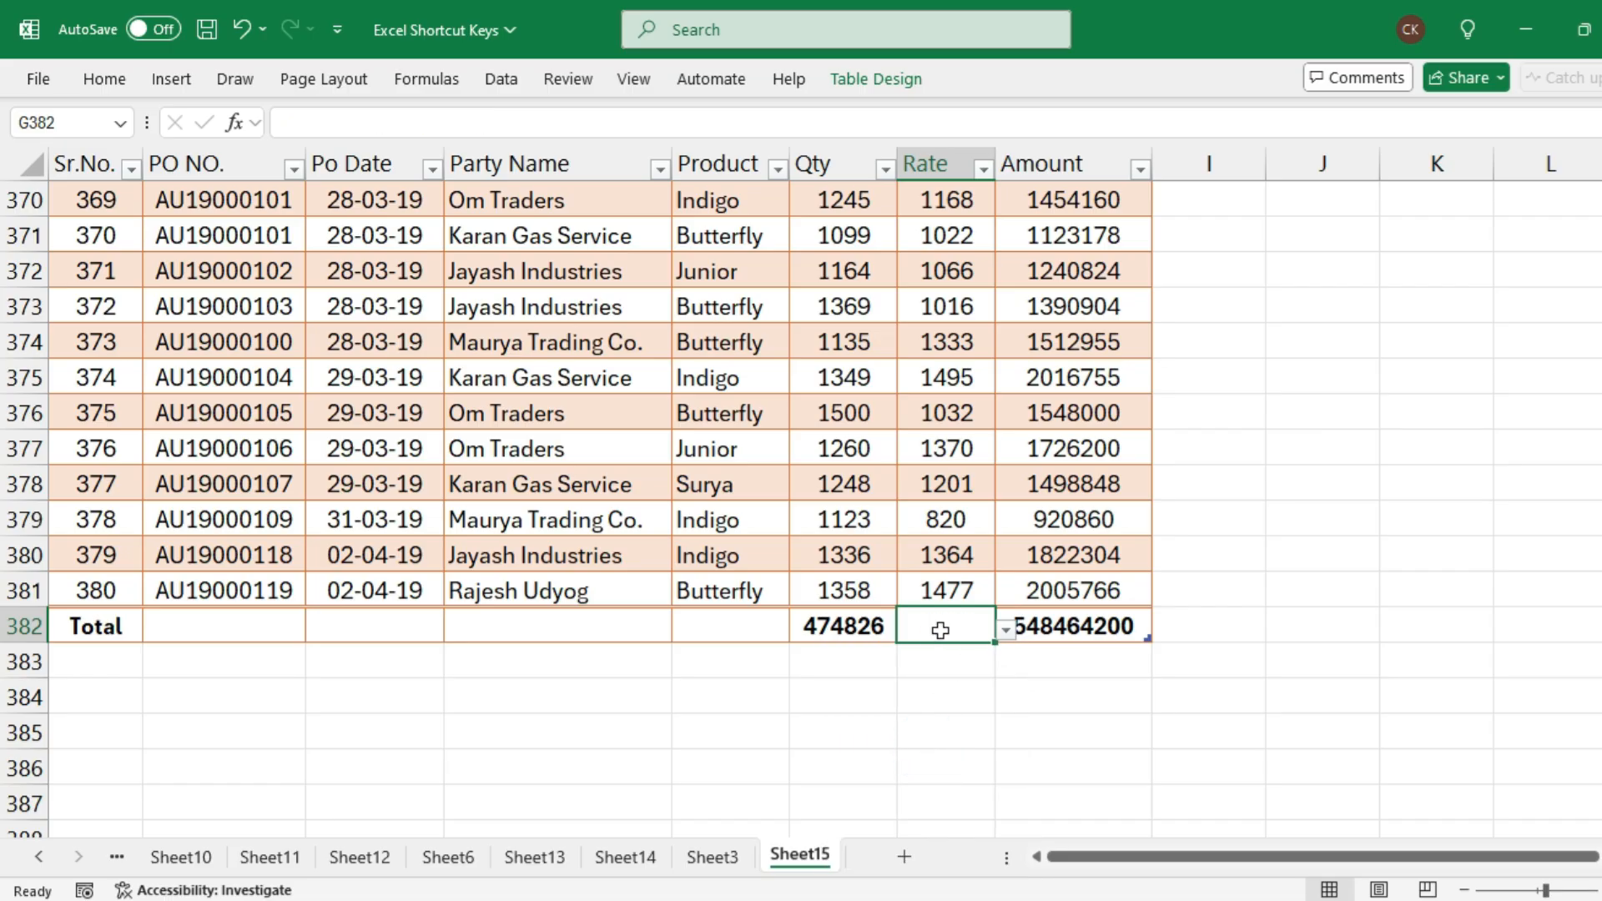
# Append a new row after the table's last record and fill A382:G382 down from the row above
pyautogui.click(863, 598)
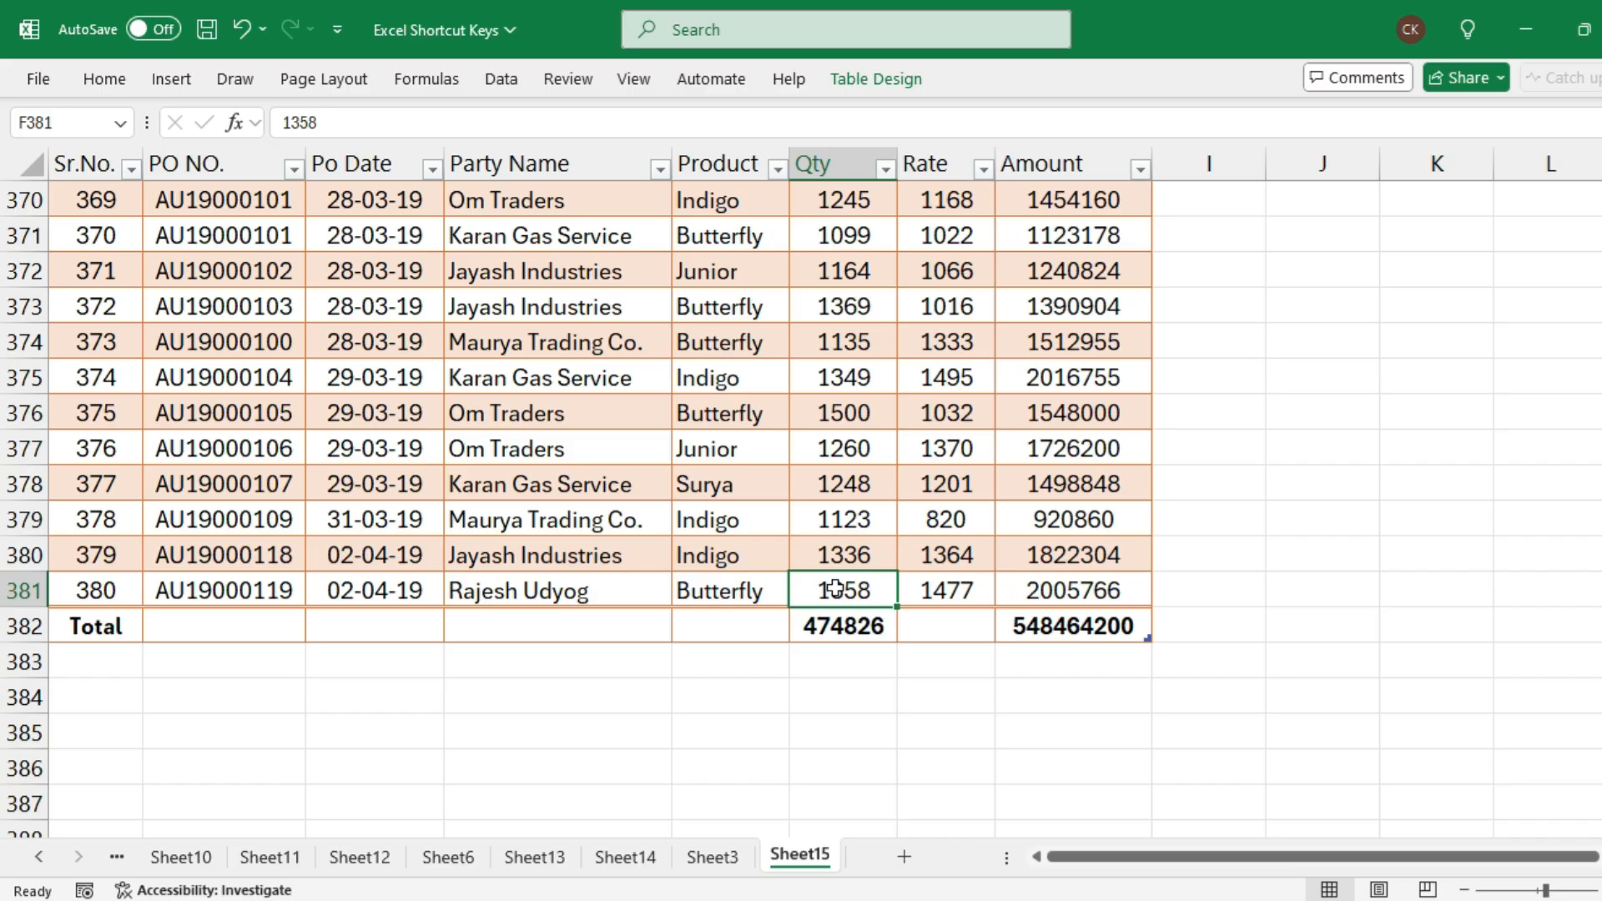
pyautogui.click(1023, 589)
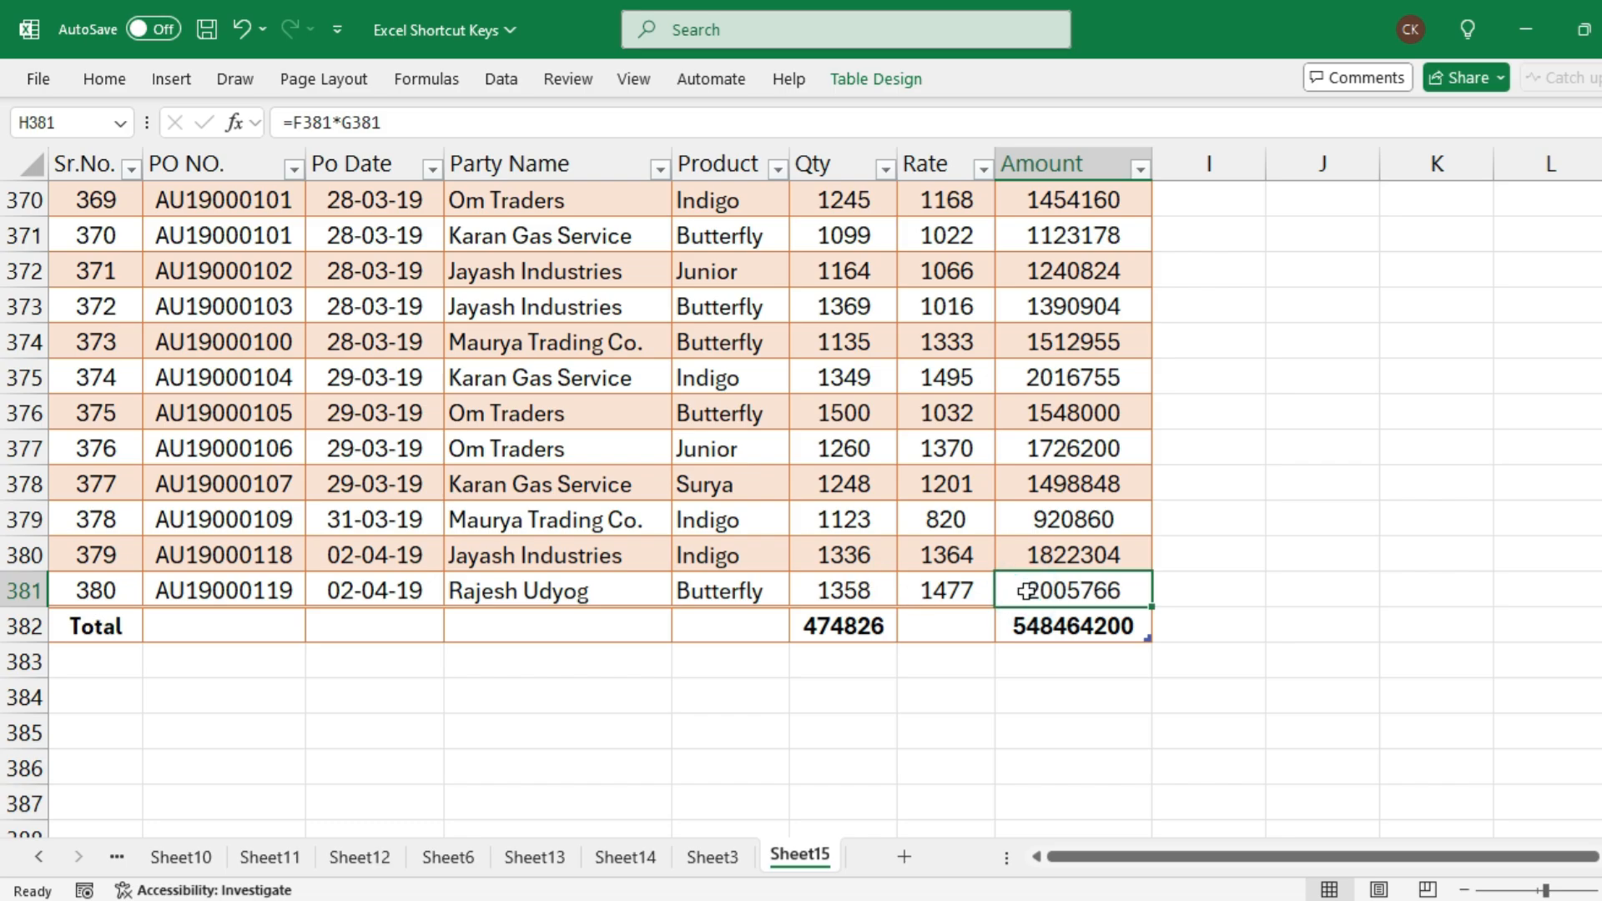
pyautogui.press('Tab')
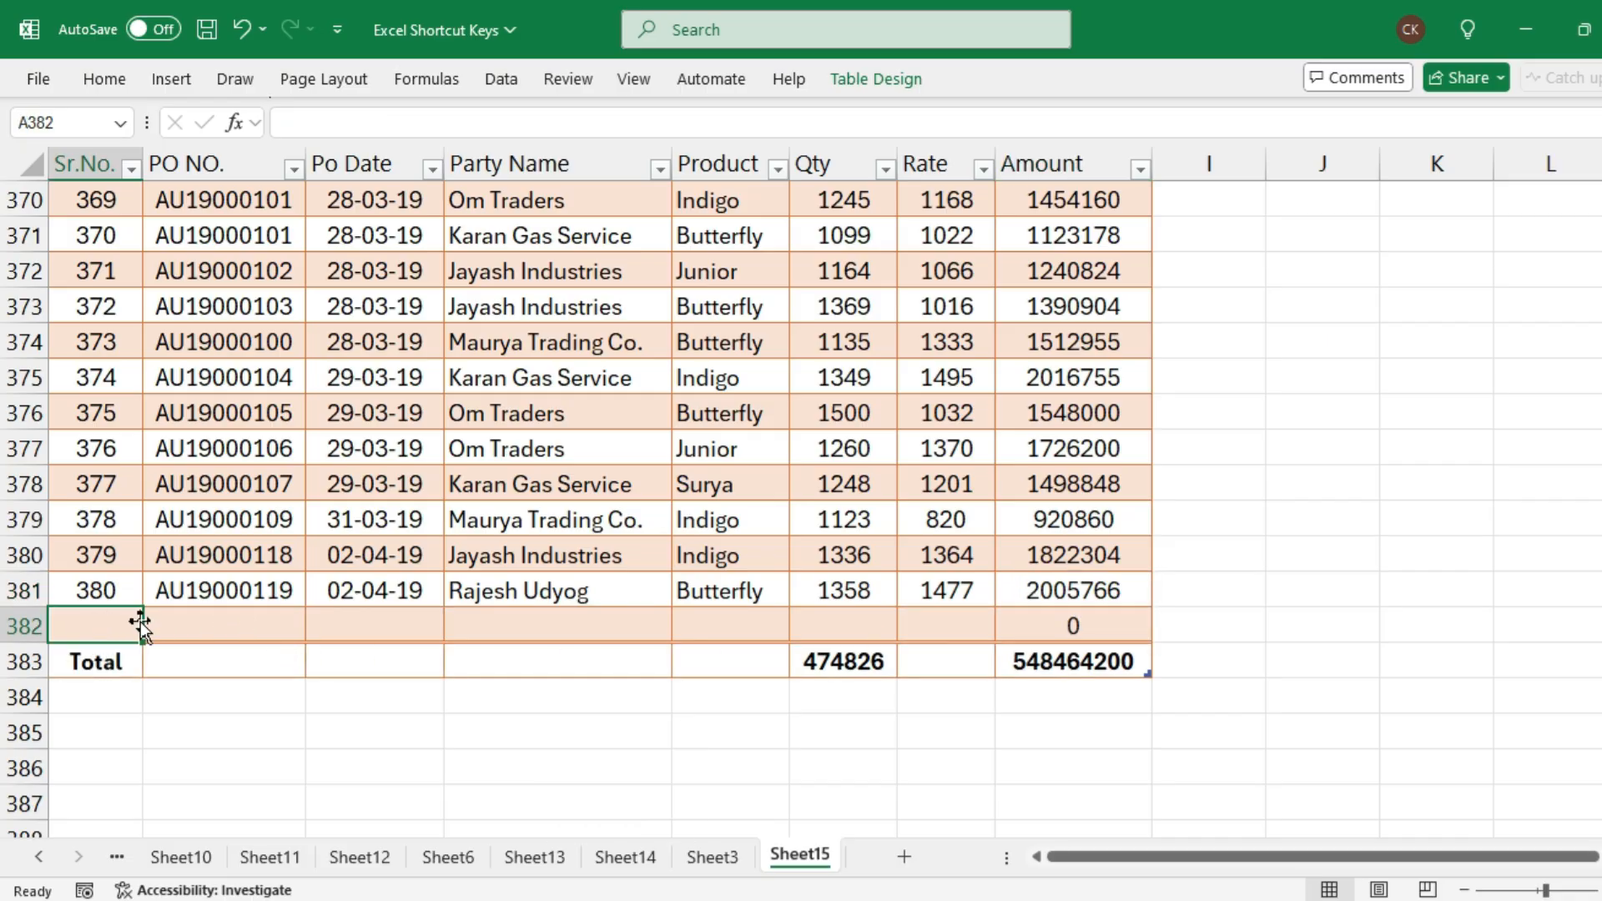
pyautogui.moveTo(92, 627); pyautogui.dragTo(1051, 616)
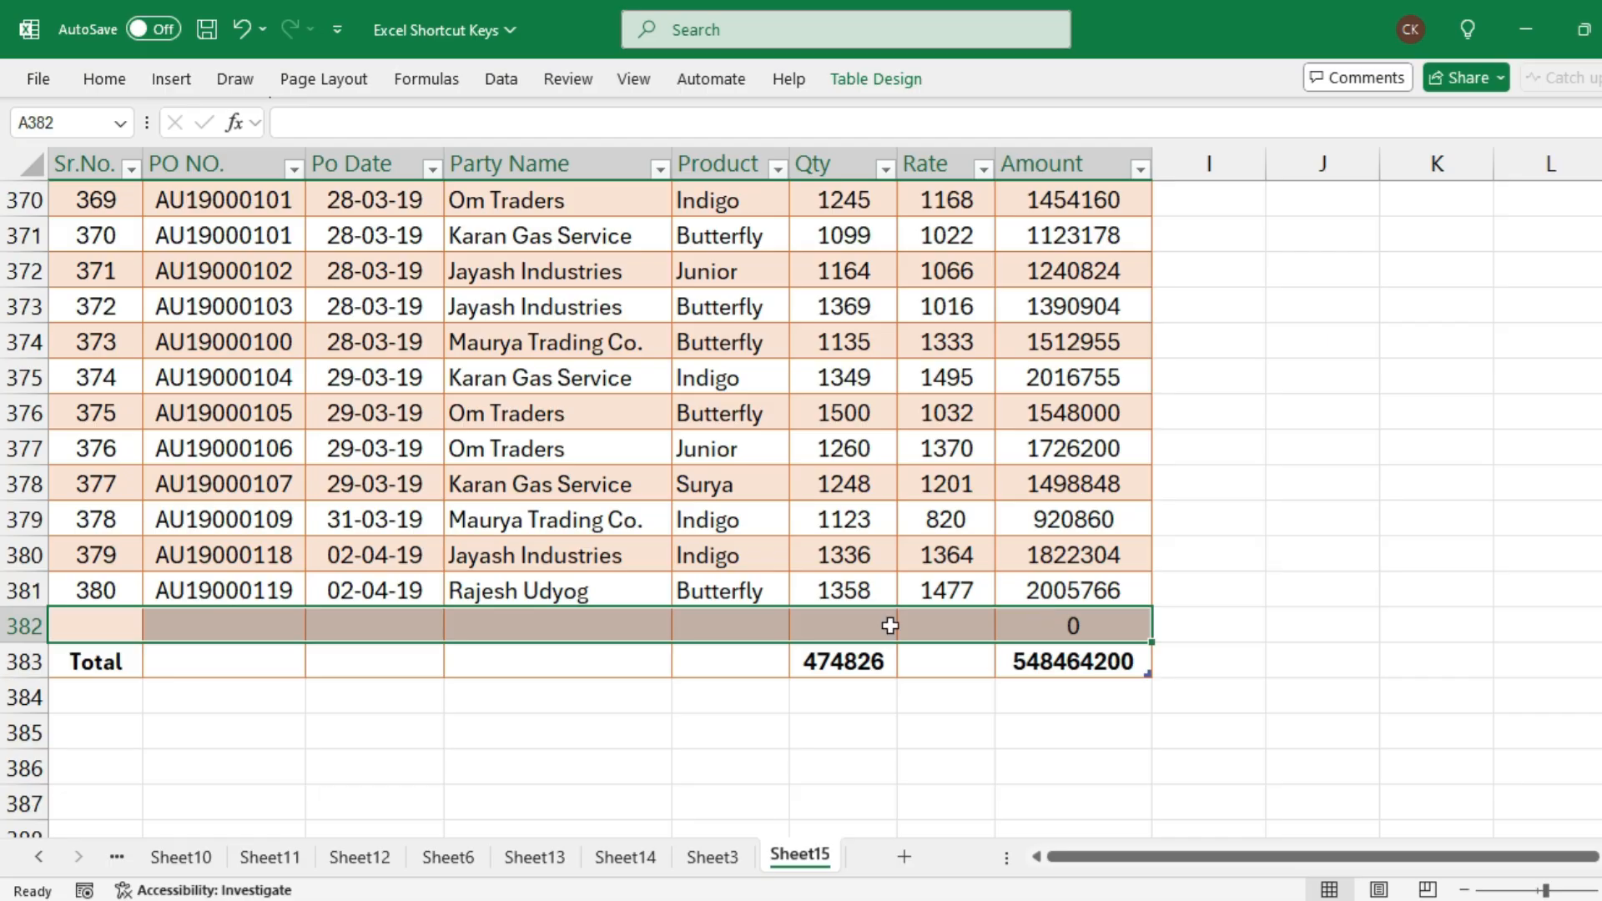
pyautogui.click(304, 633)
pyautogui.moveTo(90, 626); pyautogui.dragTo(926, 637)
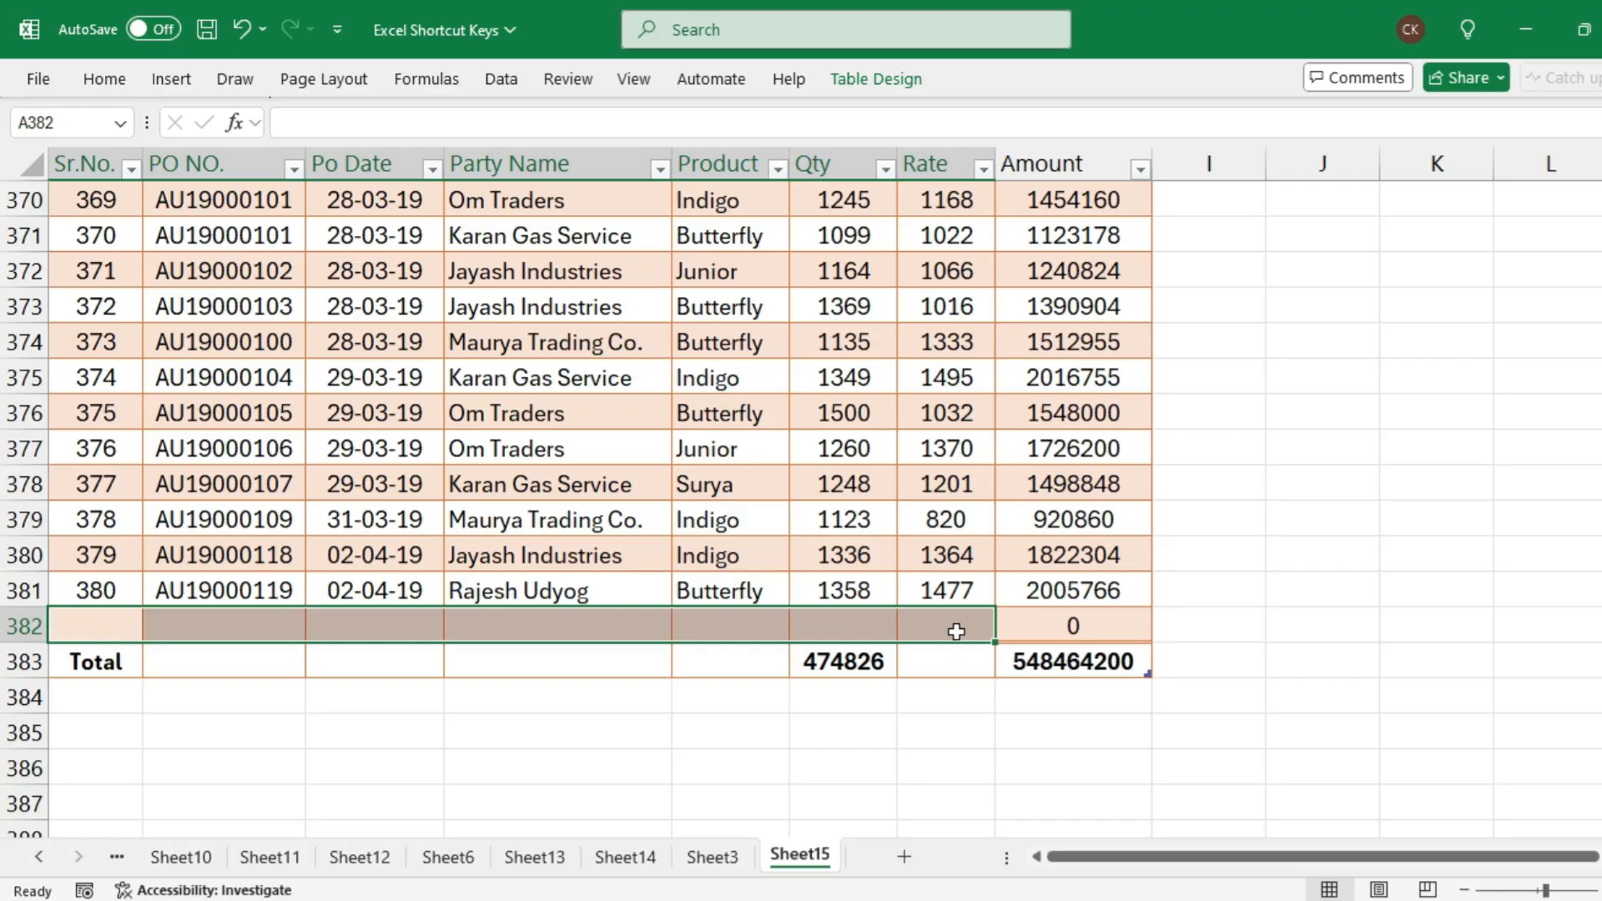
pyautogui.hotkey('ctrl', 'd')
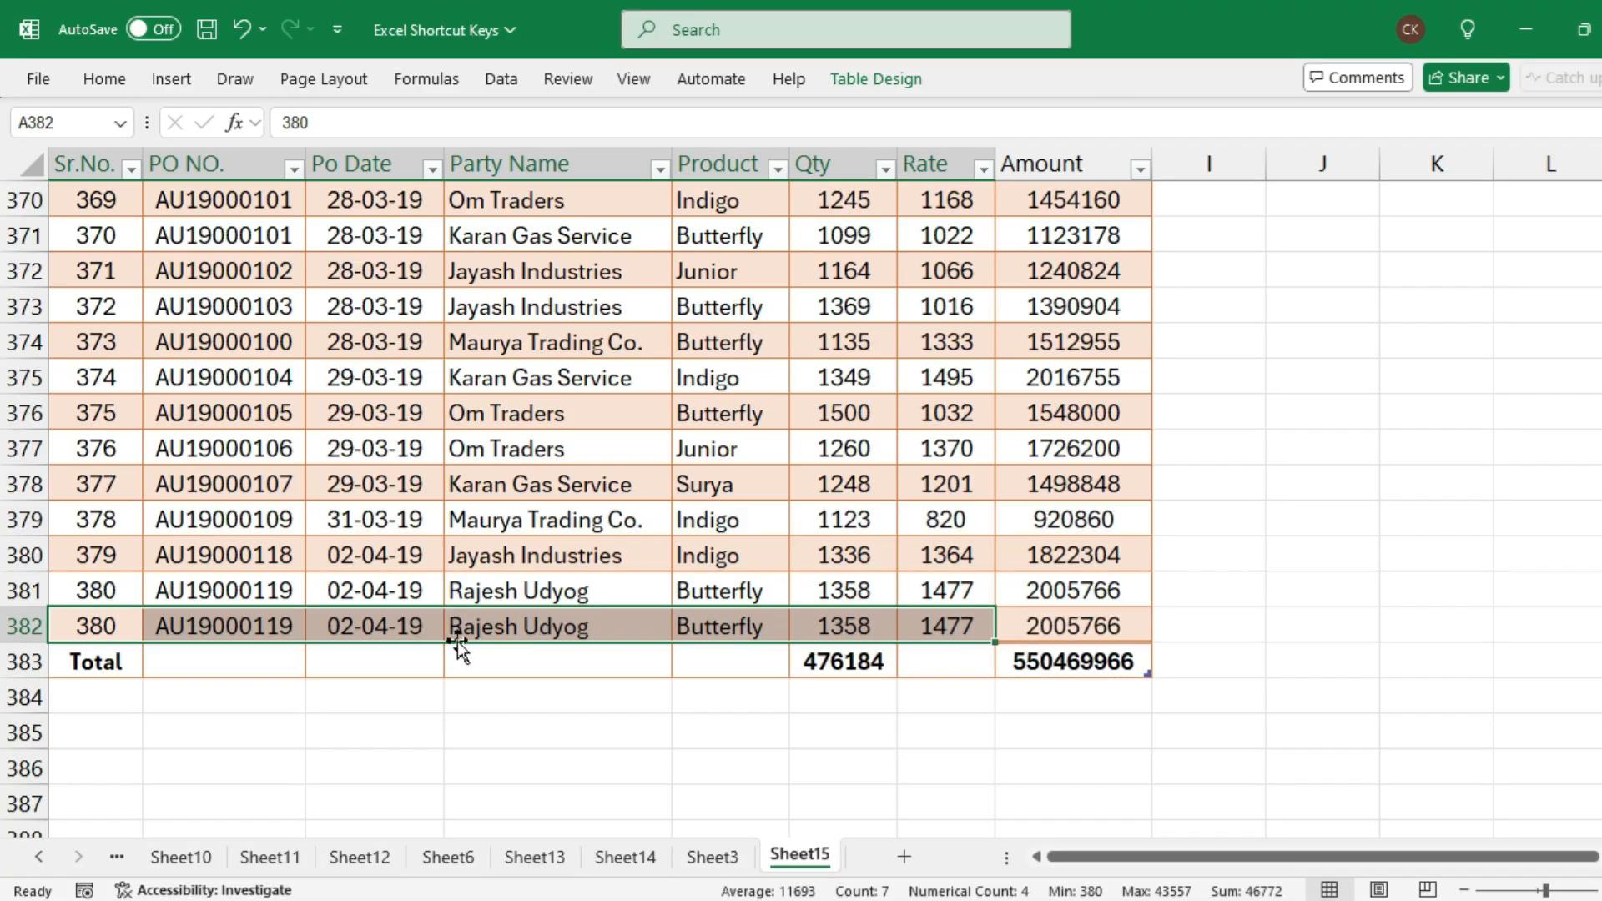
# Examine the filled row 382, checking its Amount formula in H382 against the Qty and Rate cells
pyautogui.moveTo(85, 624); pyautogui.dragTo(919, 621)
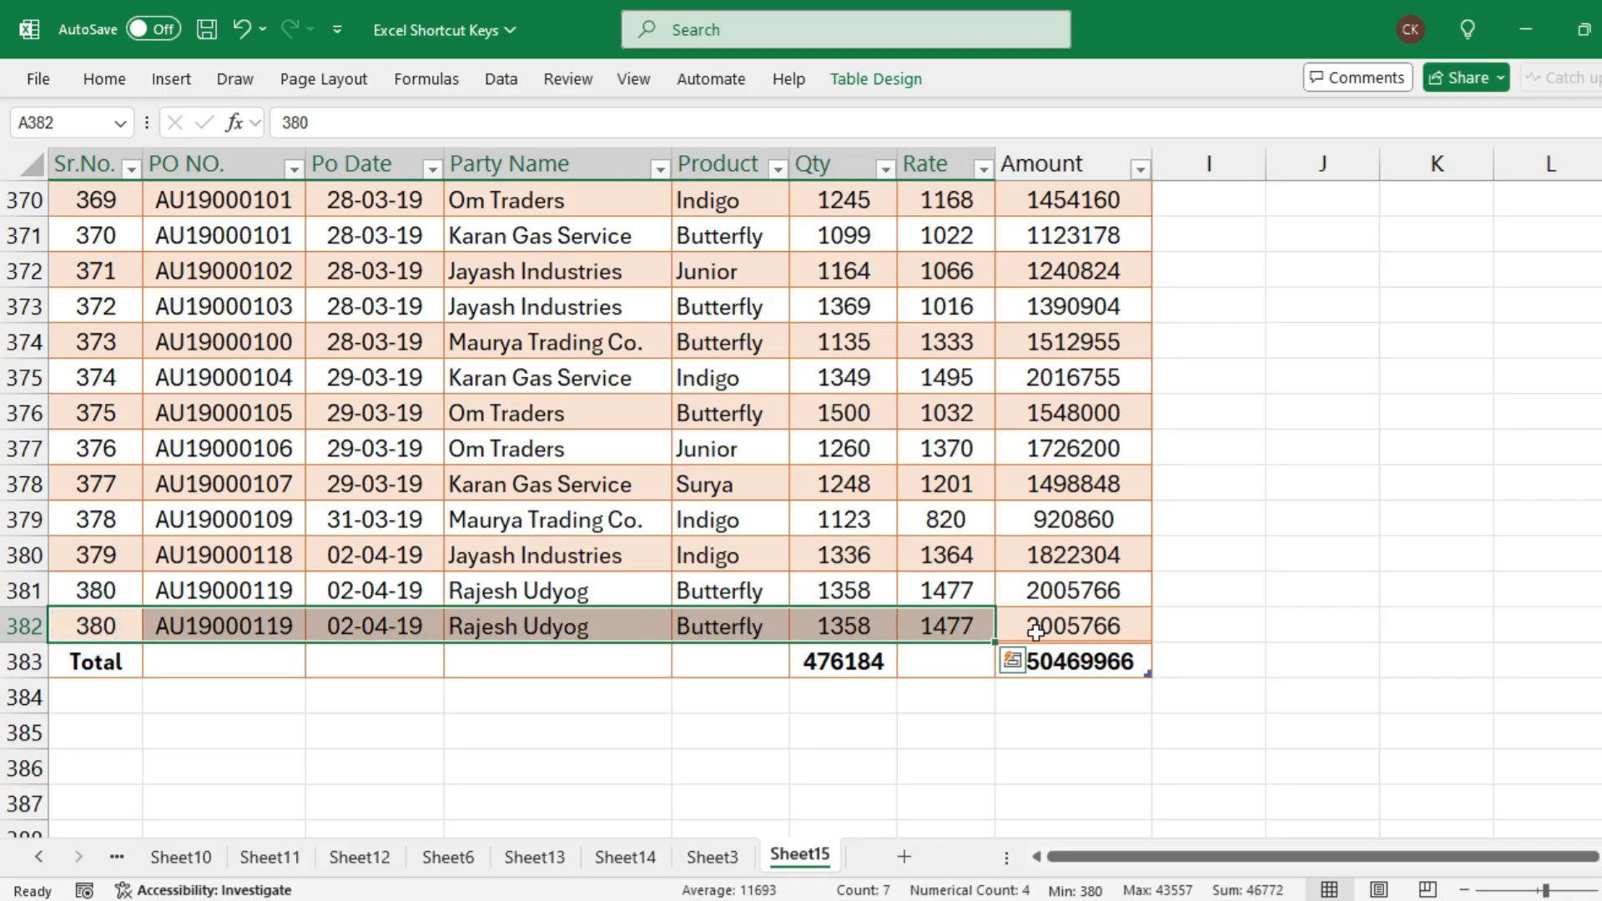
pyautogui.click(1069, 632)
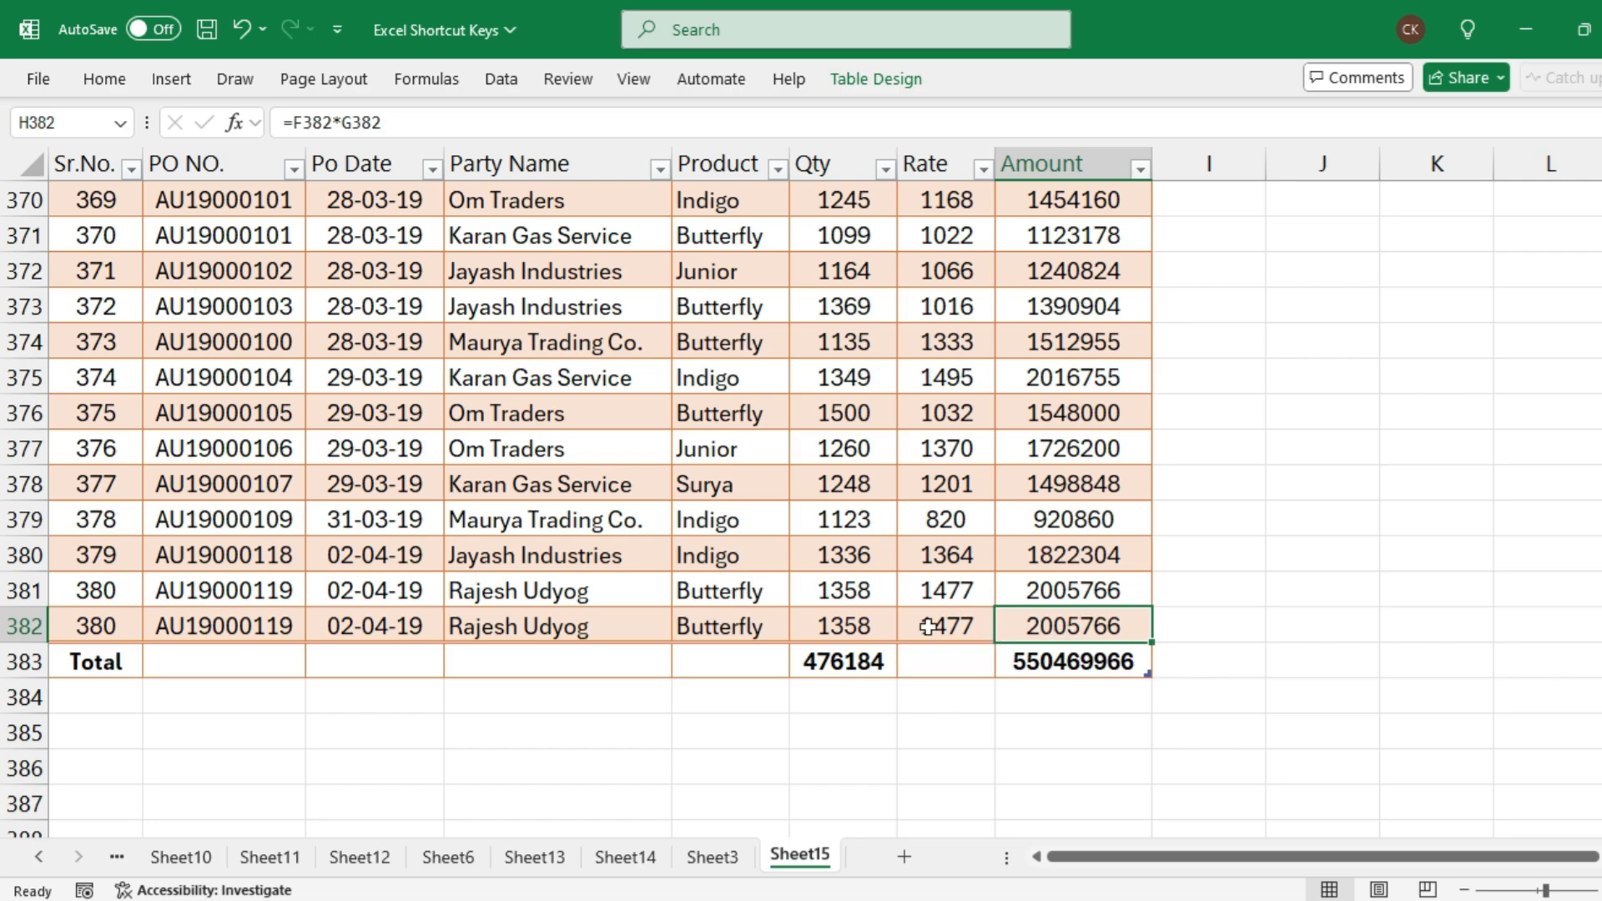
pyautogui.moveTo(928, 627); pyautogui.dragTo(81, 599)
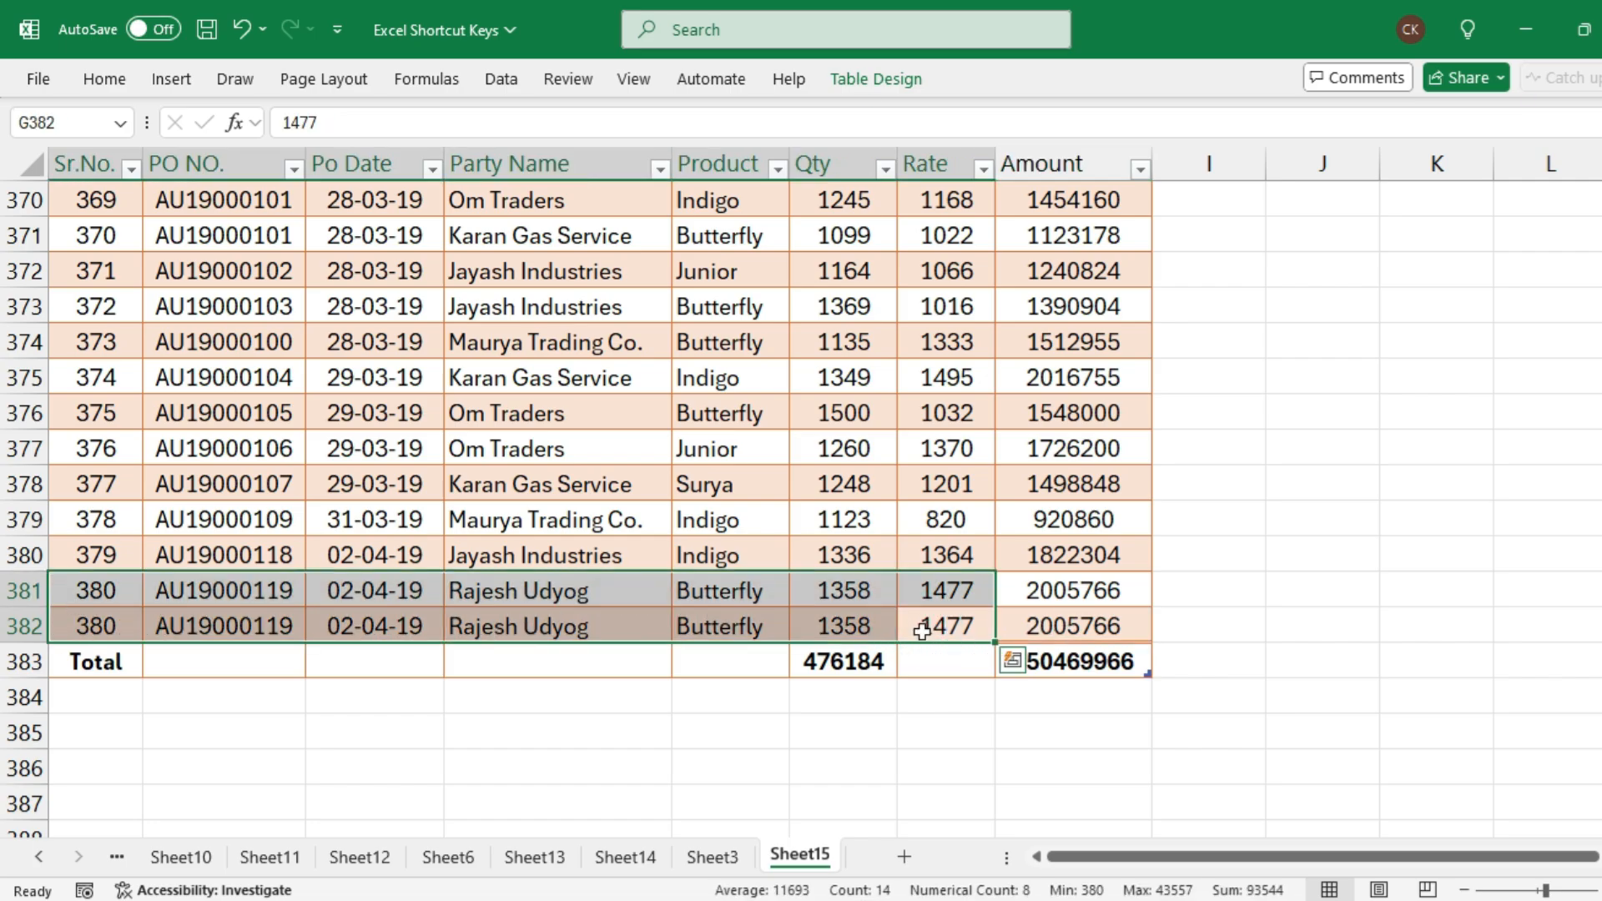
pyautogui.click(1091, 628)
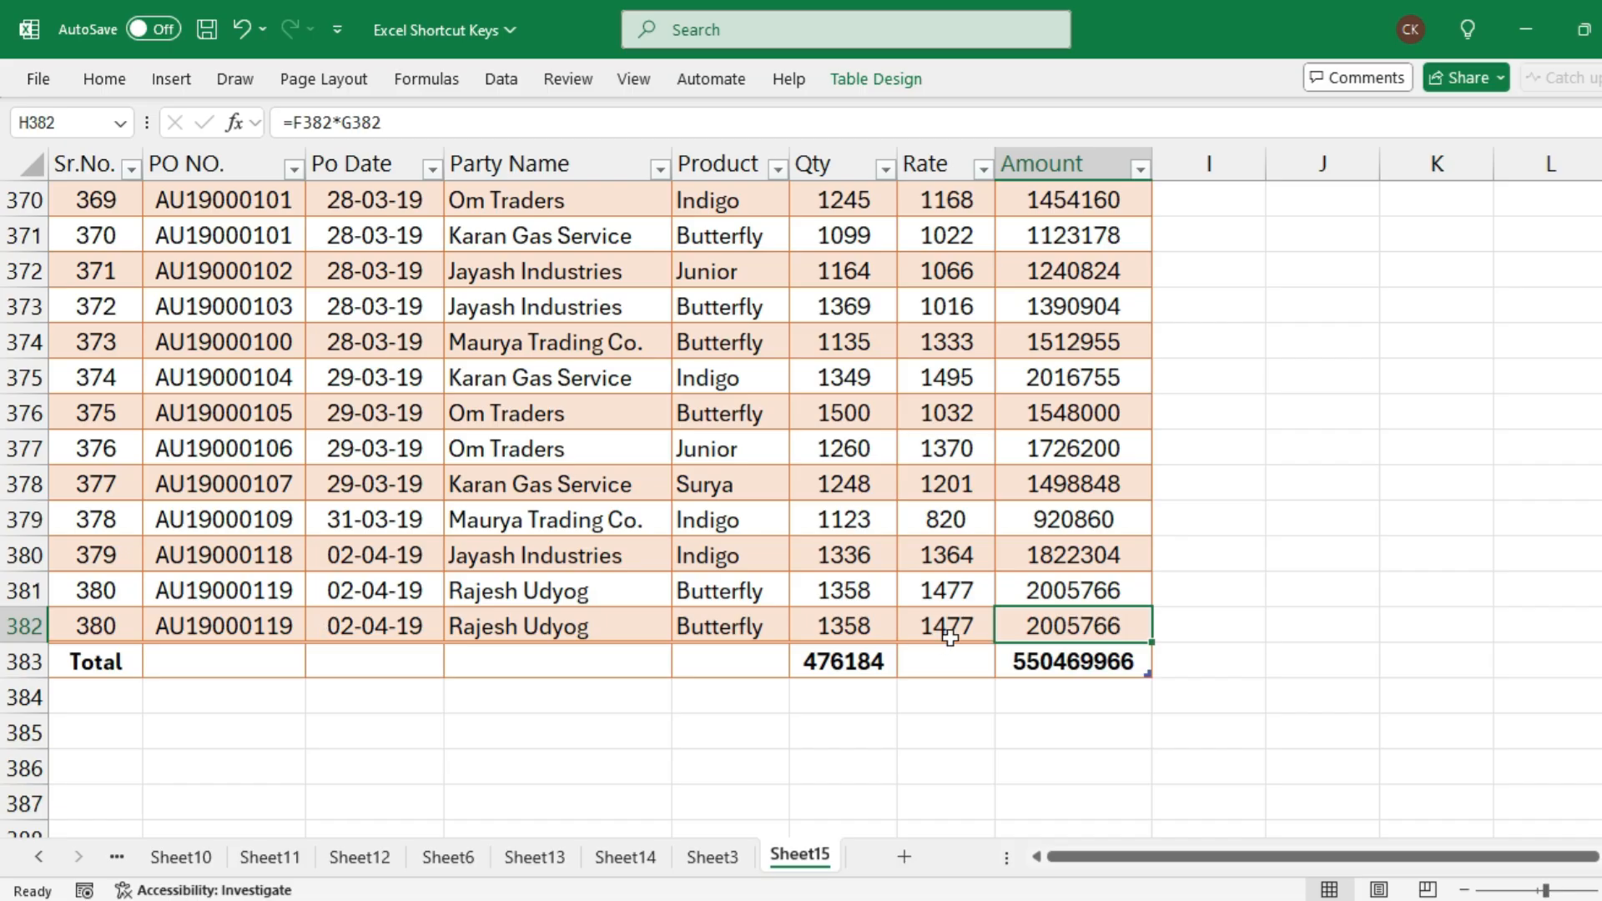
pyautogui.moveTo(972, 627); pyautogui.dragTo(835, 628)
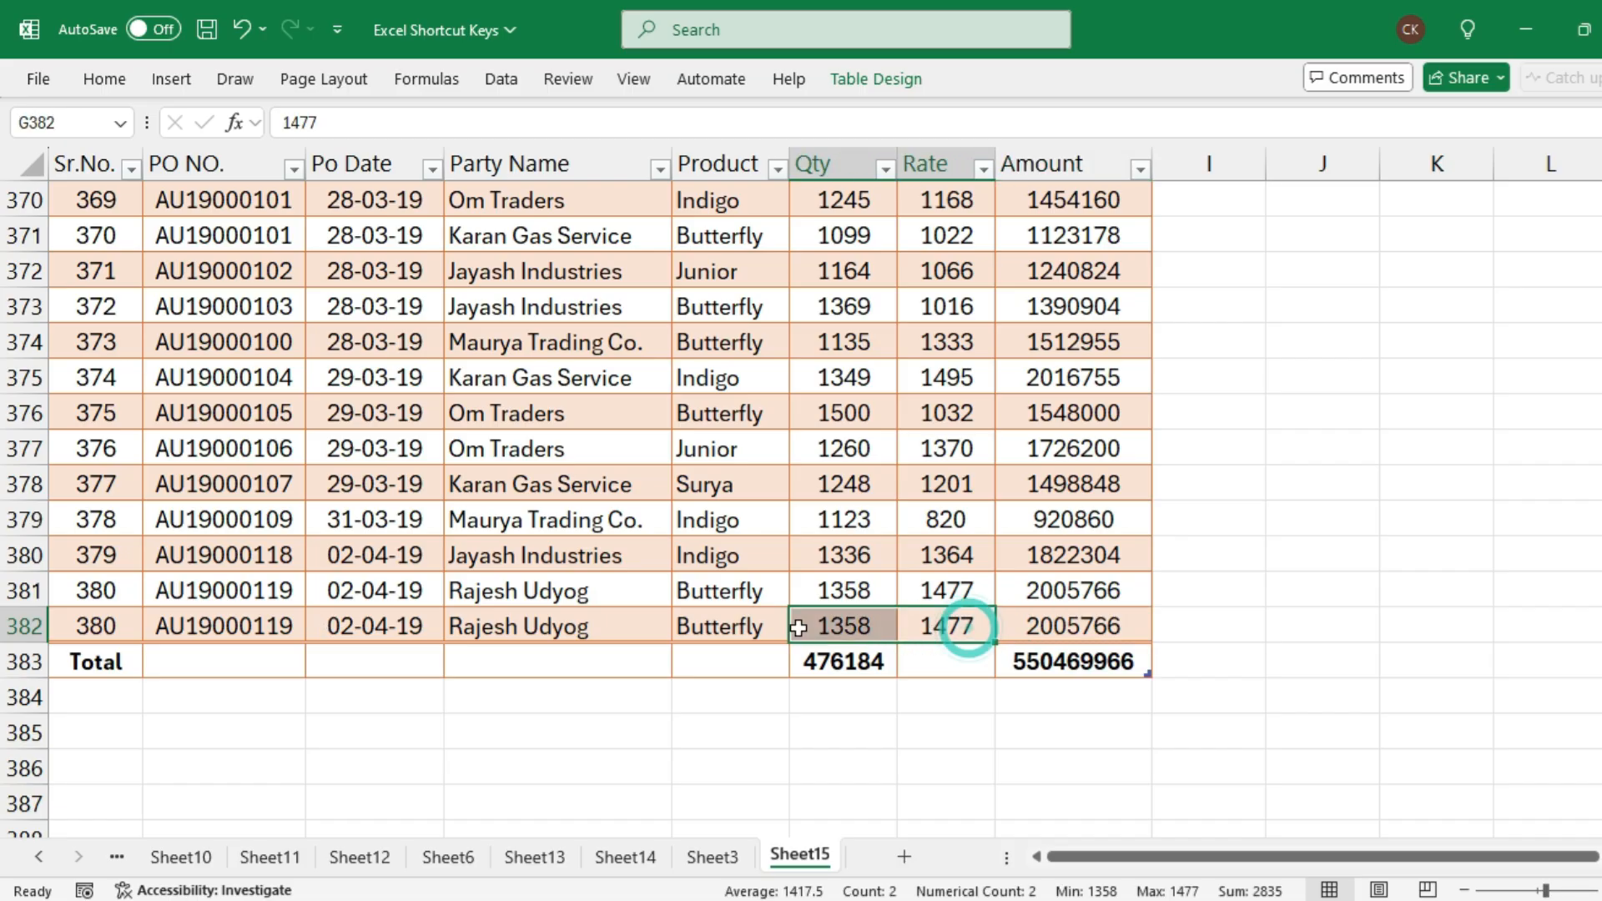
# Append another row at the table's end and fill its Sr.No. through Product cells down from row 382
pyautogui.click(1066, 622)
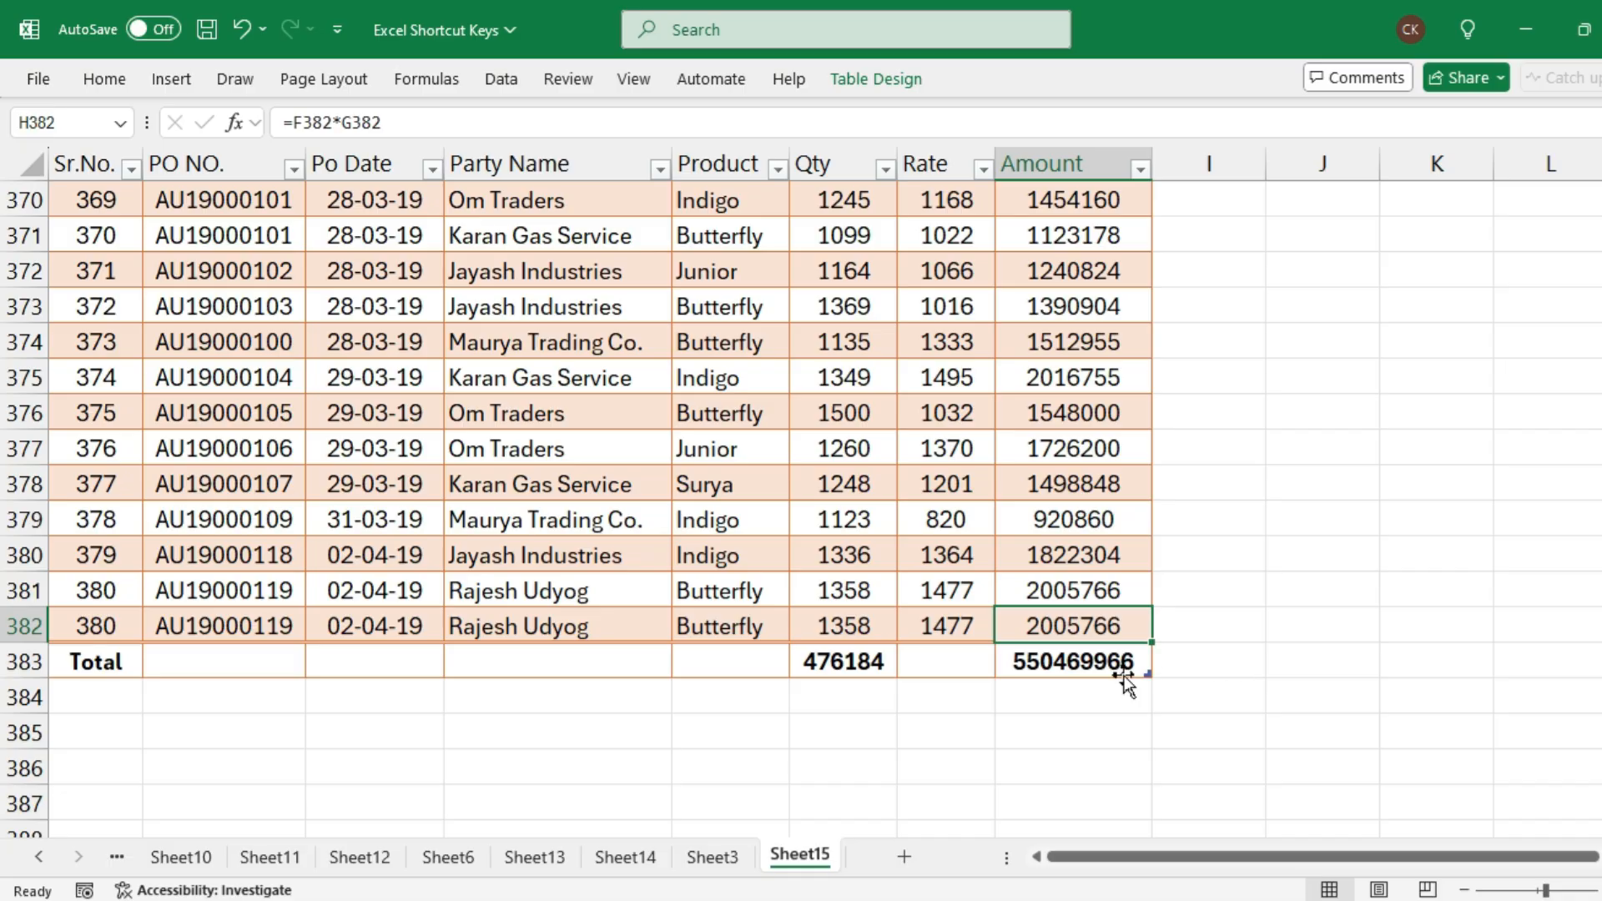
pyautogui.press('Tab')
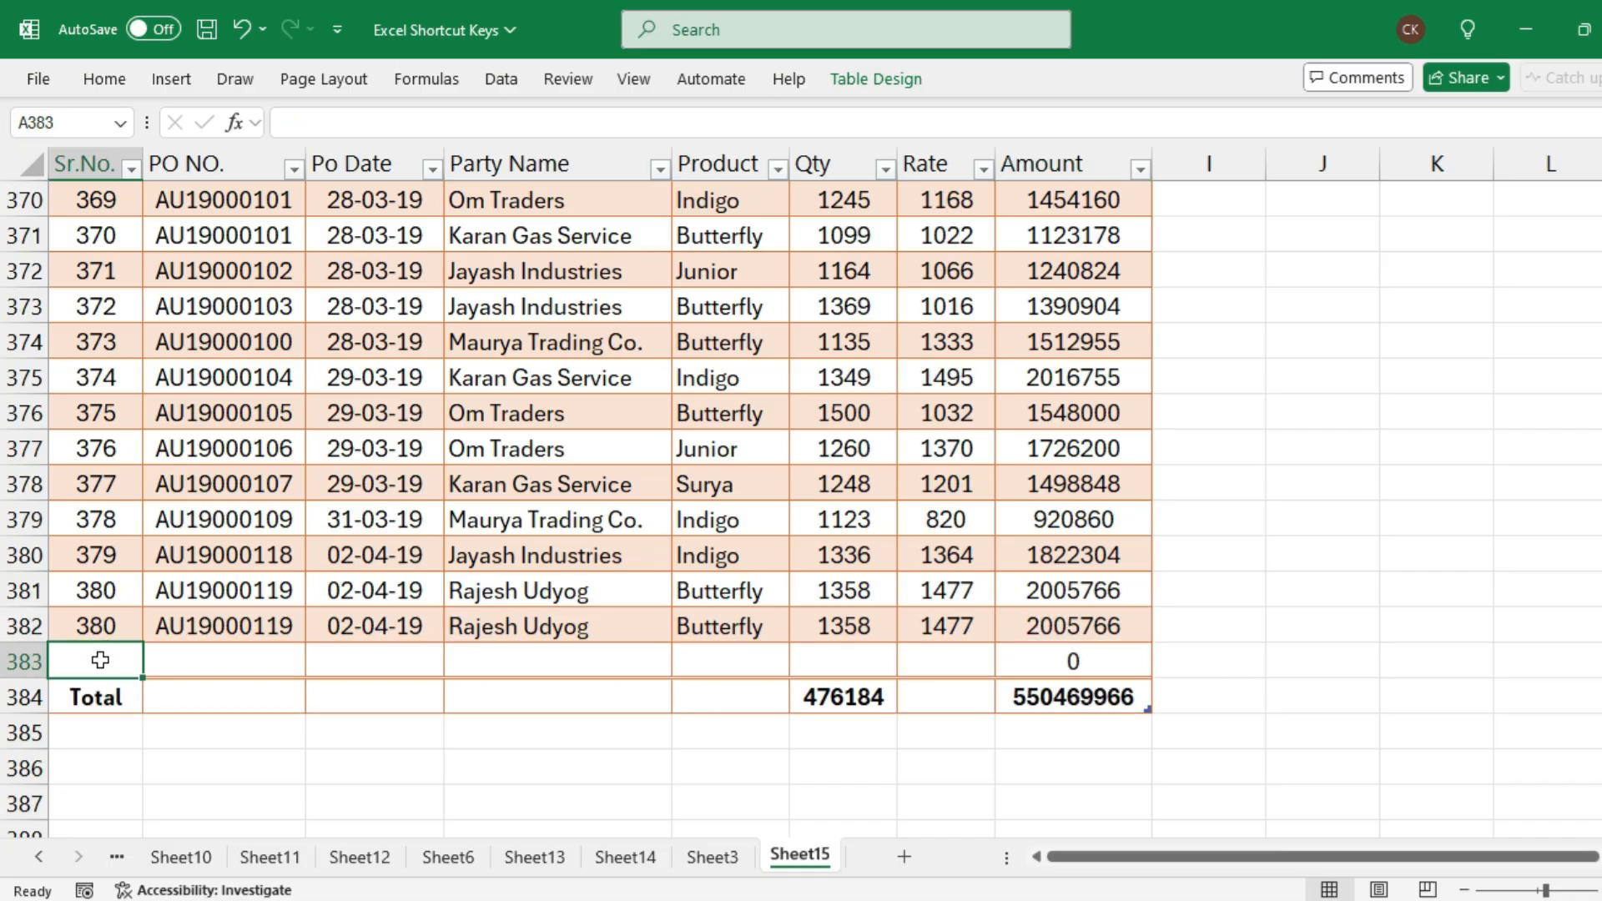
pyautogui.moveTo(101, 661); pyautogui.dragTo(758, 672)
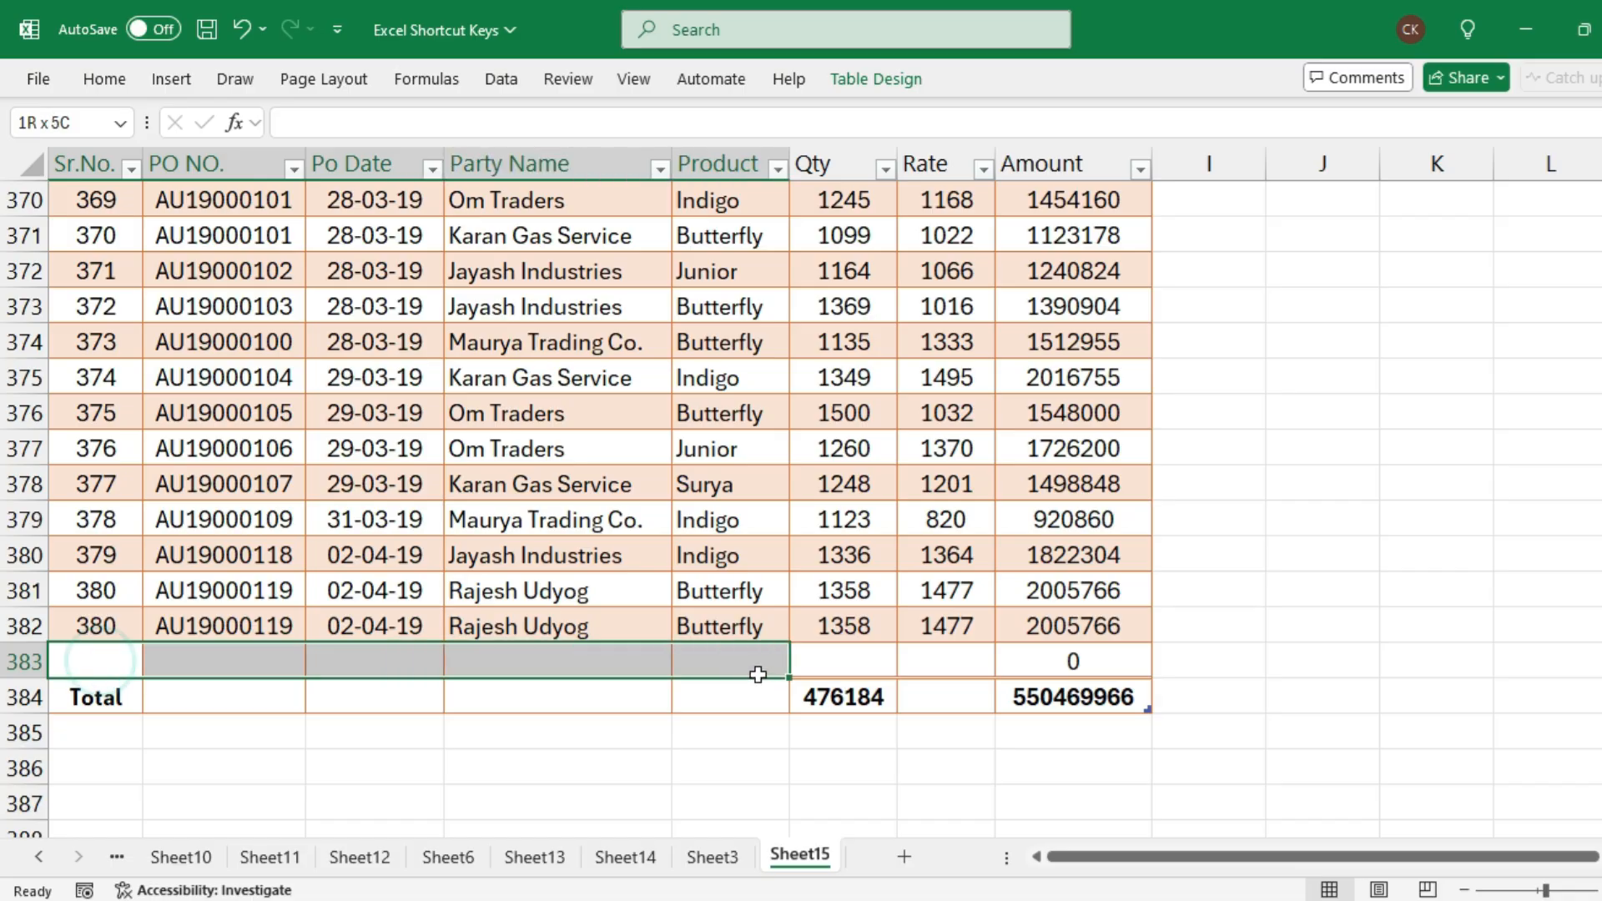
pyautogui.hotkey('ctrl', 'd')
# Enter a Qty of 1200 and a Rate of 1500 in the new row 383
pyautogui.click(851, 659)
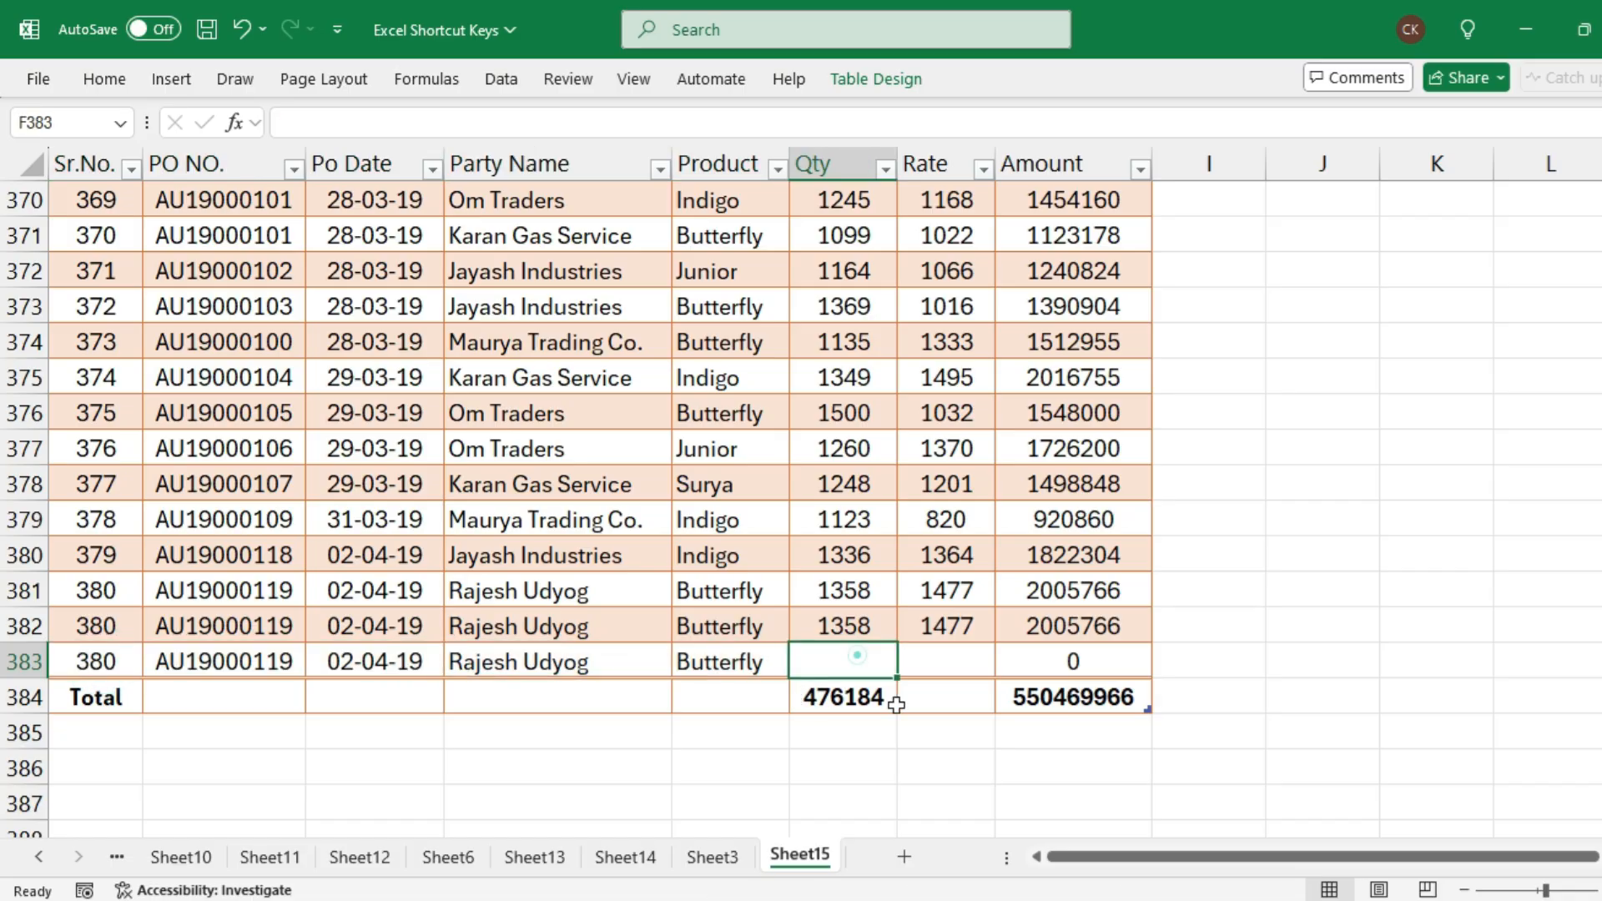
pyautogui.press('F2')
pyautogui.write('1200')
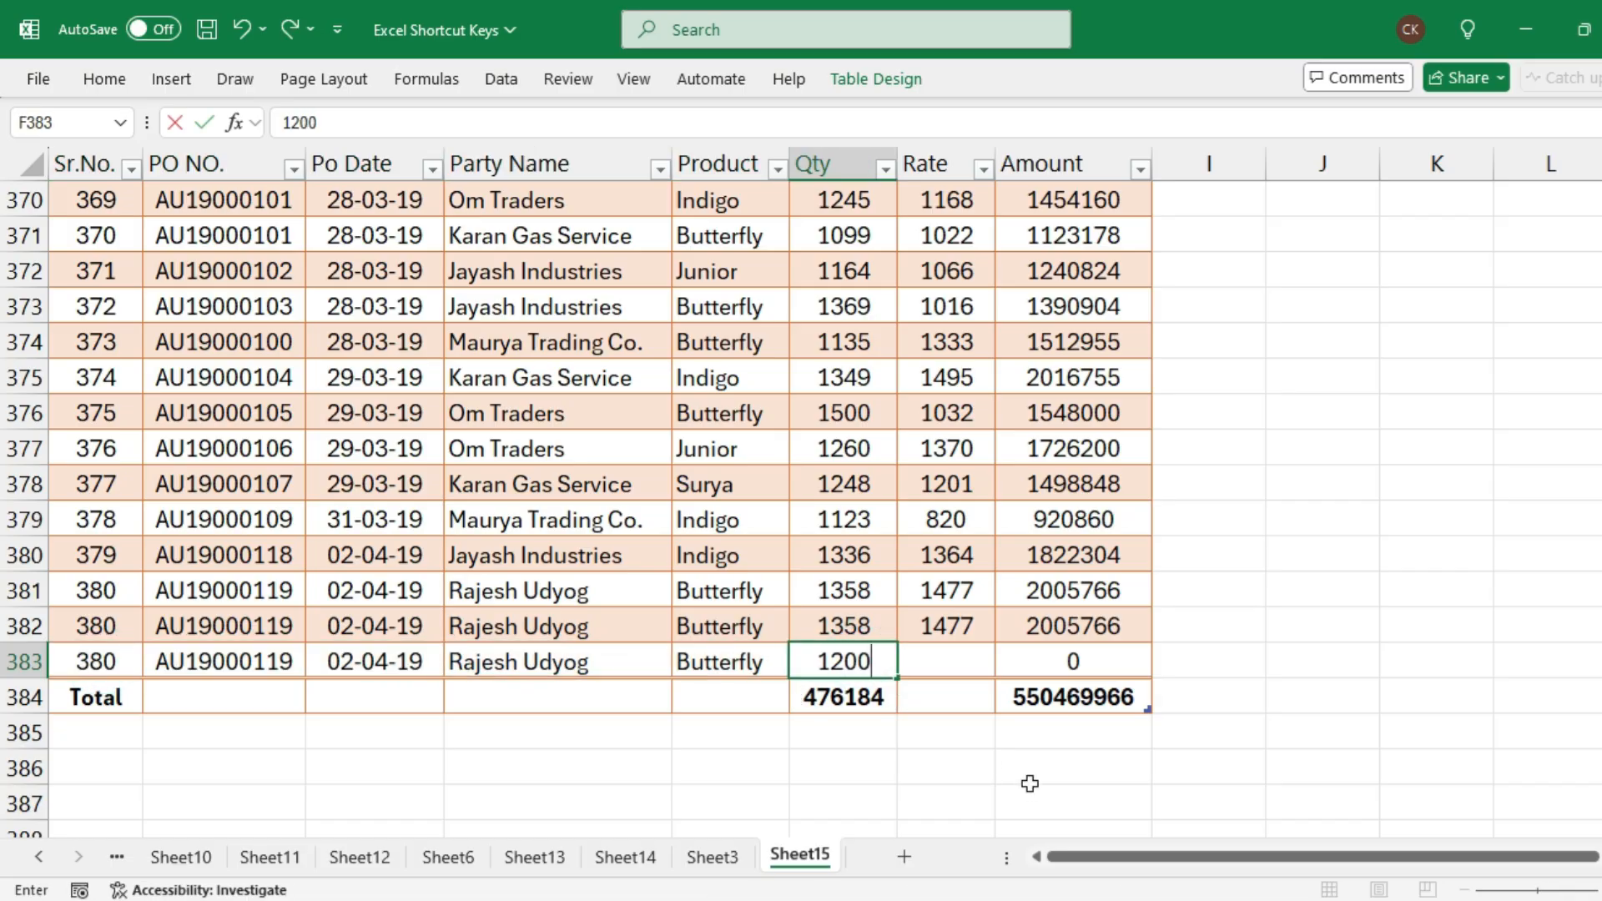
pyautogui.press('Tab')
pyautogui.write('1500')
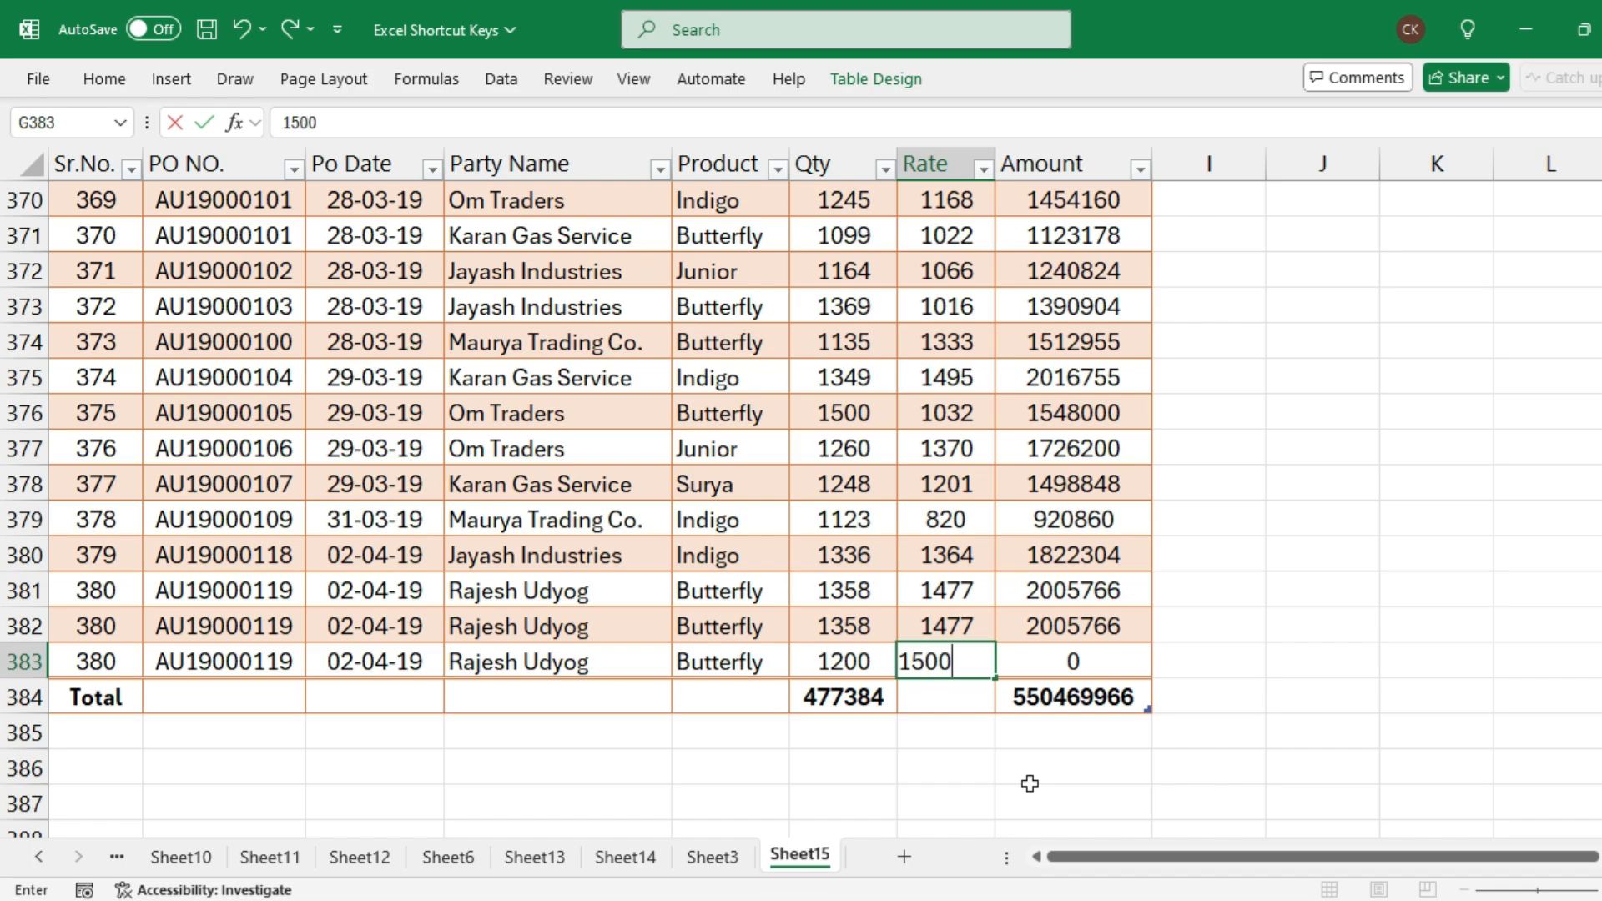
pyautogui.press('Tab')
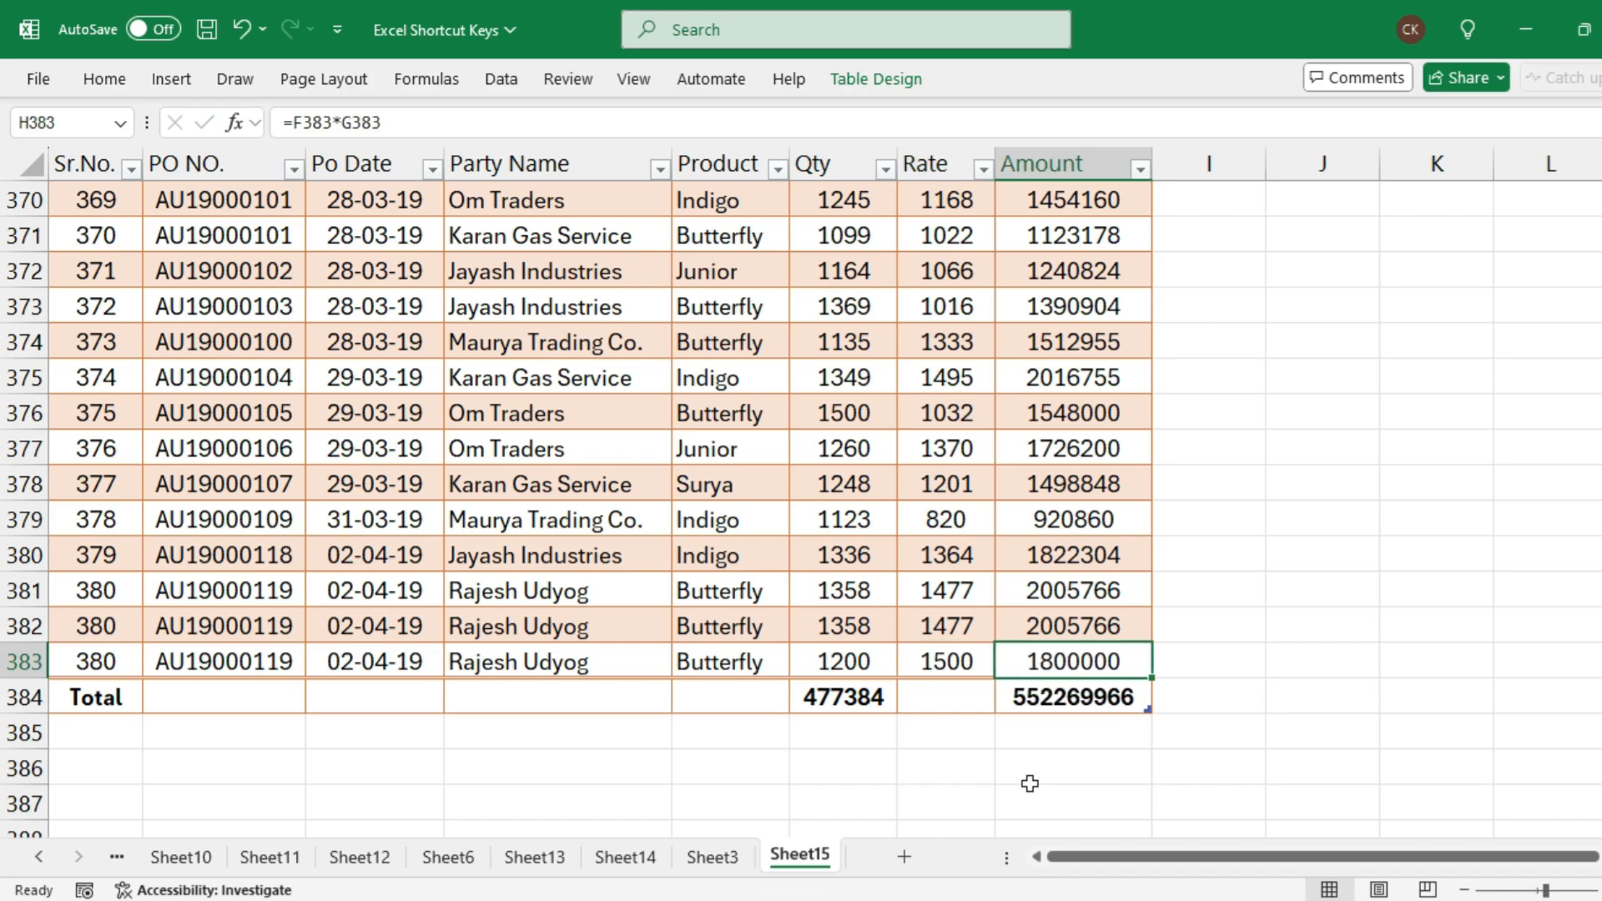
pyautogui.click(946, 655)
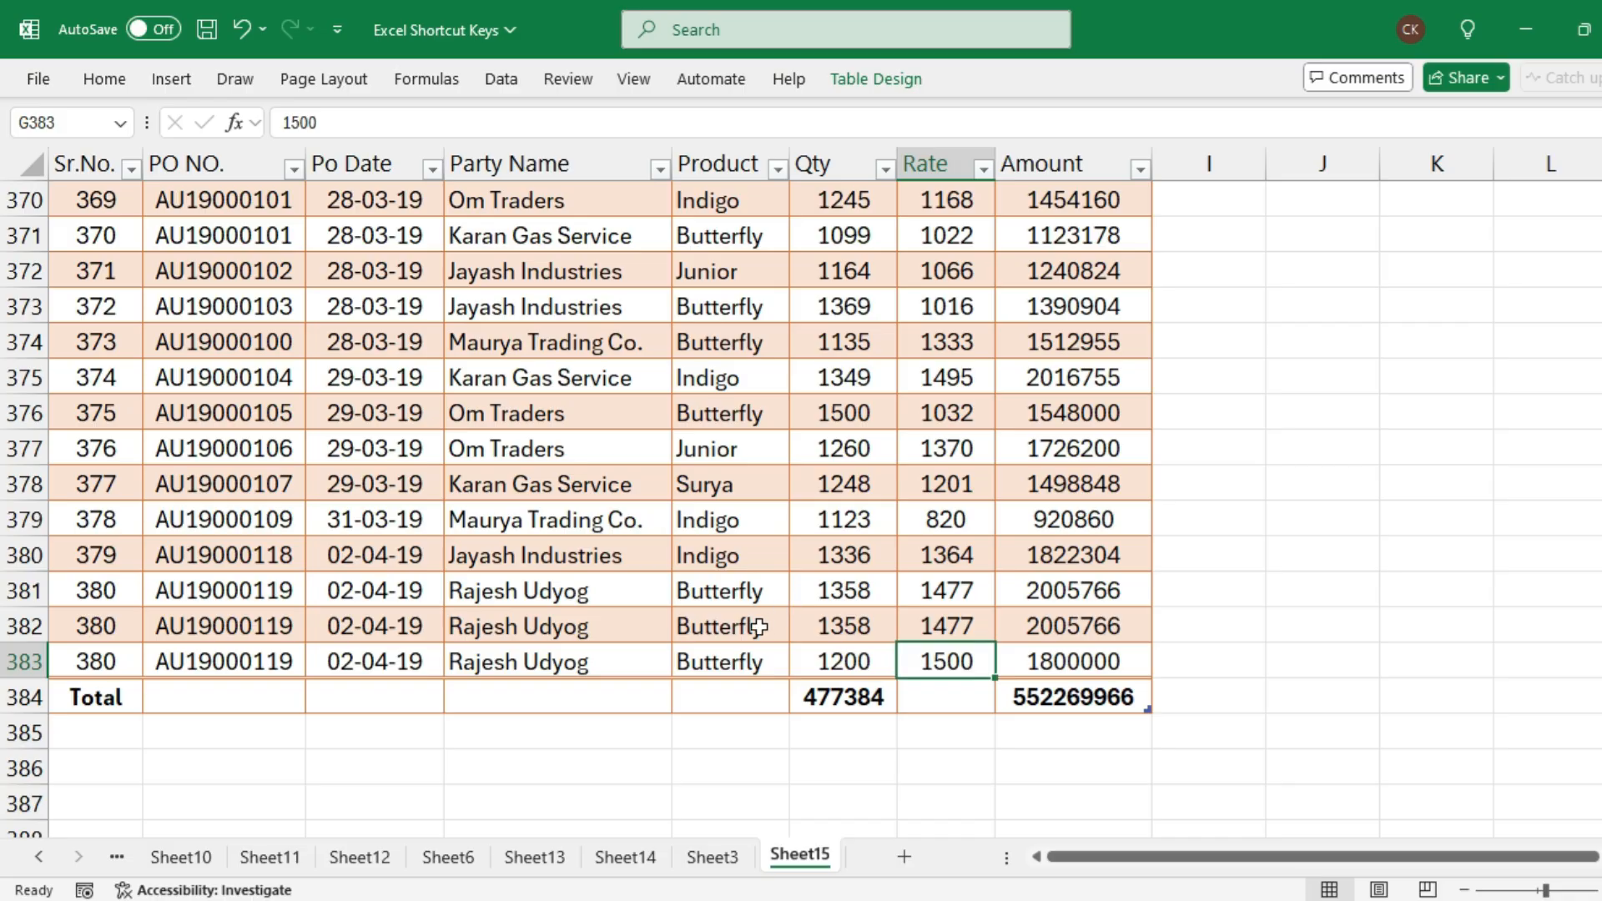
# Insert a slicer for the table's Party Name field
pyautogui.scroll(4, 759, 619)
pyautogui.scroll(20, 11, 584)
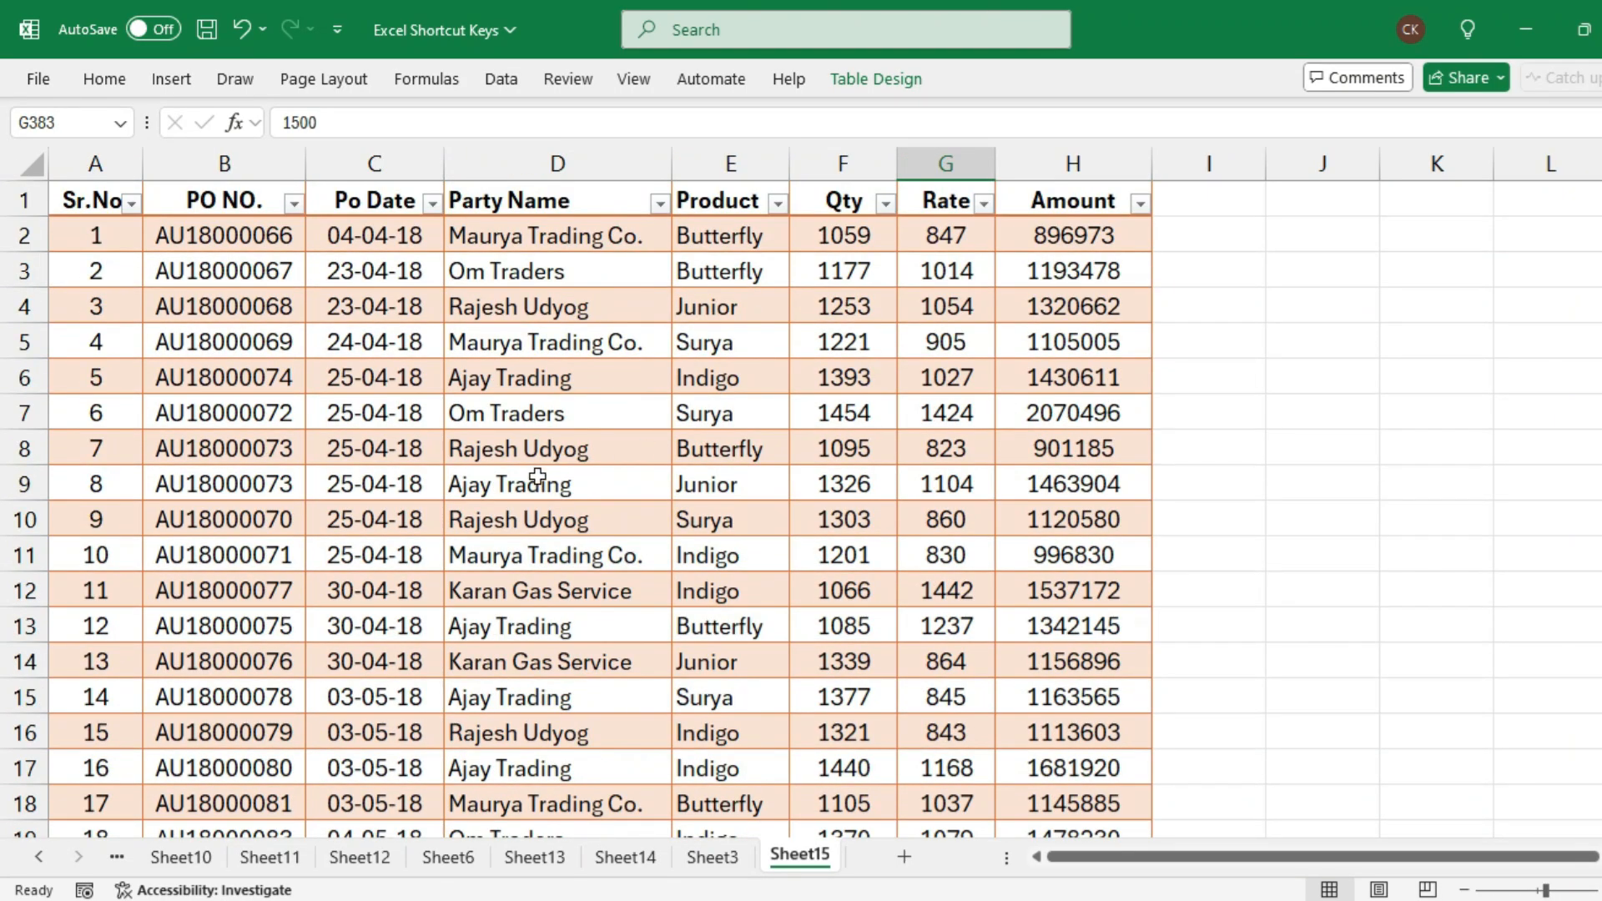
pyautogui.click(500, 486)
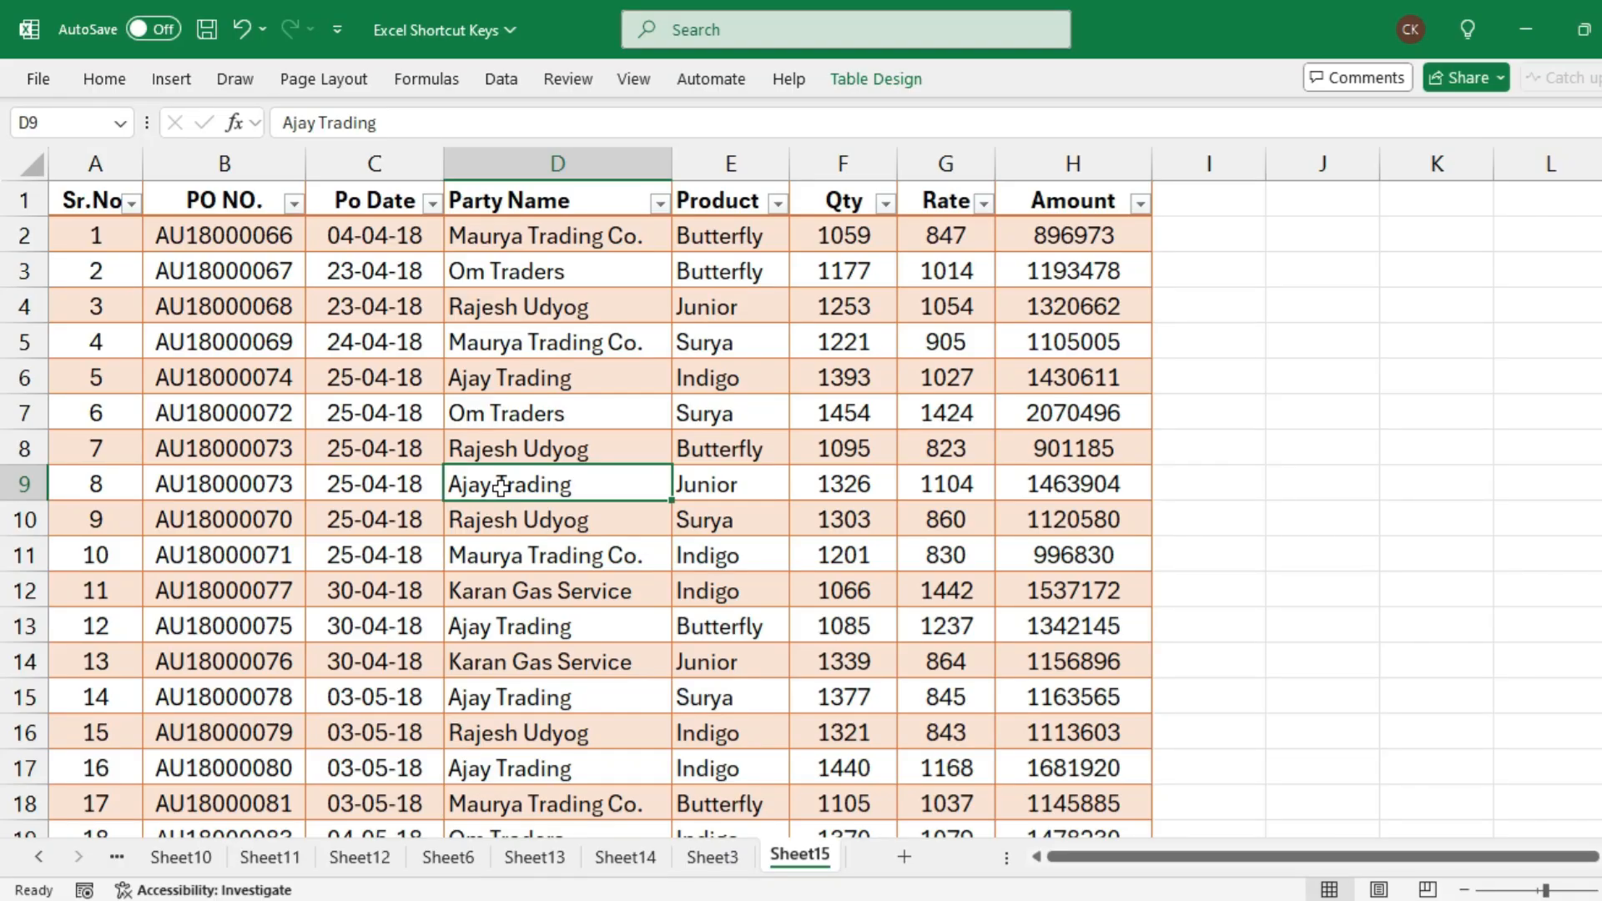
pyautogui.press('Up')
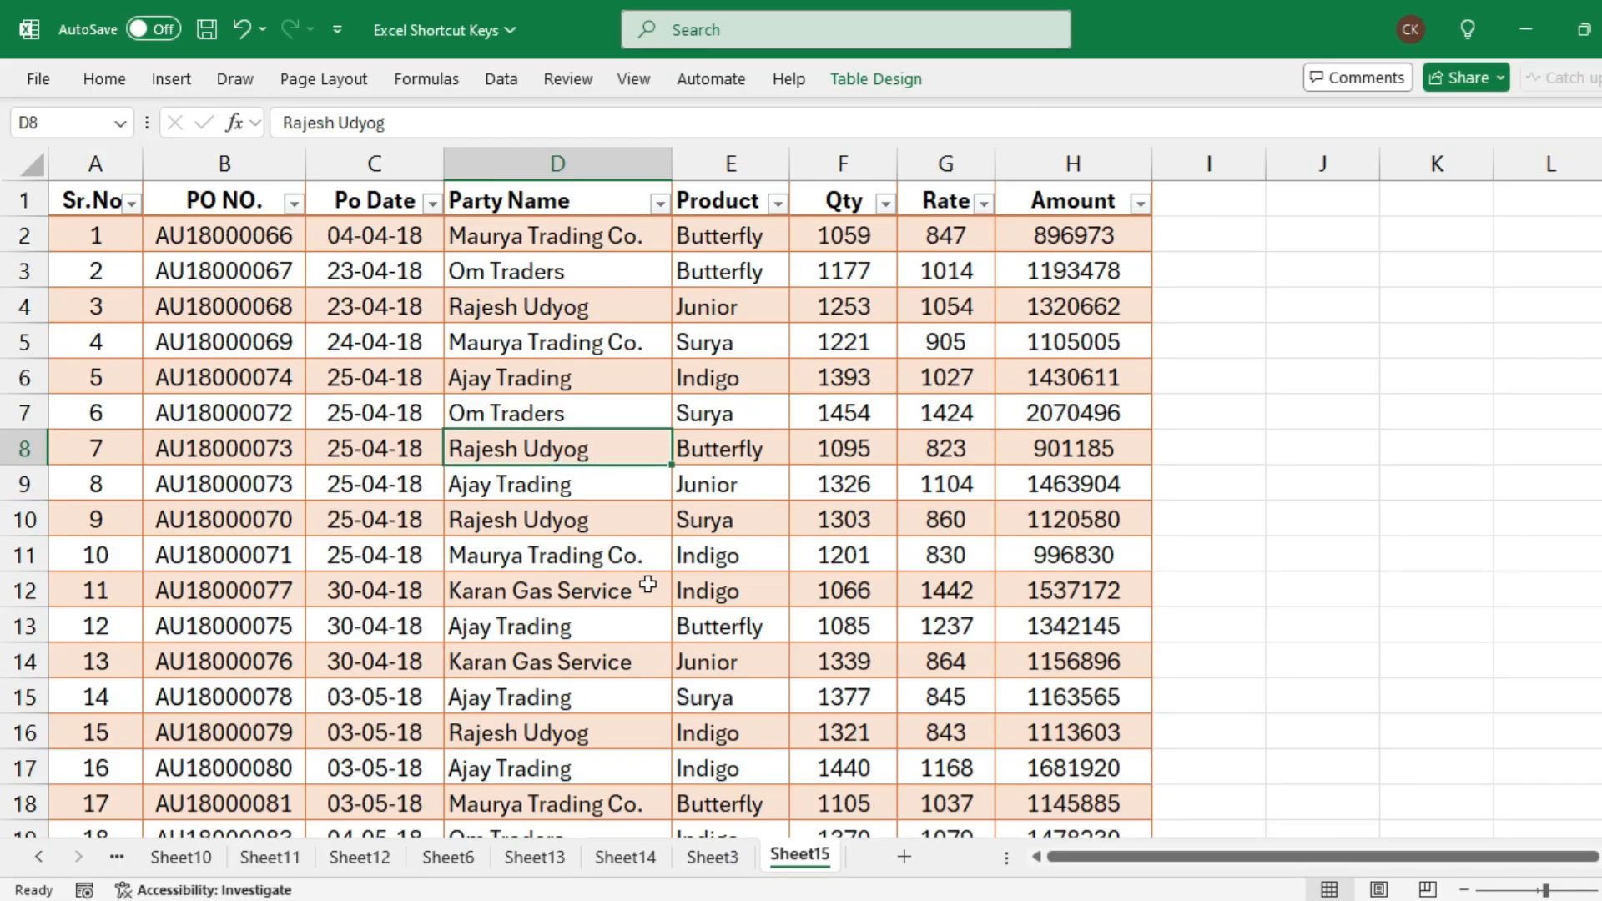
pyautogui.click(172, 81)
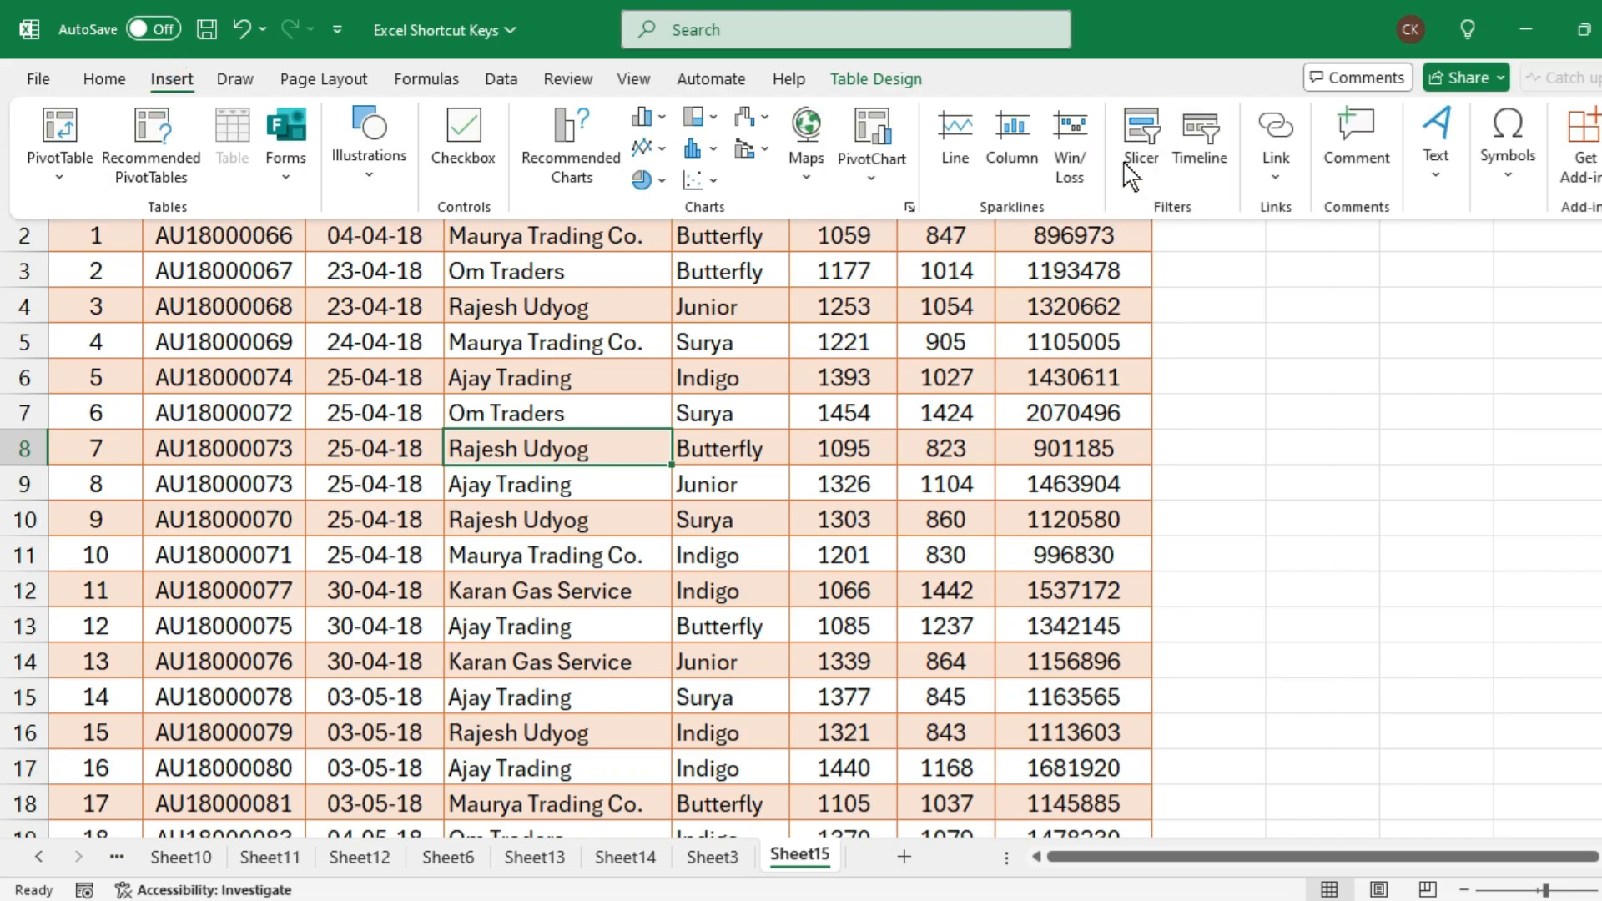
pyautogui.click(616, 442)
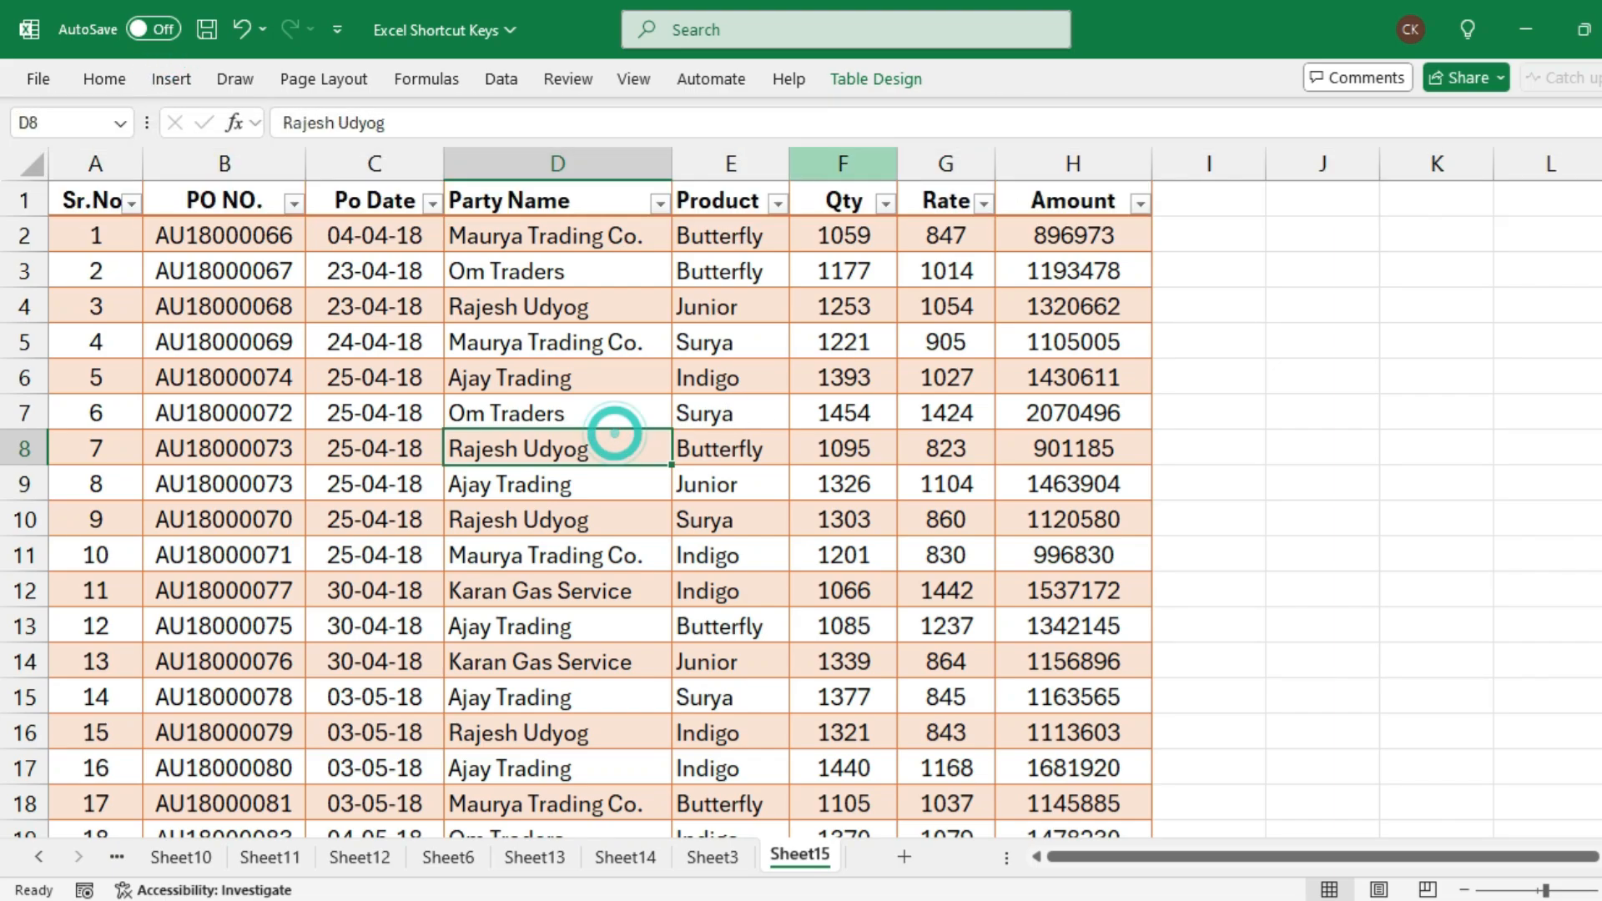
pyautogui.click(888, 85)
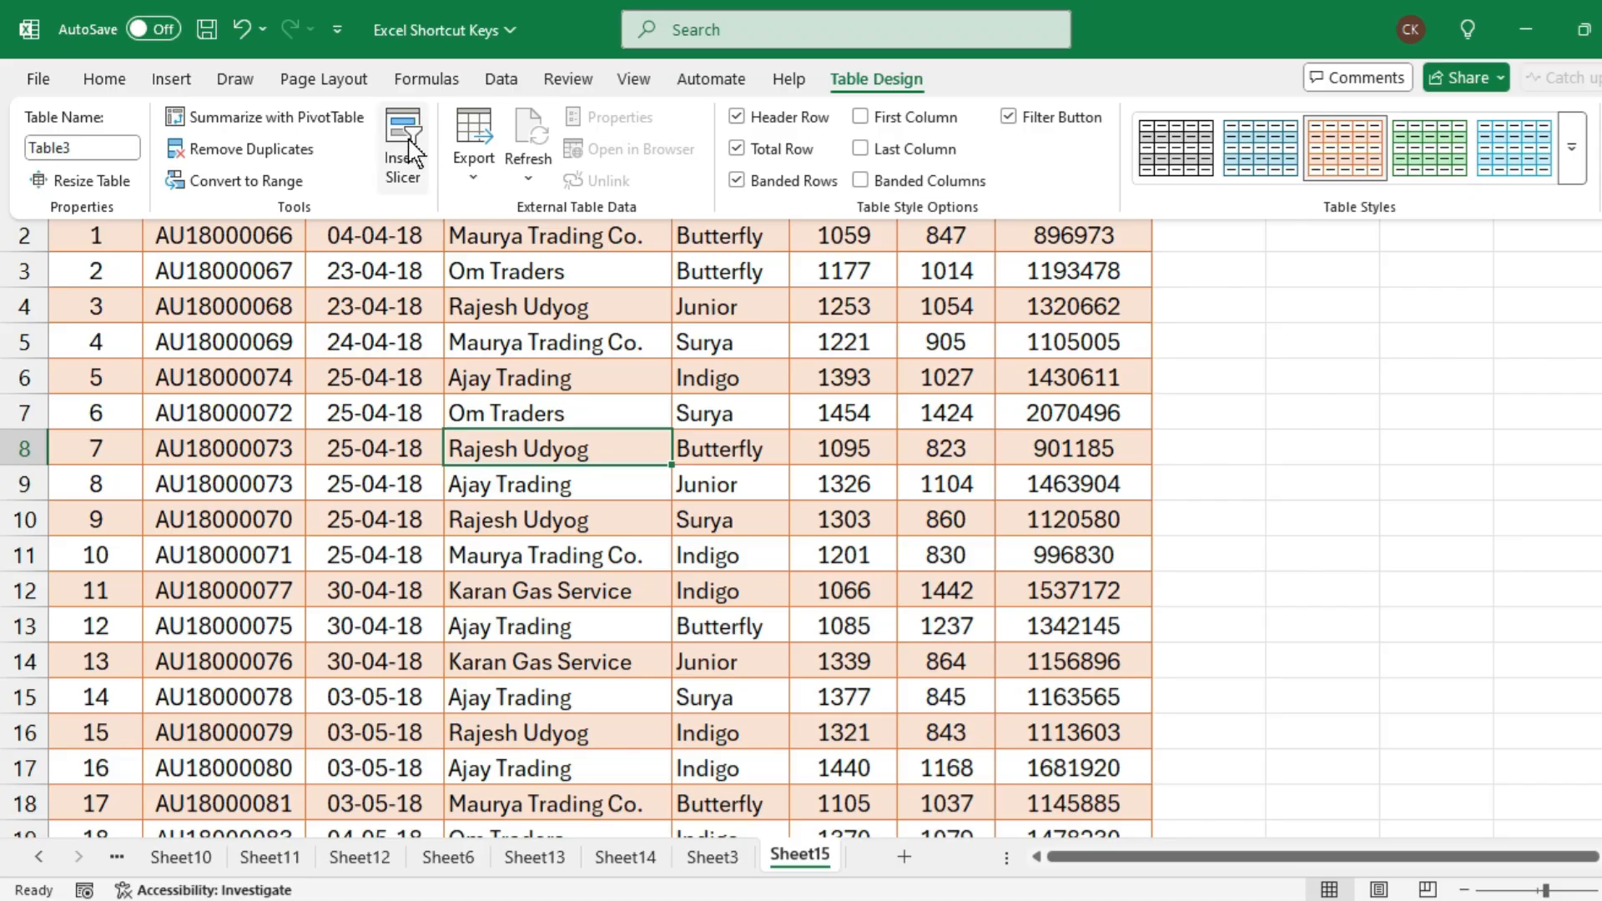
pyautogui.press('Escape')
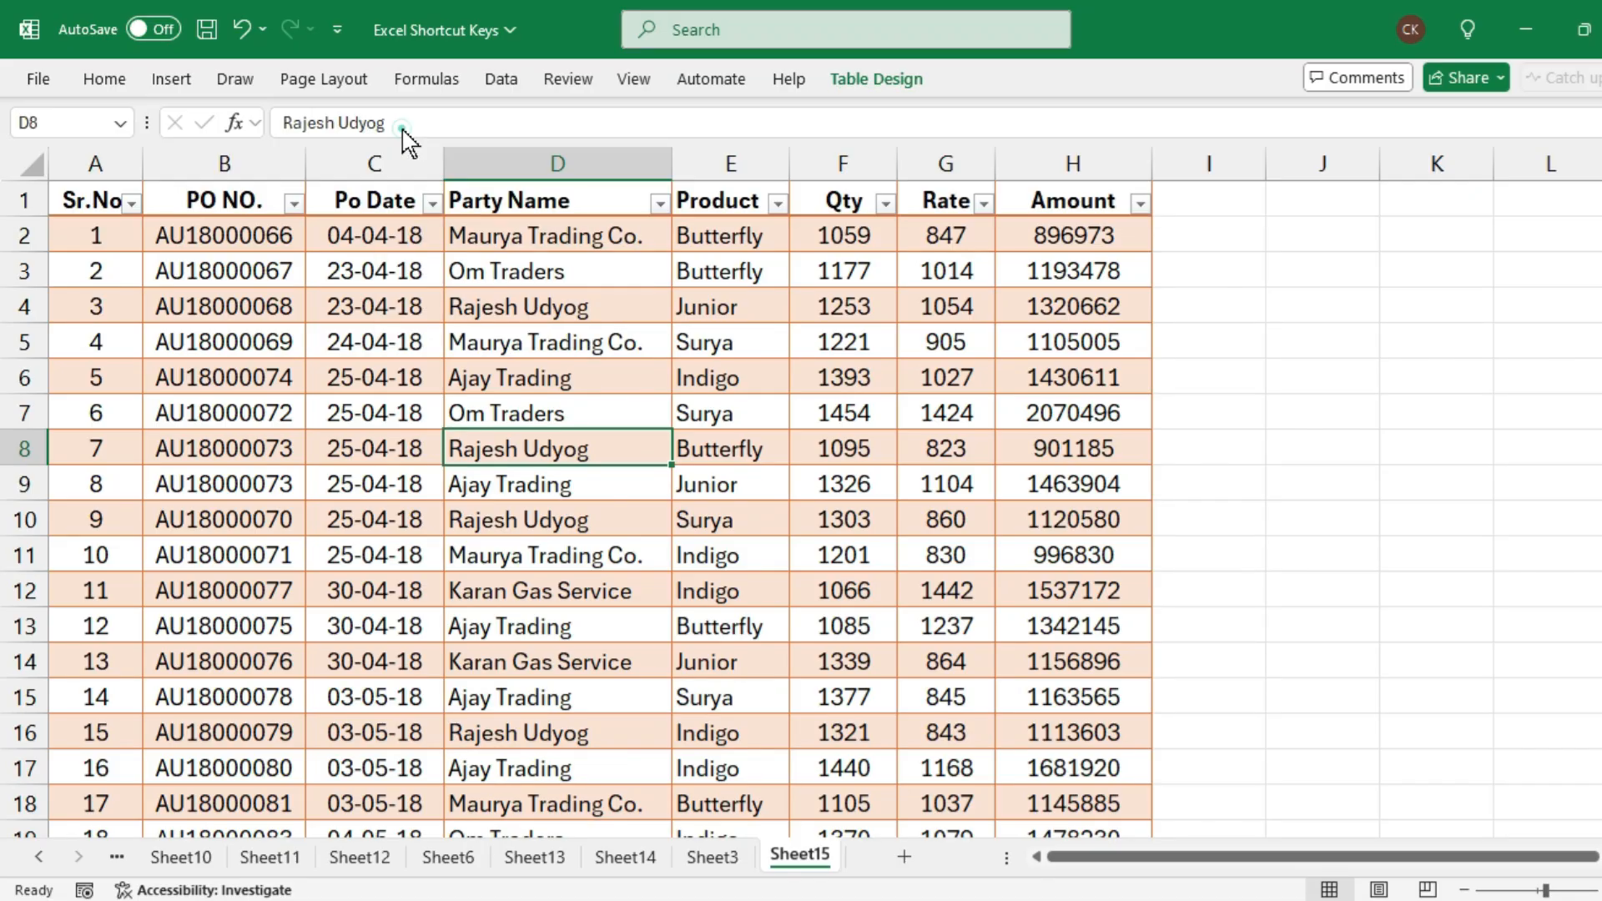
pyautogui.moveTo(690, 215); pyautogui.dragTo(1329, 260)
pyautogui.click(1219, 377)
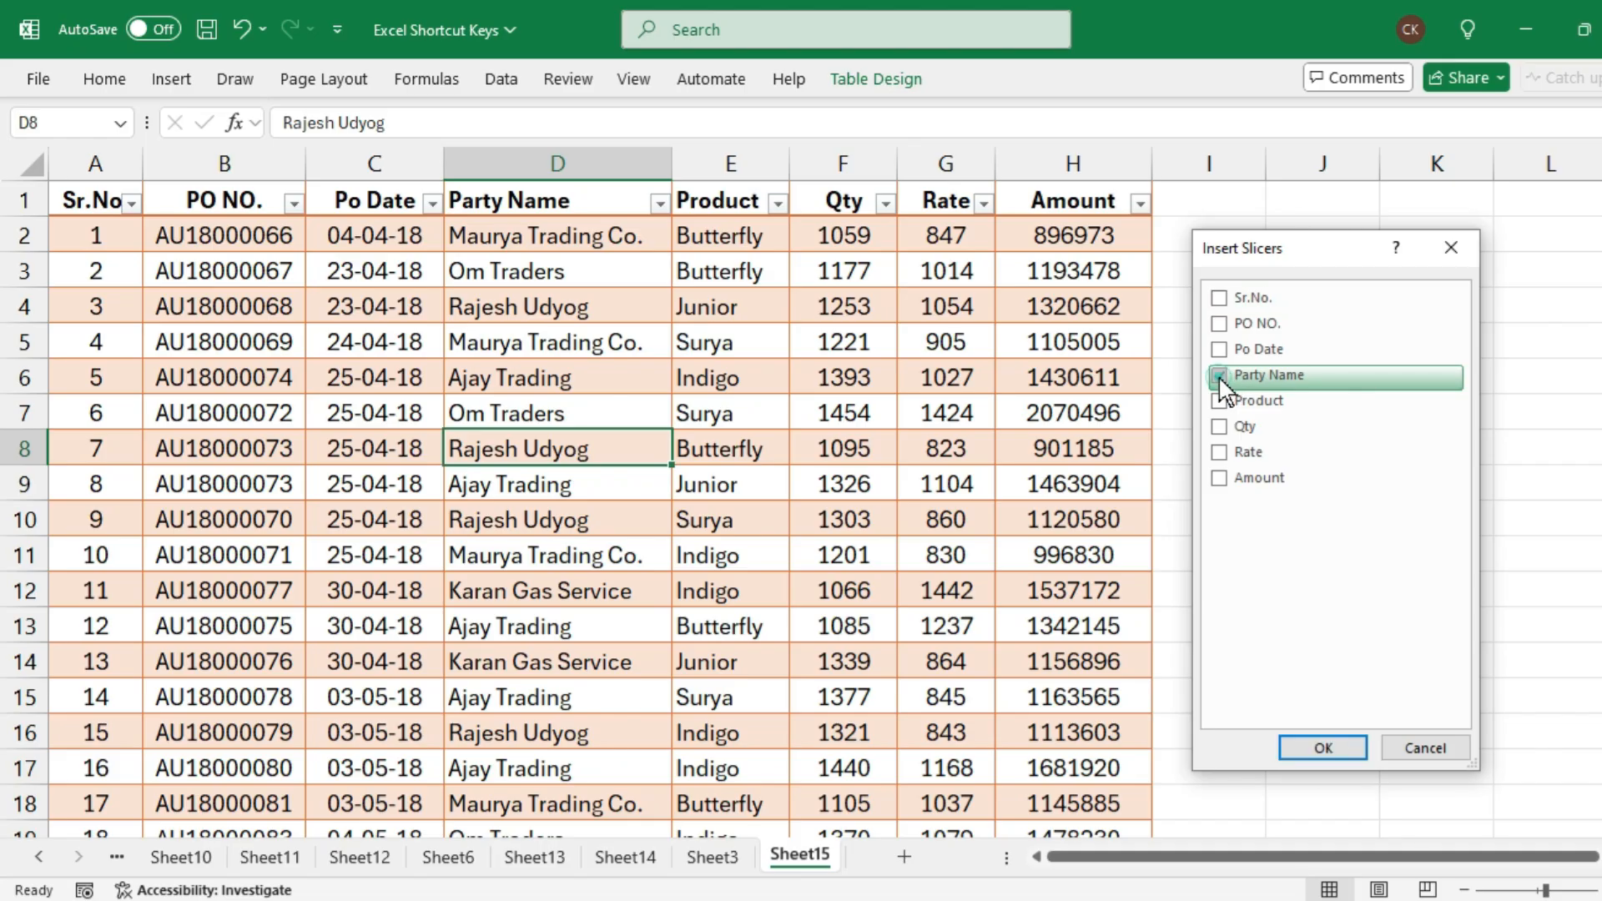
pyautogui.click(1323, 748)
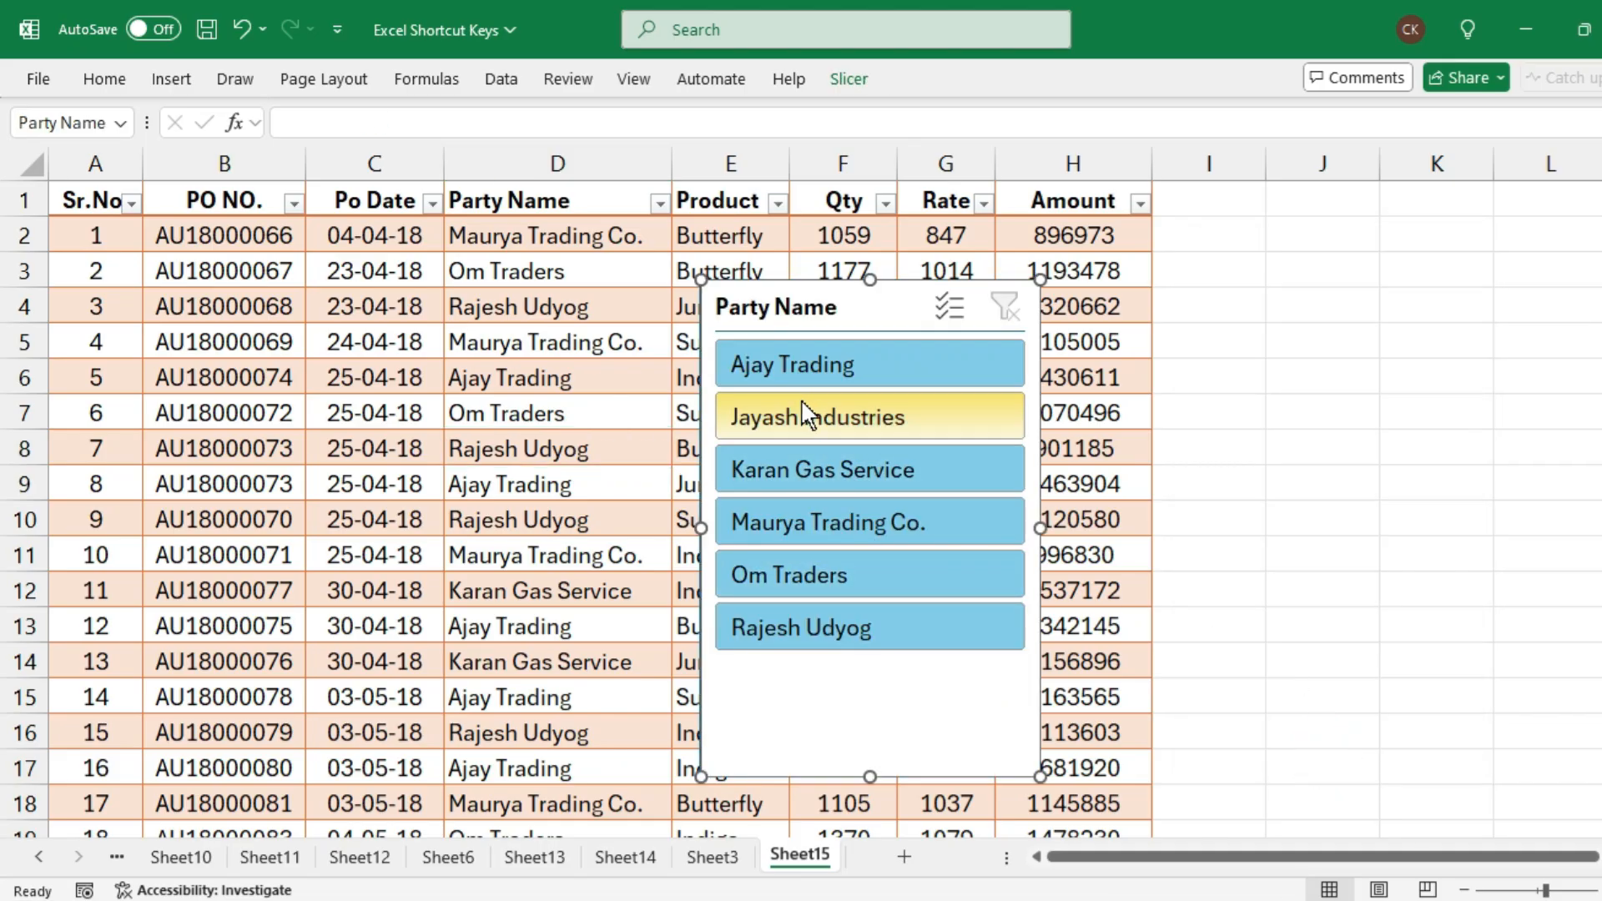
# Move the Party Name slicer onto the empty columns beside the table and filter the records to Ajay Trading
pyautogui.moveTo(820, 309); pyautogui.dragTo(1320, 237)
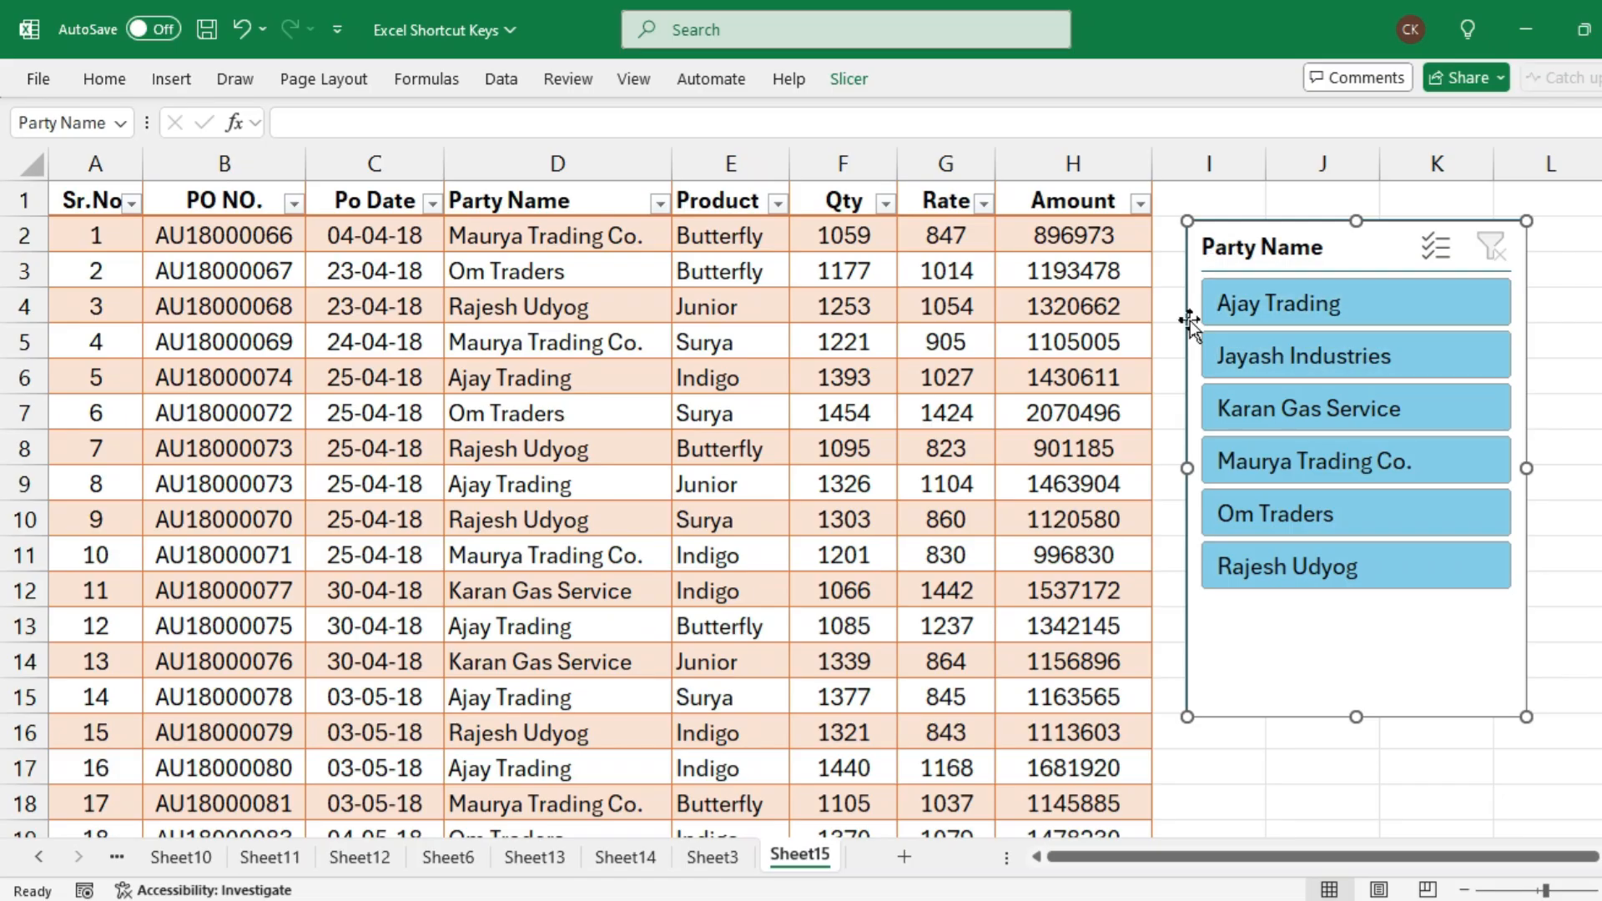
pyautogui.click(1365, 310)
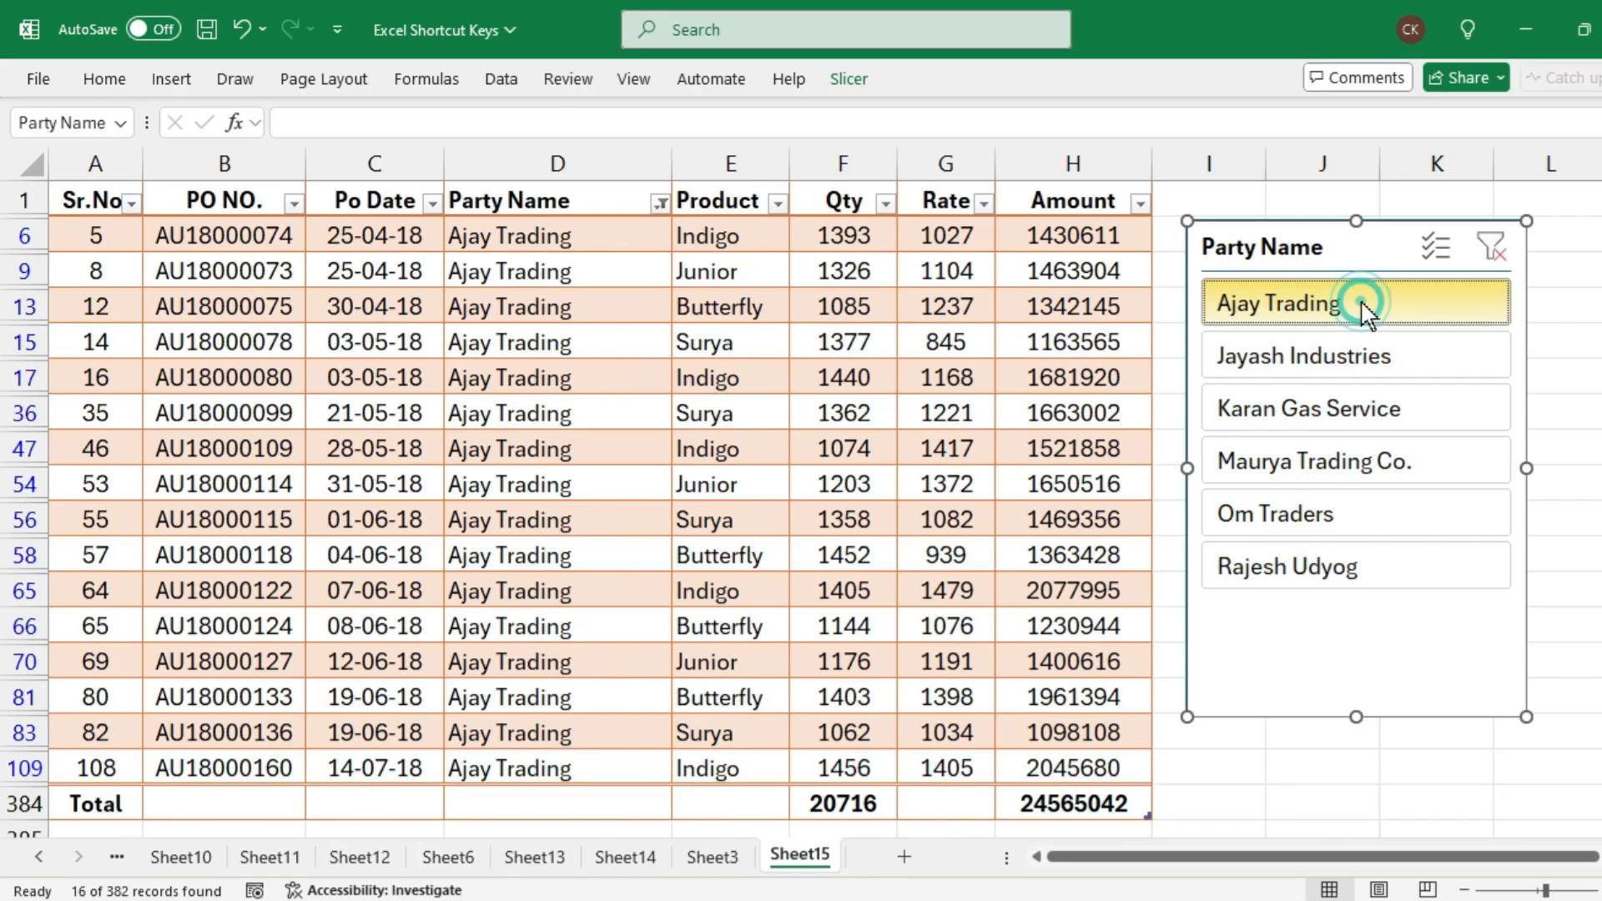
# Filter the records by each remaining party in turn from Jayash Industries to Rajesh Udyog, then return the filter to Ajay Trading
pyautogui.moveTo(529, 234); pyautogui.dragTo(534, 734)
pyautogui.click(1367, 362)
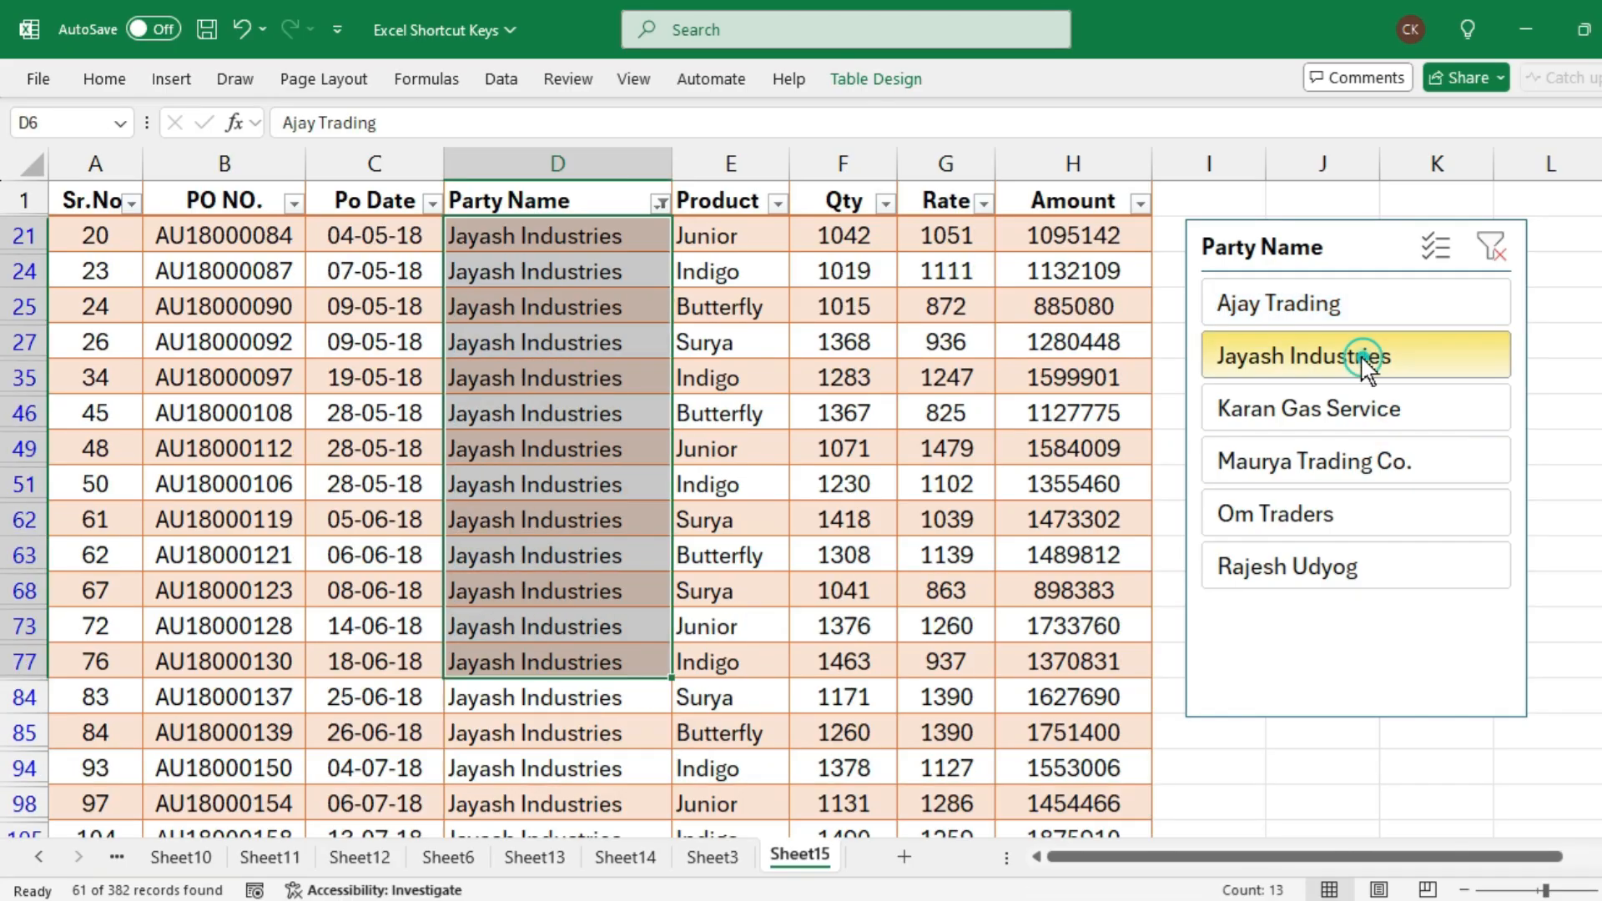
pyautogui.click(1274, 406)
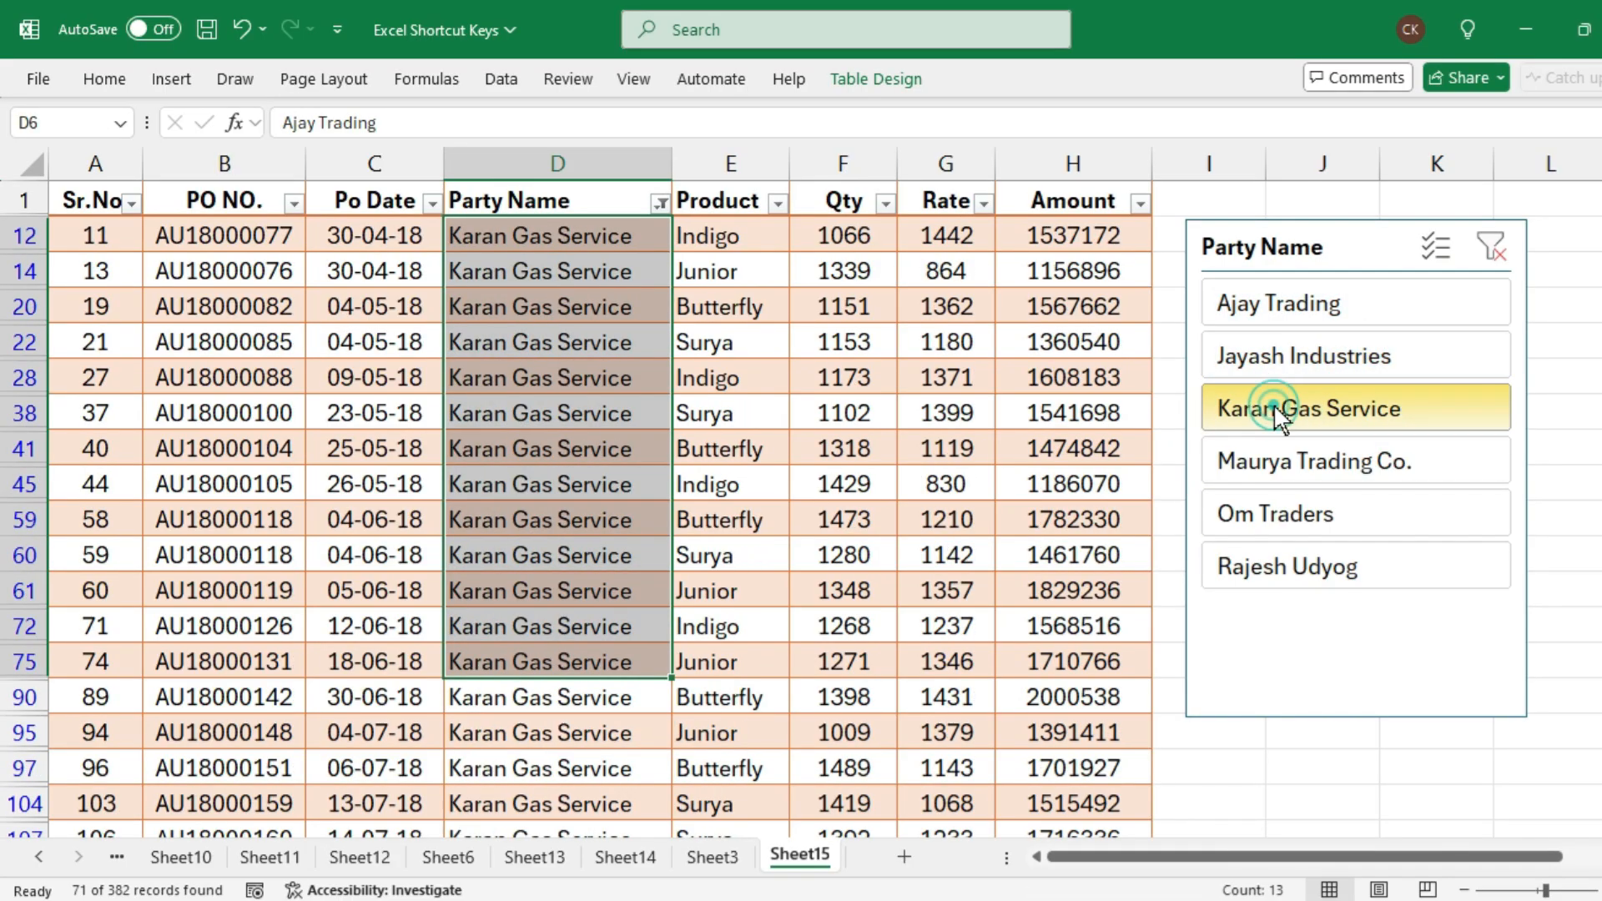
pyautogui.click(1275, 470)
pyautogui.click(1285, 517)
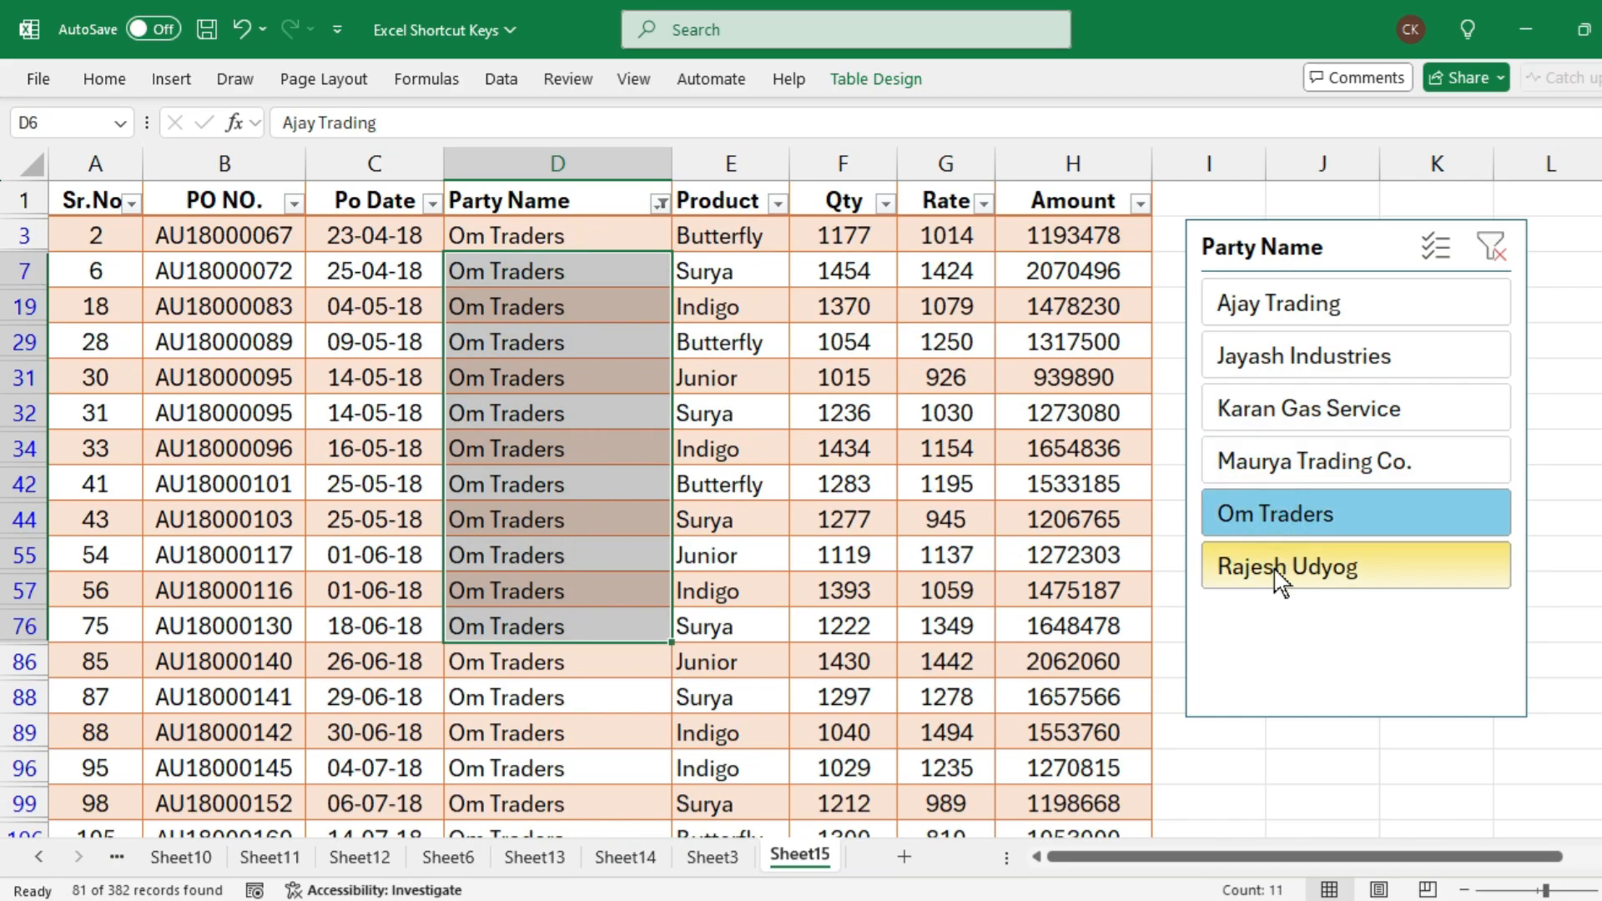
pyautogui.click(1273, 567)
pyautogui.click(1284, 311)
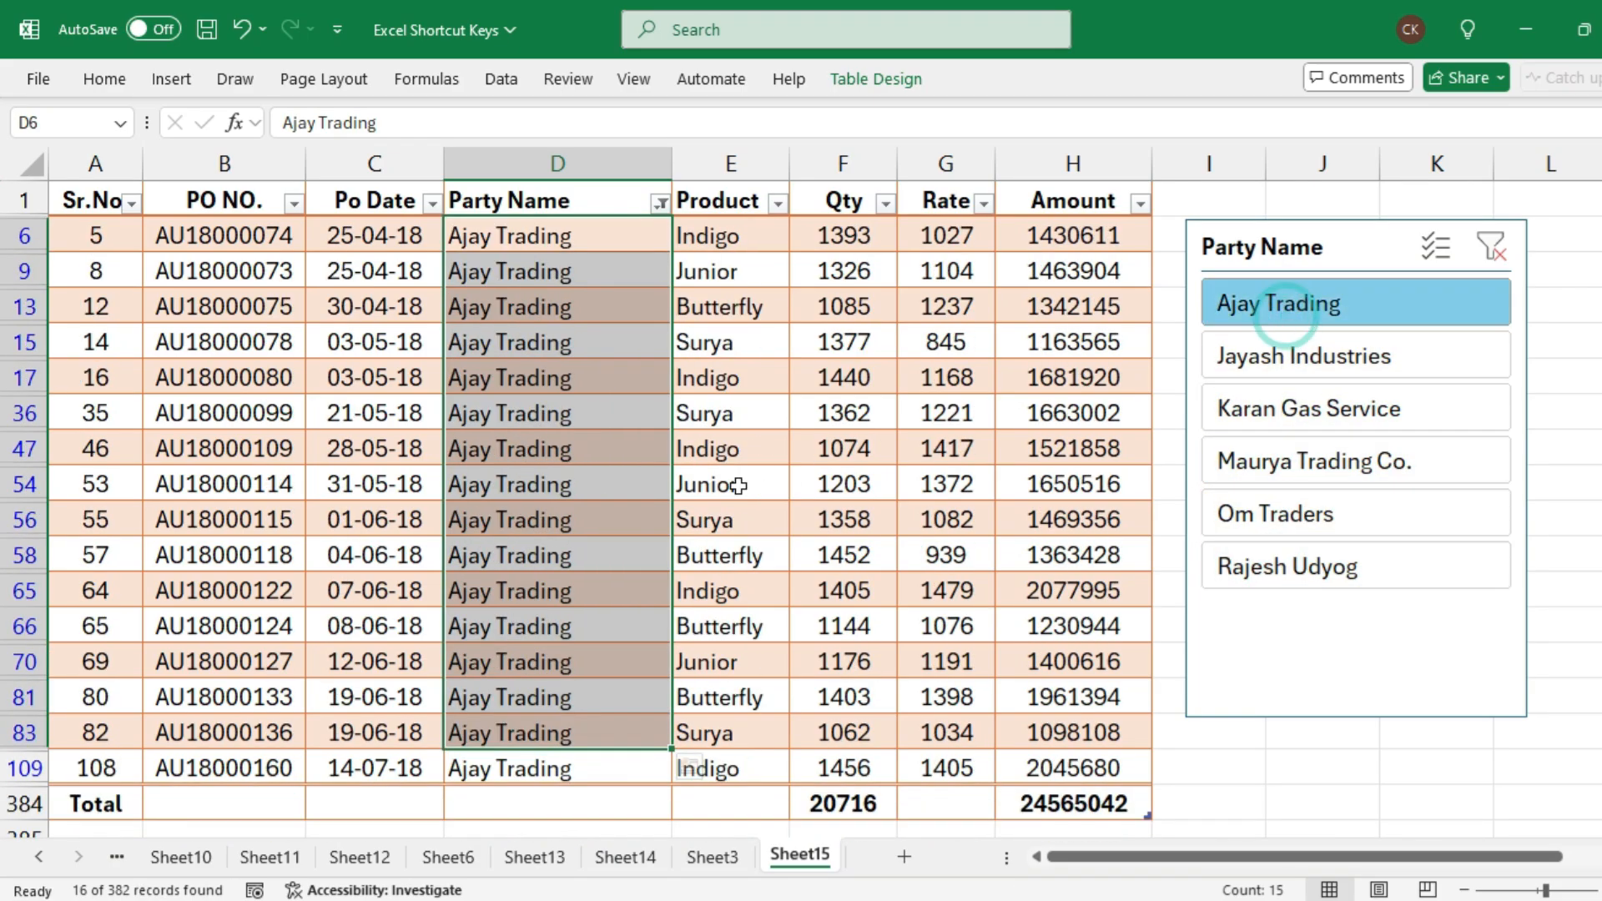
# Inspect the Qty and Amount totals in the Total row and compare the Amount total with the sum of the filtered Amount cells
pyautogui.click(809, 454)
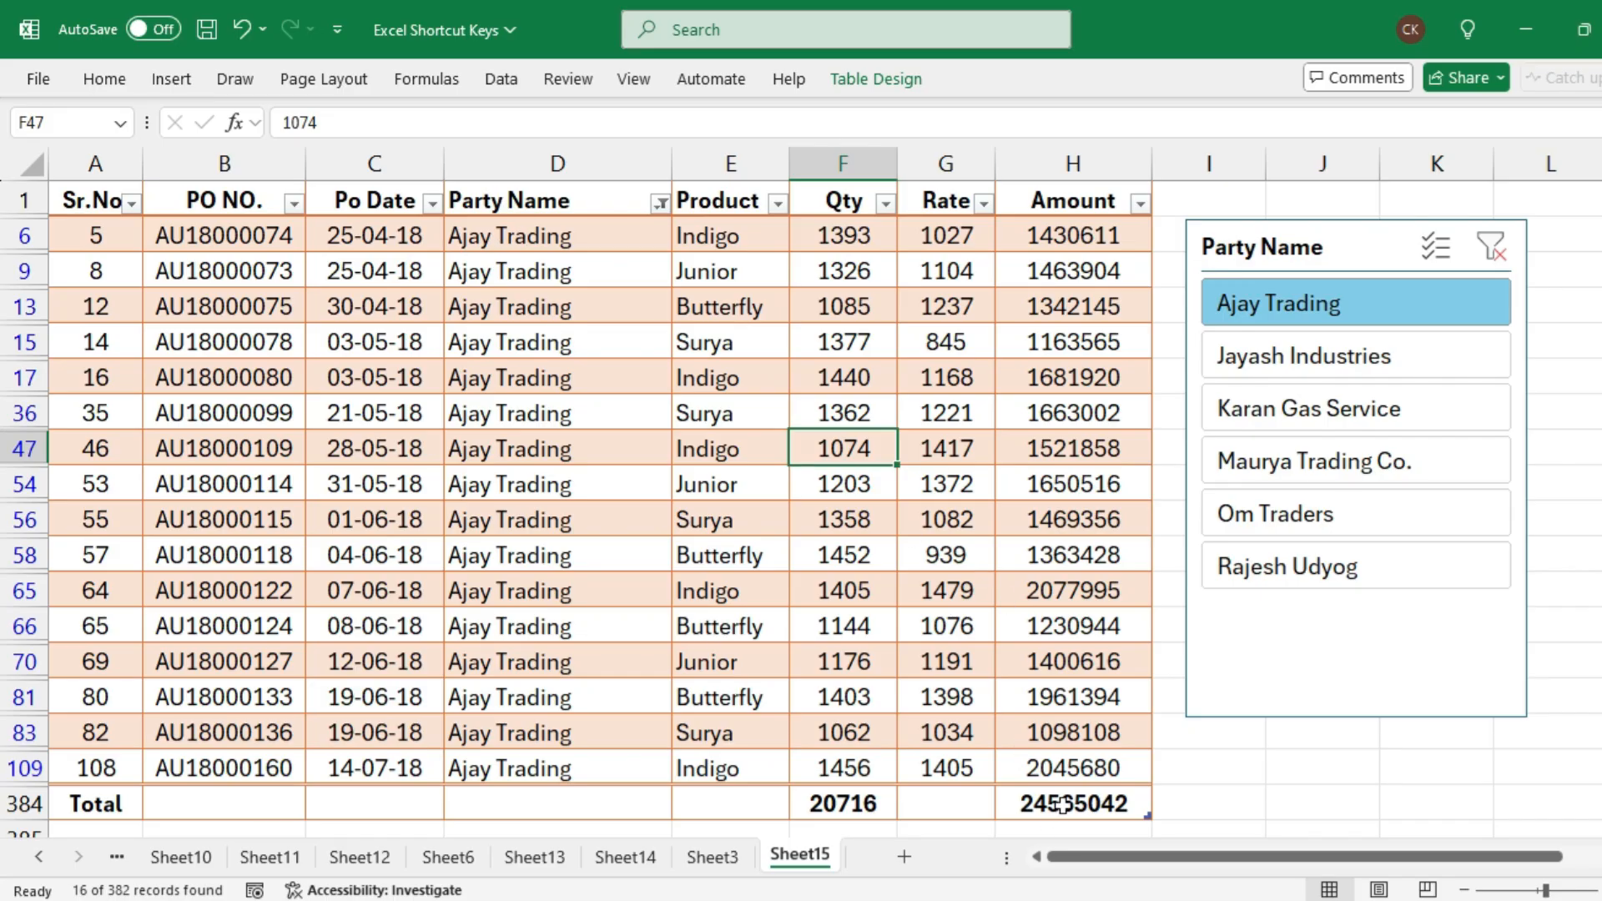
pyautogui.click(833, 802)
pyautogui.click(1077, 805)
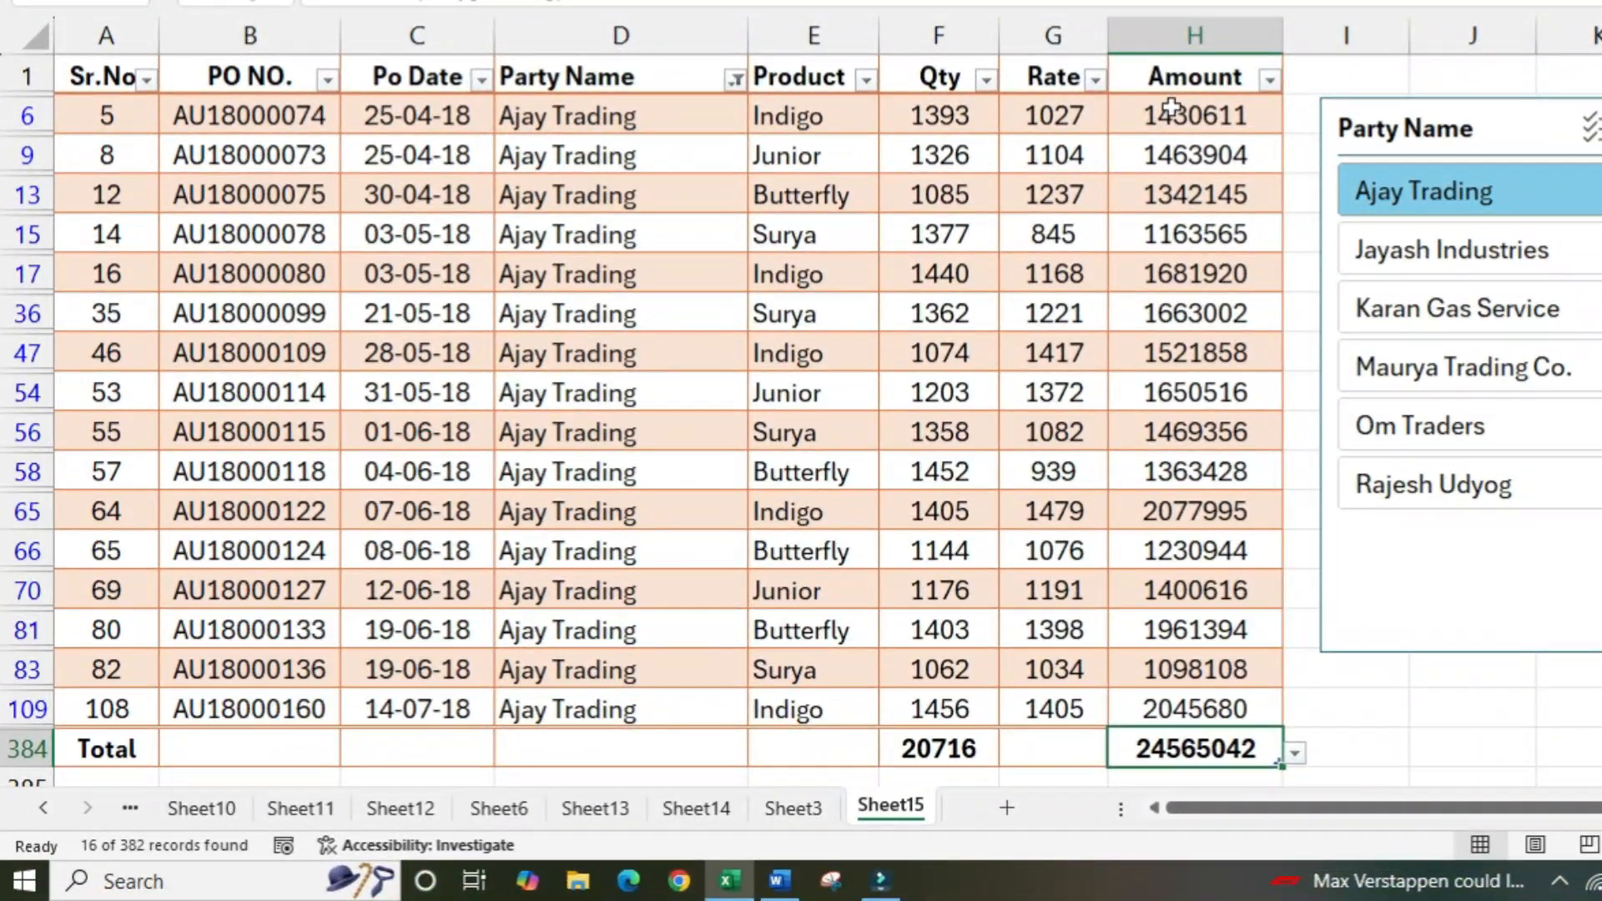
pyautogui.moveTo(1051, 228); pyautogui.dragTo(1032, 342)
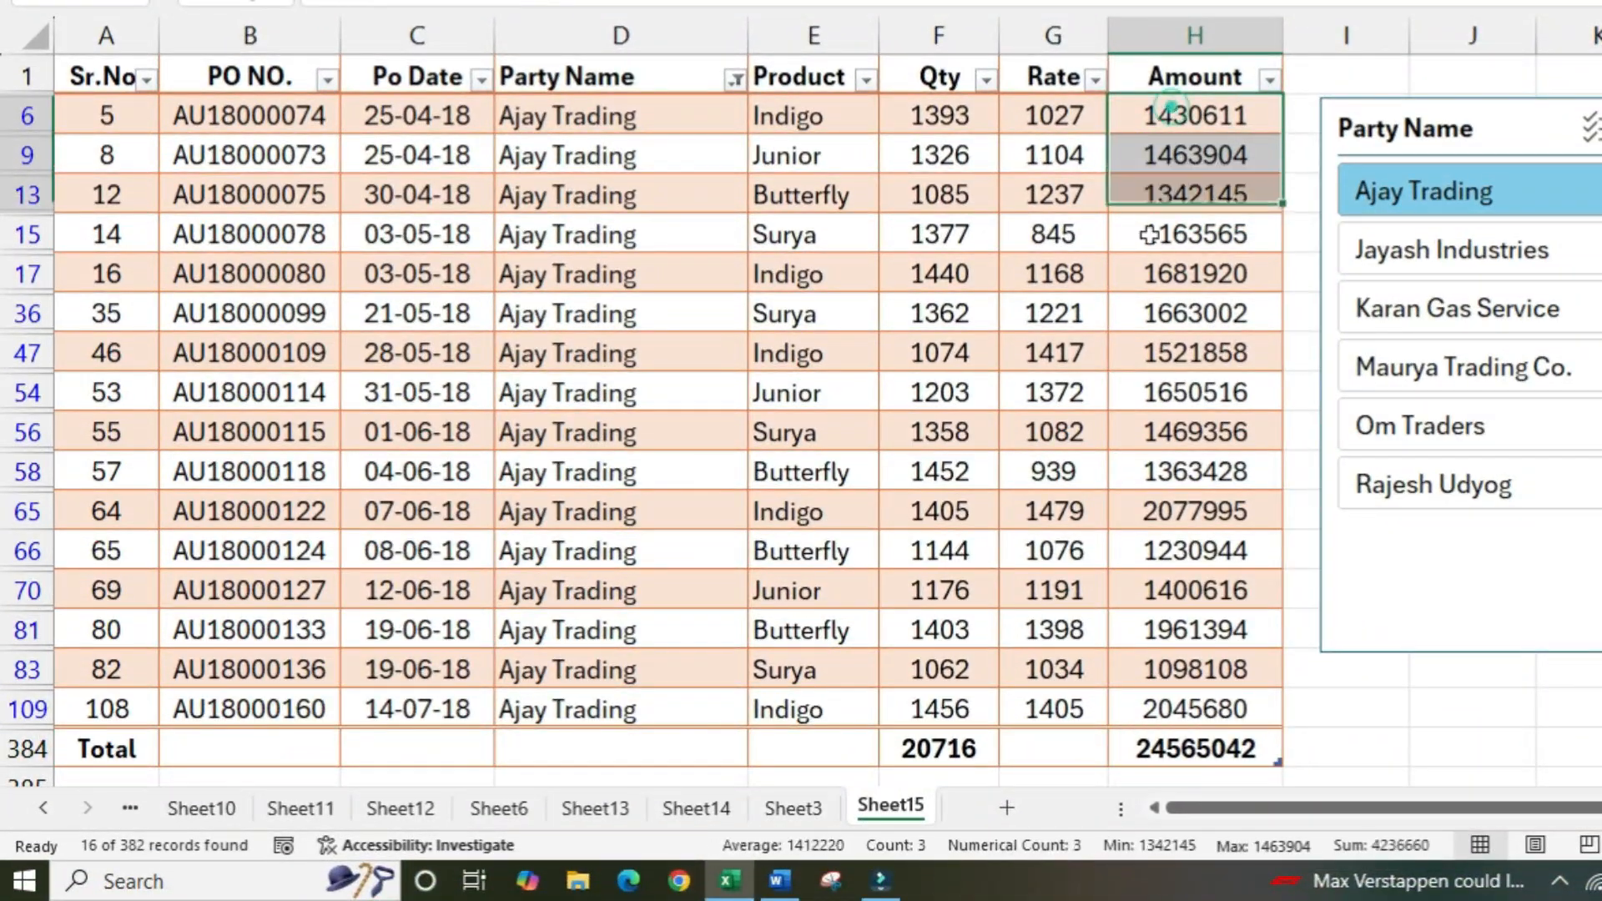
pyautogui.moveTo(1150, 235); pyautogui.dragTo(1132, 700)
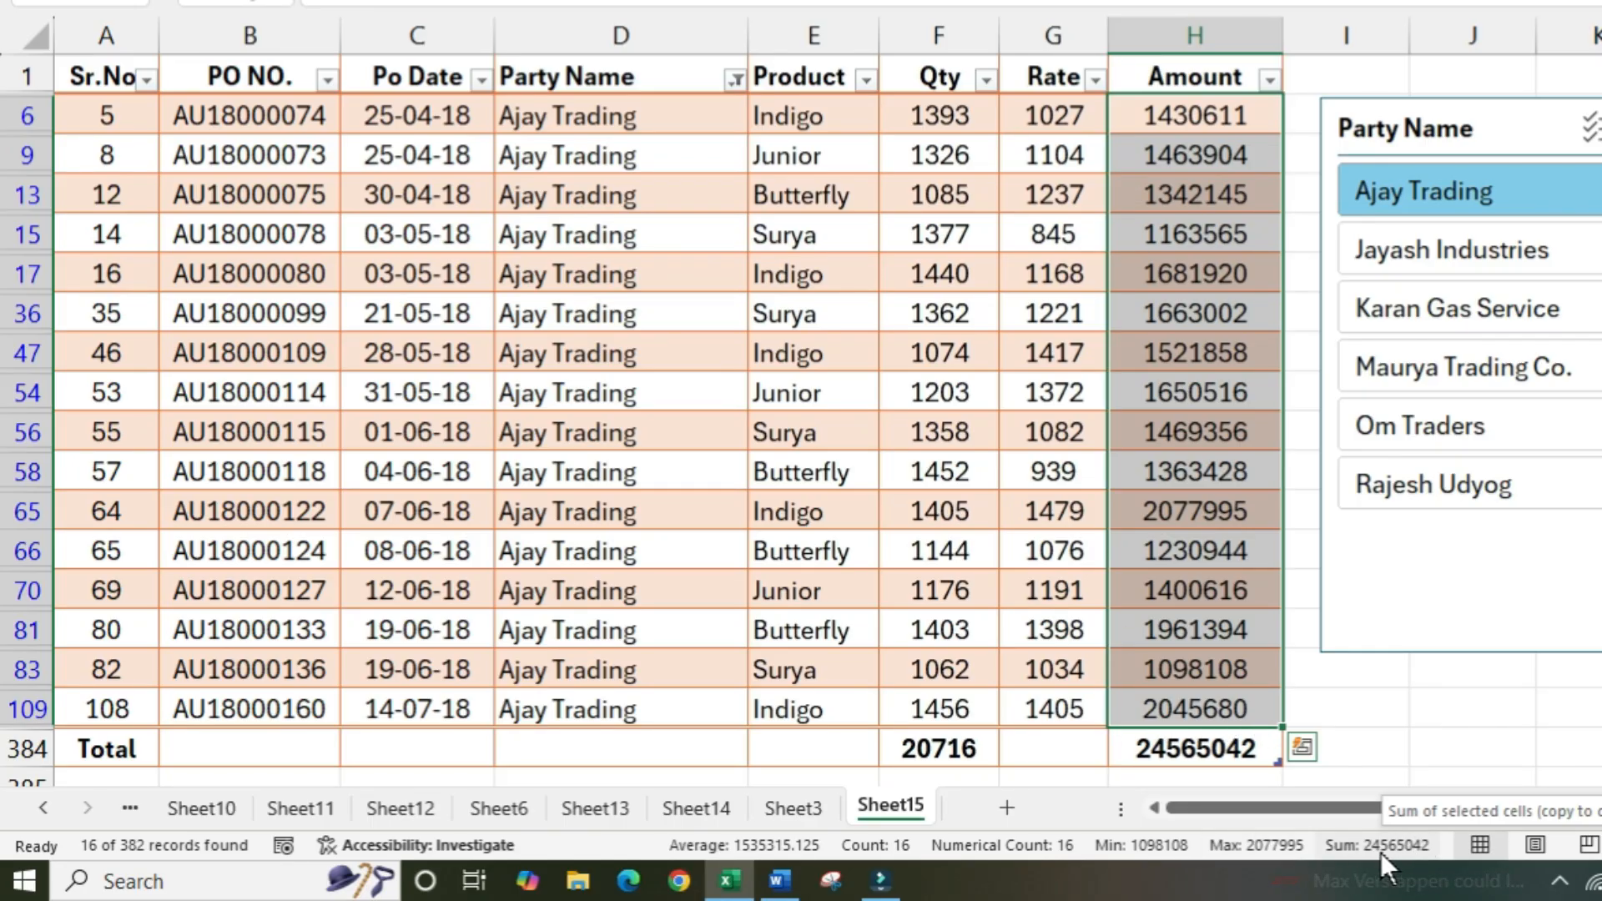
pyautogui.click(1152, 755)
pyautogui.click(1139, 671)
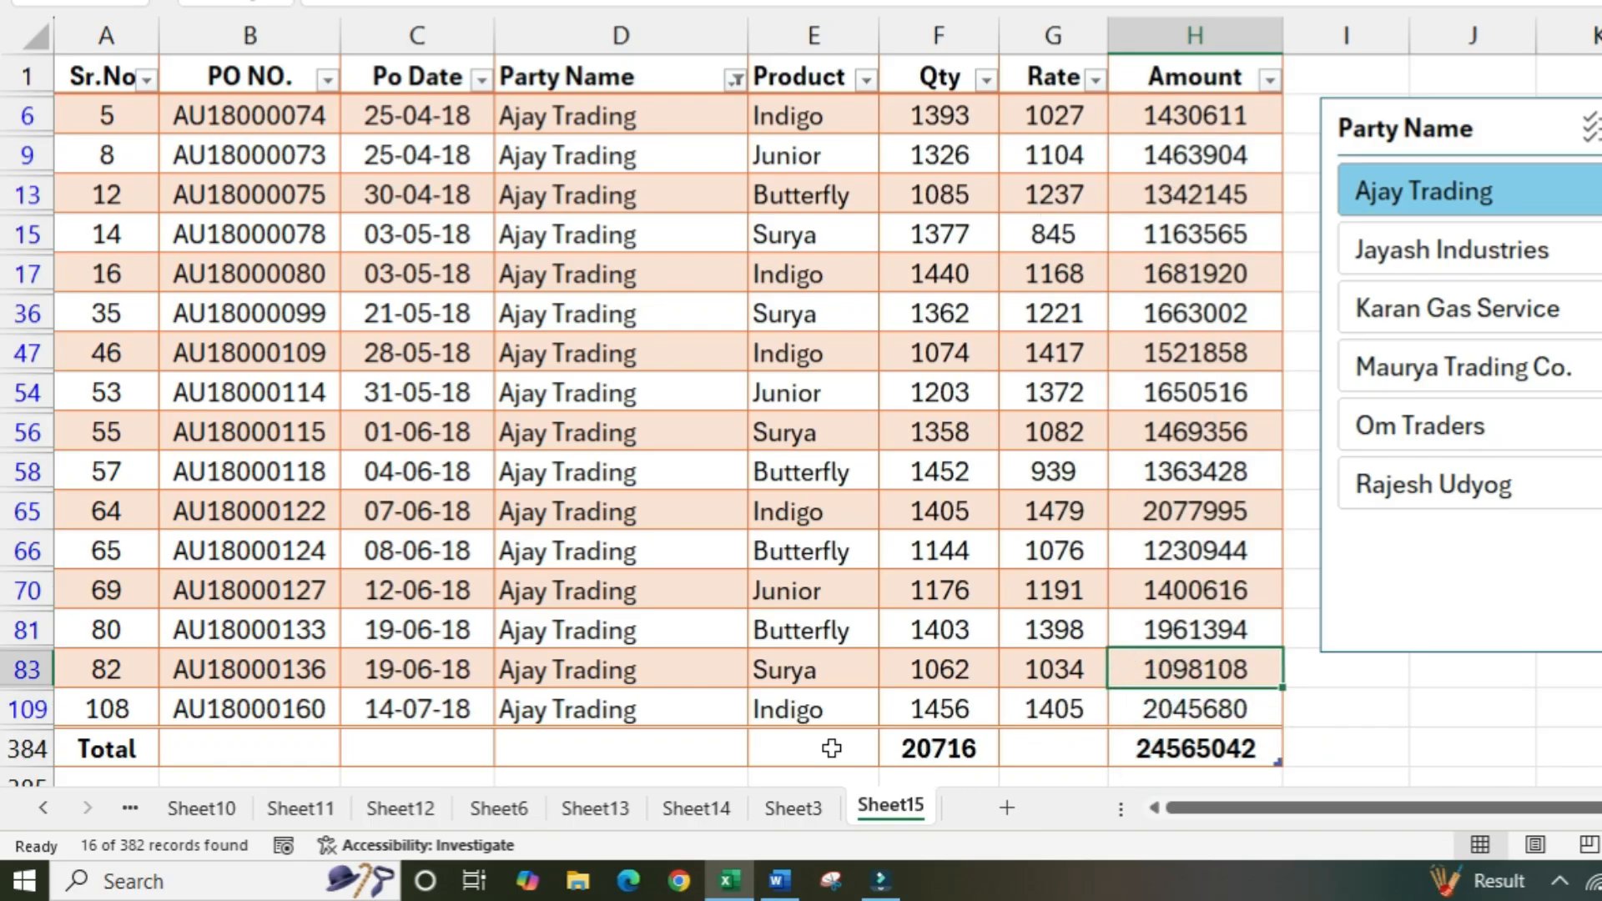
pyautogui.moveTo(840, 748); pyautogui.dragTo(1402, 755)
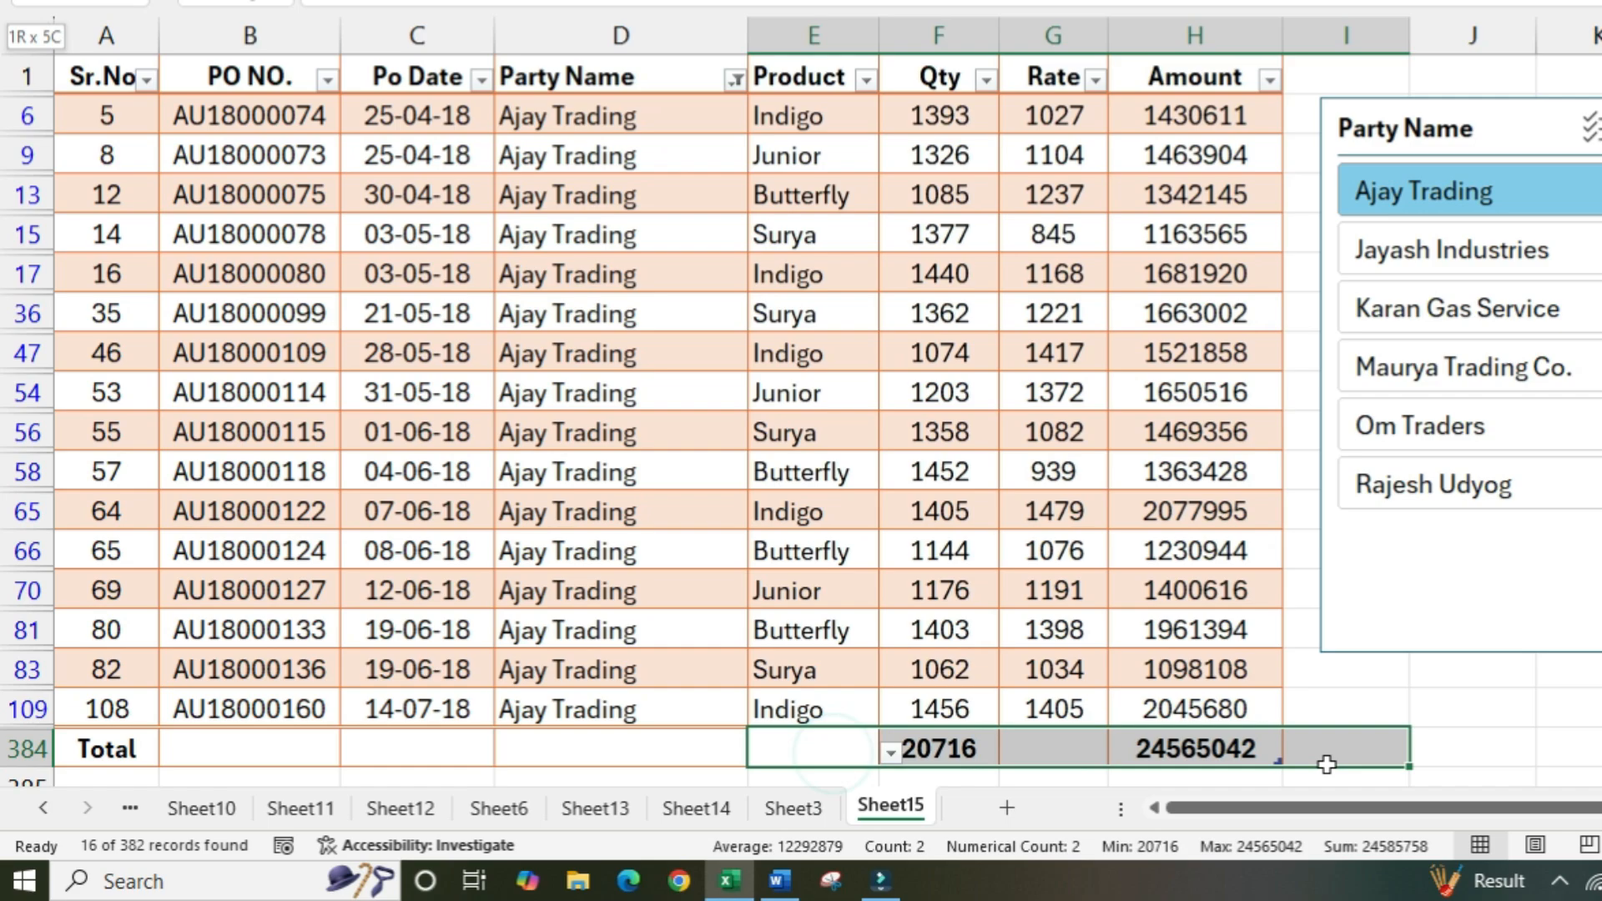
pyautogui.click(1106, 597)
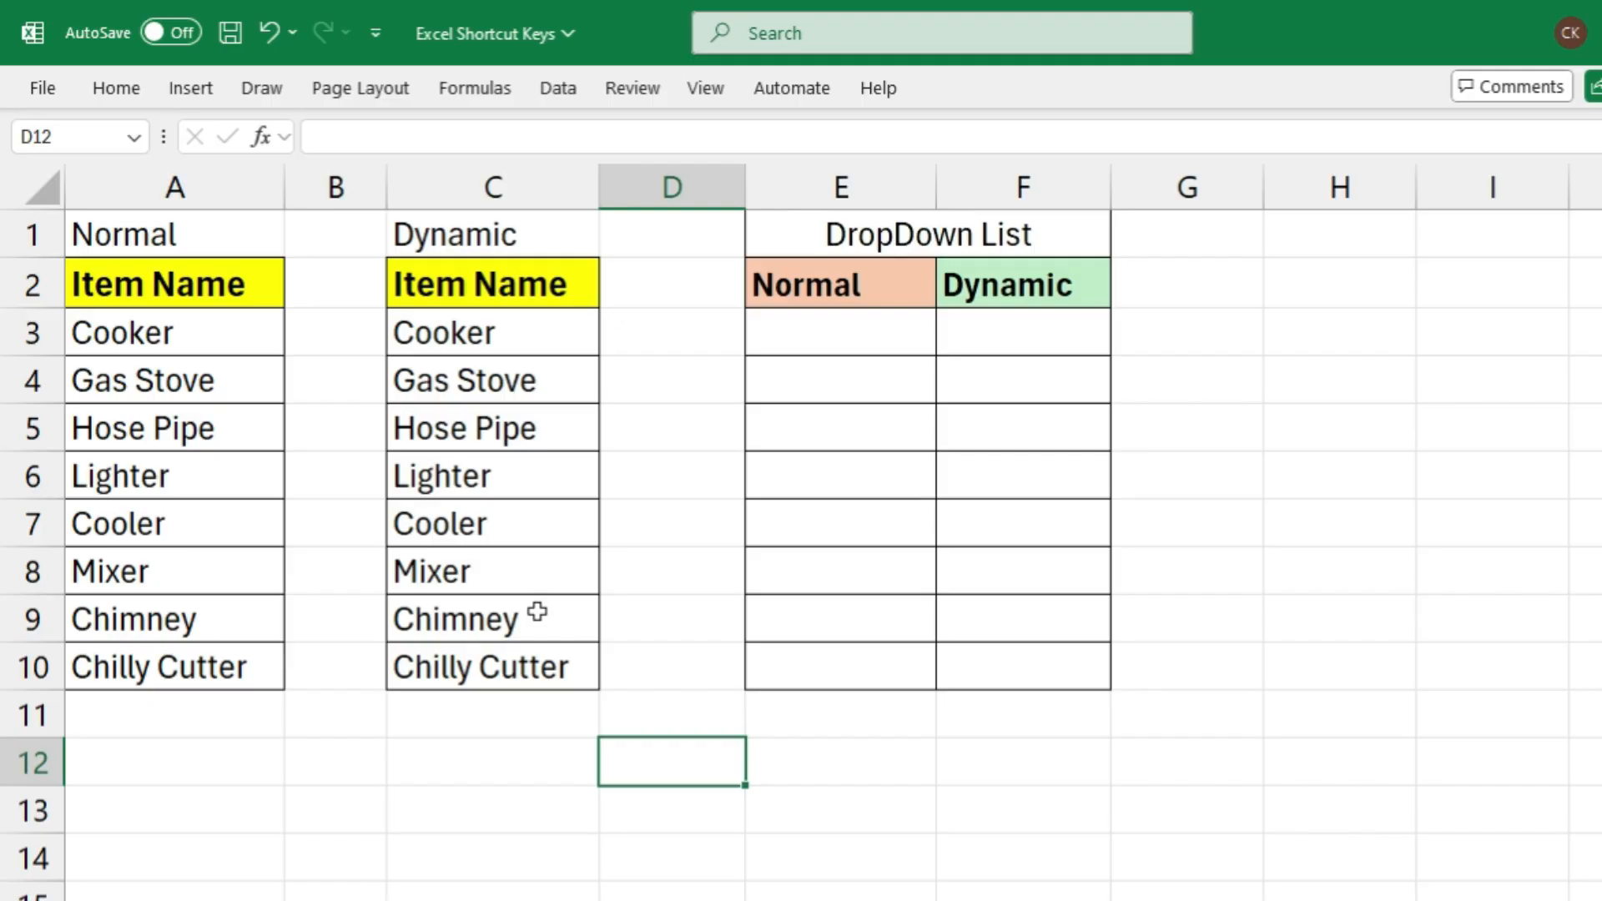
# Review the Normal and Dynamic item lists and the two empty DropDown List columns on Sheet3
pyautogui.moveTo(193, 243); pyautogui.dragTo(167, 665)
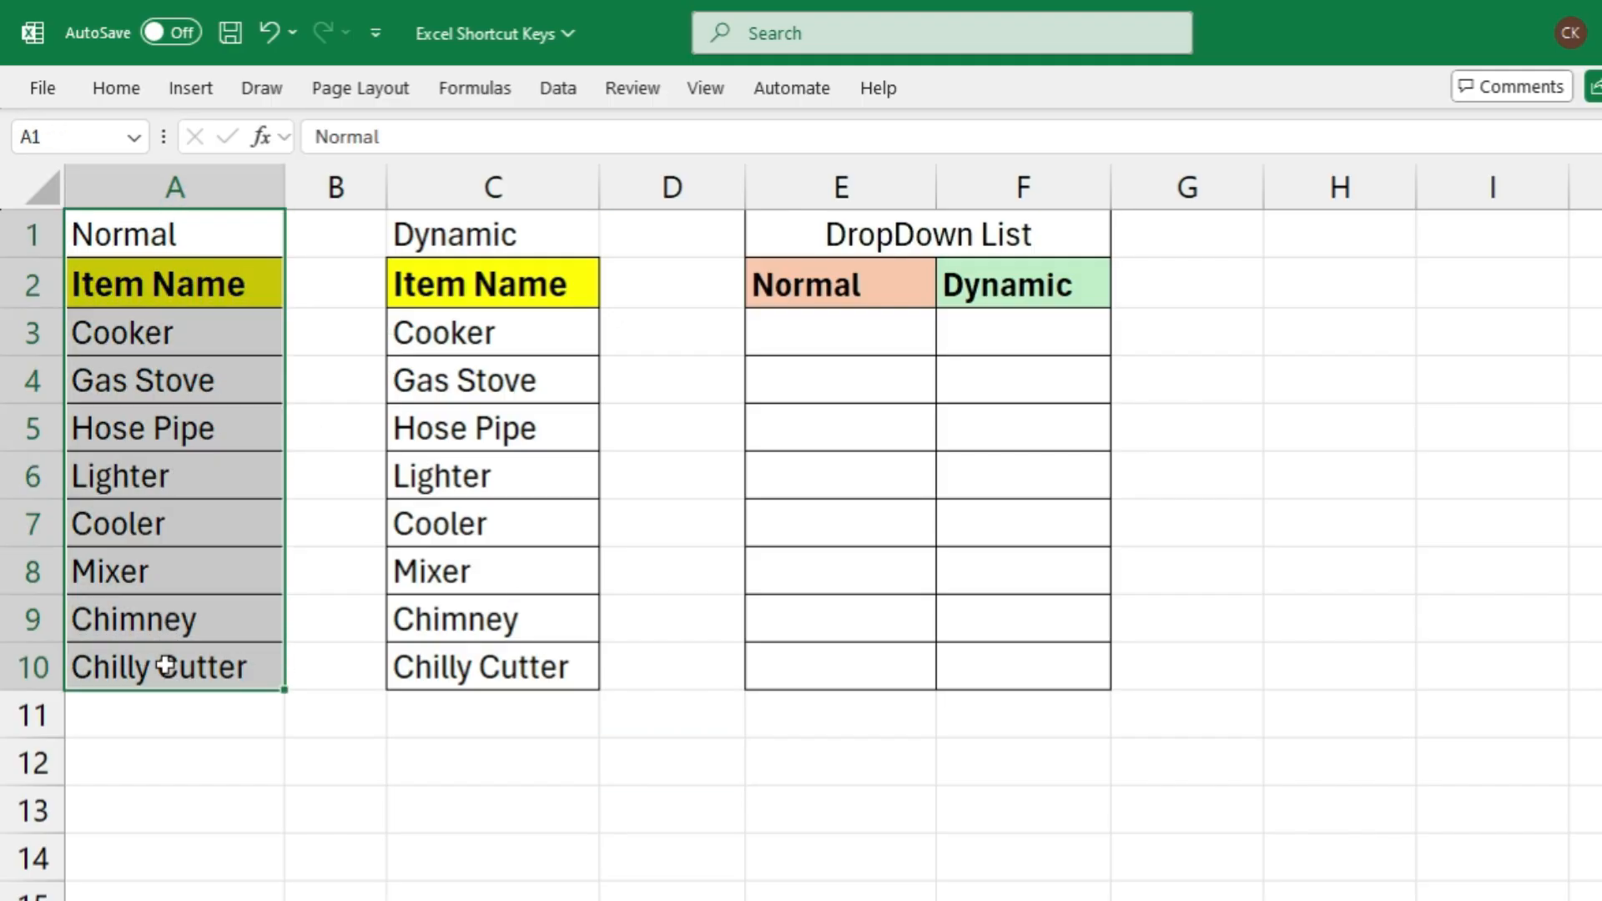
pyautogui.moveTo(493, 226); pyautogui.dragTo(446, 668)
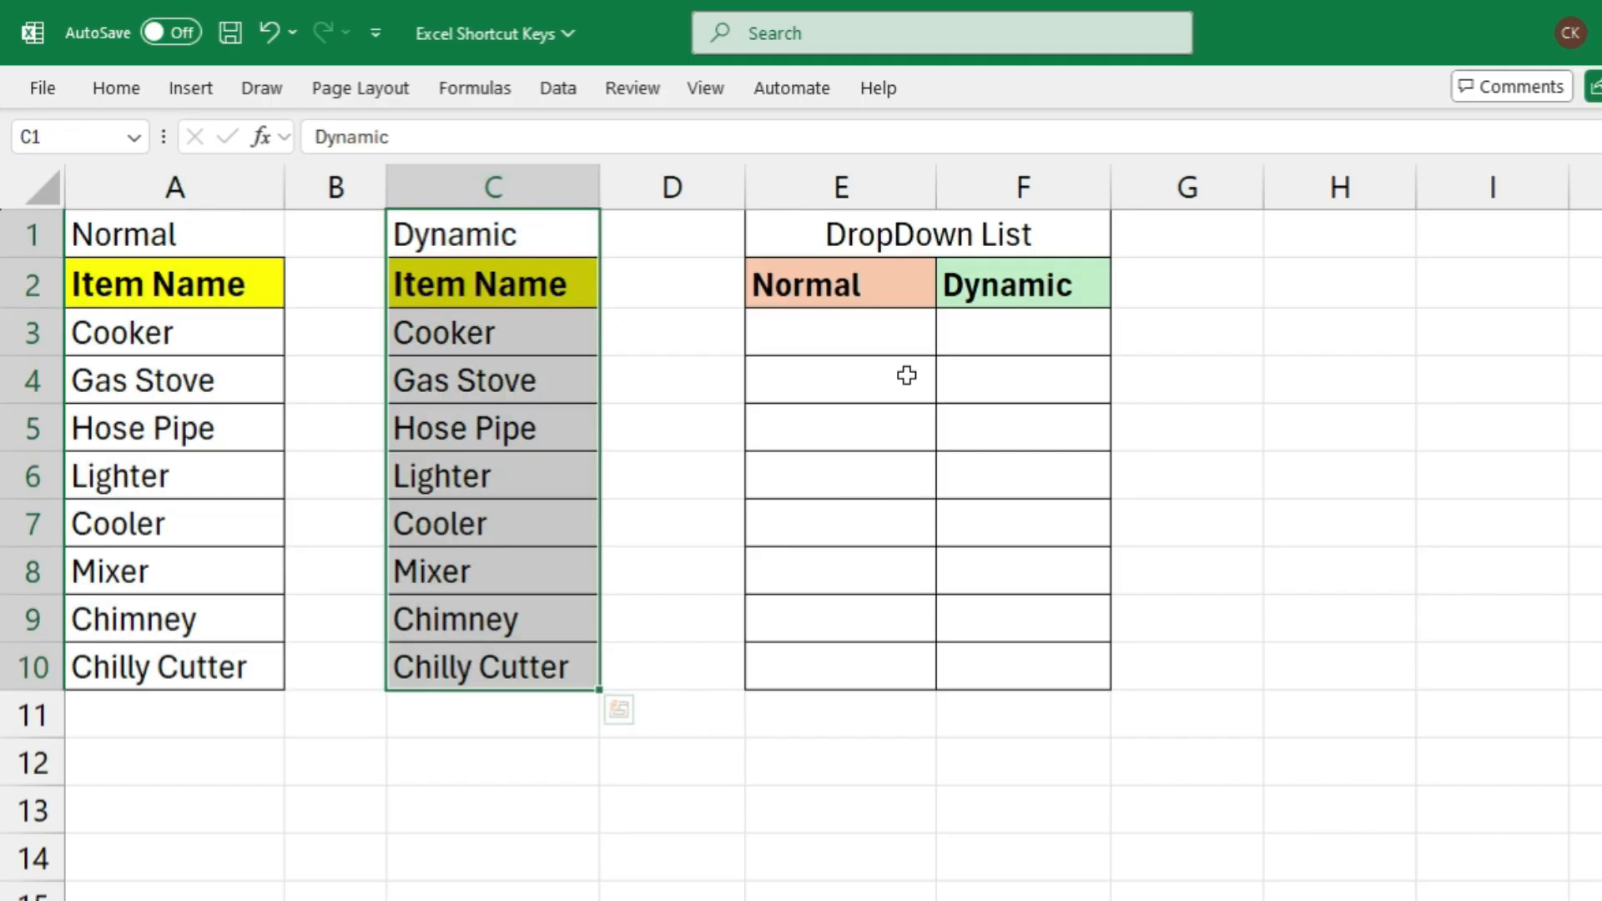
pyautogui.moveTo(887, 285); pyautogui.dragTo(868, 667)
pyautogui.moveTo(1024, 271); pyautogui.dragTo(1026, 665)
pyautogui.click(780, 347)
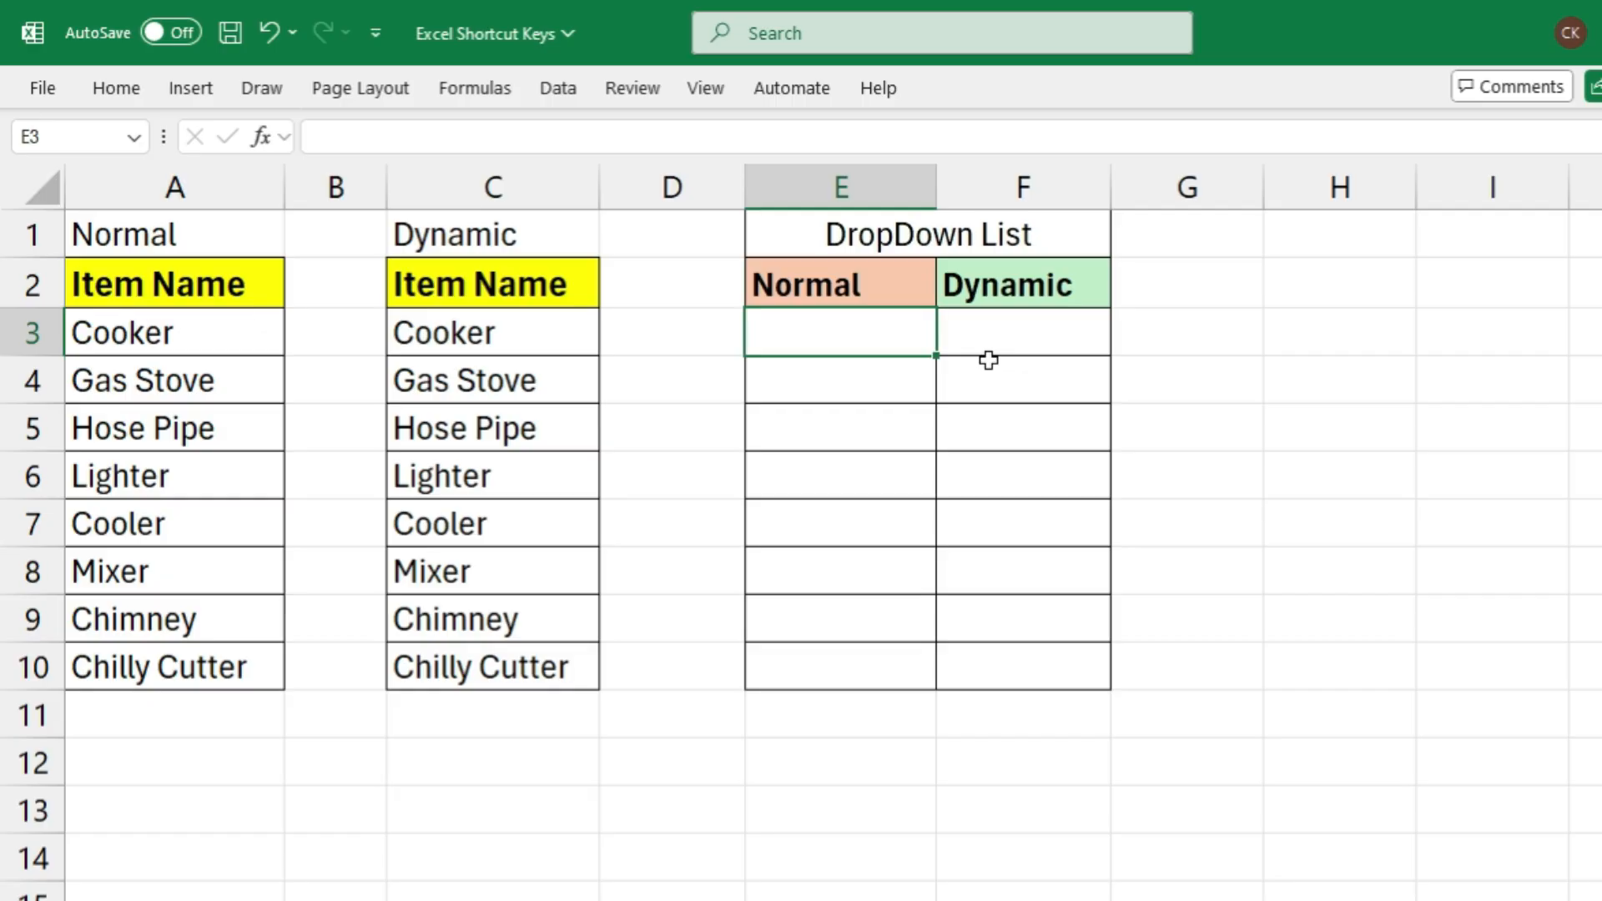
pyautogui.click(843, 472)
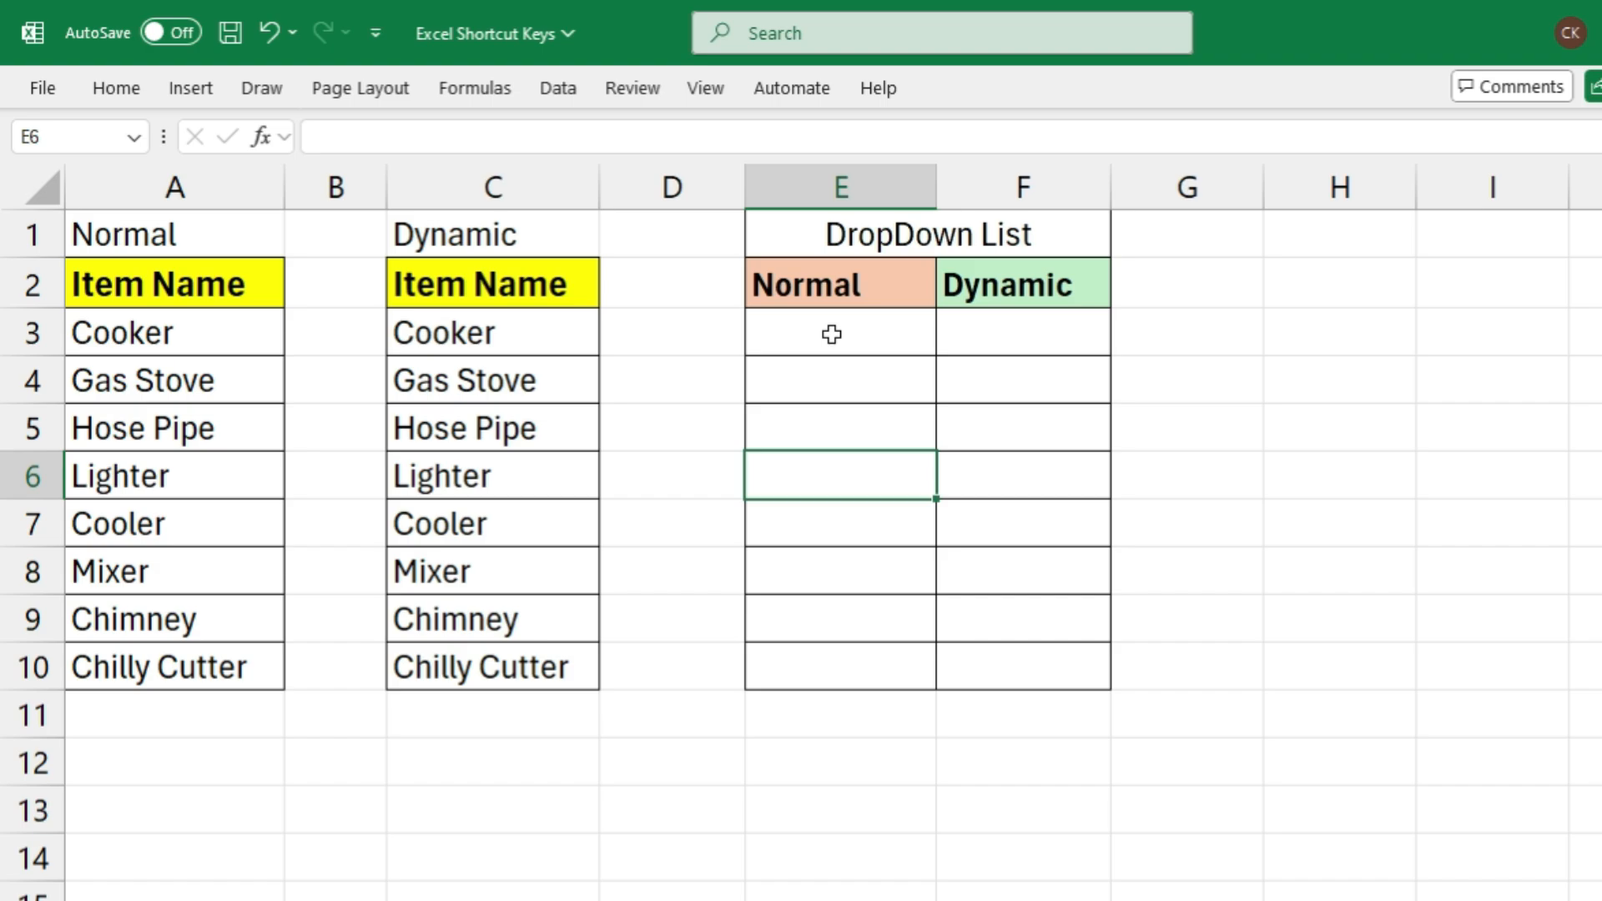
# Apply List data validation to the Normal drop-down cells E3:E10 with the source =$A$3:$A$10
pyautogui.moveTo(835, 332)
pyautogui.mouseDown()
pyautogui.moveTo(822, 690)
pyautogui.moveTo(821, 670)
pyautogui.mouseUp()
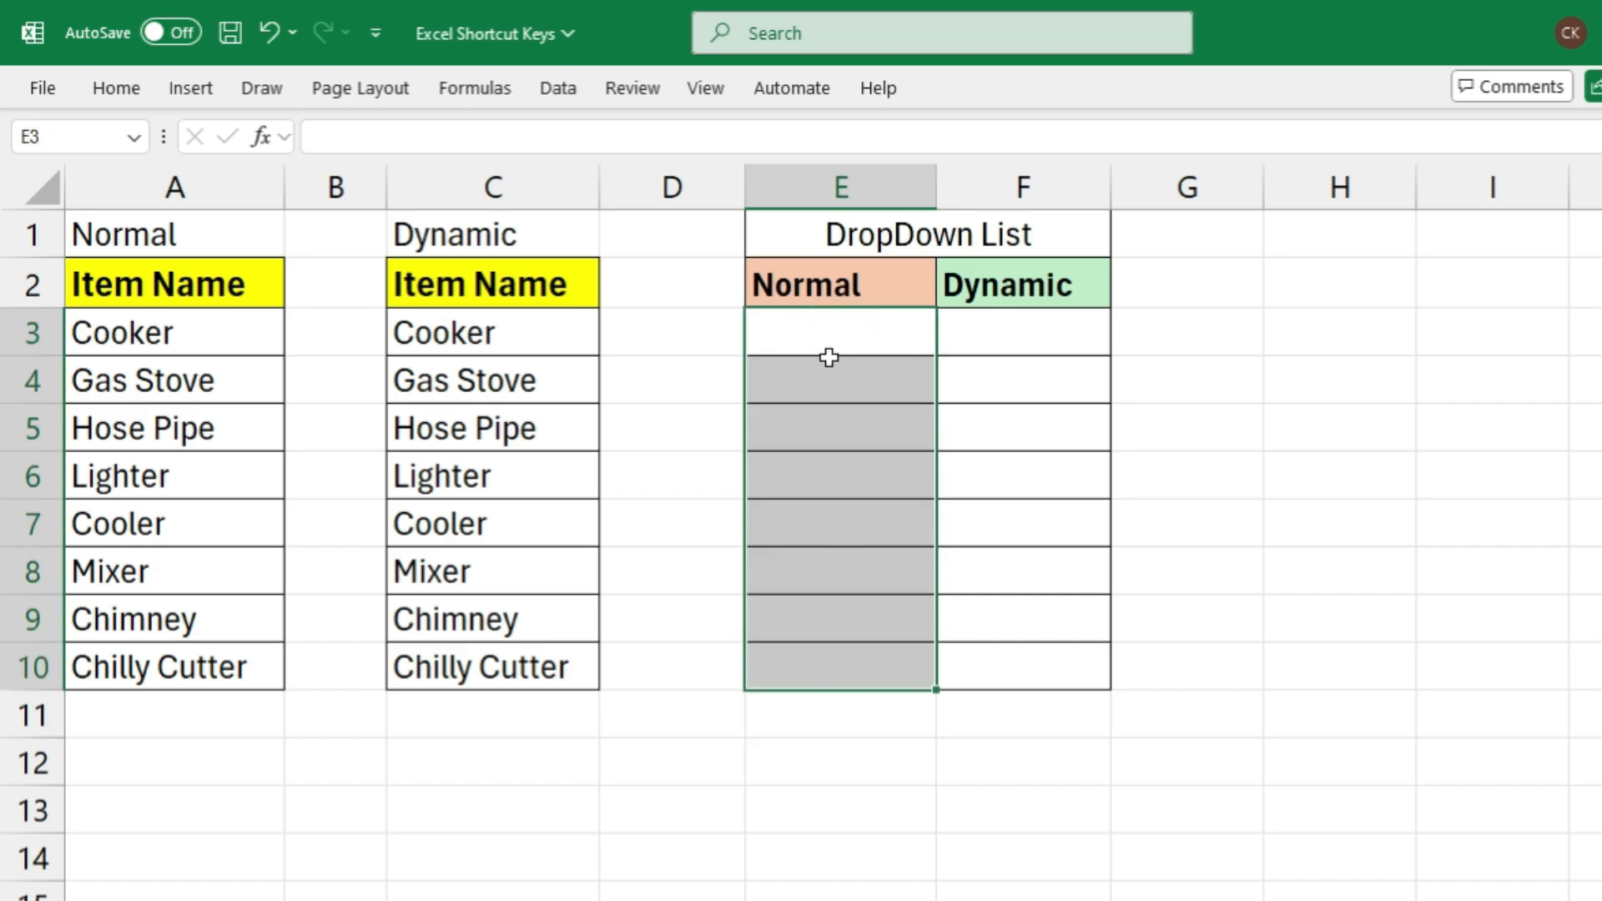
pyautogui.click(553, 87)
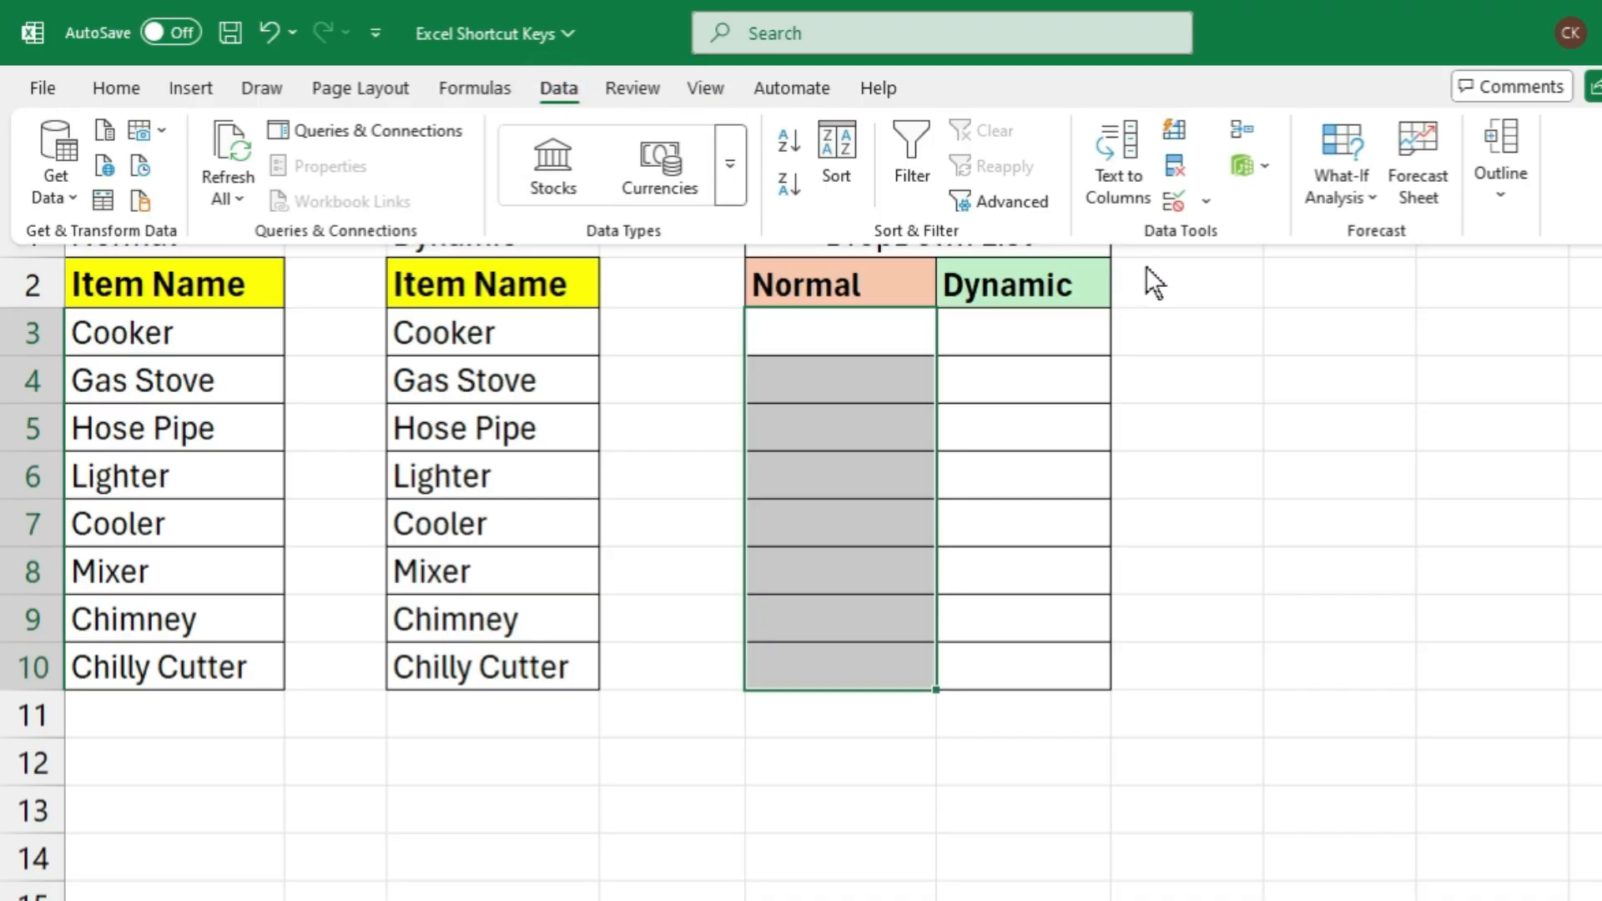
pyautogui.click(1175, 202)
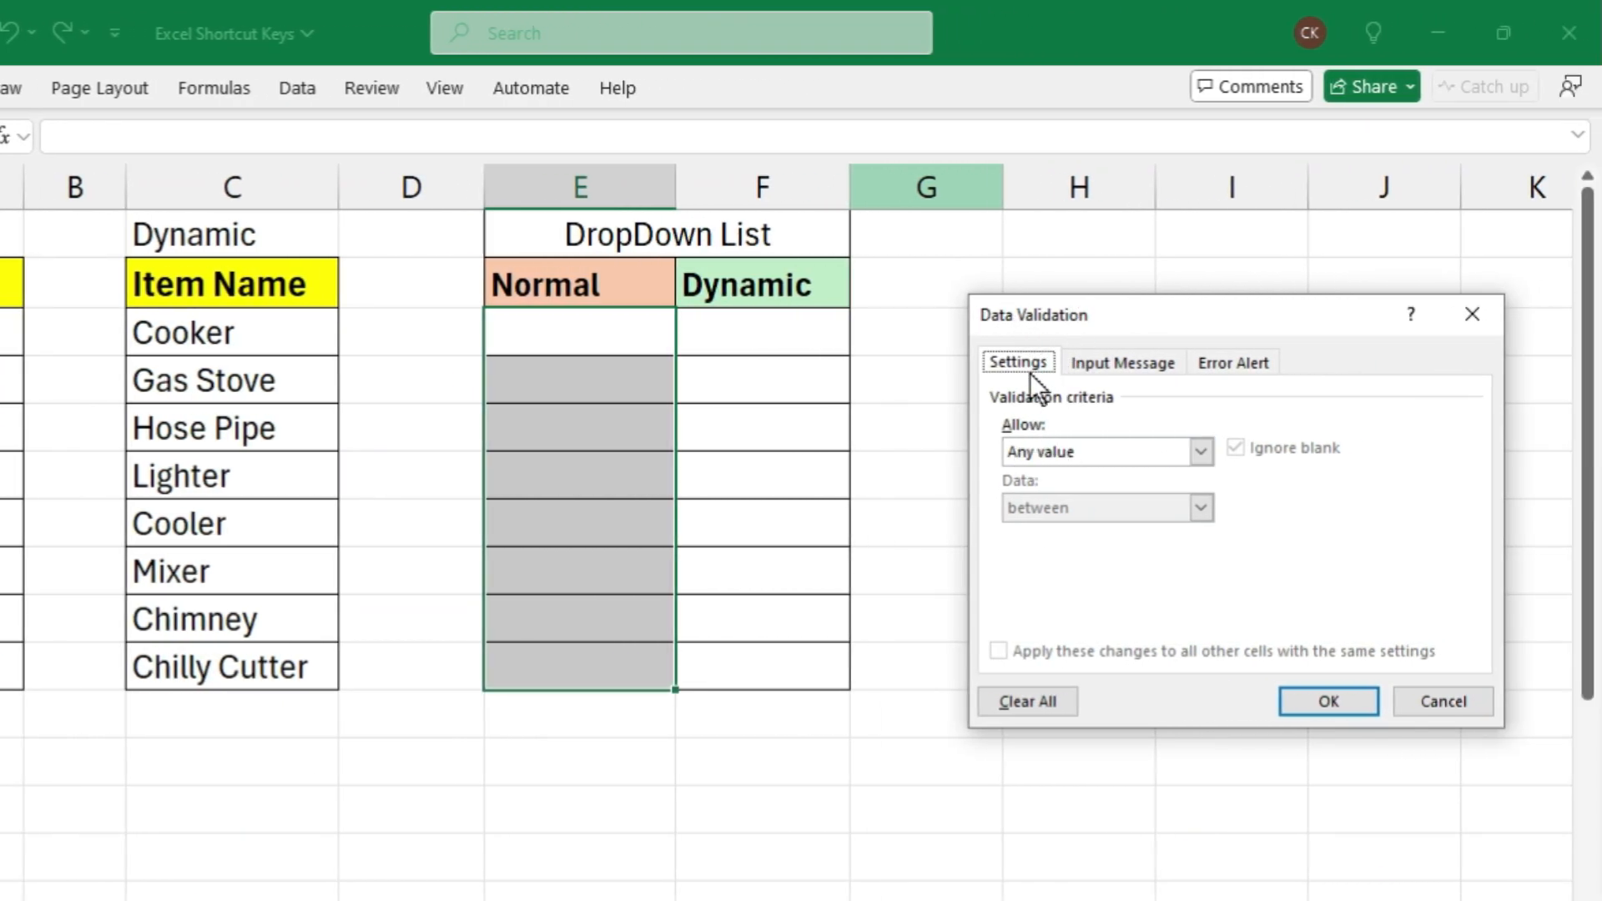
pyautogui.click(1071, 453)
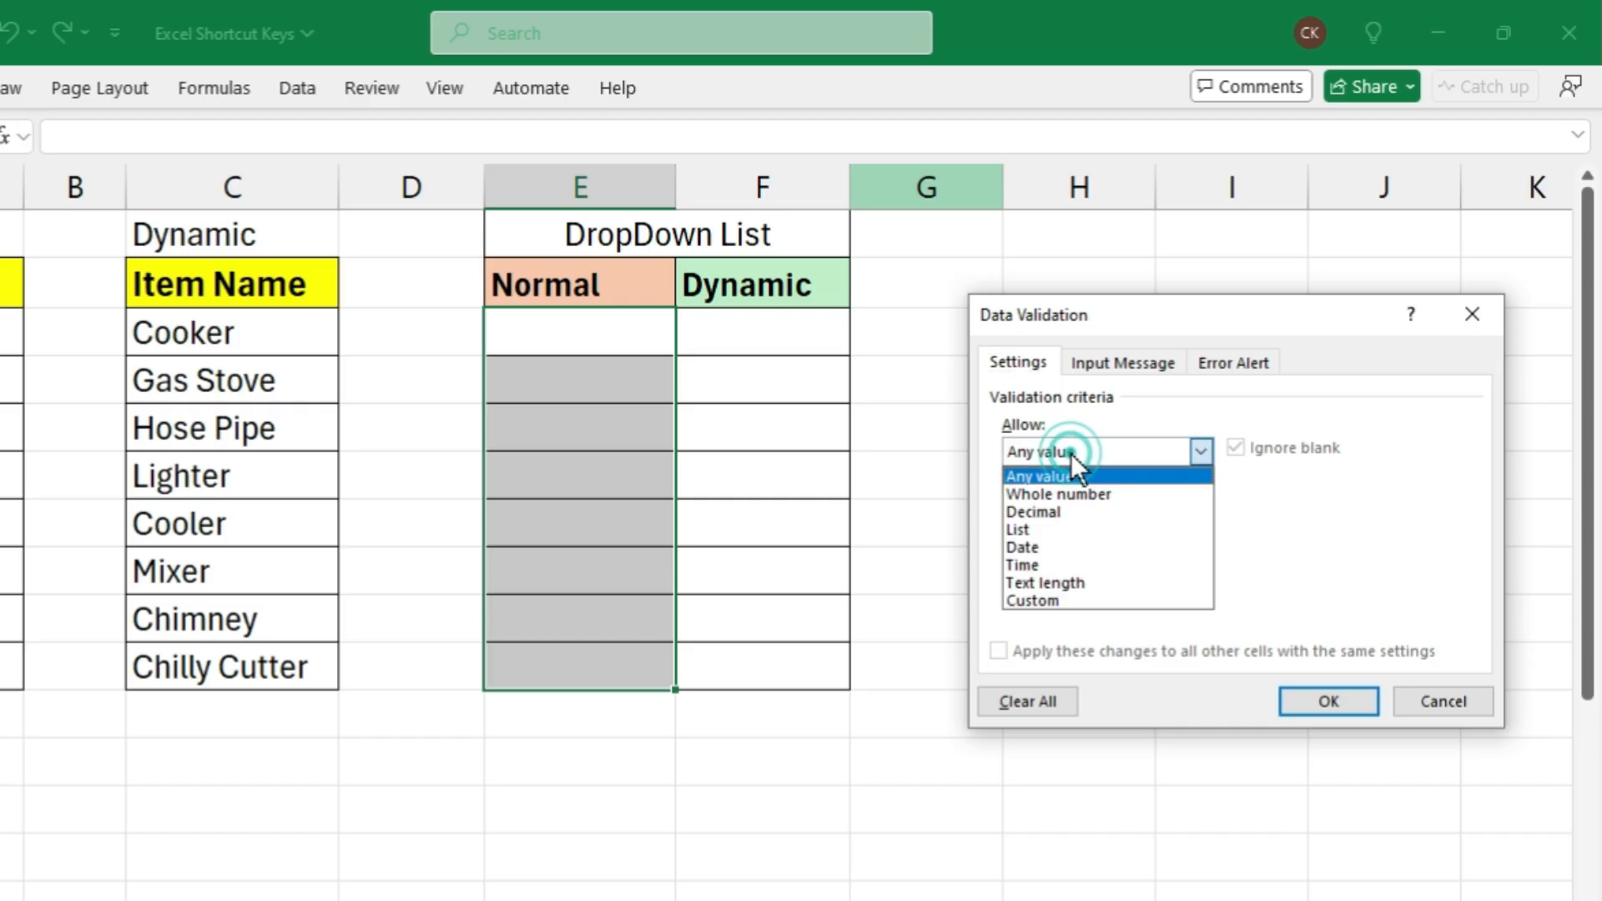
pyautogui.click(1068, 529)
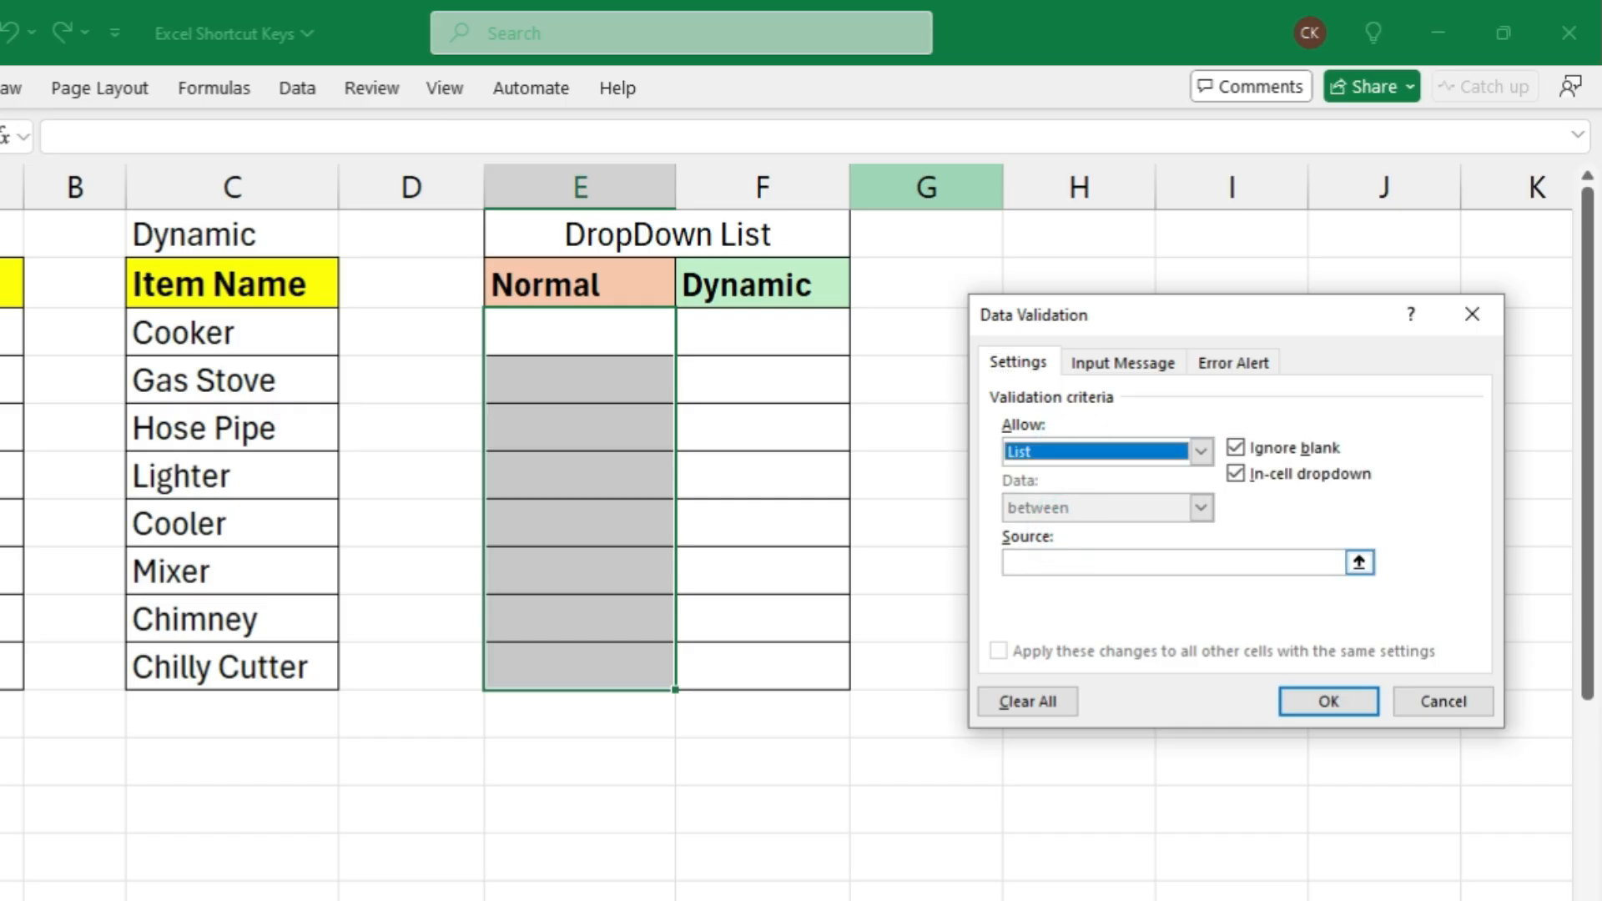
pyautogui.click(1043, 559)
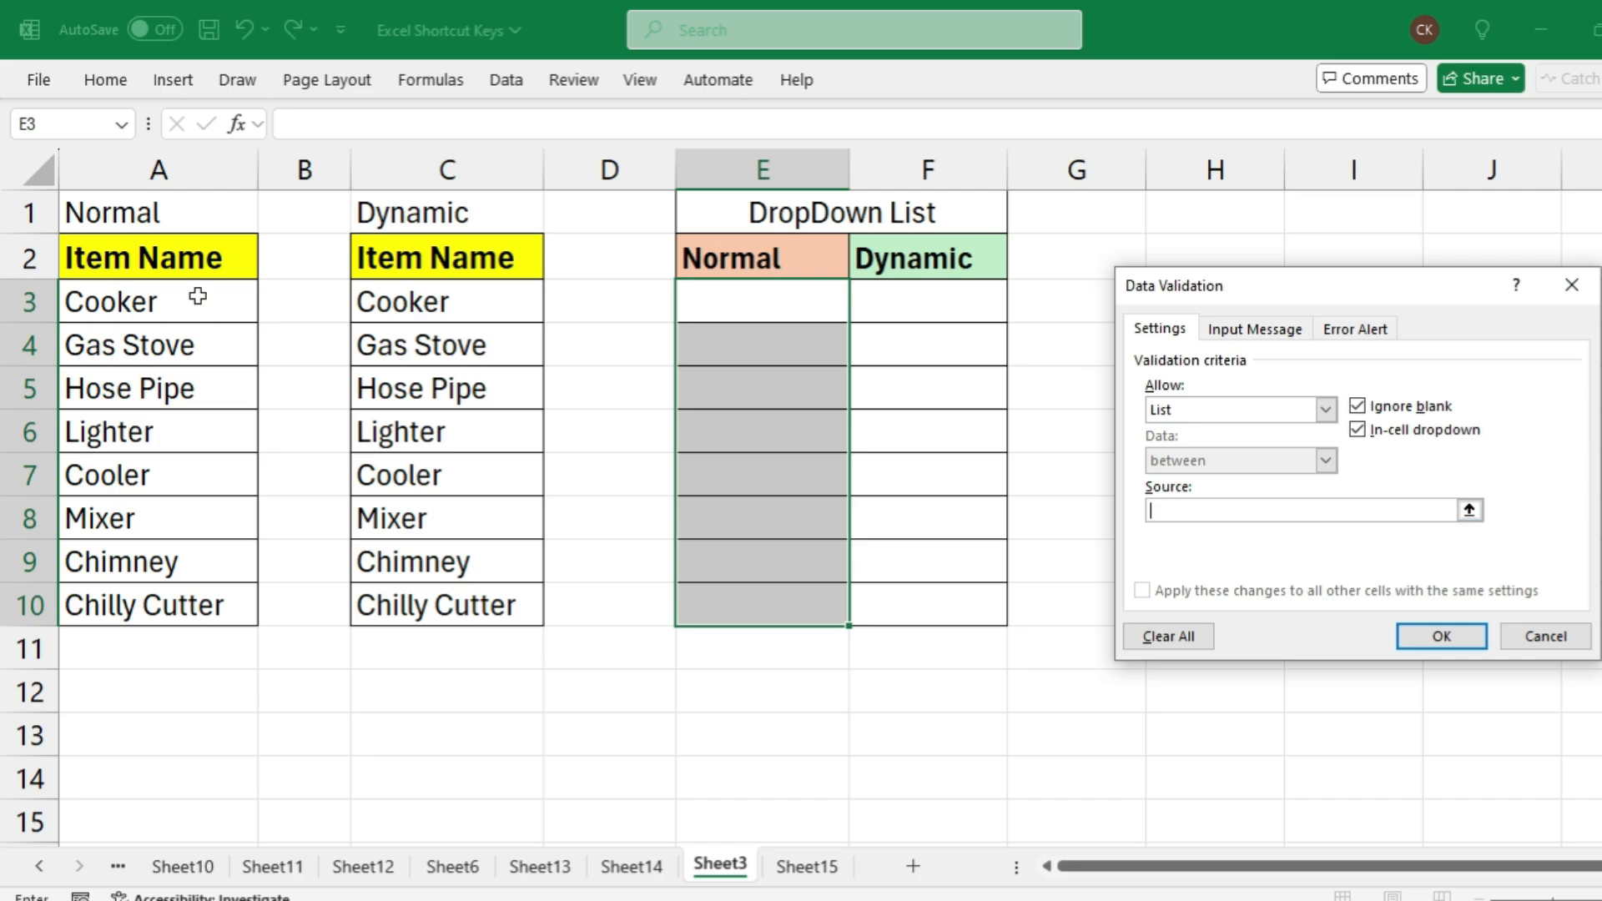
pyautogui.moveTo(197, 296); pyautogui.dragTo(213, 609)
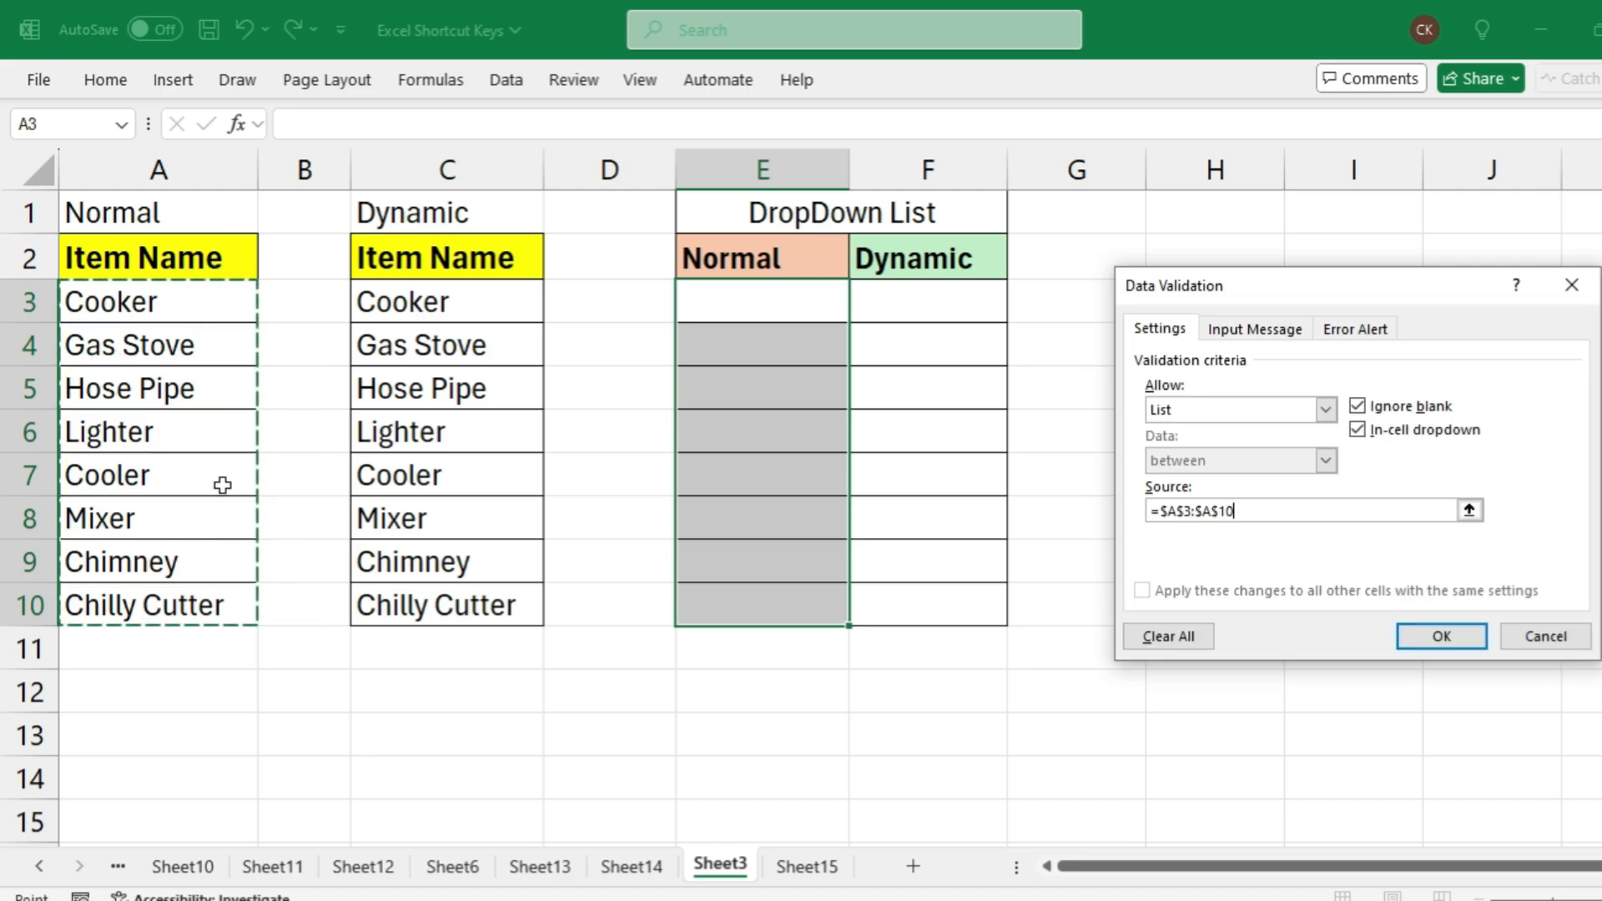
pyautogui.click(1479, 651)
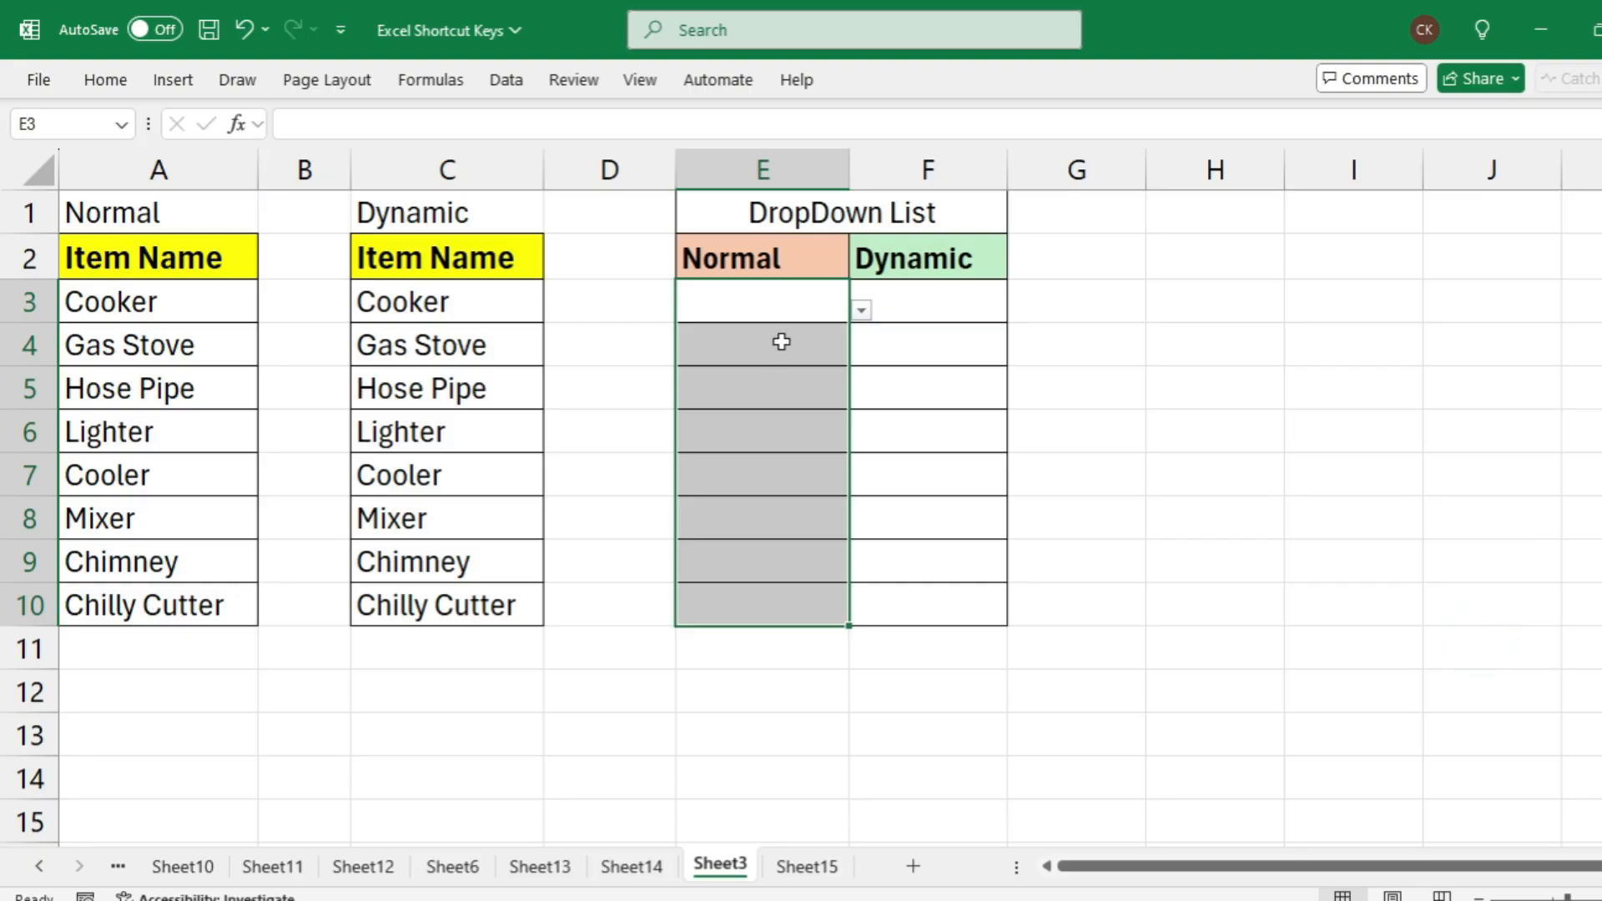
# Try the drop-down in E3, and choose Gas Stove from the drop-down in E4
pyautogui.click(757, 300)
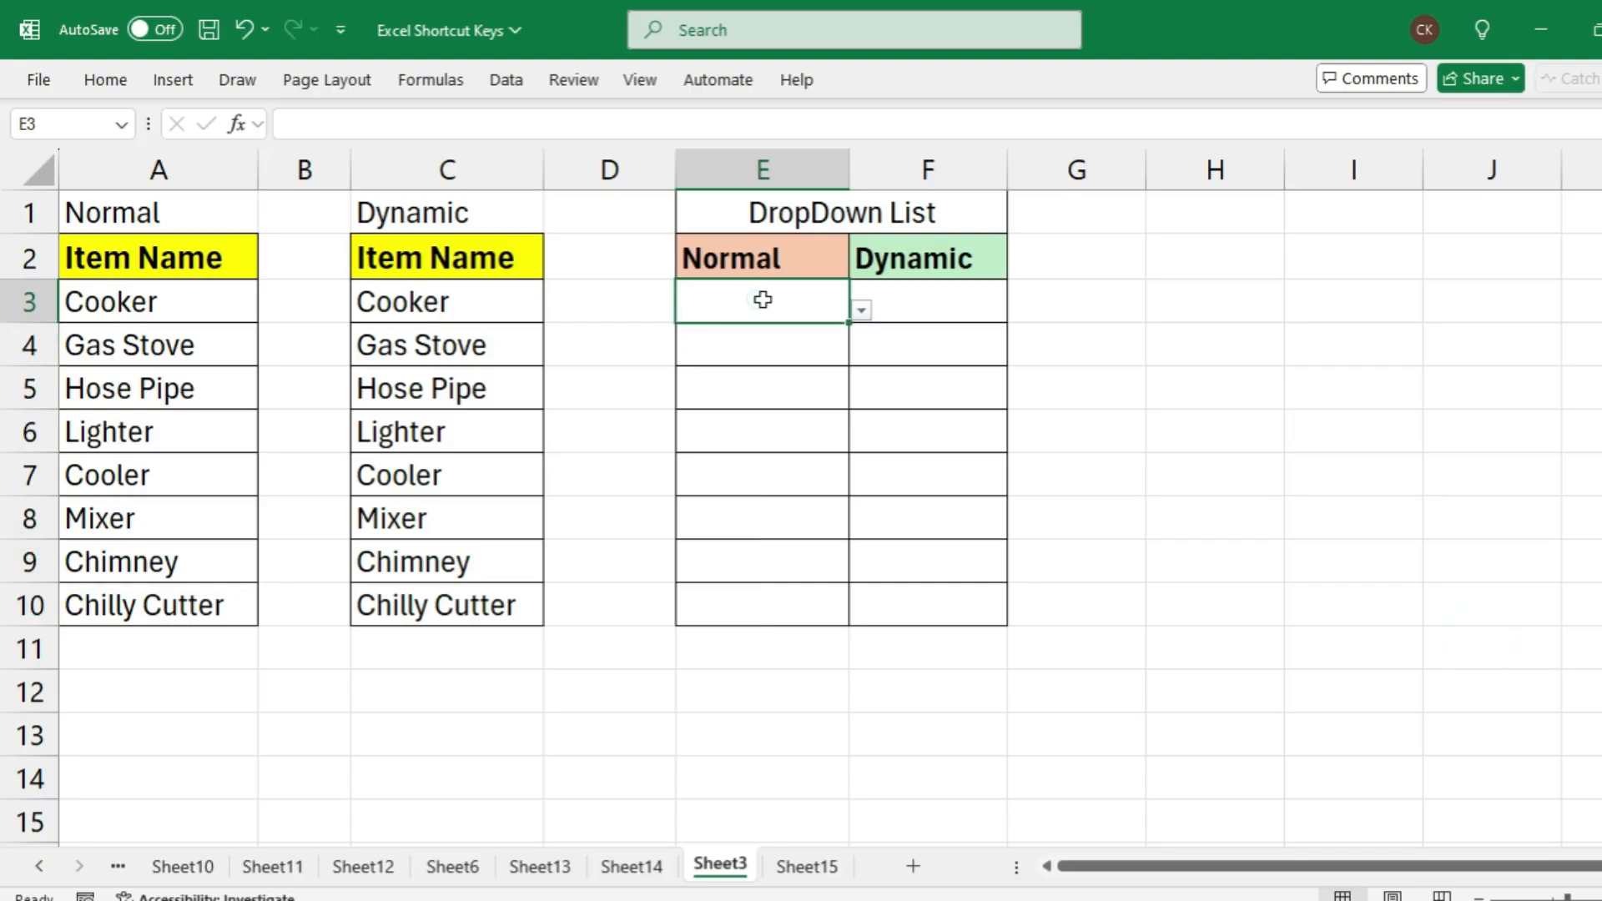
pyautogui.click(858, 310)
pyautogui.click(758, 361)
pyautogui.click(769, 357)
pyautogui.click(861, 353)
pyautogui.click(755, 396)
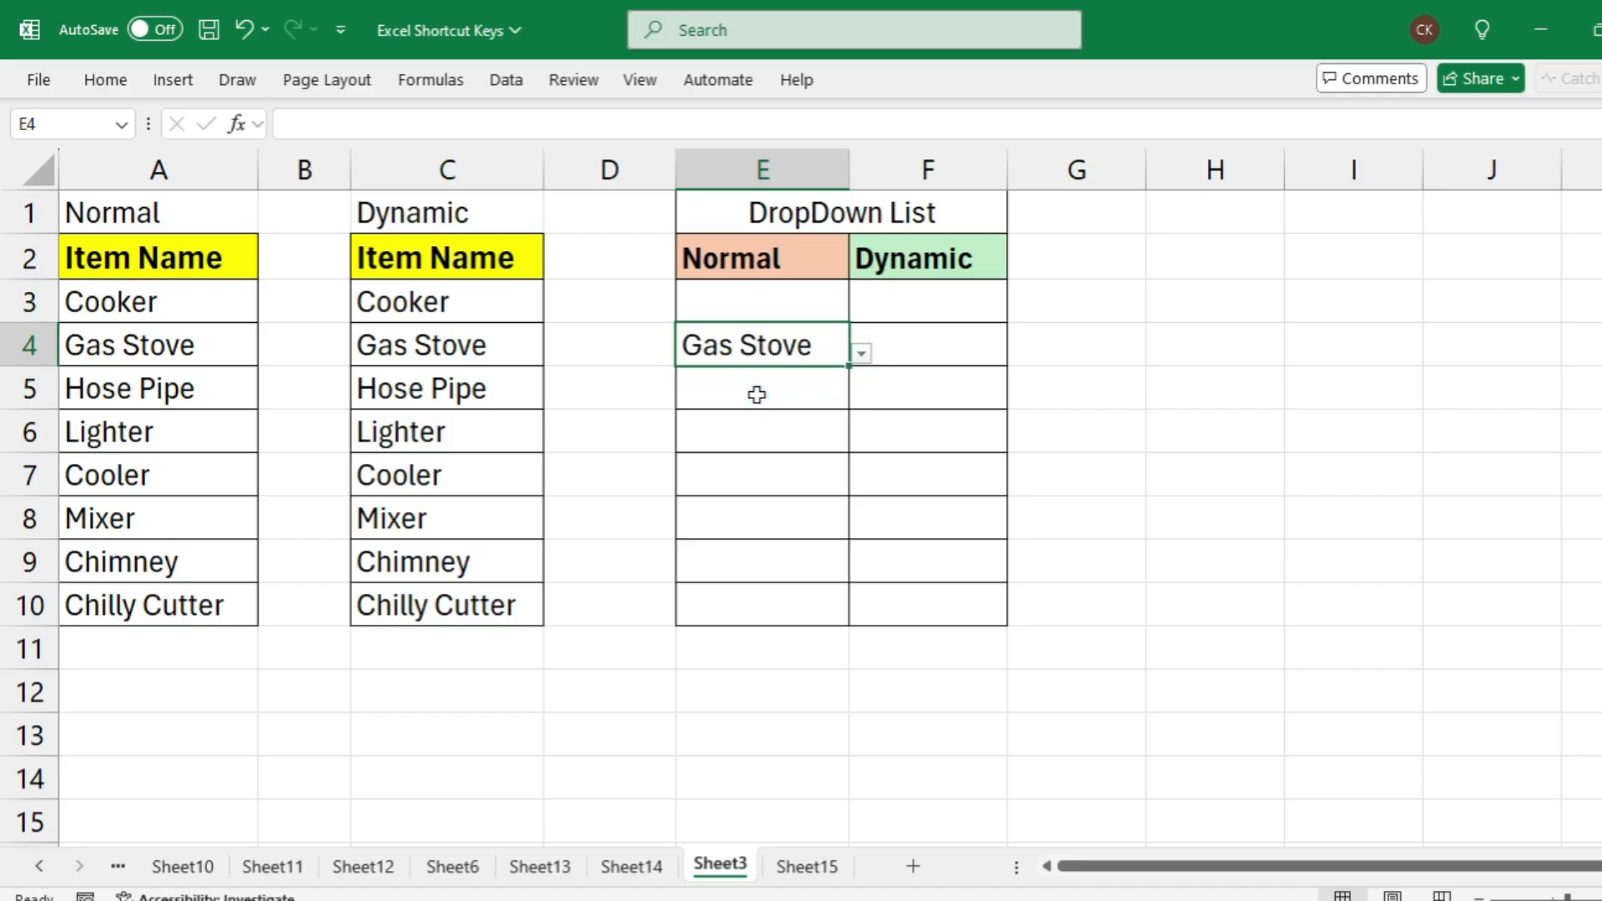
# Compare the Normal item list in column A with the options in the E5 drop-down
pyautogui.click(755, 394)
pyautogui.moveTo(146, 260); pyautogui.dragTo(159, 605)
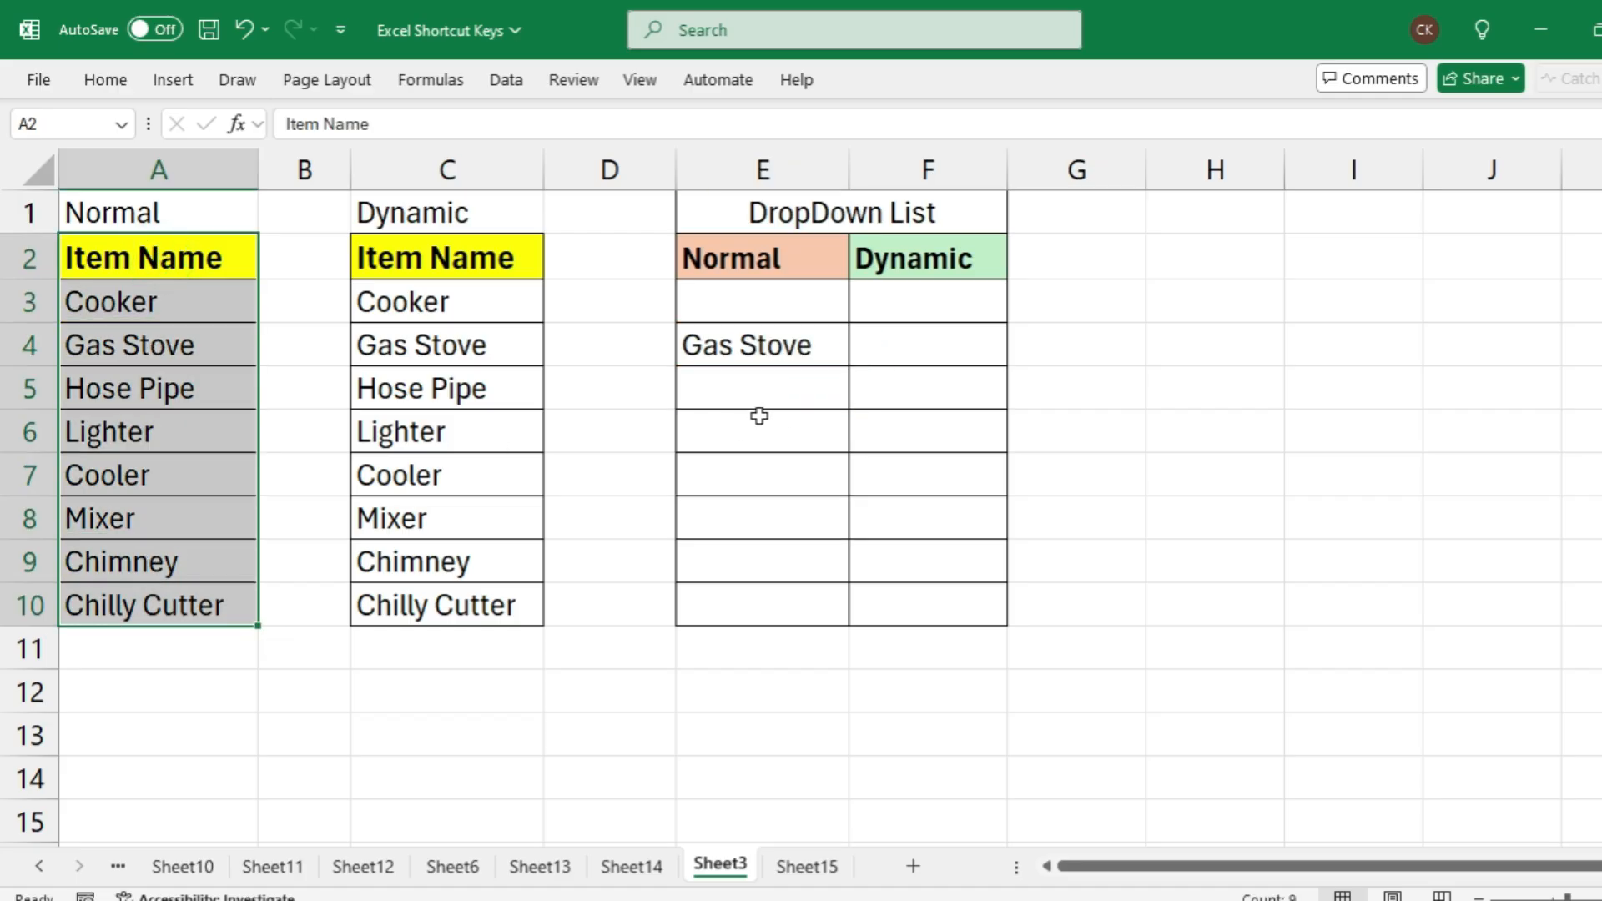
pyautogui.click(766, 388)
pyautogui.click(862, 398)
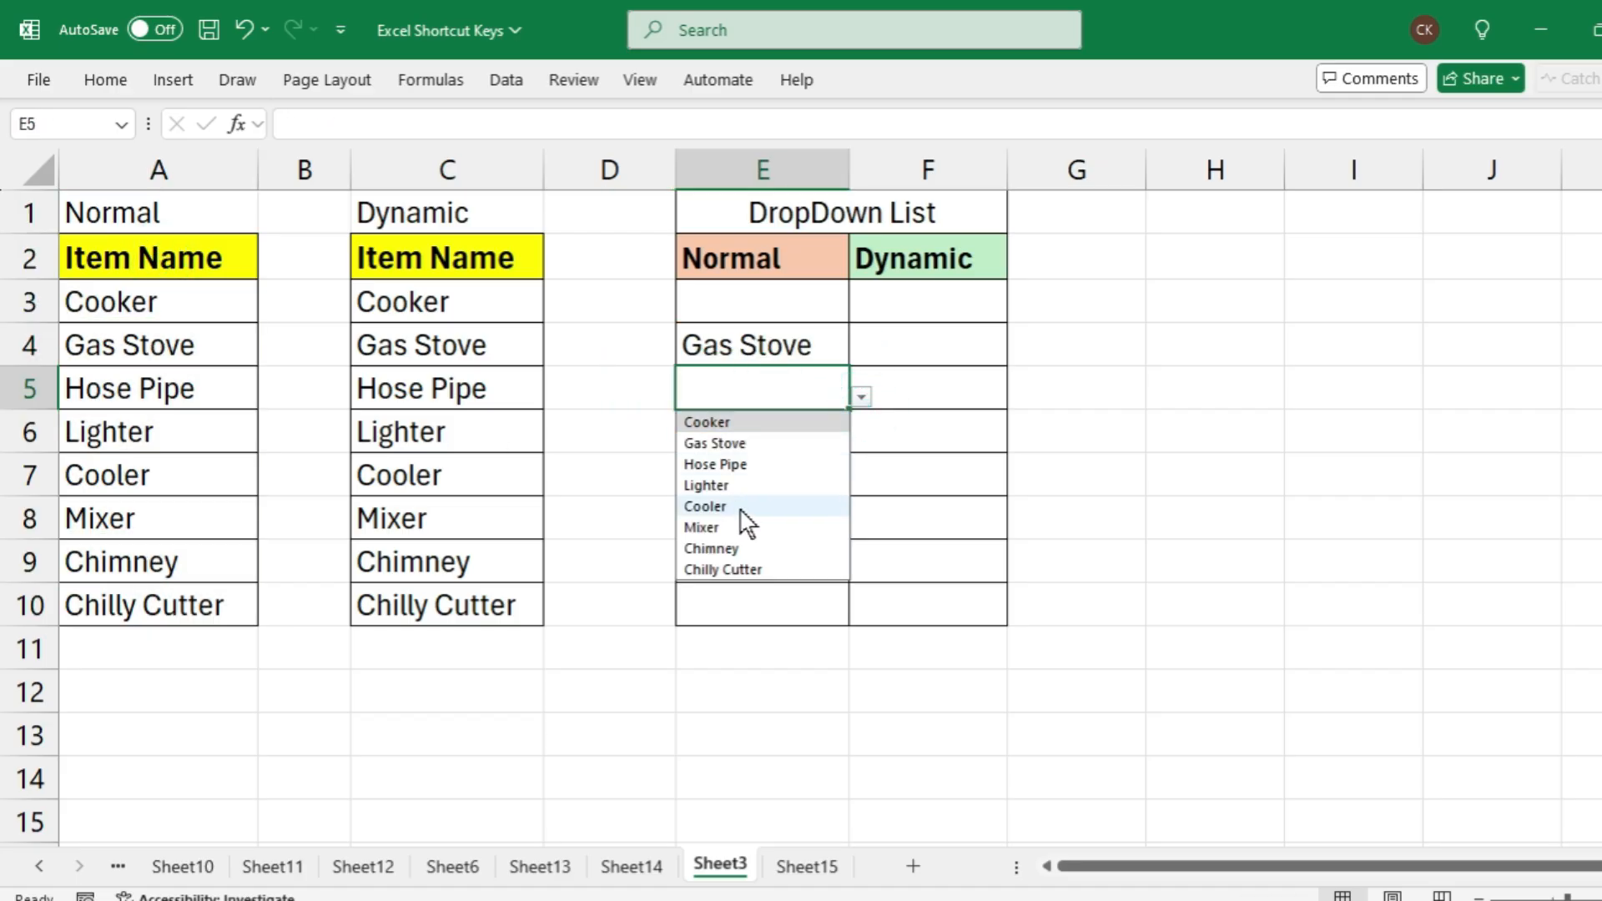
pyautogui.click(744, 615)
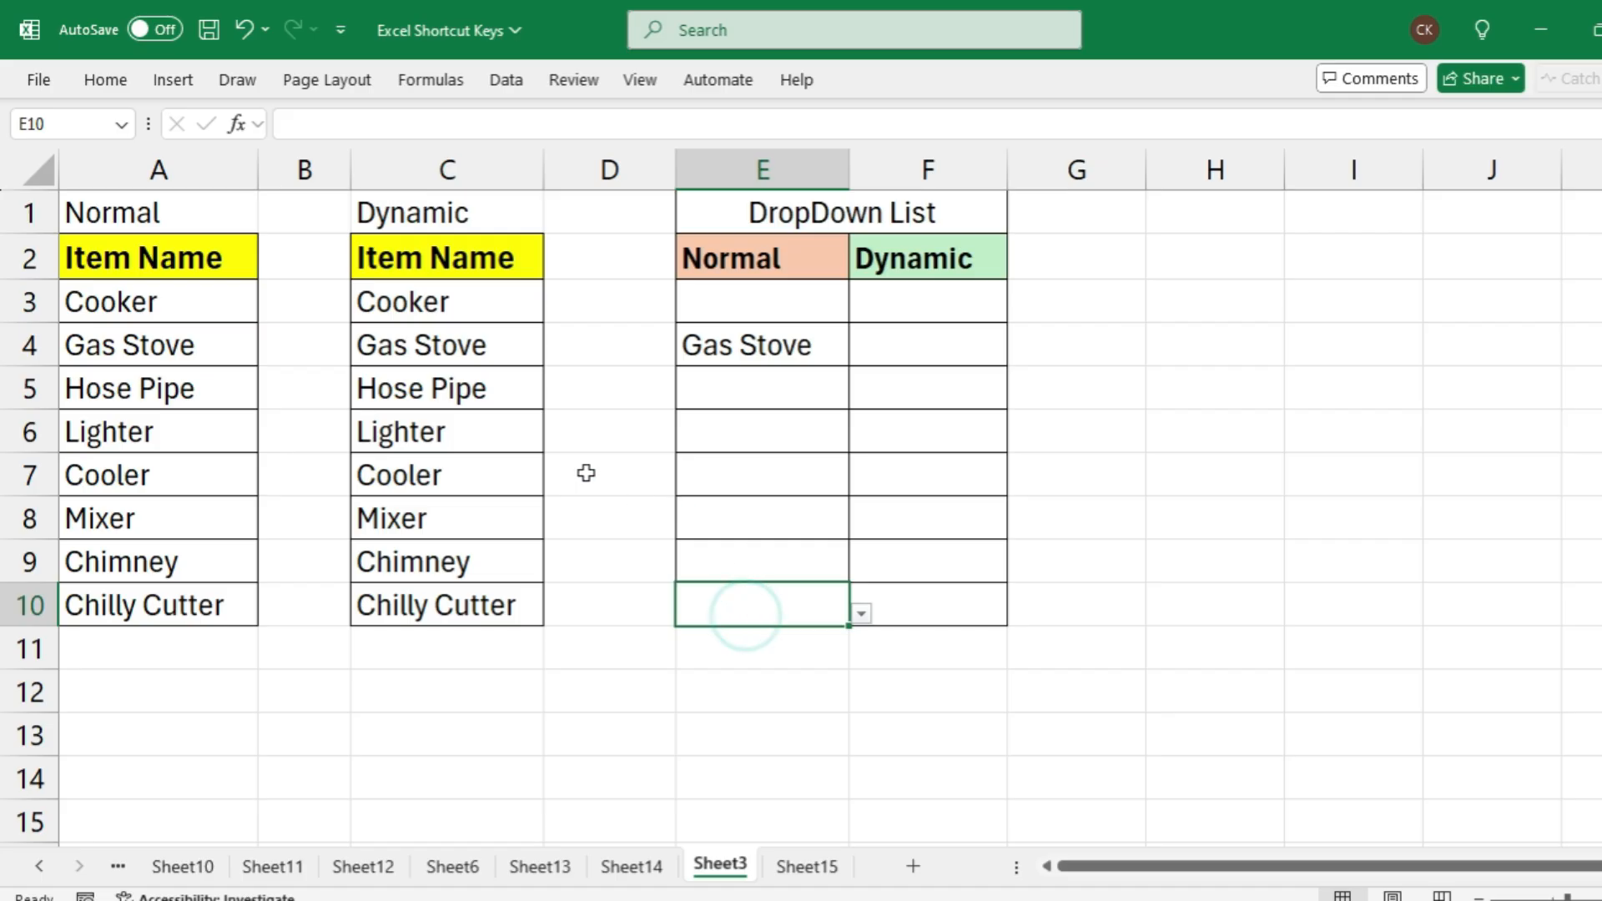
# Convert the Dynamic item list C2:C10 into a table with Item Name as its header
pyautogui.moveTo(457, 252); pyautogui.dragTo(441, 590)
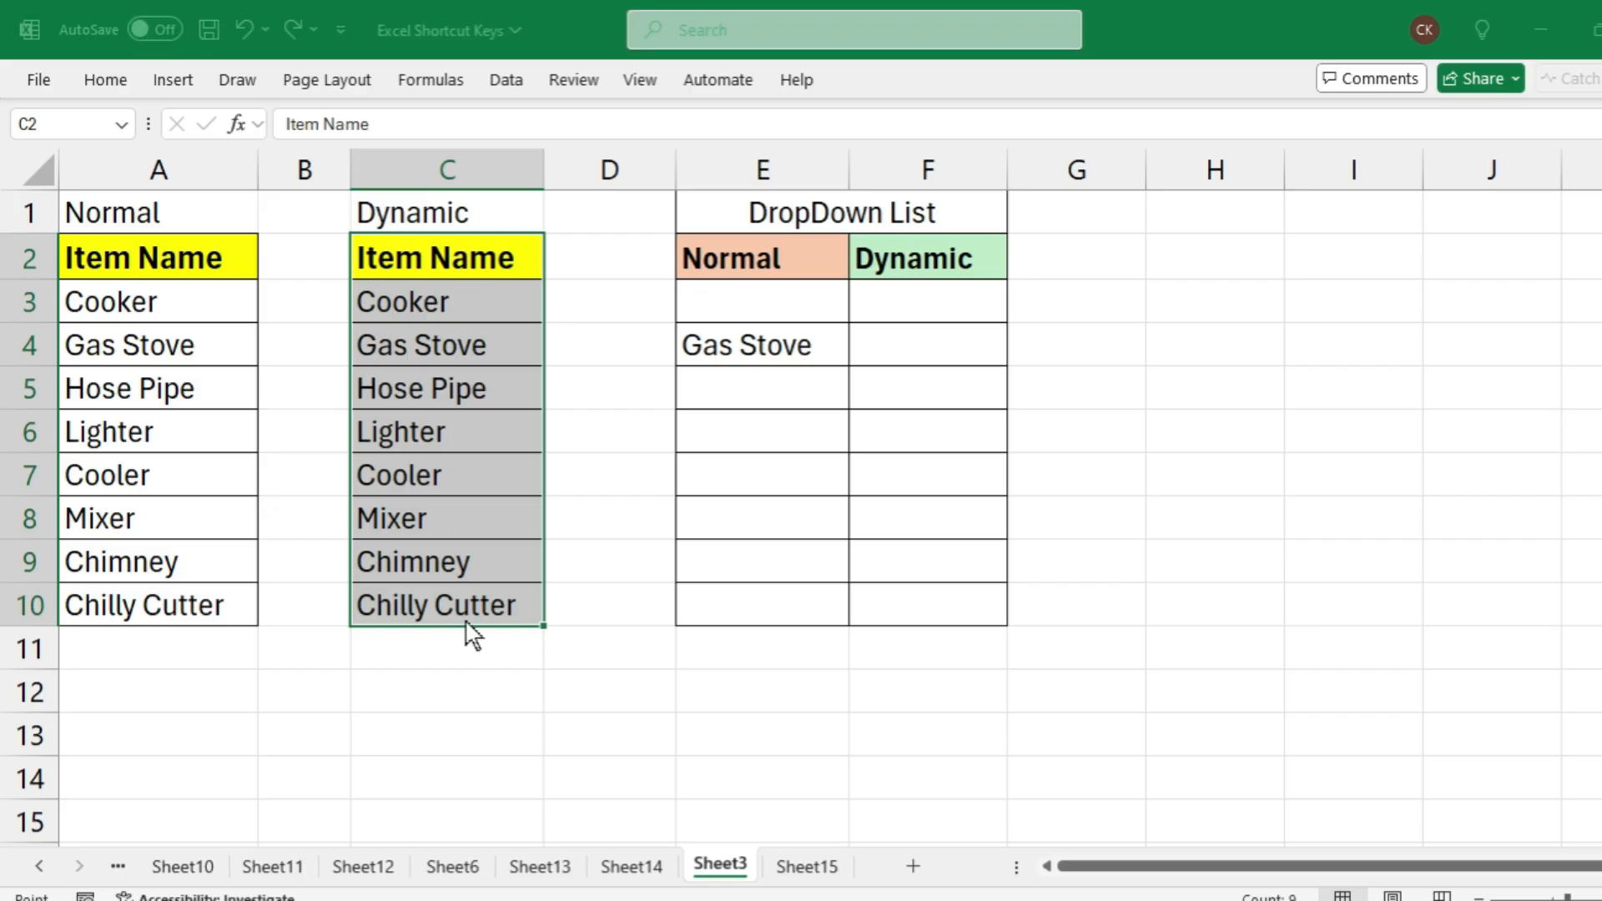
pyautogui.hotkey('ctrl', 't')
pyautogui.moveTo(1314, 448); pyautogui.dragTo(868, 438)
pyautogui.click(874, 552)
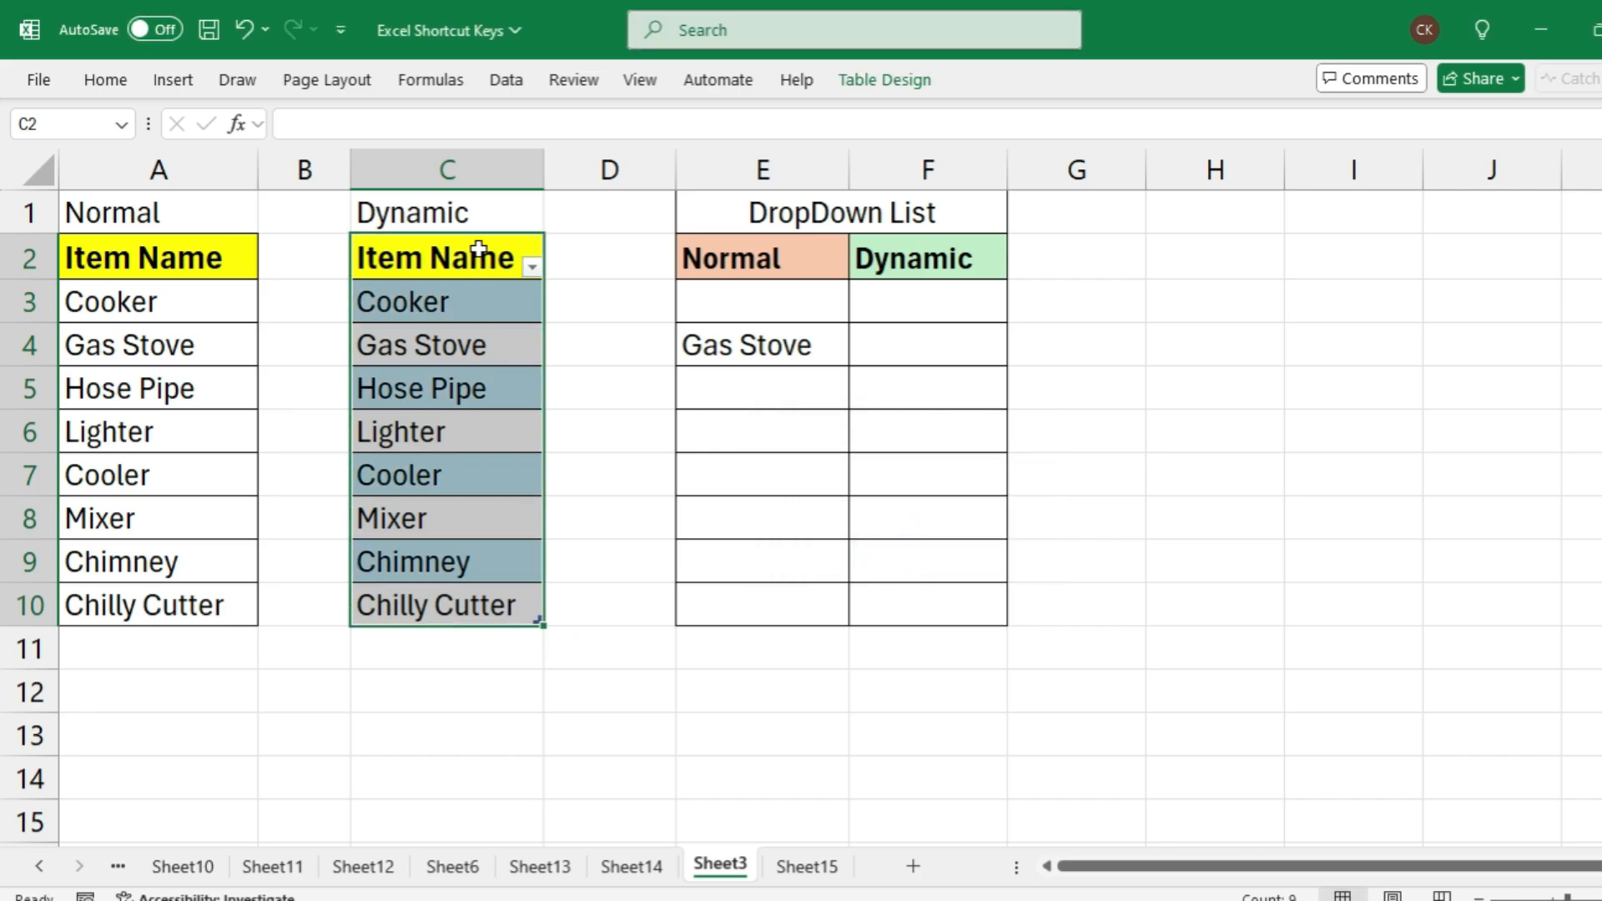
pyautogui.moveTo(478, 252); pyautogui.dragTo(451, 593)
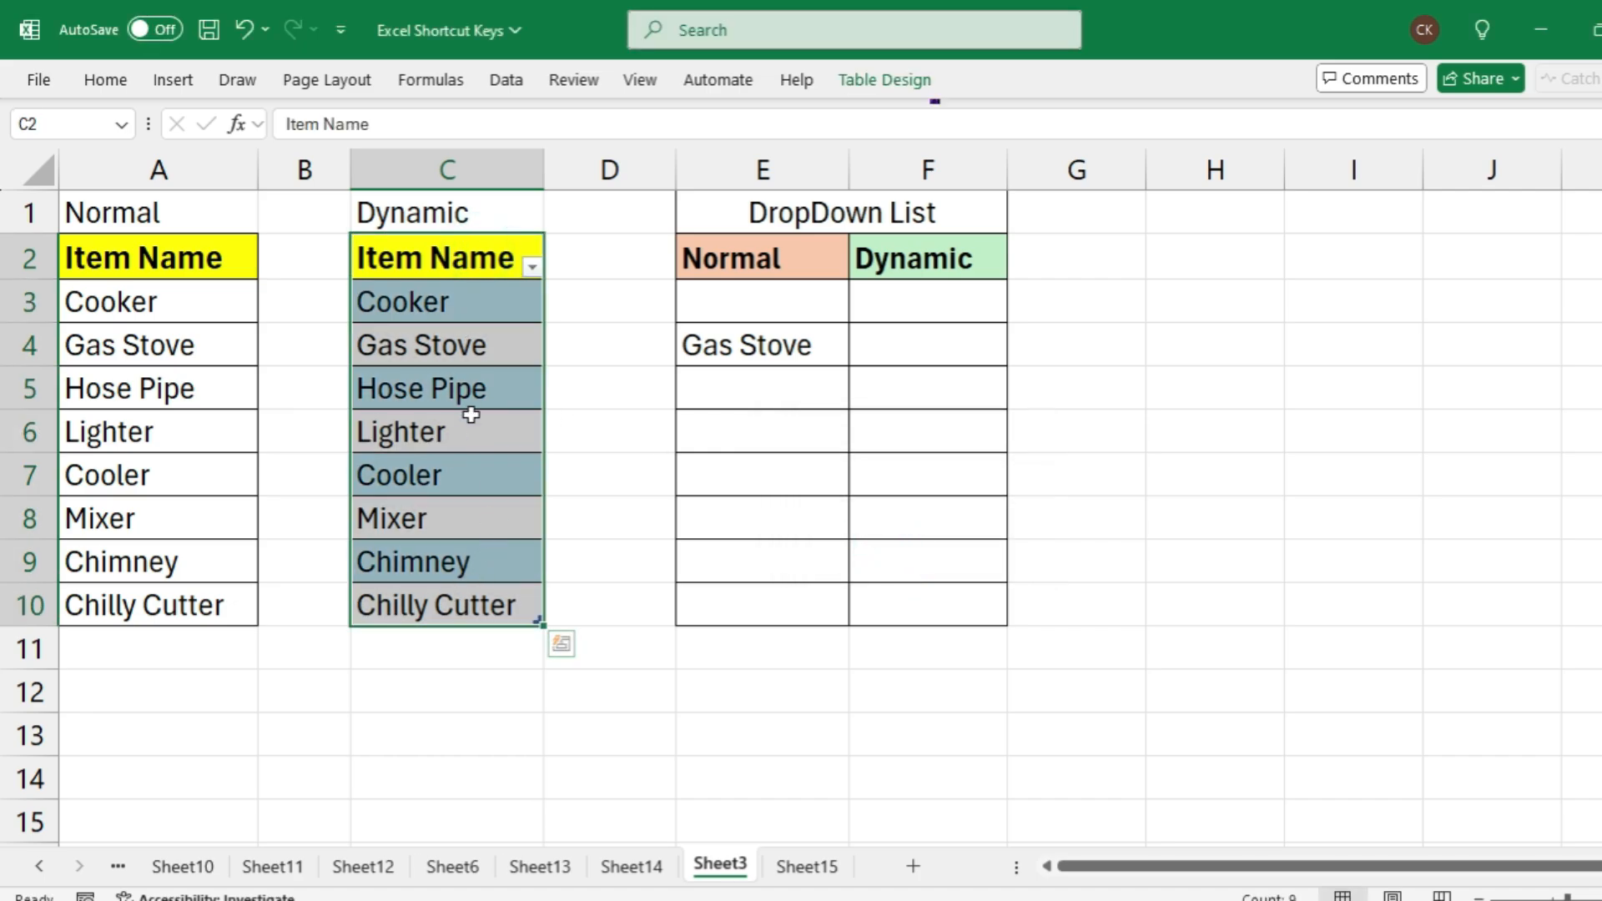
pyautogui.click(472, 309)
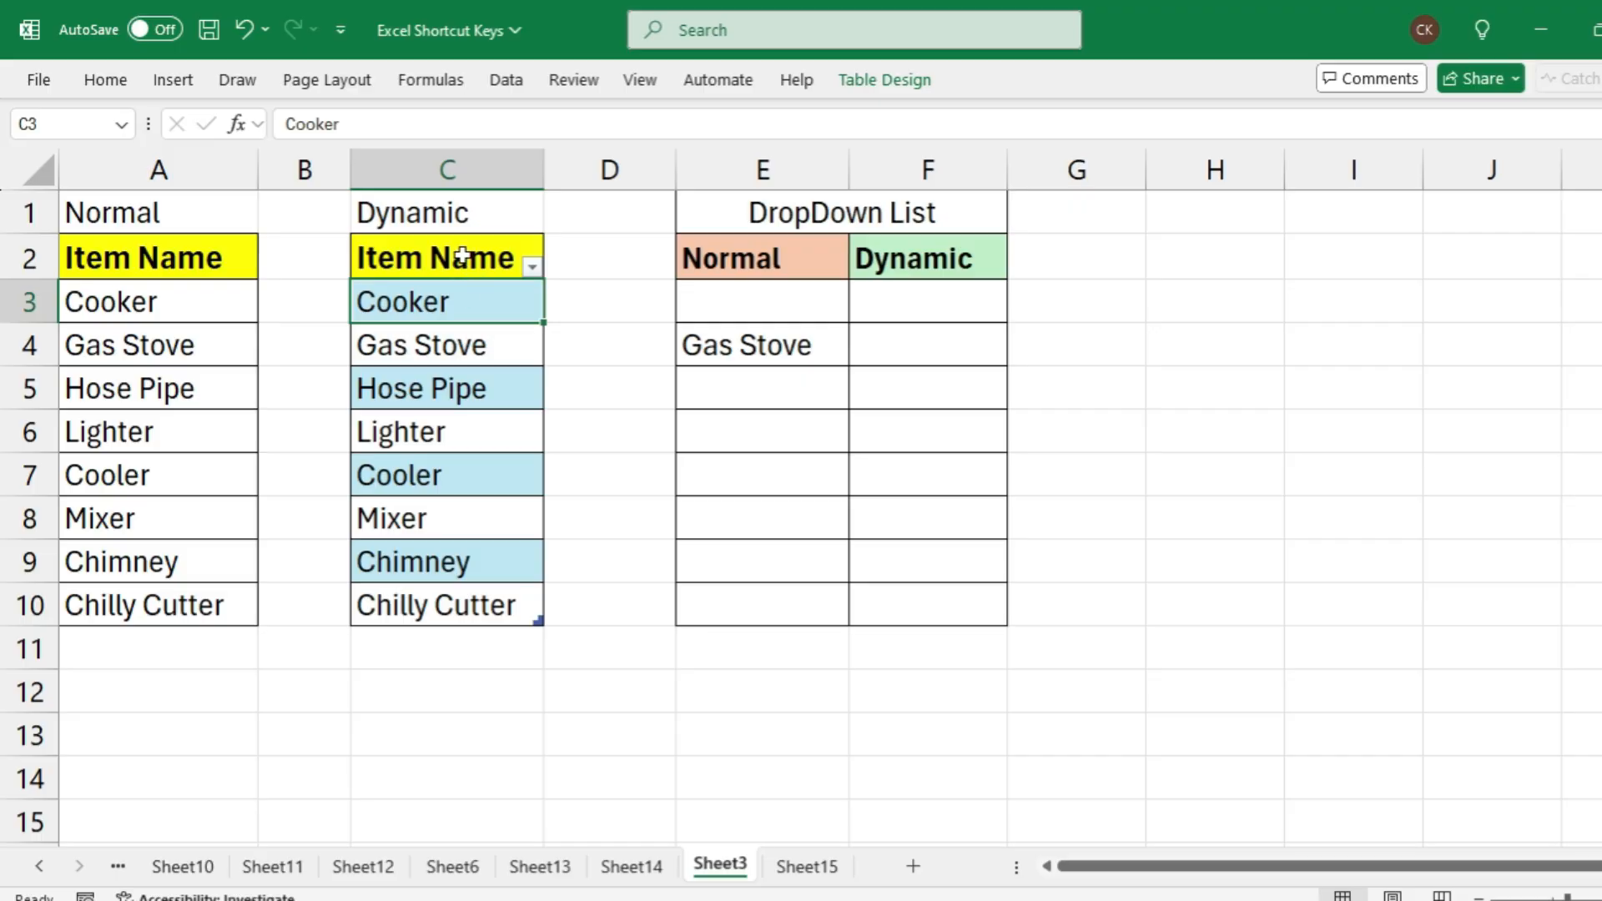
pyautogui.moveTo(463, 255); pyautogui.dragTo(468, 608)
pyautogui.click(470, 458)
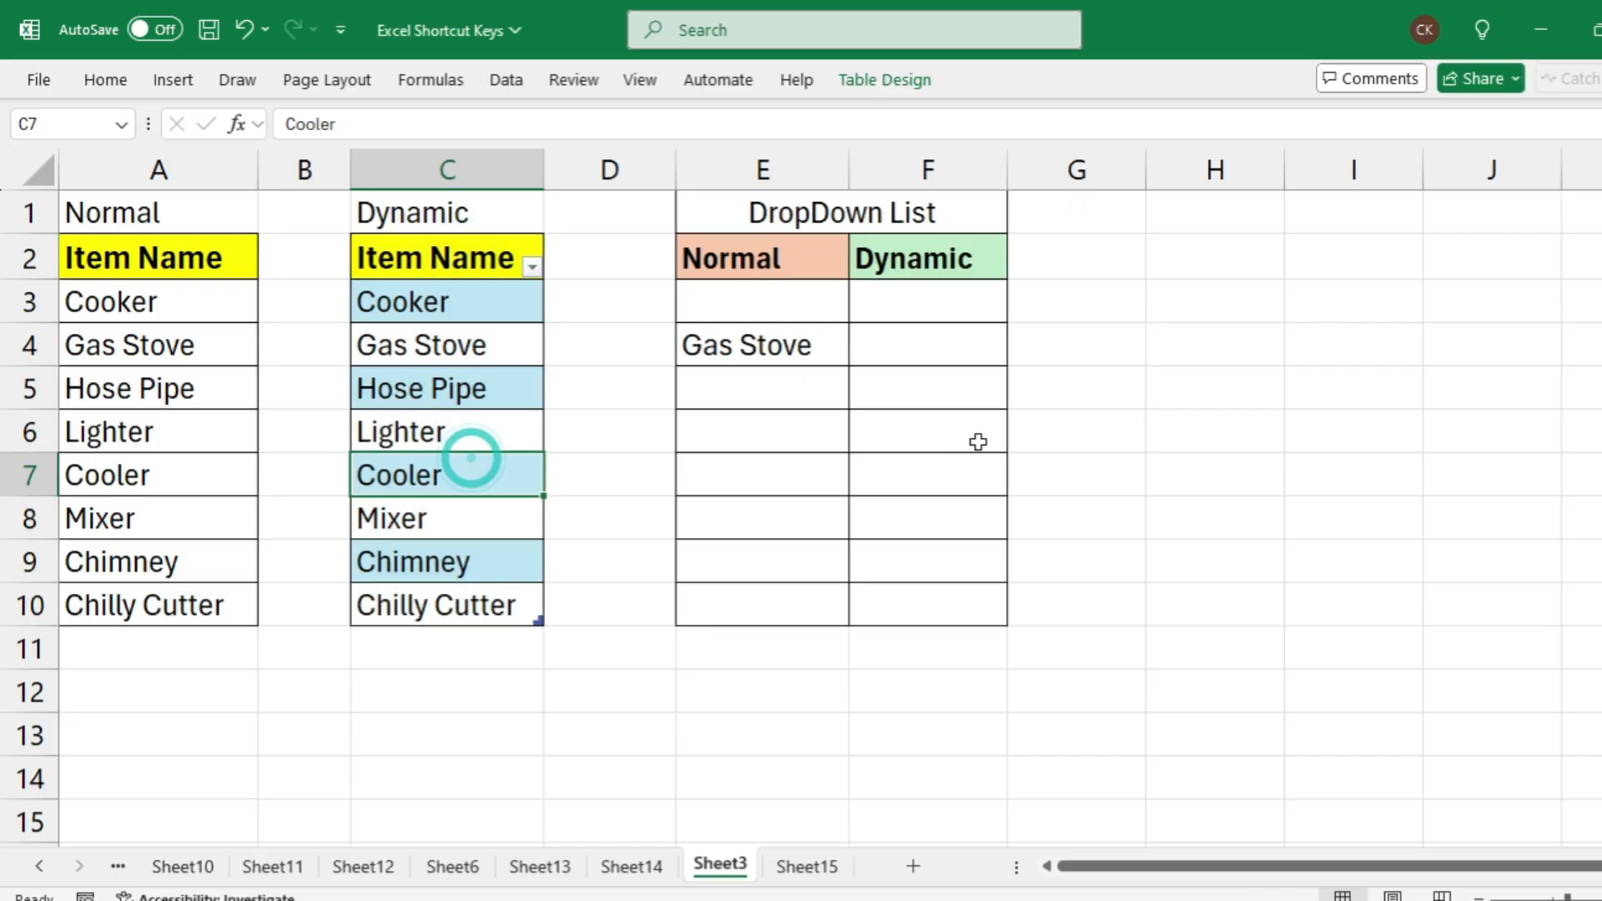
# Apply List data validation to the Dynamic drop-down cells F3:F10 with the source =$C$3:$C$10
pyautogui.moveTo(932, 288); pyautogui.dragTo(926, 595)
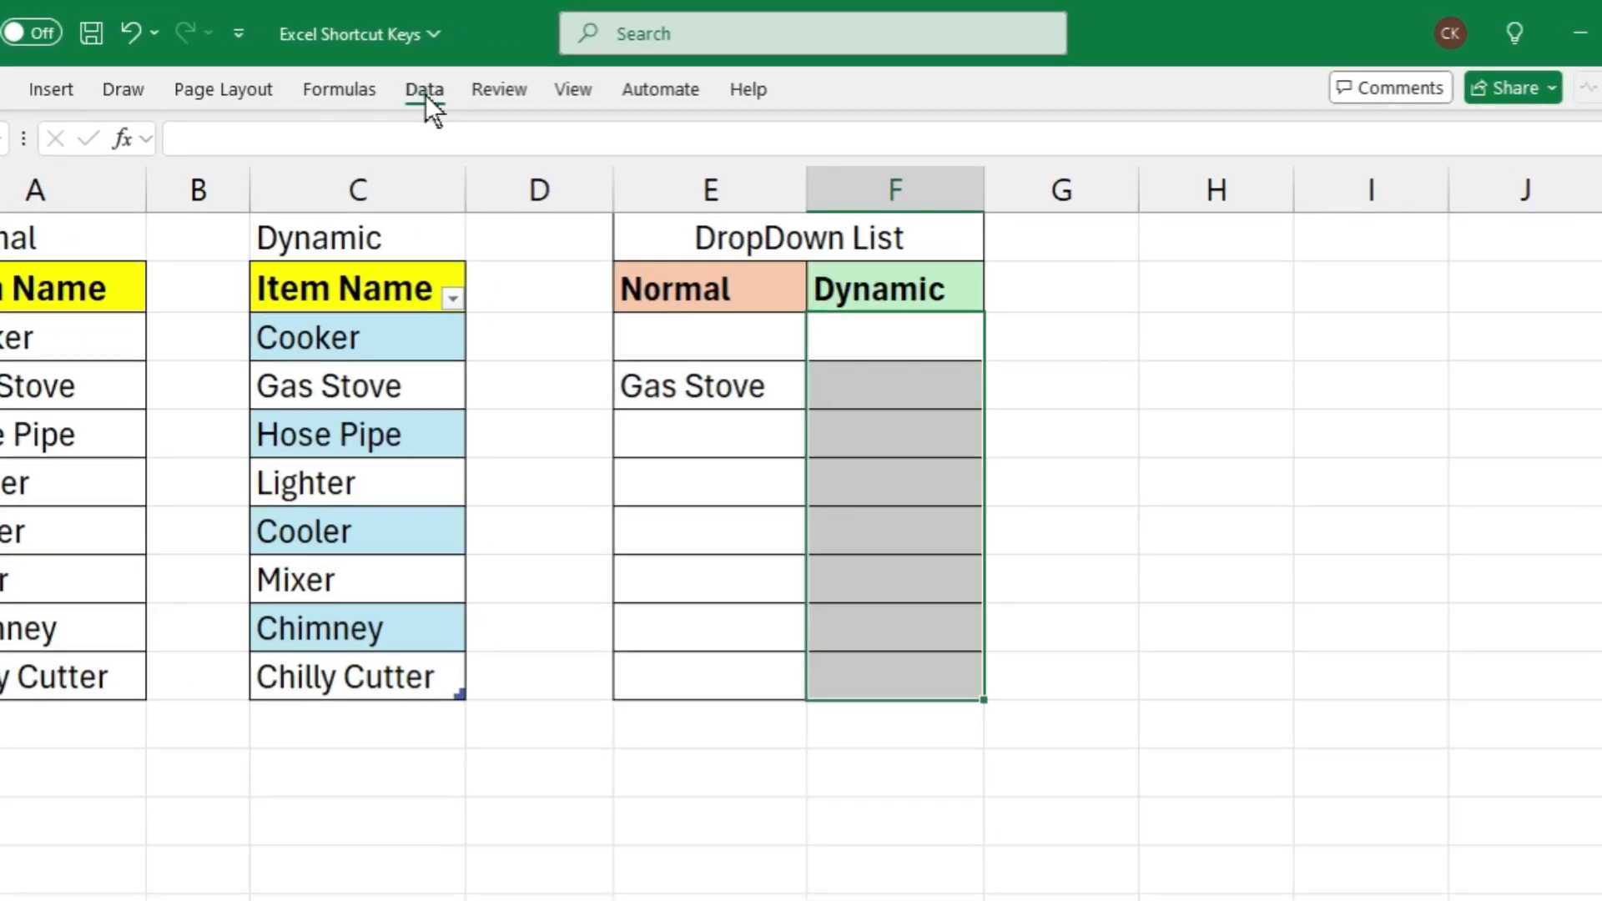
pyautogui.click(426, 93)
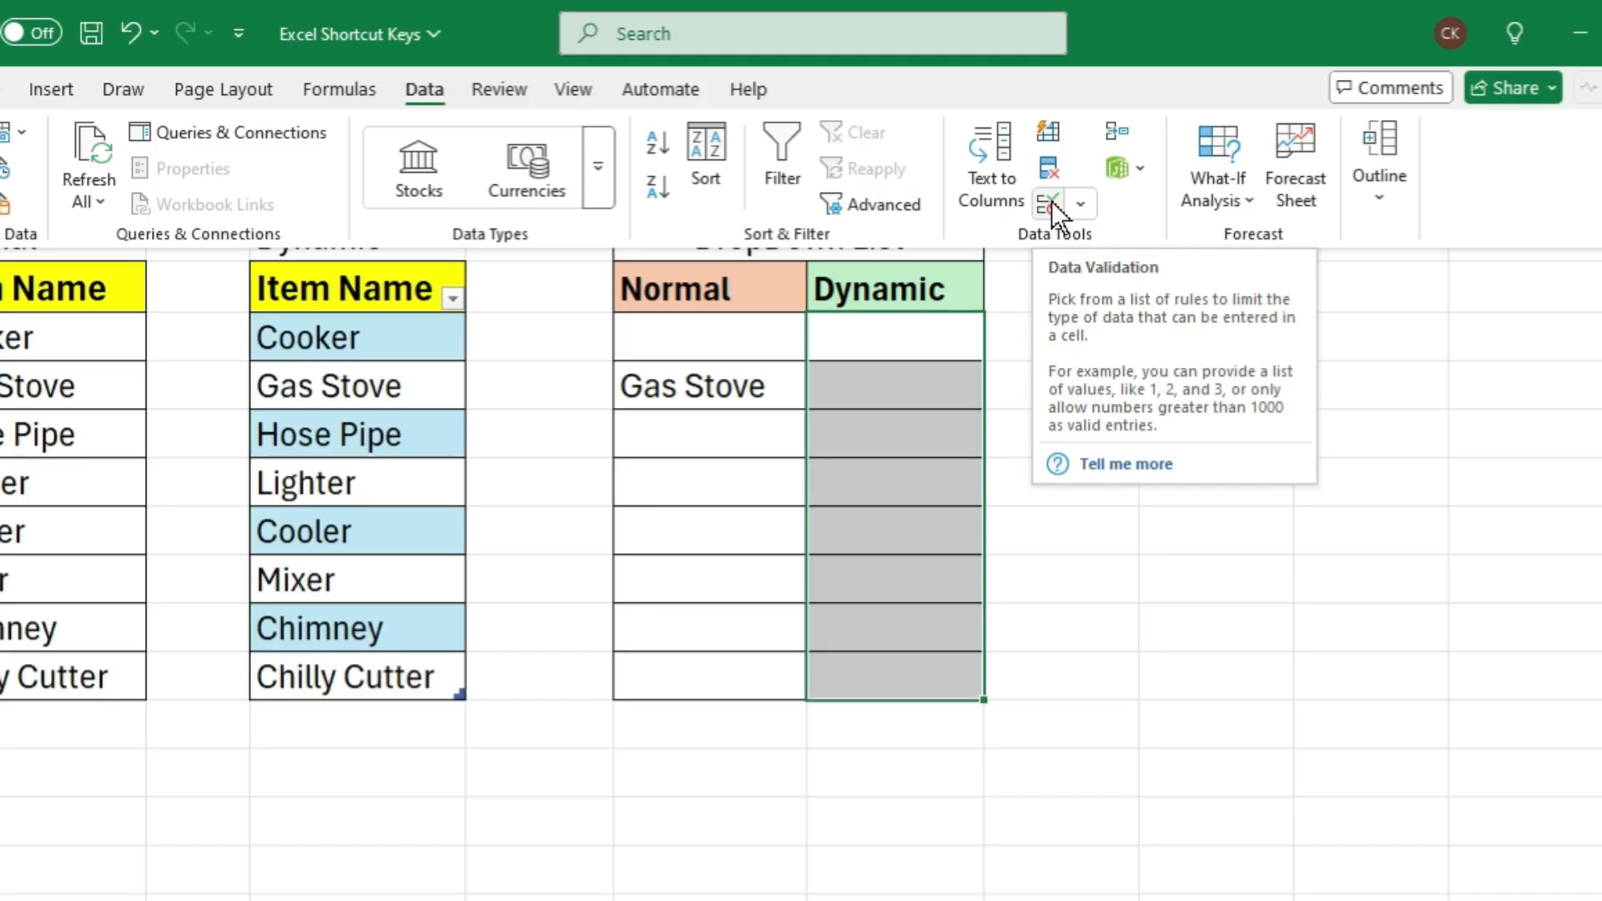
pyautogui.click(1051, 202)
pyautogui.moveTo(841, 307); pyautogui.dragTo(1279, 287)
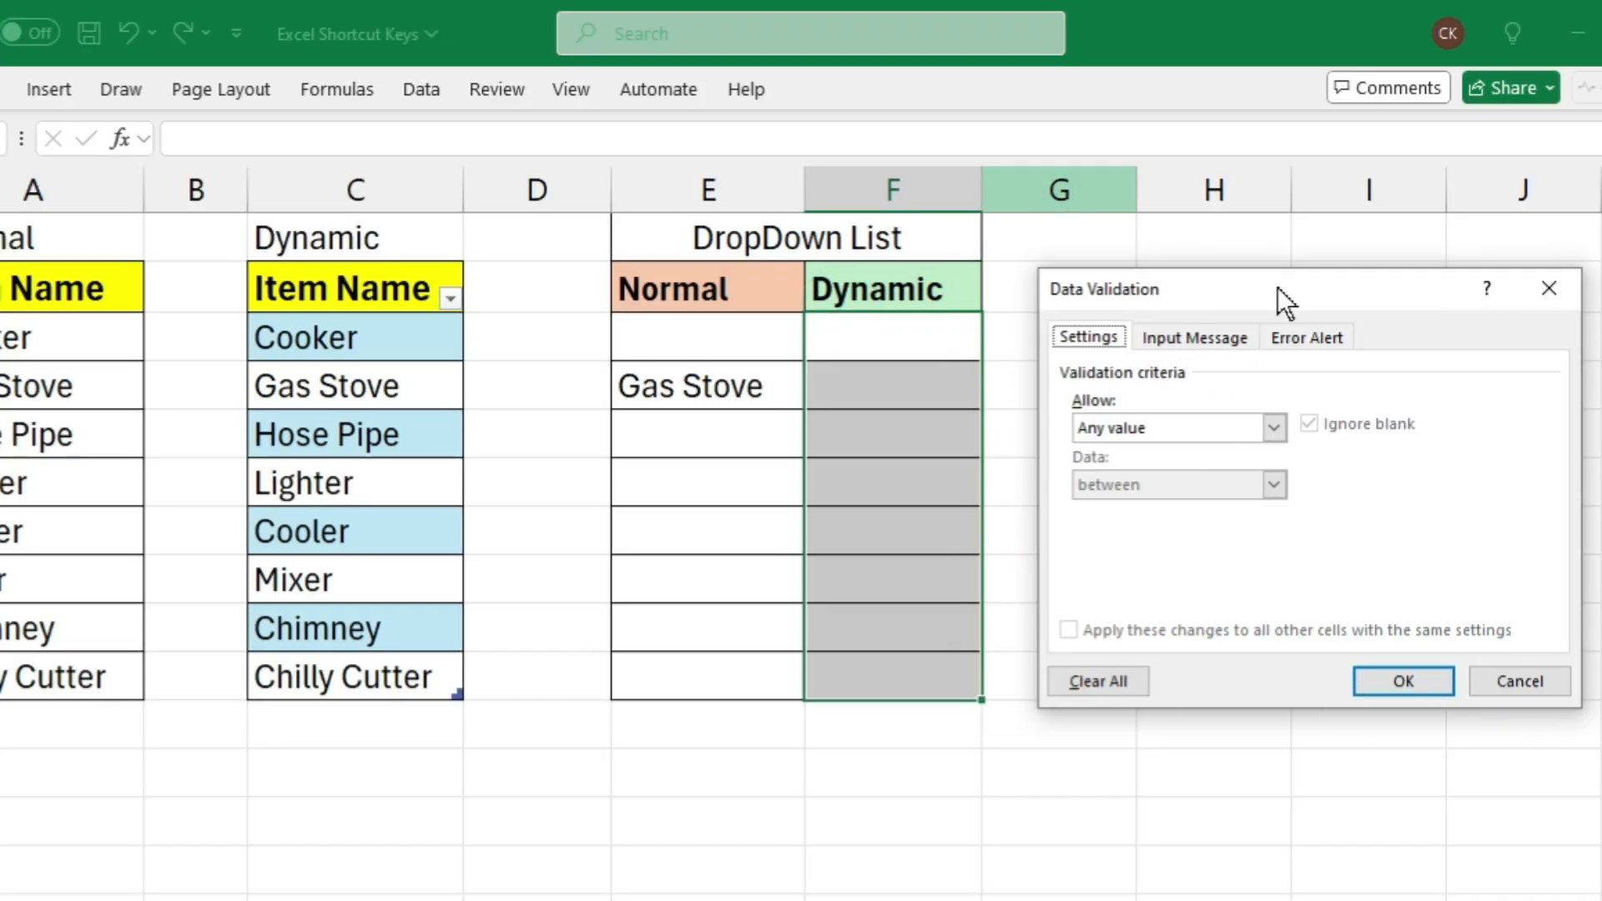
pyautogui.click(1088, 339)
pyautogui.click(1191, 425)
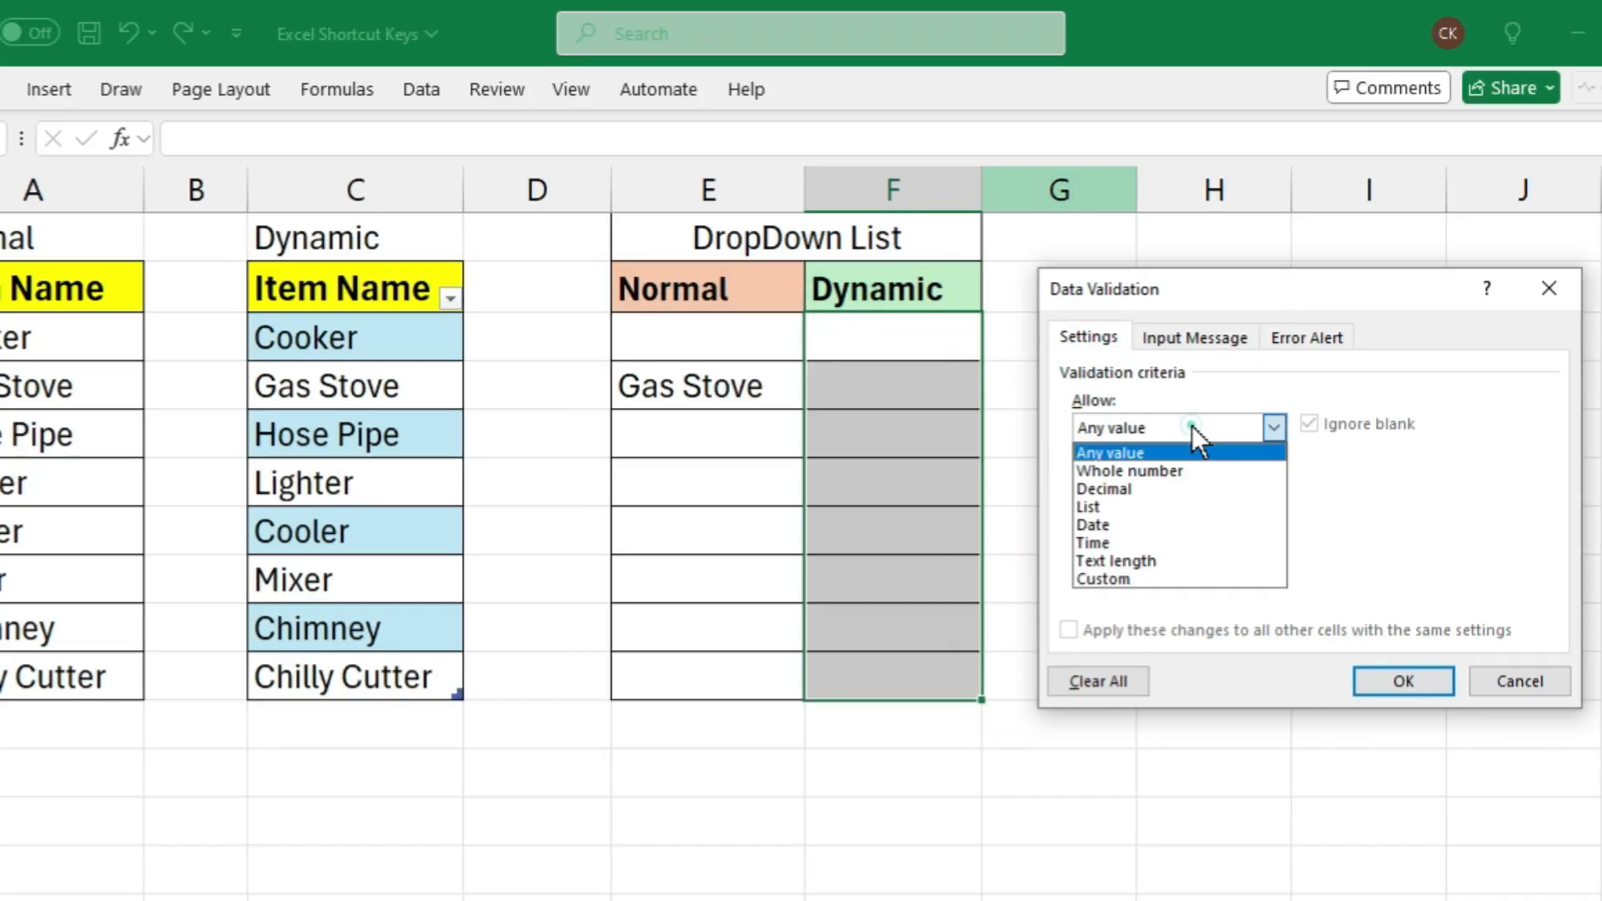
pyautogui.click(1133, 503)
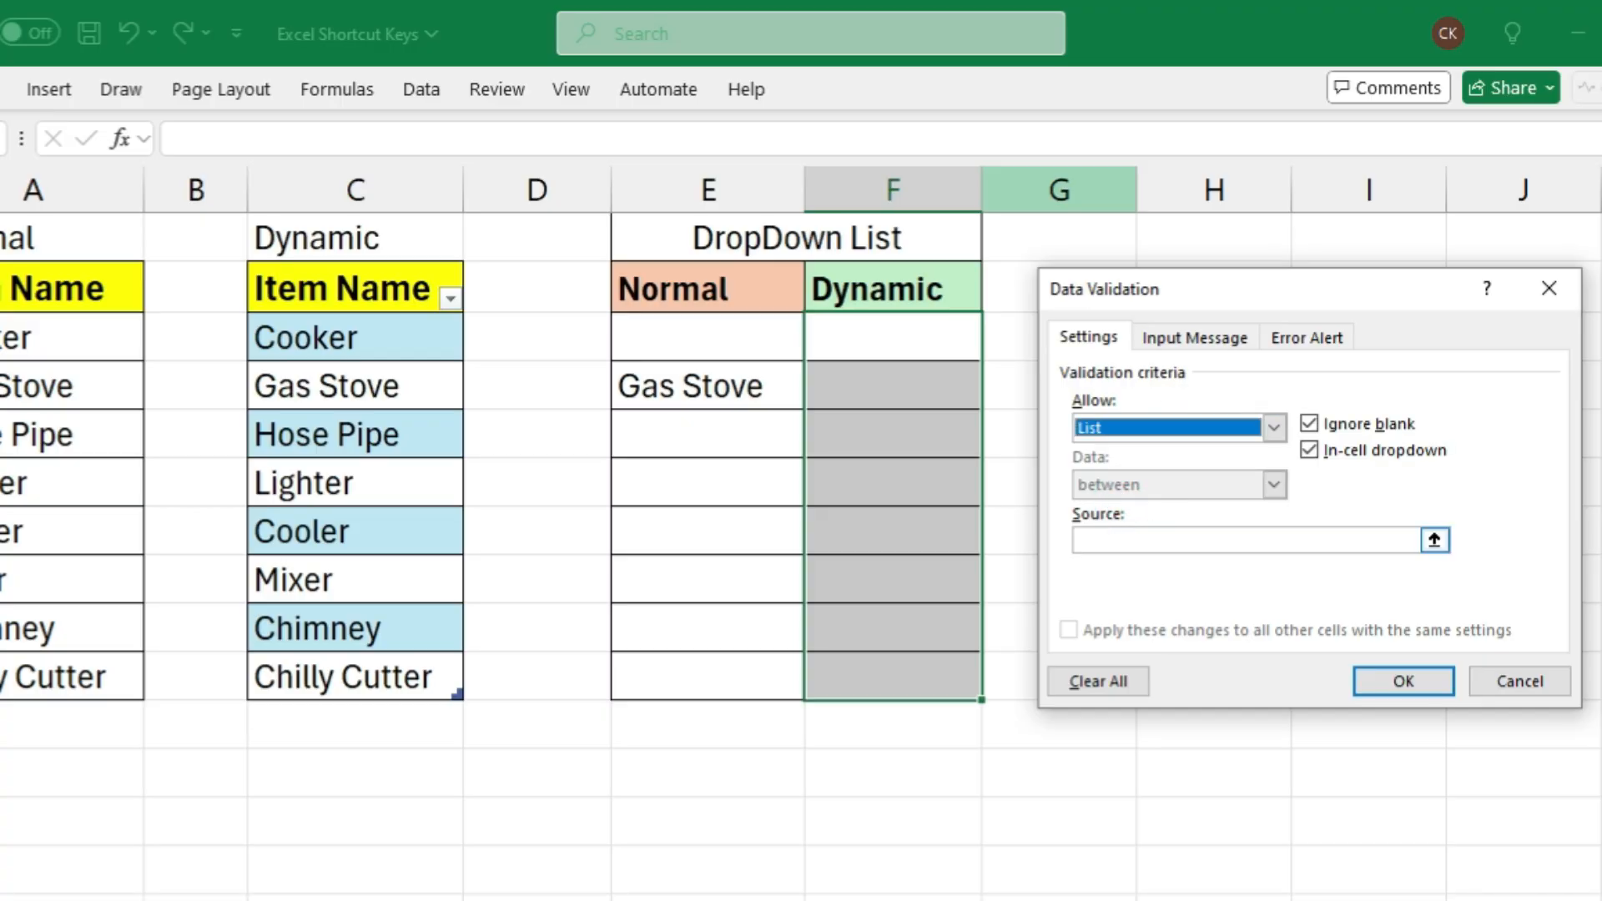
pyautogui.click(1101, 538)
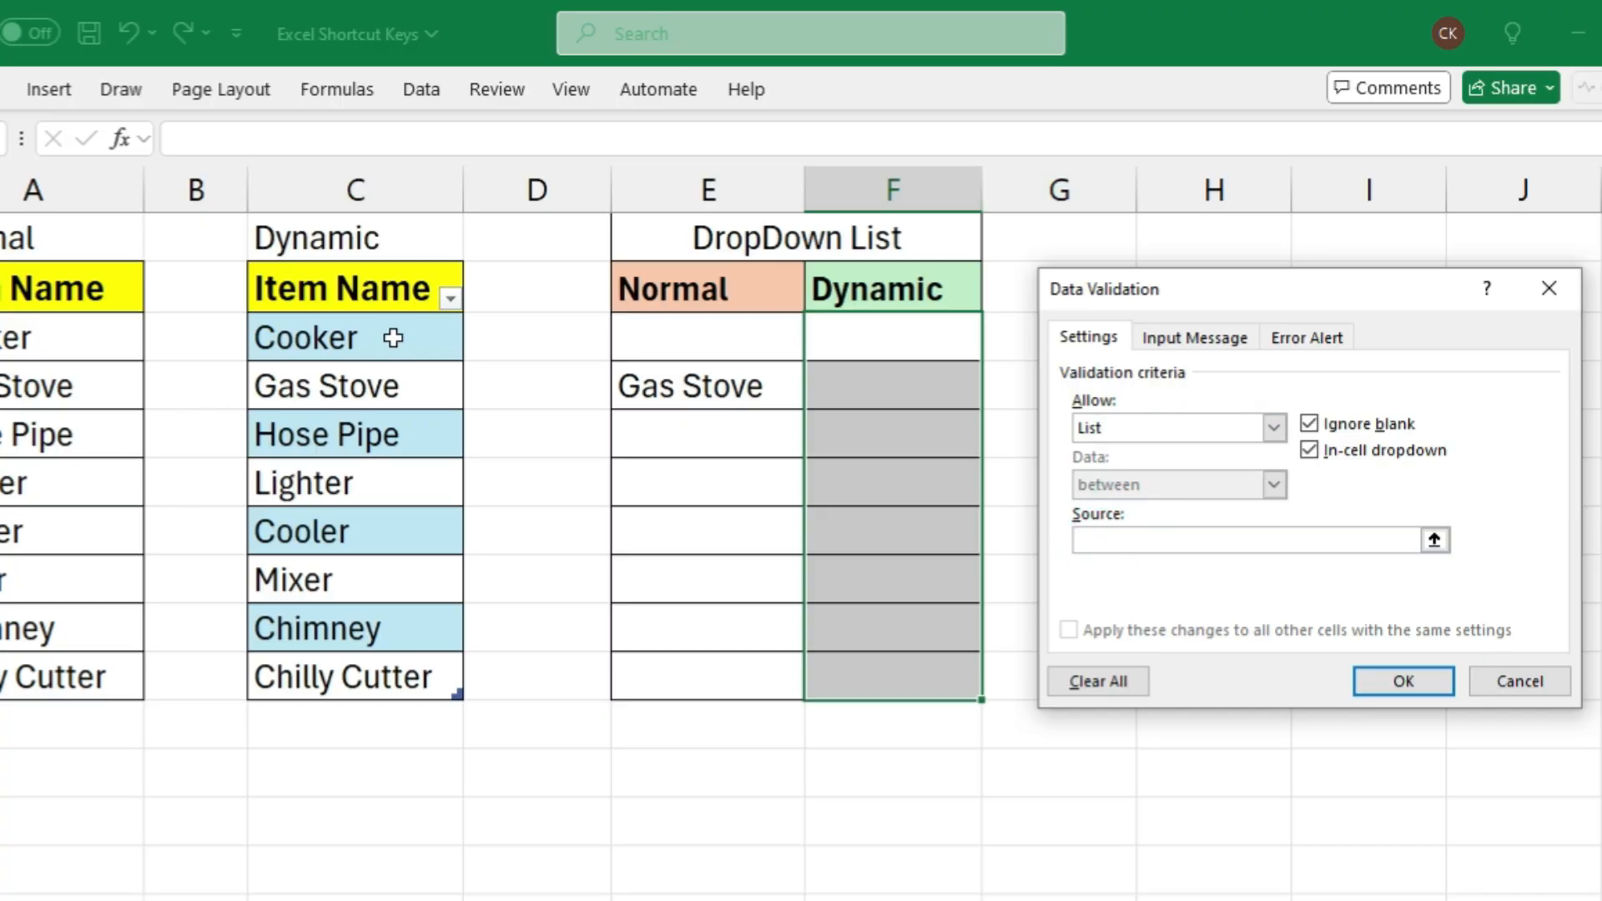
pyautogui.moveTo(387, 327); pyautogui.dragTo(350, 672)
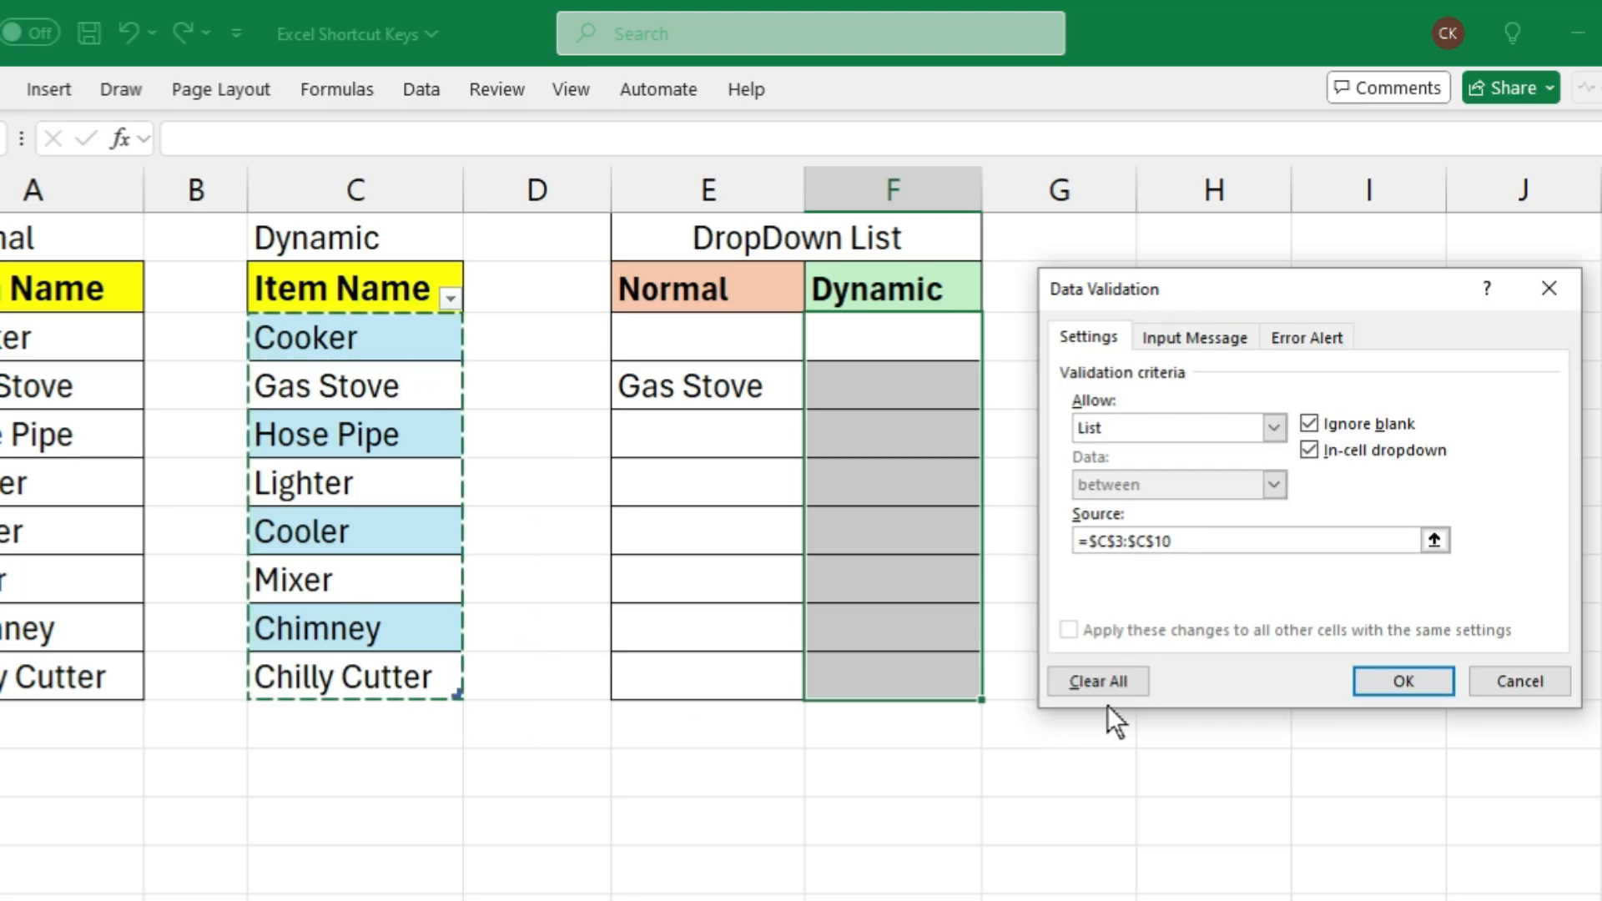
pyautogui.click(1395, 682)
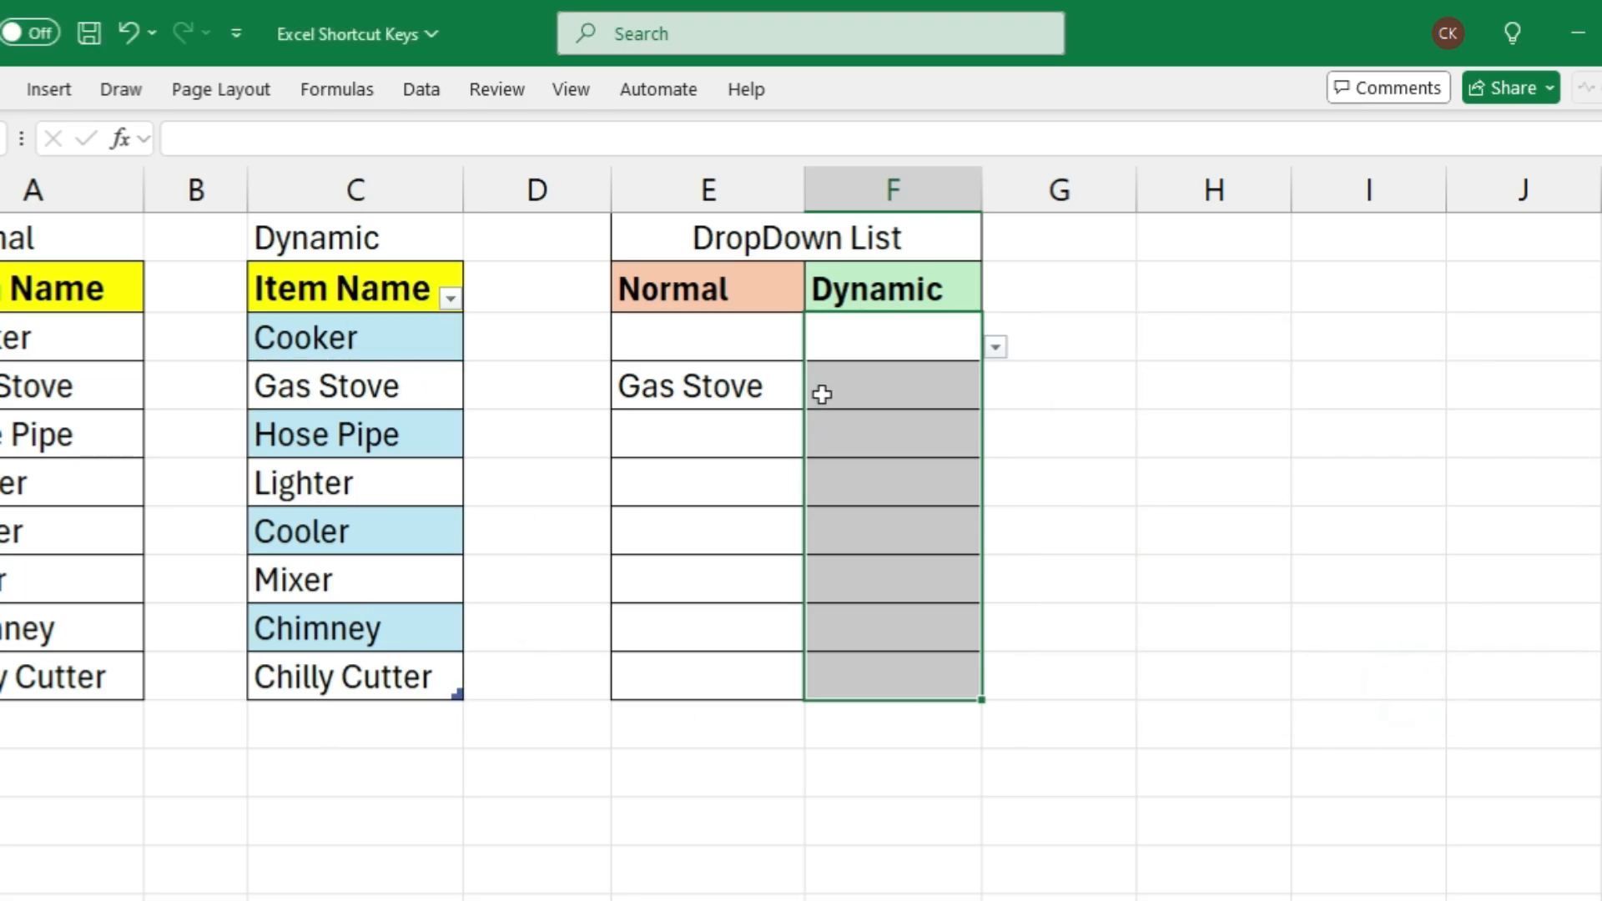
# Choose Hose Pipe from the drop-down in F3 and Lighter from the drop-down in F5
pyautogui.click(903, 347)
pyautogui.click(997, 350)
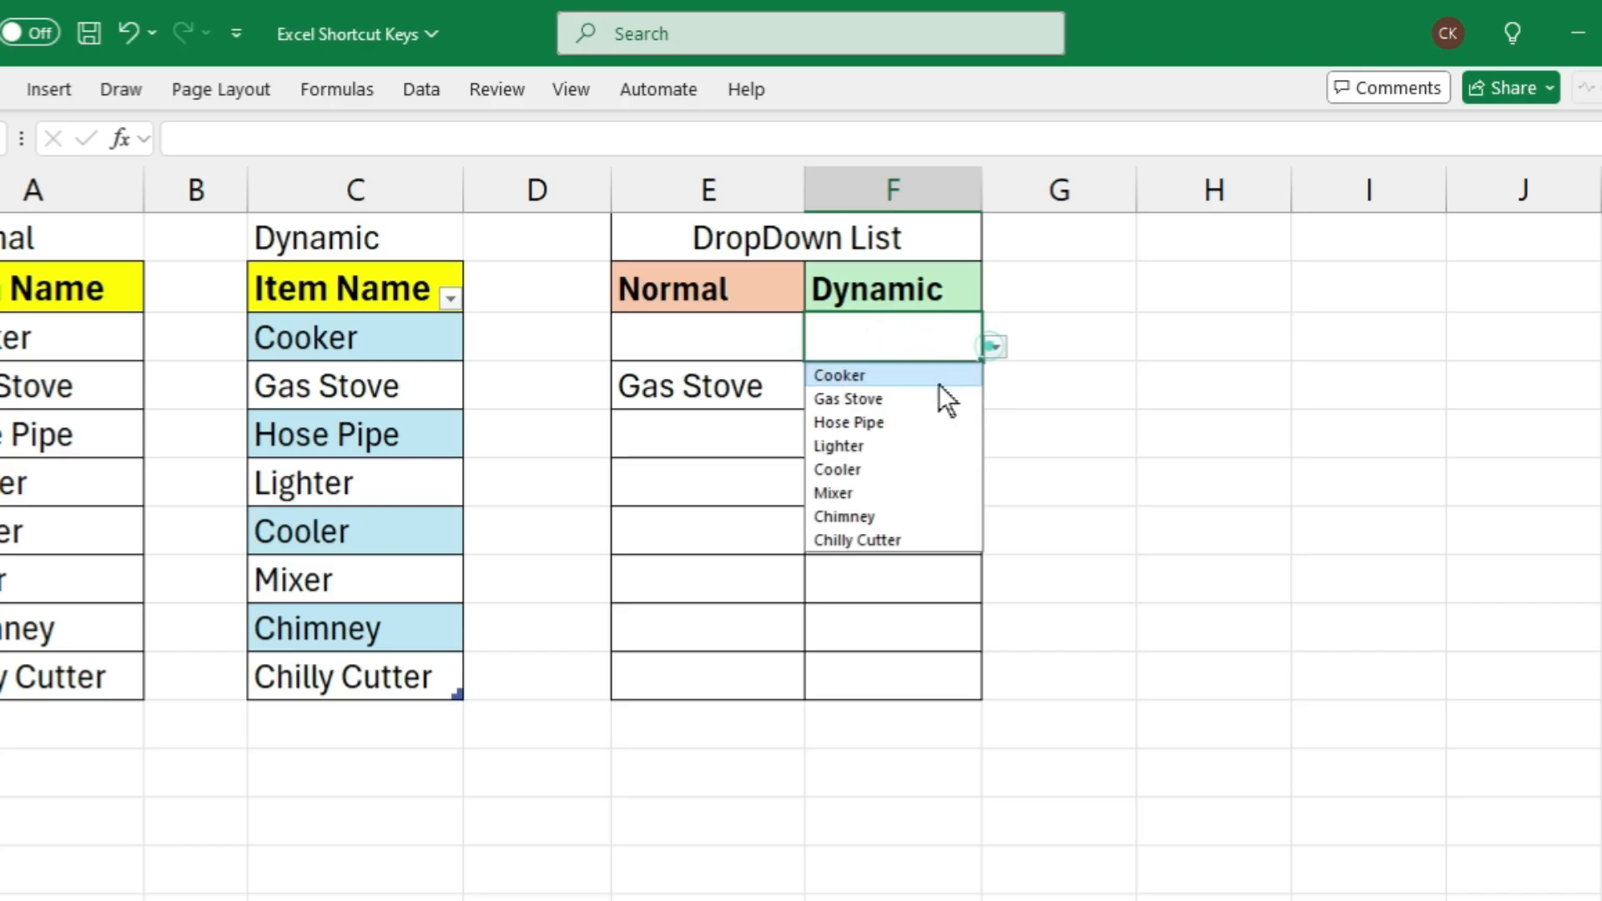
pyautogui.click(899, 417)
pyautogui.click(905, 415)
pyautogui.click(905, 415)
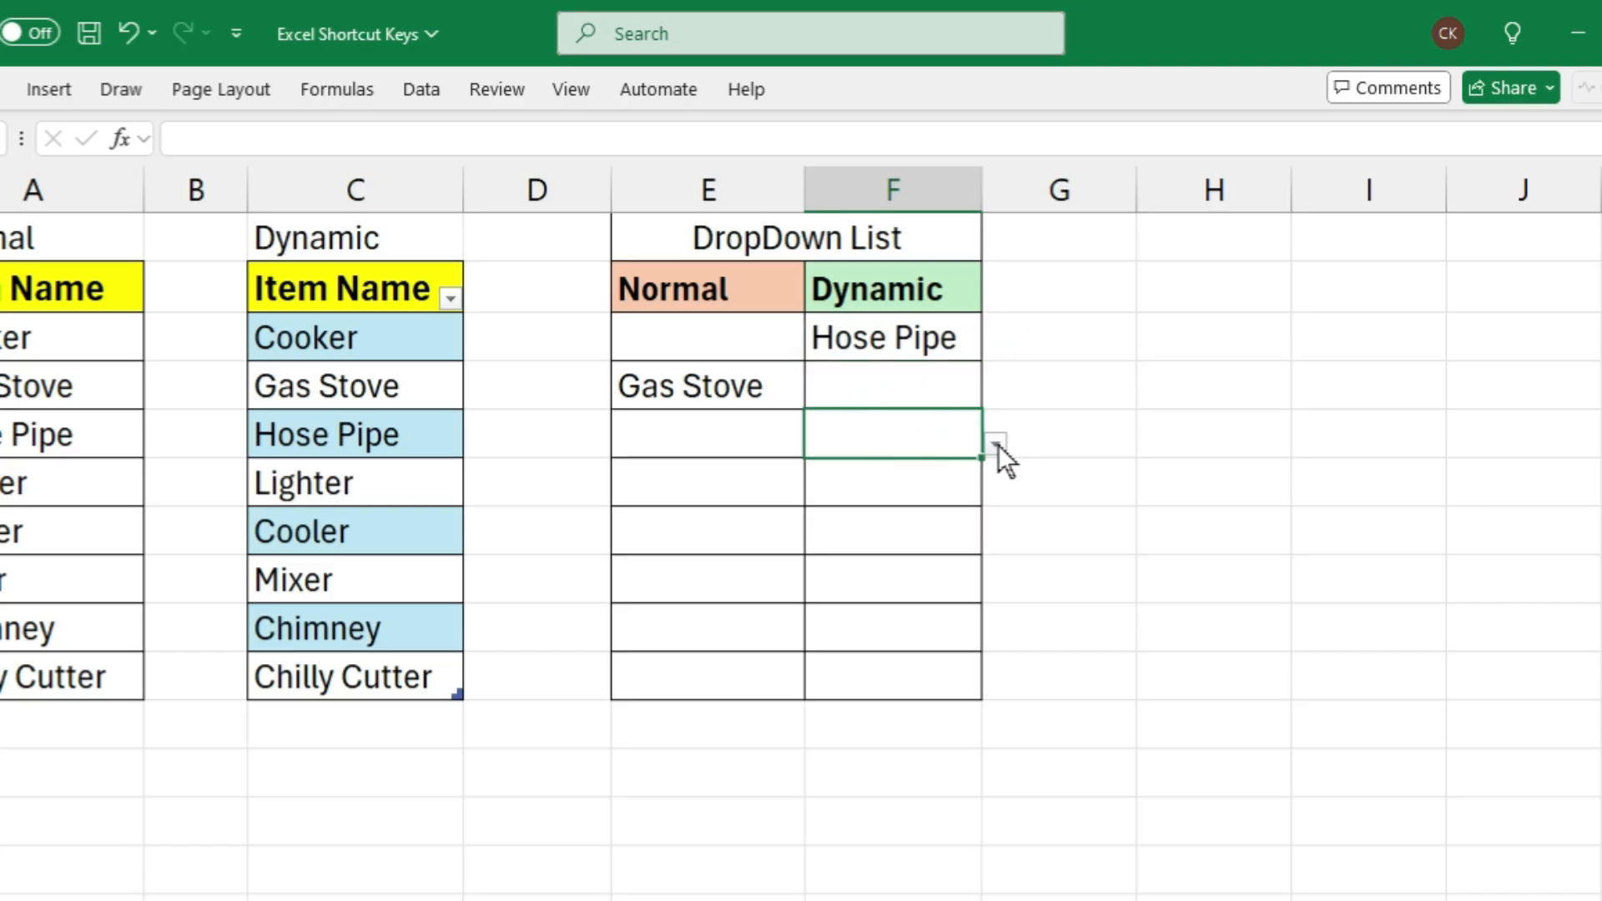
pyautogui.click(997, 443)
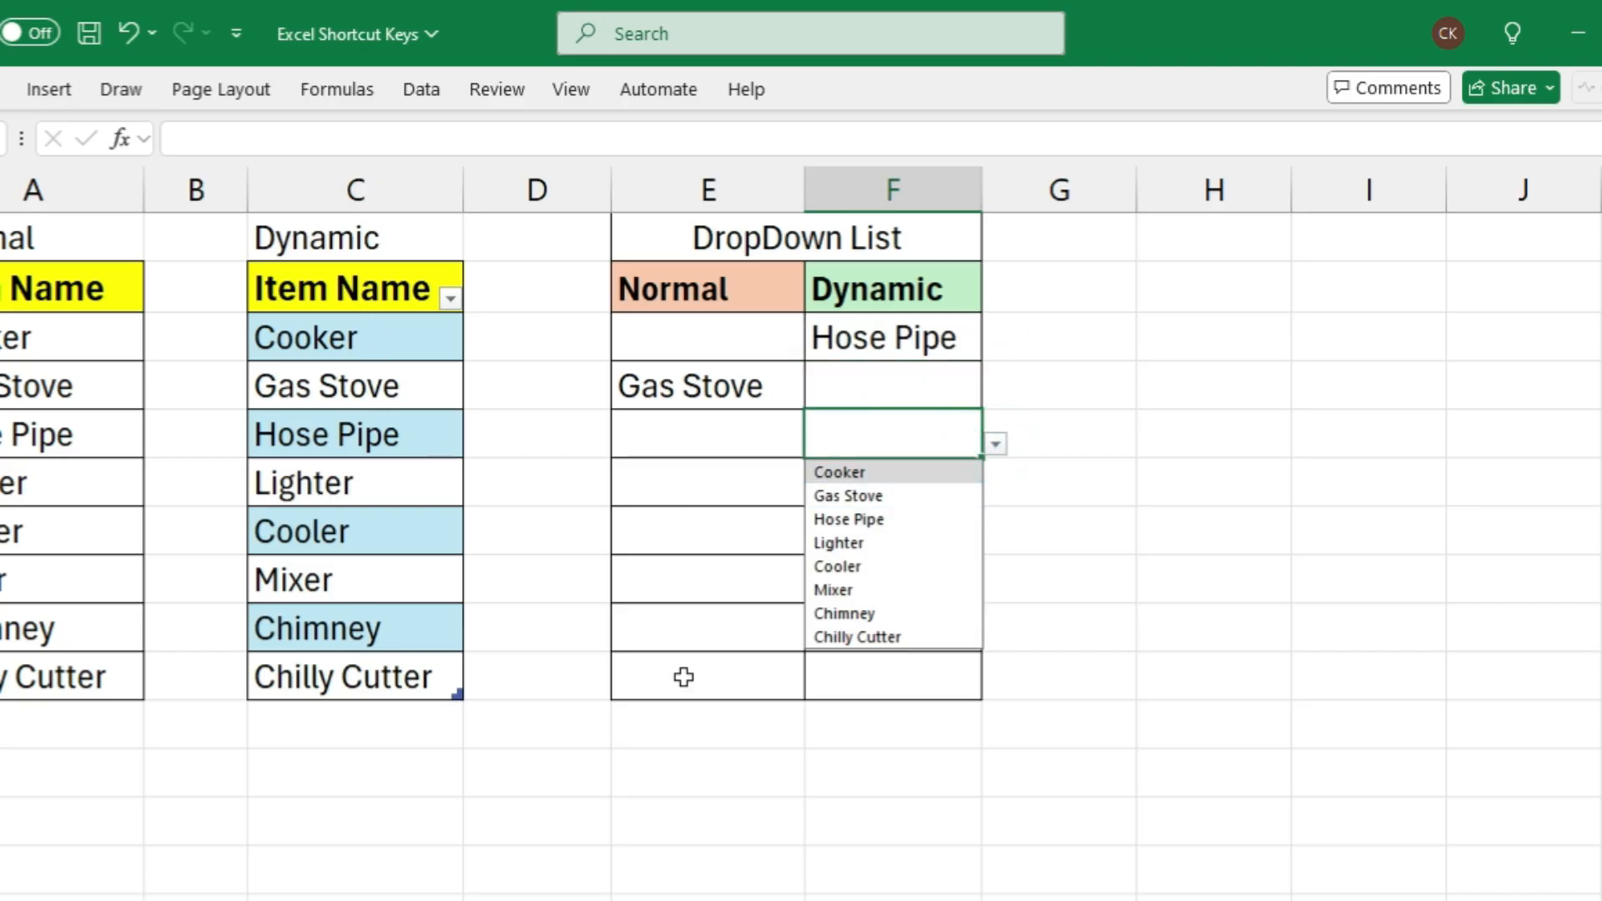
pyautogui.click(873, 544)
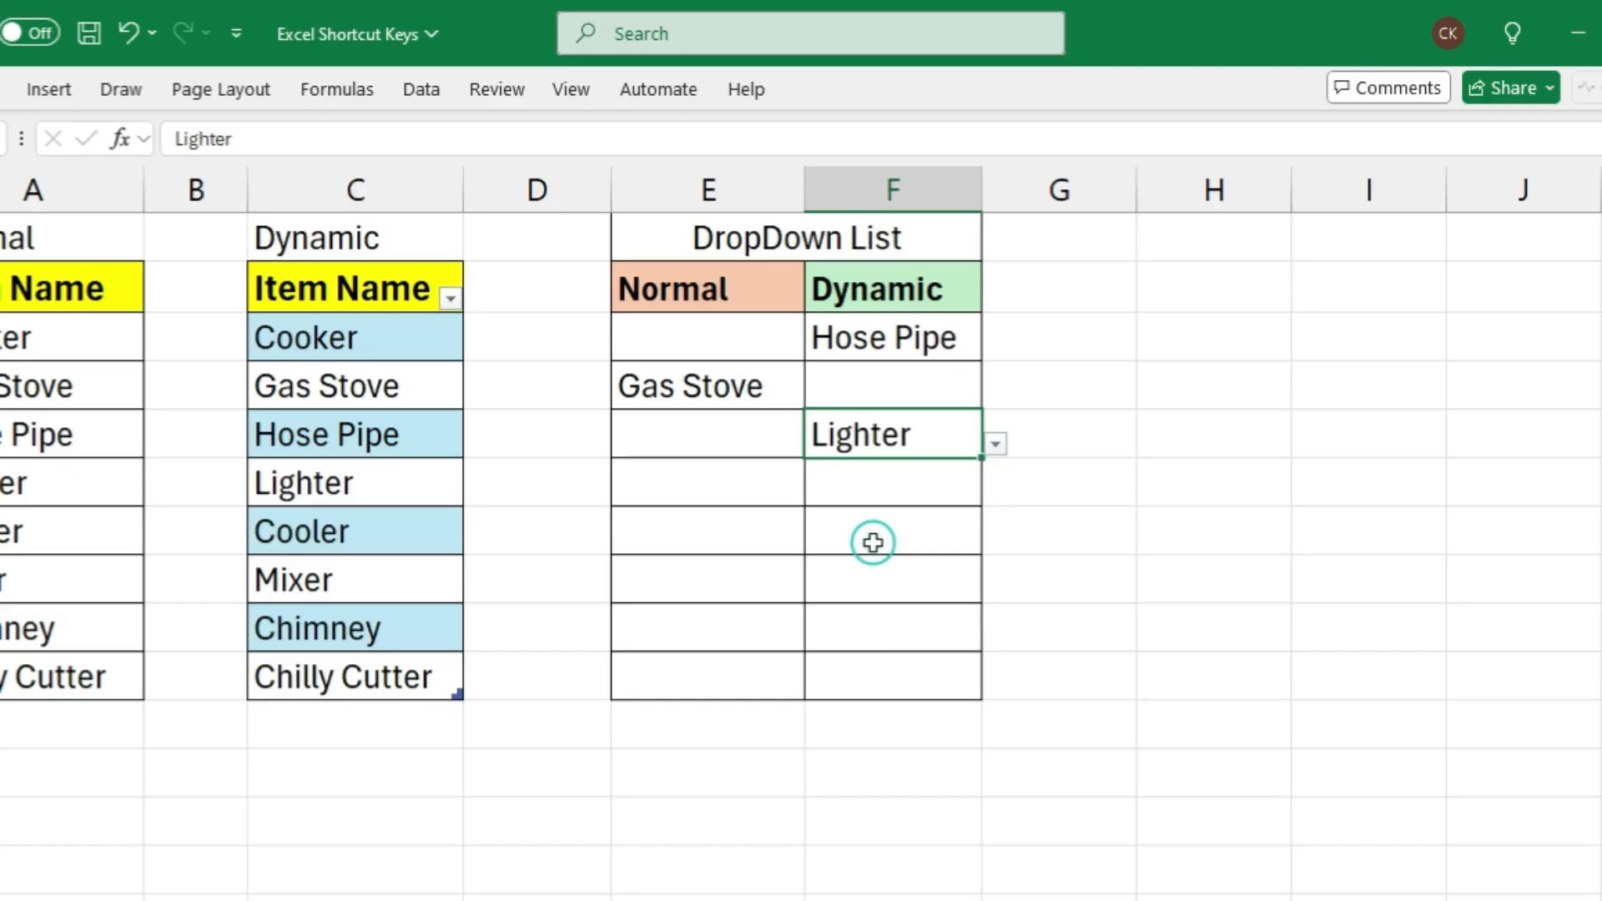
pyautogui.click(874, 543)
# Add Hob and Chopper to the end of the Normal item list in A11 and A12
pyautogui.click(14, 719)
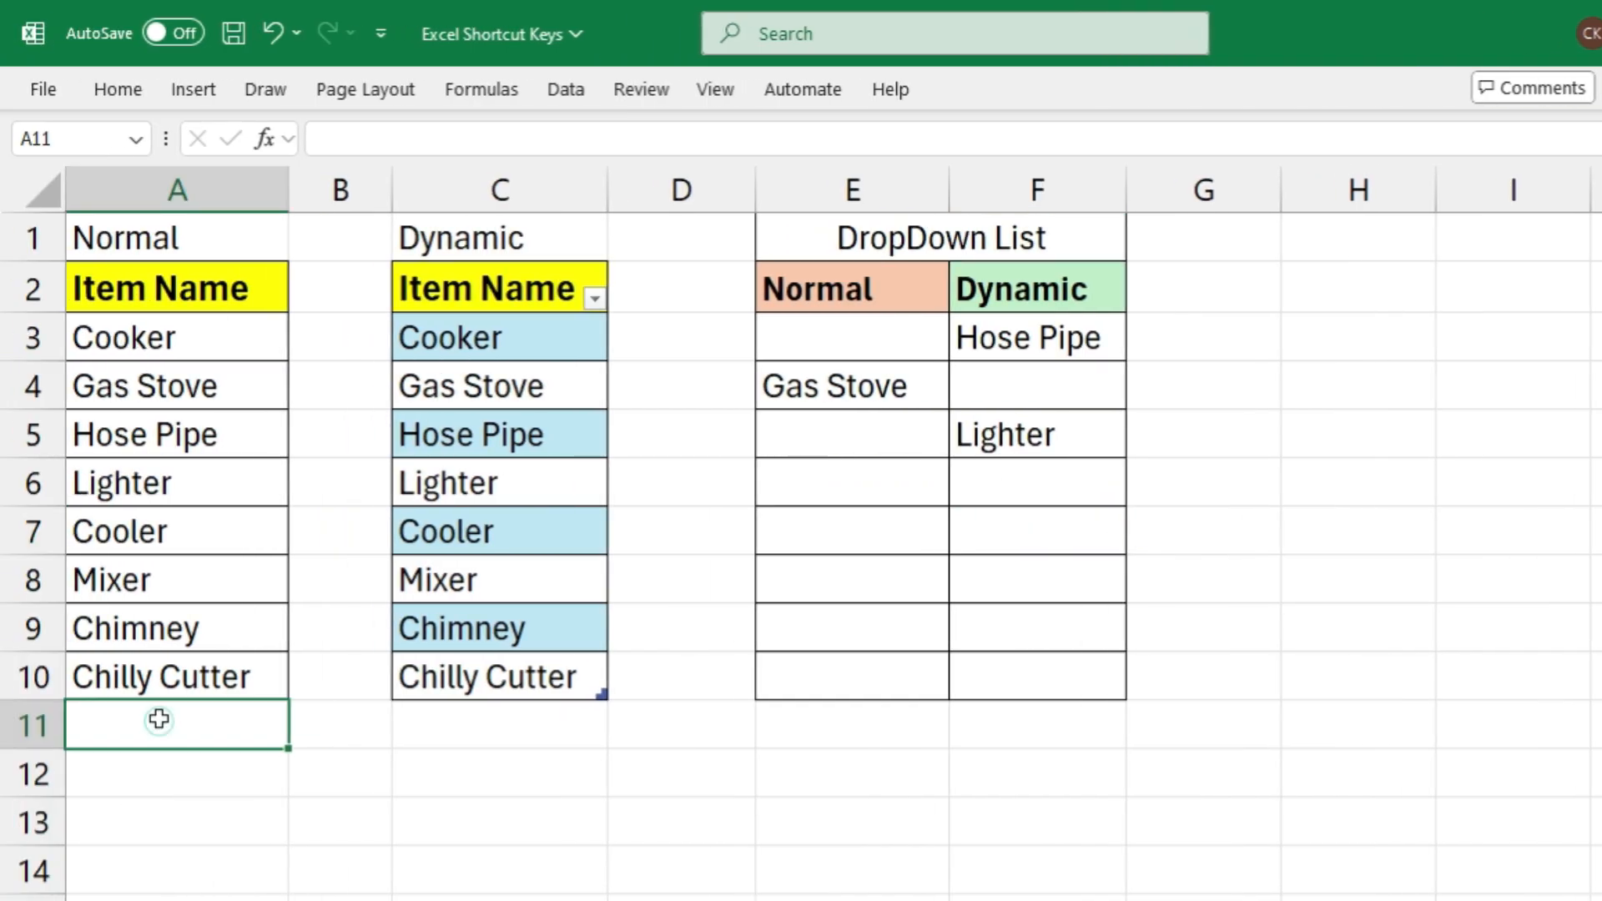
pyautogui.moveTo(125, 337); pyautogui.dragTo(114, 719)
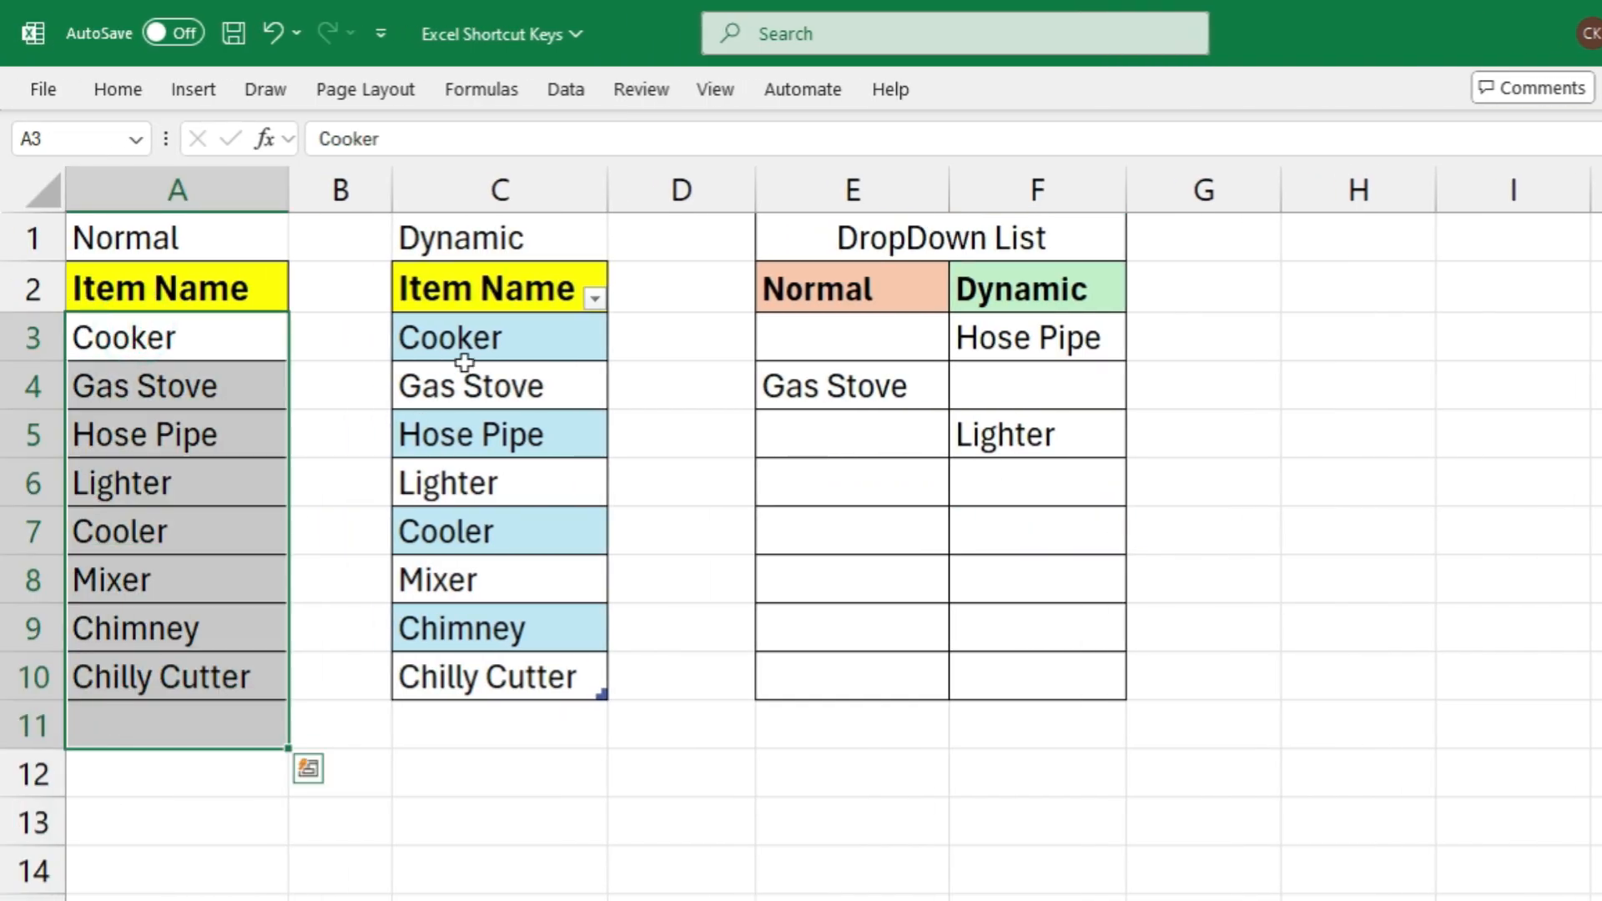
pyautogui.moveTo(464, 358); pyautogui.dragTo(443, 718)
pyautogui.click(211, 715)
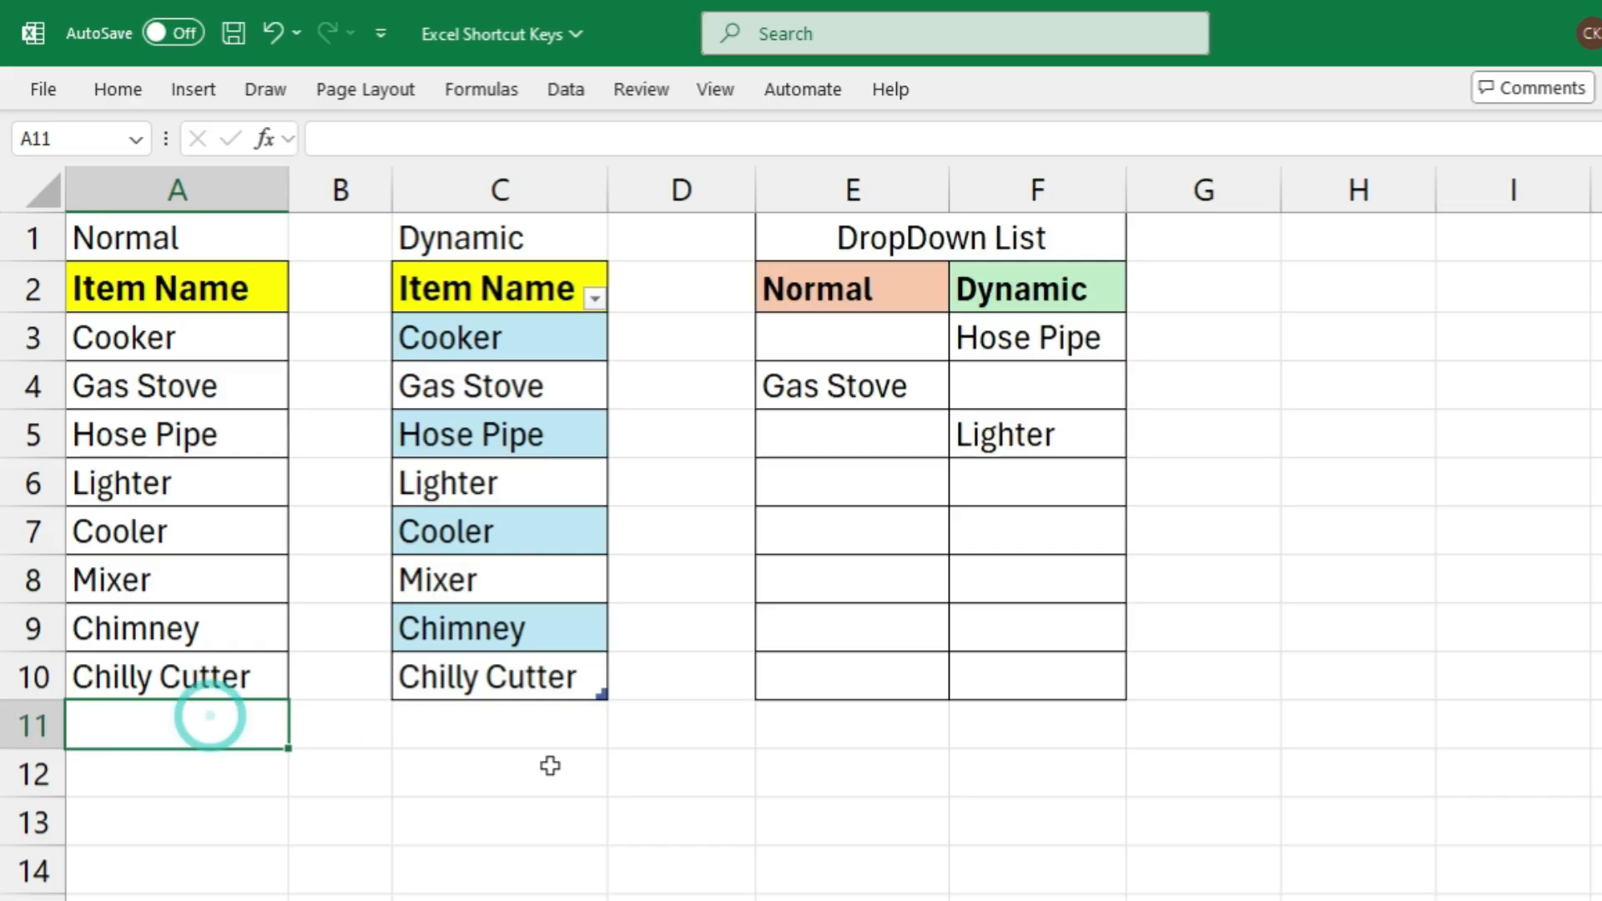
pyautogui.write('Hob')
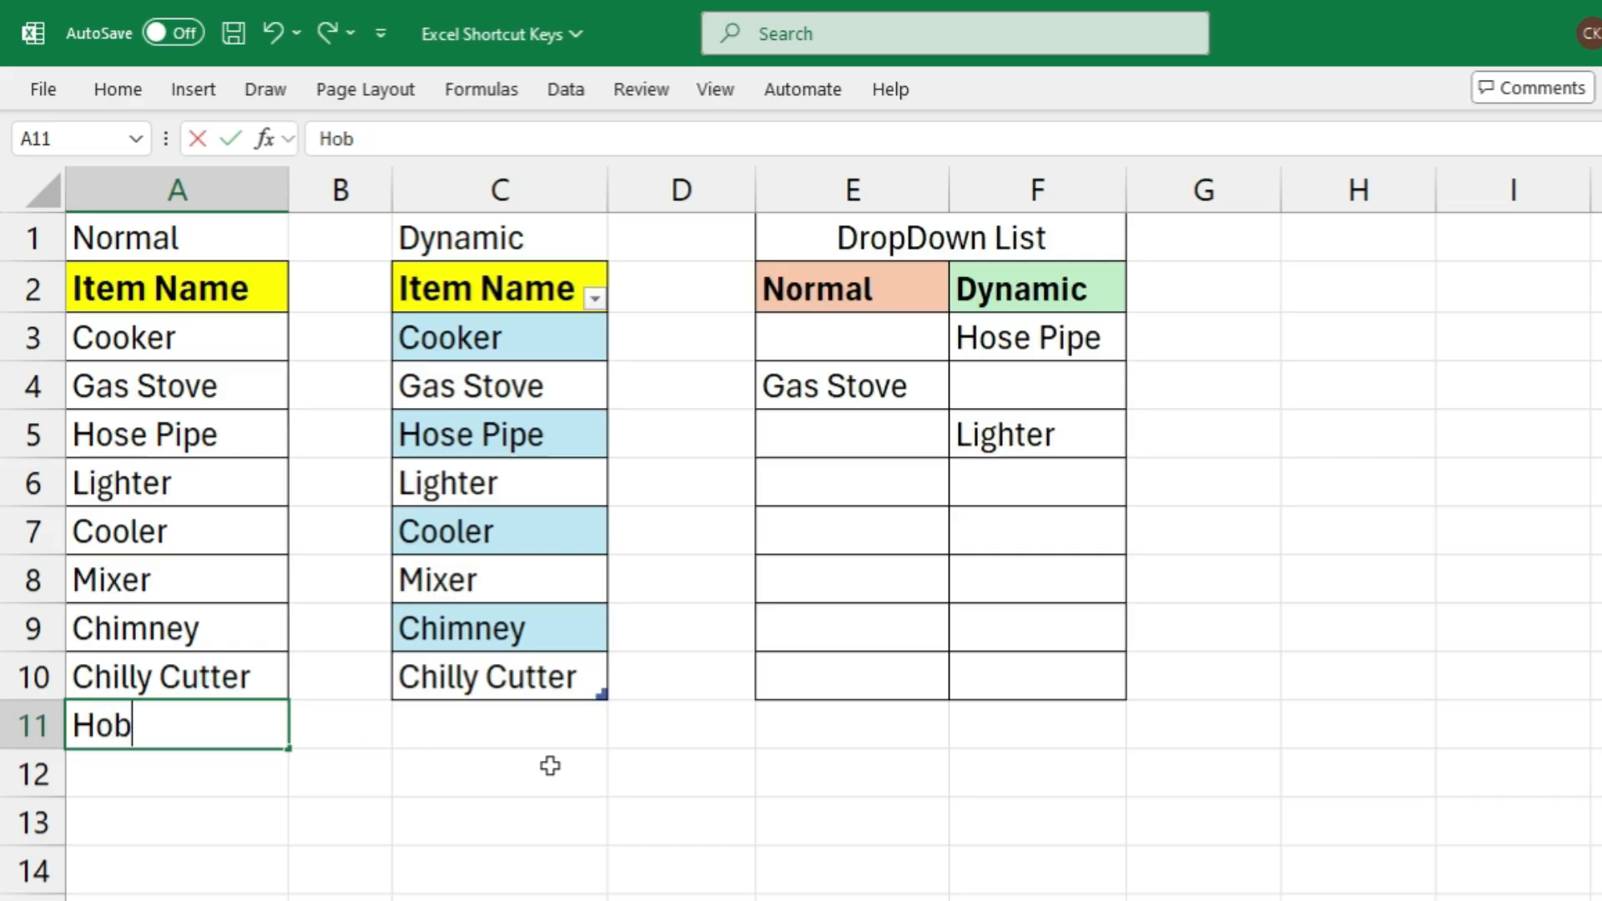
pyautogui.press('Return')
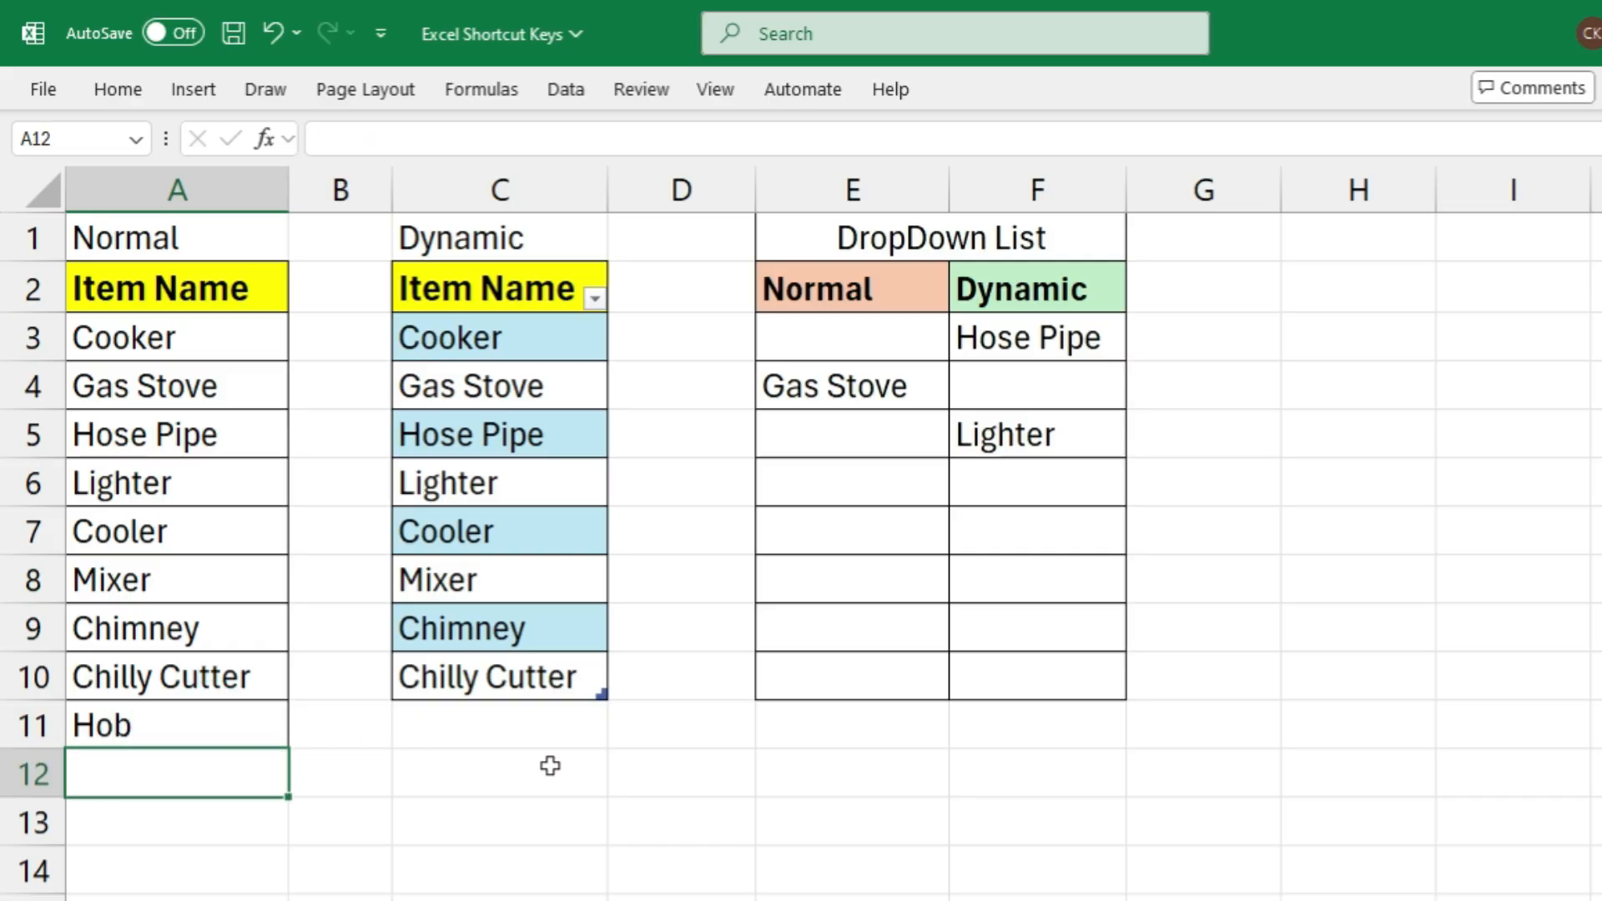
pyautogui.write('Chopper')
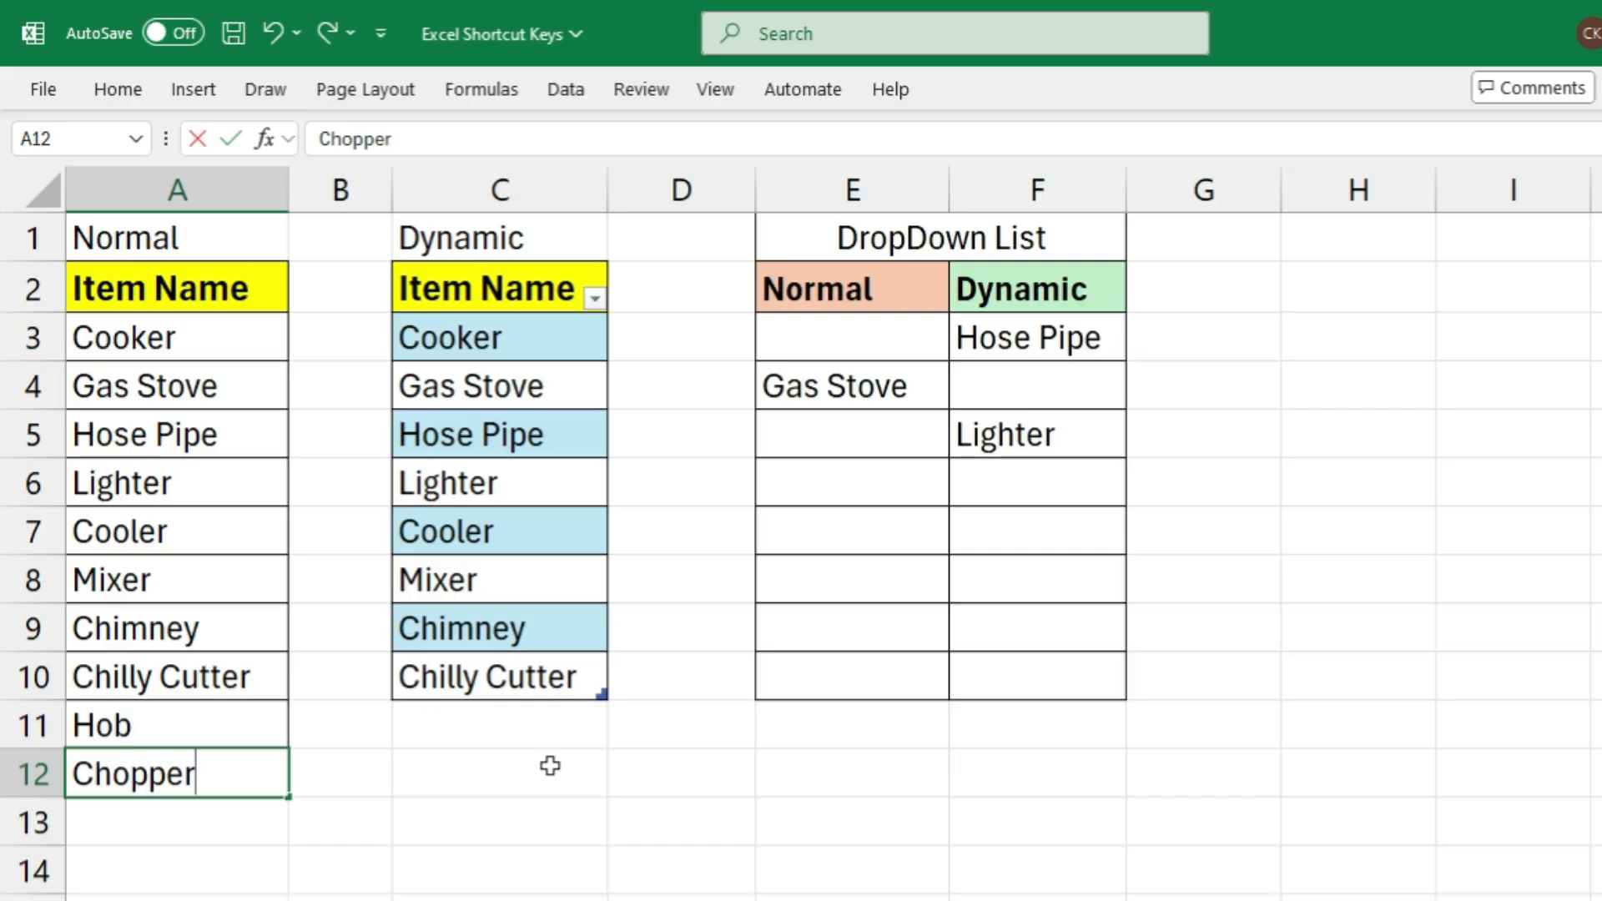
pyautogui.press('Tab')
# Extend the Dynamic item table with Hob in C11 and Chopper in C12
pyautogui.press('Up')
pyautogui.press('Right')
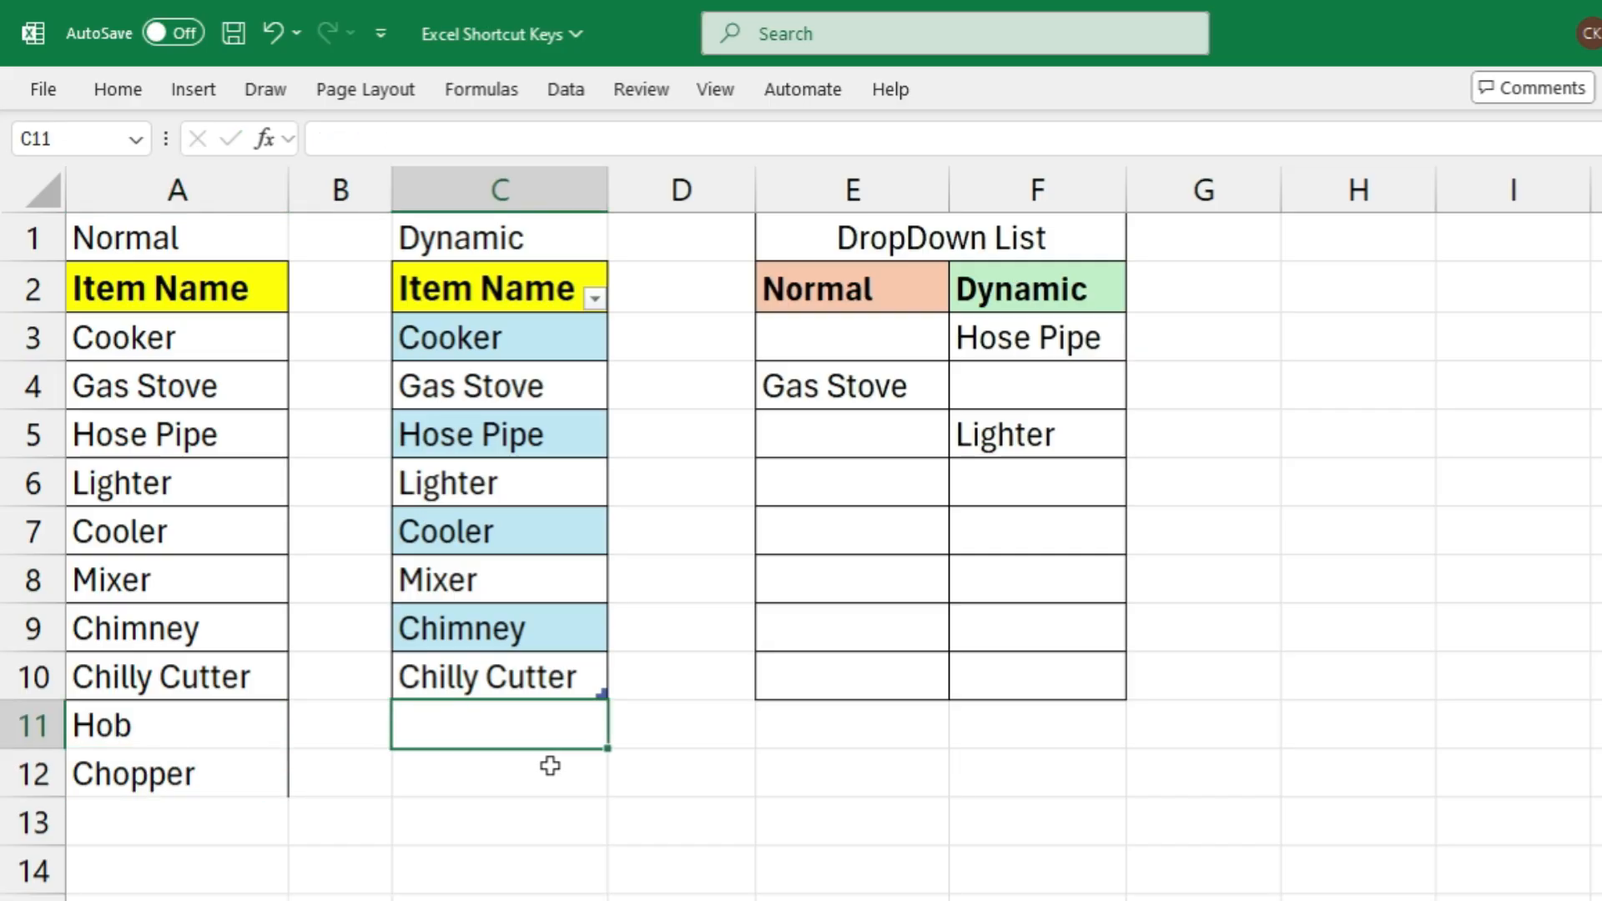
pyautogui.write('Hob')
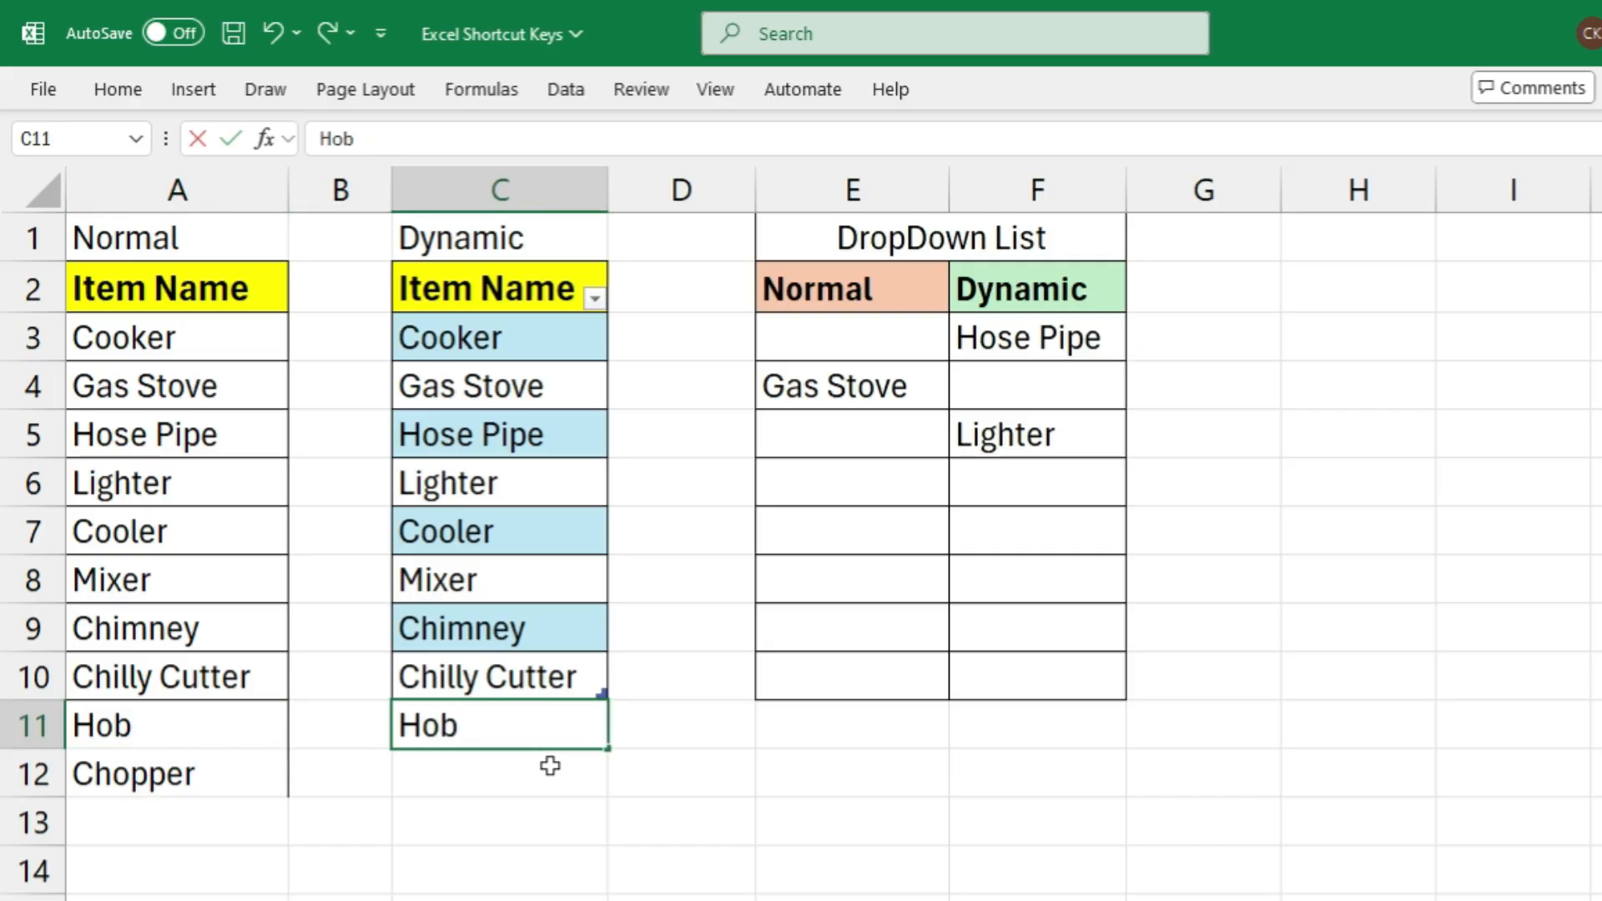
pyautogui.press('Return')
pyautogui.write('Cho')
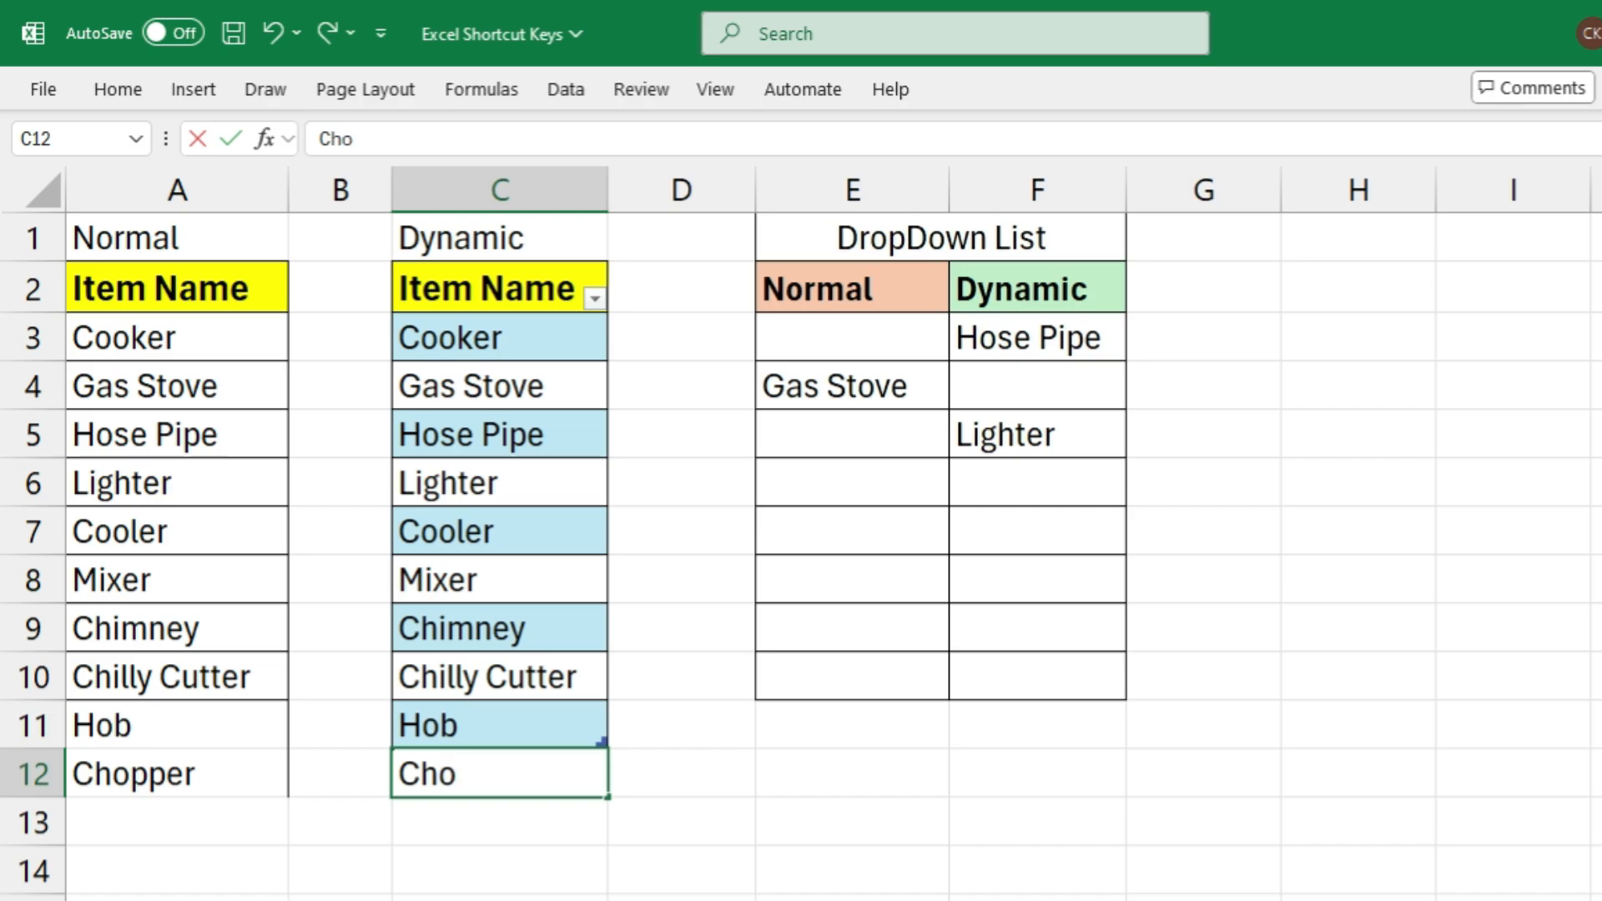
pyautogui.write('pper')
pyautogui.press('Return')
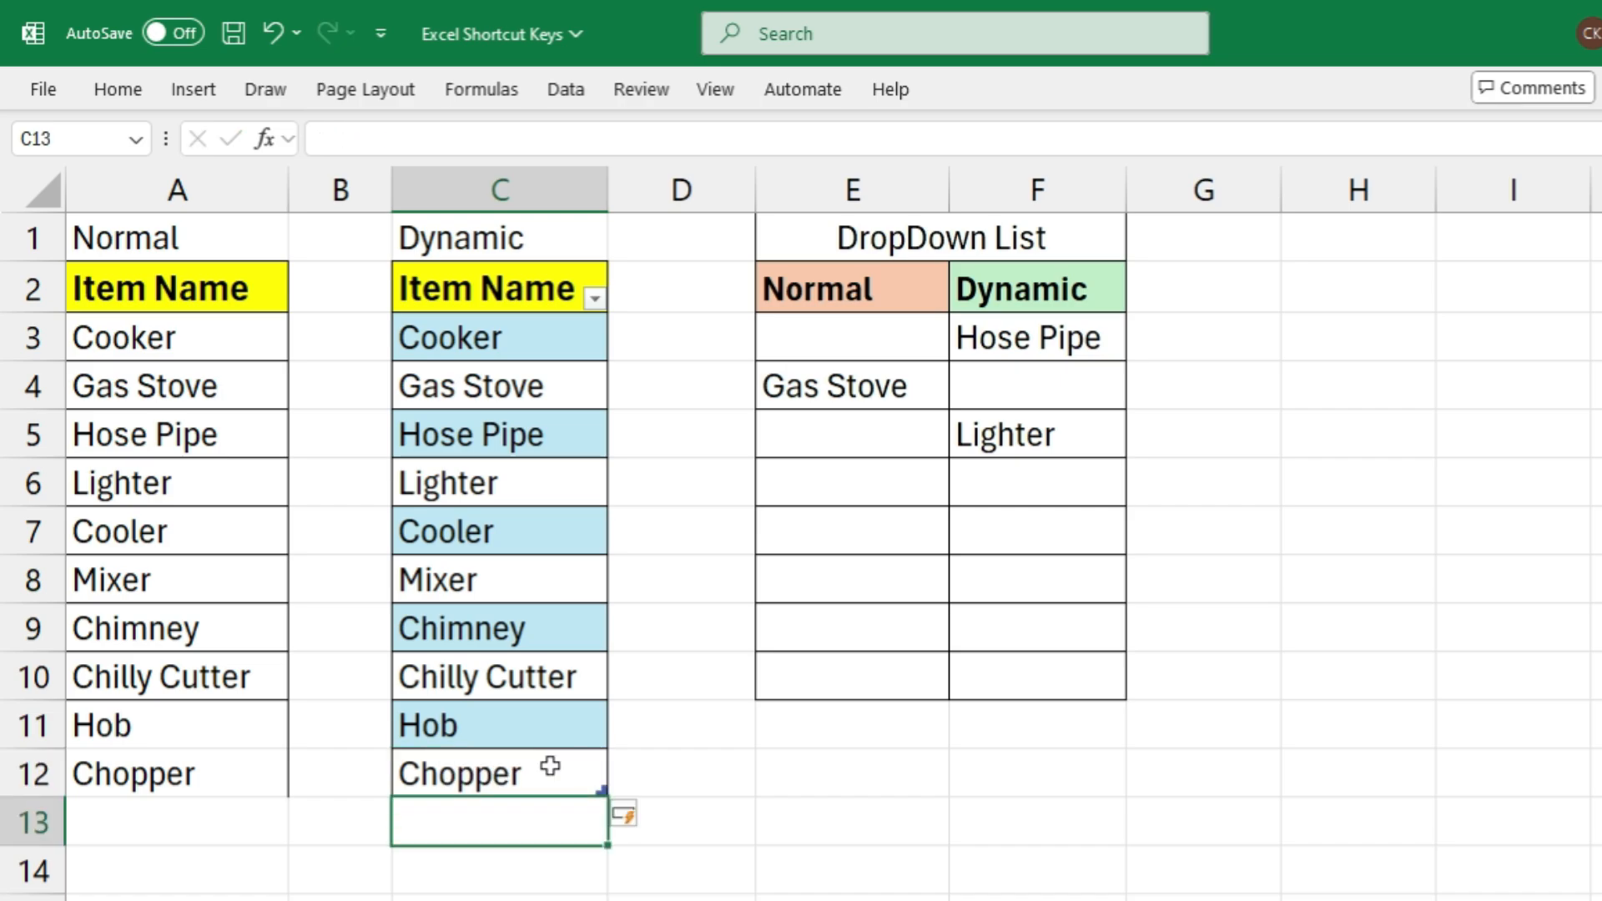
# Compare the options in the Normal drop-down in E6 with those in the Dynamic drop-down in F6
pyautogui.moveTo(860, 288); pyautogui.dragTo(842, 675)
pyautogui.moveTo(994, 288); pyautogui.dragTo(993, 680)
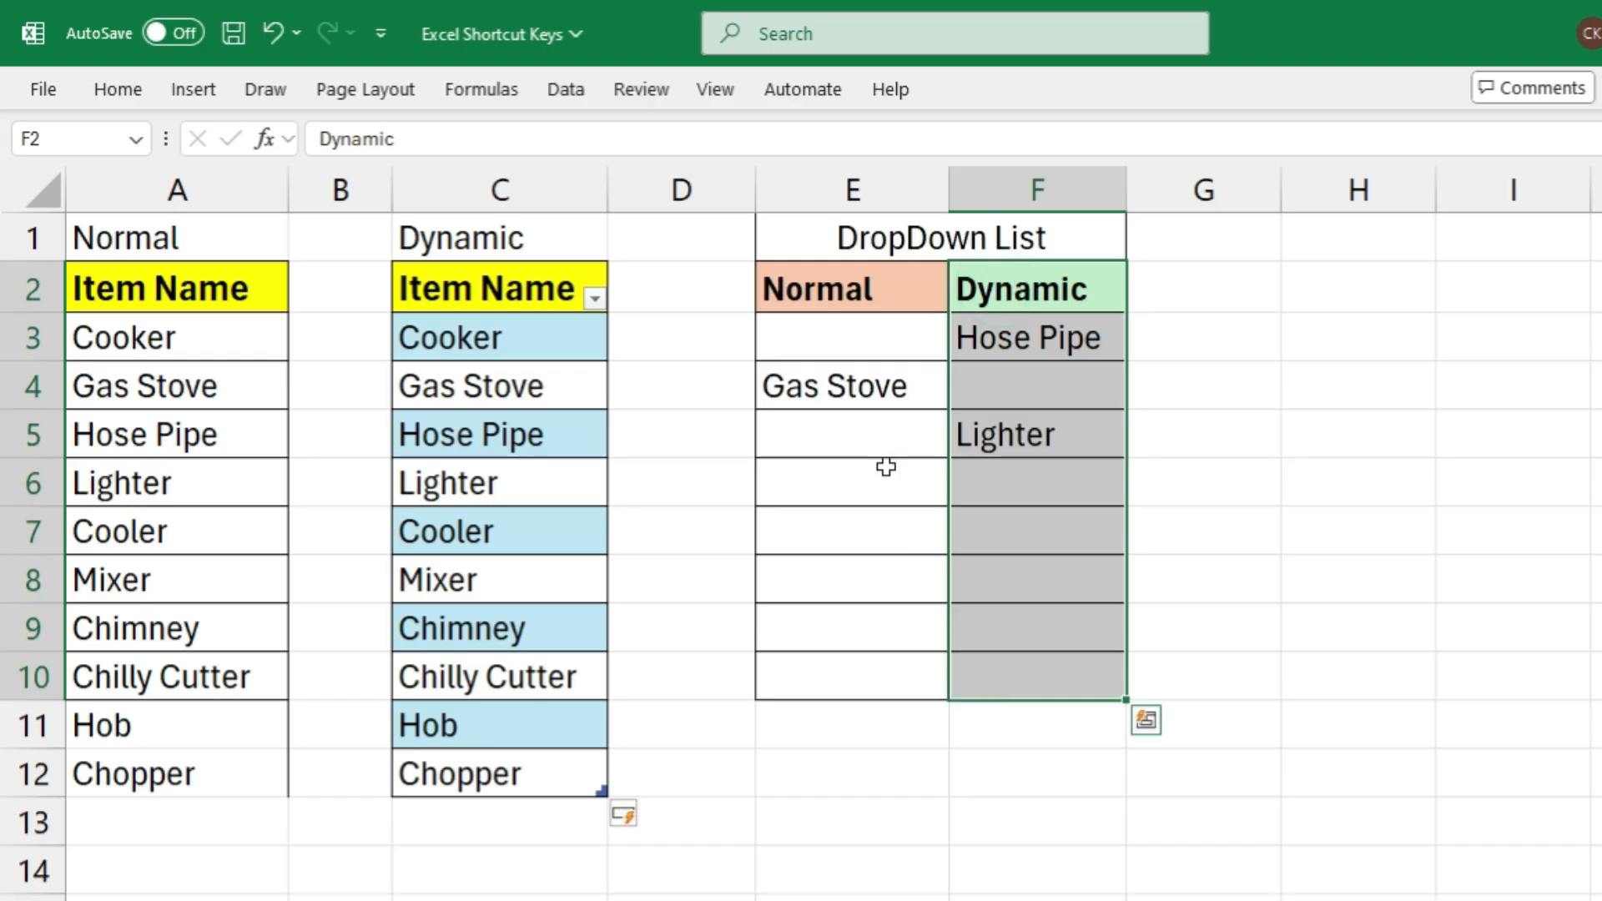
pyautogui.click(869, 429)
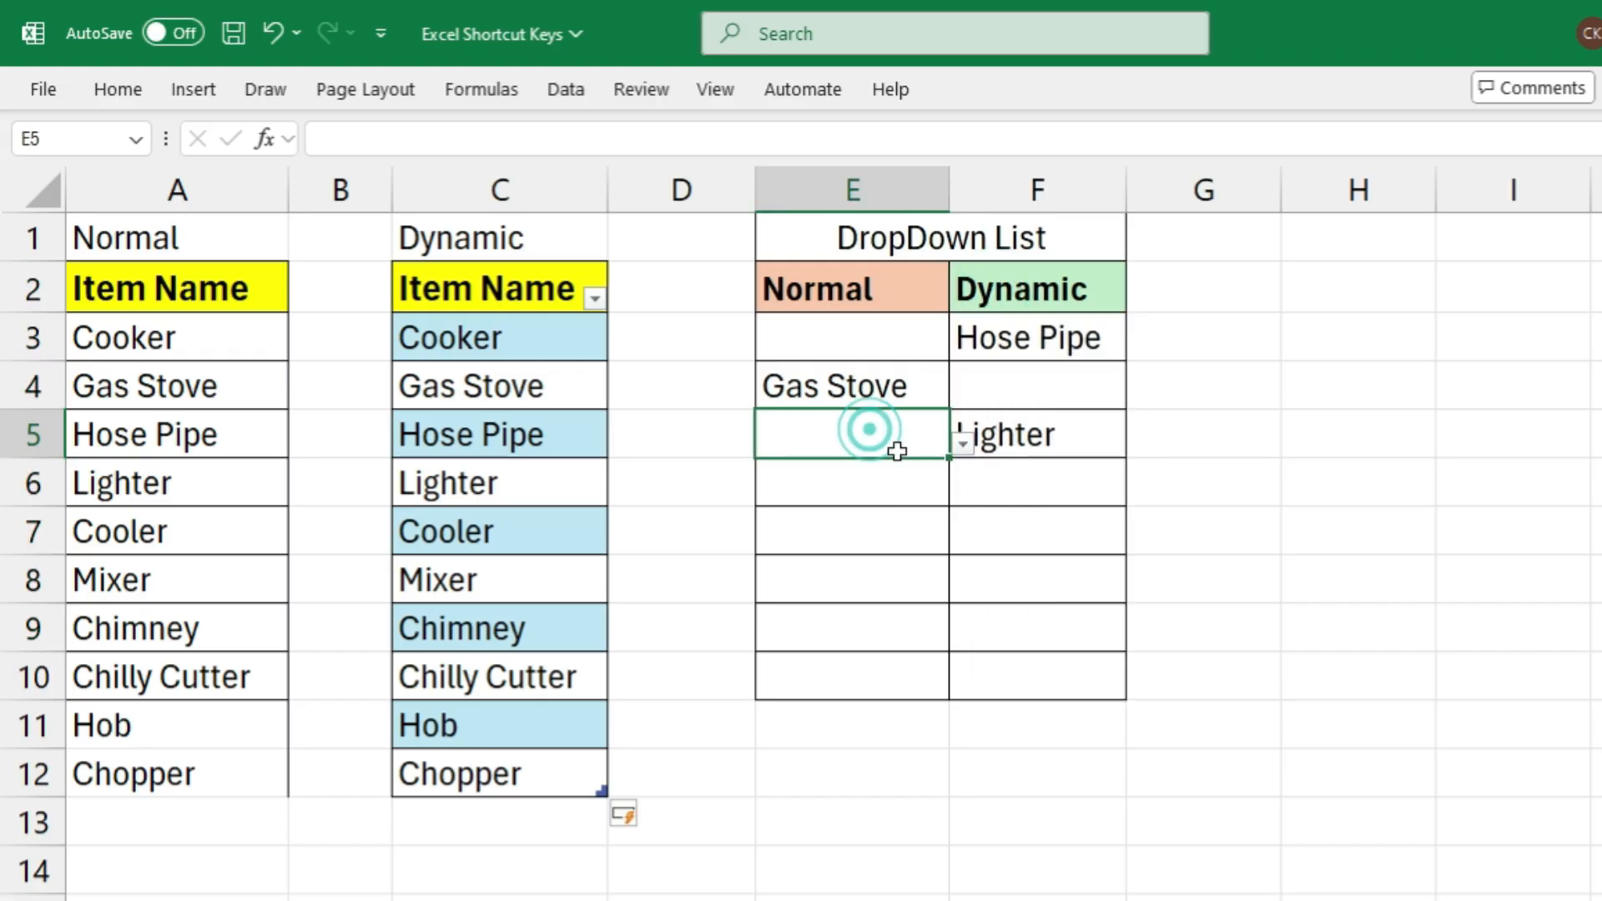
pyautogui.click(868, 467)
pyautogui.click(959, 494)
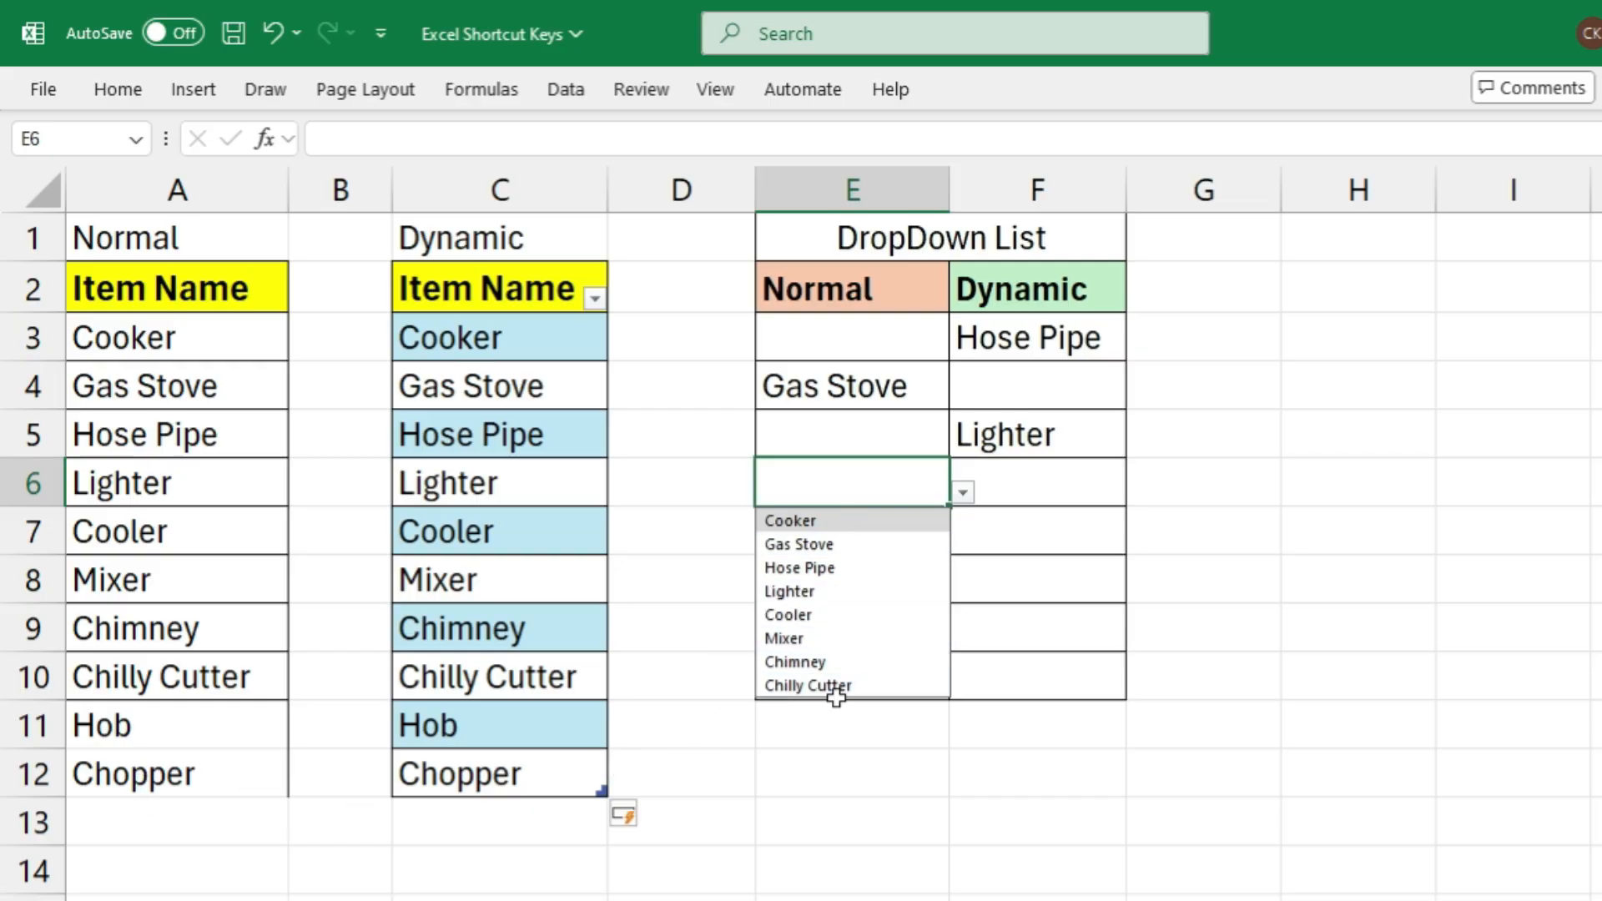
pyautogui.click(1122, 488)
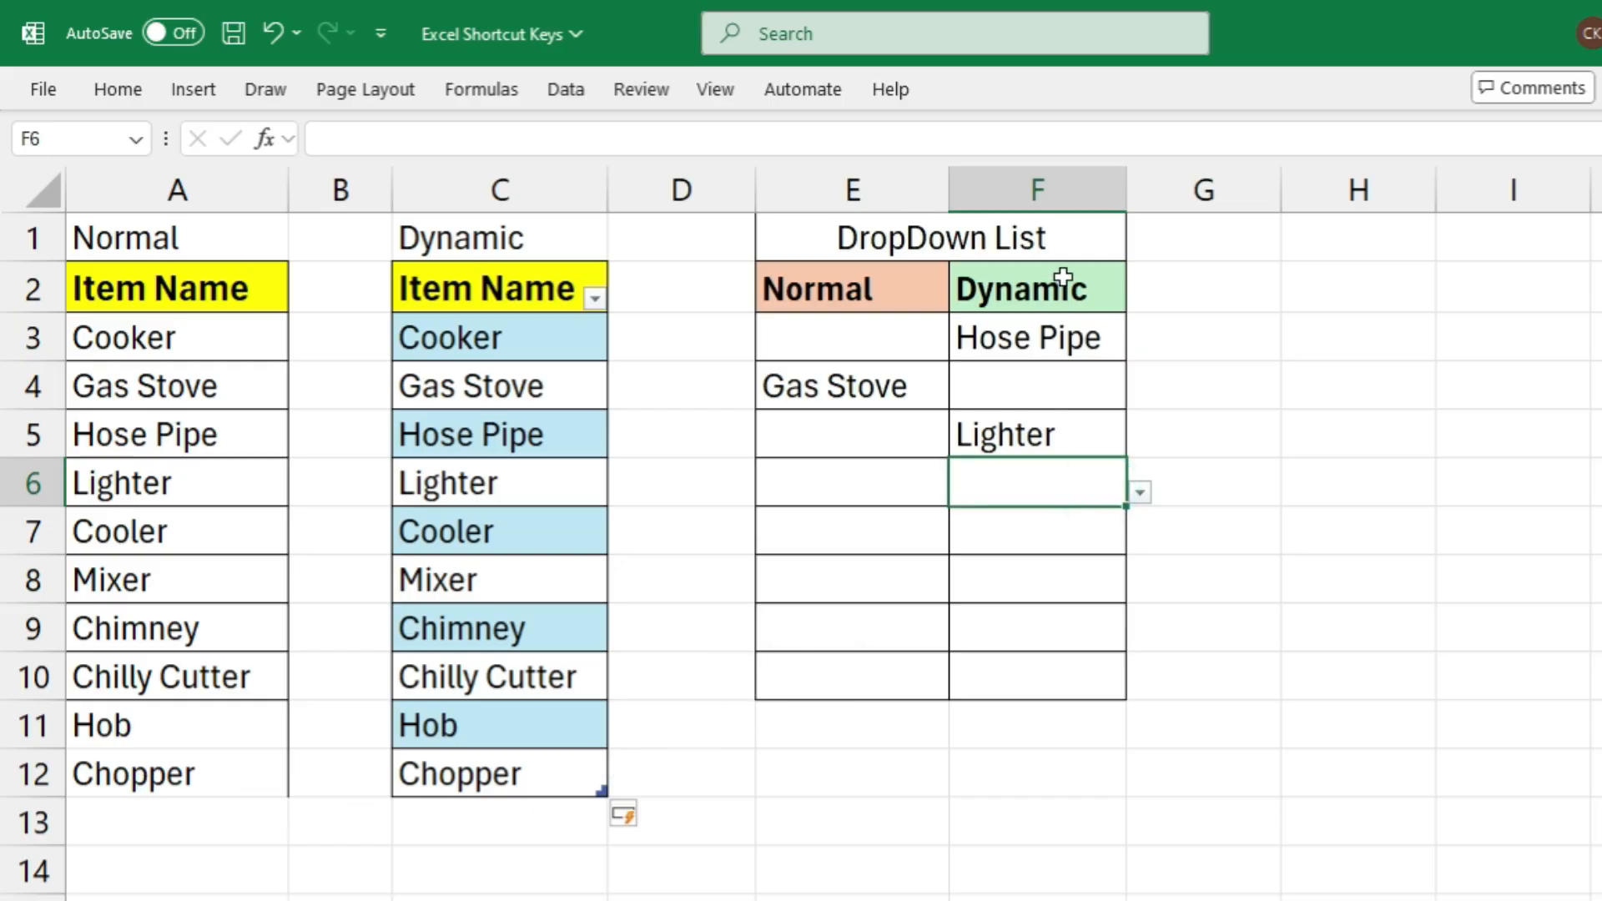
pyautogui.click(1139, 491)
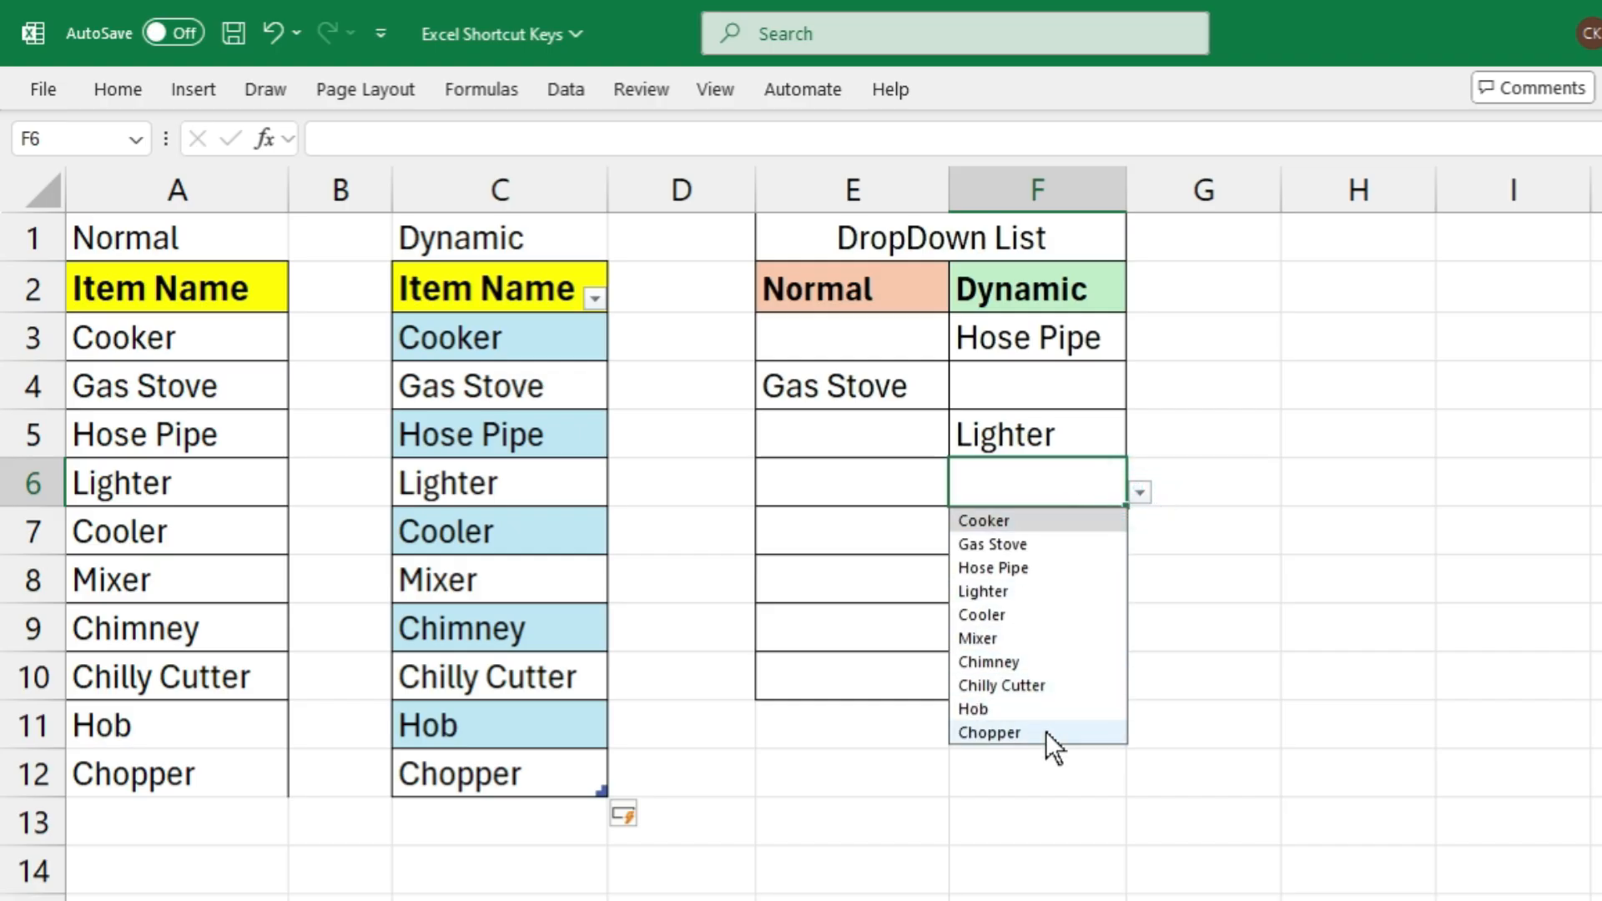
pyautogui.click(1025, 435)
pyautogui.press('Down')
# Compare each drop-down column with its source list, Dynamic with C2:C12 and Normal with A2:A12
pyautogui.moveTo(1042, 282); pyautogui.dragTo(1023, 668)
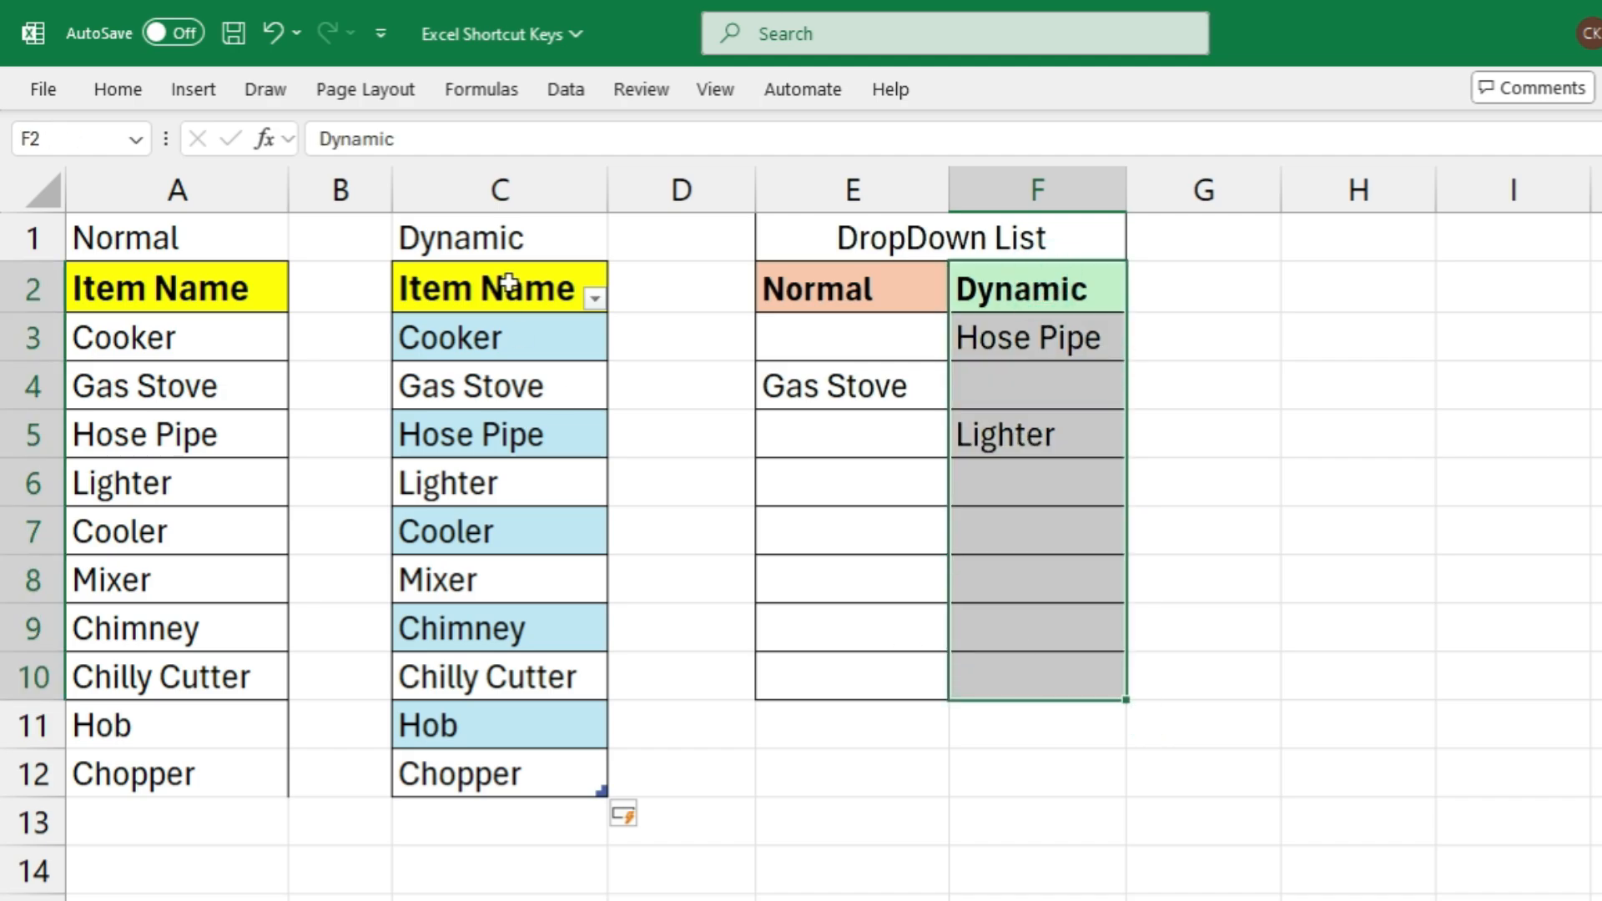
pyautogui.moveTo(509, 284); pyautogui.dragTo(484, 784)
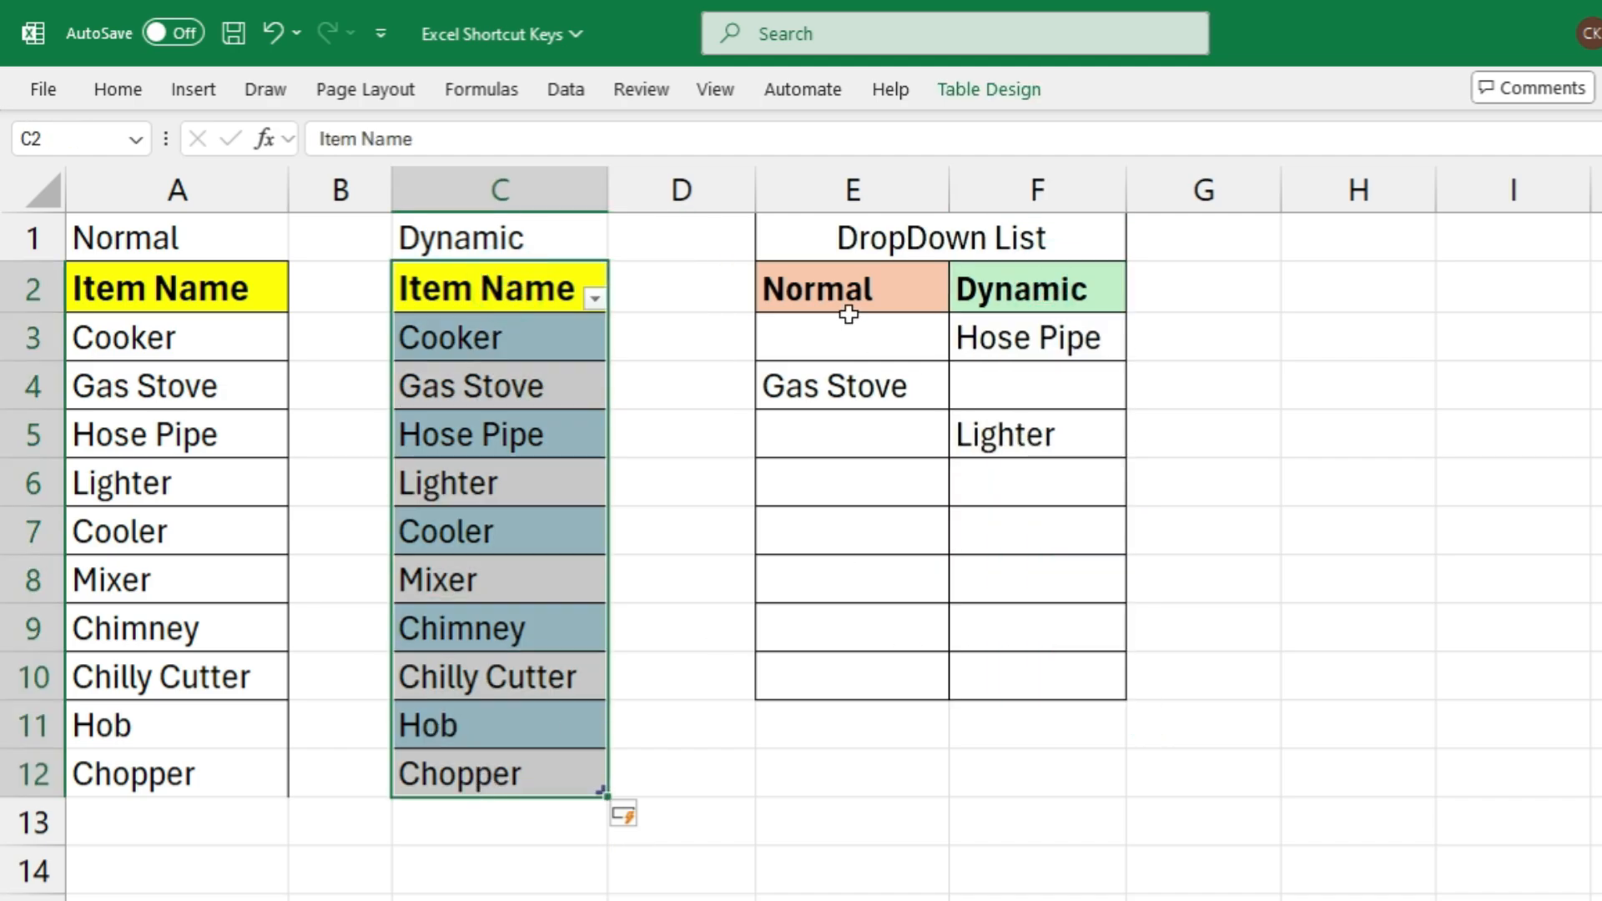
pyautogui.moveTo(848, 307); pyautogui.dragTo(812, 679)
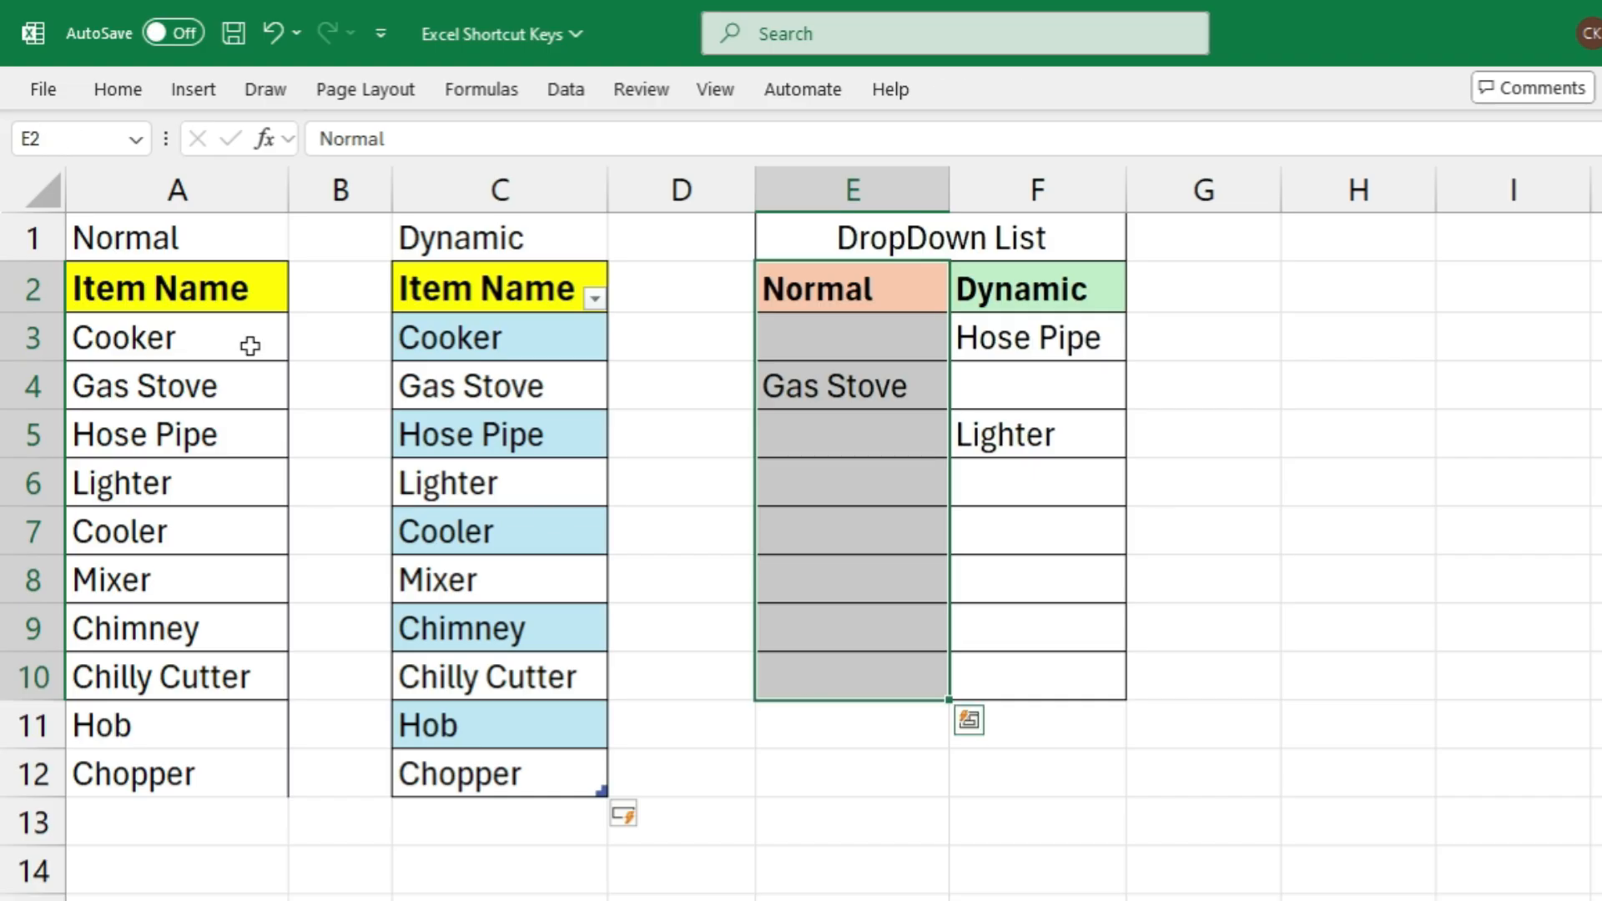
pyautogui.moveTo(157, 264); pyautogui.dragTo(143, 784)
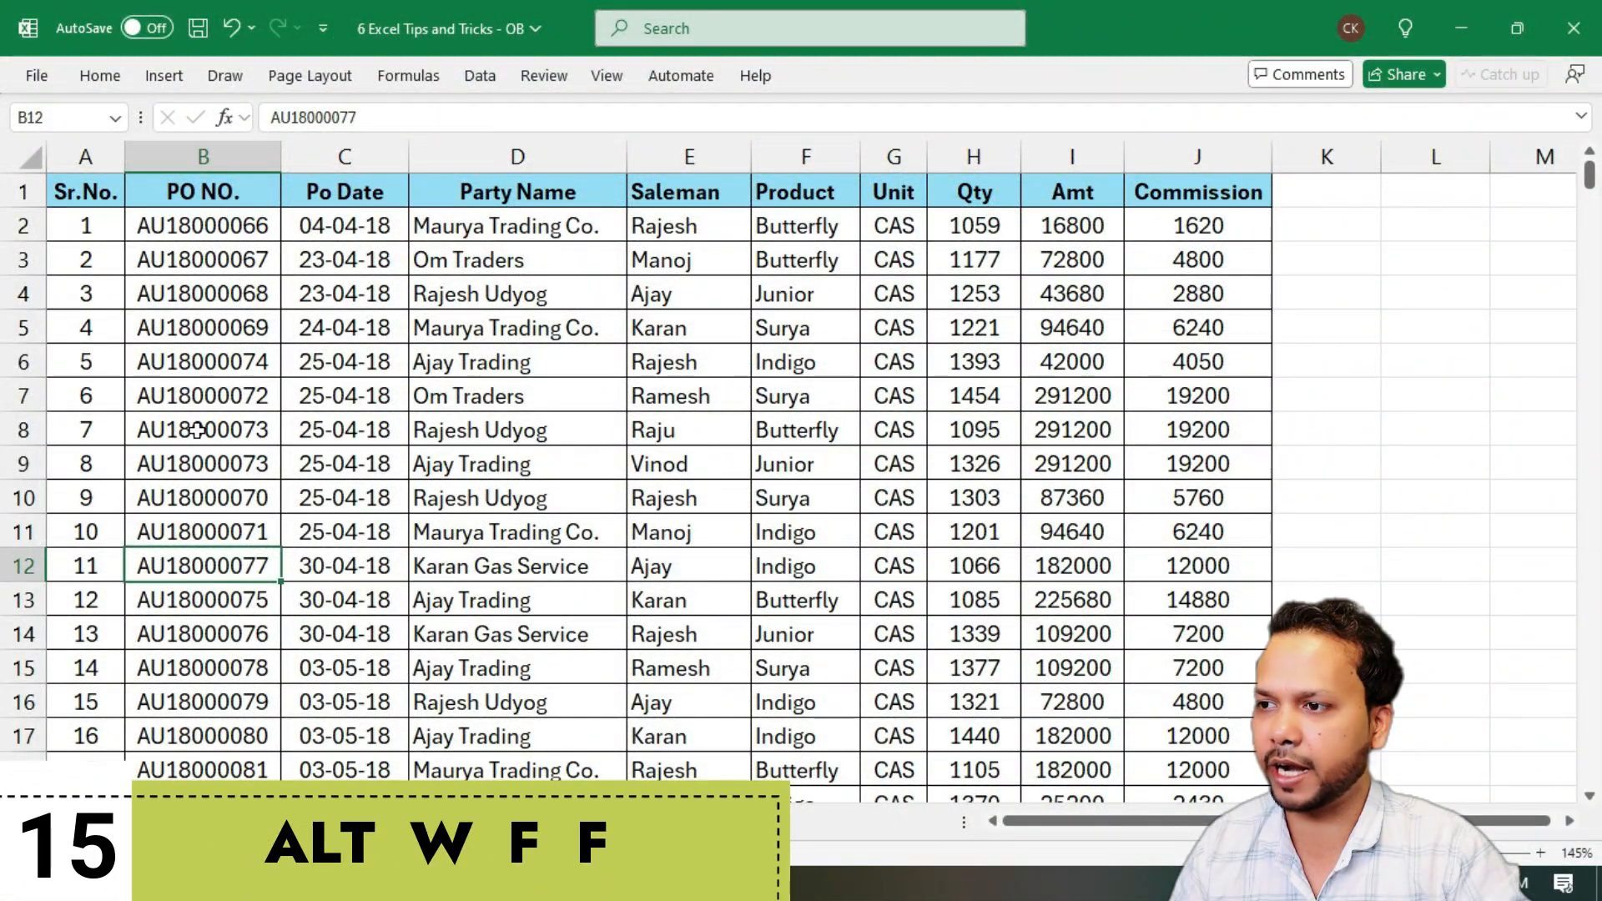
# Examine the header row, PO NO. column and lower records of the purchase order data on Sheet17
pyautogui.click(24, 191)
pyautogui.click(209, 362)
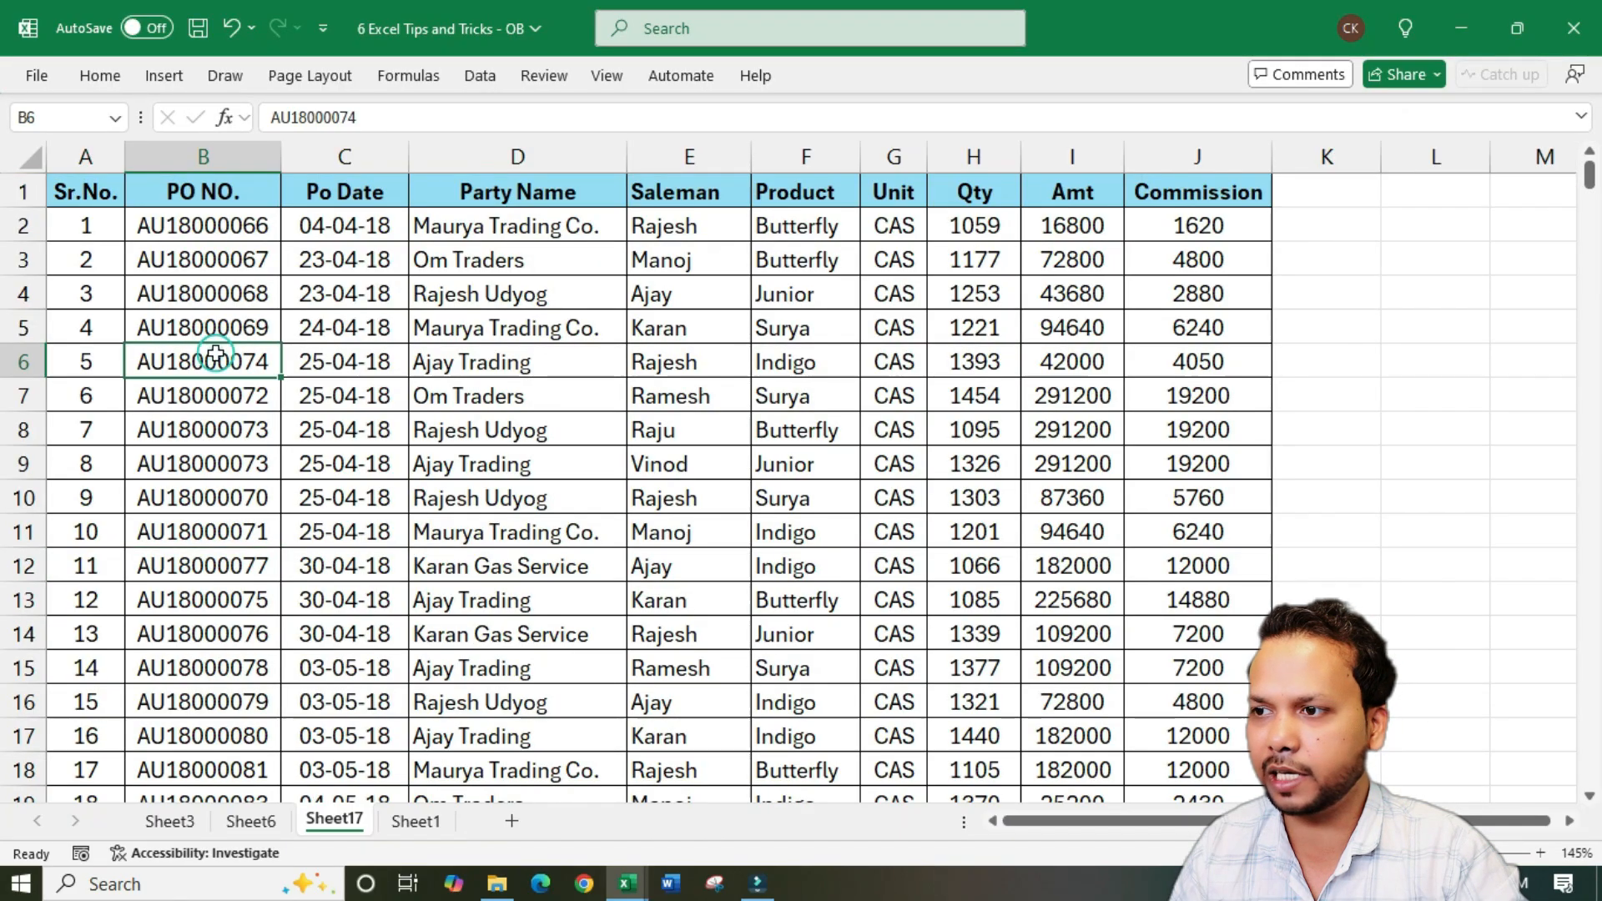
pyautogui.click(209, 144)
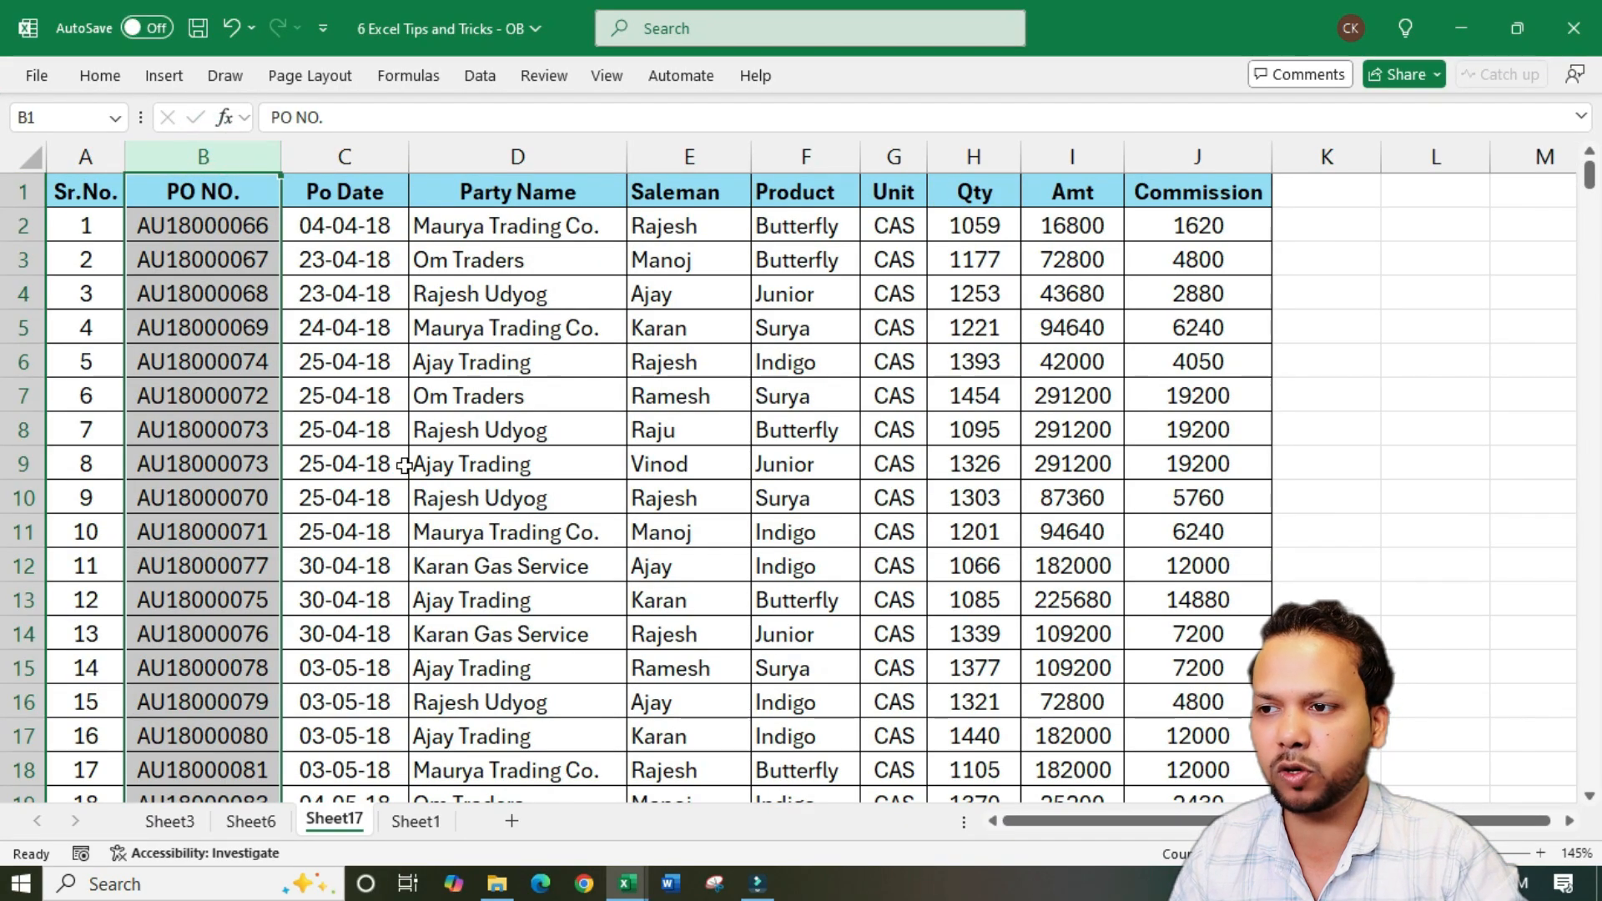
pyautogui.click(358, 448)
pyautogui.scroll(-8, 553, 659)
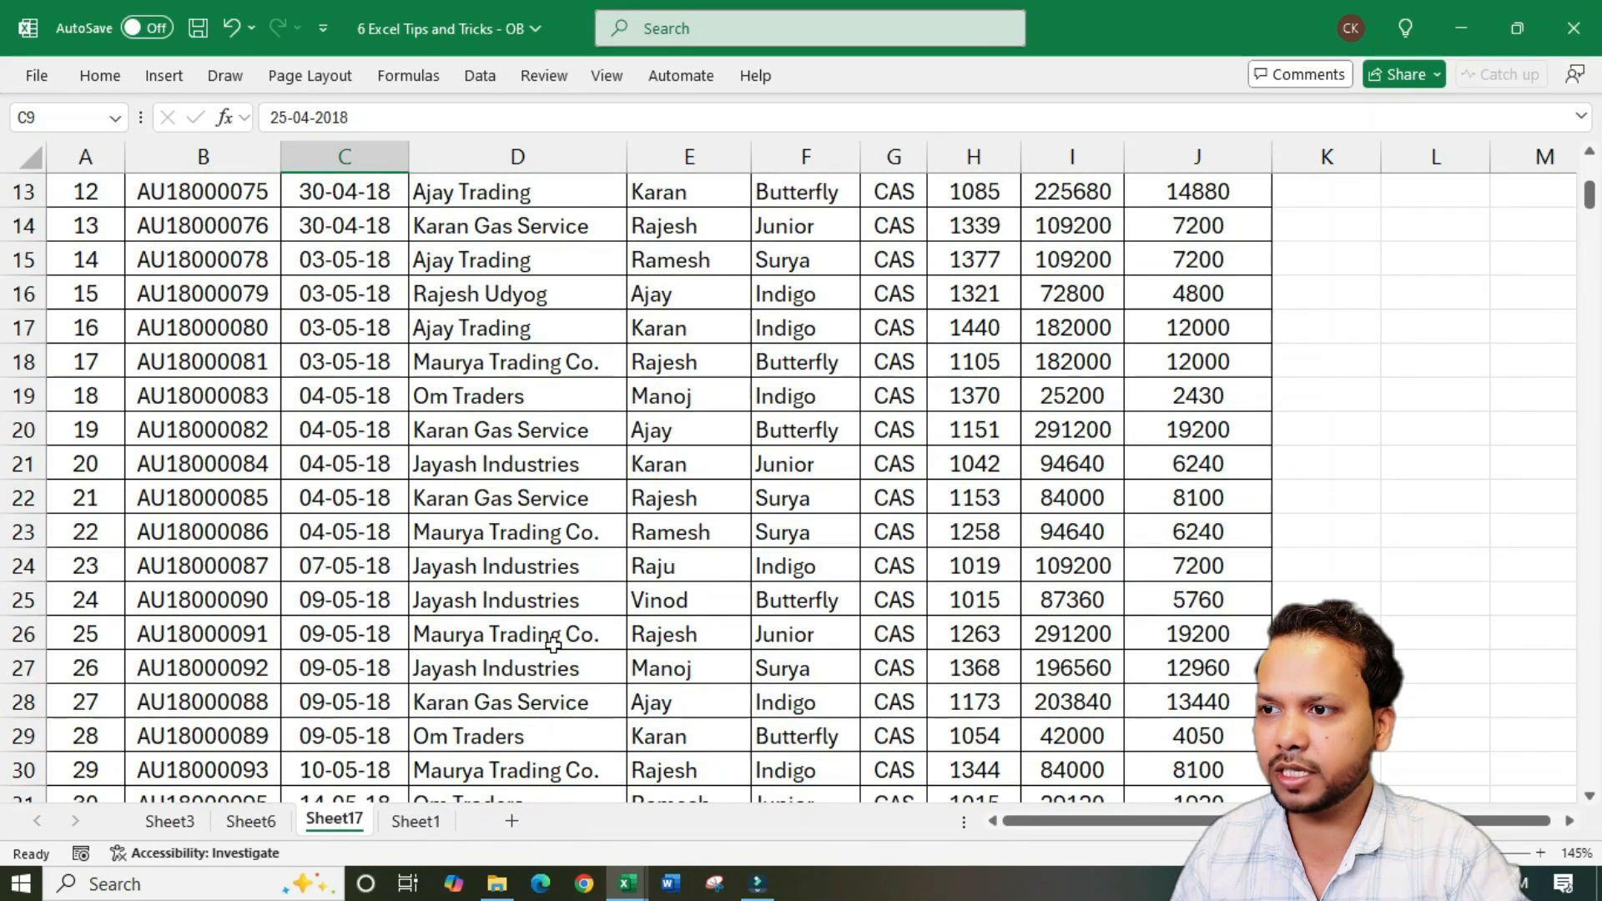
pyautogui.scroll(-3, 551, 639)
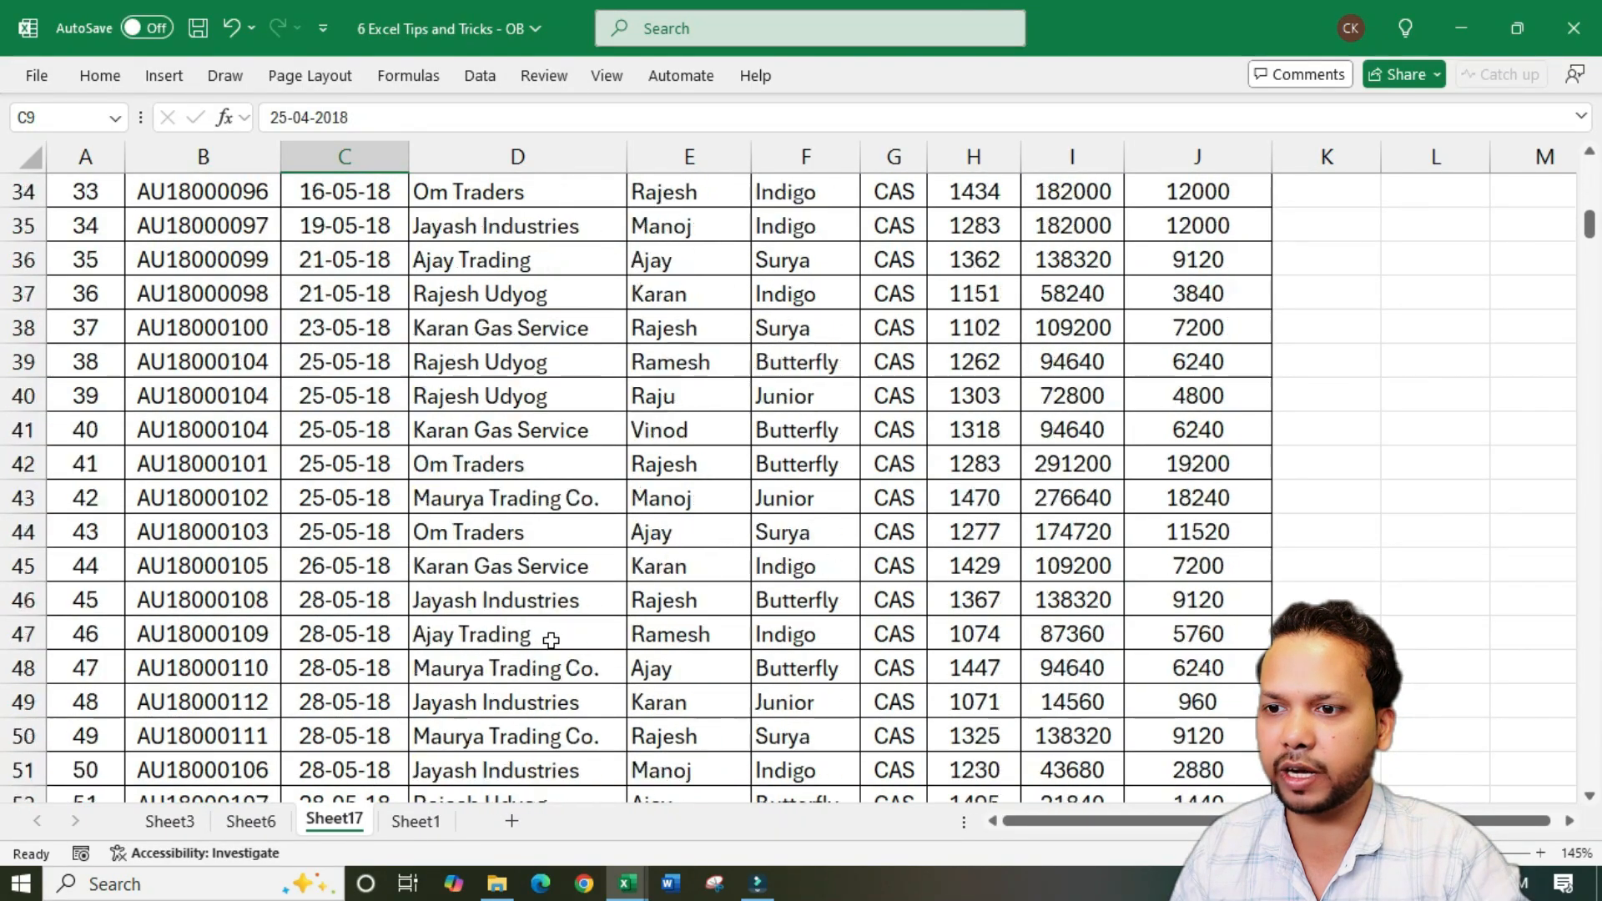
# Examine the Qty, Amt and Commission values in row 44 and the surrounding records from row 34 down without their headers
pyautogui.click(993, 528)
pyautogui.moveTo(993, 528); pyautogui.dragTo(1214, 532)
pyautogui.click(985, 536)
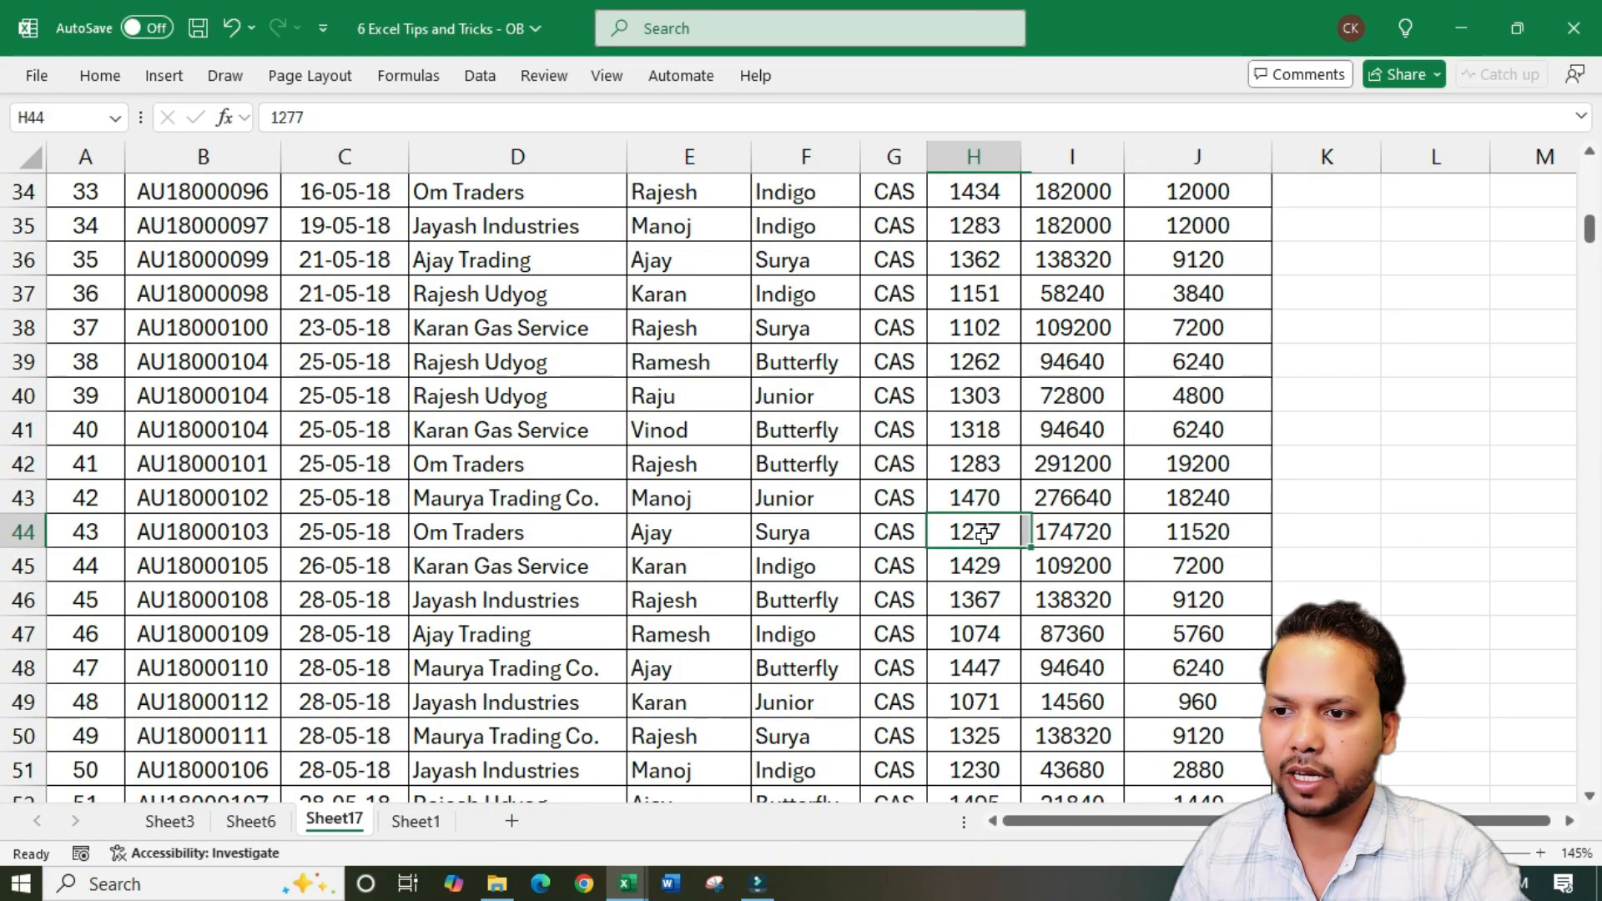
pyautogui.click(1092, 534)
pyautogui.click(1185, 538)
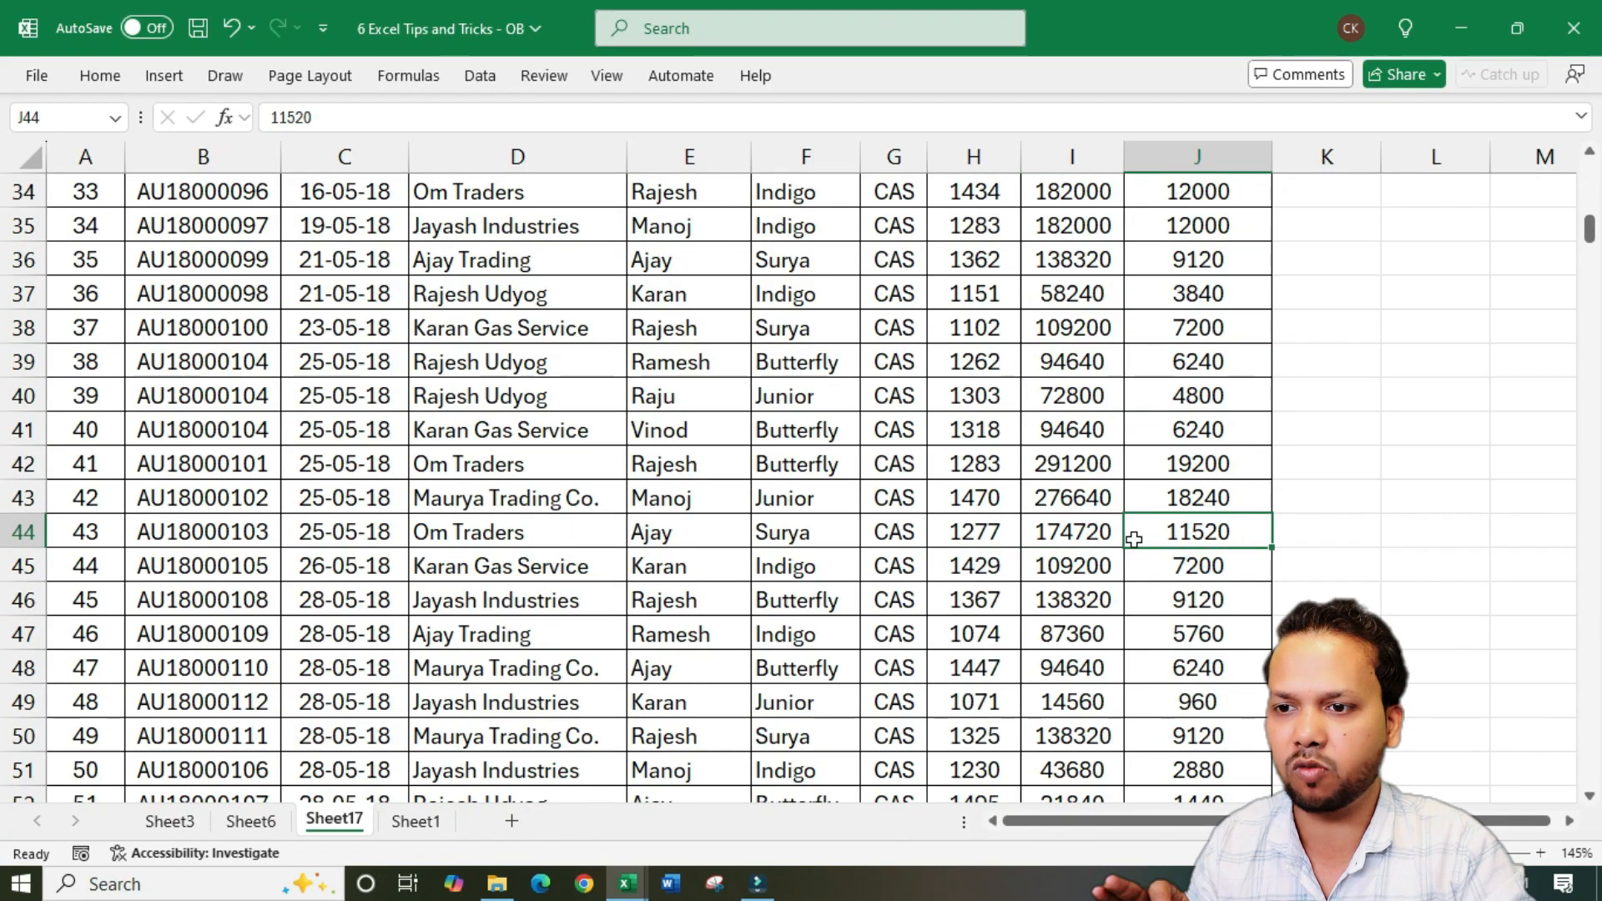
pyautogui.click(1096, 535)
pyautogui.click(976, 530)
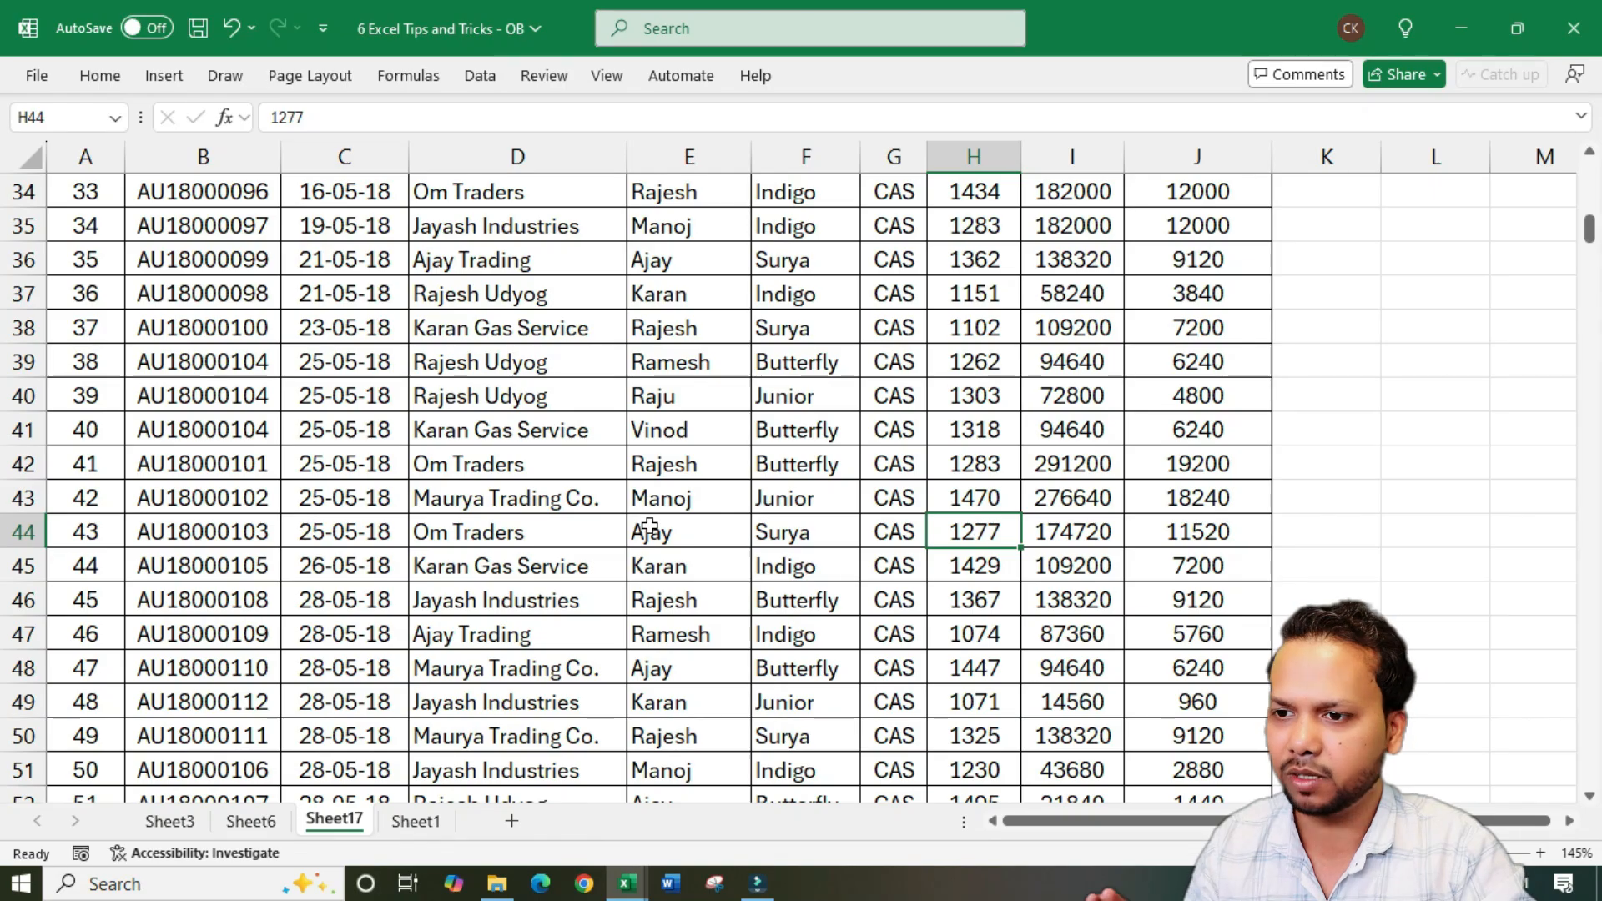
pyautogui.click(1571, 821)
pyautogui.click(1572, 821)
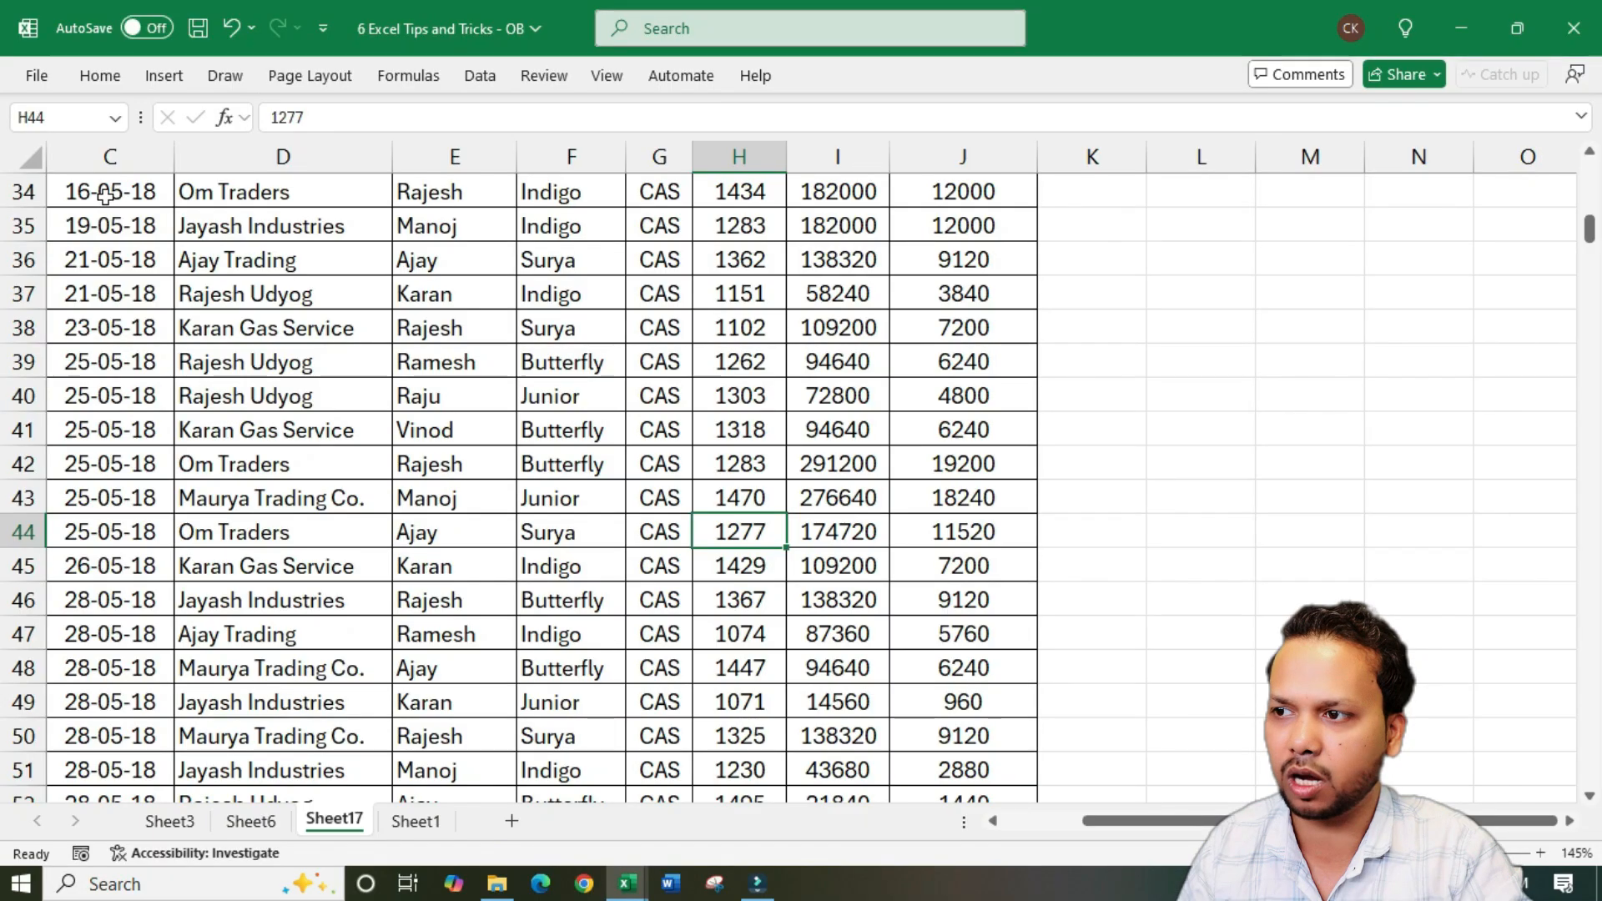
pyautogui.moveTo(106, 195); pyautogui.dragTo(900, 730)
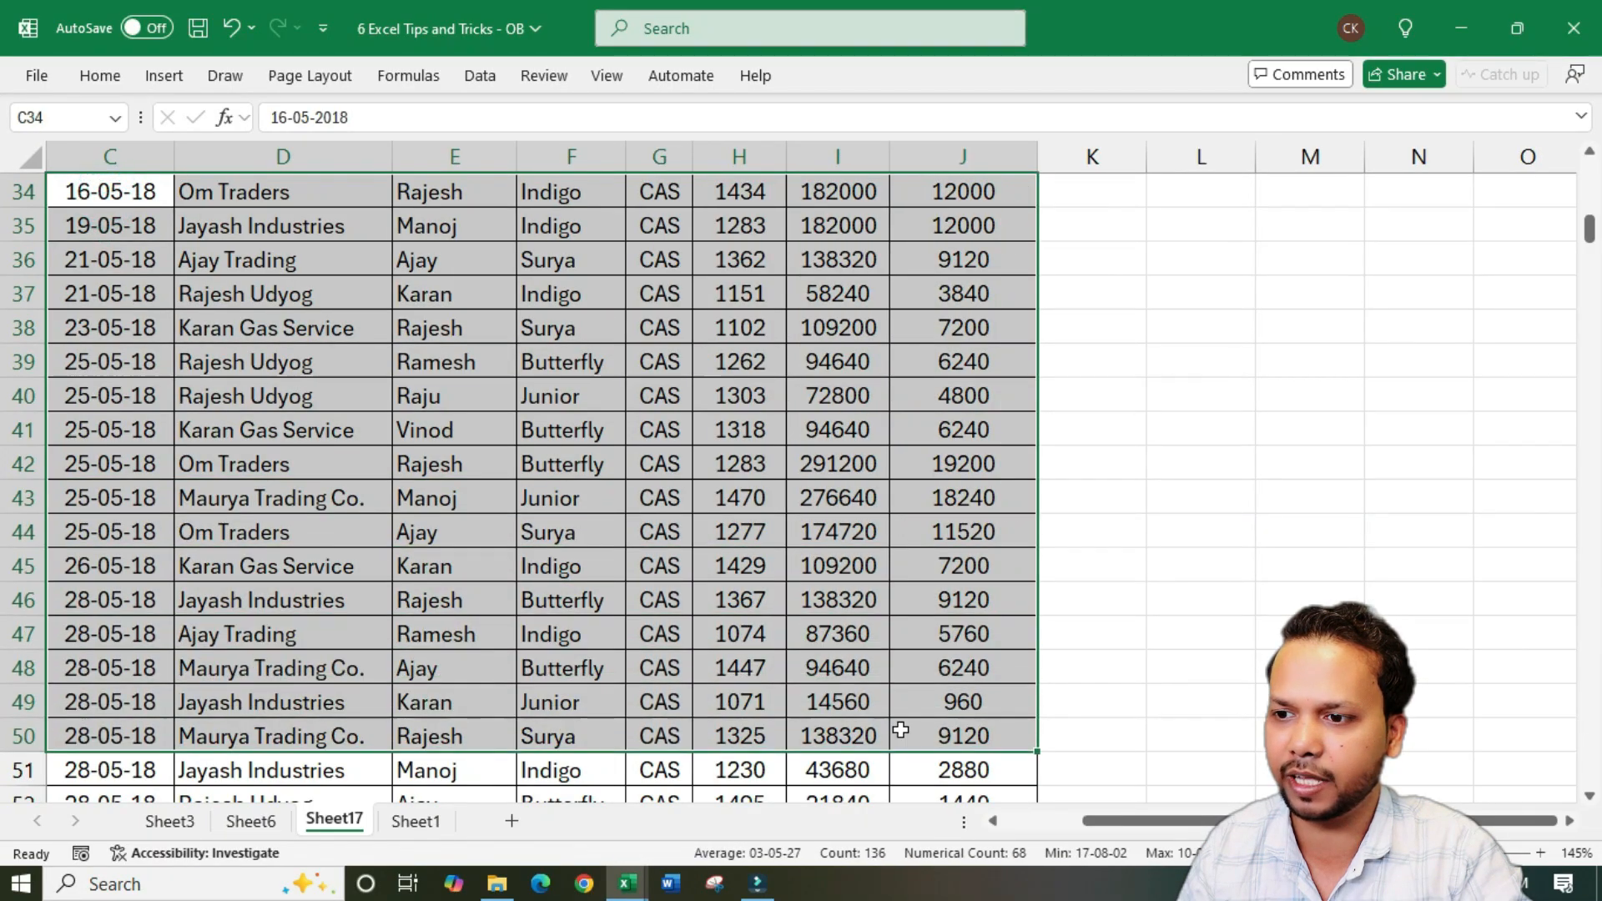
pyautogui.click(699, 630)
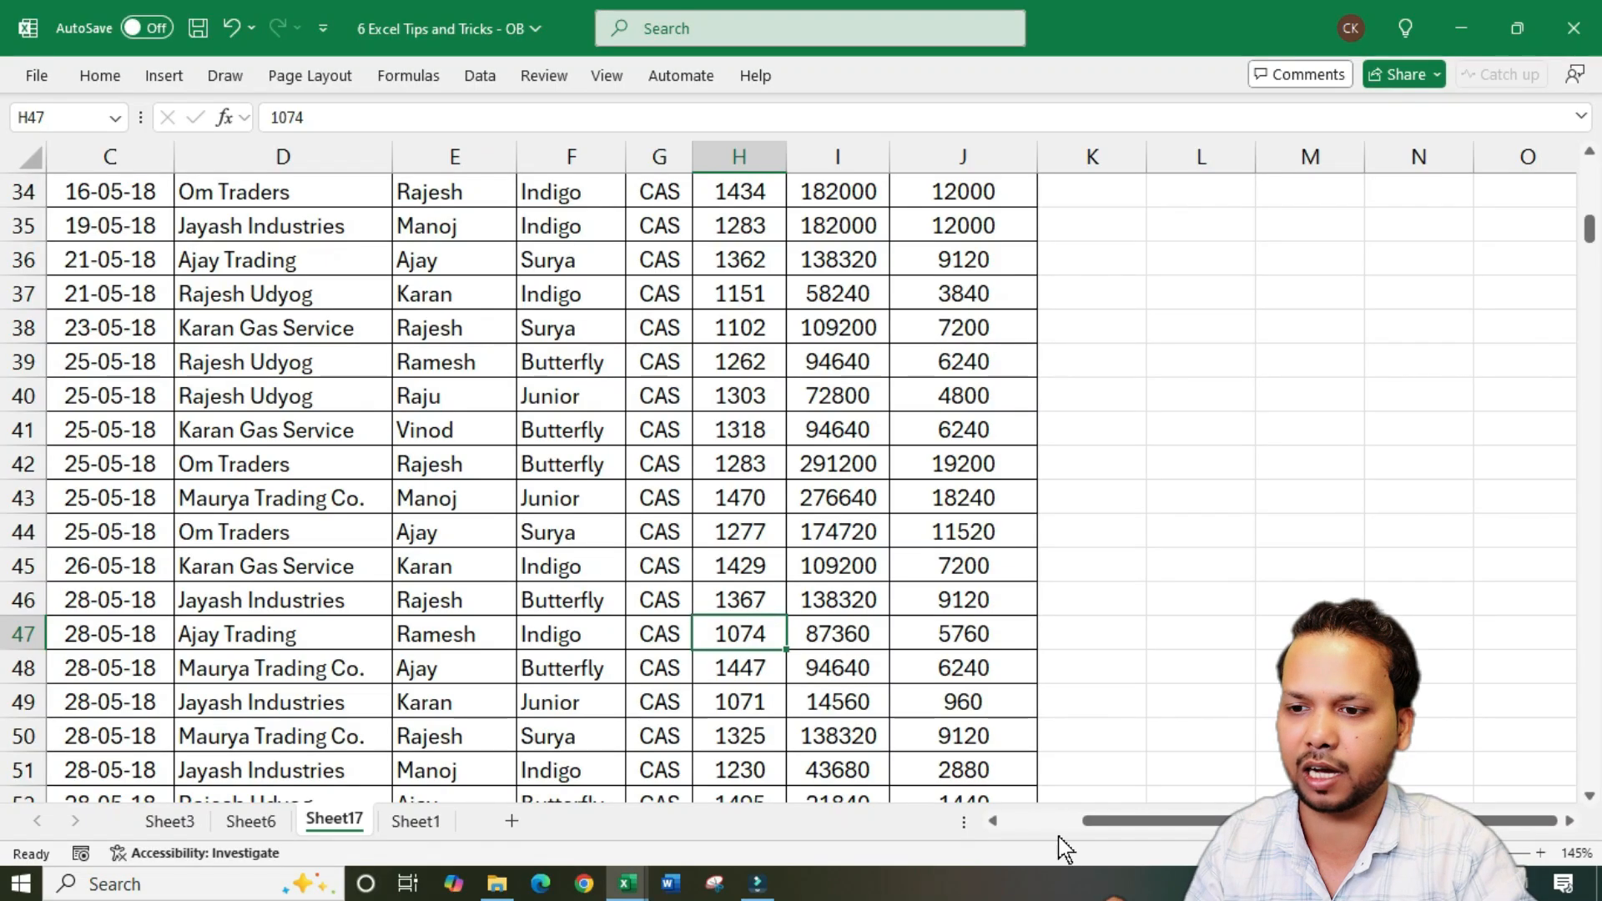
pyautogui.moveTo(1101, 826); pyautogui.dragTo(826, 837)
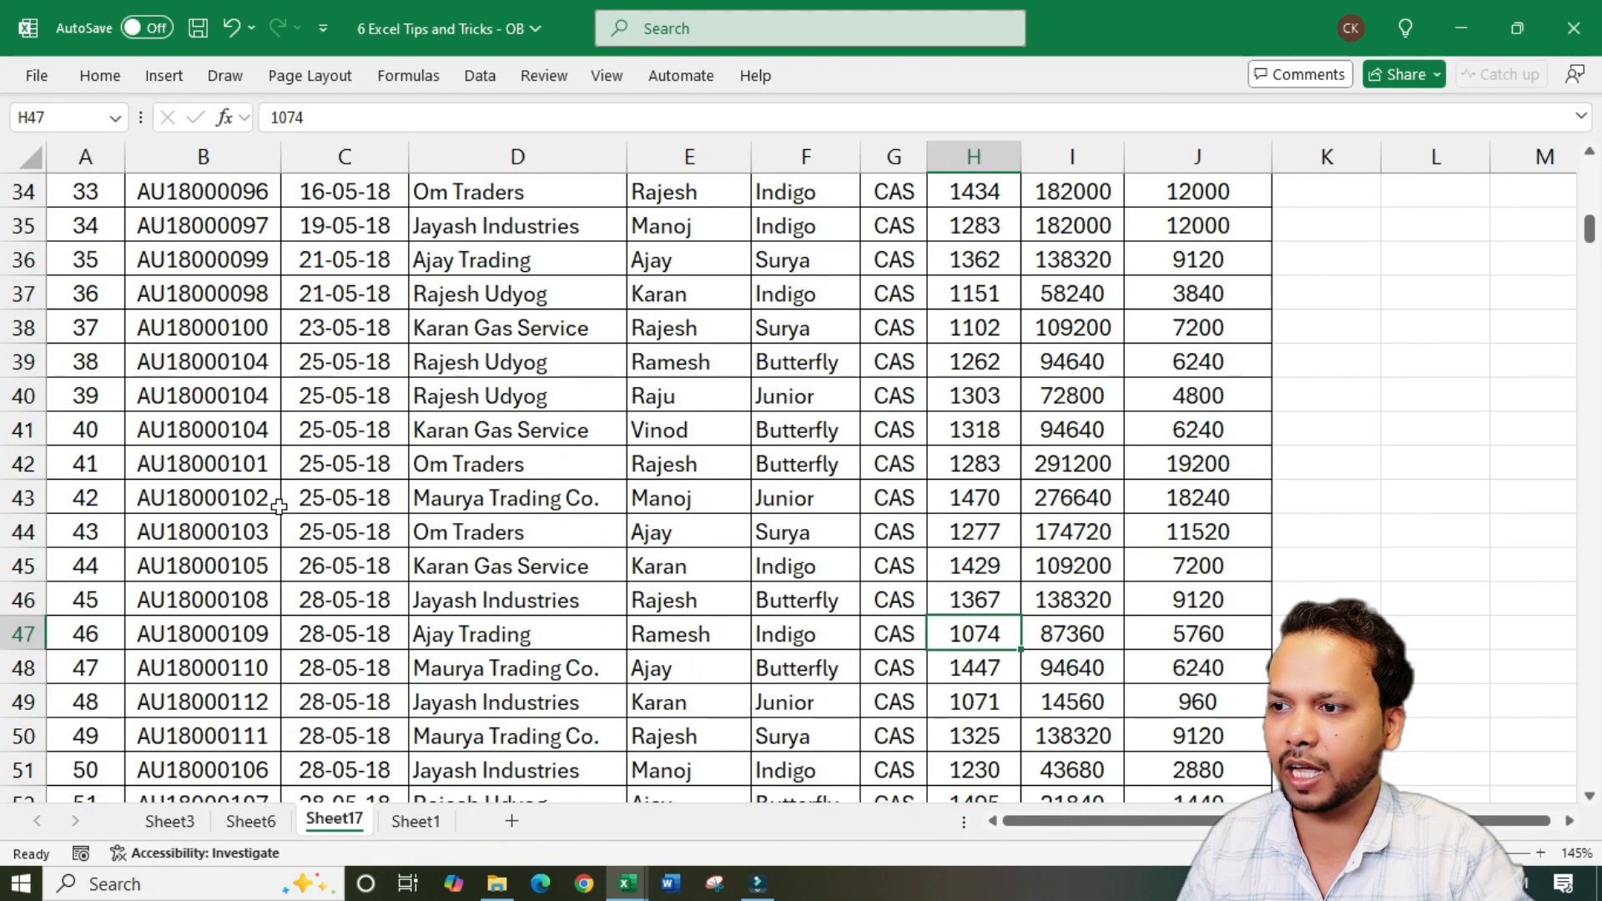
# Compare how the header row and the first columns behave when viewing lower records and columns further across the sheet
pyautogui.scroll(11, 278, 507)
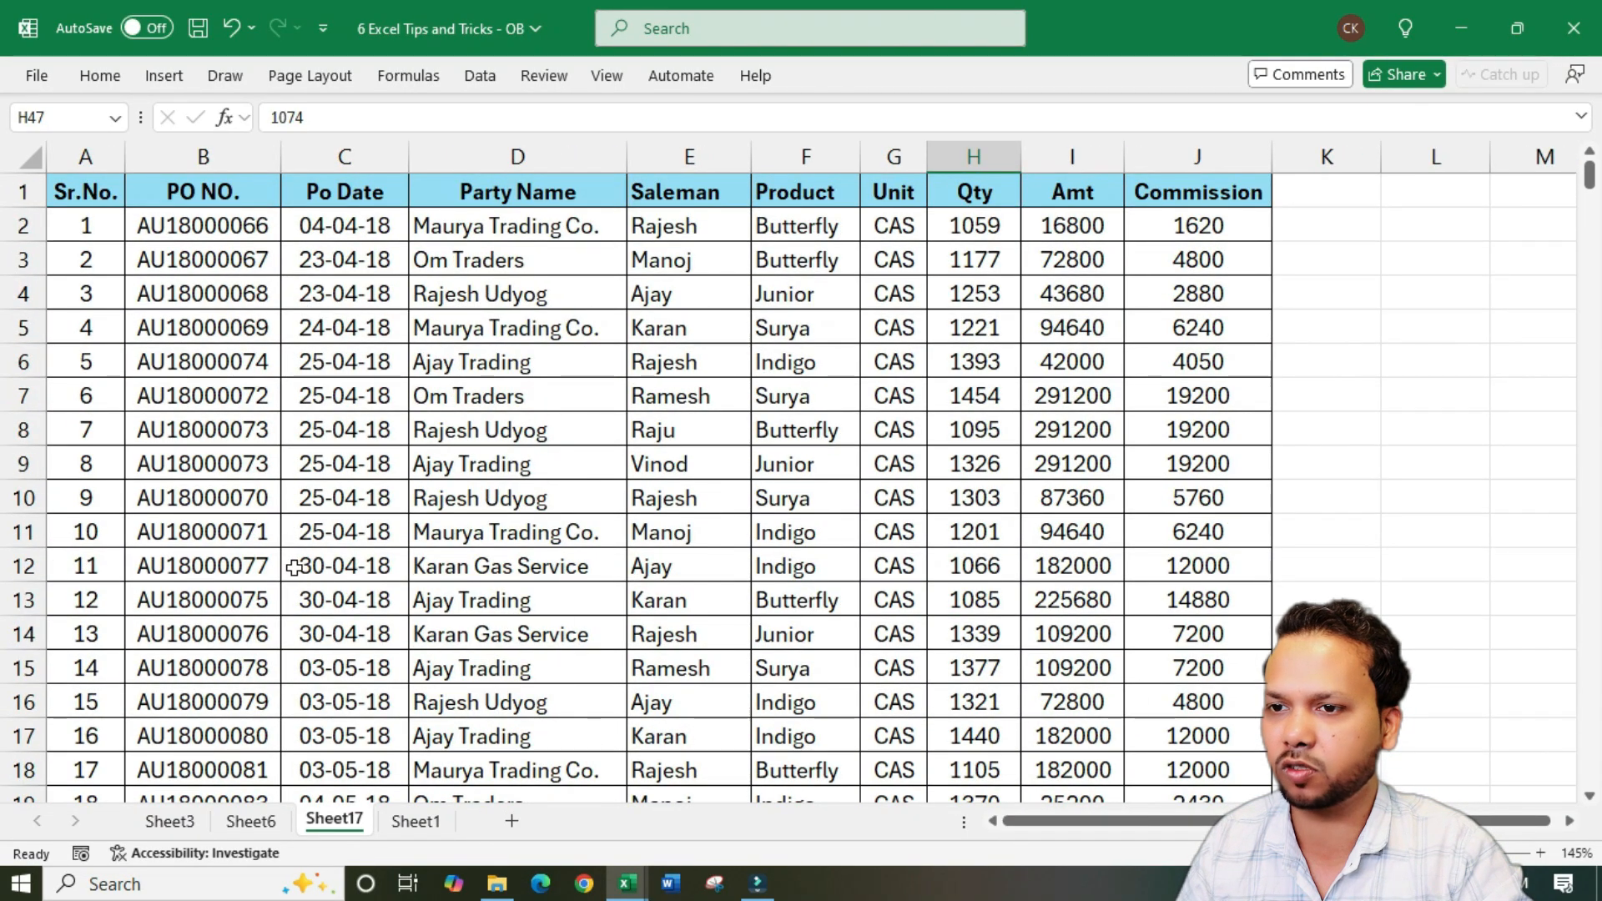
pyautogui.scroll(-12, 325, 559)
pyautogui.scroll(12, 308, 546)
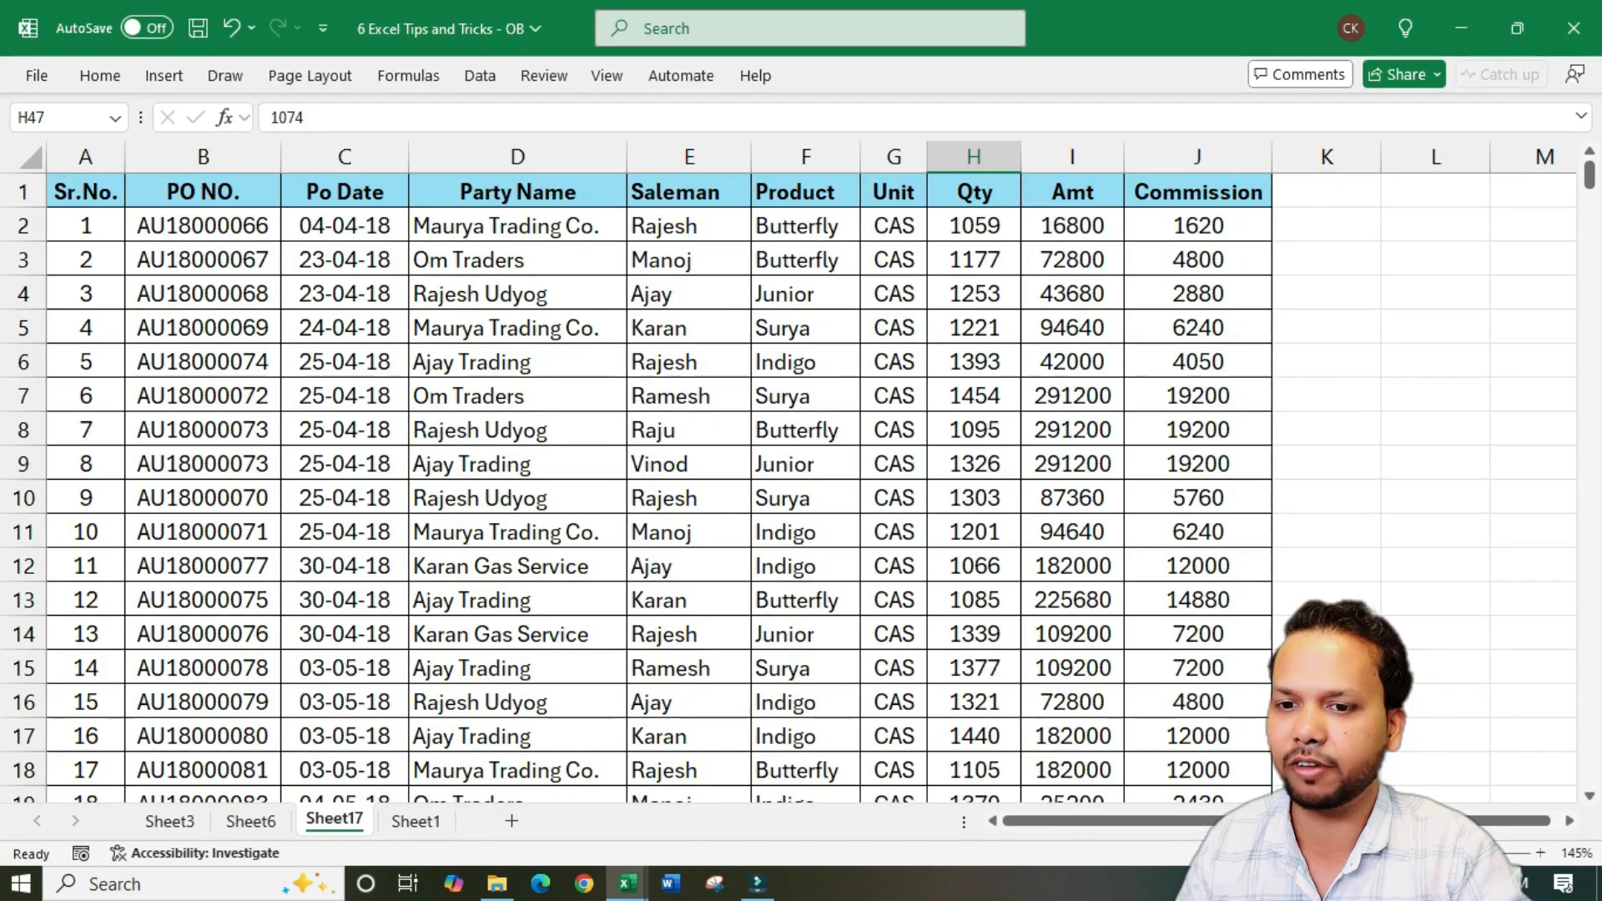
pyautogui.click(1570, 821)
pyautogui.click(1573, 819)
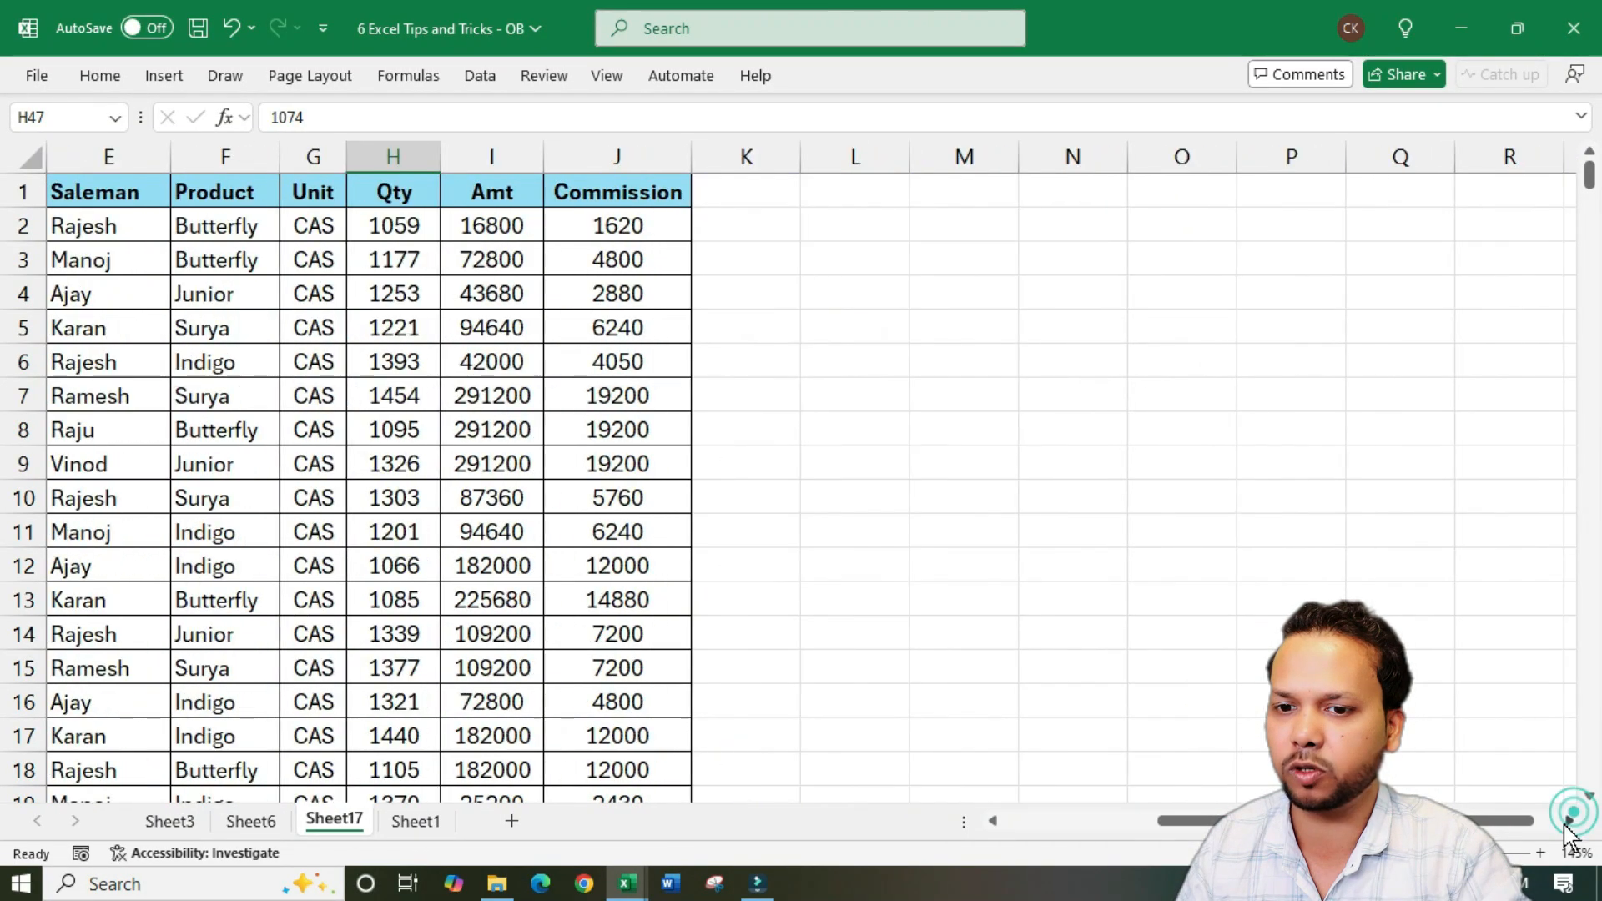
pyautogui.moveTo(1460, 821); pyautogui.dragTo(907, 819)
pyautogui.click(453, 417)
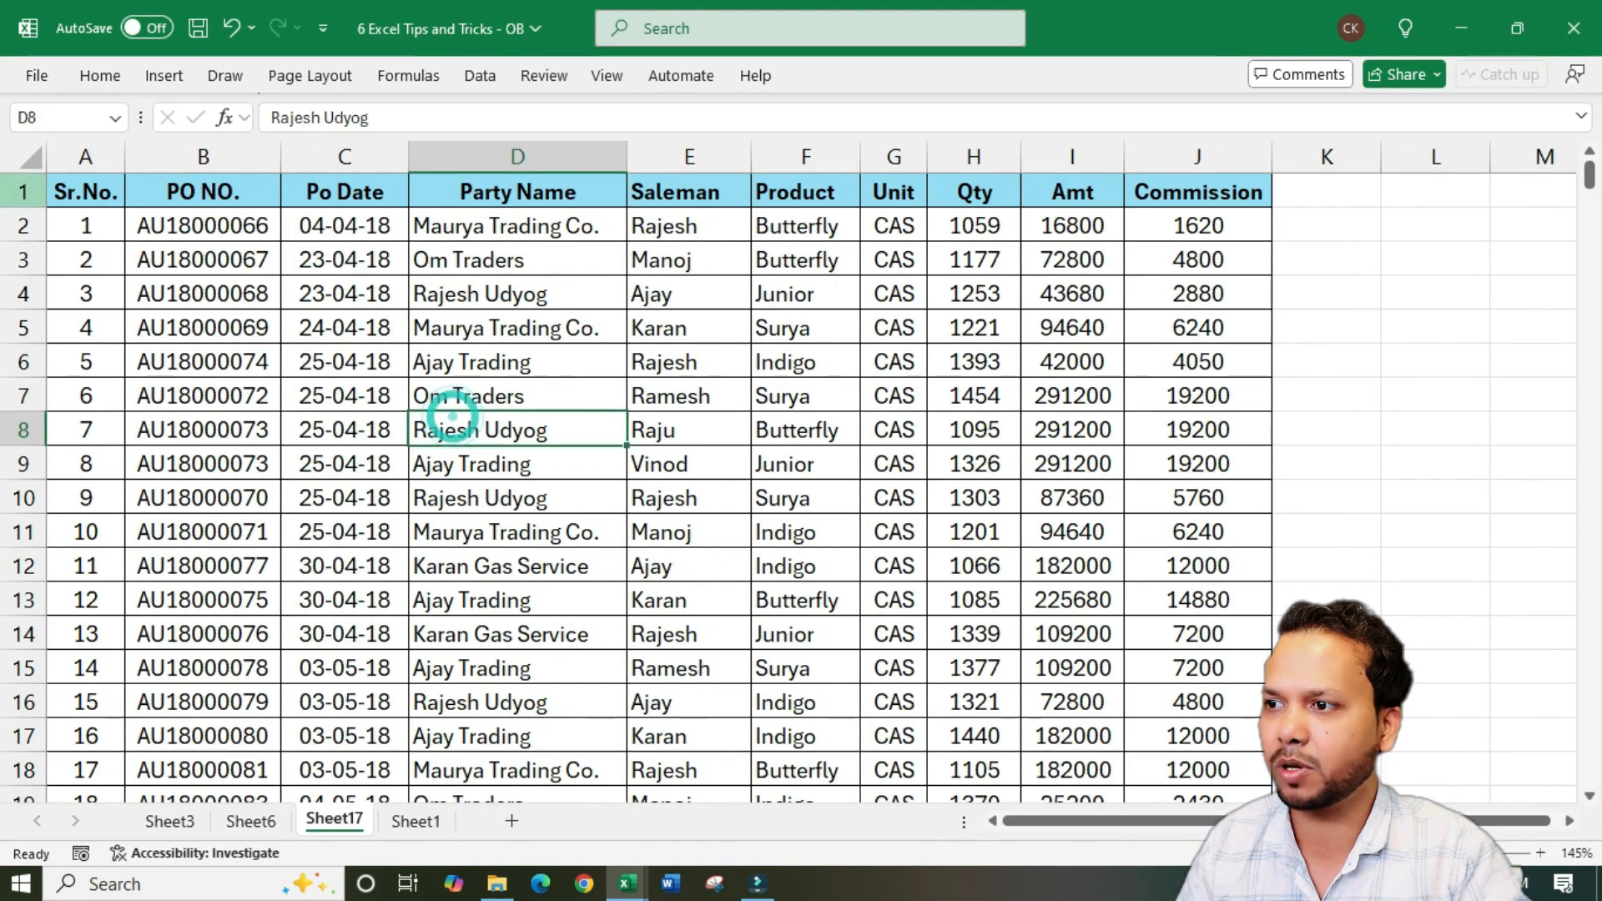
# Review header row 1 and columns A and B, Sr.No. and PO NO., as the area for freezing
pyautogui.click(23, 193)
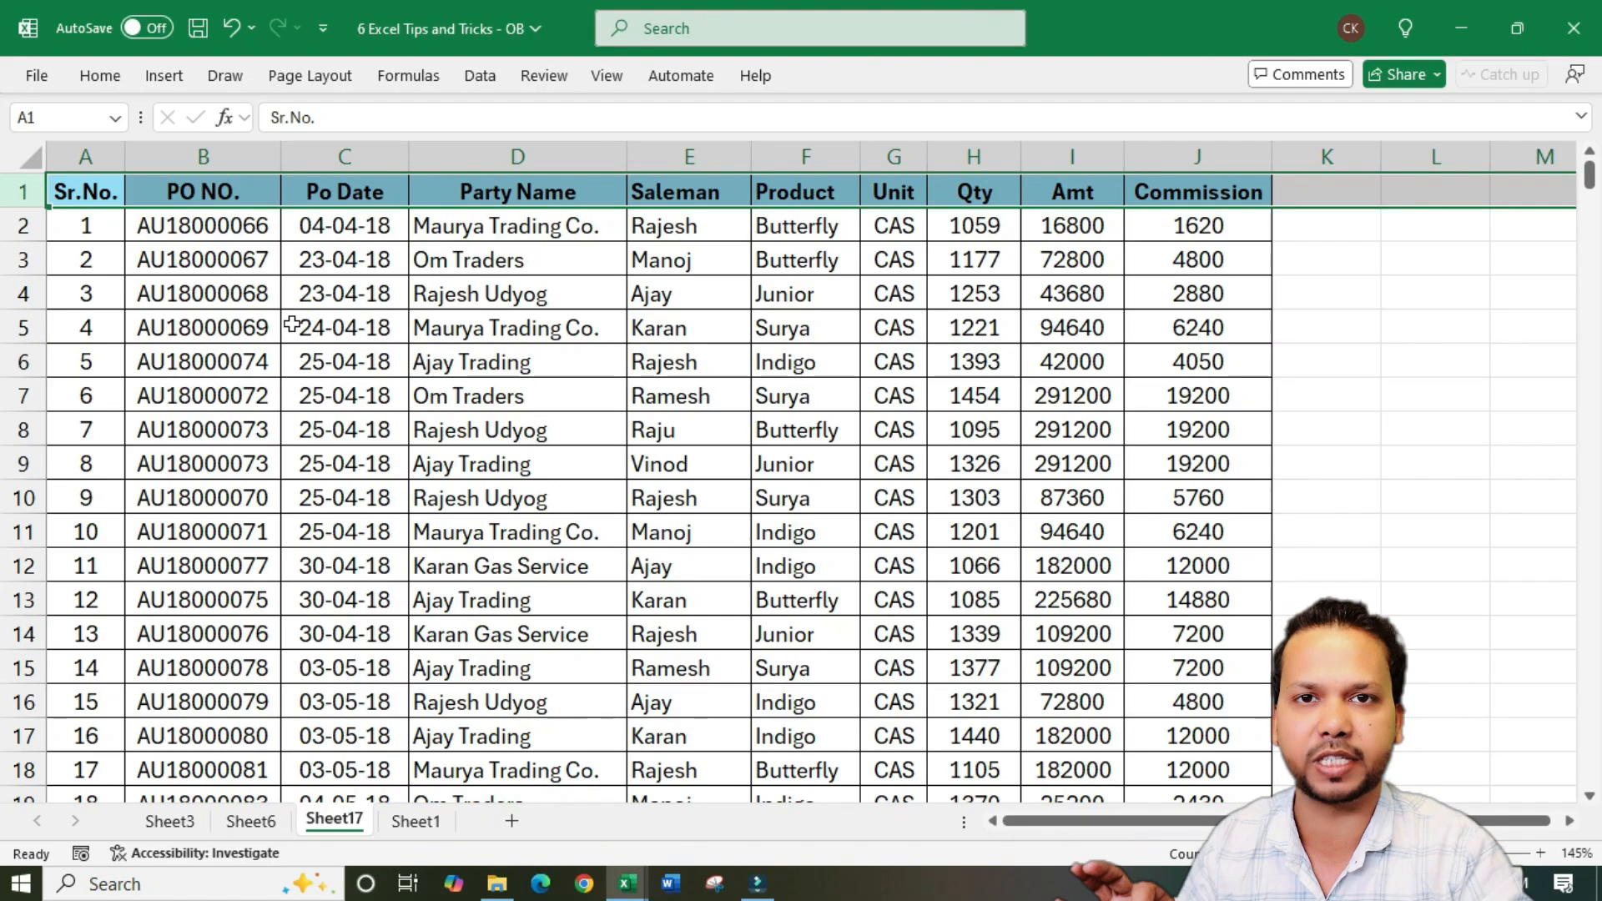
pyautogui.click(365, 305)
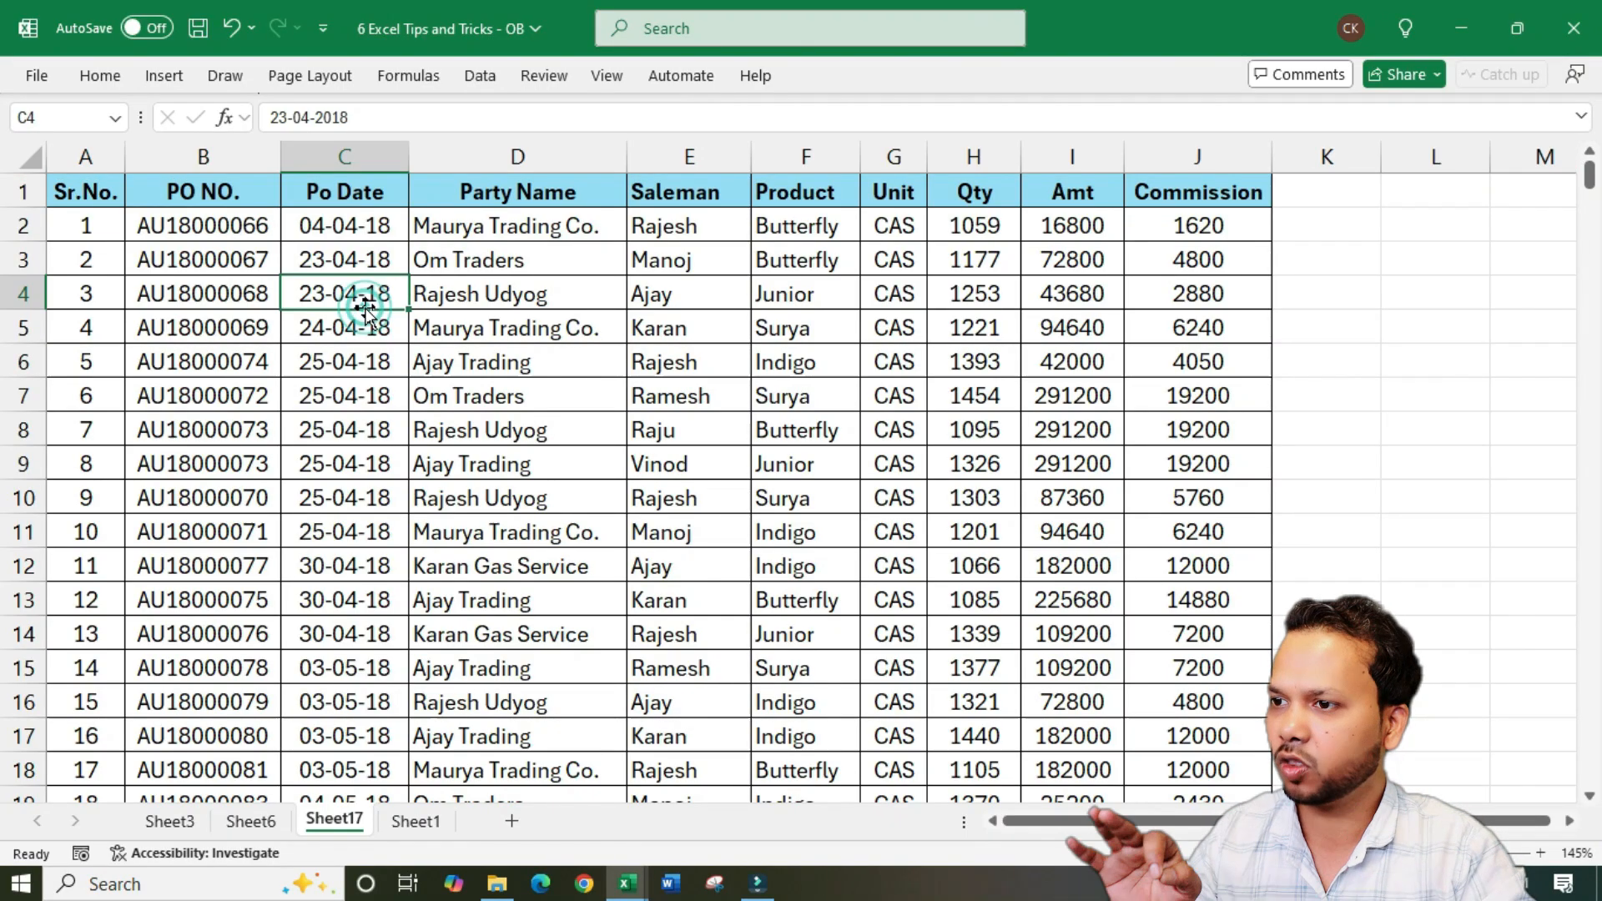
pyautogui.click(369, 361)
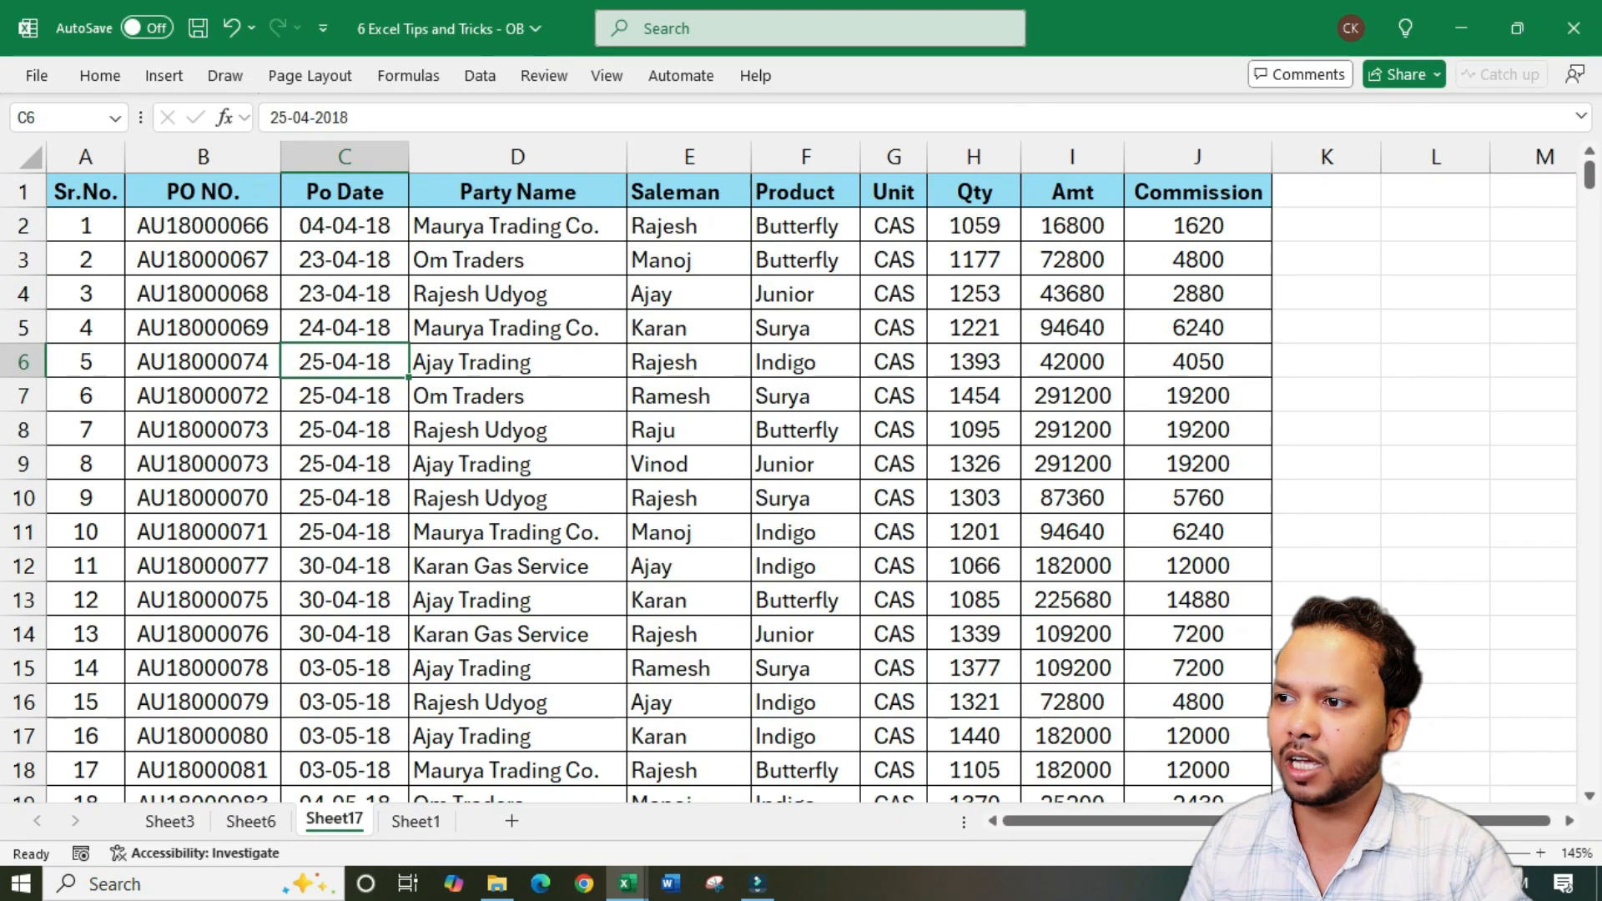
pyautogui.click(24, 192)
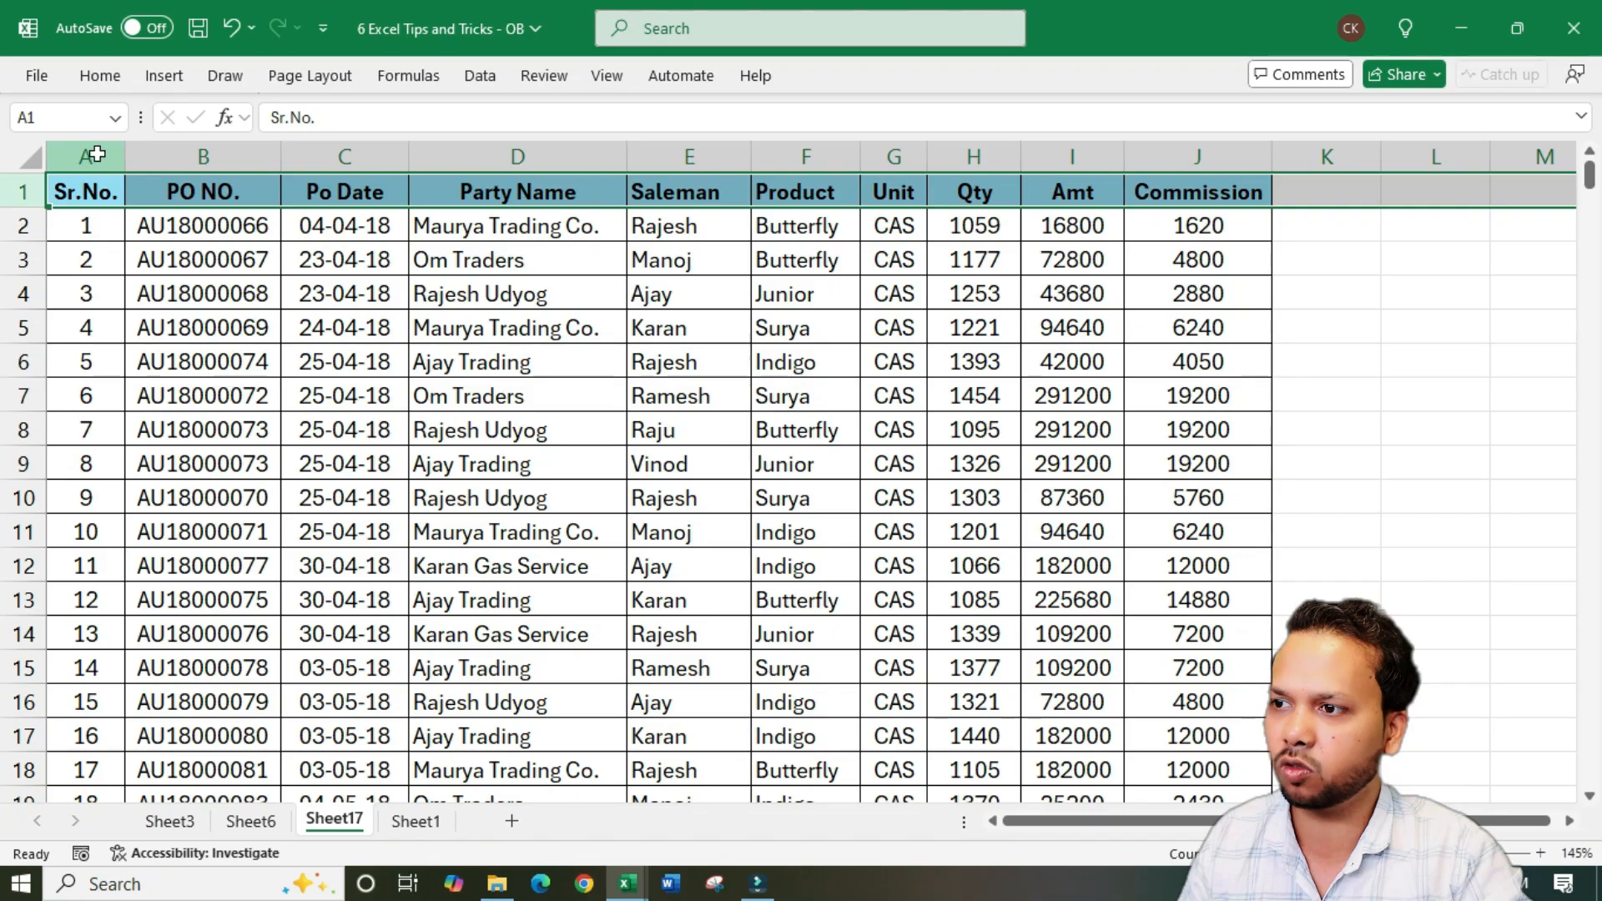
pyautogui.moveTo(96, 157); pyautogui.dragTo(251, 157)
pyautogui.click(332, 259)
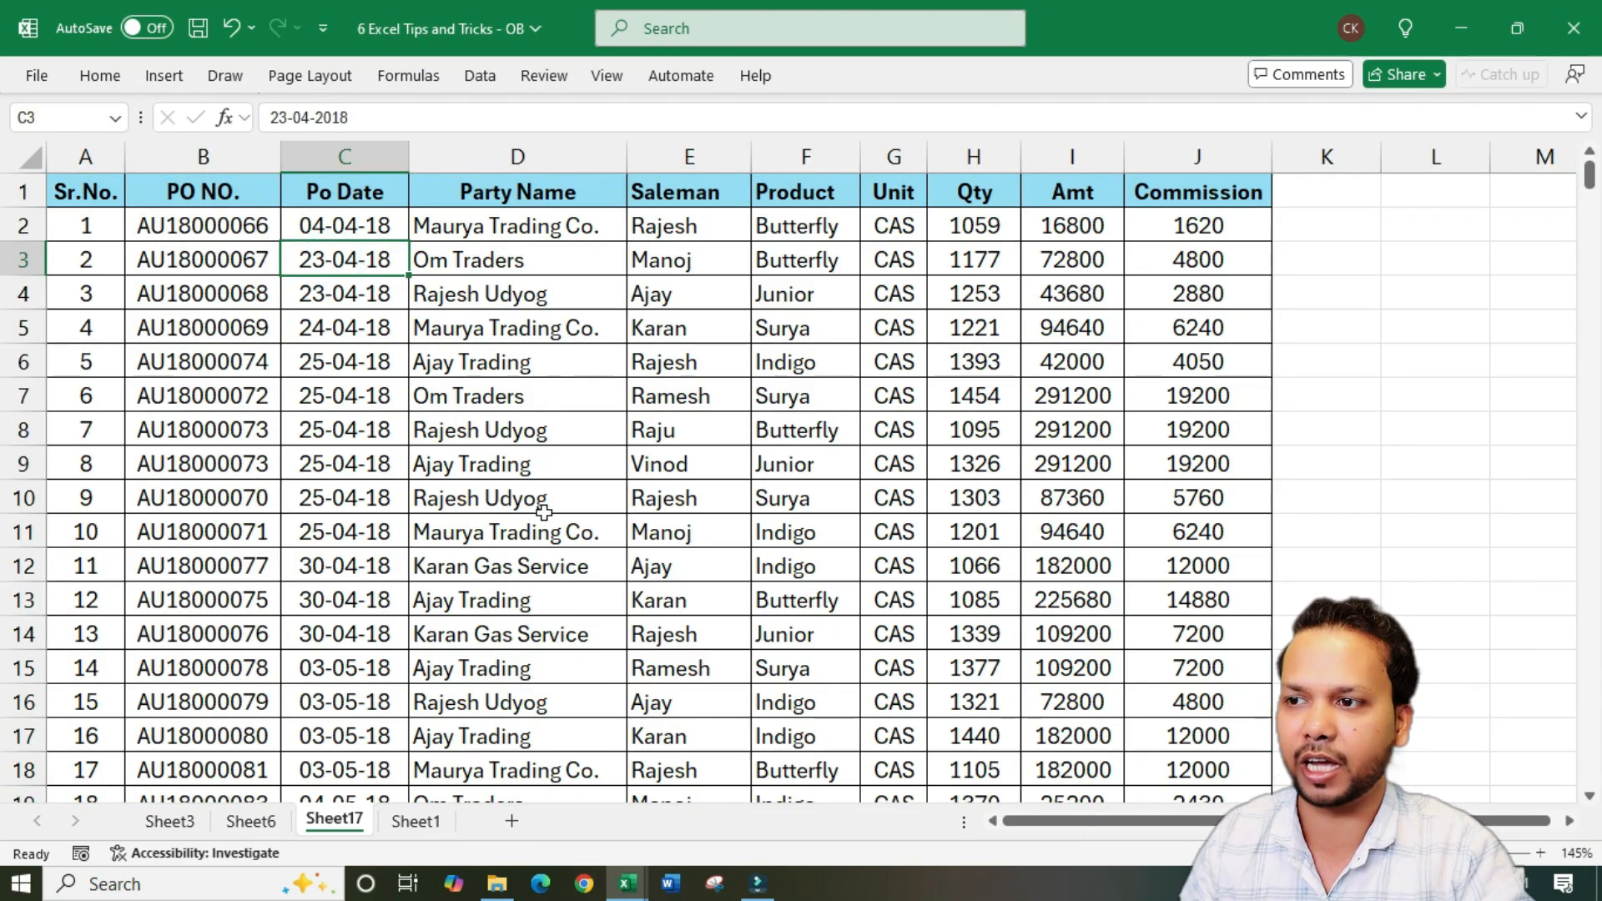
pyautogui.click(24, 191)
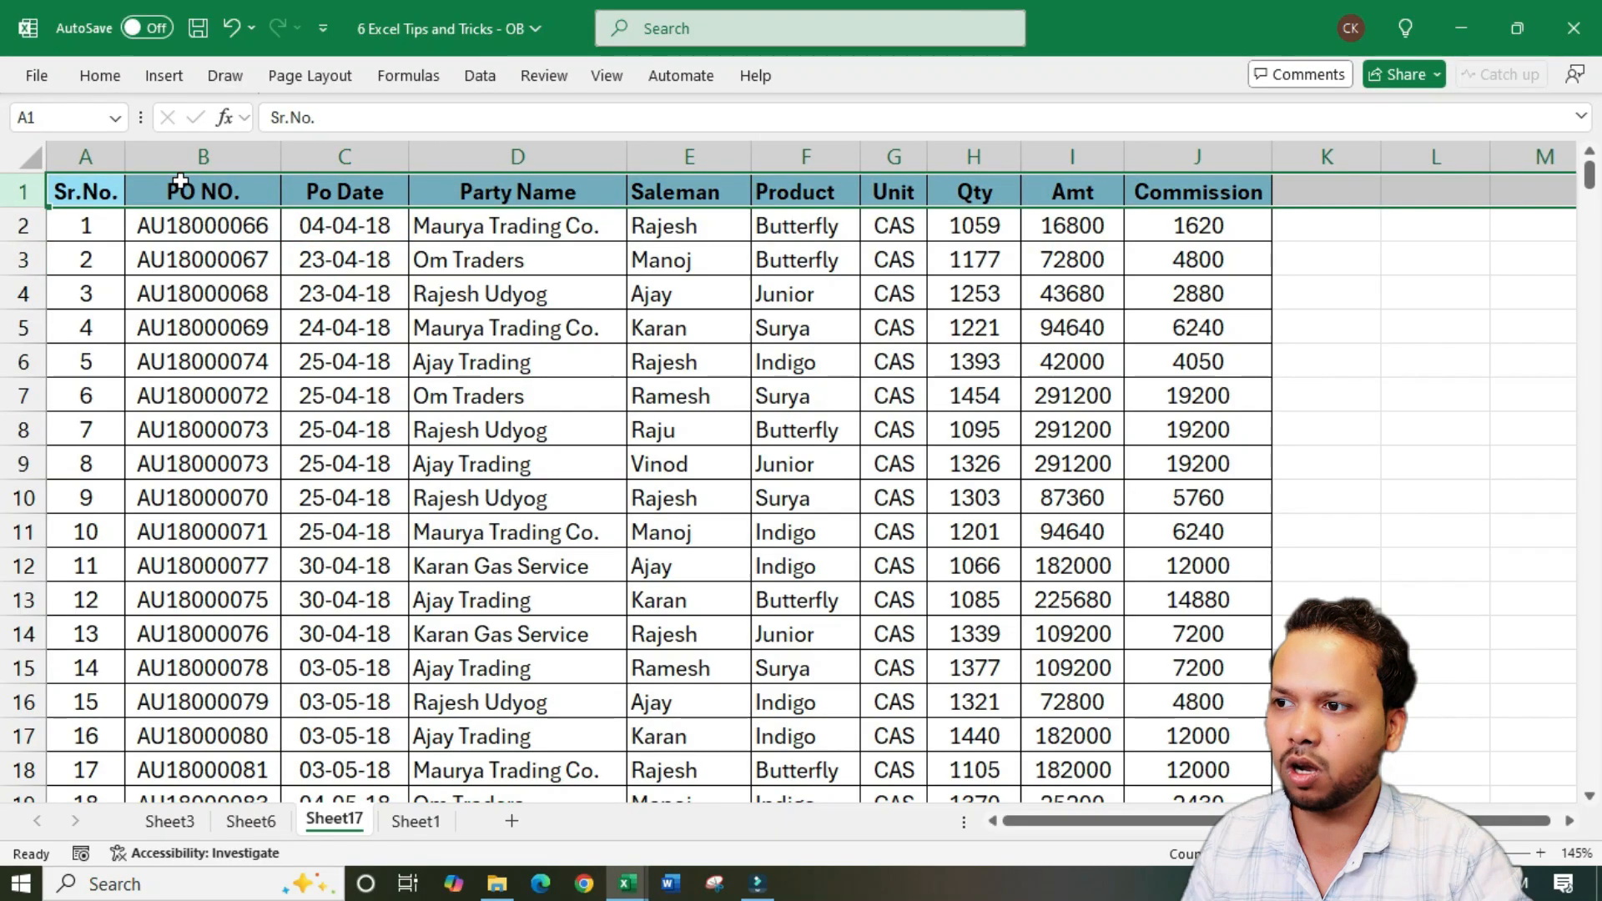
pyautogui.click(190, 157)
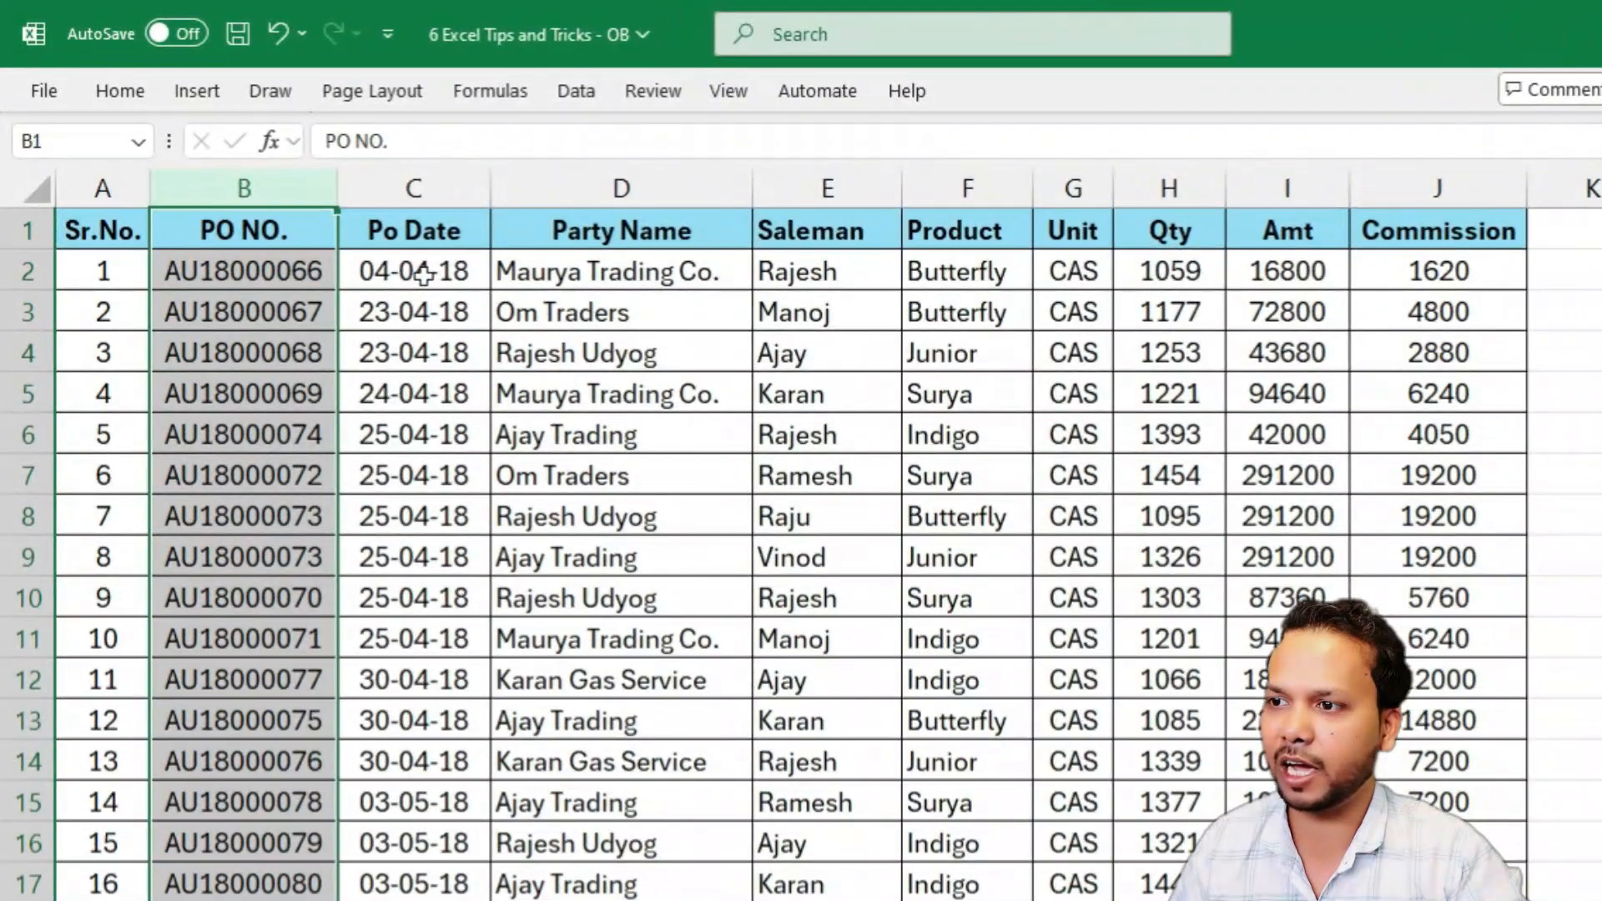
# Examine cells C2, C3 and D4 as candidate freeze positions, considering the rows above and columns before each
pyautogui.click(382, 249)
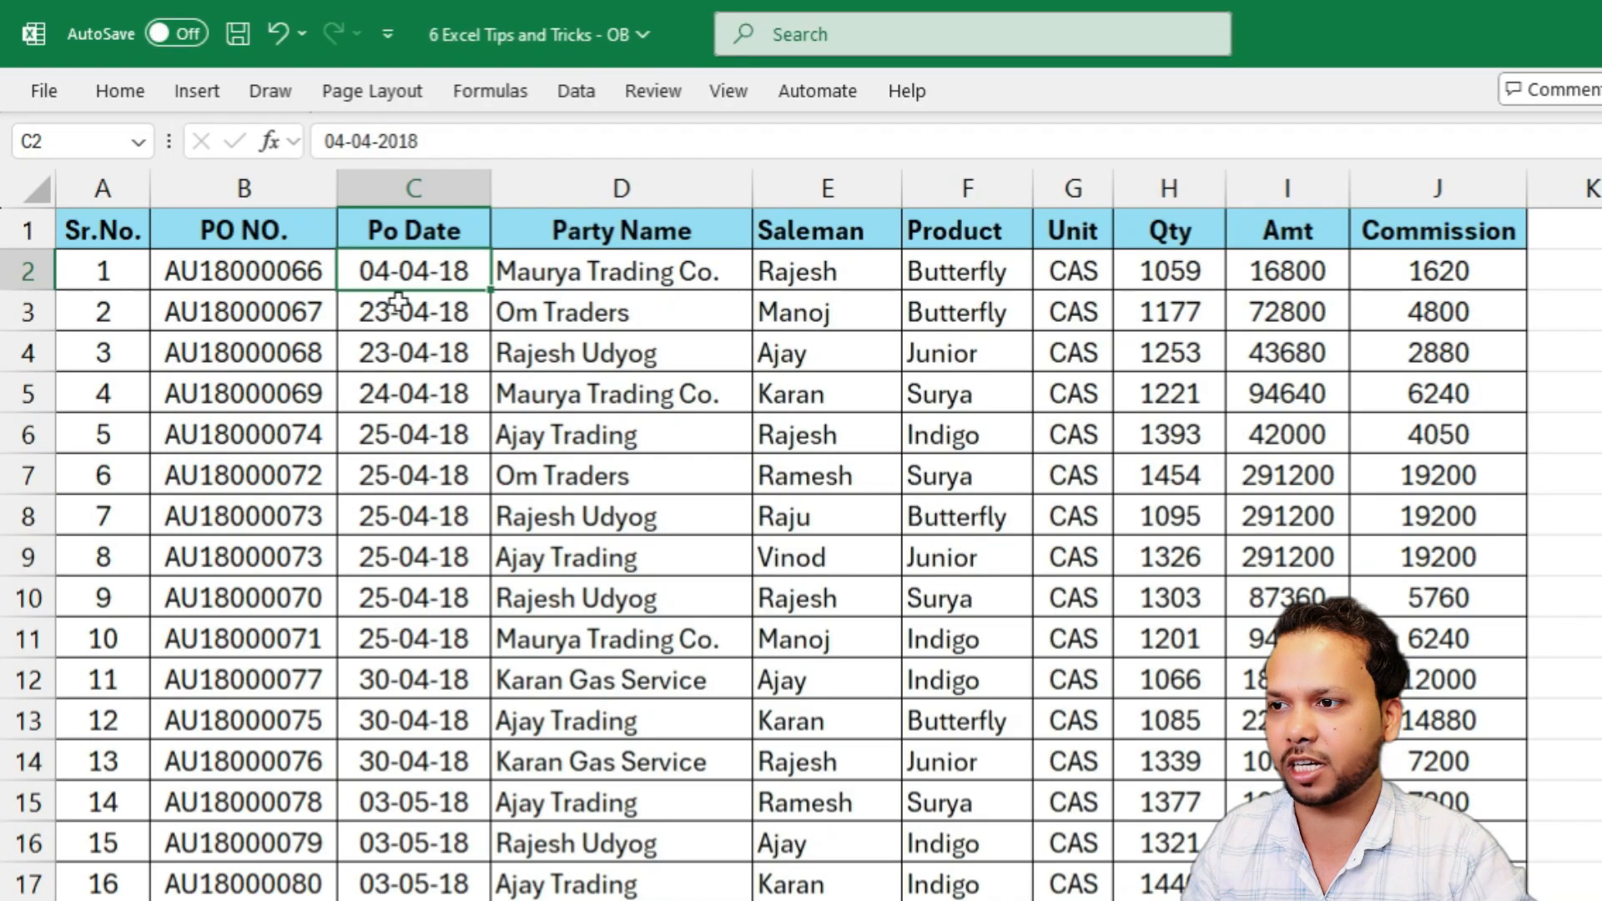
pyautogui.click(459, 312)
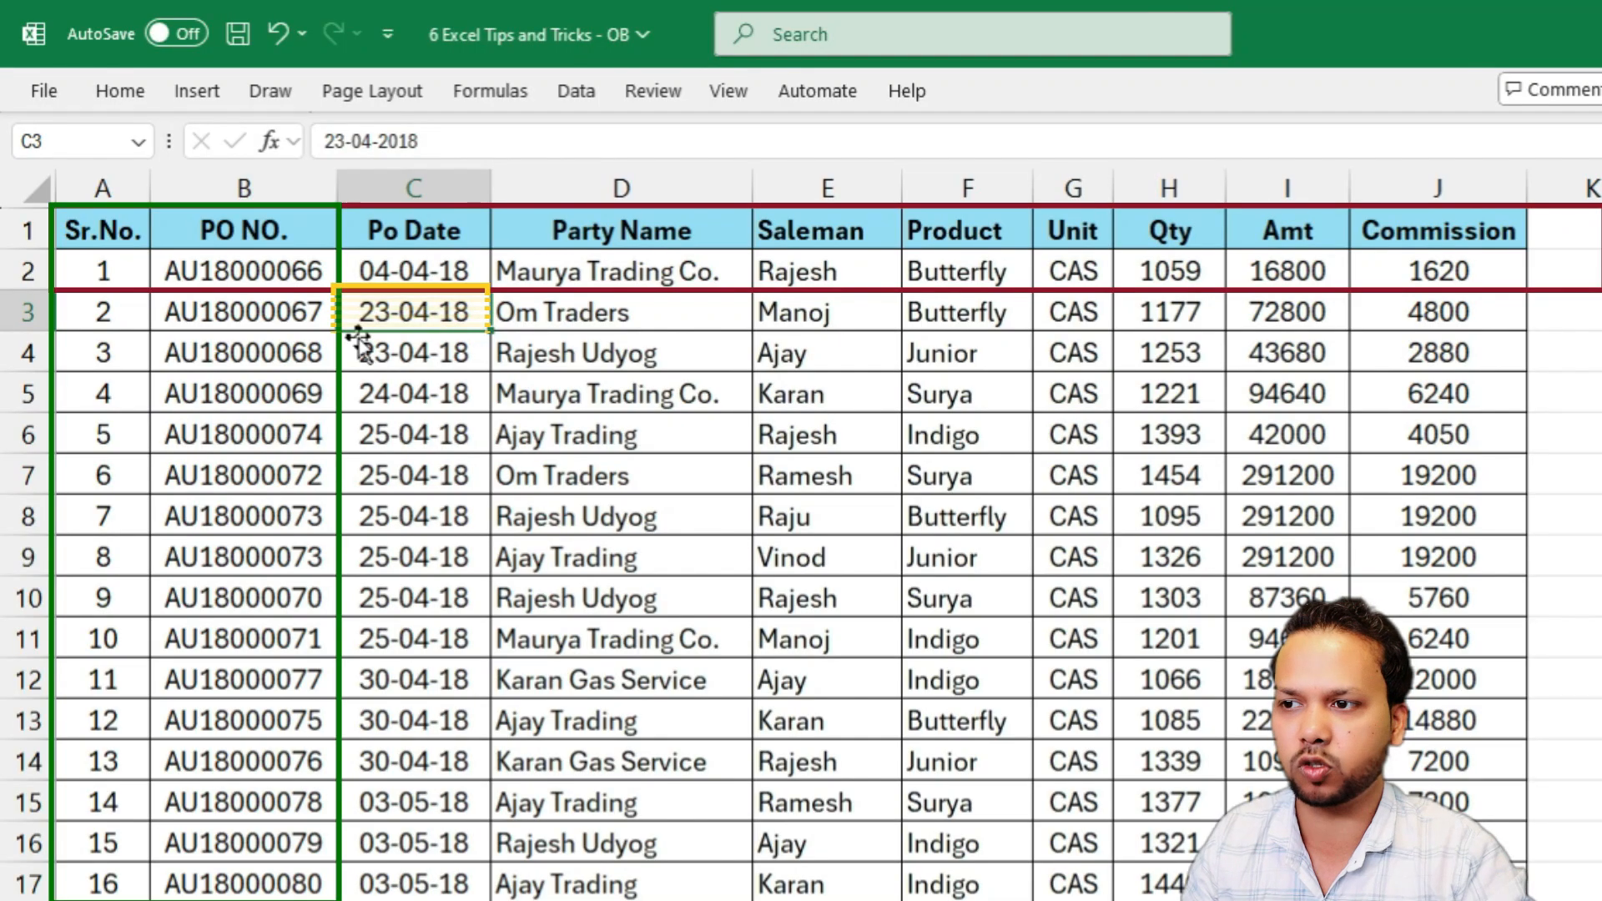
pyautogui.click(599, 317)
pyautogui.click(599, 353)
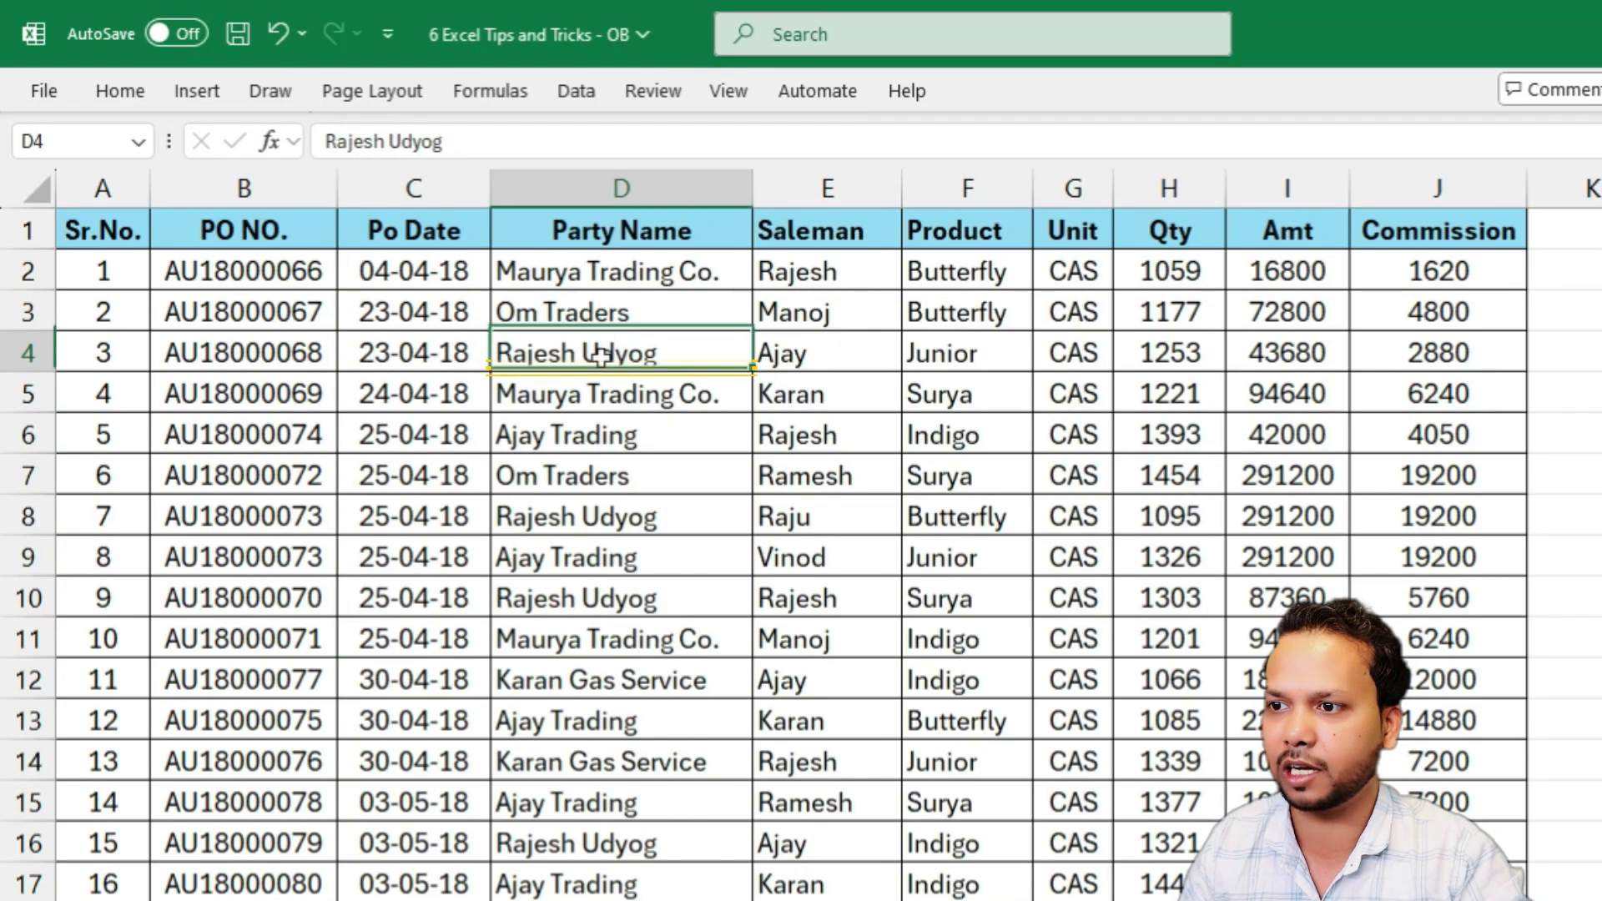
pyautogui.hotkey('ctrl', 'c')
pyautogui.press('Escape')
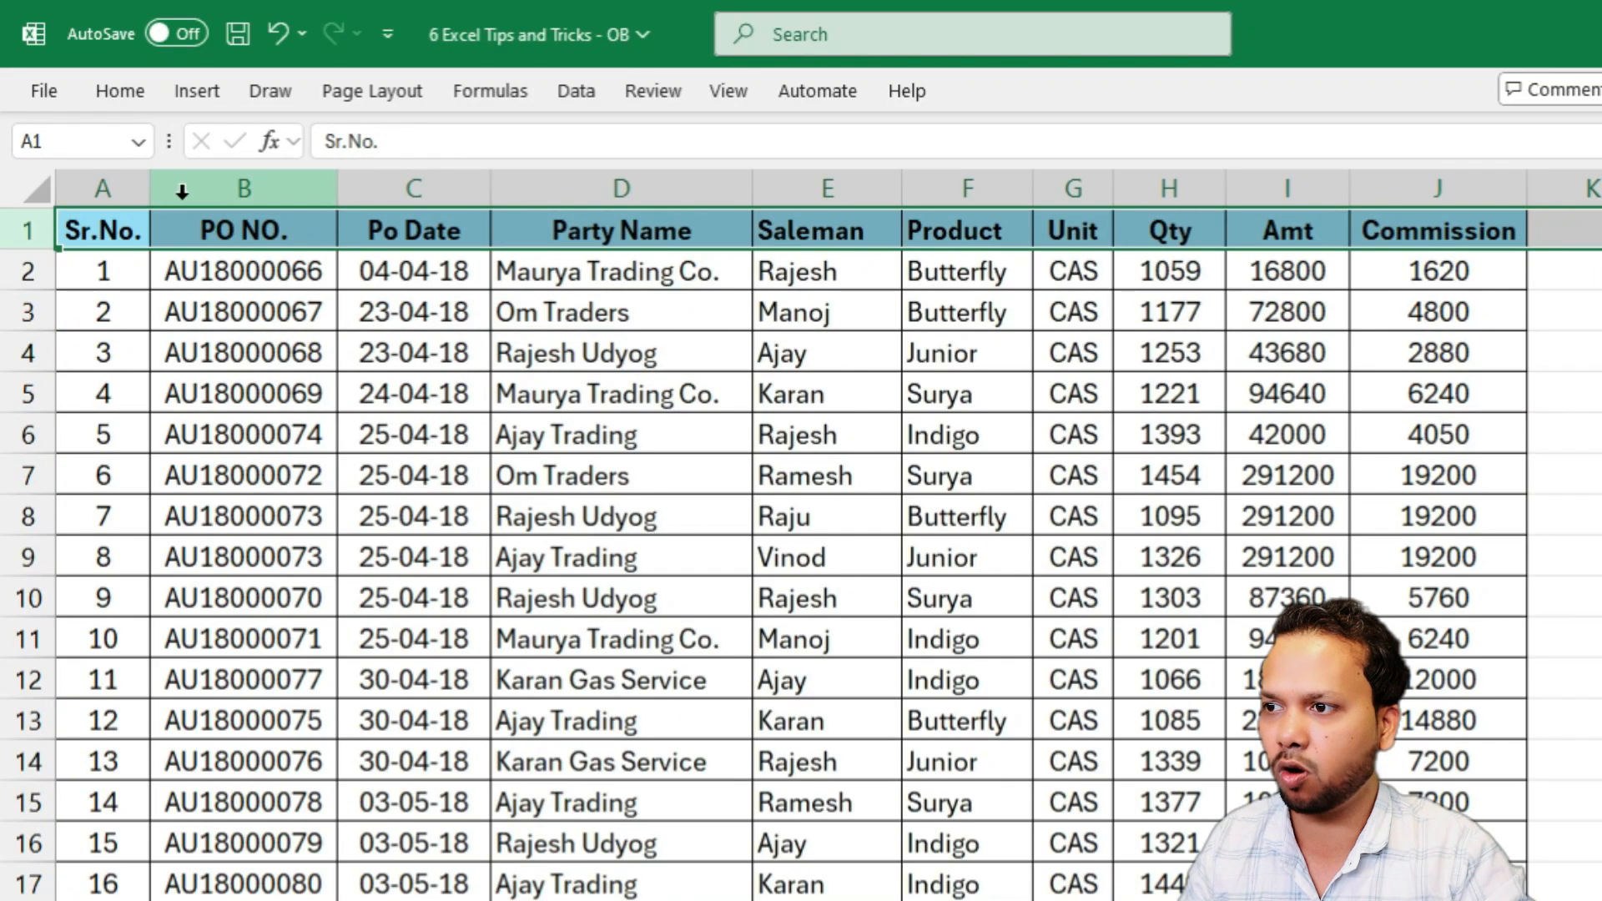
# Freeze panes at cell C2 to lock row 1 and columns A and B
pyautogui.moveTo(103, 185); pyautogui.dragTo(238, 185)
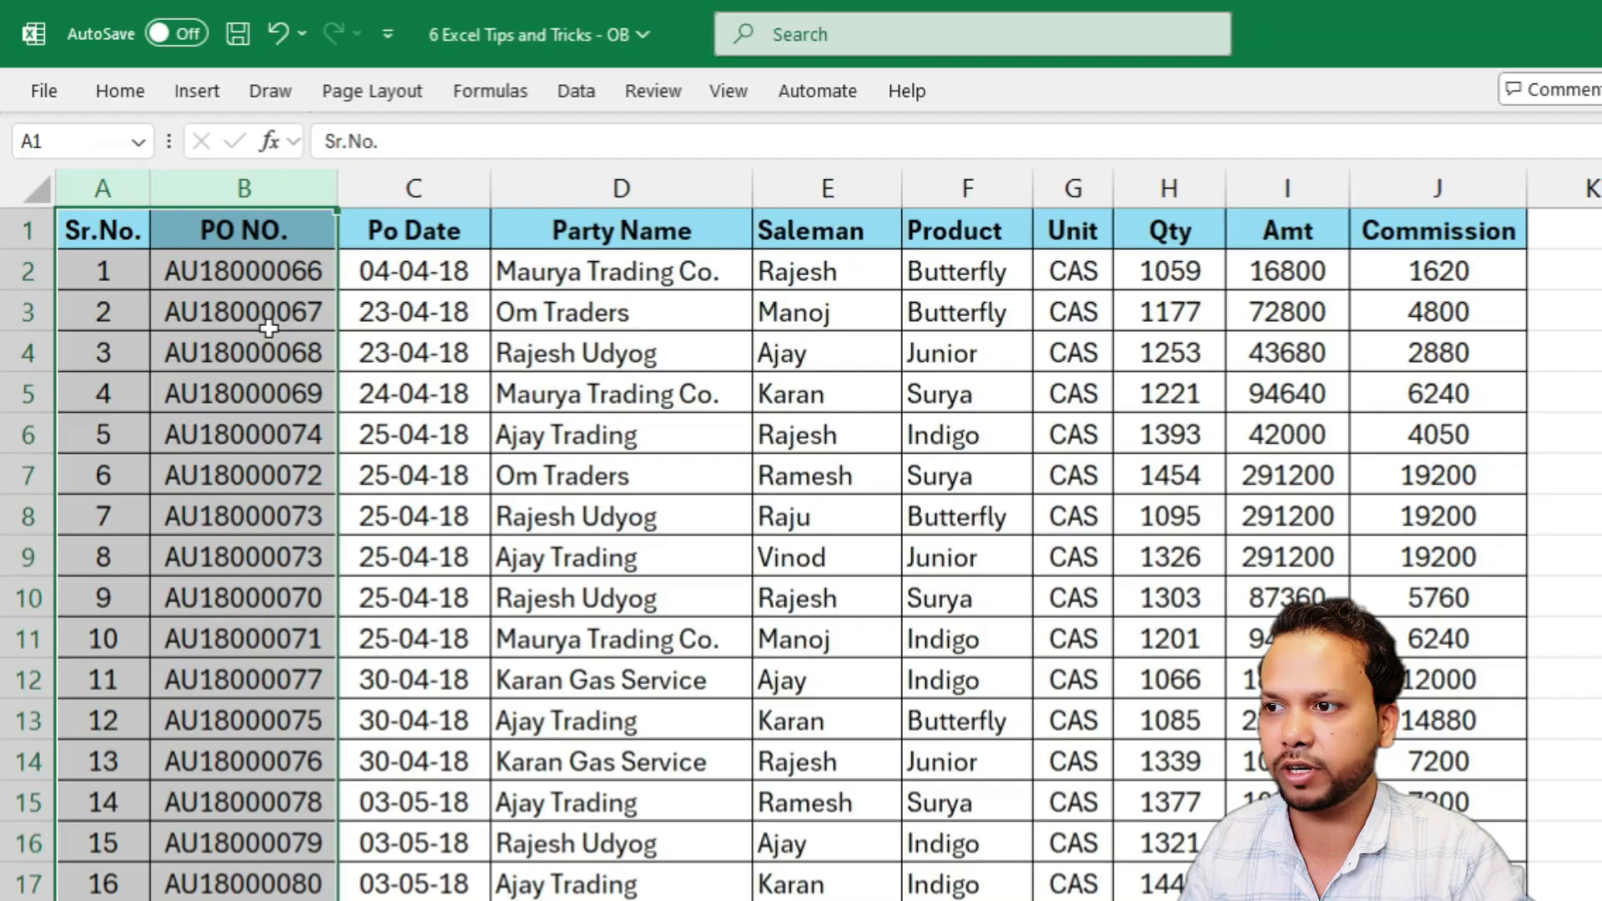
pyautogui.click(371, 269)
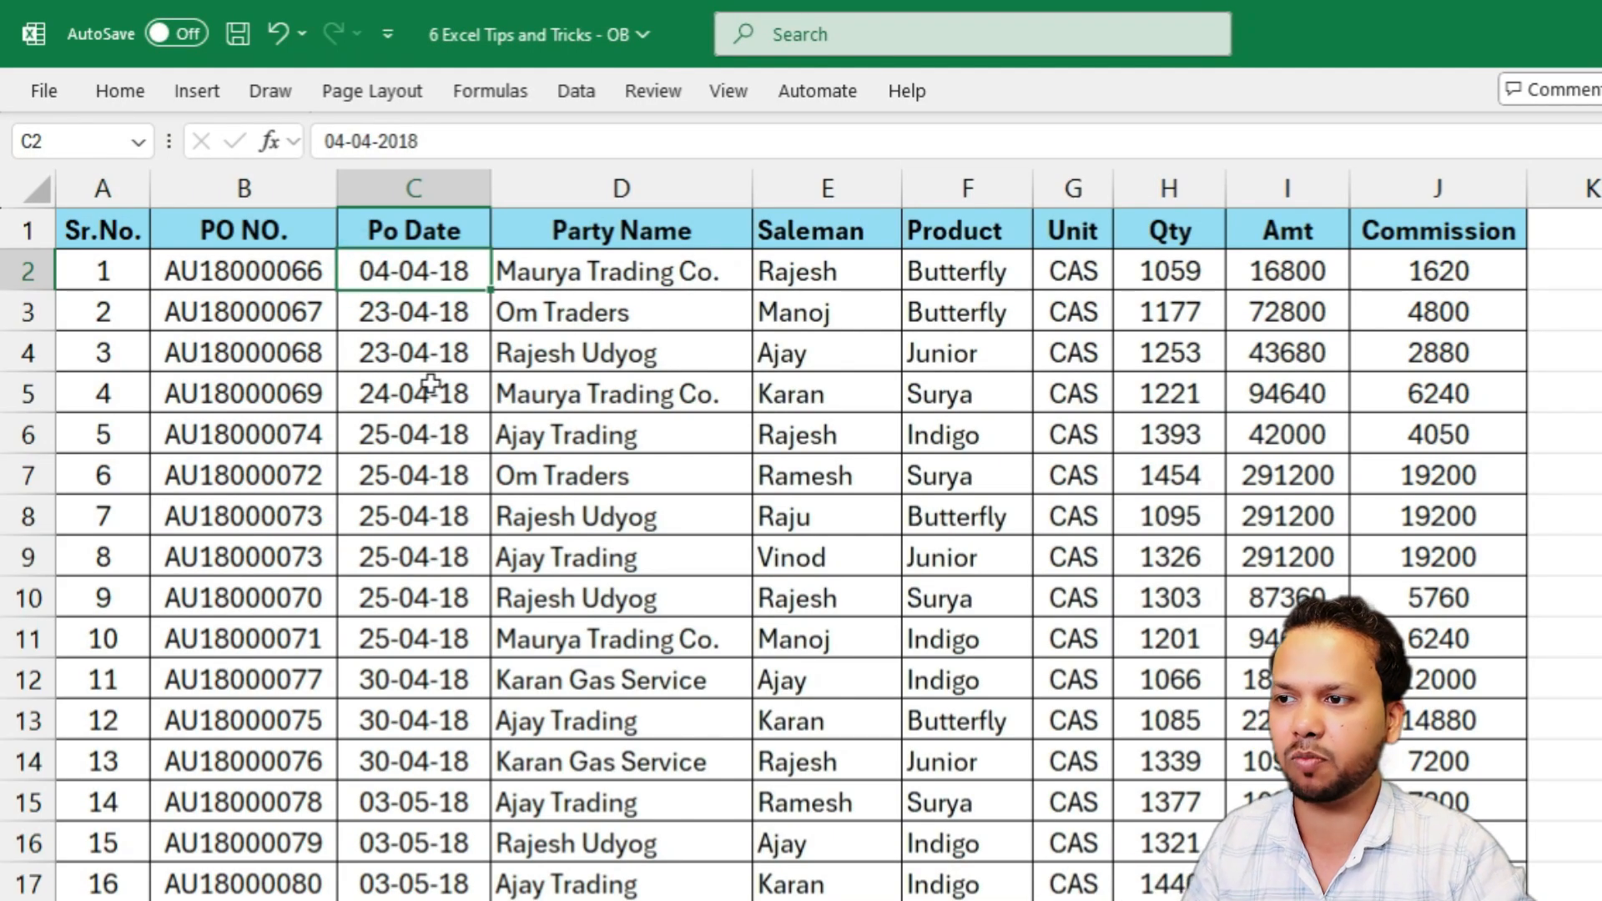
pyautogui.press('alt')
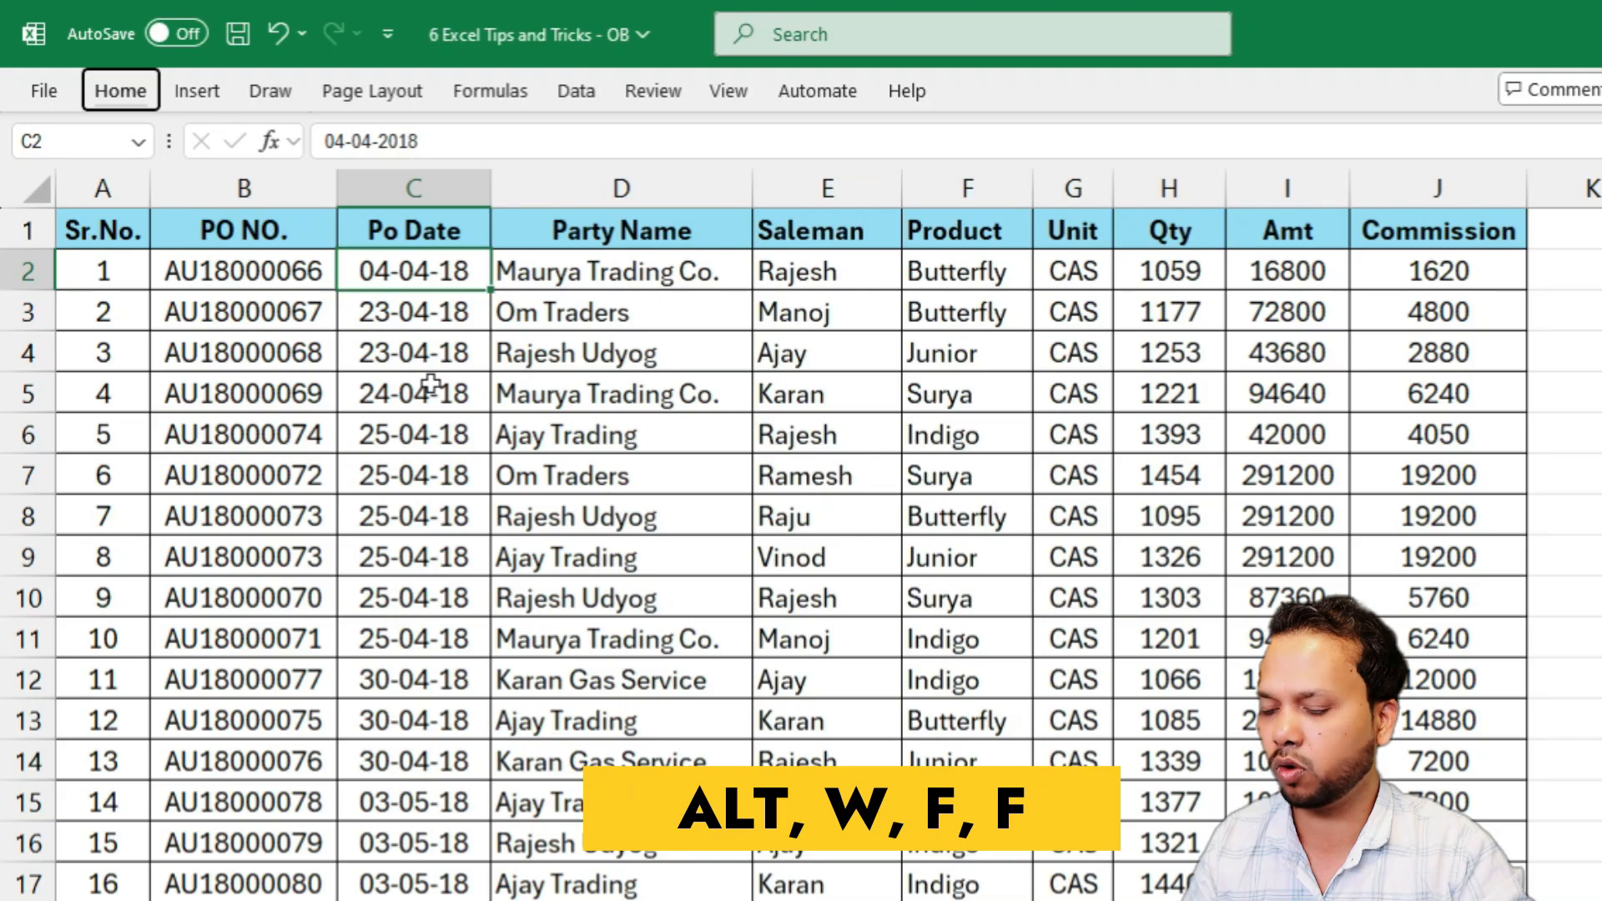
pyautogui.press('w')
pyautogui.press('f')
pyautogui.press('f')
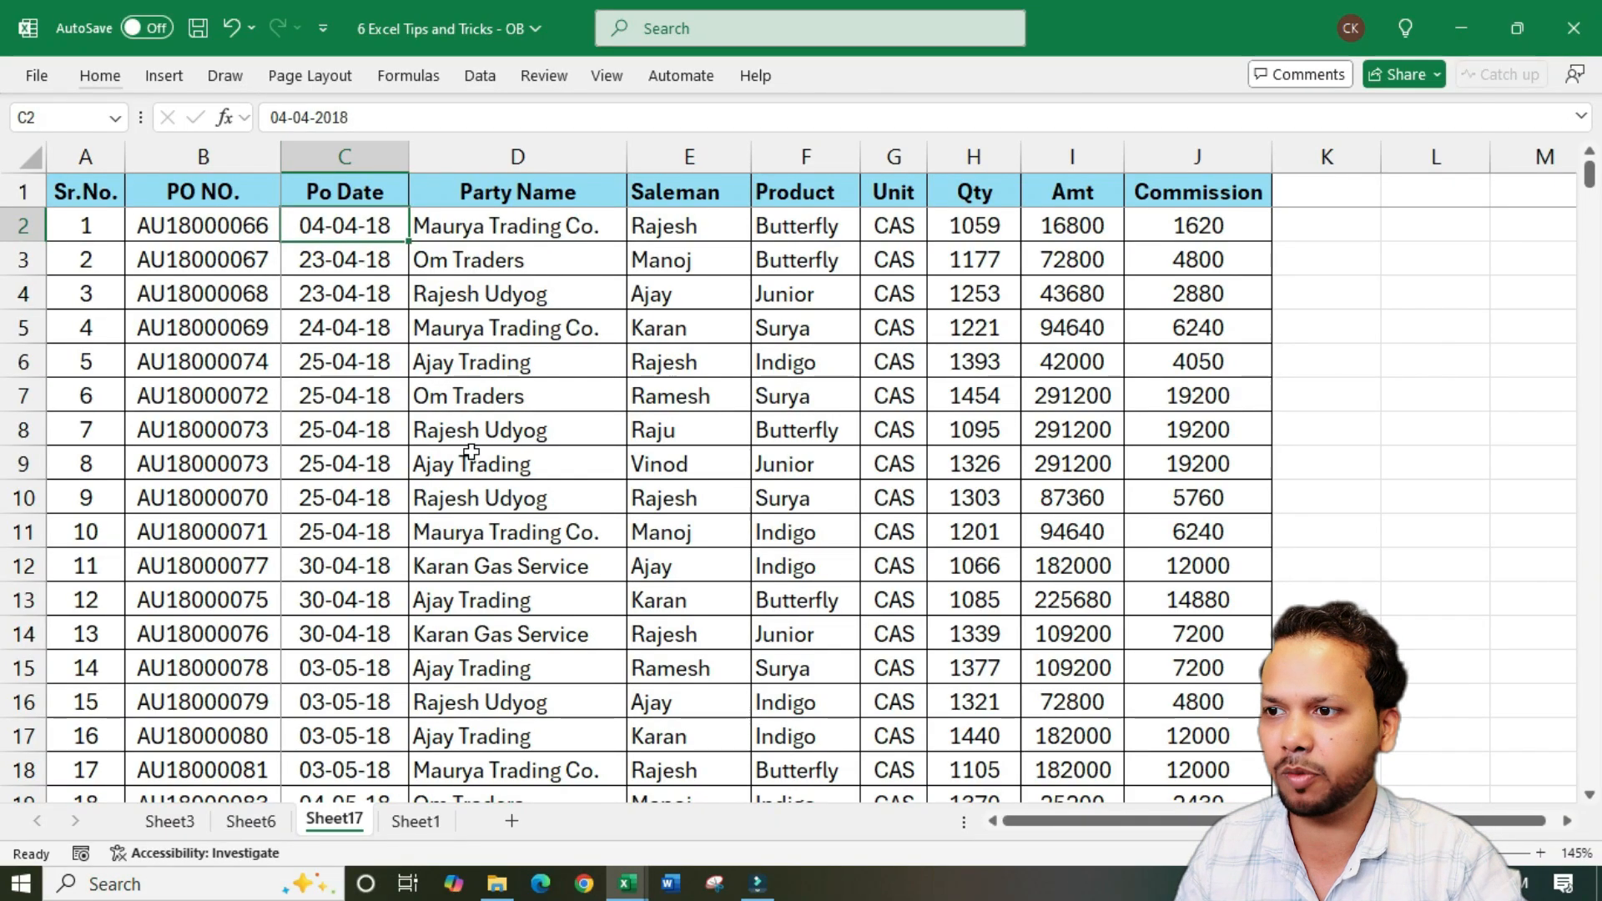
# Check the frozen header row against lower records of the purchase order data, down past row 160
pyautogui.scroll(-12, 472, 451)
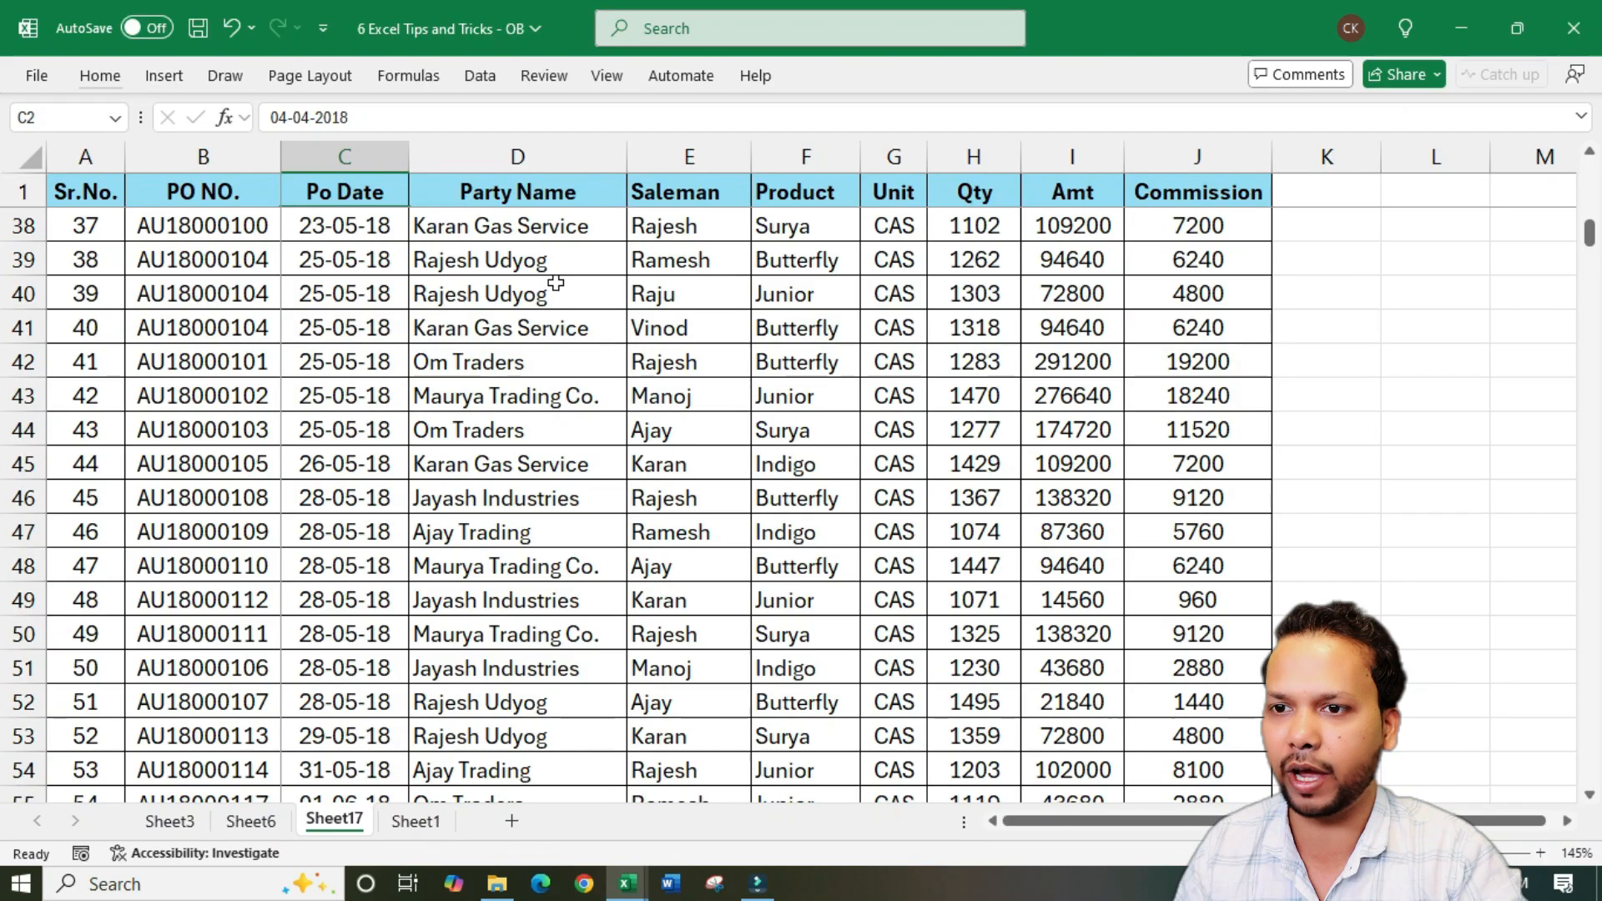
pyautogui.scroll(-15, 501, 548)
pyautogui.scroll(-20, 501, 548)
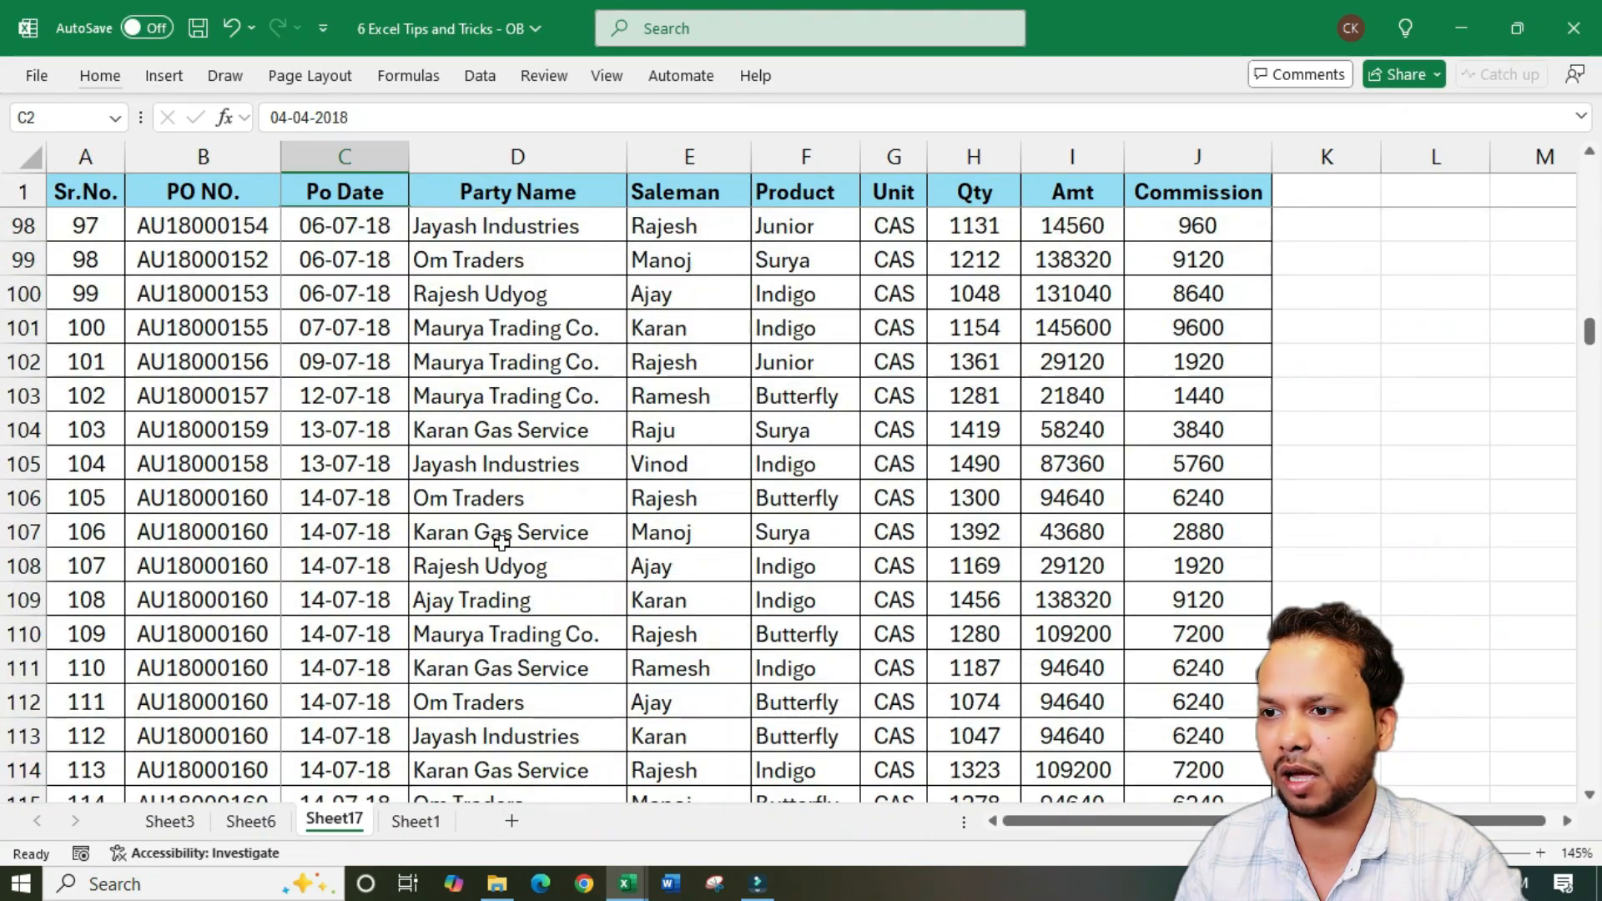
pyautogui.scroll(-5, 524, 526)
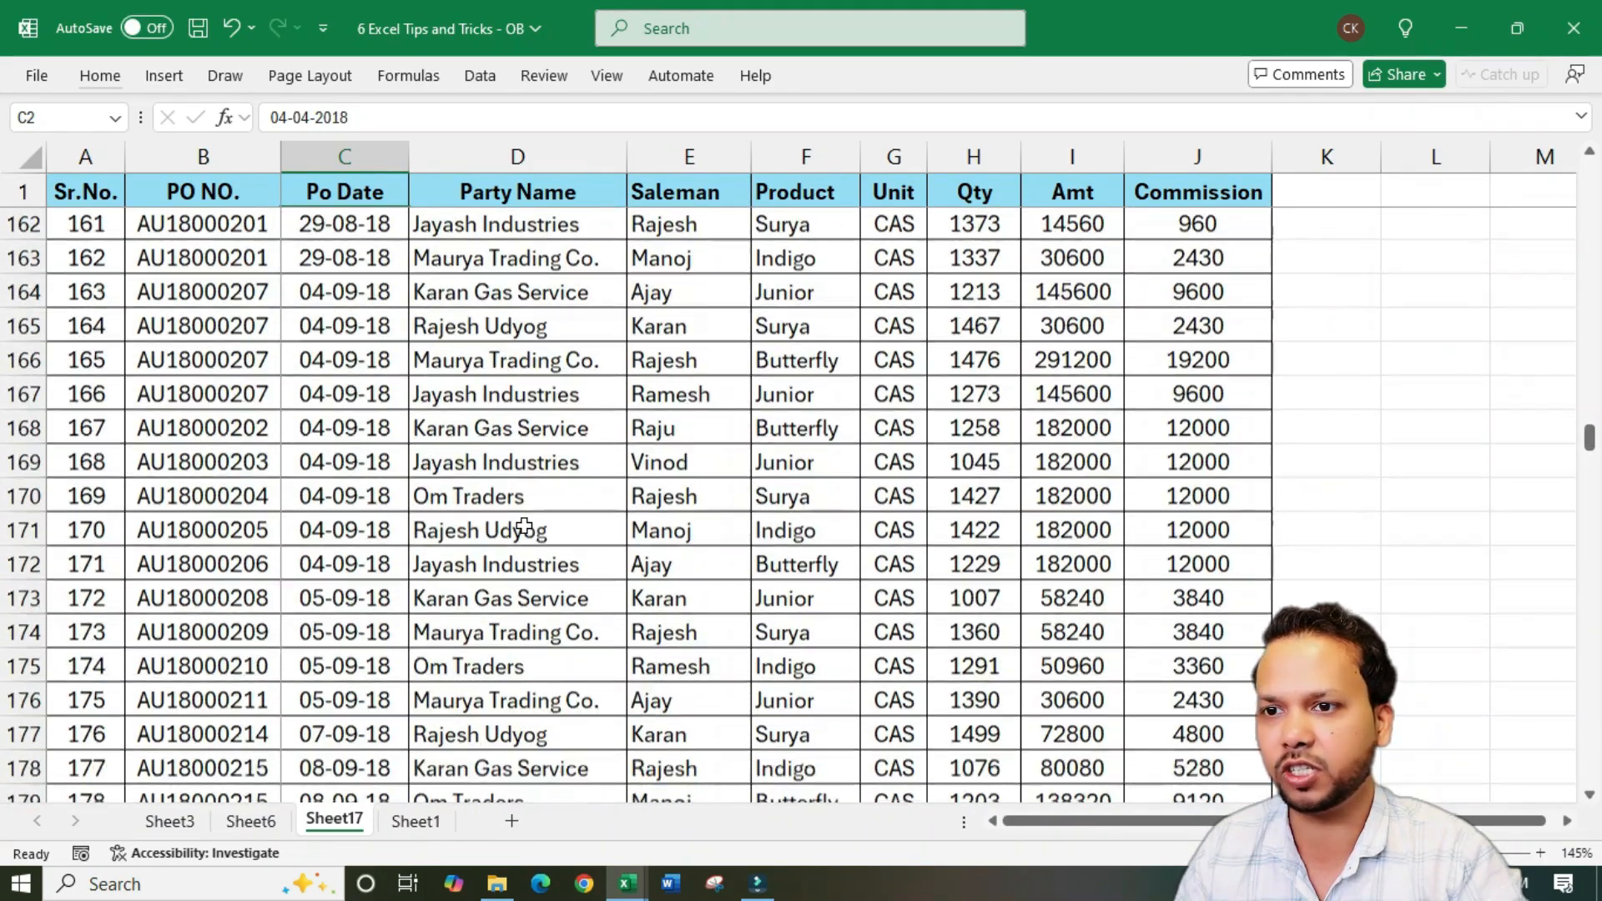
pyautogui.scroll(20, 537, 518)
pyautogui.scroll(20, 565, 512)
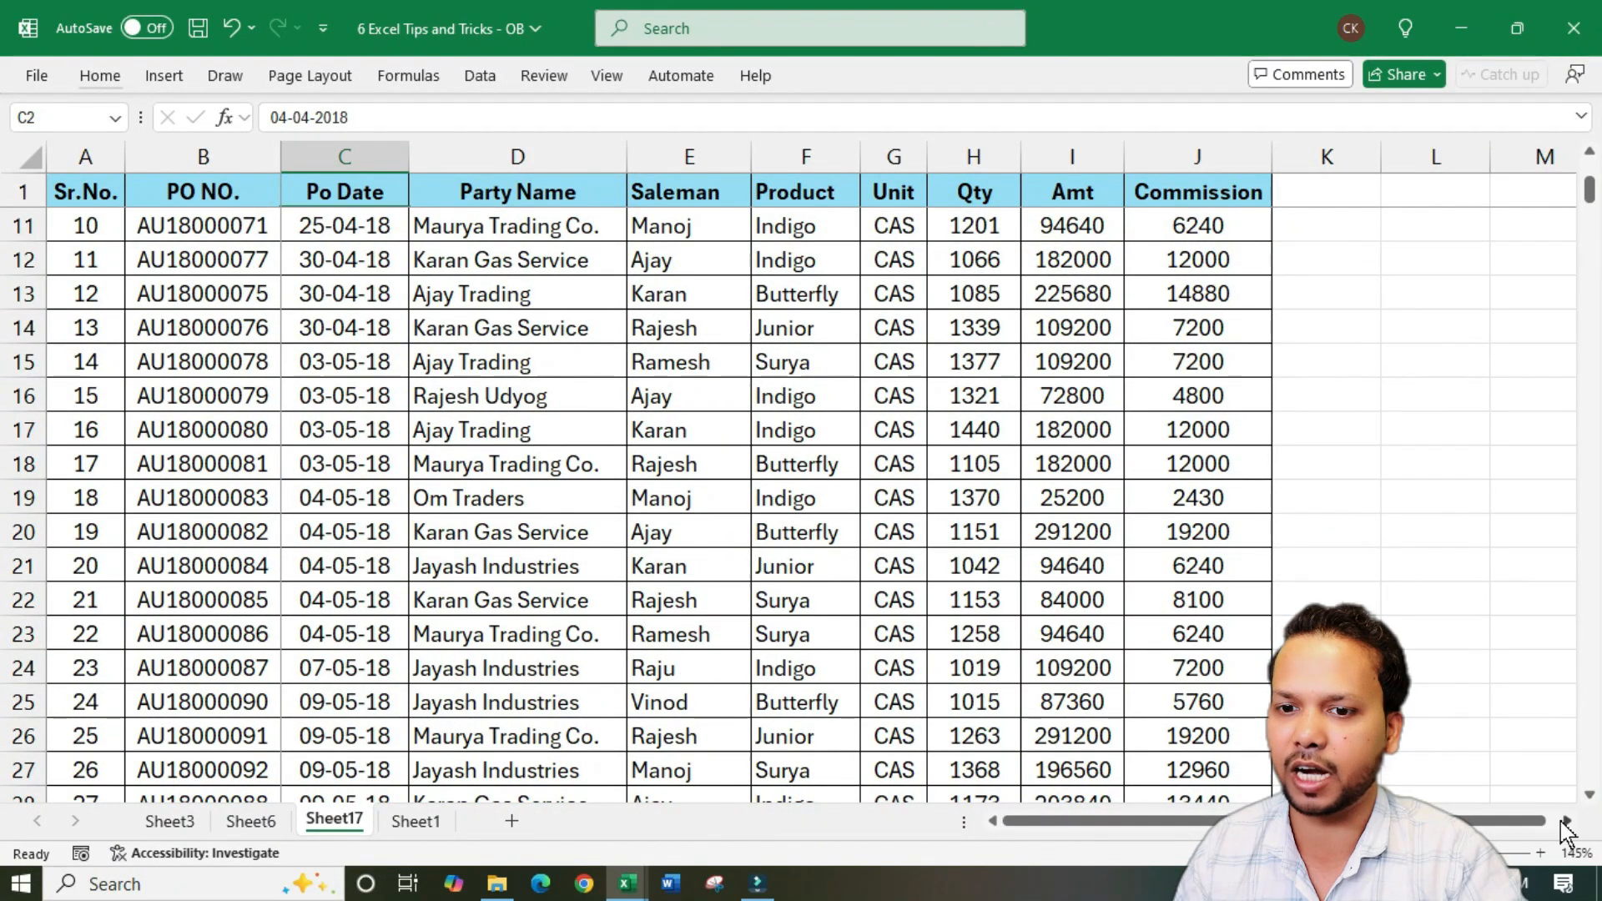
# Check the frozen Sr.No. and PO NO. columns by viewing columns beyond Commission, and return to the first columns
pyautogui.click(1566, 822)
pyautogui.click(1566, 822)
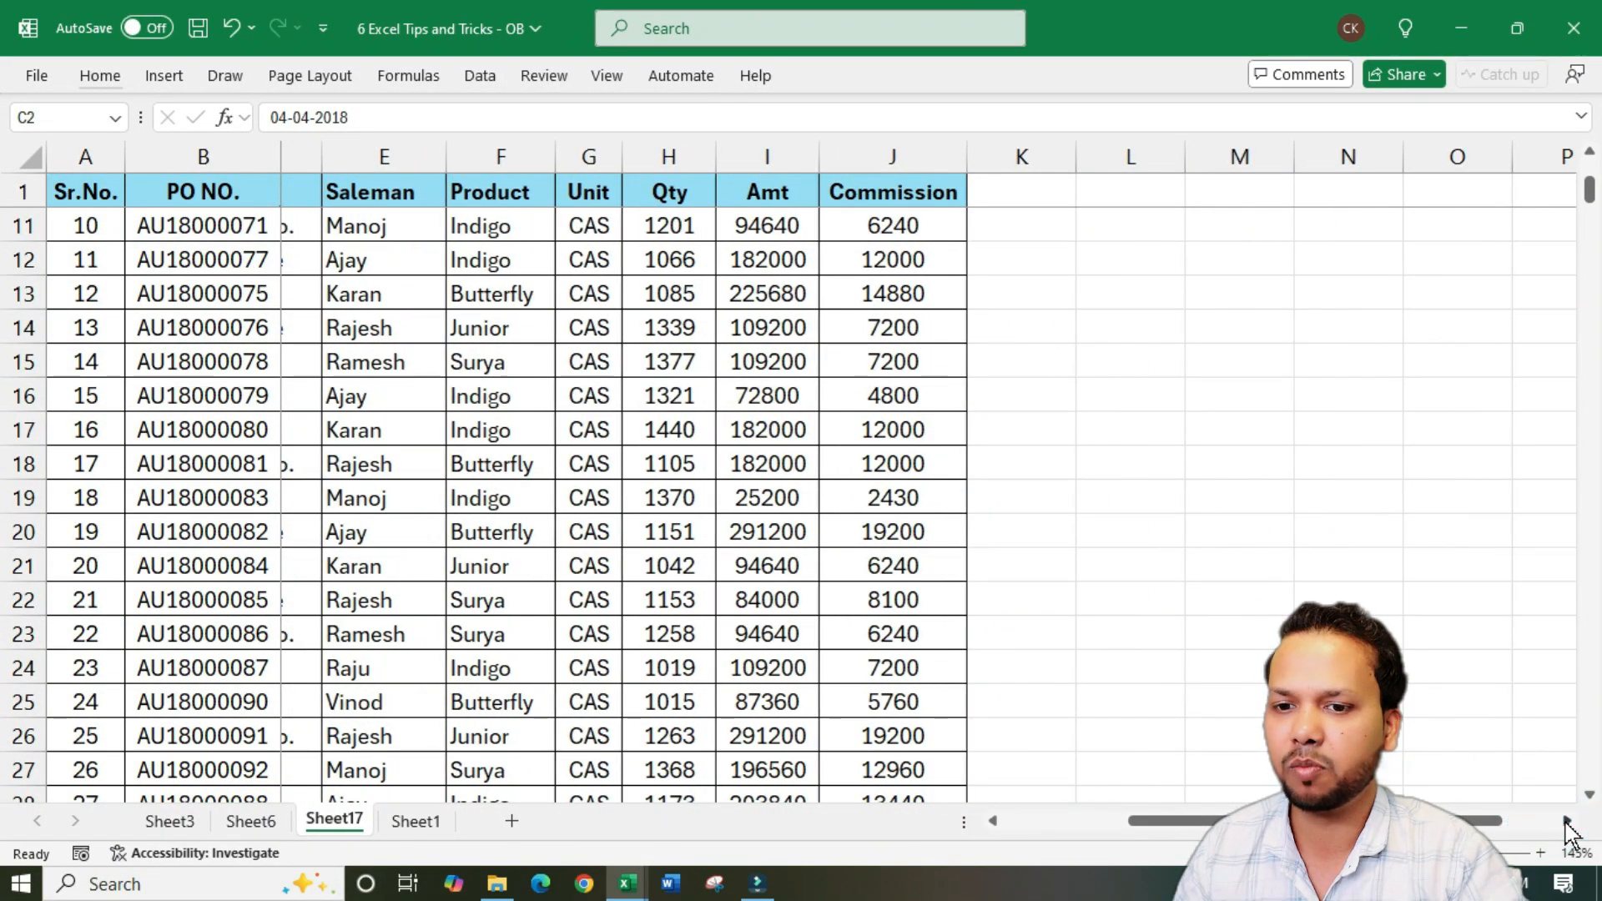
pyautogui.click(1566, 822)
pyautogui.click(1566, 821)
pyautogui.click(1566, 822)
pyautogui.click(1566, 822)
pyautogui.click(1566, 822)
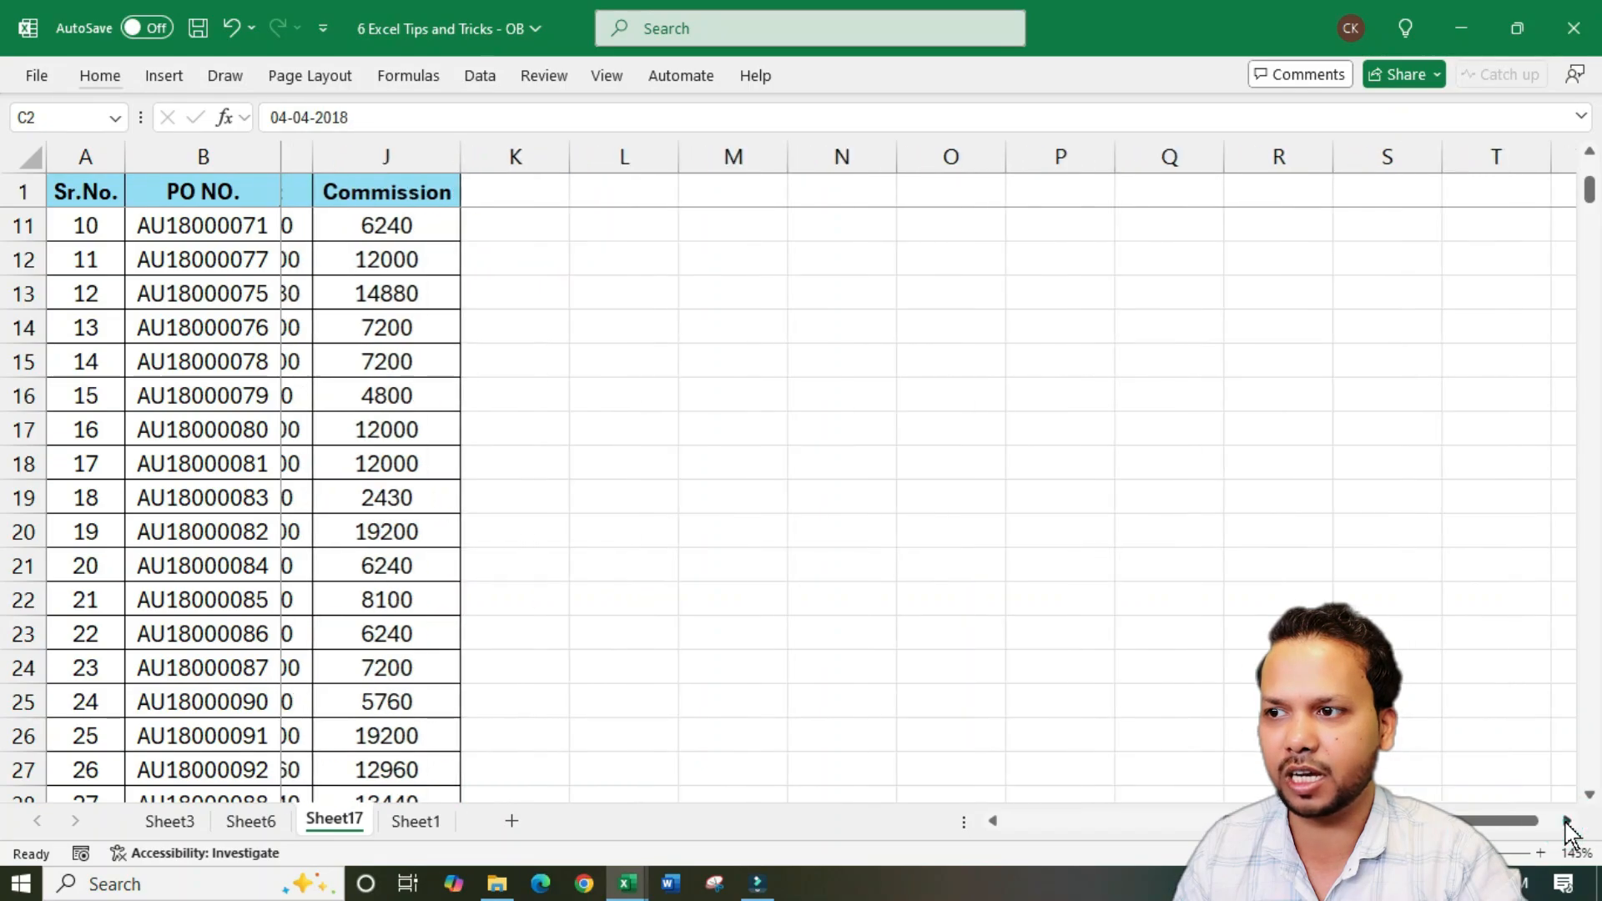
pyautogui.click(1566, 822)
pyautogui.click(1566, 822)
pyautogui.click(1566, 822)
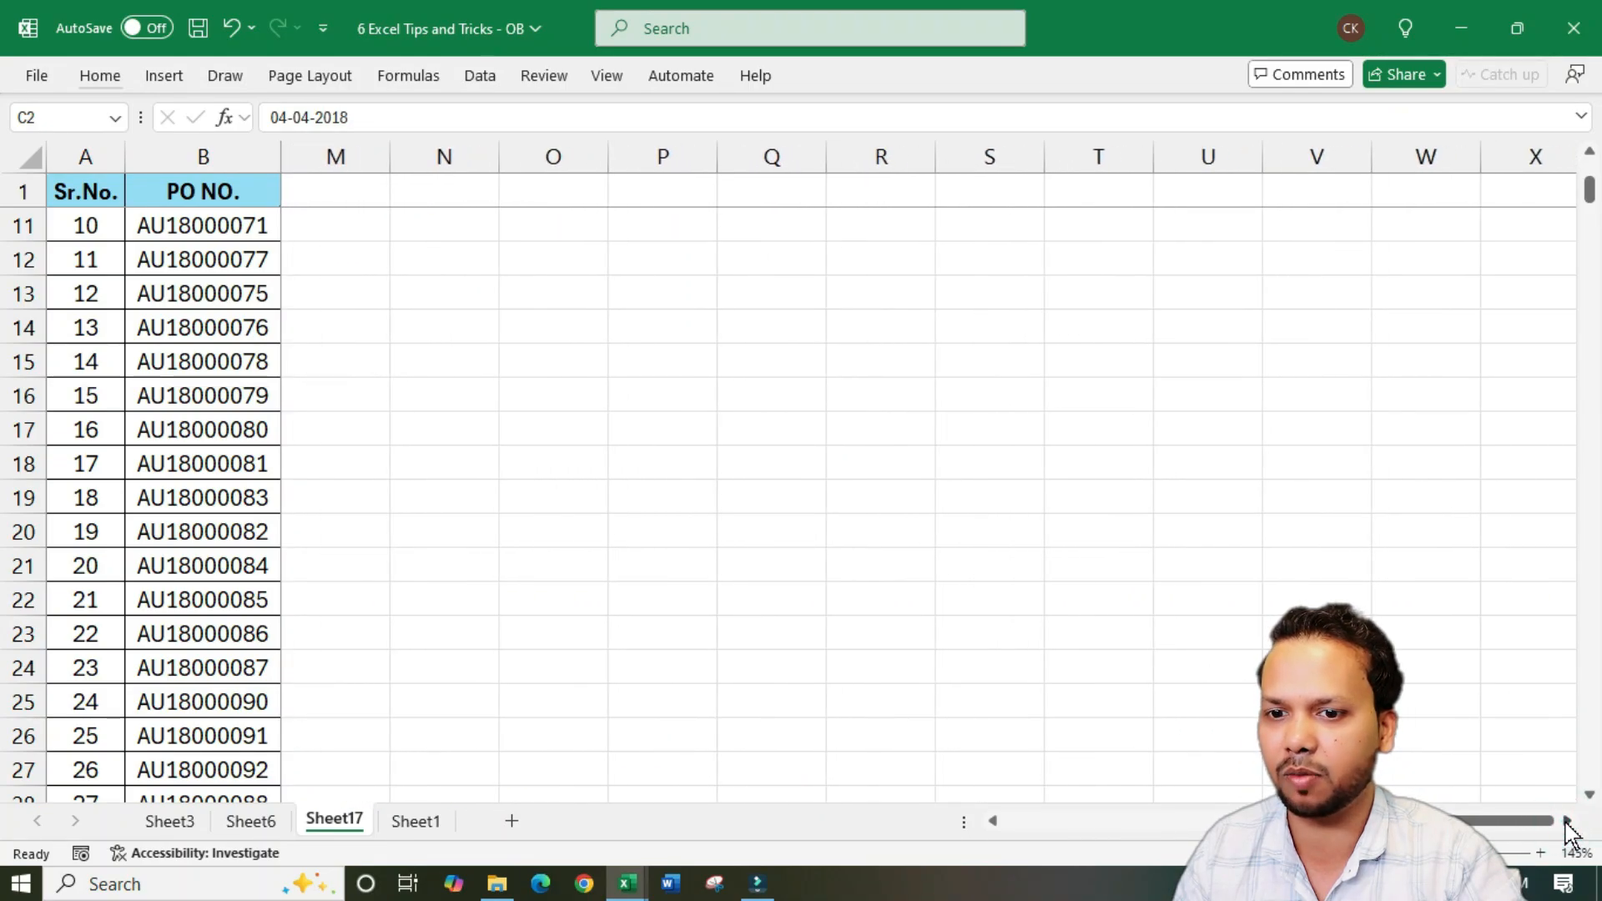
pyautogui.click(1566, 822)
pyautogui.click(1566, 821)
pyautogui.click(998, 823)
pyautogui.click(998, 822)
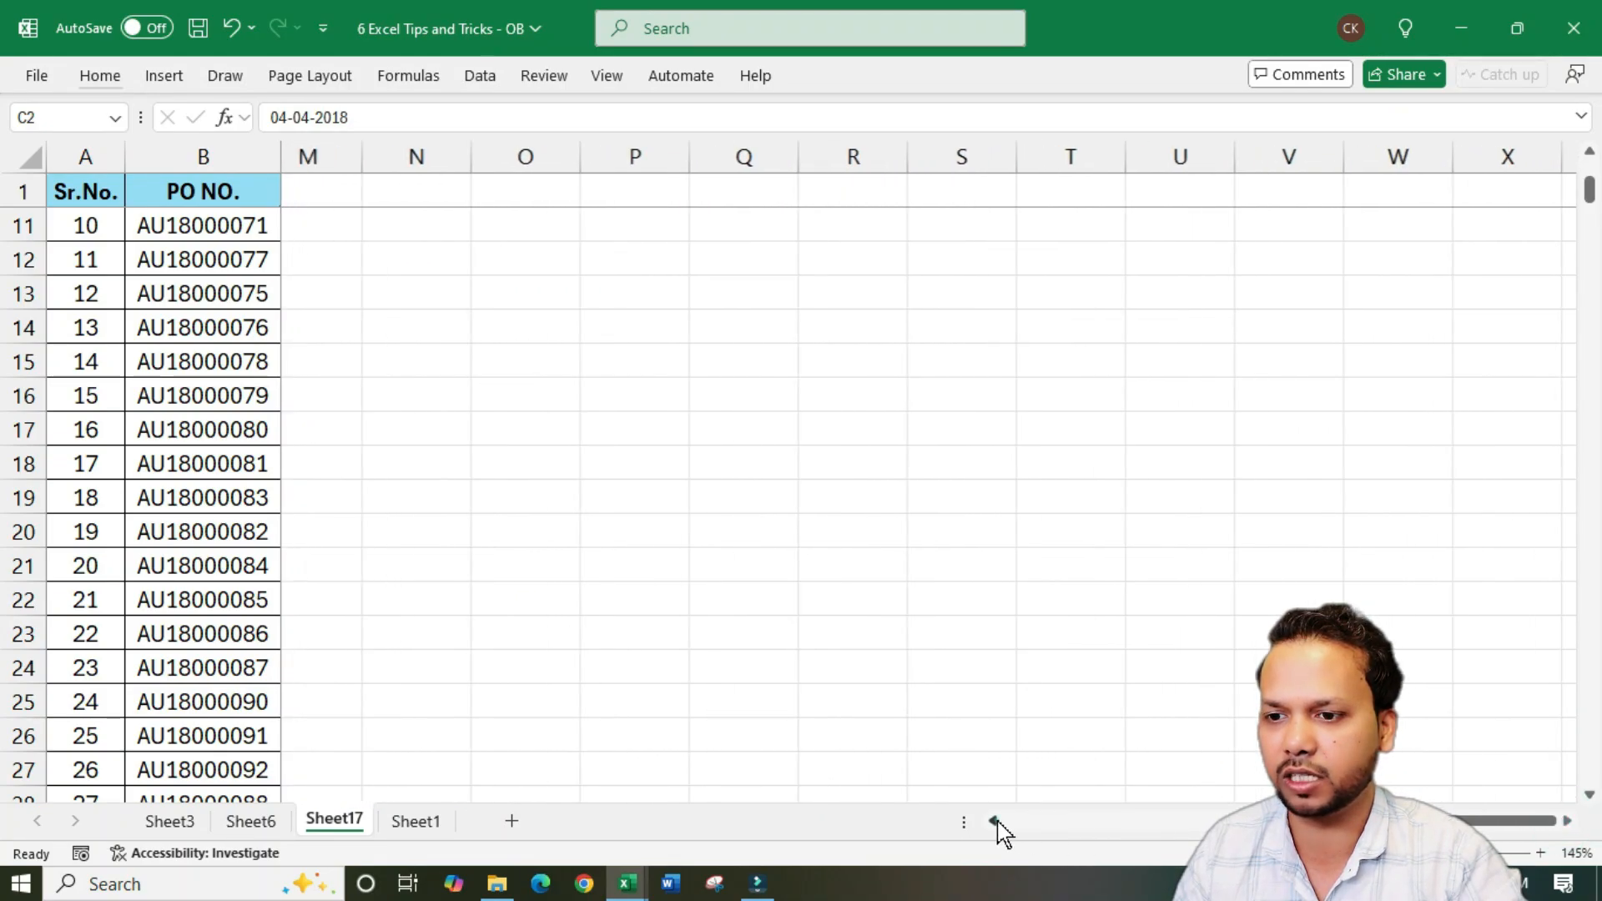
pyautogui.click(998, 822)
pyautogui.click(997, 822)
pyautogui.click(998, 823)
pyautogui.click(997, 823)
pyautogui.click(998, 823)
pyautogui.click(998, 823)
pyautogui.click(998, 823)
pyautogui.click(998, 822)
pyautogui.click(998, 823)
pyautogui.click(998, 822)
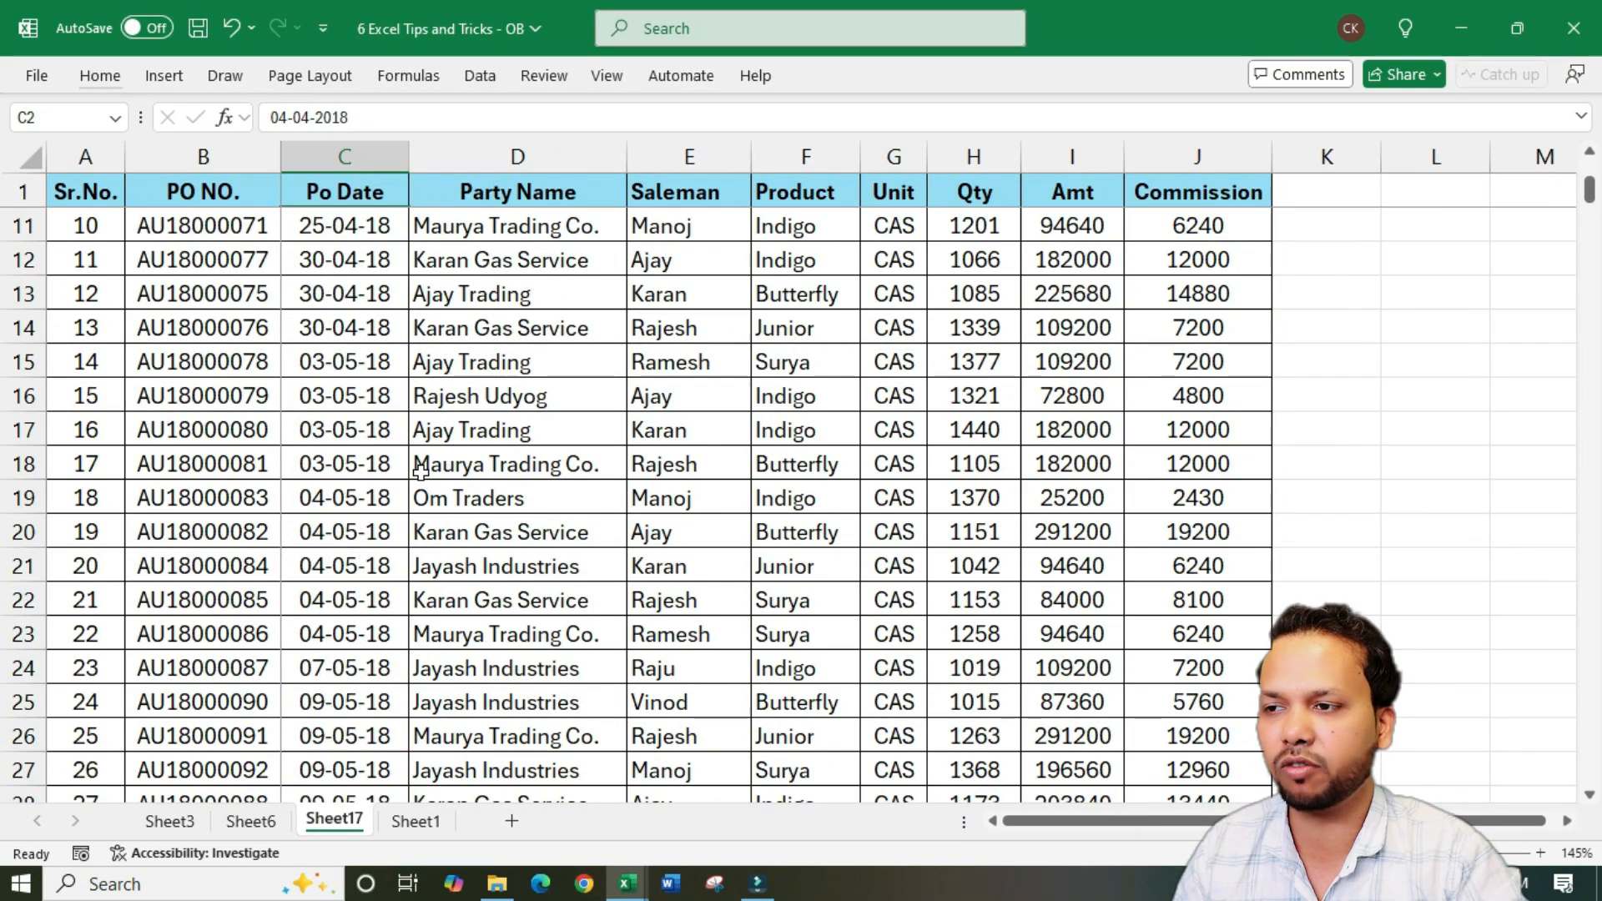
# Unfreeze the panes on the purchase order sheet and check how the header row and first columns move with the data
pyautogui.click(363, 337)
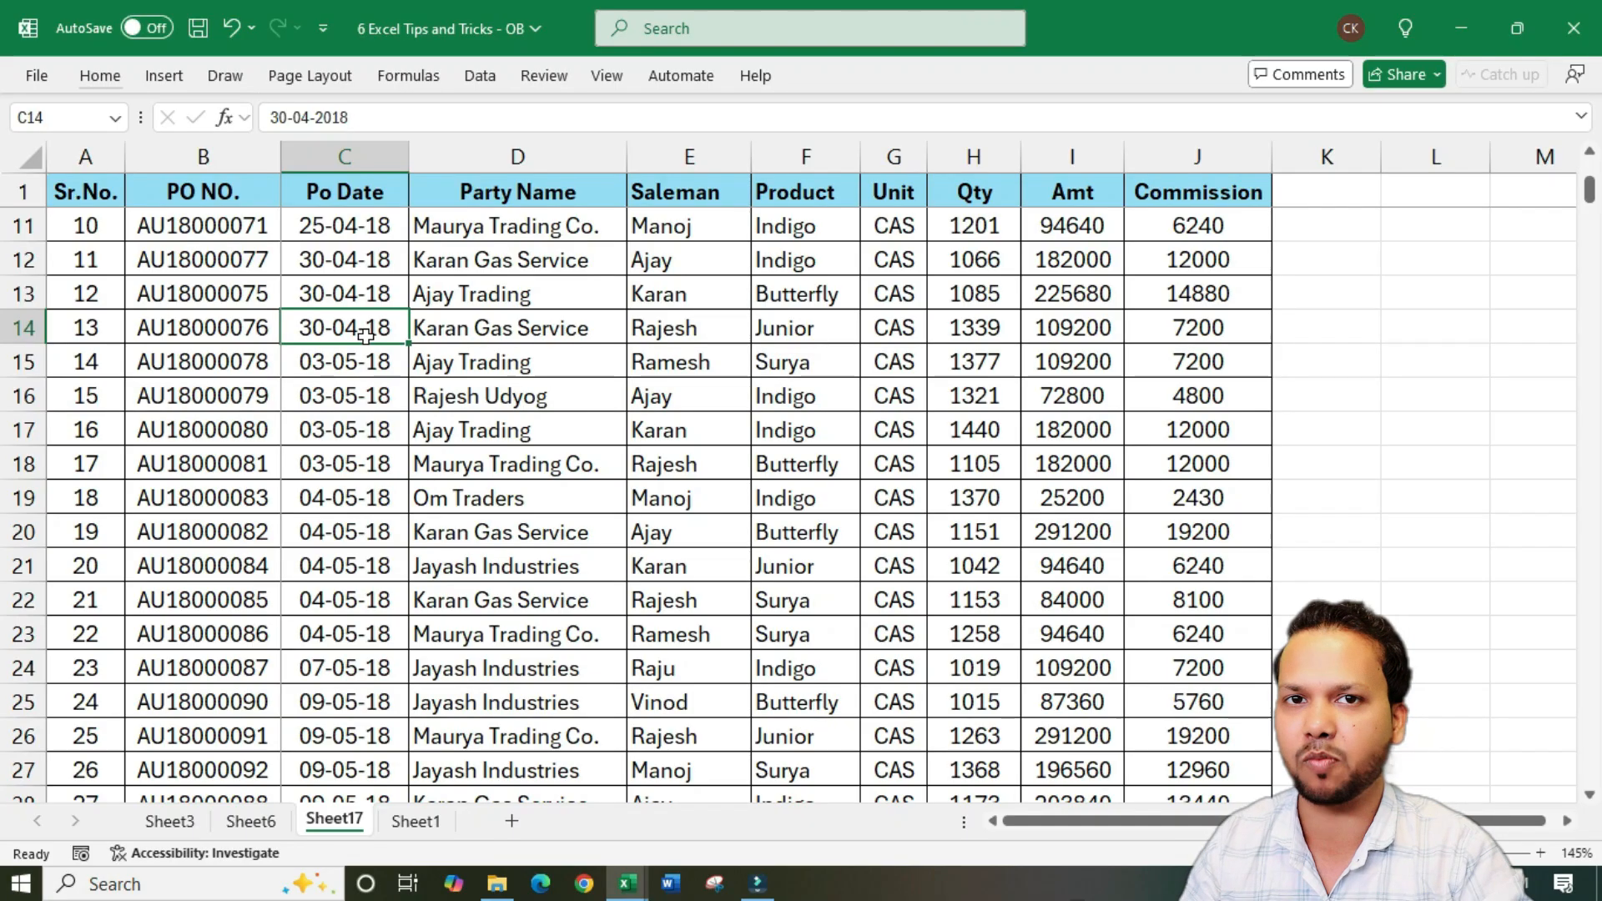
pyautogui.press('alt')
pyautogui.press('w')
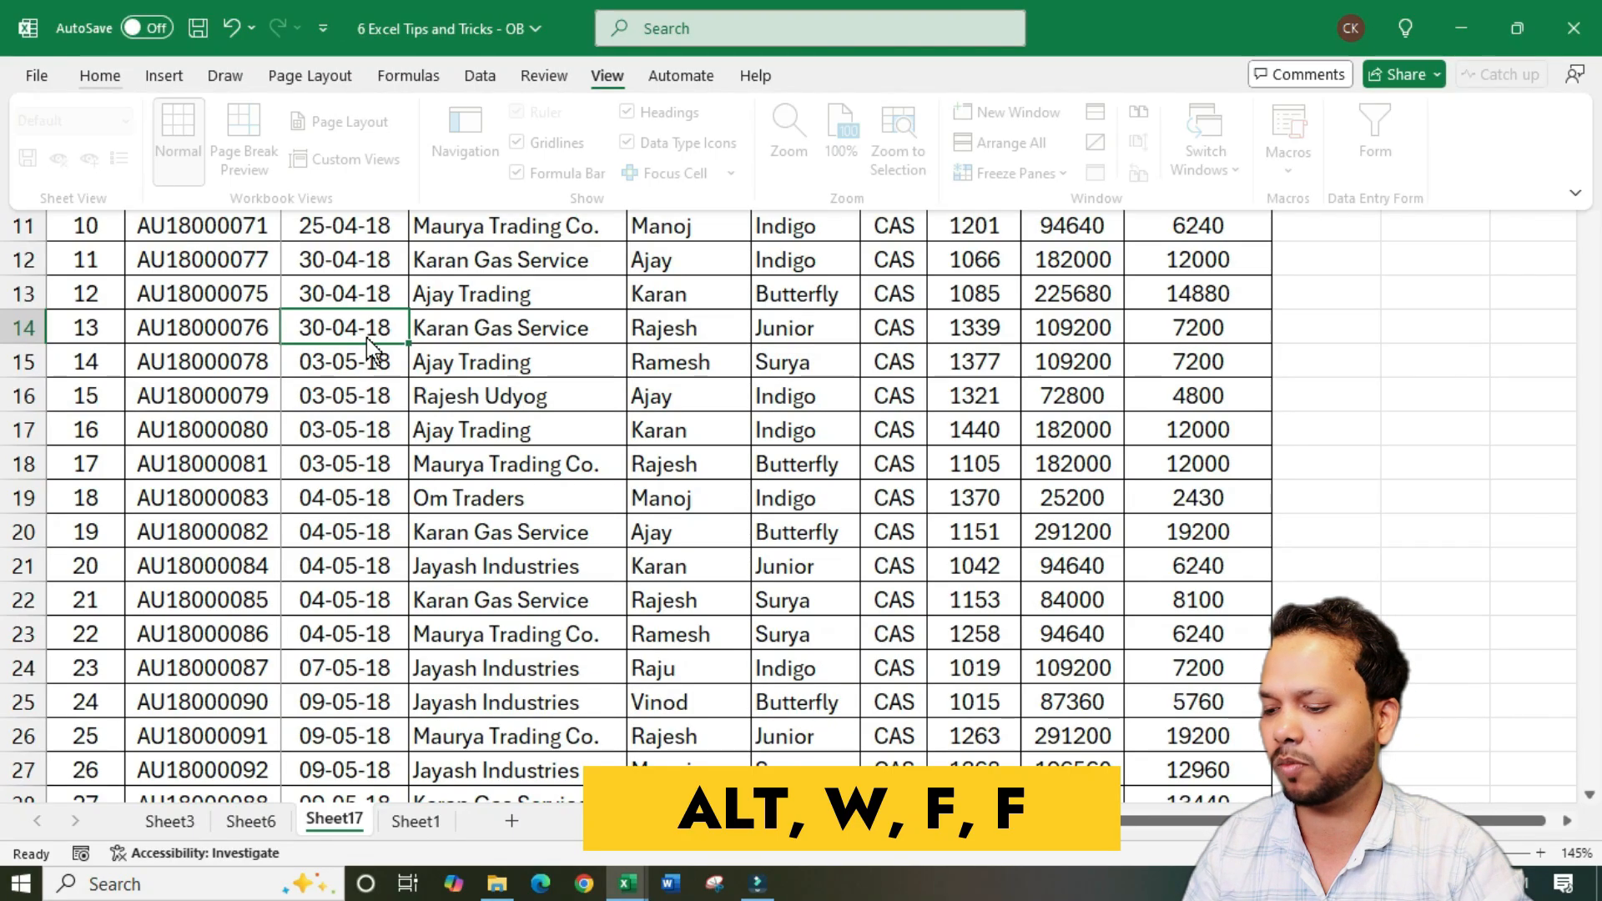
pyautogui.press('f')
pyautogui.press('f')
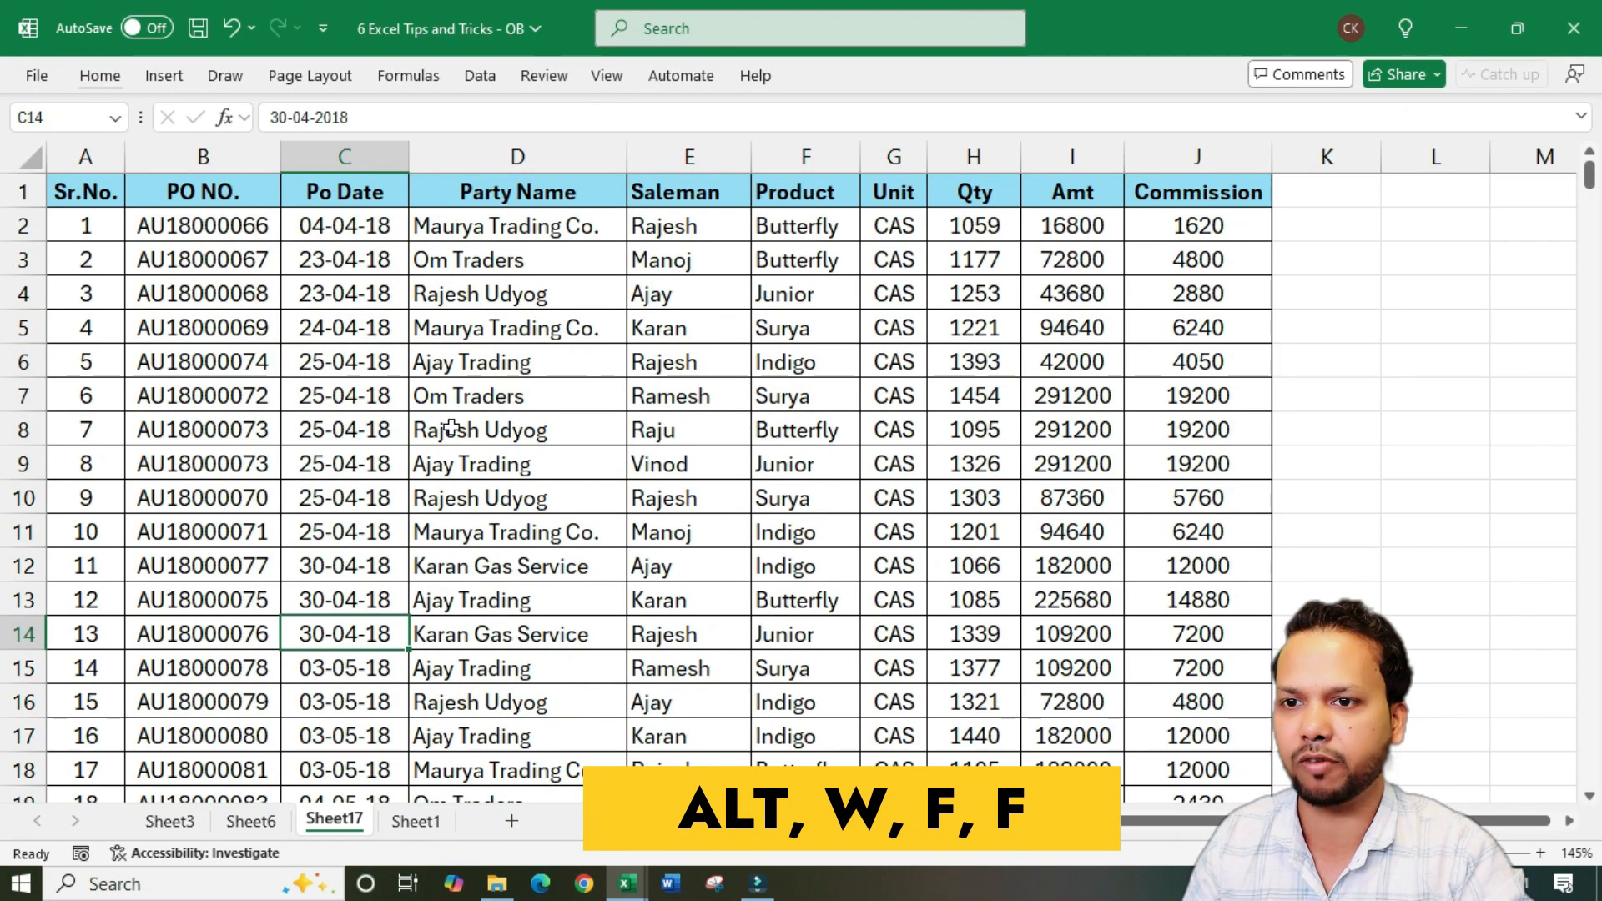
pyautogui.scroll(-5, 468, 483)
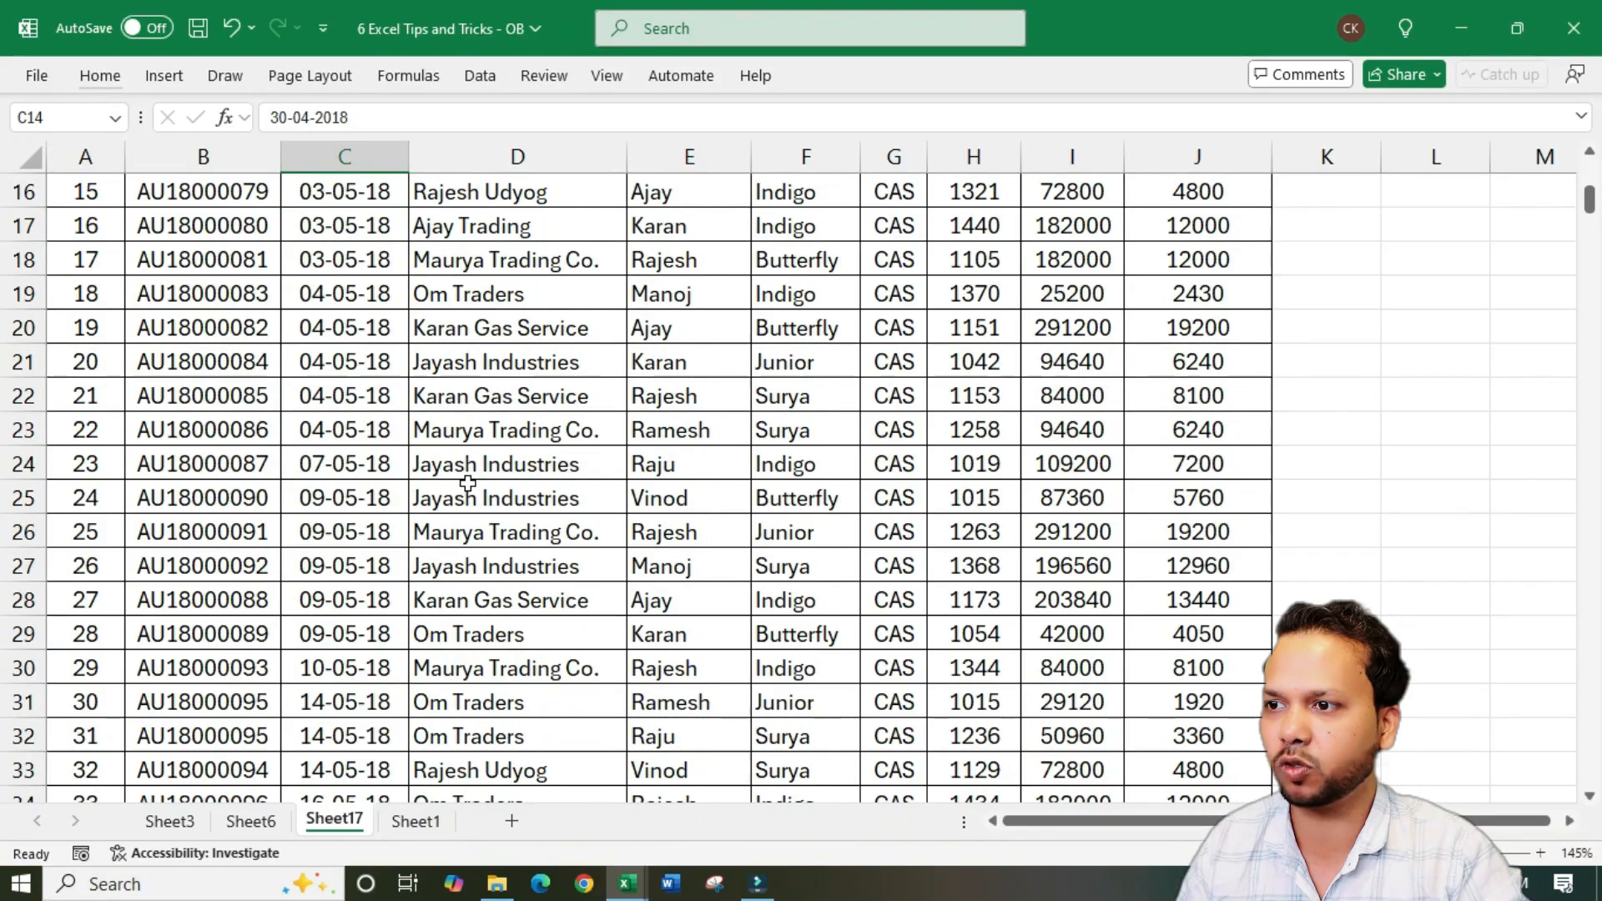
pyautogui.scroll(5, 468, 483)
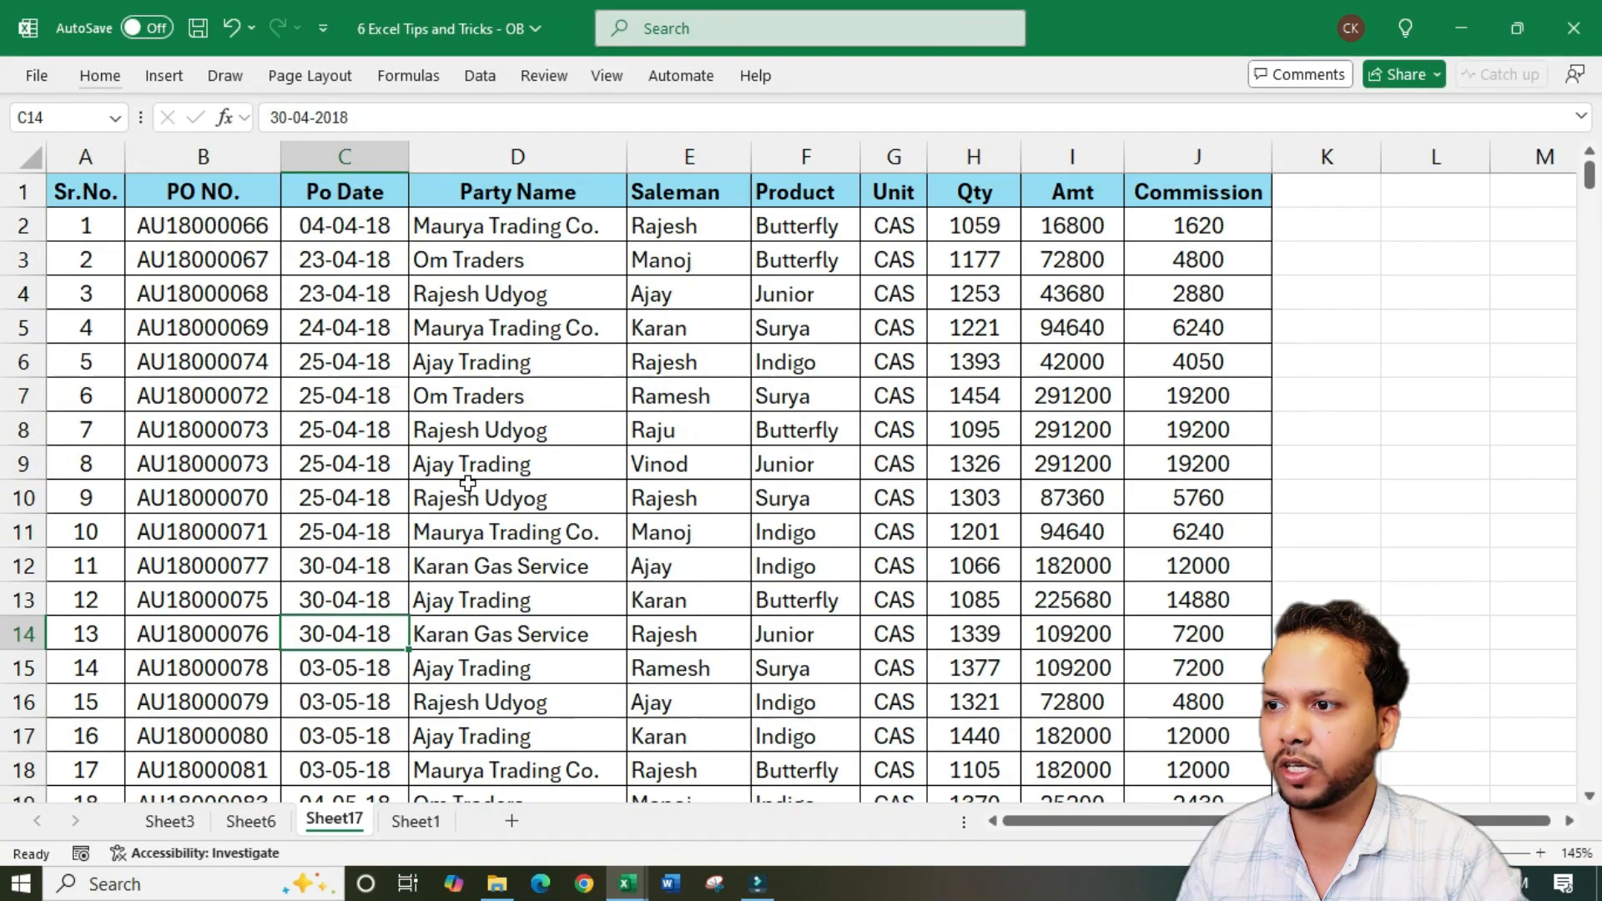
pyautogui.click(1568, 821)
pyautogui.moveTo(1516, 826); pyautogui.dragTo(1101, 822)
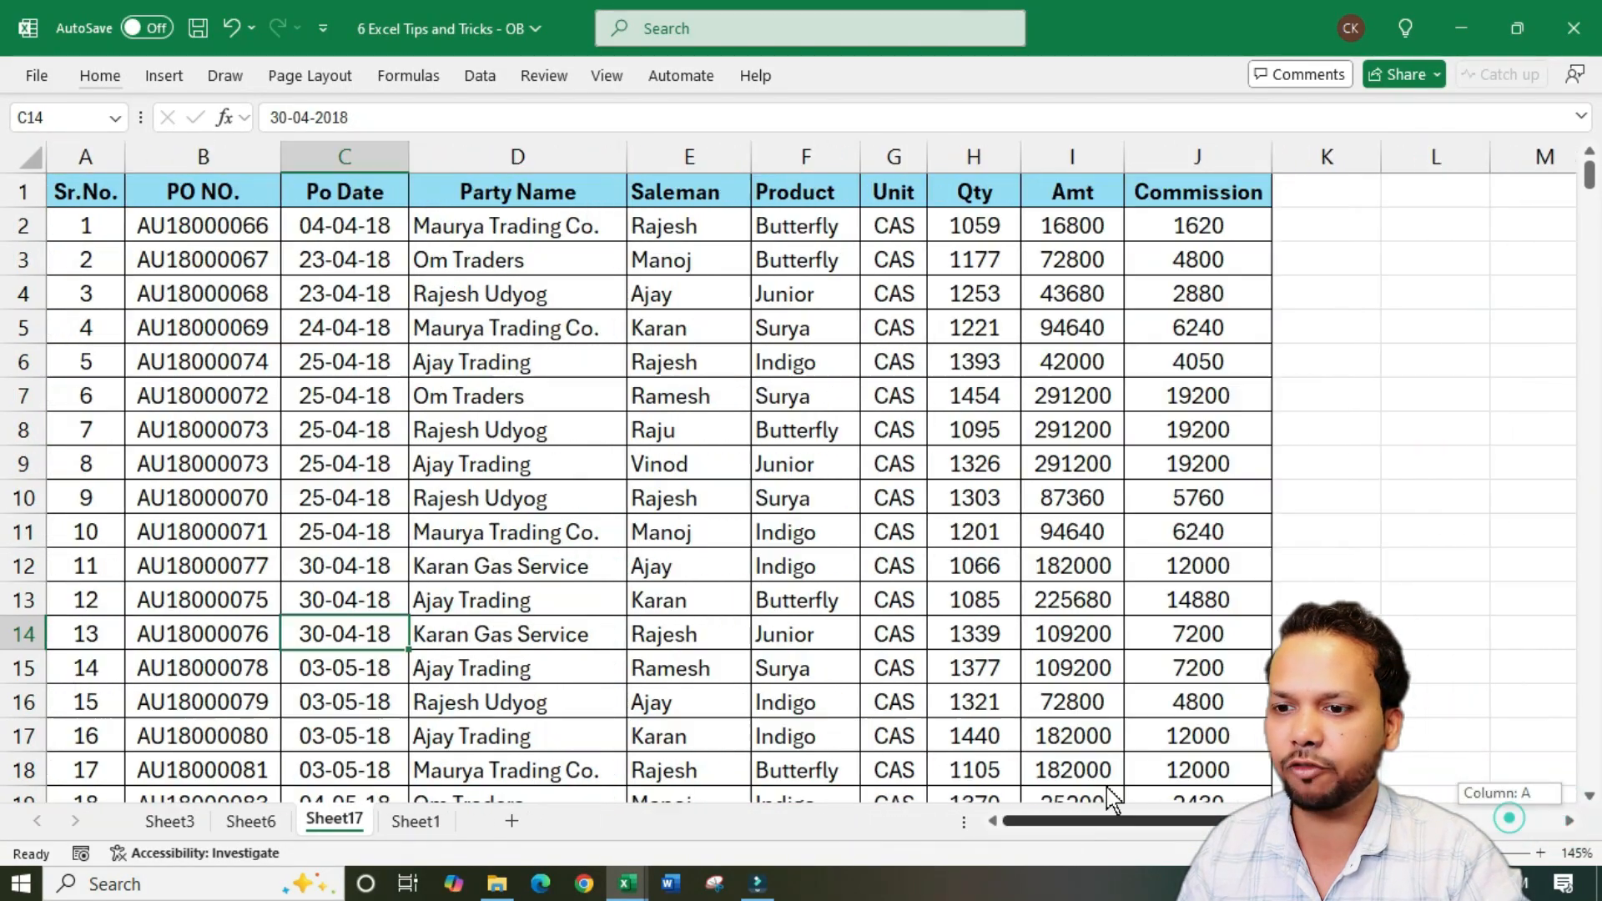
pyautogui.click(511, 461)
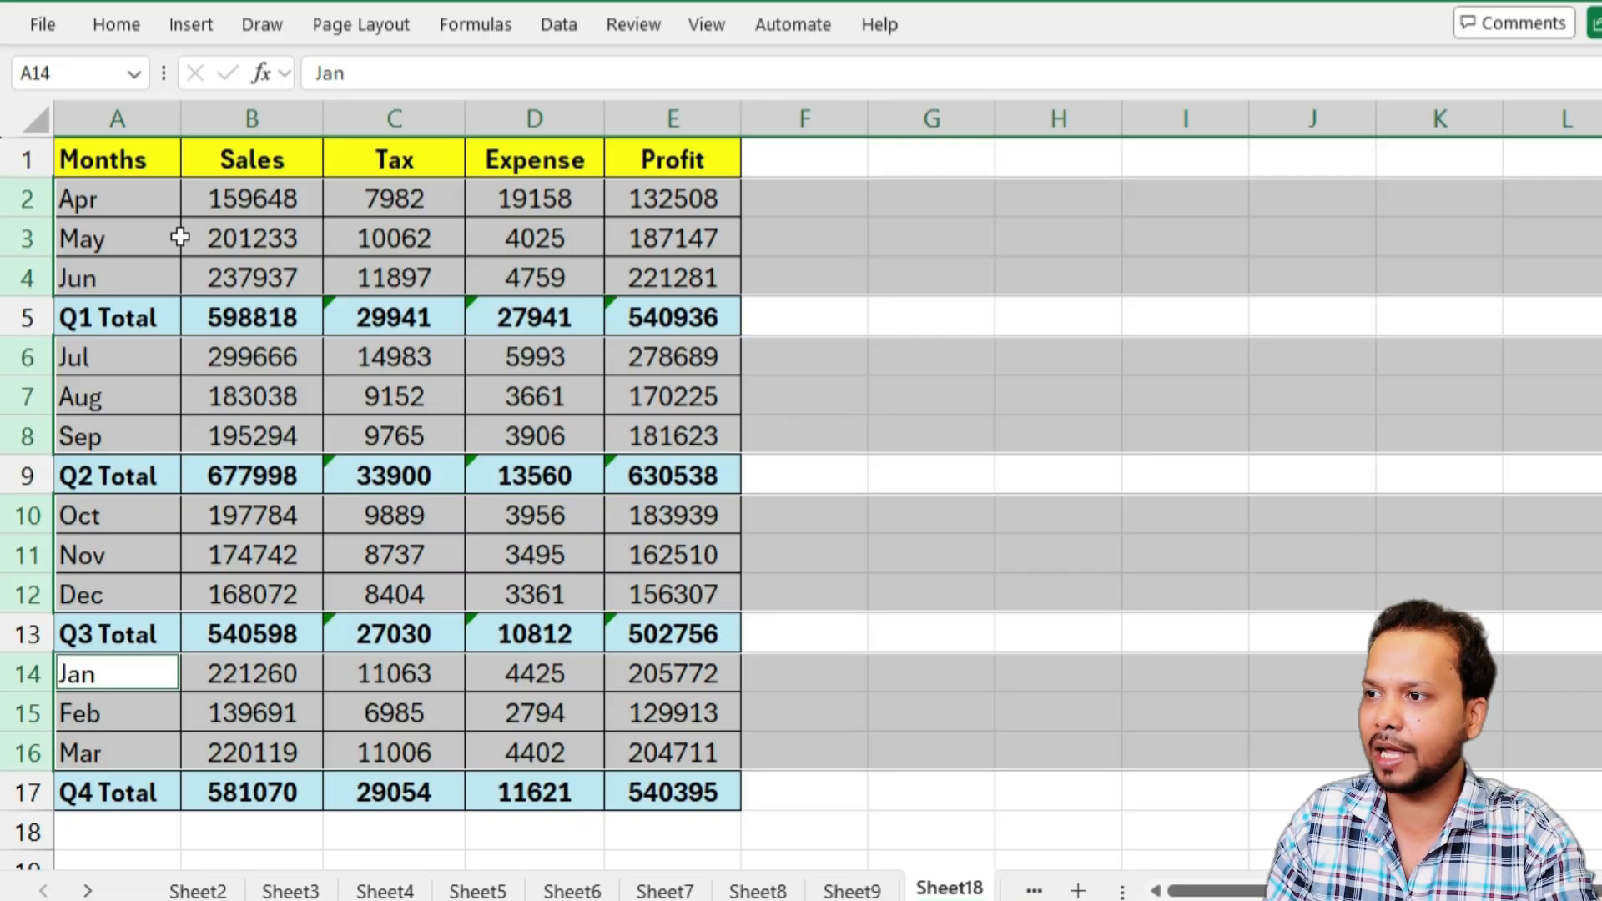
# Hide the selected monthly rows in Sheet18 so only the header and the quarterly total rows are displayed
pyautogui.rightClick(23, 238)
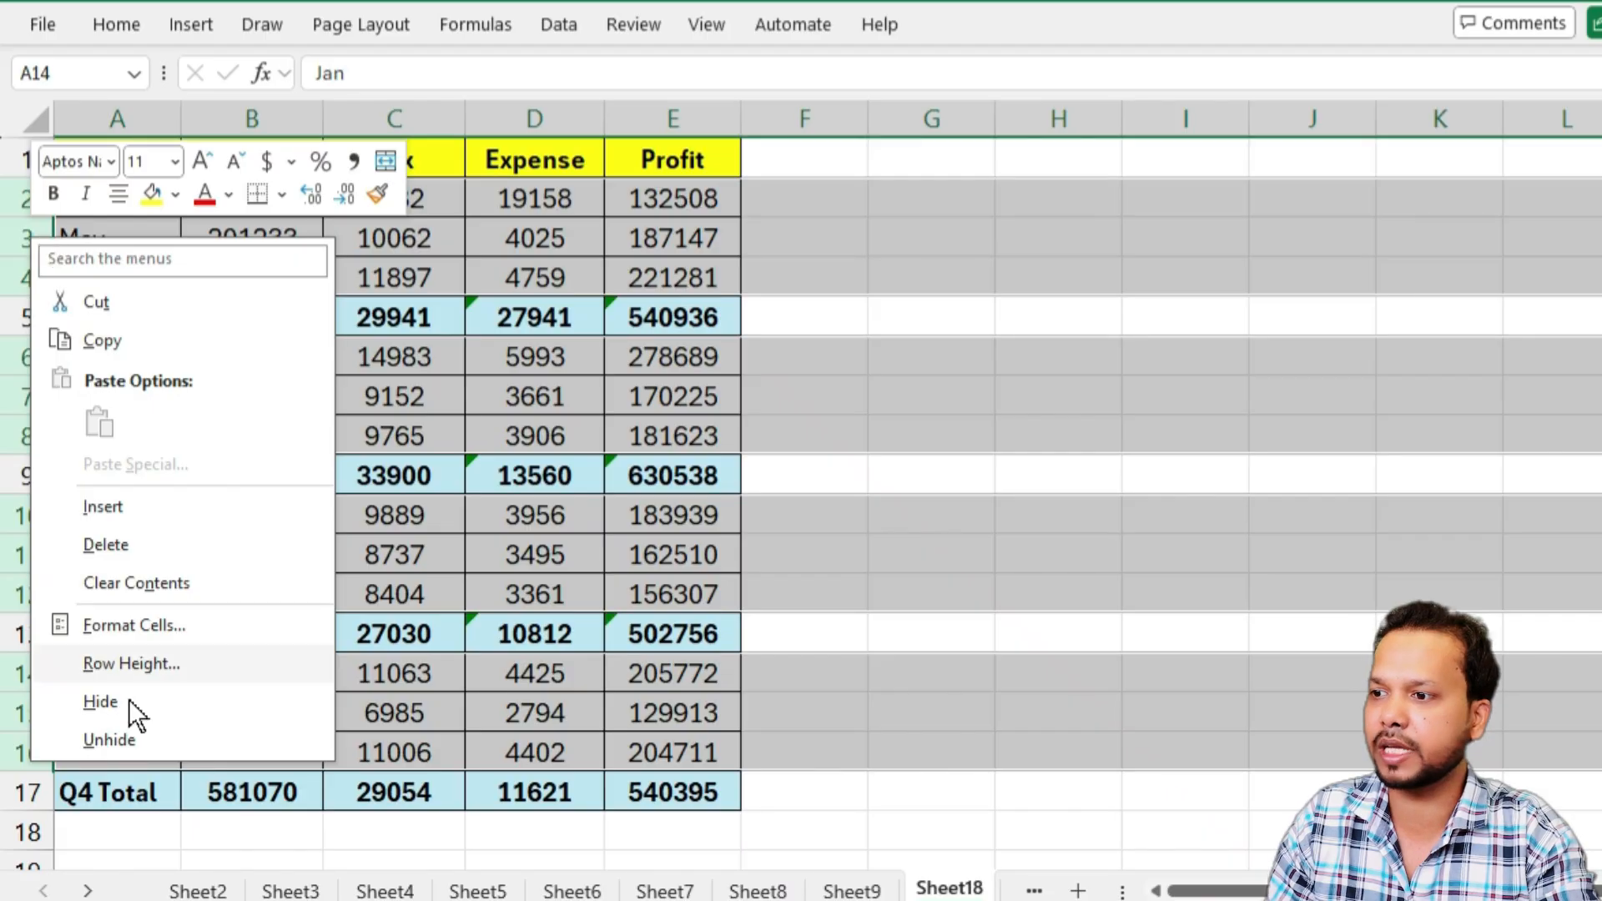
pyautogui.click(160, 703)
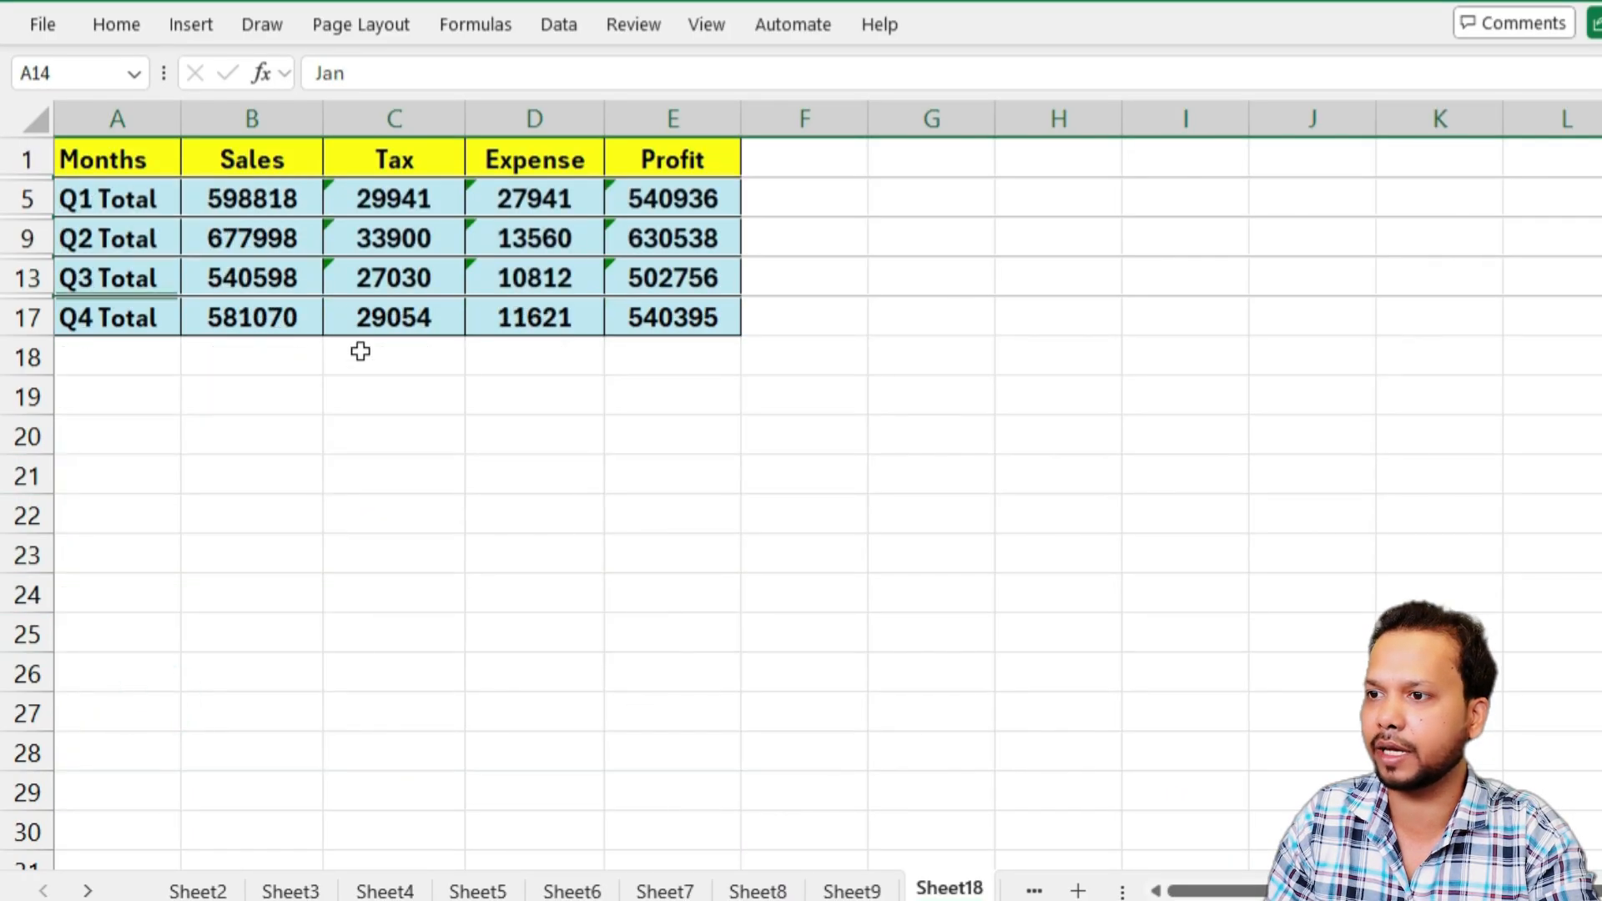
pyautogui.click(418, 334)
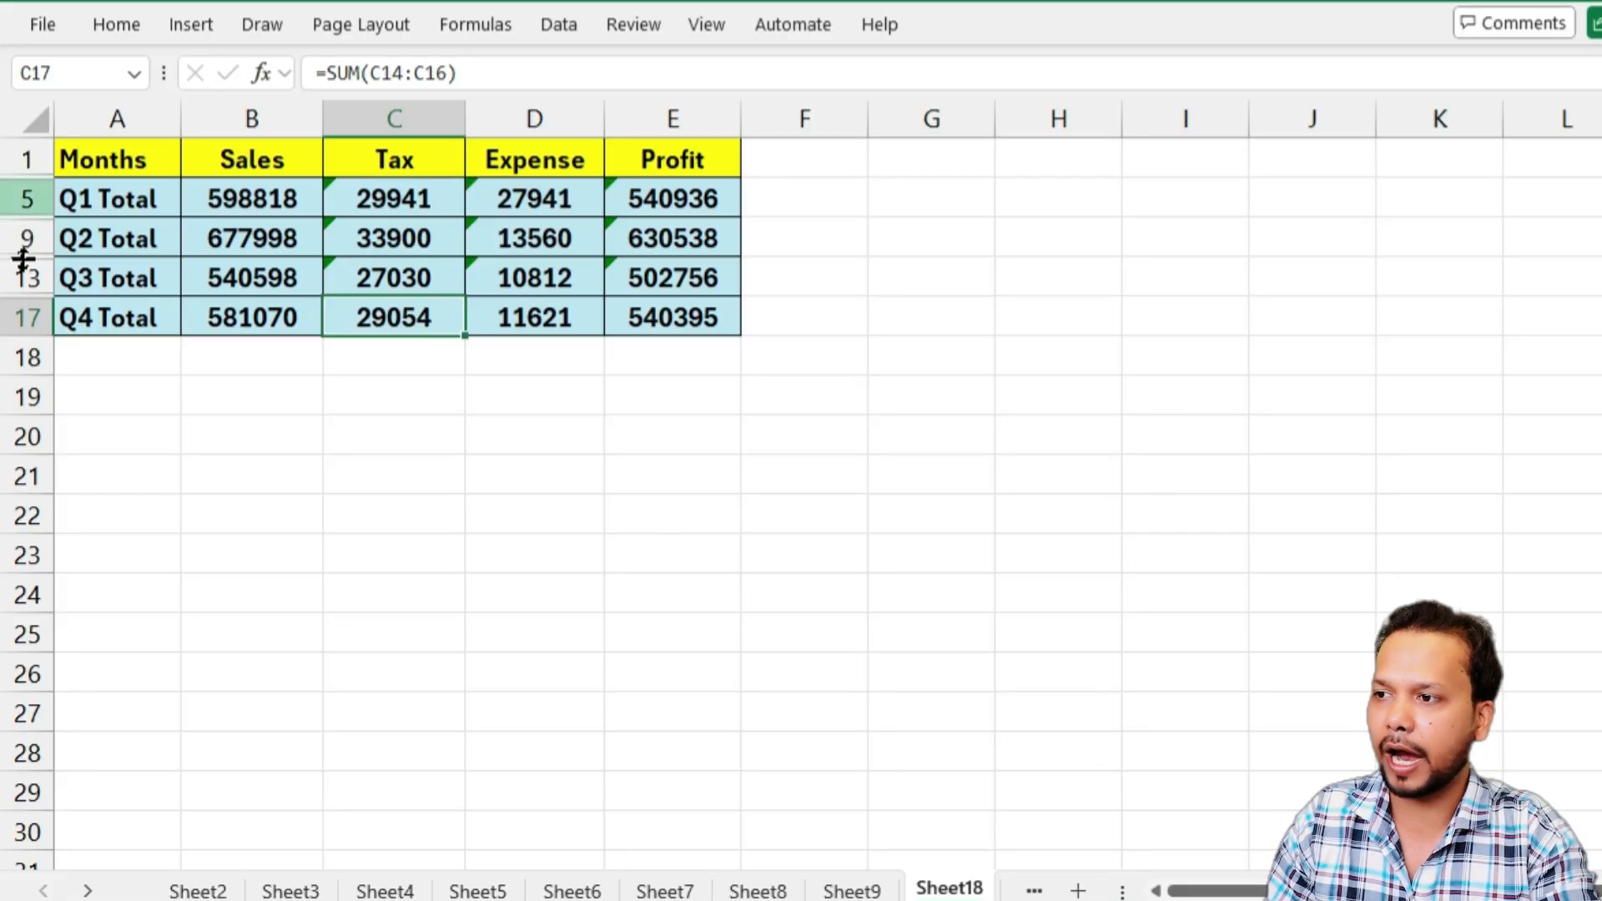
# Try to transfer only the displayed quarterly totals by copying range A1:E17 and pasting it into a new workbook
pyautogui.click(133, 316)
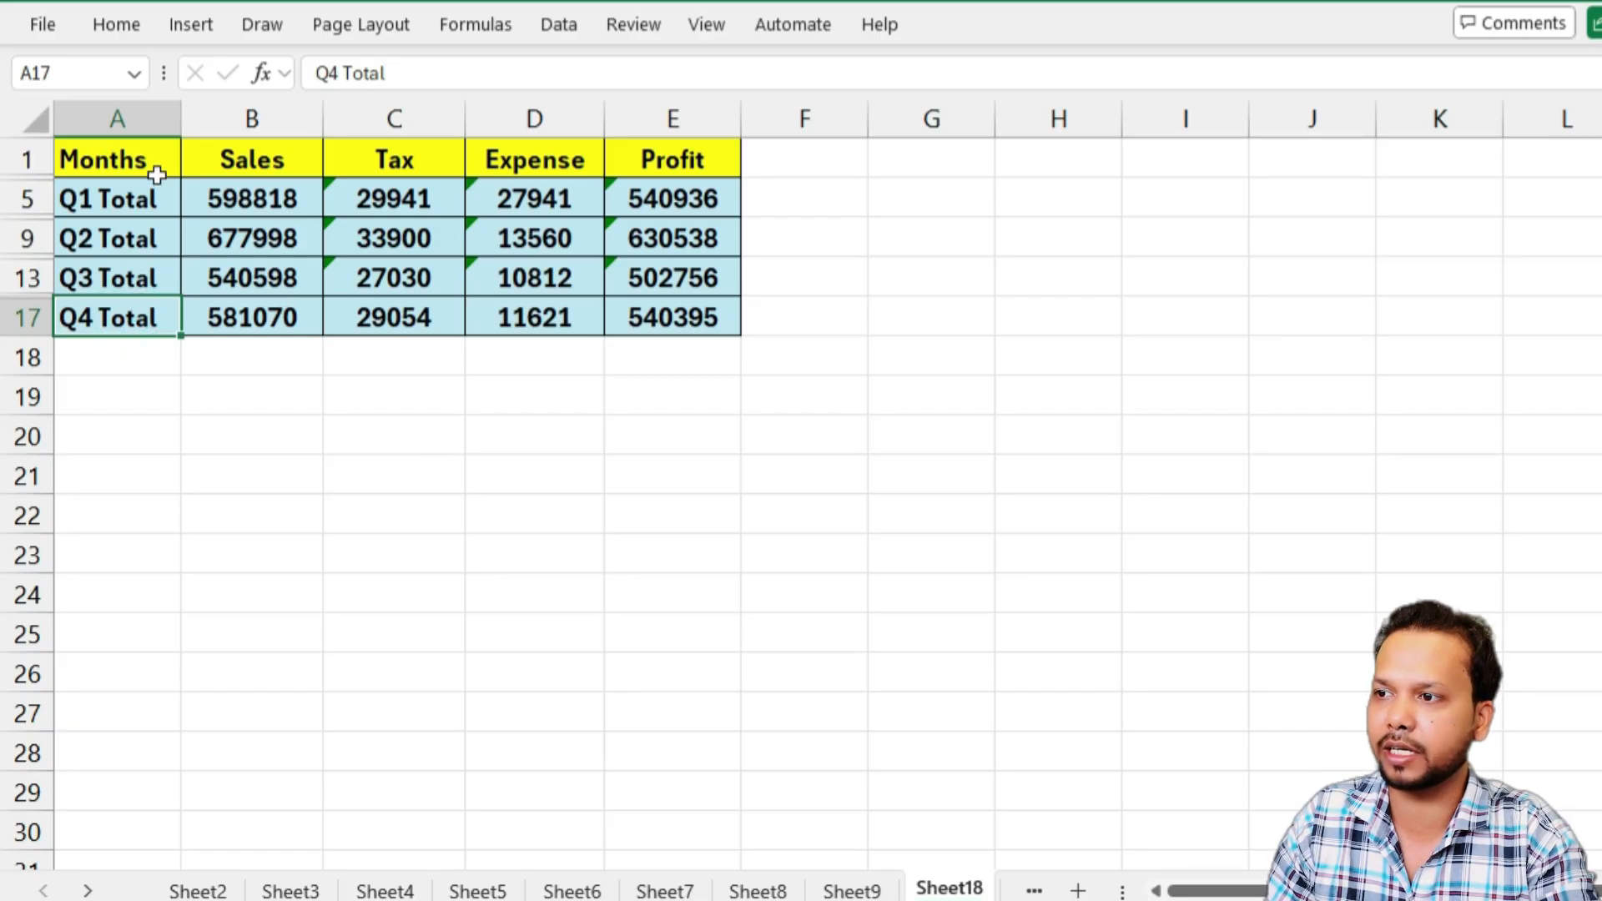
pyautogui.moveTo(121, 155); pyautogui.dragTo(673, 317)
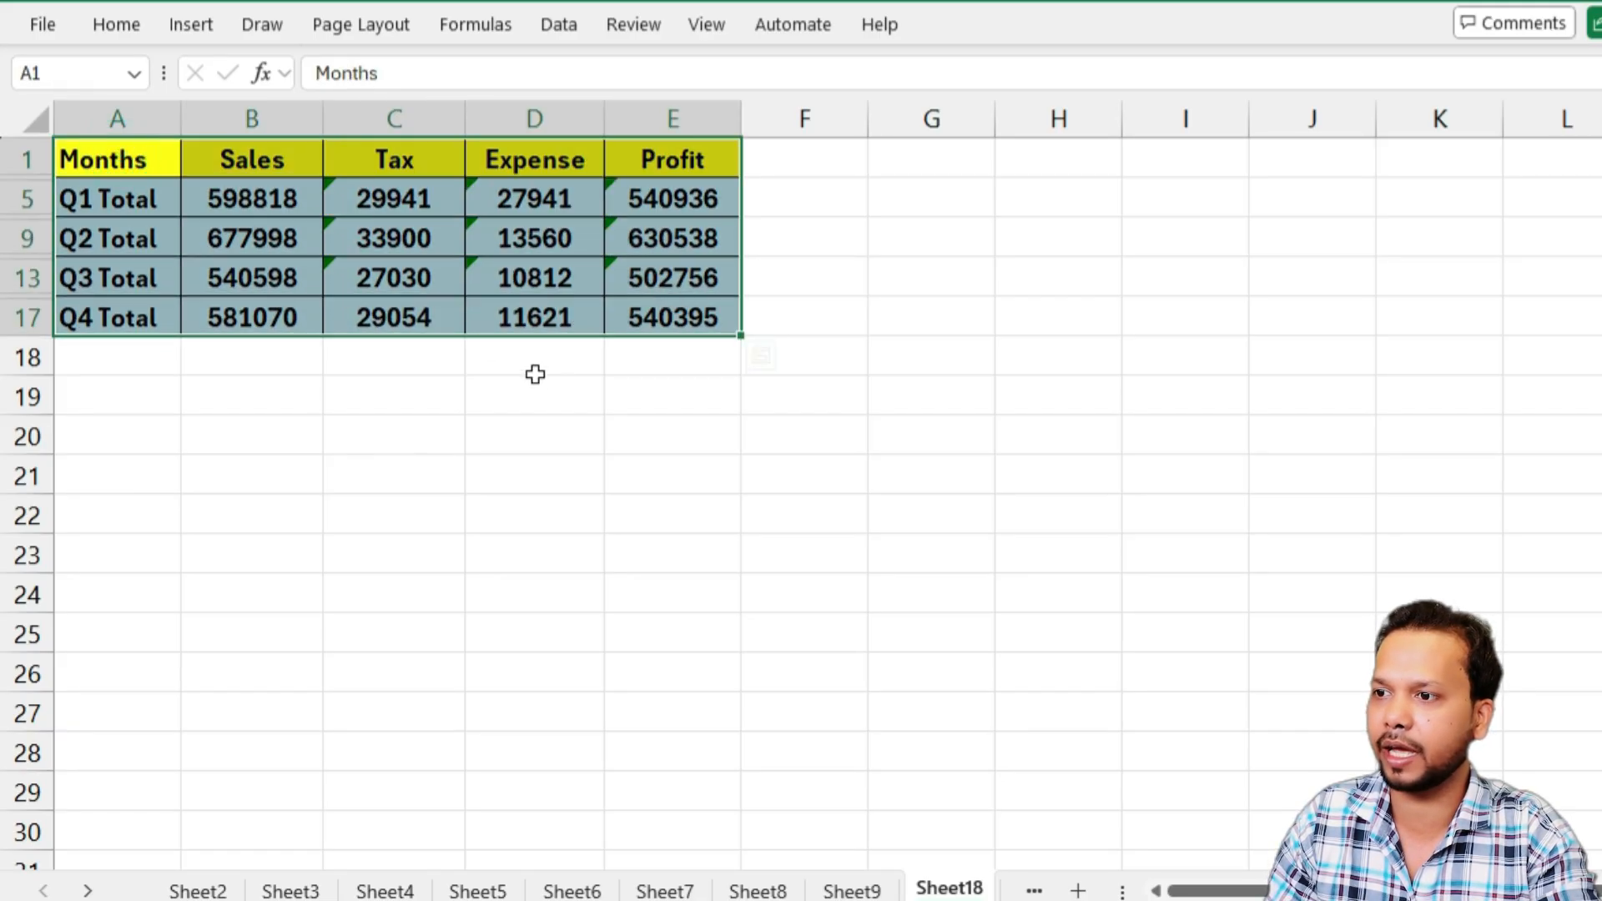
pyautogui.hotkey('ctrl', 'c')
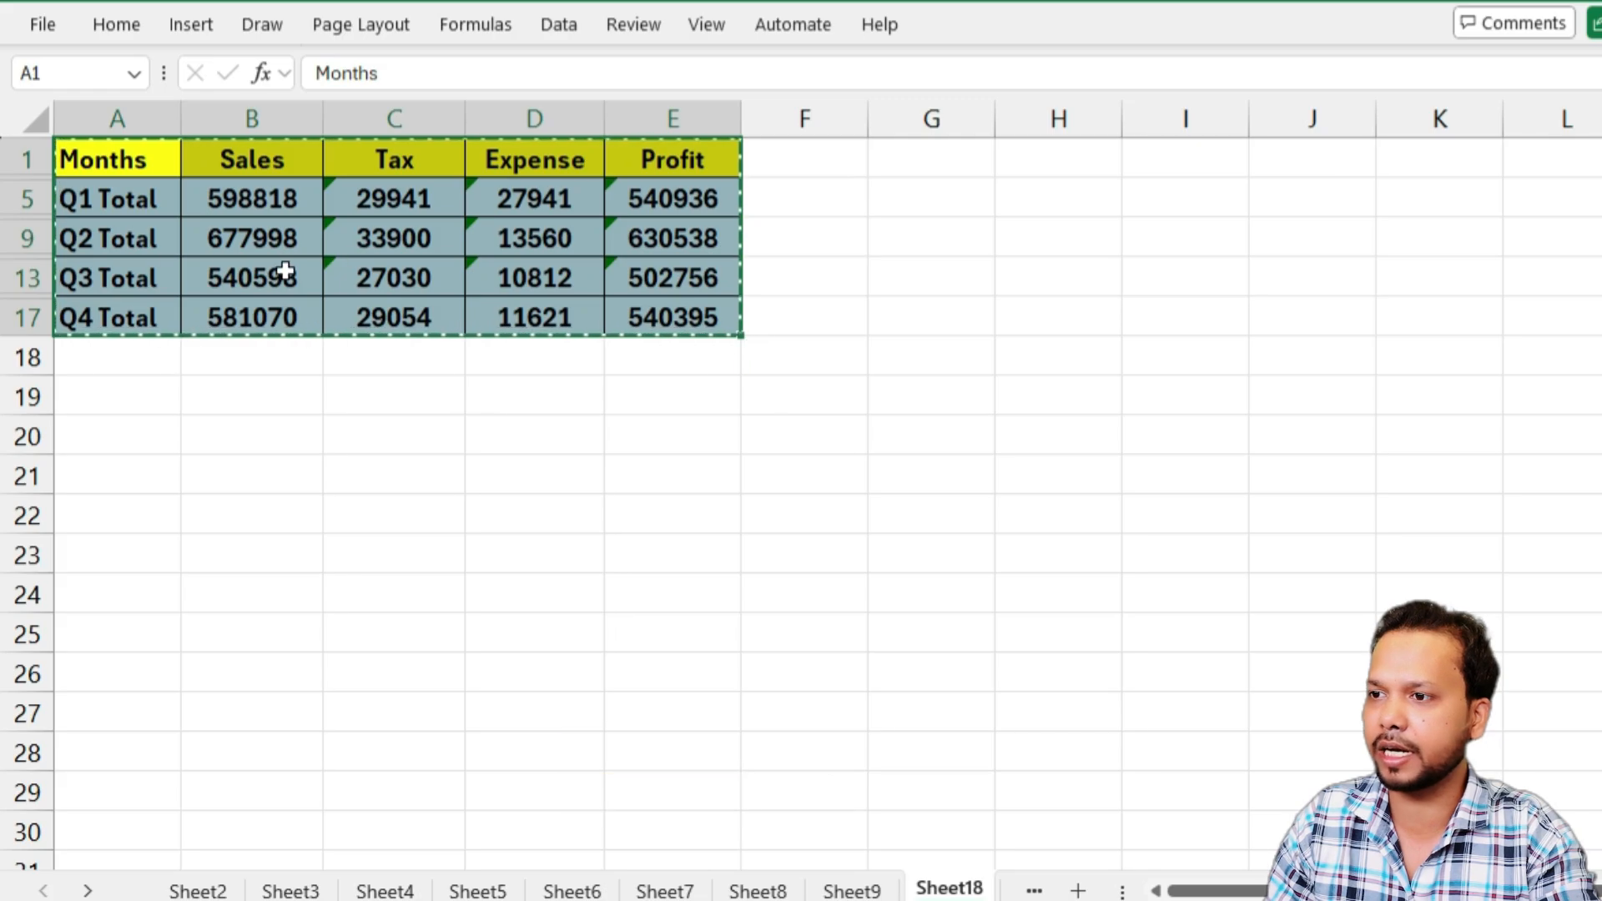
pyautogui.hotkey('ctrl', 'n')
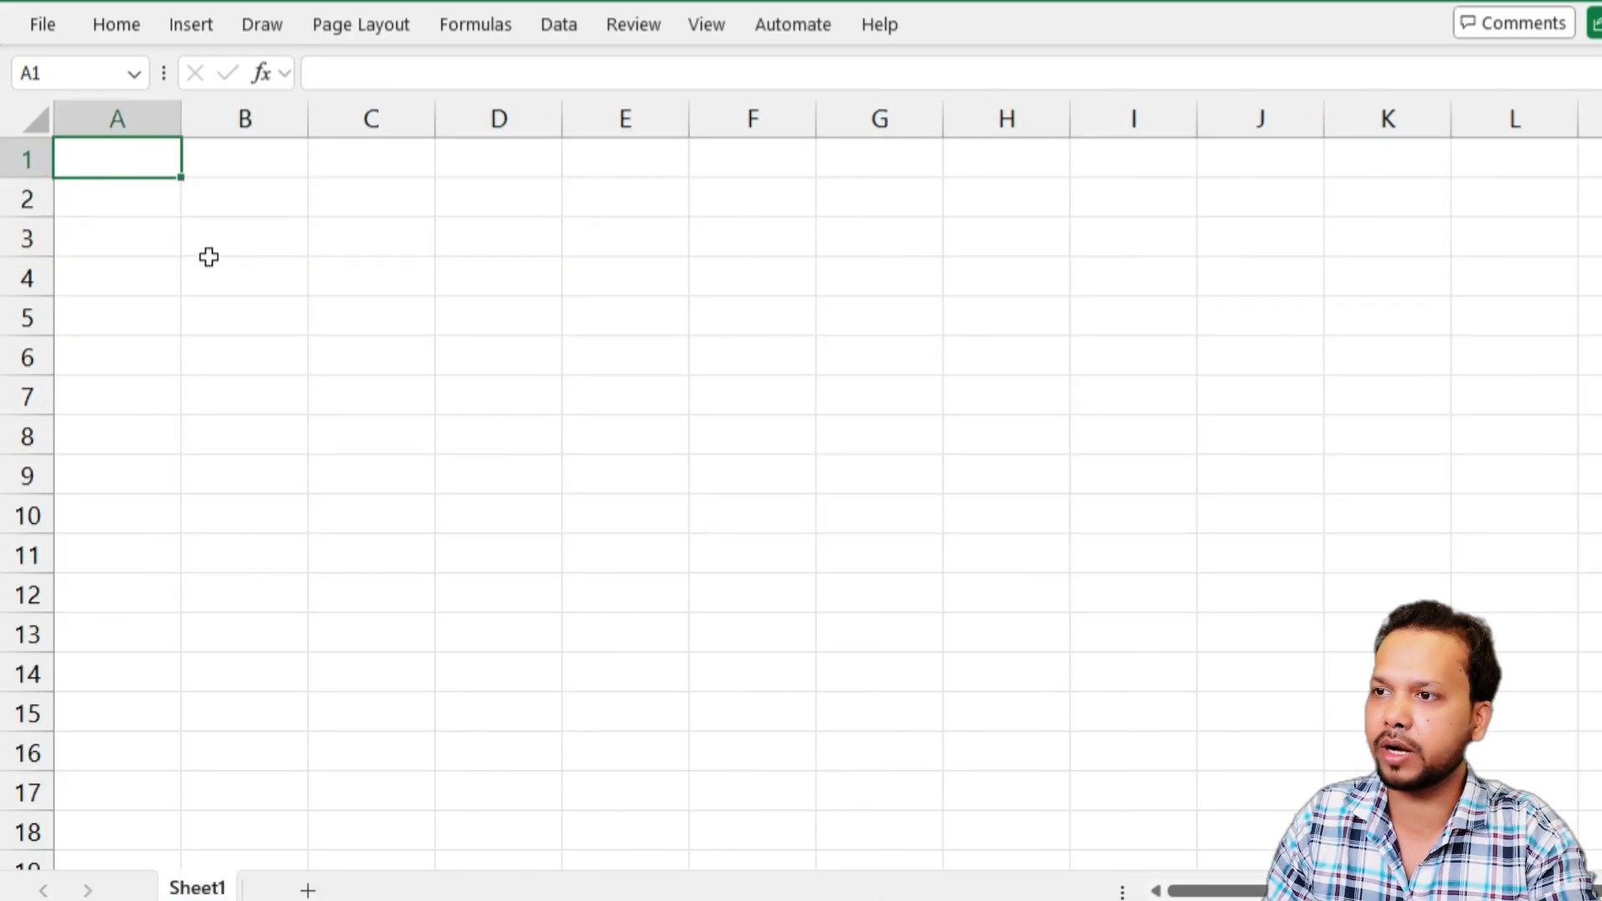
pyautogui.hotkey('ctrl', 'v')
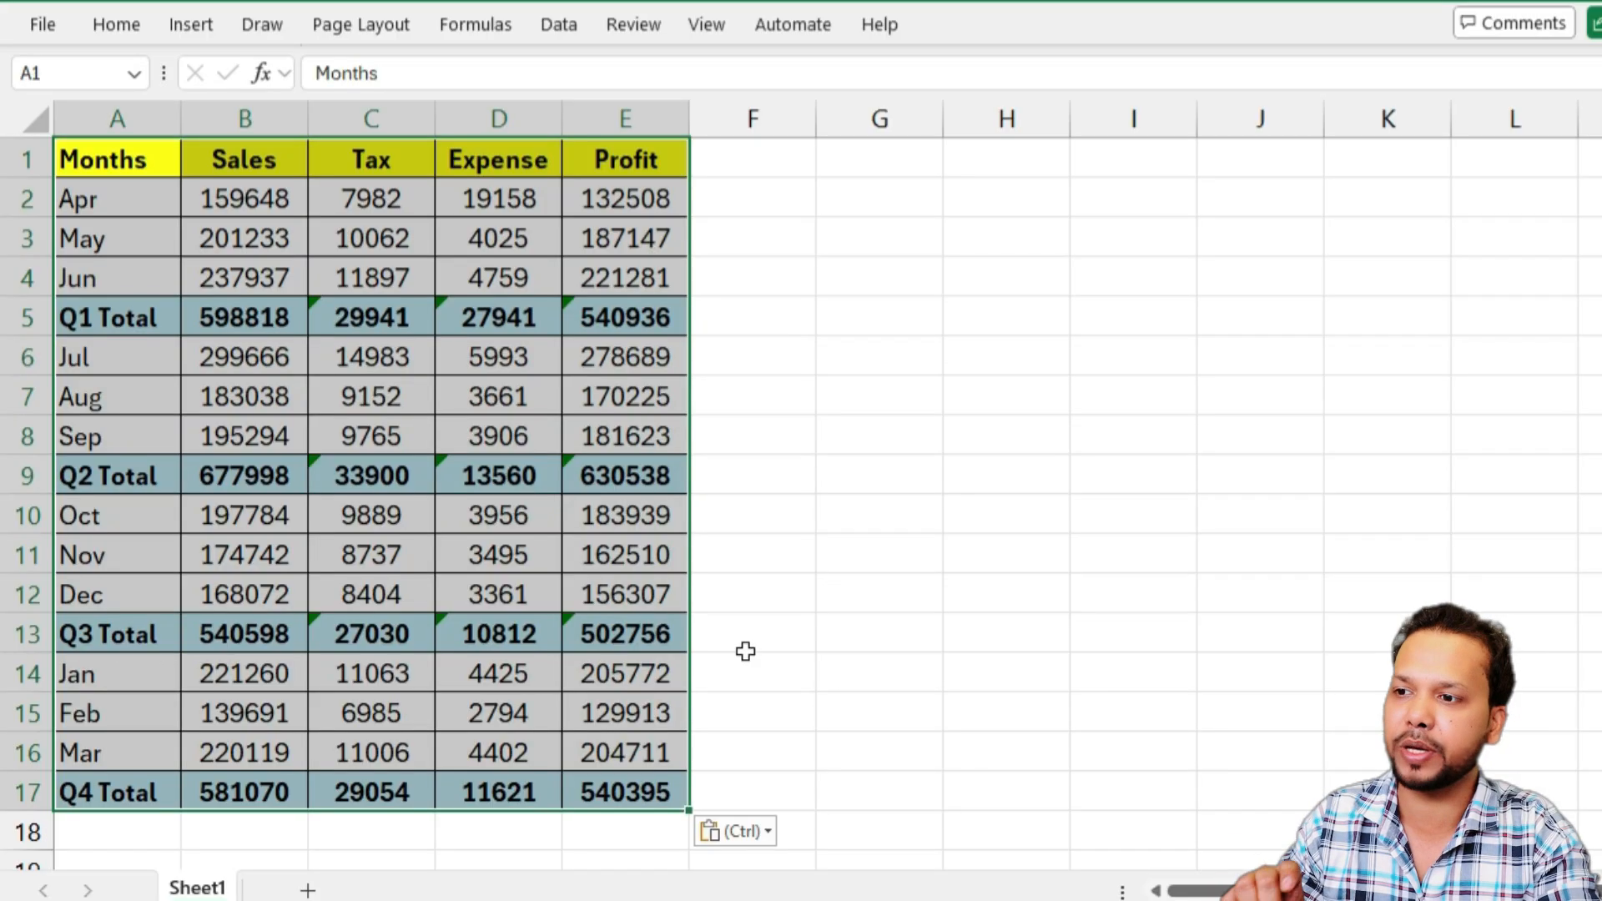
# Delete rows 1 to 18 with the pasted data from the new workbook
pyautogui.click(99, 170)
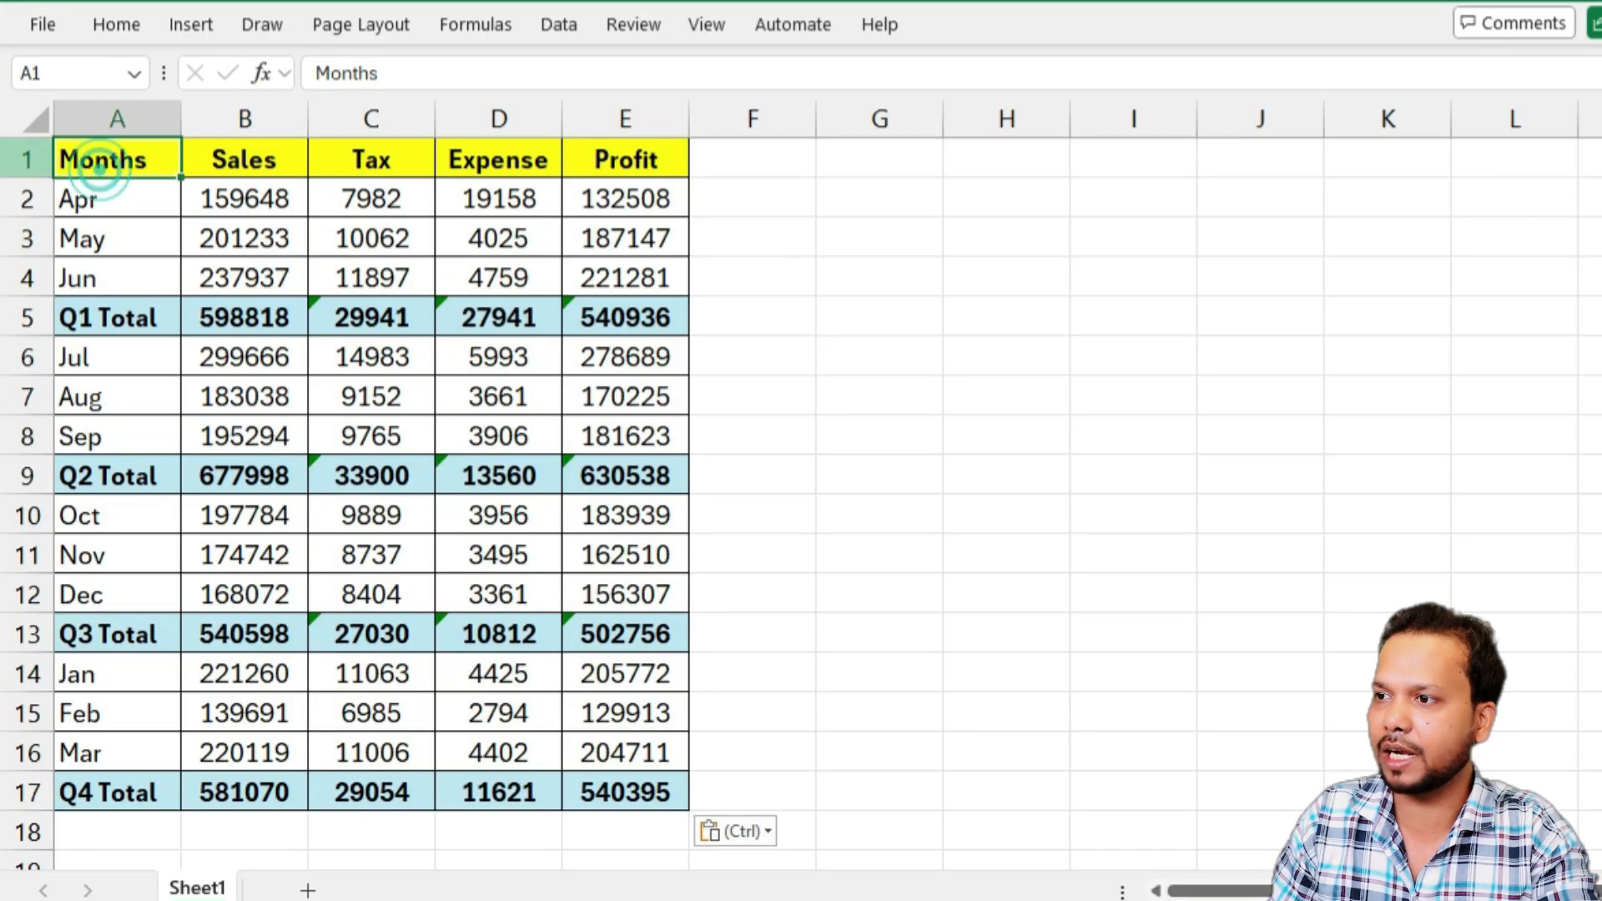
pyautogui.moveTo(34, 161); pyautogui.dragTo(36, 832)
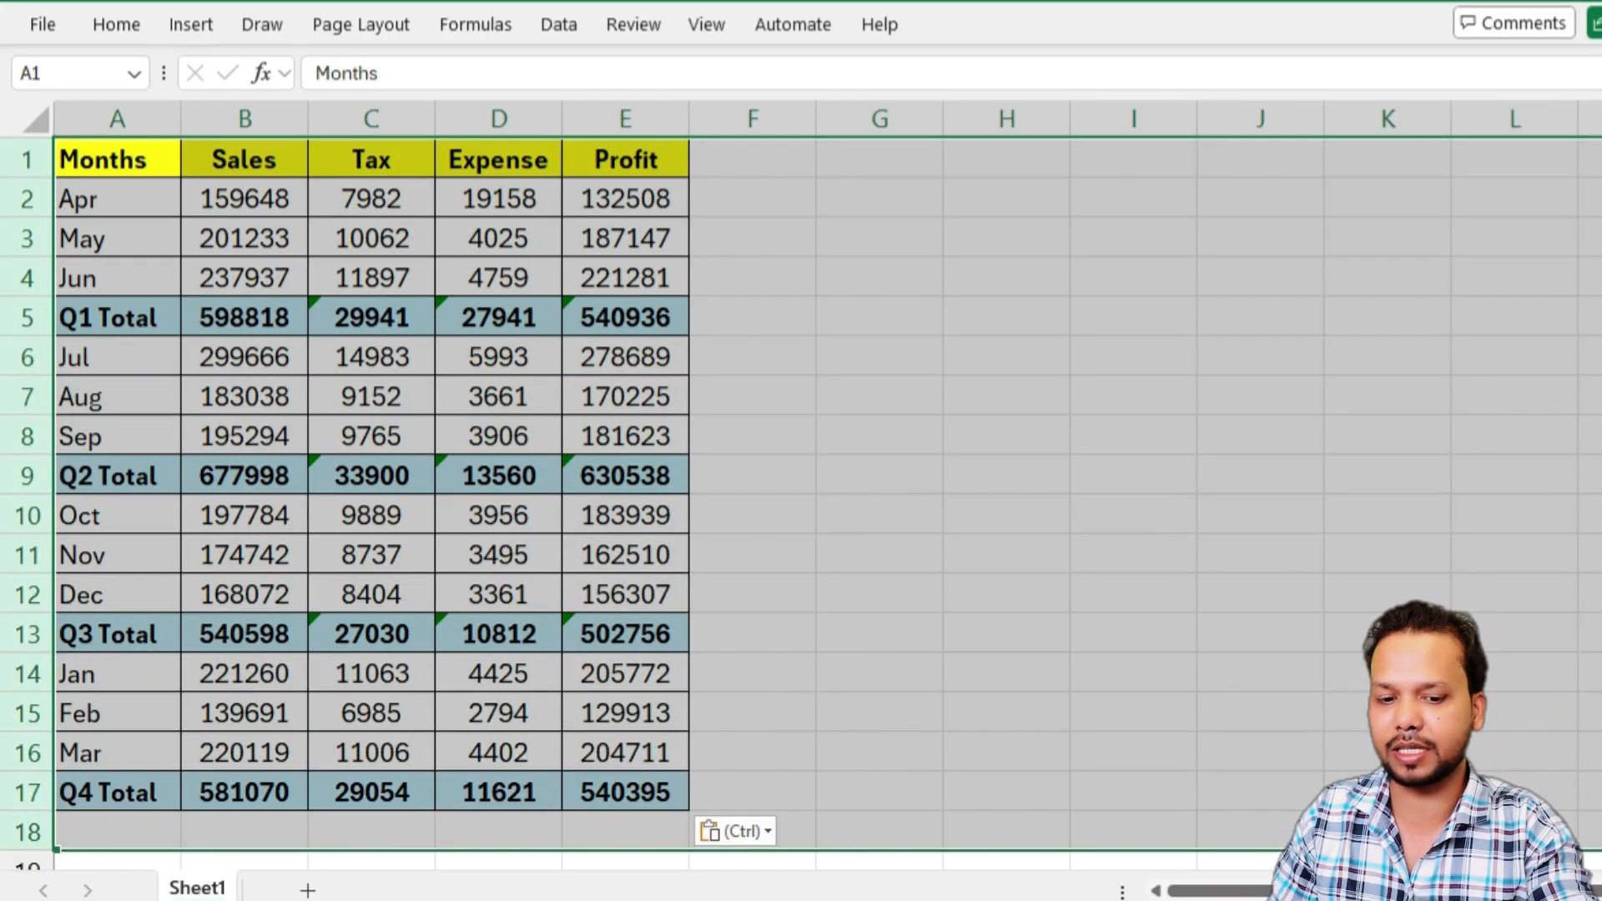
pyautogui.hotkey('ctrl', '-')
pyautogui.click(162, 167)
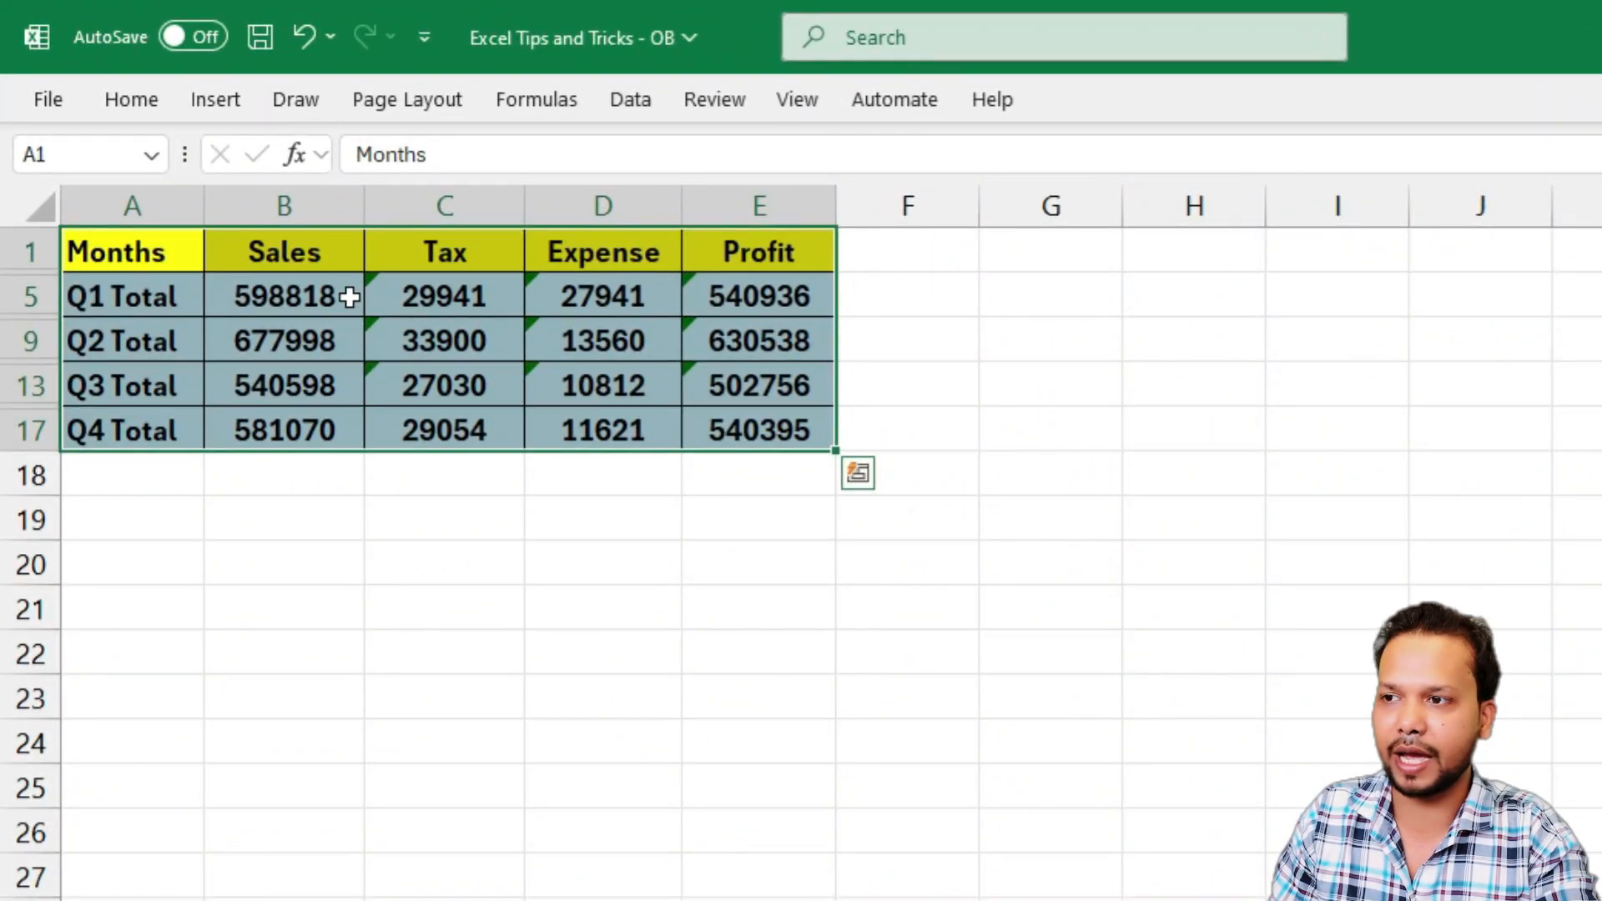
# Copy only the visible cells of range A1:E17 in the quarterly summary and paste them at A1 of a new workbook
pyautogui.click(304, 251)
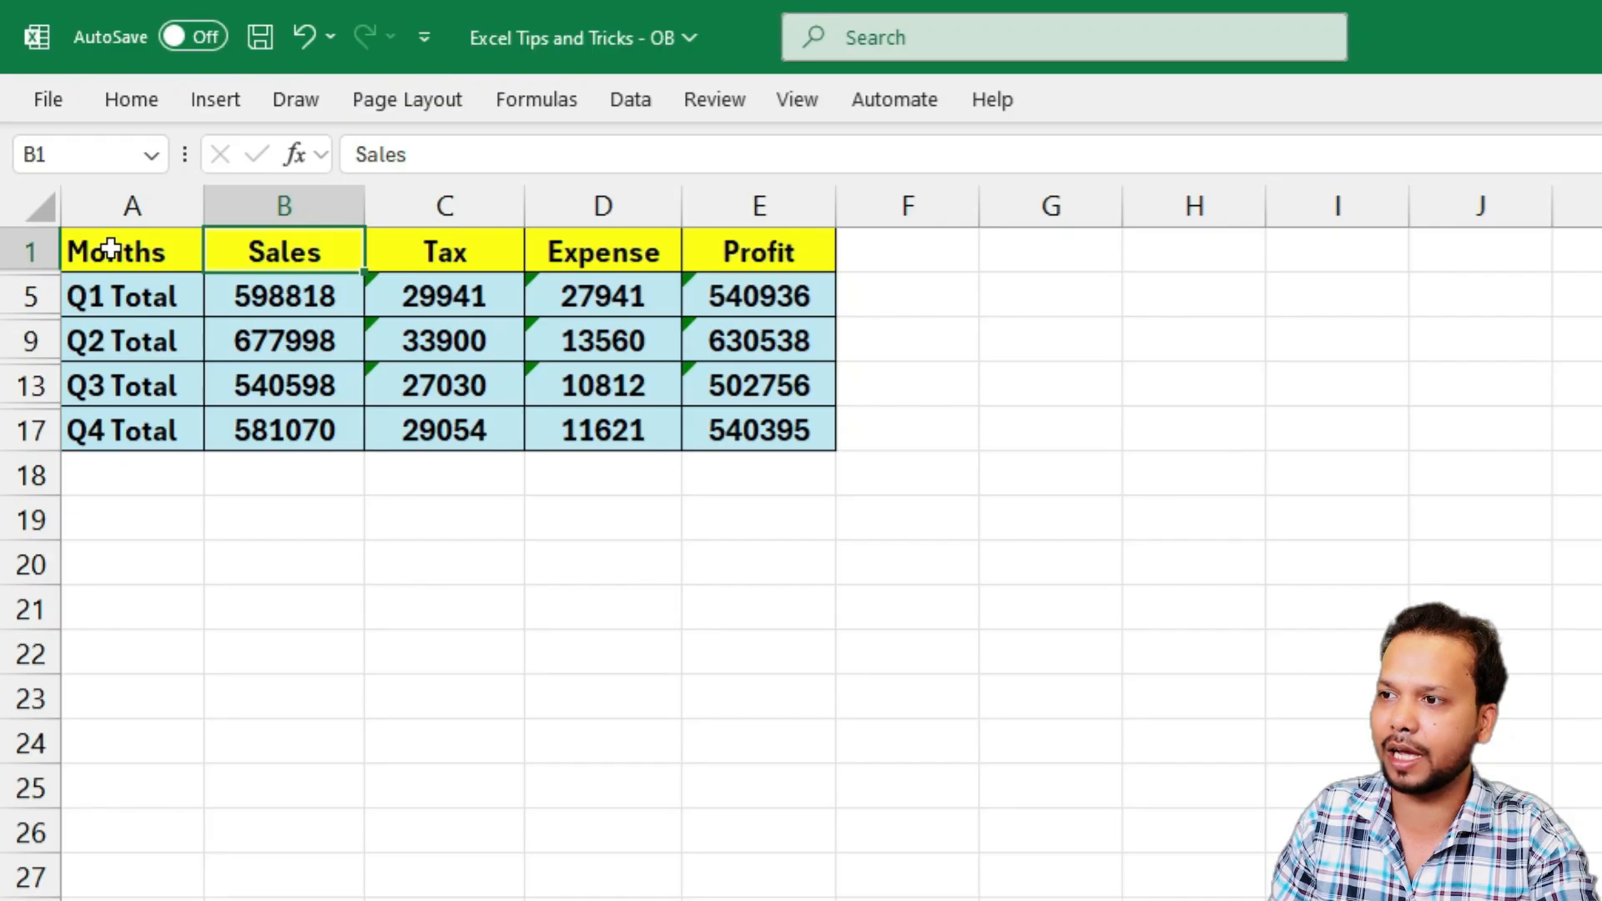
pyautogui.moveTo(111, 249); pyautogui.dragTo(761, 422)
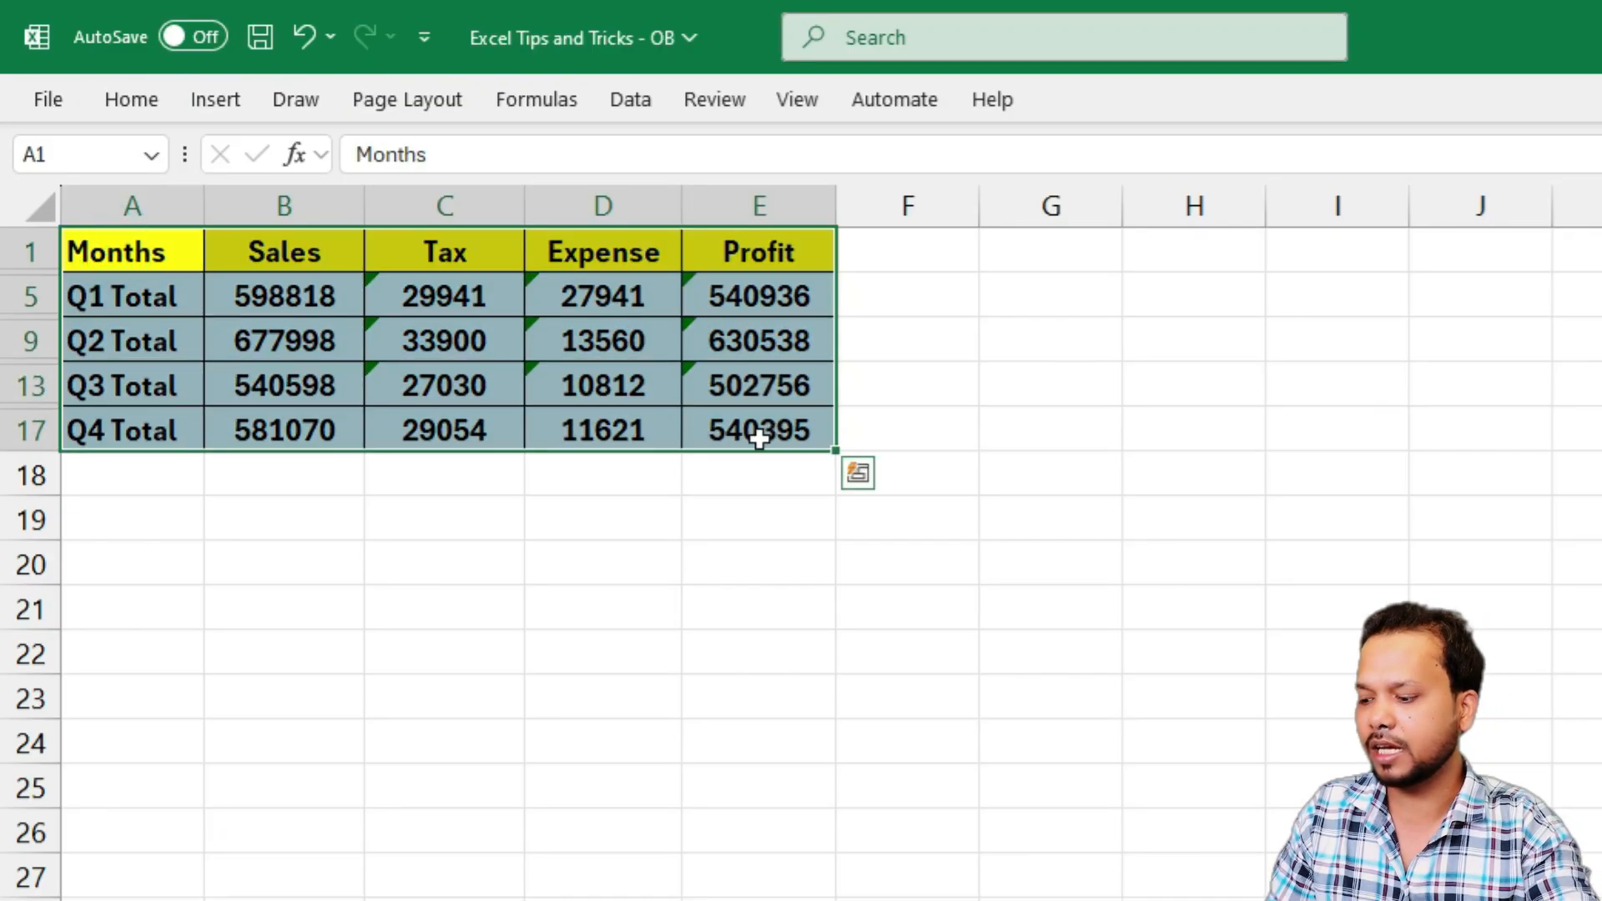
pyautogui.hotkey('alt', ';')
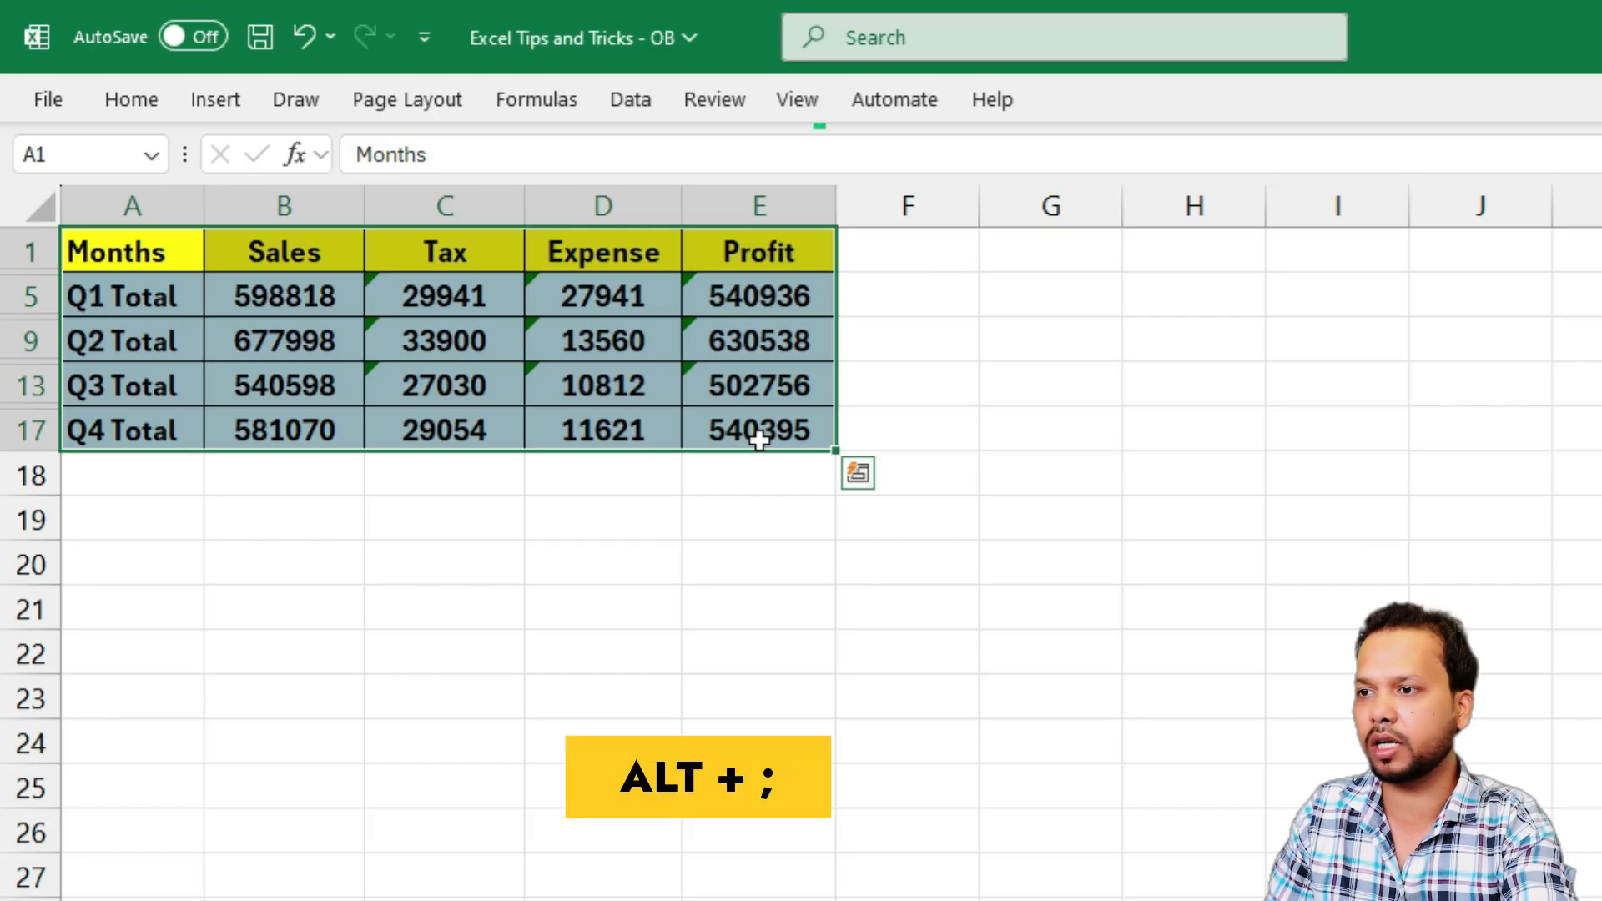
pyautogui.hotkey('ctrl', 'c')
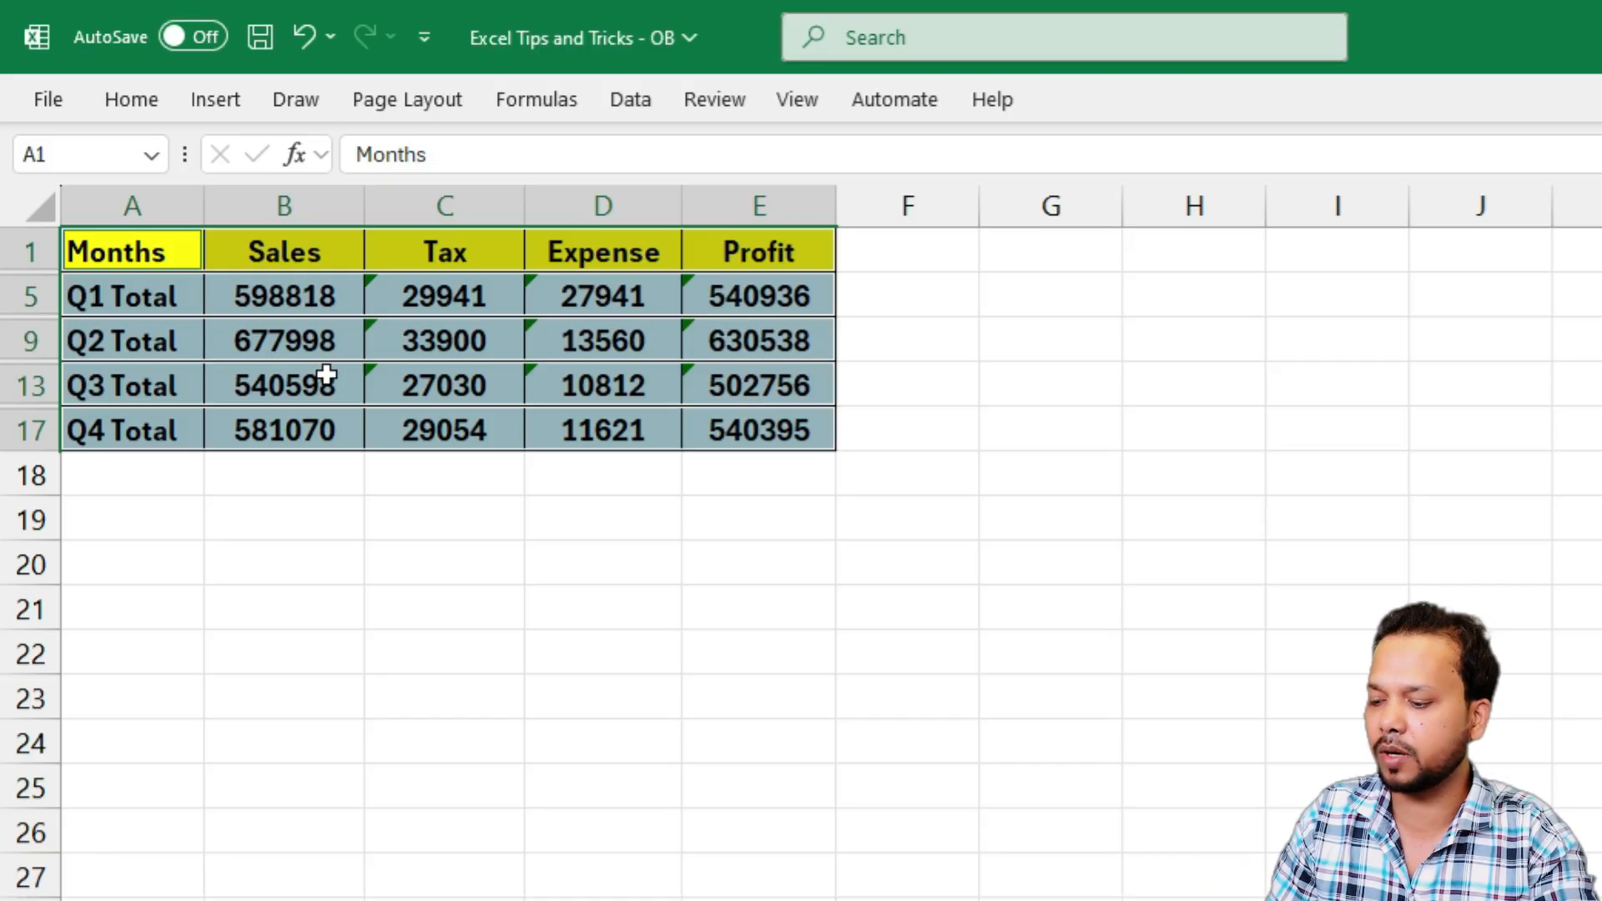
pyautogui.hotkey('ctrl', 'c')
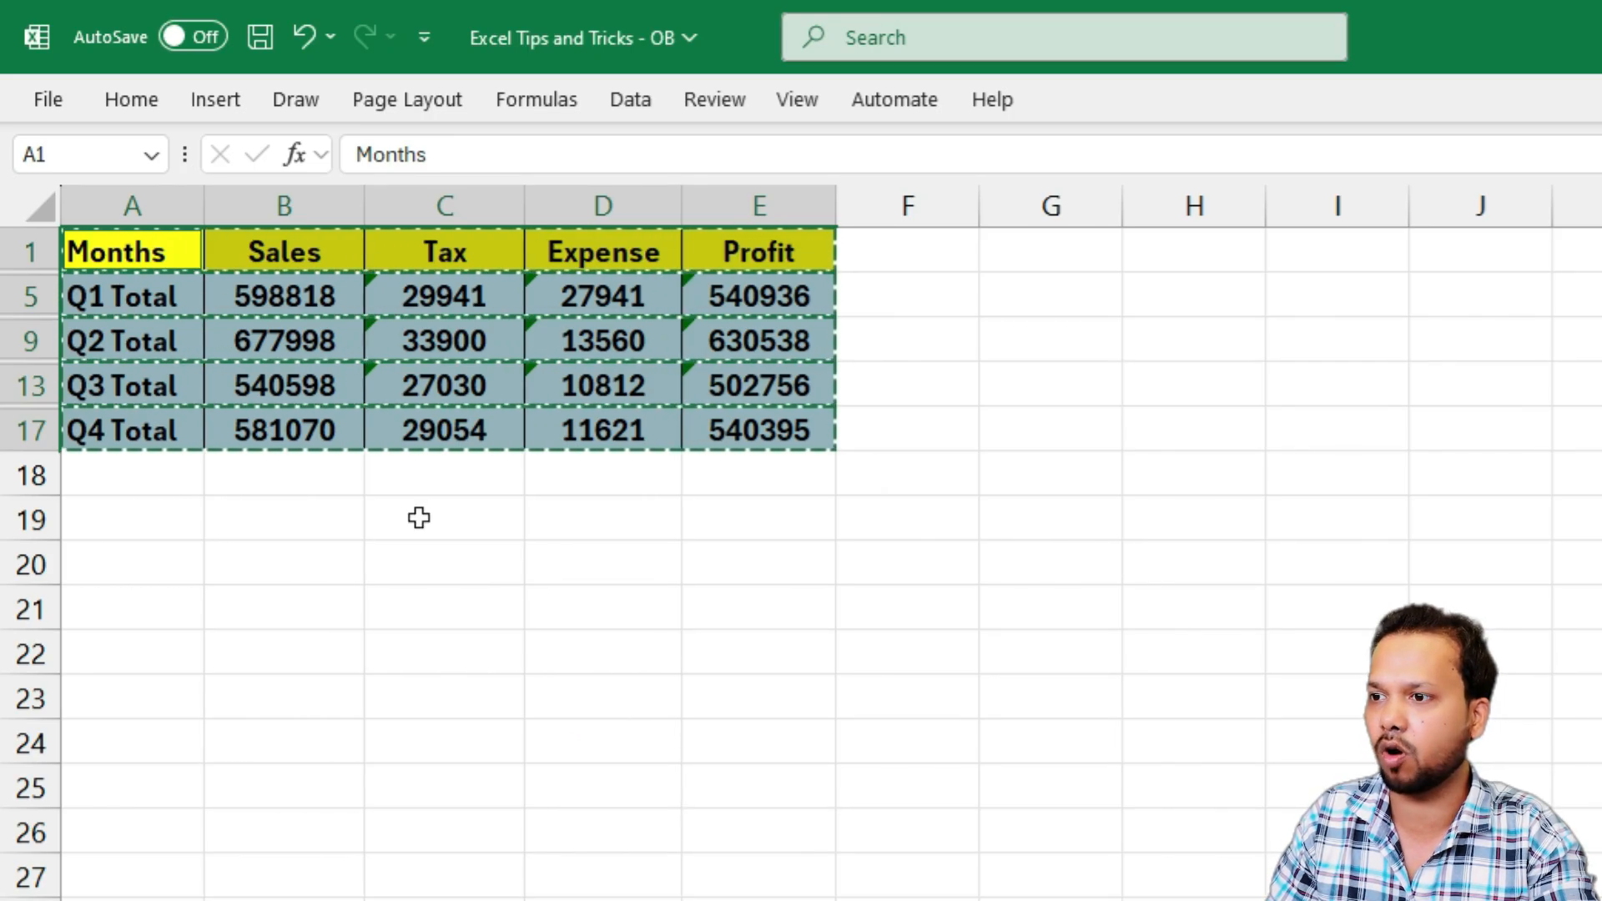
pyautogui.hotkey('ctrl', 'n')
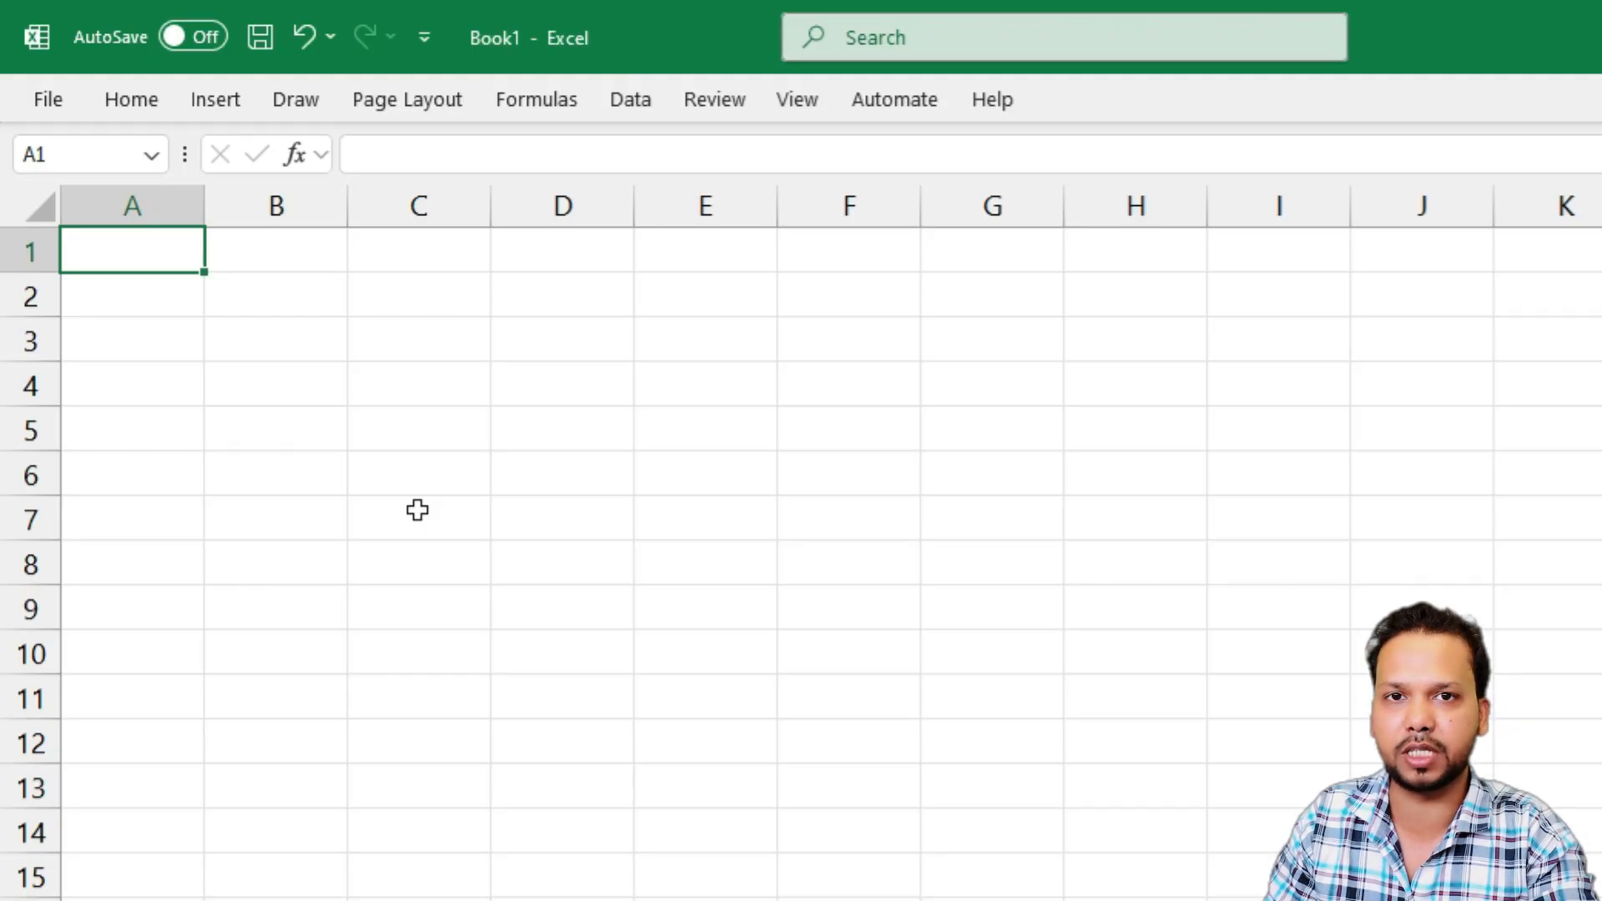
pyautogui.hotkey('ctrl', 'v')
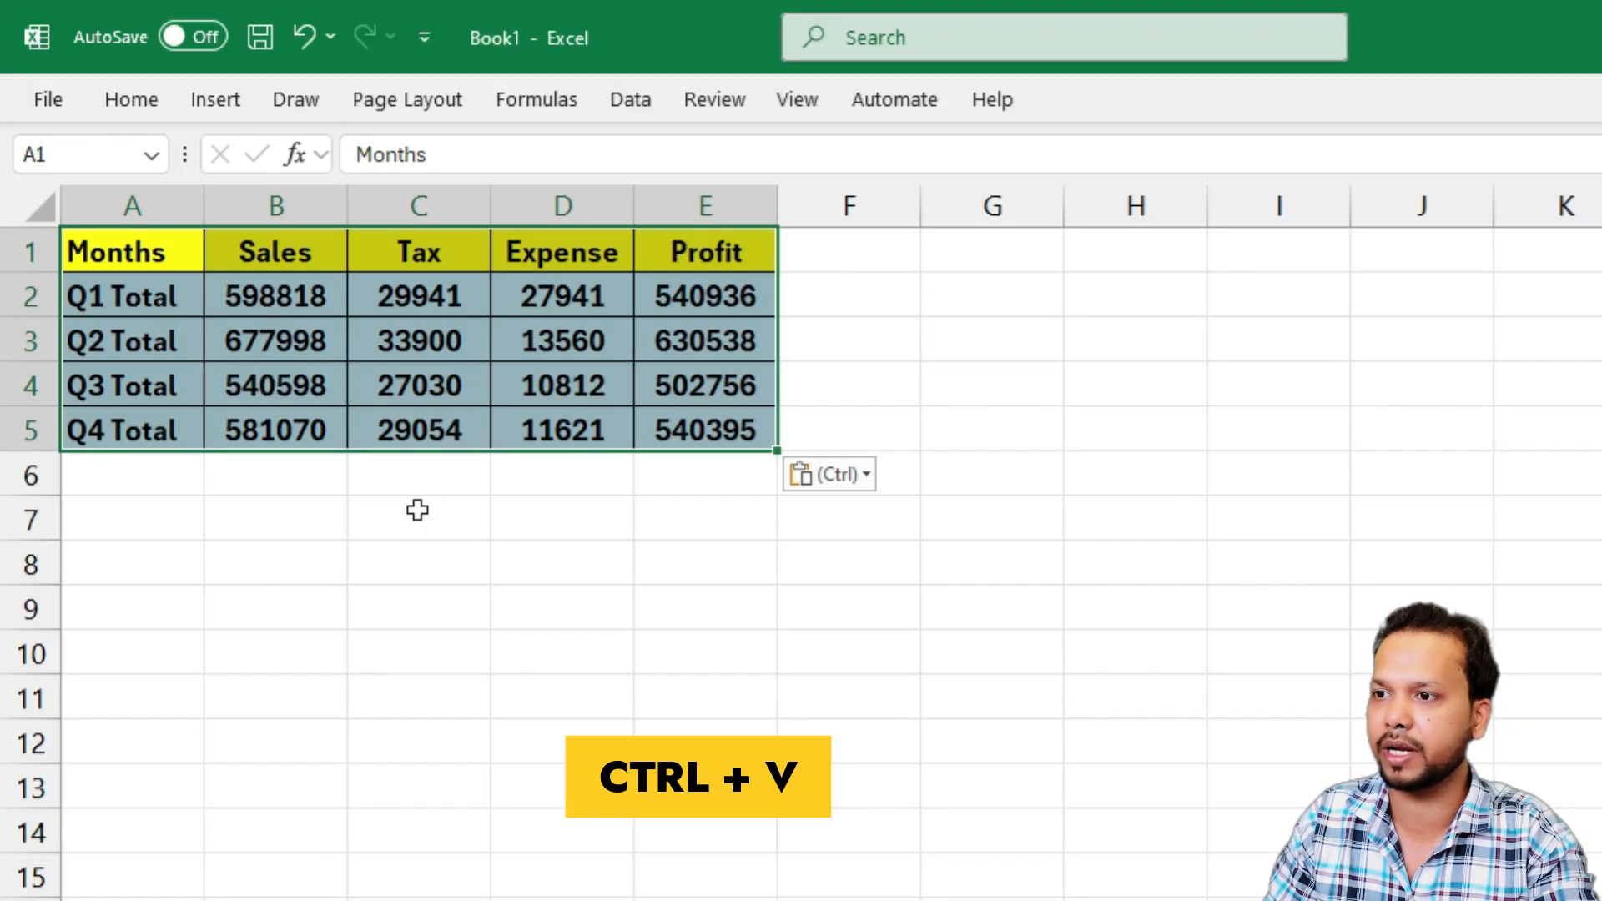
pyautogui.click(252, 432)
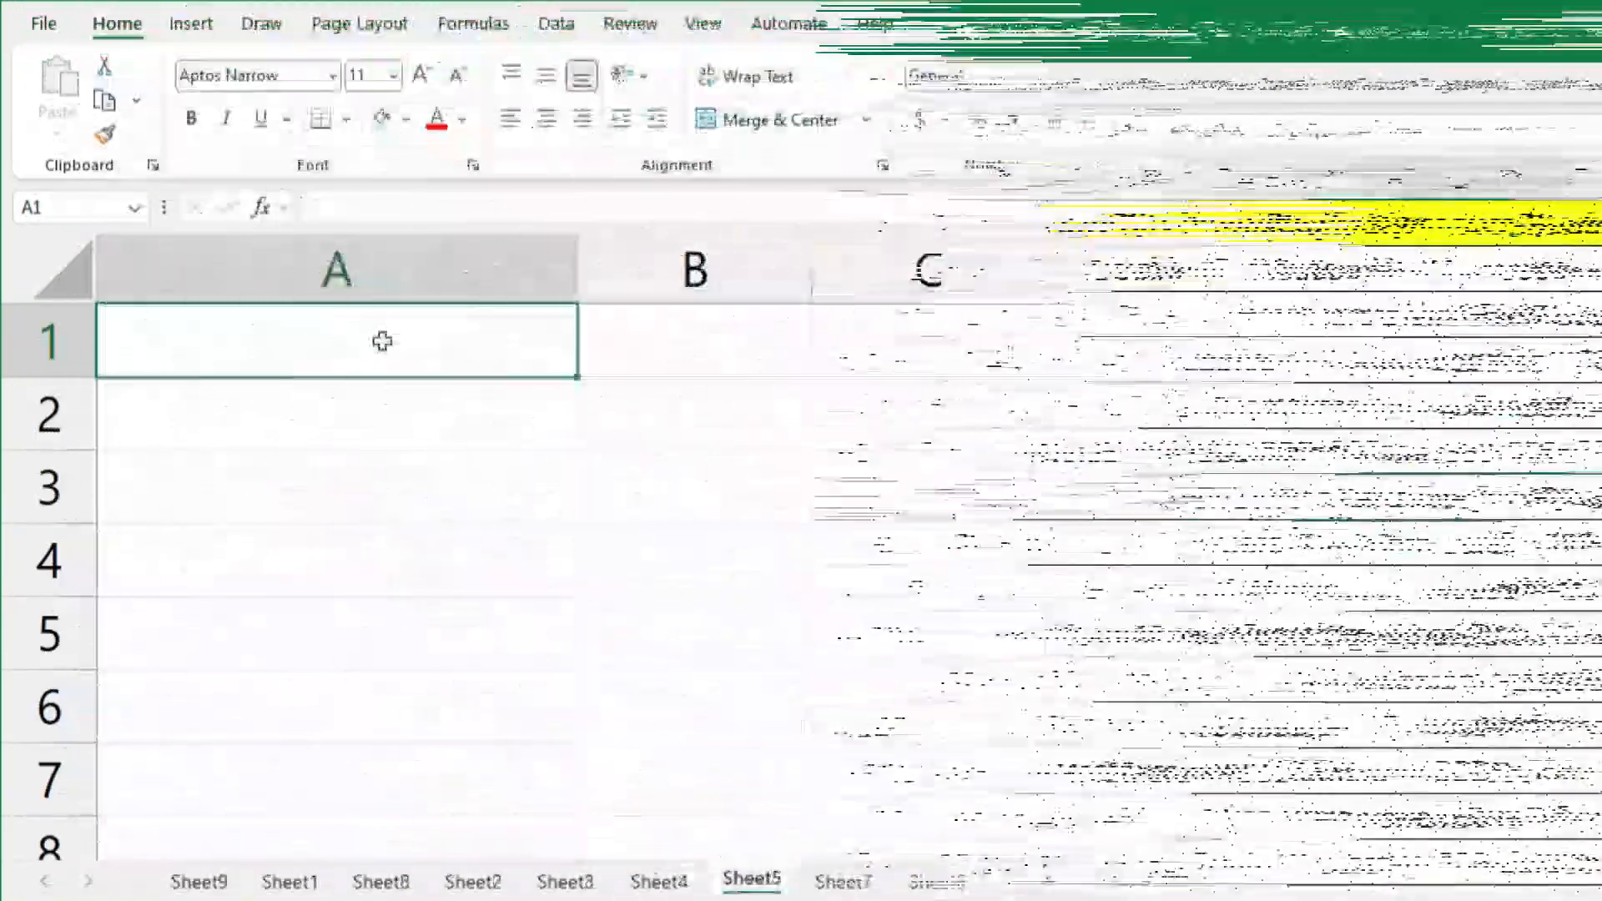
# Enter the person's full name as the first line of cell A1 in Sheet5
pyautogui.click(214, 342)
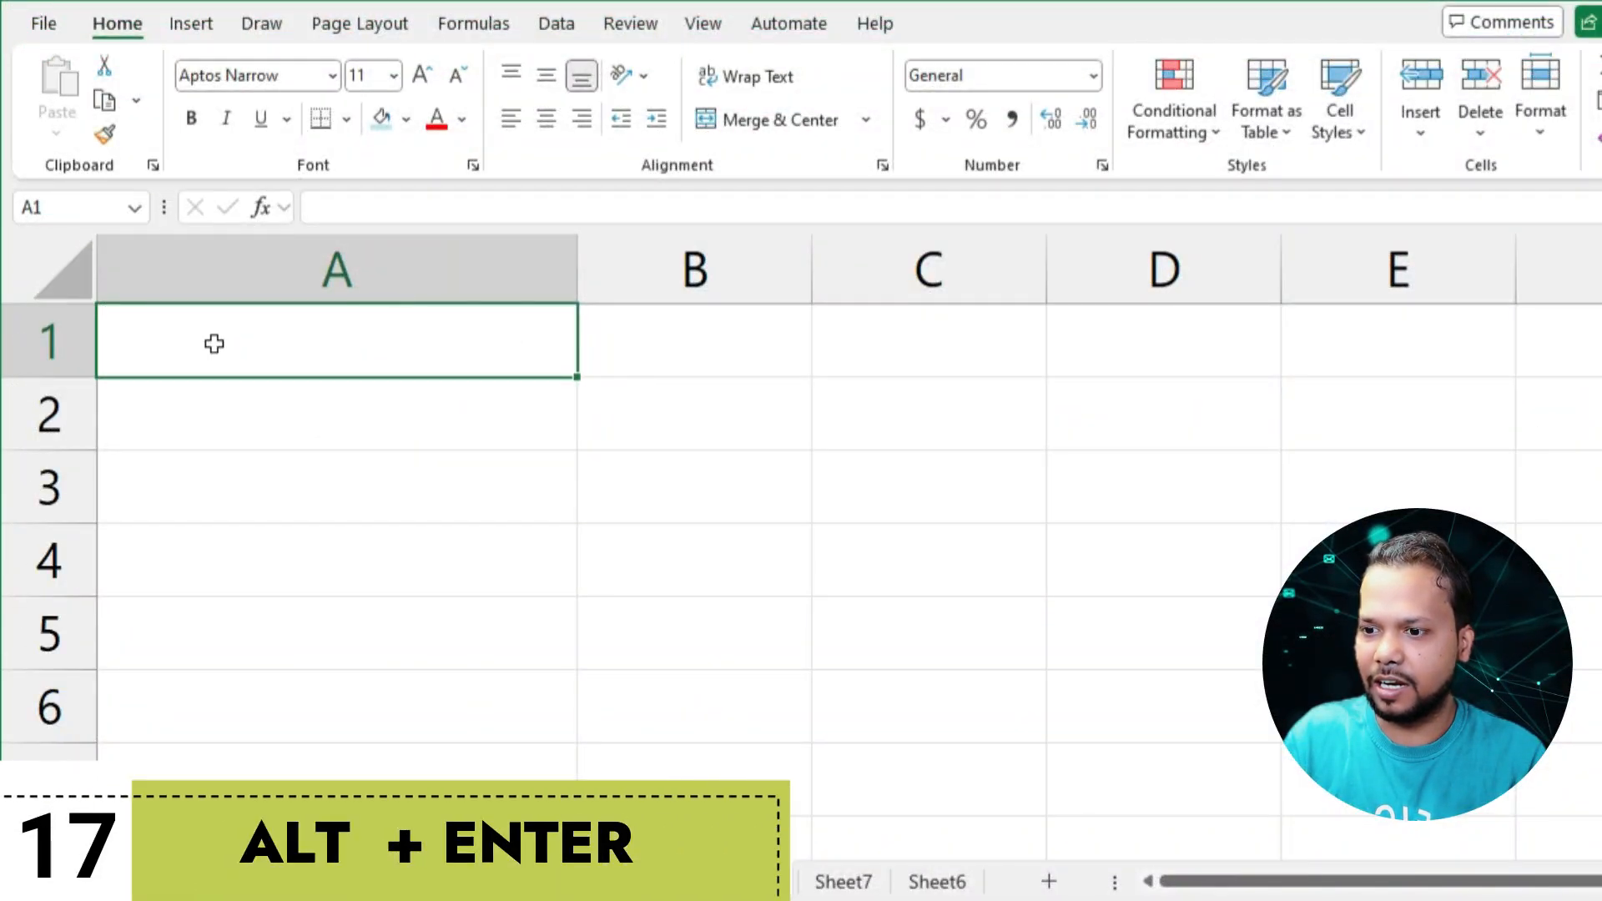
pyautogui.click(365, 333)
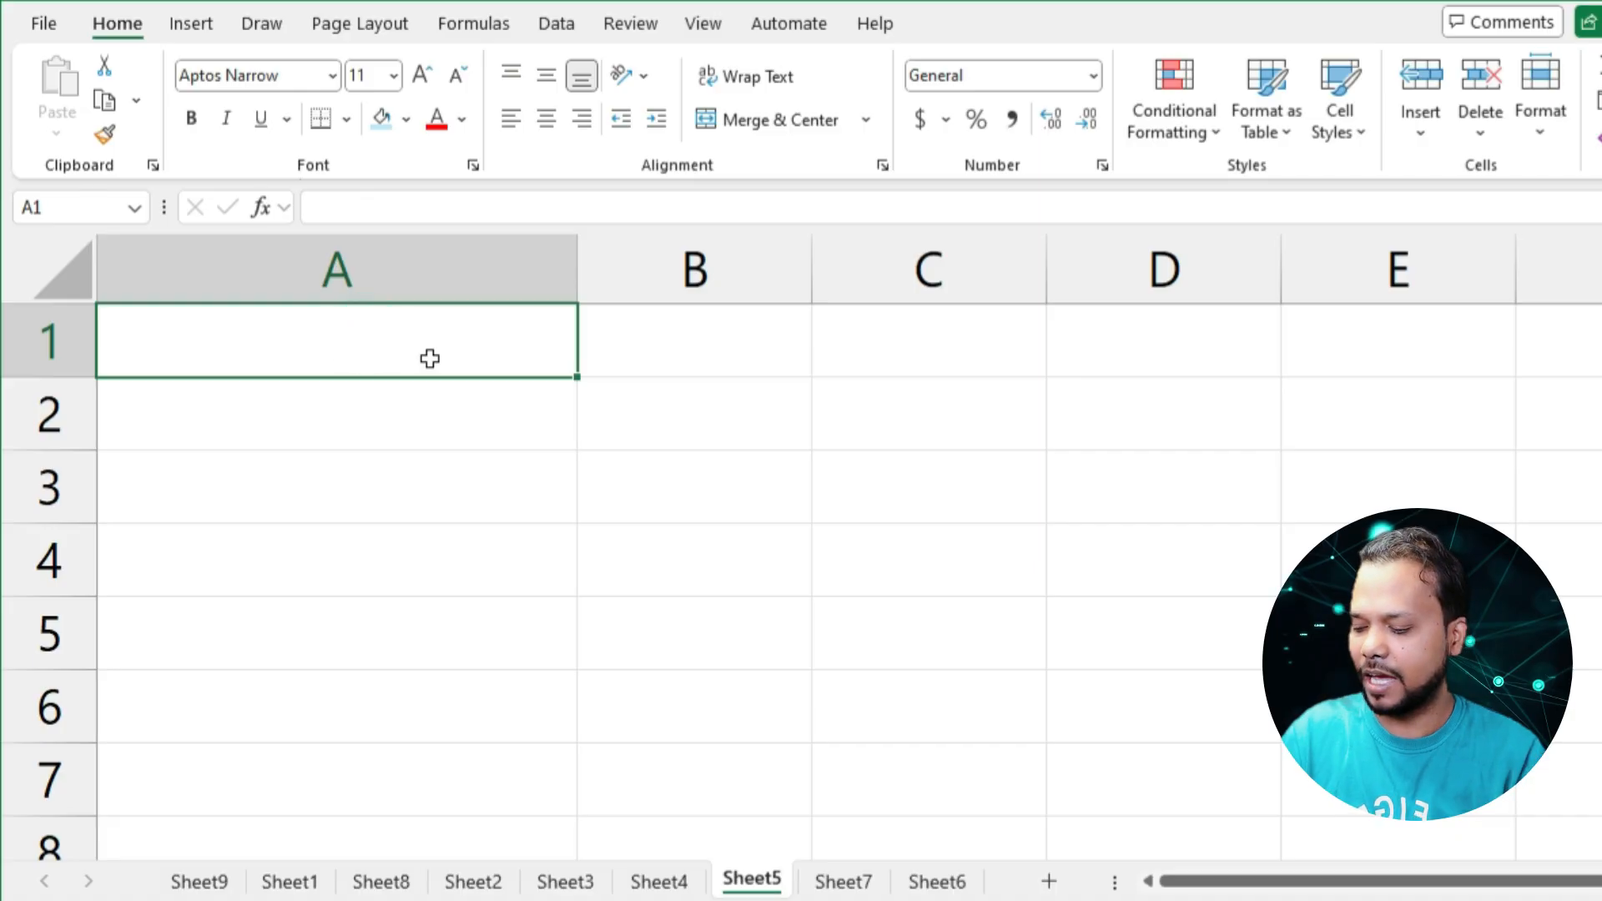
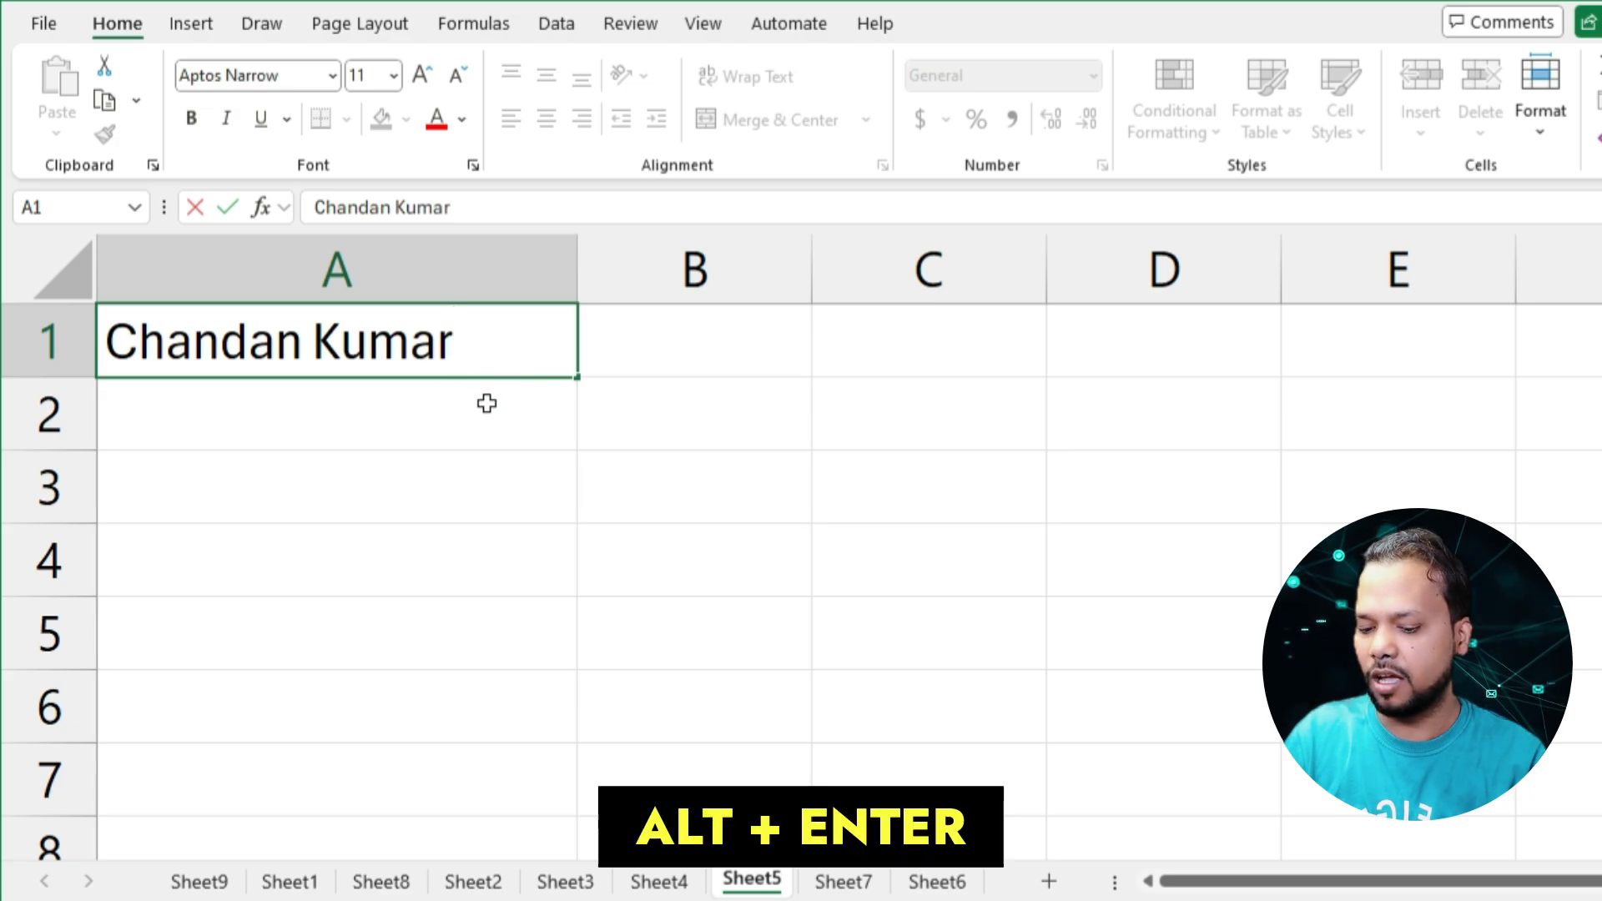
# Add "OfficeBlog" and "Delhi" as the second and third lines inside cell A1, below the person's name
pyautogui.hotkey('alt', 'Return')
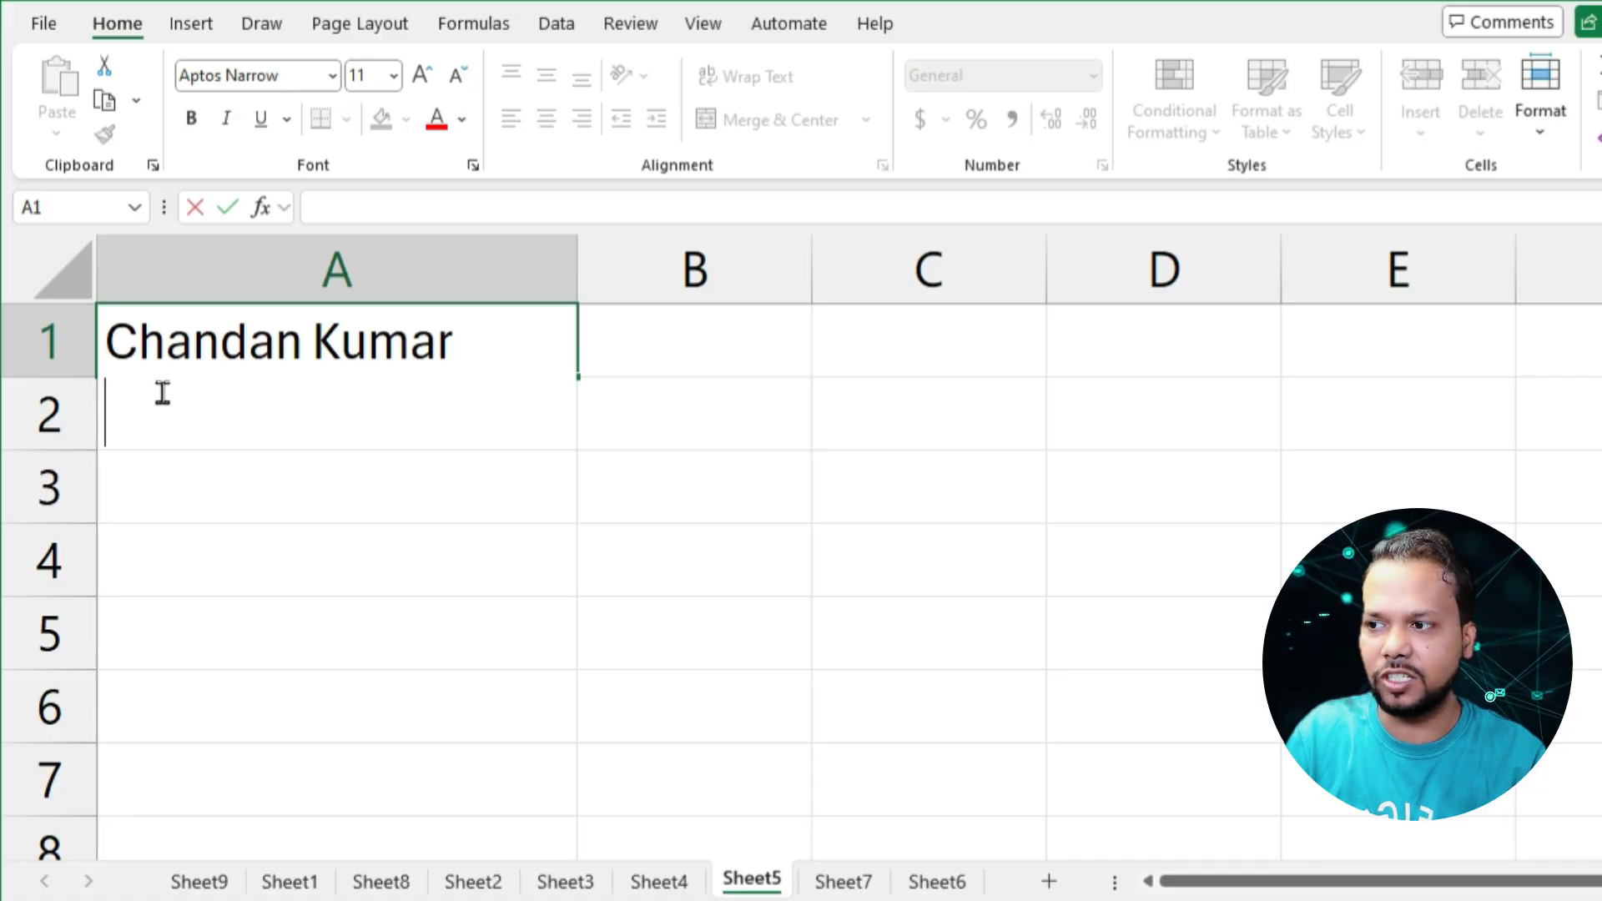
pyautogui.write('O')
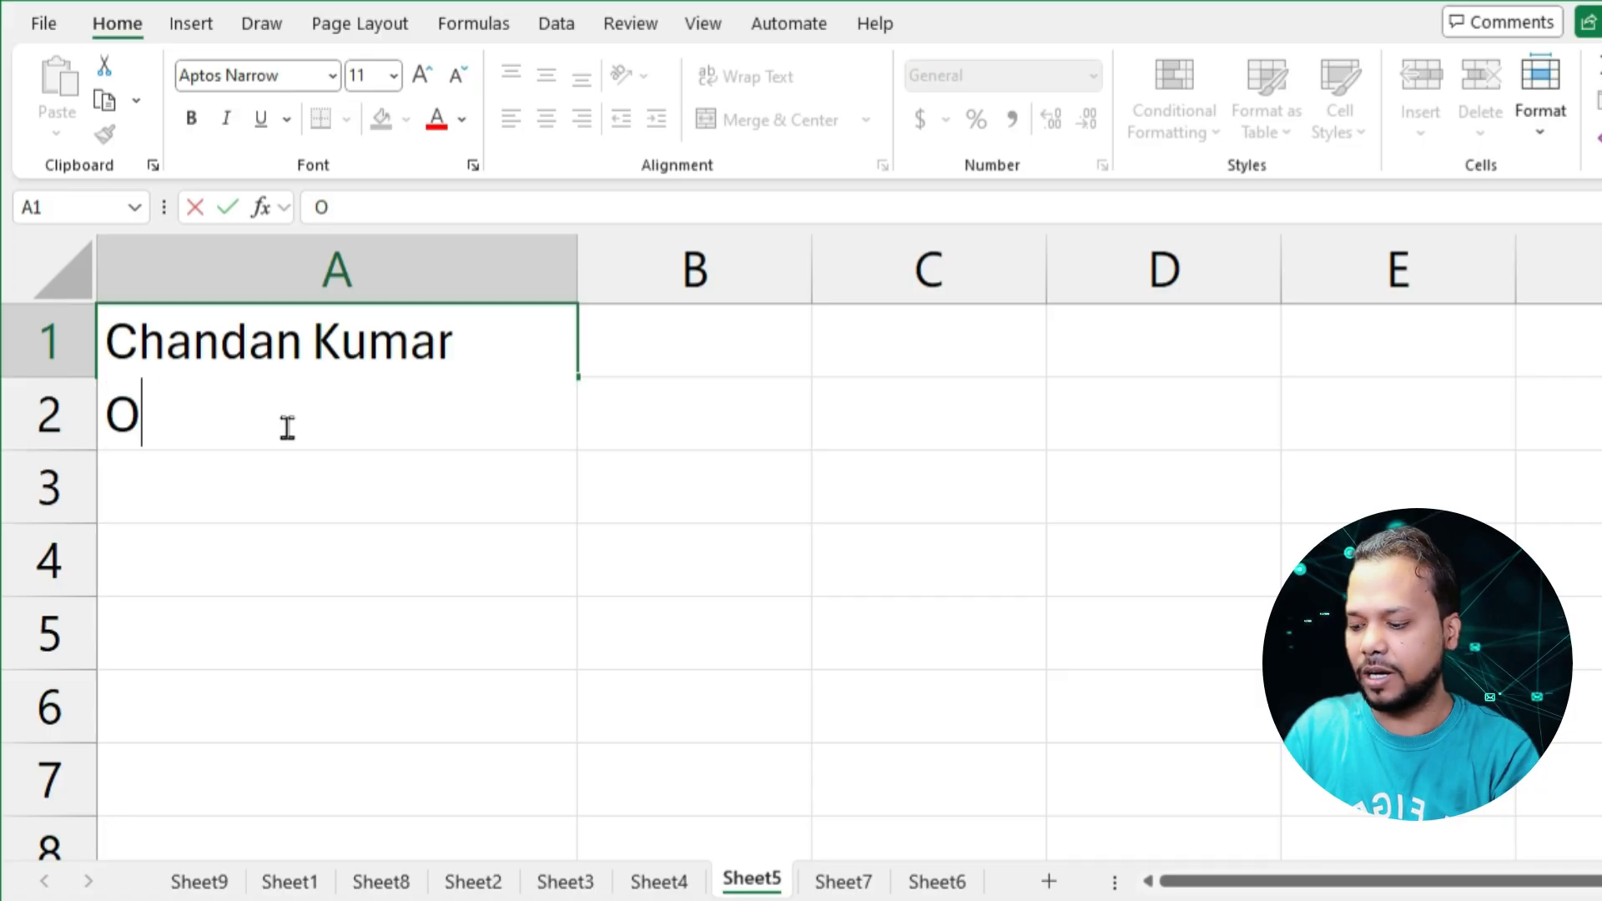
pyautogui.write('fficeBlog')
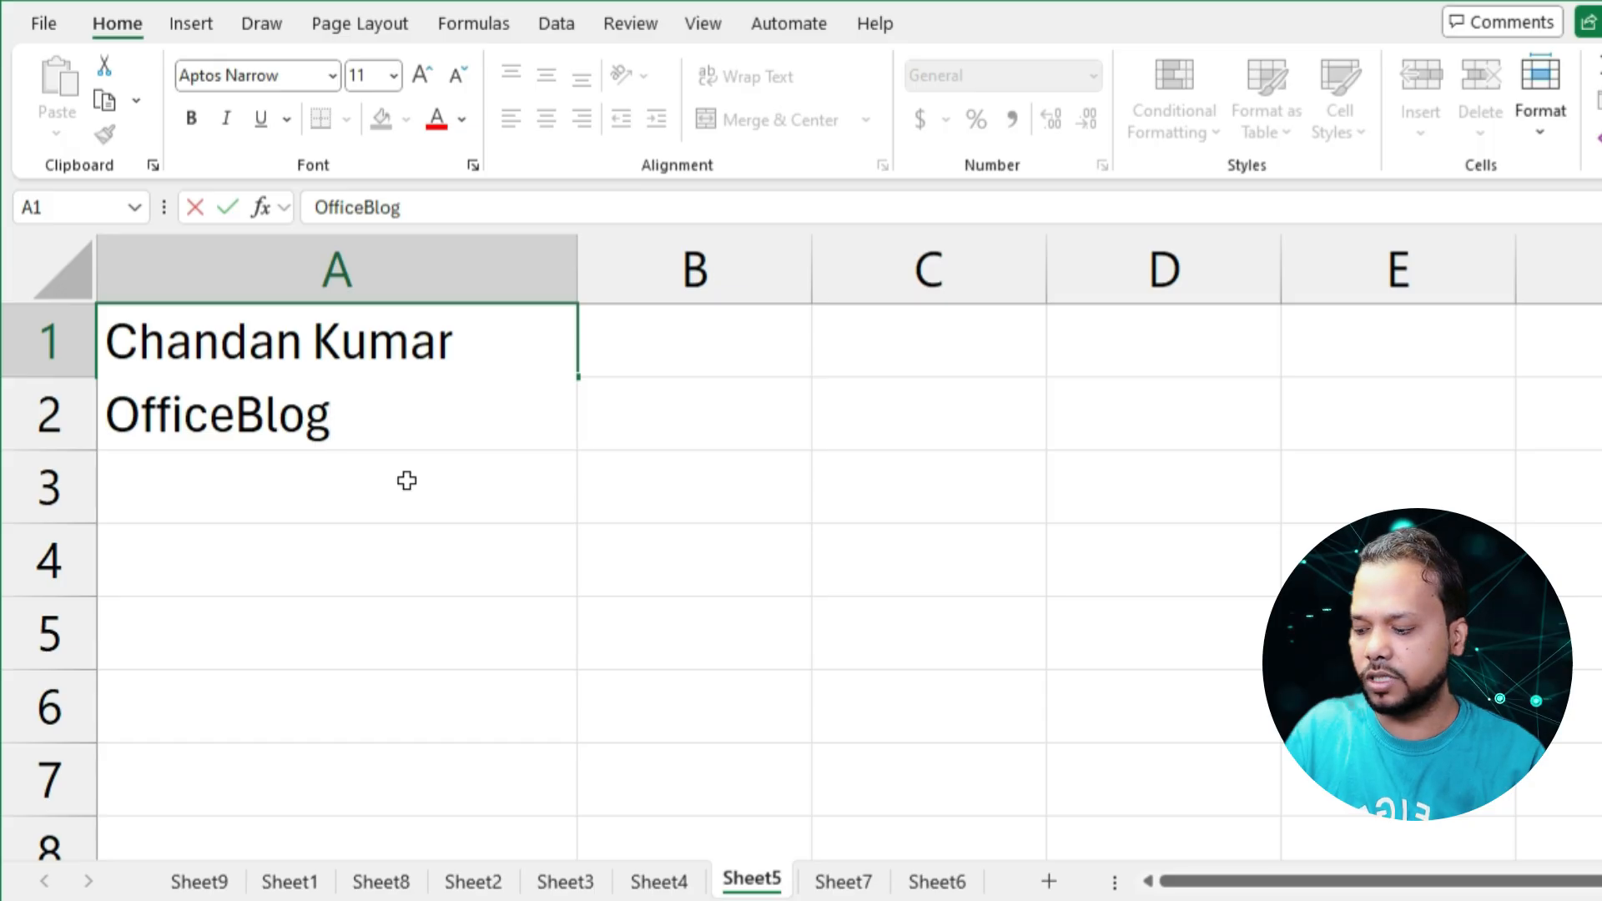
pyautogui.hotkey('alt', 'Return')
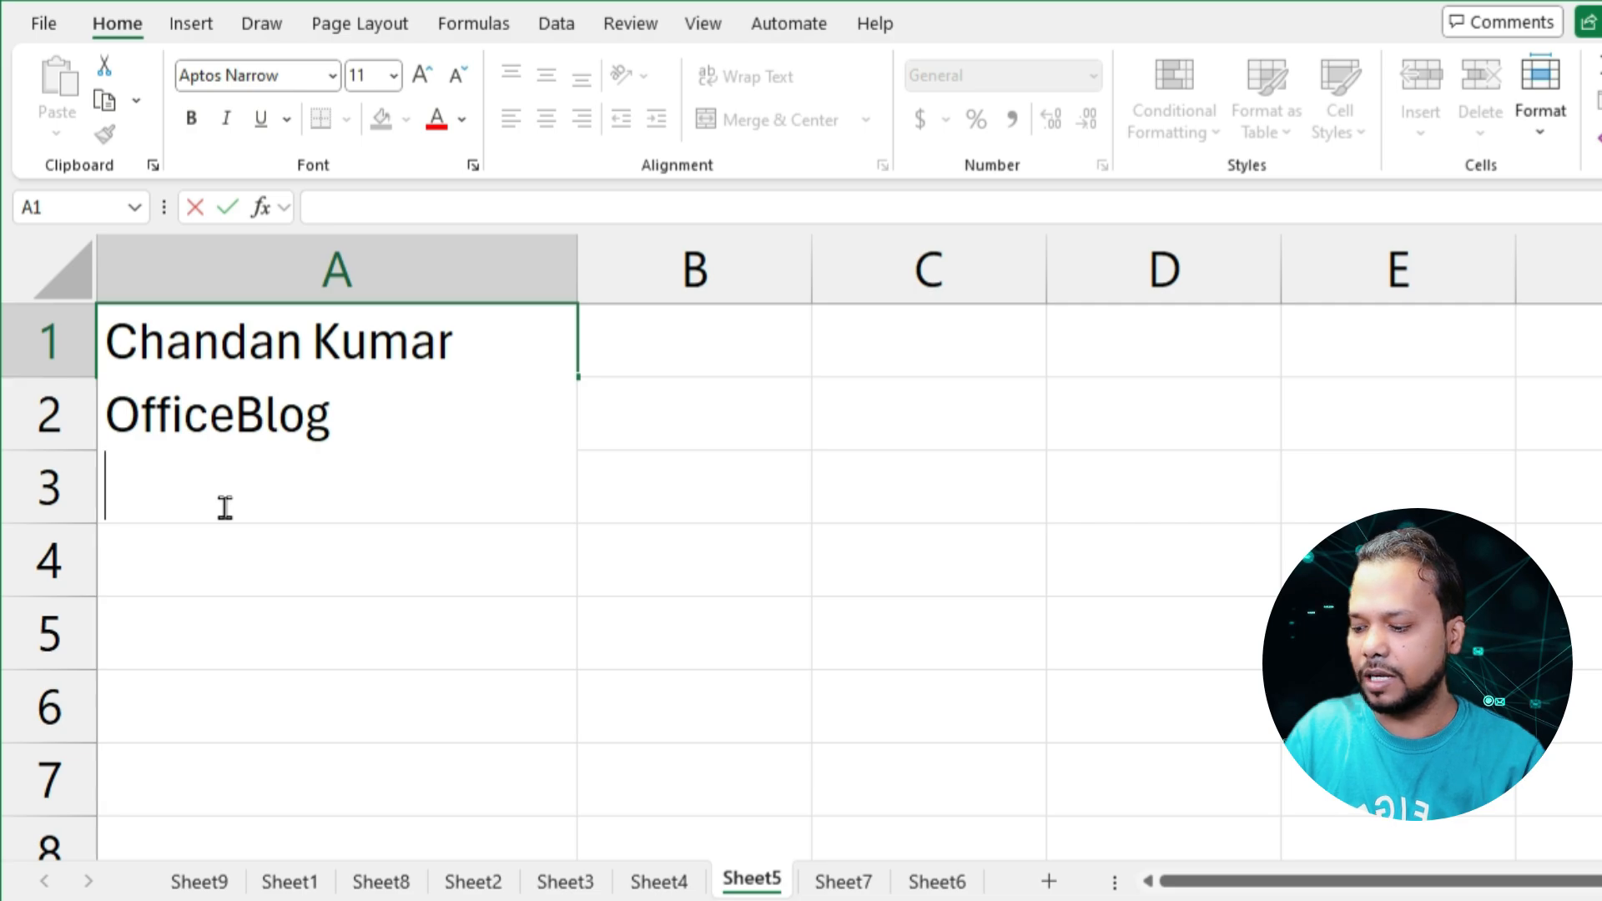
pyautogui.write('Ci')
pyautogui.press('BackSpace')
pyautogui.press('BackSpace')
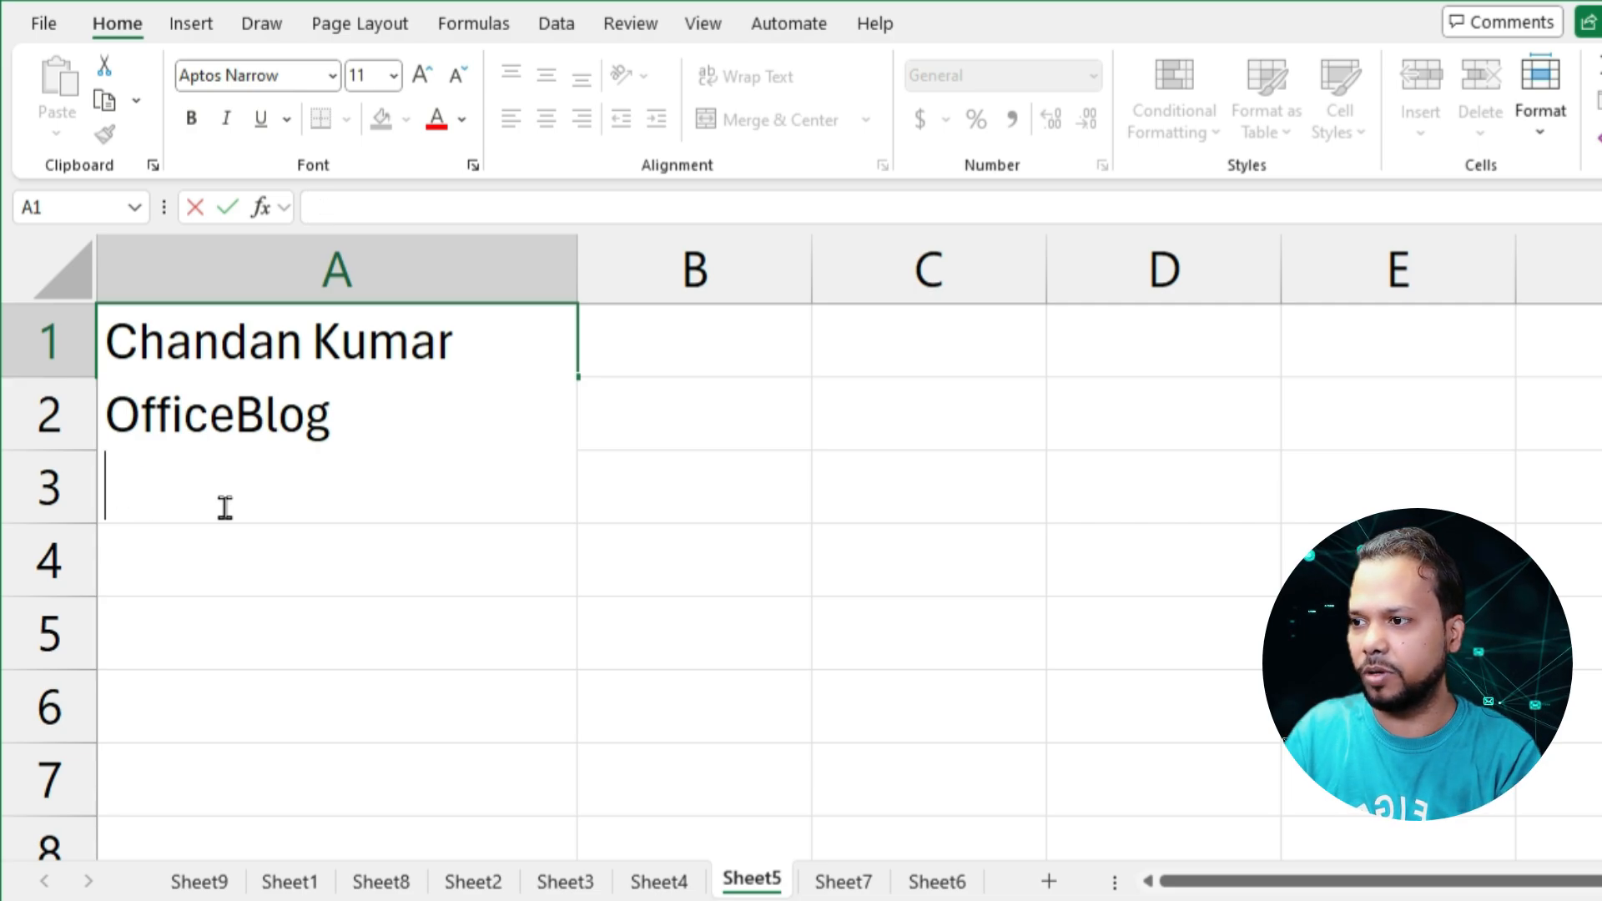
pyautogui.write('Delhi')
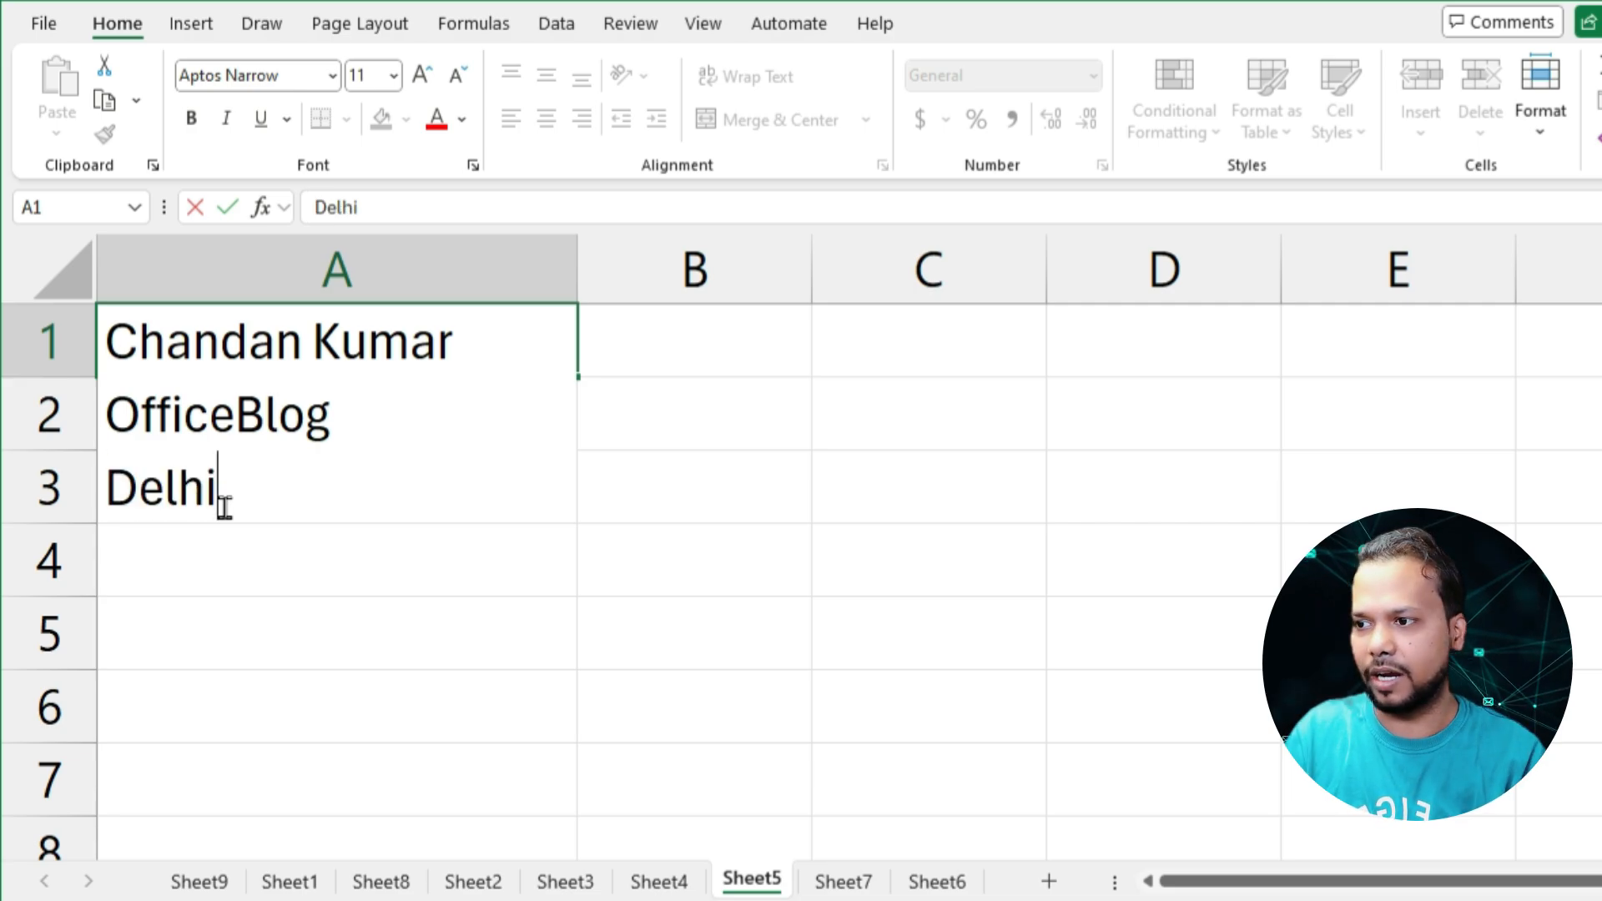
pyautogui.press('Return')
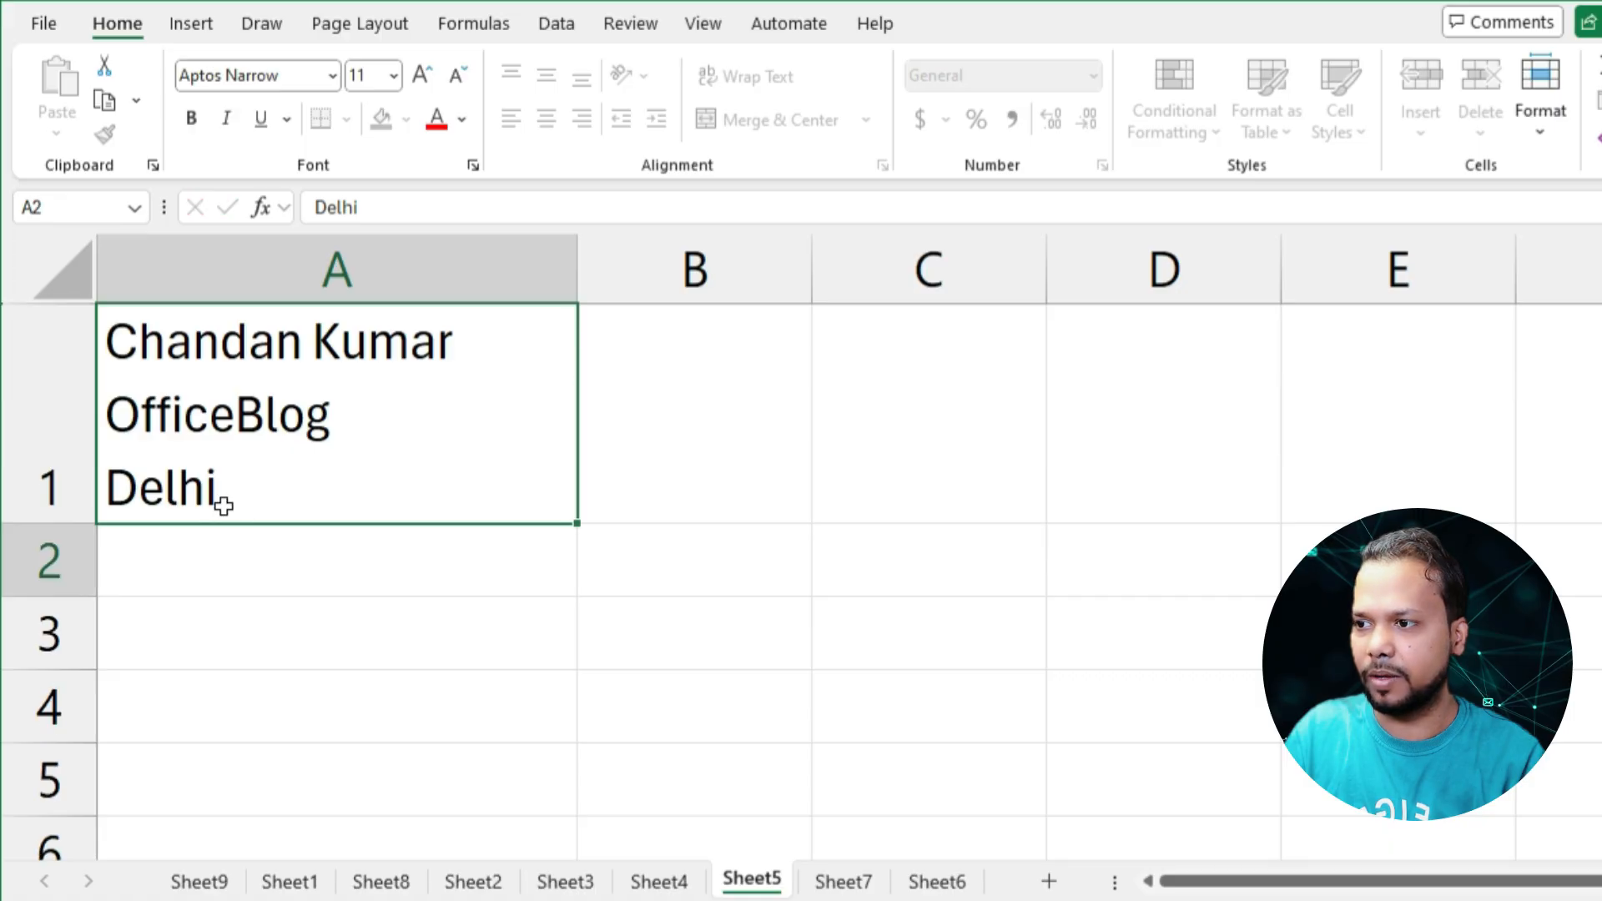
pyautogui.click(302, 390)
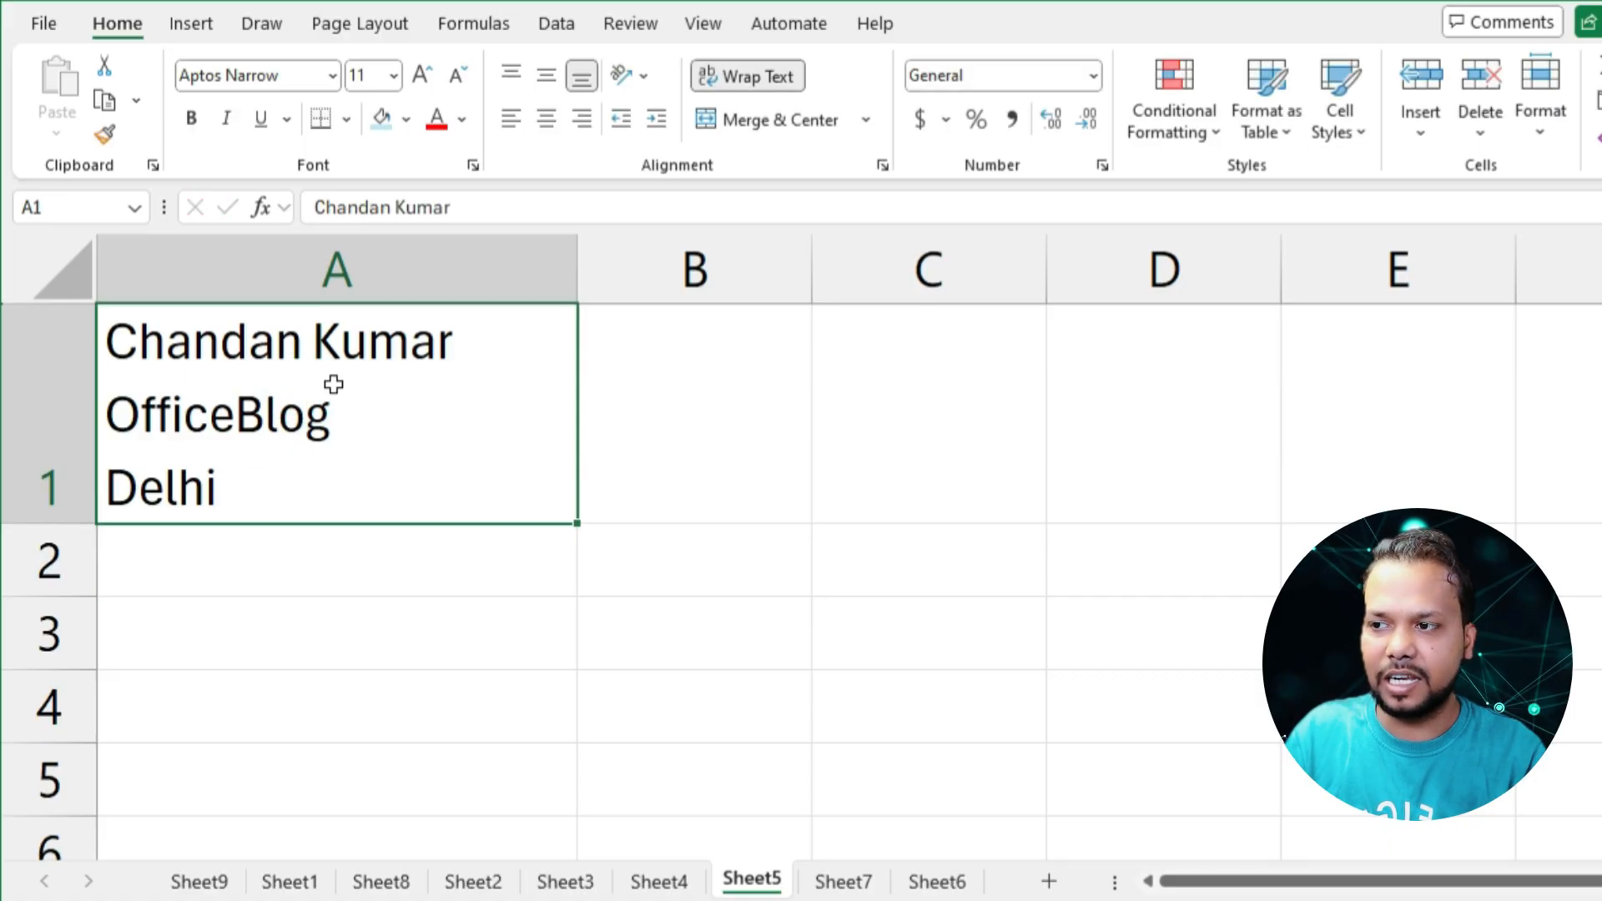
pyautogui.click(33, 430)
pyautogui.click(365, 418)
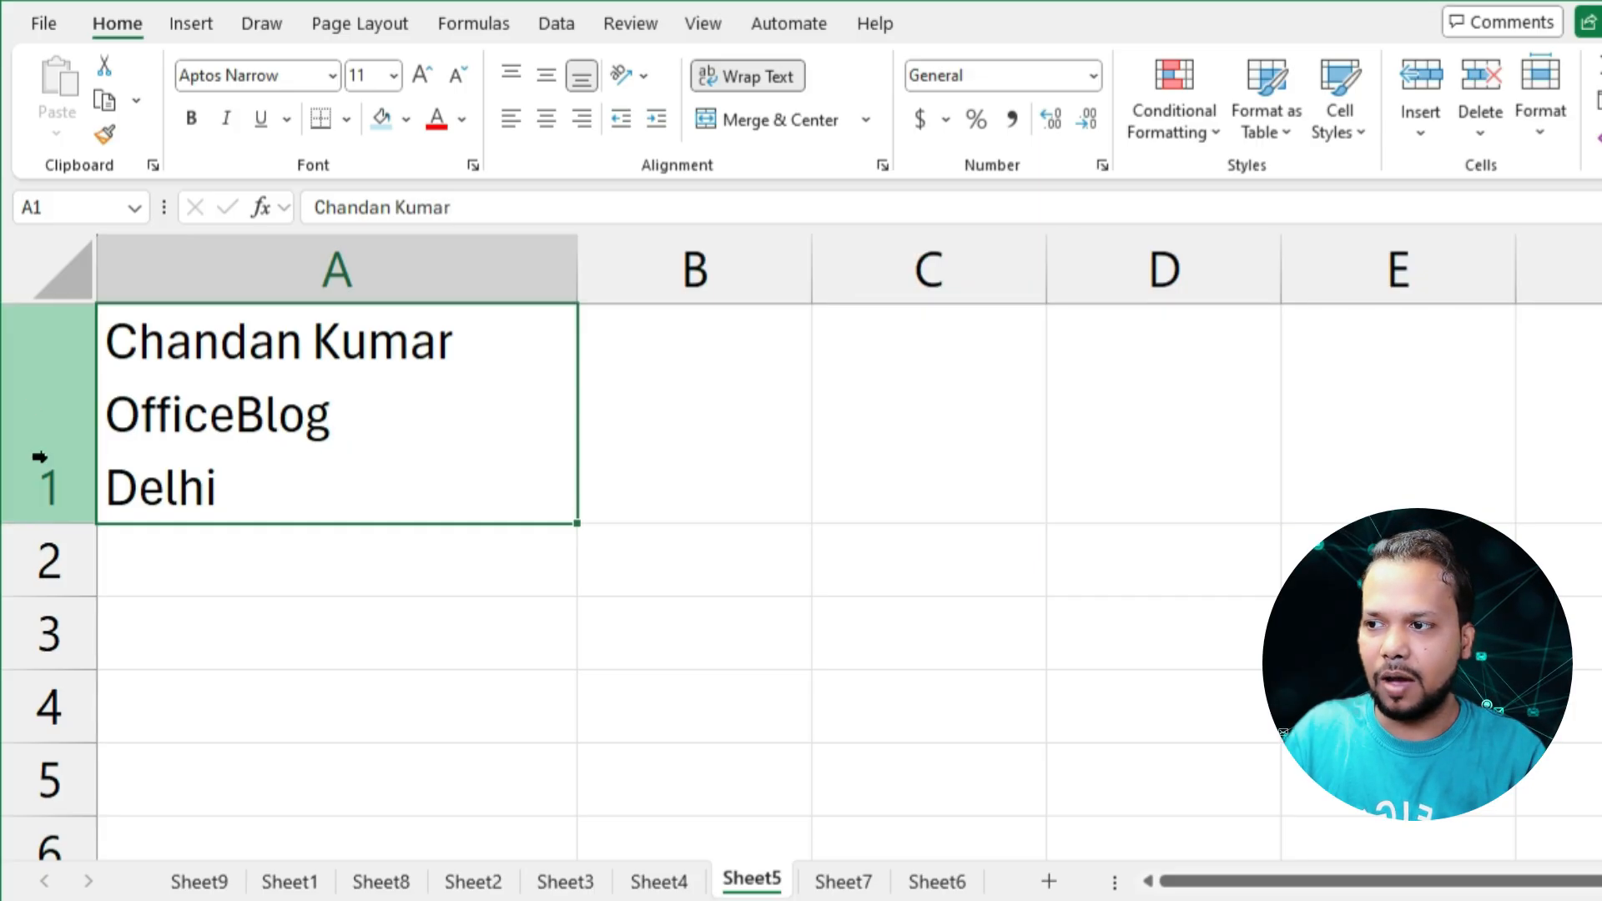
pyautogui.click(268, 563)
# Add the postal code as a new last line inside cell A1, below "Delhi"
pyautogui.click(395, 478)
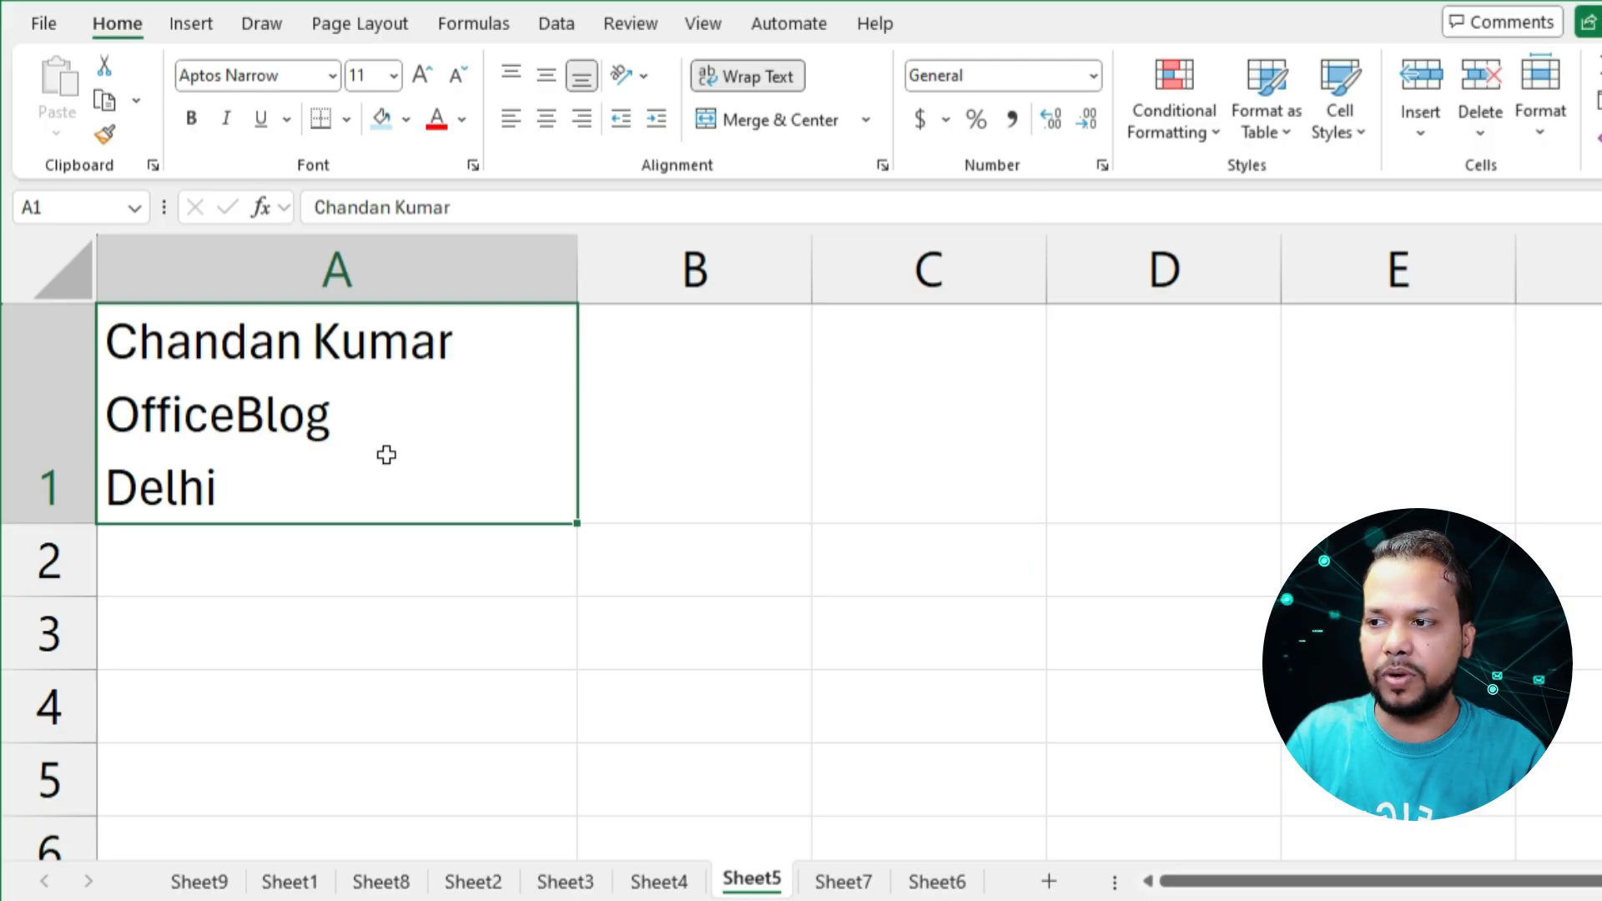
pyautogui.press('F2')
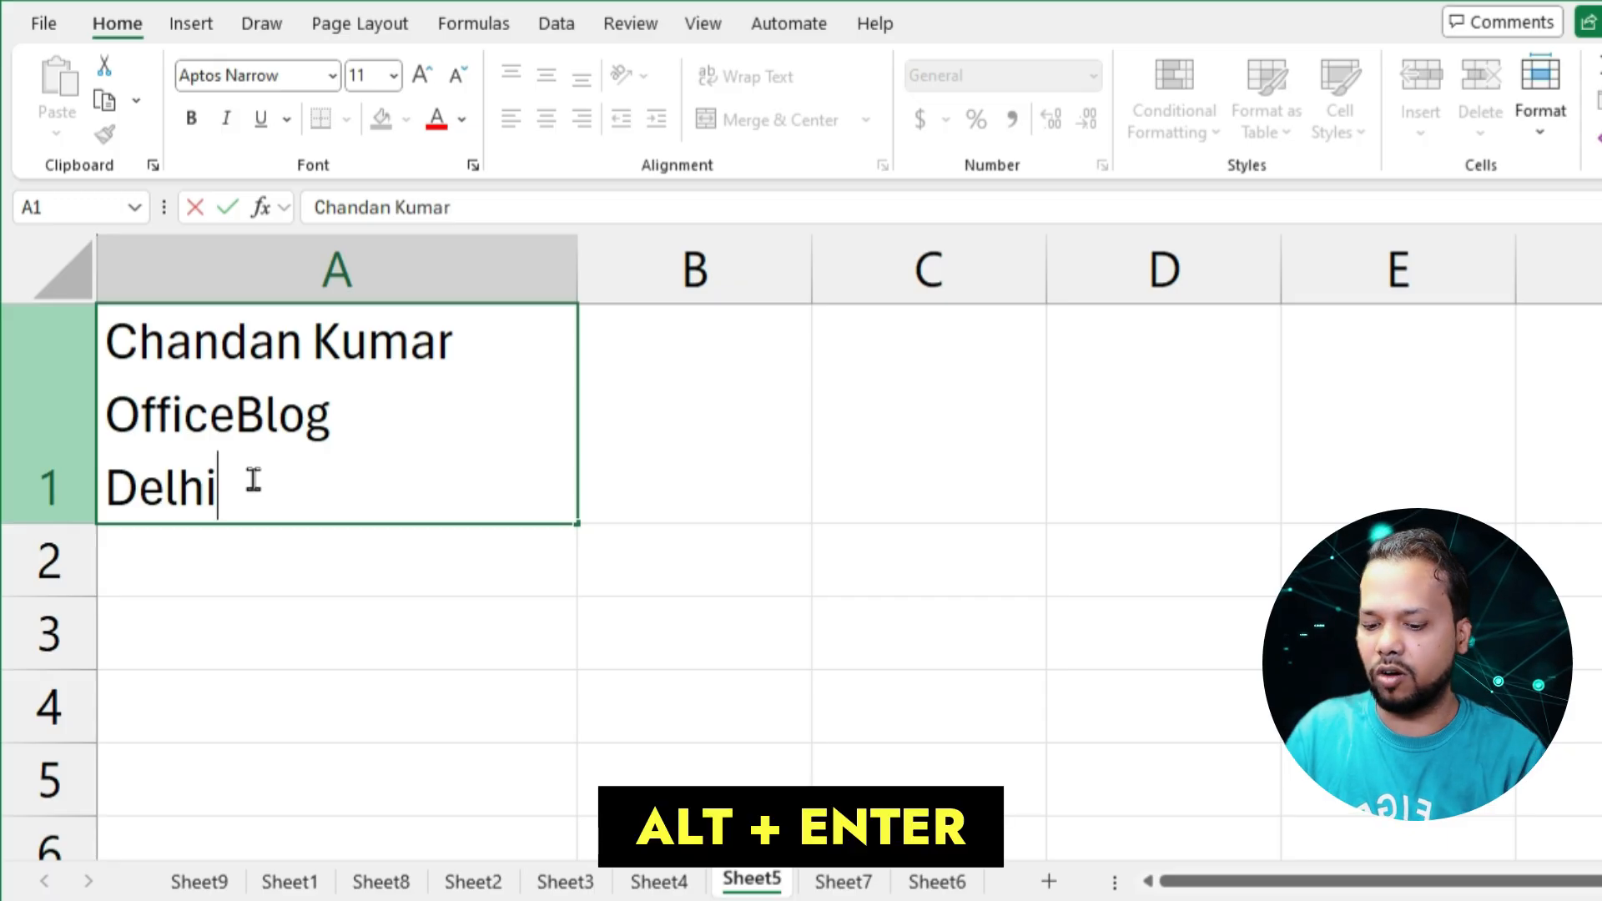
pyautogui.hotkey('alt', 'Return')
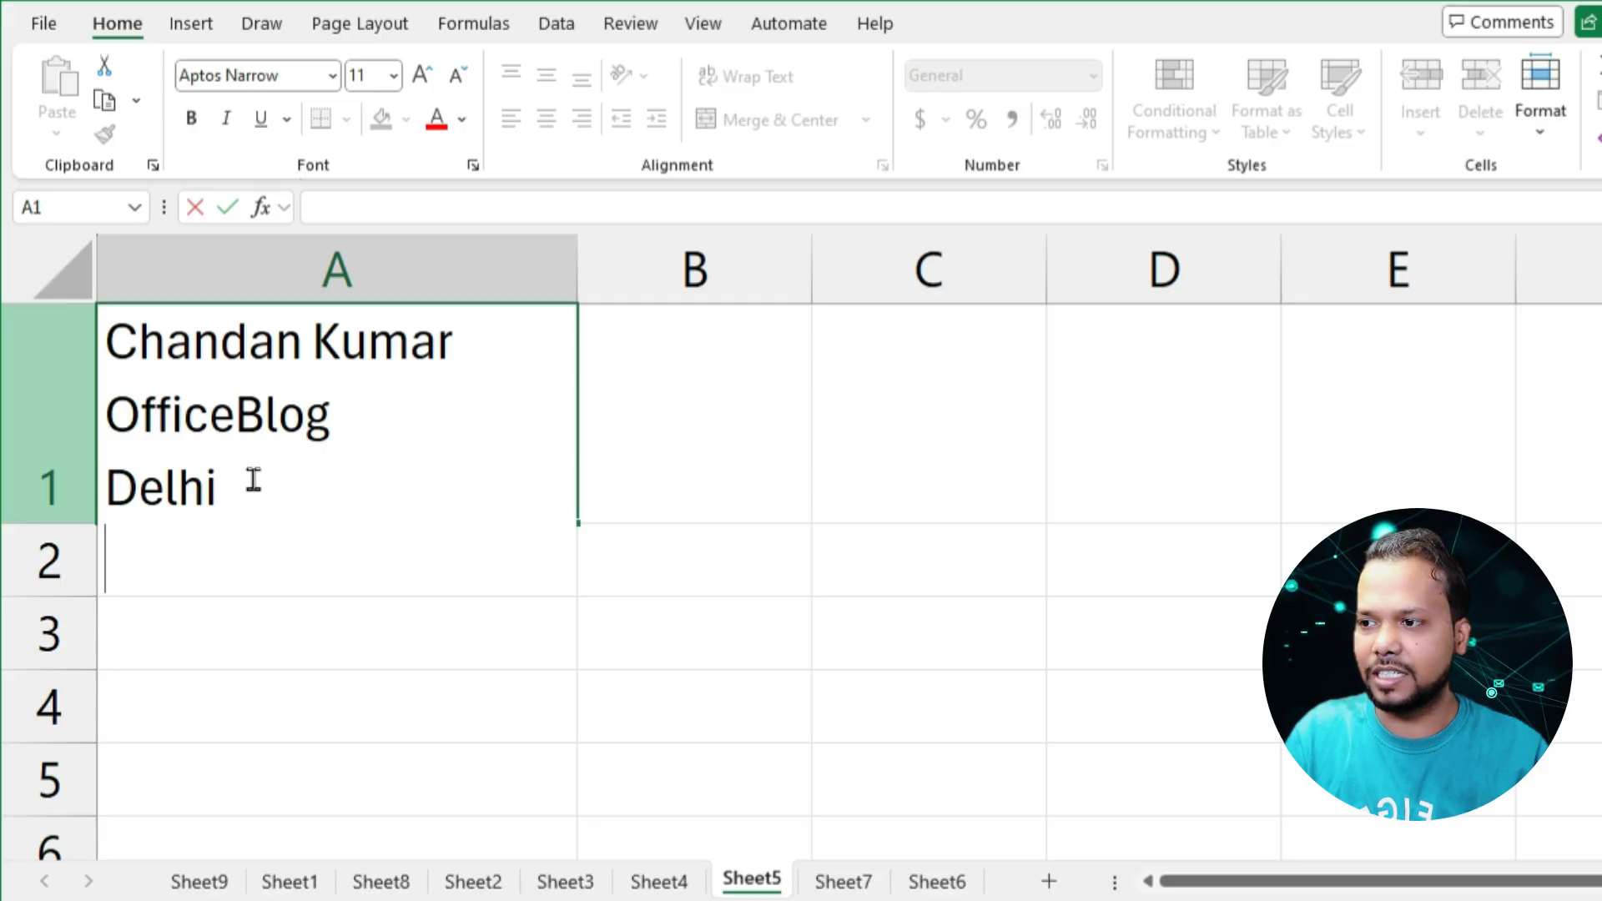
pyautogui.write('11008')
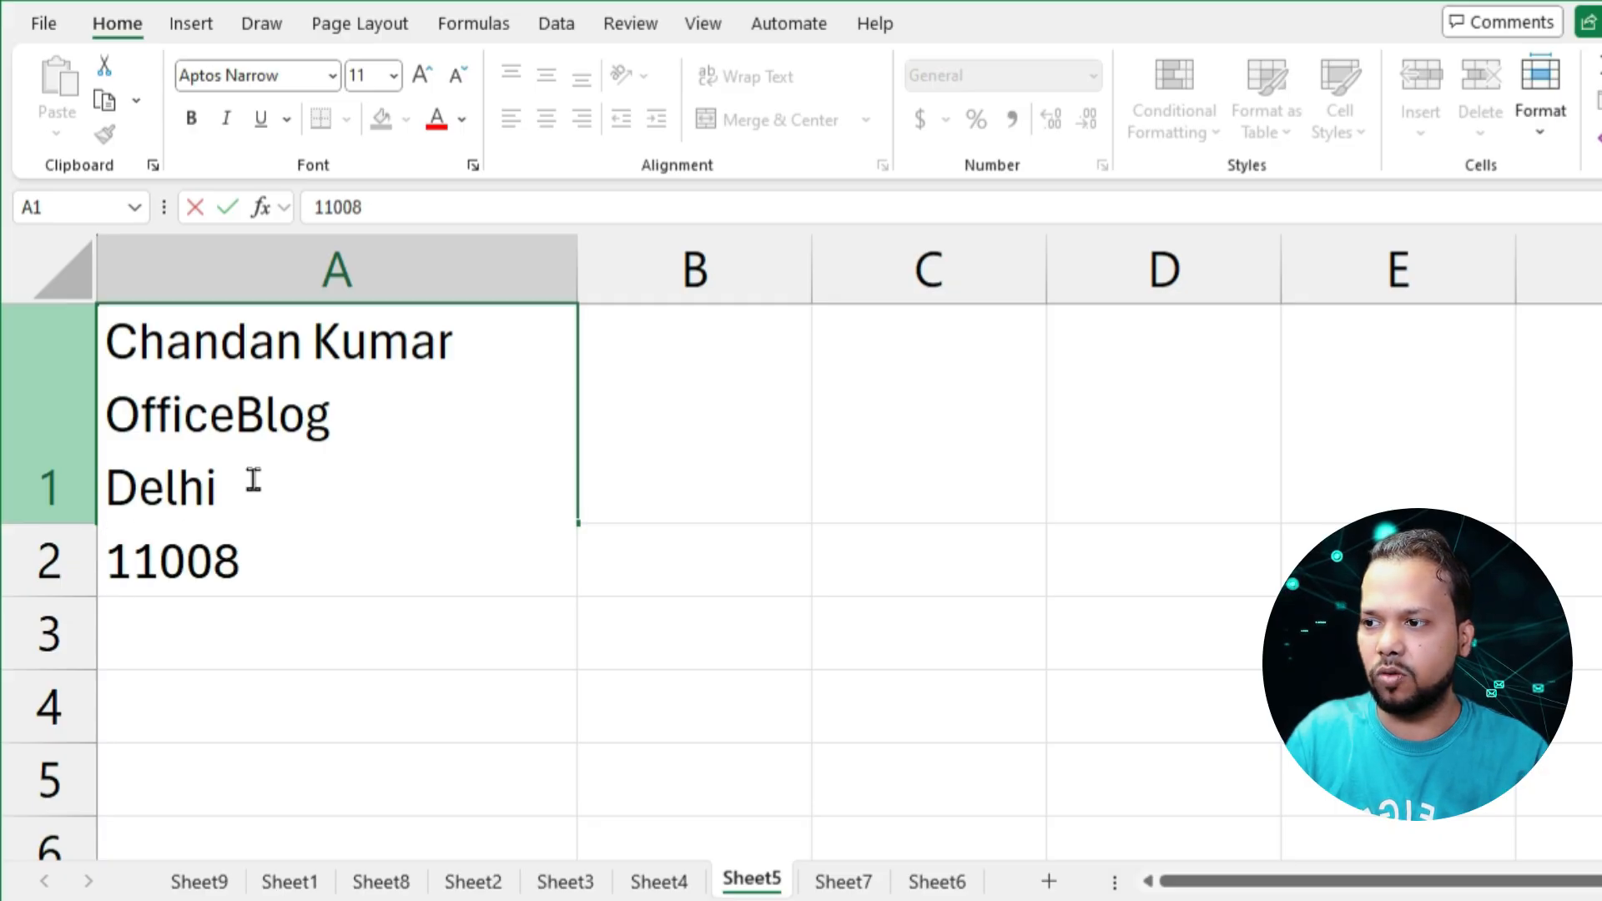
pyautogui.write('8')
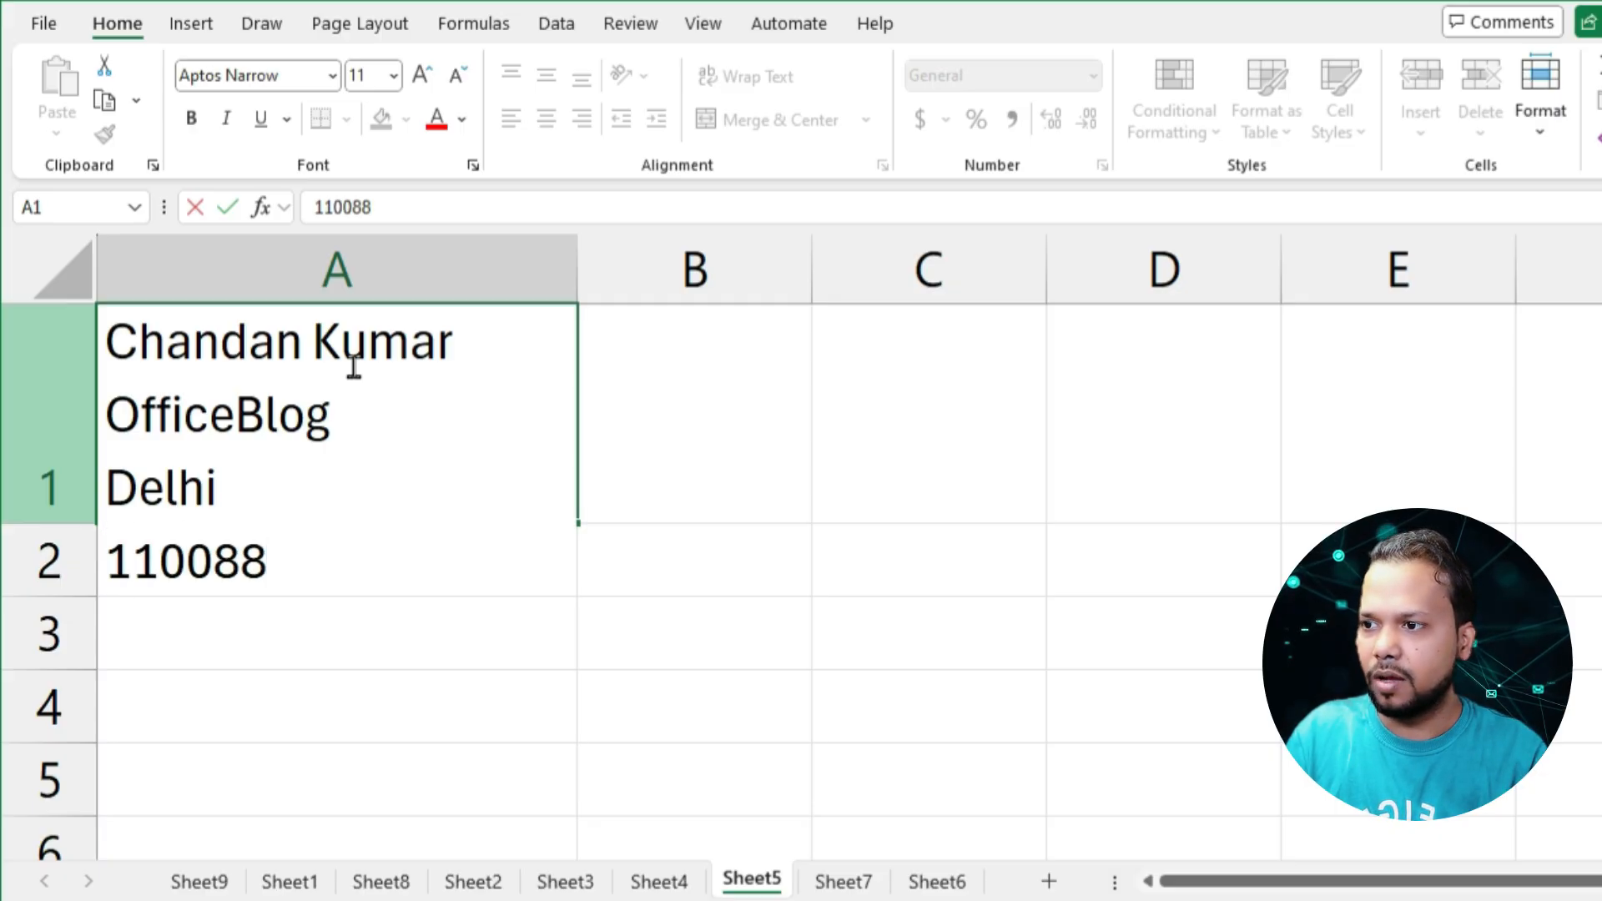
# Insert the line "My Live Support" in cell A1 between the person's name and "OfficeBlog"
pyautogui.click(459, 338)
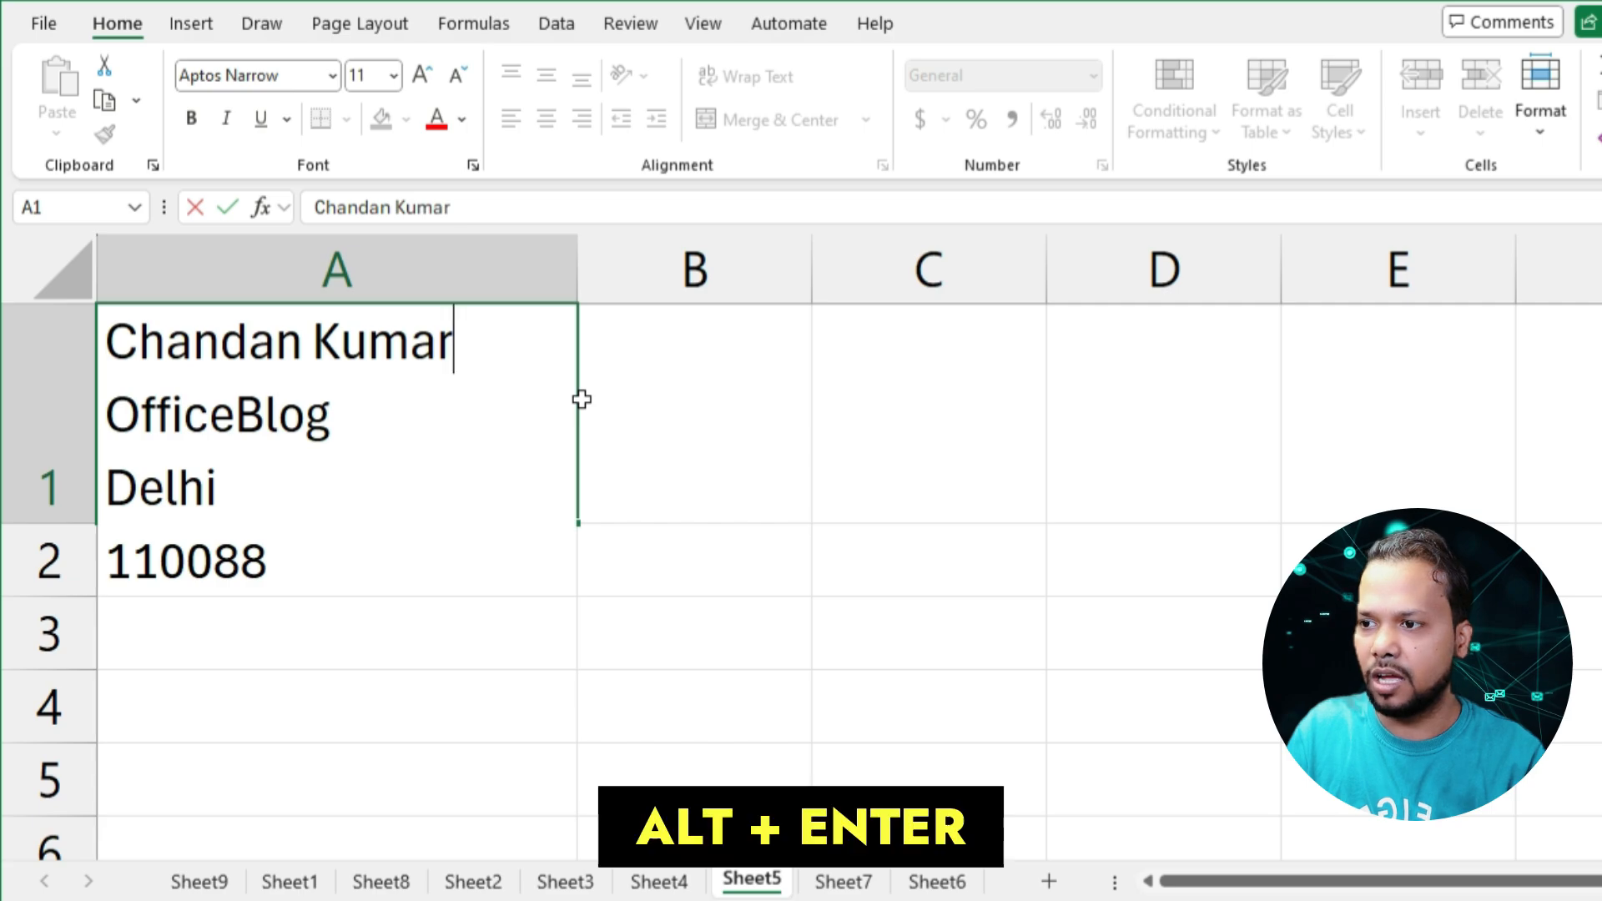
pyautogui.hotkey('alt', 'Return')
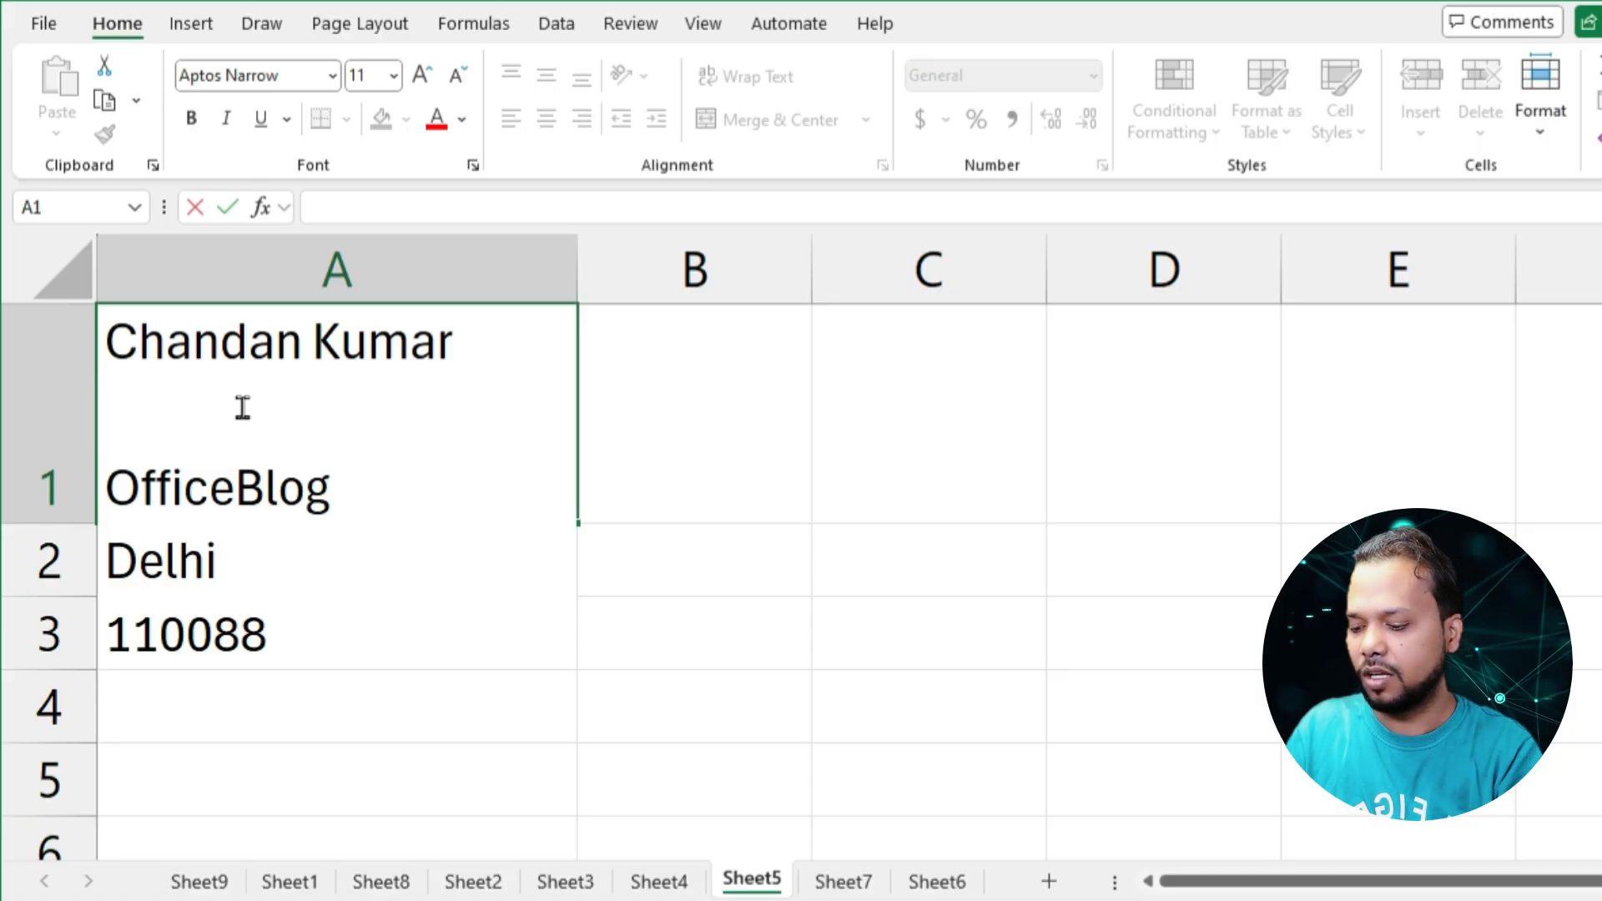
pyautogui.write('My Liv')
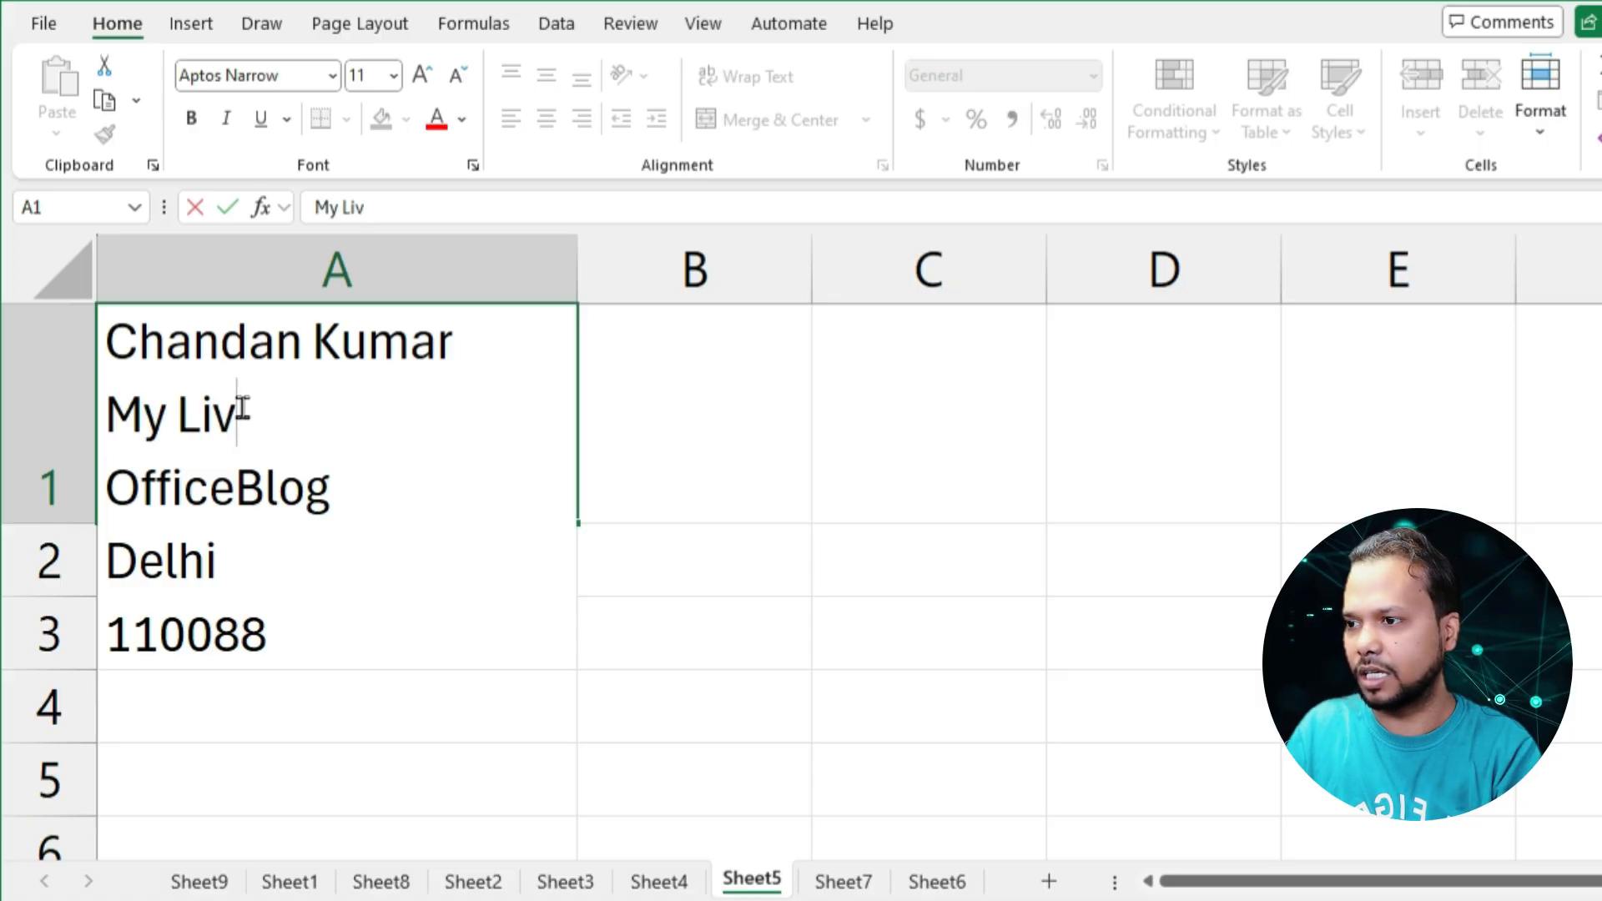
pyautogui.write('e Support')
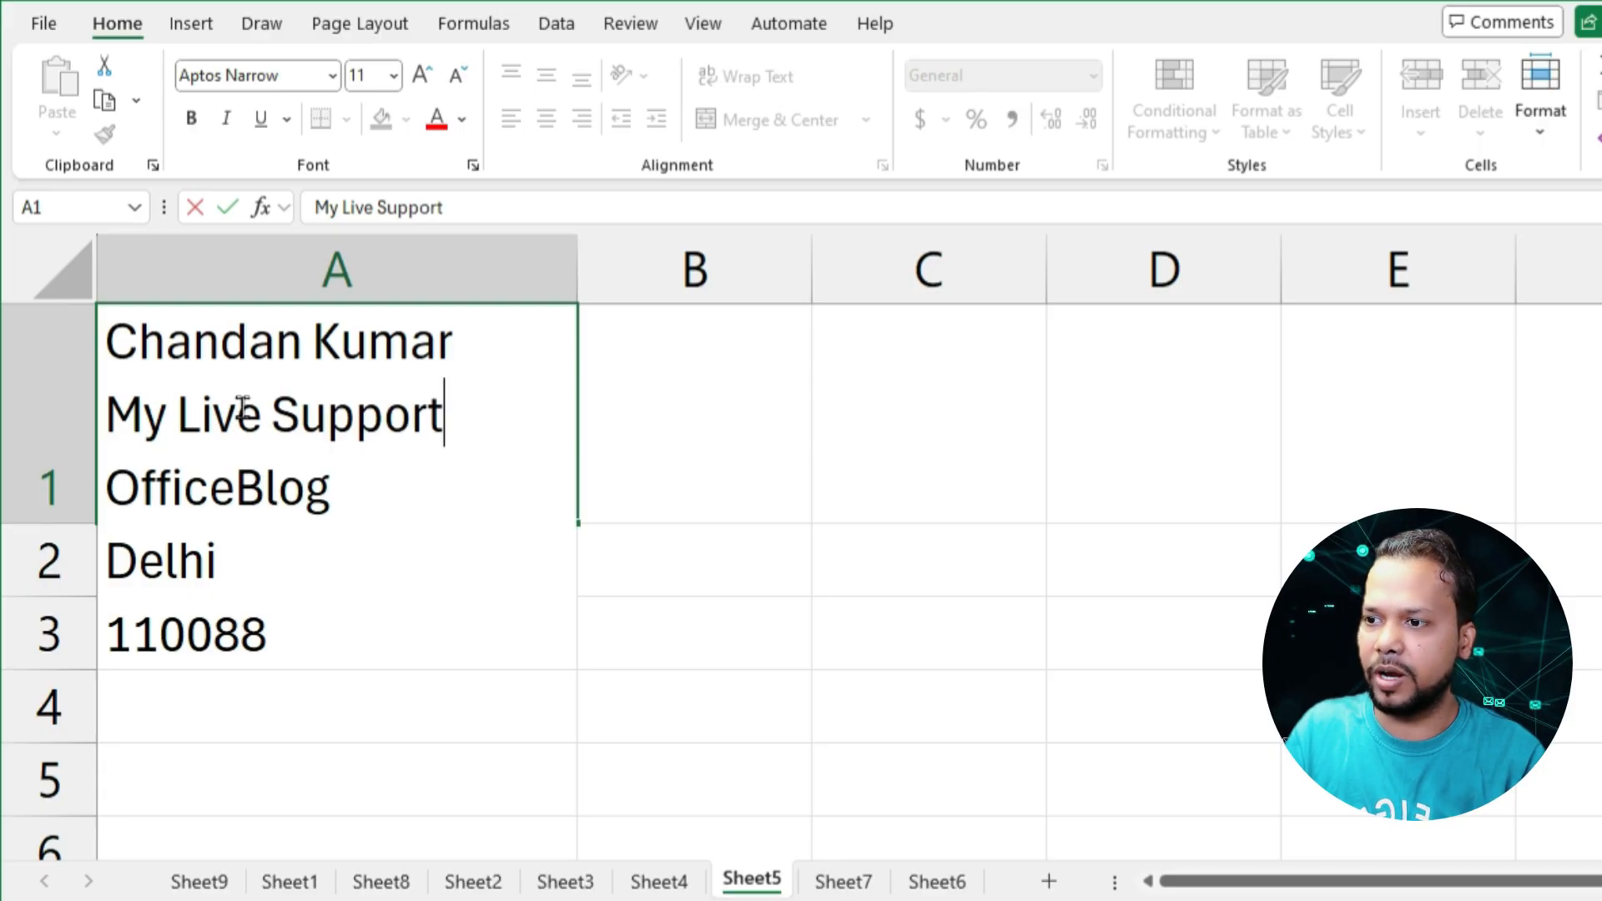
pyautogui.press('Return')
pyautogui.click(241, 408)
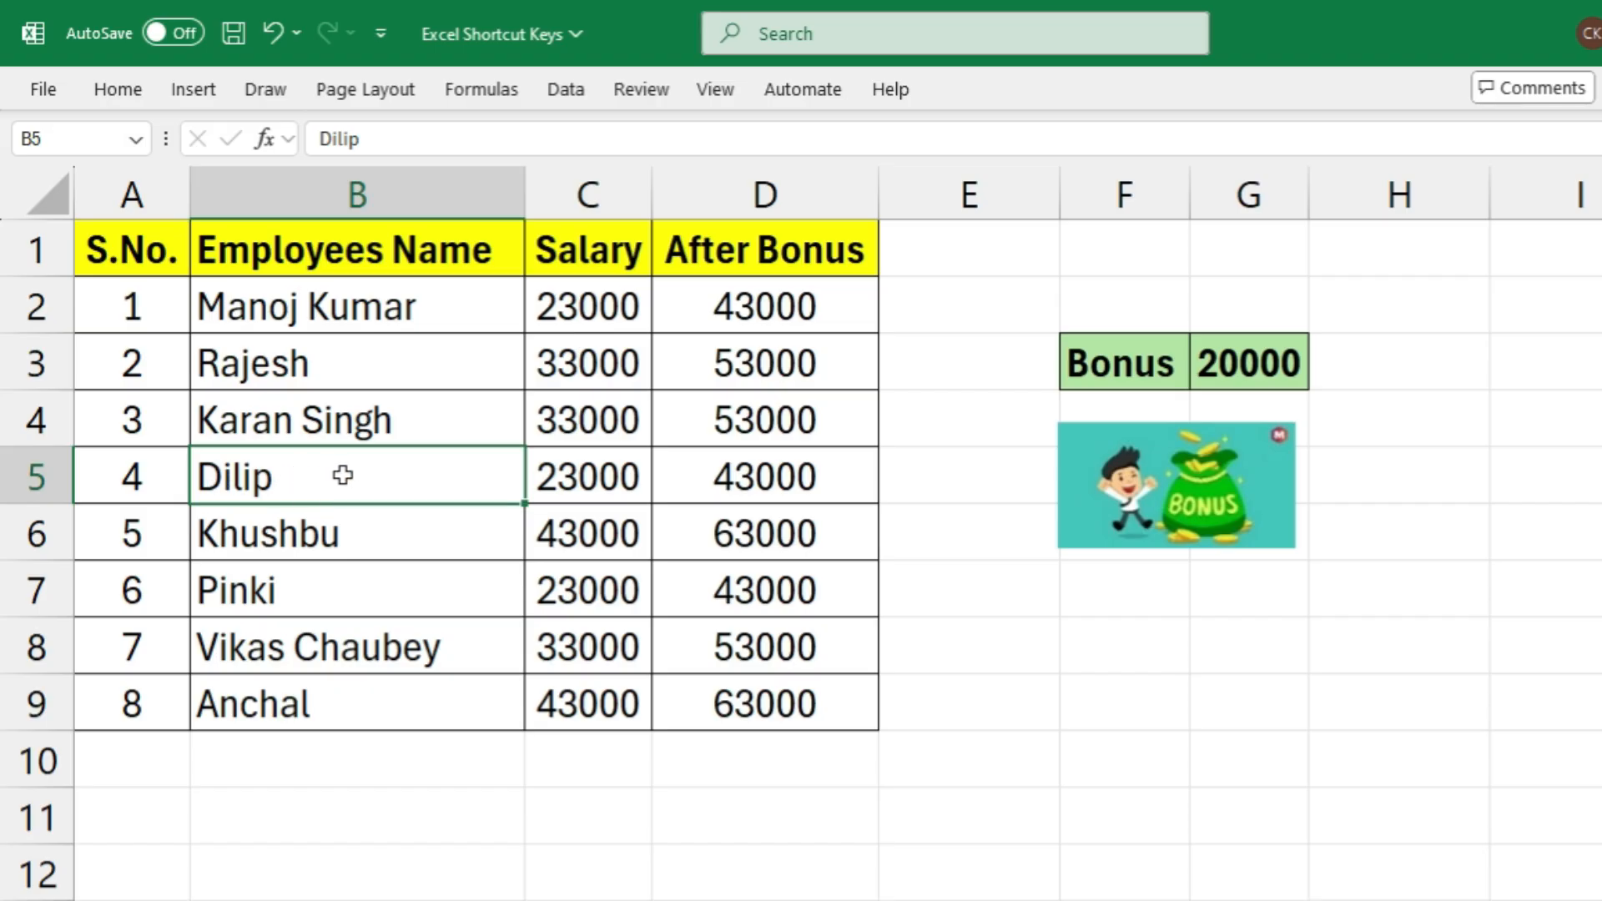
# Edit the employee name in cell B5 in place, adding the prefix "Mr." and a space before it
pyautogui.press('F2')
pyautogui.press('Left')
pyautogui.press('Left')
pyautogui.write('Mr.')
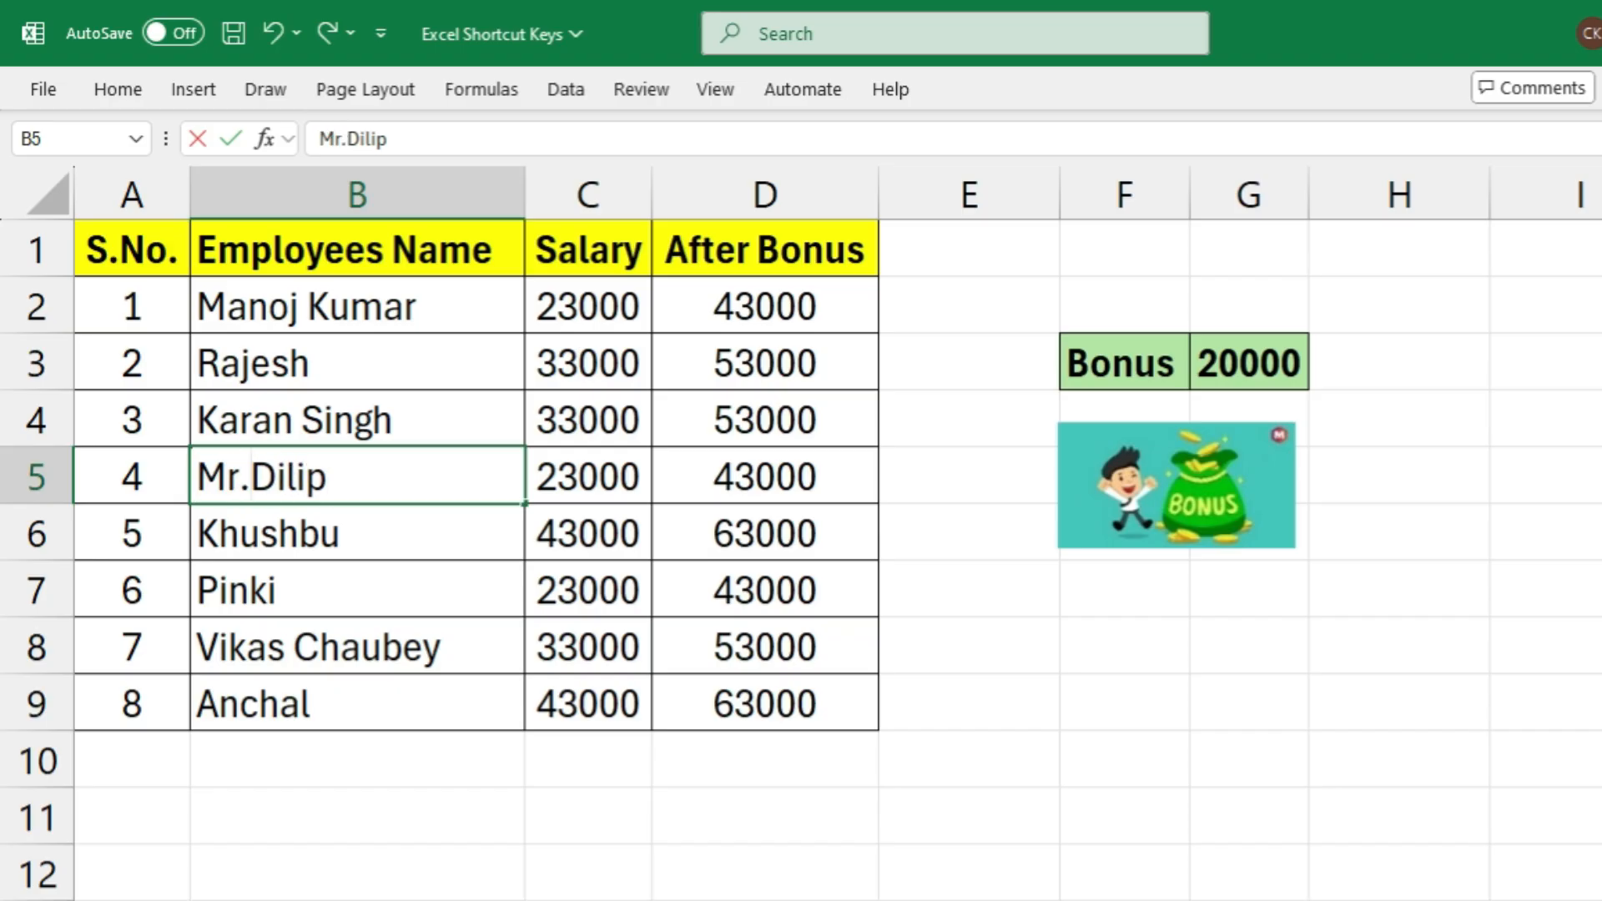
pyautogui.press('Return')
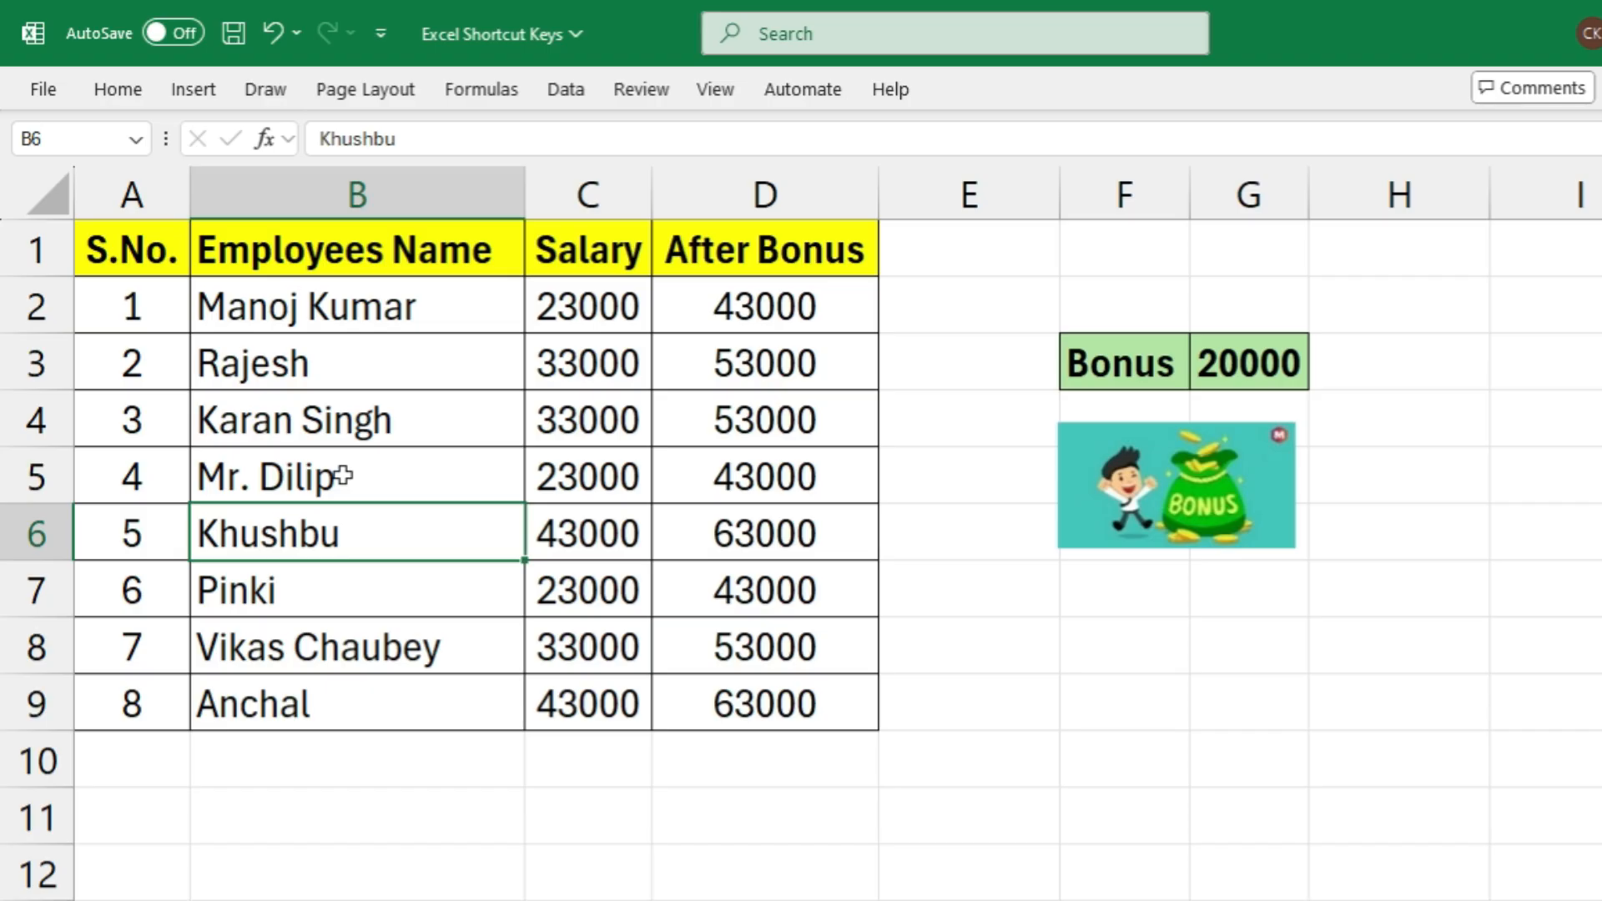
# Edit the salary in cell C4 in place so that it reads 33001
pyautogui.click(329, 468)
pyautogui.click(468, 422)
pyautogui.click(574, 417)
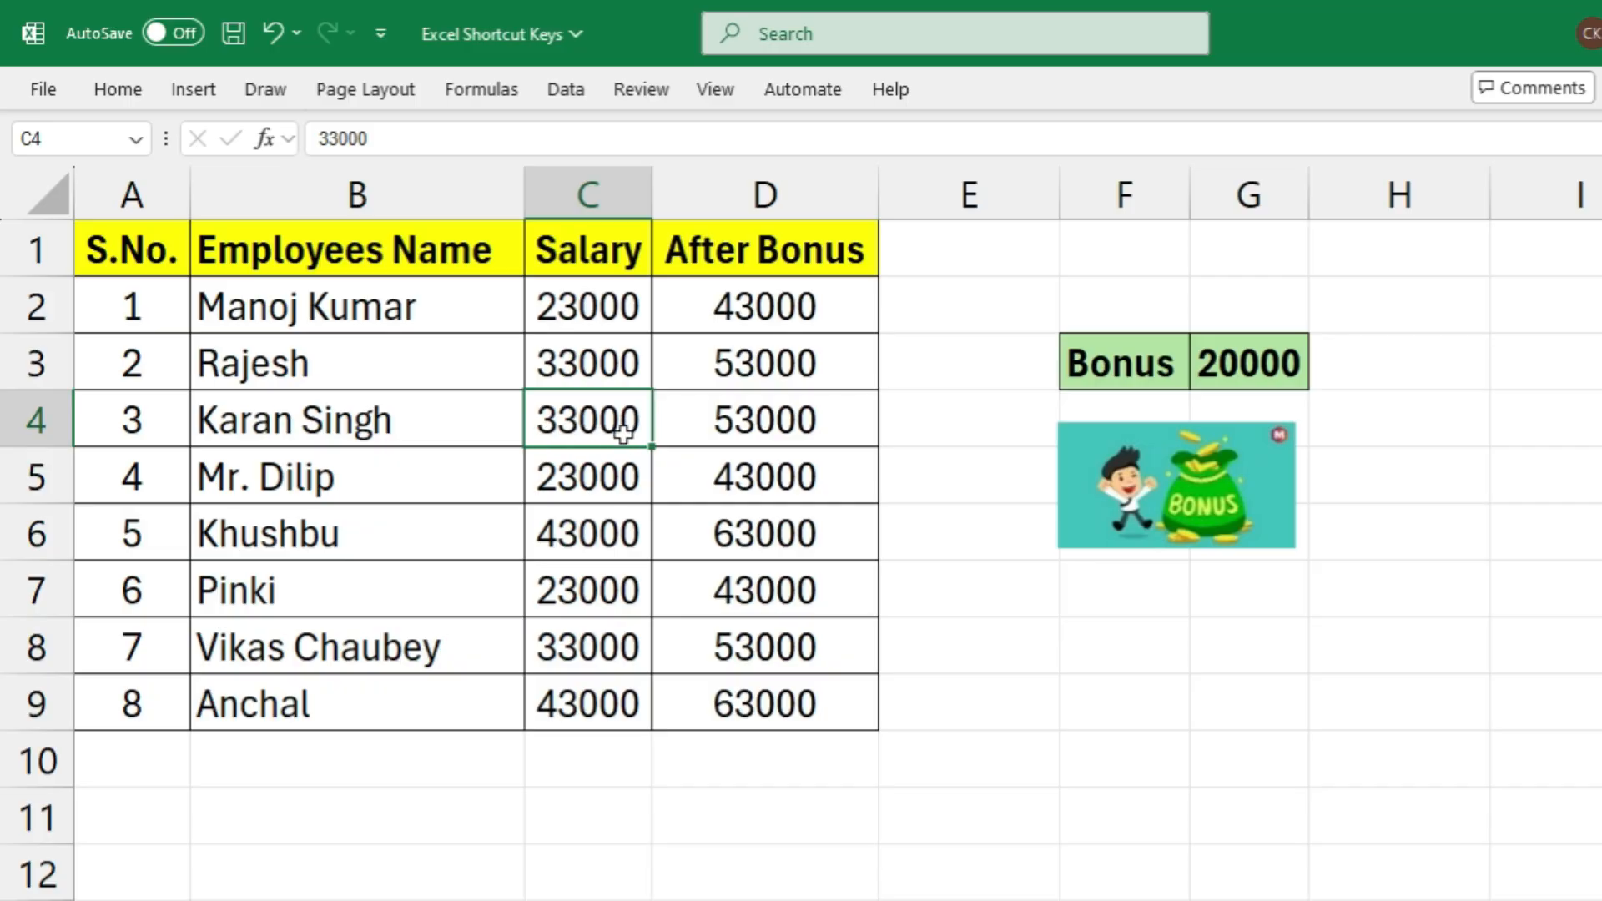
pyautogui.press('F2')
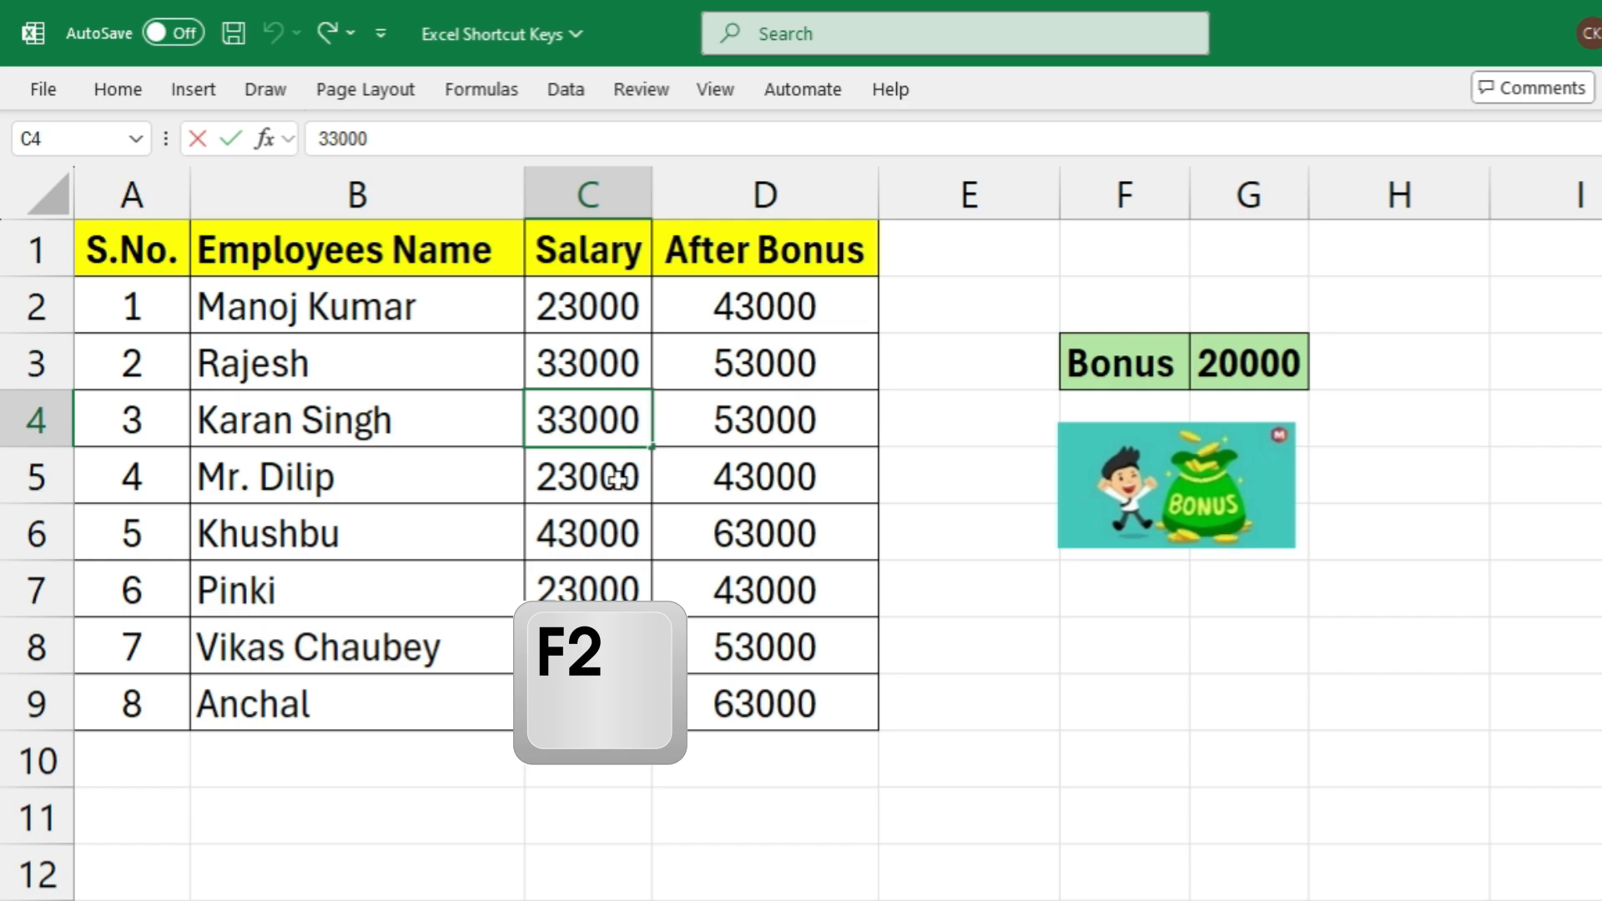
pyautogui.press('BackSpace')
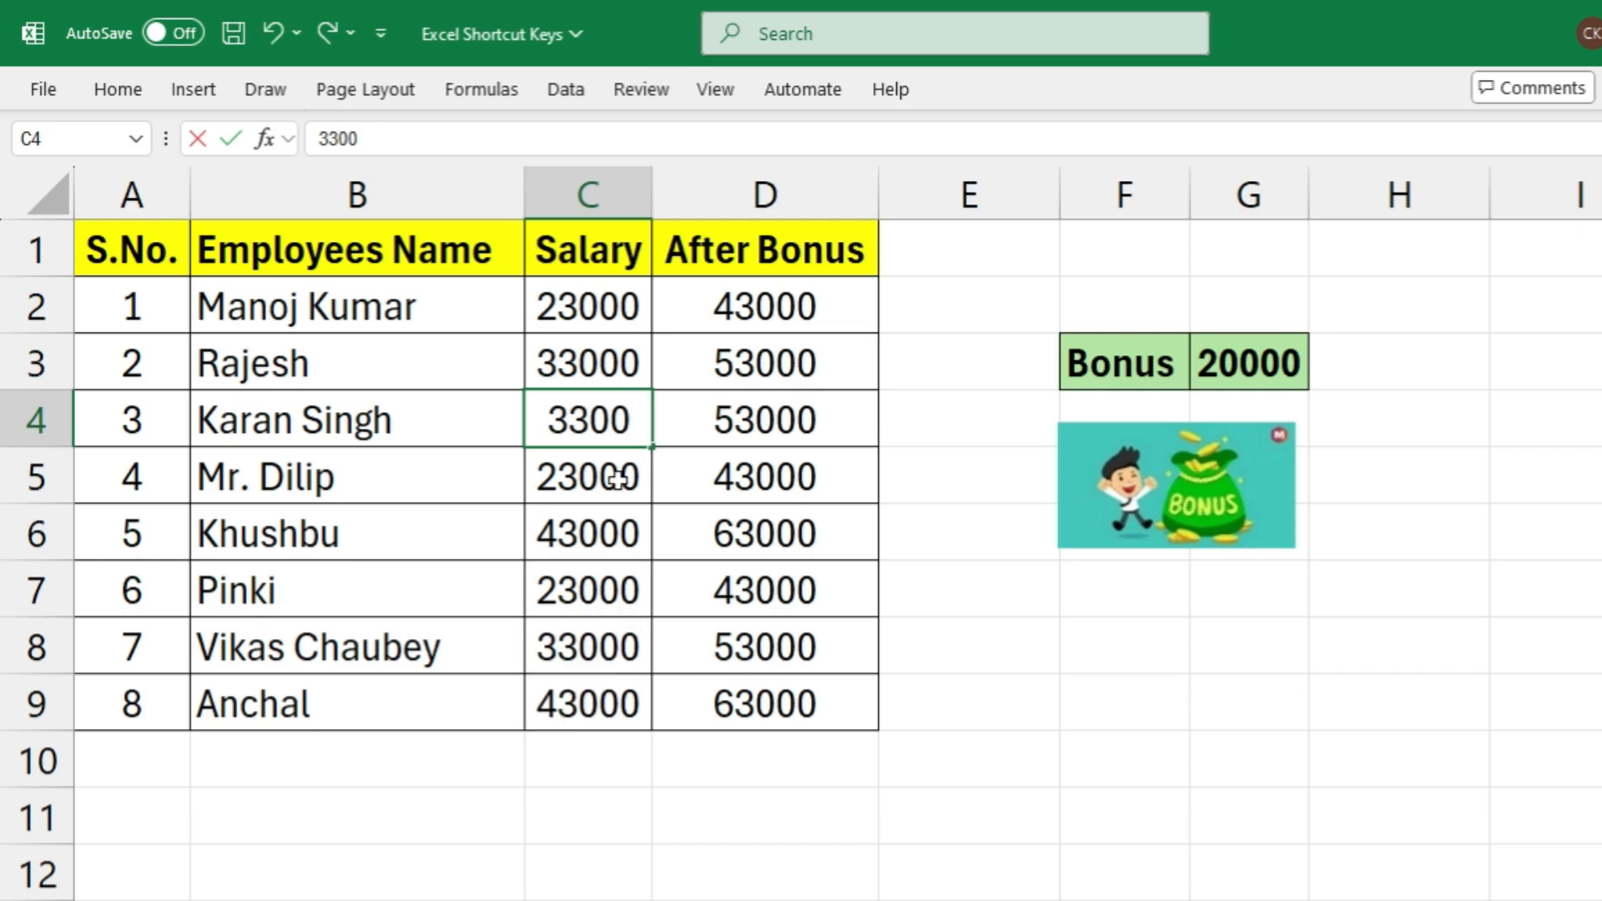
pyautogui.write('01')
pyautogui.press('Return')
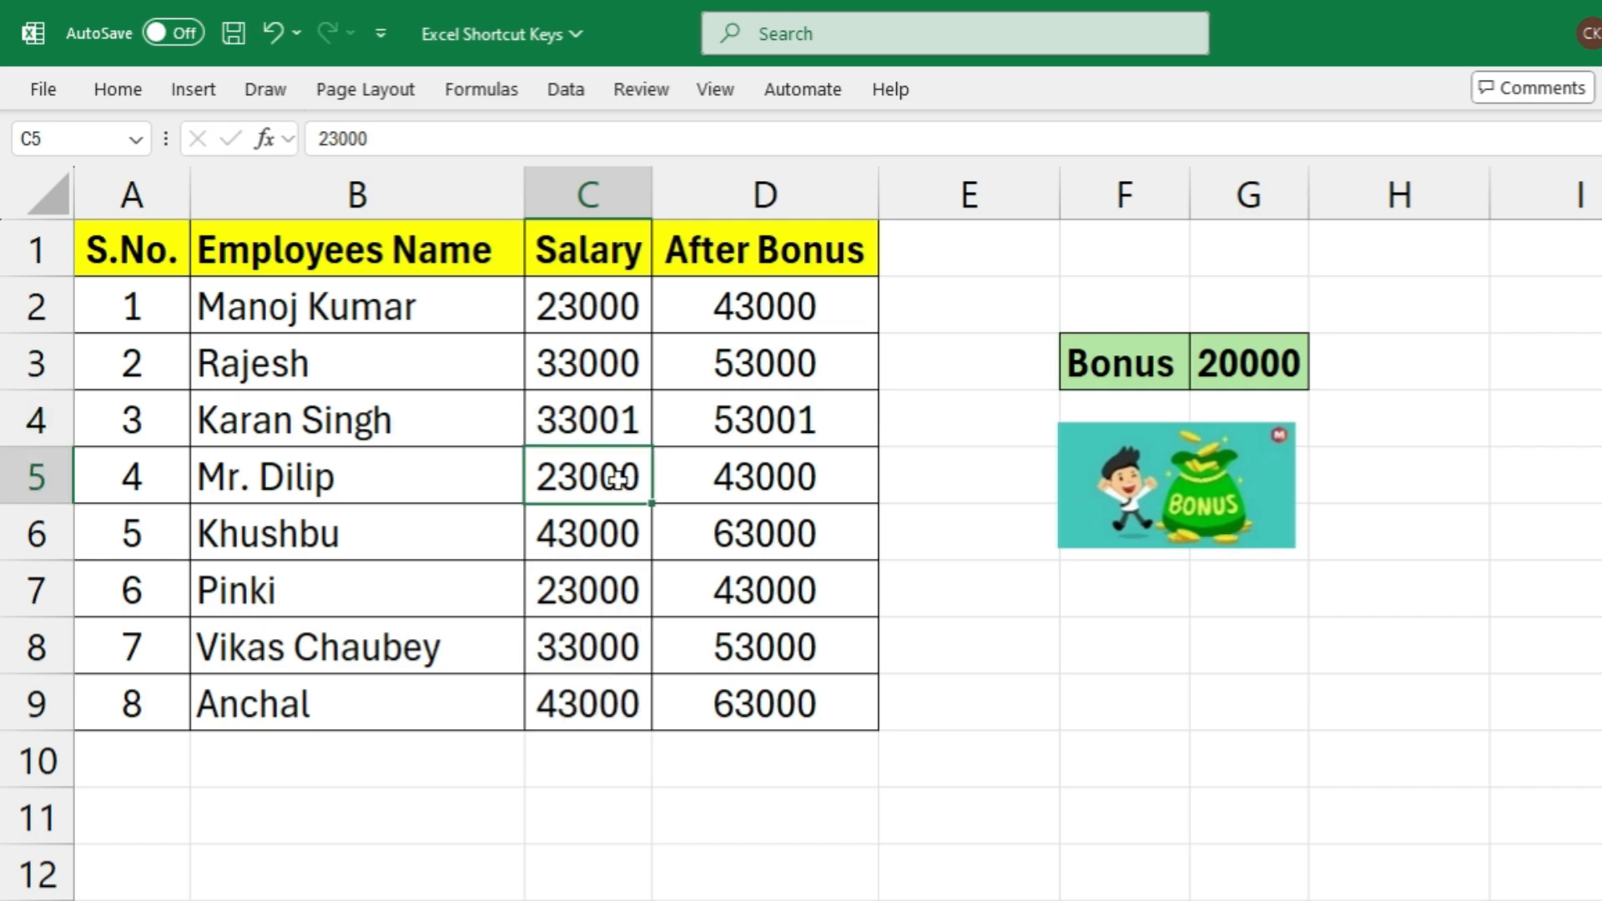
pyautogui.click(624, 419)
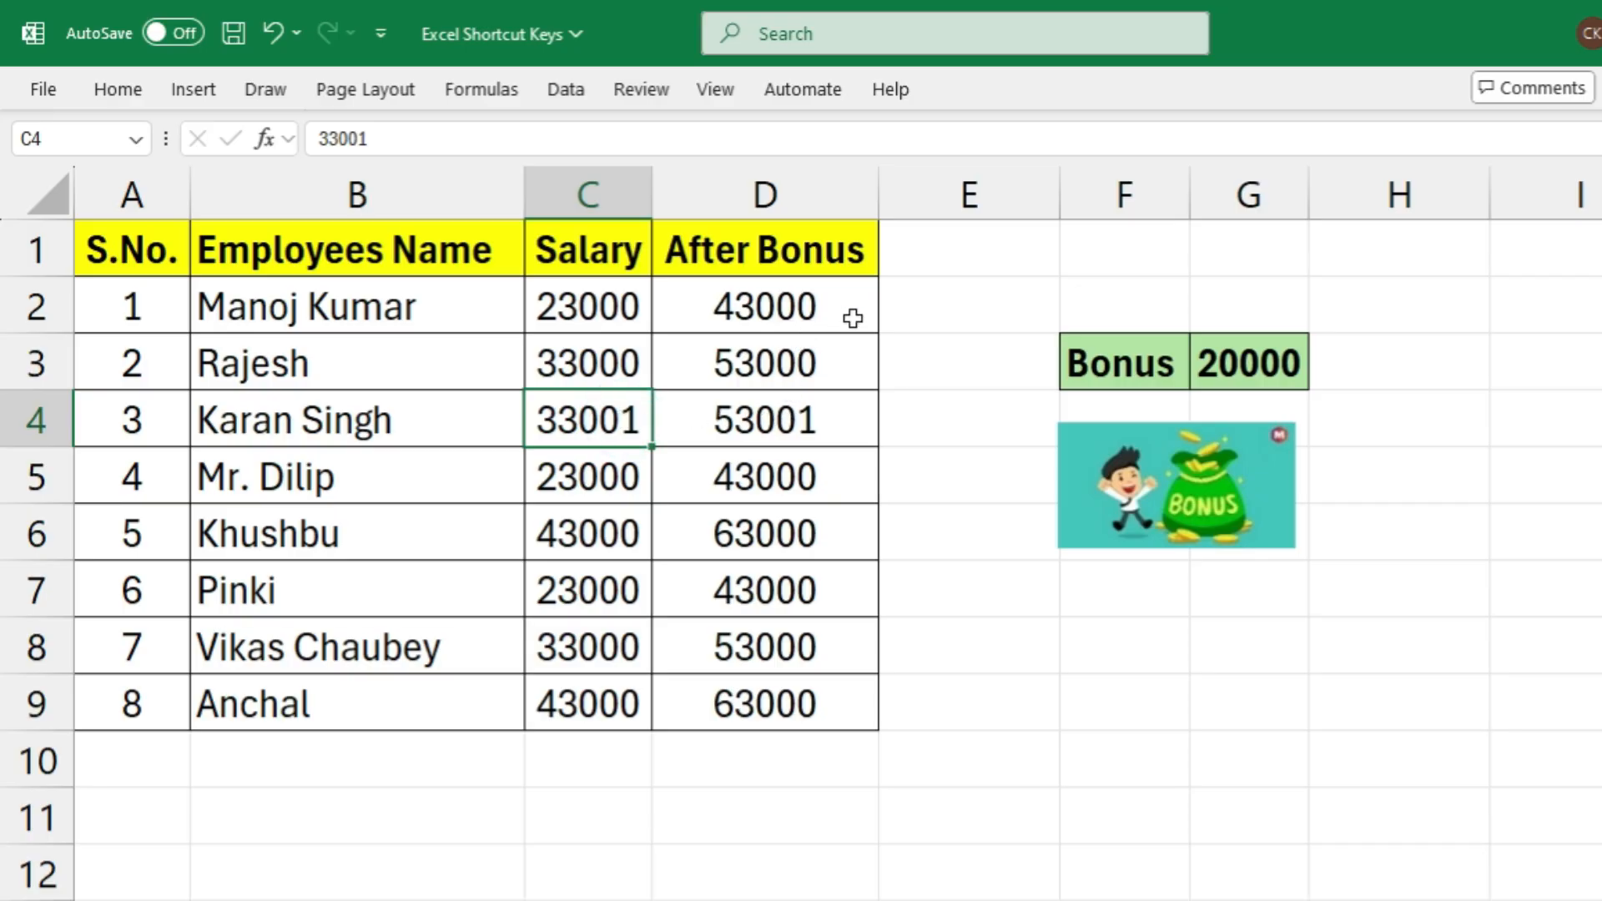
# Extend the After Bonus formula in cell D2 to =C2+$G$3+5000
pyautogui.click(830, 308)
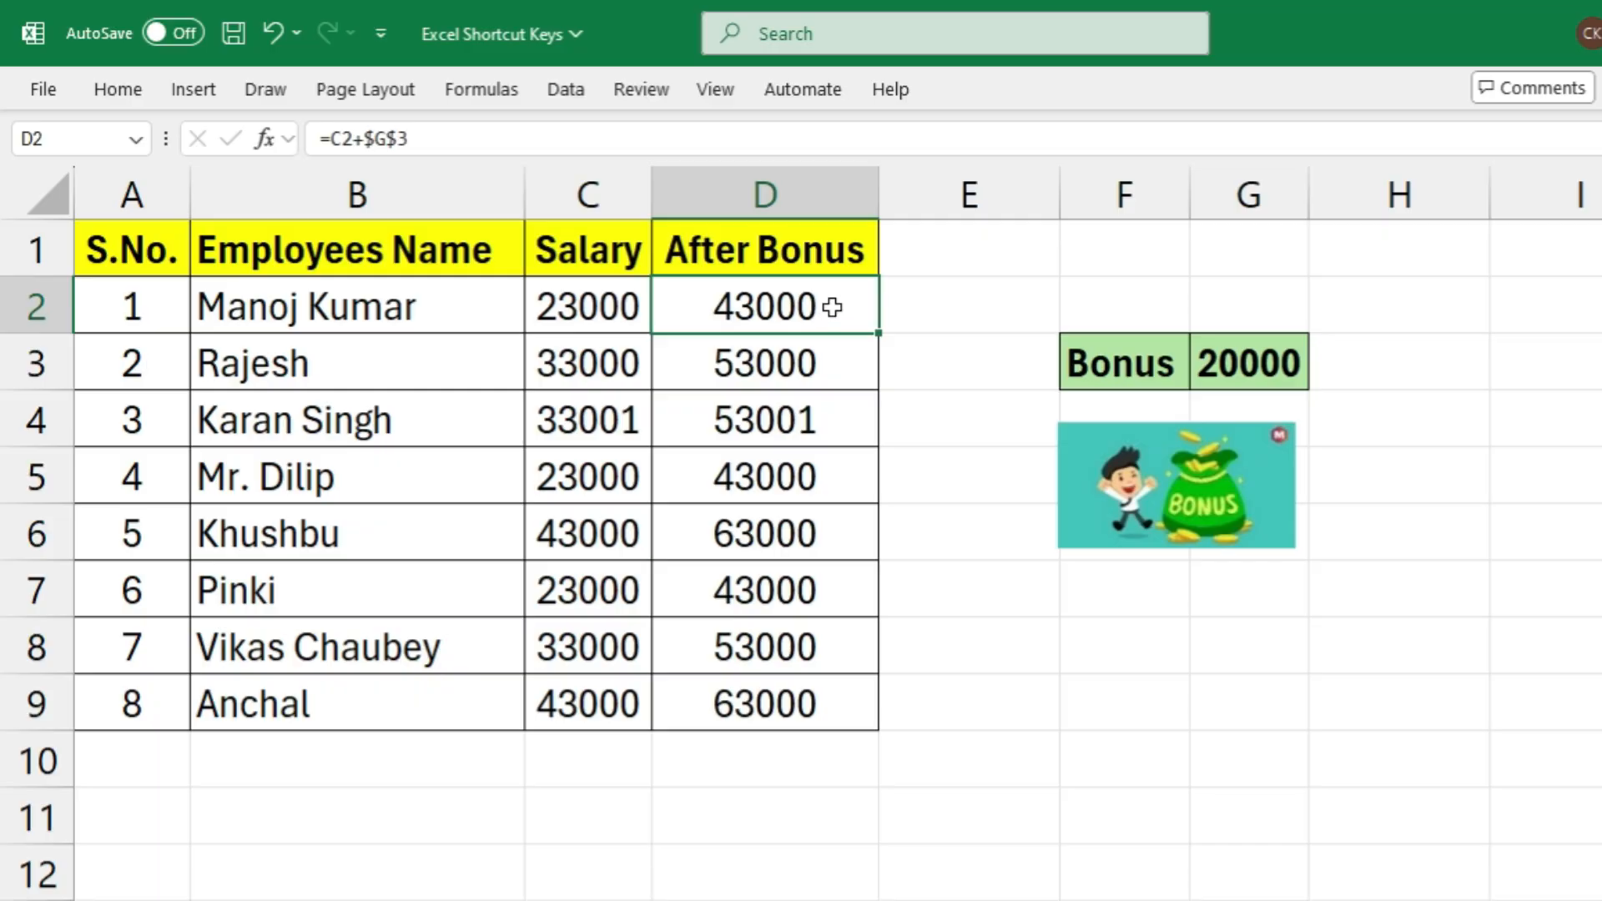
pyautogui.press('F2')
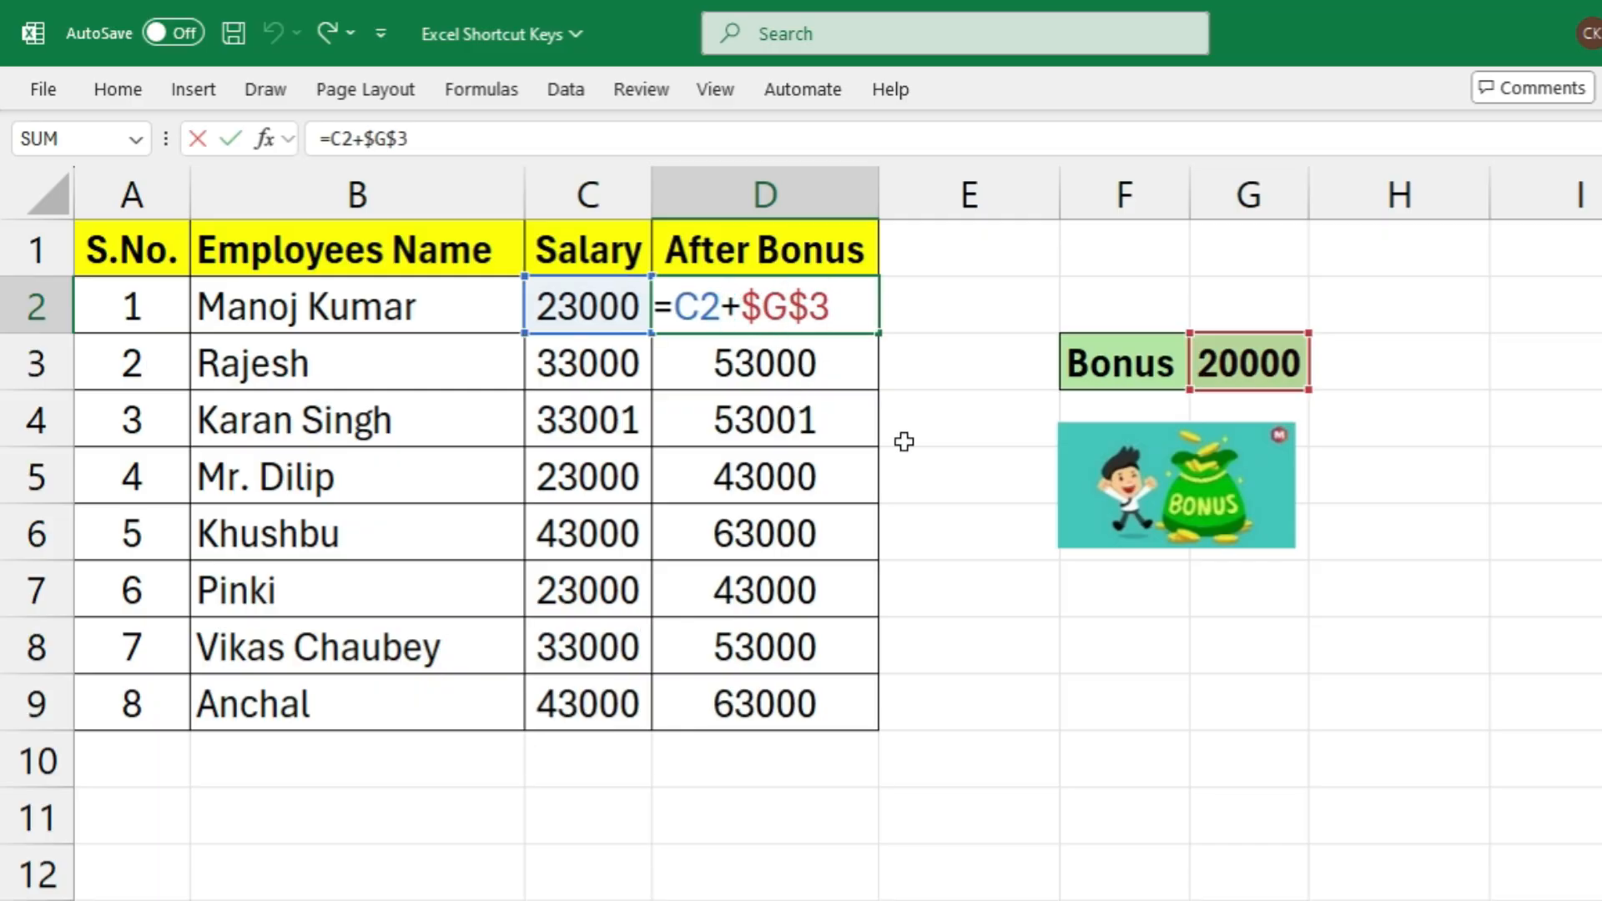
pyautogui.press('End')
pyautogui.write('+500')
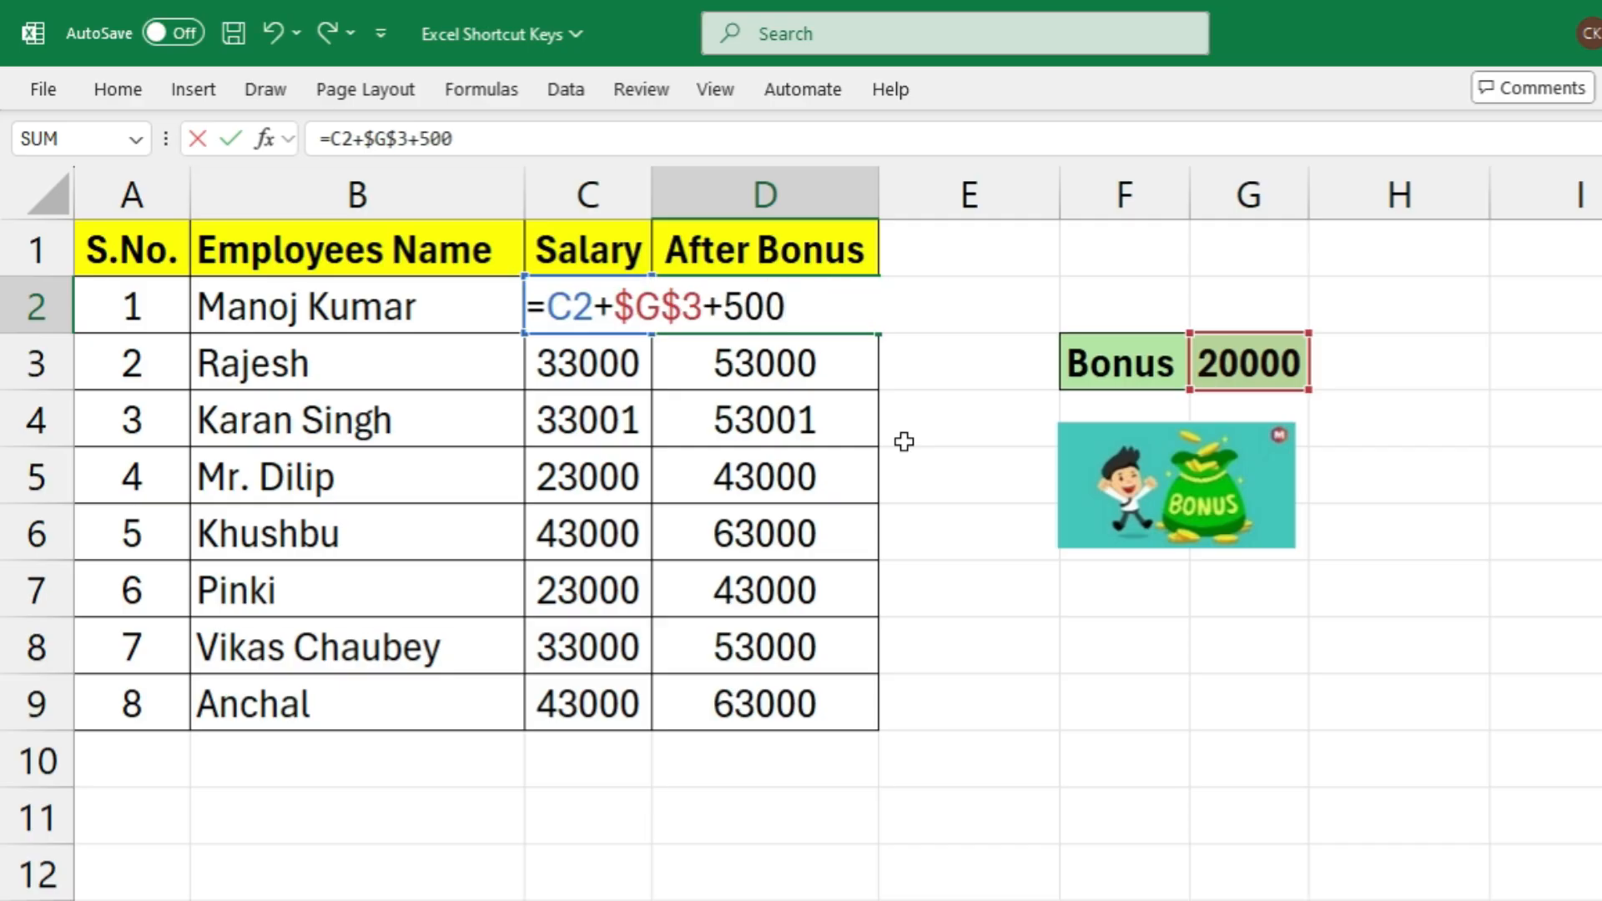
pyautogui.write('0')
pyautogui.press('Return')
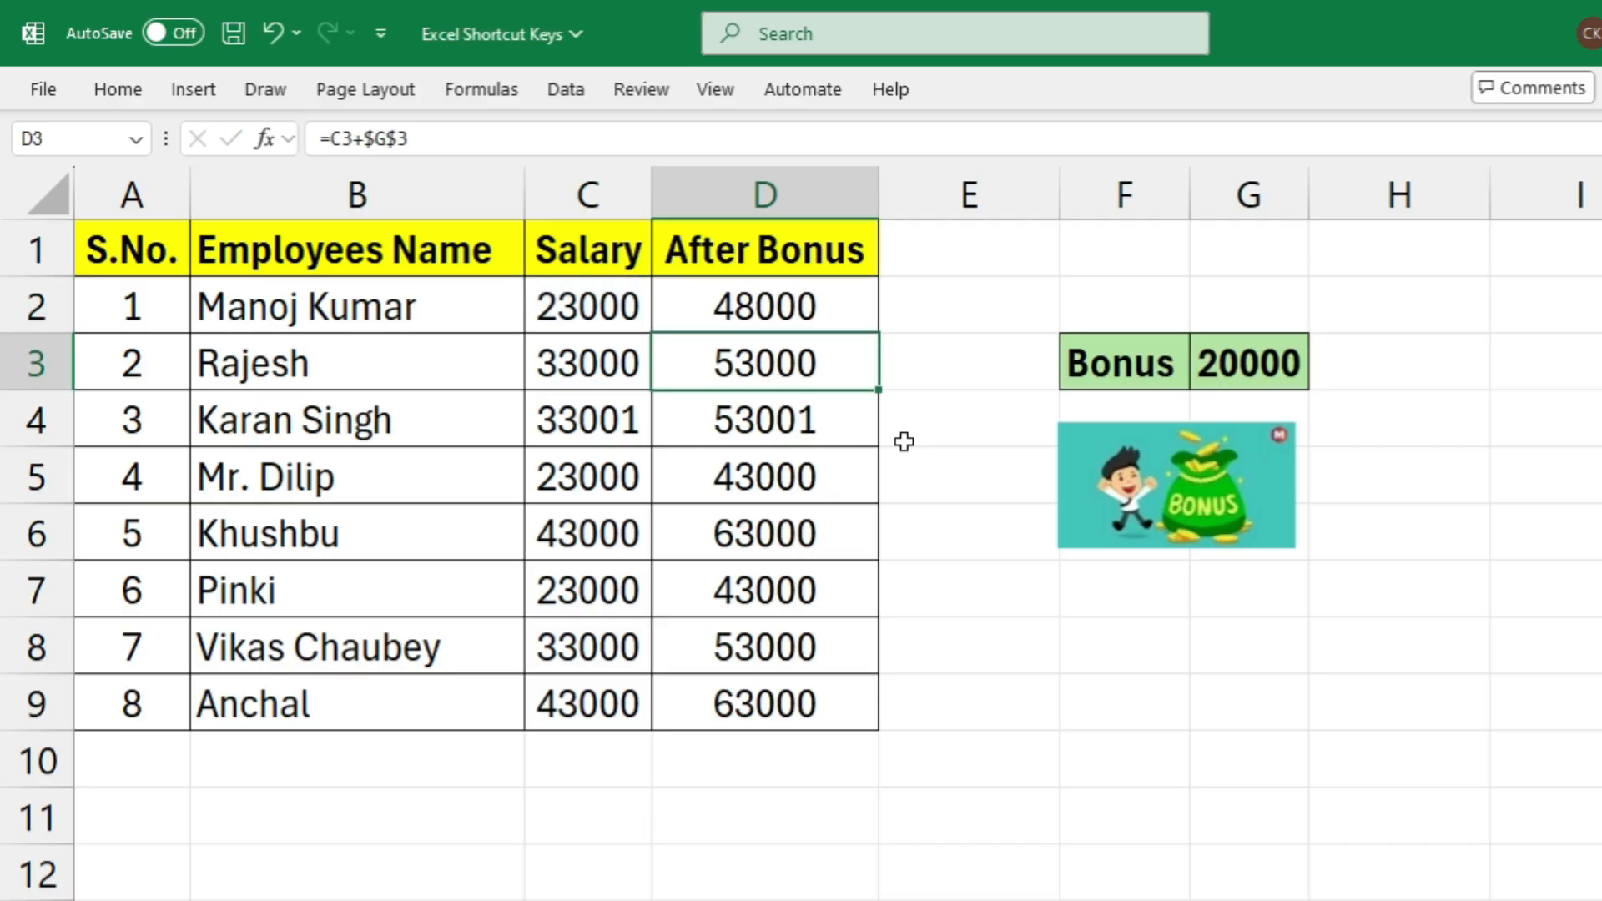
pyautogui.click(815, 310)
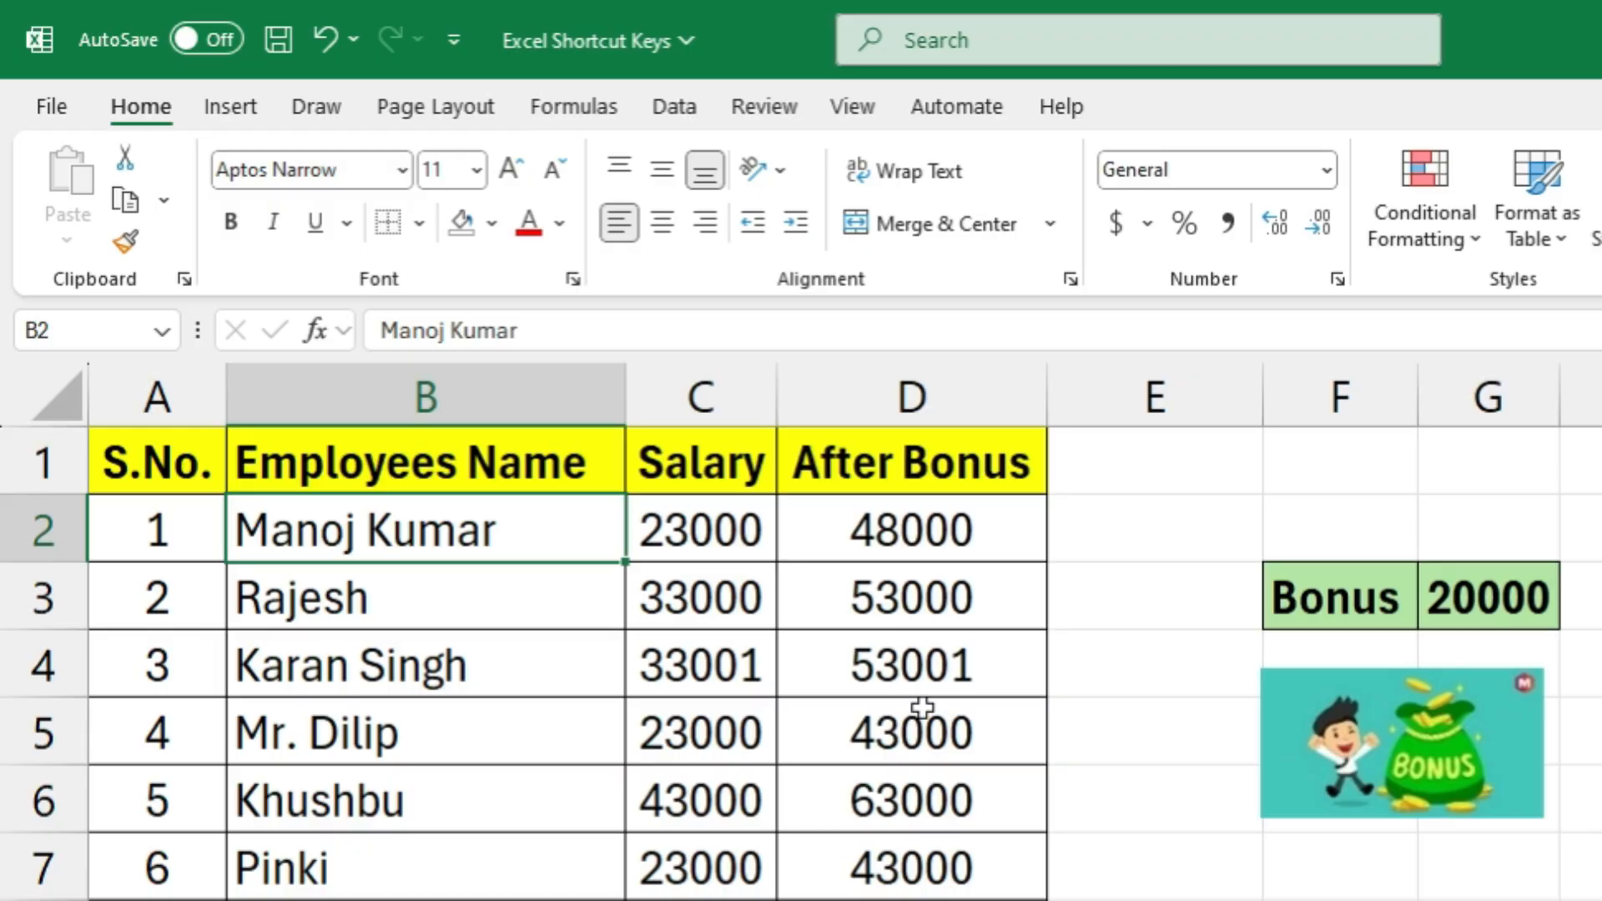
# Select the header cells A1:D1 of the employee salary table and display the ribbon's key tips
pyautogui.press('Up')
pyautogui.press('Left')
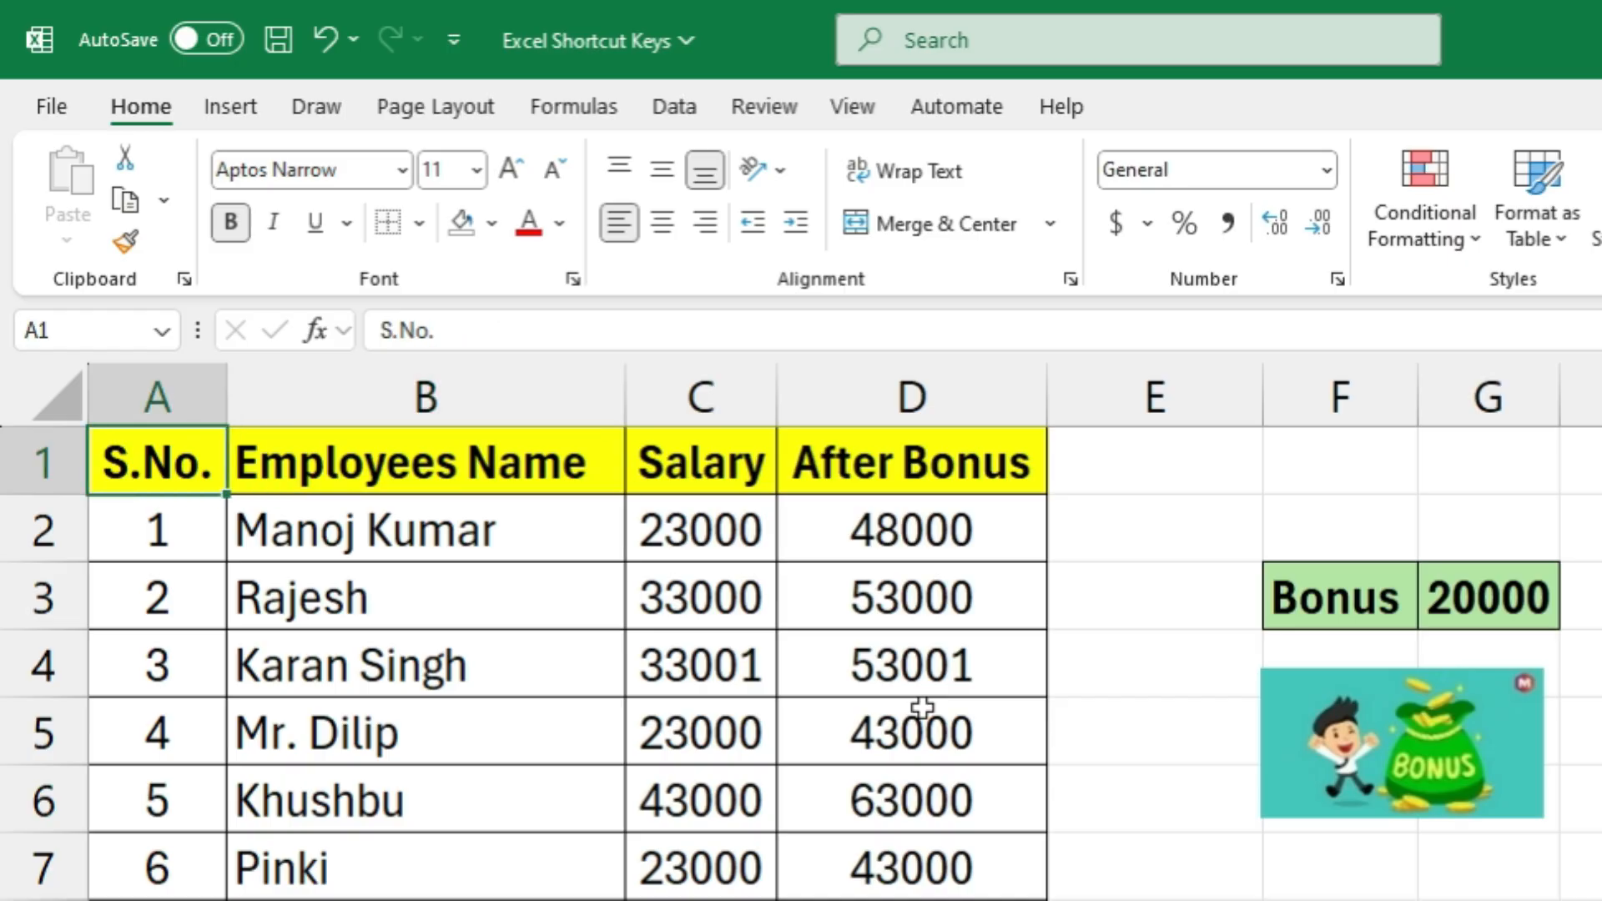
pyautogui.hotkey('shift', 'Right')
pyautogui.hotkey('shift', 'Right')
pyautogui.hotkey('shift', 'Right')
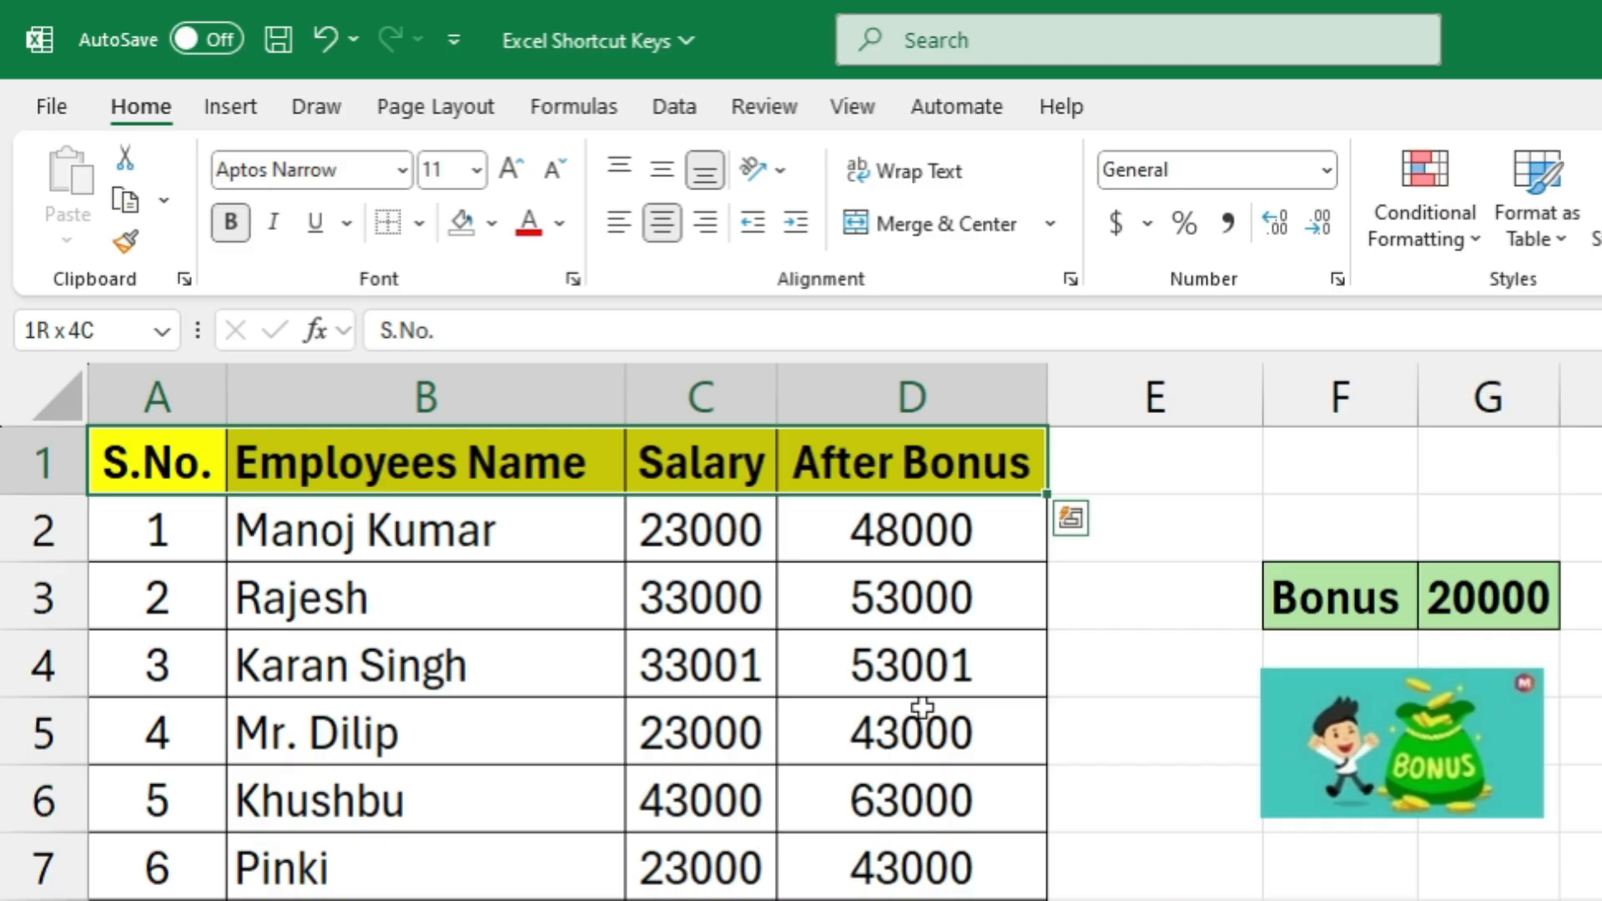
pyautogui.press('alt')
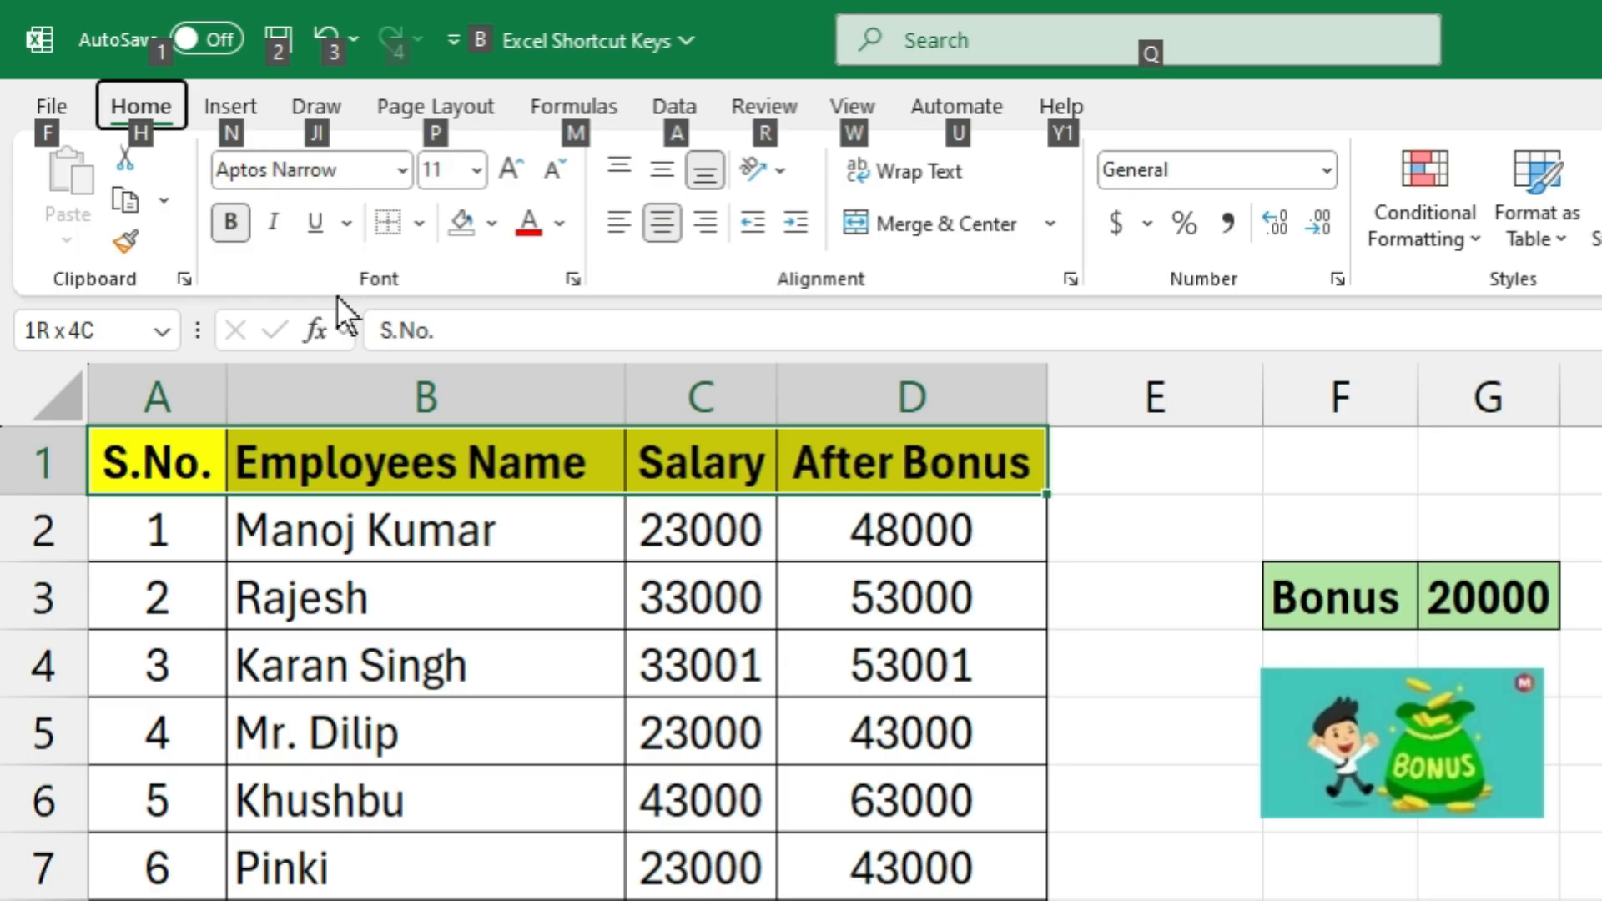
# Preview several theme fill colours on the header cells A1:D1 and set their fill to No Fill
pyautogui.press('h')
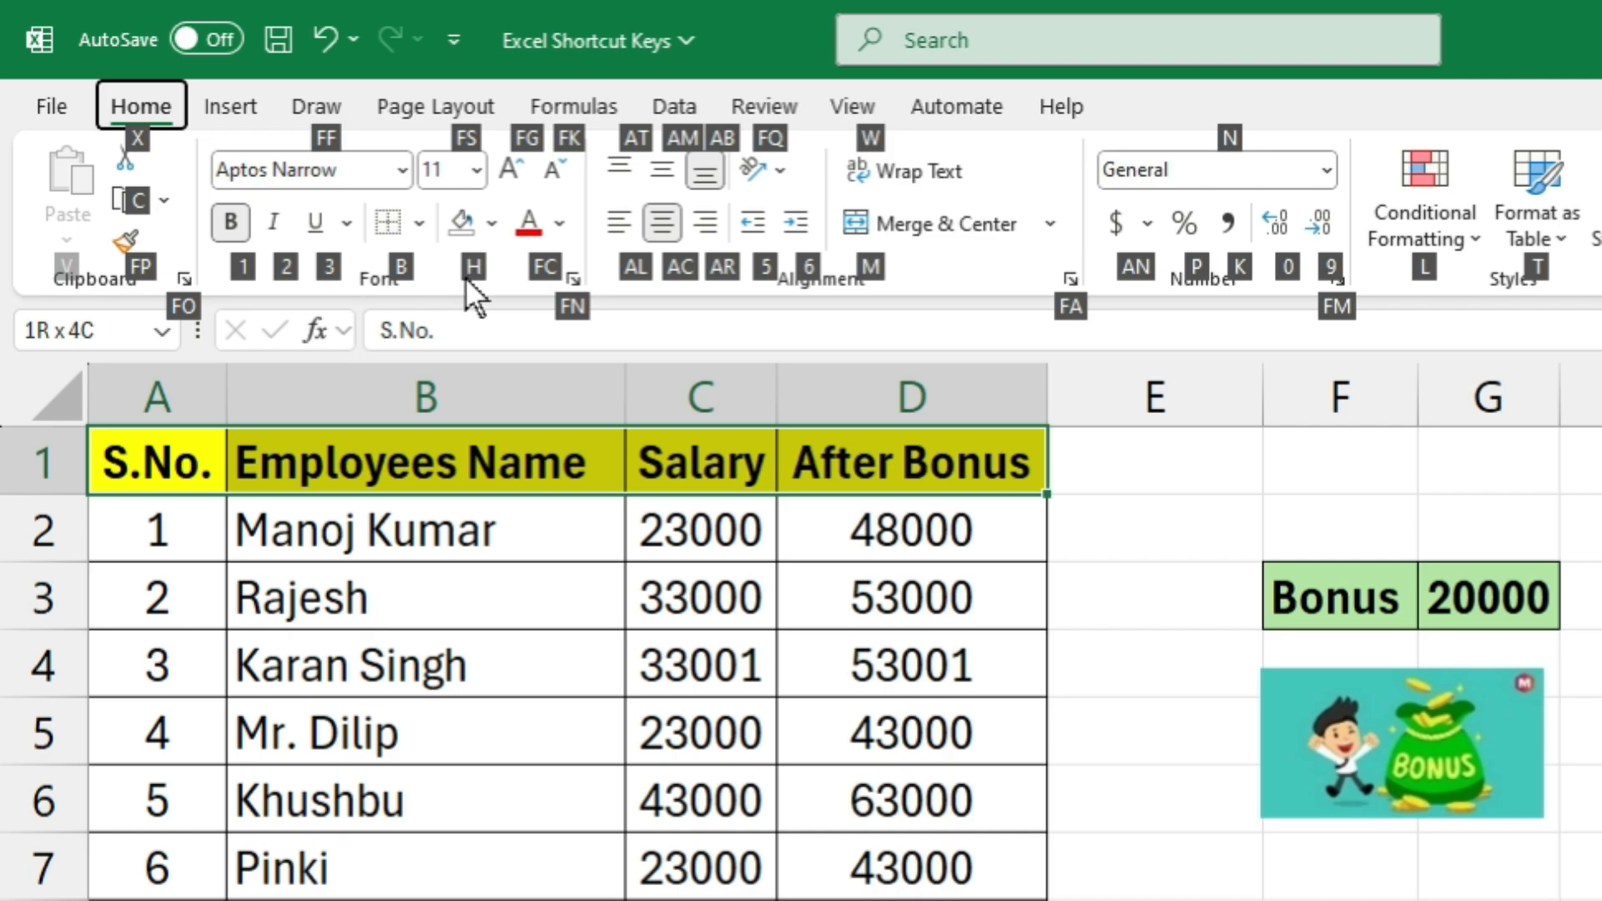
pyautogui.press('h')
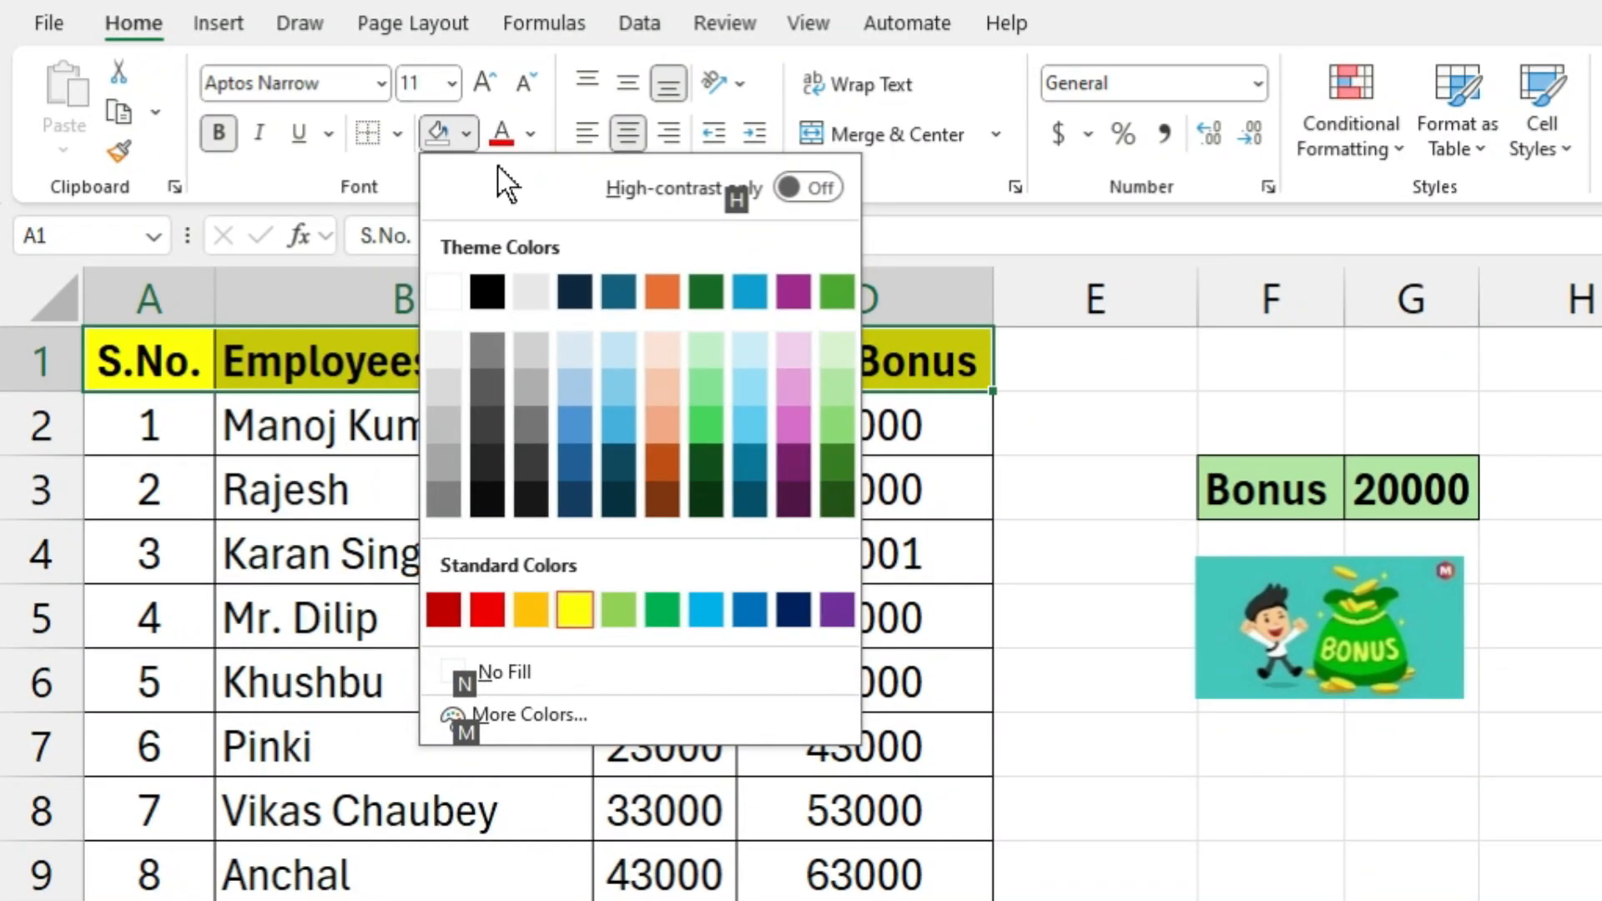
pyautogui.press('Down')
pyautogui.press('Right')
pyautogui.press('Right')
pyautogui.press('Right')
pyautogui.press('Right')
pyautogui.press('Right')
pyautogui.press('Right')
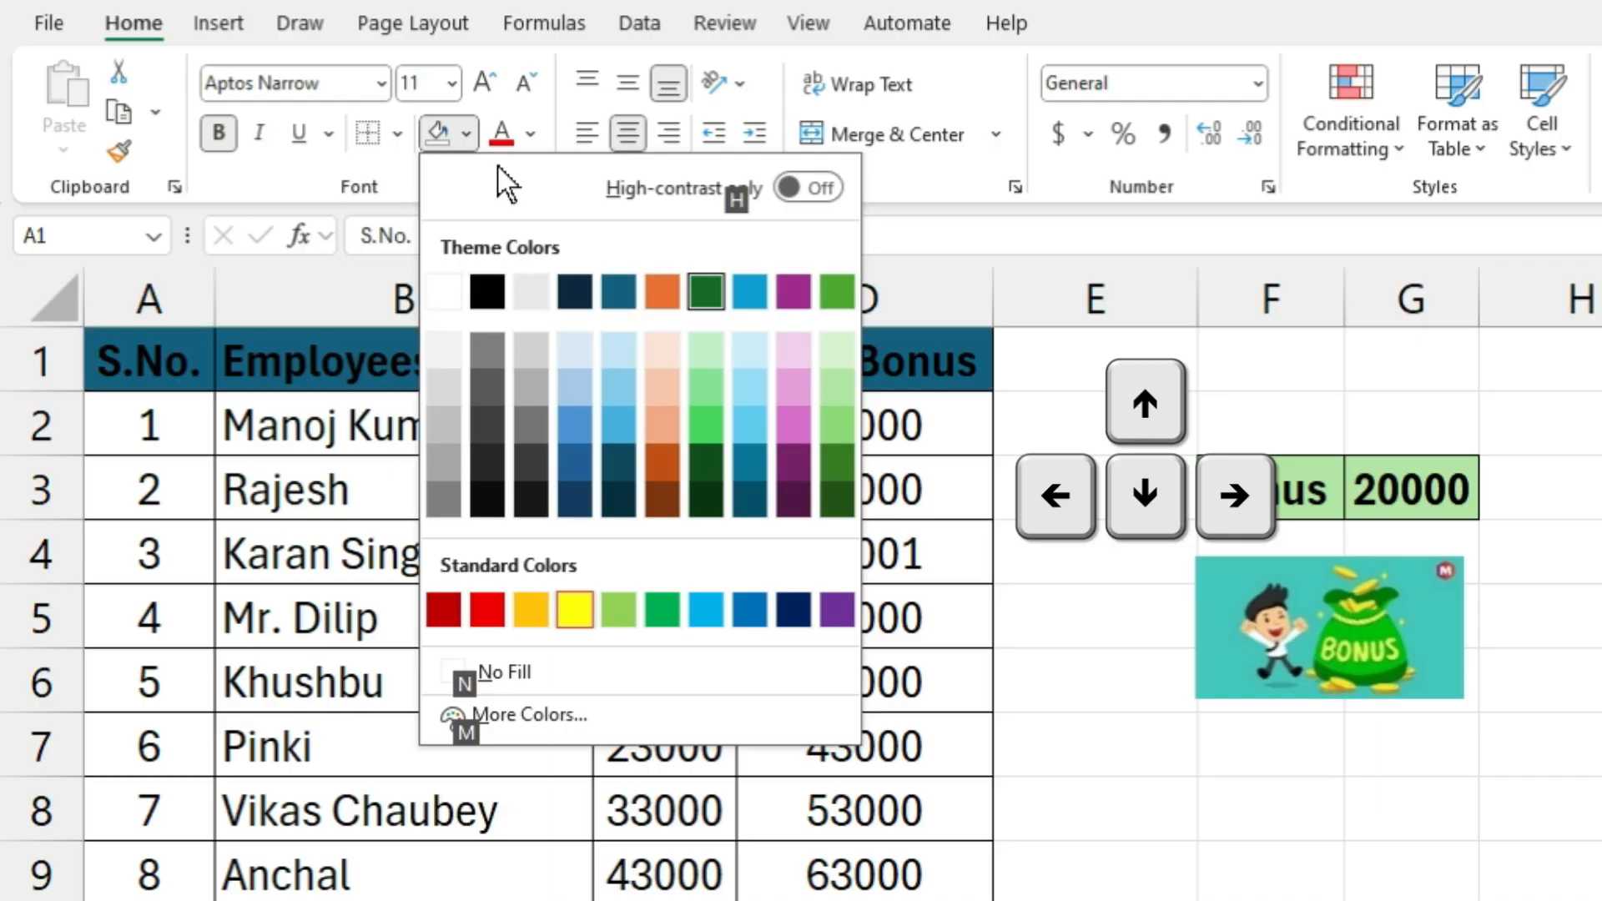
pyautogui.press('Right')
pyautogui.press('Right')
pyautogui.press('Right')
pyautogui.press('Down')
pyautogui.press('Down')
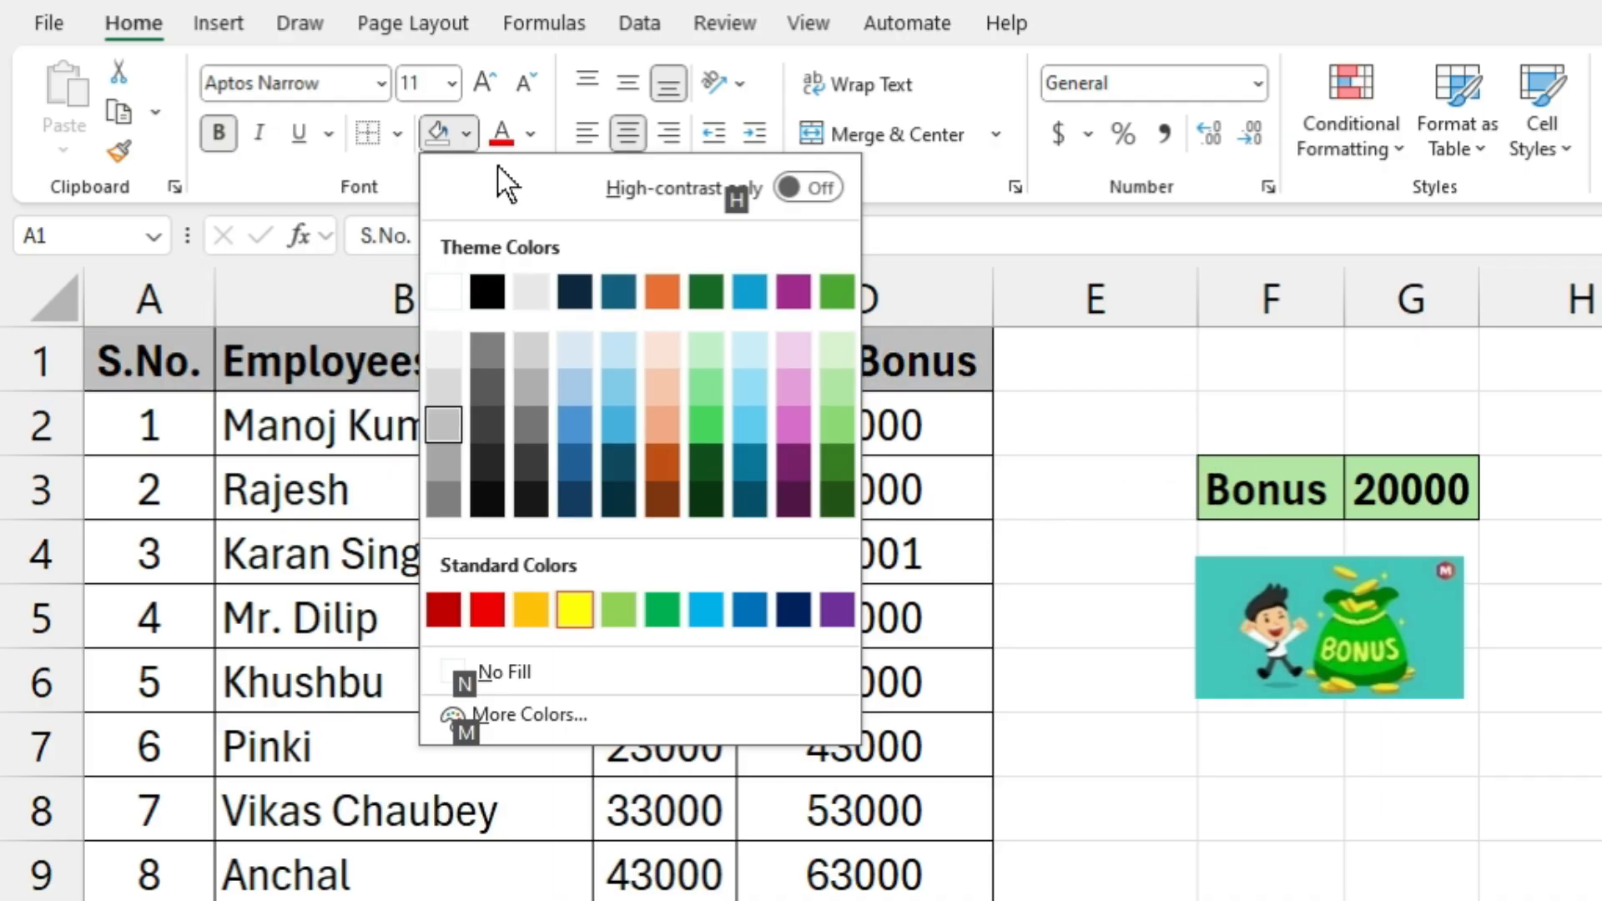
pyautogui.press('Down')
pyautogui.press('Right')
pyautogui.press('Right')
pyautogui.press('Right')
pyautogui.press('Right')
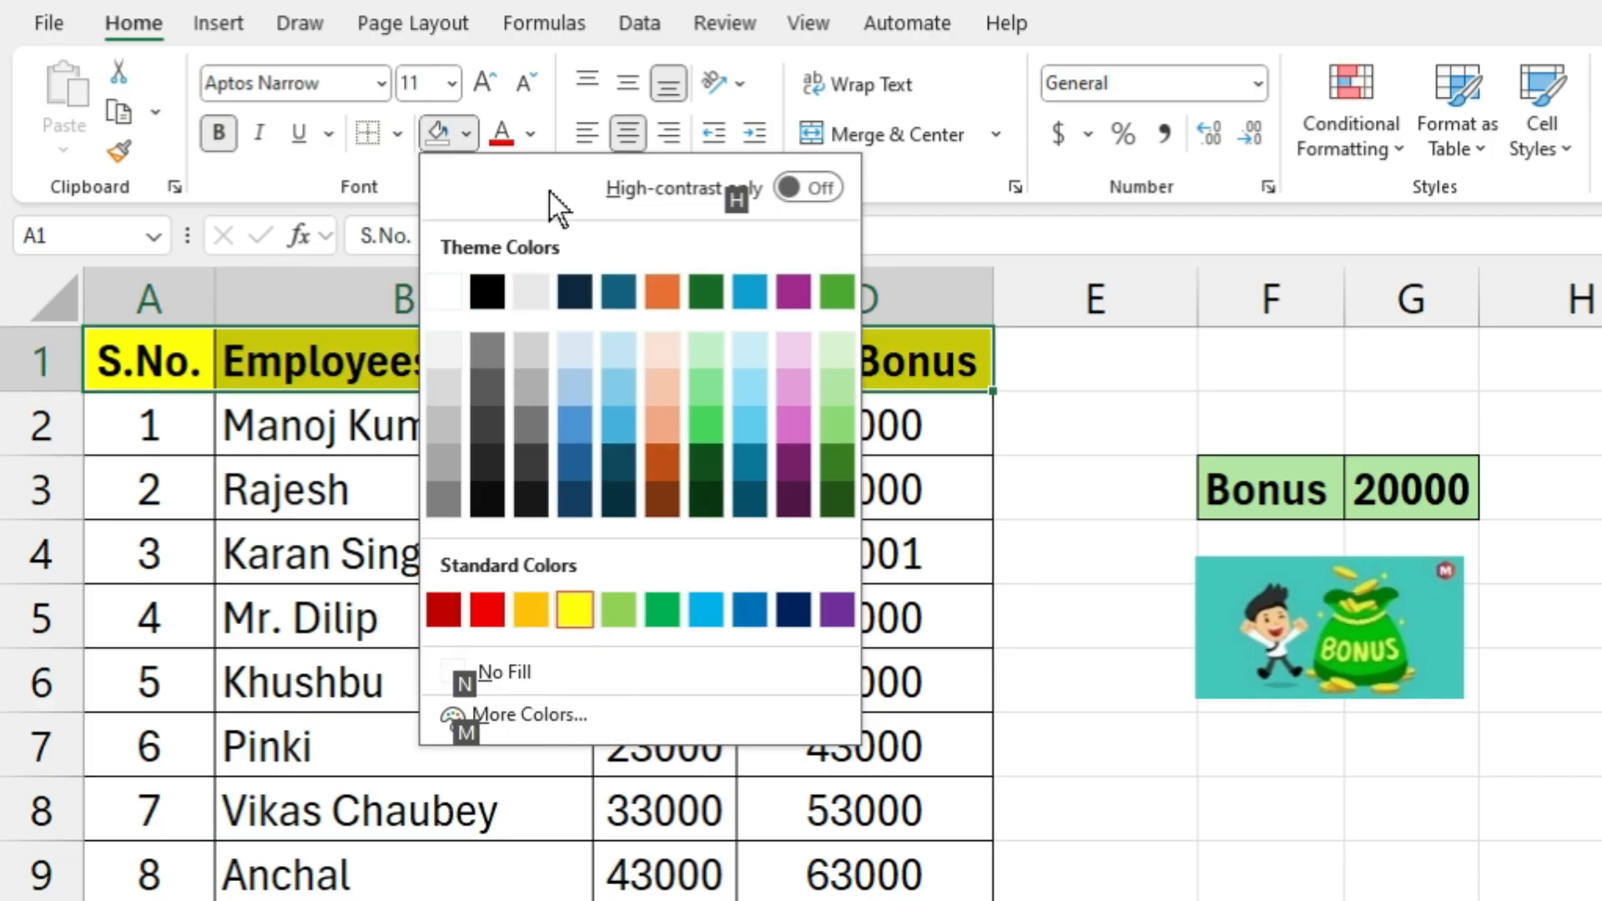
pyautogui.press('n')
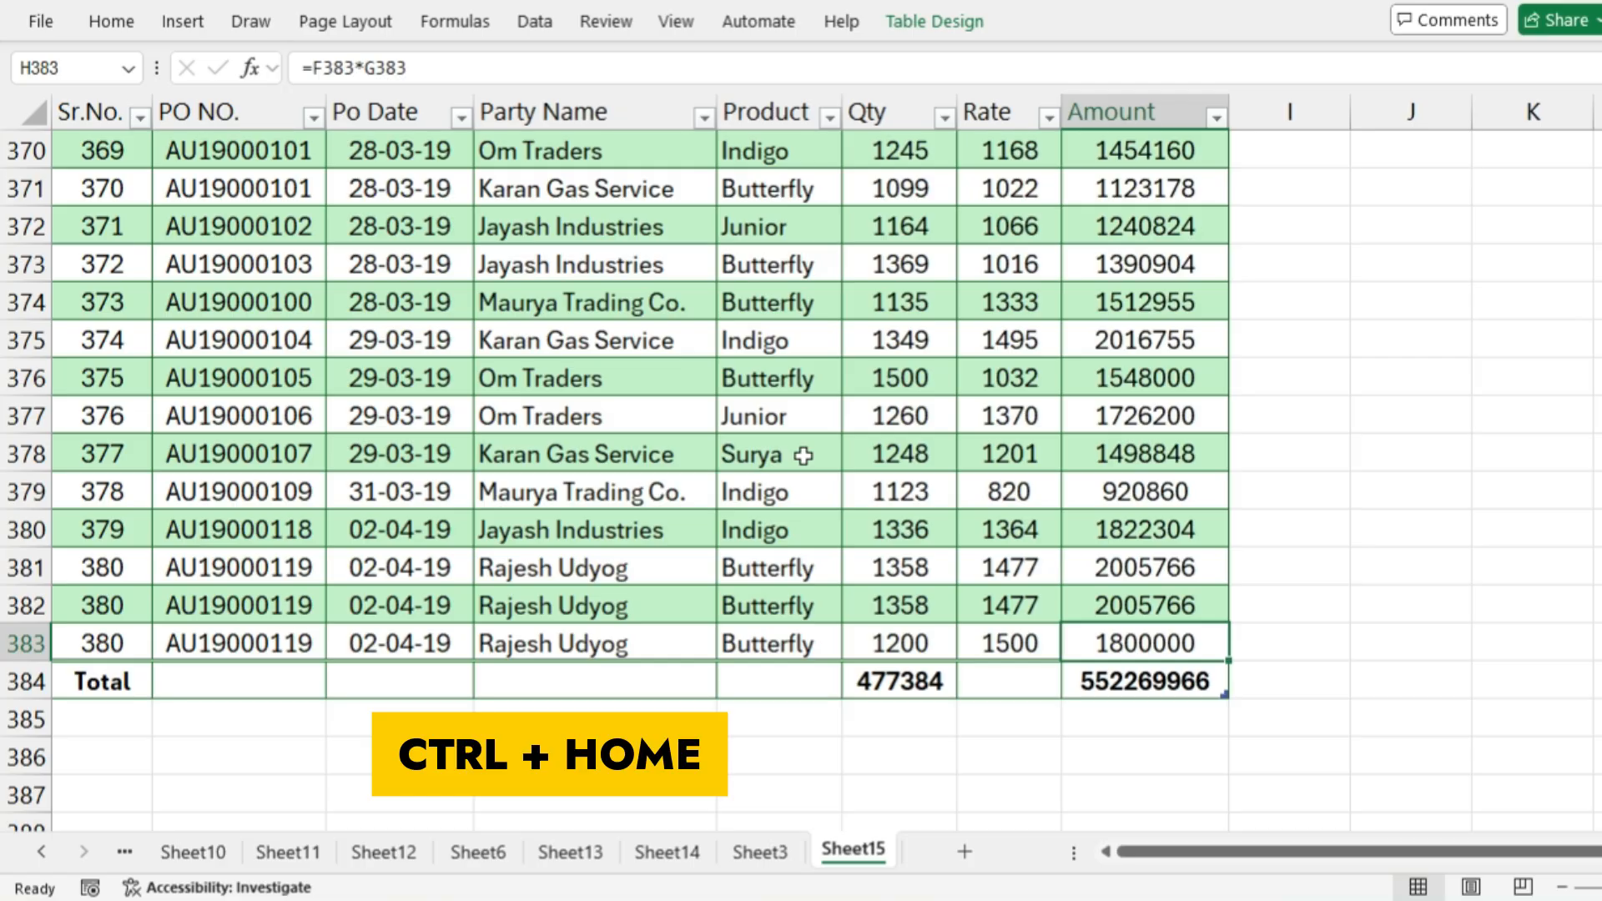
# Jump to cell A1 of the order table, and from cell C6 jump to the last used cell, H384
pyautogui.hotkey('ctrl', 'Home')
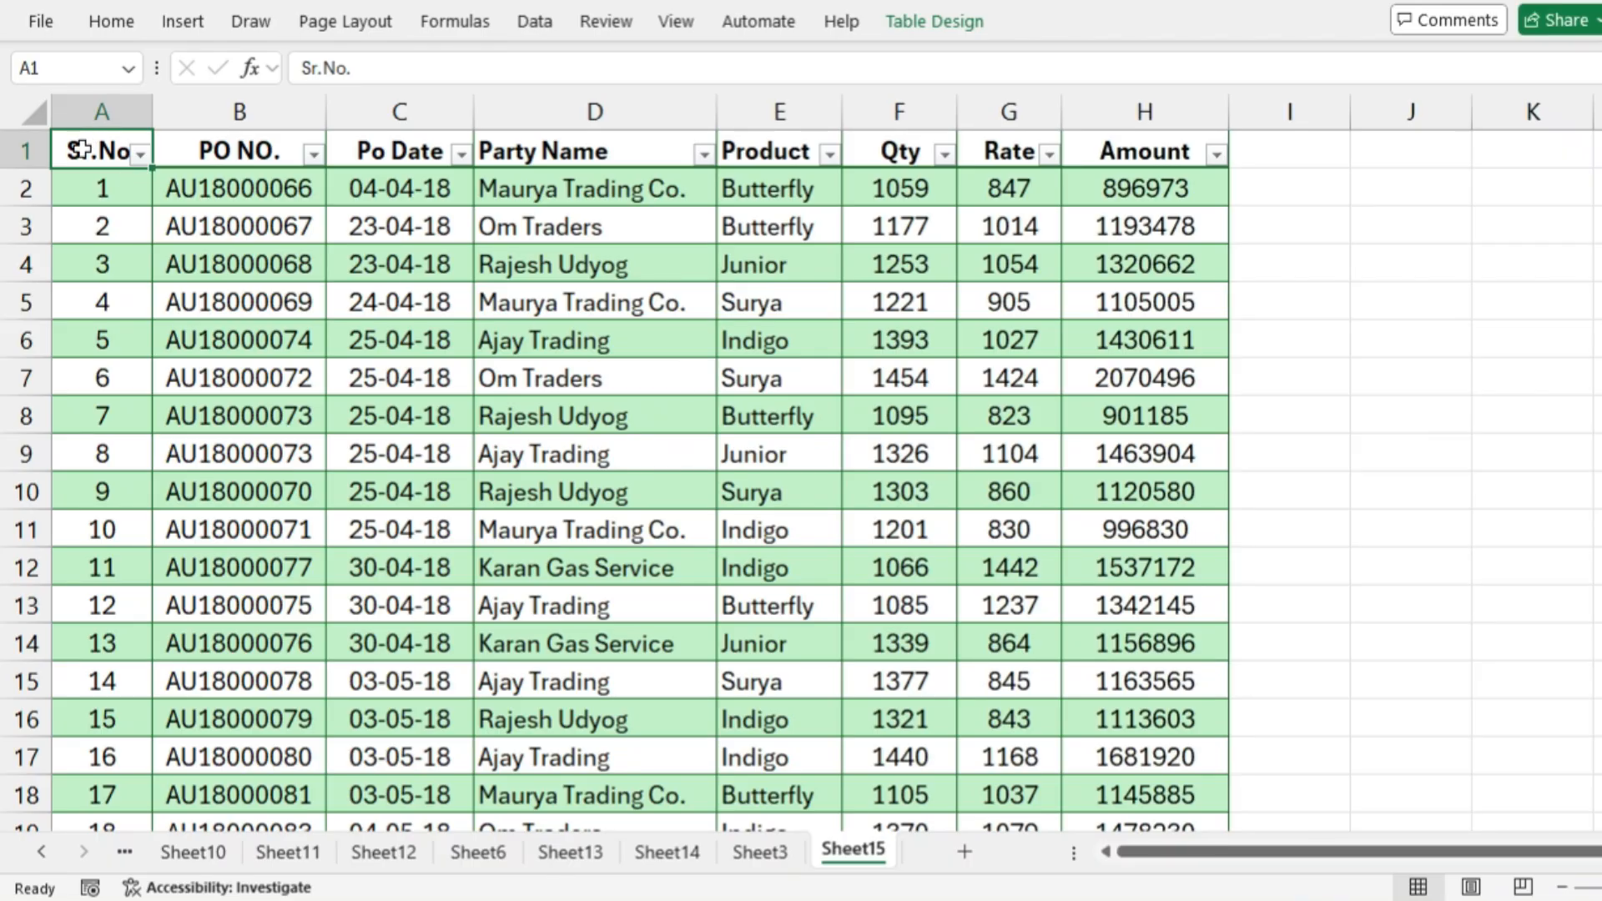
pyautogui.click(81, 150)
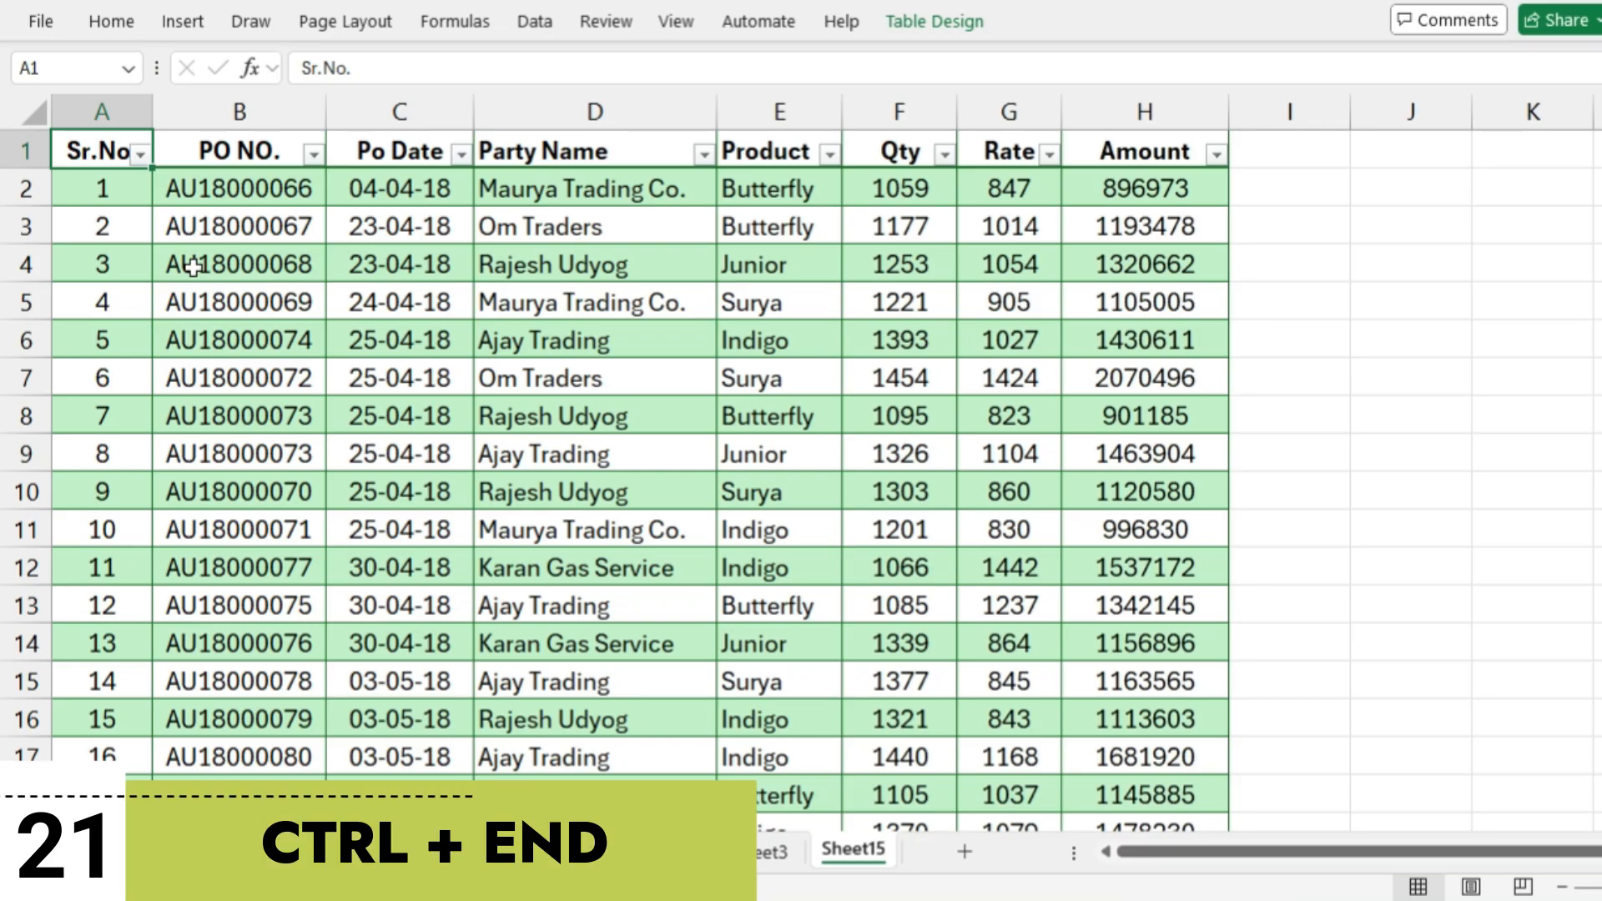
pyautogui.click(393, 349)
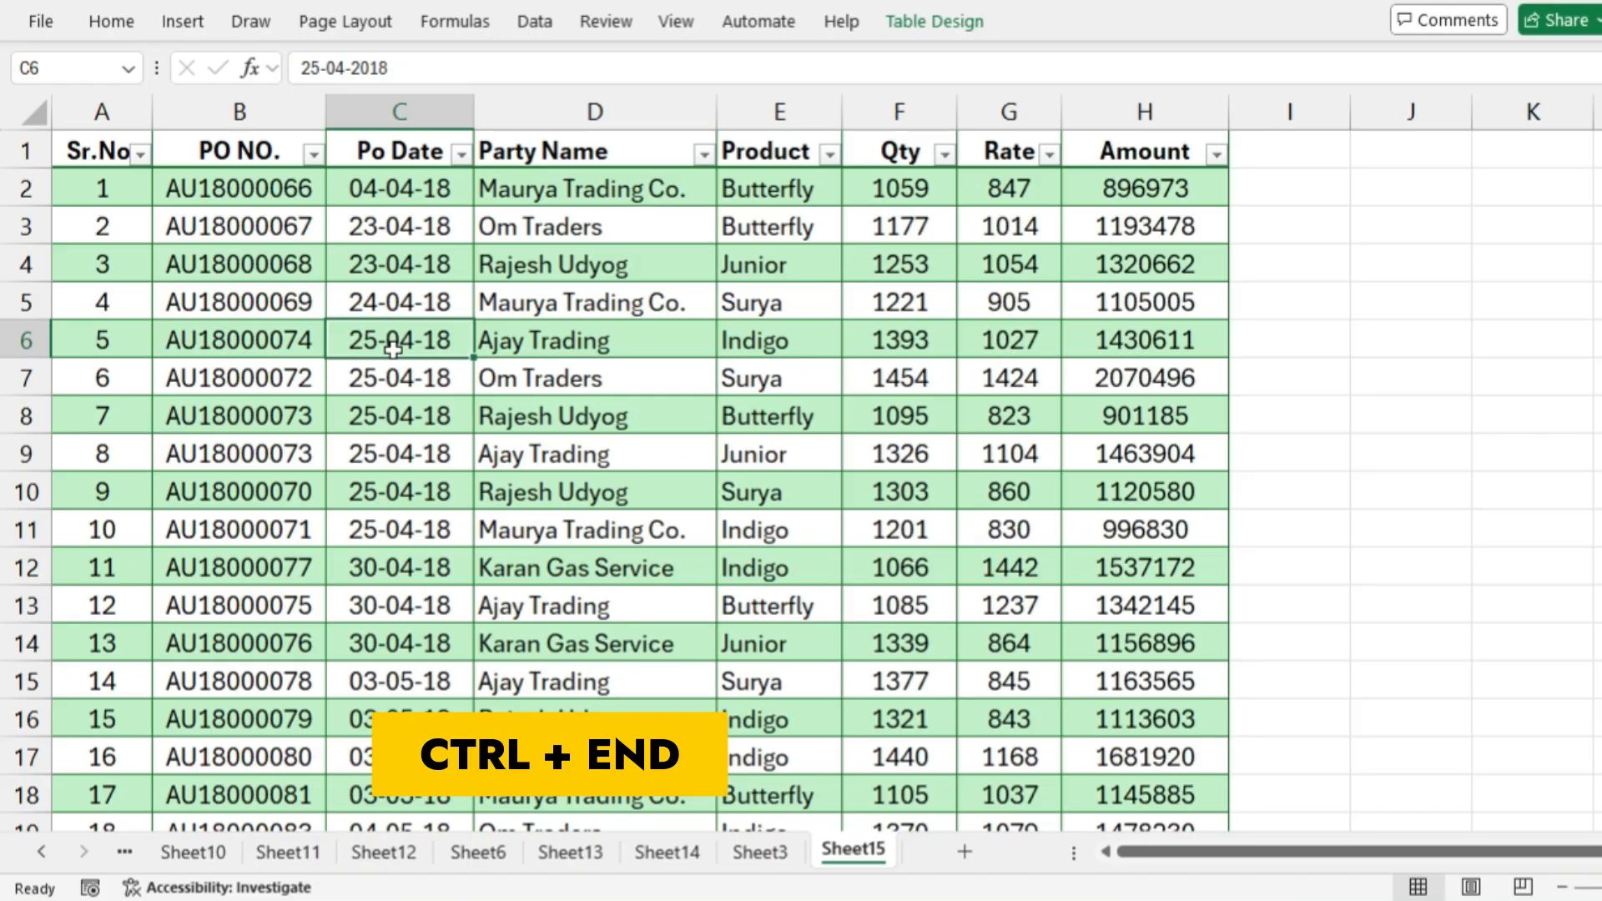
pyautogui.hotkey('ctrl', 'End')
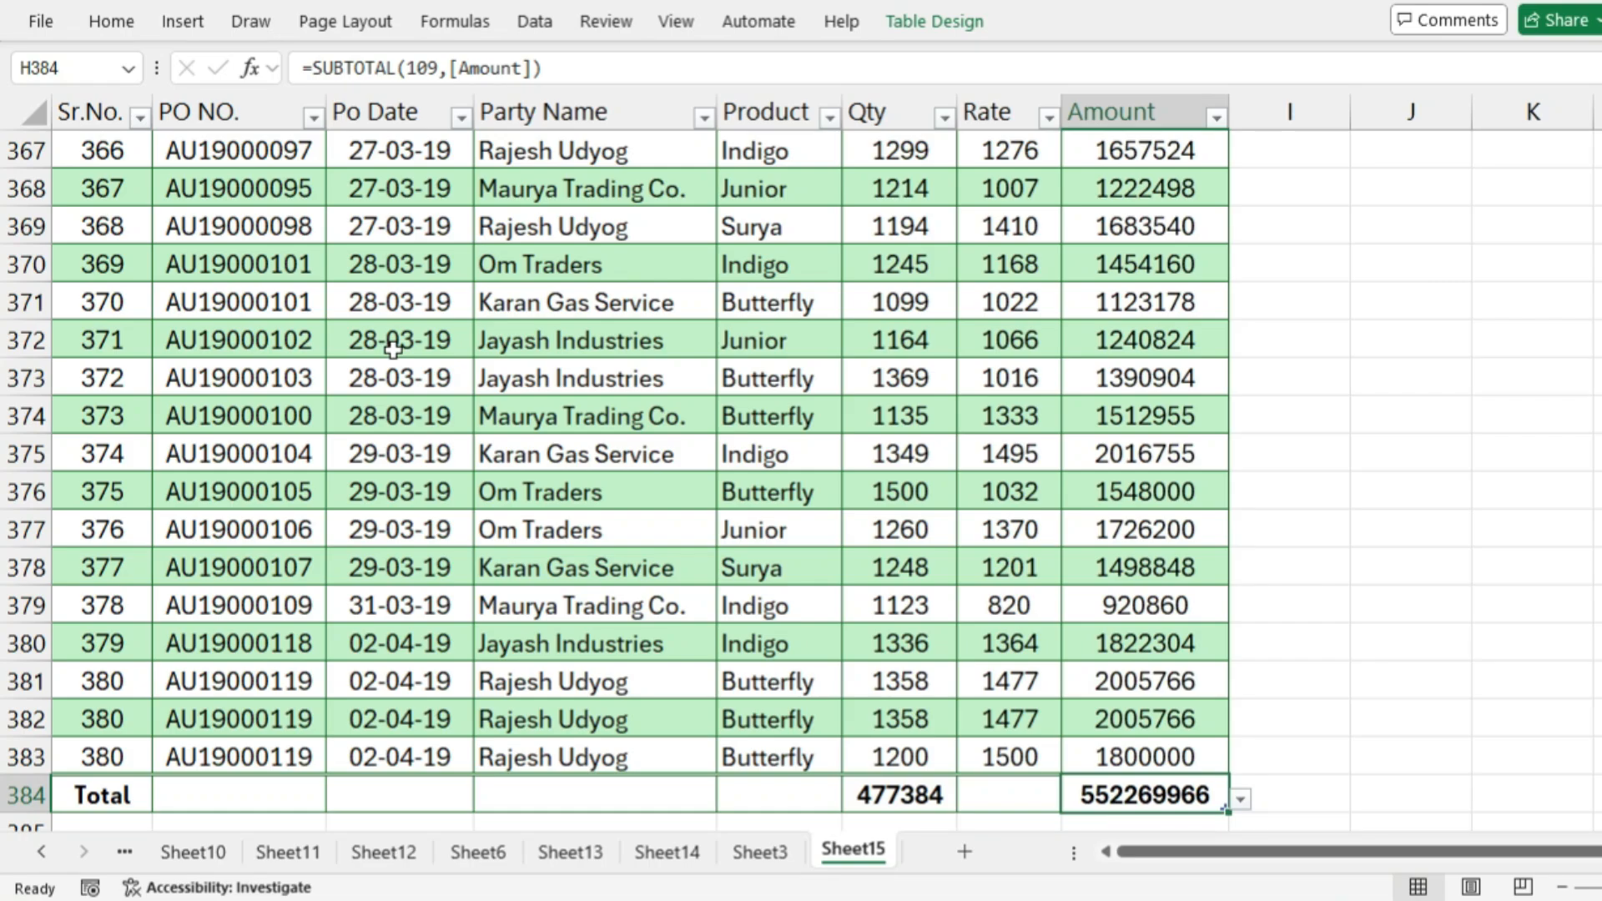
pyautogui.scroll(-1, 935, 497)
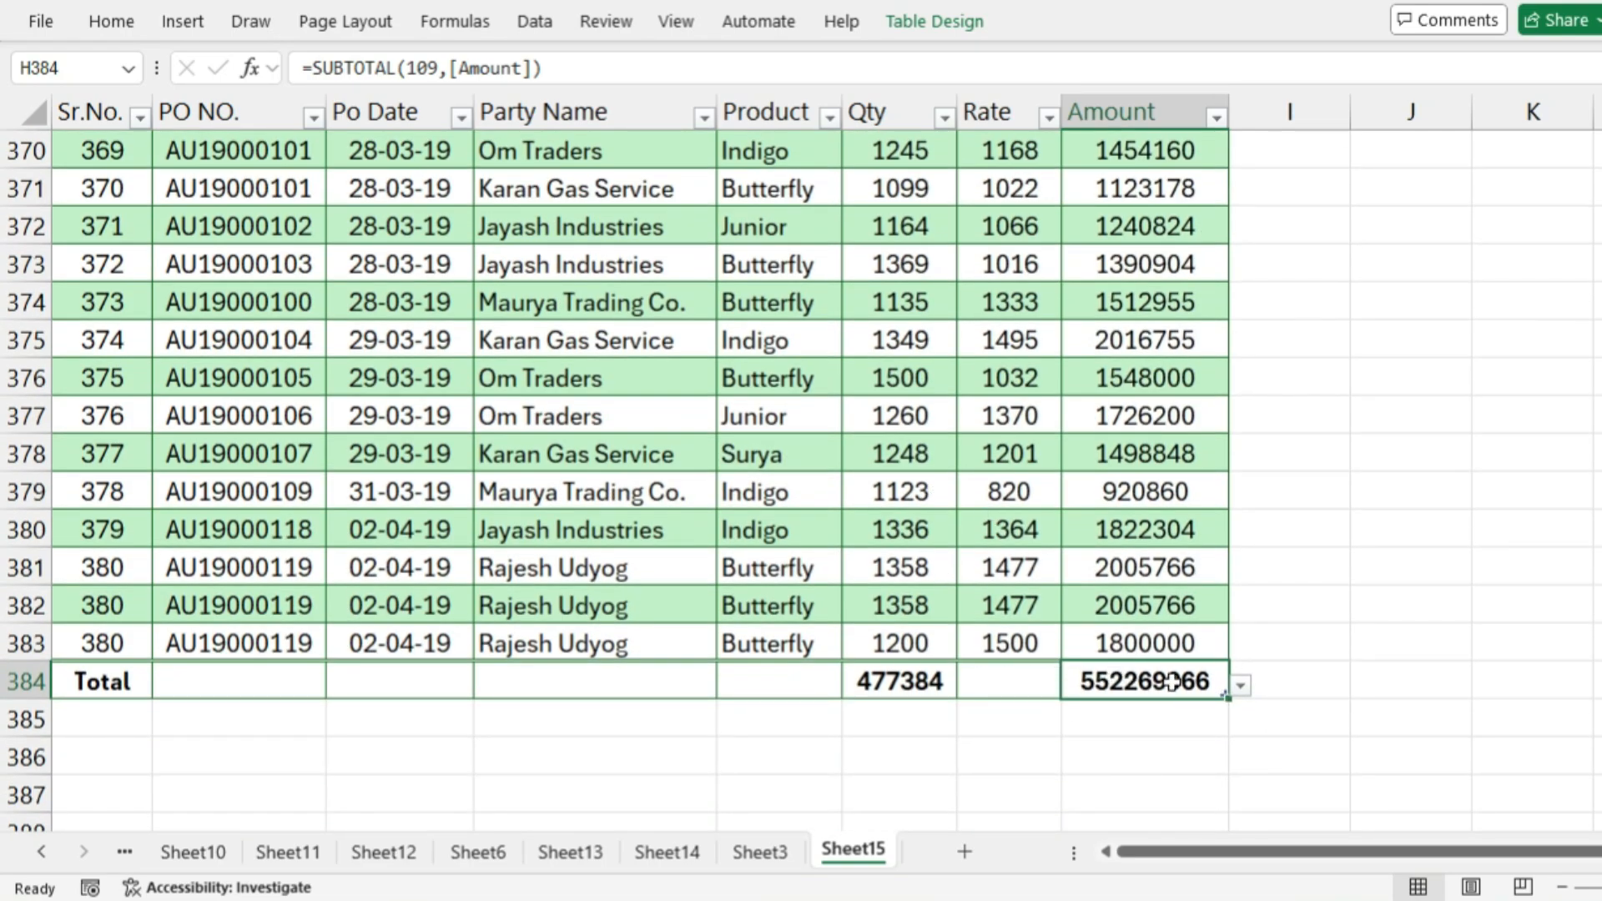
pyautogui.click(1118, 682)
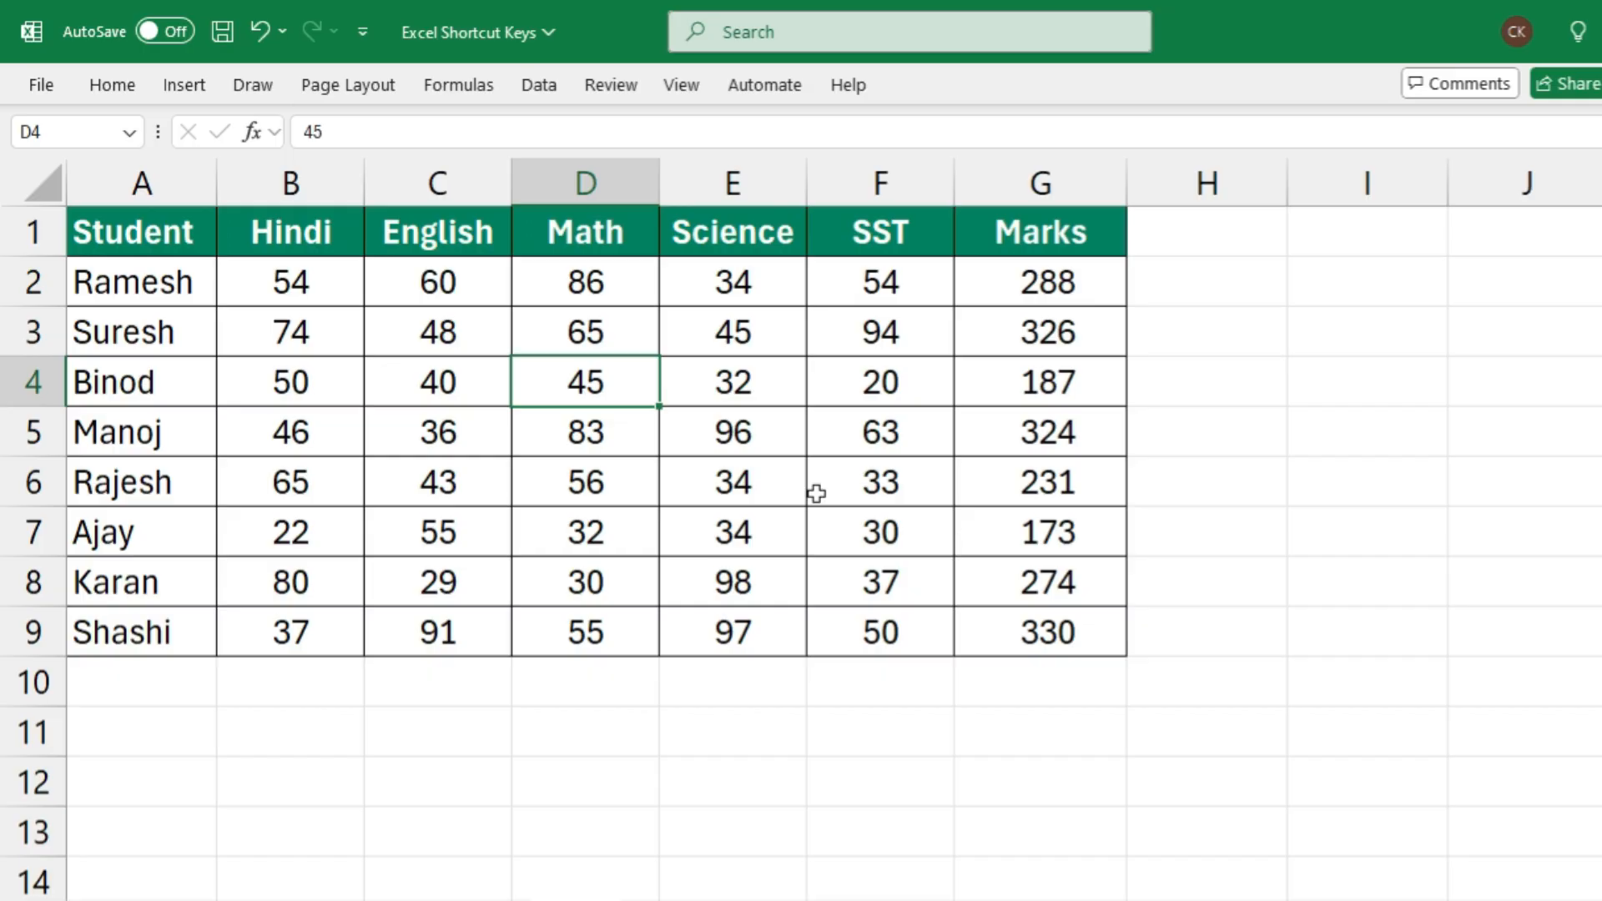
# Select cell D4 in the marks table, extend the selection to D4:F6, and shrink it back to D4
pyautogui.click(571, 377)
pyautogui.hotkey('shift', 'Right')
pyautogui.hotkey('shift', 'Right')
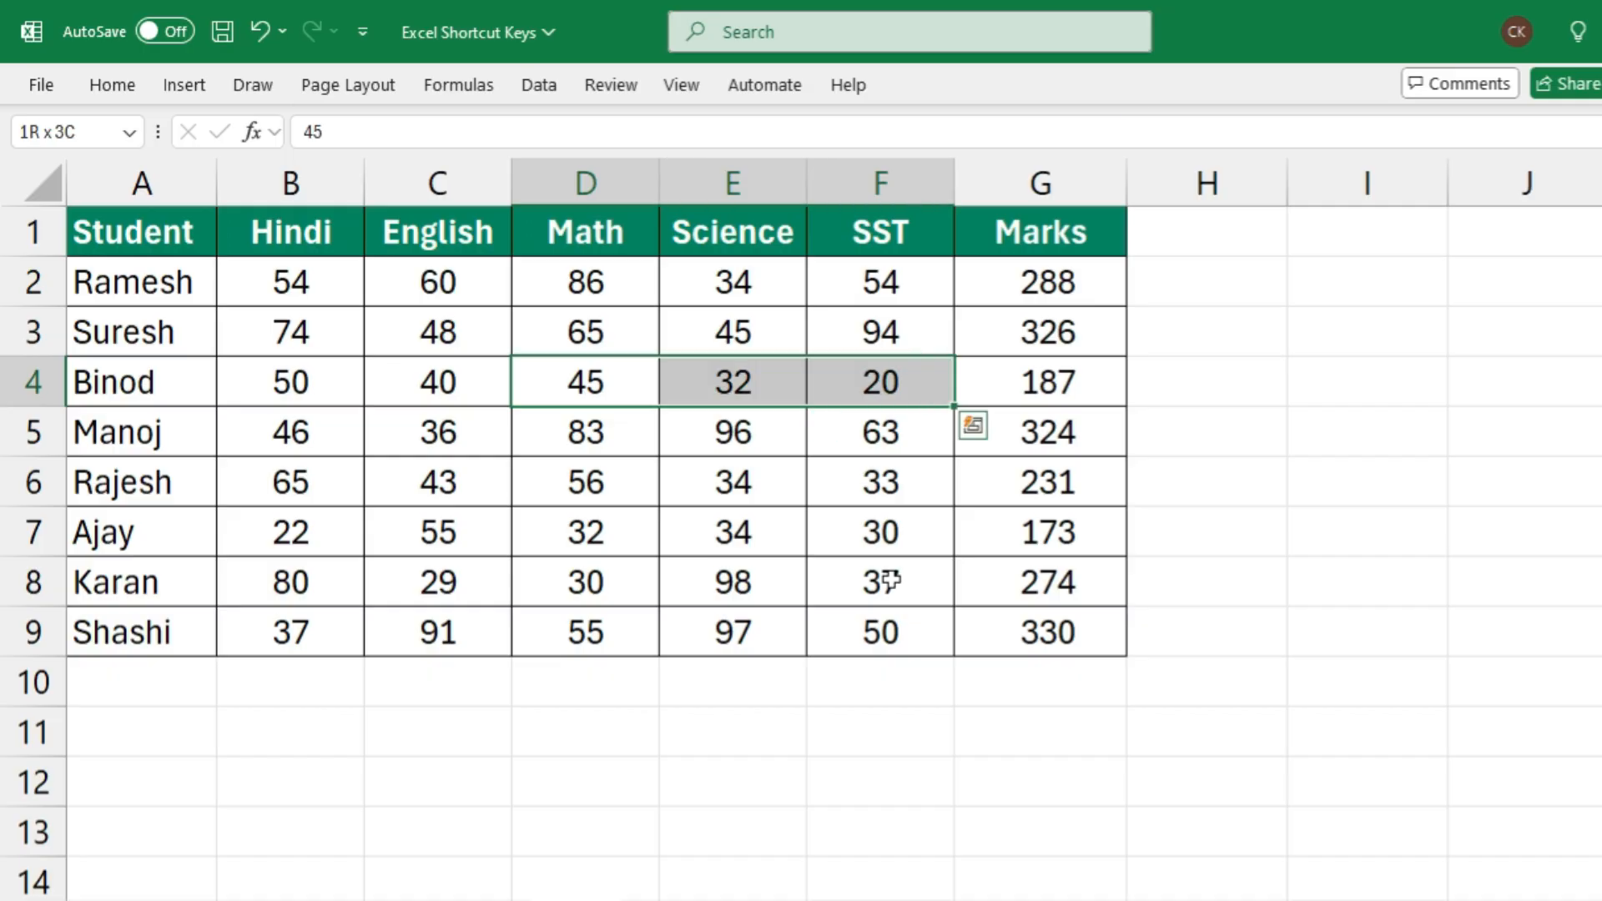
pyautogui.hotkey('shift', 'Down')
pyautogui.hotkey('shift', 'Down')
pyautogui.hotkey('shift', 'Left')
pyautogui.hotkey('shift', 'Left')
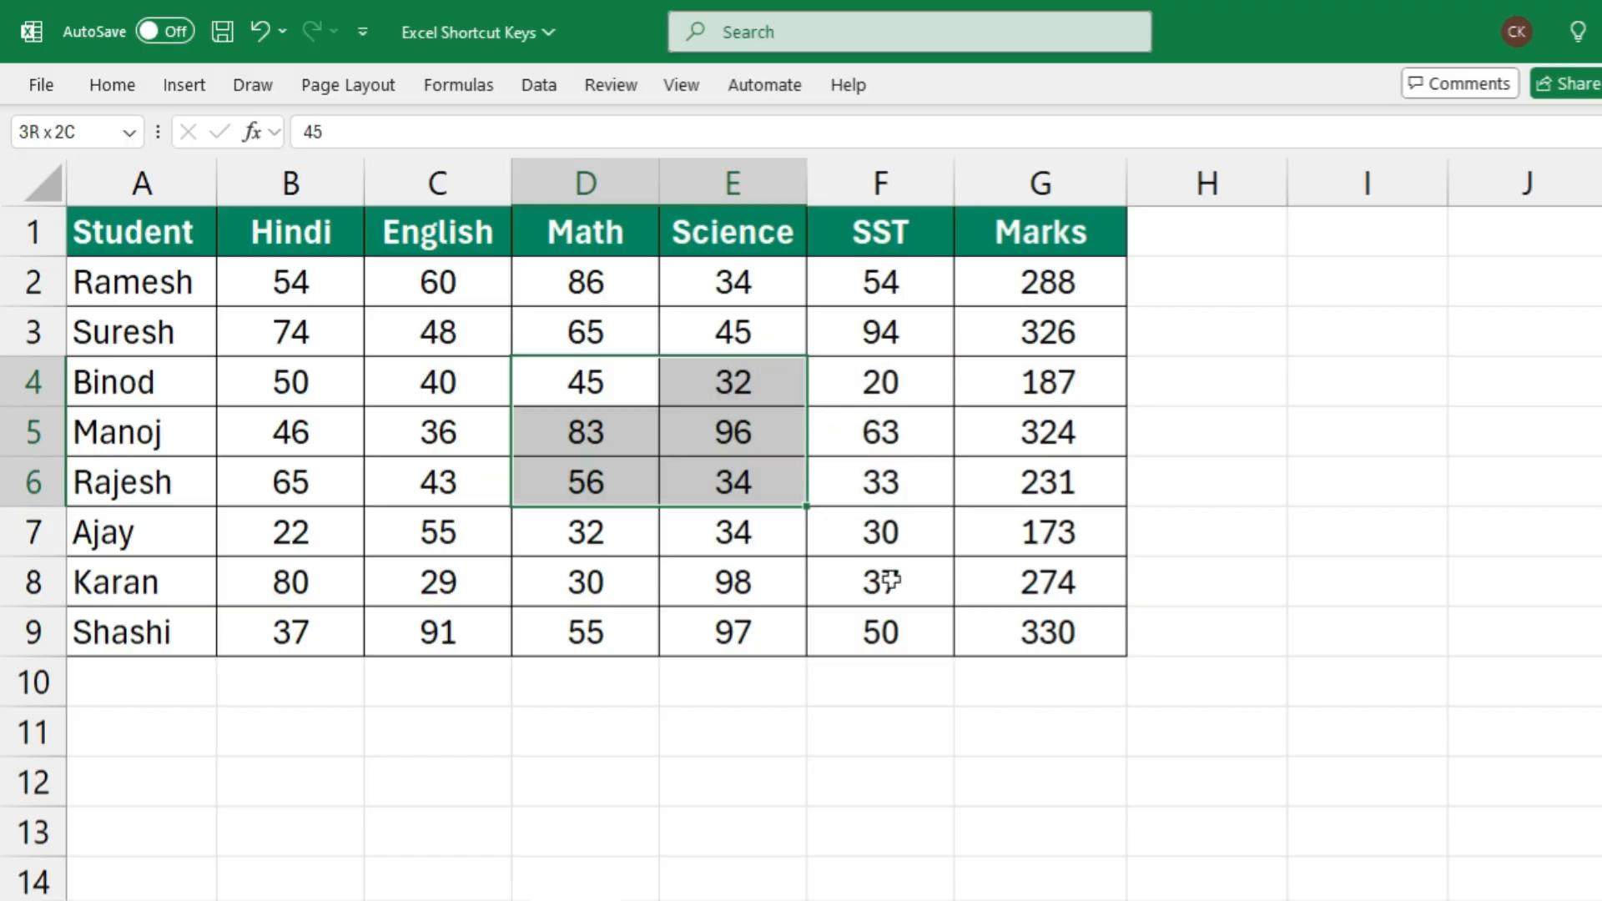
pyautogui.hotkey('shift', 'Up')
pyautogui.hotkey('shift', 'Right')
pyautogui.hotkey('shift', 'Up')
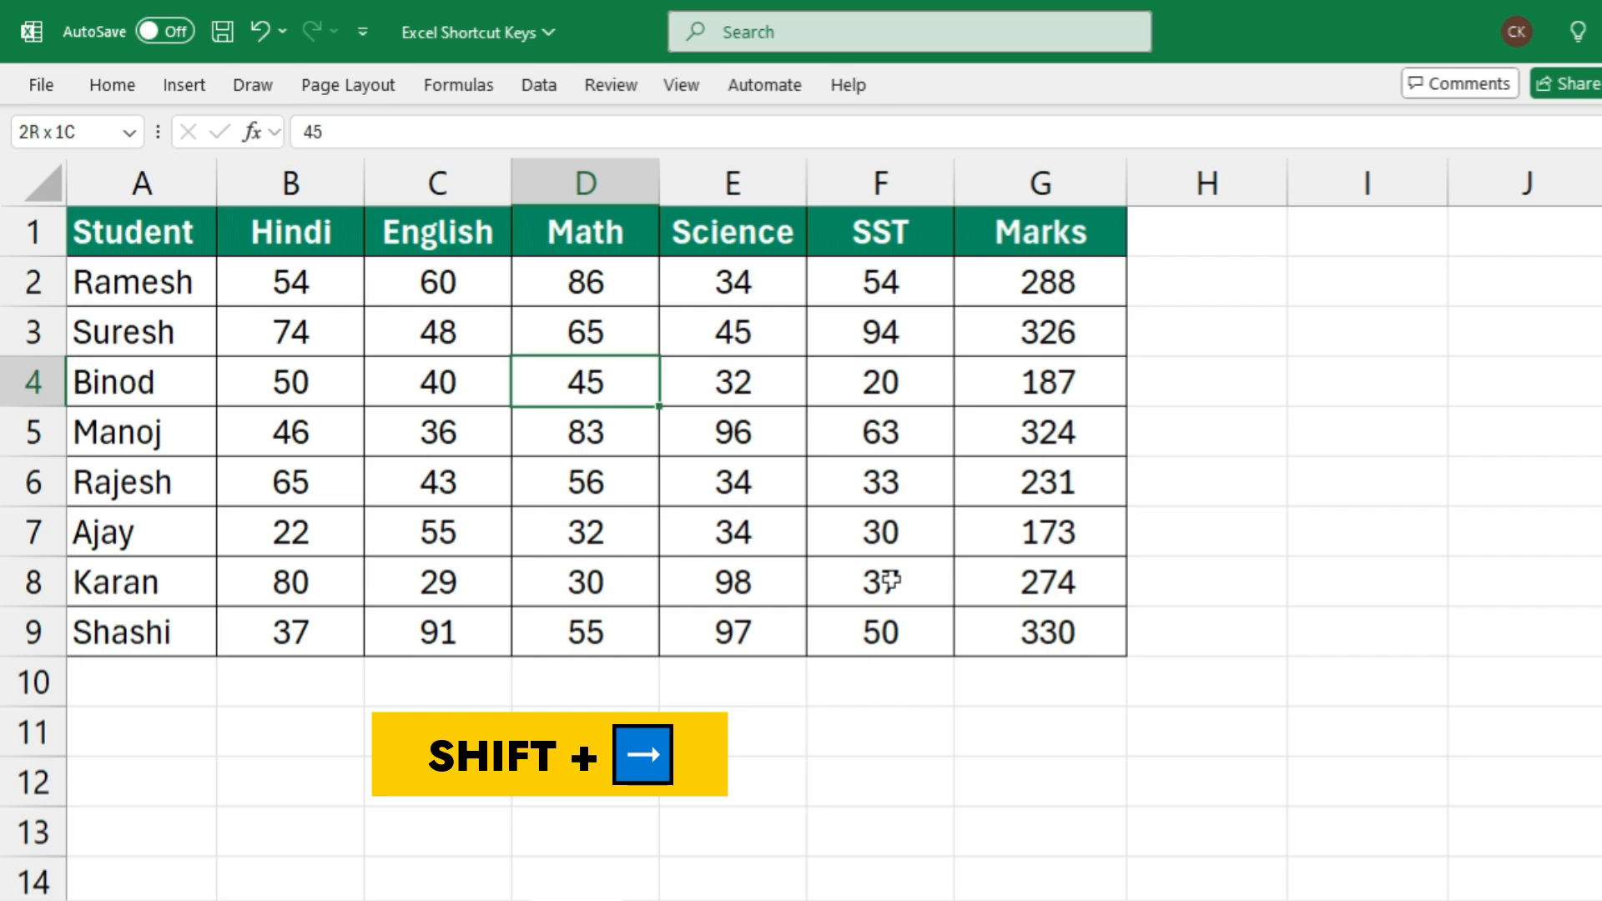
# Extend the selection cell by cell from D4 across to the Marks column and down to row 8, covering D4:G8
pyautogui.hotkey('shift', 'Right')
pyautogui.hotkey('shift', 'Right')
pyautogui.hotkey('shift', 'Right')
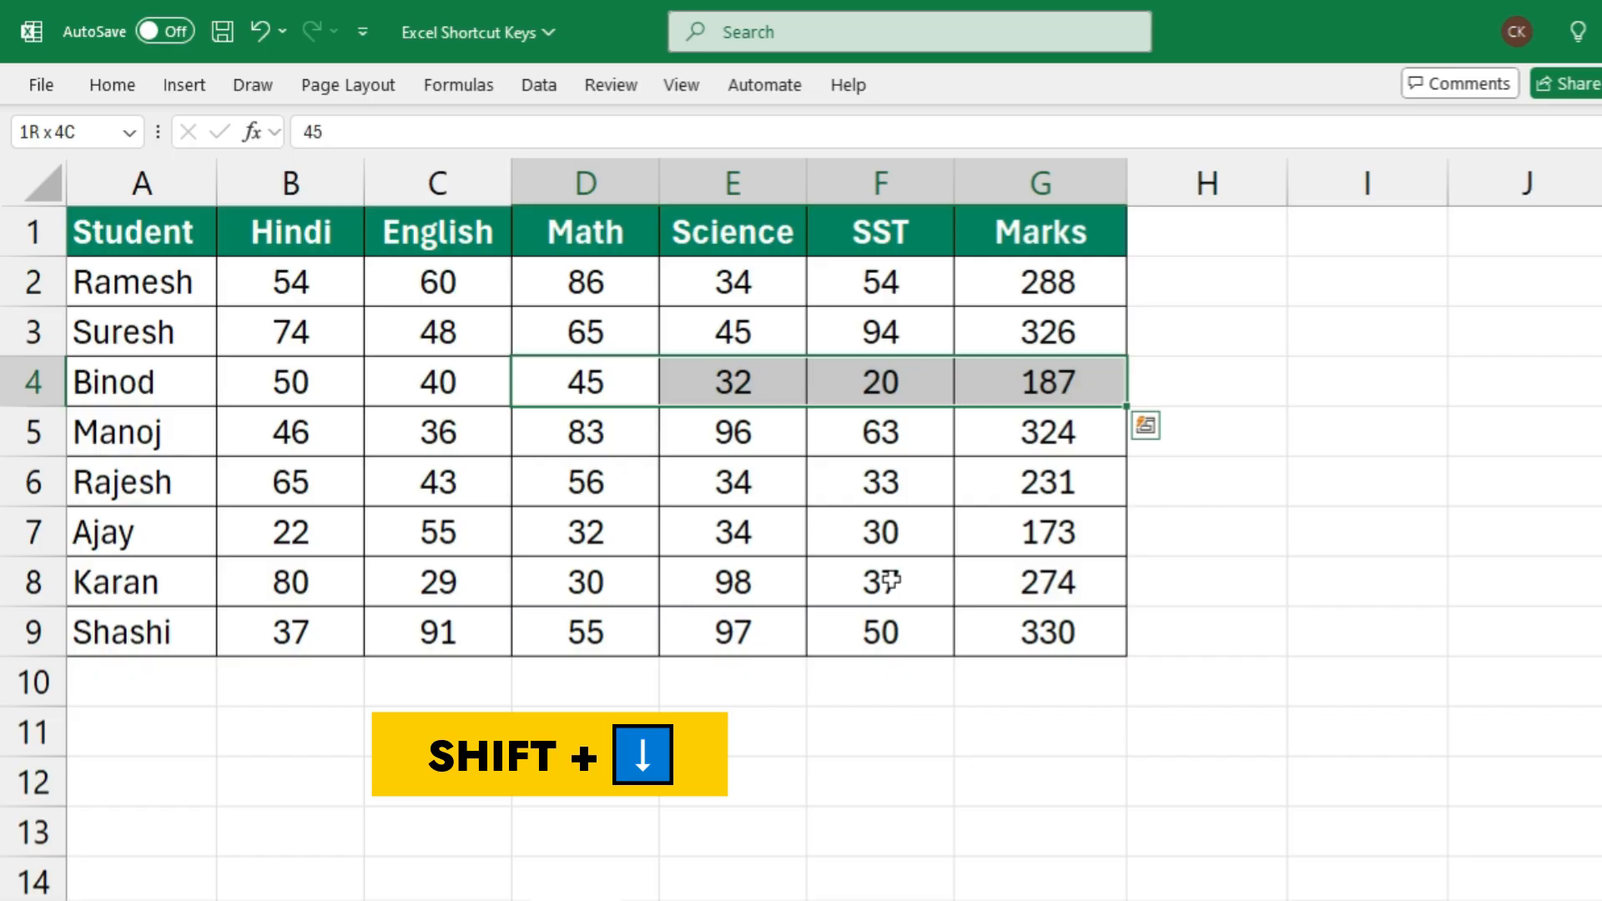
pyautogui.hotkey('shift', 'Down')
pyautogui.hotkey('shift', 'Down')
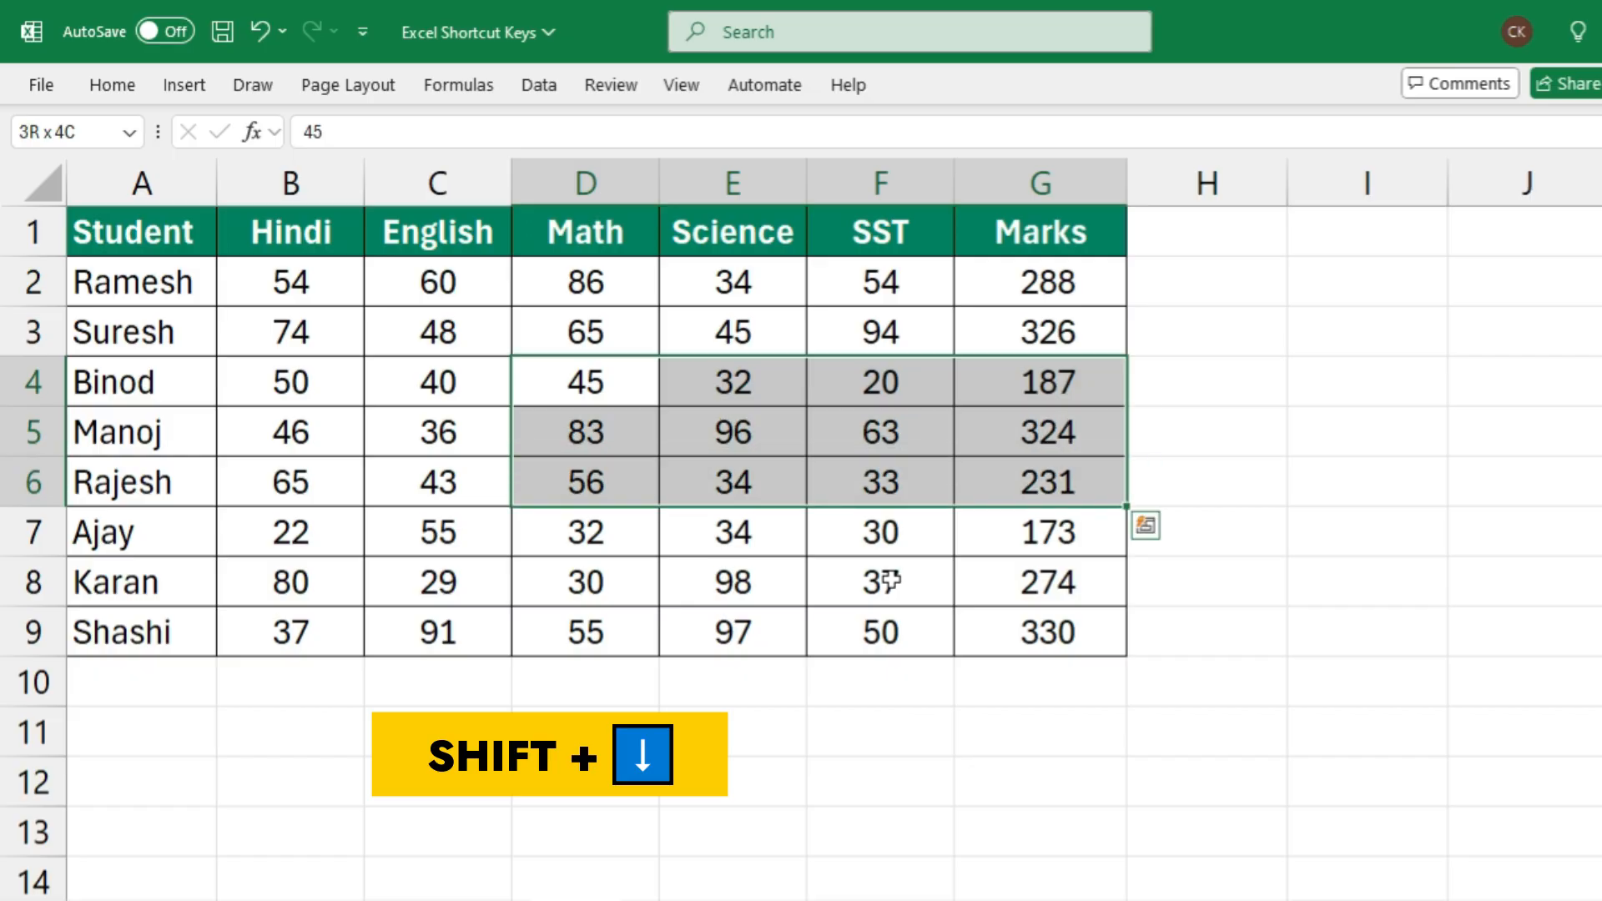
pyautogui.hotkey('shift', 'Down')
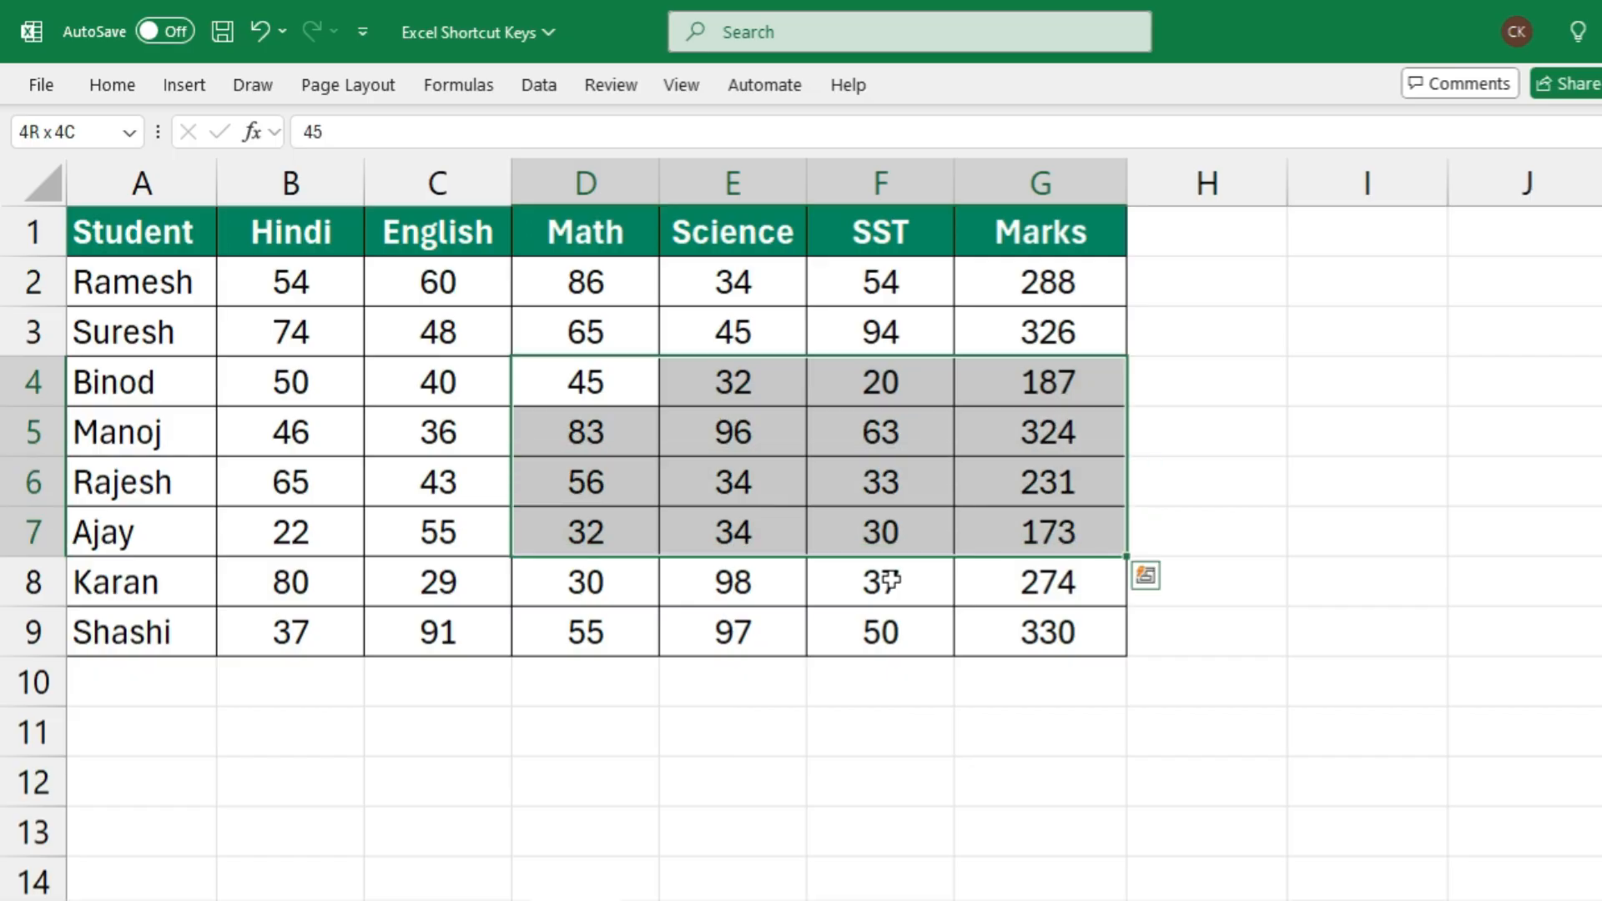
pyautogui.hotkey('shift', 'Down')
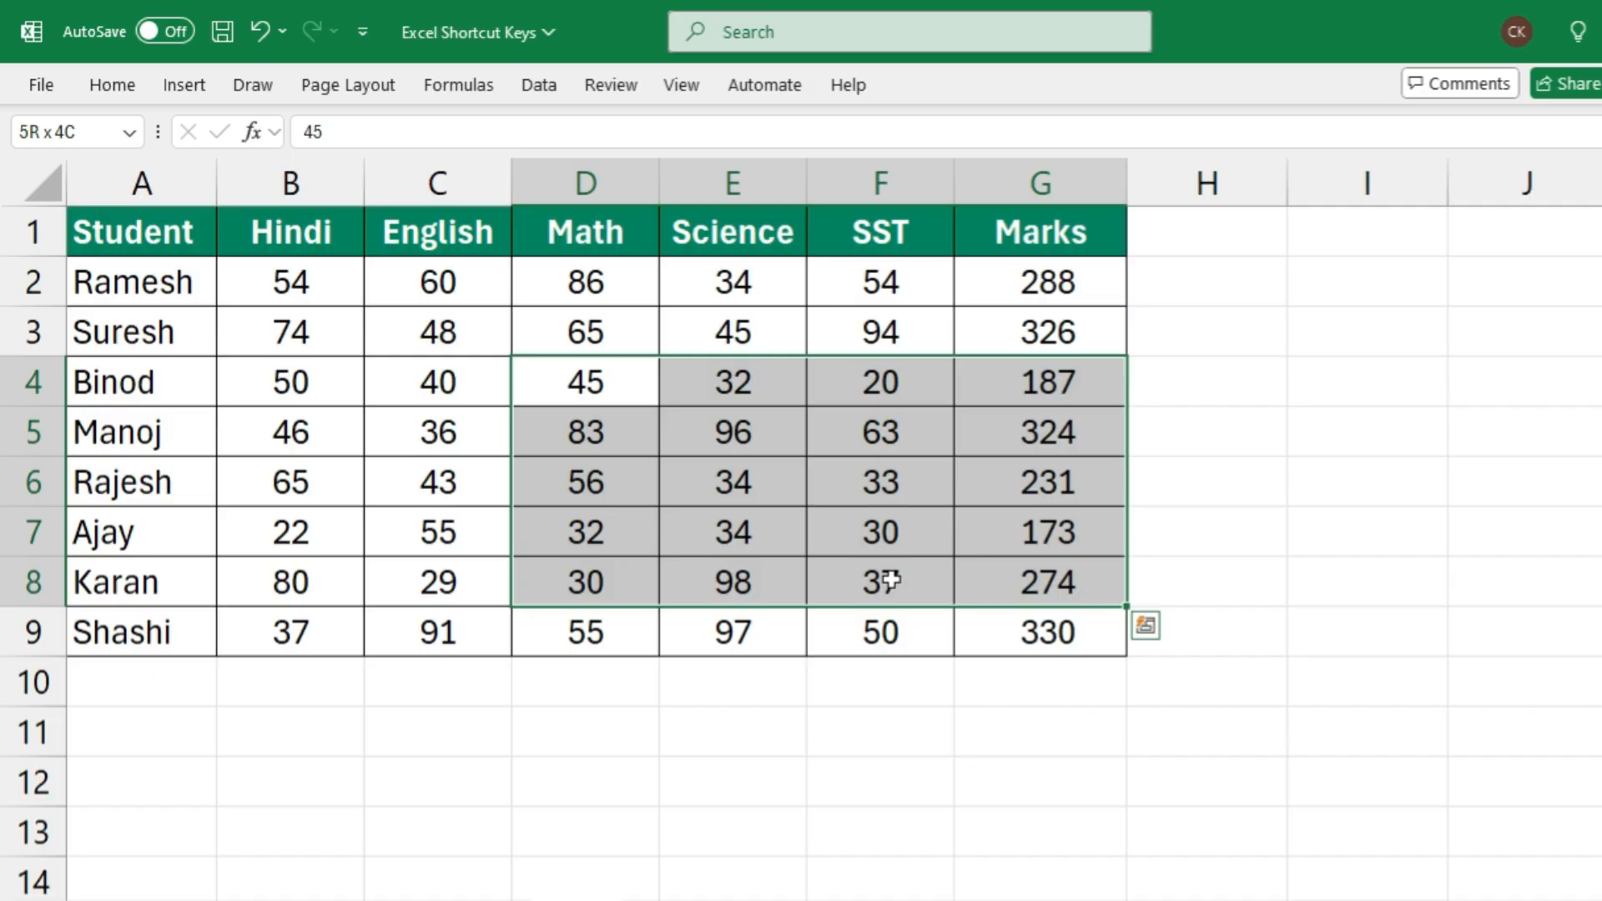
# Pull the selection back past column D to the Hindi column so that it covers B4:D8
pyautogui.hotkey('shift', 'Left')
pyautogui.hotkey('shift', 'Left')
pyautogui.hotkey('shift', 'Left')
pyautogui.hotkey('shift', 'Left')
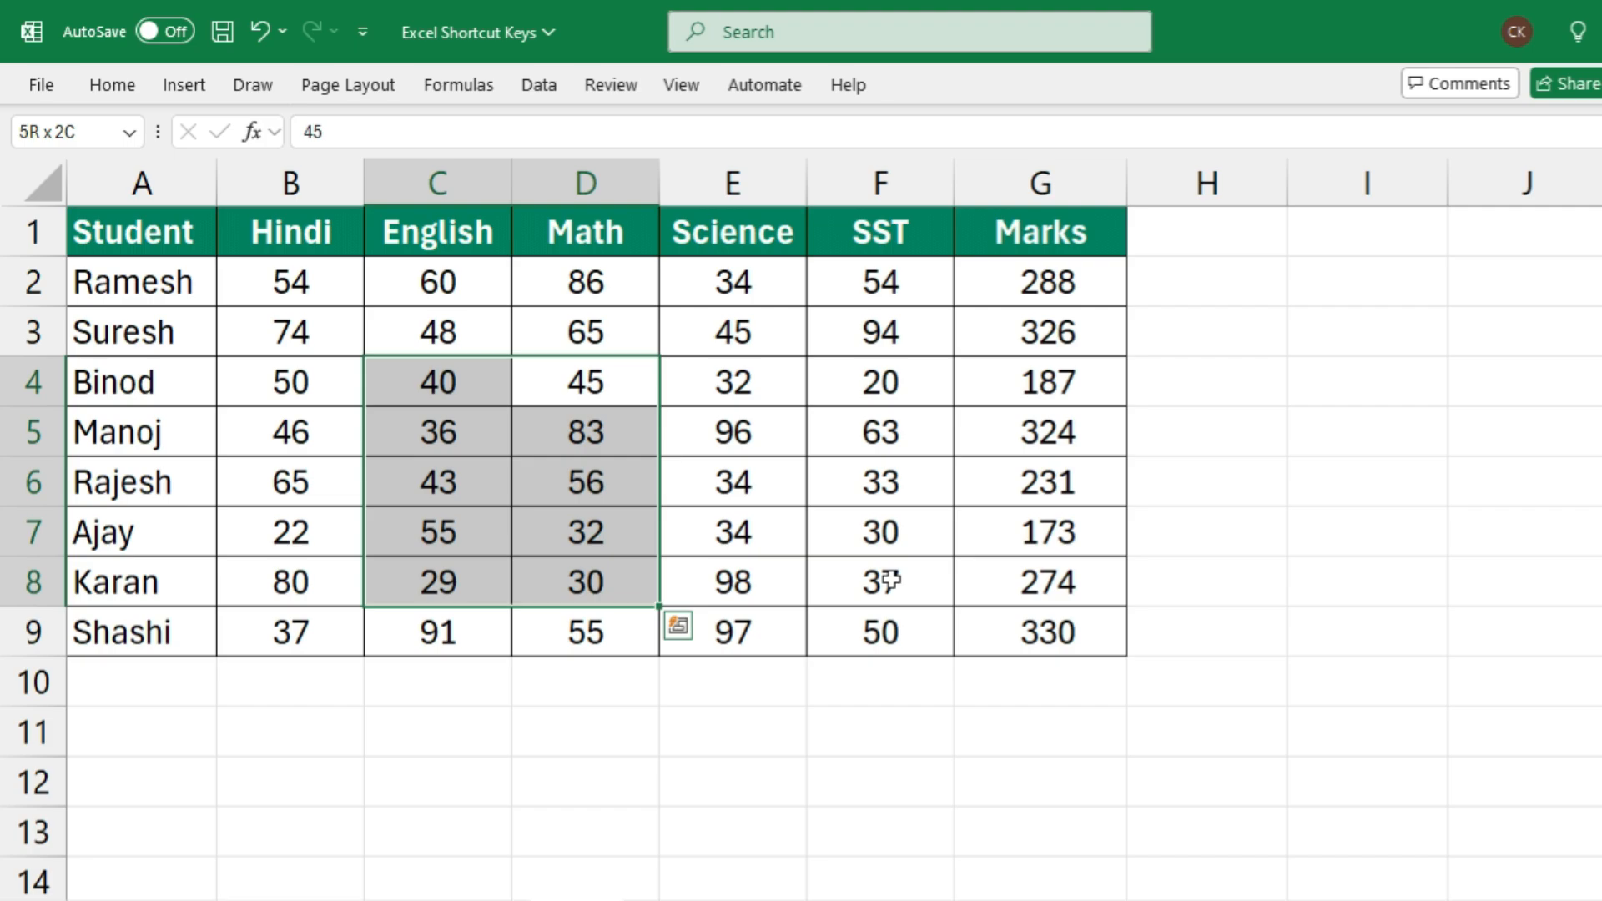
pyautogui.hotkey('shift', 'Left')
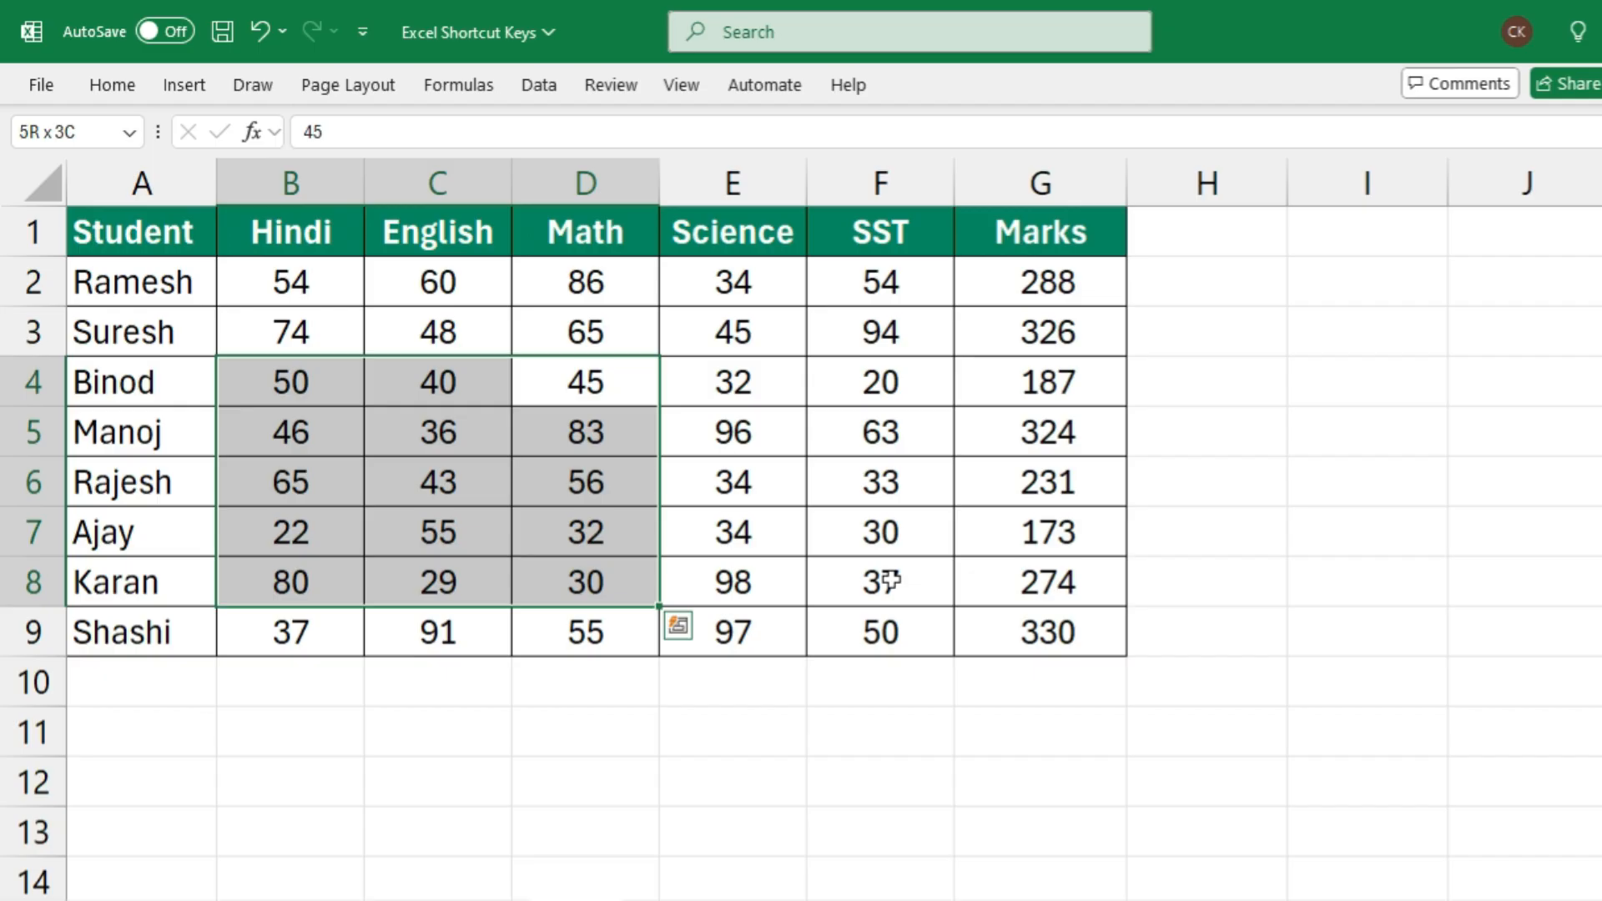
# Shrink the selection upward and extend it to the header row so that it covers B1:D4
pyautogui.hotkey('shift', 'Up')
pyautogui.hotkey('shift', 'Up')
pyautogui.hotkey('shift', 'Up')
pyautogui.hotkey('shift', 'Up')
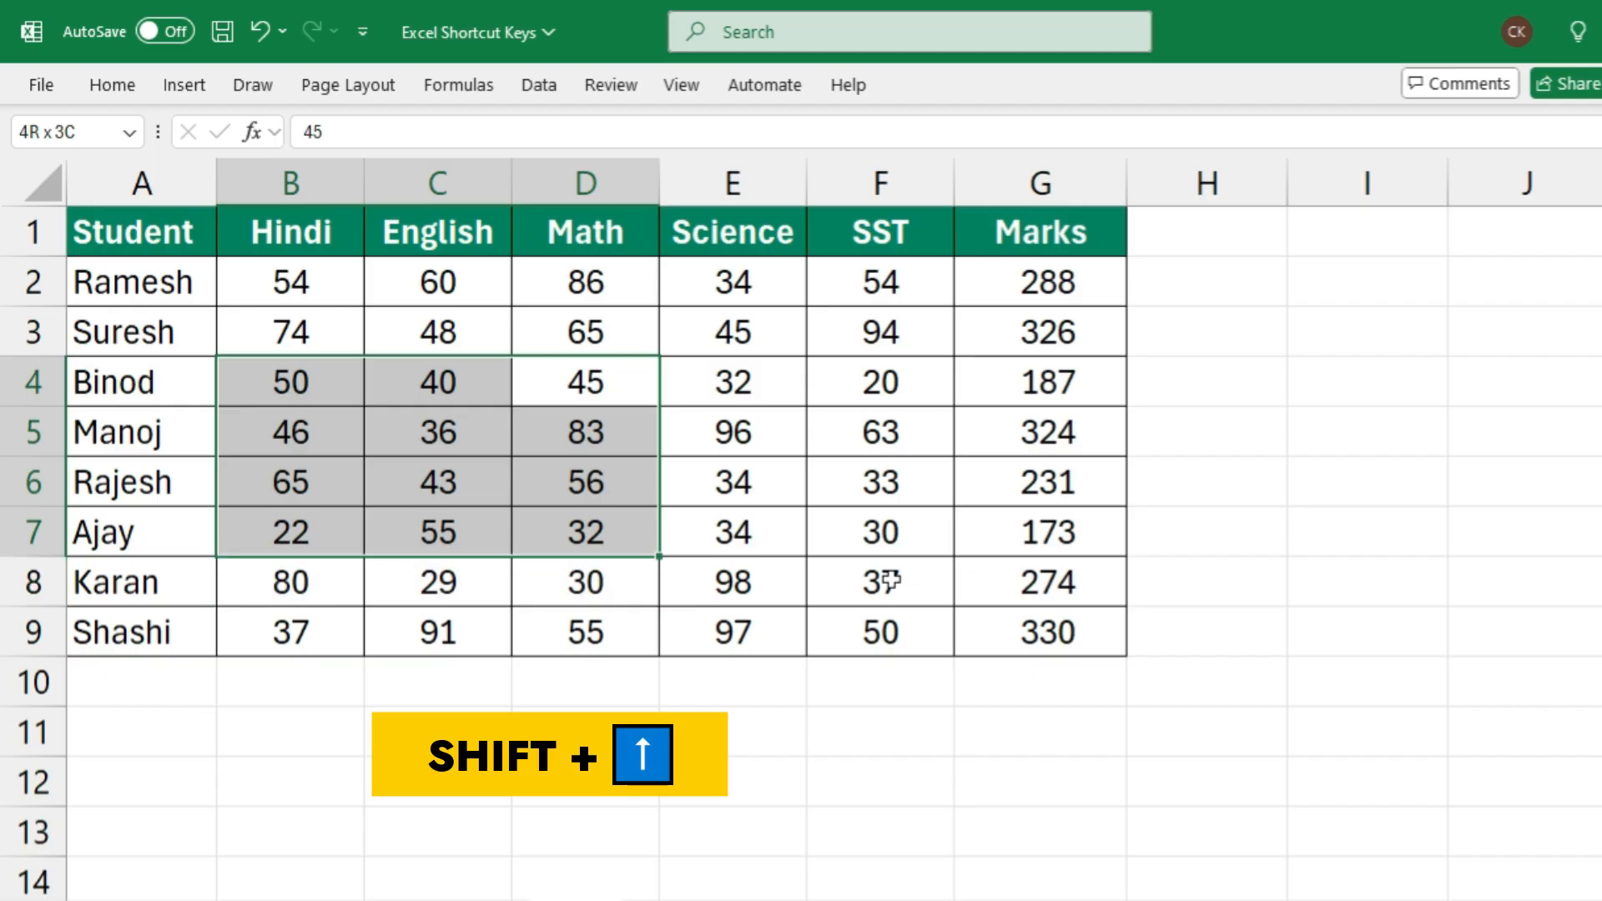
pyautogui.hotkey('shift', 'Up')
pyautogui.hotkey('shift', 'Up')
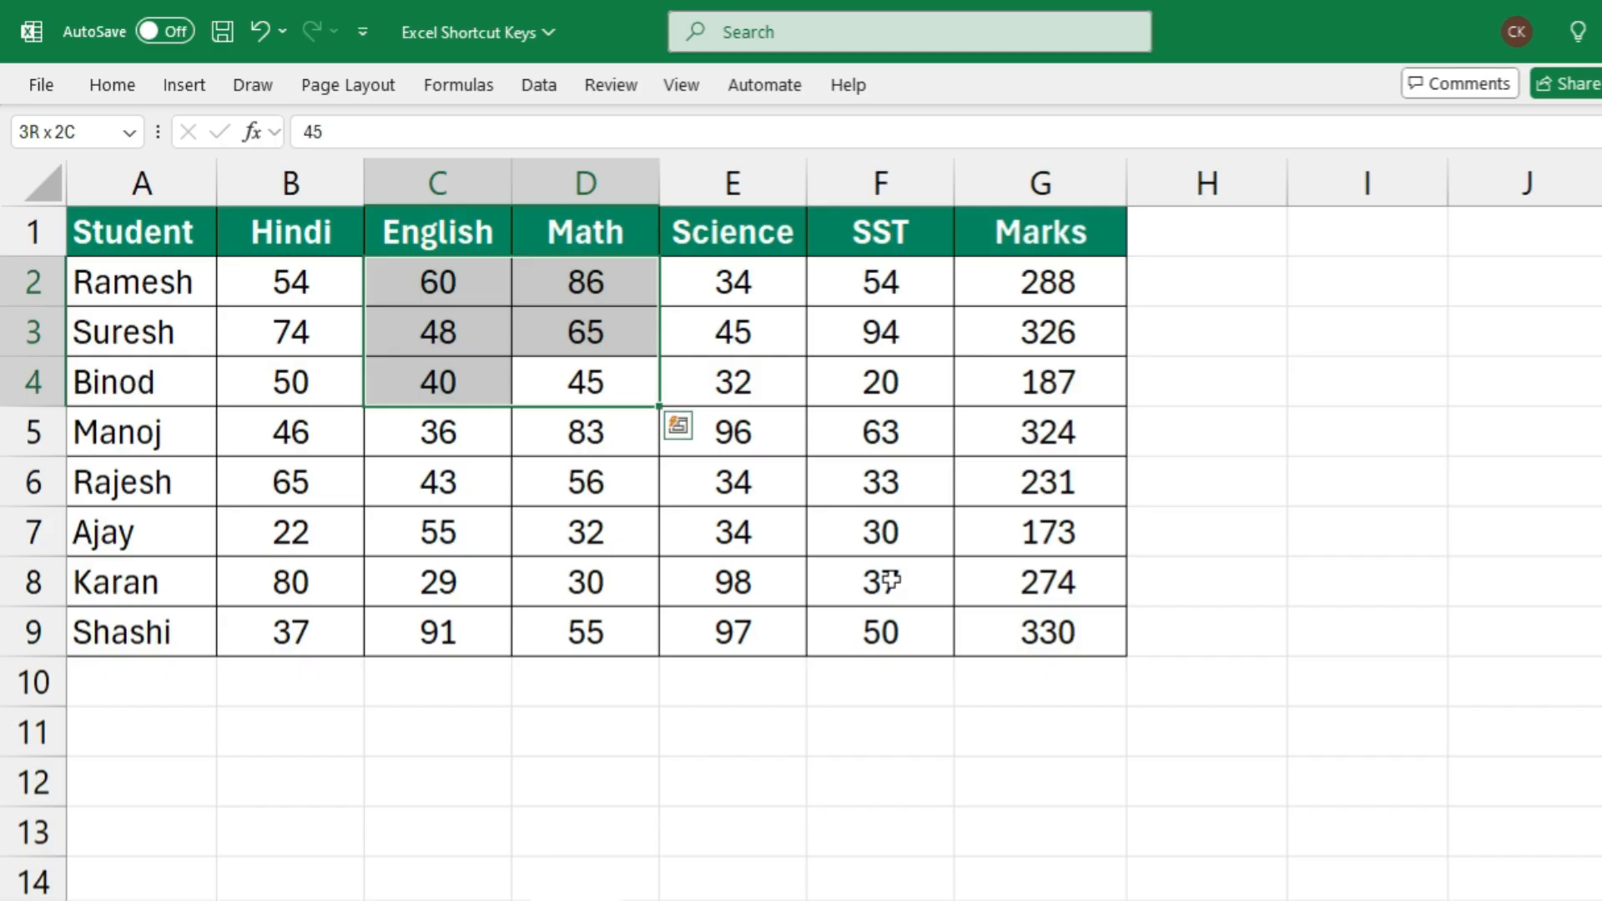
pyautogui.hotkey('shift', 'Left')
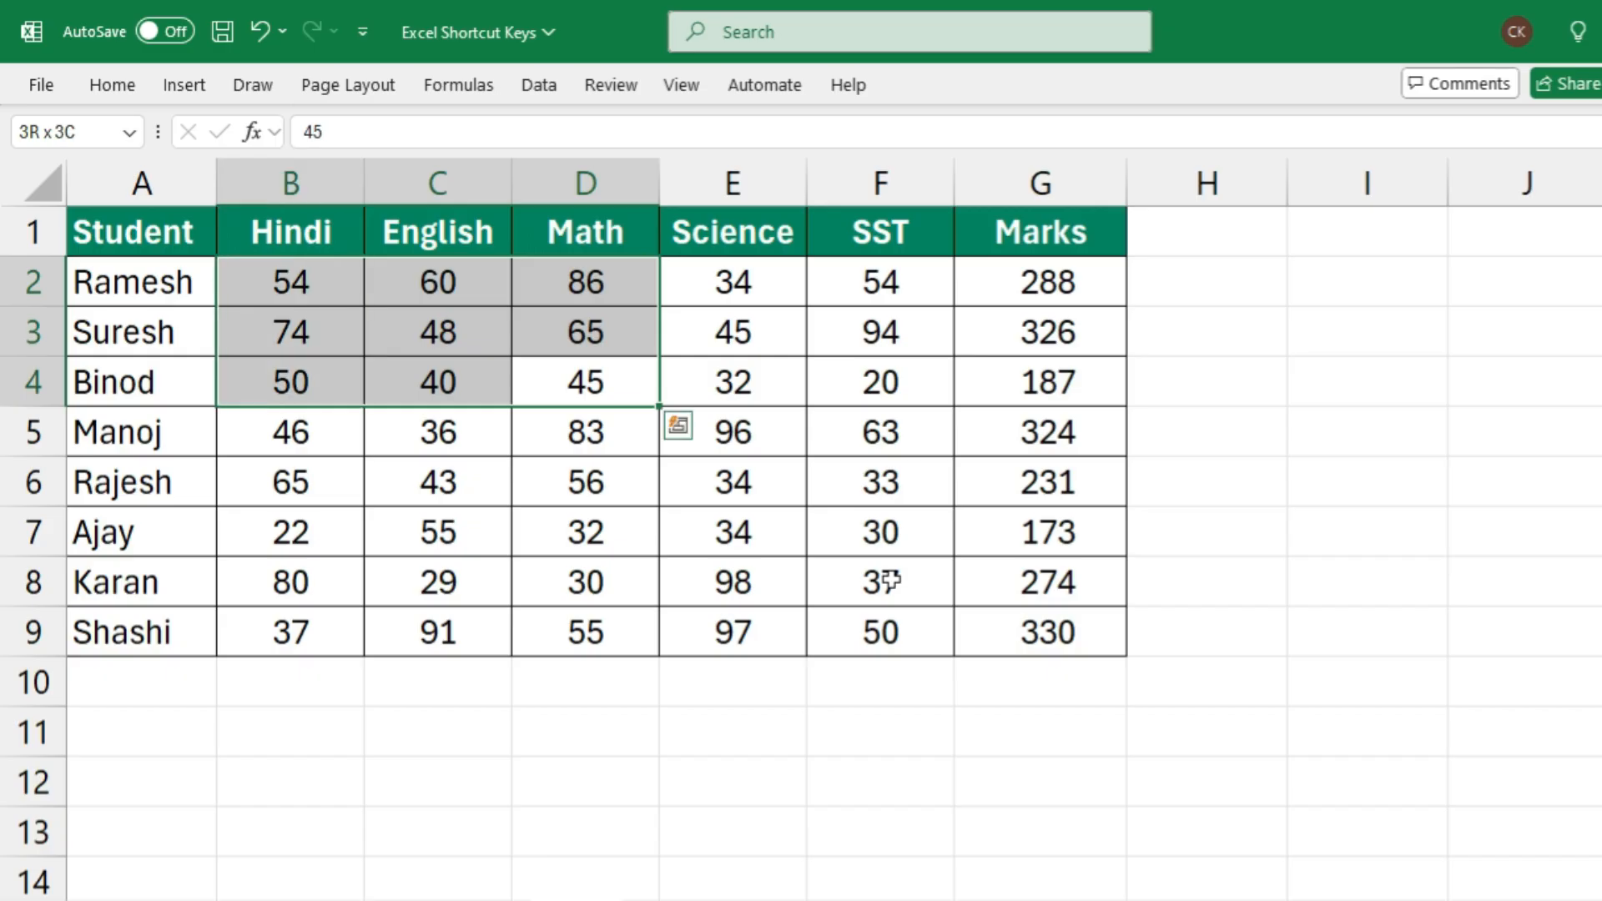
pyautogui.hotkey('shift', 'Up')
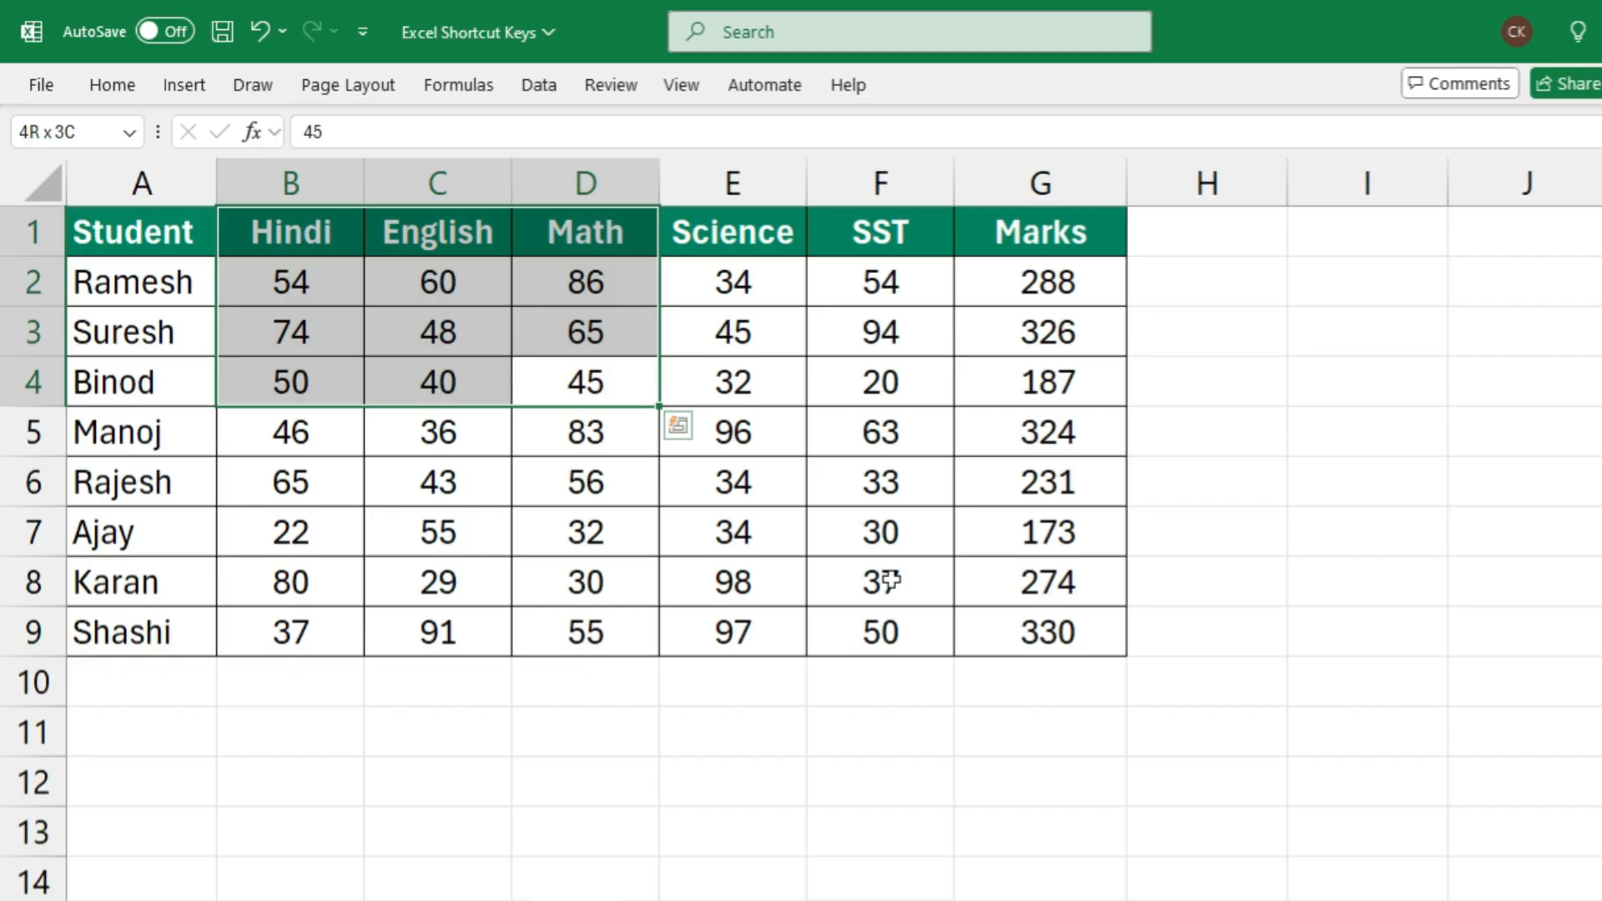
# Clear the range selection and move the active cell to the Student header in A1
pyautogui.press('Down')
pyautogui.press('Up')
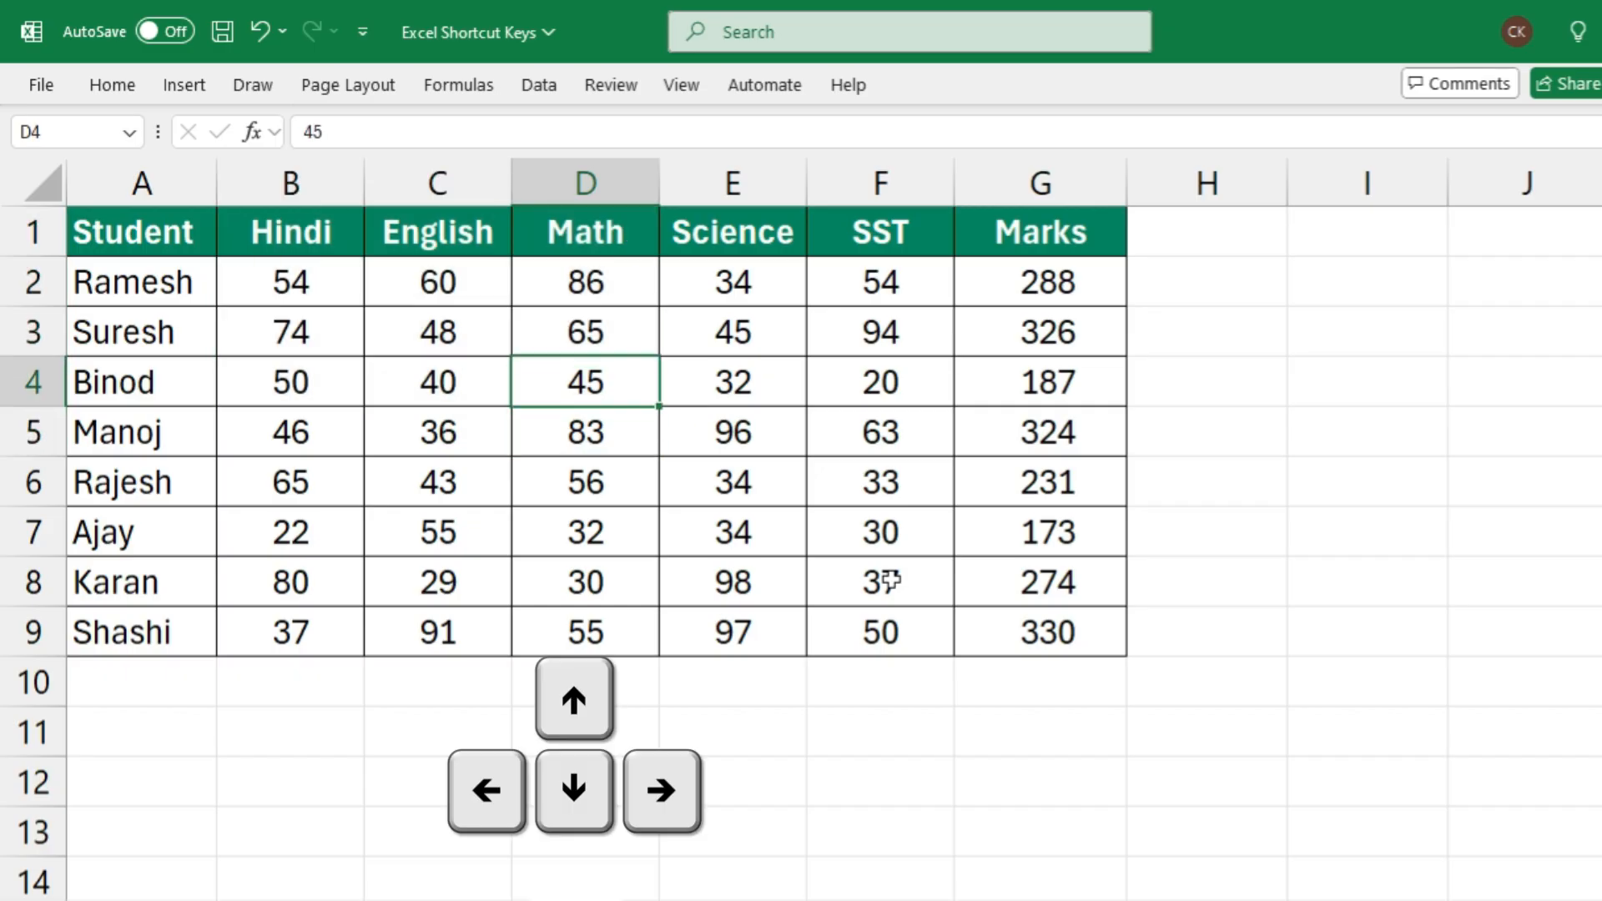
pyautogui.press('Up')
pyautogui.press('Up')
pyautogui.press('Up')
pyautogui.press('Left')
pyautogui.press('Left')
pyautogui.press('Left')
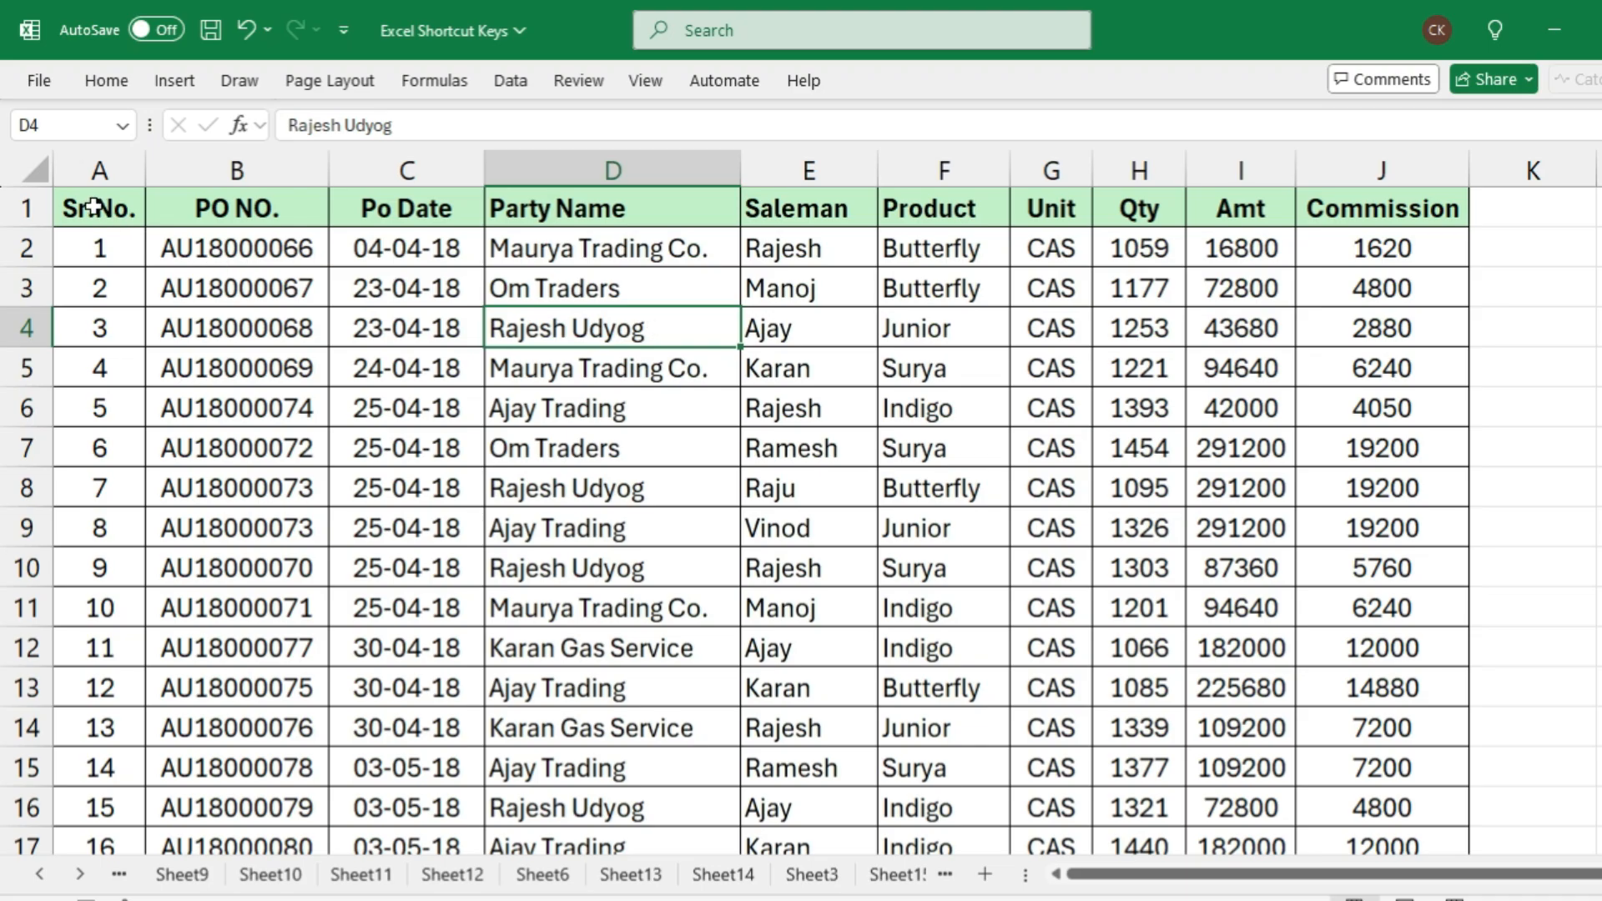
# Select the header cells A1:J1 of the order list, and return the active cell to A1 by way of B3
pyautogui.moveTo(93, 207); pyautogui.dragTo(1382, 217)
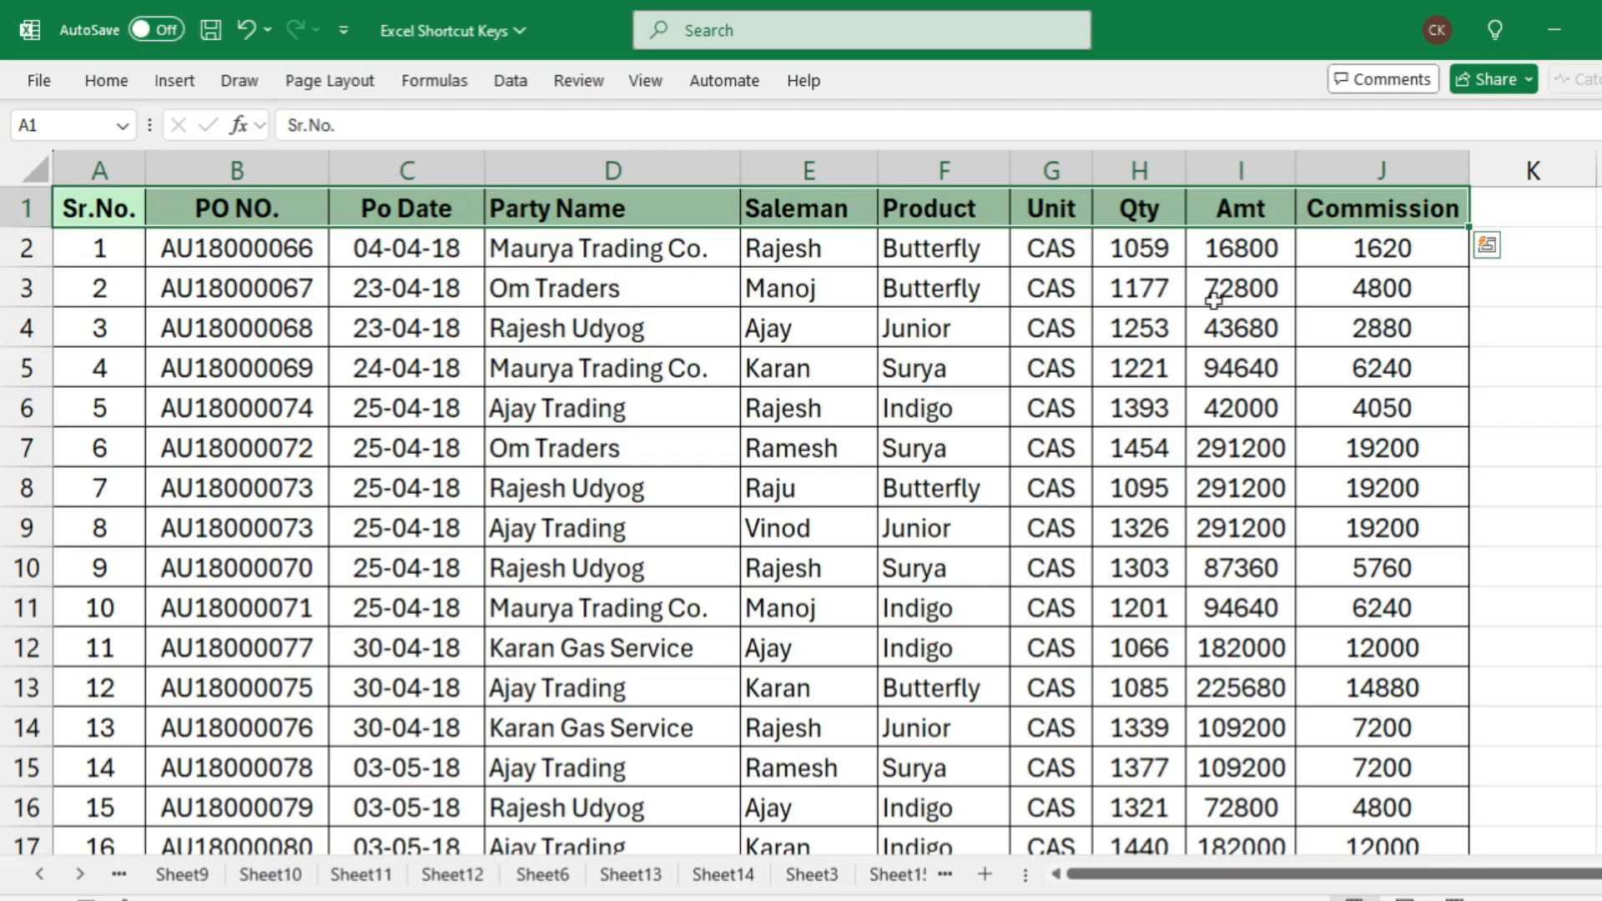
pyautogui.click(253, 284)
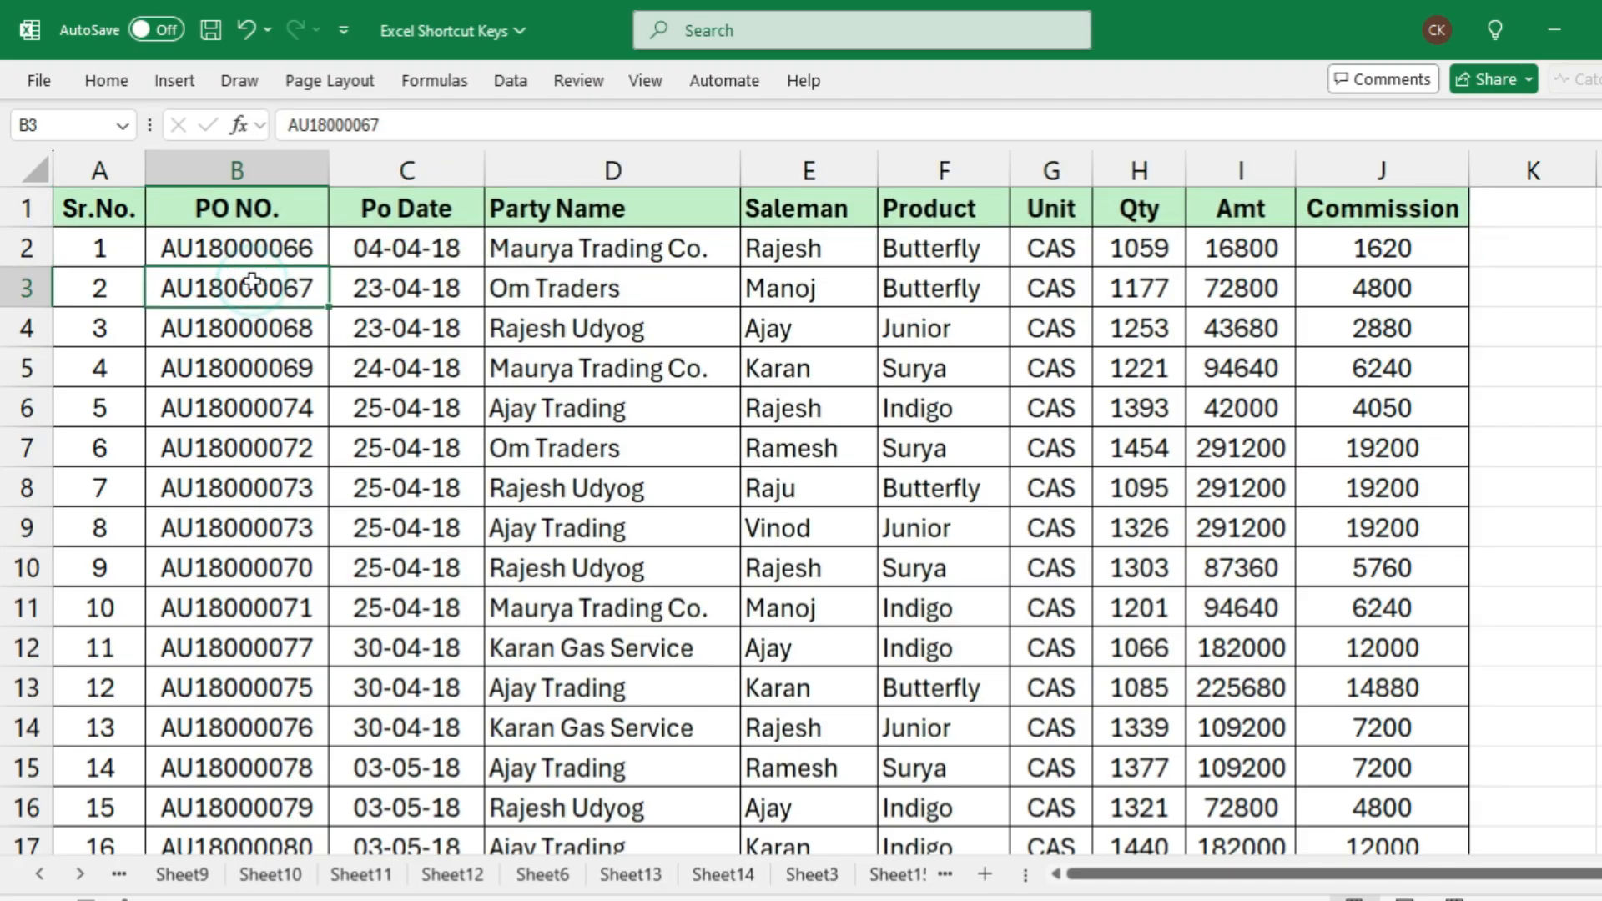
pyautogui.press('Up')
pyautogui.press('Up')
pyautogui.press('Left')
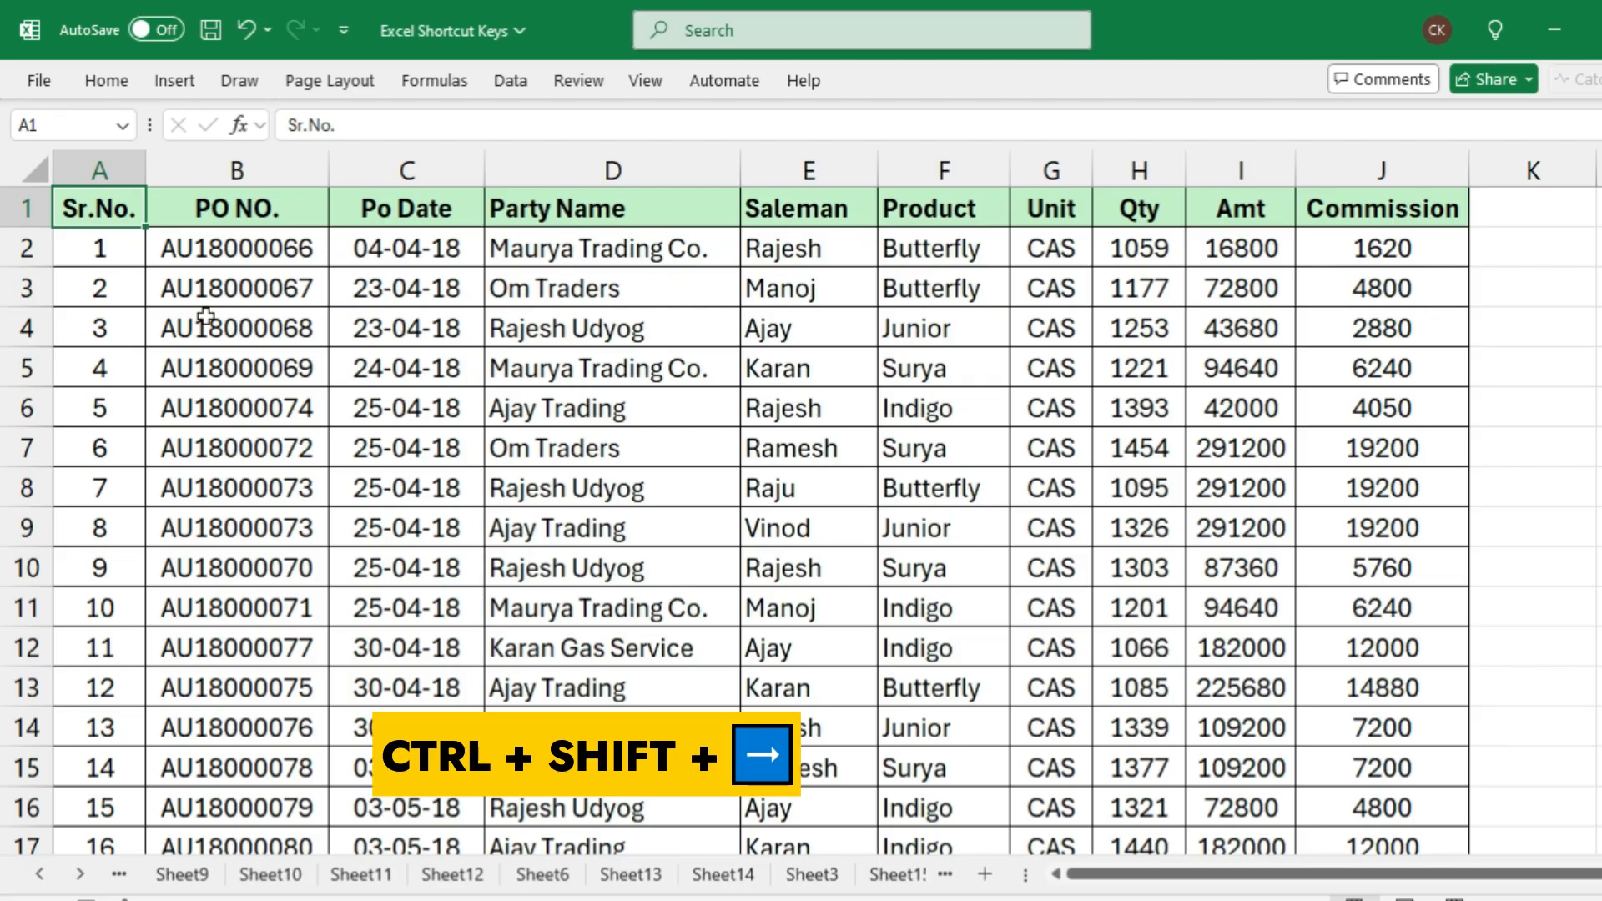
# Extend the selection from A1 to the last filled column and row, covering the whole order list A1:J381
pyautogui.hotkey('ctrl', 'shift', 'Right')
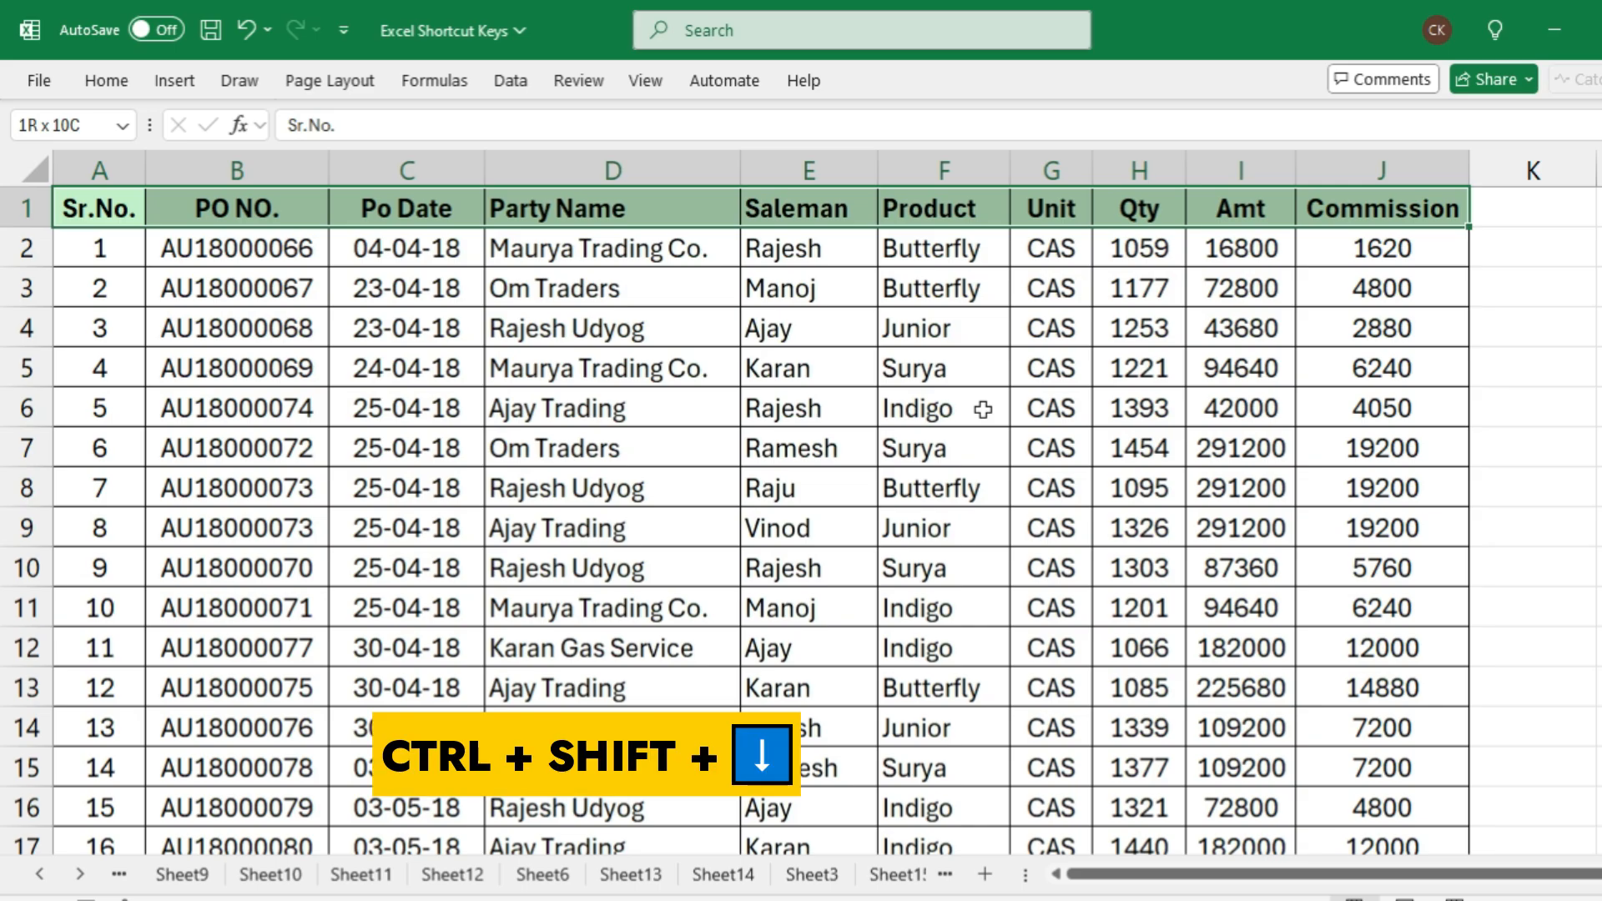
pyautogui.hotkey('ctrl', 'shift', 'Down')
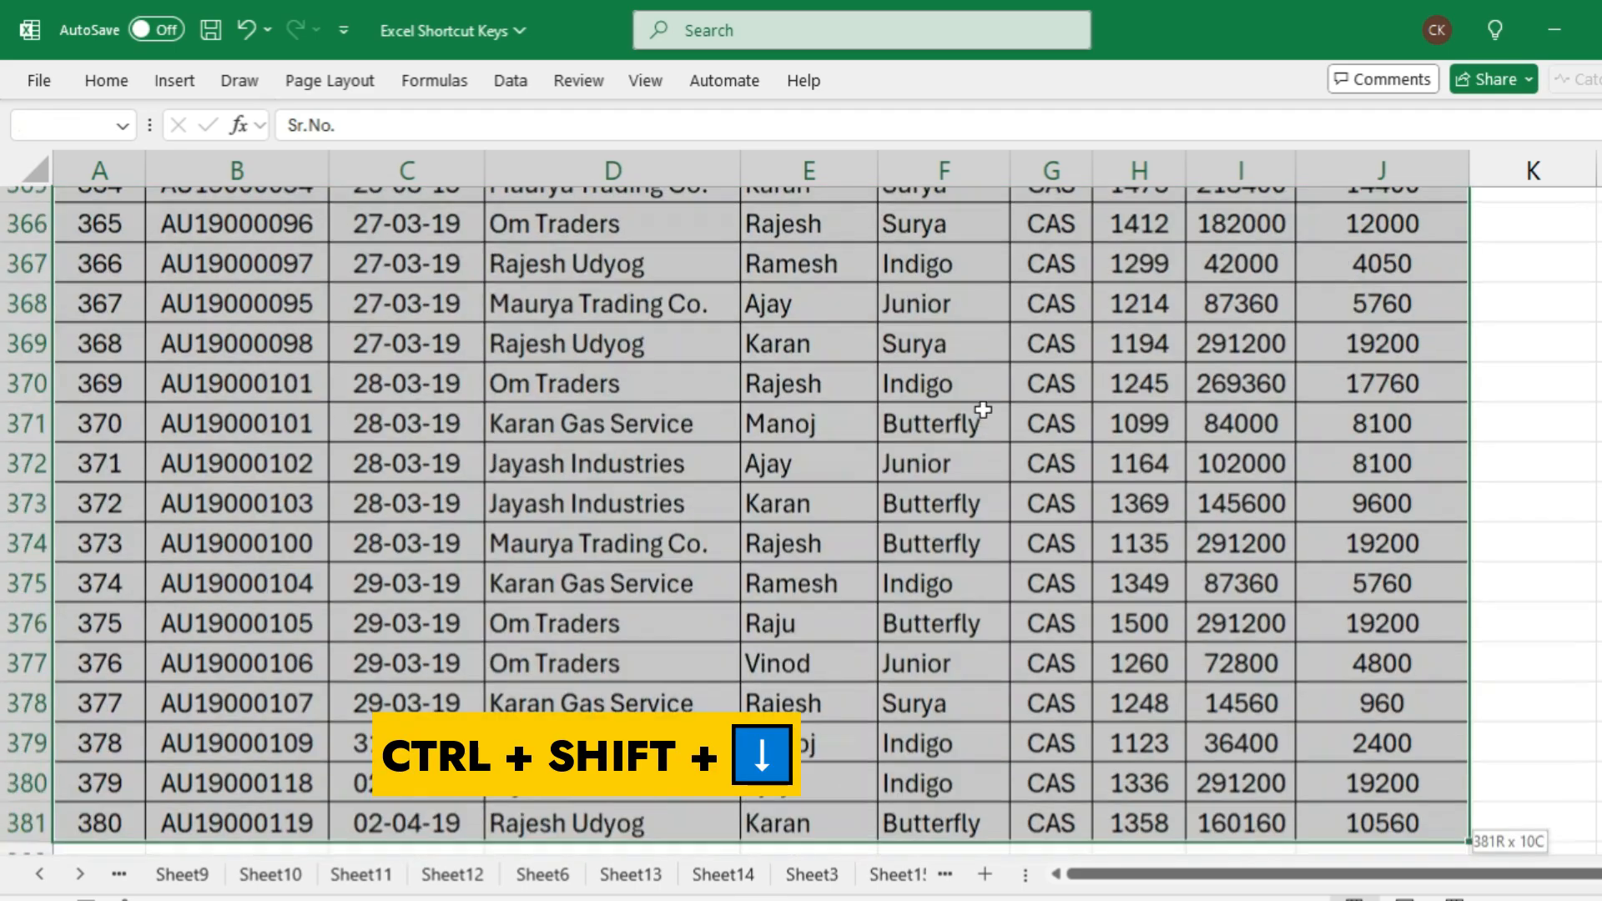
pyautogui.scroll(-1, 946, 438)
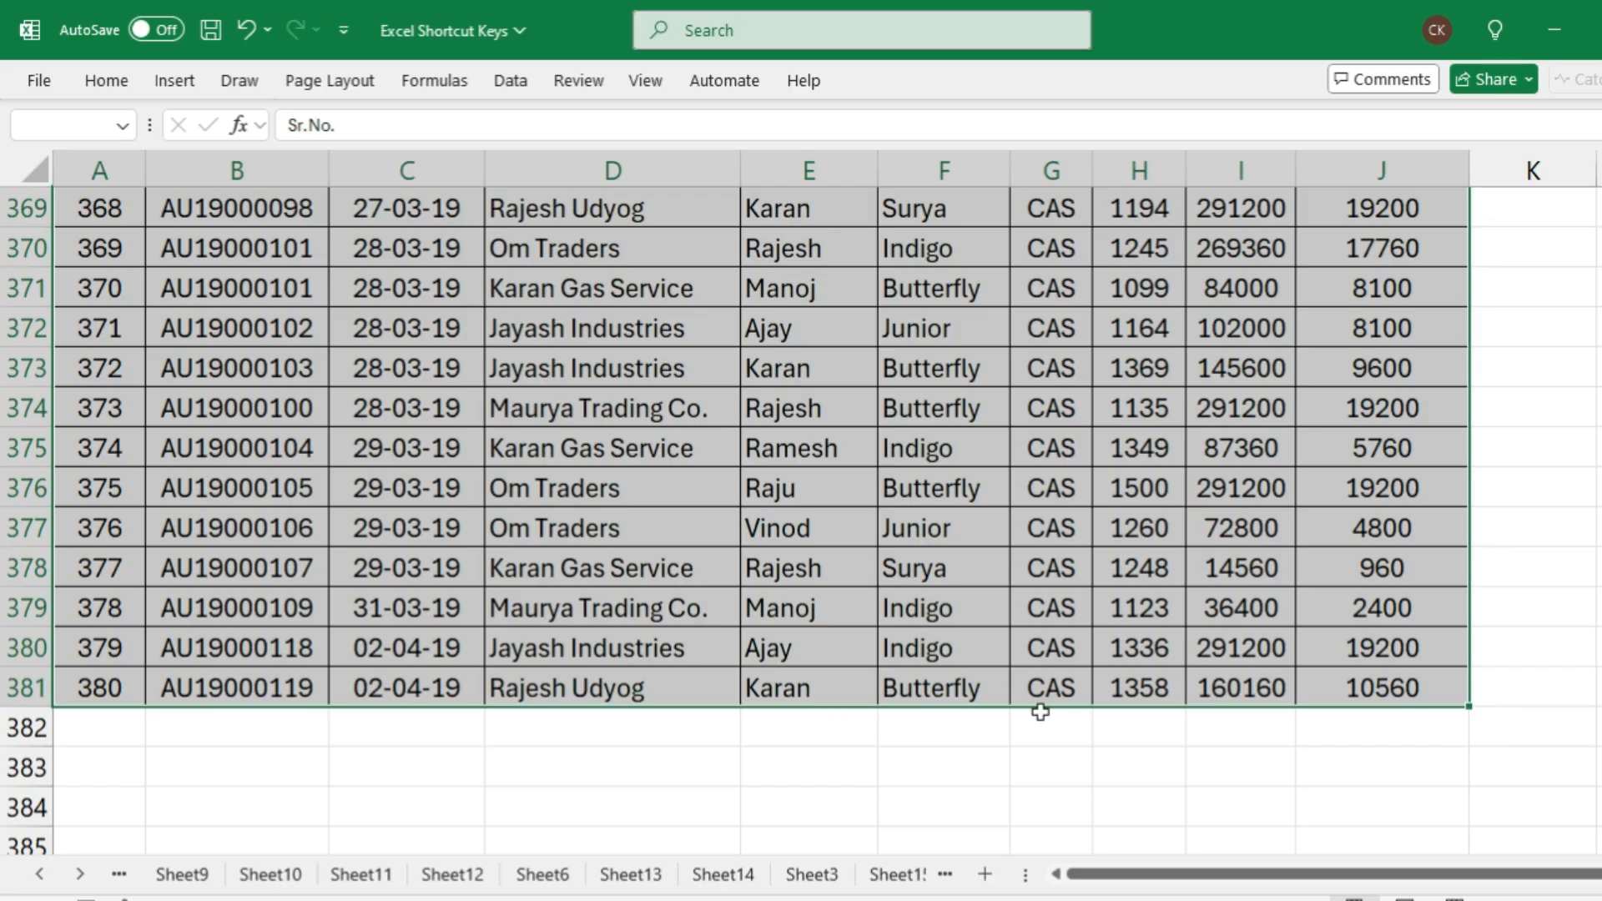
# Select the Product entries from F381 at the end of the list up to the header in F1
pyautogui.click(936, 691)
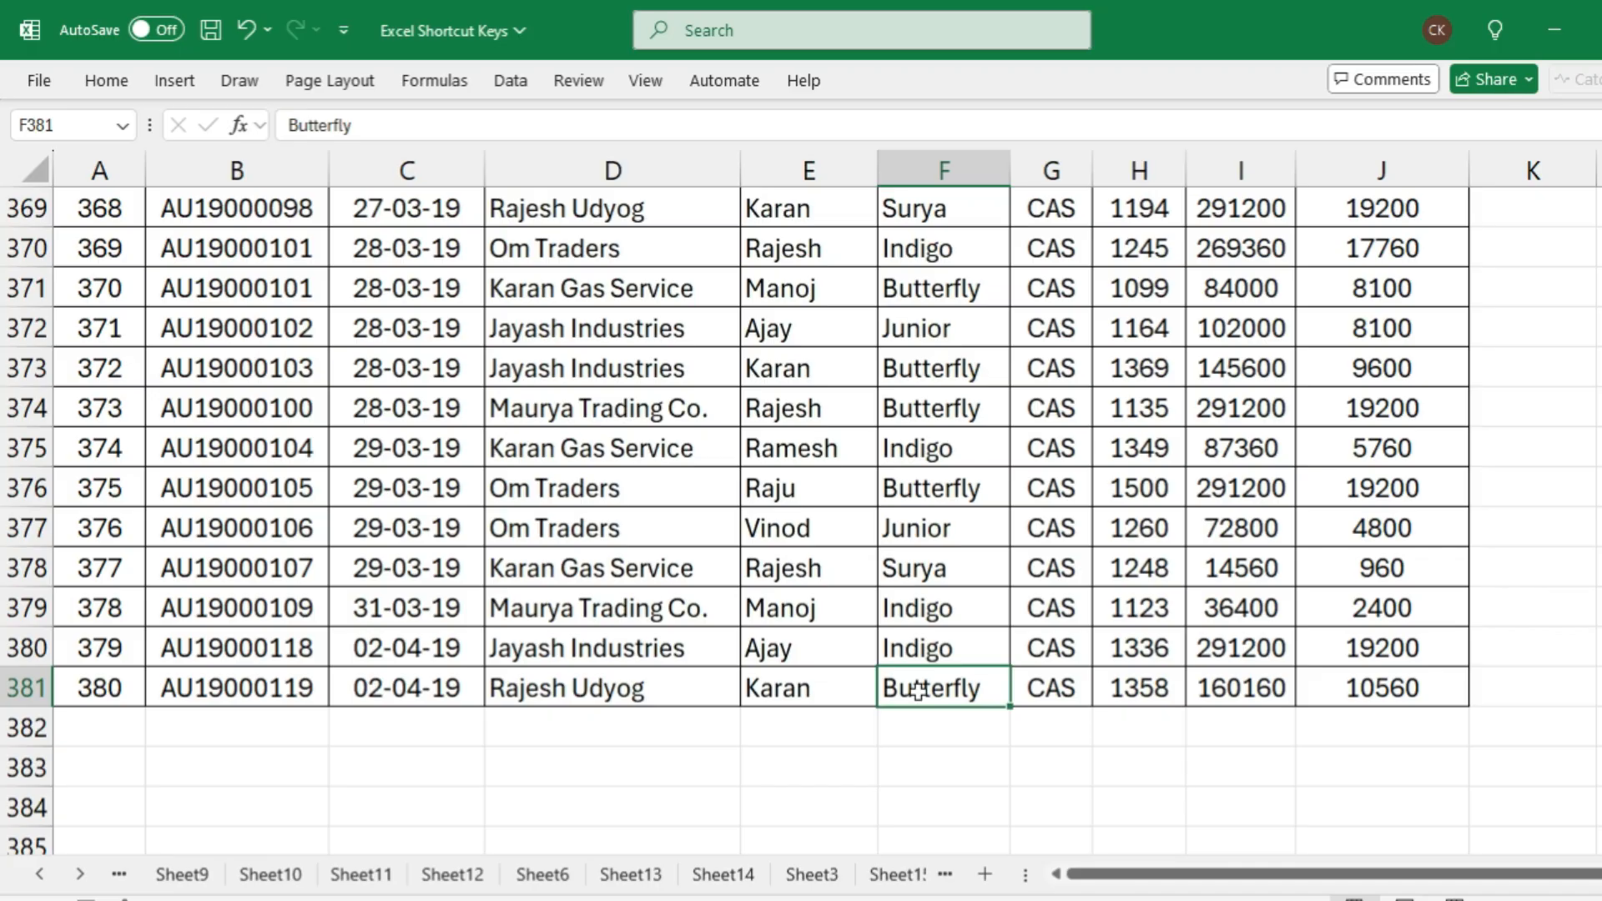
pyautogui.click(918, 691)
pyautogui.click(954, 692)
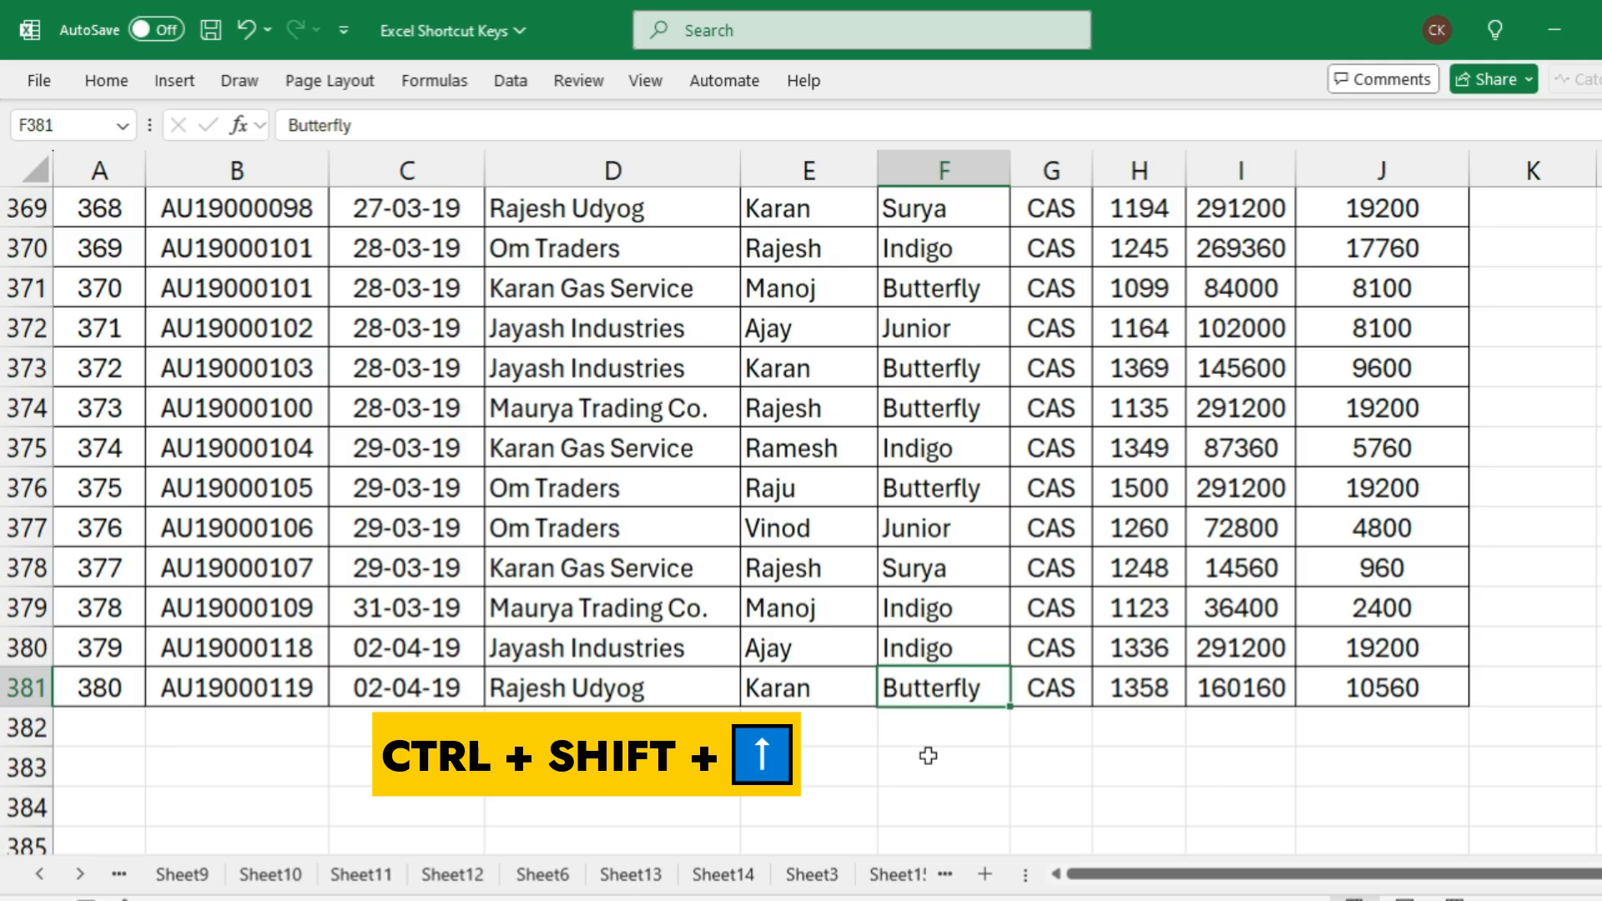
pyautogui.hotkey('ctrl', 'shift', 'Up')
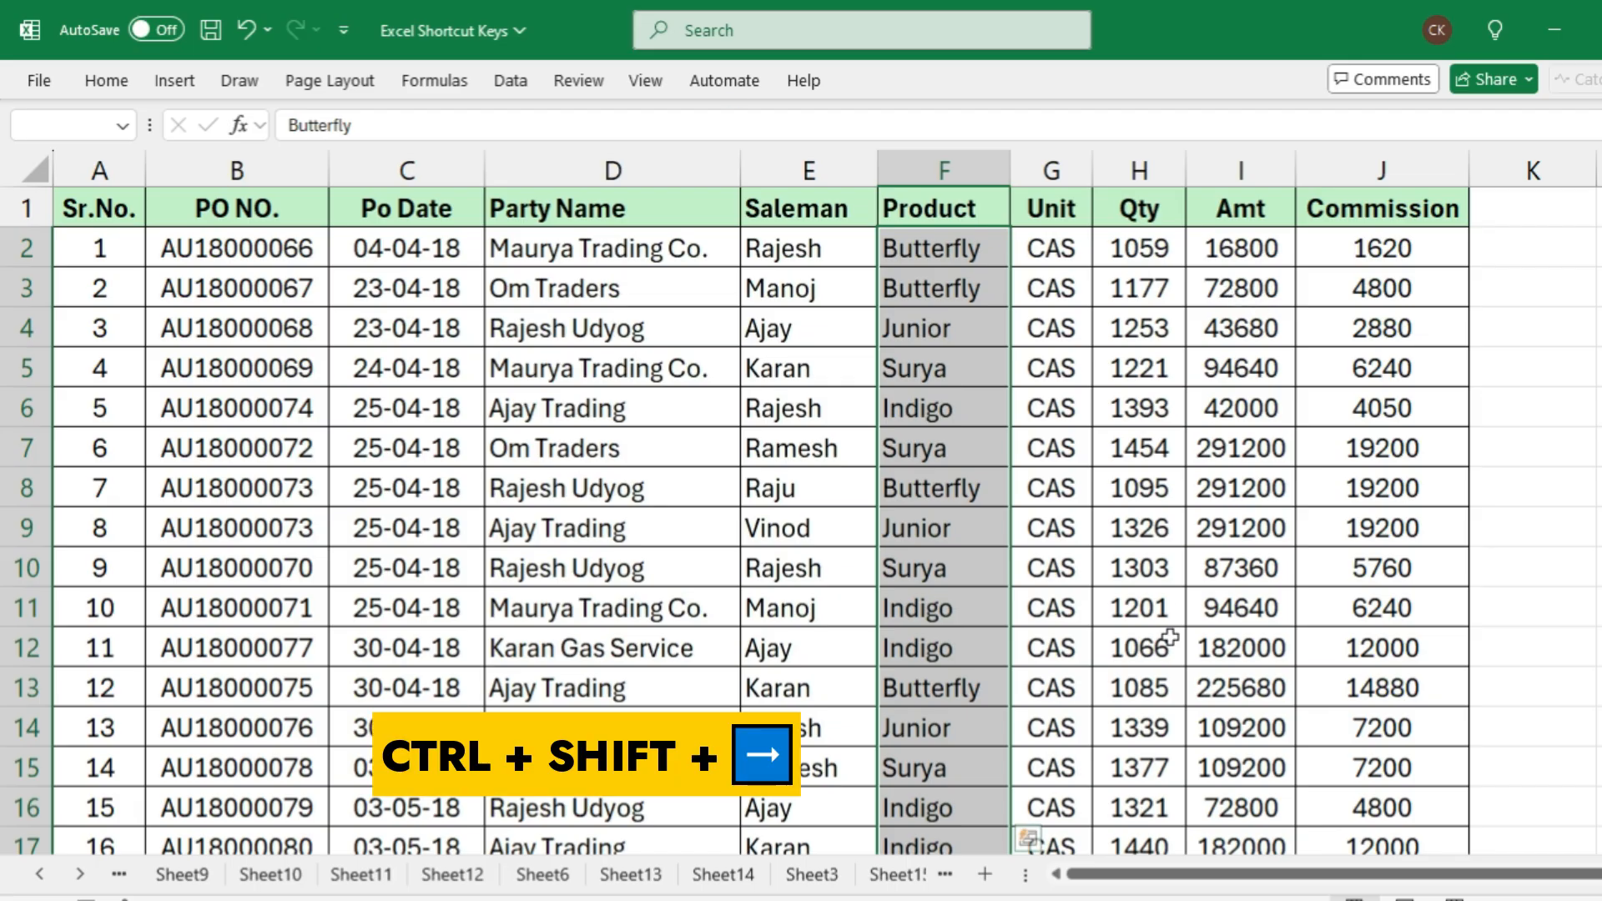
# Extend the selection across to the Commission column, and switch it to the opposite side so that it covers A1:F381
pyautogui.hotkey('ctrl', 'shift', 'Right')
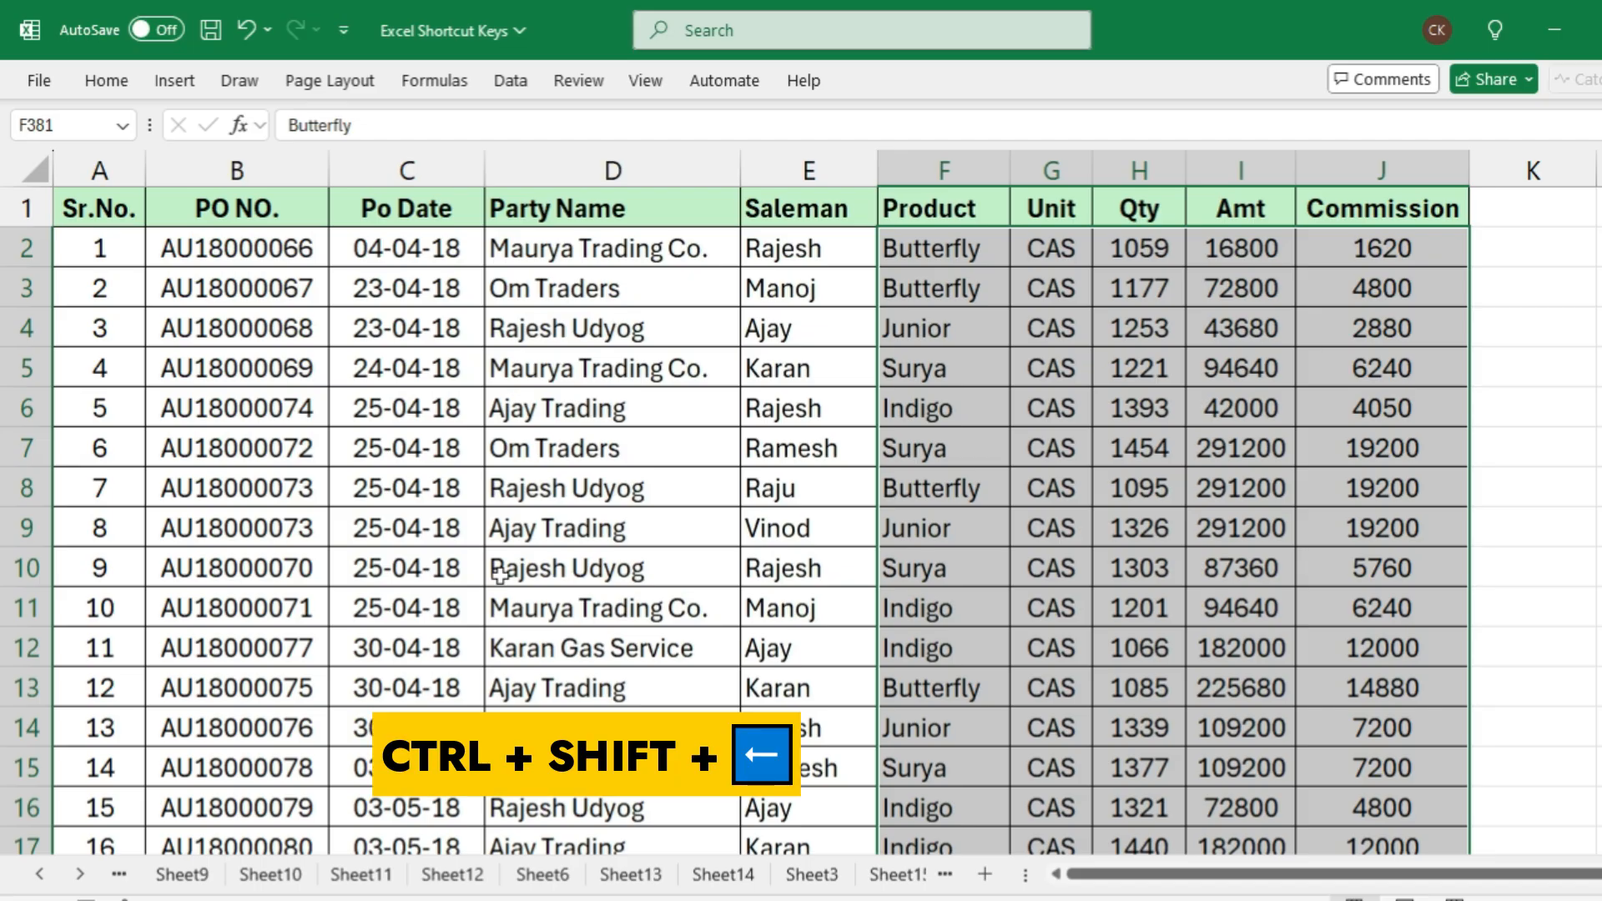
pyautogui.hotkey('ctrl', 'shift', 'Left')
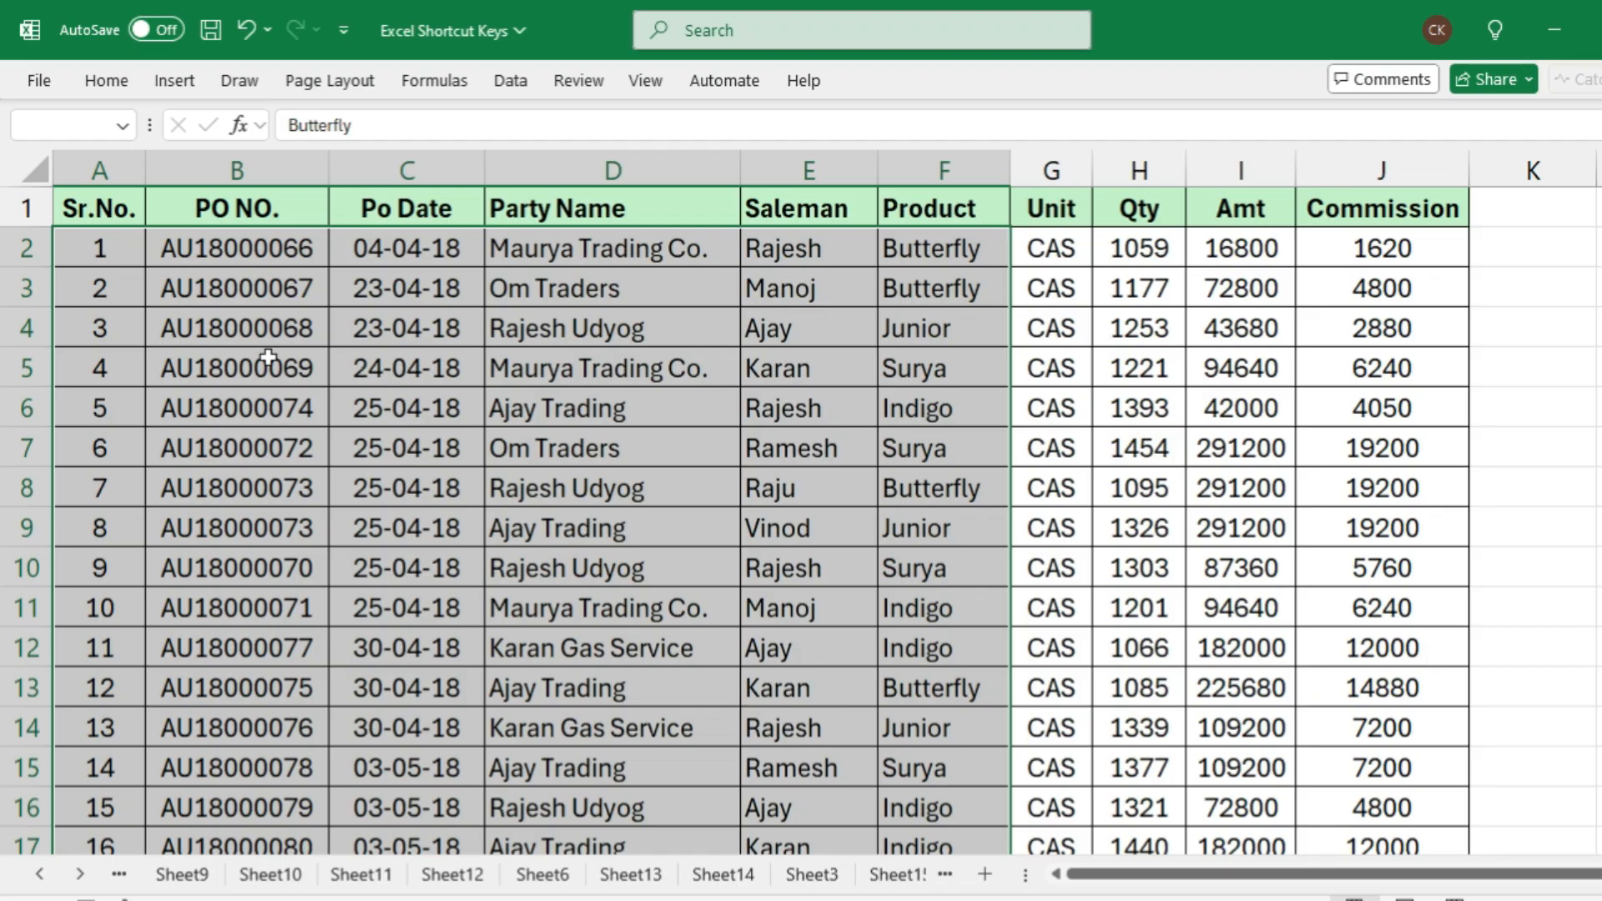
pyautogui.scroll(-20, 435, 591)
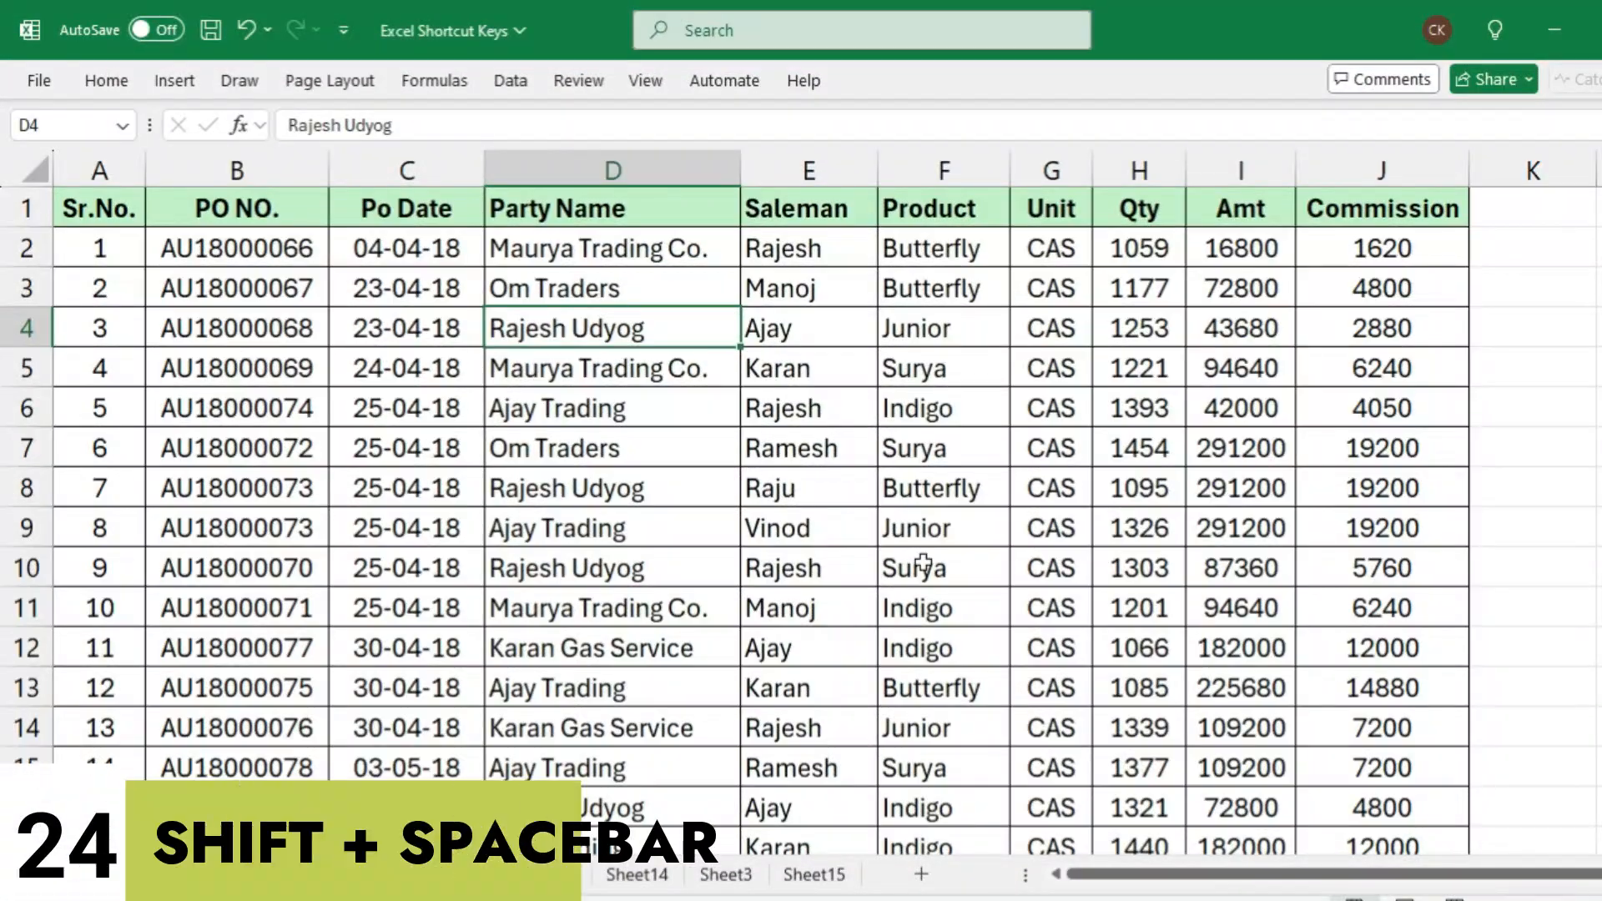
# Select the entire row 7, starting from the Party Name cell D7
pyautogui.click(634, 451)
pyautogui.click(784, 455)
pyautogui.click(561, 455)
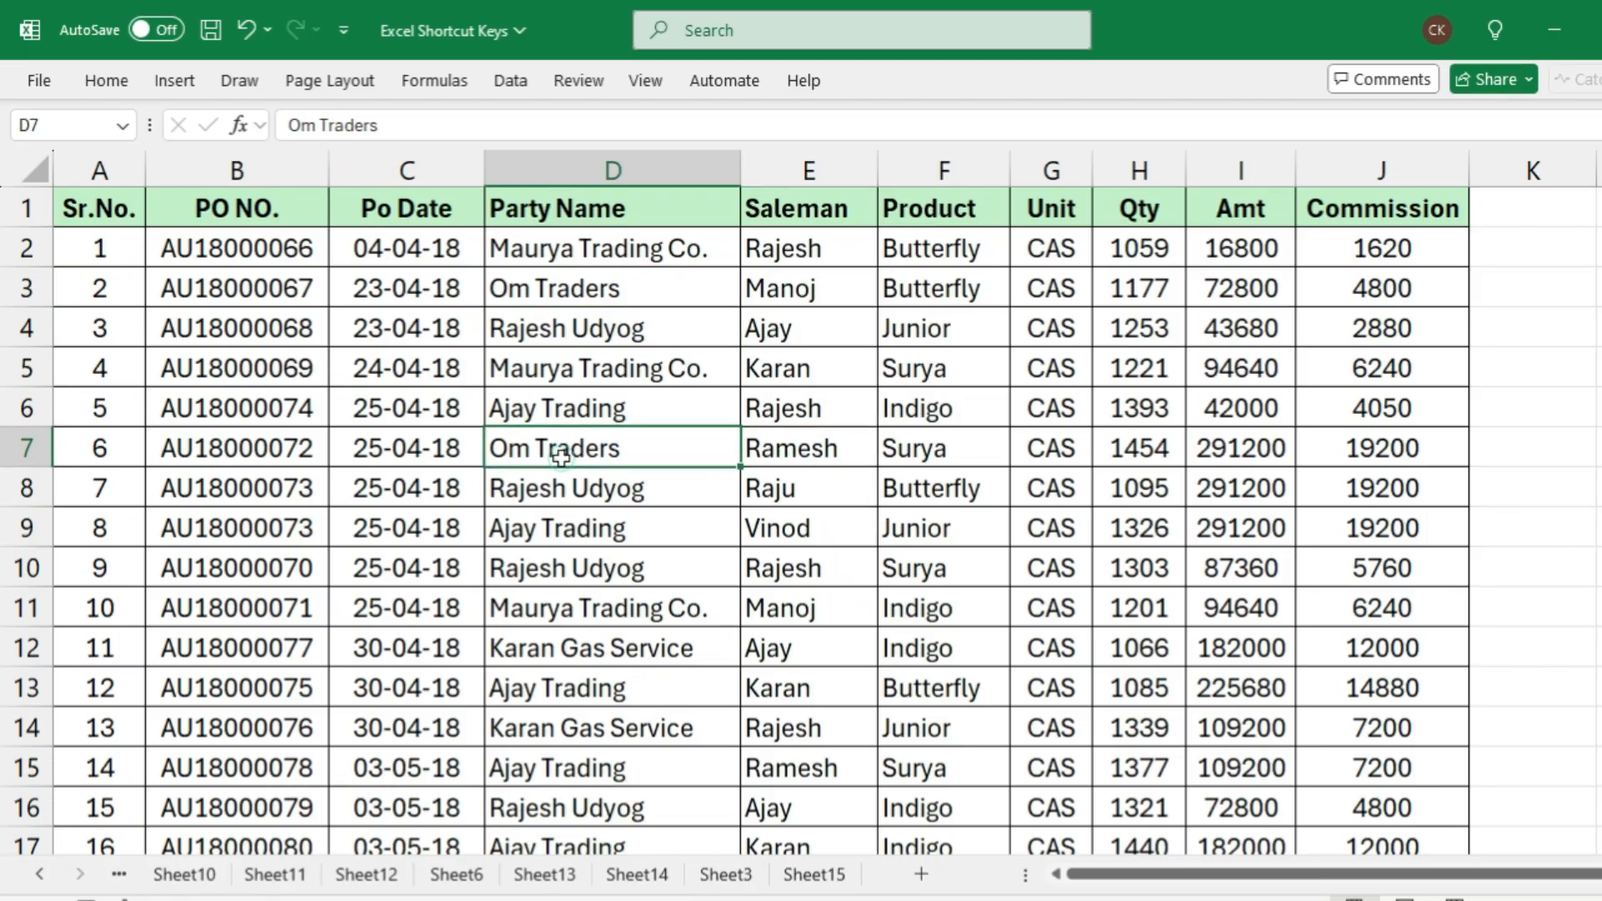
pyautogui.click(679, 447)
pyautogui.hotkey('shift', 'space')
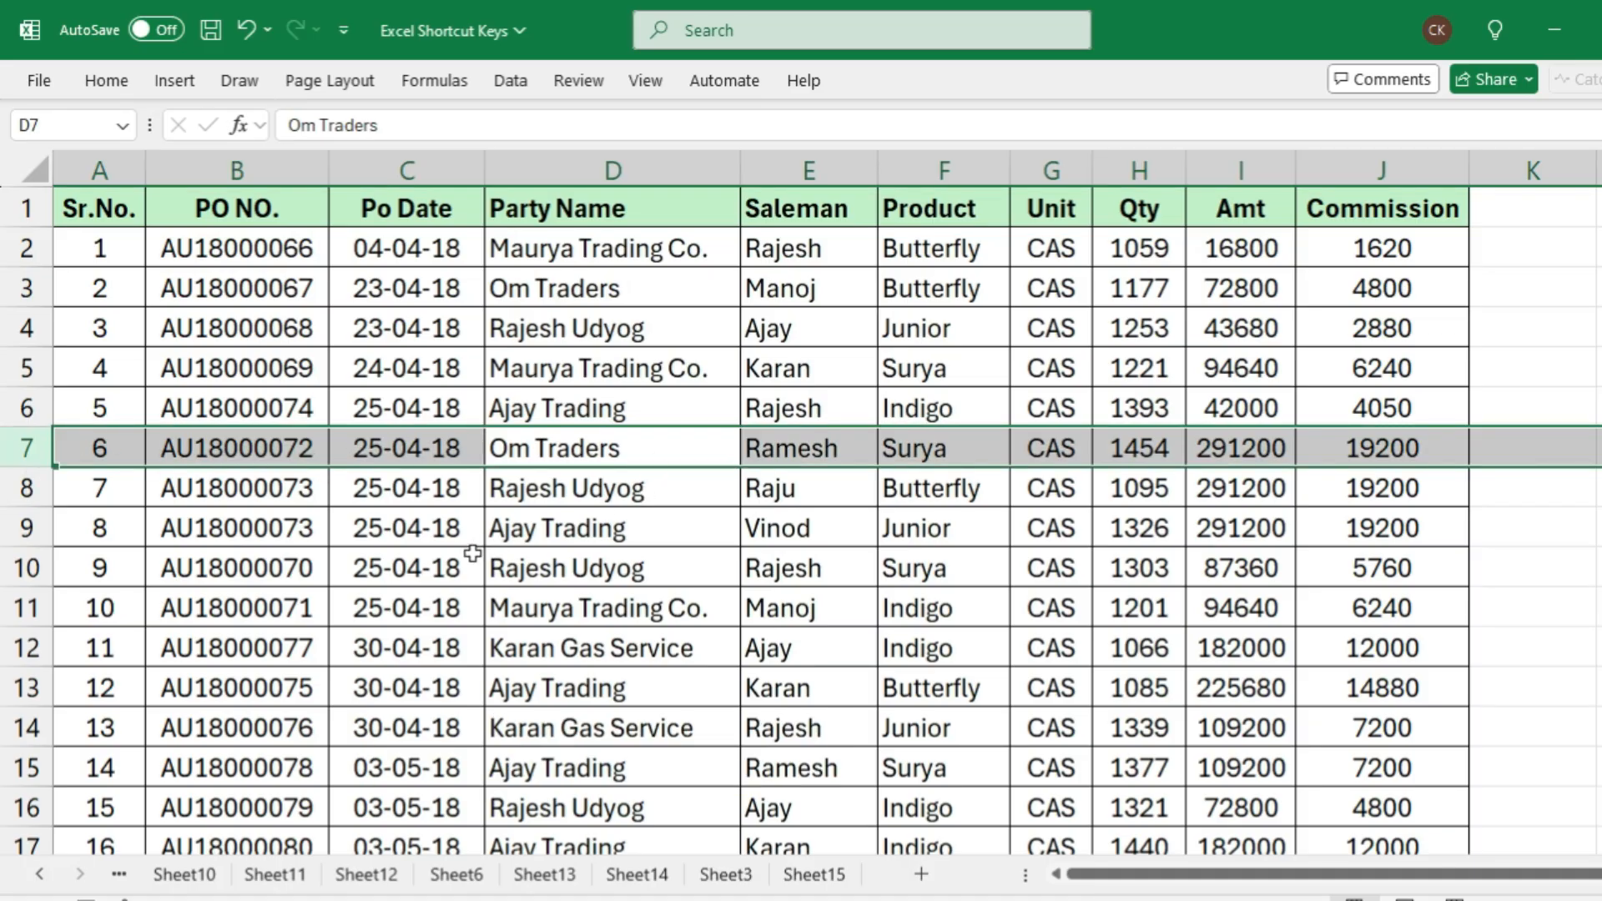
# Select the entire row 9 from the Product cell F9, and extend the row selection up to row 6
pyautogui.click(527, 532)
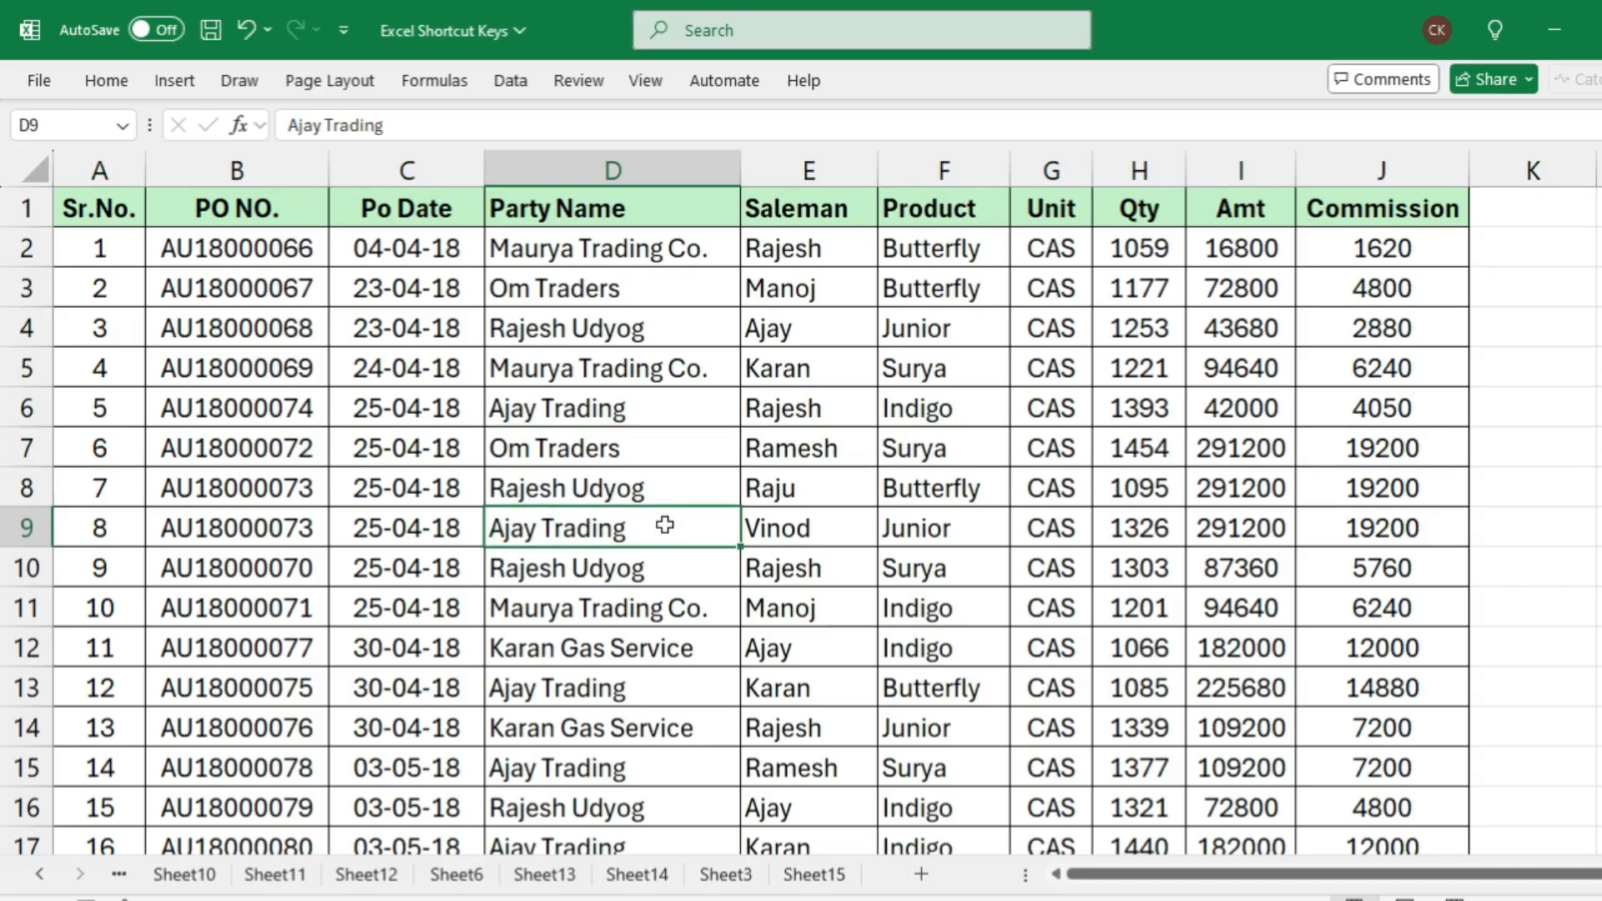
pyautogui.press('Right')
pyautogui.press('Right')
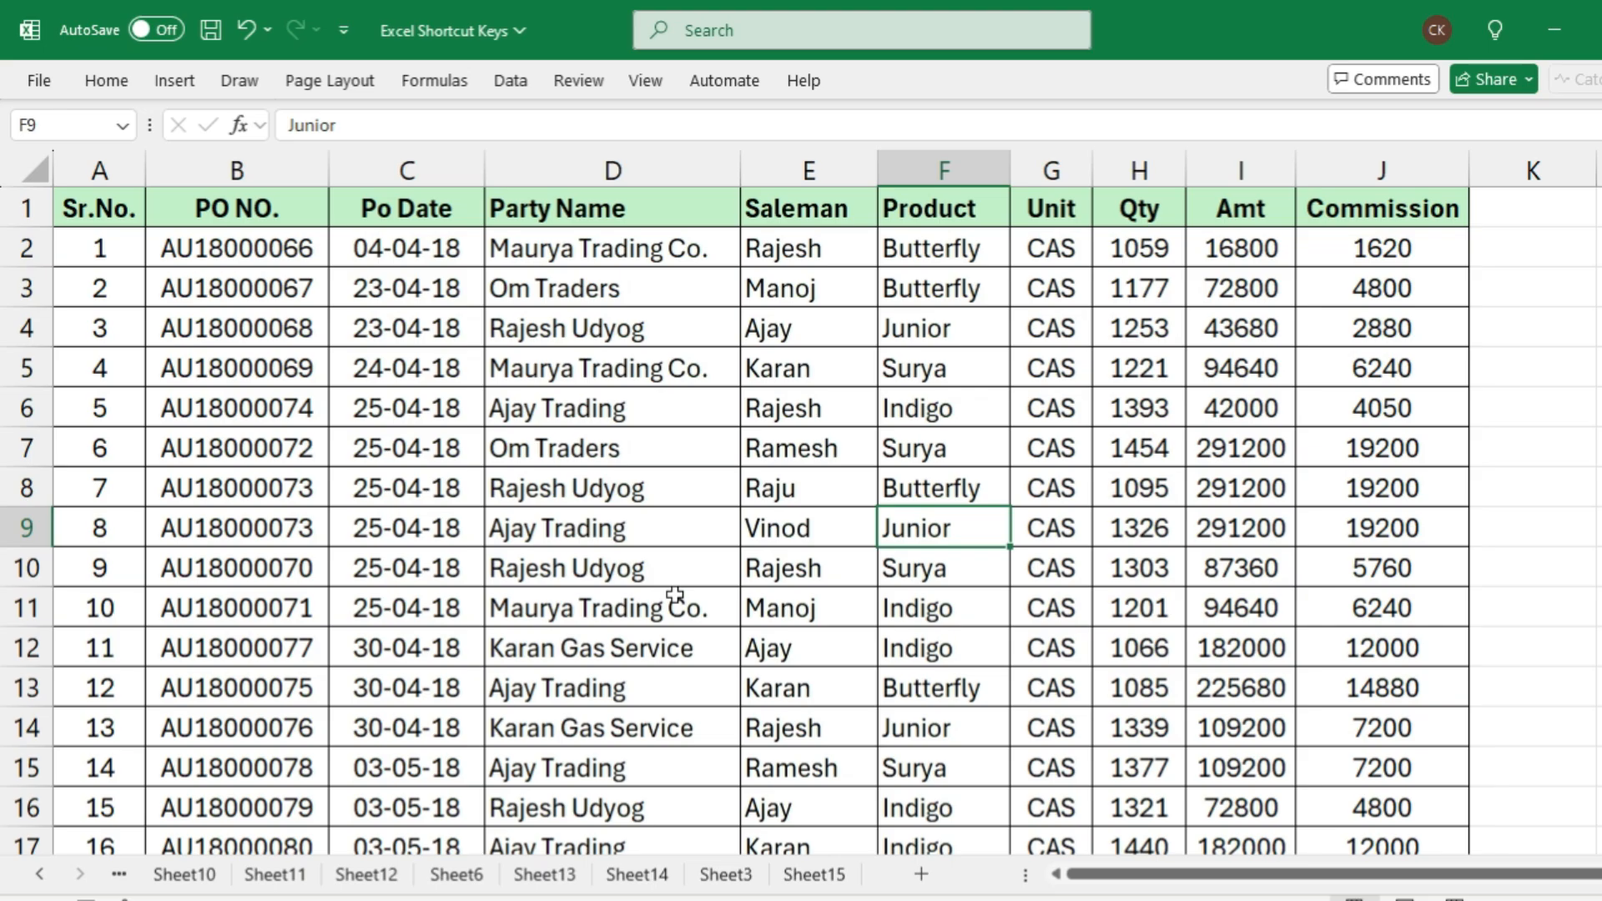
pyautogui.hotkey('shift', 'space')
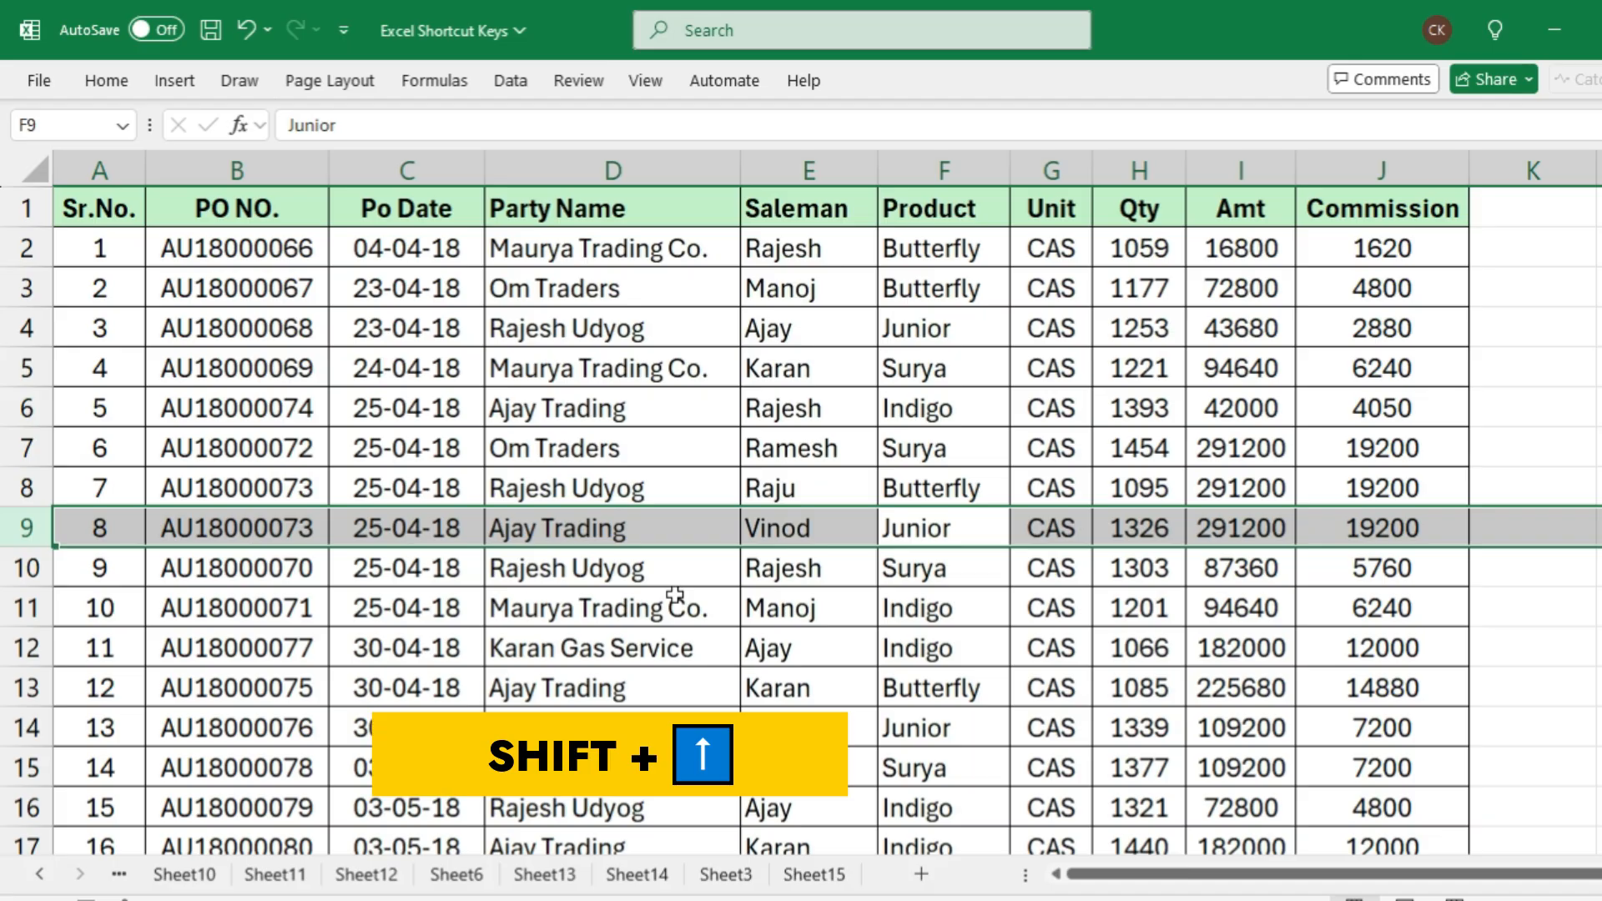
pyautogui.hotkey('shift', 'Up')
pyautogui.hotkey('shift', 'Up')
pyautogui.hotkey('shift', 'Up')
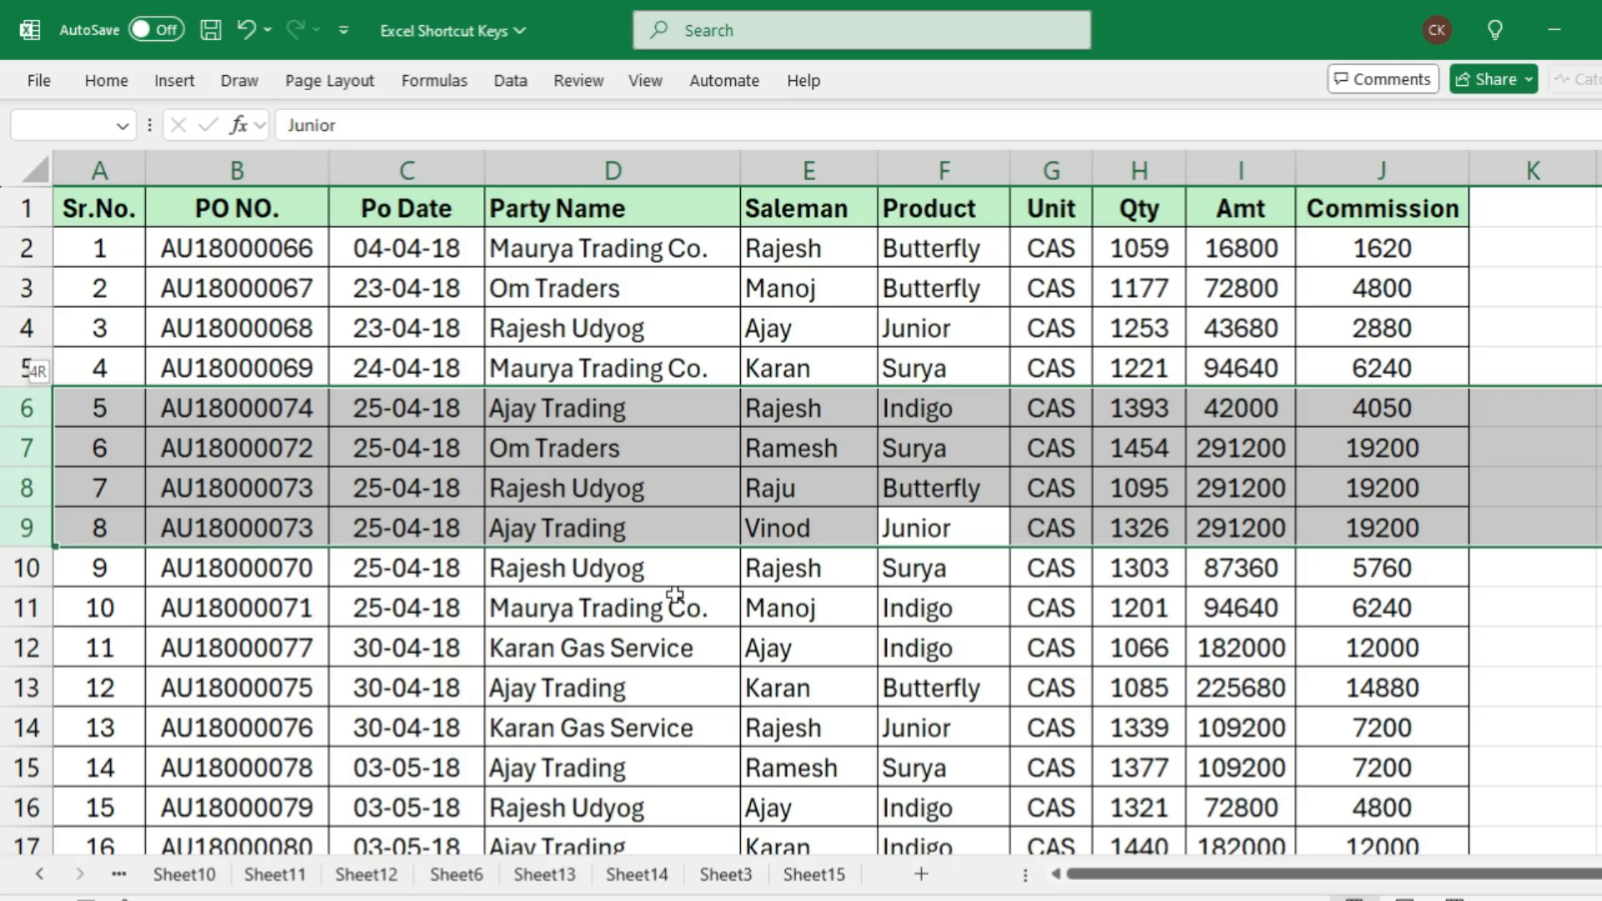
# Change the row selection to rows 9 to 13, insert five blank rows there, and clear the selection by activating D10
pyautogui.hotkey('shift', 'Down')
pyautogui.hotkey('shift', 'Down')
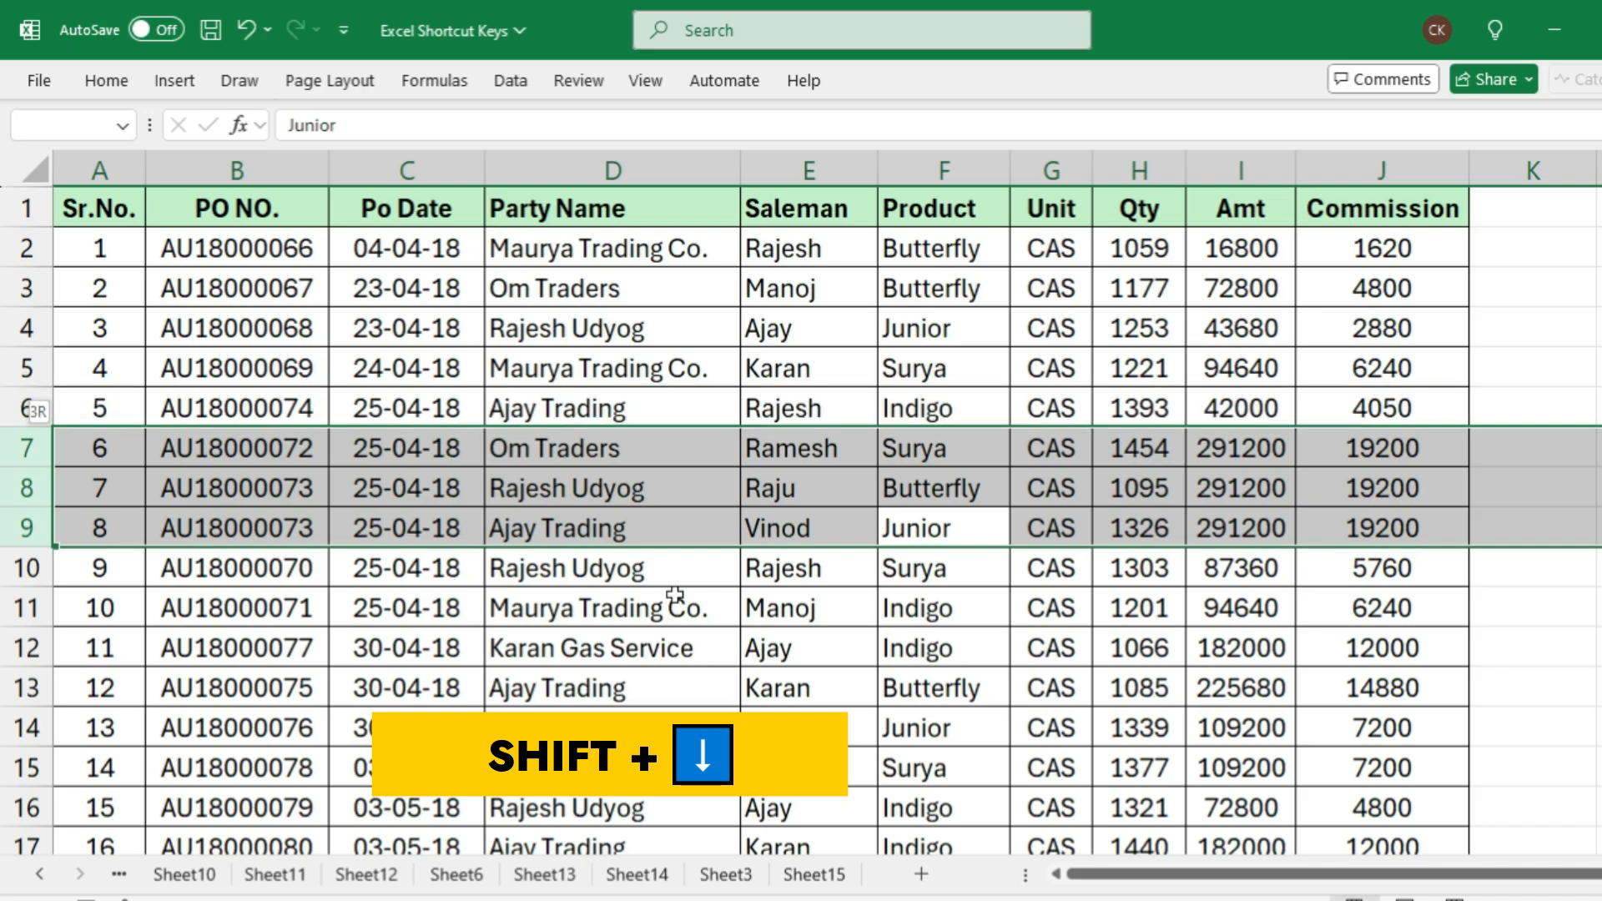
pyautogui.hotkey('shift', 'Down')
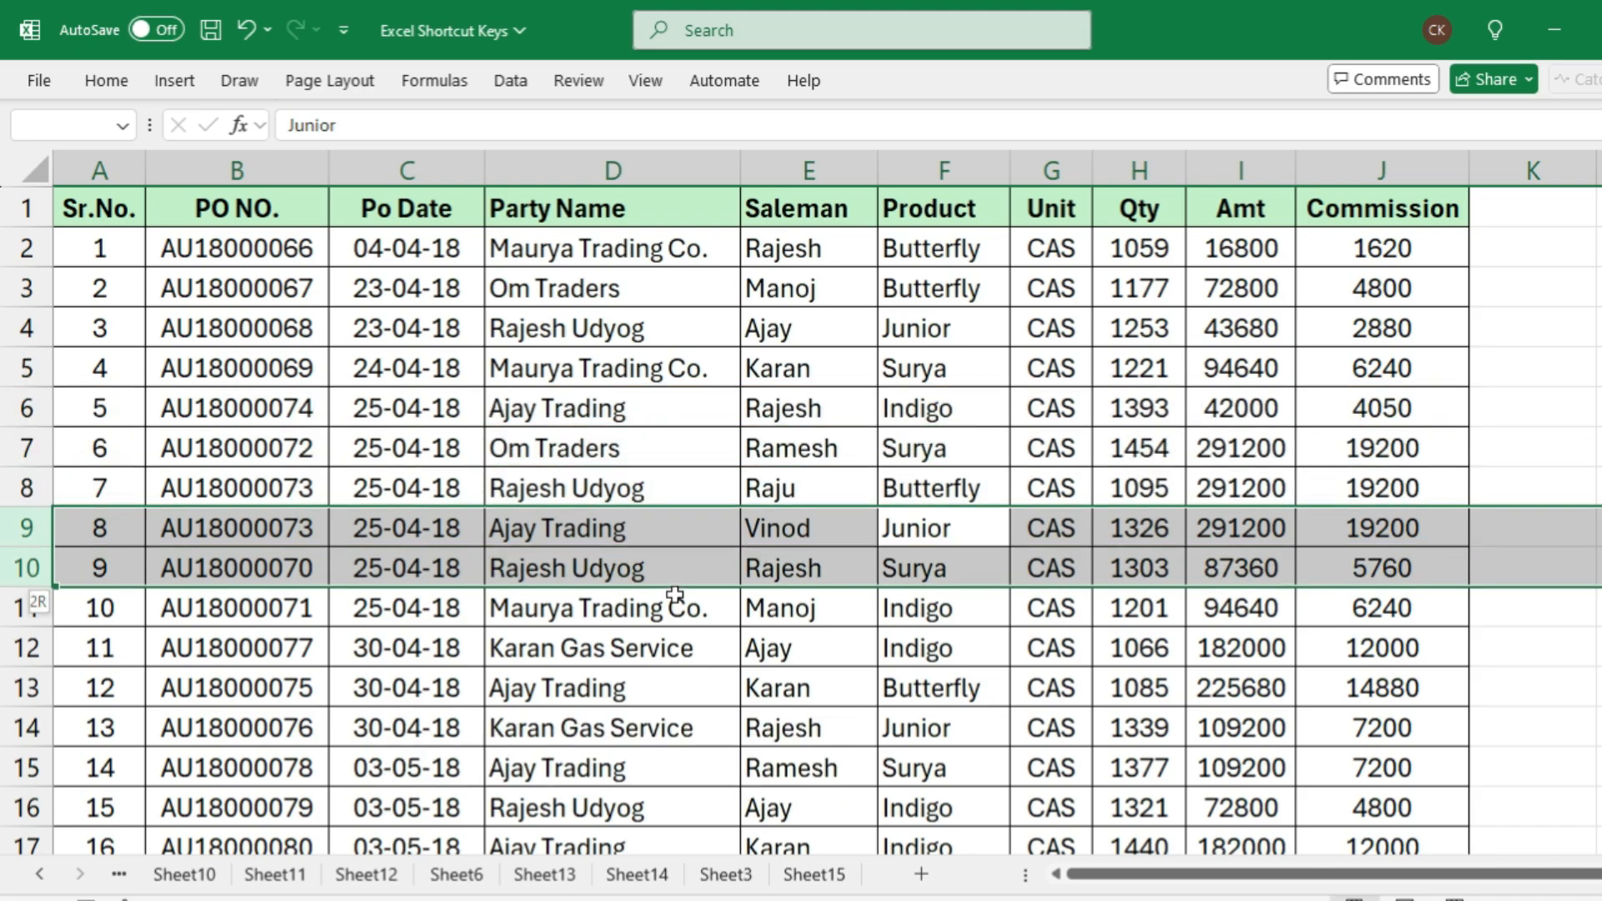
pyautogui.hotkey('shift', 'Down')
pyautogui.hotkey('shift', 'Down')
pyautogui.hotkey('shift', 'Down')
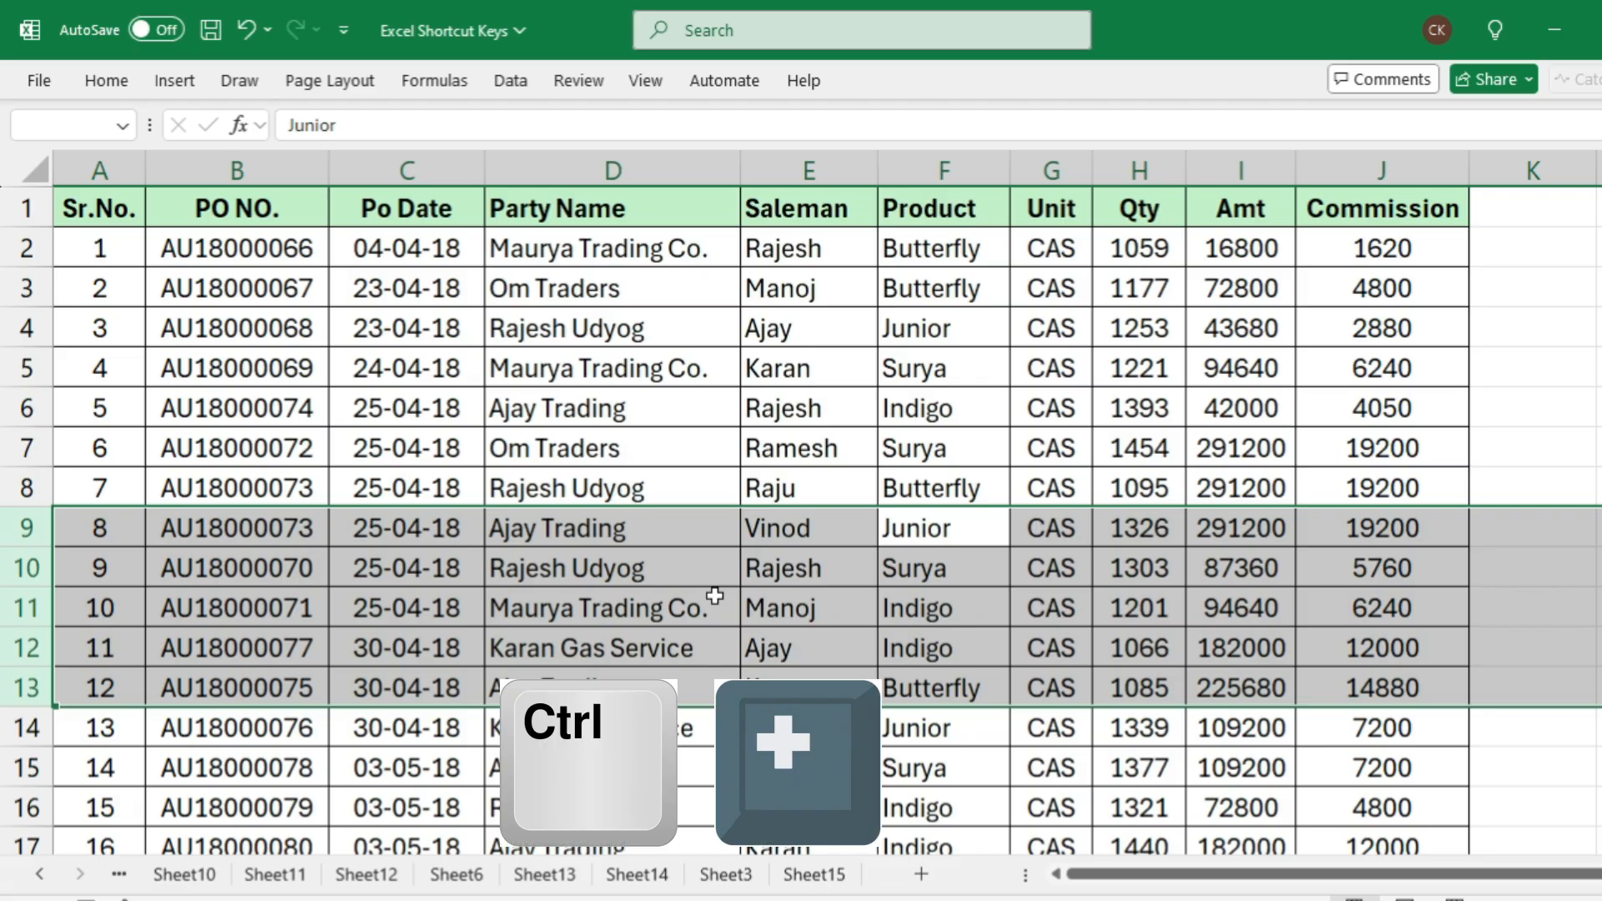
pyautogui.hotkey('ctrl', '+')
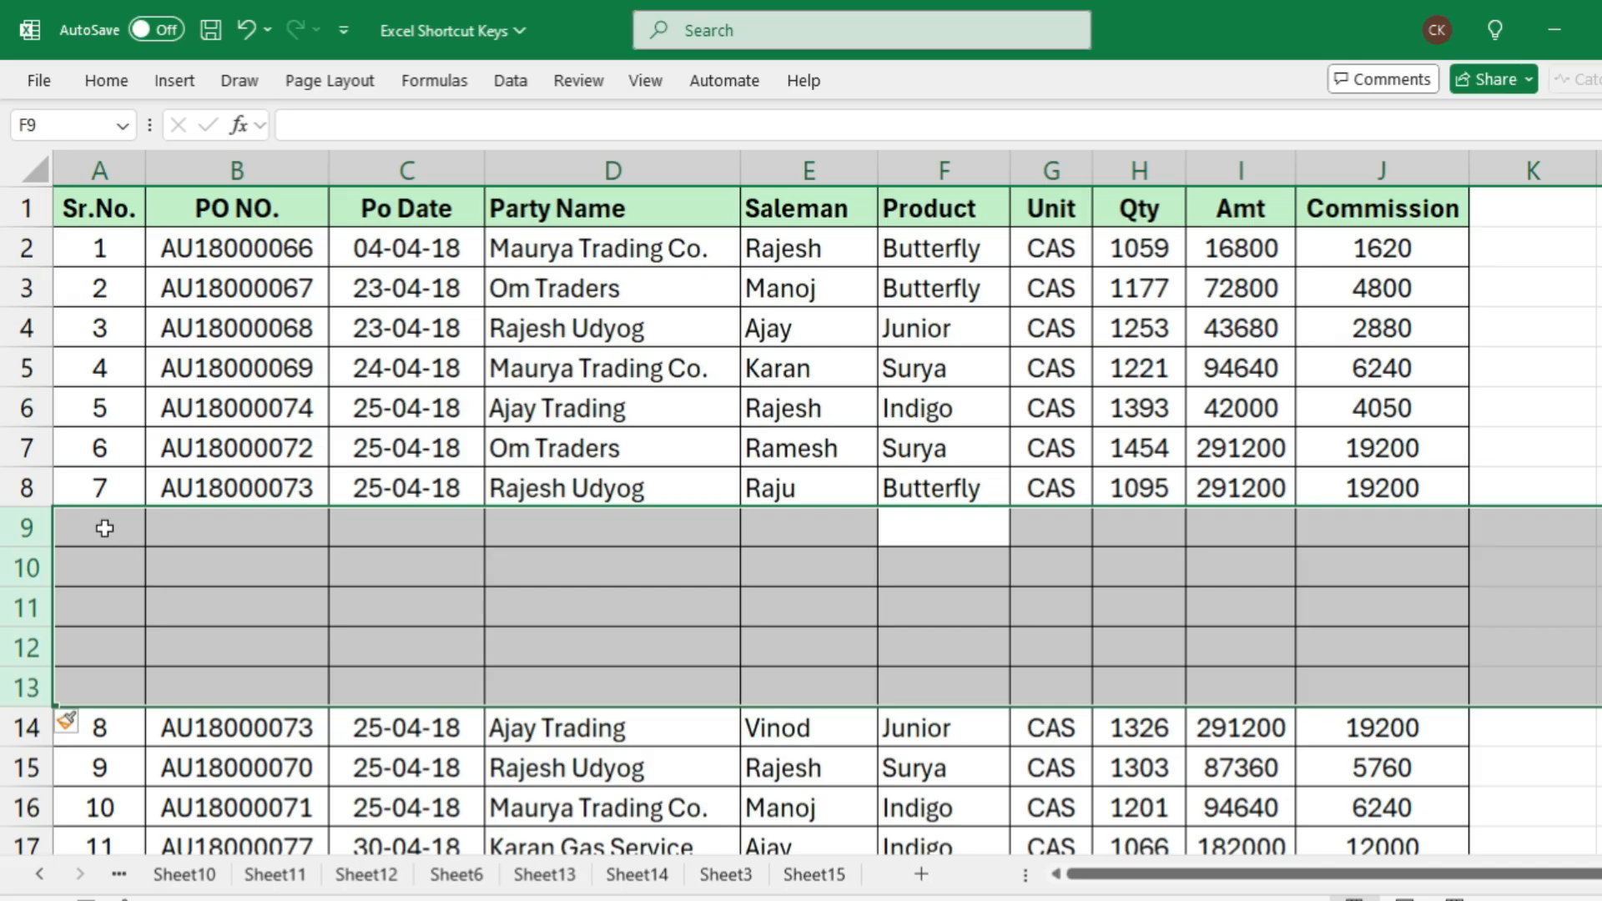
pyautogui.moveTo(105, 528); pyautogui.dragTo(1446, 701)
pyautogui.click(659, 560)
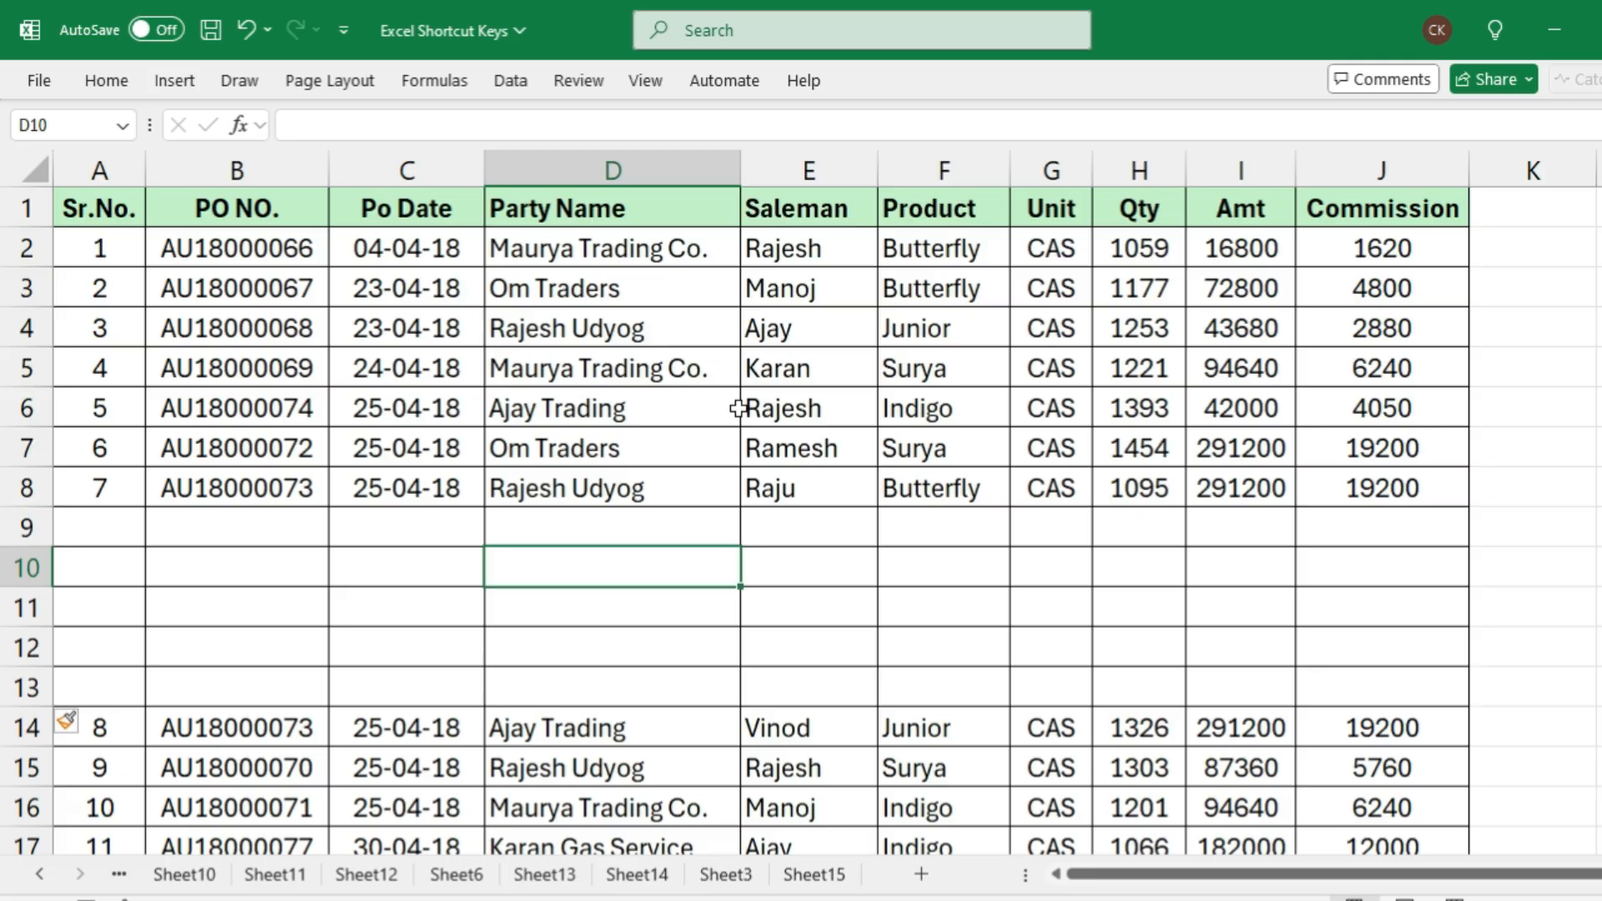
# Select entire rows 4 and 5 starting from D4:D5, and insert two blank rows above them
pyautogui.click(598, 326)
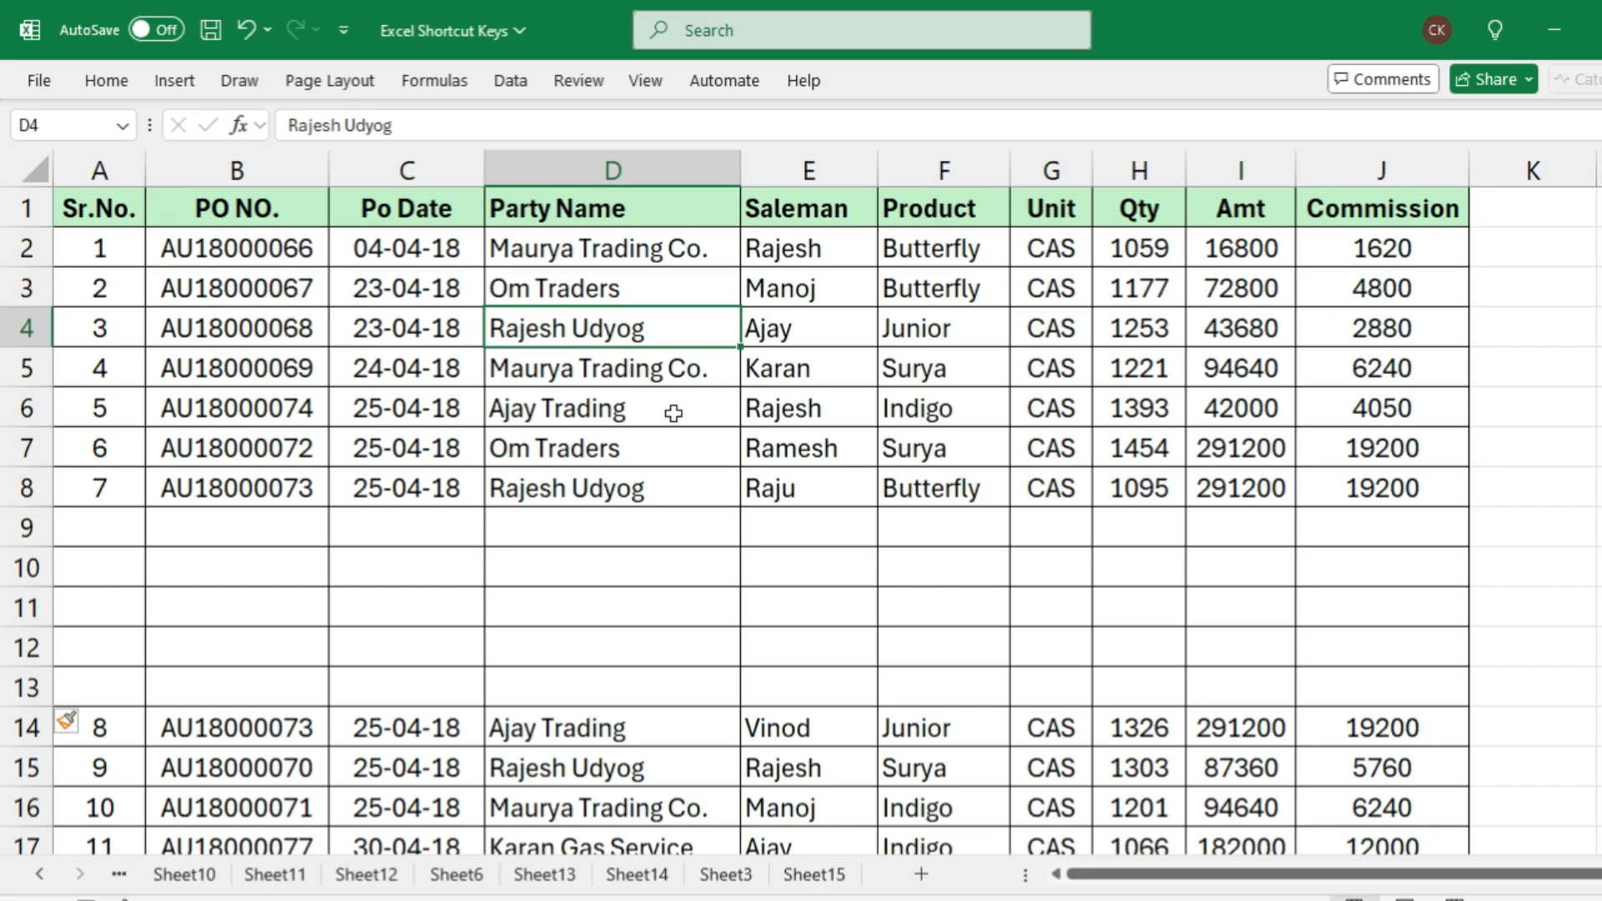
pyautogui.click(699, 371)
pyautogui.click(698, 324)
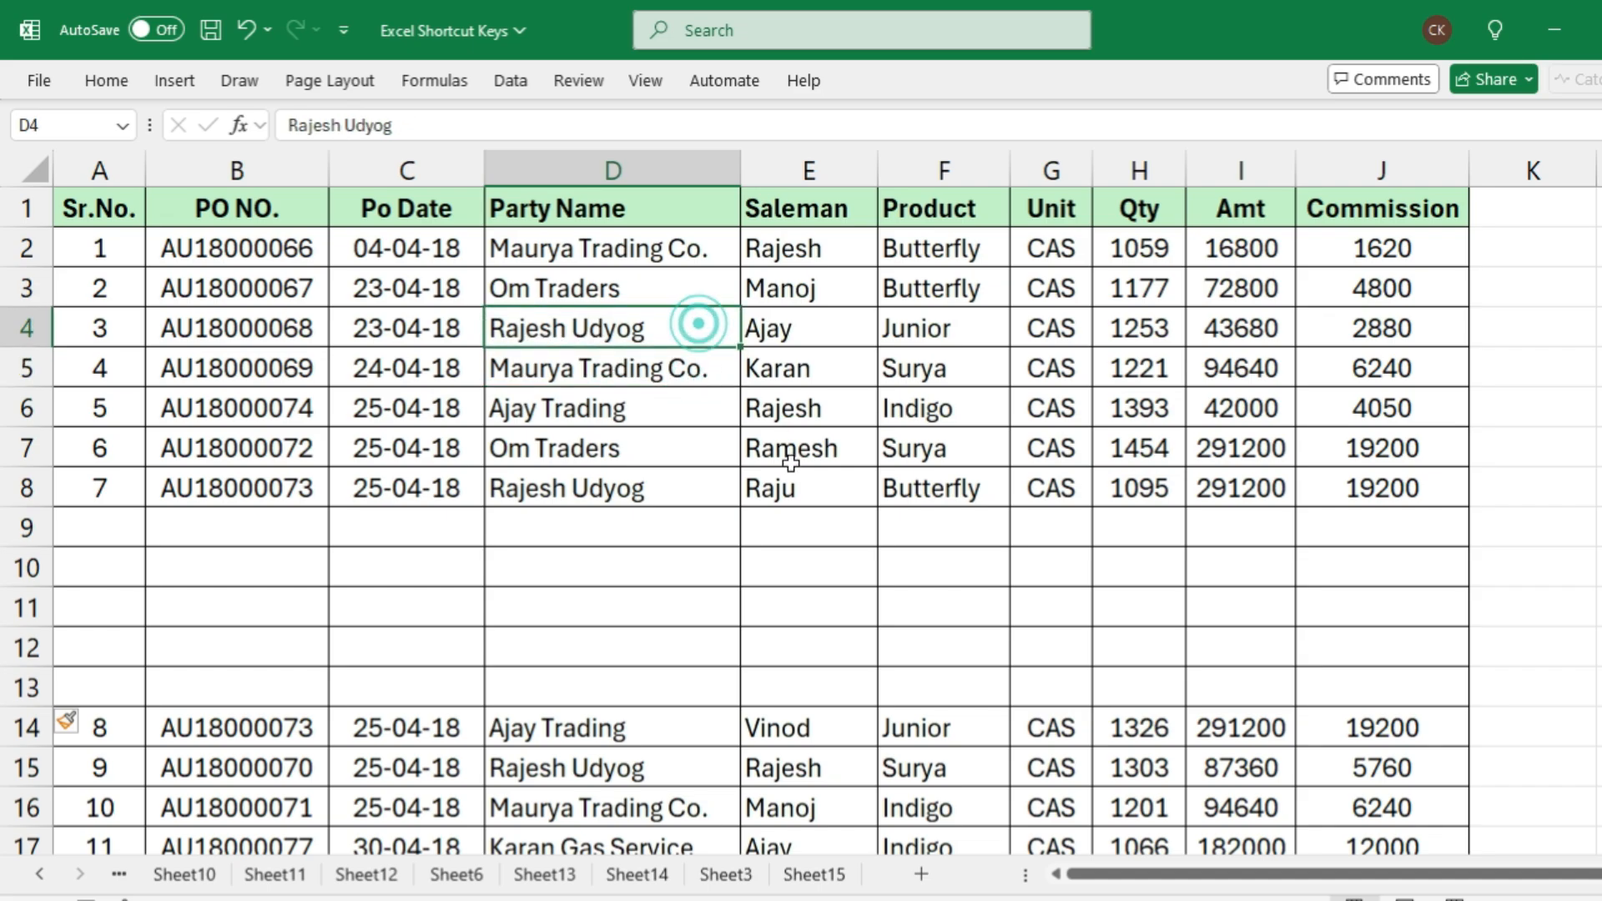
pyautogui.hotkey('shift', 'Down')
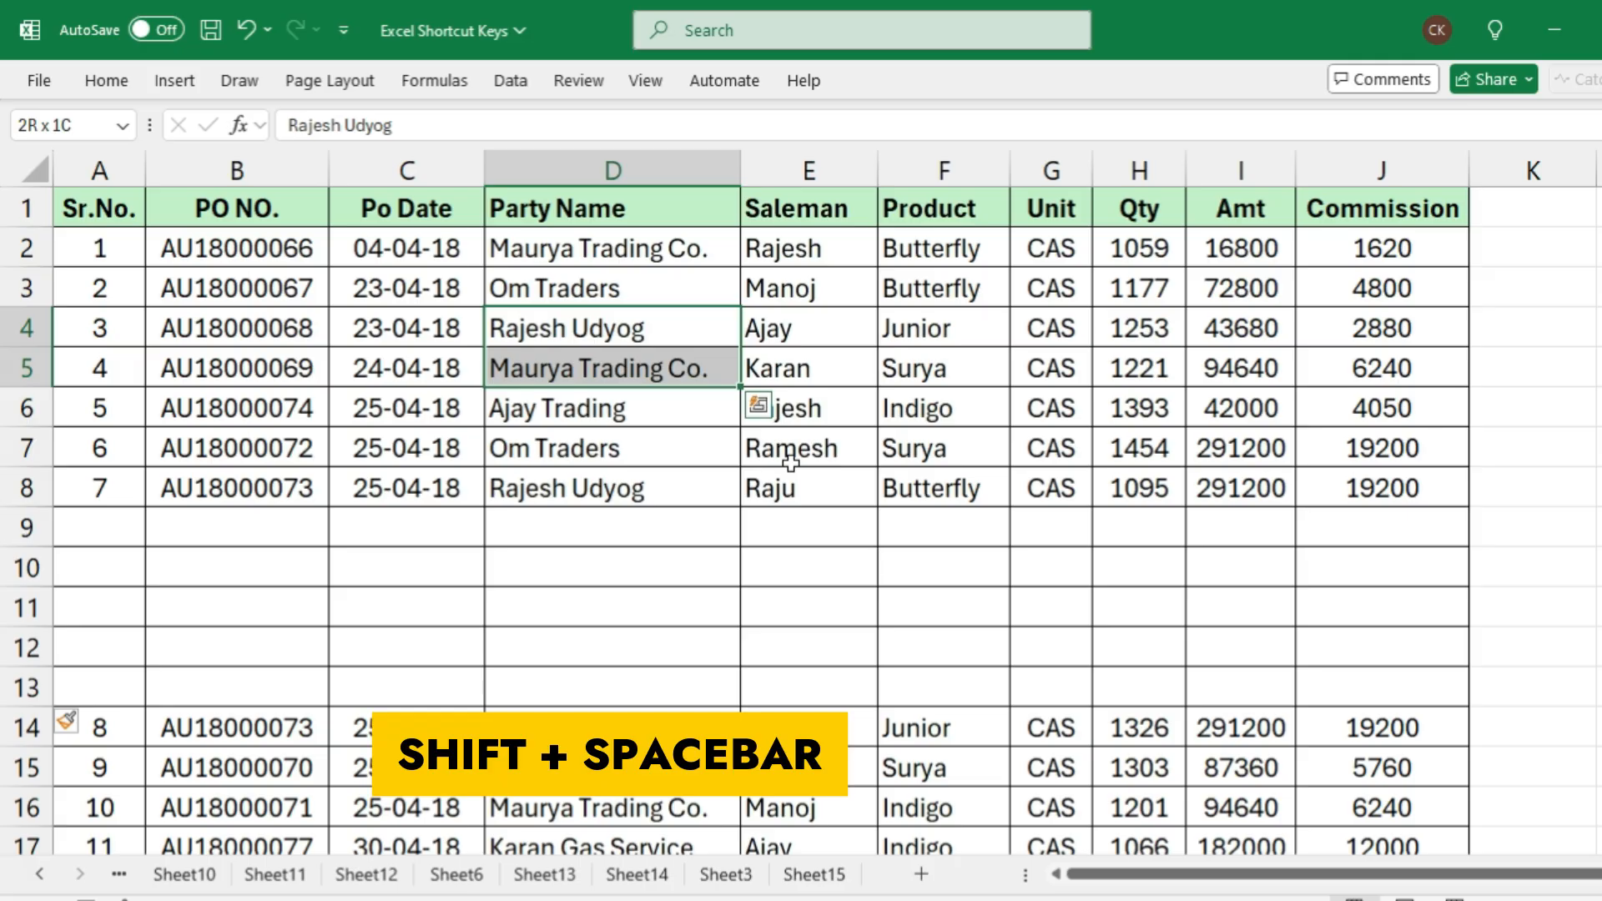
pyautogui.hotkey('shift', 'space')
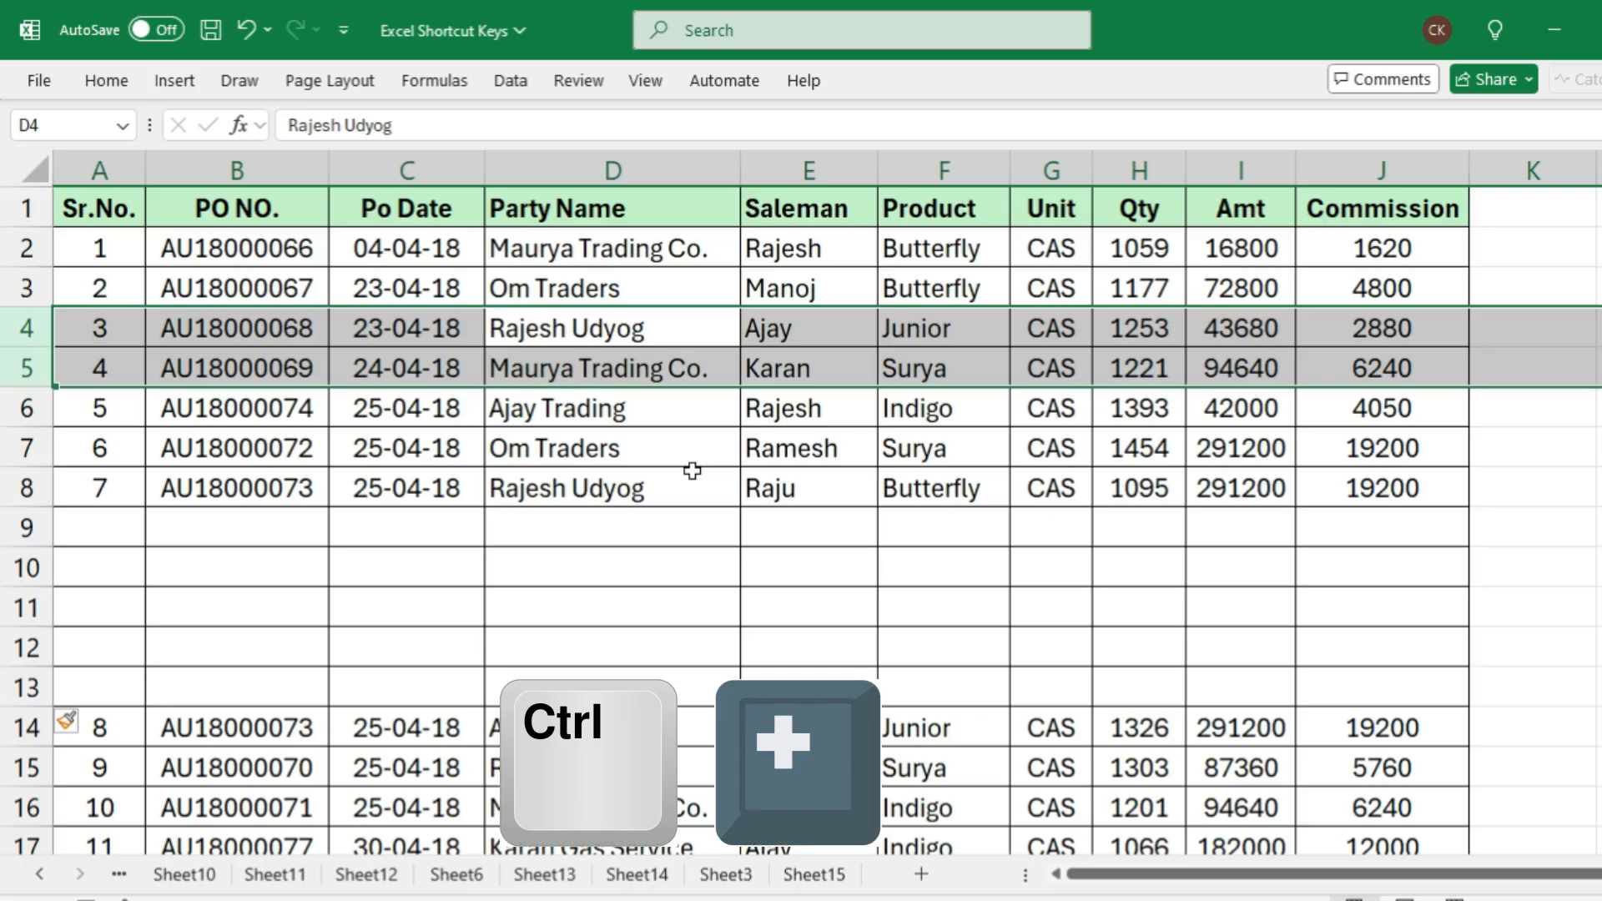
pyautogui.hotkey('ctrl', '+')
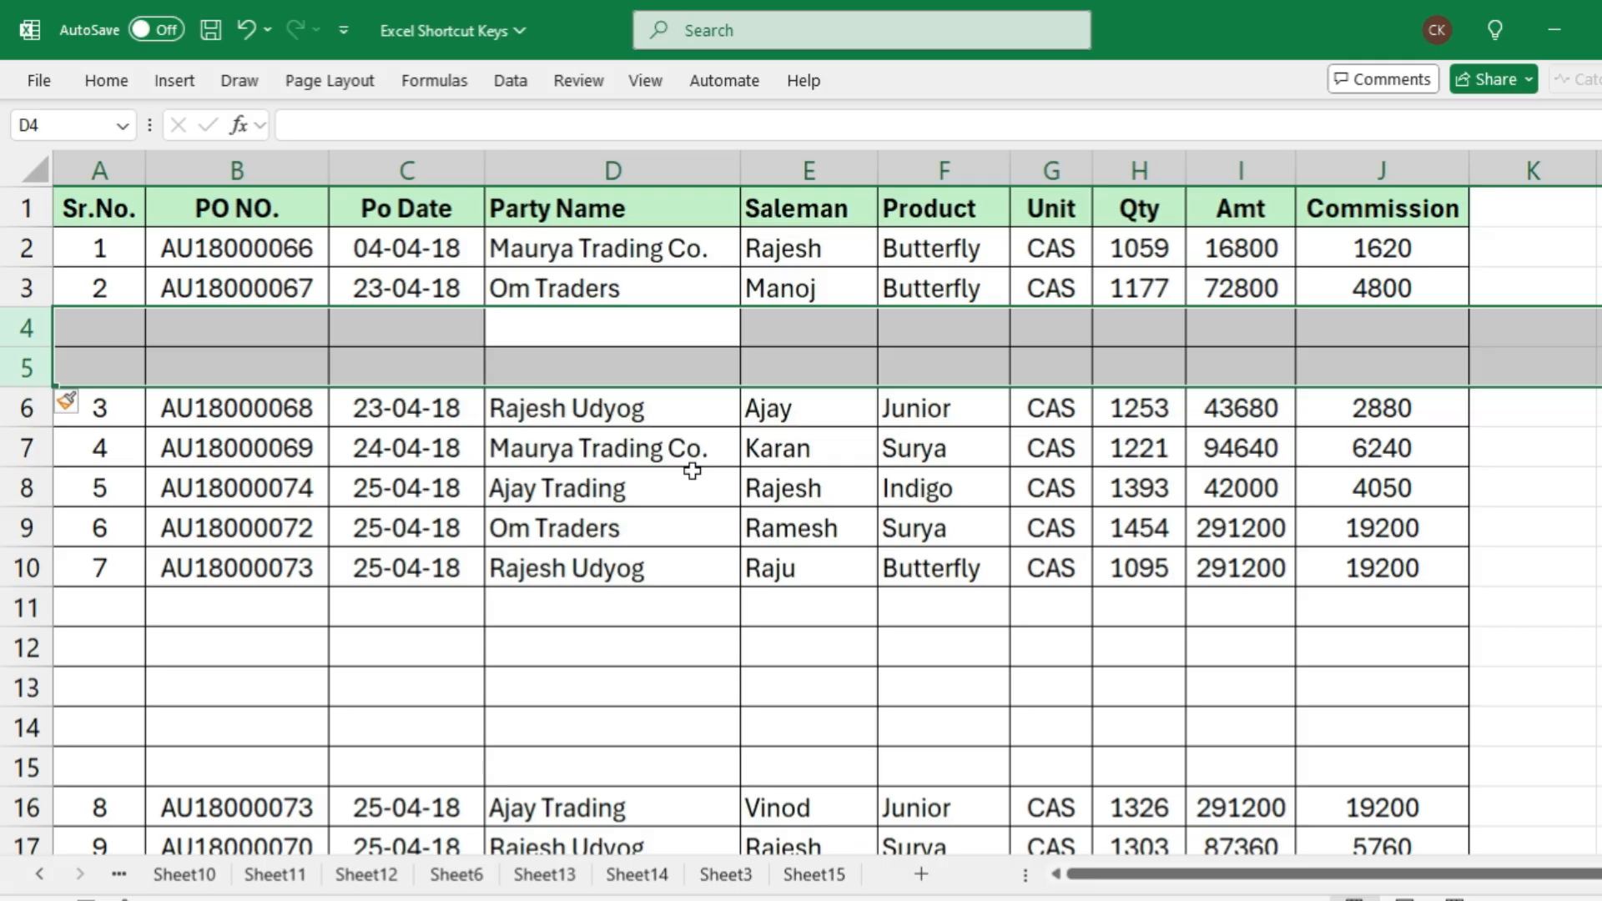
# Repeat the two-row insertion at row 4 three more times to add six further blank rows
pyautogui.hotkey('ctrl', '+')
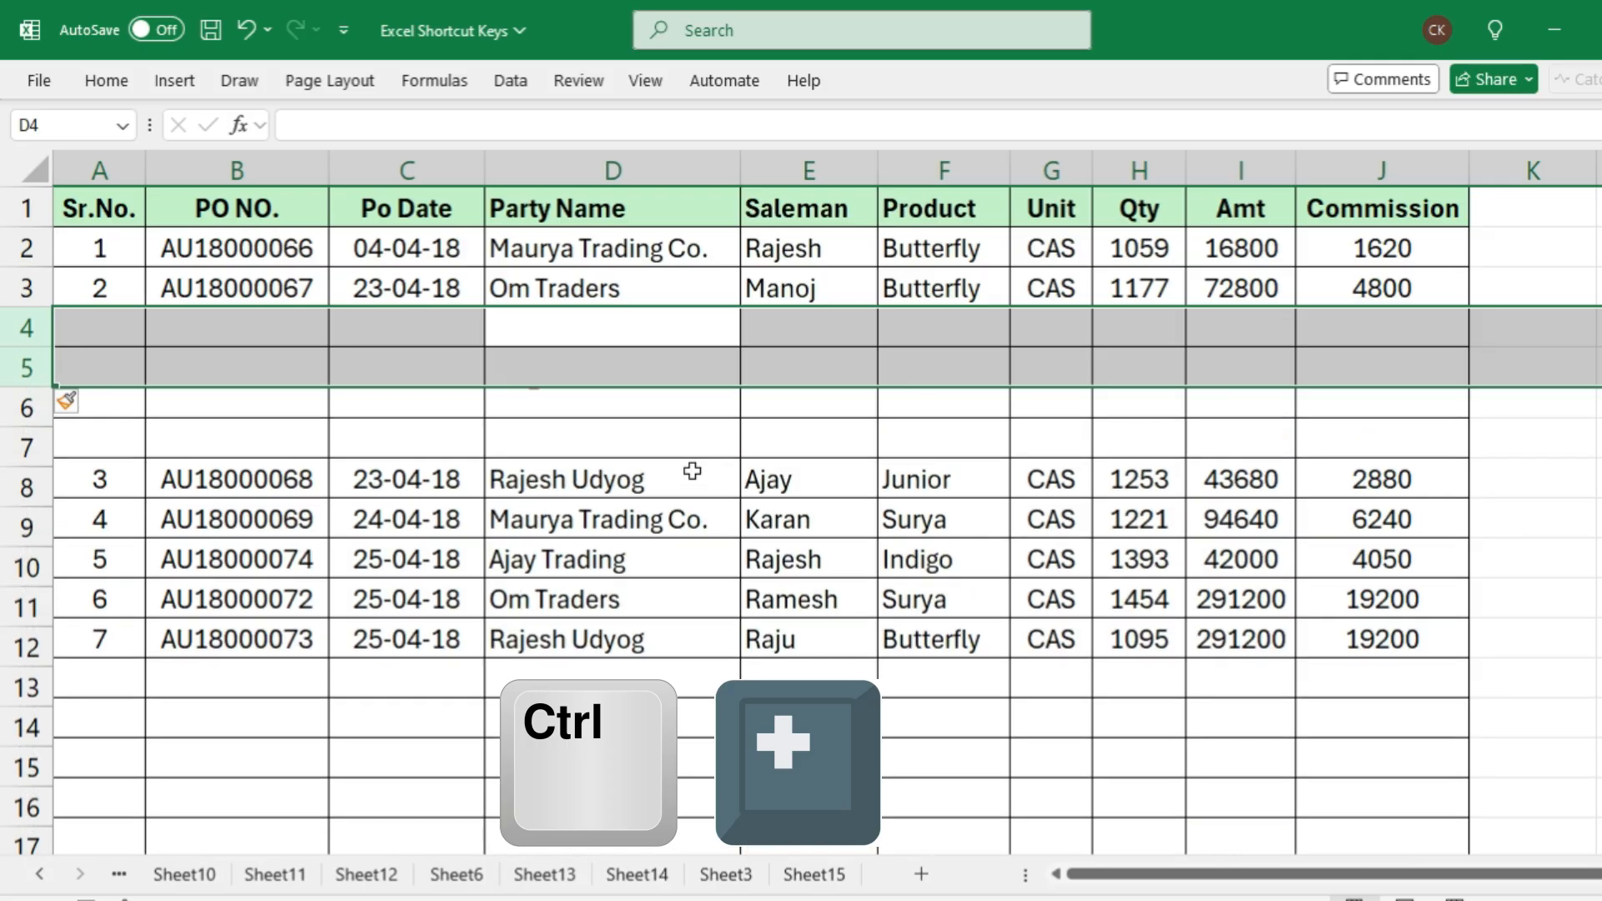
pyautogui.hotkey('ctrl', '+')
pyautogui.hotkey('ctrl', '+')
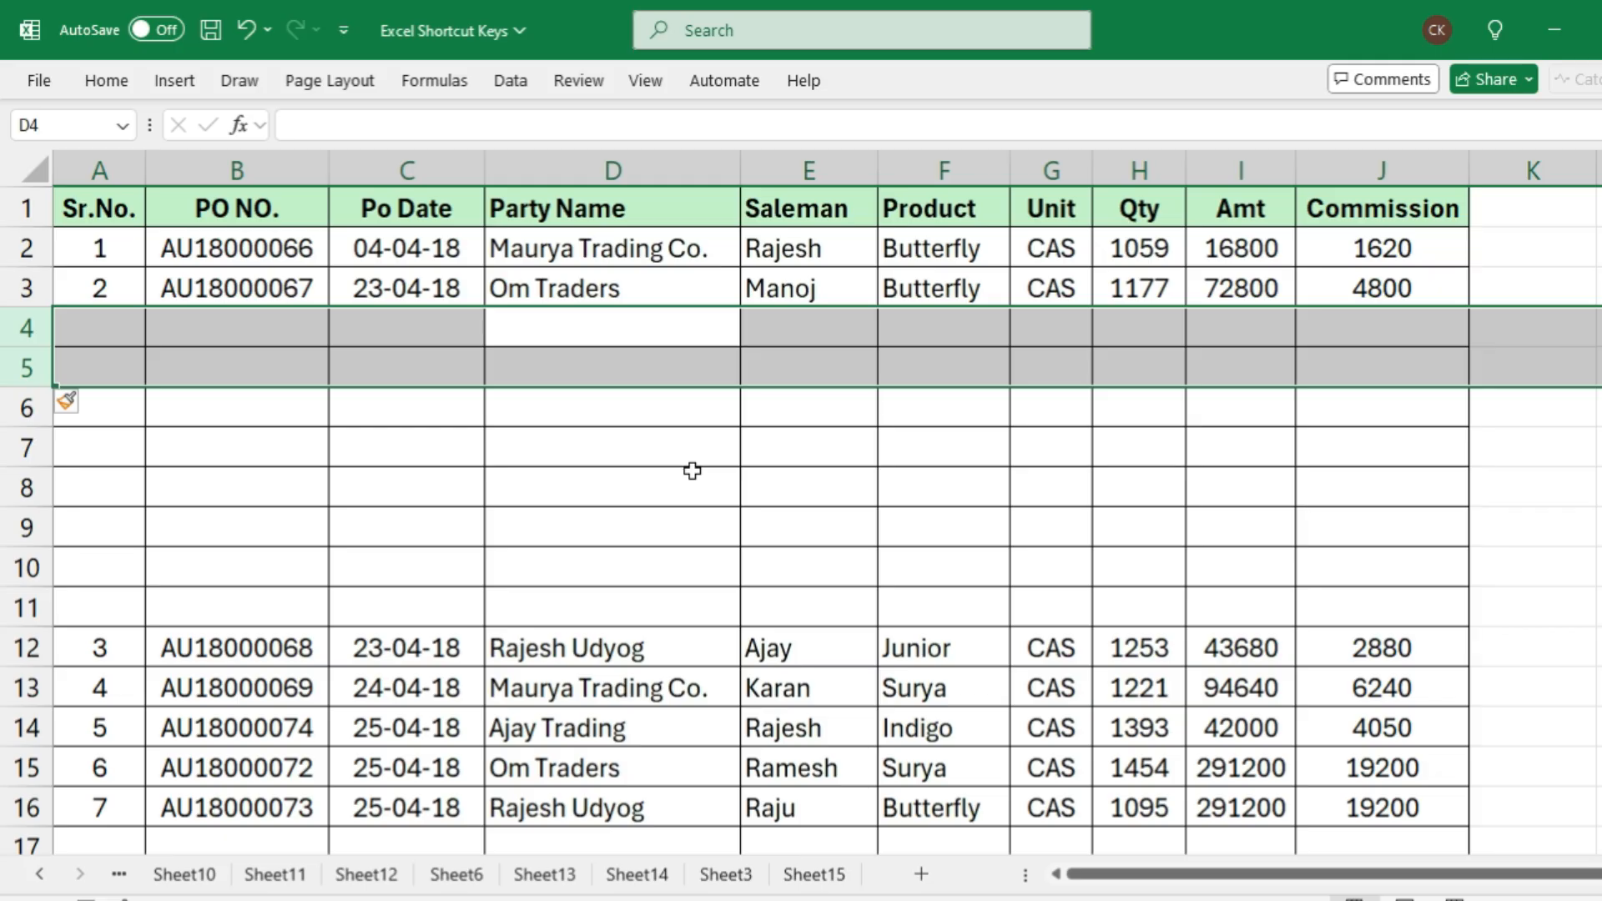
# Delete all eight blank rows inserted at row 4, two rows at a time
pyautogui.hotkey('ctrl', '-')
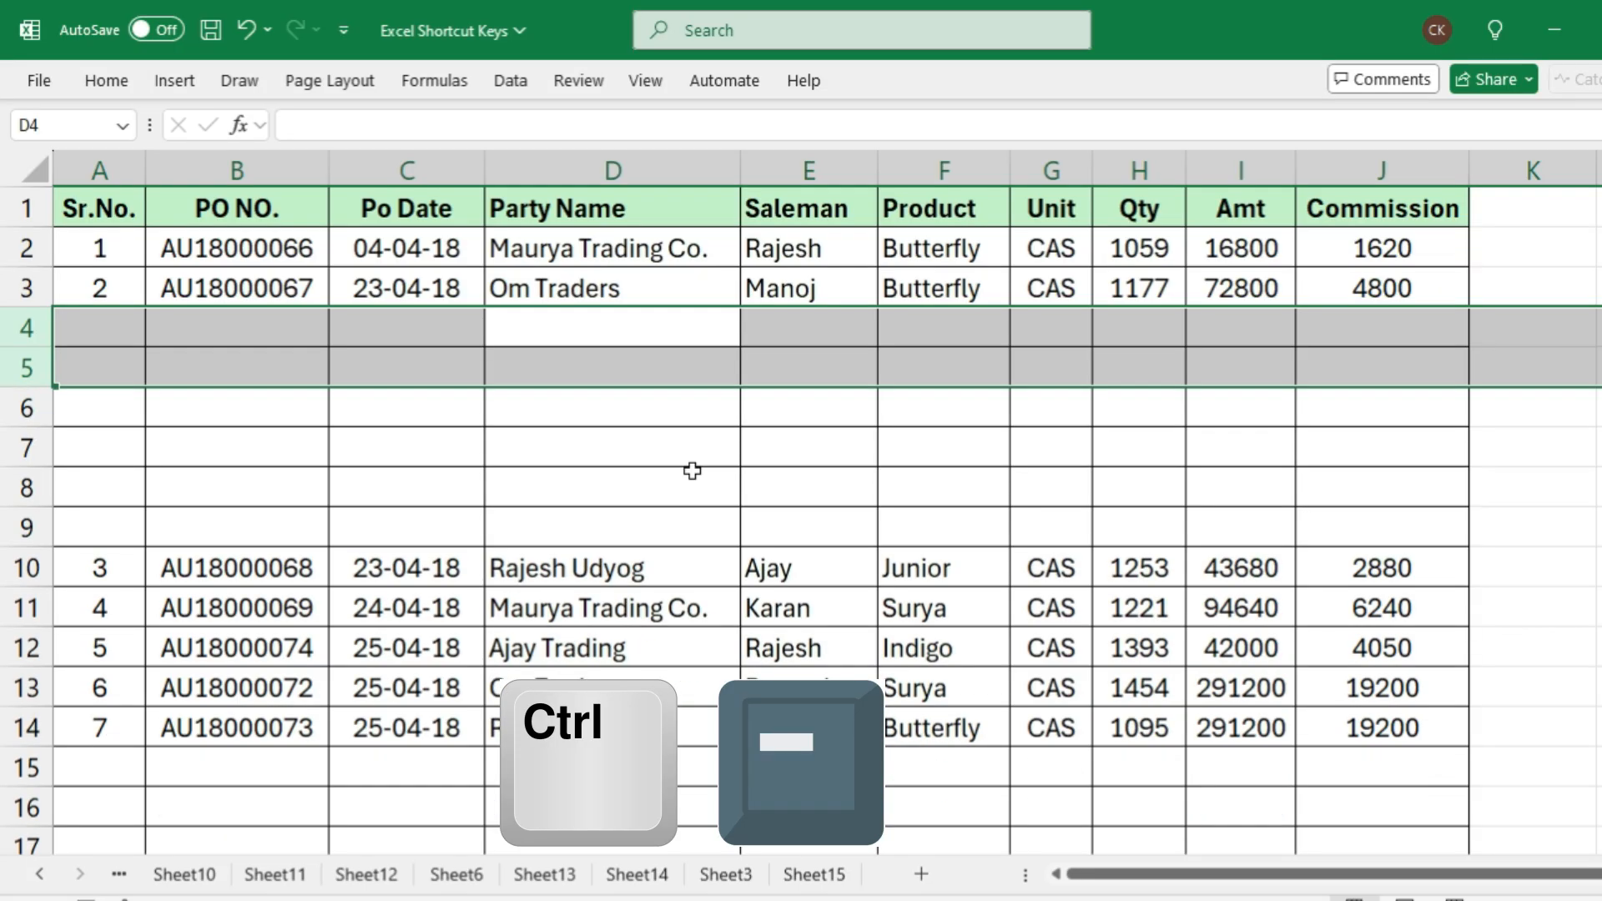
pyautogui.hotkey('ctrl', '-')
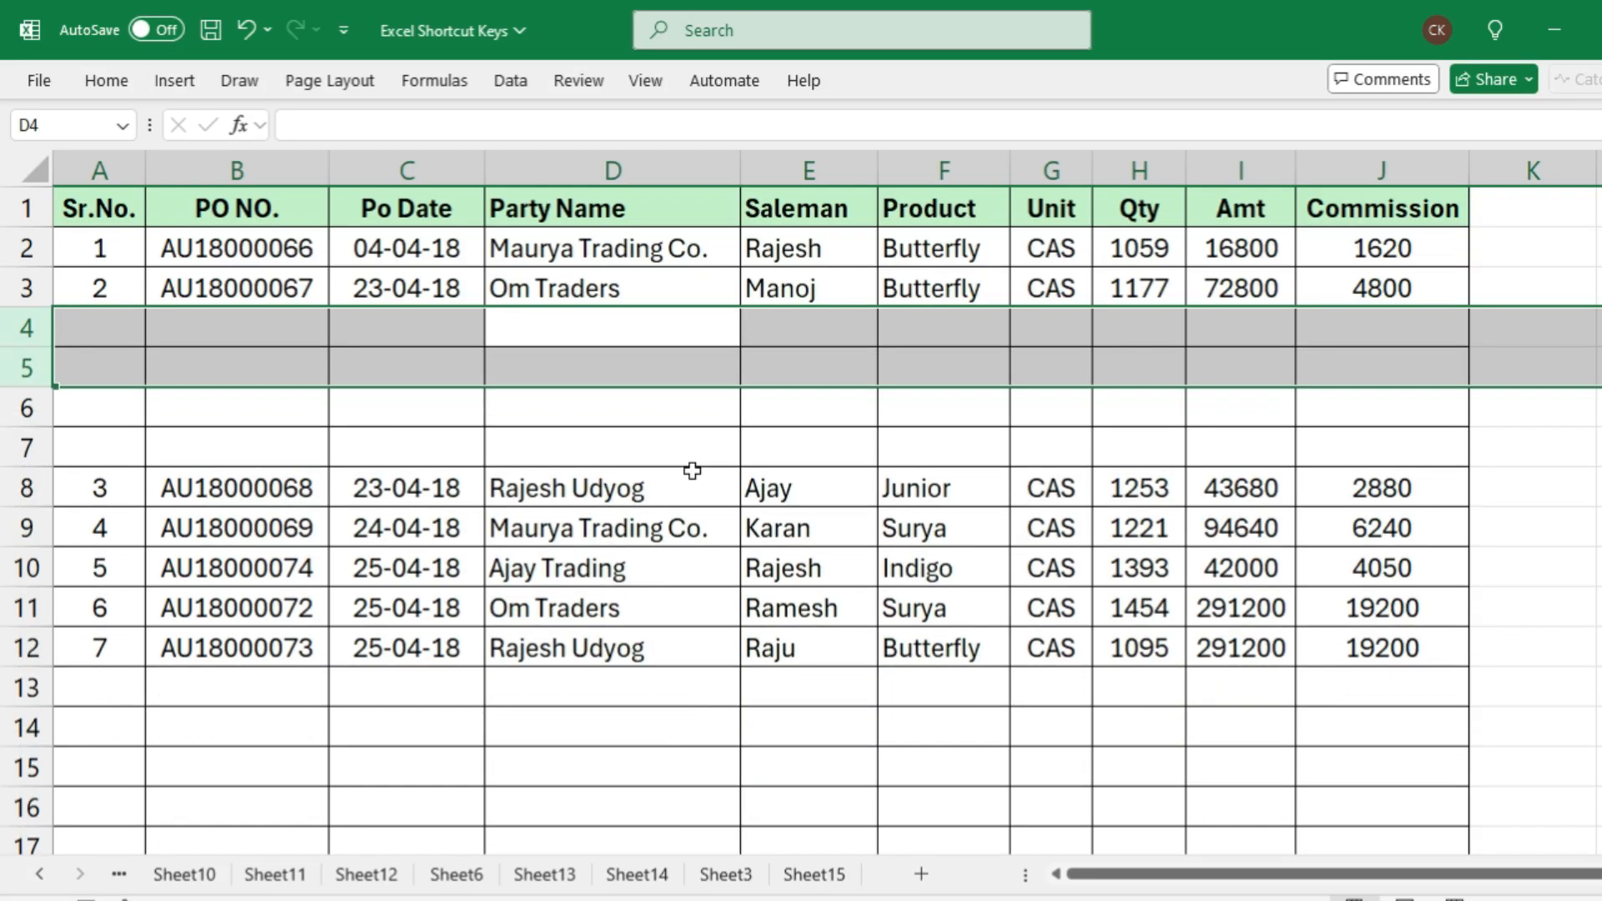
pyautogui.hotkey('ctrl', '-')
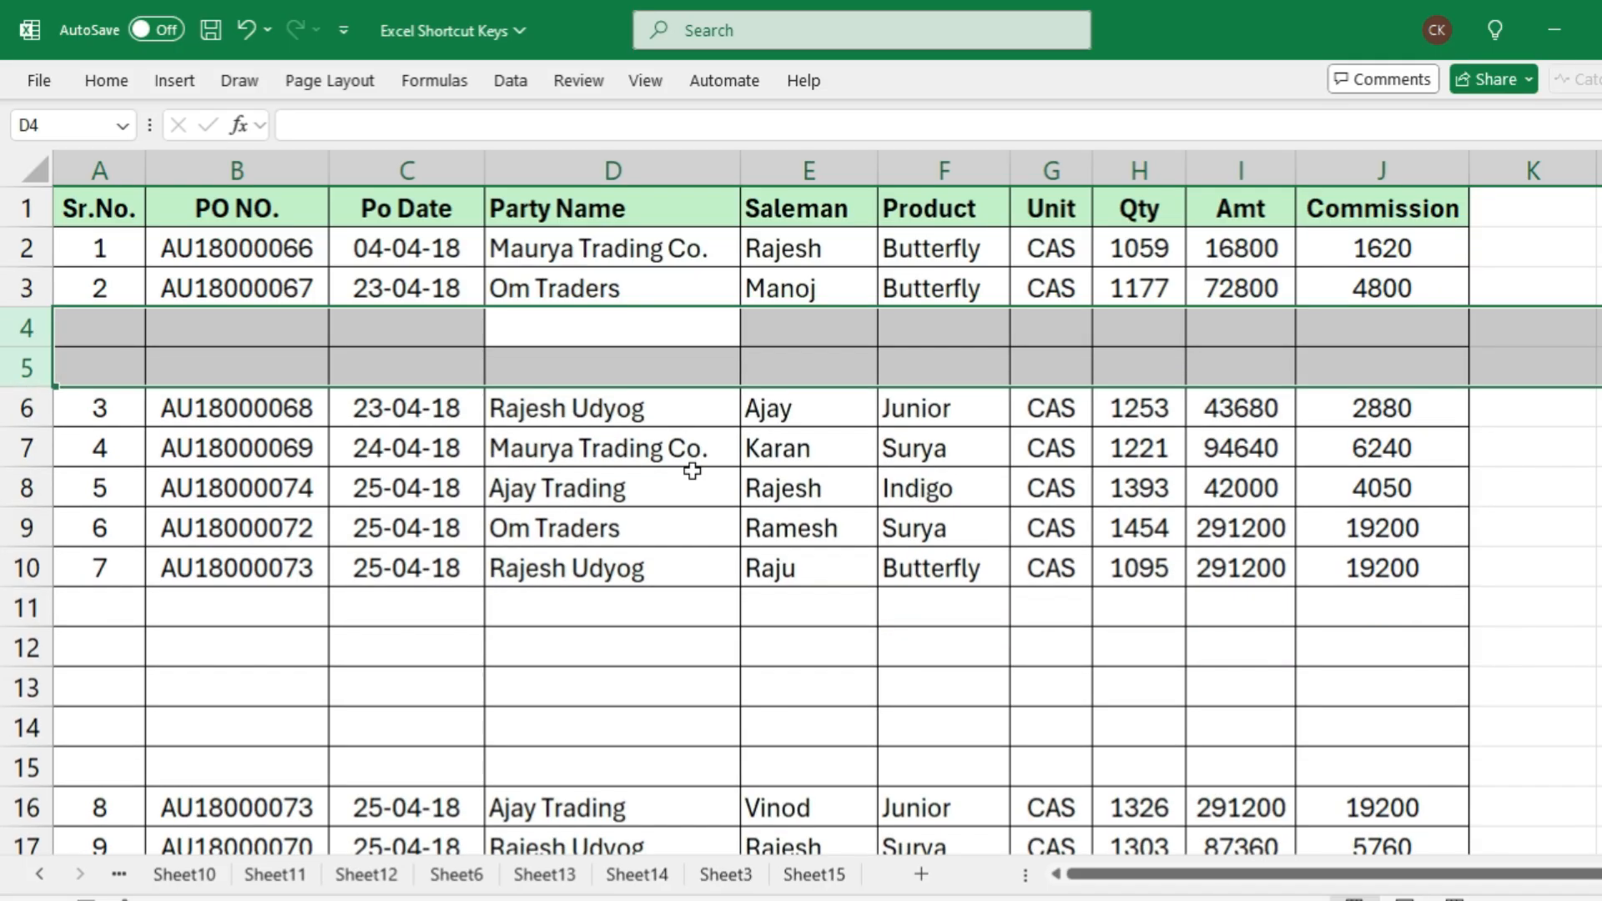
pyautogui.hotkey('ctrl', '-')
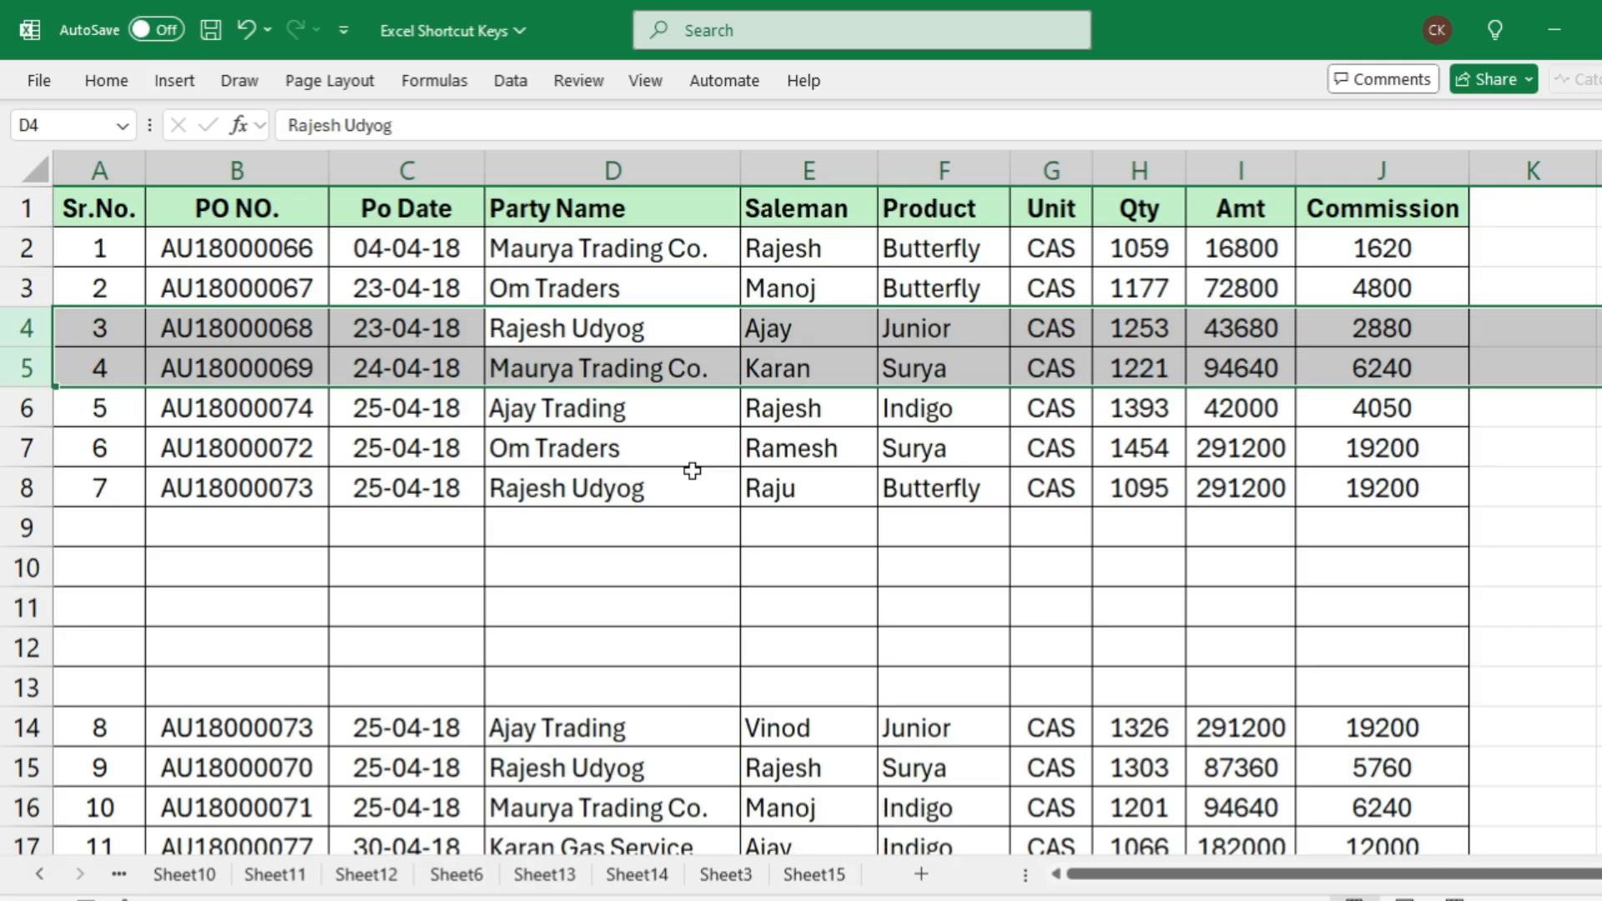
# Delete the filled rows 4 and 5, undo that deletion, and move the active cell to the blank cell C9
pyautogui.hotkey('ctrl', '-')
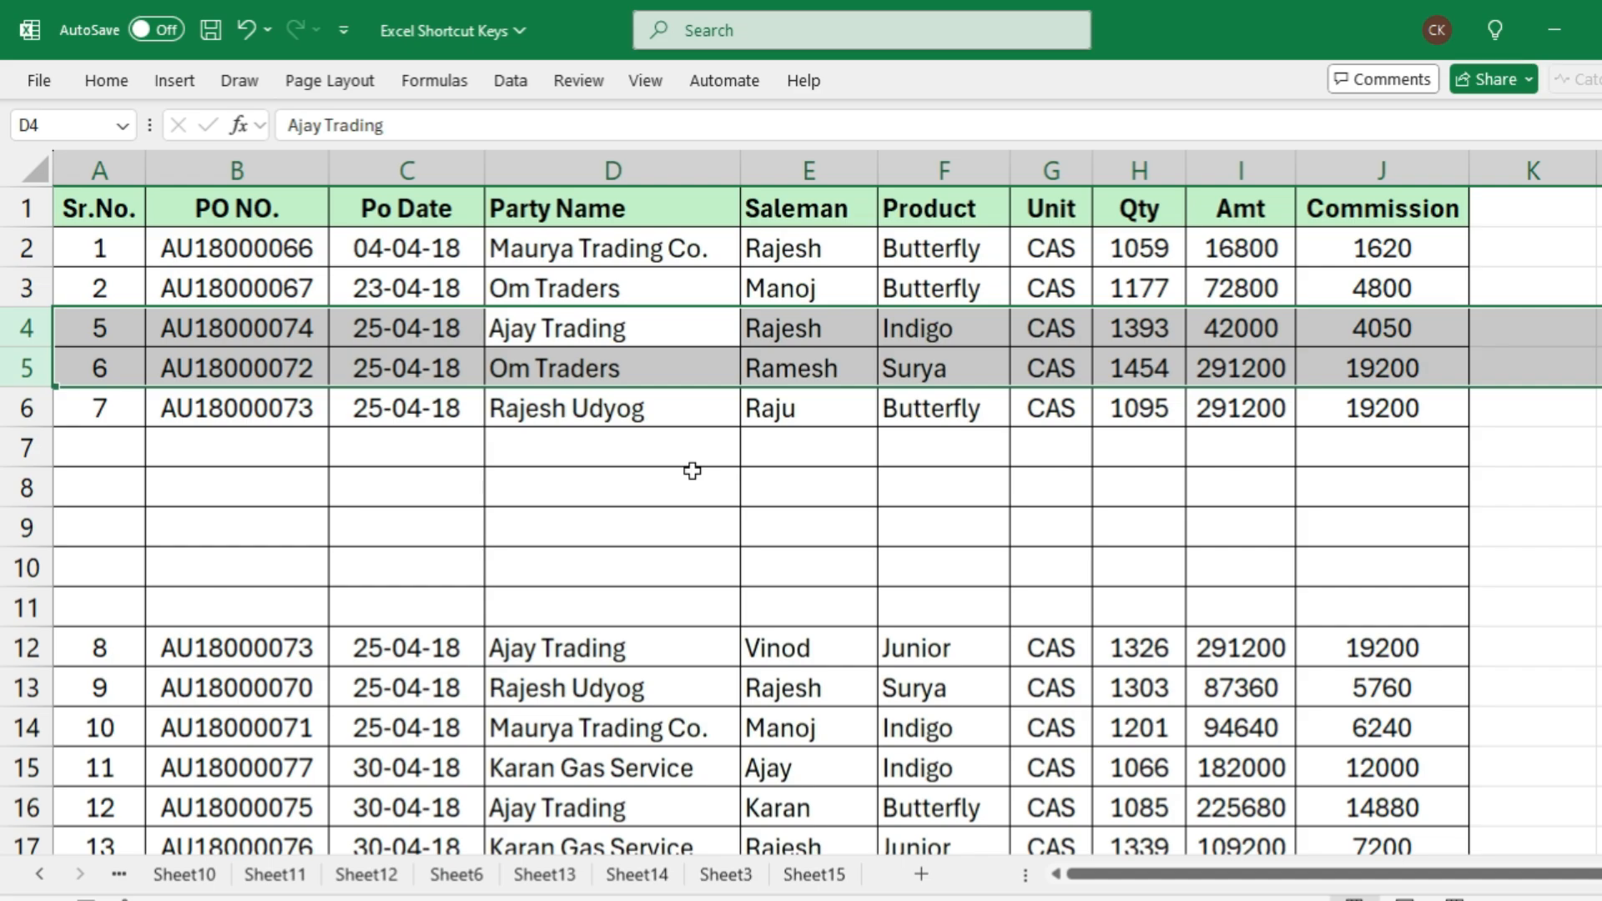
pyautogui.hotkey('ctrl', 'z')
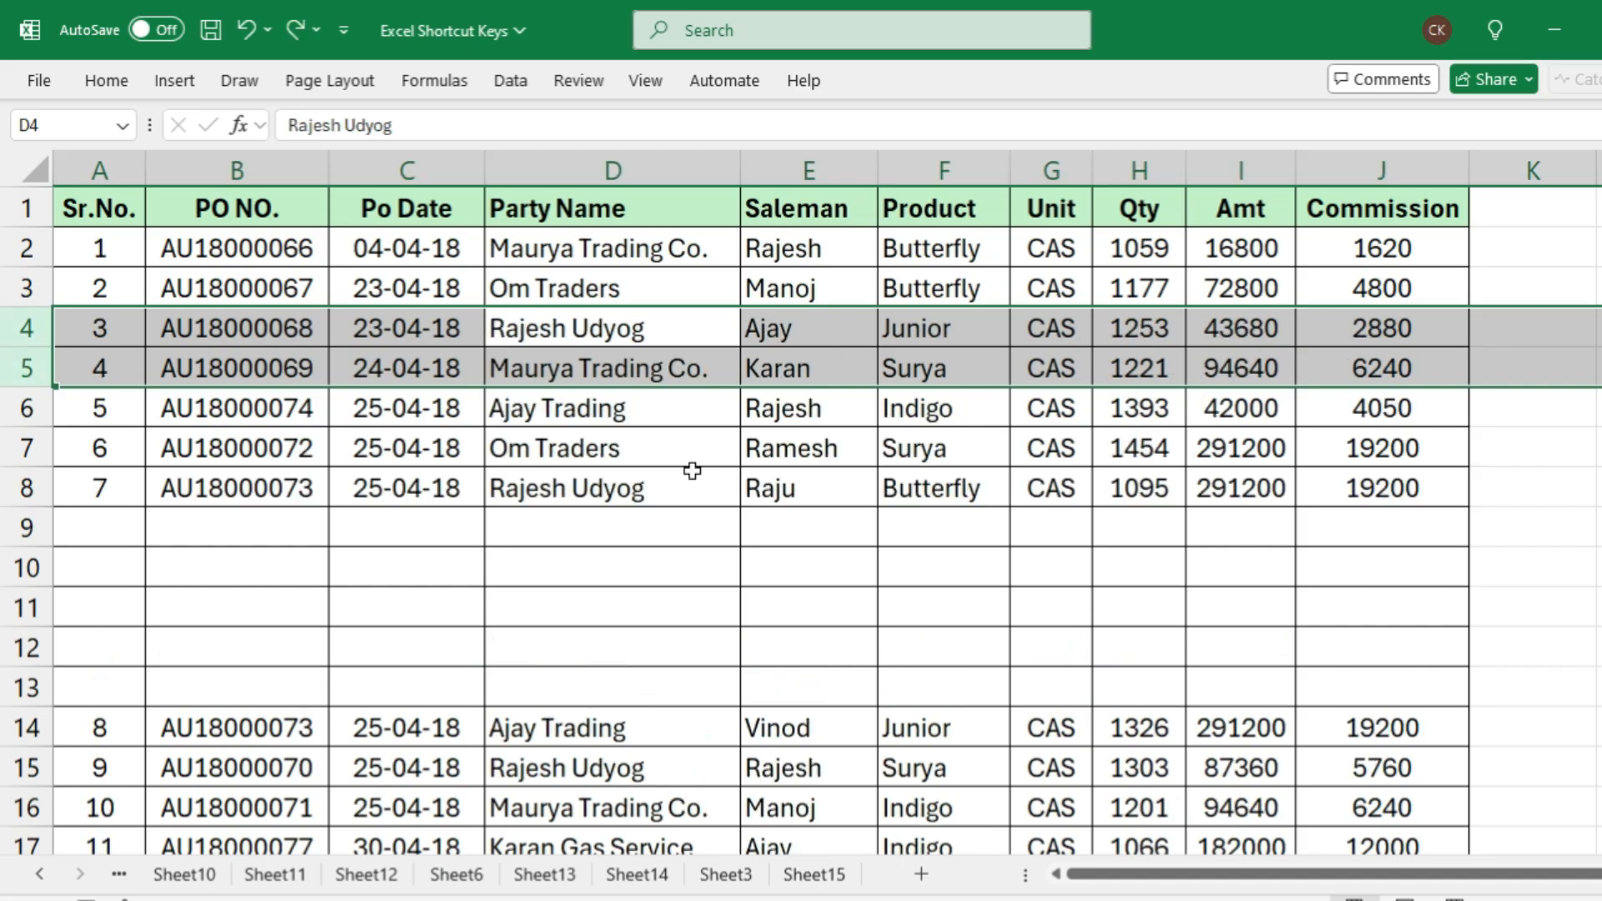
pyautogui.click(628, 518)
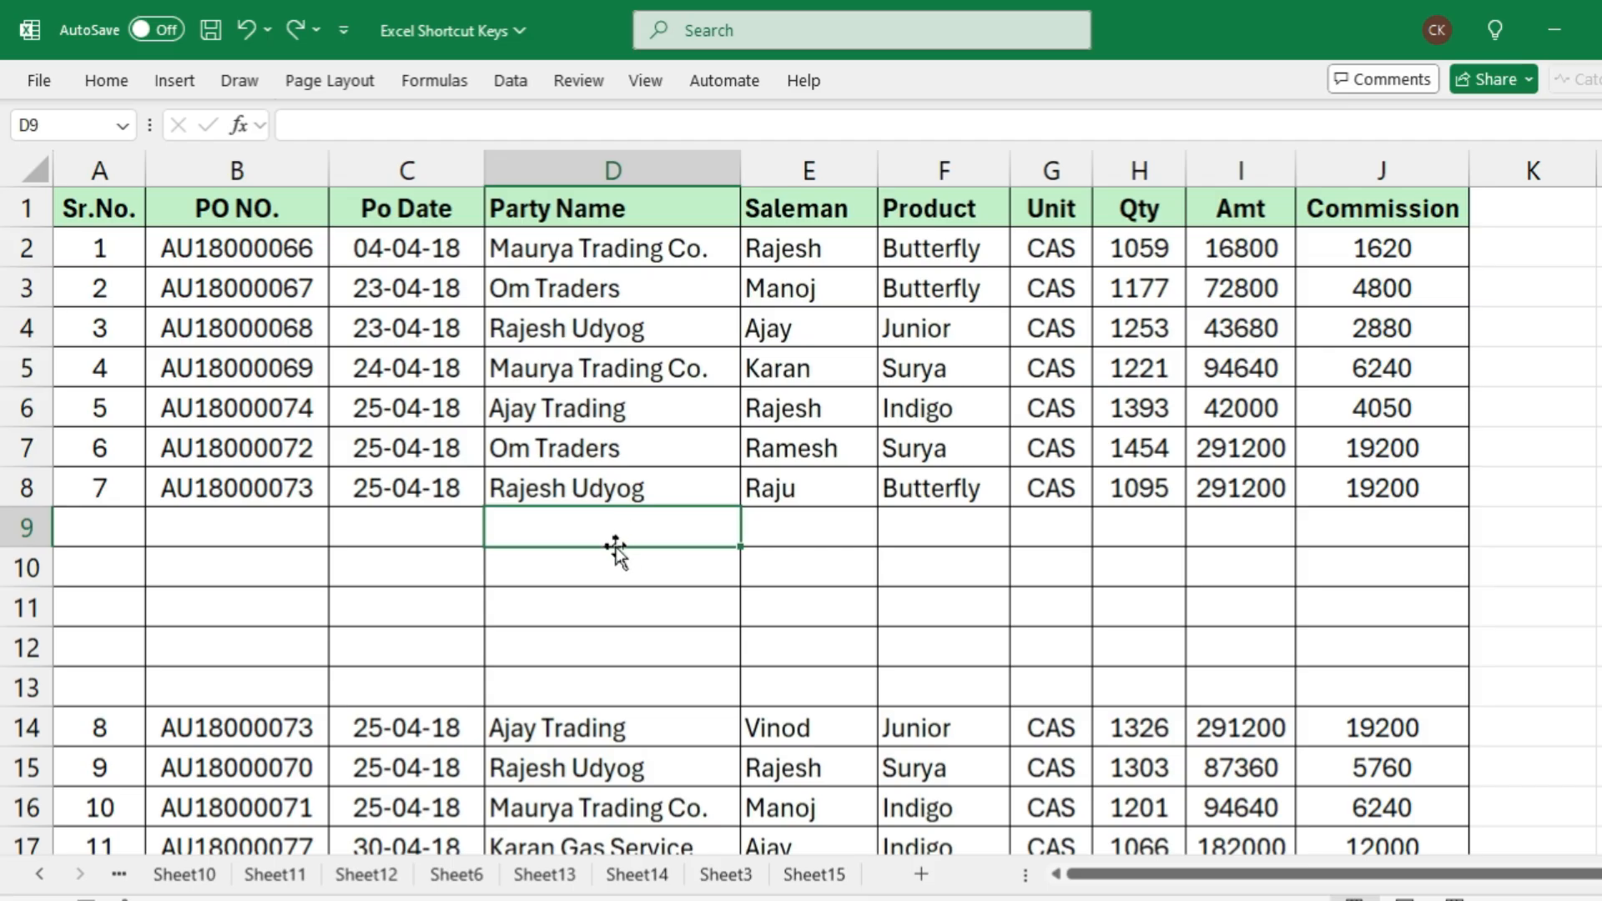
pyautogui.click(434, 524)
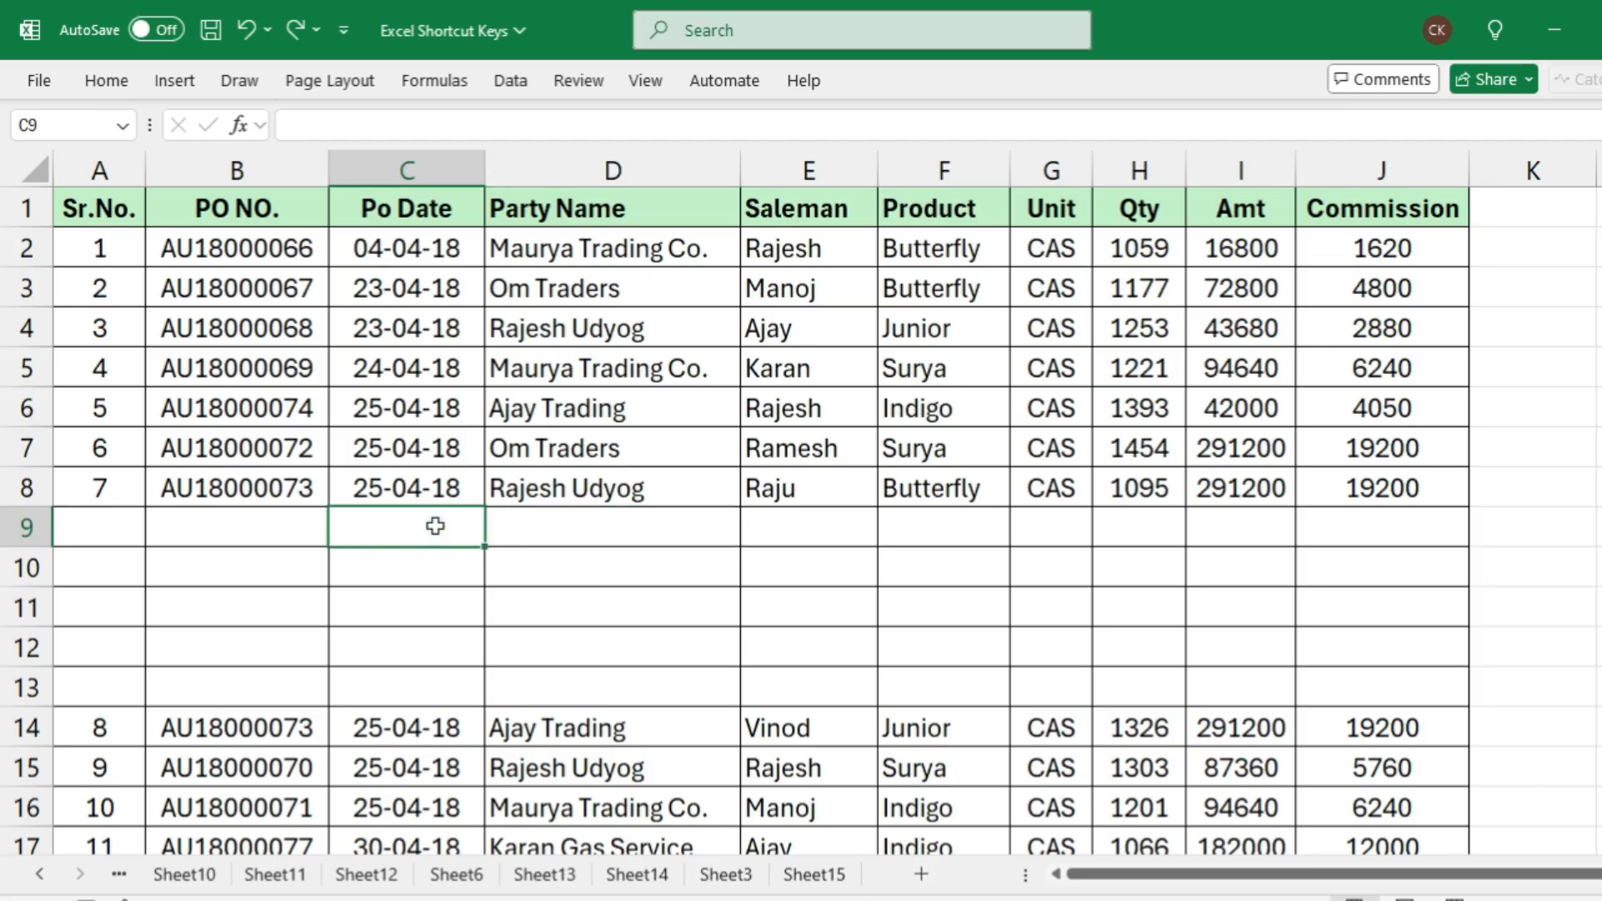
# Select the entire row 5 from the Party Name cell D5 and insert one blank row above it
pyautogui.click(527, 369)
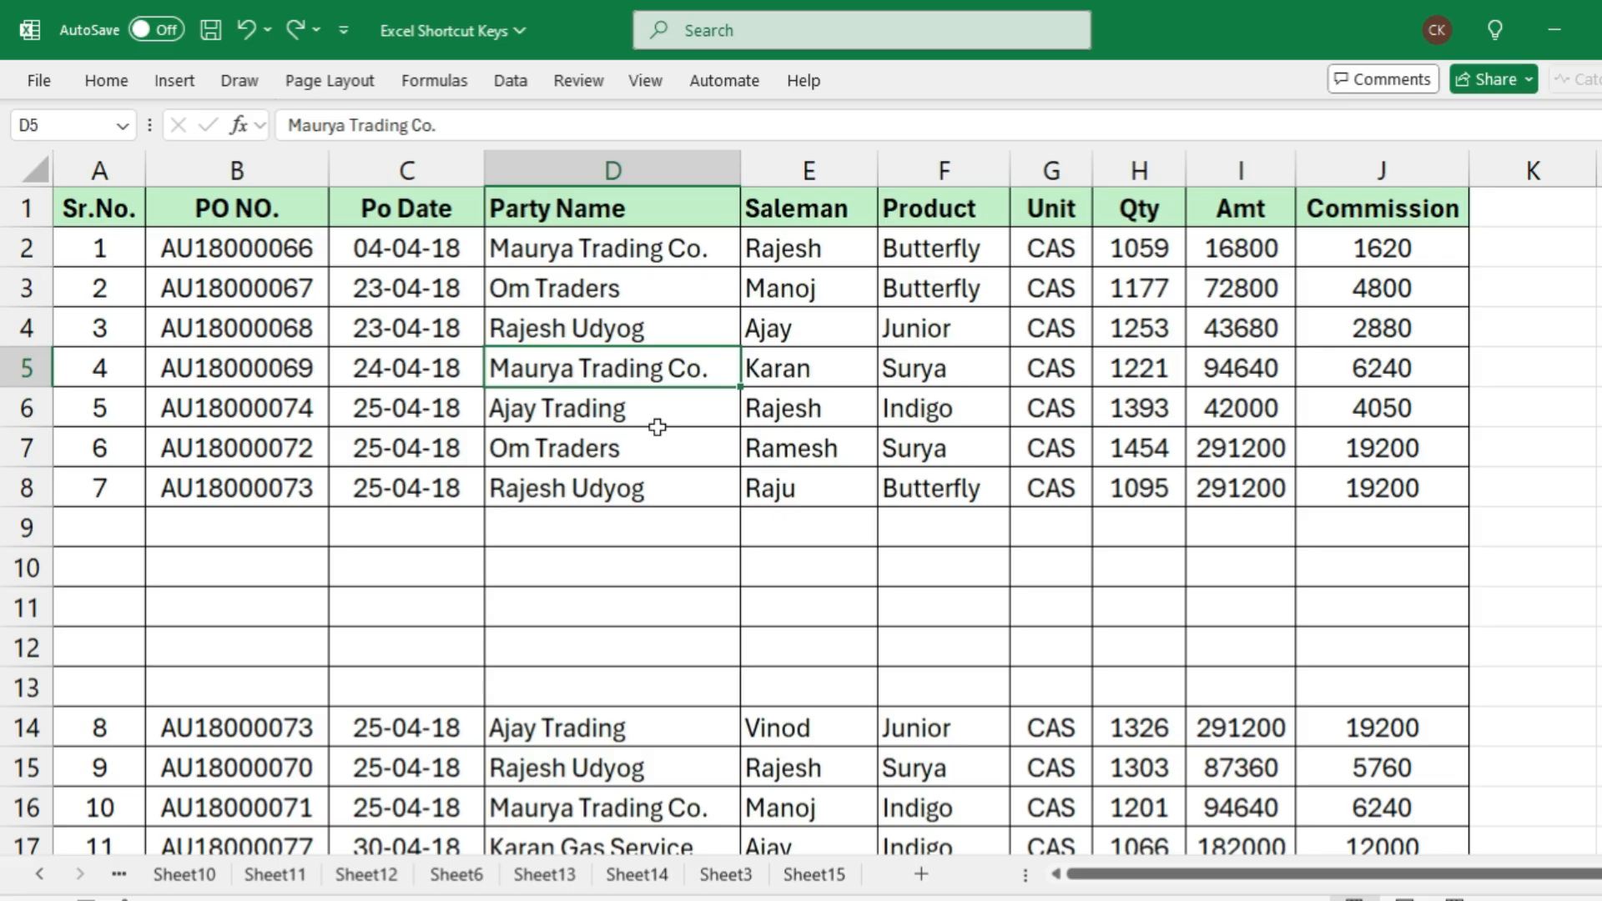
pyautogui.hotkey('shift', 'space')
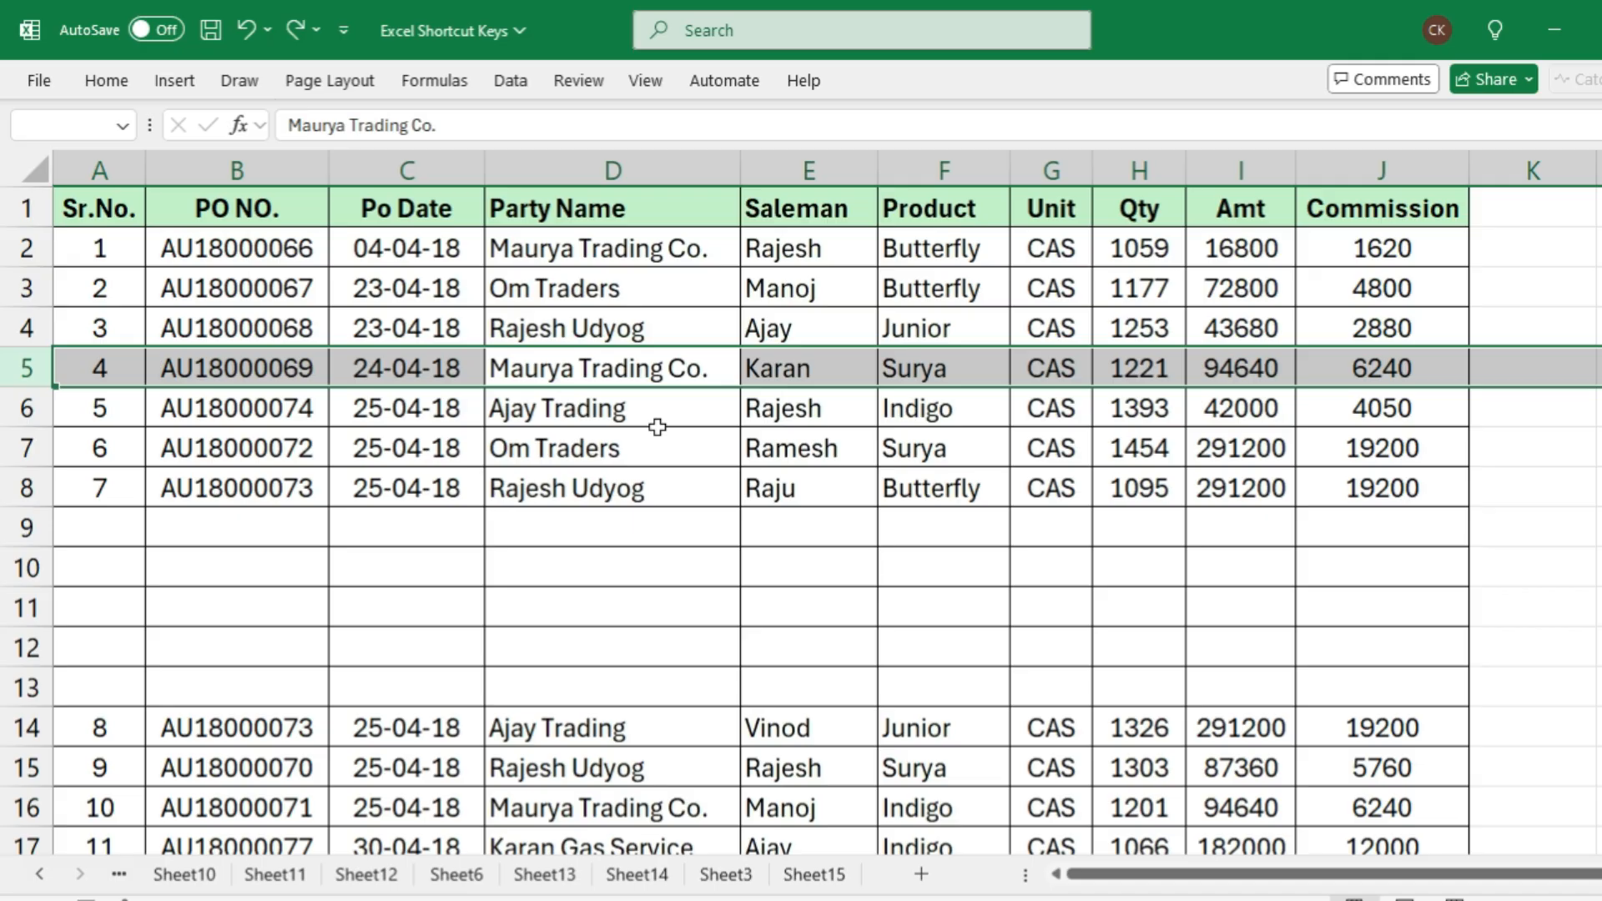
pyautogui.hotkey('ctrl', '+')
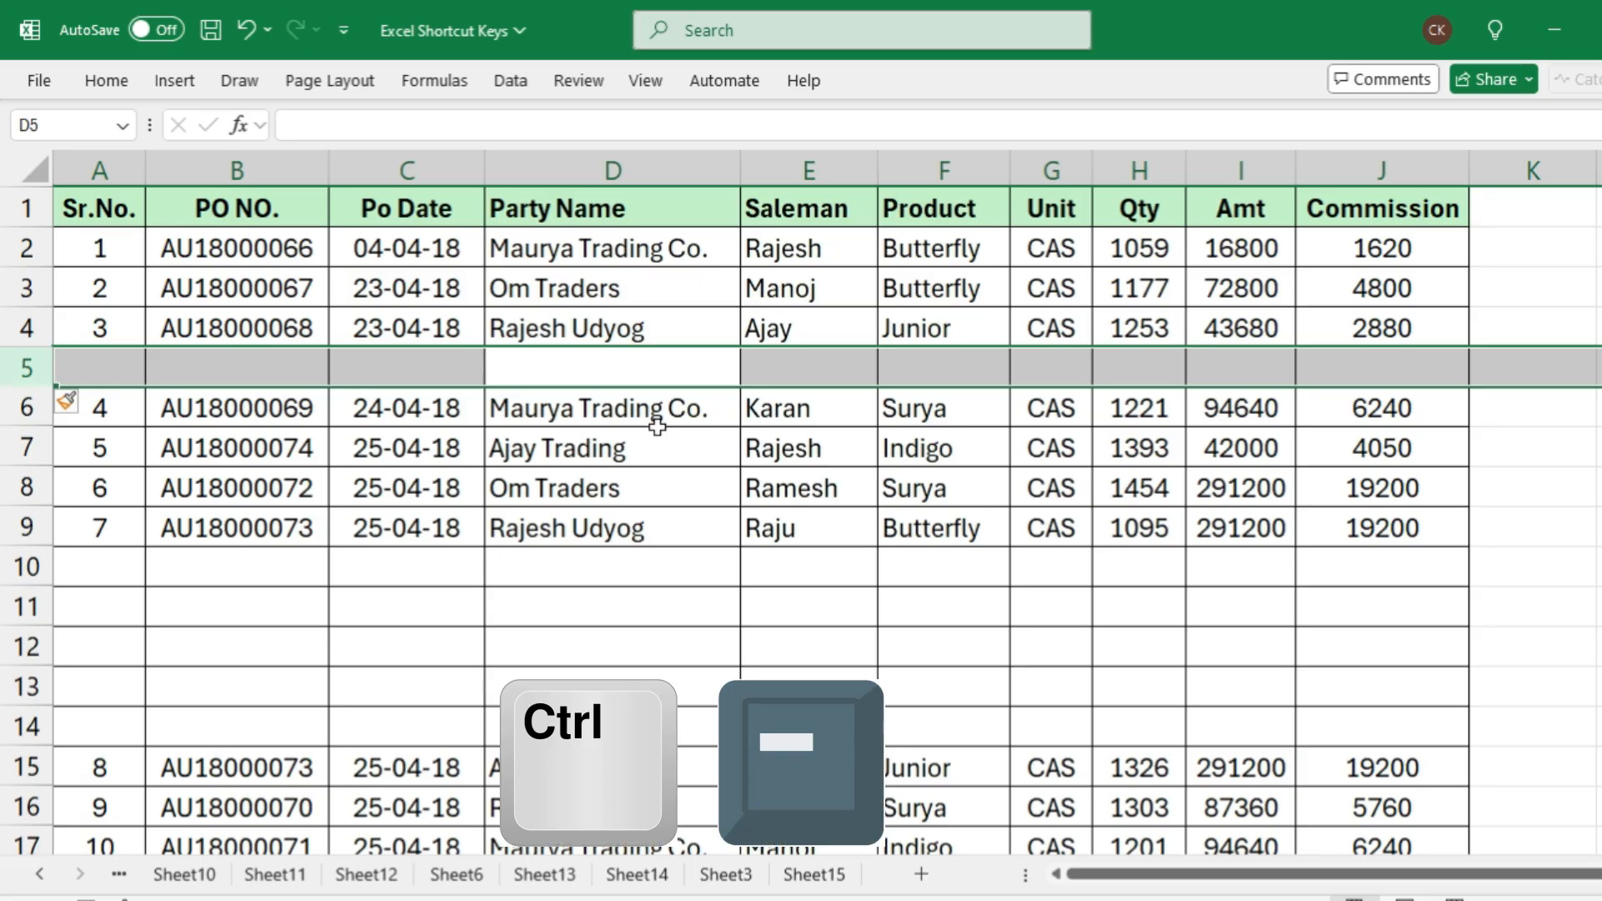
# Delete the blank row 5 and the five consecutive blank rows 9 to 13 from the table
pyautogui.hotkey('ctrl', '-')
pyautogui.click(615, 529)
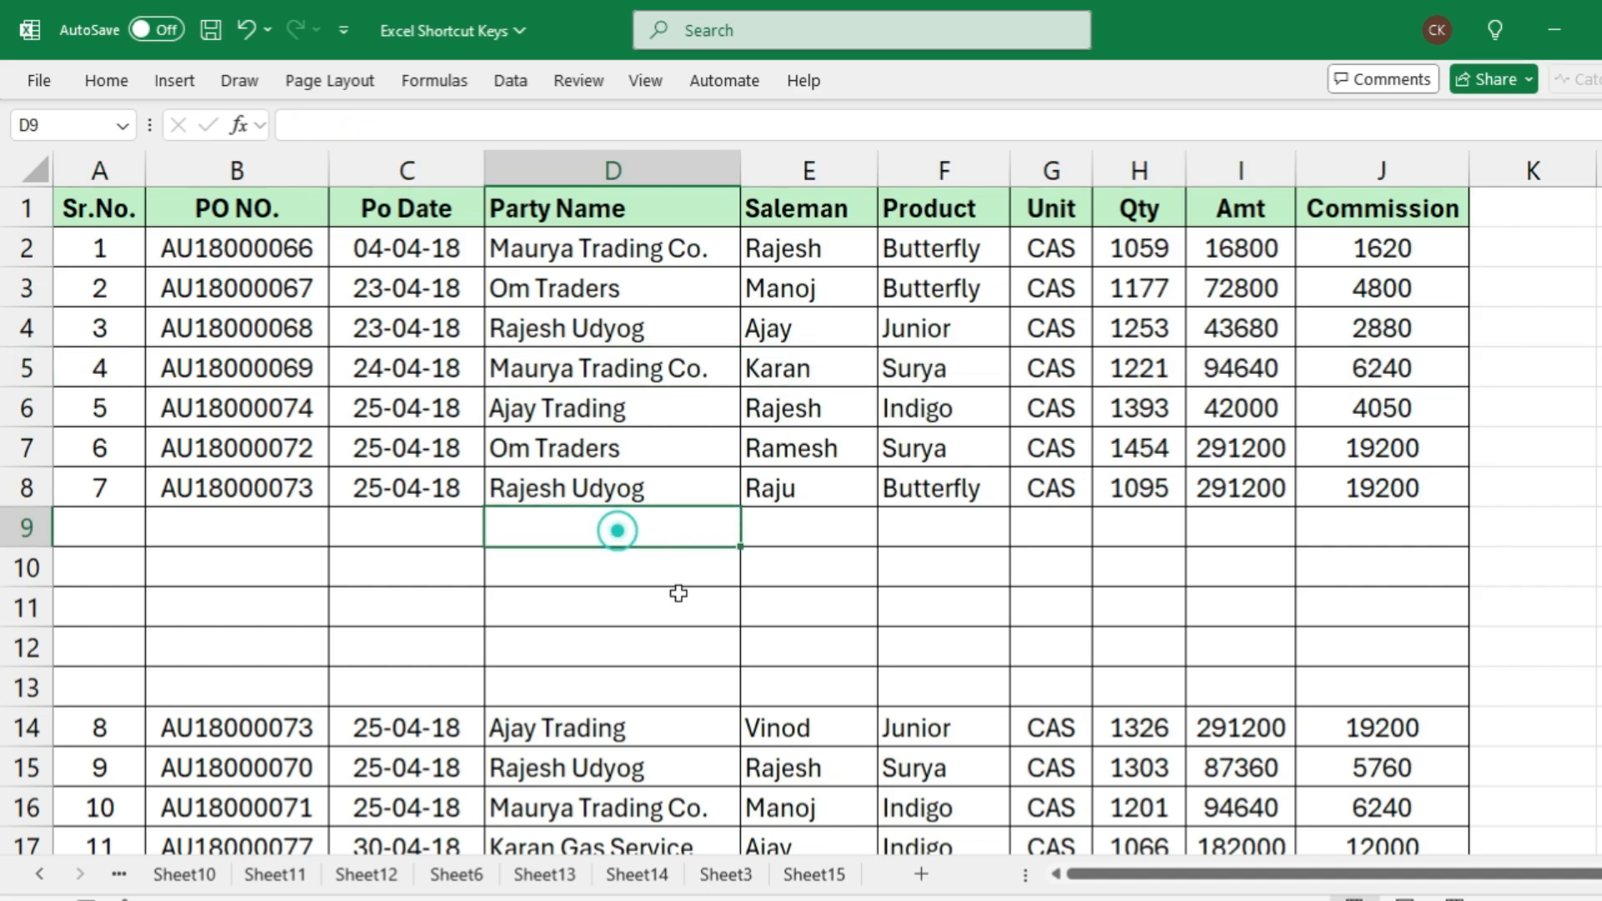
pyautogui.hotkey('shift', 'space')
pyautogui.hotkey('shift', 'Down')
pyautogui.hotkey('shift', 'Down')
pyautogui.hotkey('shift', 'Down')
pyautogui.hotkey('shift', 'Down')
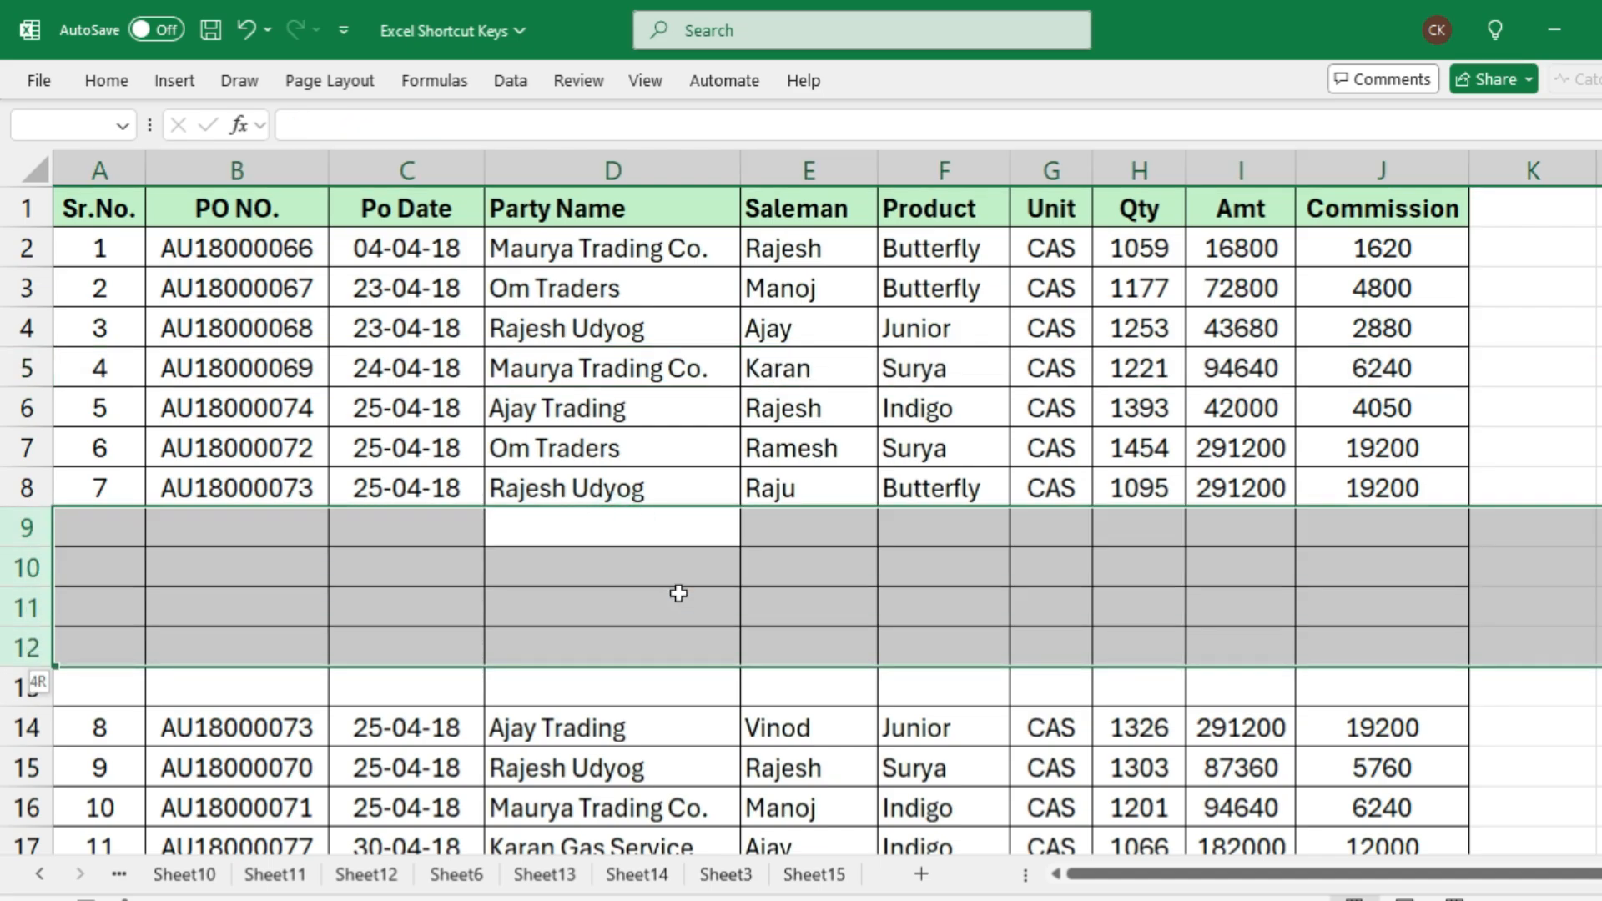
pyautogui.hotkey('ctrl', '-')
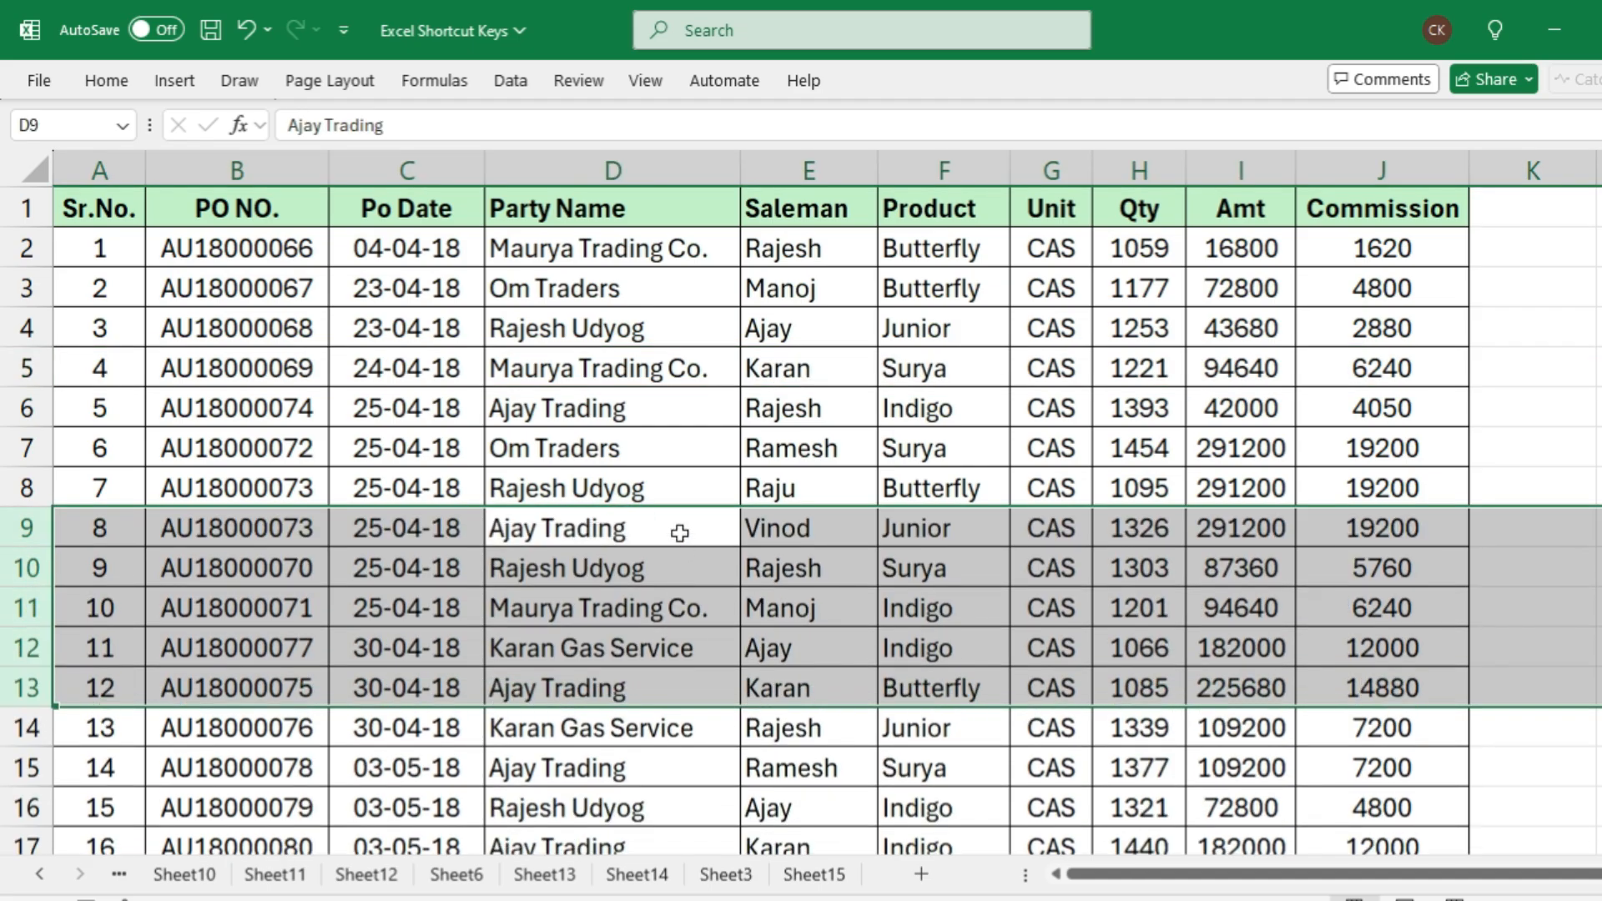
# Select the entire Product column F starting from cell F7
pyautogui.click(661, 448)
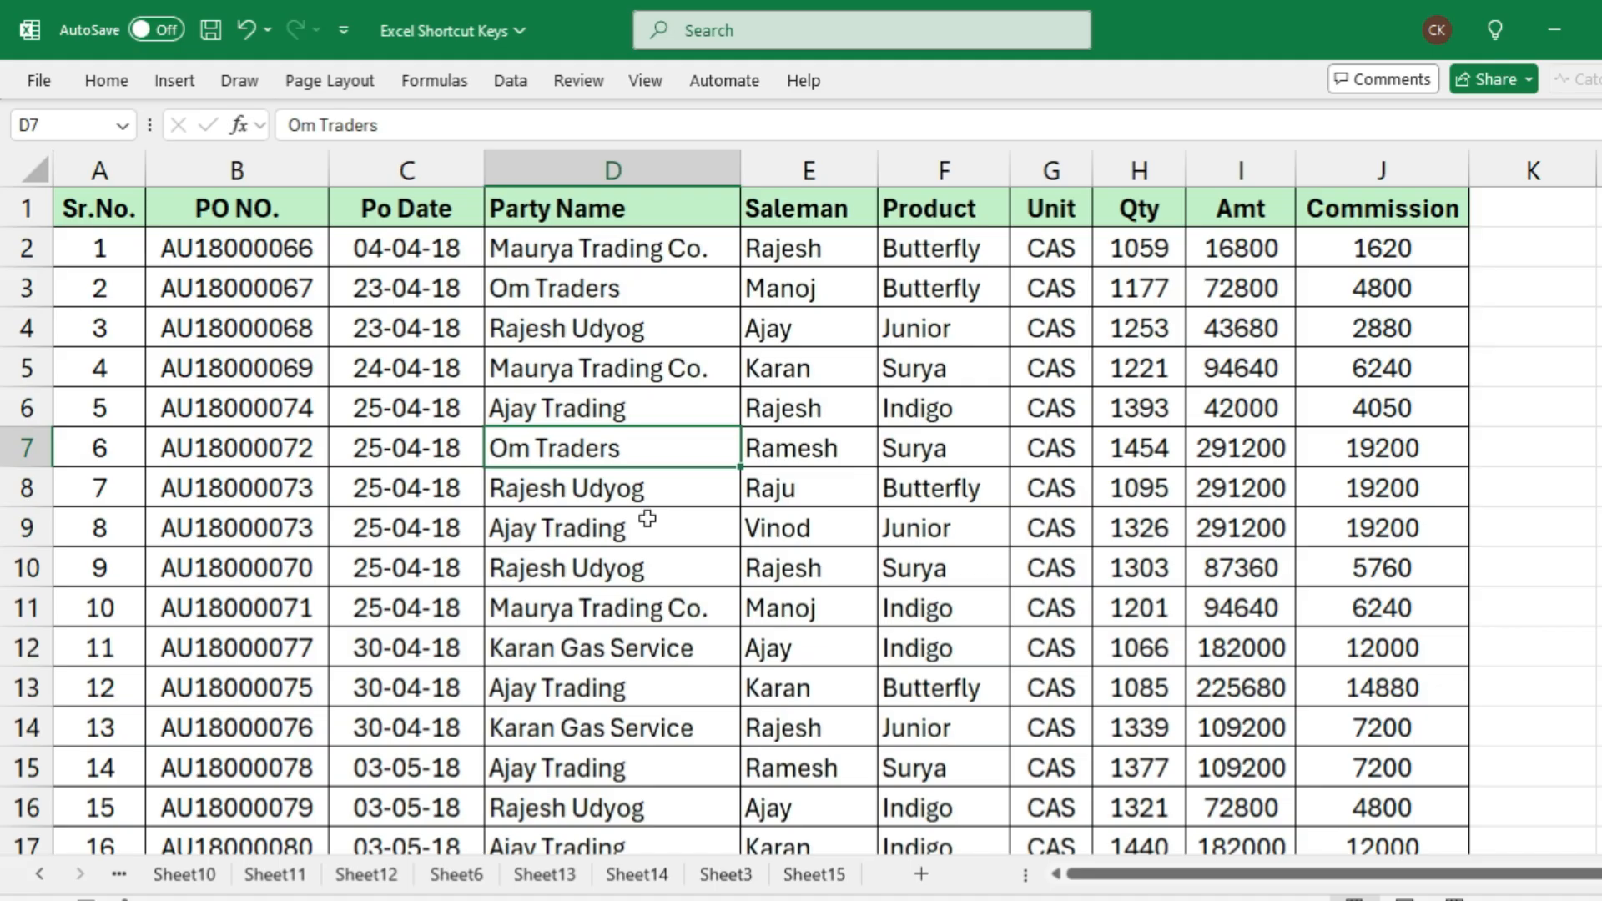
pyautogui.press('Right')
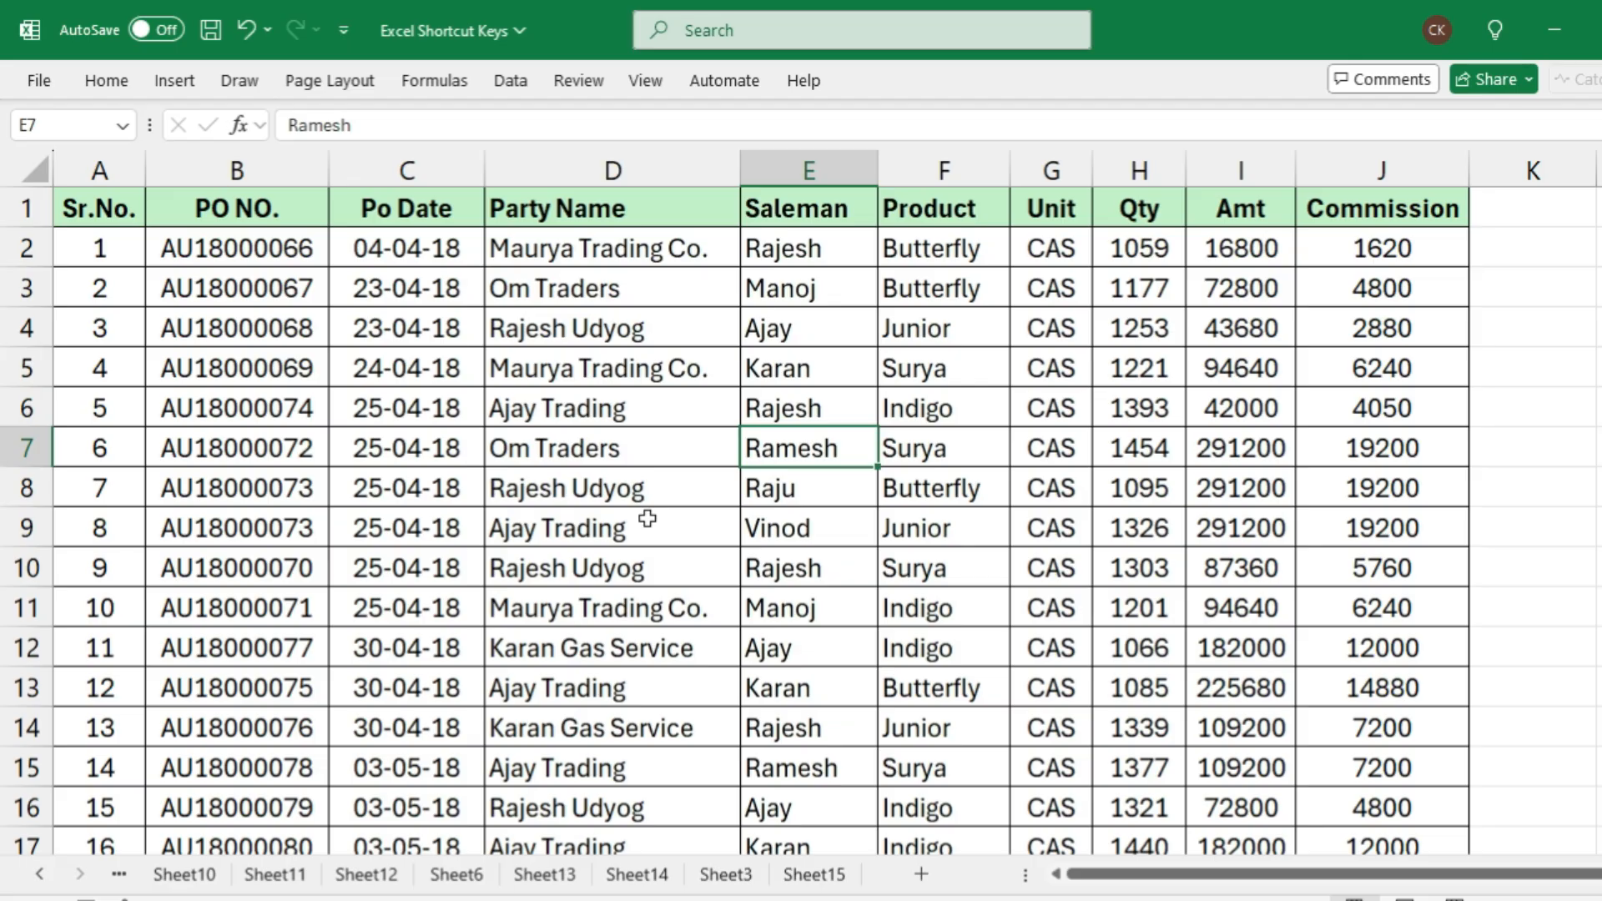
pyautogui.press('Right')
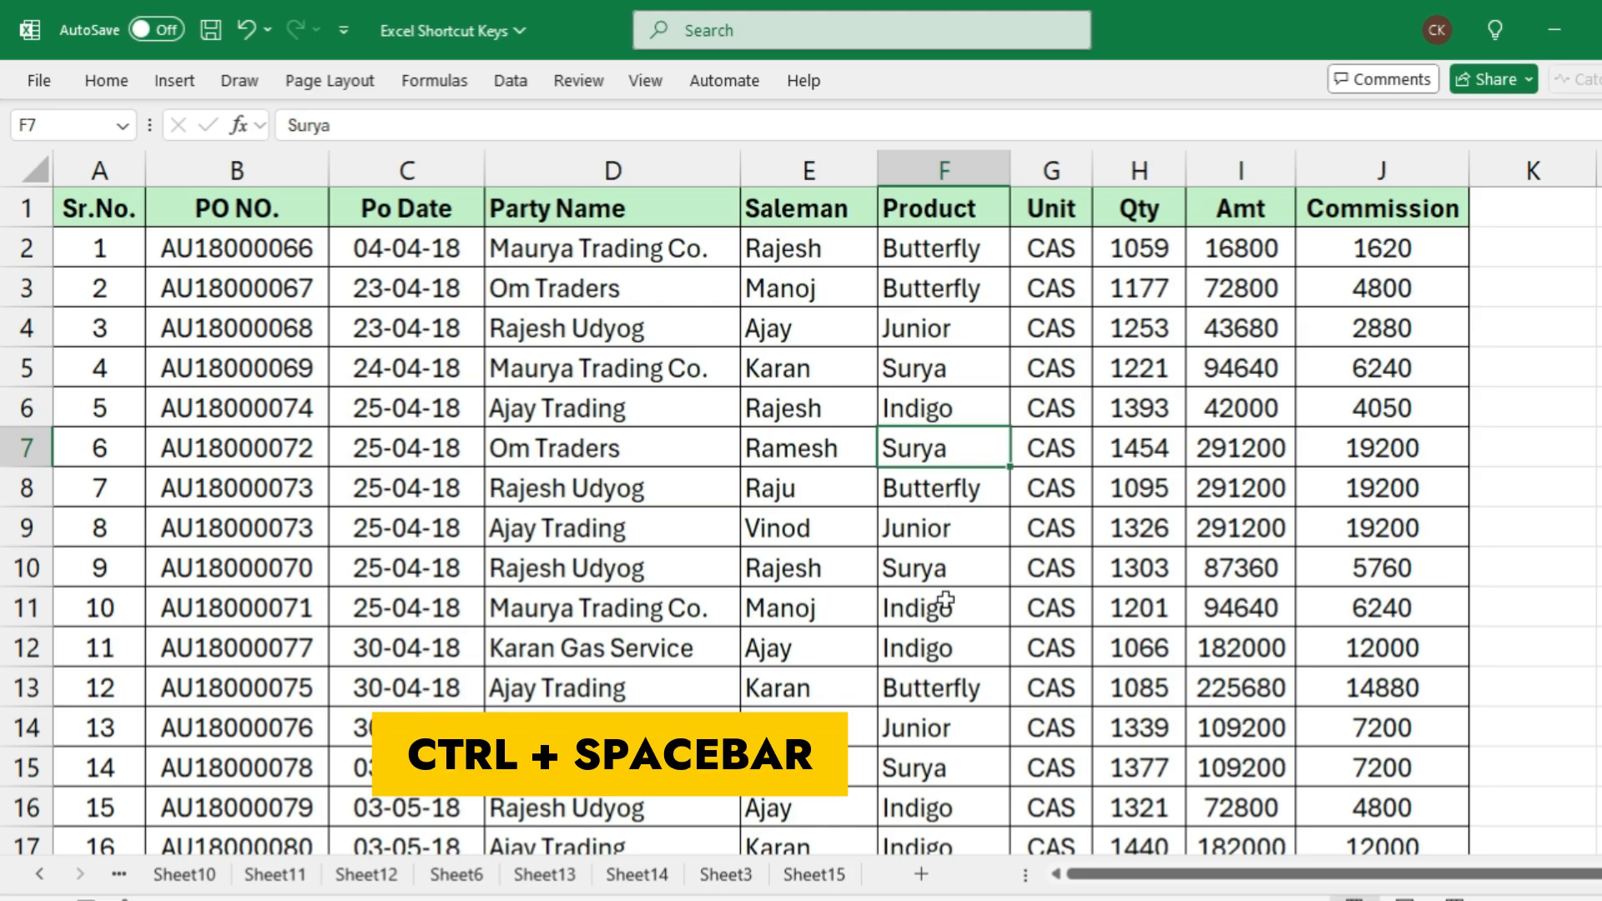
pyautogui.hotkey('ctrl', 'space')
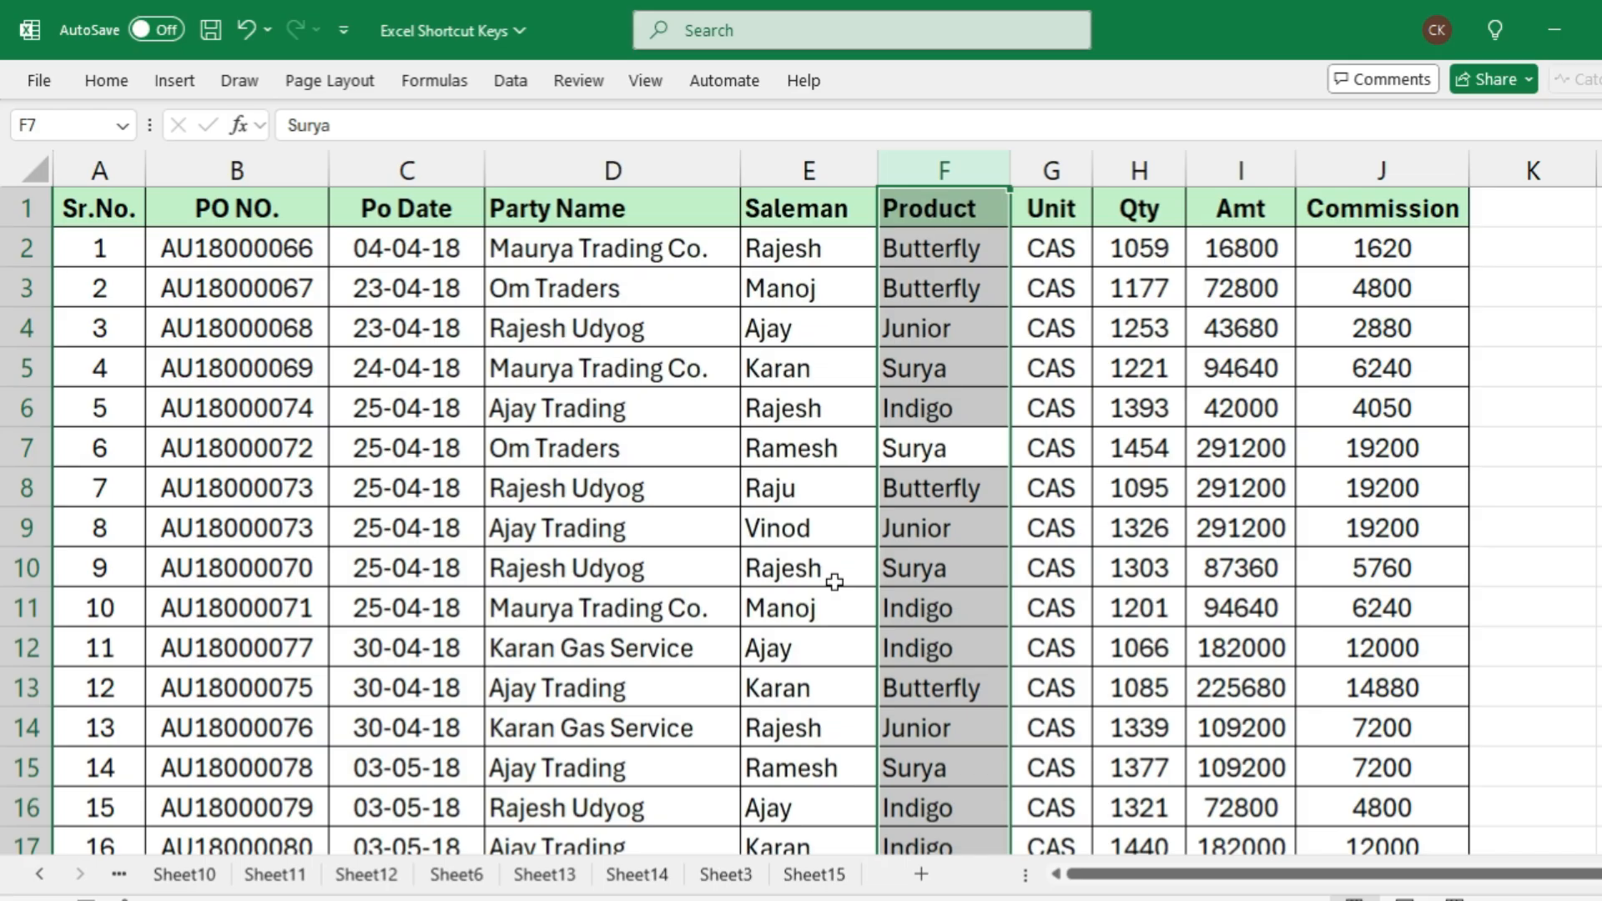
# Extend the column selection from Product across to Amt and the other way to Party Name, and reduce it back to Product only
pyautogui.hotkey('shift', 'Right')
pyautogui.hotkey('shift', 'Right')
pyautogui.hotkey('shift', 'Right')
pyautogui.hotkey('shift', 'Right')
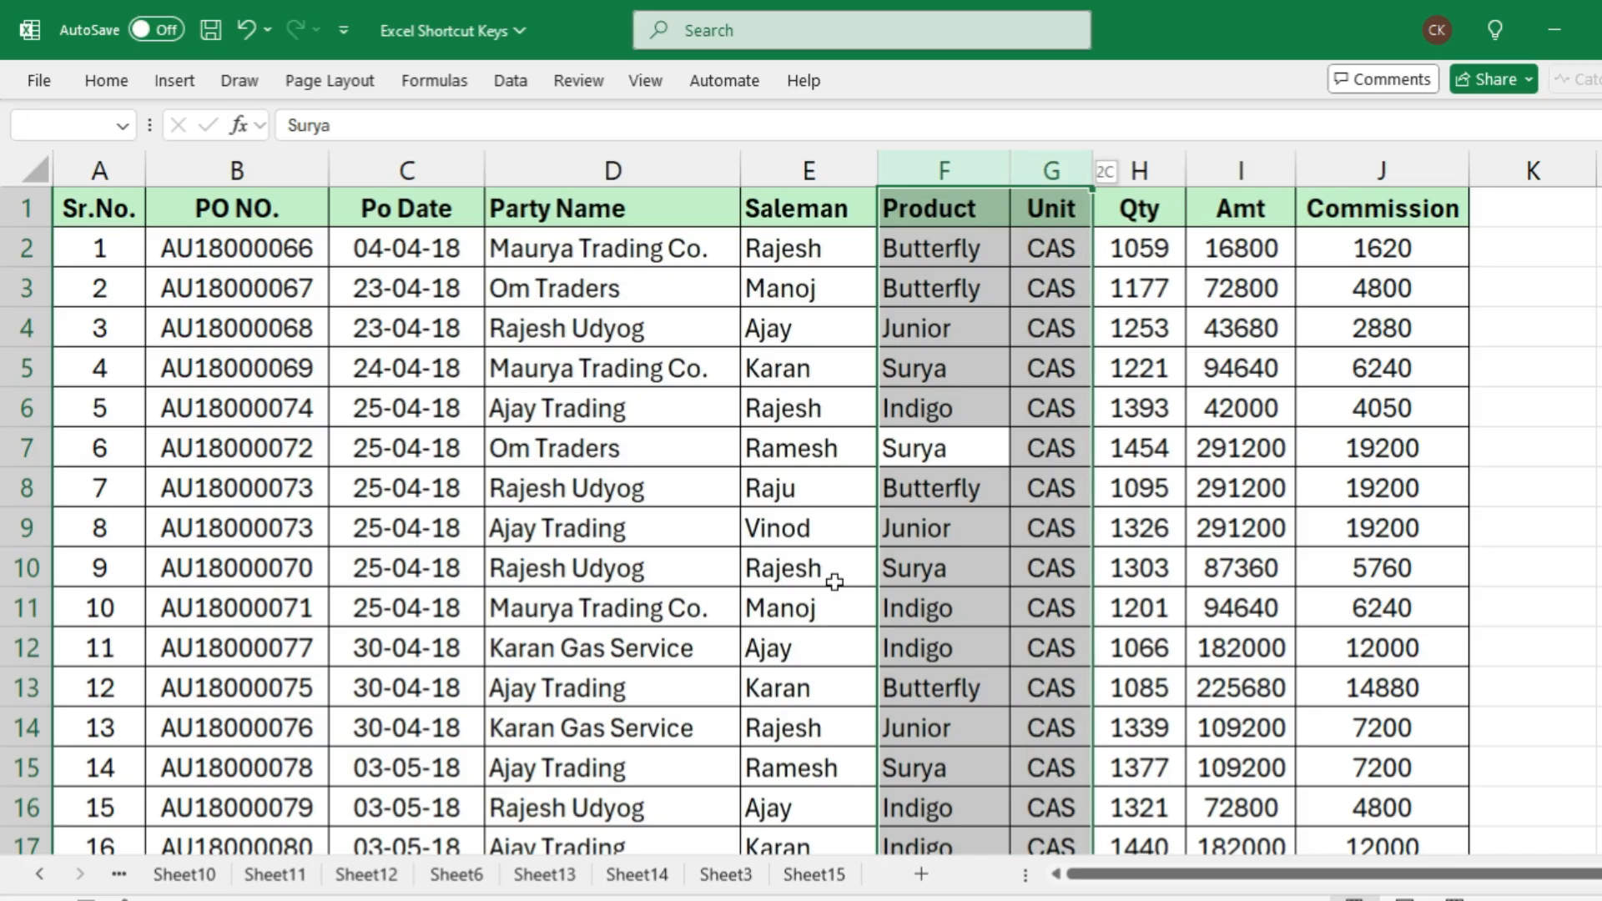
pyautogui.hotkey('shift', 'Left')
pyautogui.hotkey('shift', 'Left')
pyautogui.hotkey('shift', 'Left')
pyautogui.hotkey('shift', 'Left')
pyautogui.hotkey('shift', 'Left')
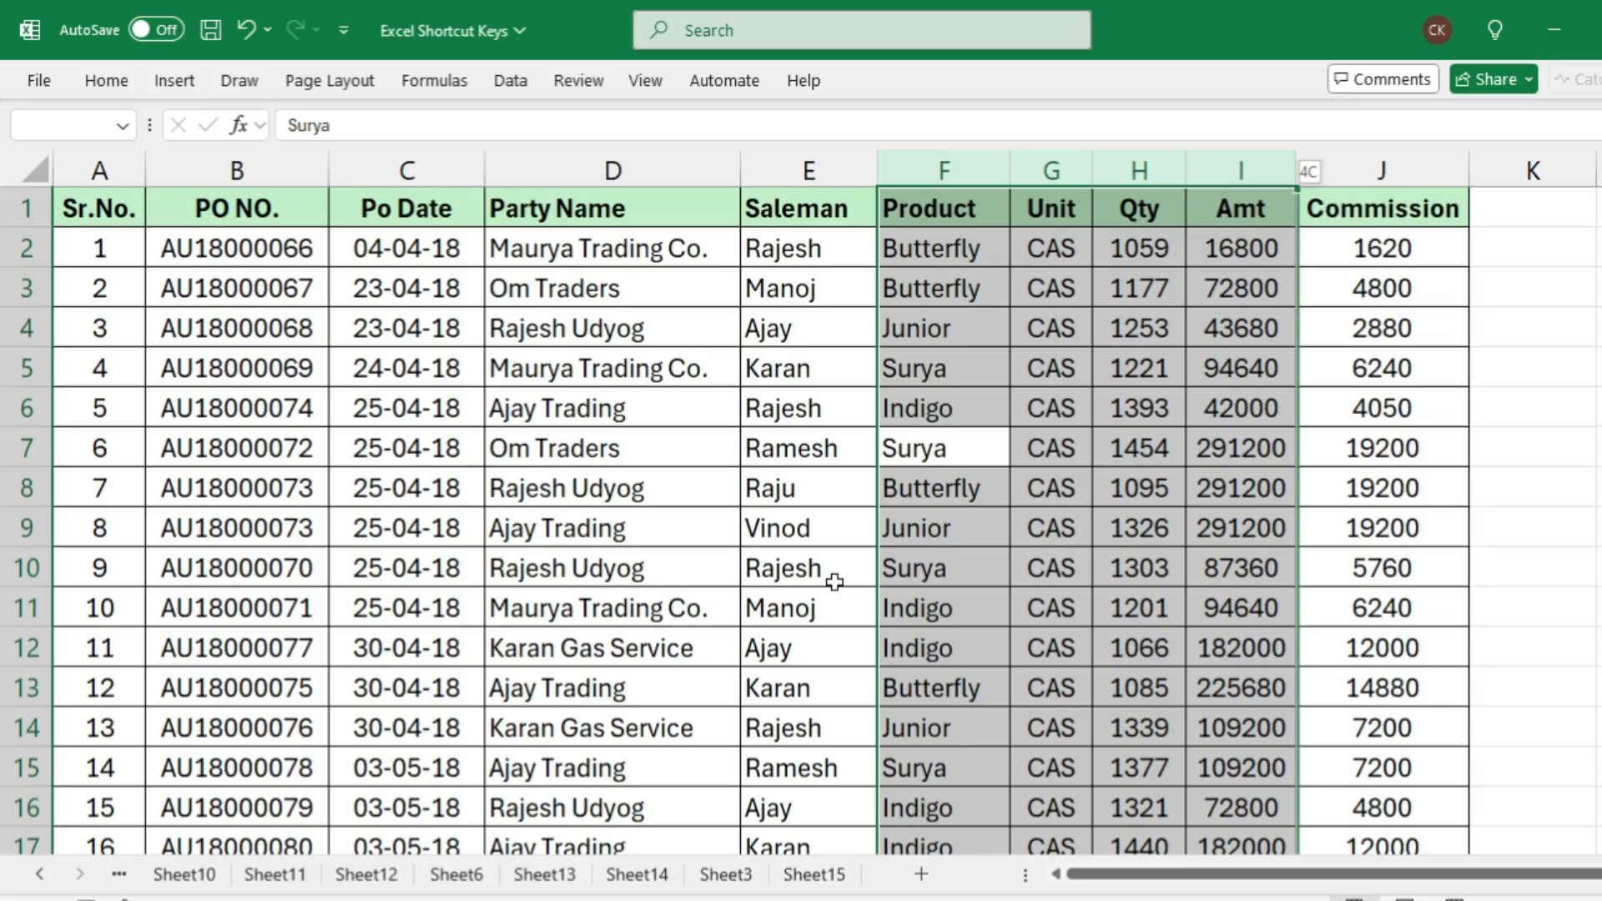
pyautogui.hotkey('shift', 'Left')
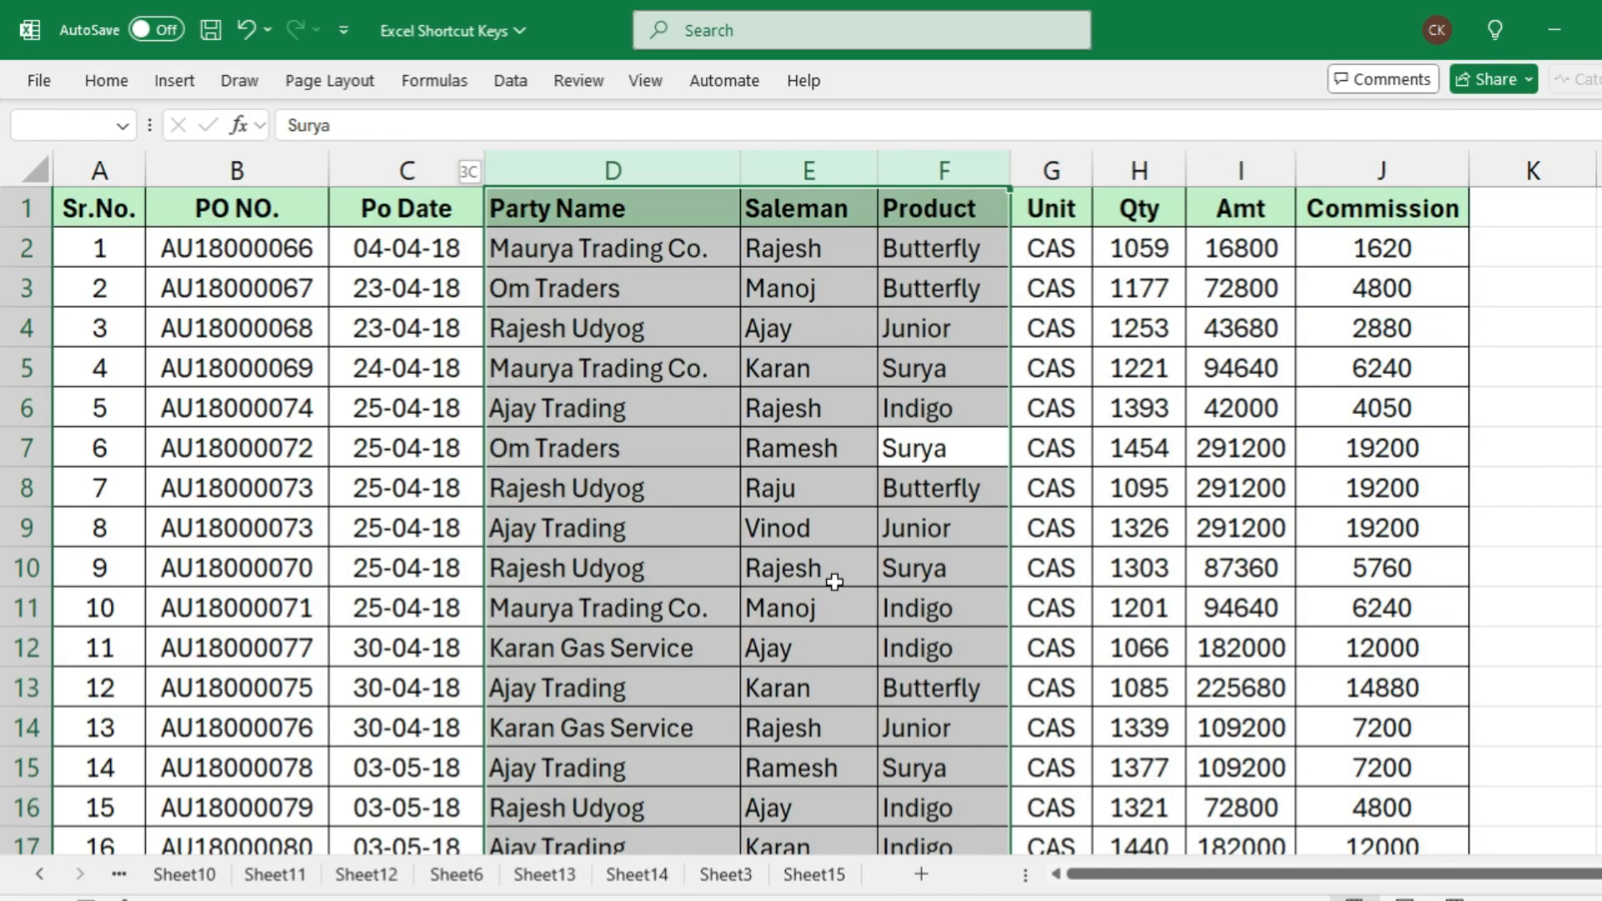
pyautogui.hotkey('shift', 'Right')
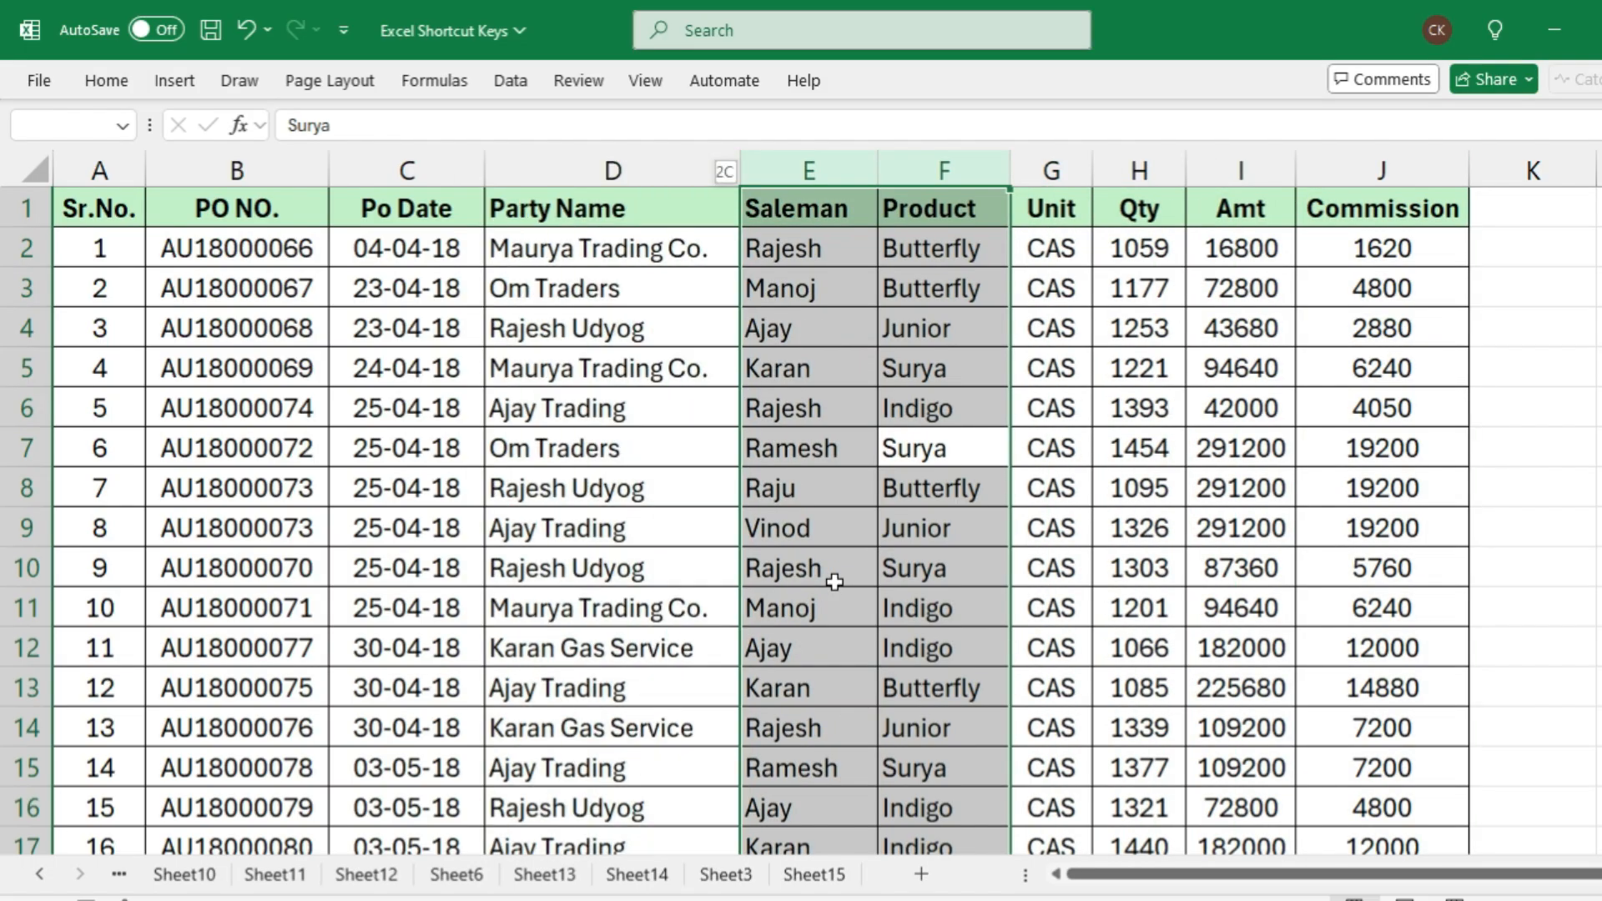
pyautogui.hotkey('shift', 'Right')
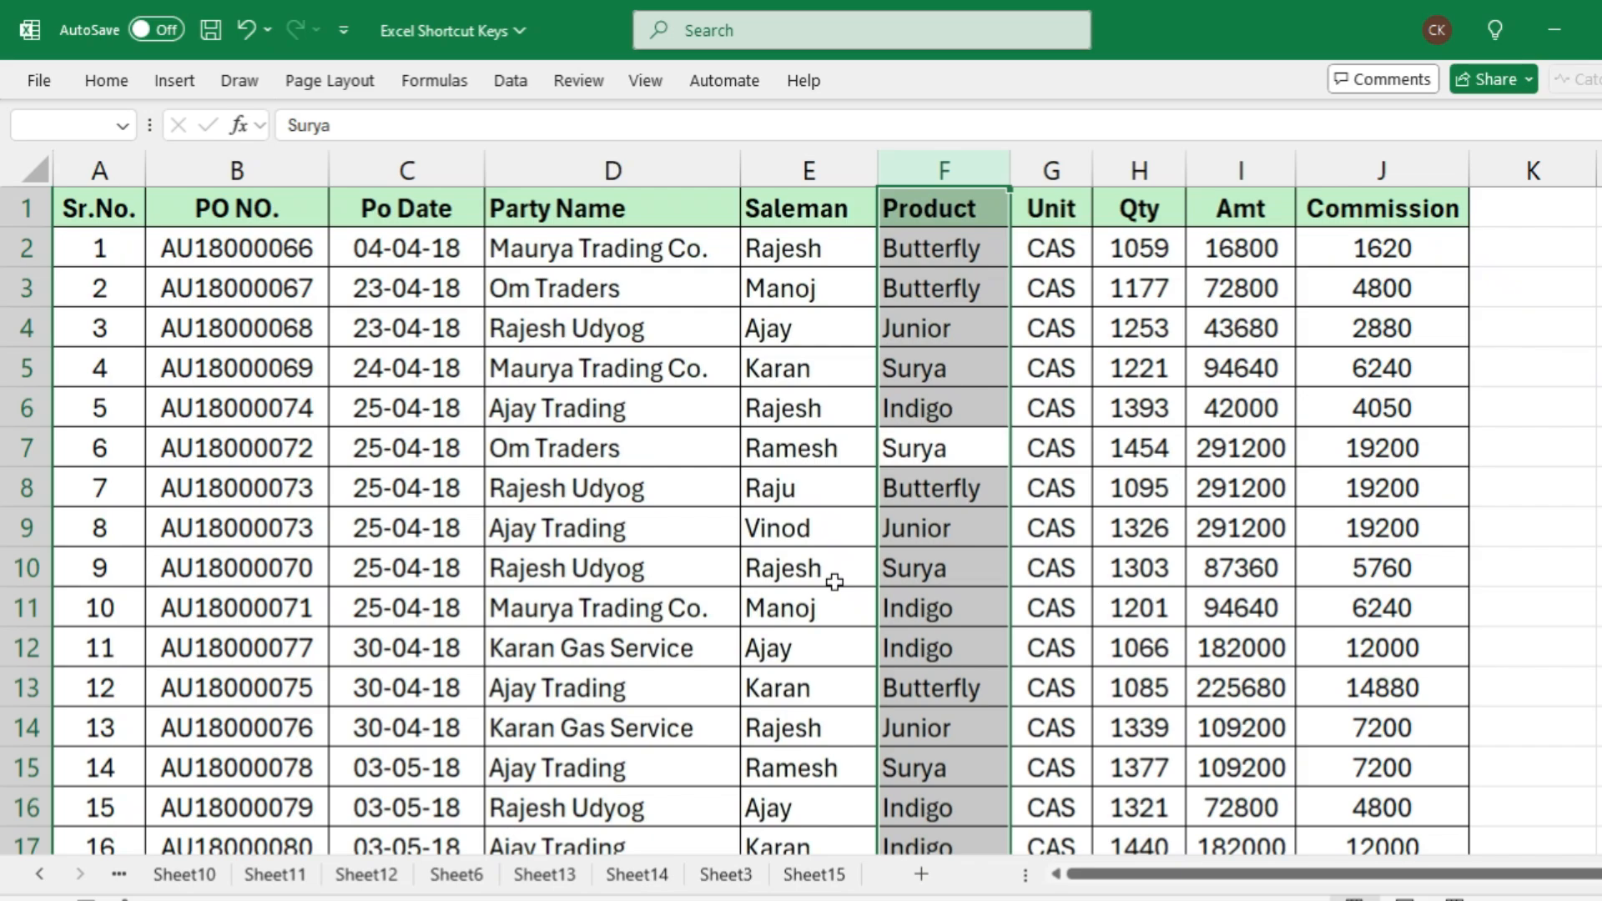
# Insert four blank columns between the Saleman and Product columns
pyautogui.hotkey('ctrl', '+')
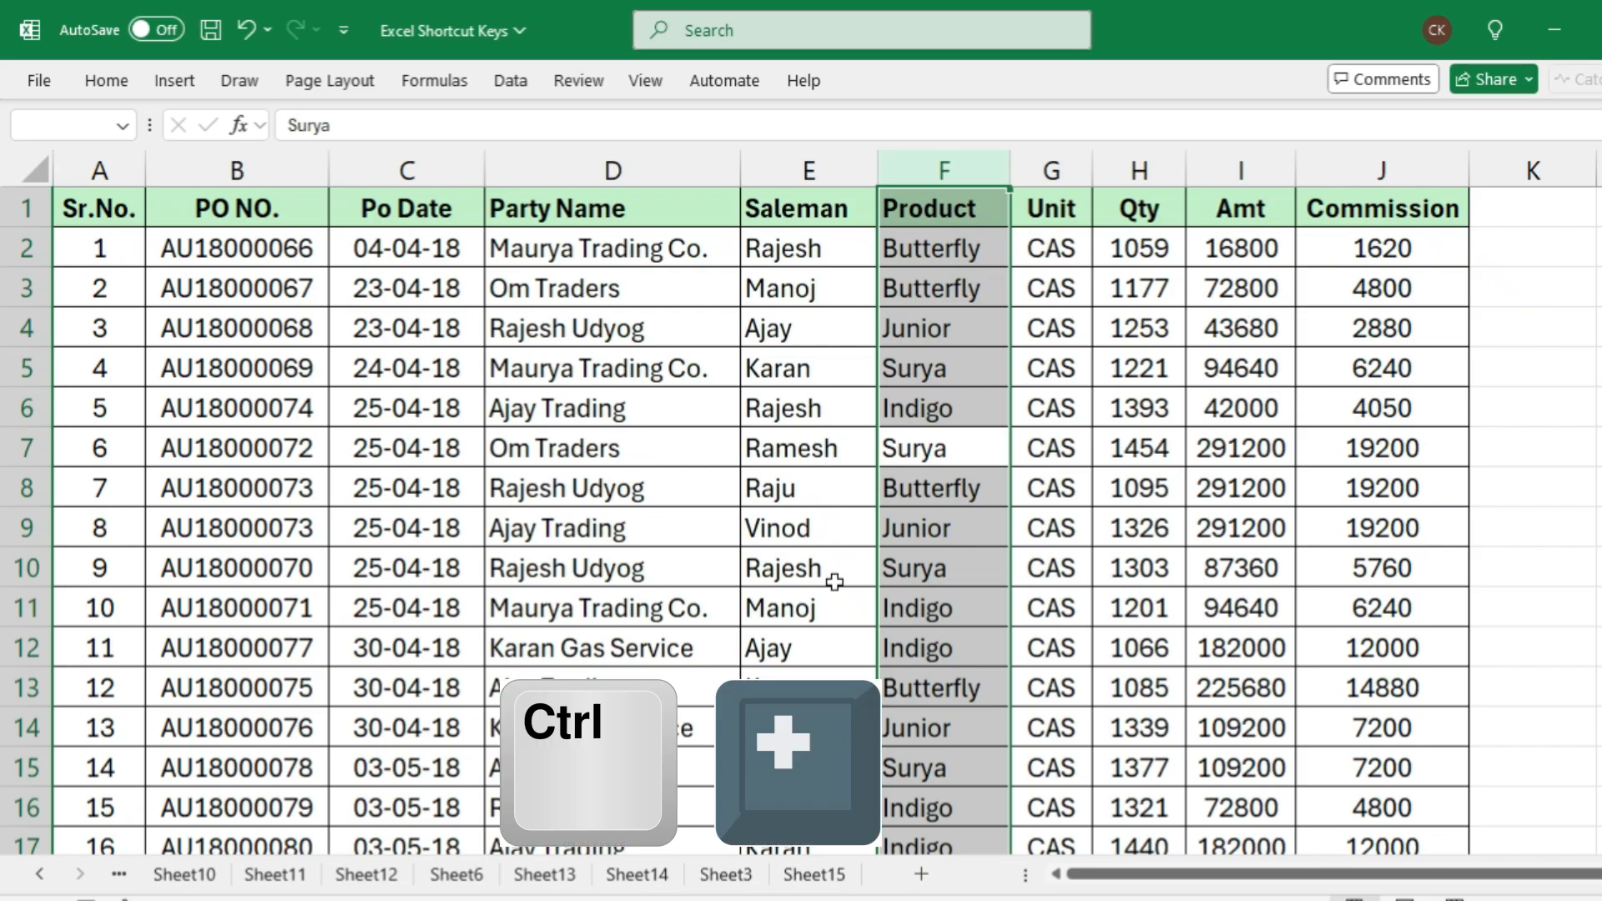
pyautogui.hotkey('ctrl', '+')
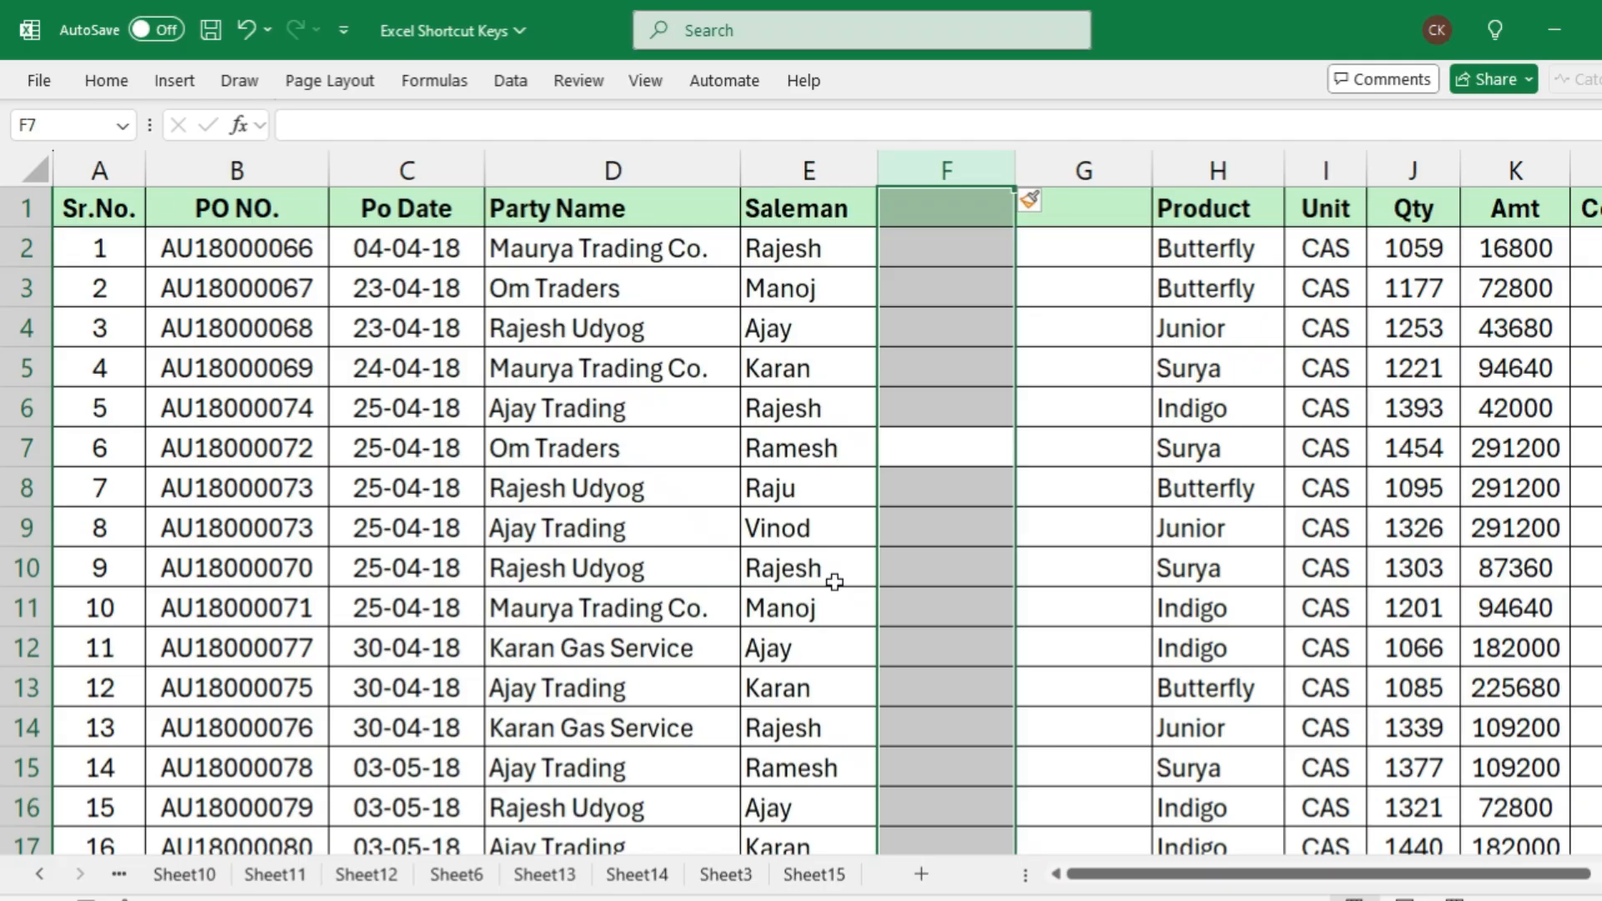
pyautogui.hotkey('ctrl', '+')
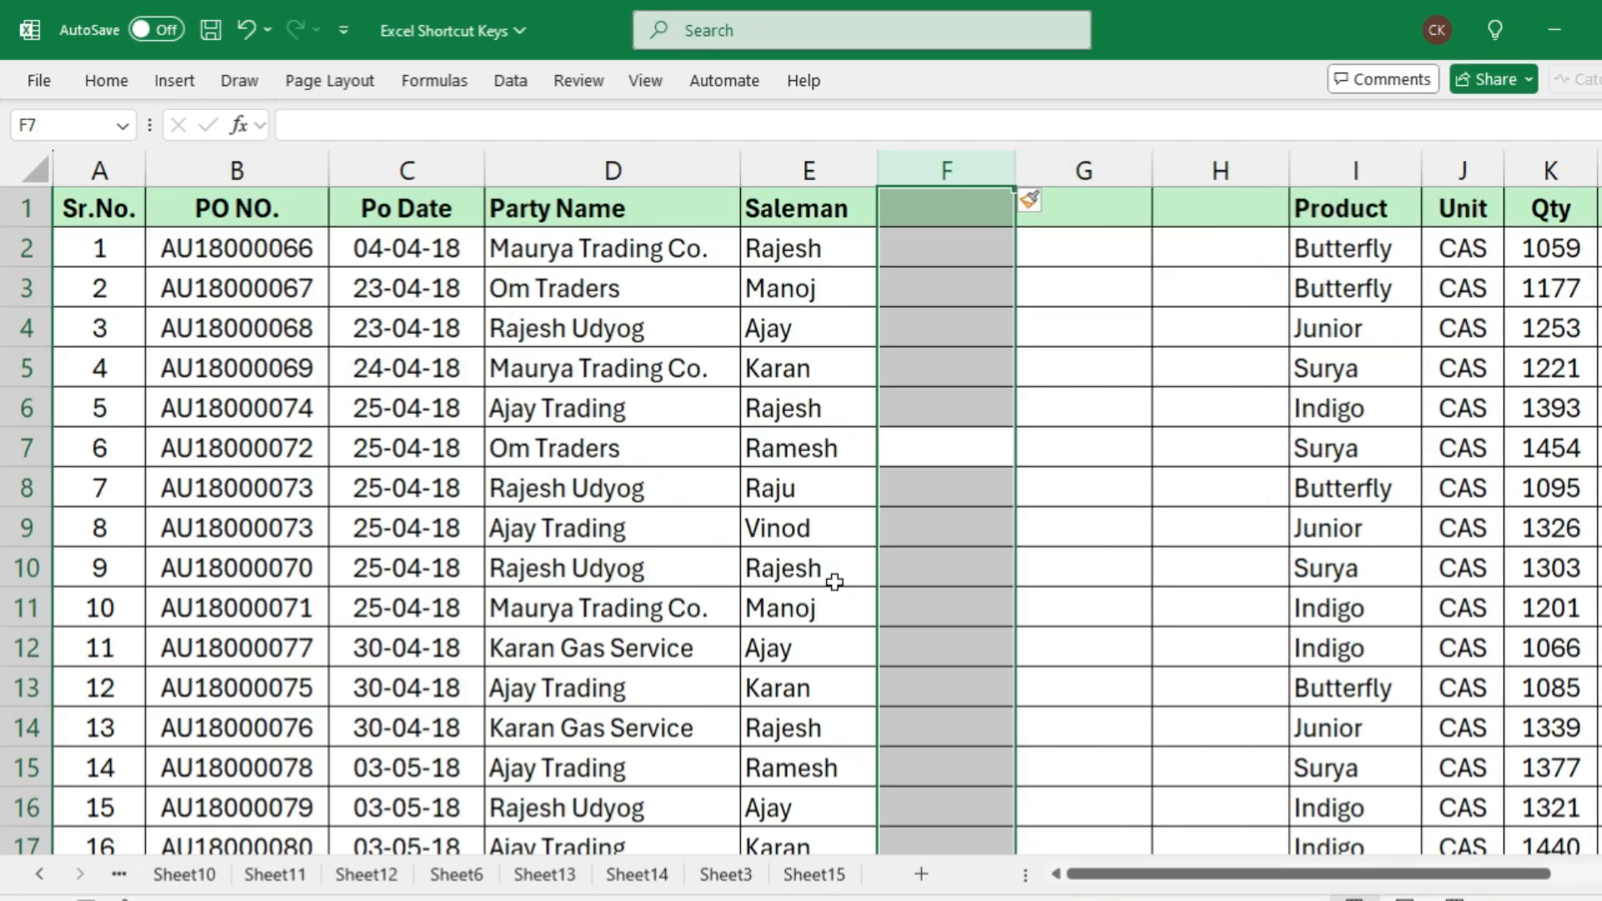
pyautogui.hotkey('ctrl', '+')
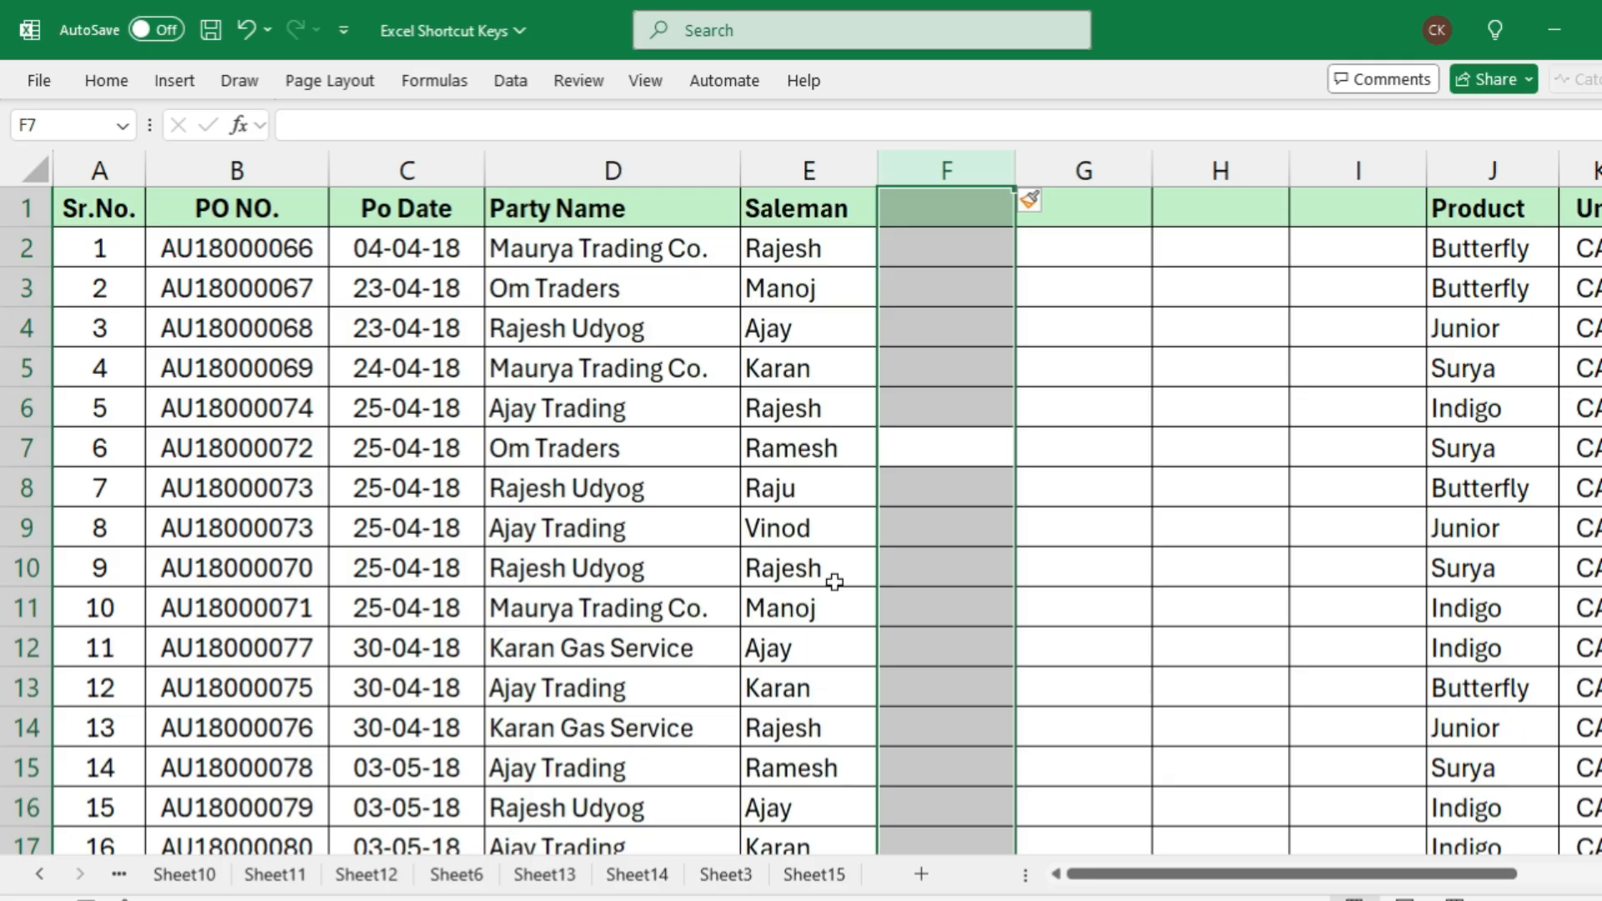
# Delete the four blank columns between Saleman and Product, one at a time
pyautogui.hotkey('ctrl', '-')
pyautogui.hotkey('ctrl', '-')
pyautogui.hotkey('ctrl', '-')
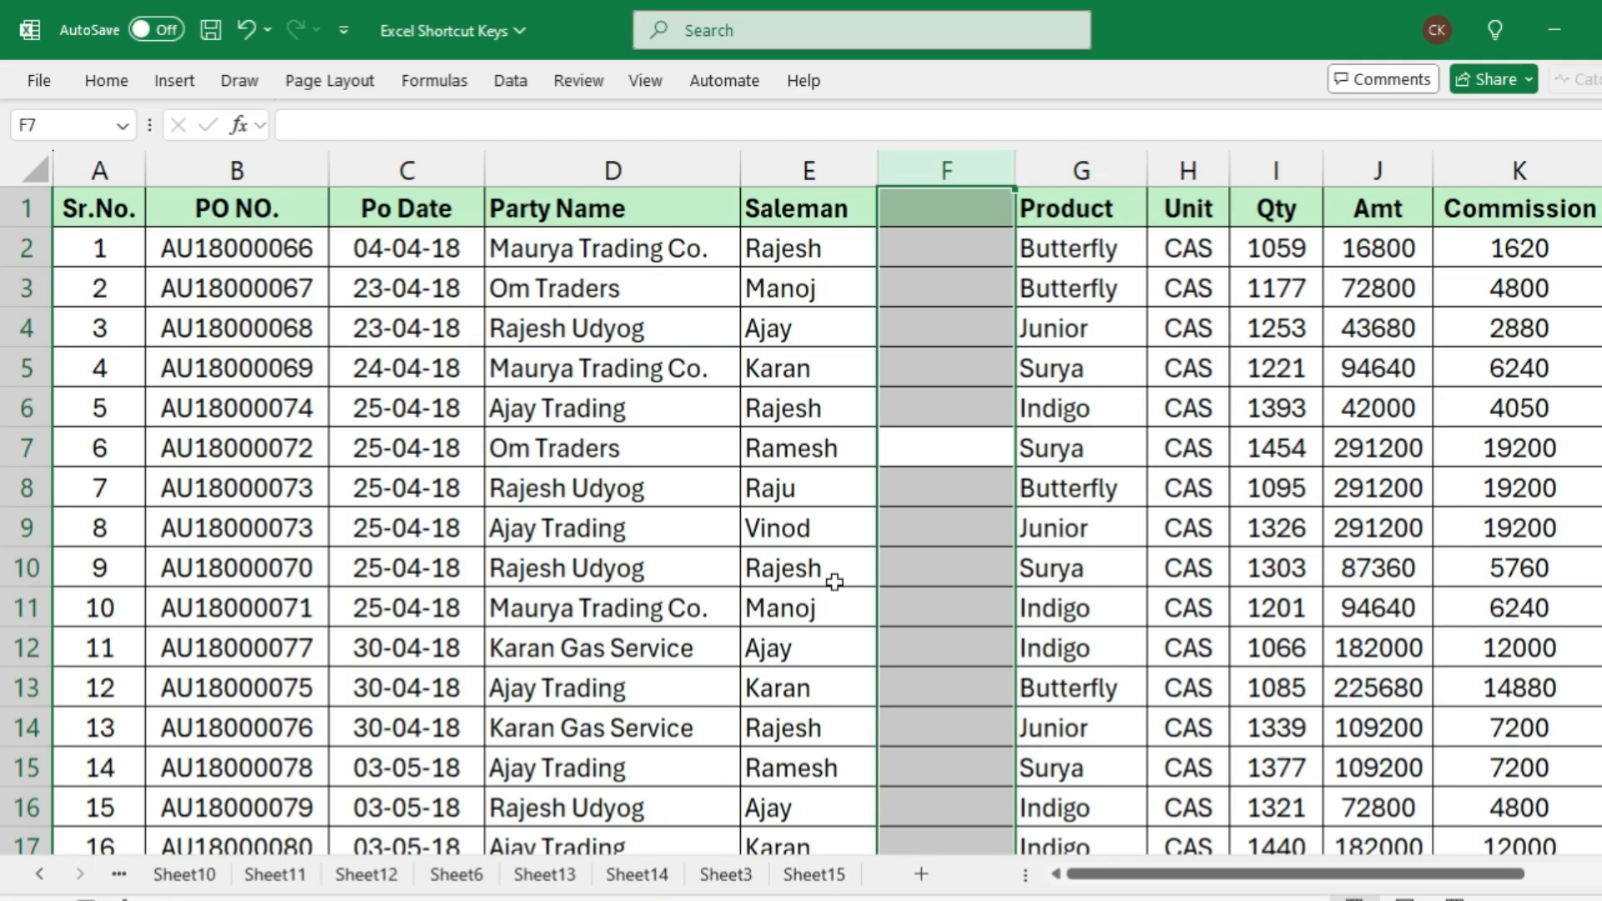
pyautogui.hotkey('ctrl', '-')
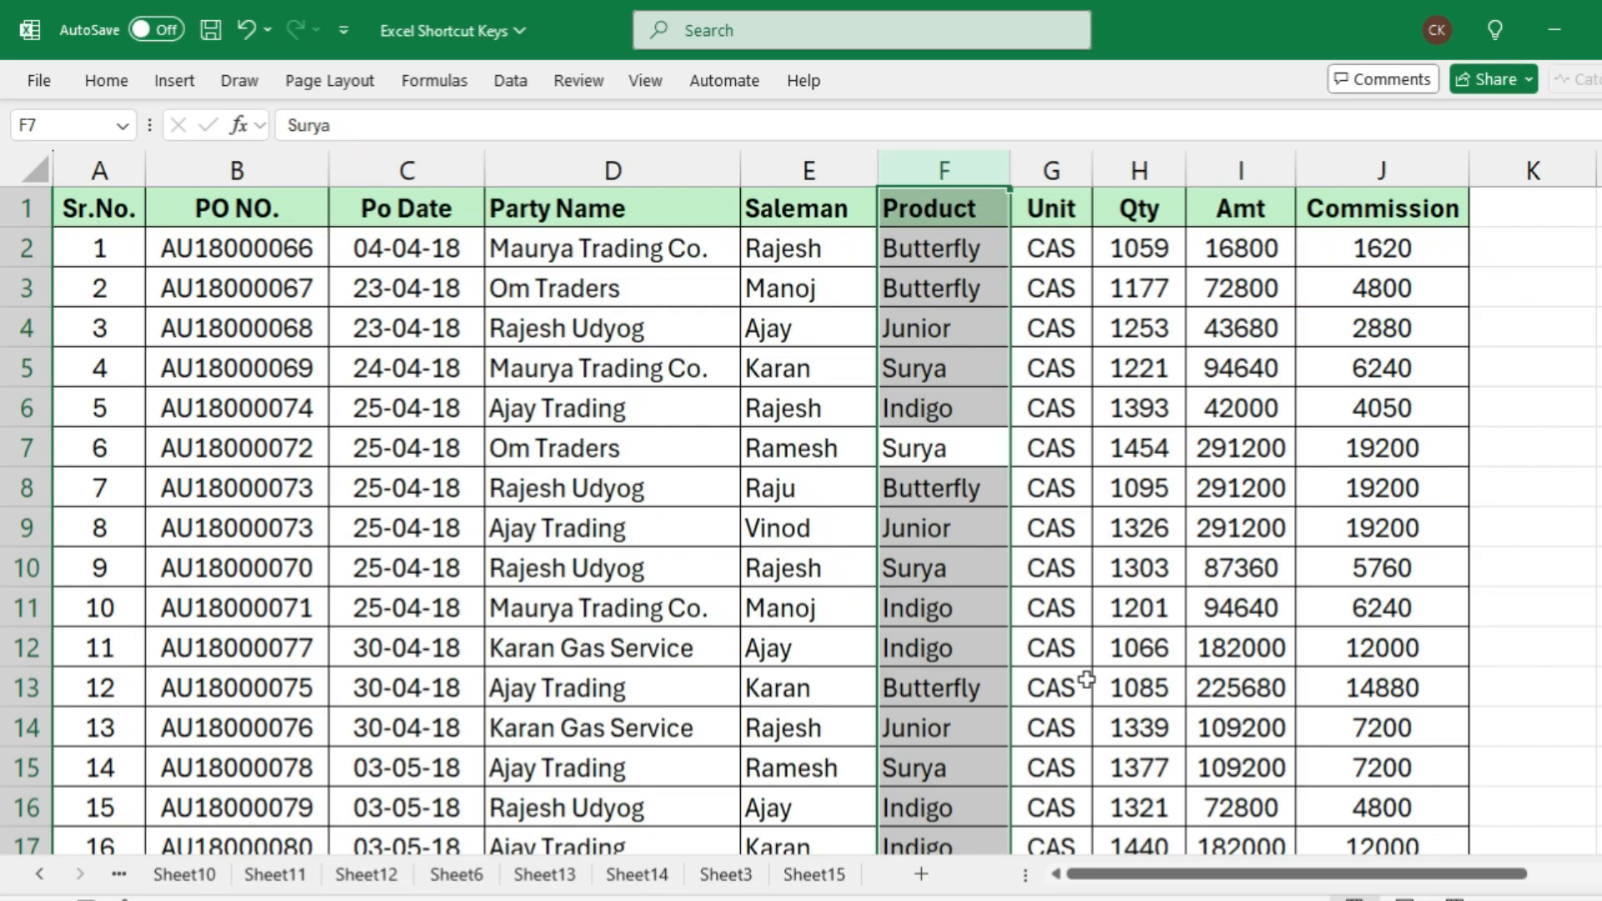
# Delete the Product, Unit and Qty columns one after another and undo all three deletions
pyautogui.hotkey('ctrl', '-')
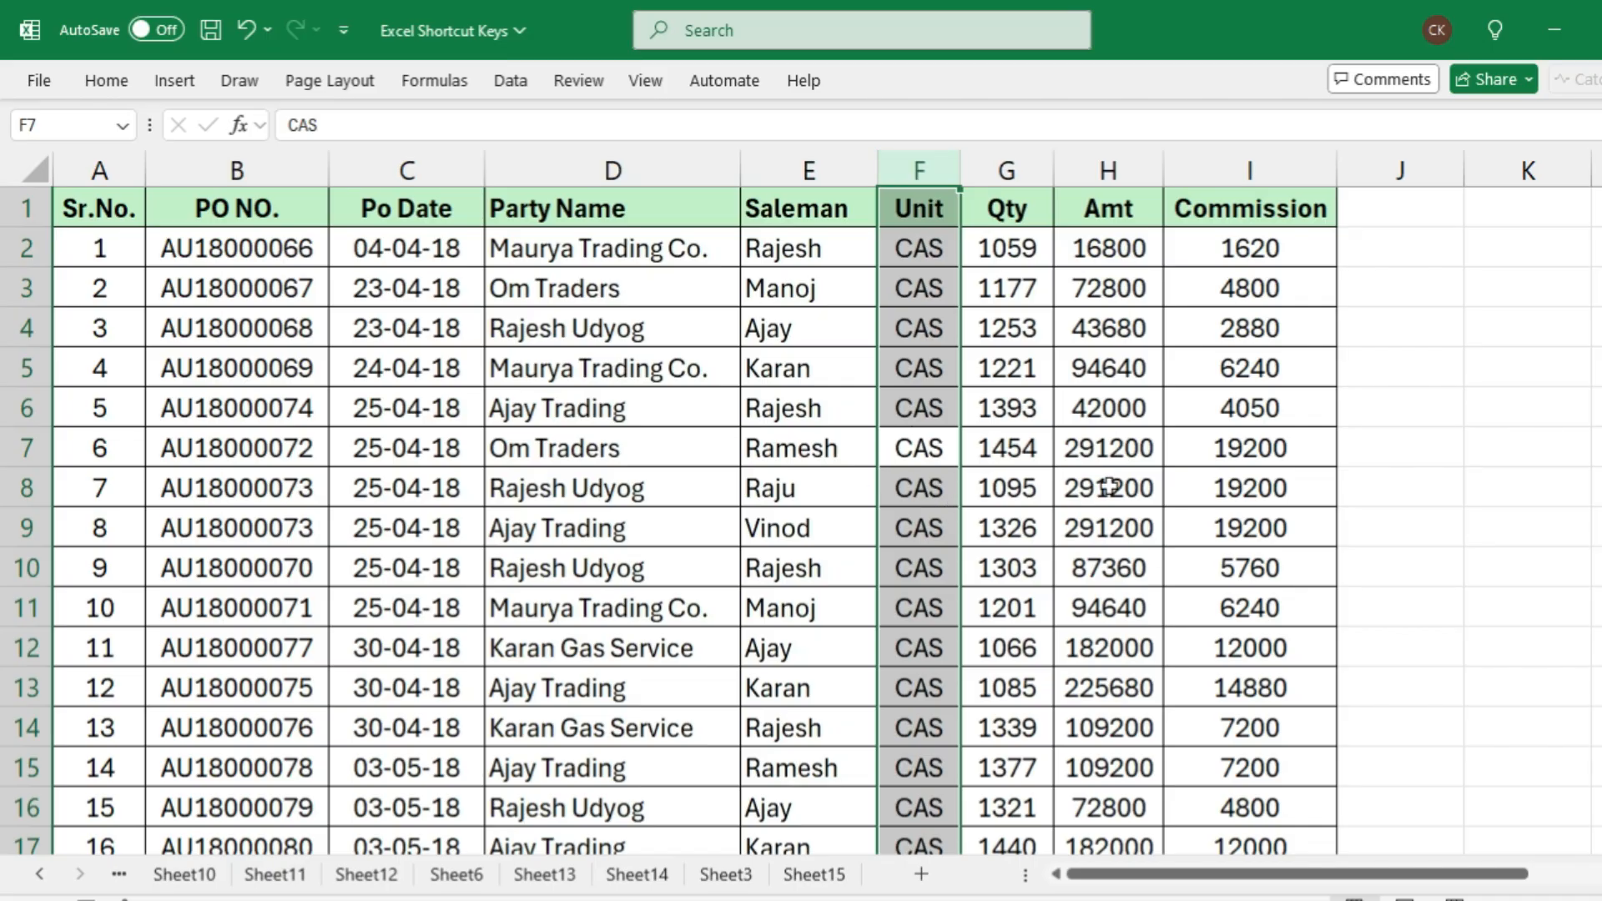
pyautogui.hotkey('ctrl', '-')
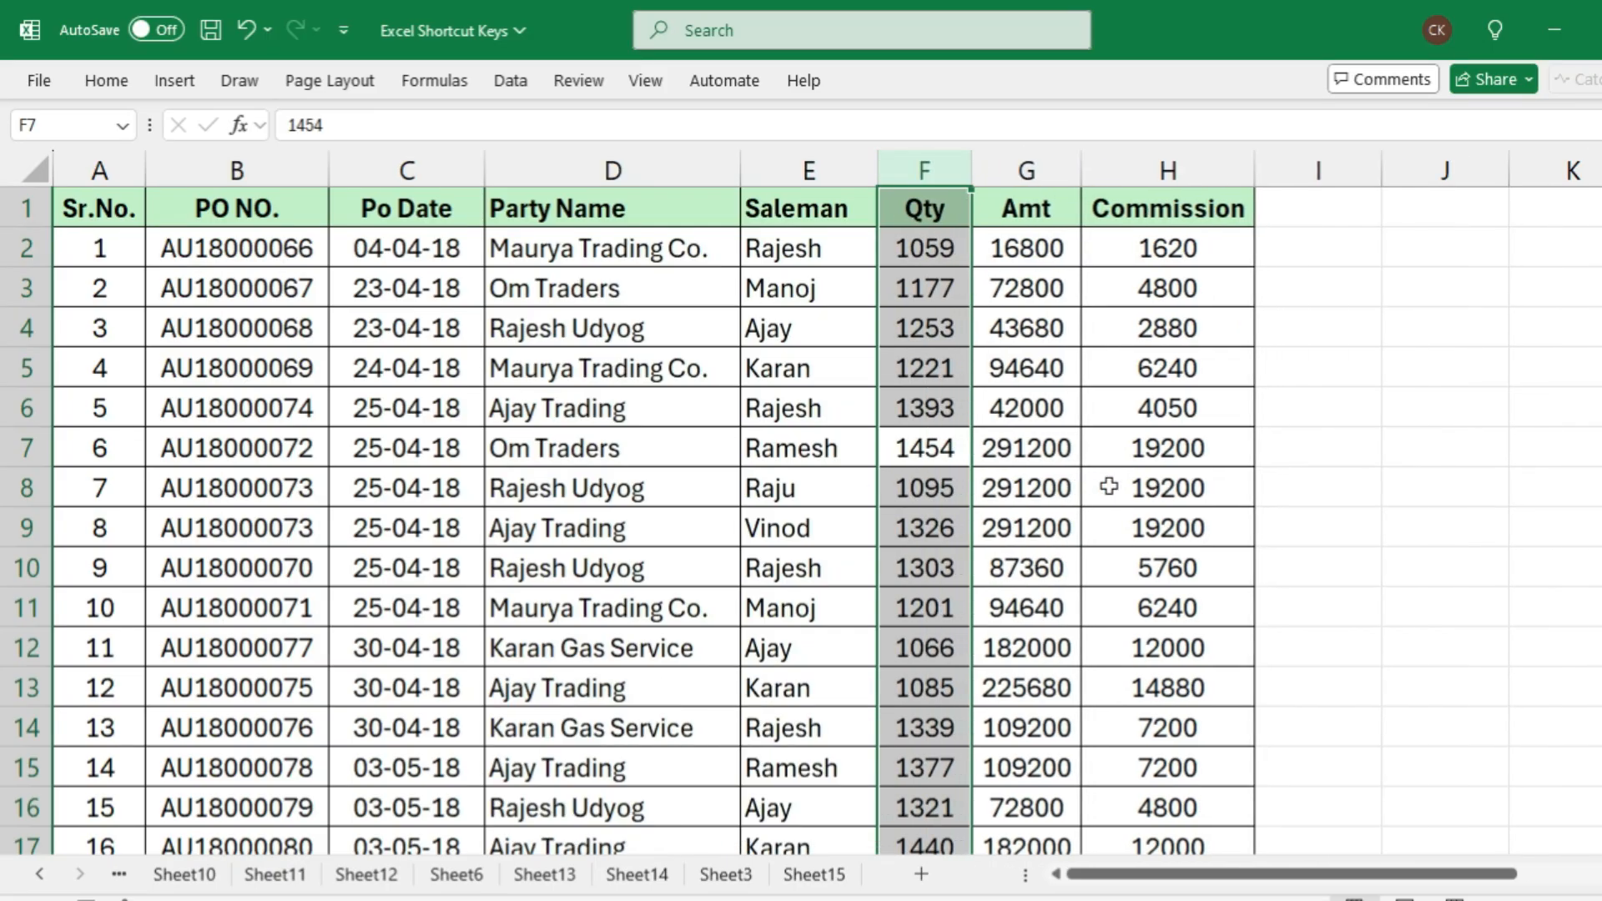
pyautogui.hotkey('ctrl', '-')
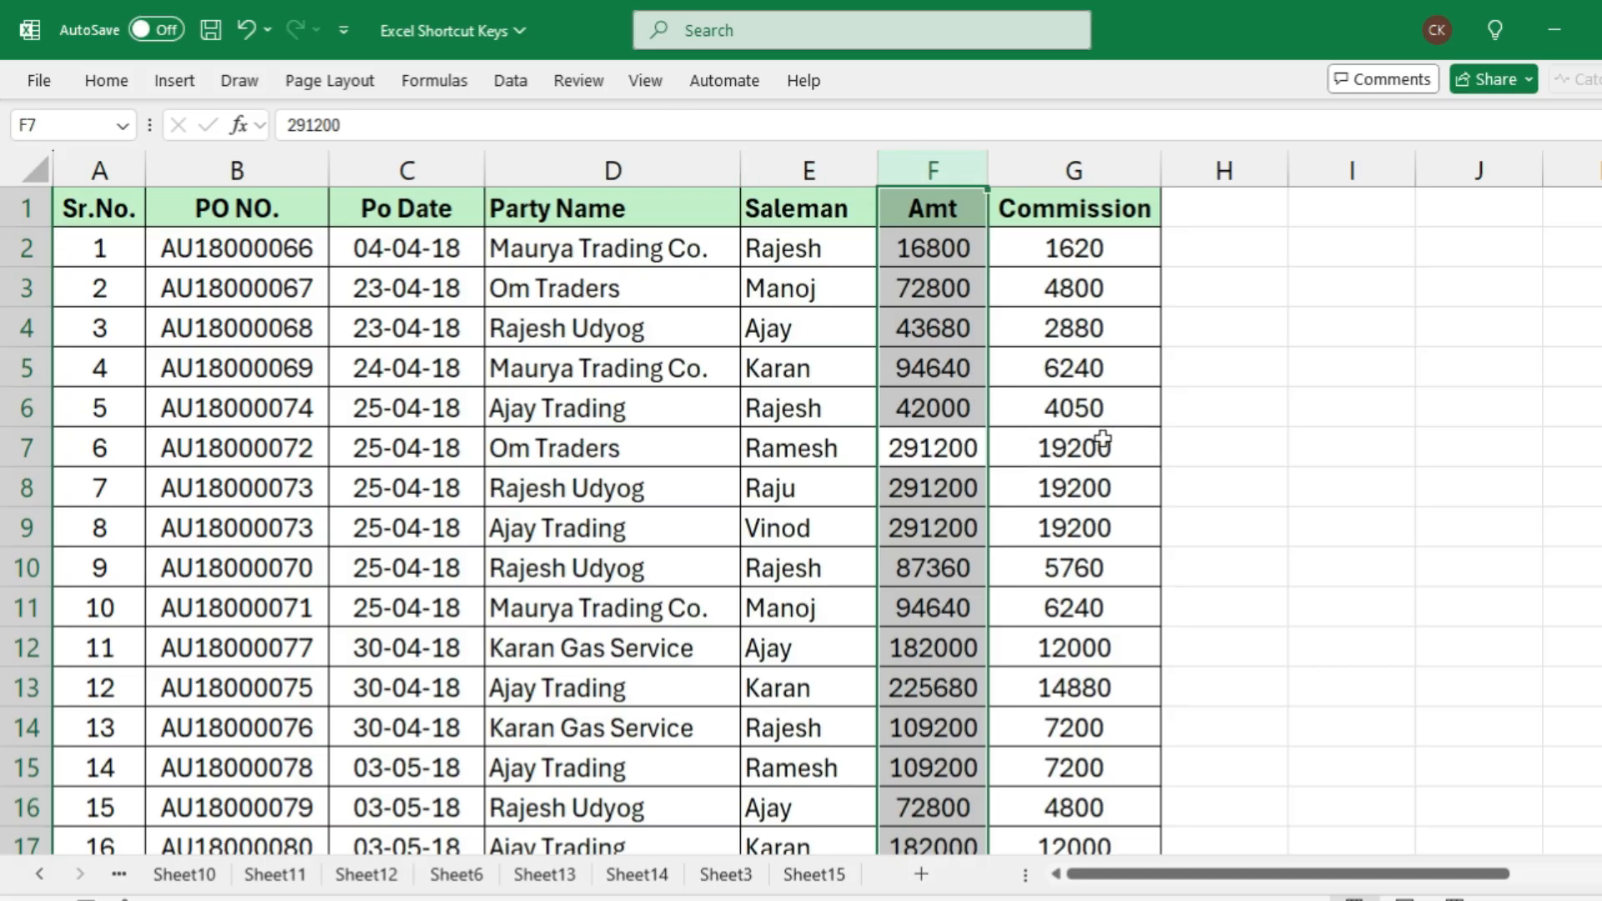
pyautogui.hotkey('ctrl', 'z')
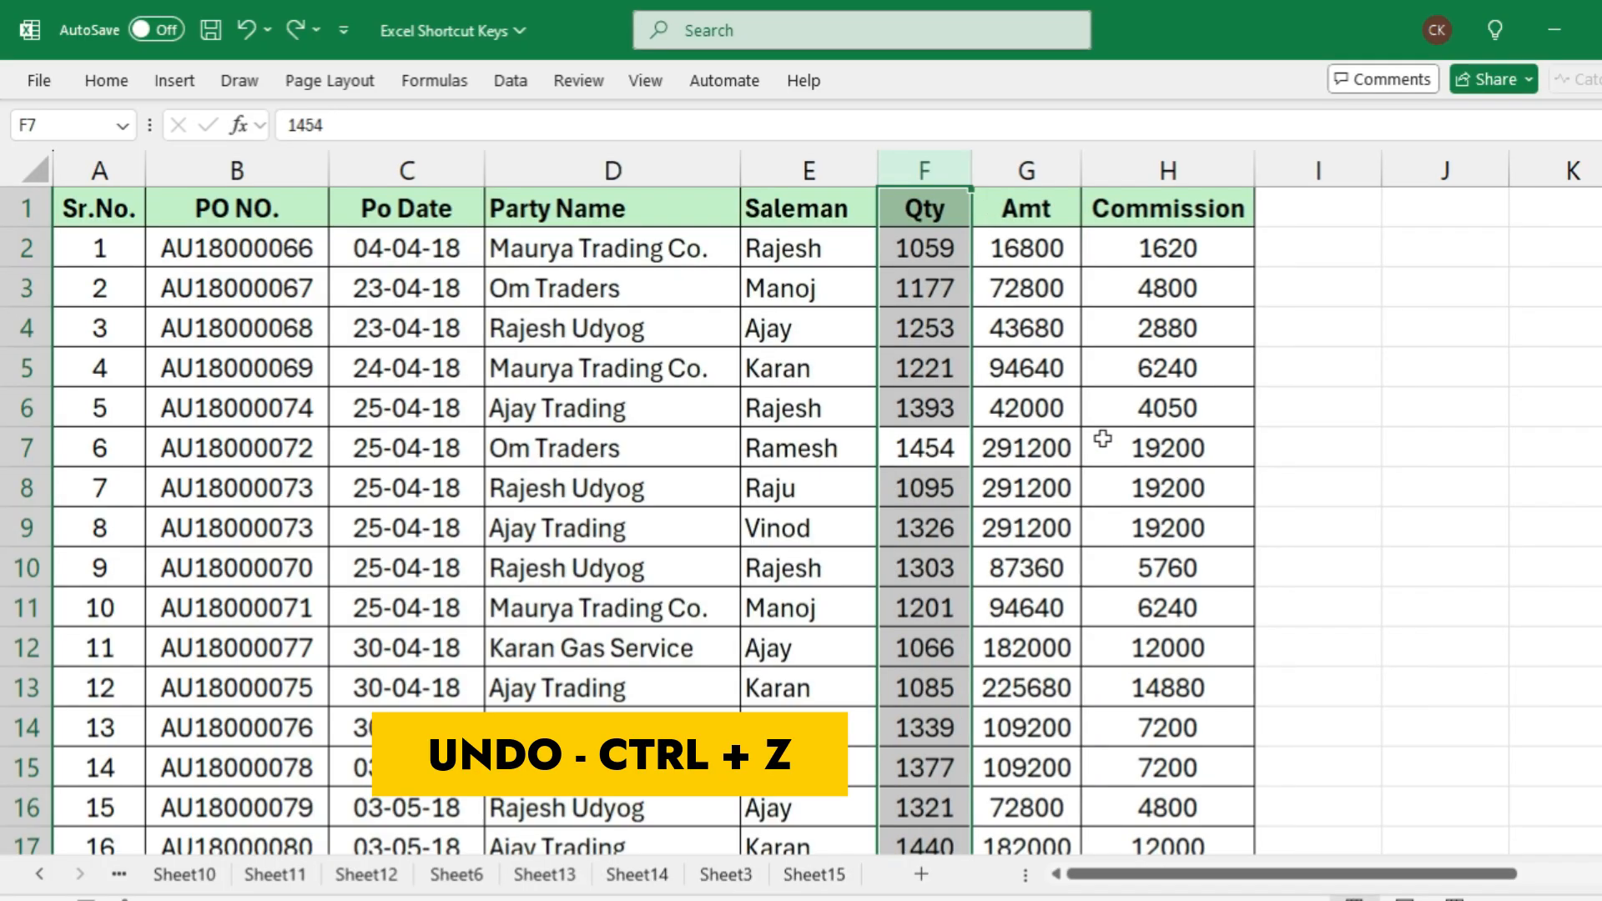
pyautogui.hotkey('ctrl', 'z')
pyautogui.hotkey('ctrl', 'z')
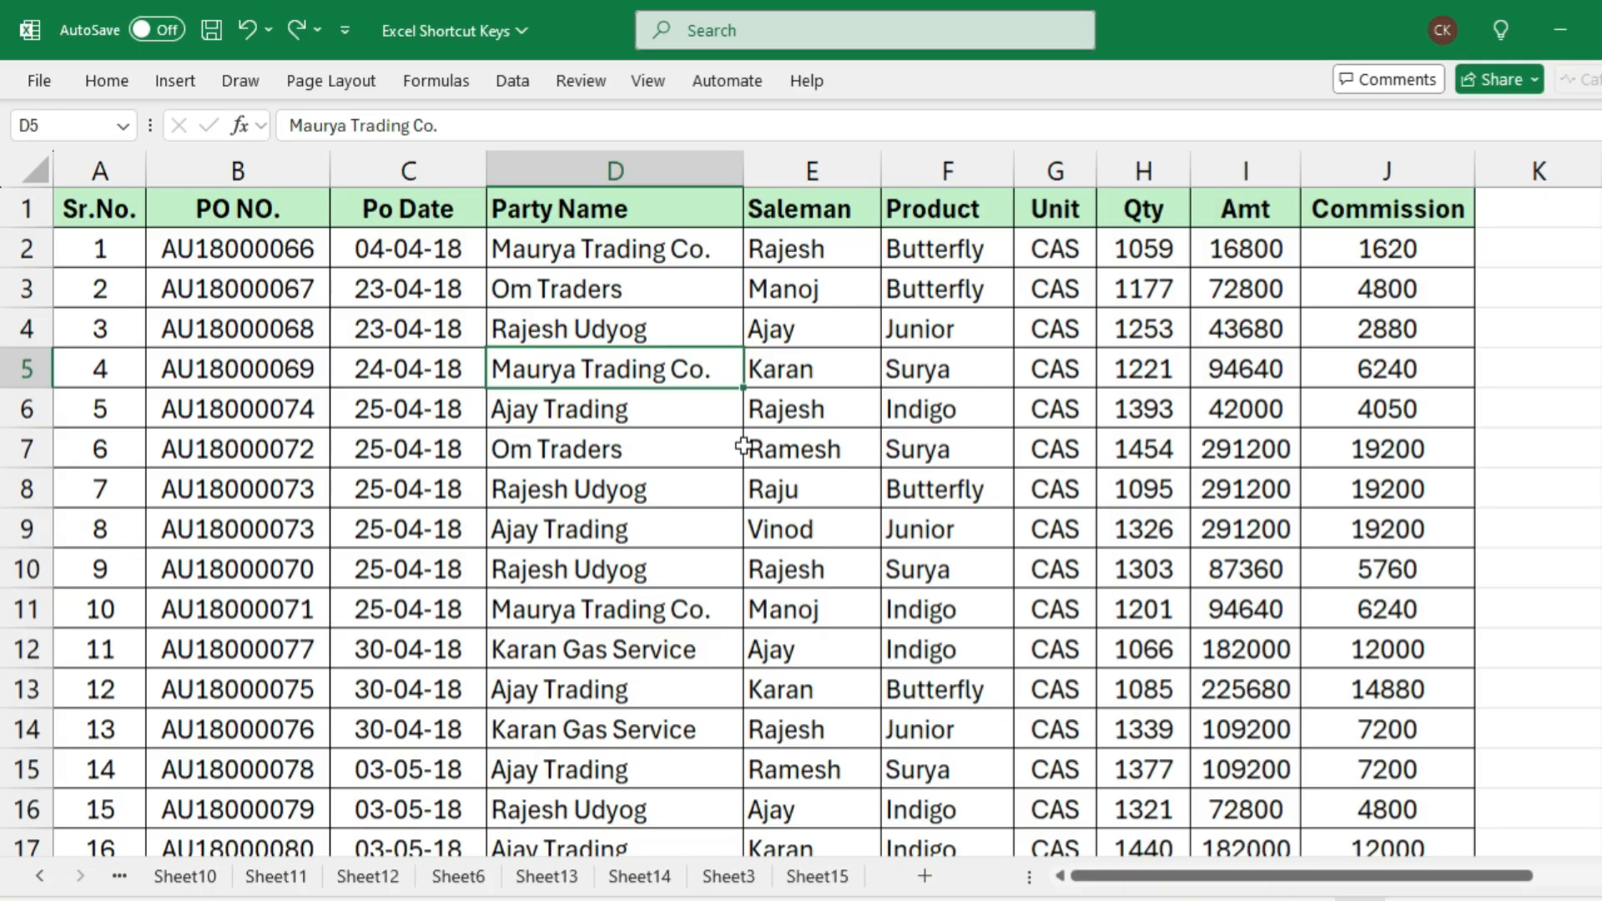
# Select the entire rows 5 to 9 starting from cell D5 and hide them
pyautogui.hotkey('shift', 'space')
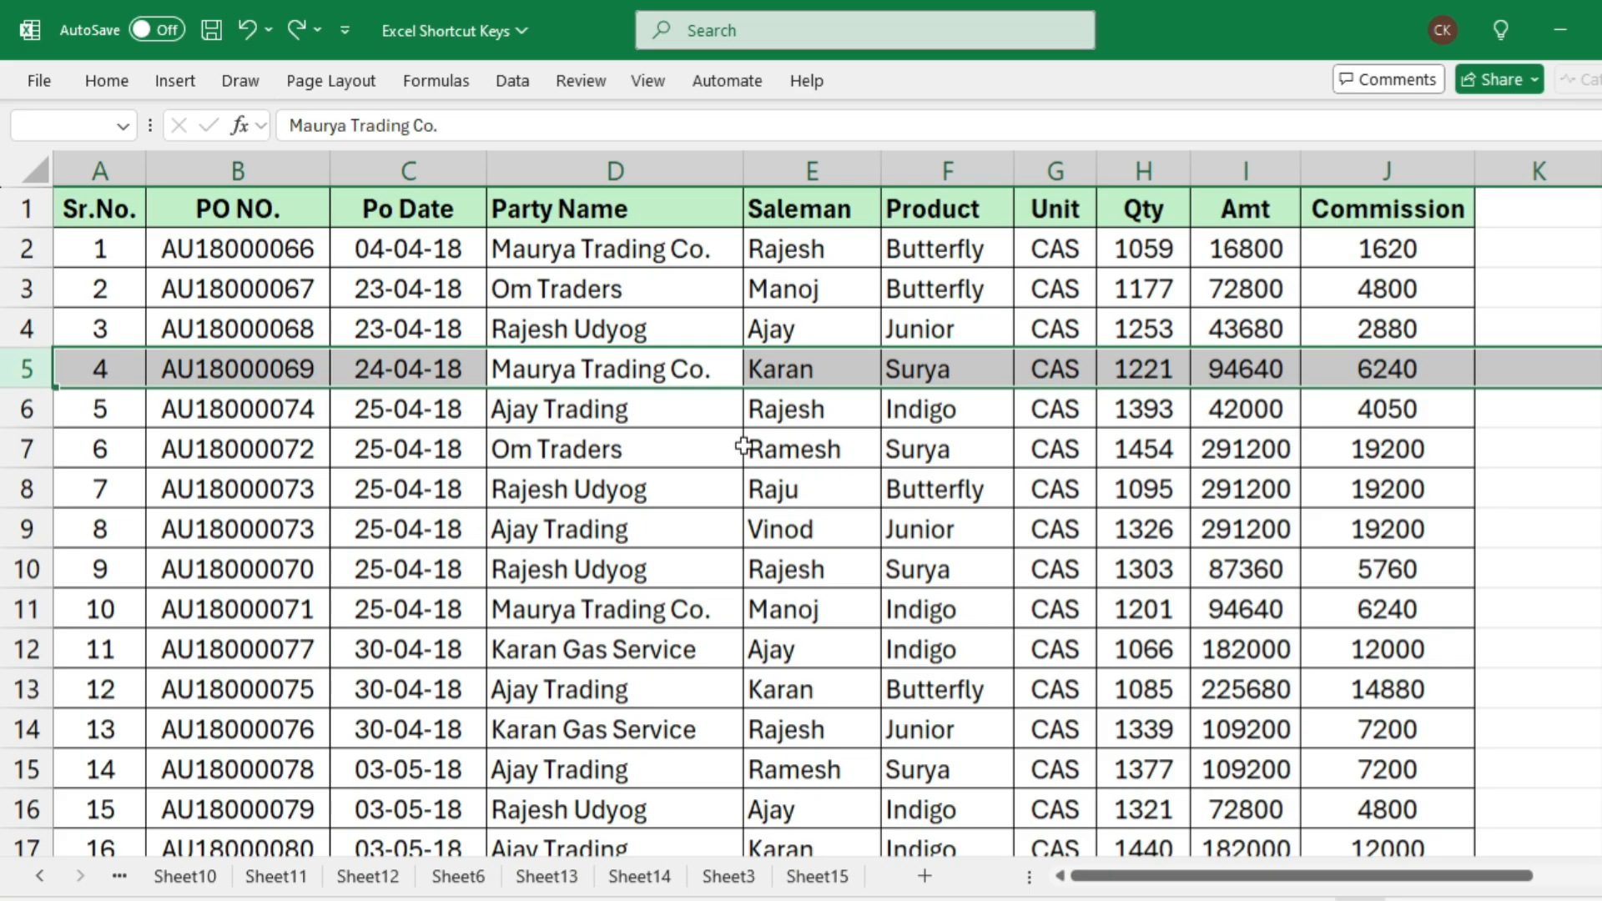
pyautogui.hotkey('shift', 'Down')
pyautogui.hotkey('shift', 'Down')
pyautogui.hotkey('shift', 'Down')
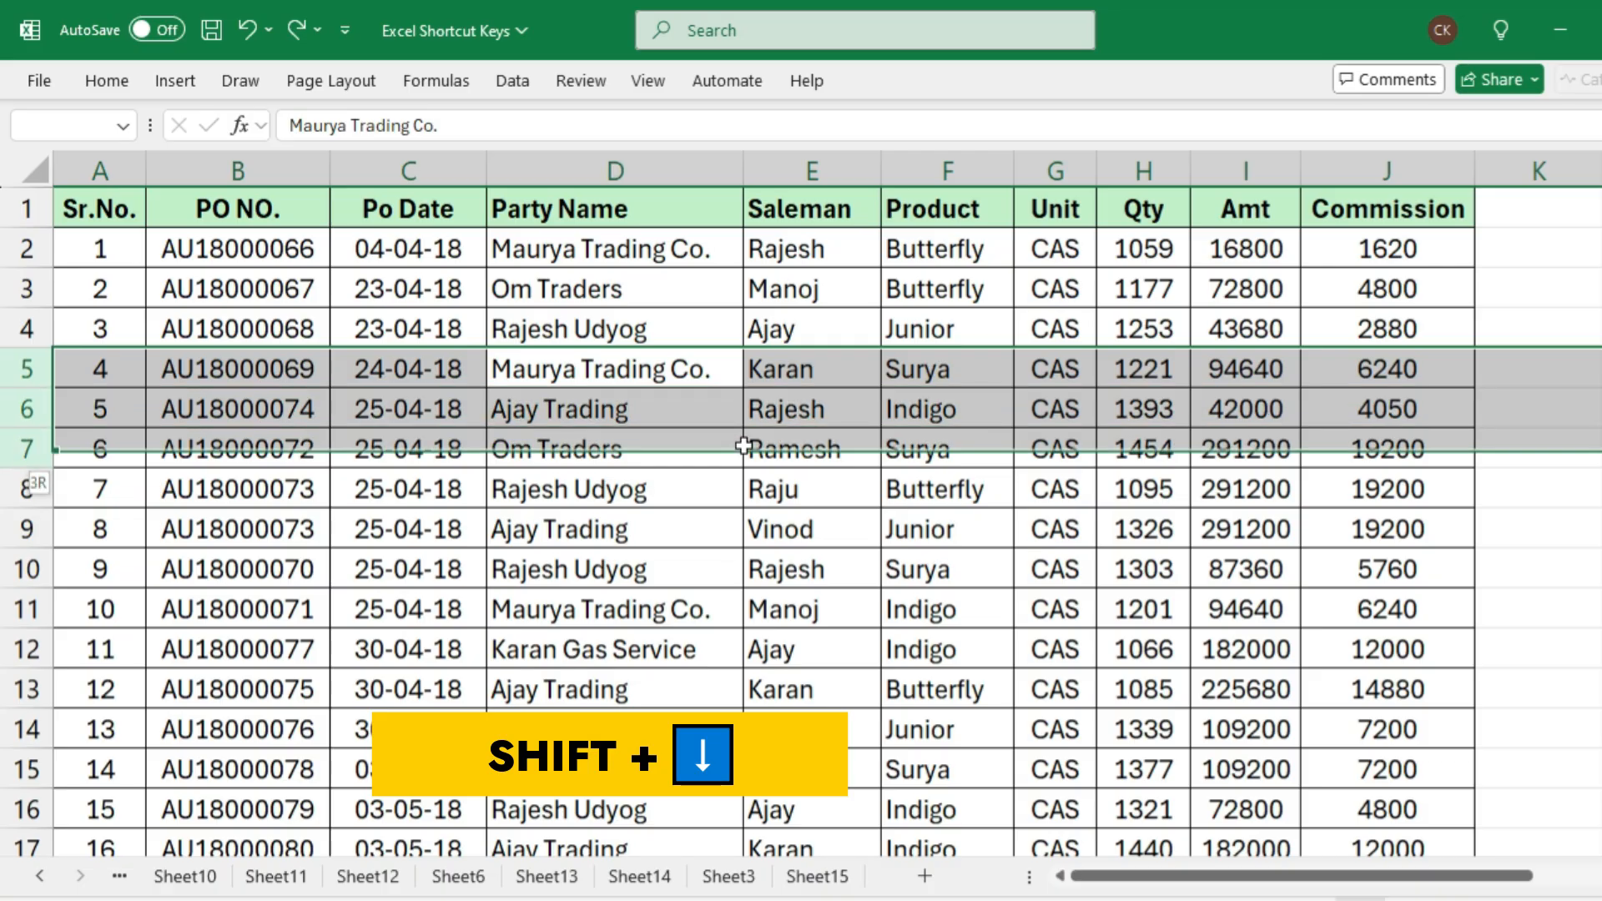
pyautogui.hotkey('shift', 'Down')
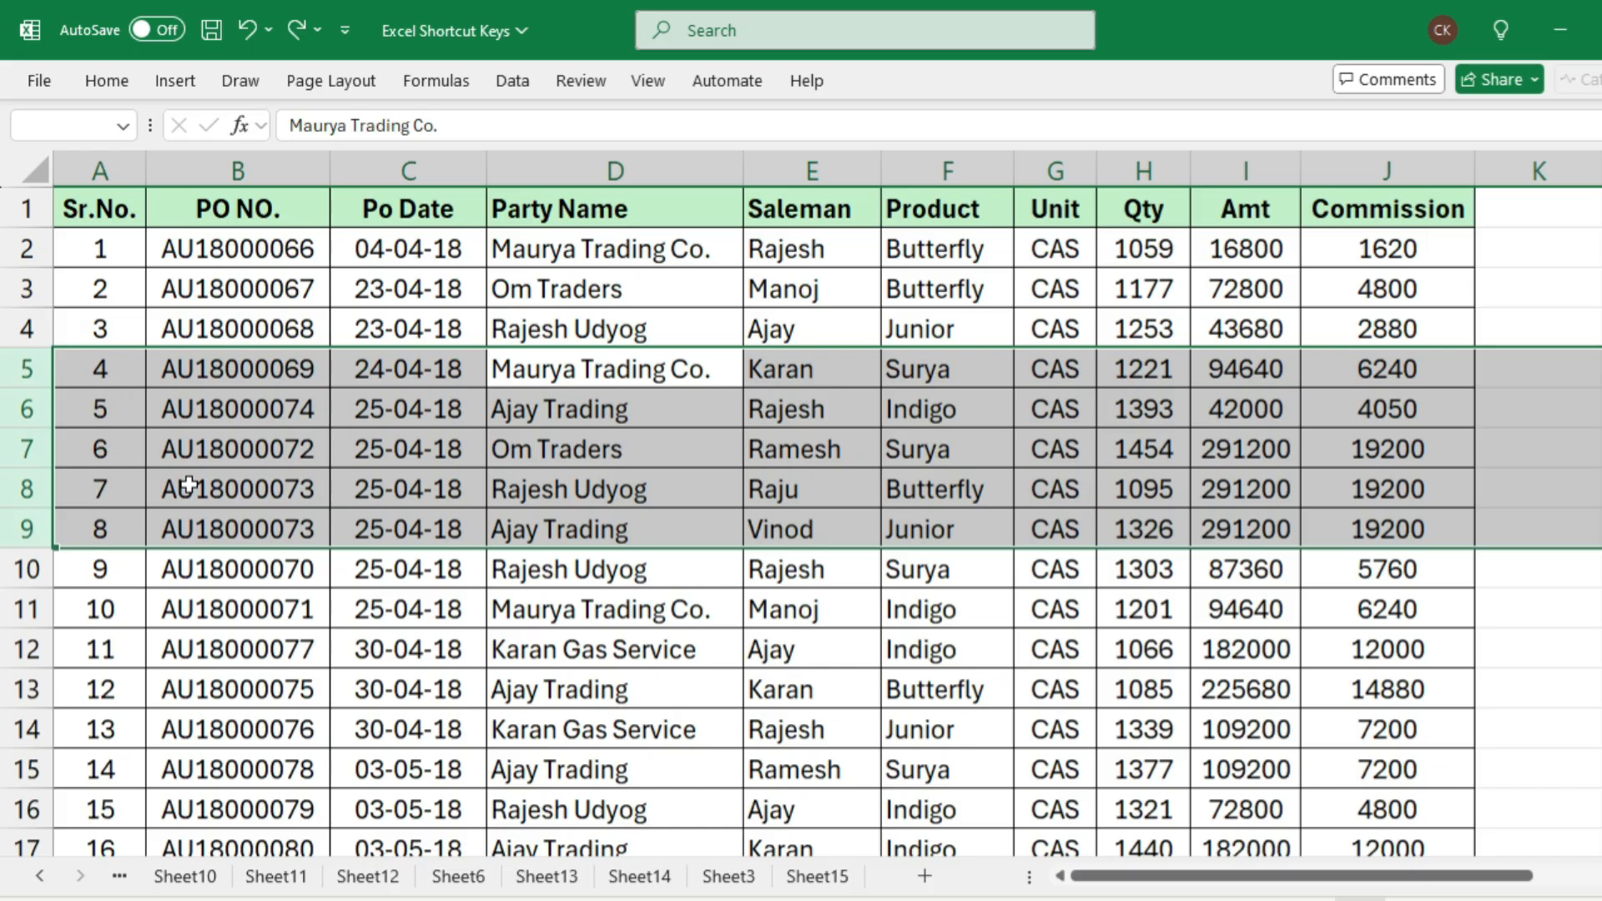
pyautogui.hotkey('ctrl', '9')
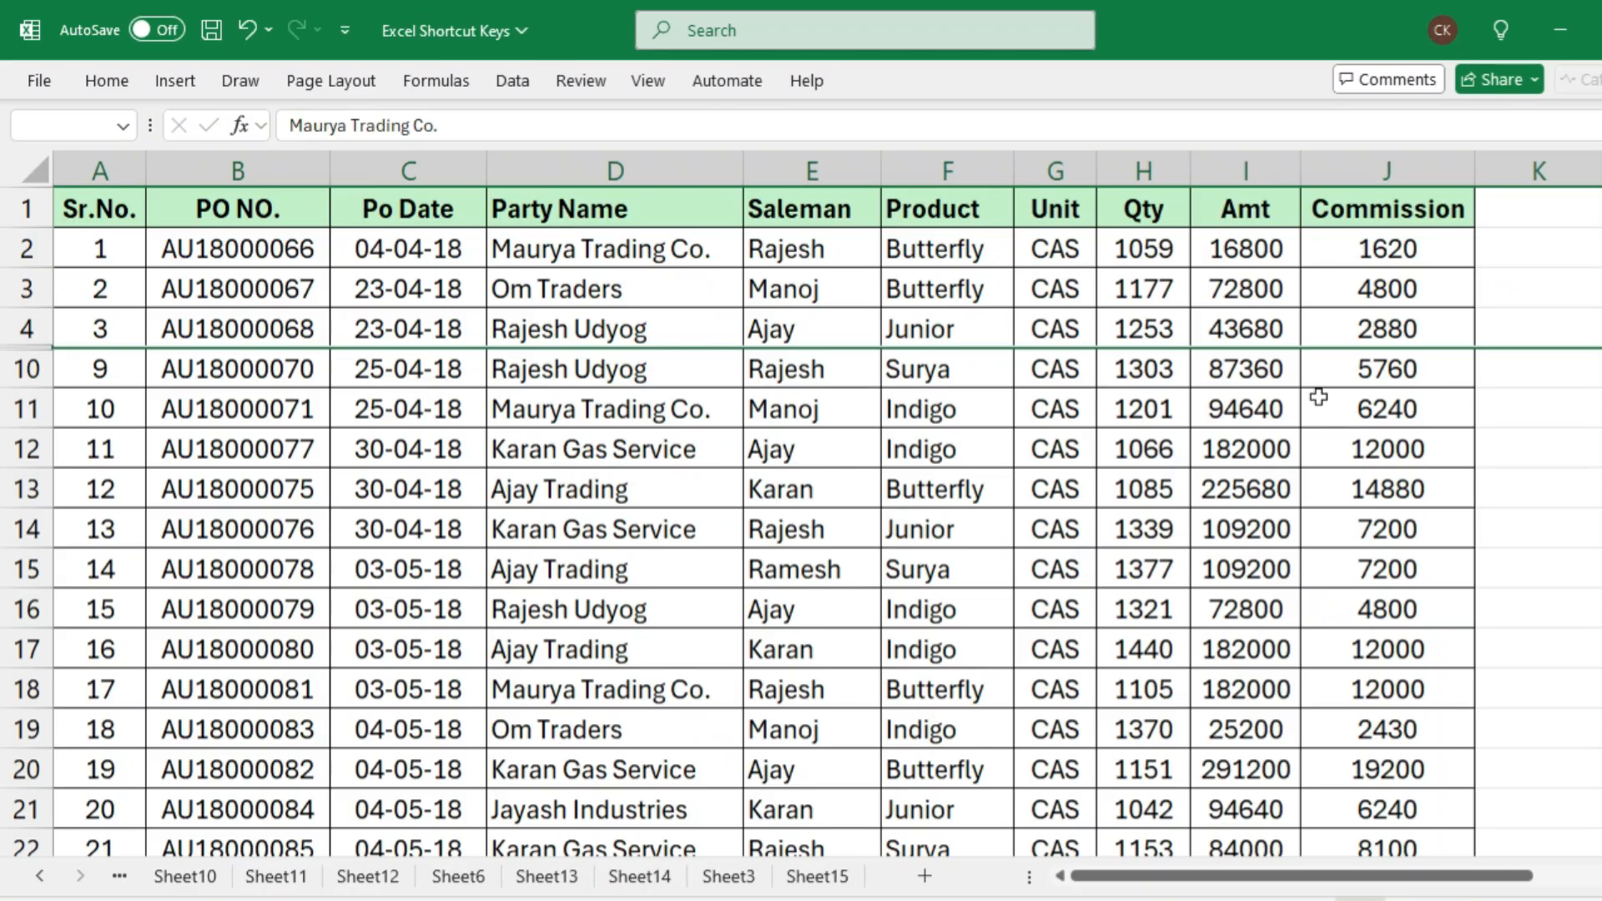
# Unhide rows 5 to 9 by selecting the entire adjacent rows 4 and 10, starting from cell J4
pyautogui.click(1329, 319)
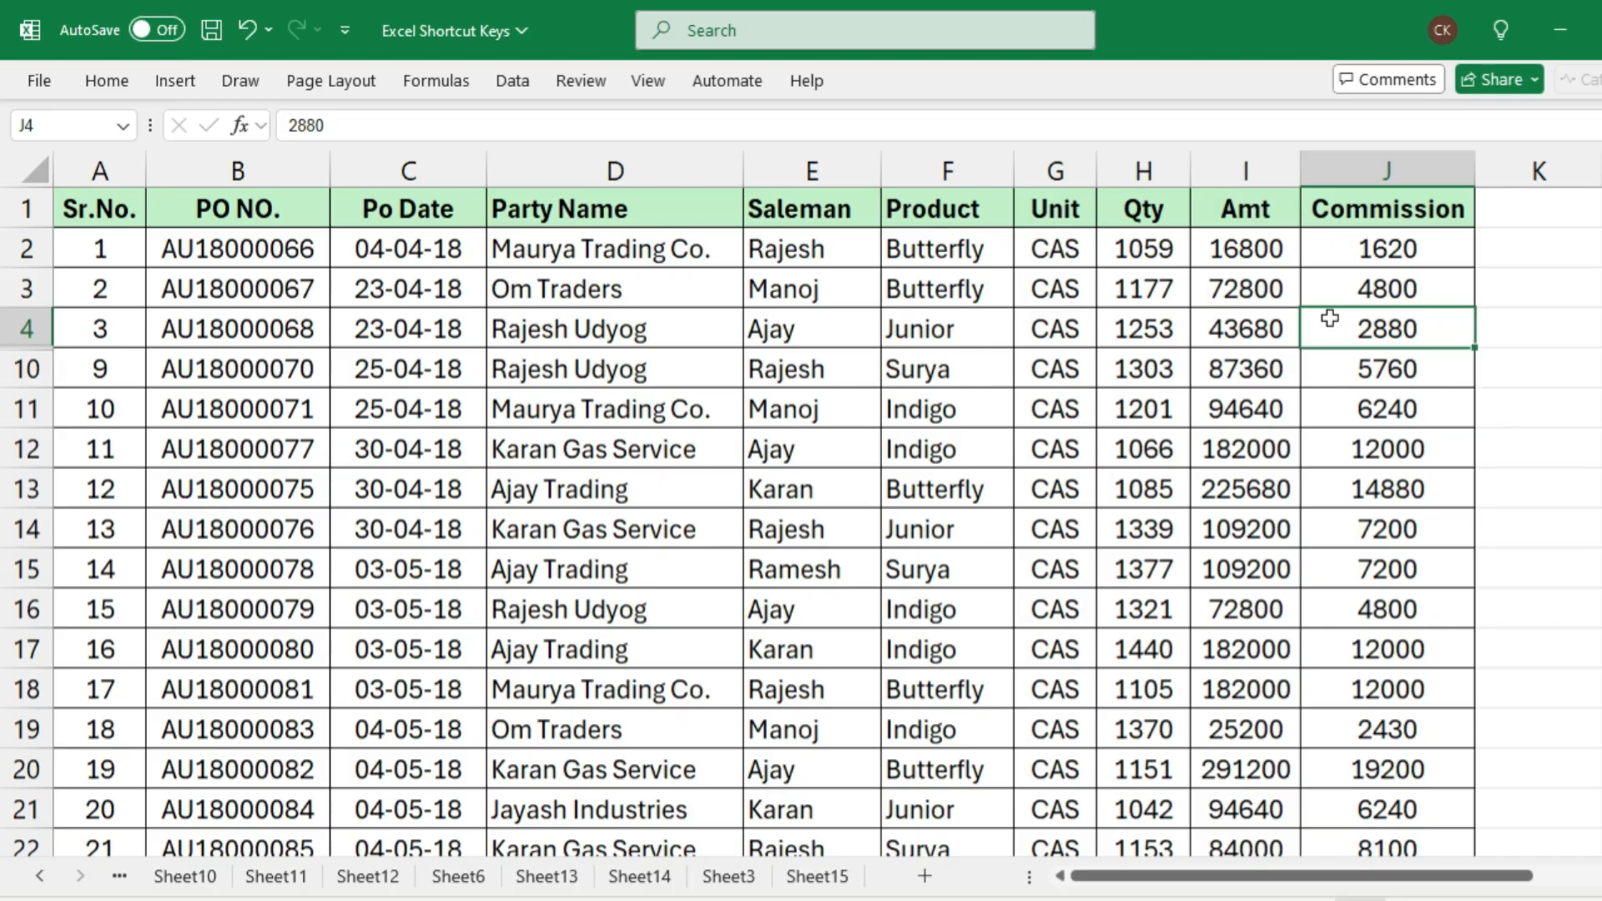
pyautogui.hotkey('shift', 'Down')
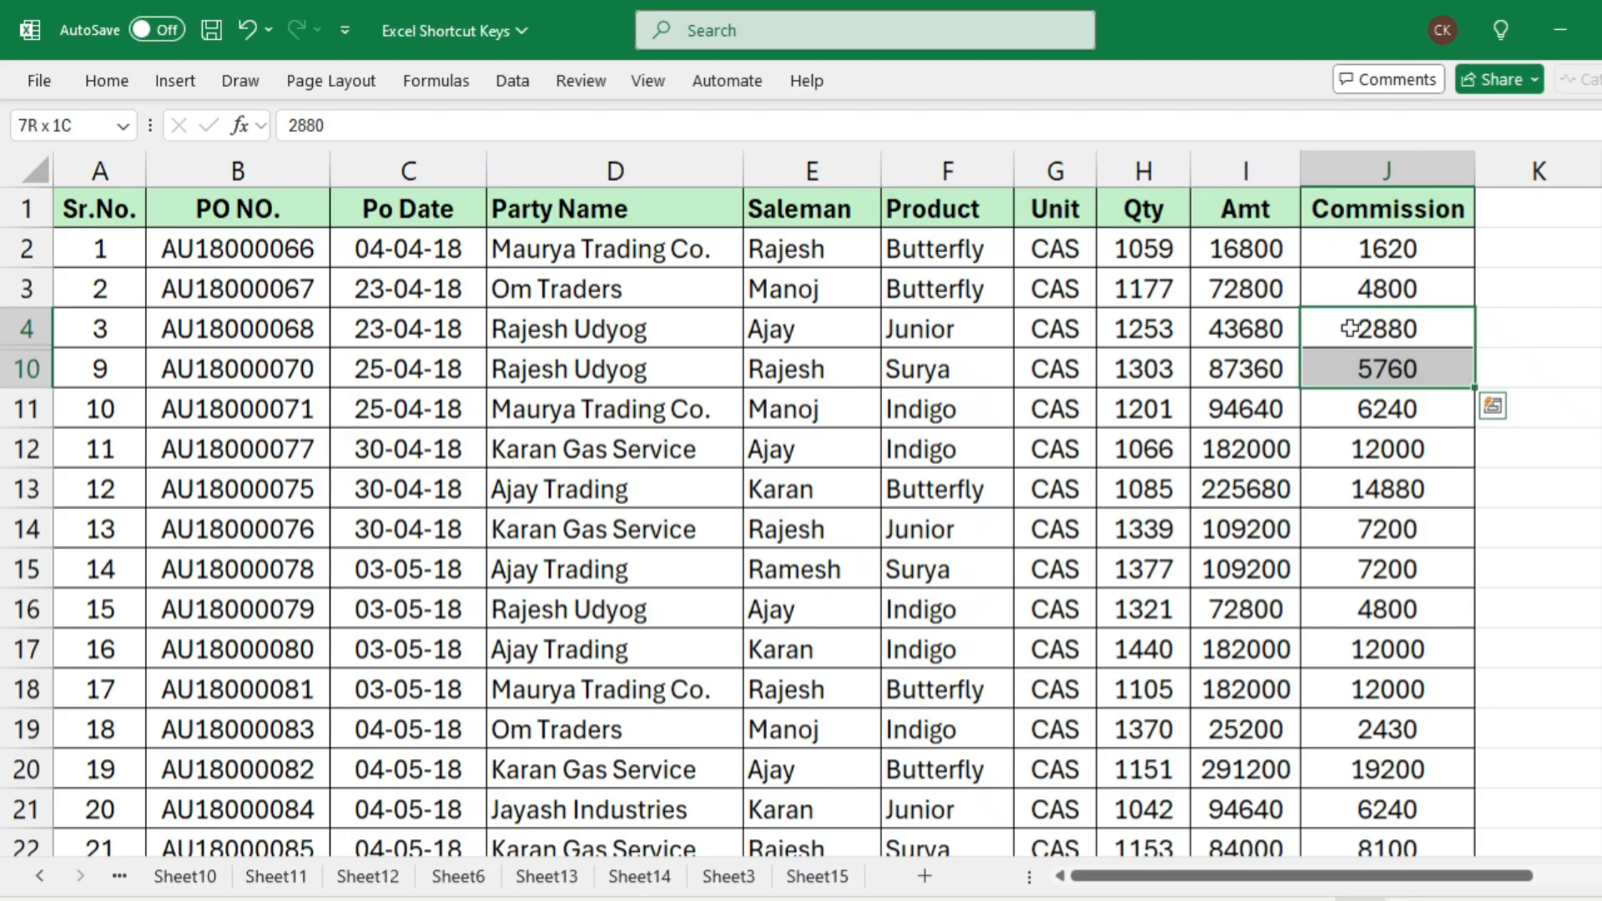
pyautogui.hotkey('shift', 'space')
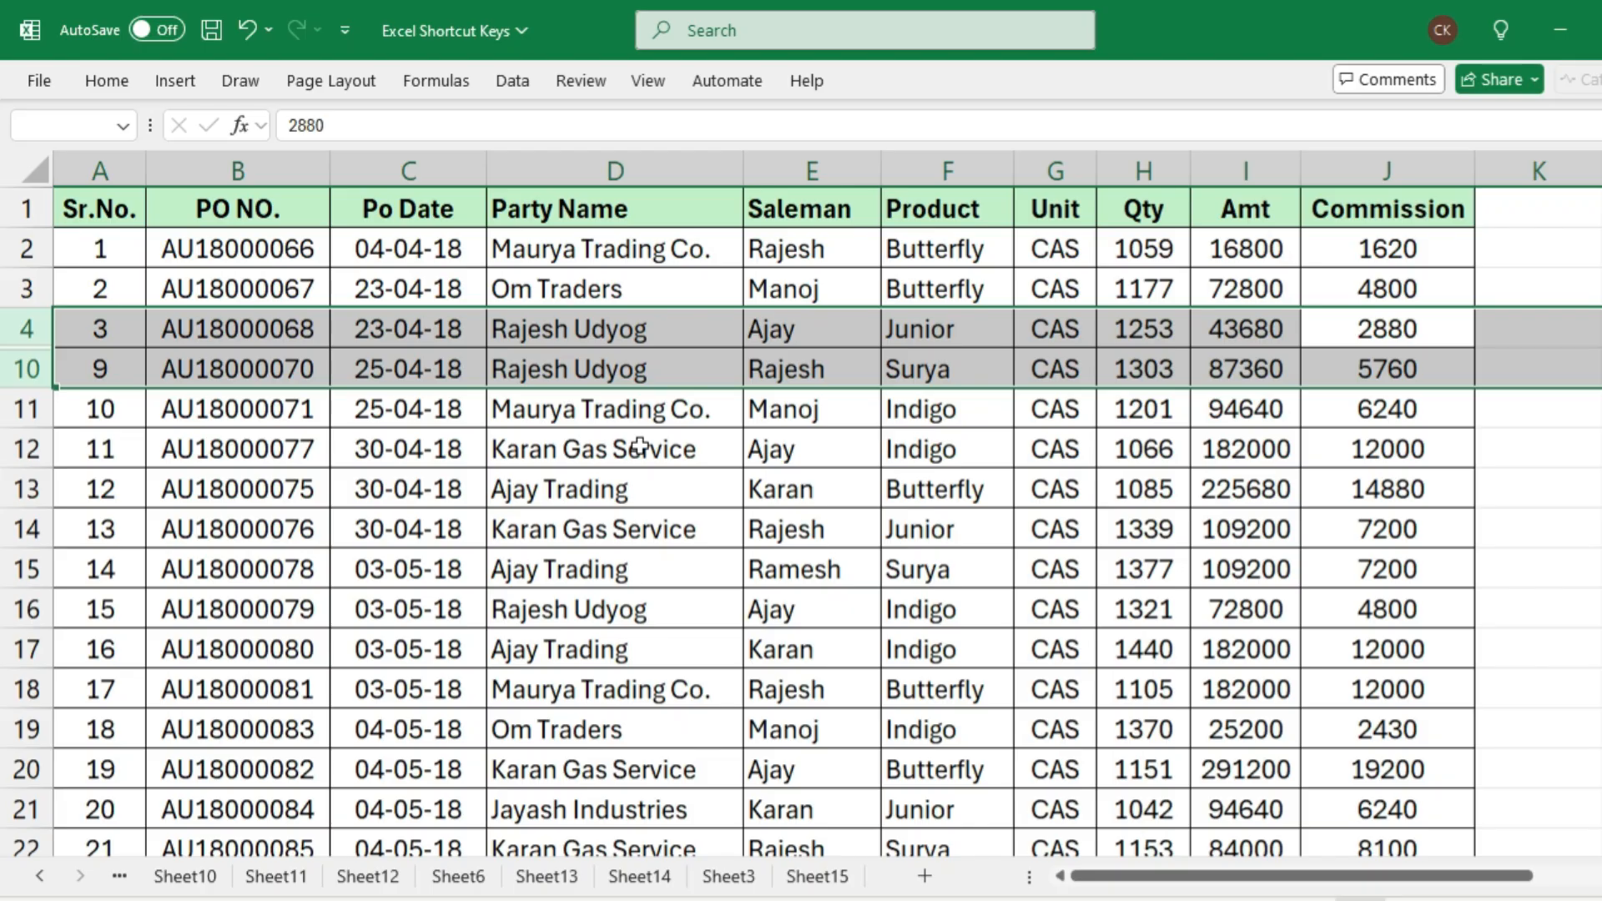
pyautogui.hotkey('ctrl', 'shift', '9')
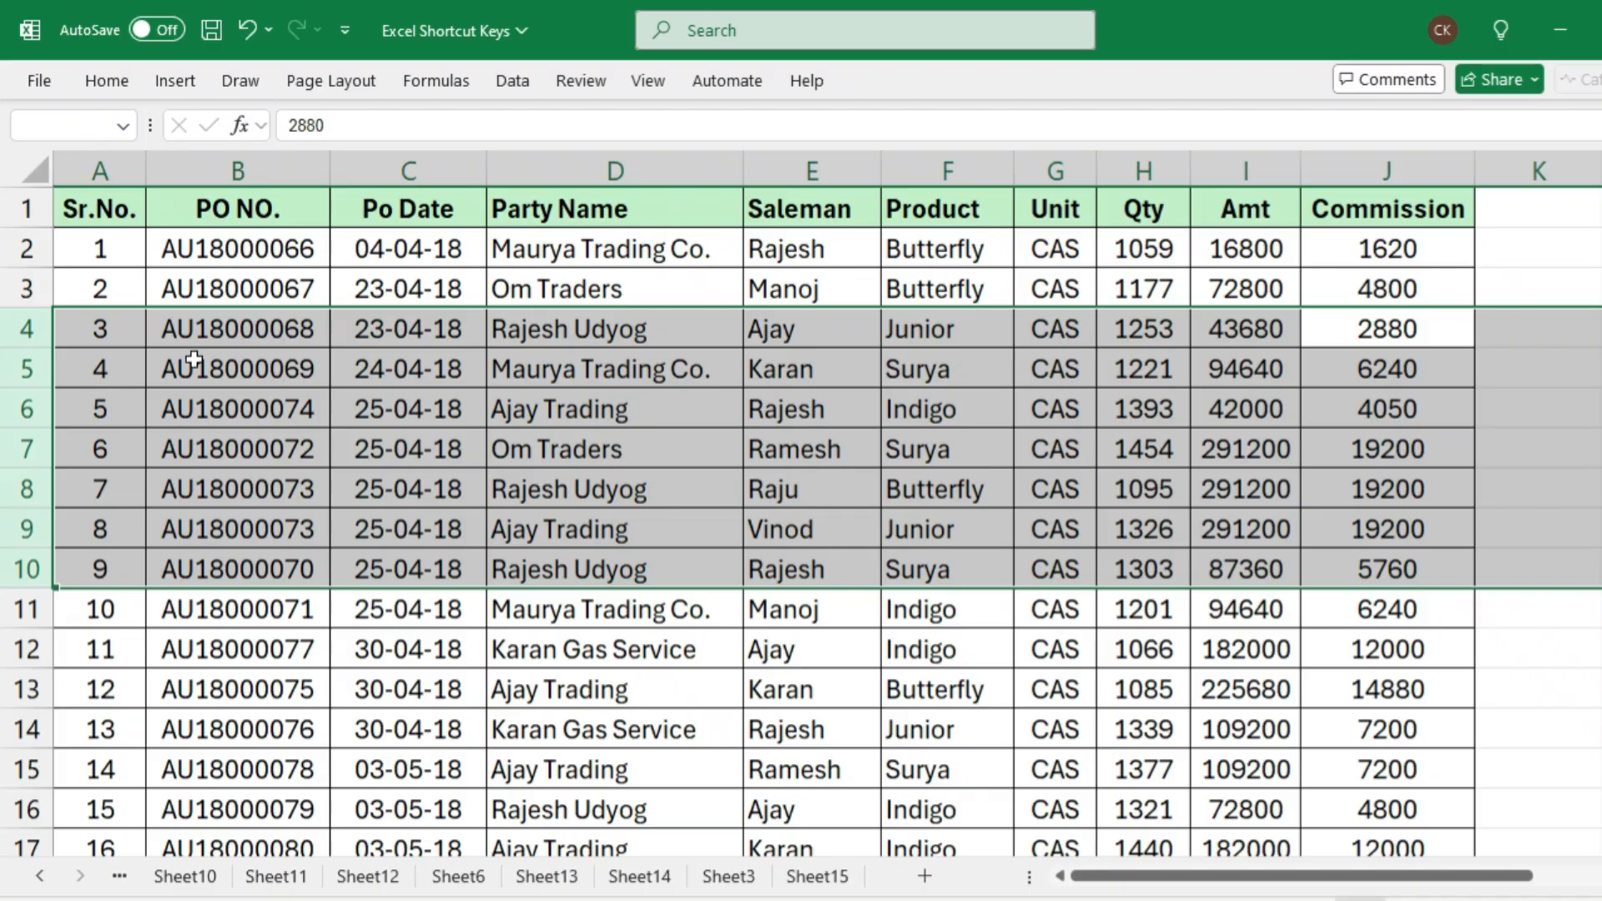
# Select the entire Party Name column starting from cell D5 and hide it
pyautogui.click(189, 408)
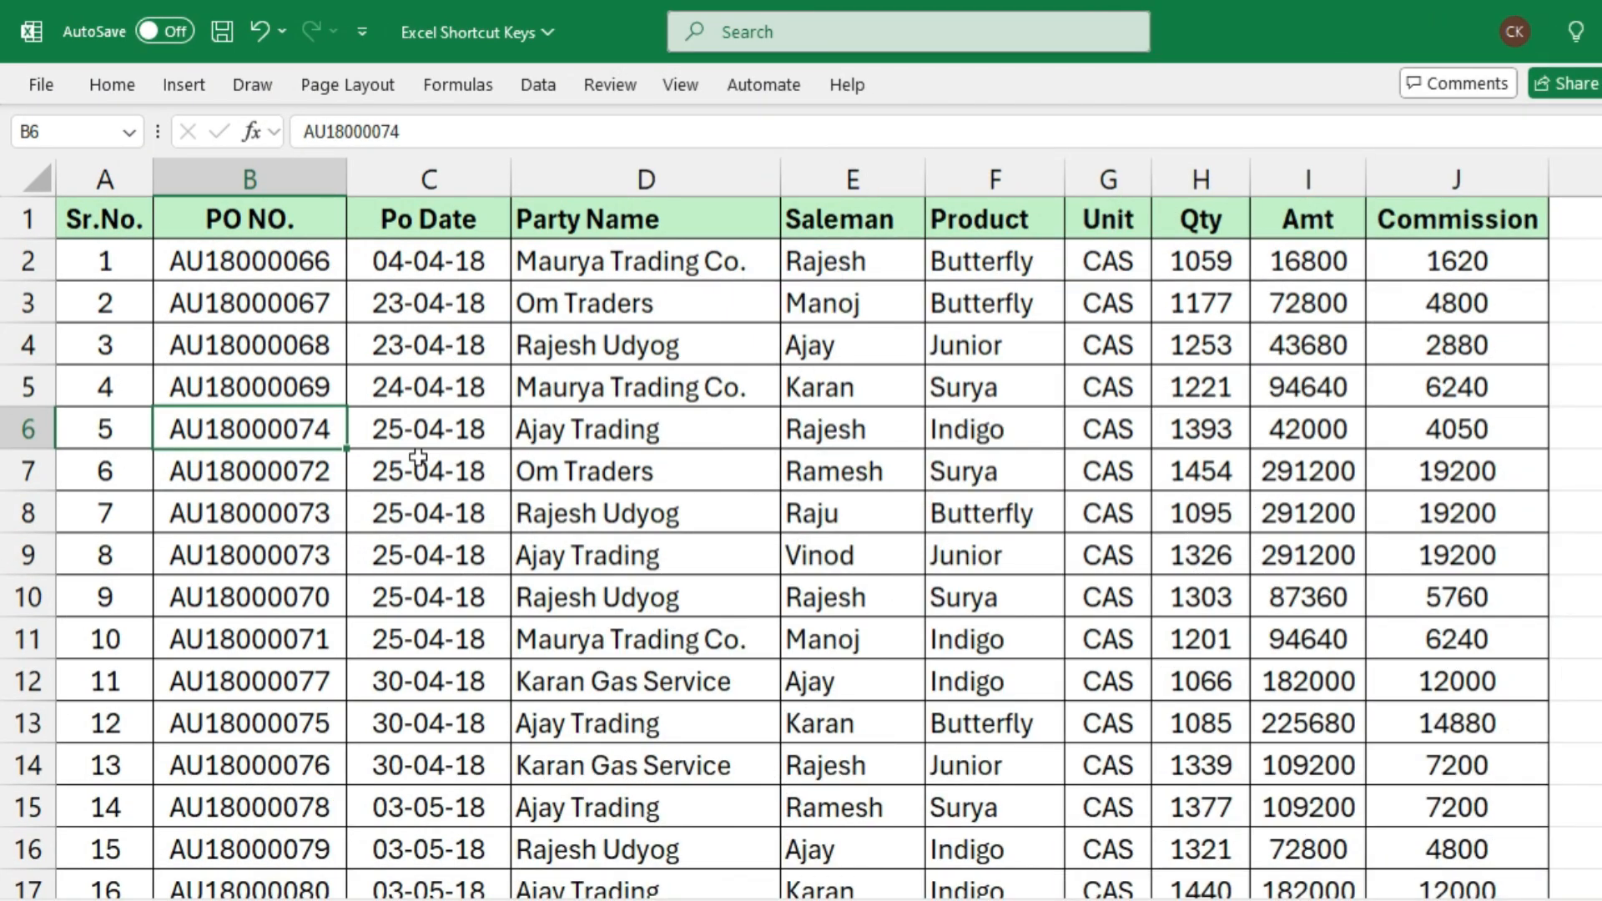
pyautogui.press('Right')
pyautogui.press('Right')
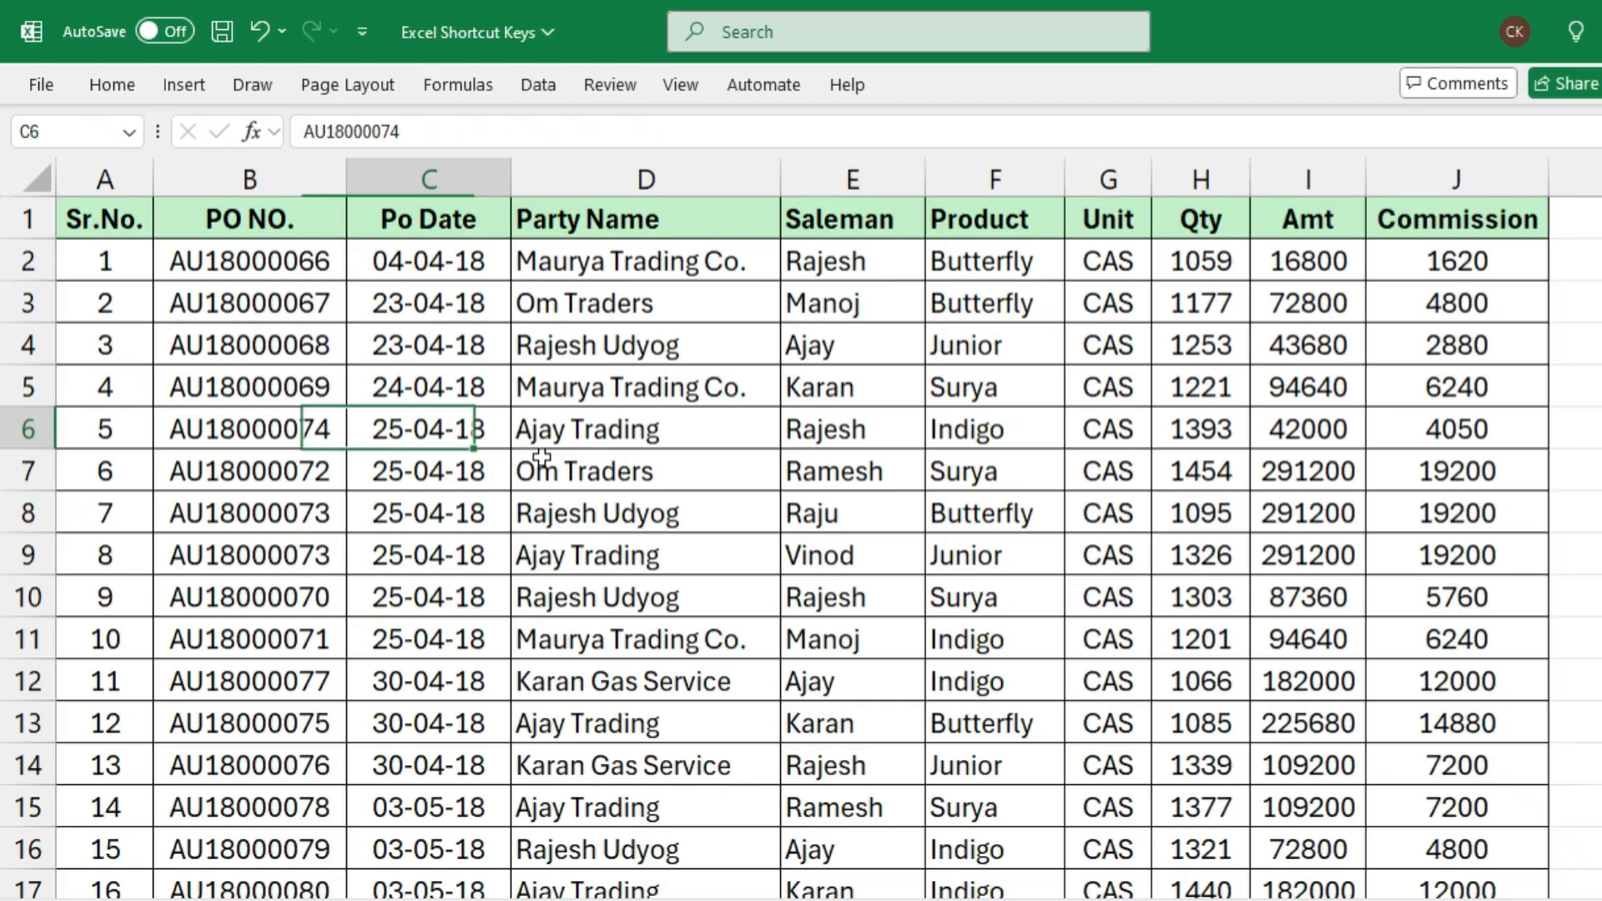
pyautogui.press('Up')
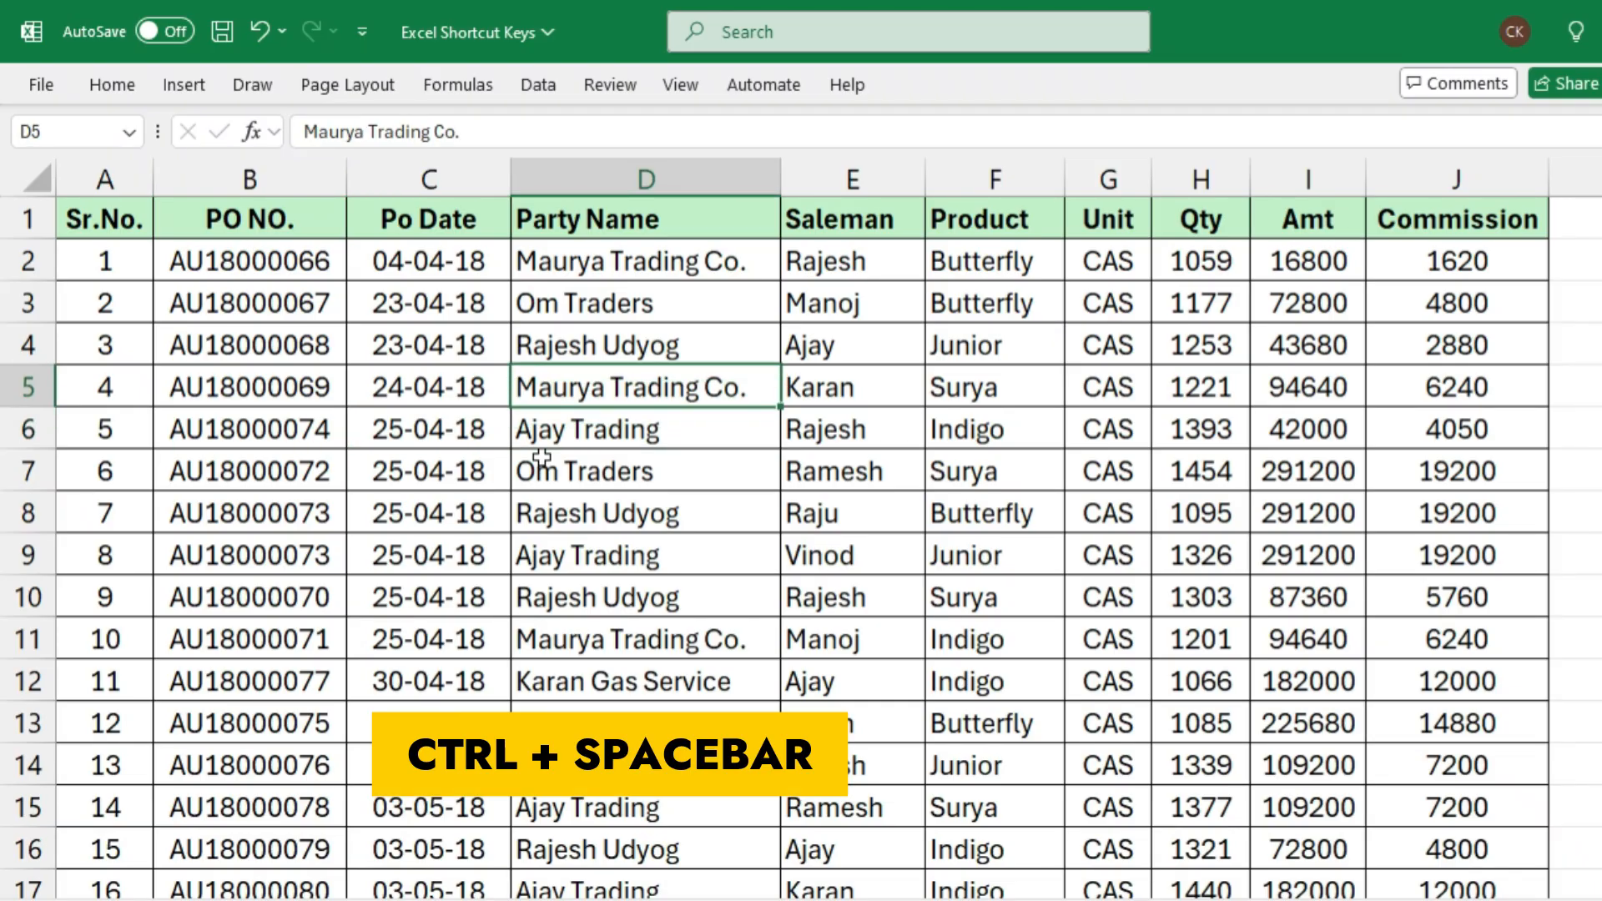
pyautogui.hotkey('ctrl', 'space')
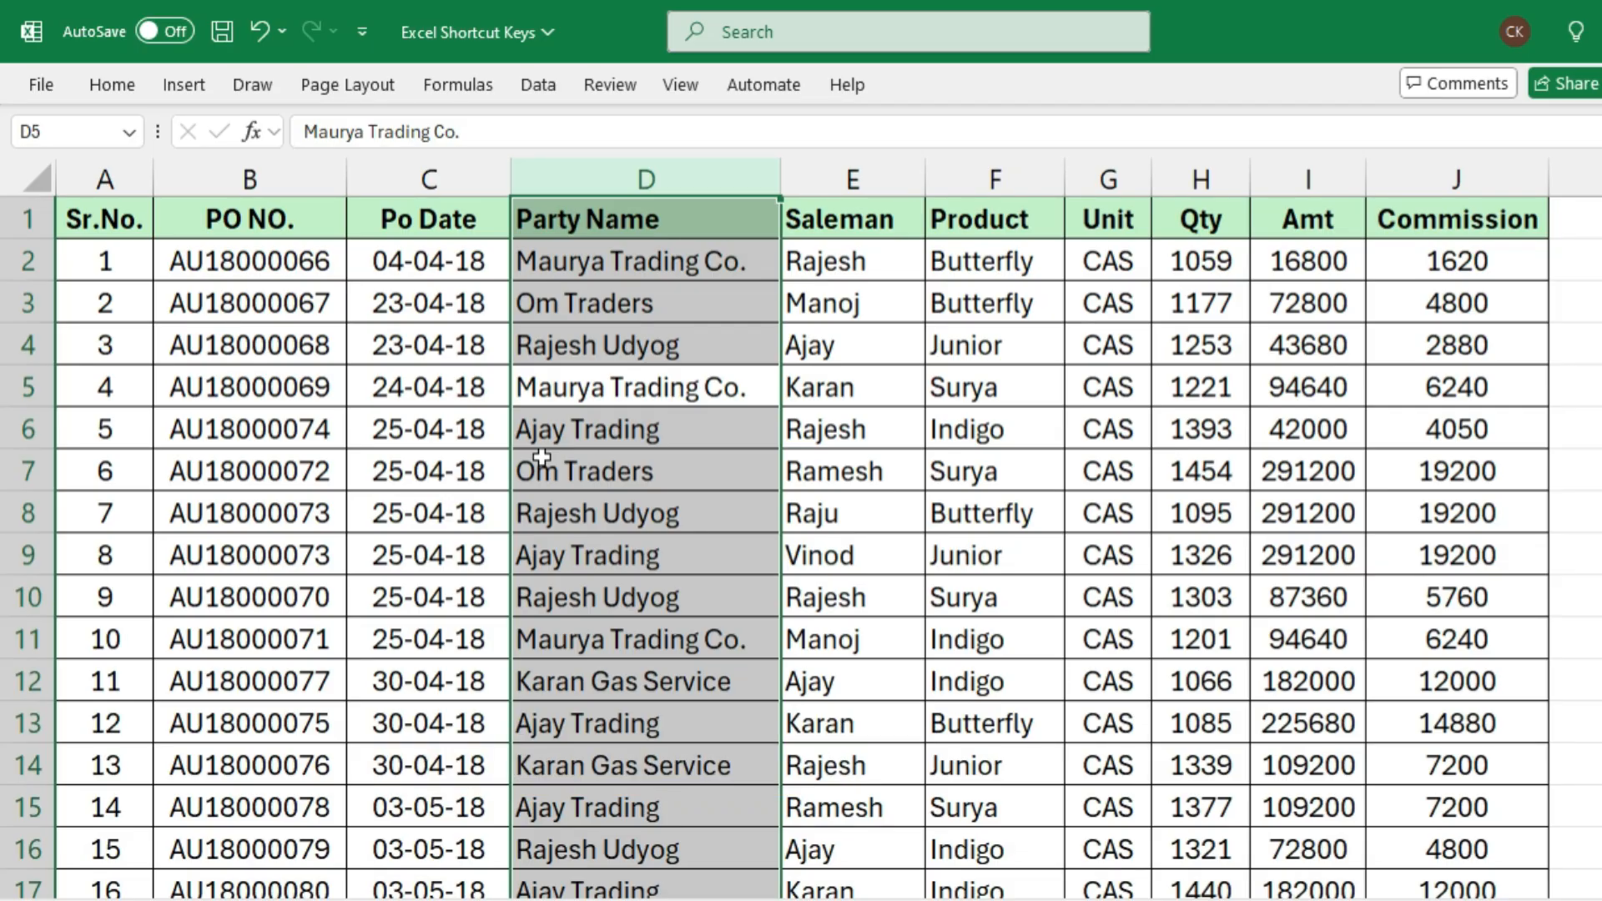
pyautogui.hotkey('ctrl', '0')
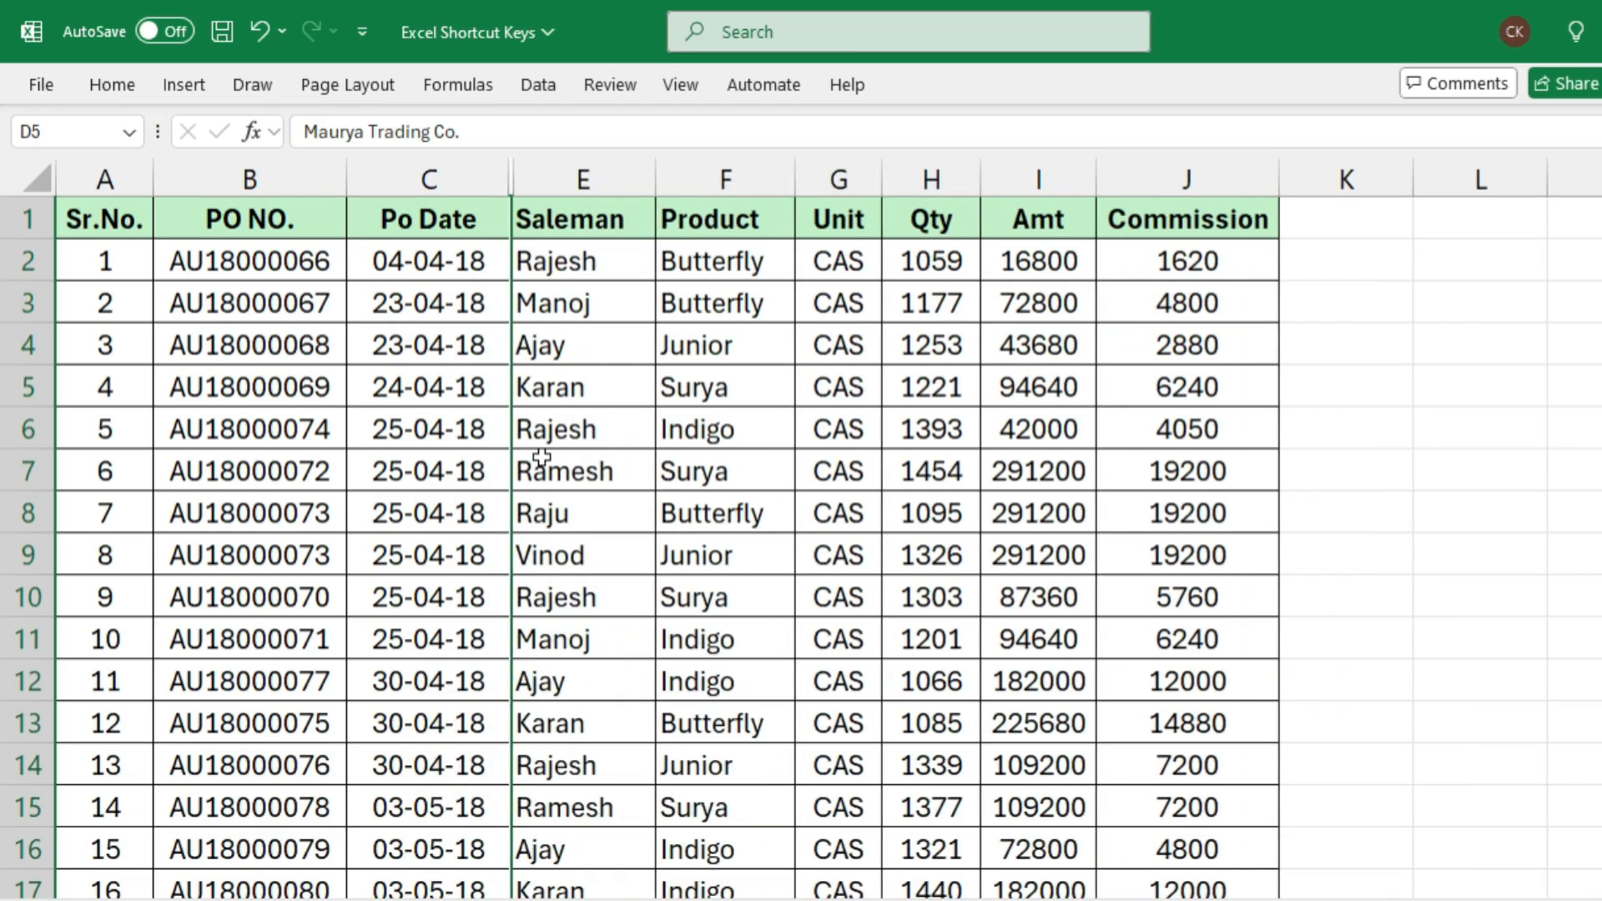
# Select the entire Saleman and Product columns starting from cell E7 and hide them
pyautogui.click(541, 457)
pyautogui.click(582, 178)
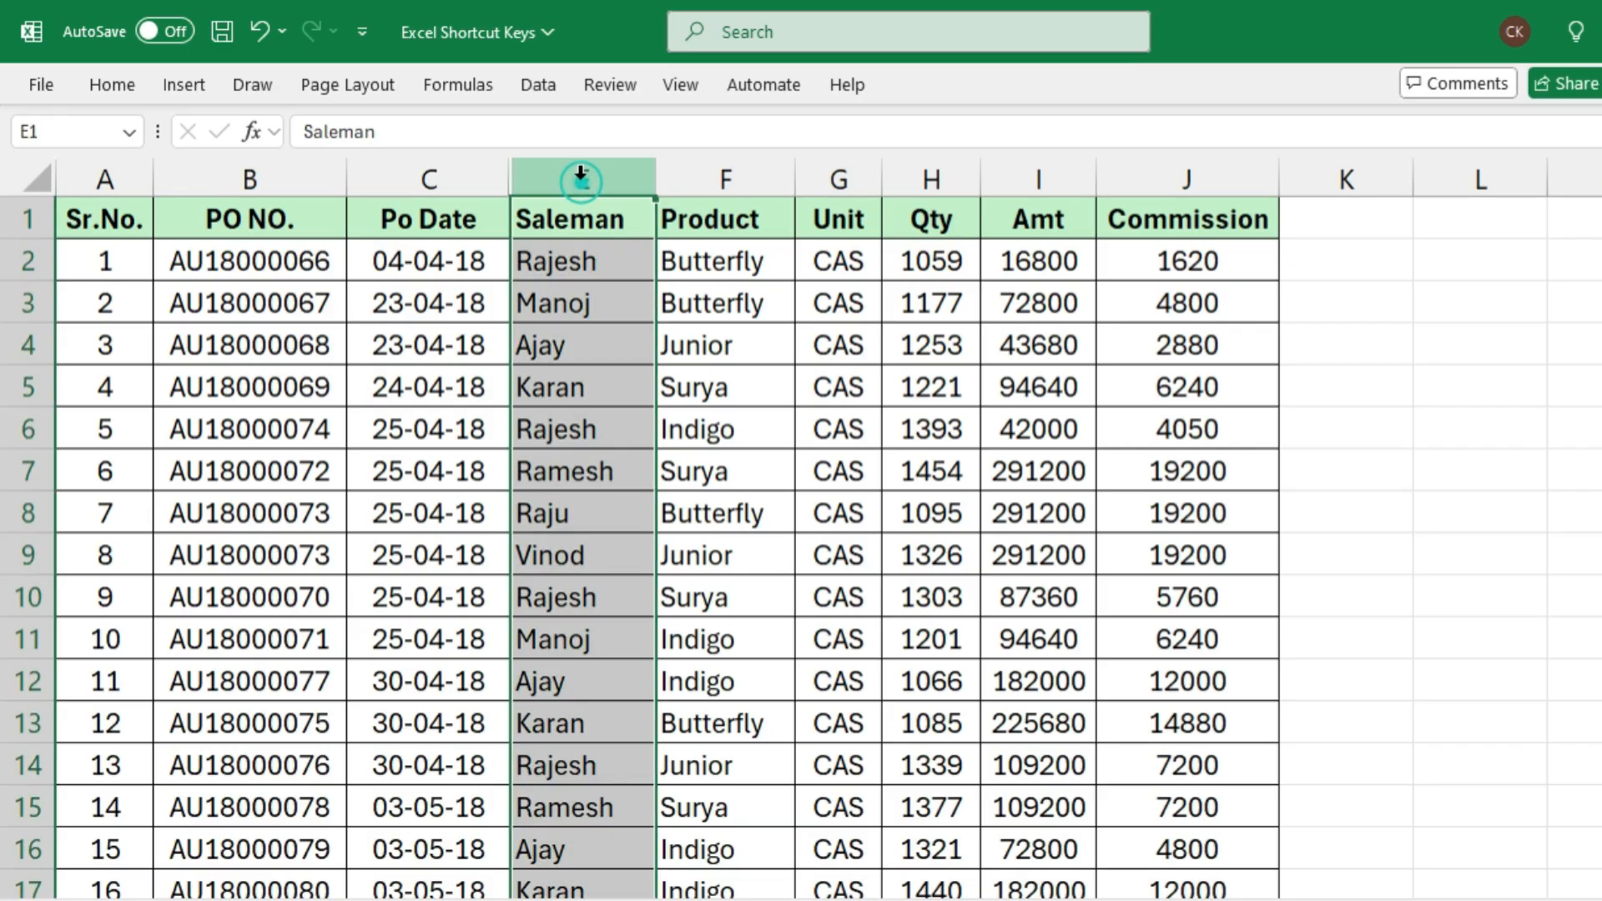
pyautogui.click(705, 178)
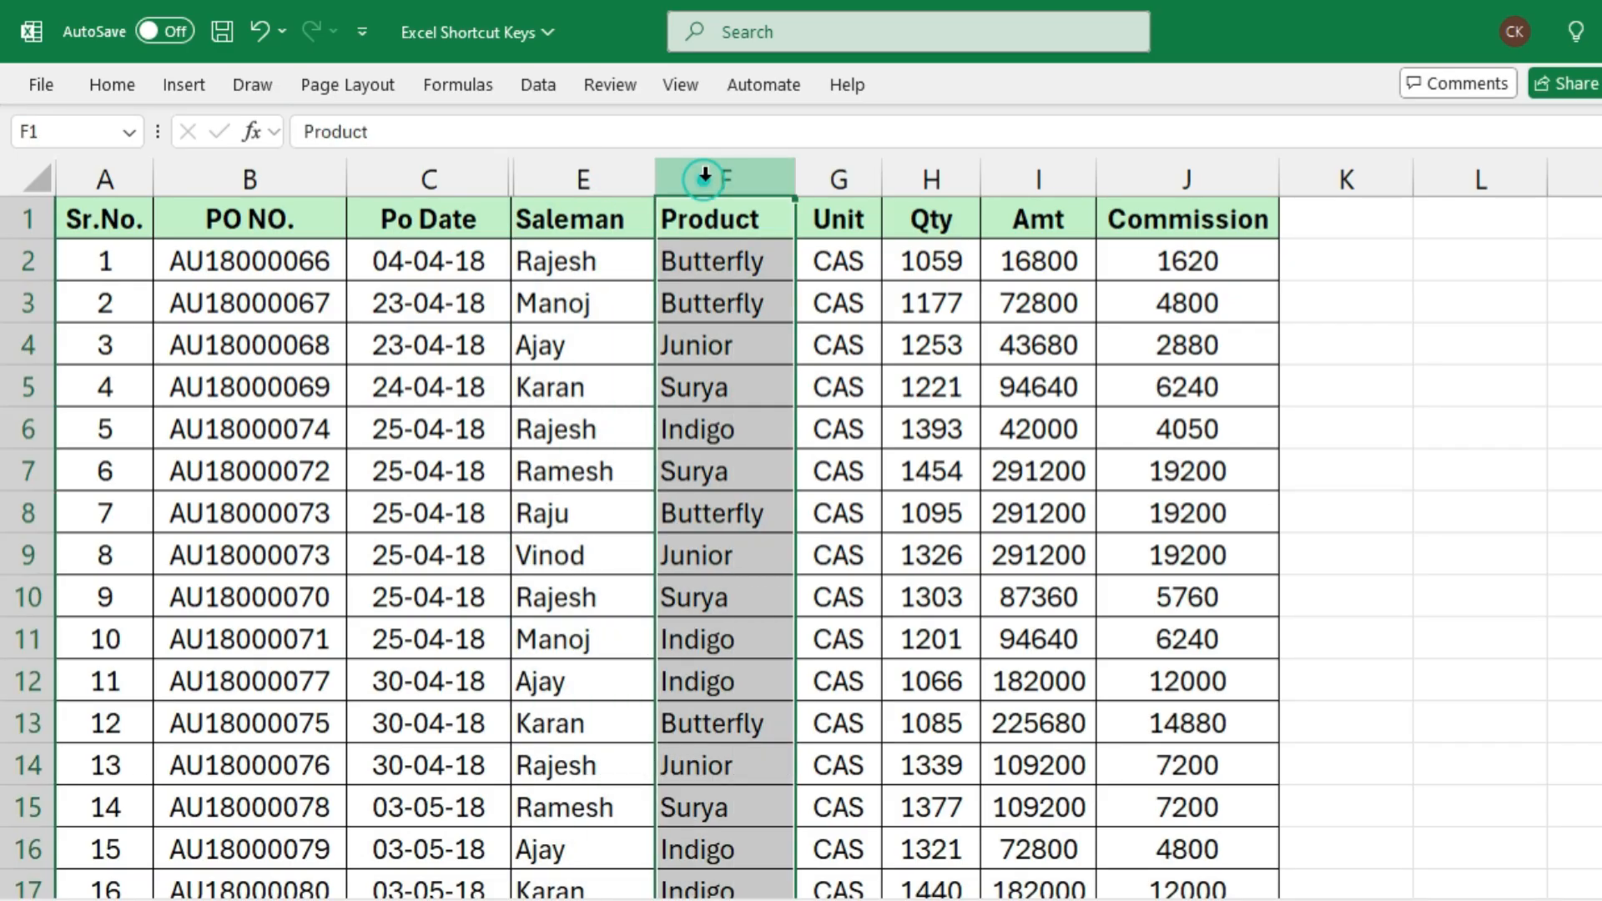
pyautogui.click(585, 457)
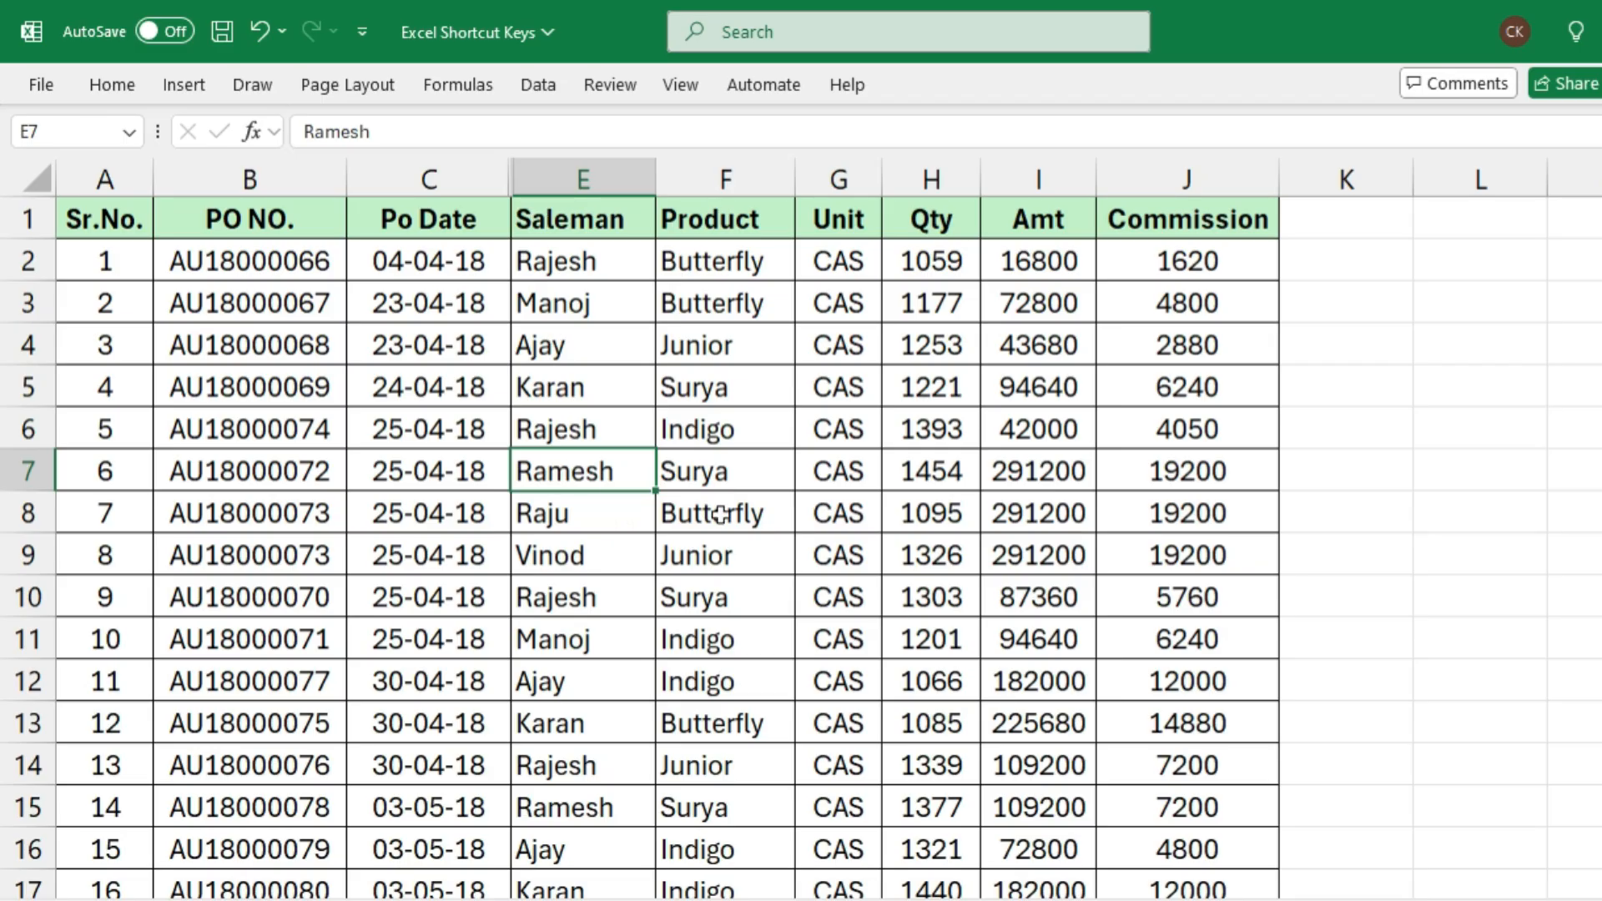
pyautogui.hotkey('shift', 'Right')
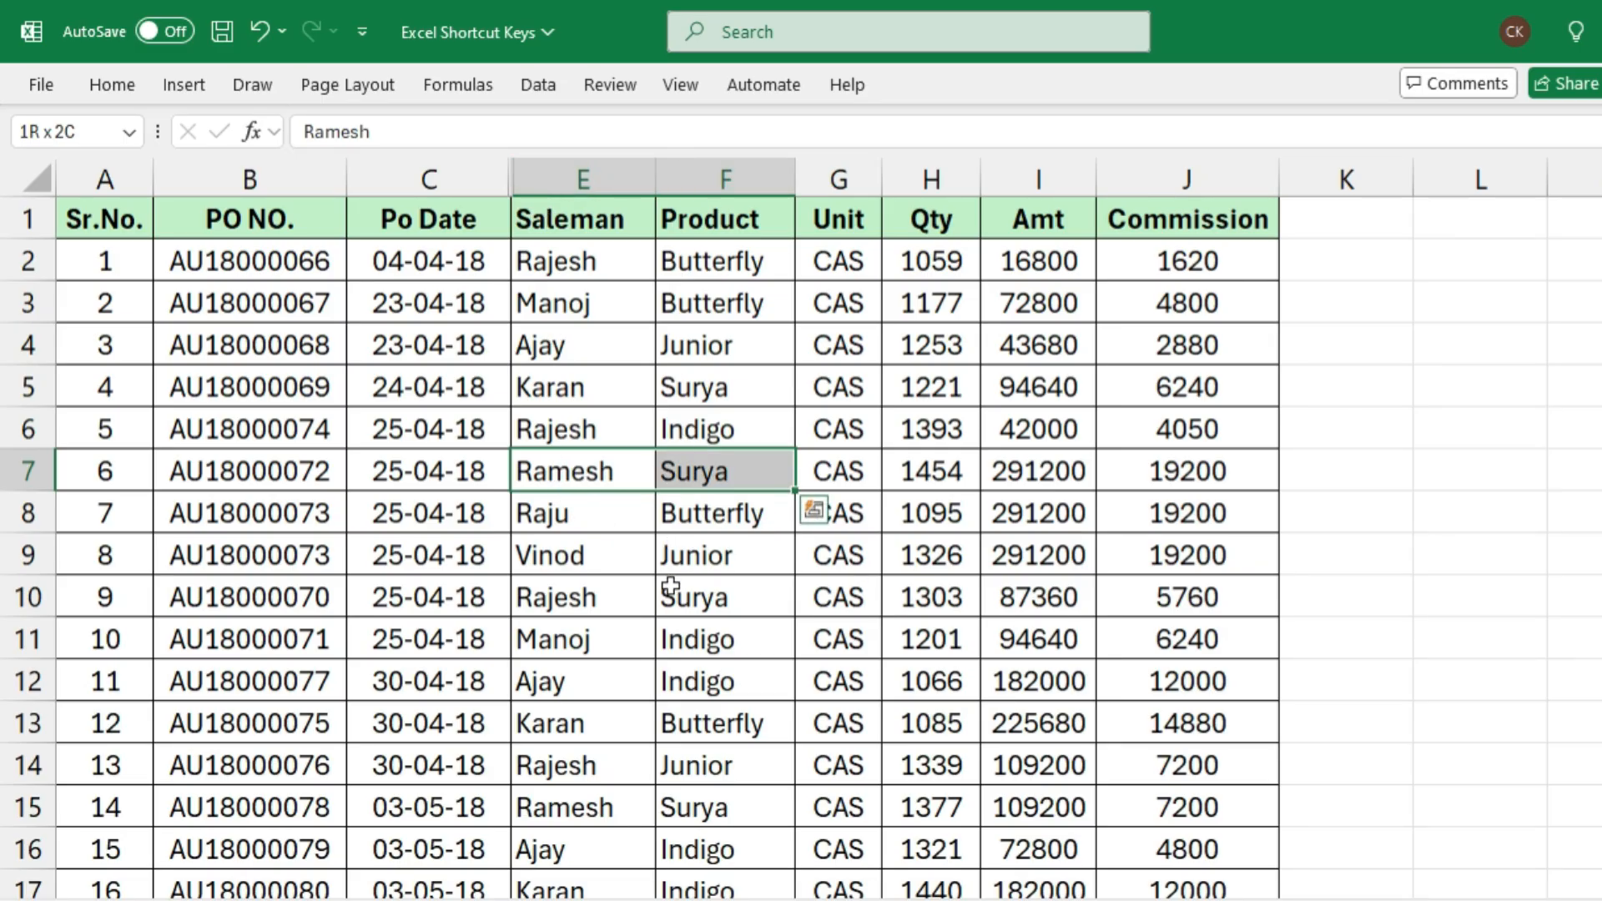
pyautogui.hotkey('ctrl', 'space')
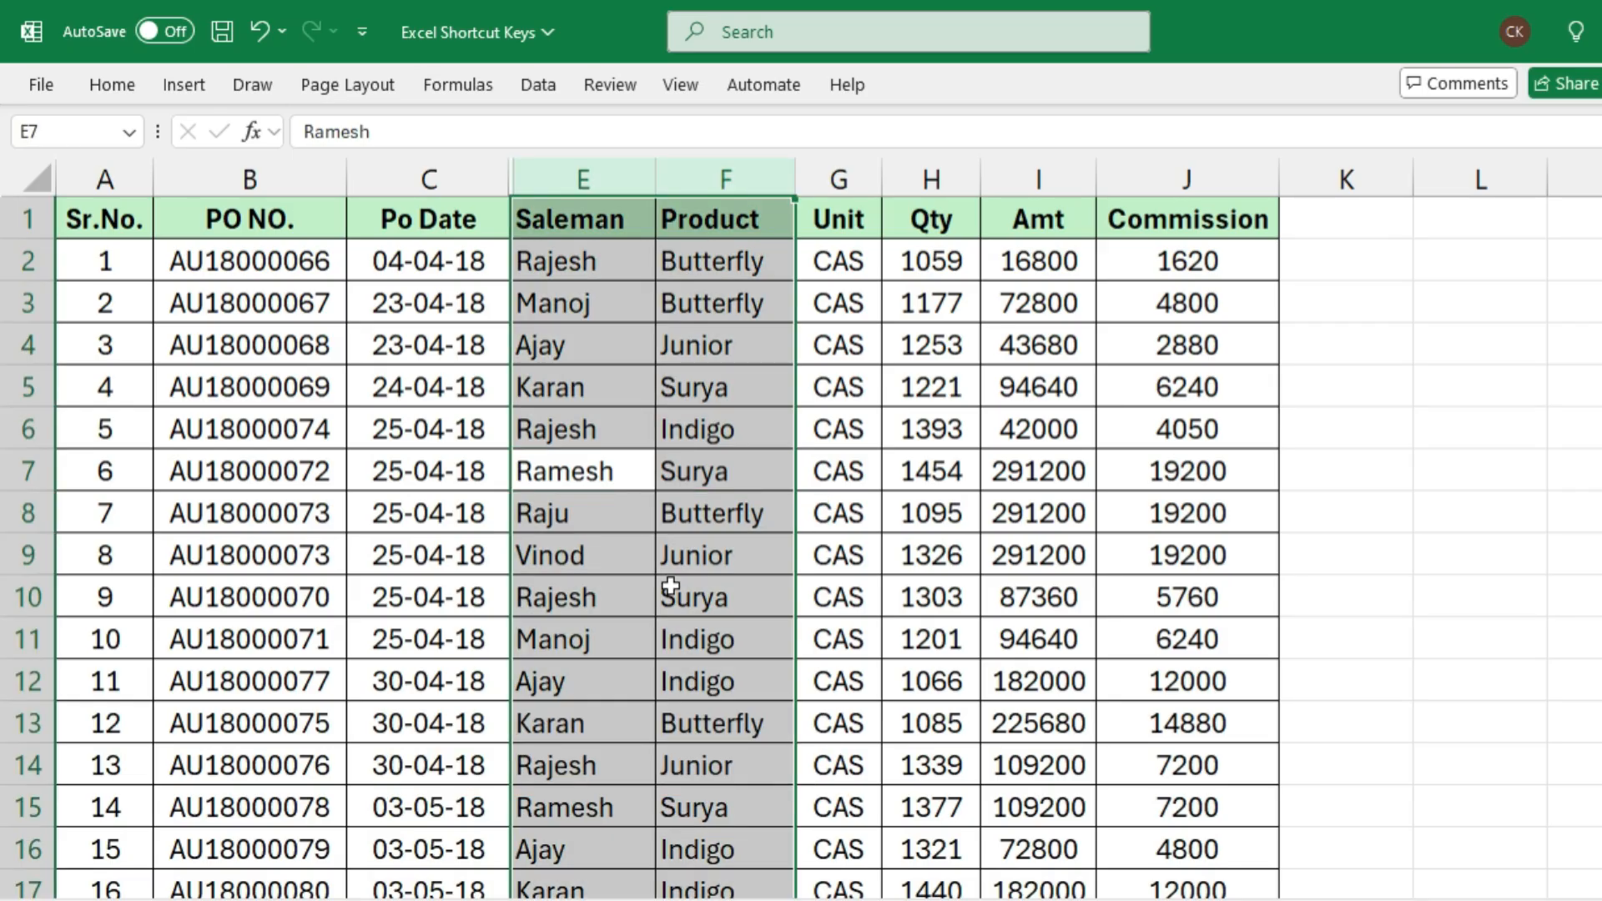
pyautogui.hotkey('ctrl', '0')
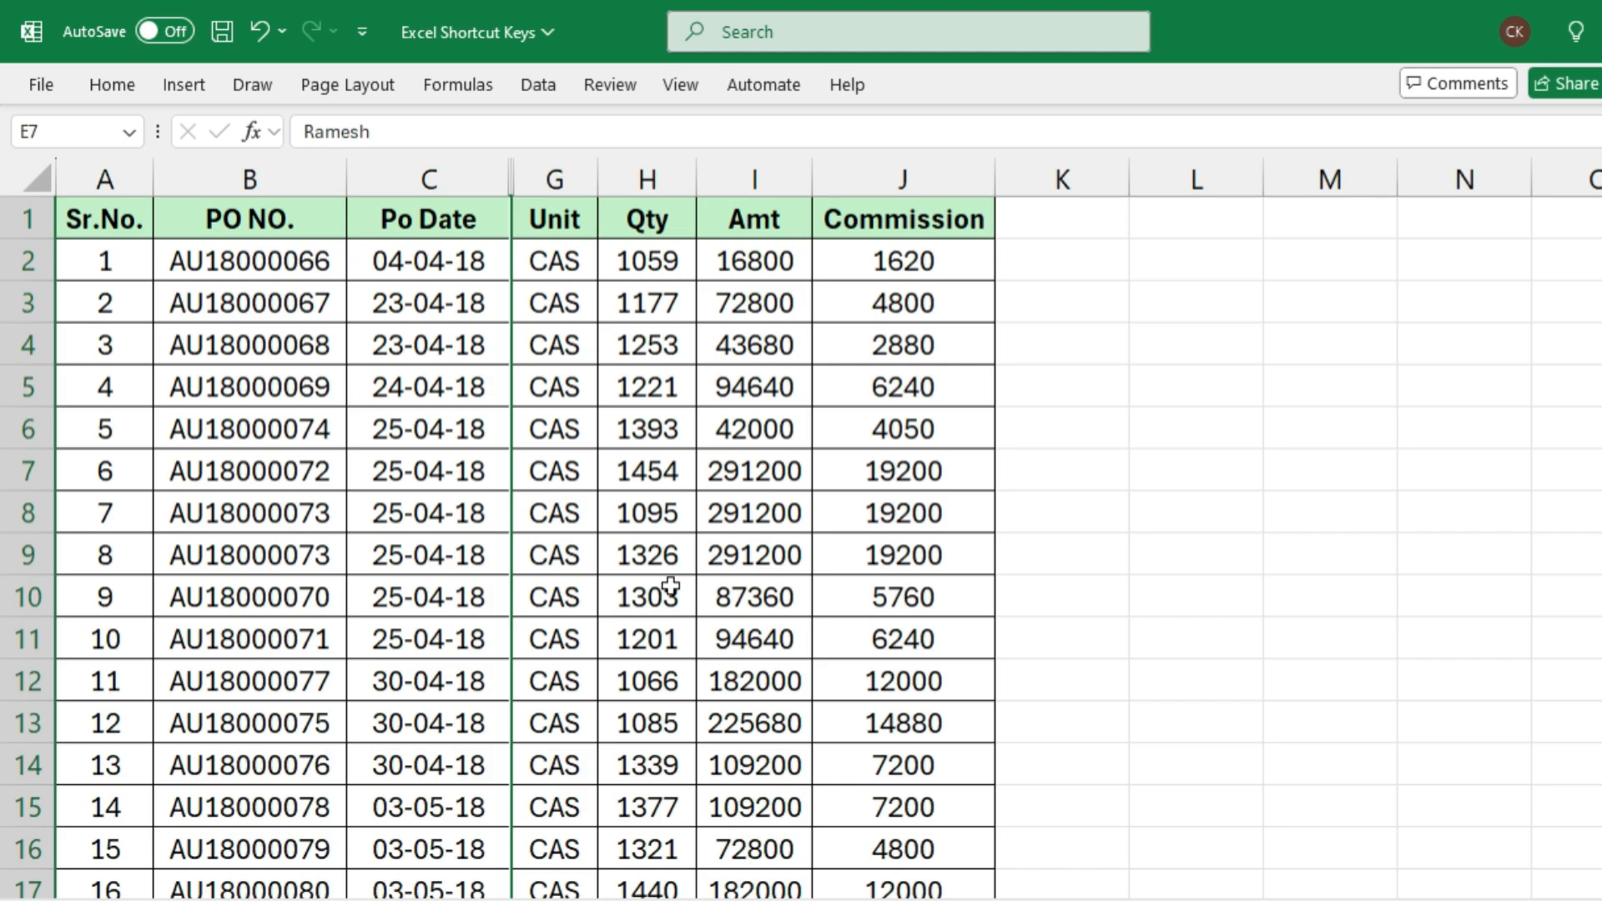
# Unhide columns D to F by selecting the entire adjacent Po Date and Unit columns, starting from cell C9
pyautogui.click(441, 554)
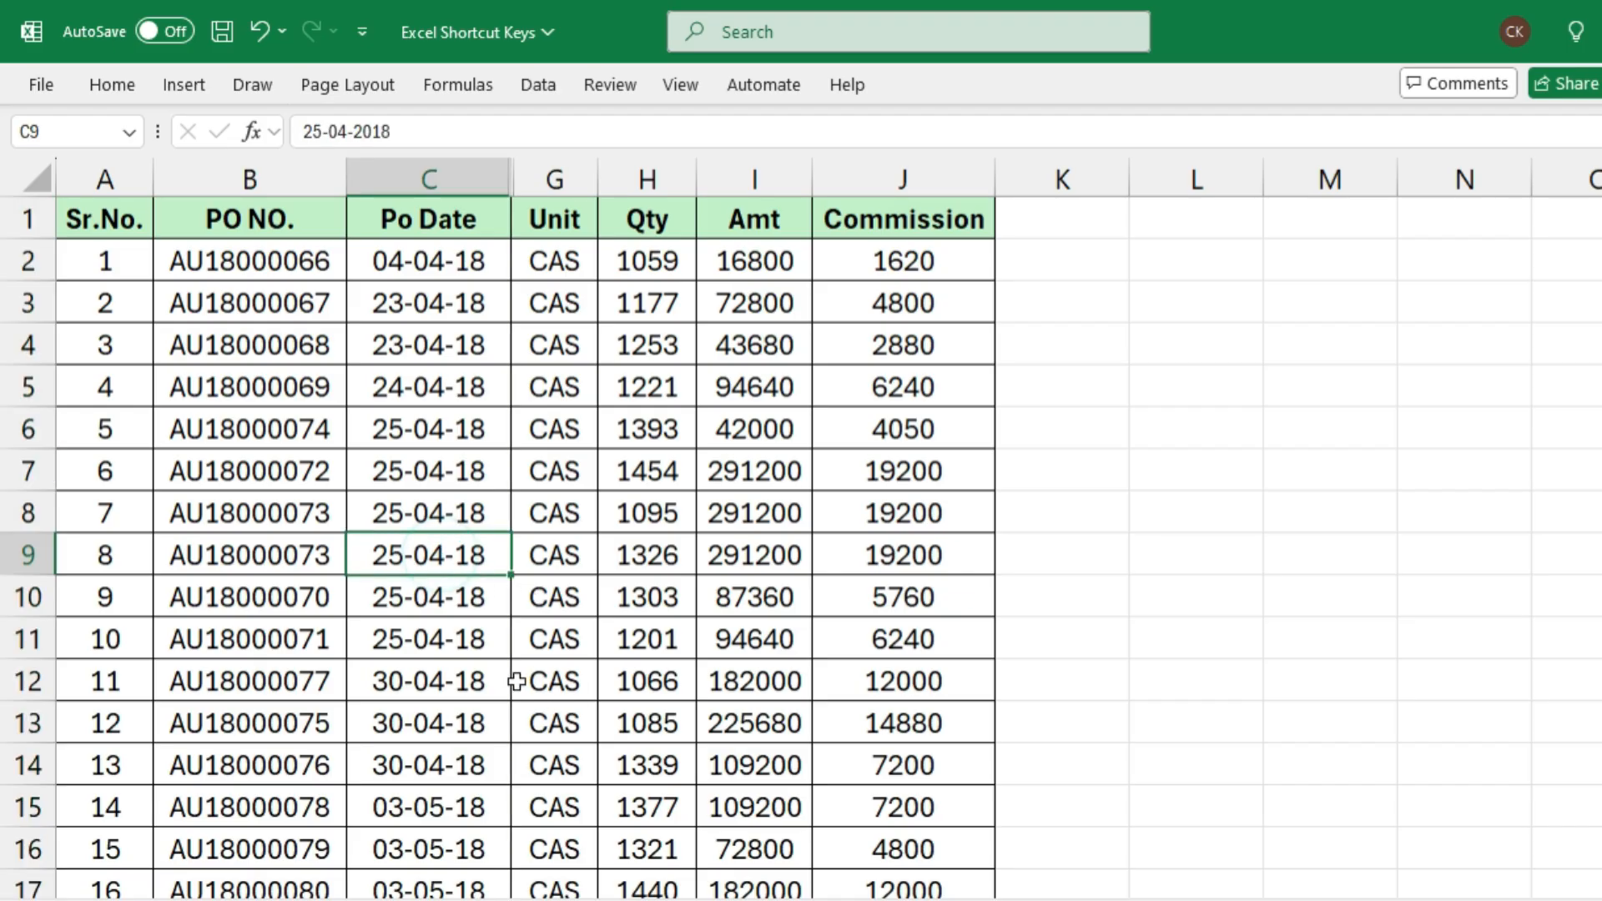
pyautogui.hotkey('shift', 'Right')
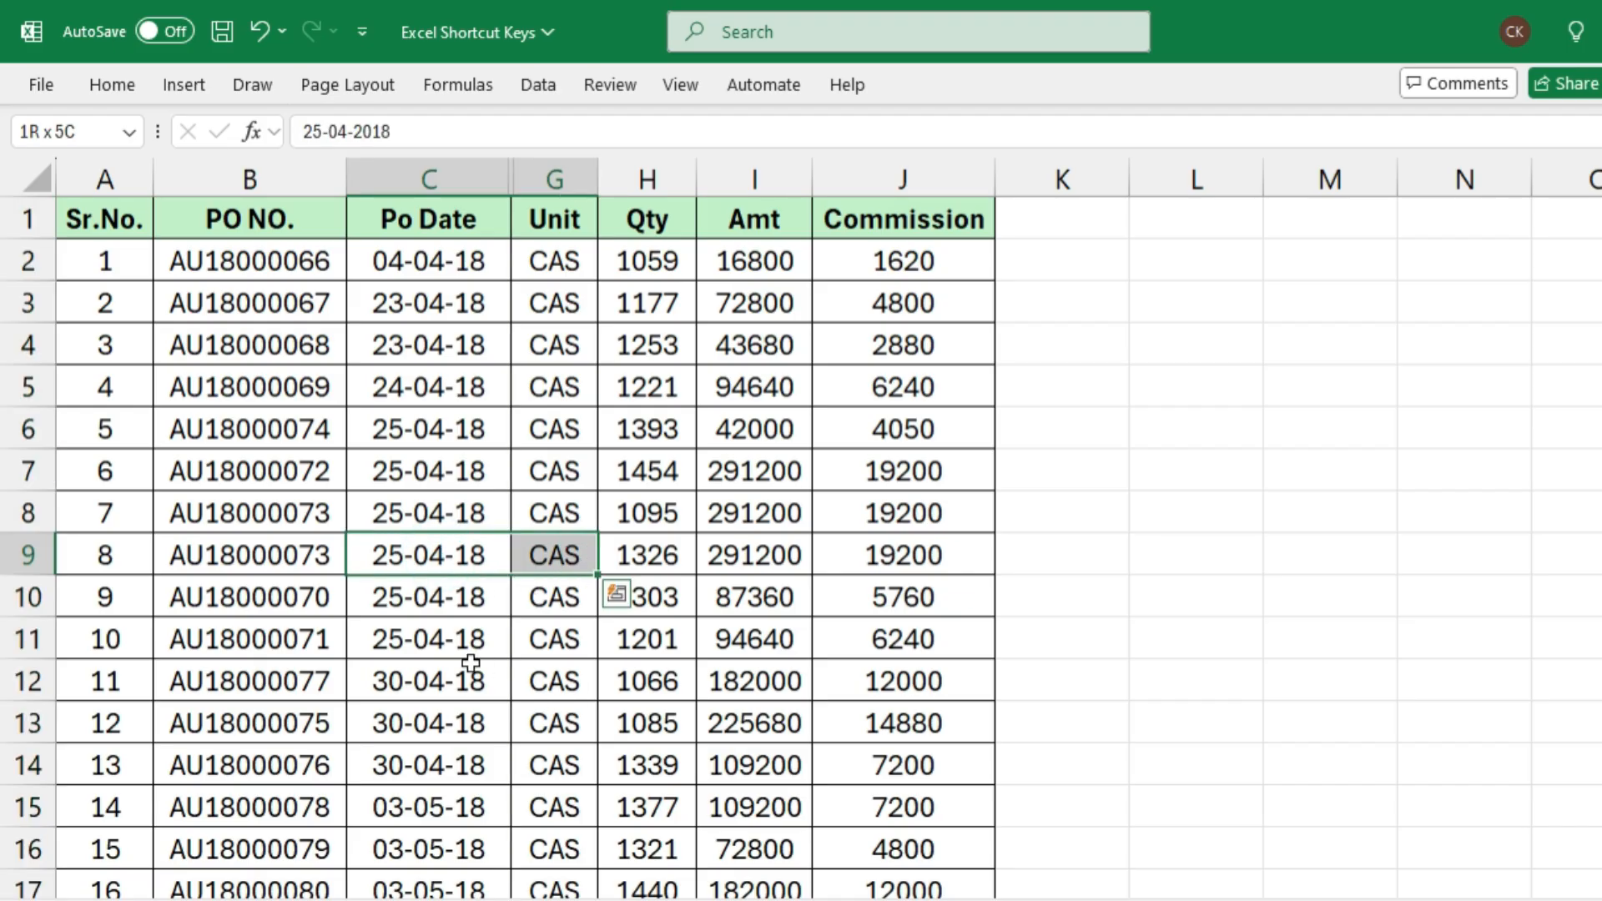
pyautogui.hotkey('shift', 'Right')
pyautogui.hotkey('ctrl', 'space')
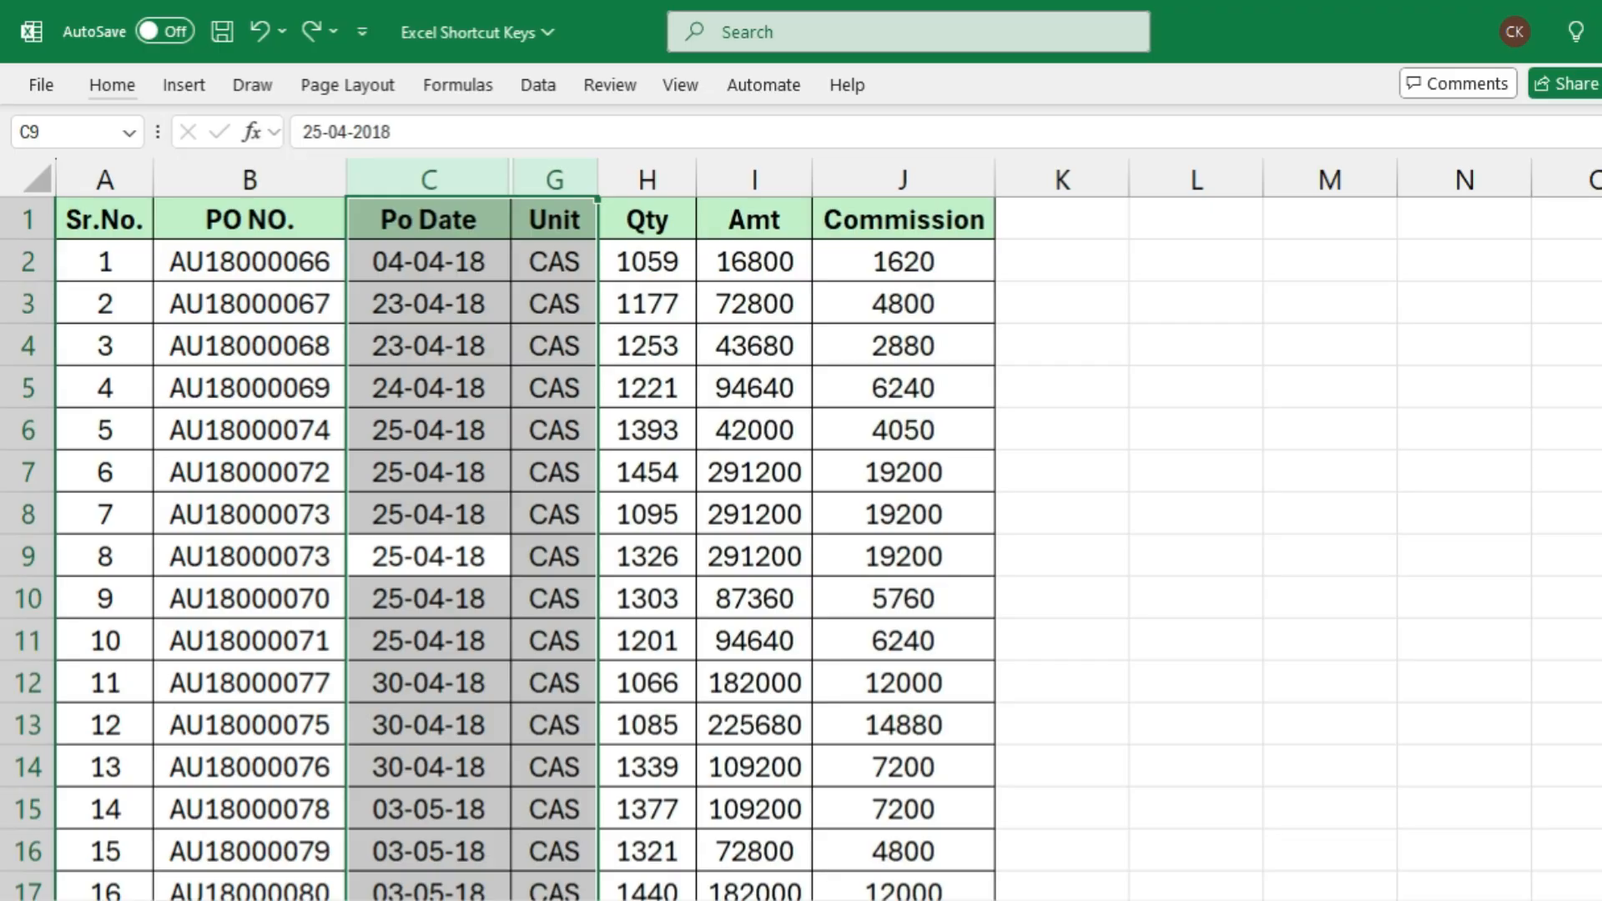
pyautogui.press('alt')
pyautogui.press('o')
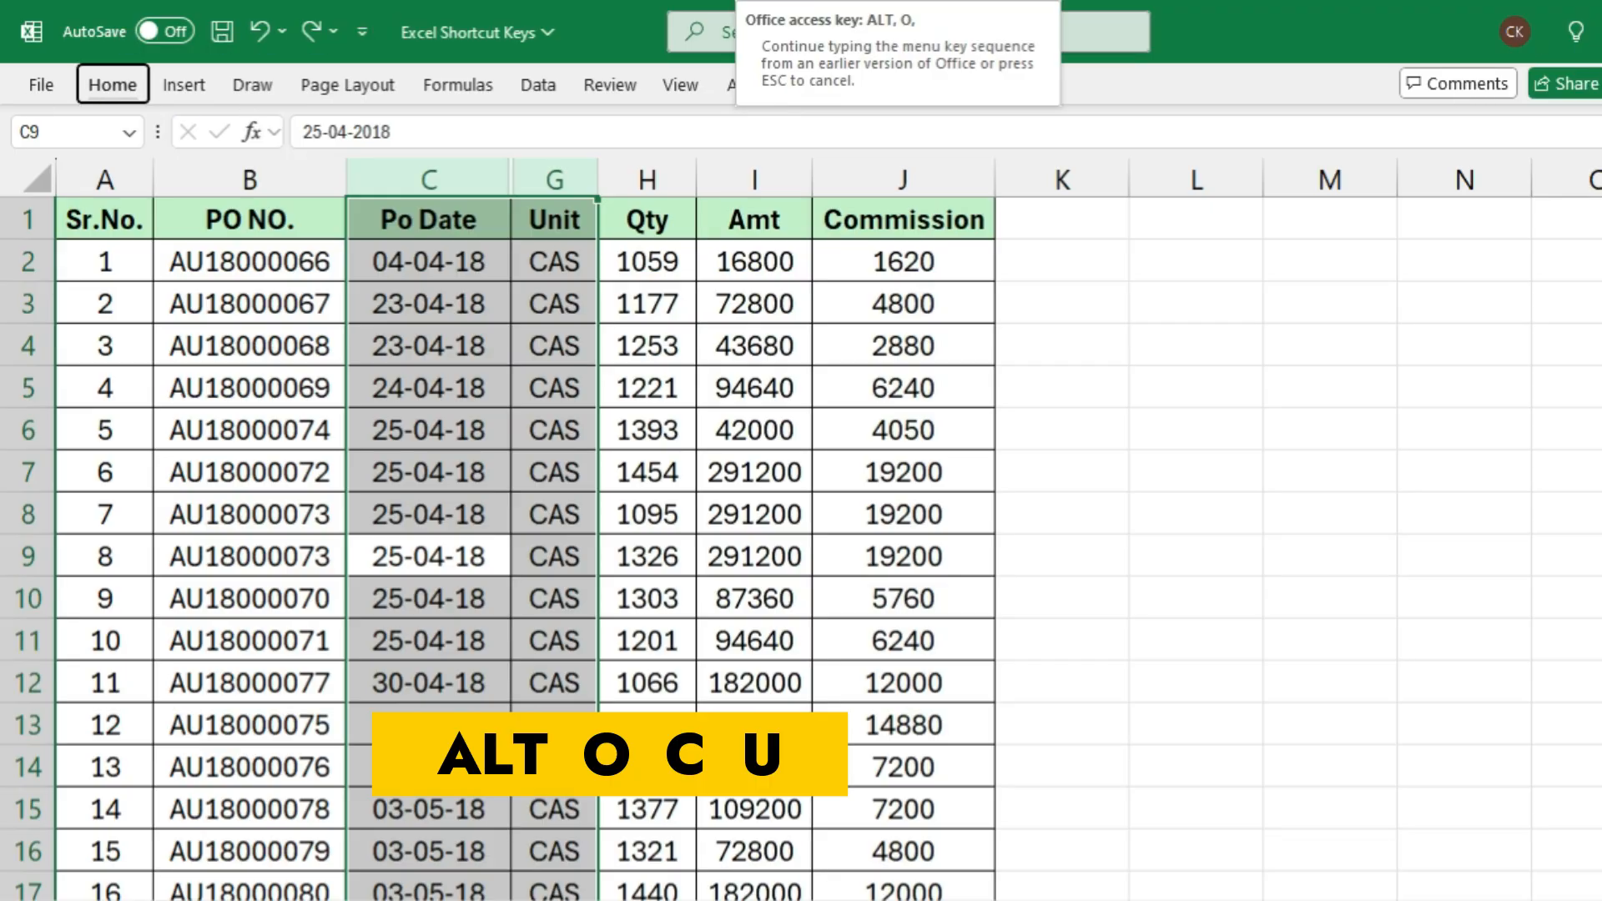
pyautogui.press('c')
pyautogui.press('u')
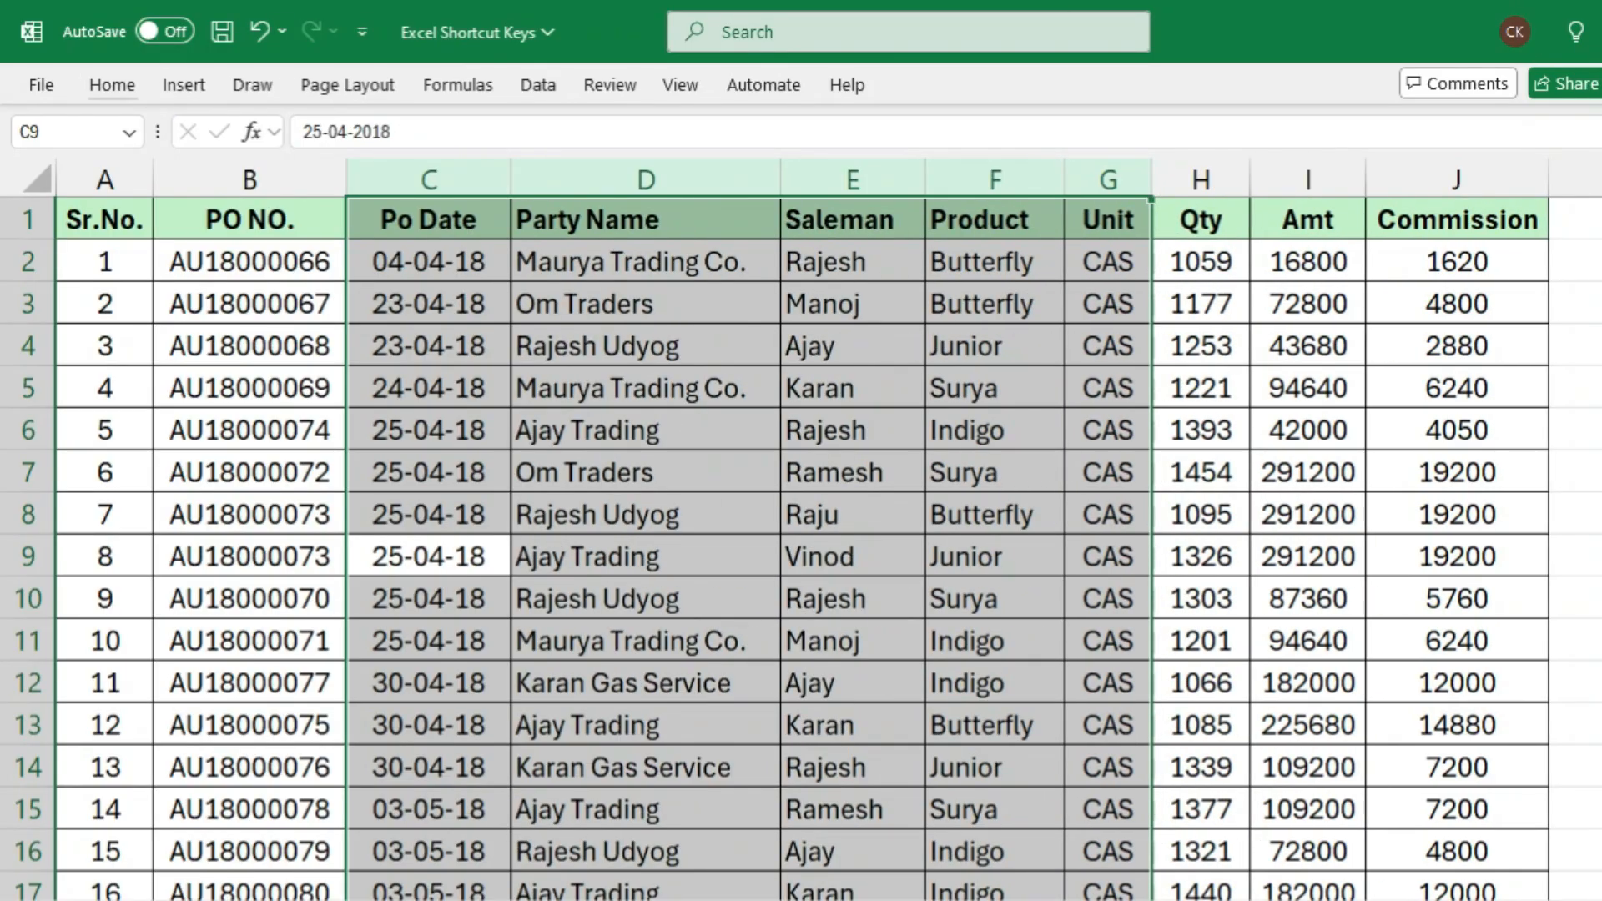